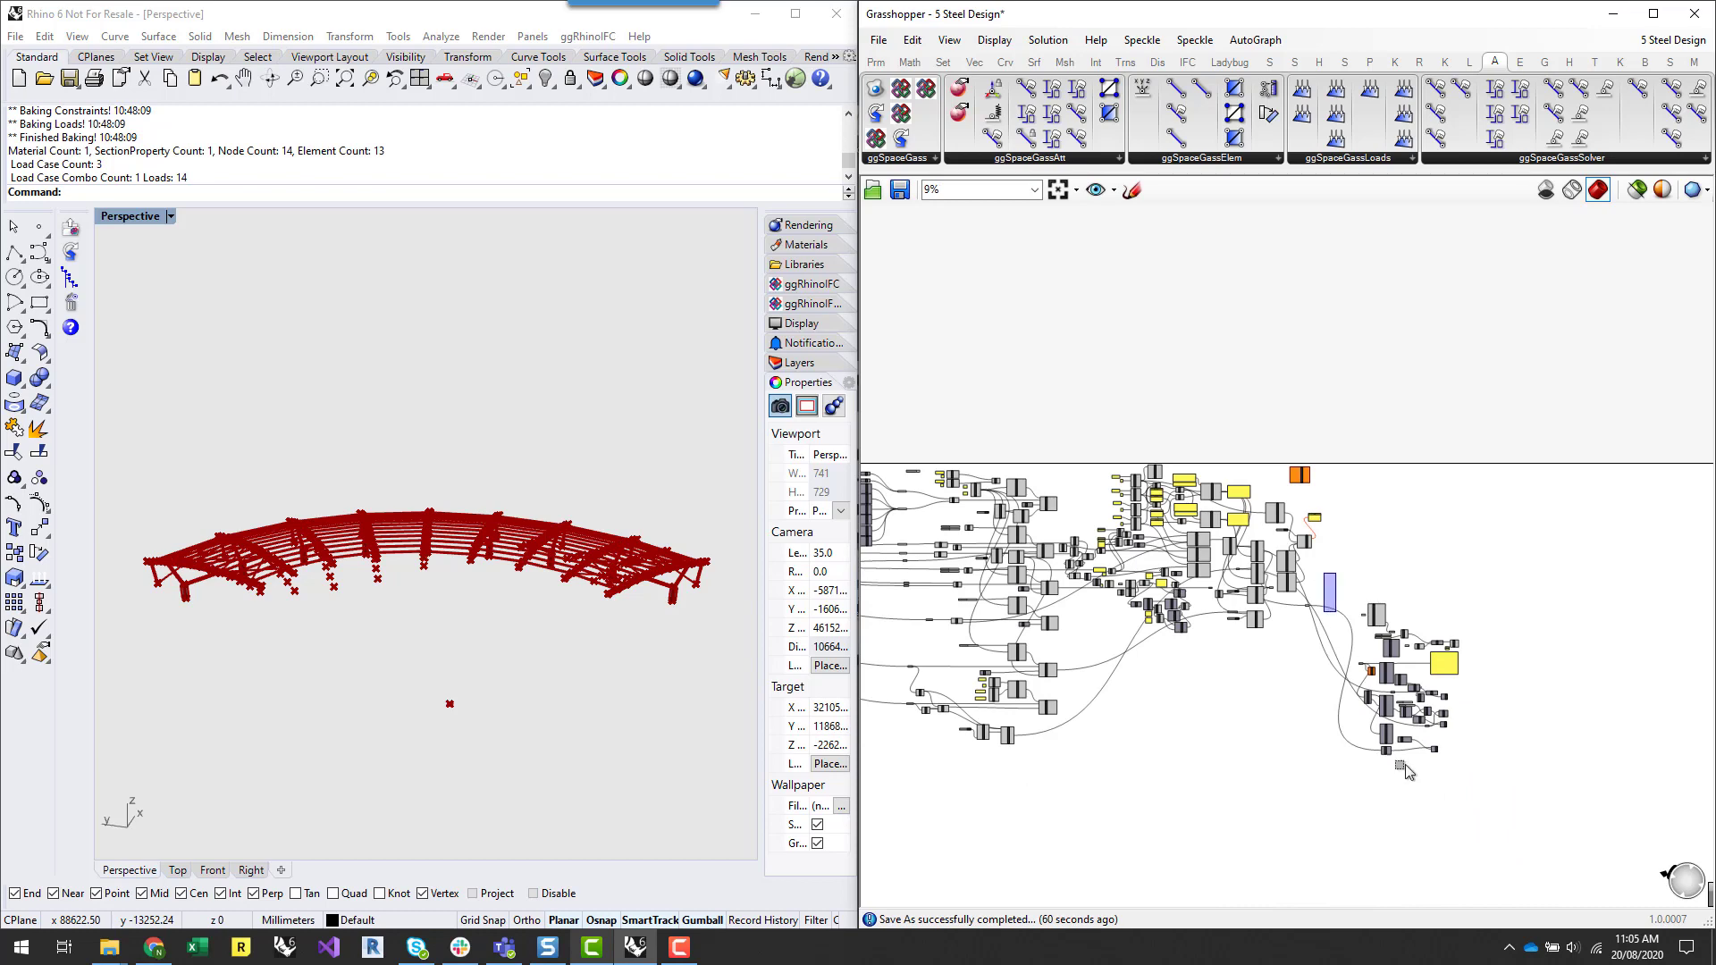
# - Move the separate cluster of downstream components further away from the solver to free up canvas space
pyautogui.scroll(3, 1426, 665)
pyautogui.moveTo(1412, 711); pyautogui.dragTo(1435, 730)
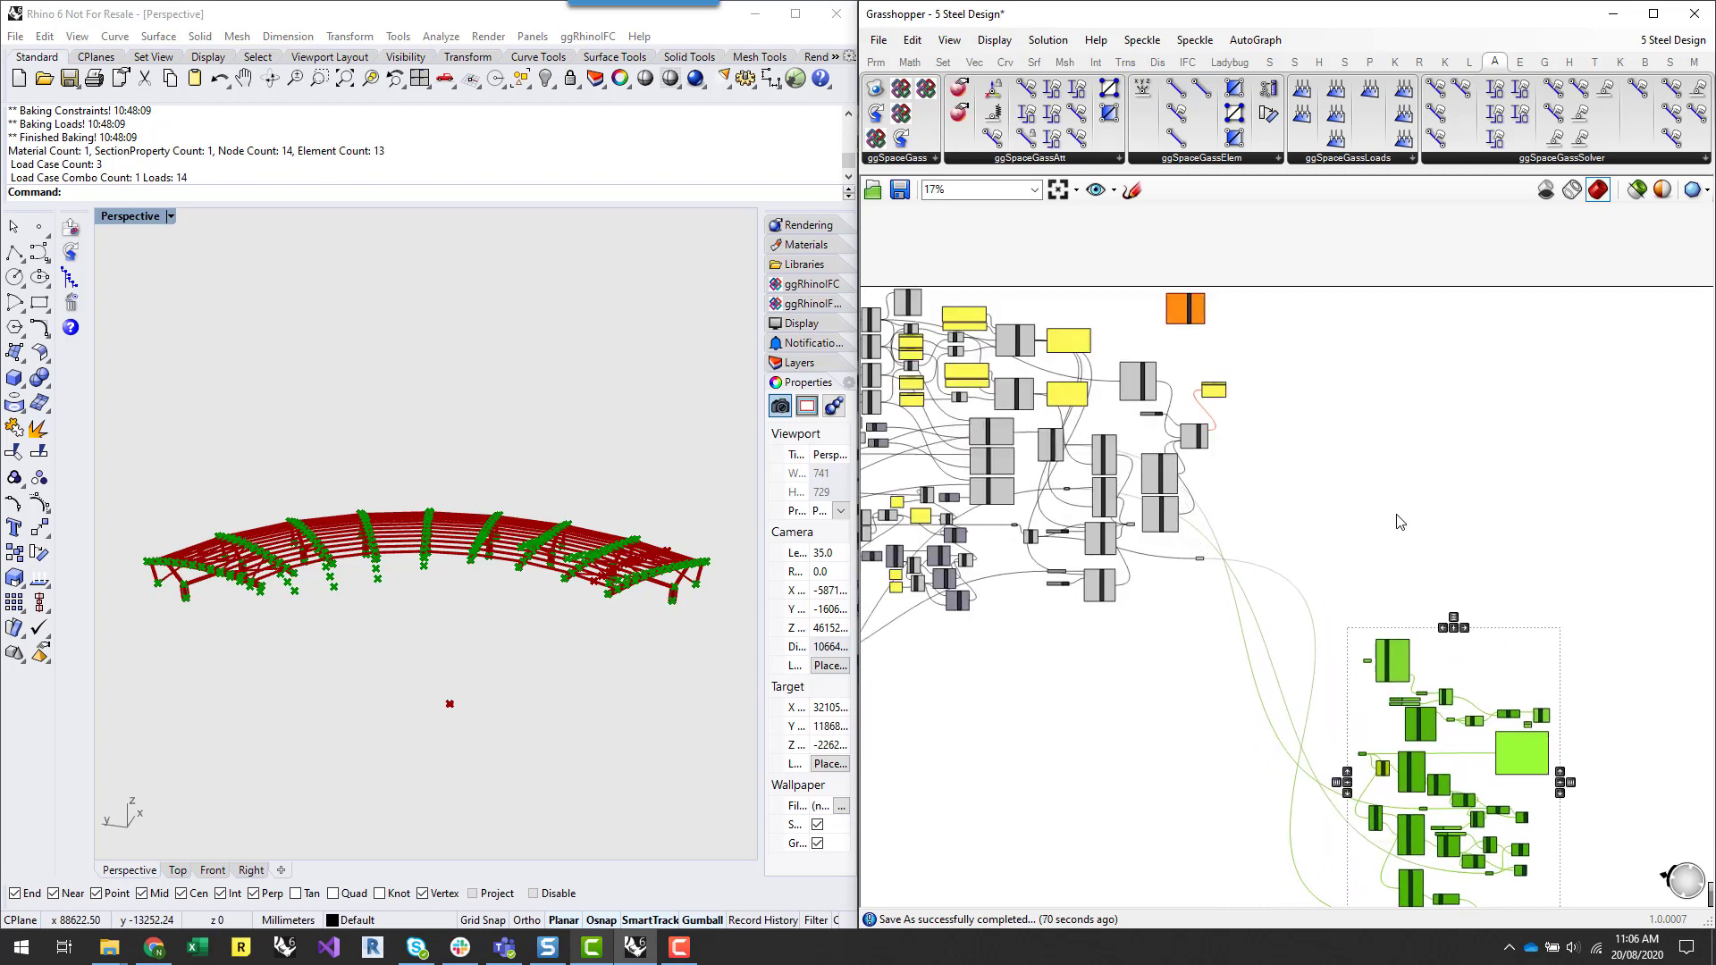
pyautogui.click(1395, 515)
# - Move the ggSpaceGassDesignSteel component down so it sits just above the solver's result panel
pyautogui.scroll(5, 1144, 506)
pyautogui.moveTo(1457, 463); pyautogui.dragTo(1644, 528, button='right')
pyautogui.scroll(-1, 1644, 528)
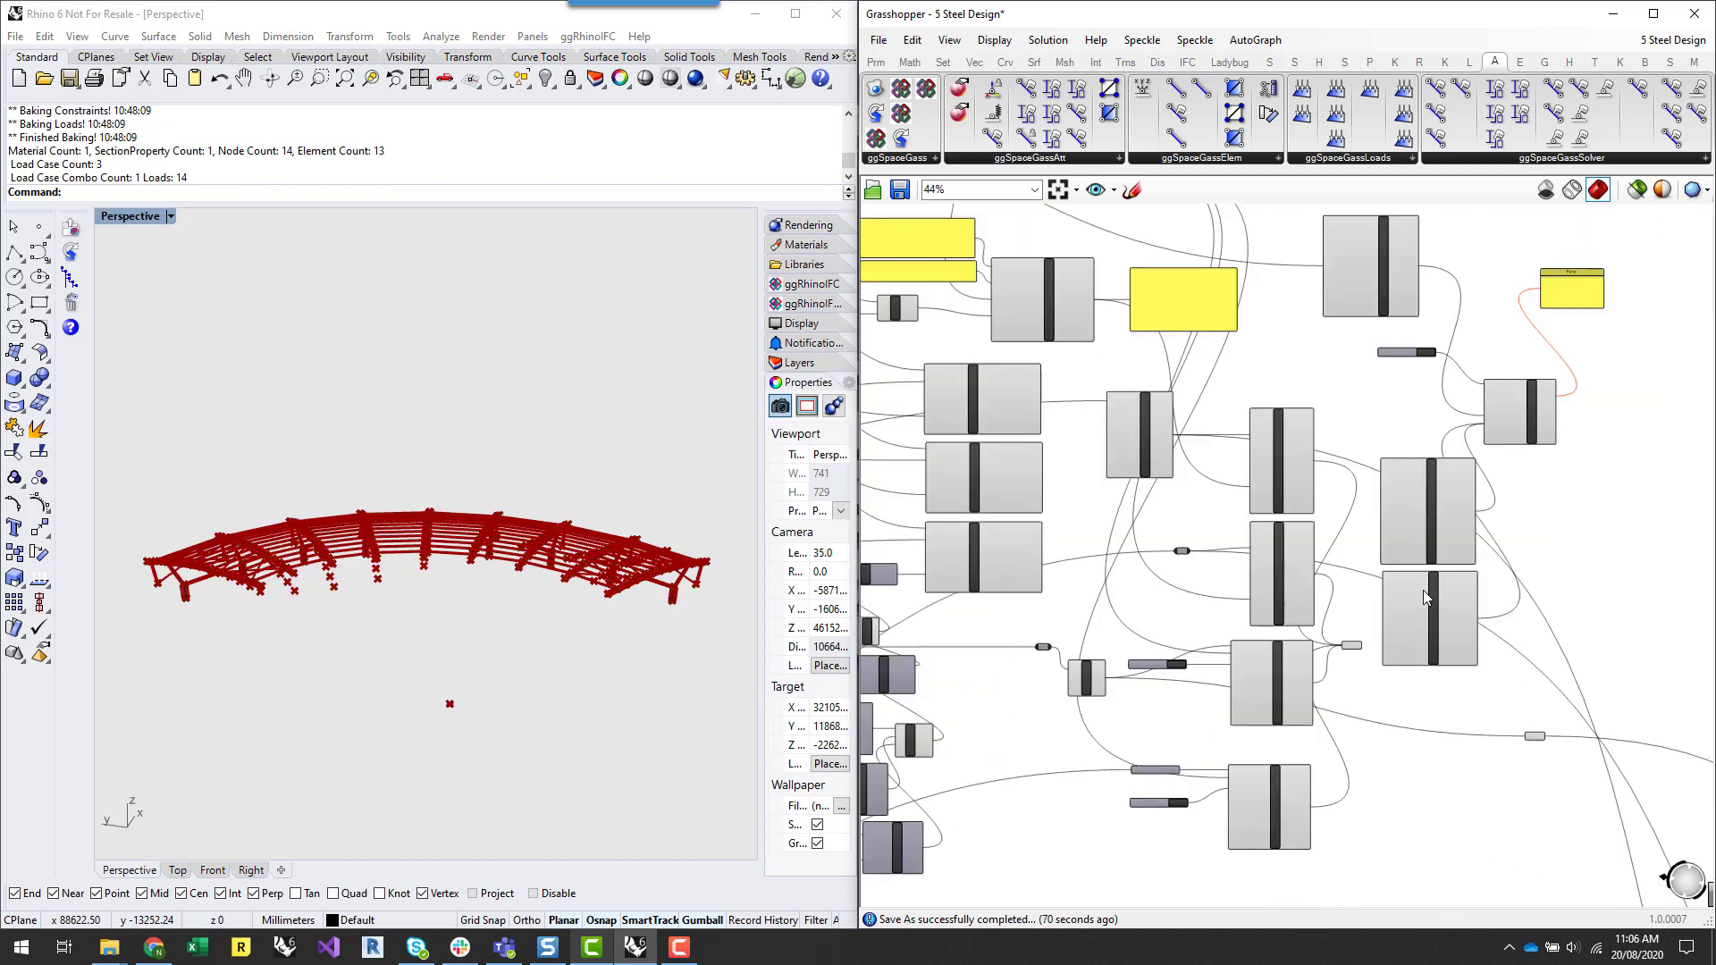
pyautogui.moveTo(1574, 386); pyautogui.dragTo(1338, 397, button='right')
pyautogui.scroll(3, 1338, 397)
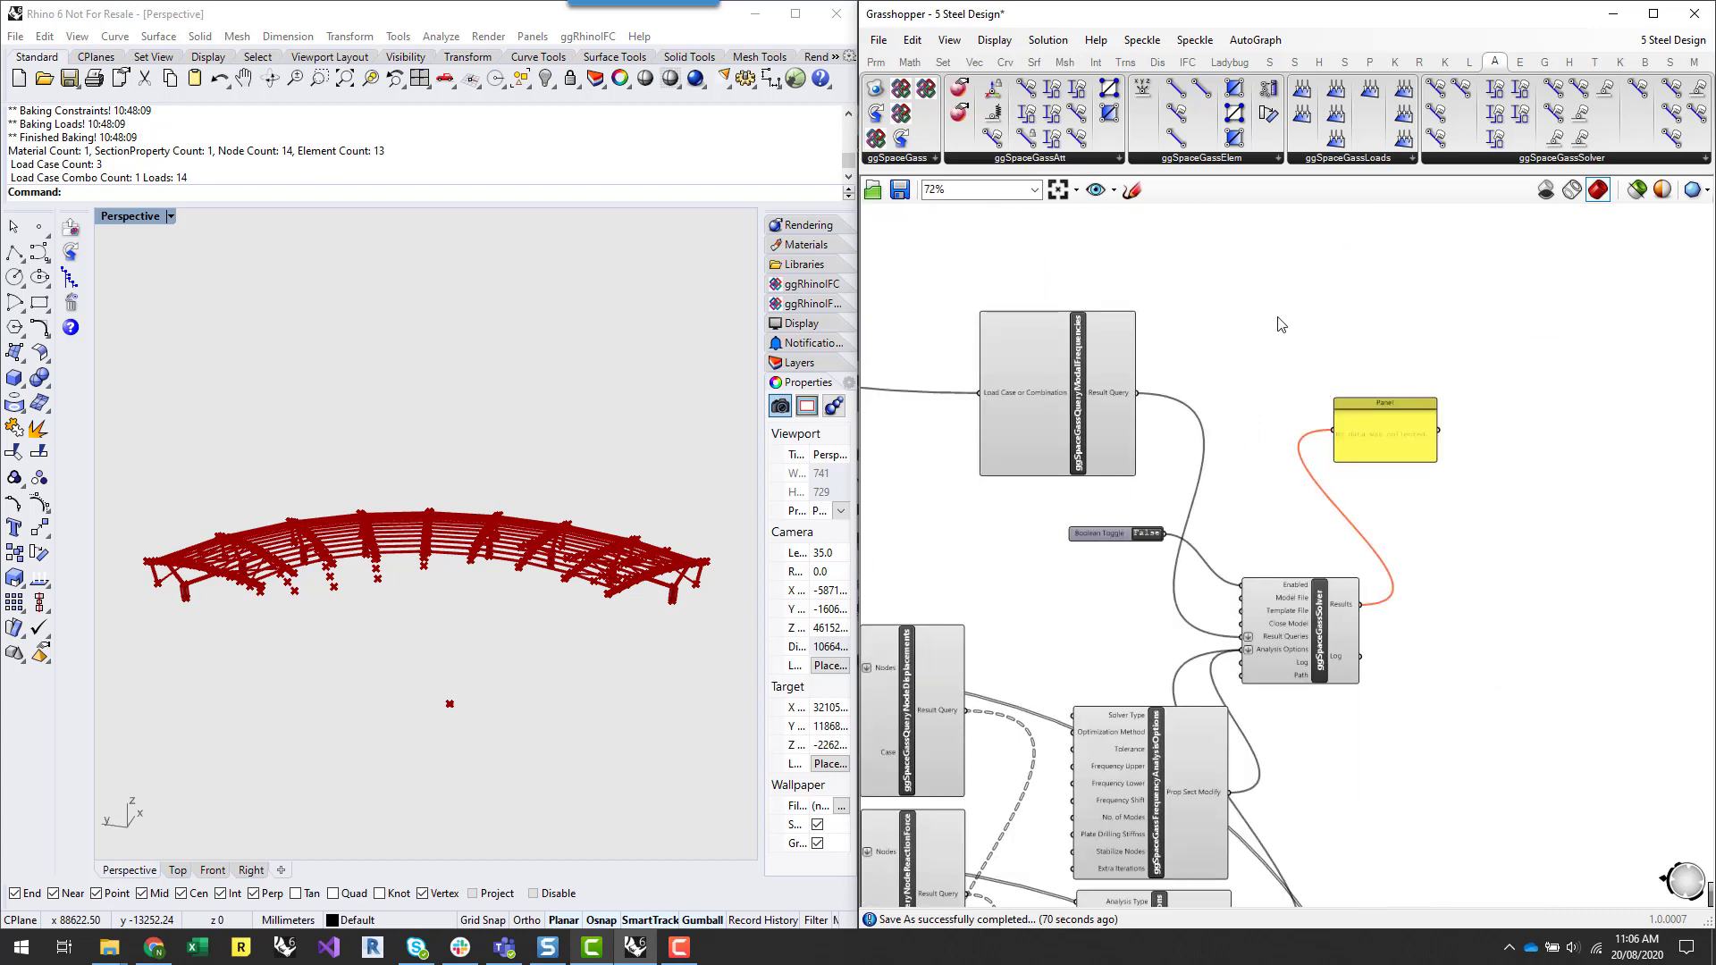
pyautogui.moveTo(1269, 338); pyautogui.dragTo(1275, 397, button='right')
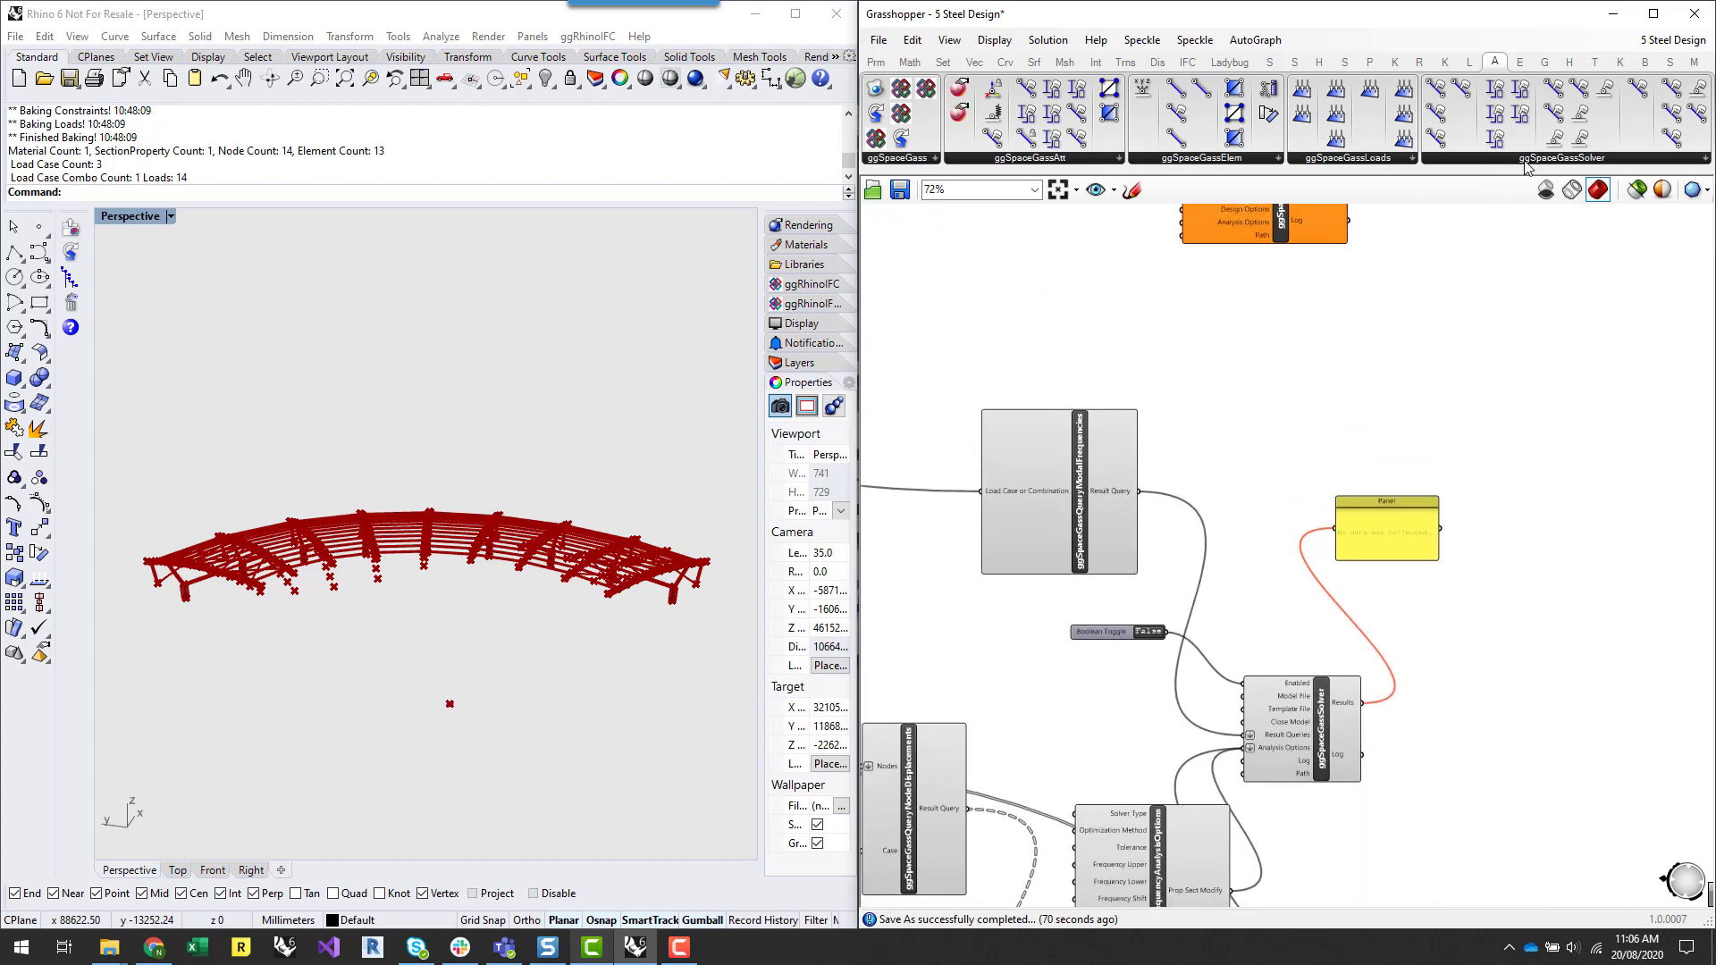
pyautogui.moveTo(1531, 295); pyautogui.dragTo(1425, 334, button='right')
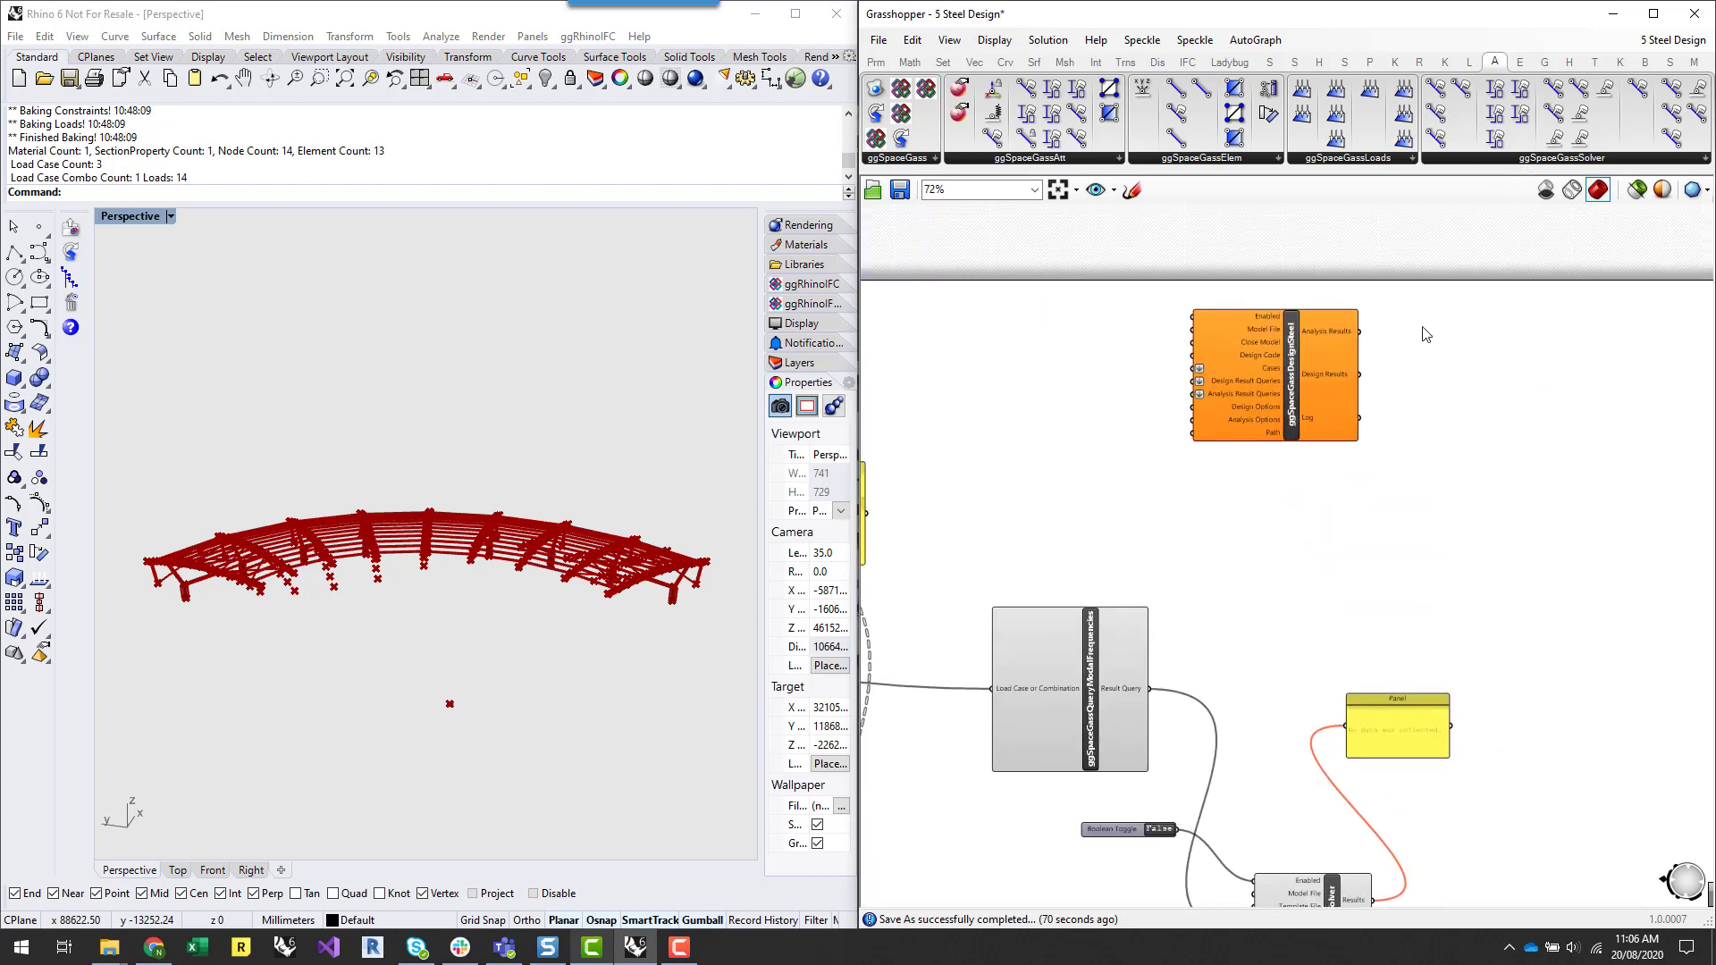
pyautogui.scroll(3, 1361, 308)
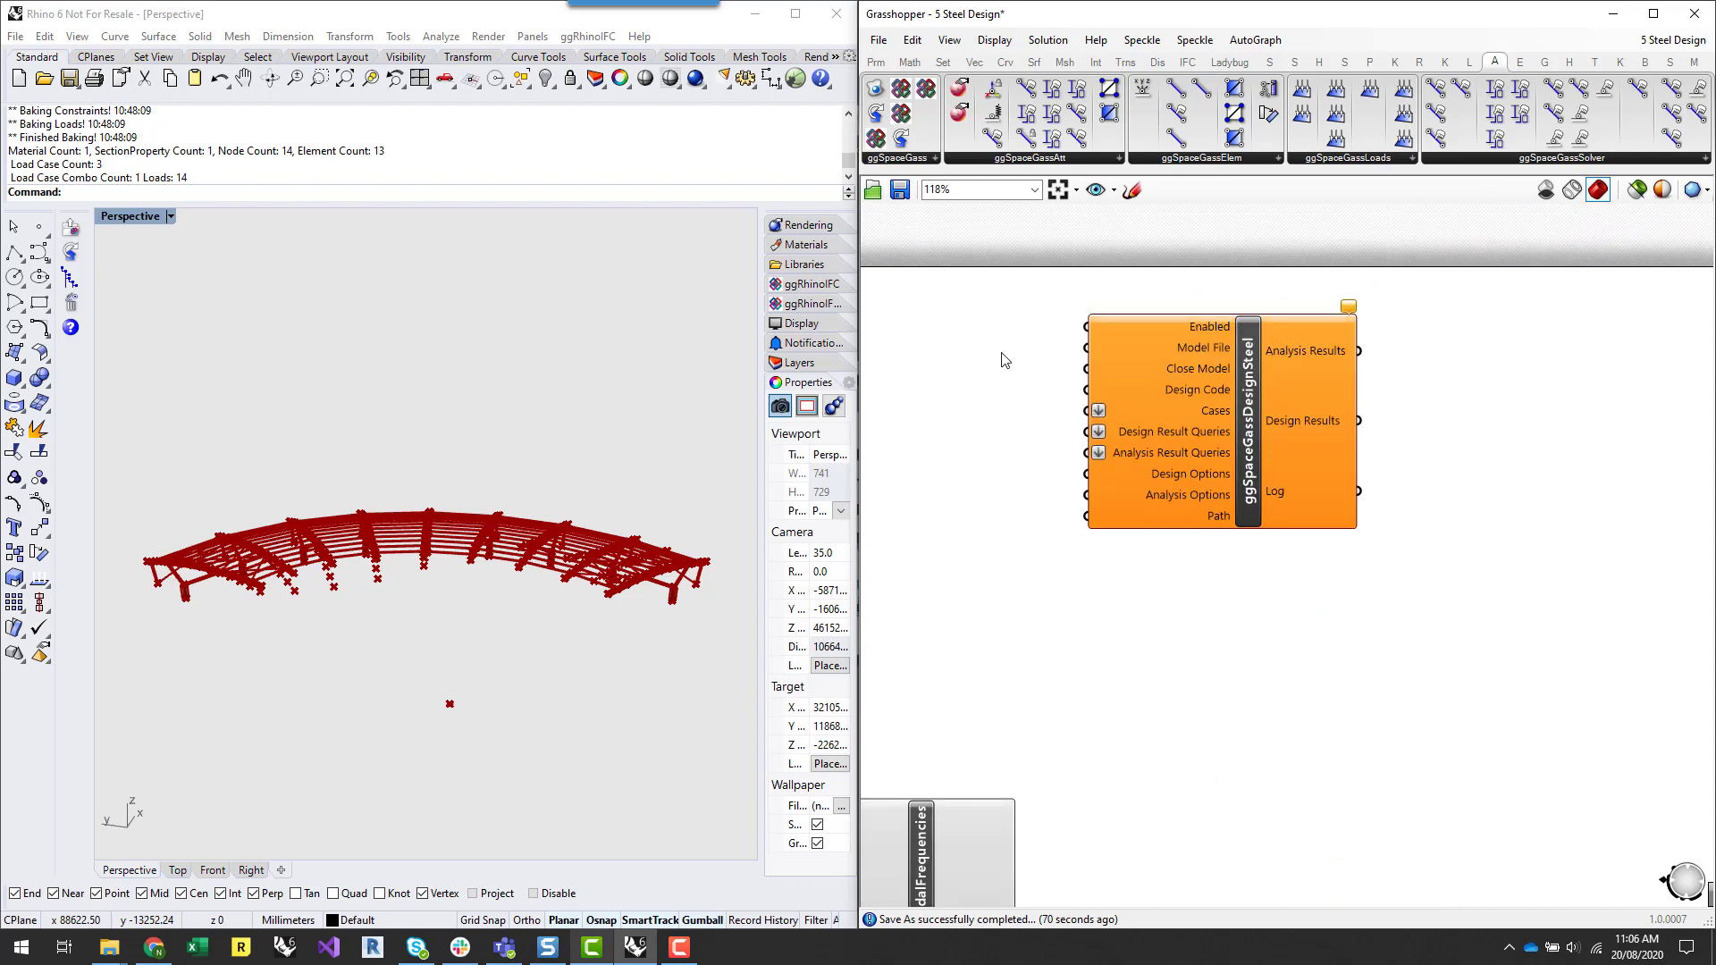
pyautogui.click(1486, 161)
pyautogui.moveTo(1253, 446); pyautogui.dragTo(1280, 637)
pyautogui.scroll(-4, 1253, 399)
pyautogui.scroll(2, 1280, 637)
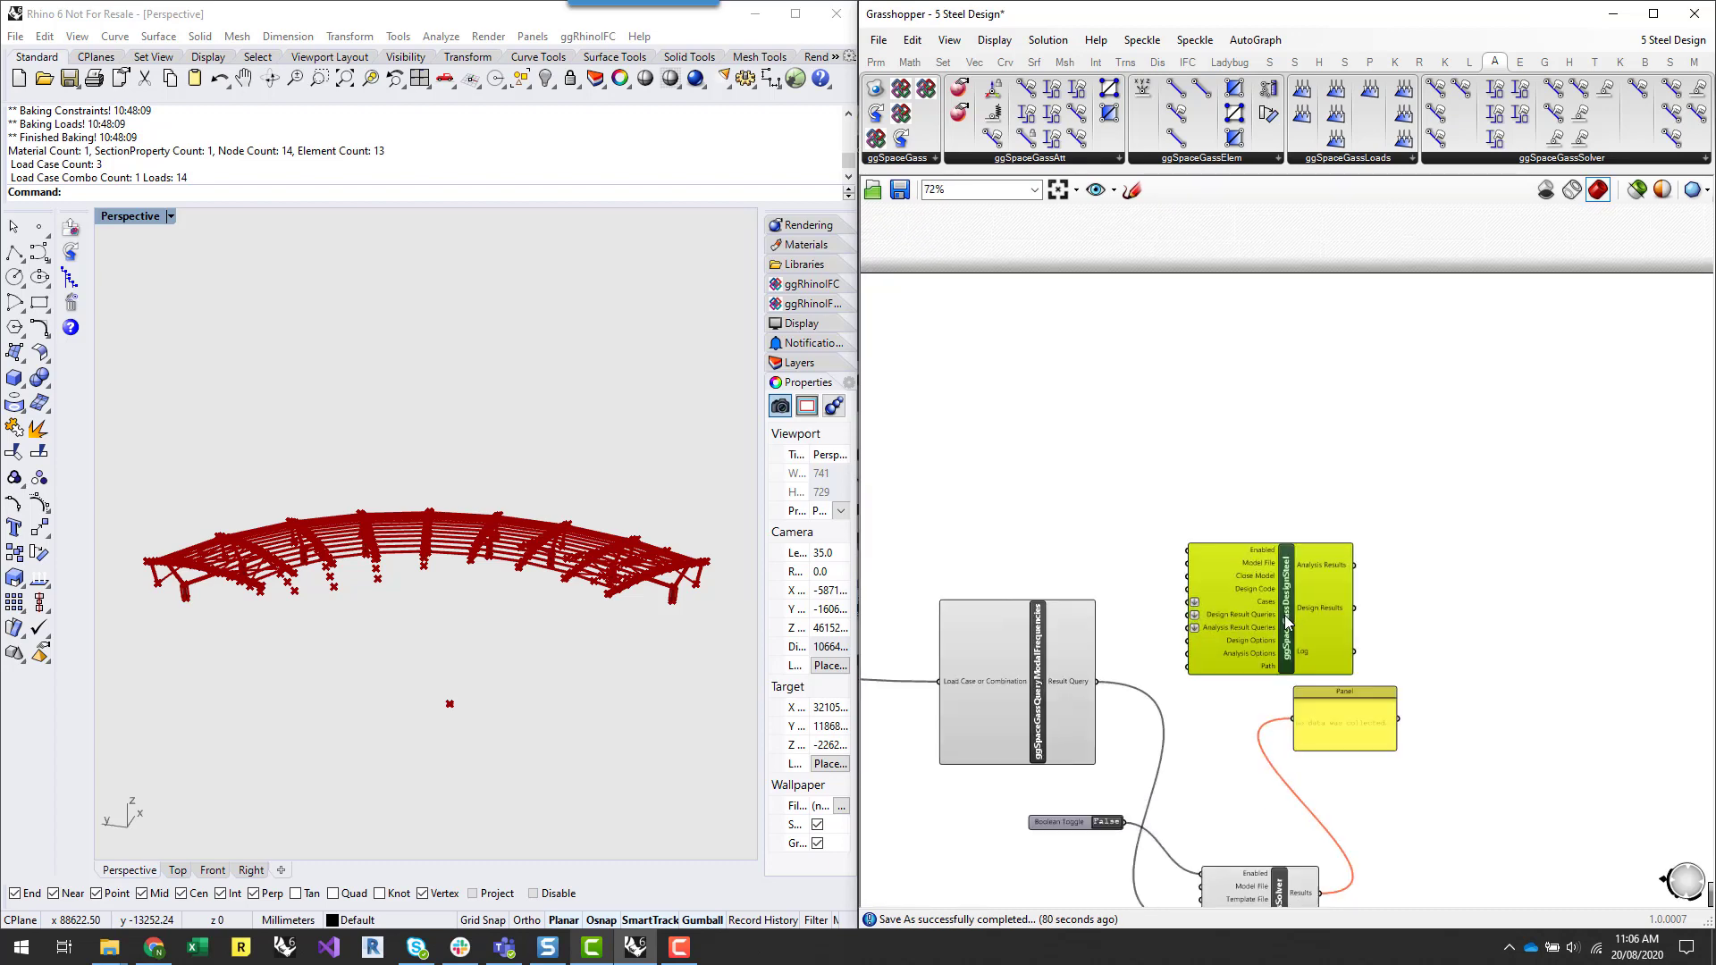
pyautogui.click(1416, 607)
# - Compare the inputs and outputs of ggSpaceGassDesignSteel with those of the existing ggSpaceGassSolver component
pyautogui.scroll(1, 1299, 599)
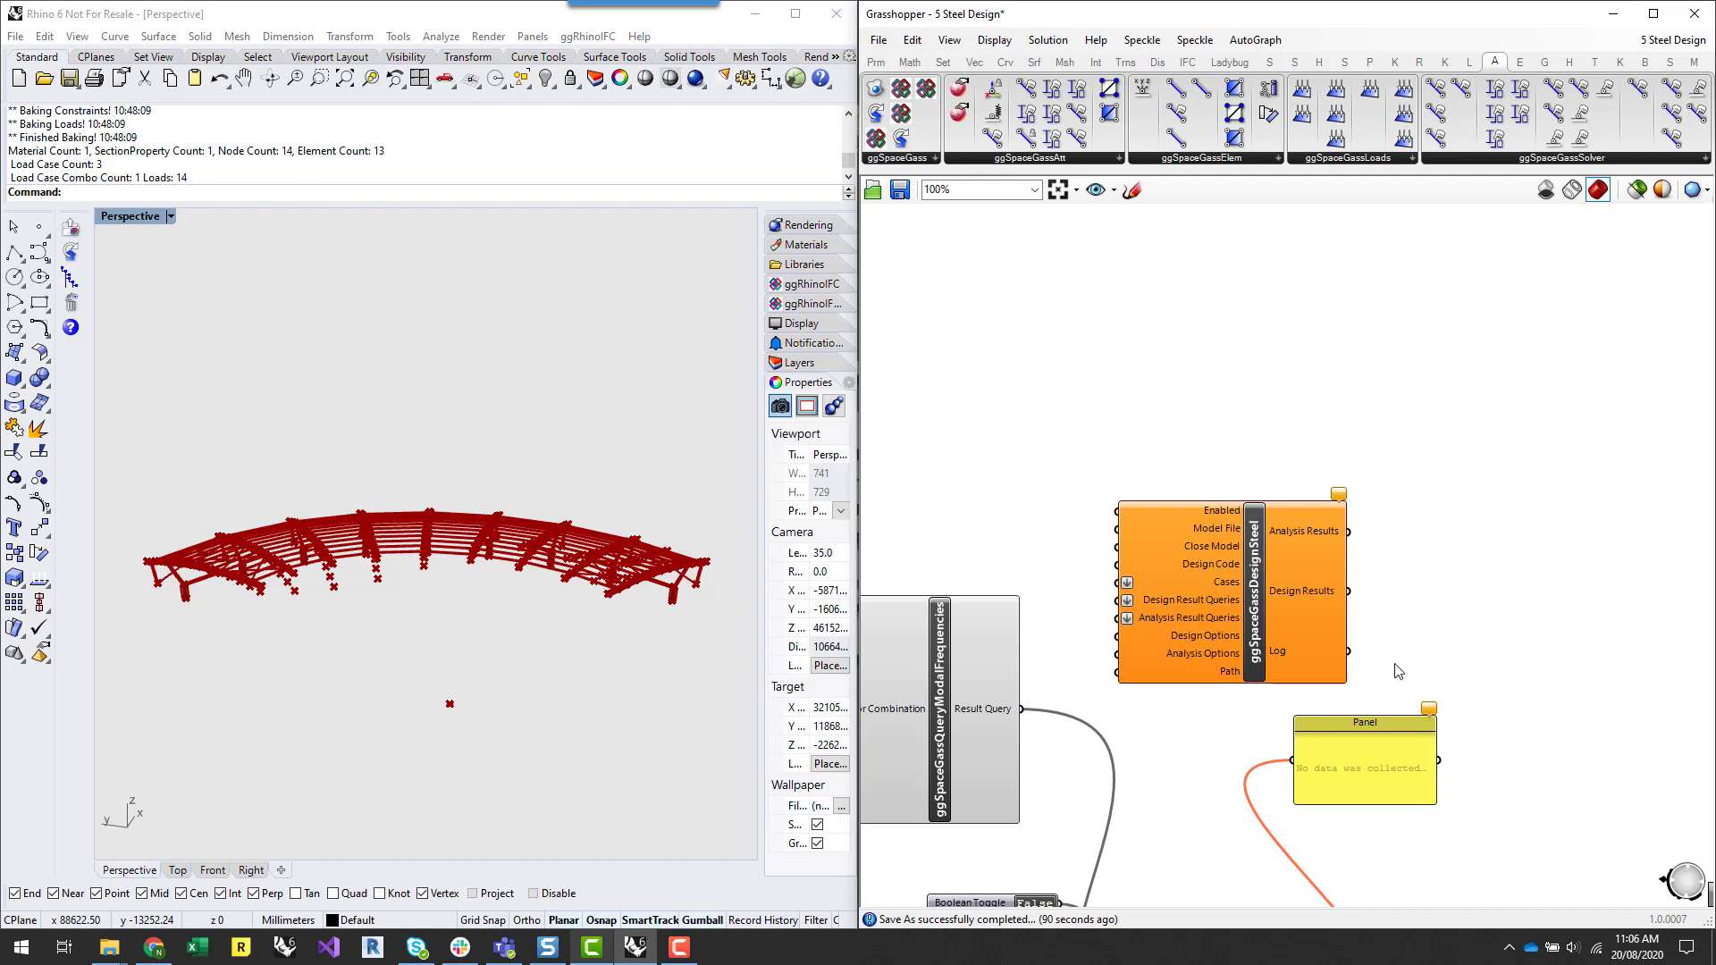
pyautogui.moveTo(1394, 664); pyautogui.dragTo(1408, 457, button='right')
pyautogui.scroll(-1, 1375, 360)
pyautogui.scroll(2, 1315, 355)
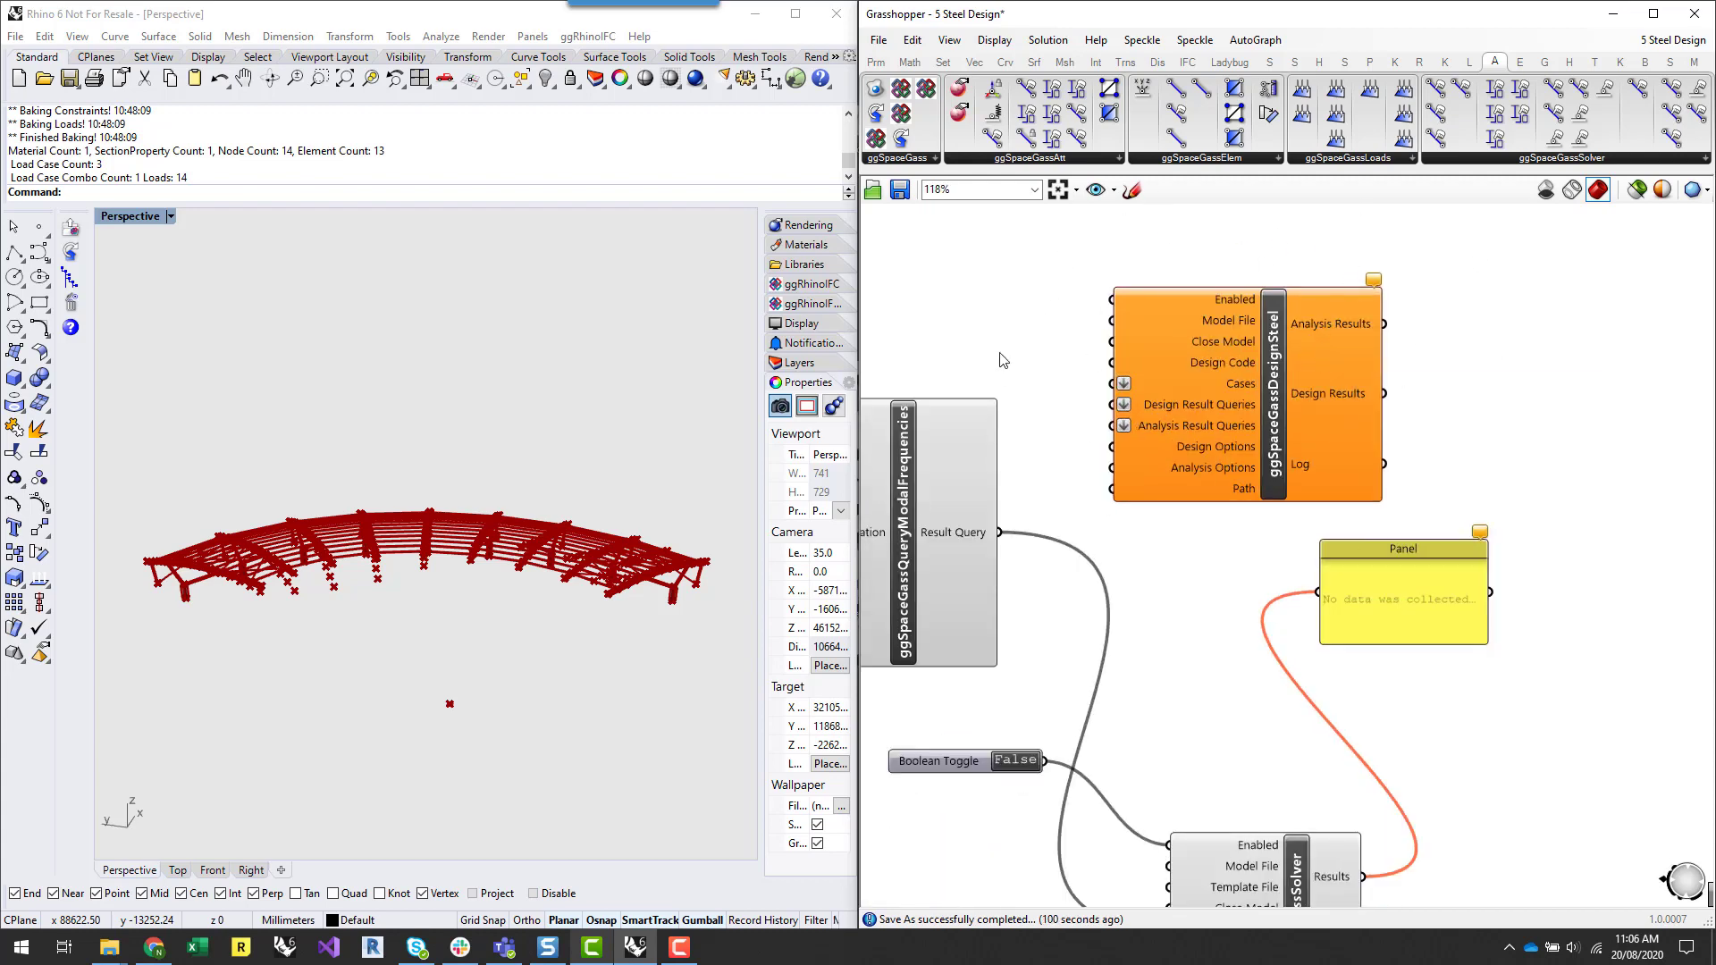
pyautogui.scroll(-1, 1046, 363)
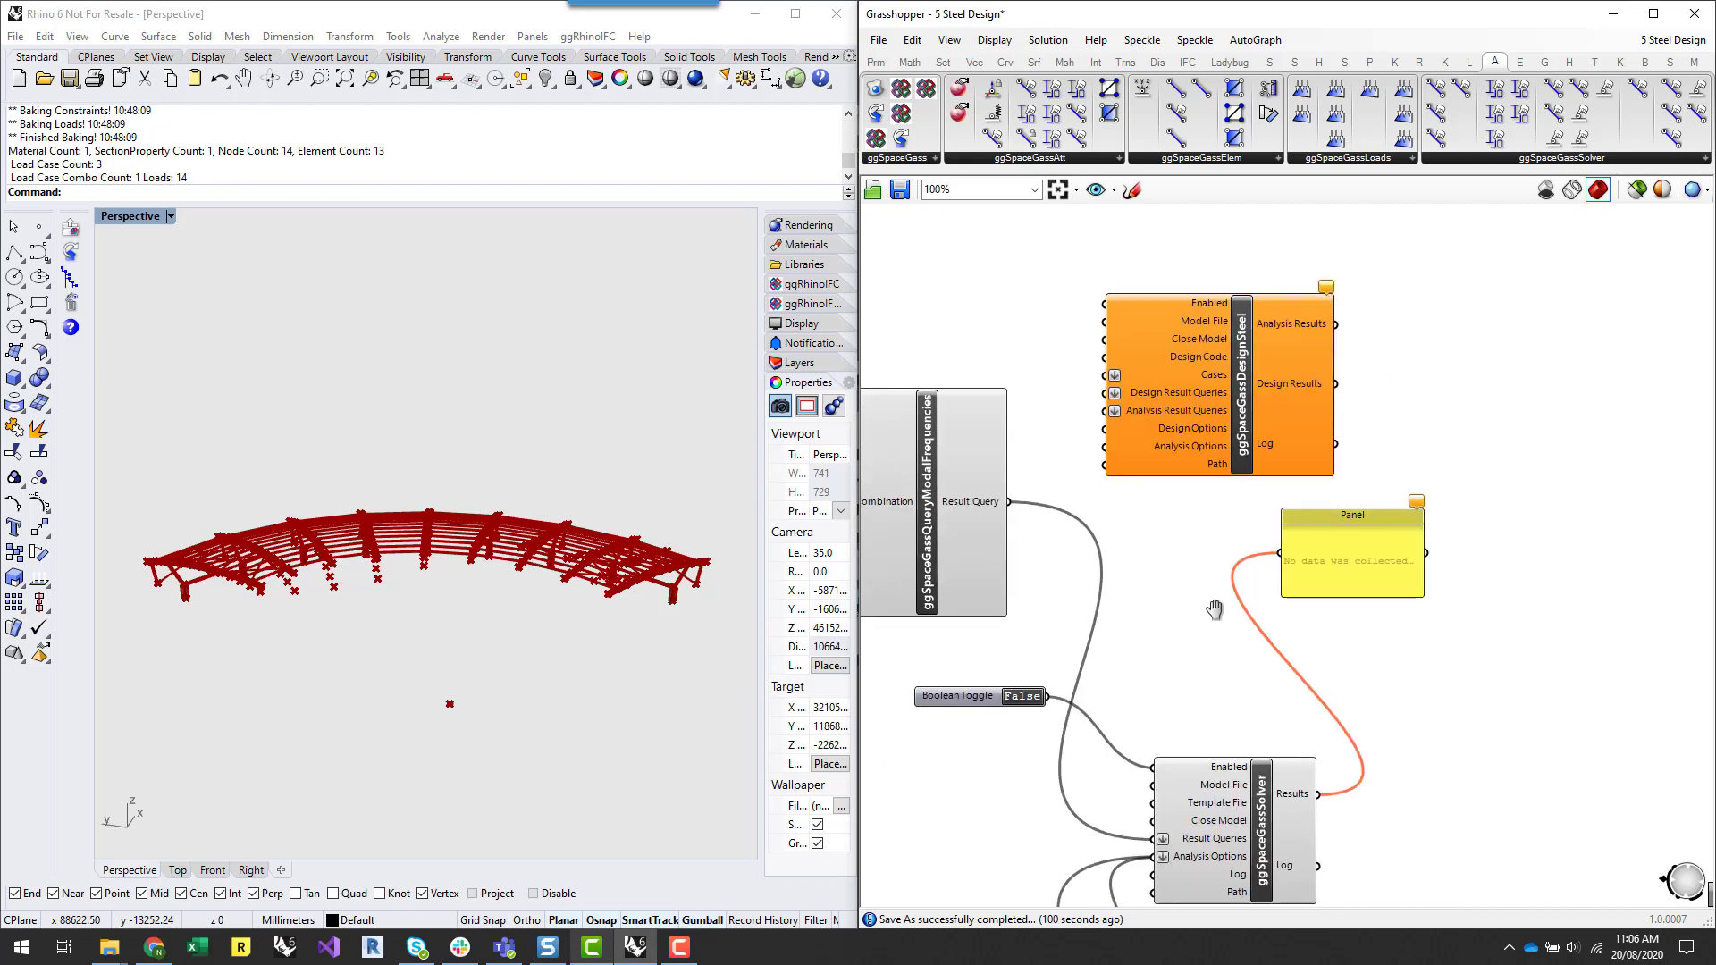
pyautogui.moveTo(1218, 602); pyautogui.dragTo(1286, 591, button='right')
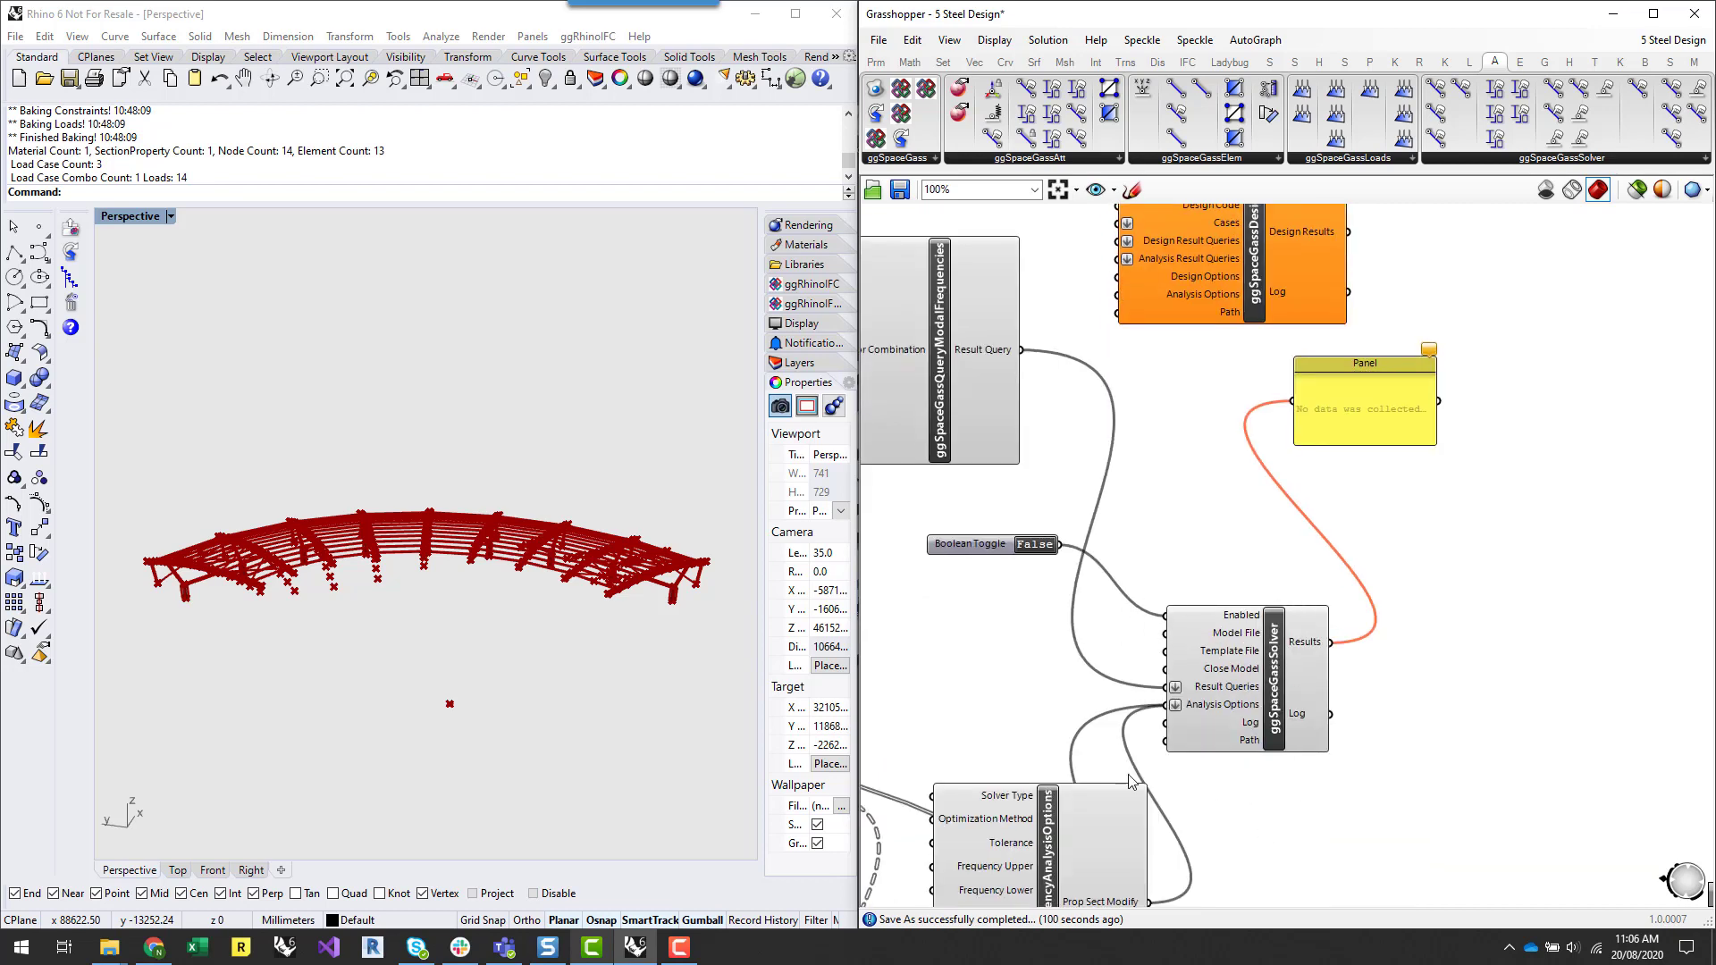
pyautogui.click(1286, 674)
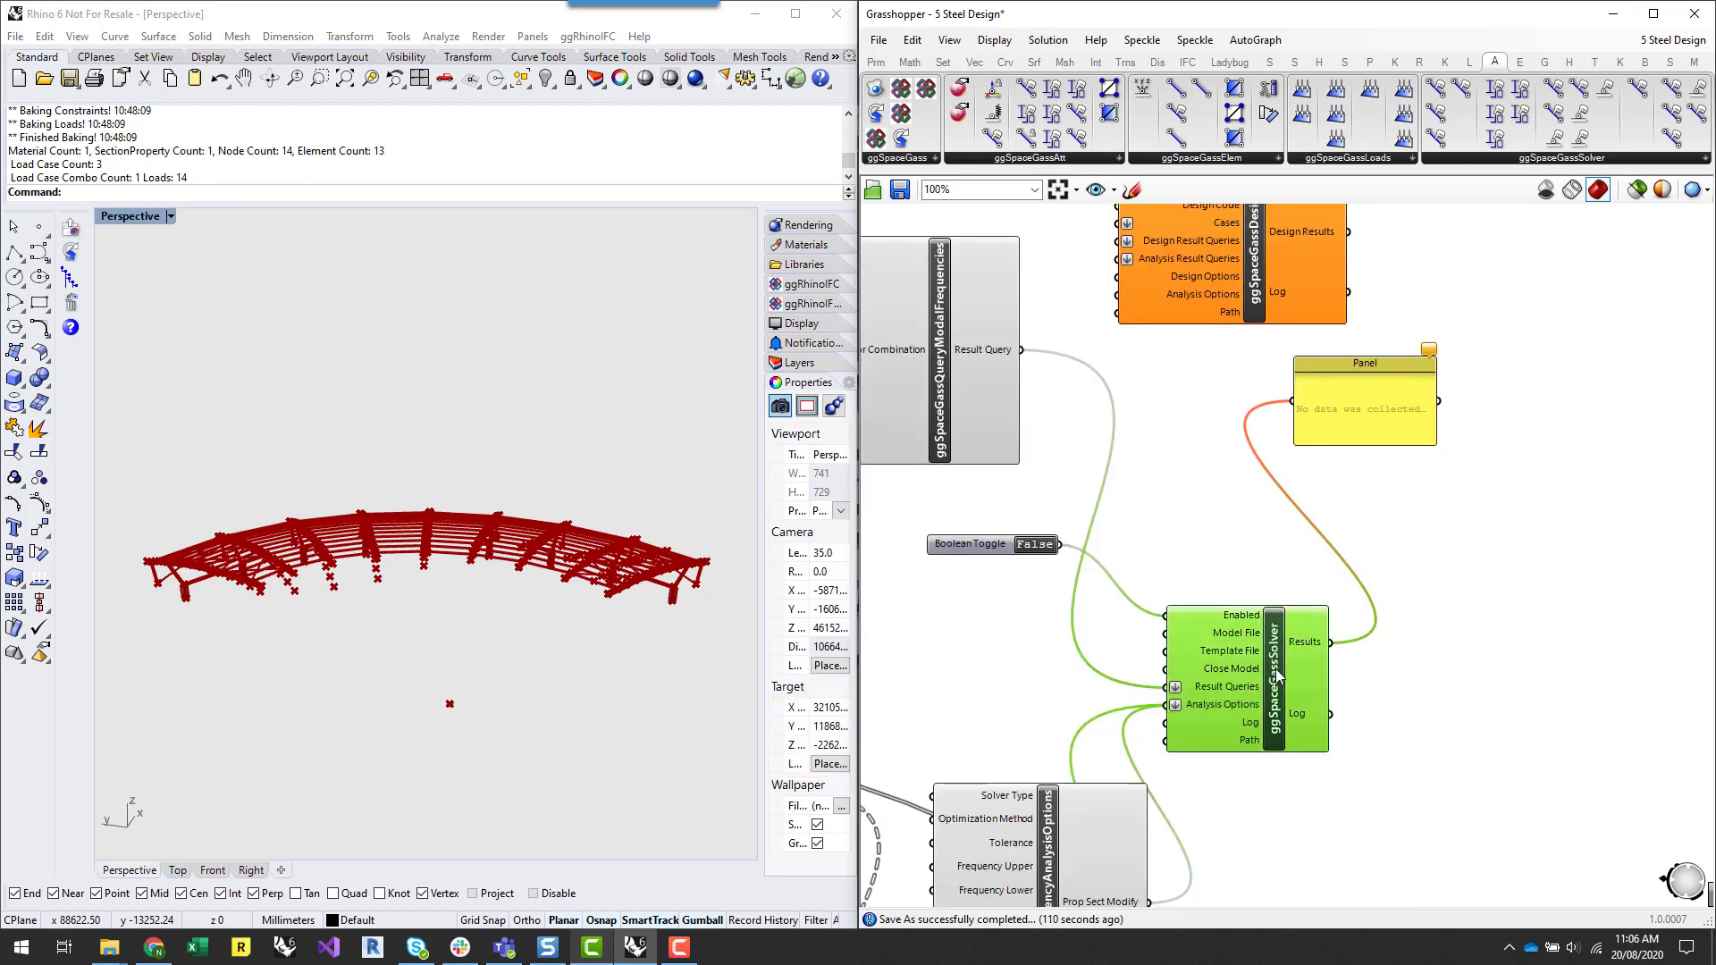
pyautogui.moveTo(1222, 497); pyautogui.dragTo(1228, 625, button='right')
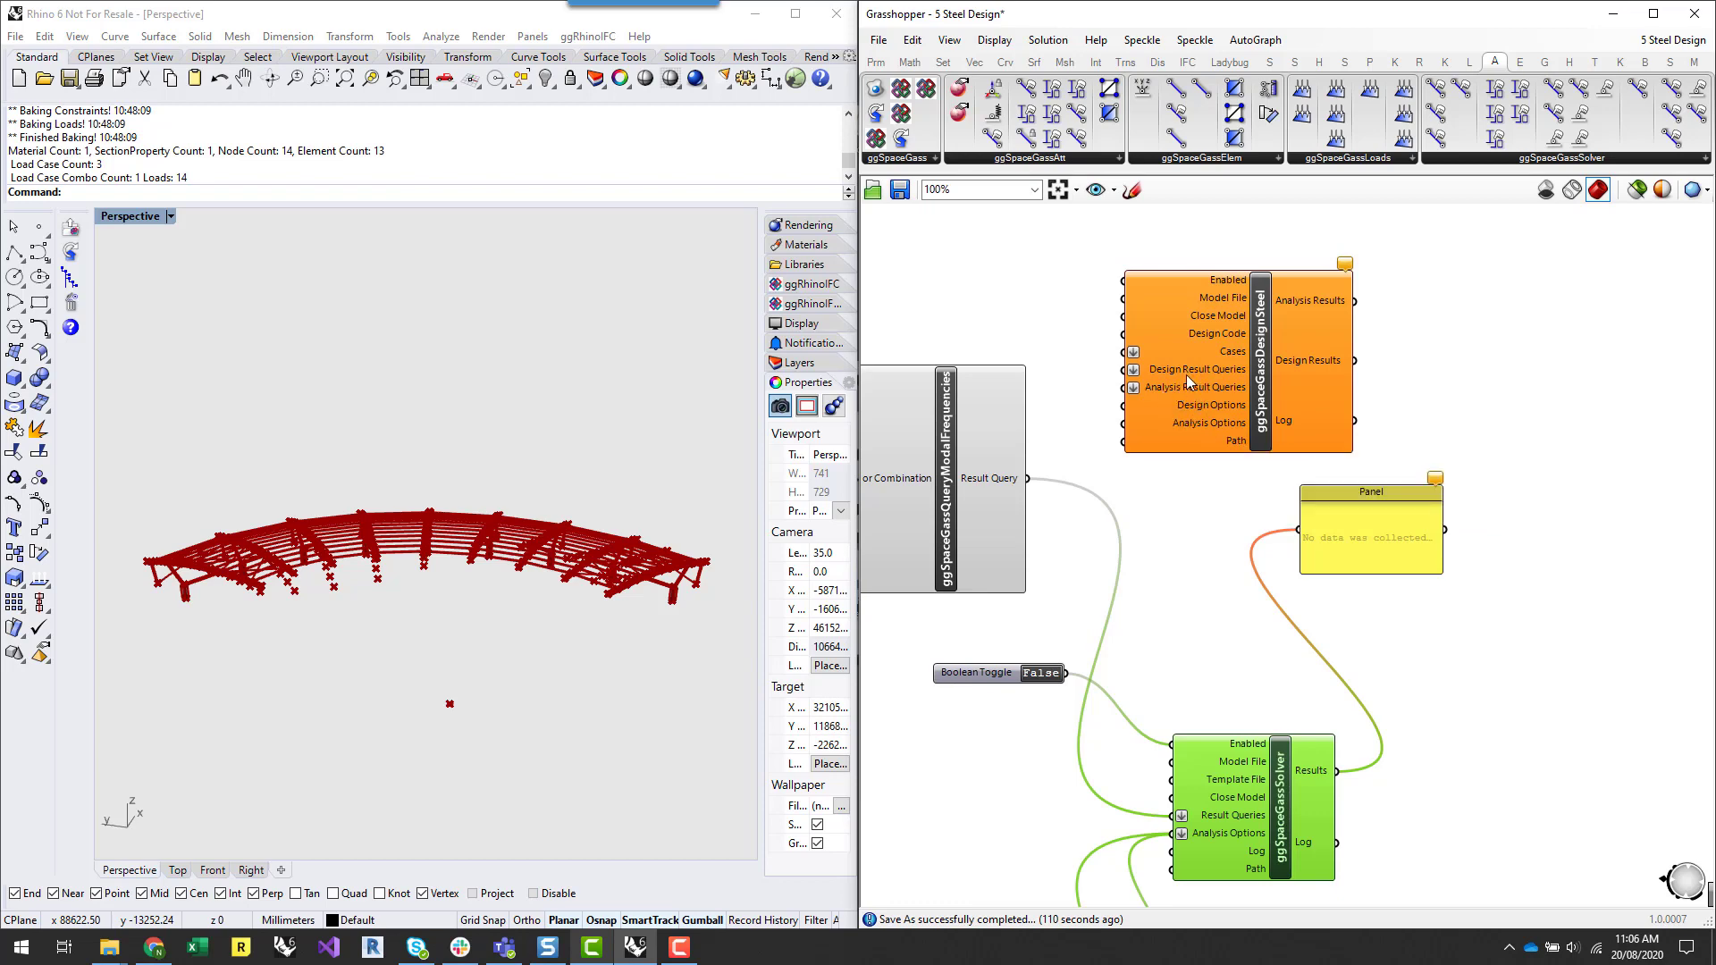
# - Place ggSpaceGassDesignSteel below ggSpaceGassSolver, wire the solver's Boolean Toggle to its Enabled input, and delete the old solver
pyautogui.scroll(-4, 1262, 349)
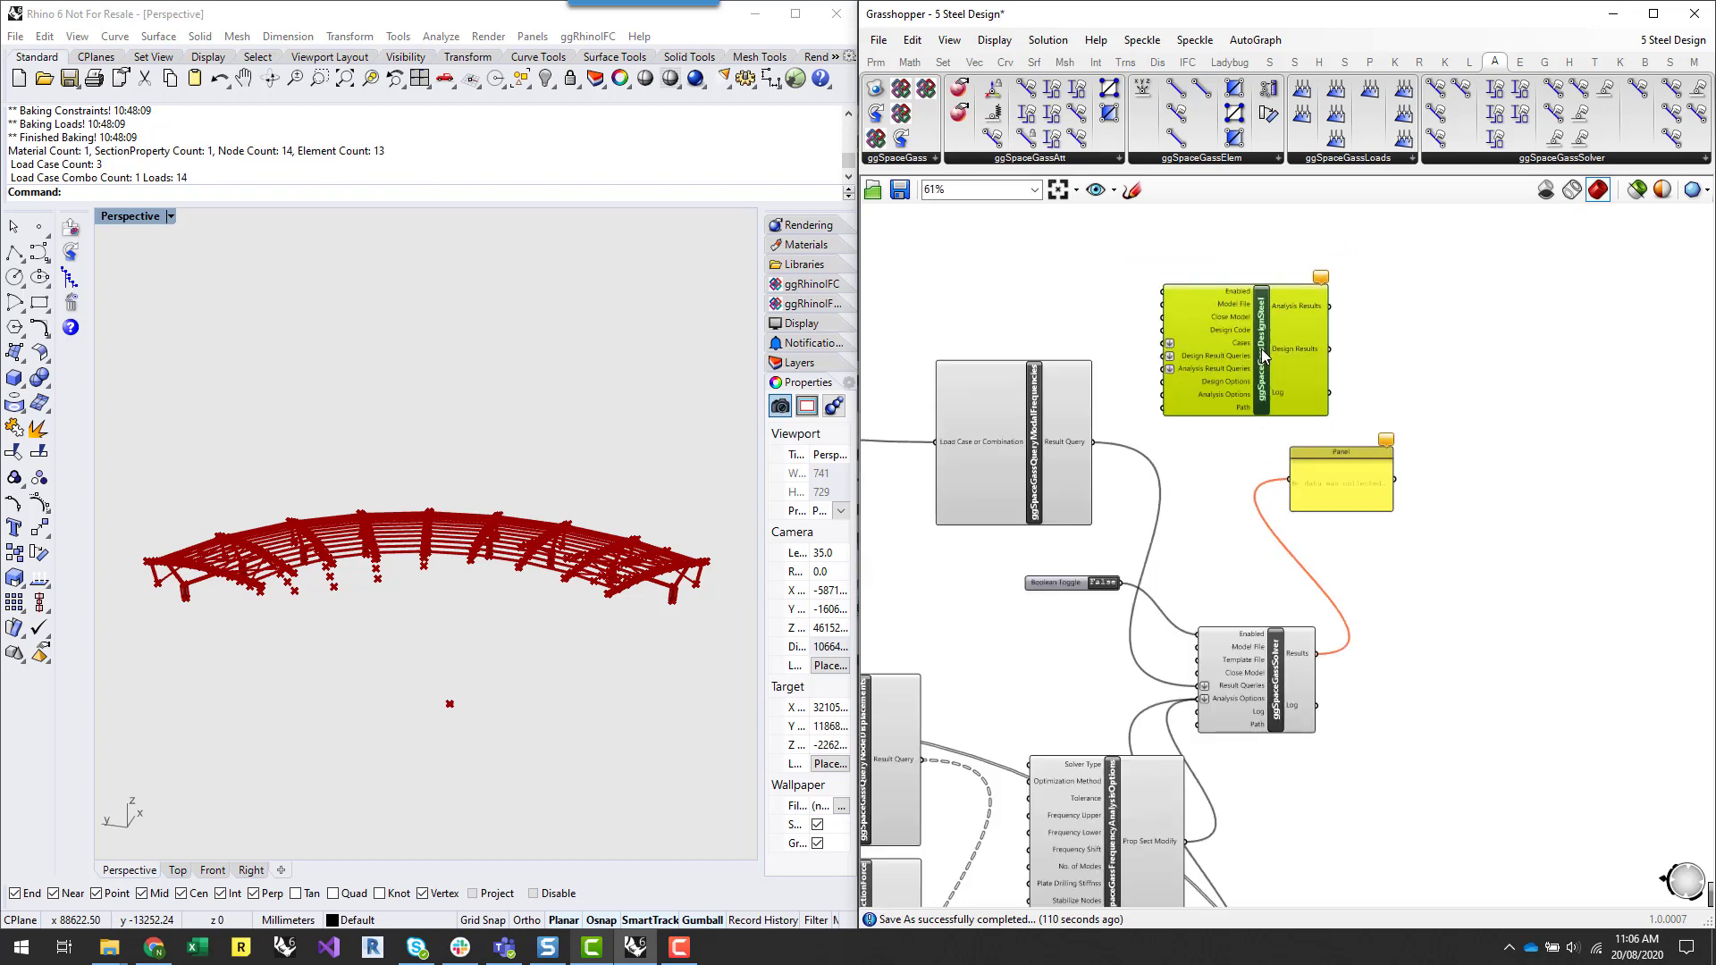
pyautogui.scroll(3, 1263, 560)
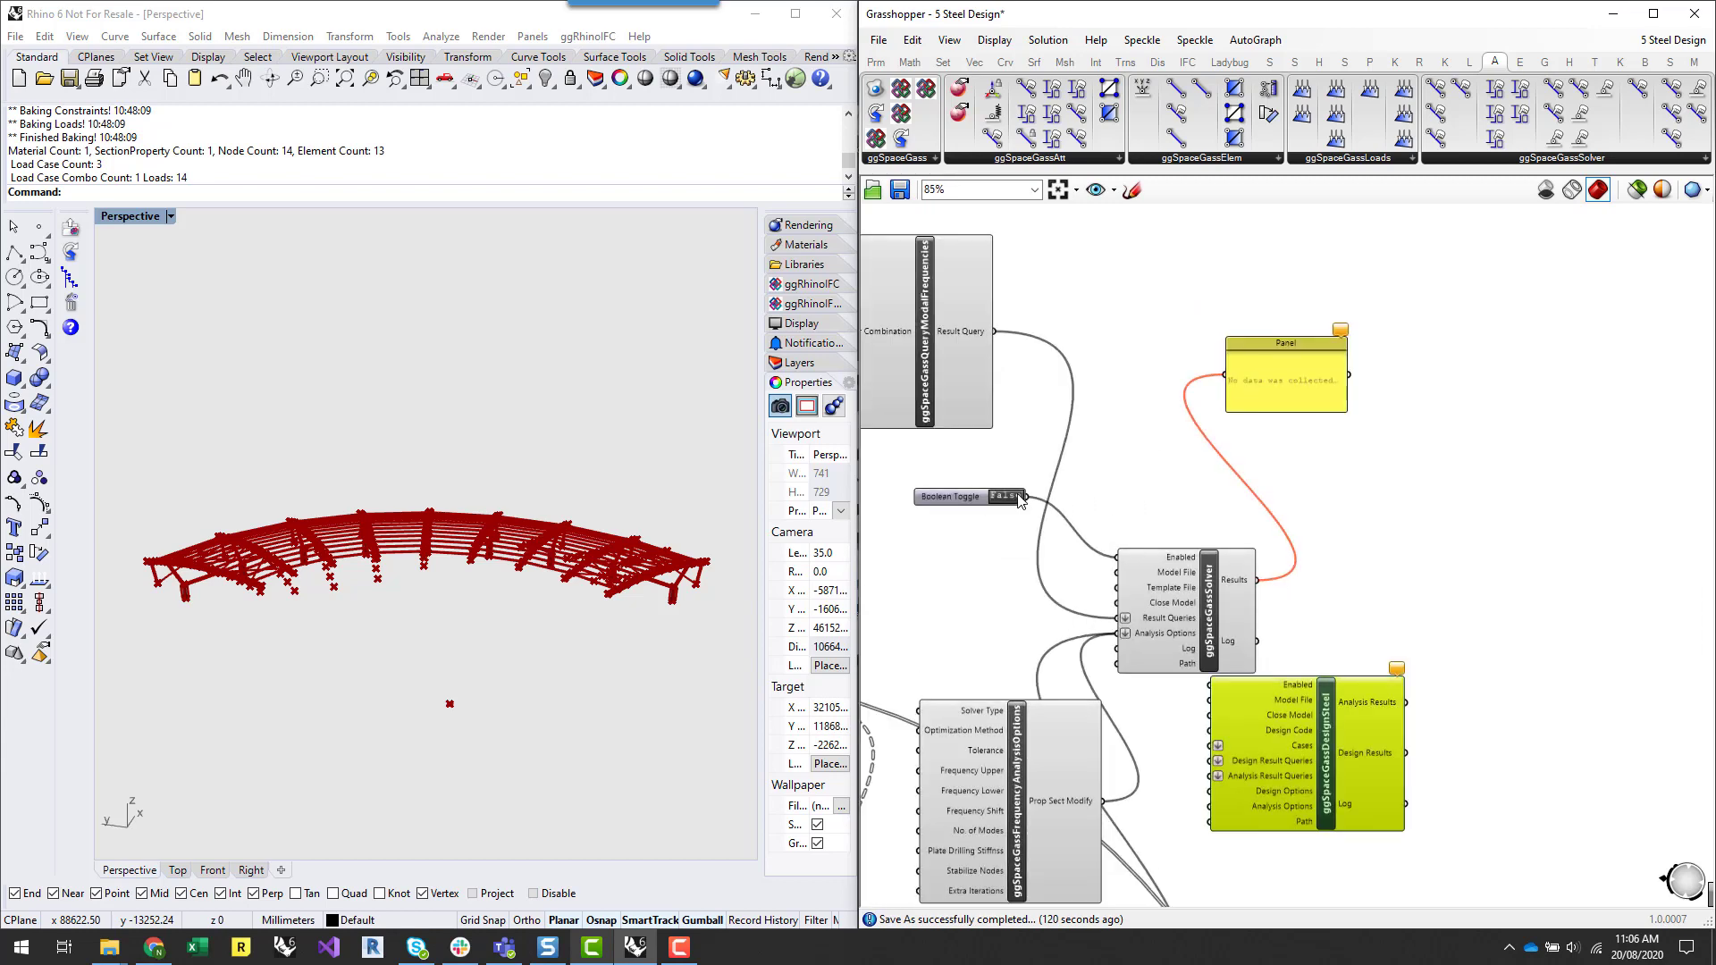
pyautogui.moveTo(1028, 497); pyautogui.dragTo(1117, 633)
pyautogui.press('Delete')
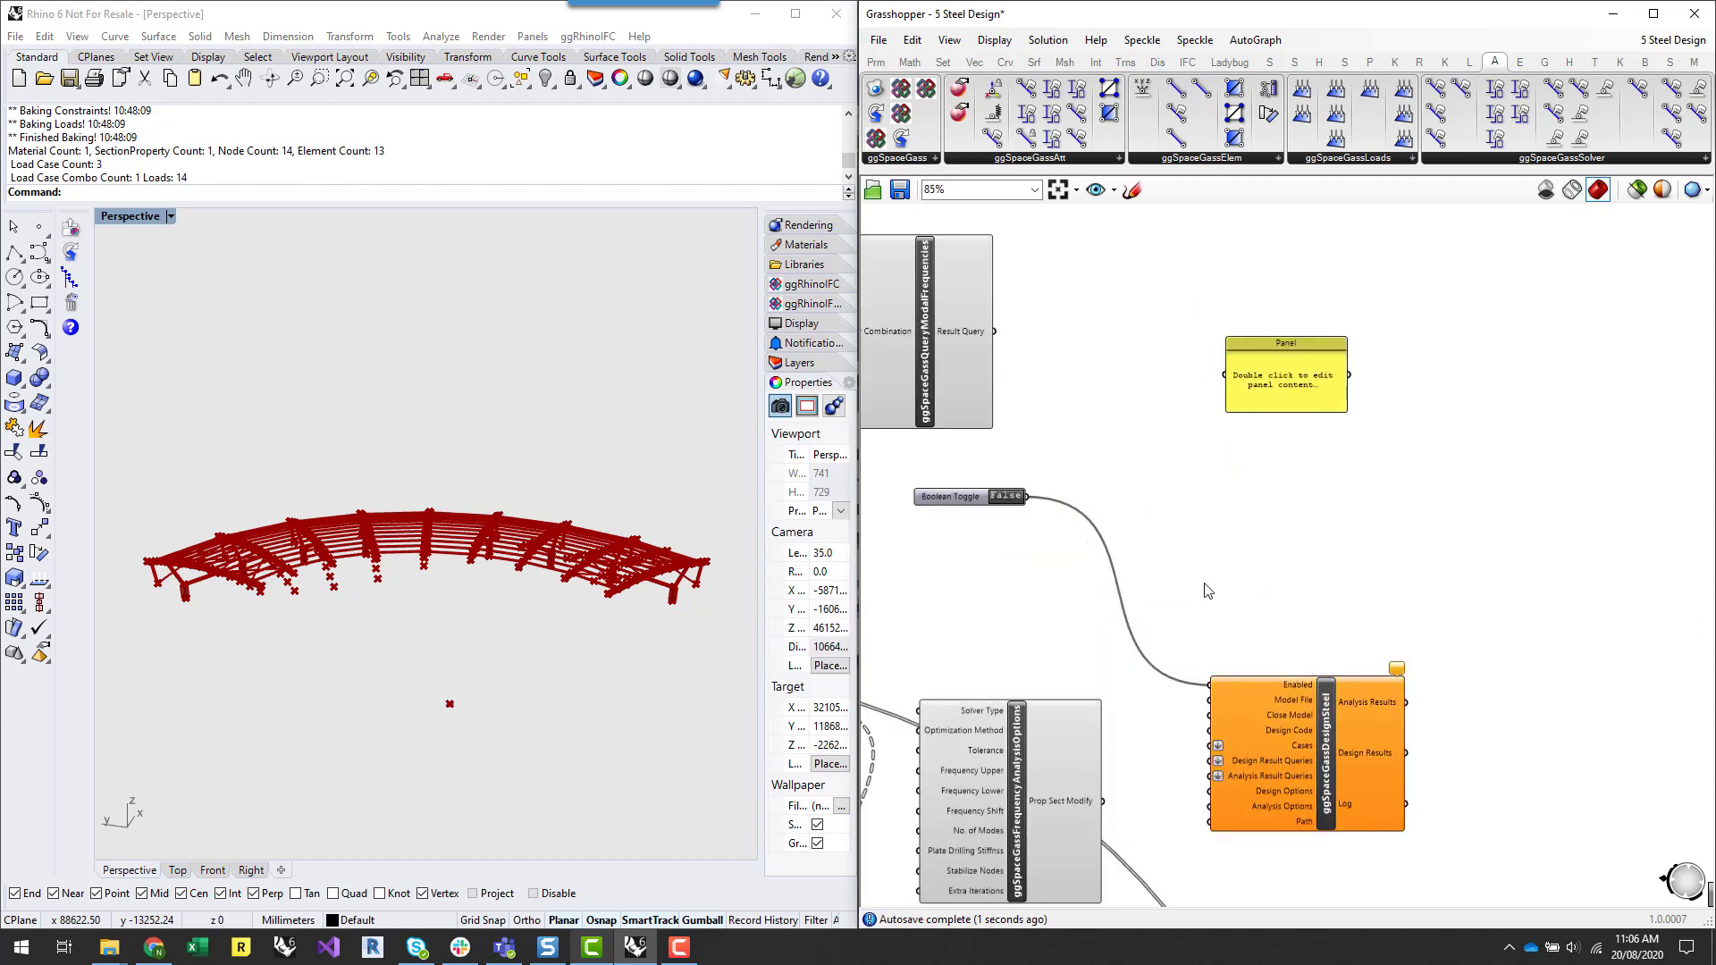
# - Delete the disconnected result panel and move ggSpaceGassDesignSteel up into the former solver's place
pyautogui.click(1296, 350)
pyautogui.press('Delete')
pyautogui.moveTo(1344, 773); pyautogui.dragTo(1292, 614)
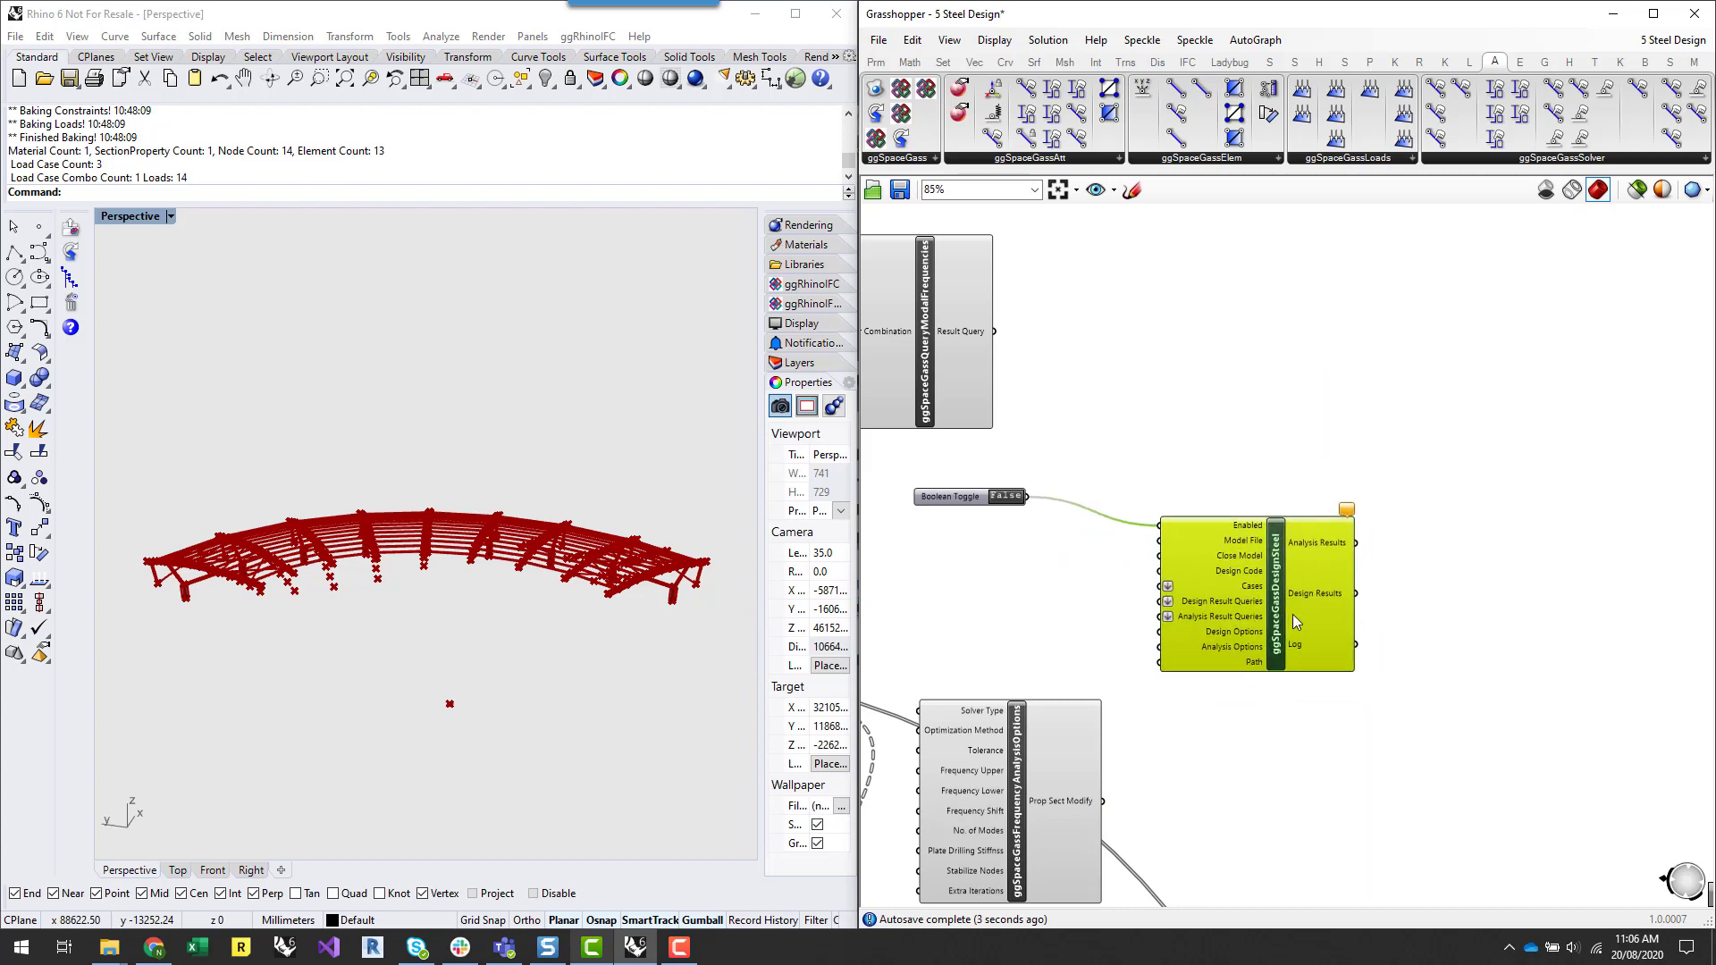
pyautogui.click(1394, 798)
# - Move the Data parameter collecting the result queries upward and connect it to Analysis Result Queries on ggSpaceGassDesignSteel
pyautogui.moveTo(1346, 779); pyautogui.dragTo(1457, 679, button='right')
pyautogui.scroll(-3, 1466, 631)
pyautogui.scroll(3, 1188, 764)
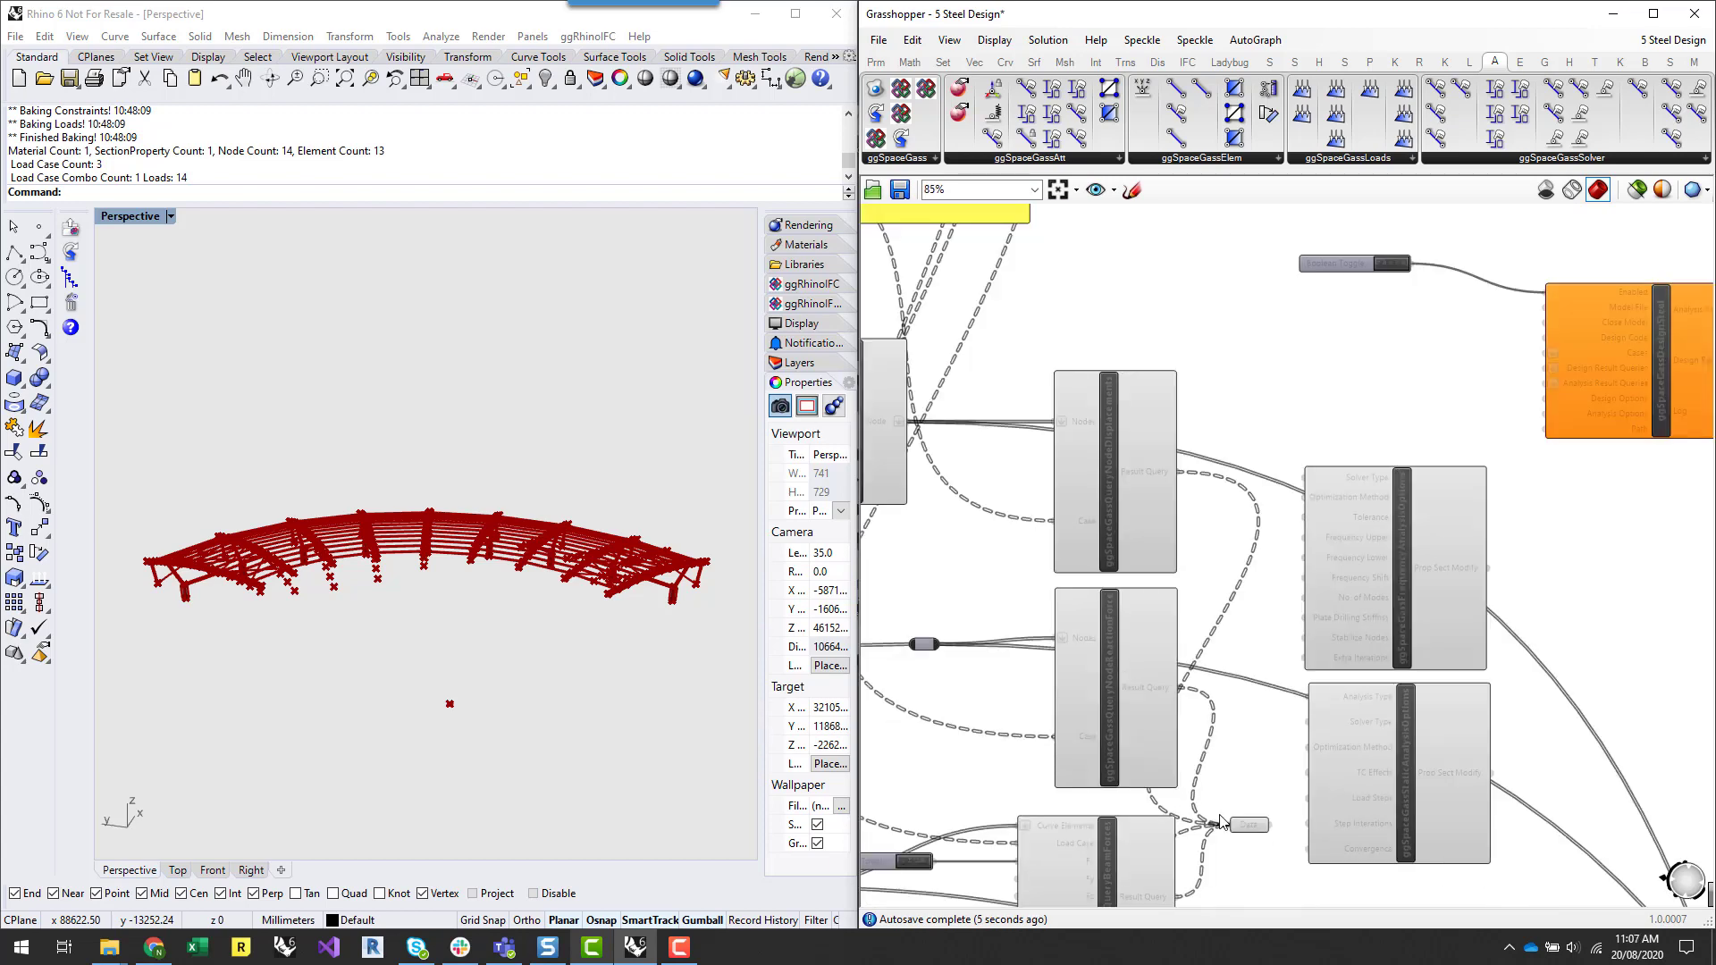
pyautogui.moveTo(1251, 824); pyautogui.dragTo(1554, 386)
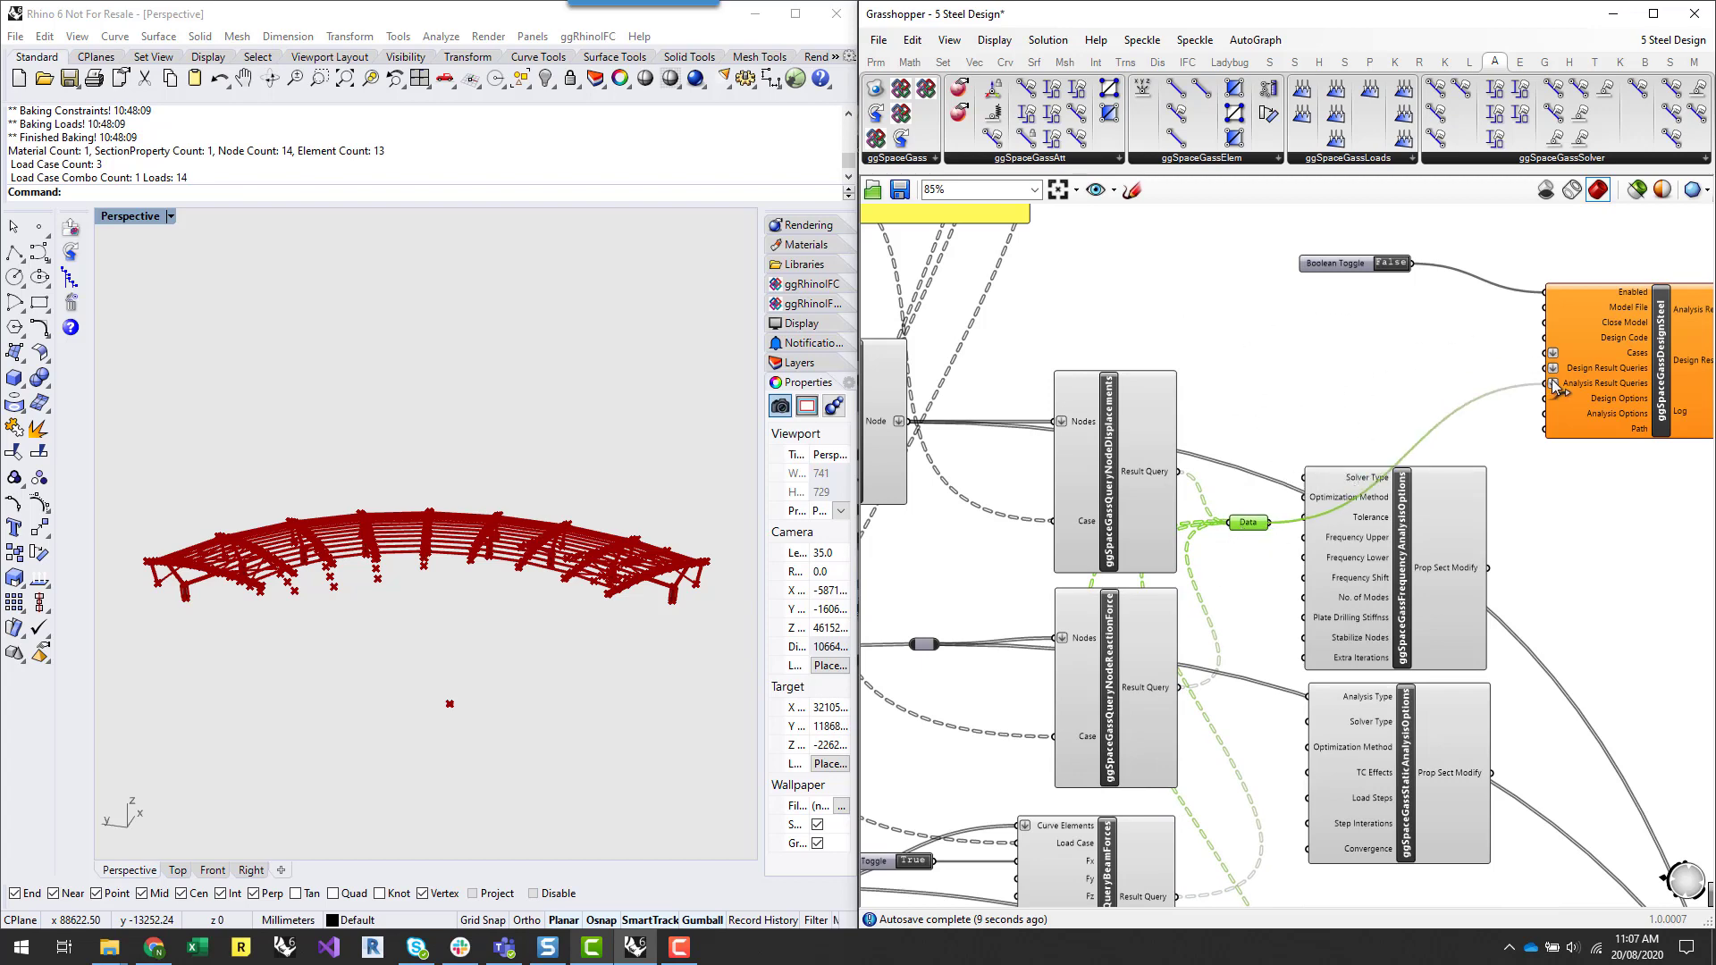
pyautogui.click(1436, 393)
# - Delete the ggSpaceGassFrequencyAnalysisOptions component
pyautogui.scroll(-3, 1436, 394)
pyautogui.scroll(4, 1454, 525)
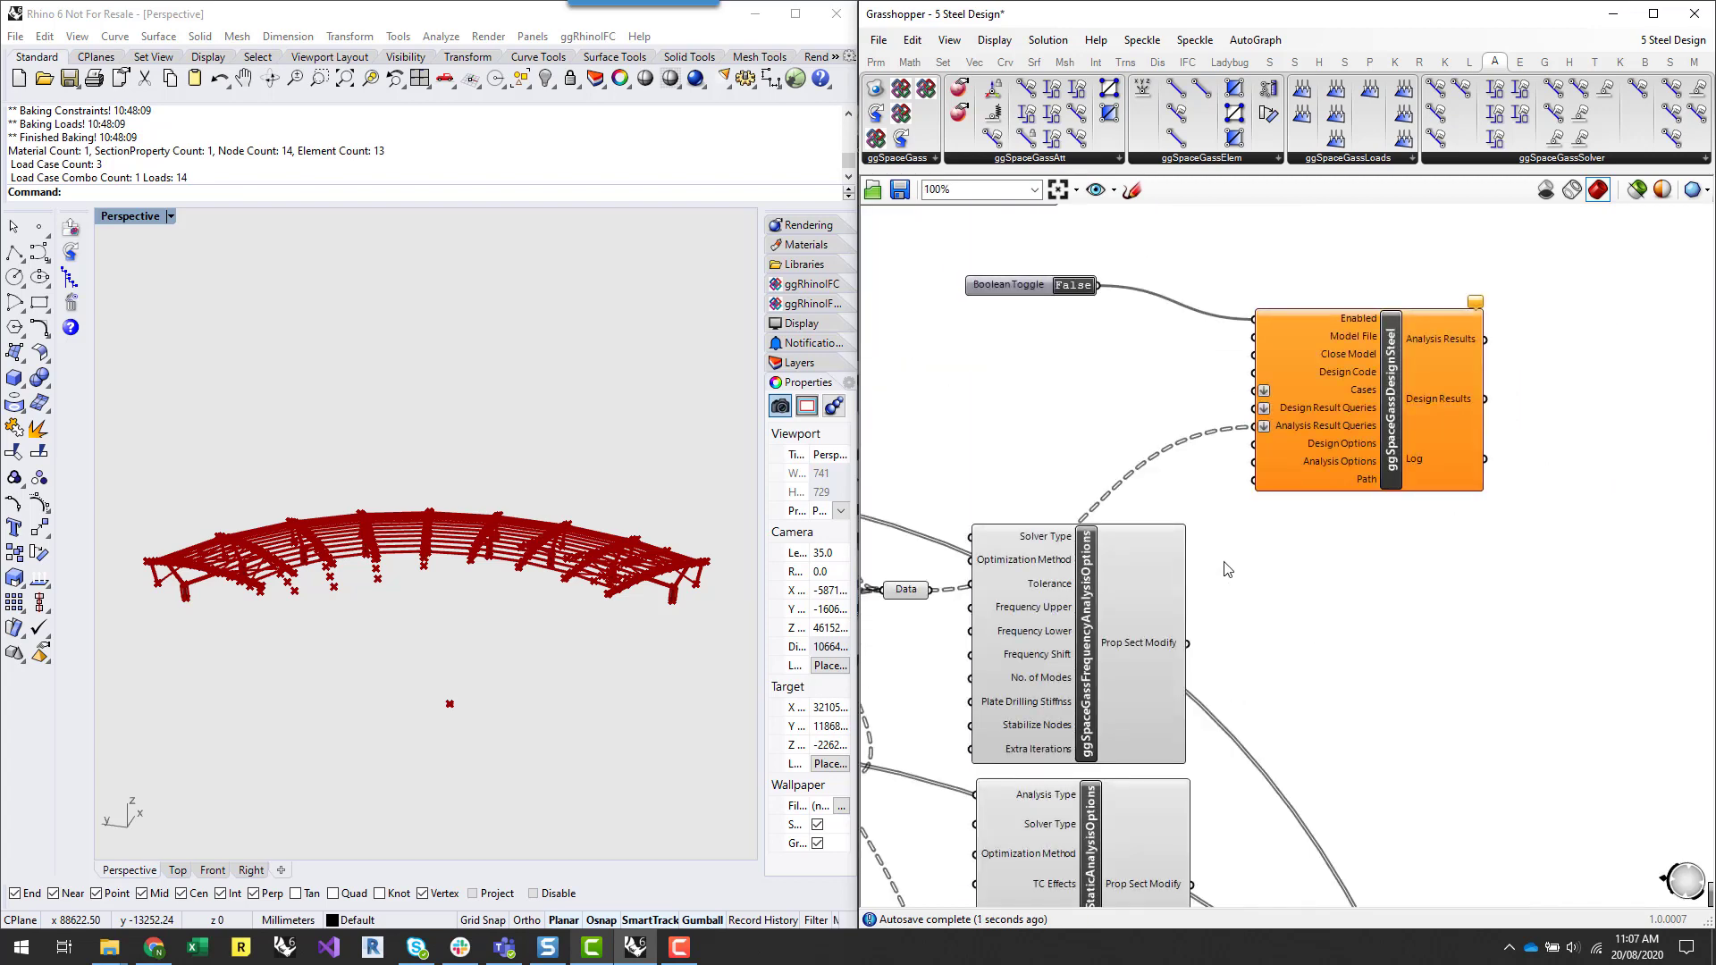
pyautogui.moveTo(1187, 644); pyautogui.dragTo(1228, 538)
pyautogui.click(1134, 570)
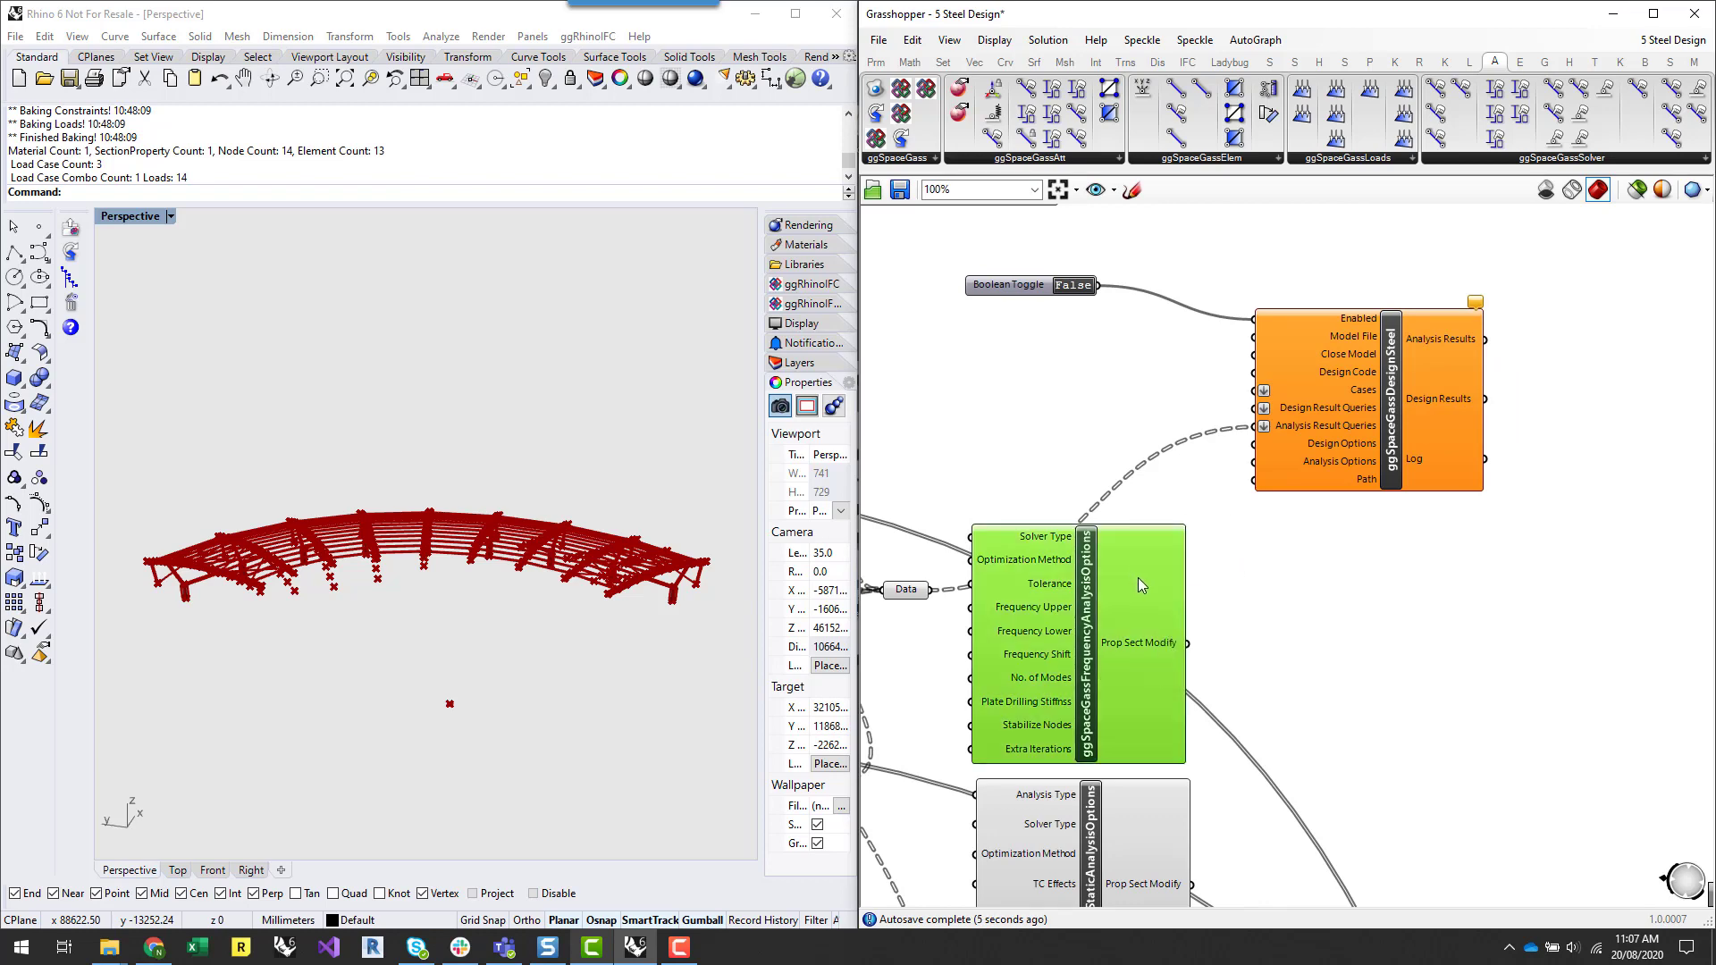
pyautogui.press('Delete')
# - Move ggSpaceGassStaticAnalysisOptions closer to ggSpaceGassDesignSteel and connect its output to the Analysis Options input
pyautogui.moveTo(1094, 813); pyautogui.dragTo(1075, 686, button='right')
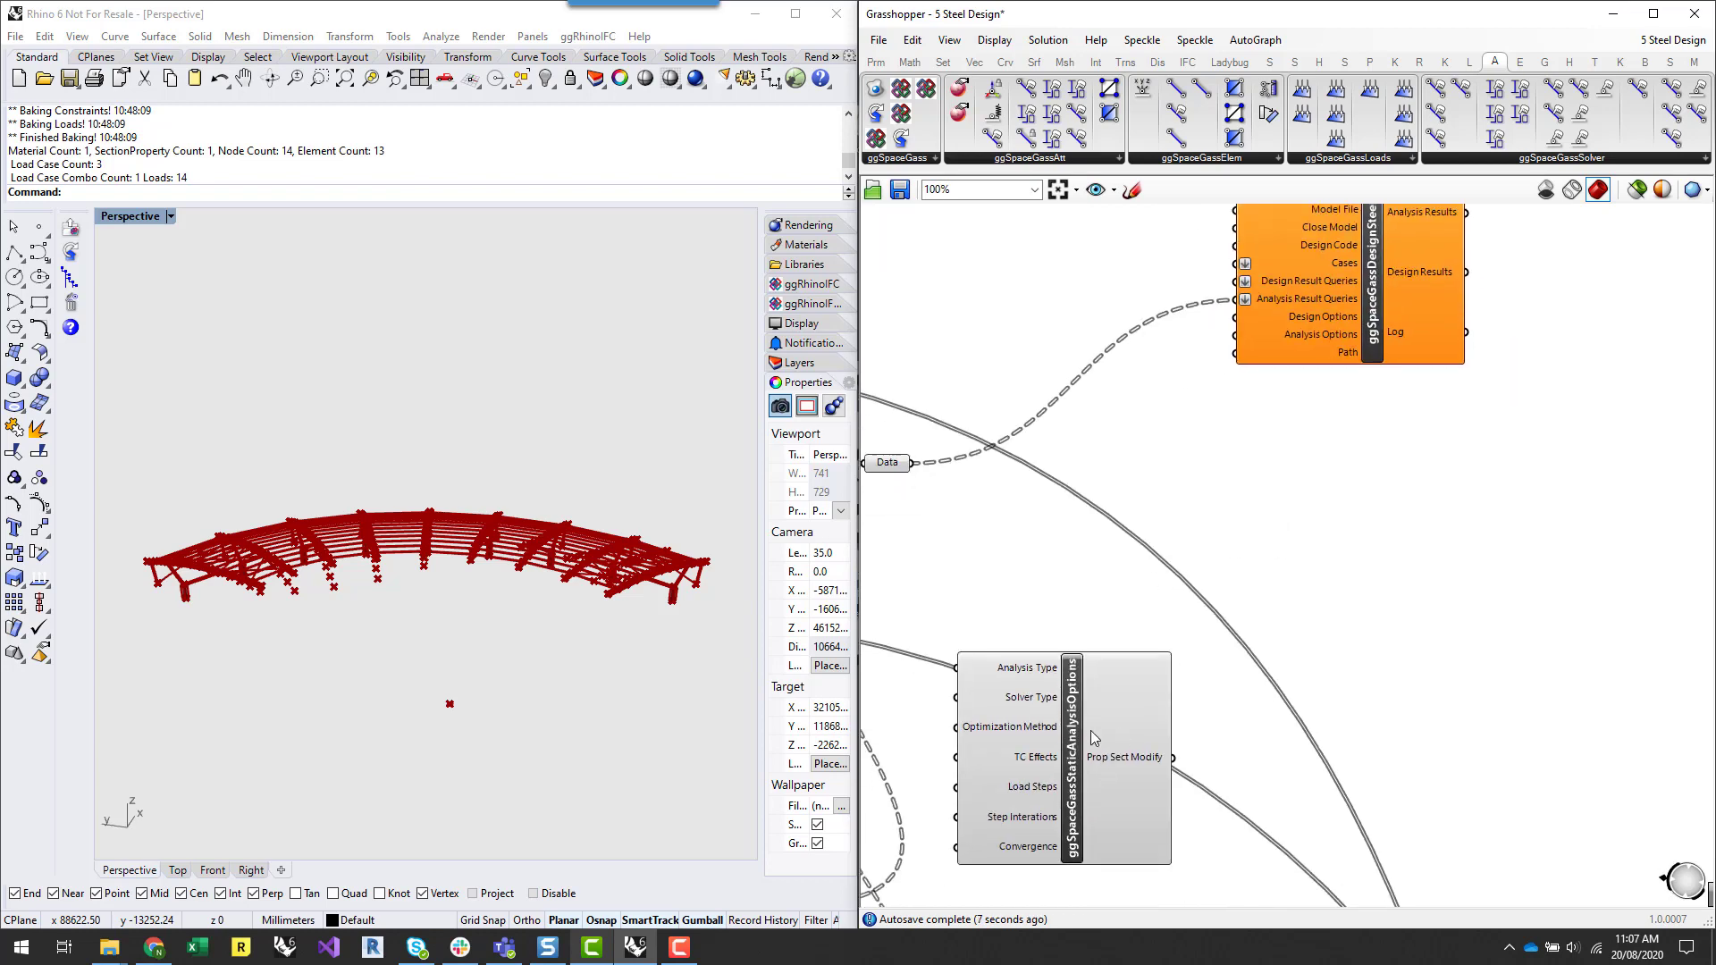
pyautogui.moveTo(1073, 718)
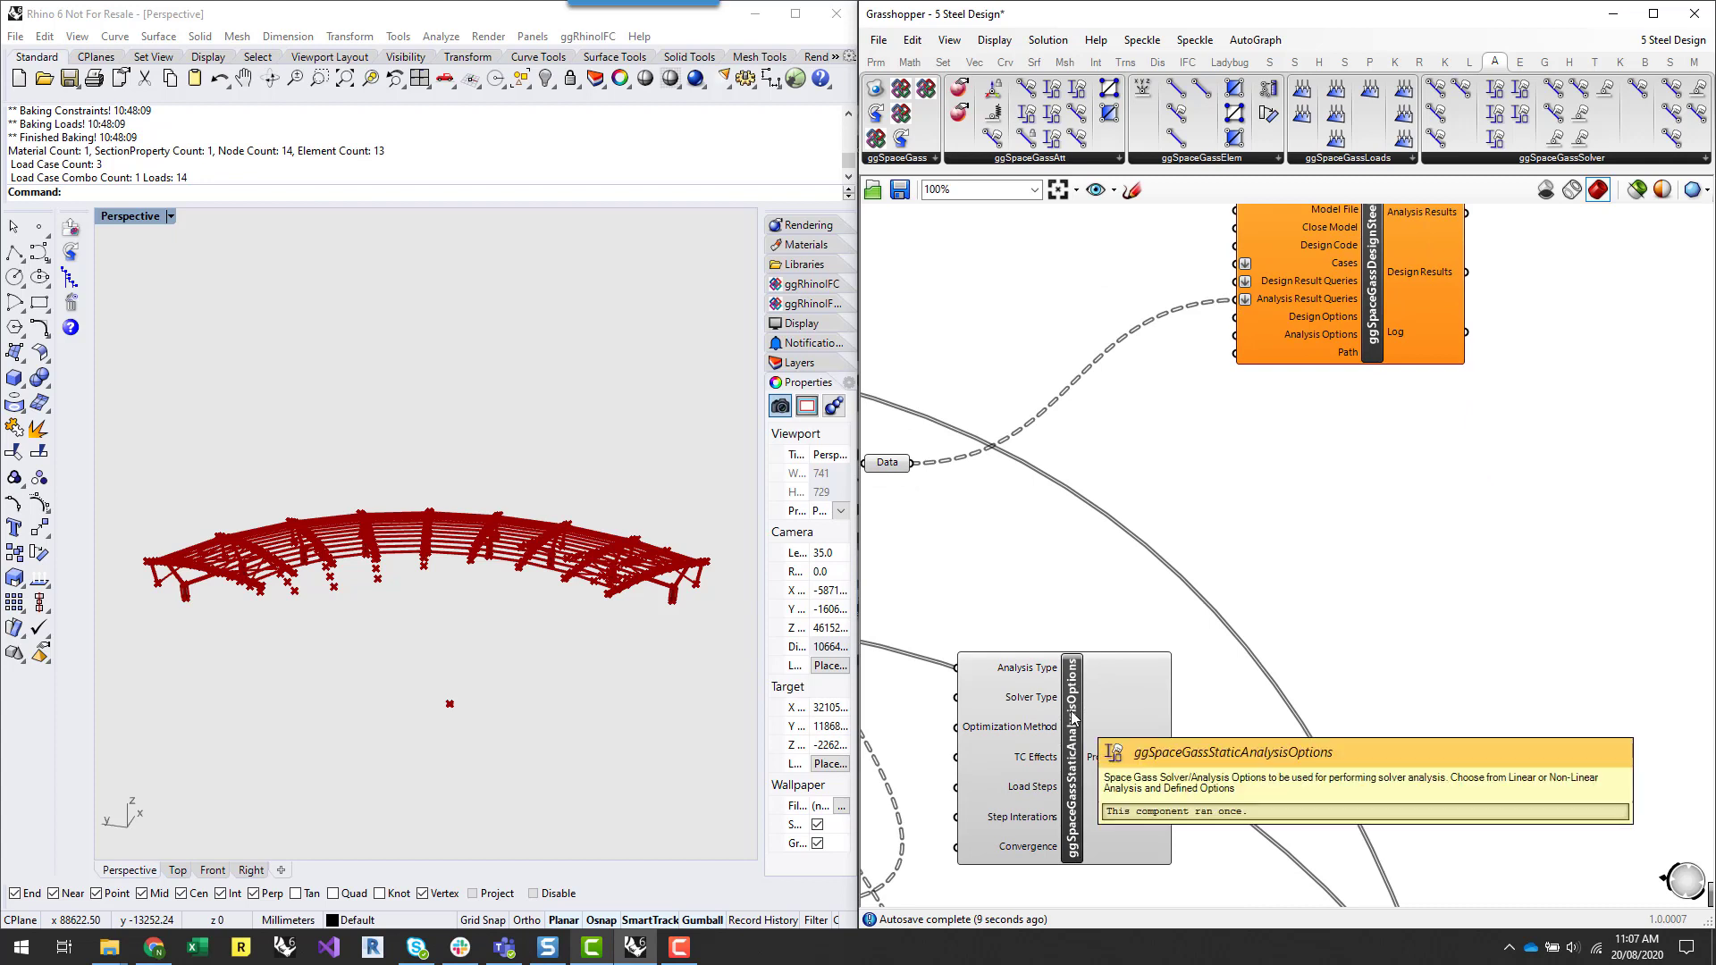
pyautogui.click(1070, 673)
pyautogui.moveTo(1078, 716); pyautogui.dragTo(1170, 552)
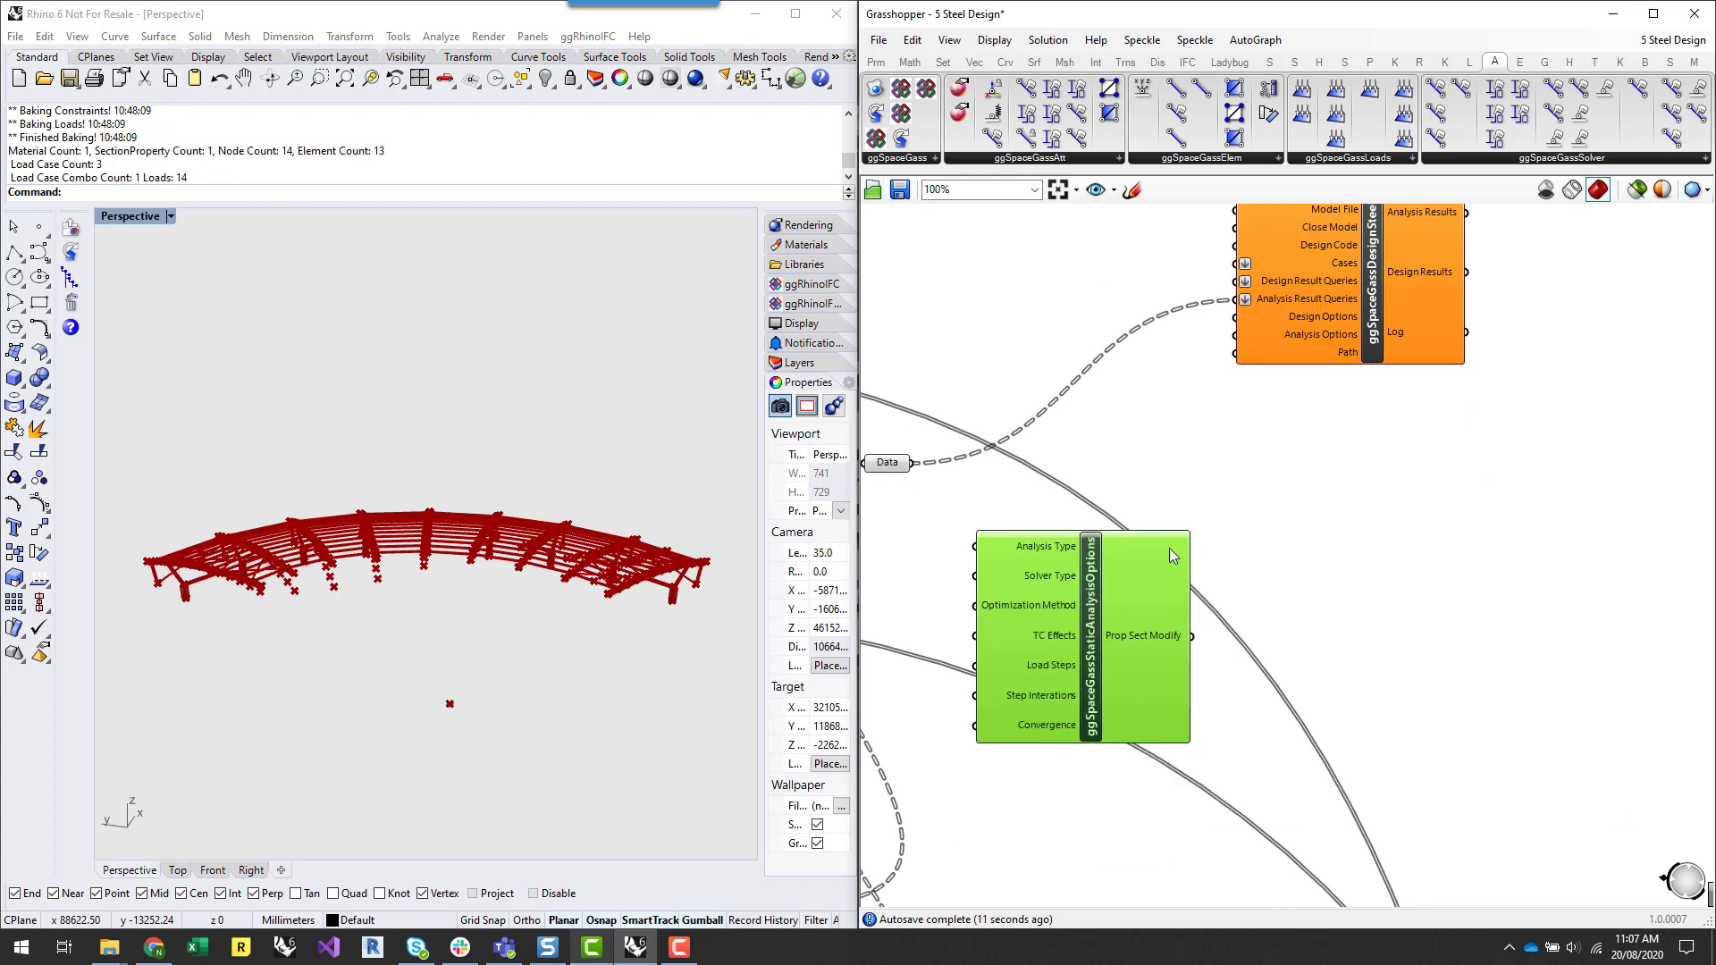
pyautogui.moveTo(1190, 636); pyautogui.dragTo(1235, 335)
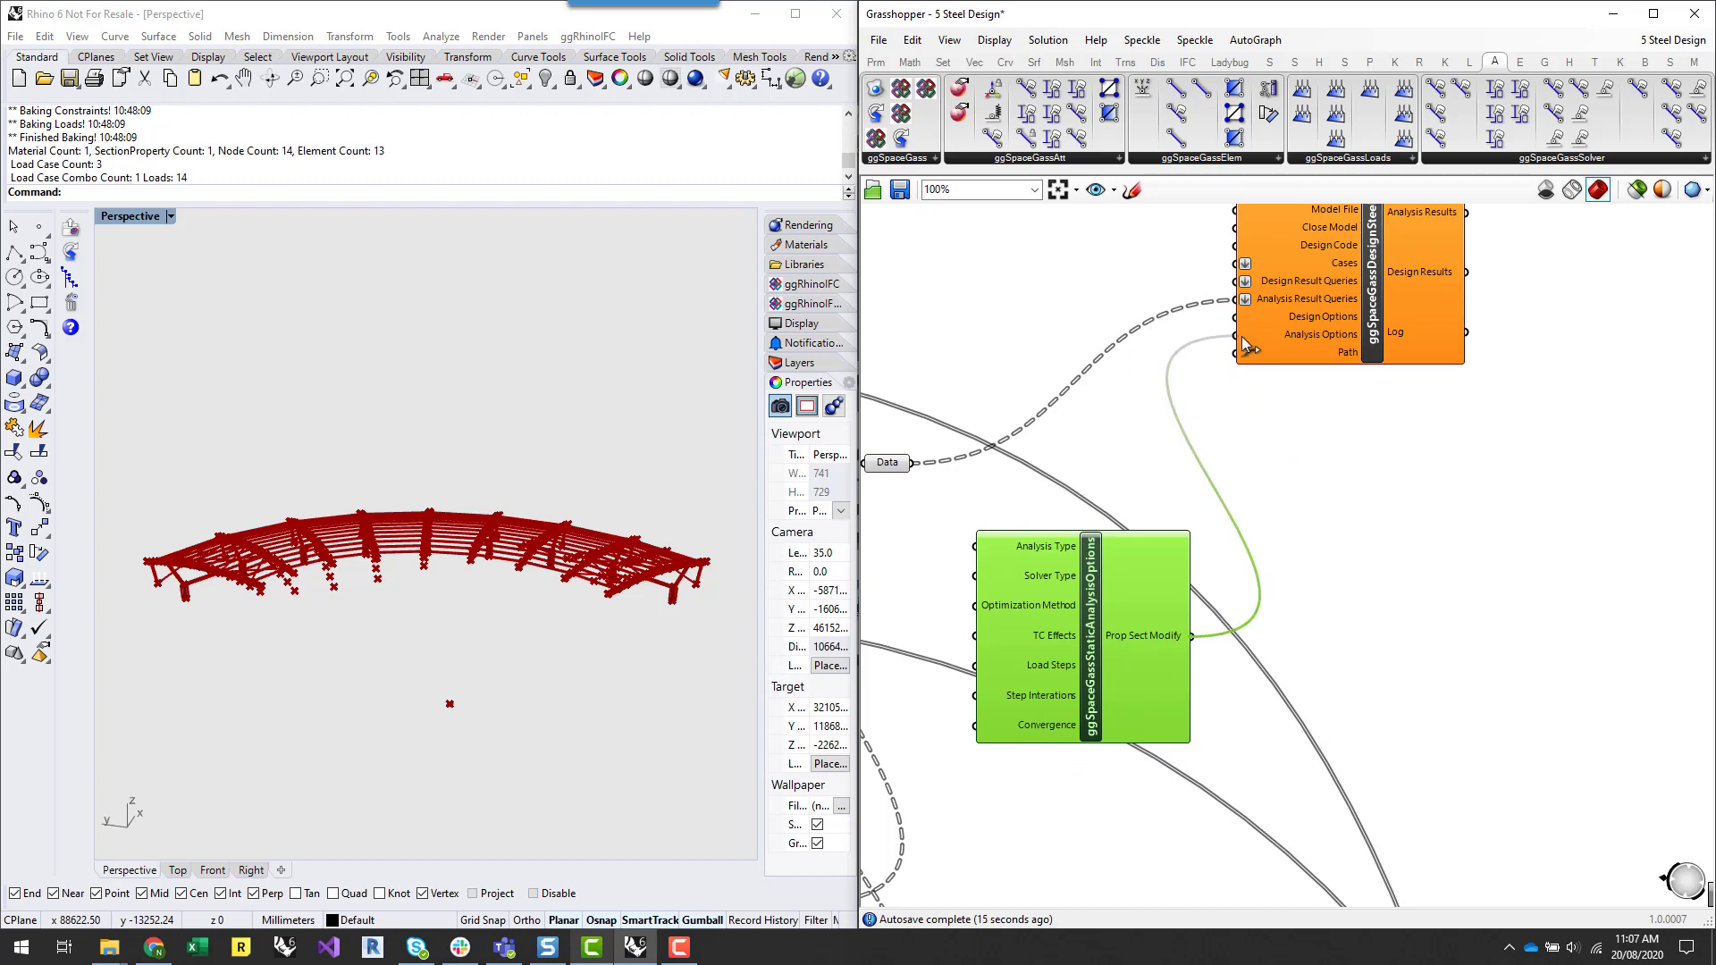
pyautogui.click(1314, 479)
# - Add a ggSpaceGassSteelDesignOptions component to the canvas near ggSpaceGassDesignSteel
pyautogui.moveTo(1313, 479); pyautogui.dragTo(1381, 662, button='right')
pyautogui.scroll(-5, 1381, 662)
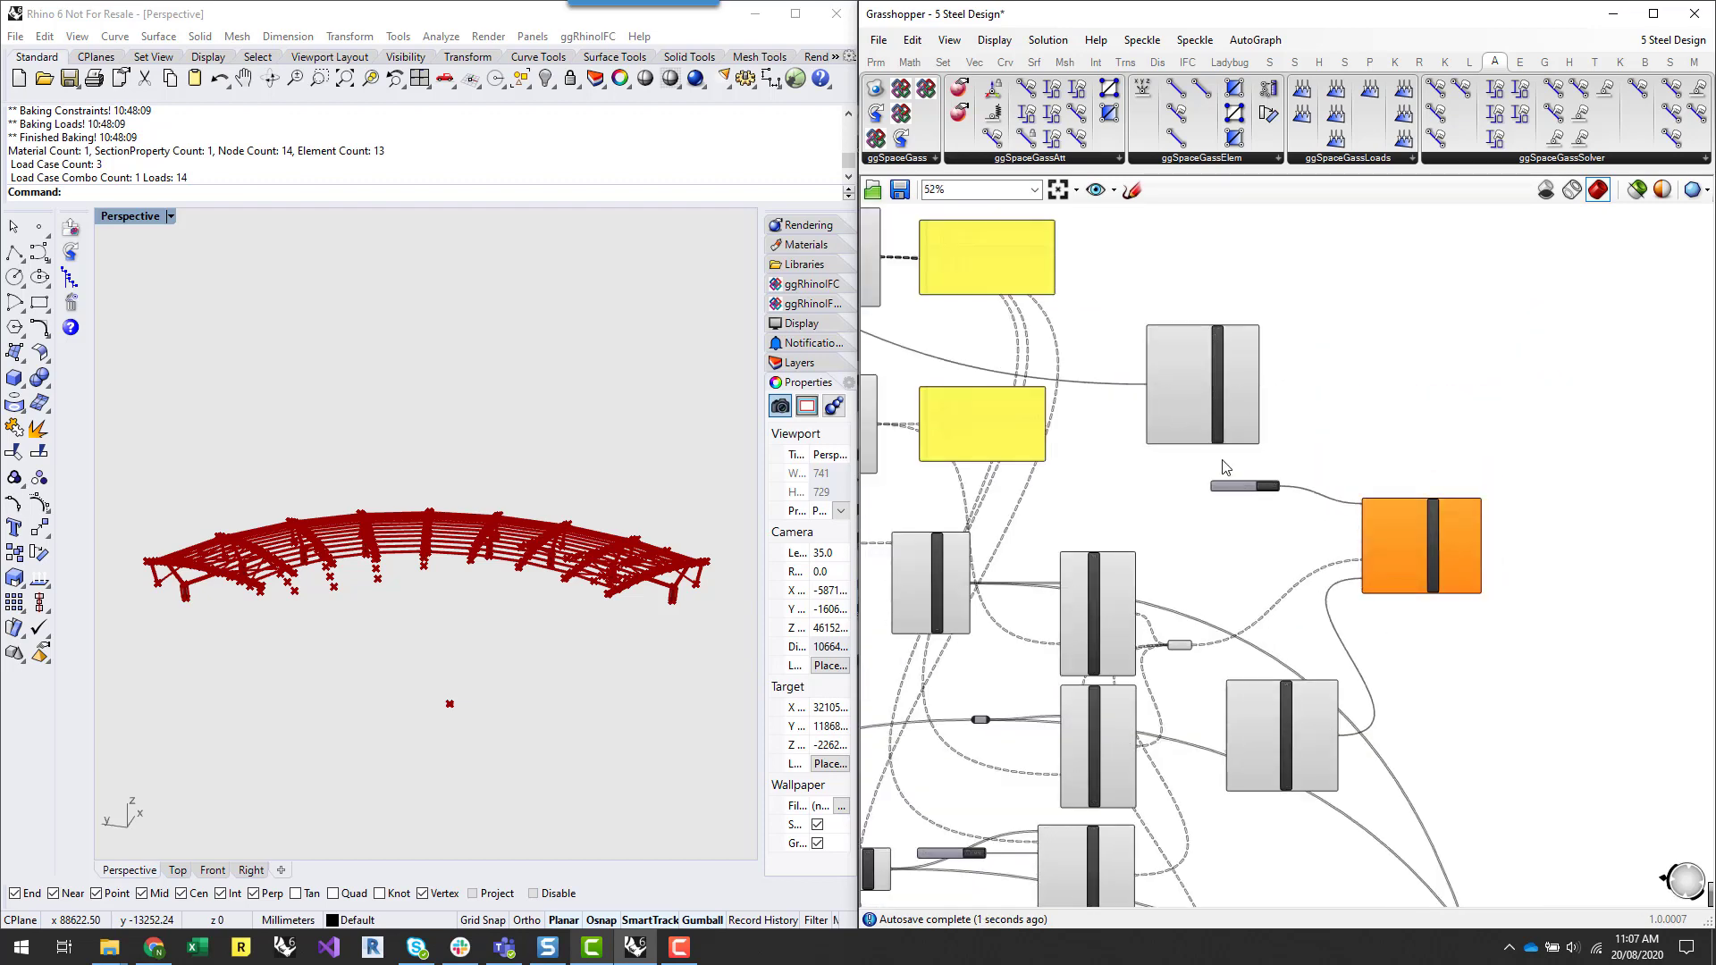
pyautogui.doubleClick(1251, 474)
pyautogui.click(1267, 525)
pyautogui.scroll(-3, 1419, 480)
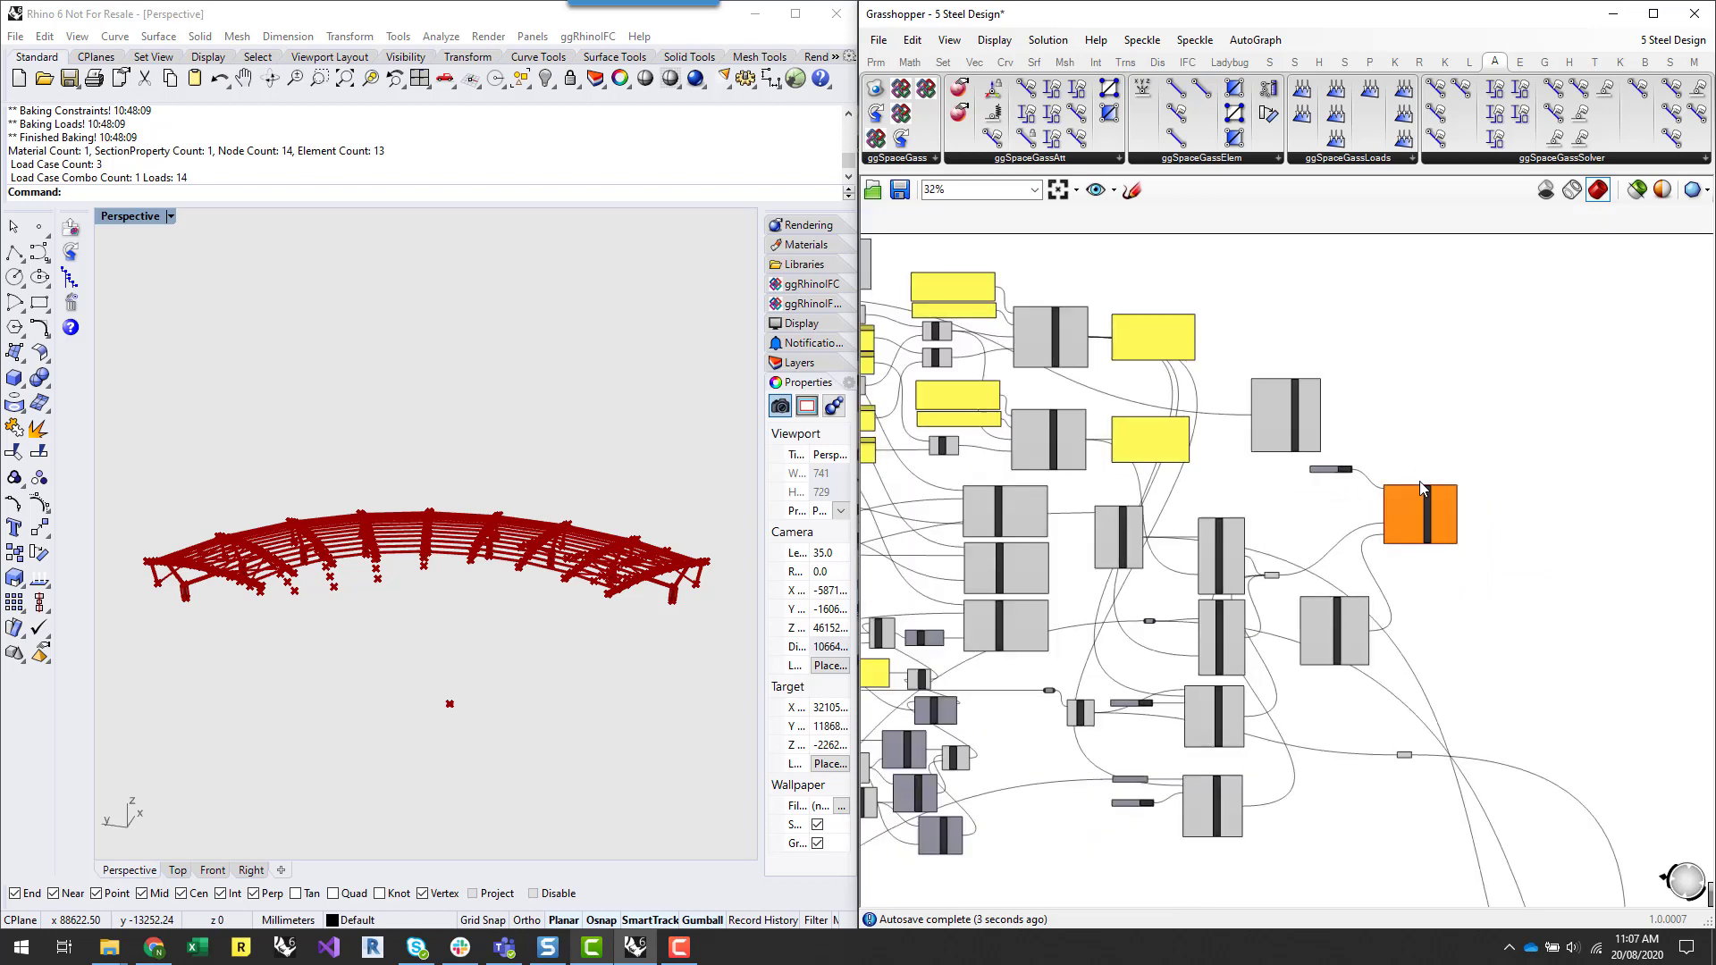
pyautogui.scroll(10, 1419, 481)
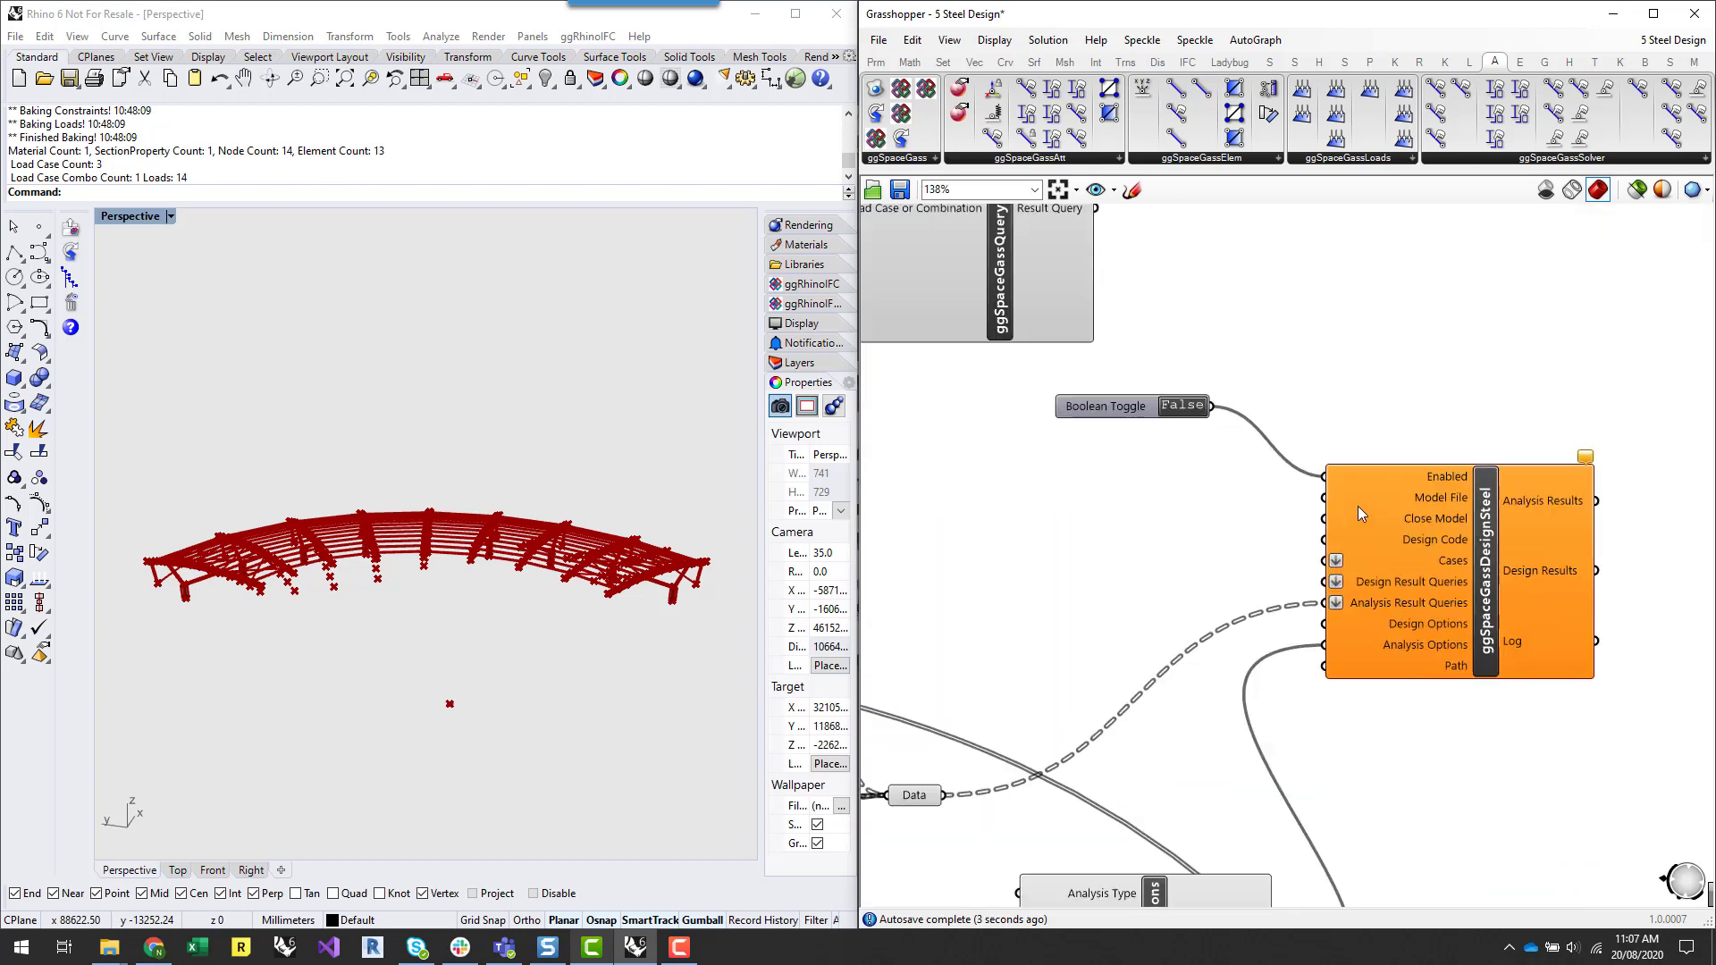
pyautogui.click(1474, 158)
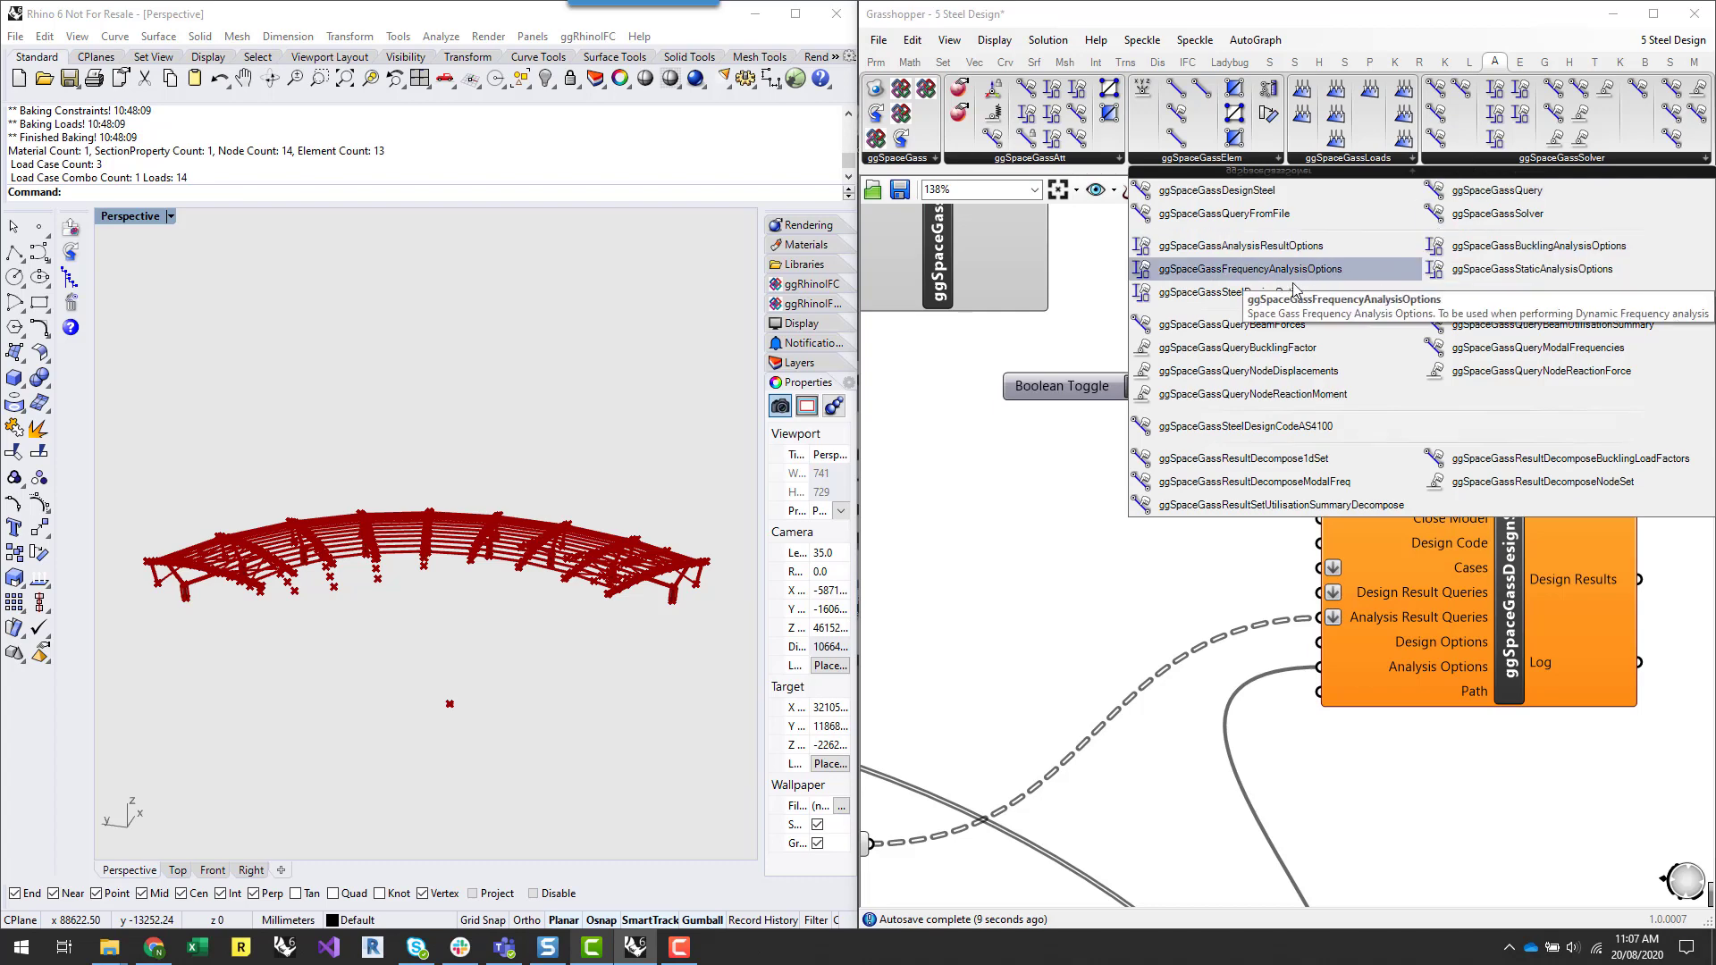
pyautogui.click(1284, 298)
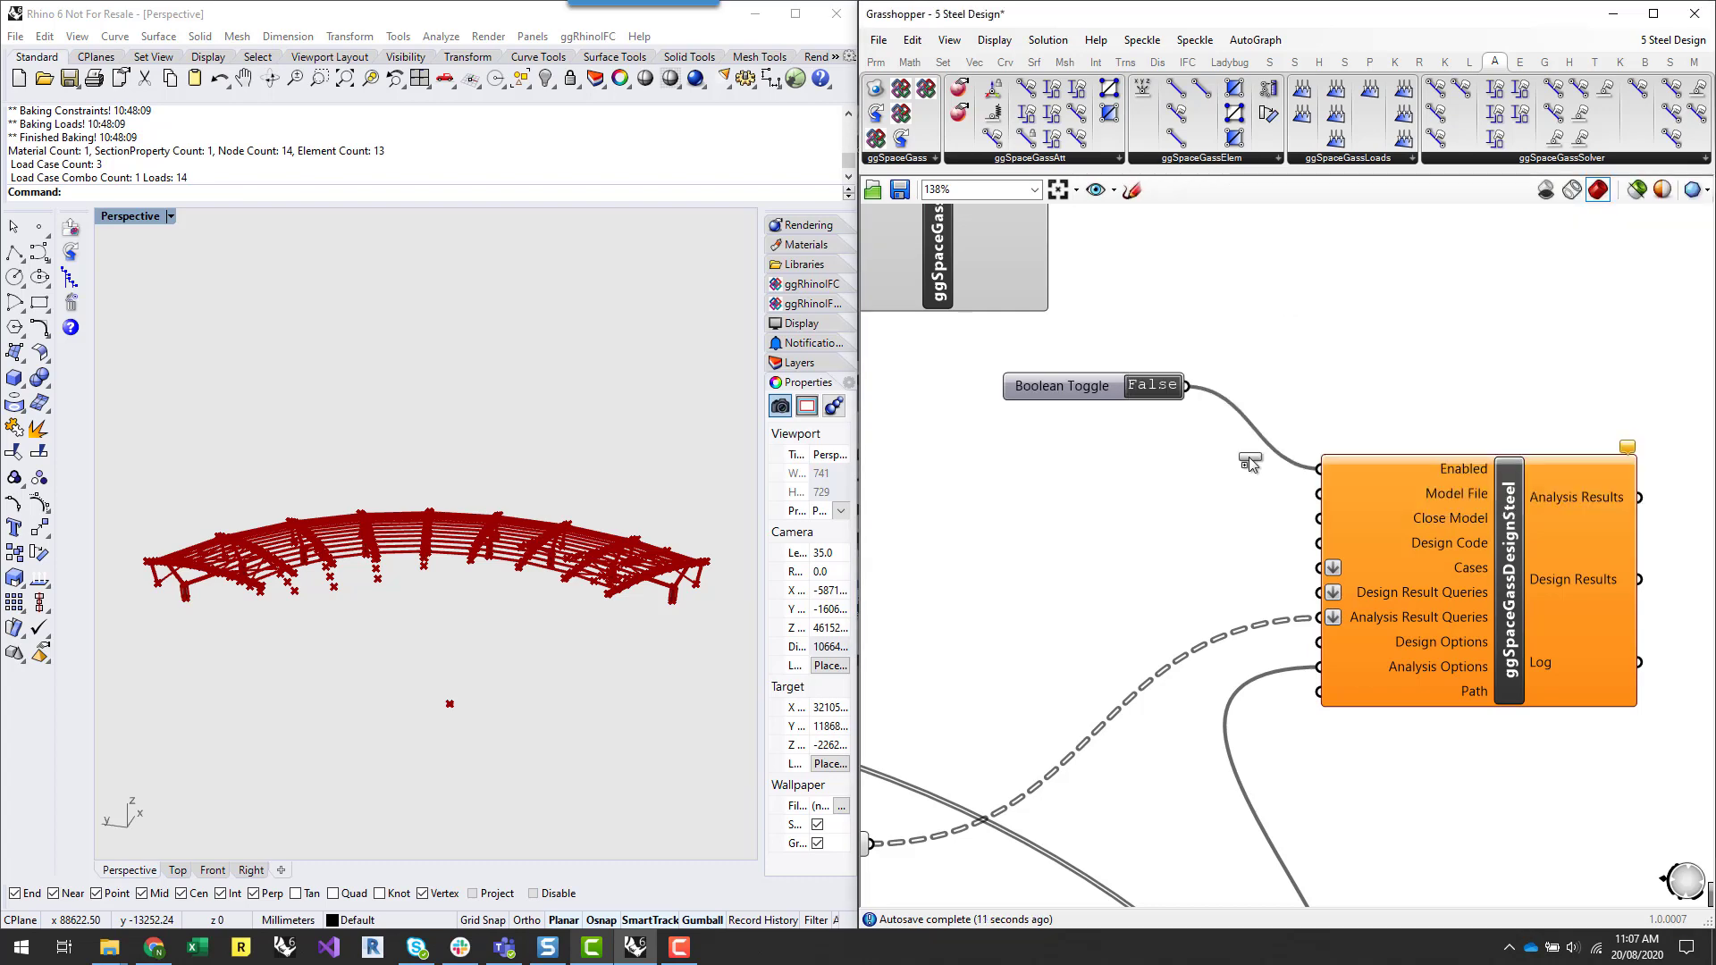
pyautogui.scroll(-4, 1439, 394)
pyautogui.click(1254, 635)
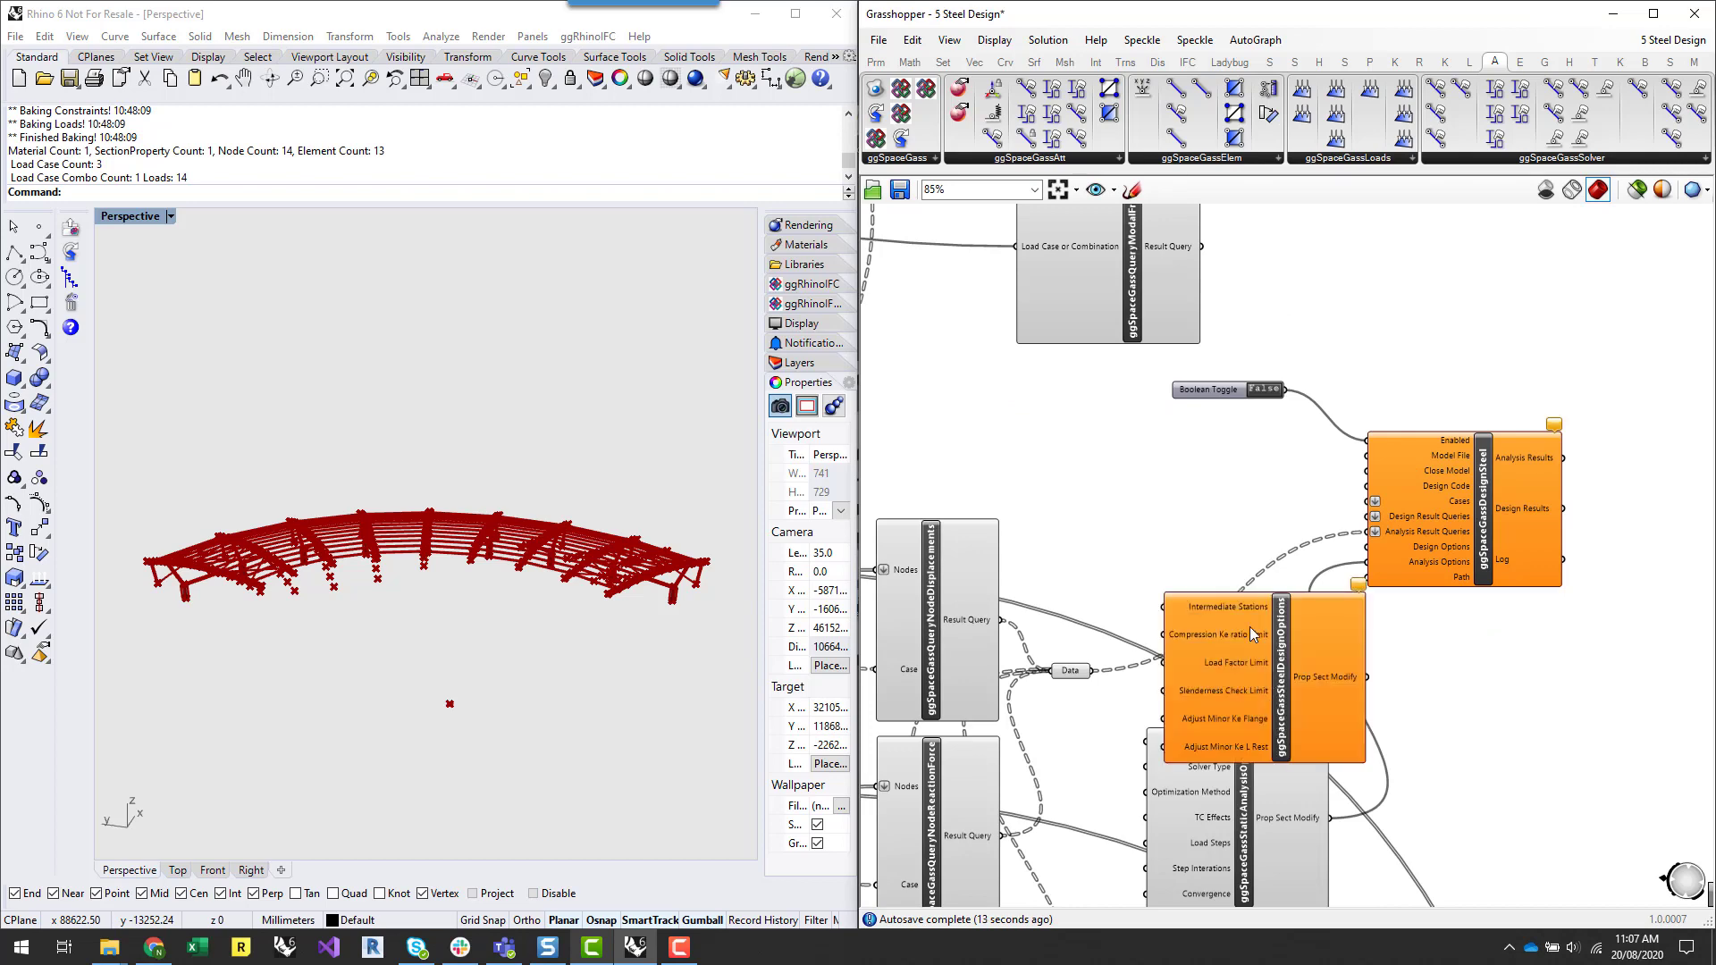
# - Connect ggSpaceGassSteelDesignOptions to the Design Options input of ggSpaceGassDesignSteel and place it beside the static analysis options component
pyautogui.moveTo(1284, 697); pyautogui.dragTo(1245, 654)
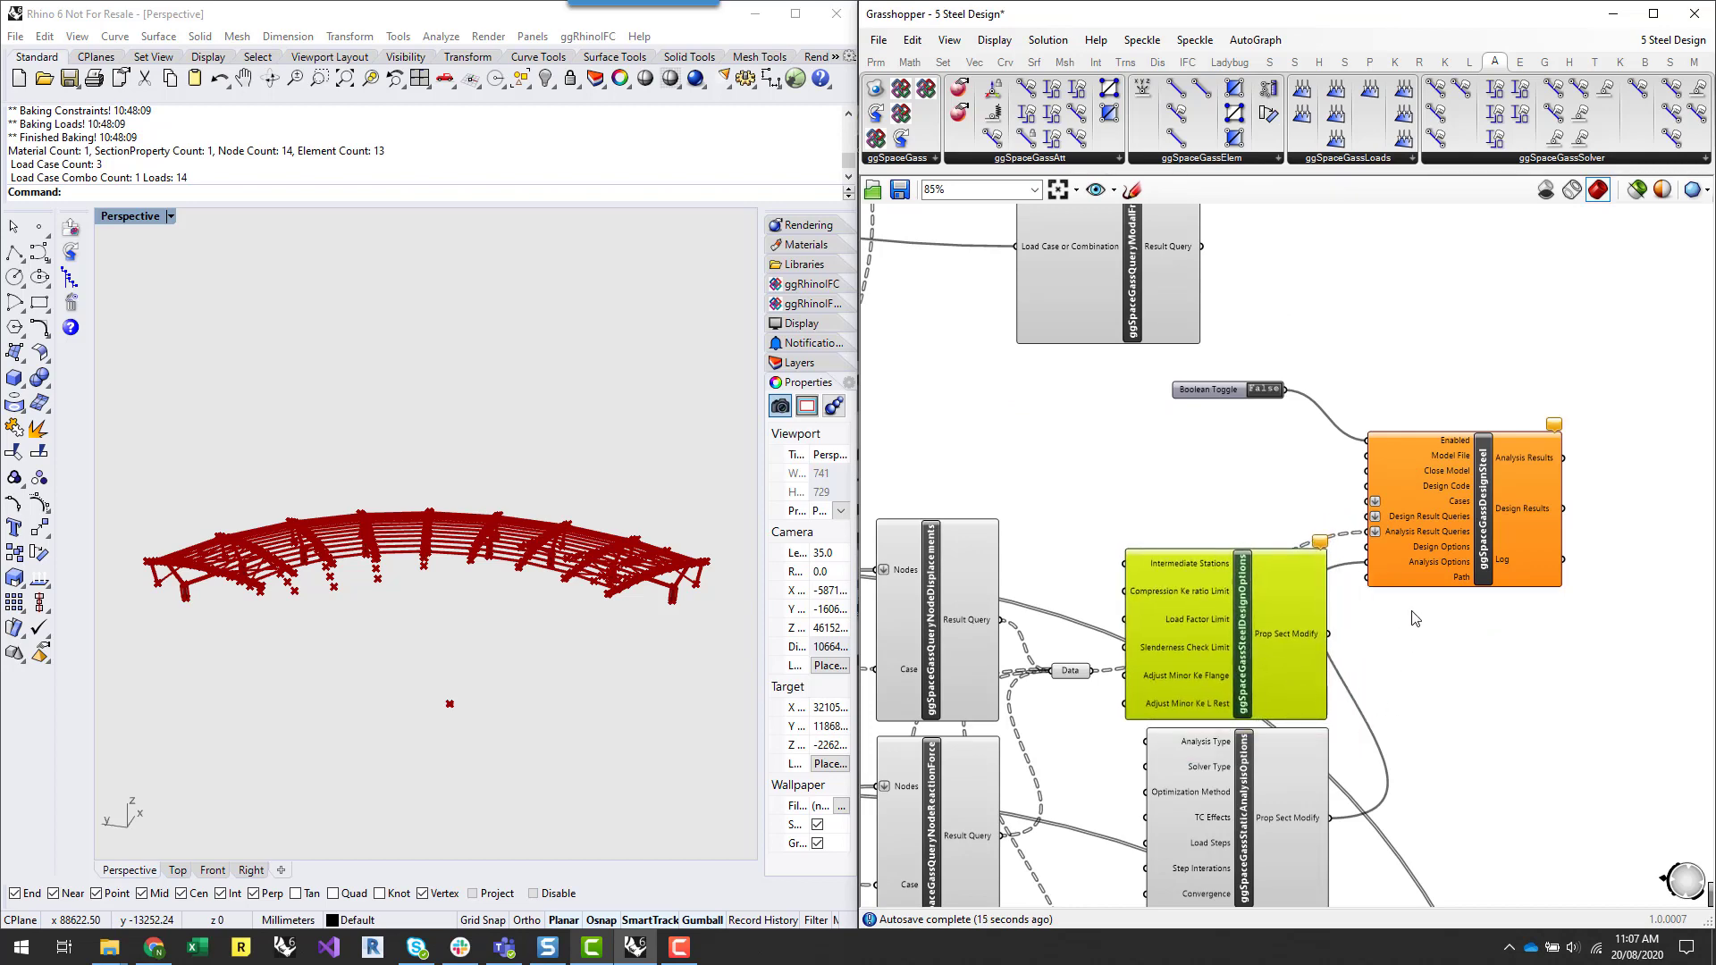
pyautogui.scroll(4, 1324, 631)
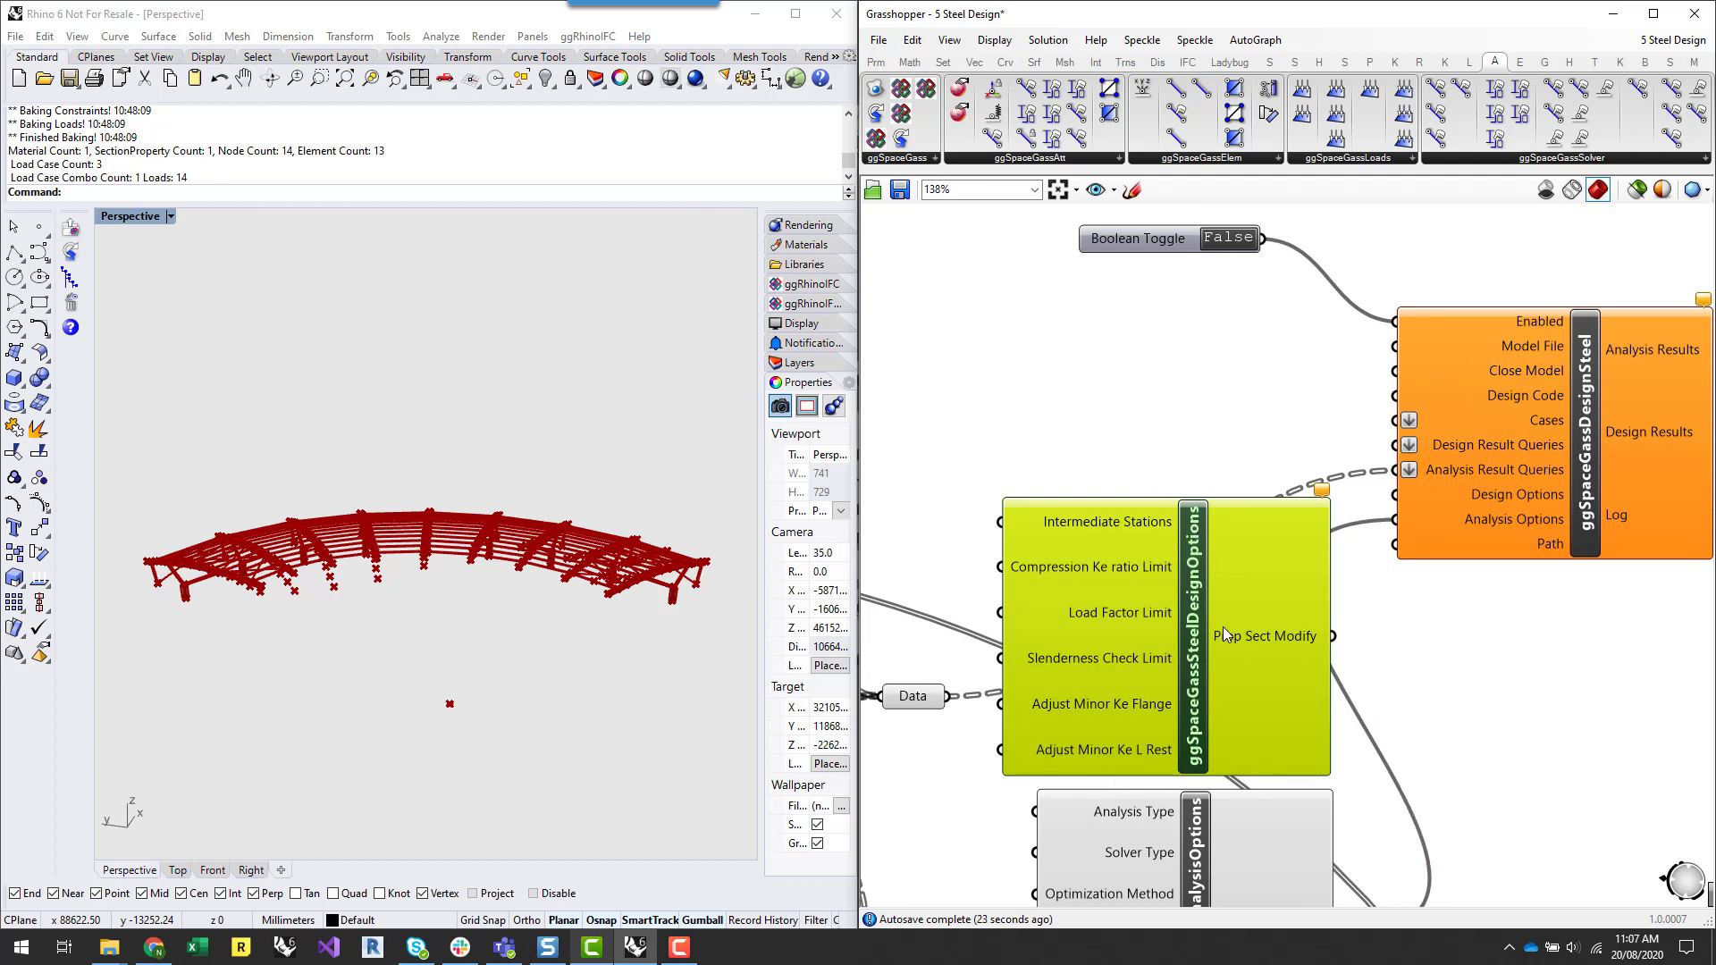
pyautogui.scroll(-5, 1210, 623)
pyautogui.moveTo(1178, 594); pyautogui.dragTo(1226, 464)
pyautogui.click(1390, 759)
pyautogui.scroll(3, 1367, 713)
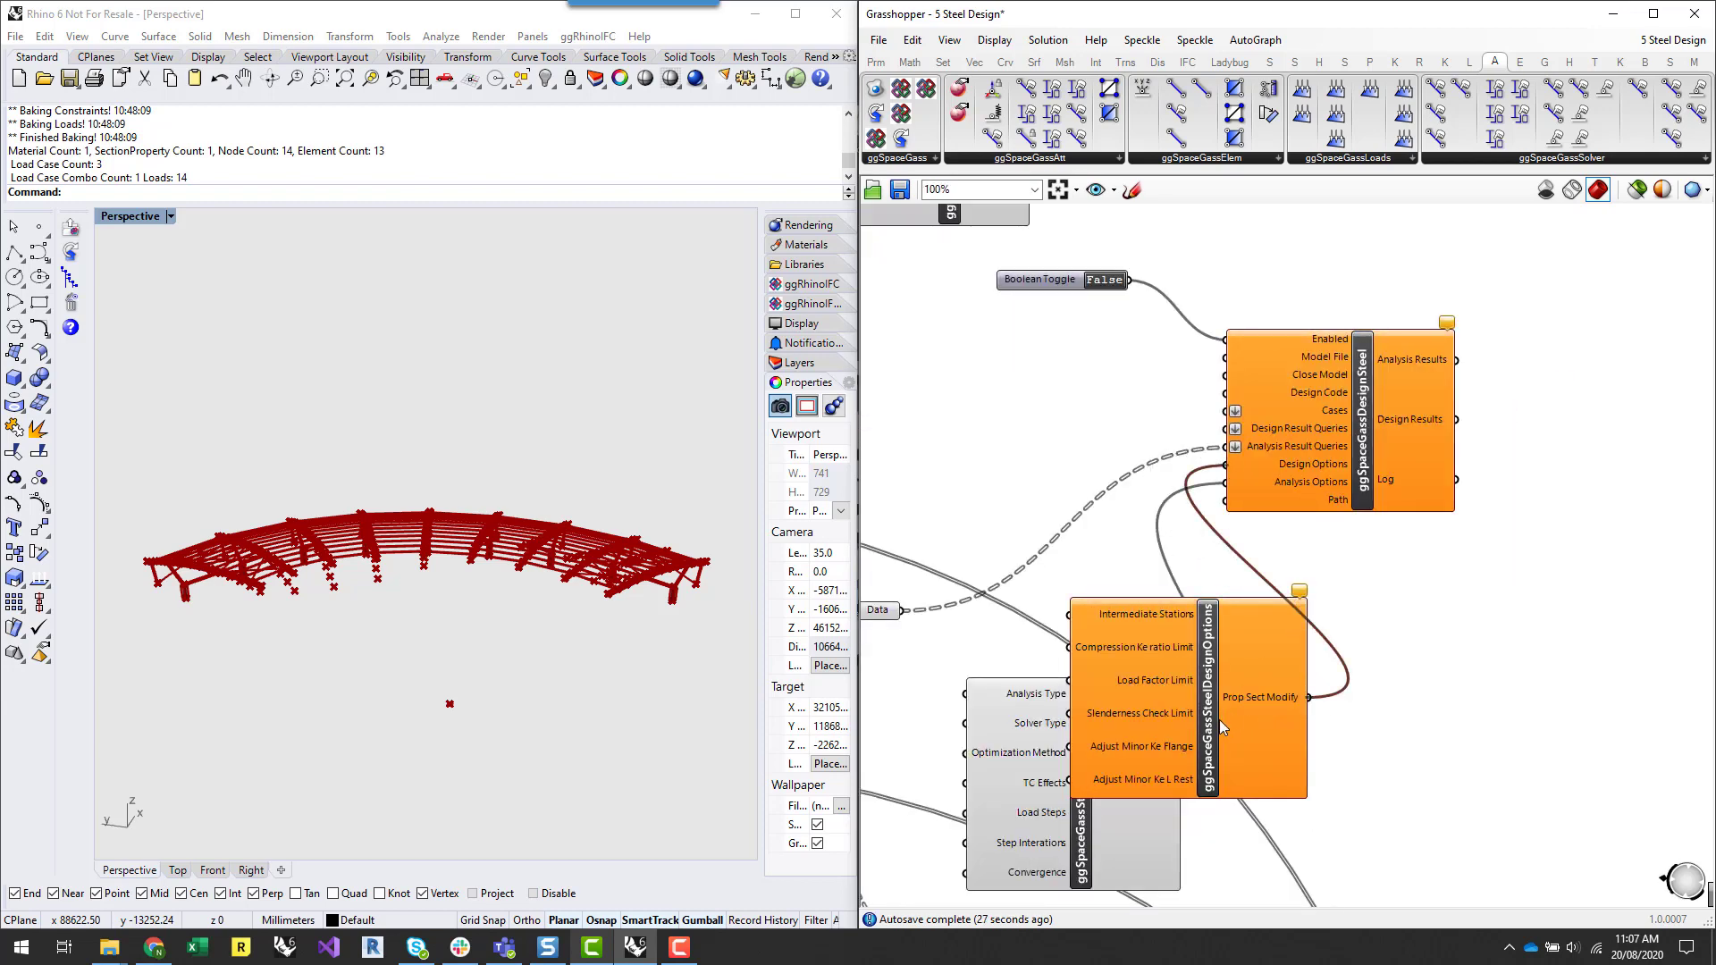
pyautogui.moveTo(1246, 696); pyautogui.dragTo(1407, 695)
pyautogui.moveTo(1461, 595)
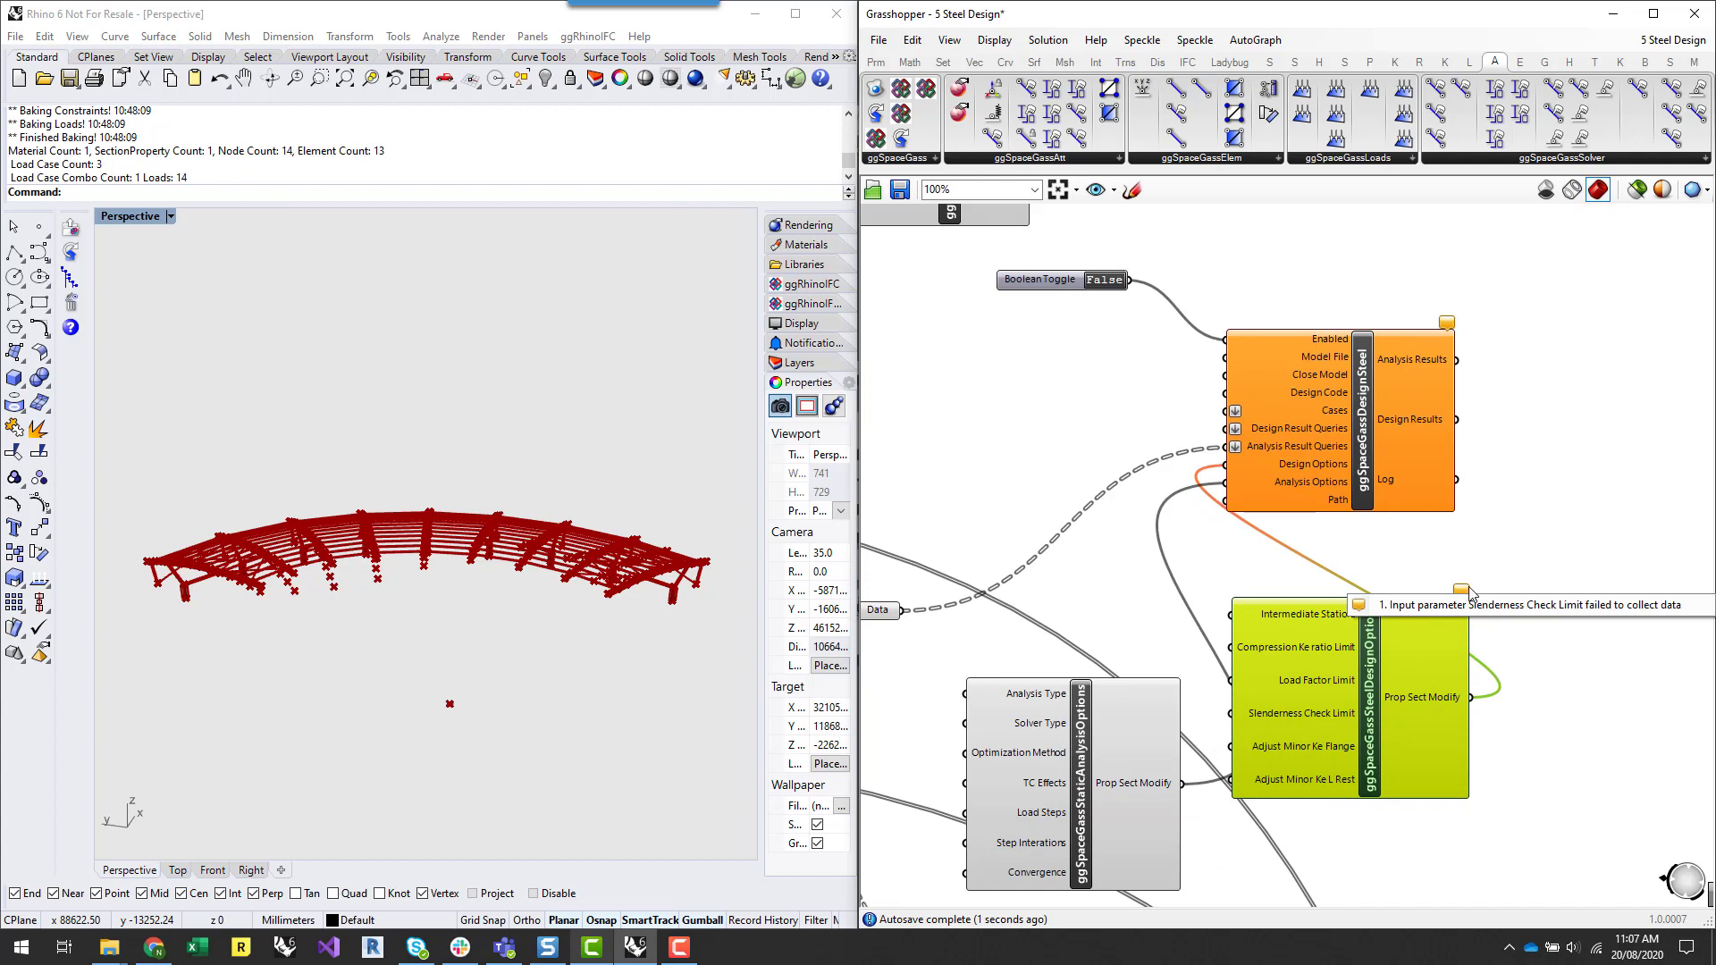
# - Add a panel containing 0 and connect it to the Slenderness Check Limit input of ggSpaceGassSteelDesignOptions
pyautogui.click(1632, 524)
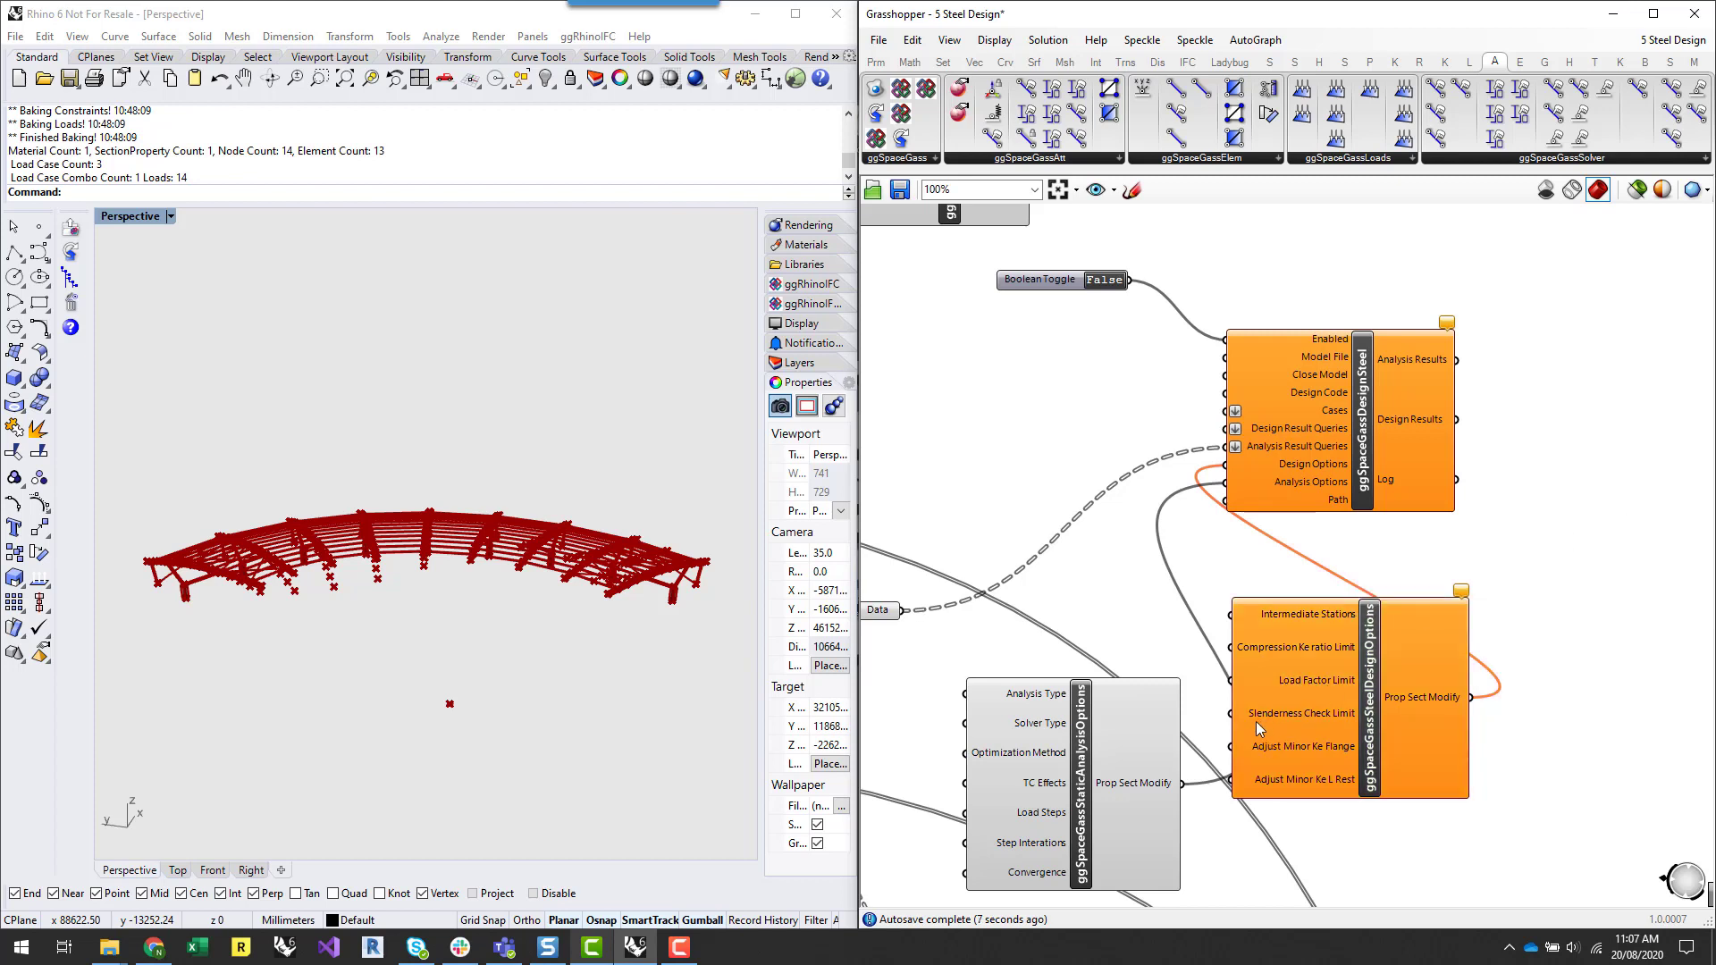
pyautogui.moveTo(1256, 719)
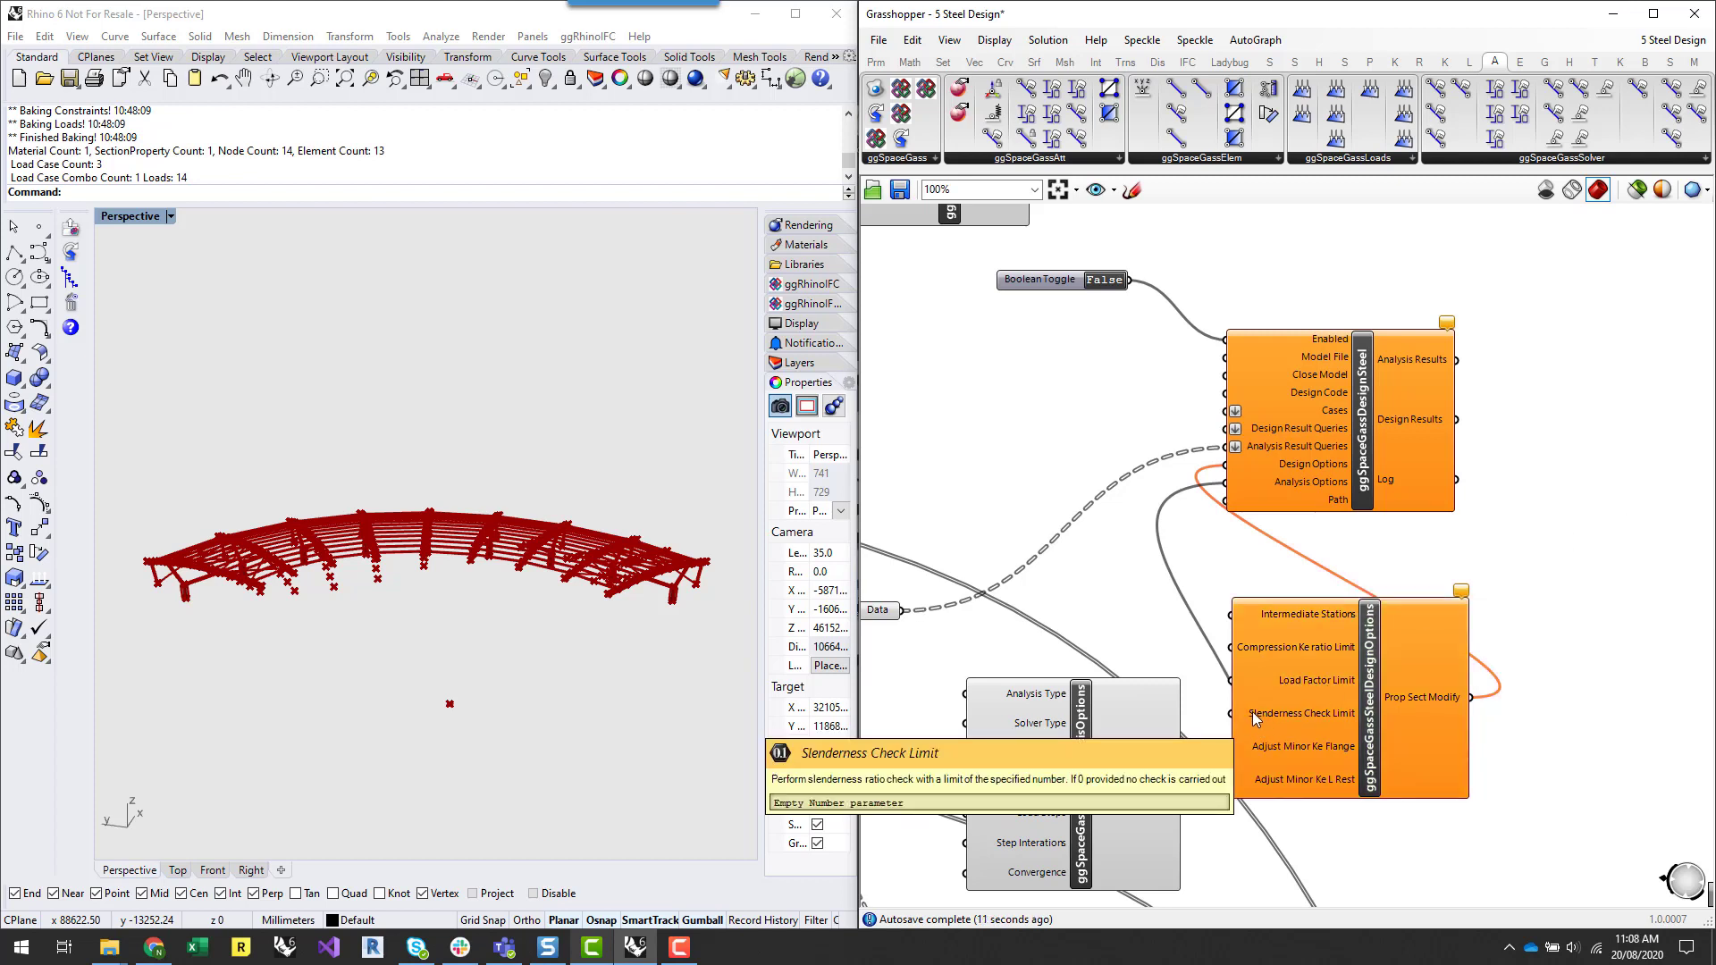
pyautogui.rightClick(1253, 713)
pyautogui.click(1168, 645)
pyautogui.doubleClick(1168, 645)
pyautogui.write('/')
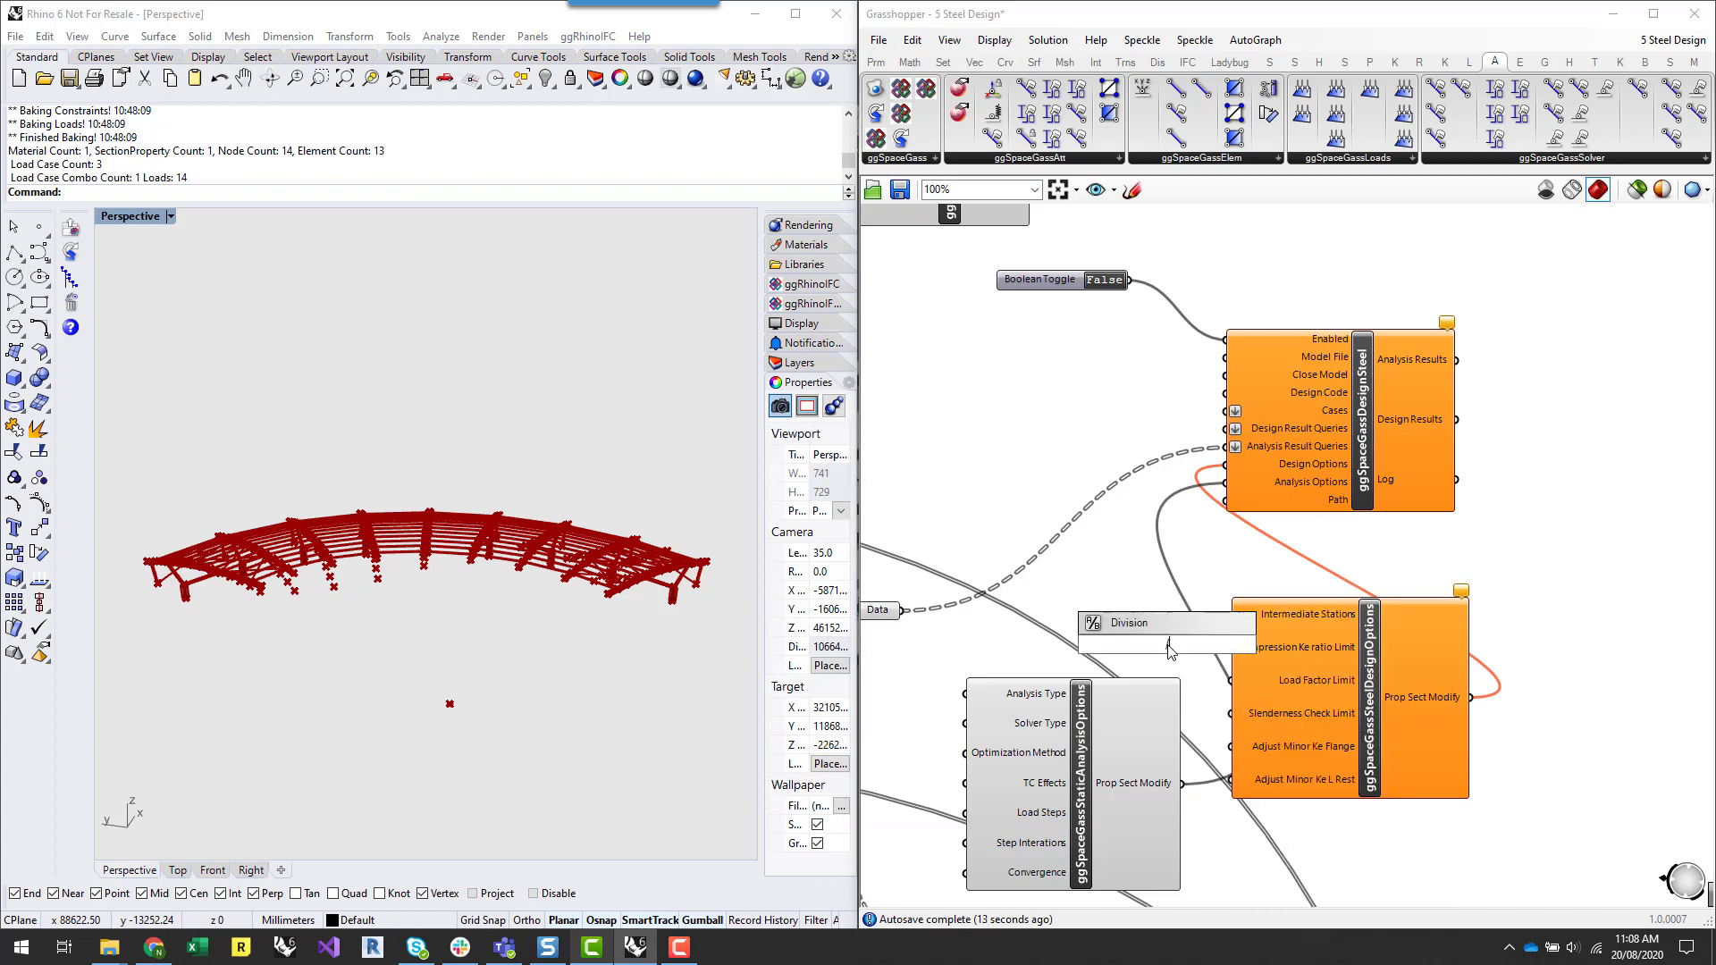
pyautogui.write('/')
pyautogui.press('Return')
pyautogui.moveTo(1182, 645); pyautogui.dragTo(1187, 723)
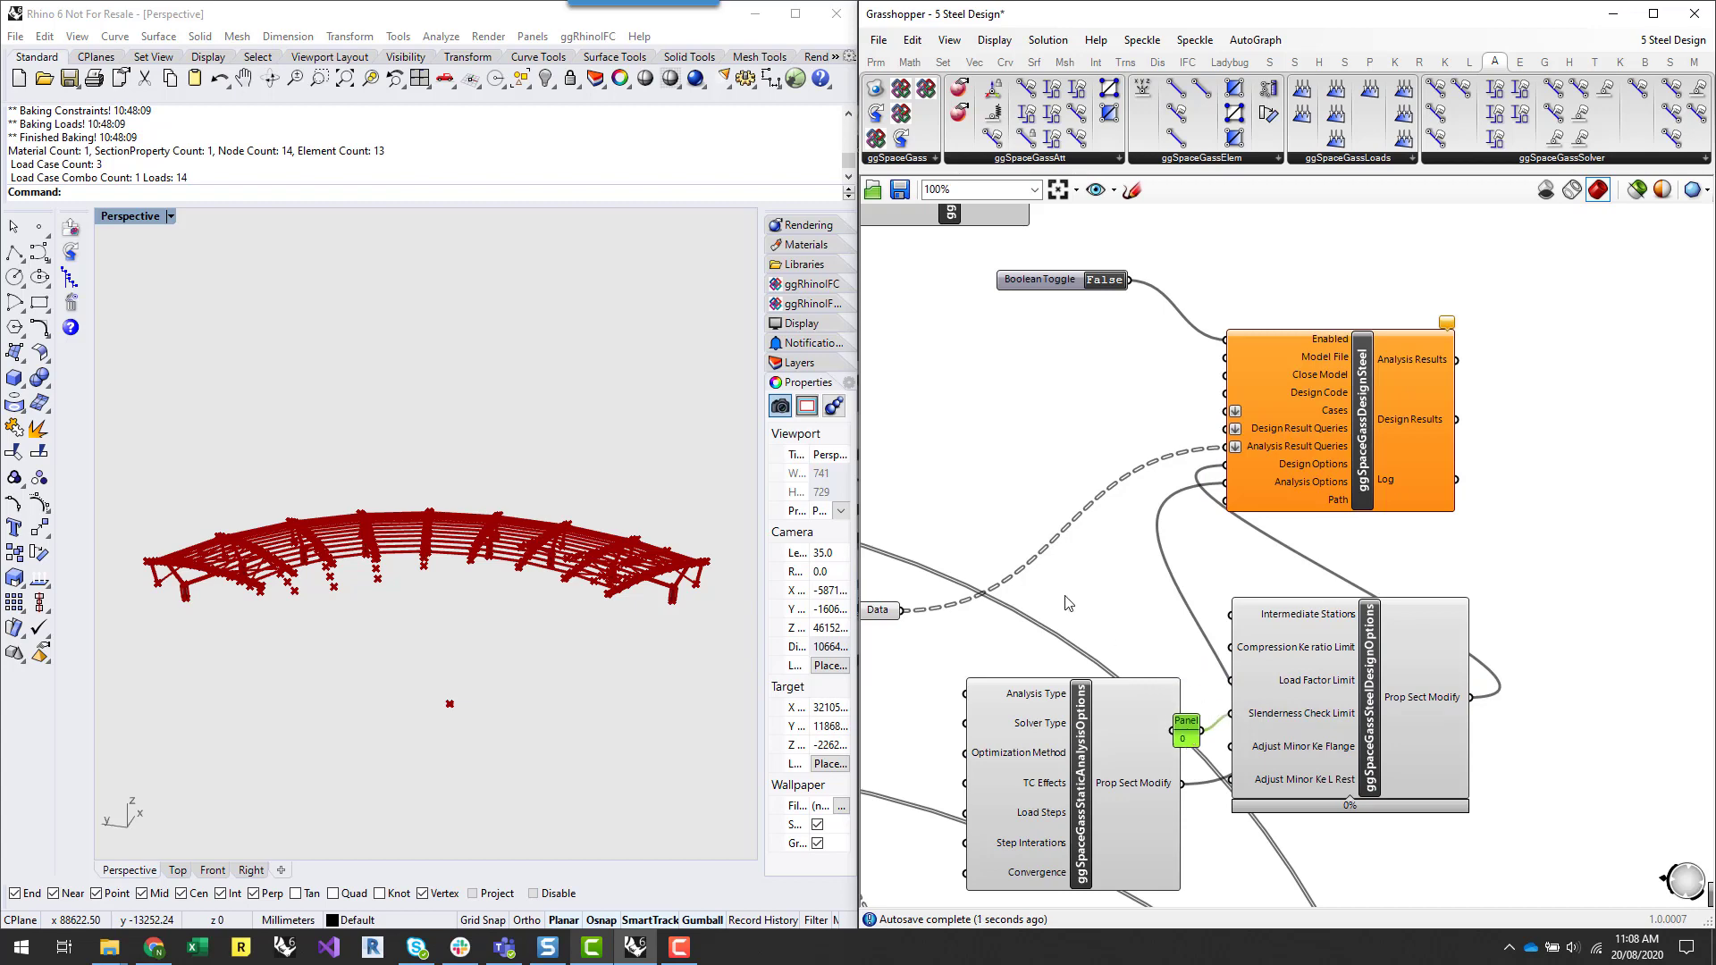
pyautogui.click(1065, 597)
# - Add a ggSpaceGassQueryBeamUtilisationSummary component beneath ggSpaceGassQueryModalFrequencies, near the steel design solver
pyautogui.scroll(-1, 1192, 610)
pyautogui.moveTo(1178, 612); pyautogui.dragTo(1457, 690, button='right')
pyautogui.scroll(3, 1458, 695)
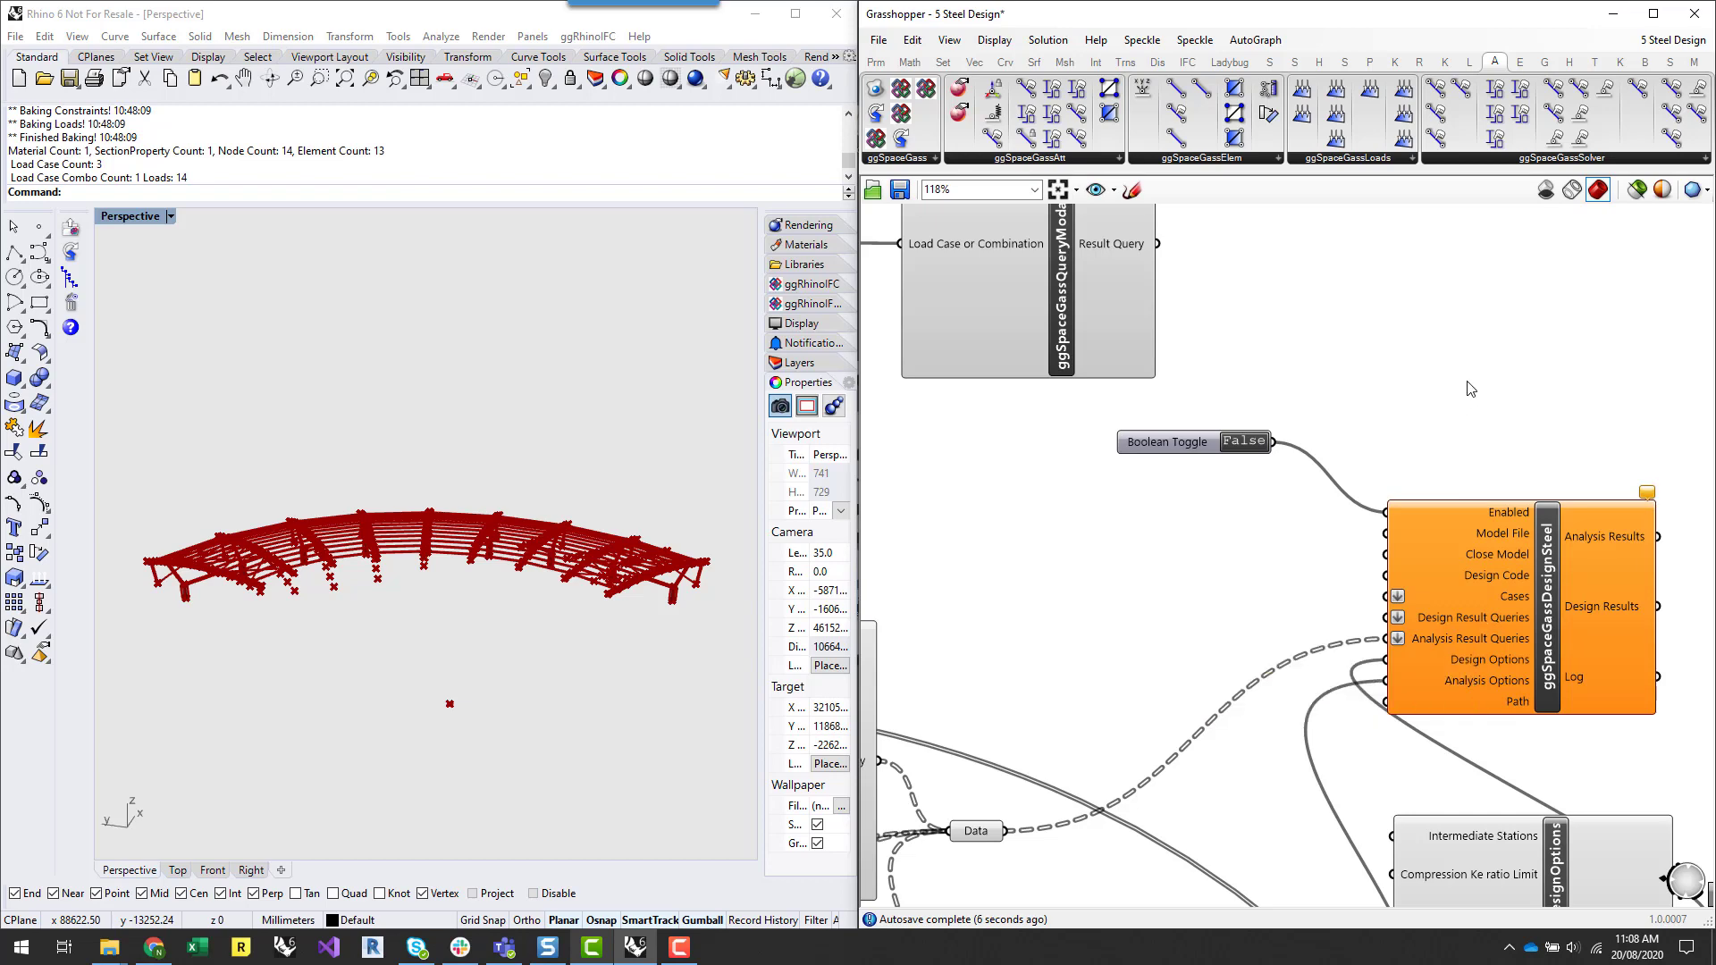
pyautogui.scroll(-1, 1527, 361)
pyautogui.scroll(-5, 1529, 367)
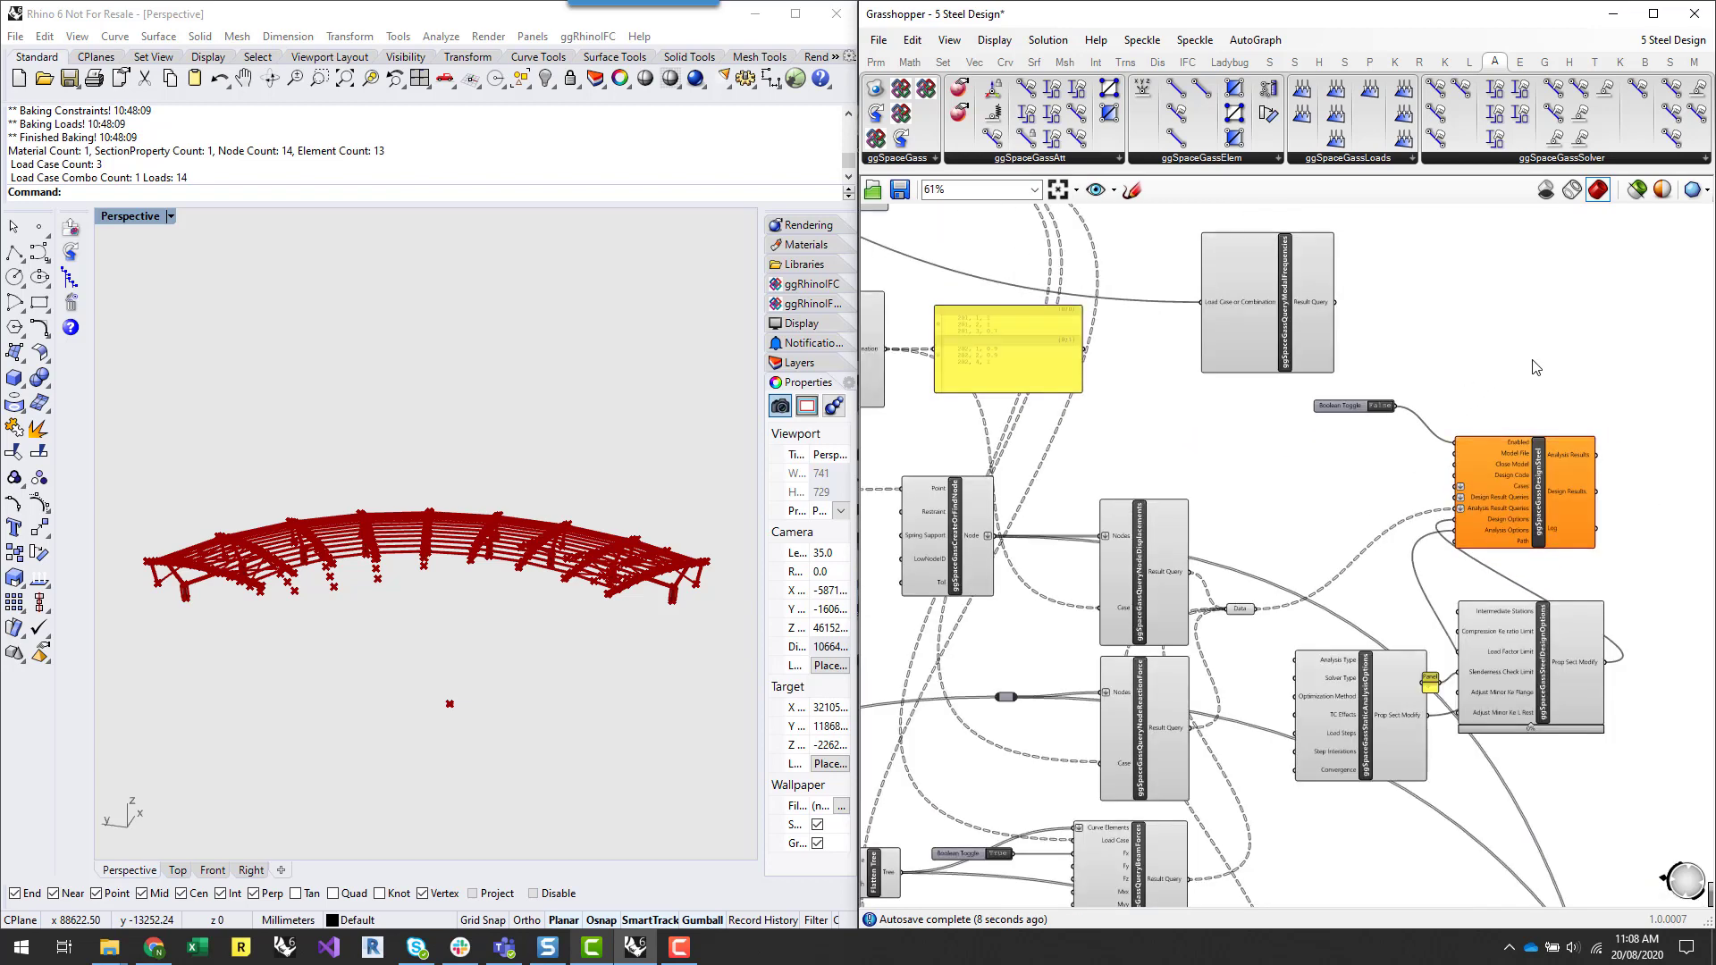
pyautogui.moveTo(1478, 353); pyautogui.dragTo(1485, 433, button='right')
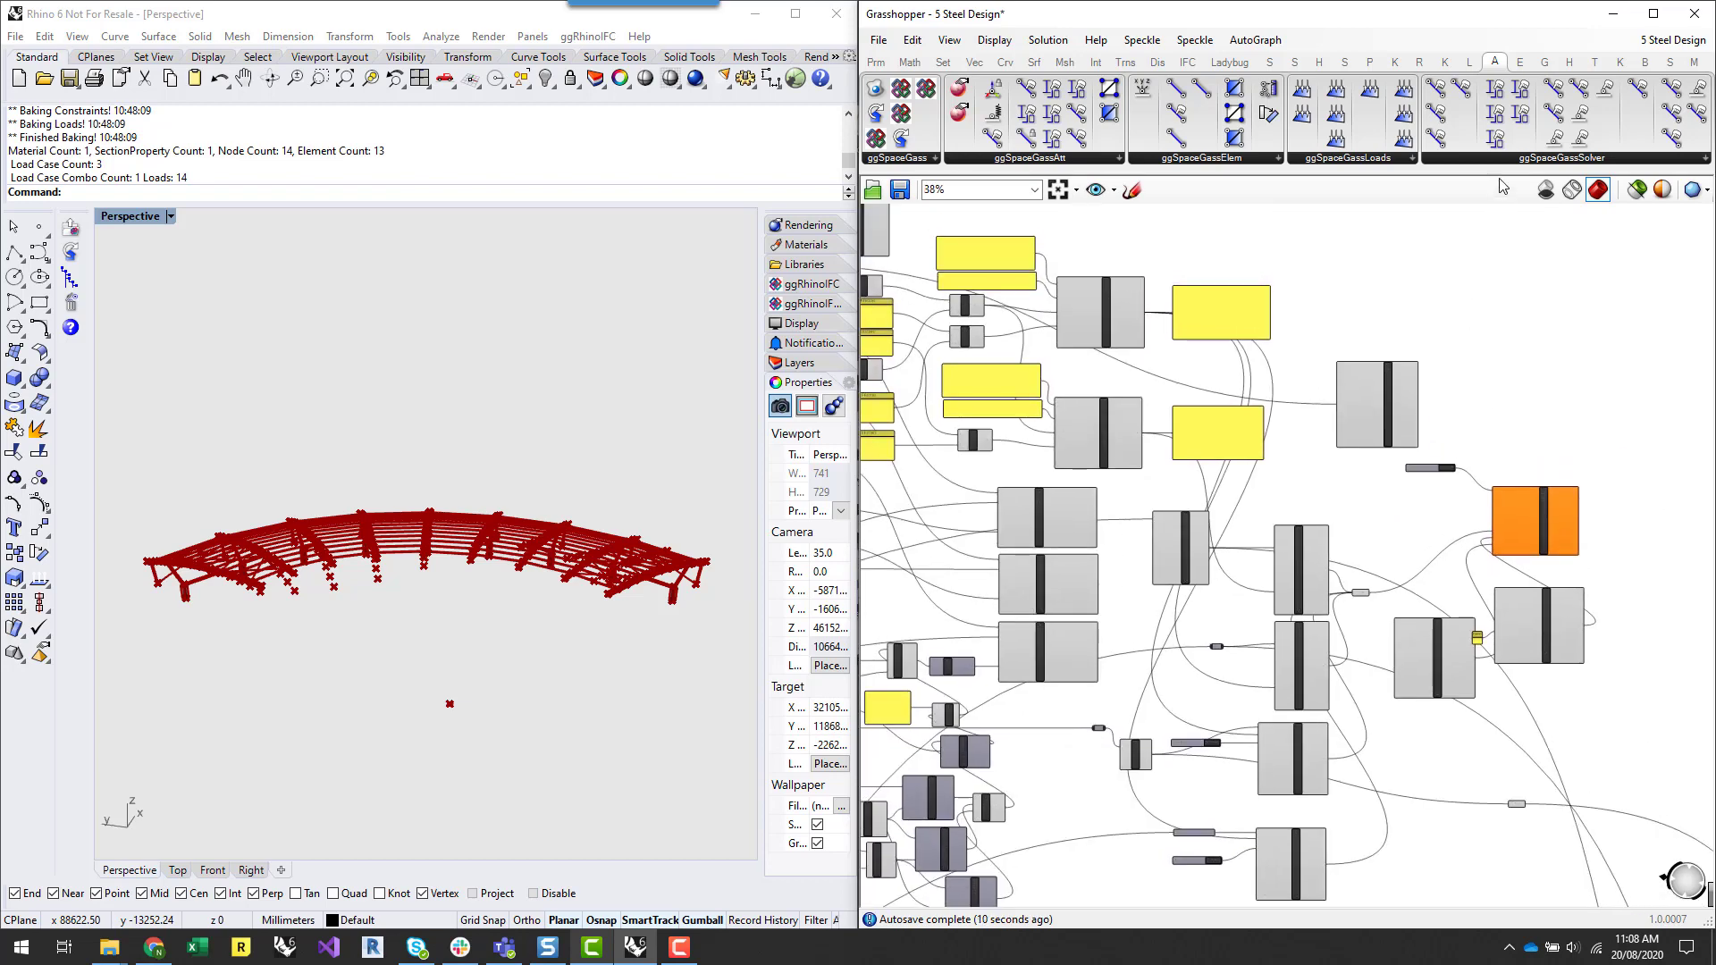
pyautogui.click(1506, 162)
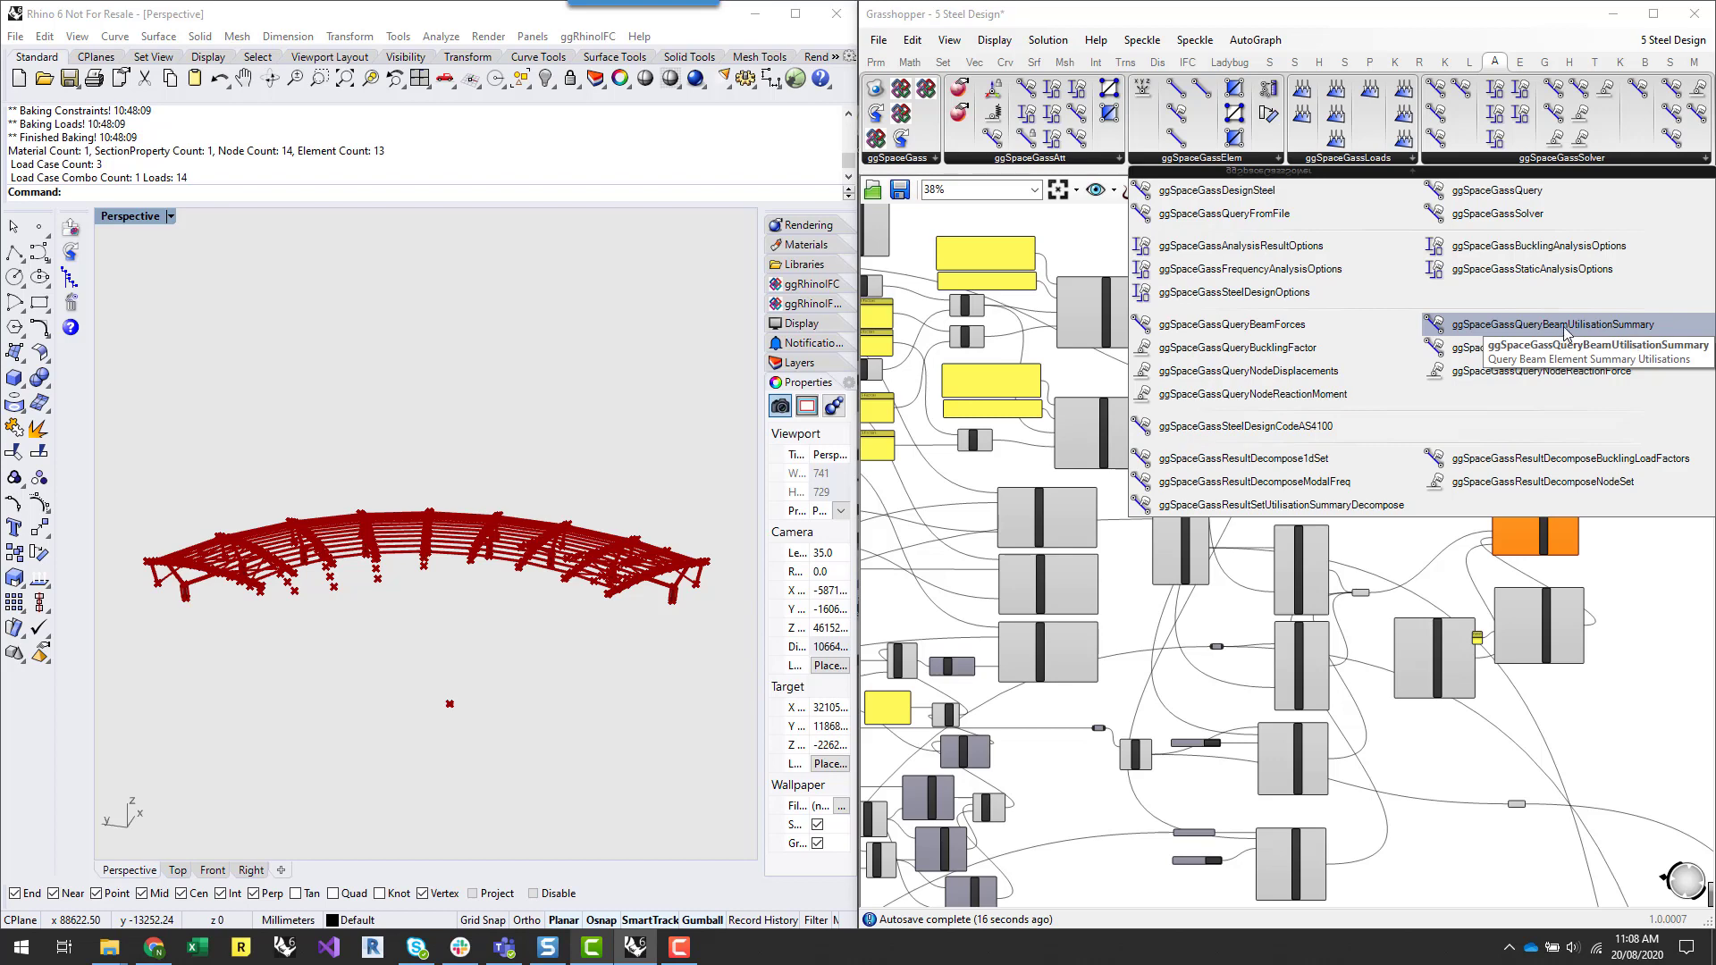
pyautogui.click(1592, 329)
pyautogui.scroll(1, 1475, 460)
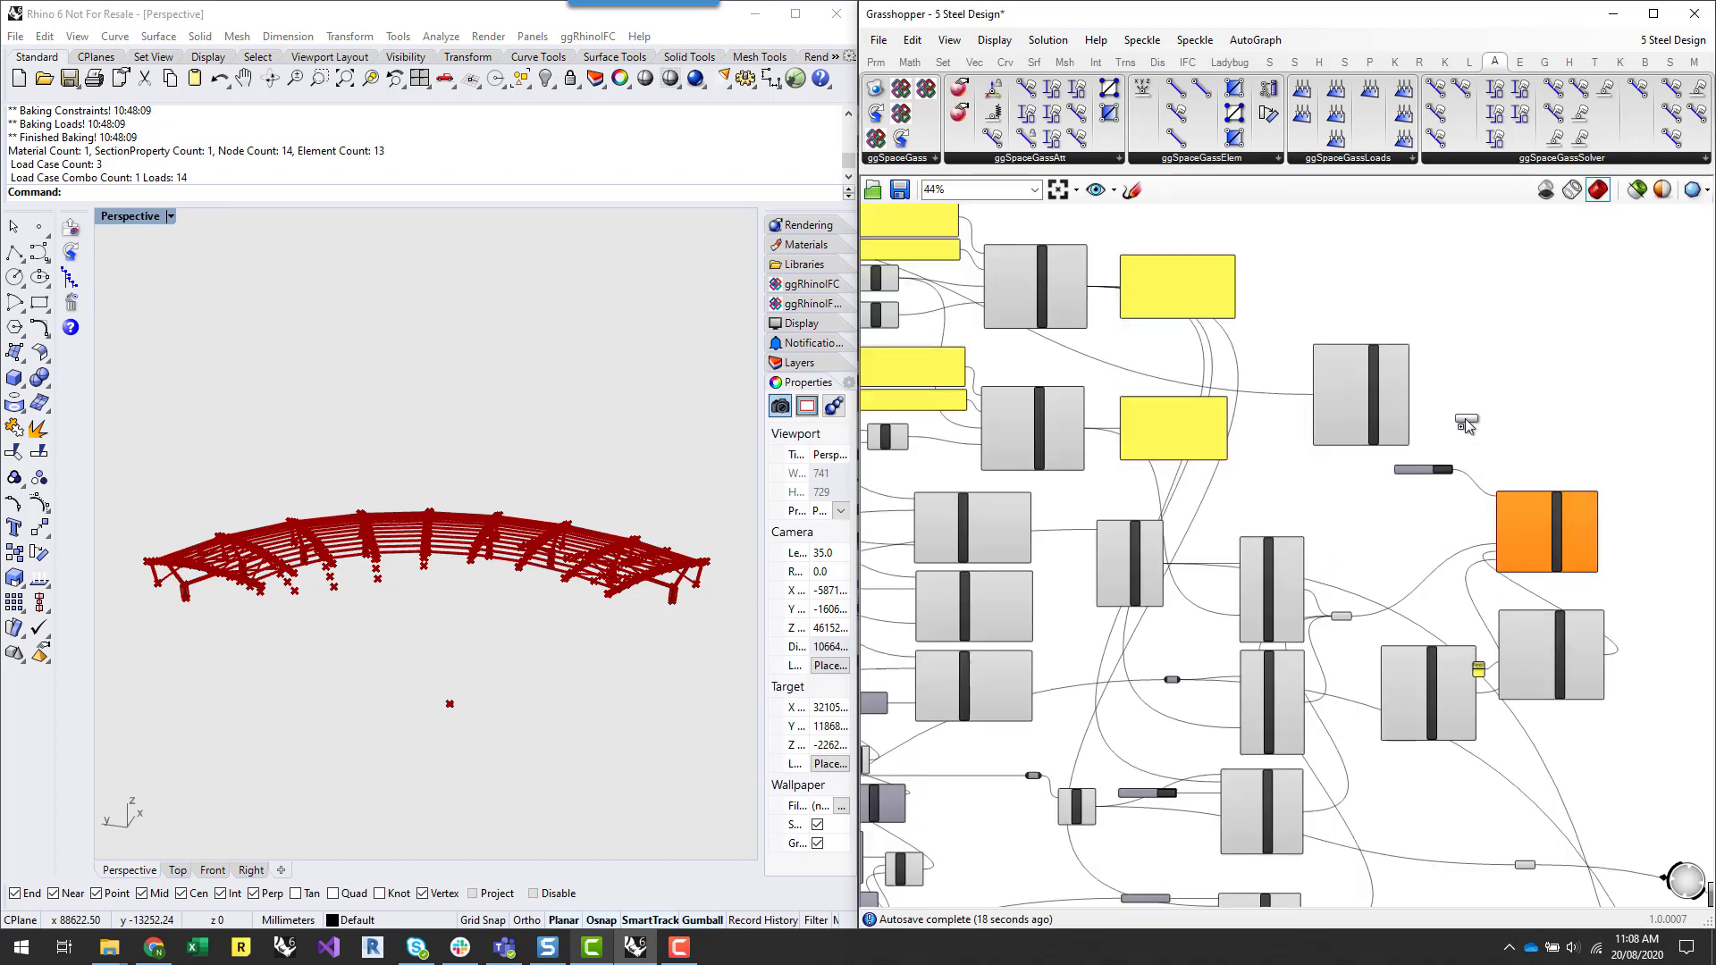
pyautogui.click(1369, 522)
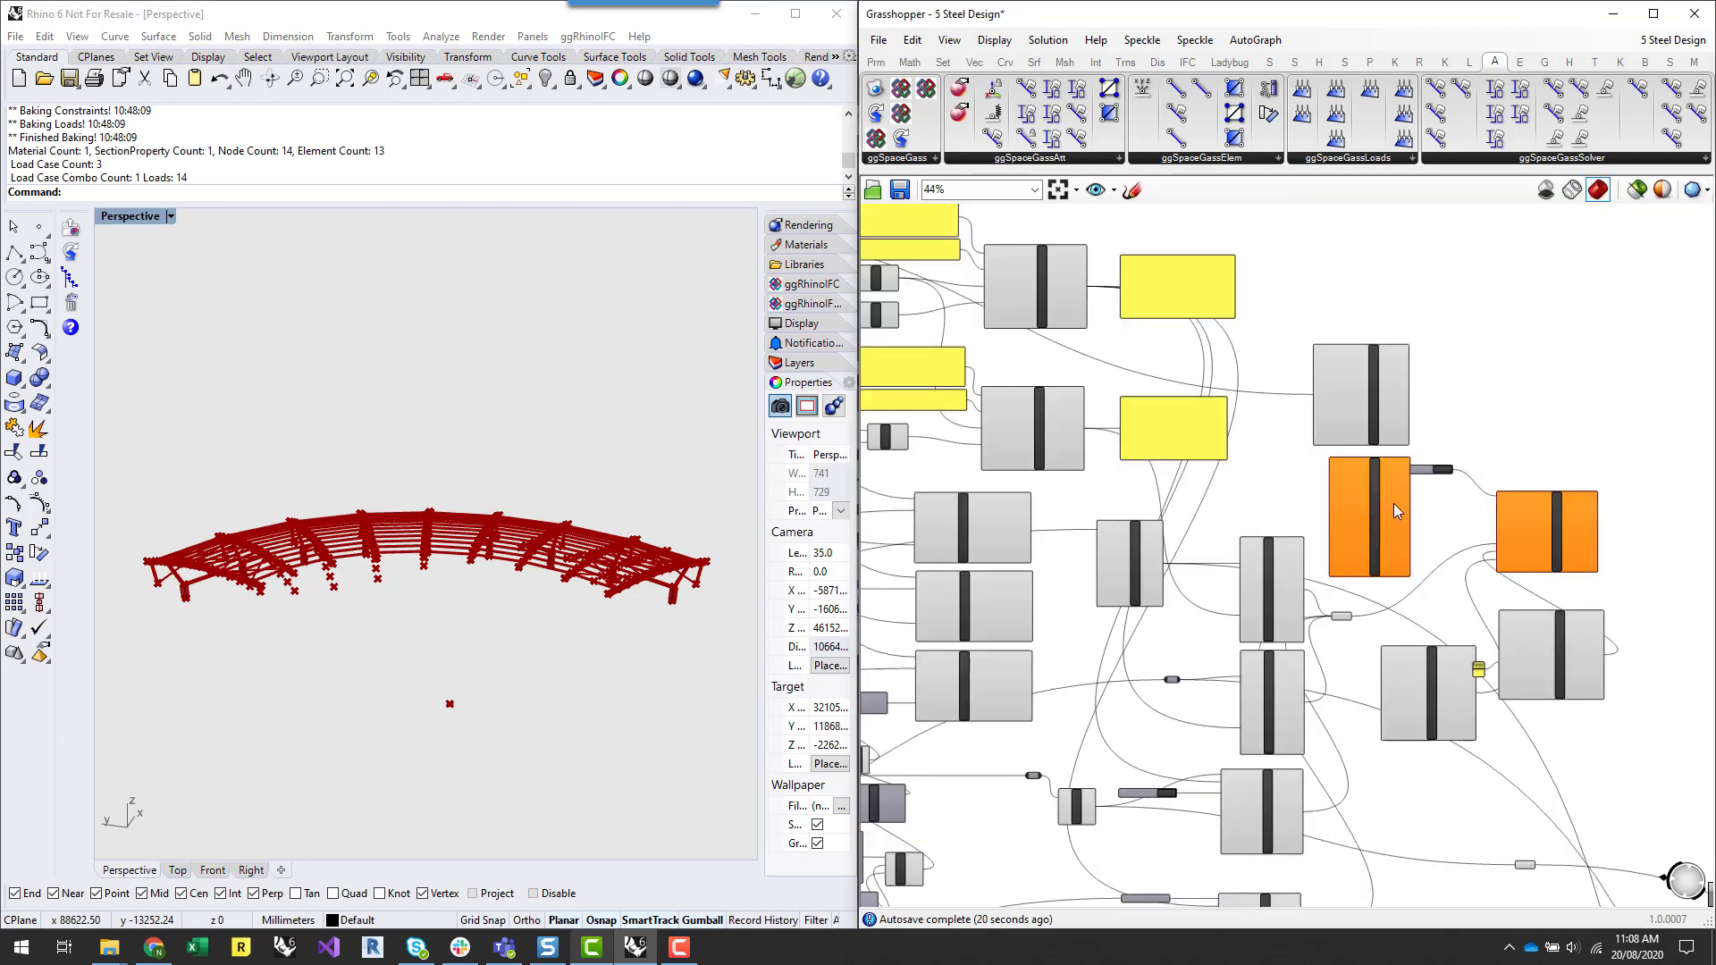
pyautogui.scroll(5, 1392, 503)
pyautogui.scroll(-2, 1442, 487)
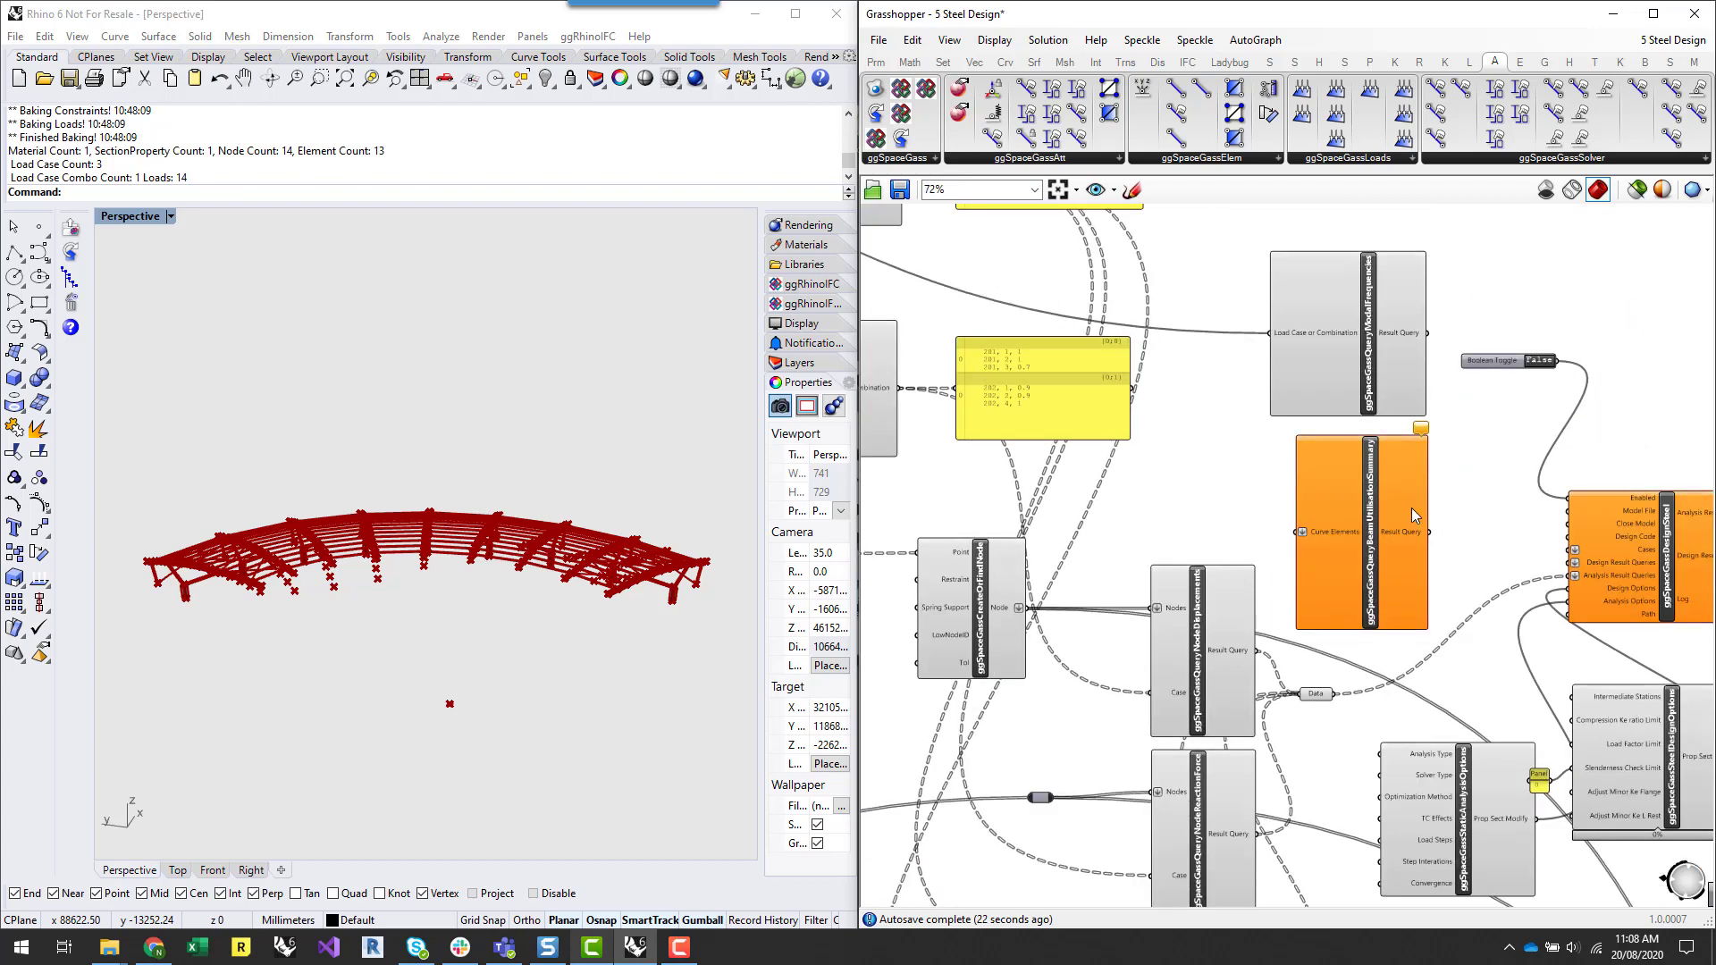
pyautogui.scroll(2, 1386, 515)
pyautogui.scroll(3, 1385, 515)
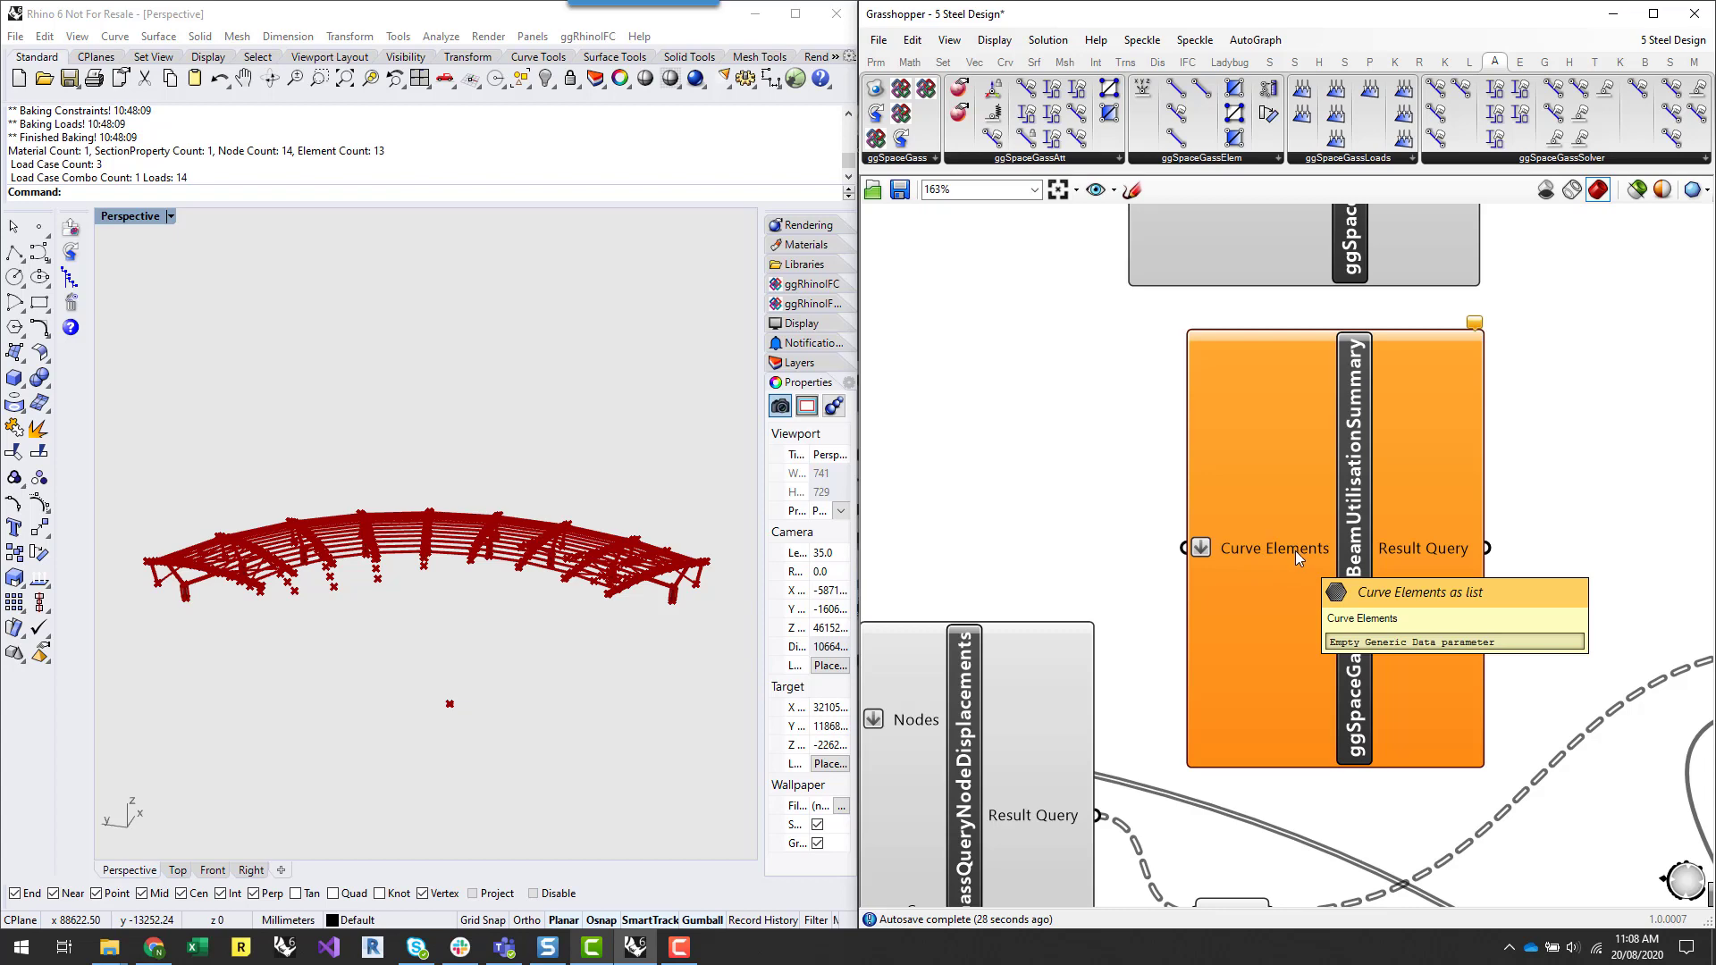
pyautogui.scroll(-3, 1295, 550)
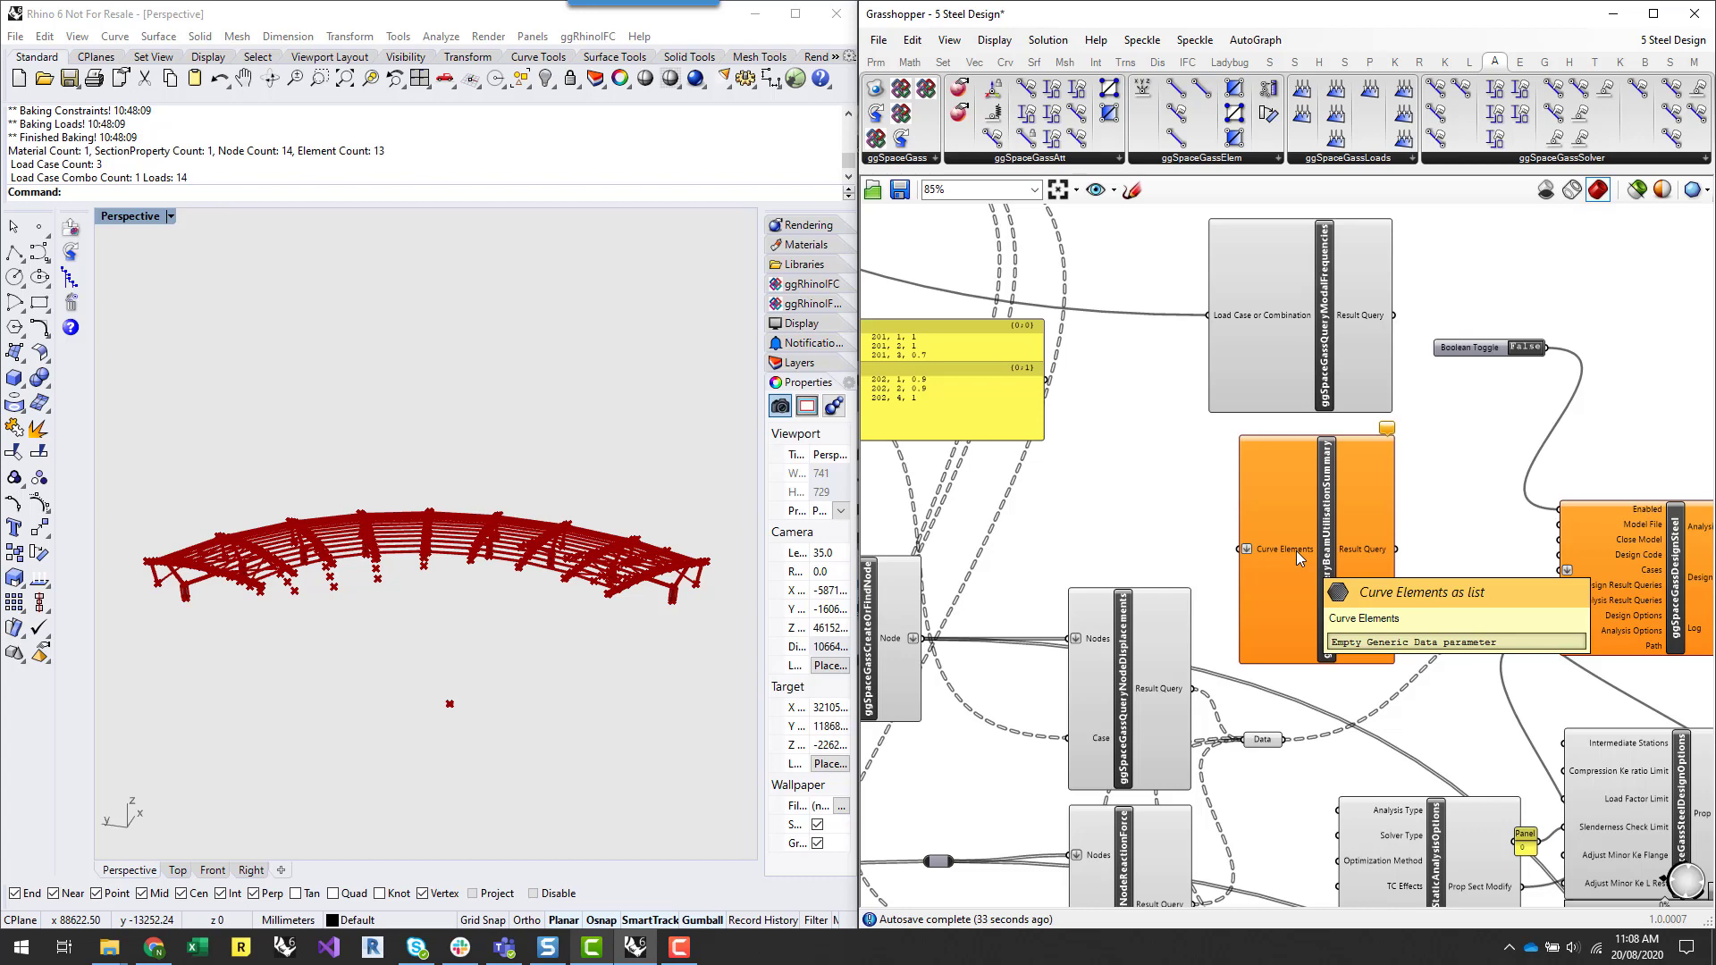
# - Open up horizontal canvas space between the ggSpaceGassCreateBeam components and the Explode Tree component
pyautogui.scroll(-6, 1380, 552)
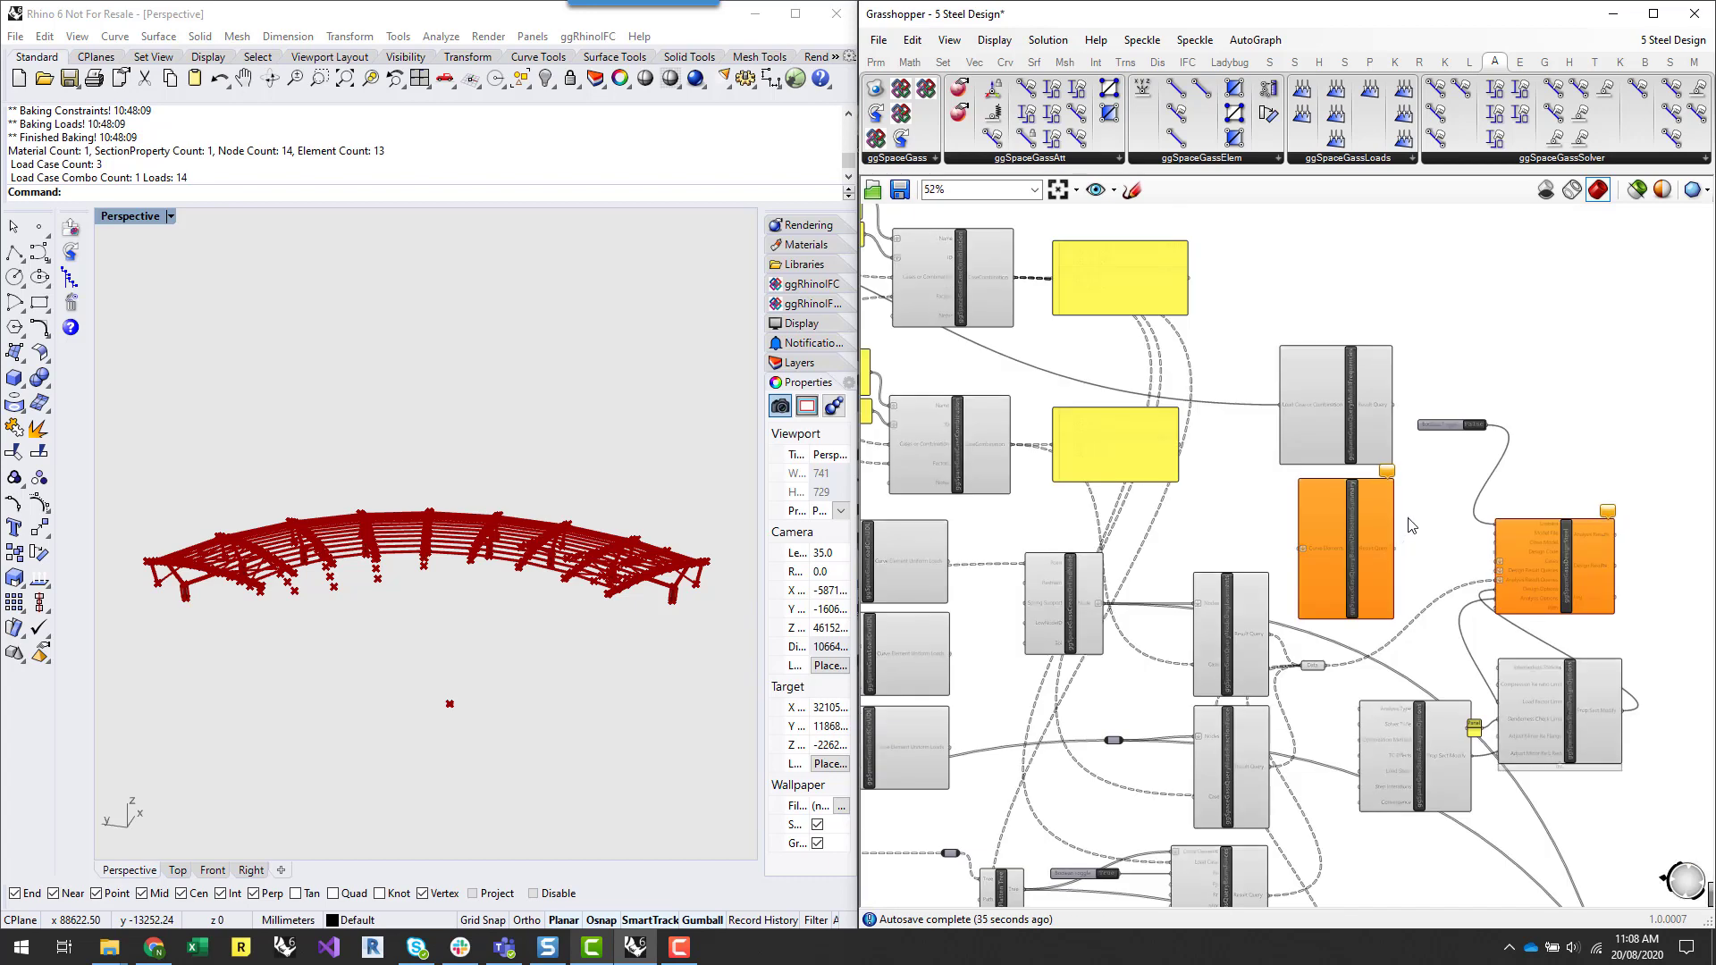
pyautogui.scroll(-2, 1411, 525)
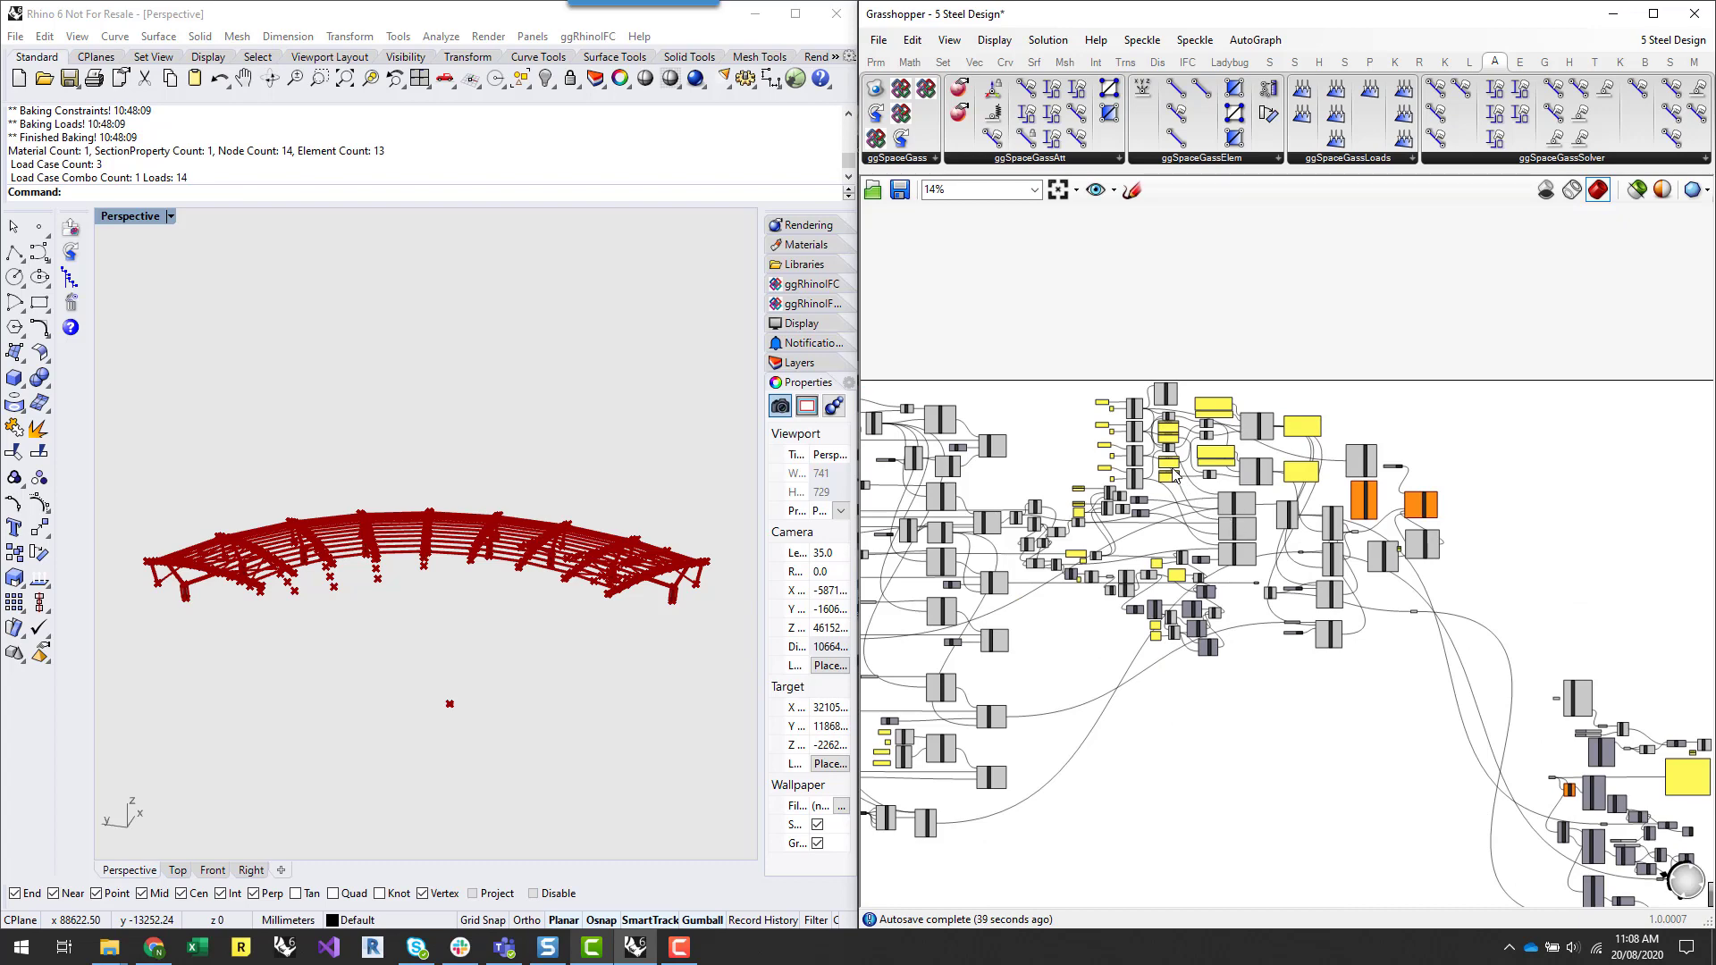
pyautogui.moveTo(1061, 659); pyautogui.dragTo(1228, 638, button='right')
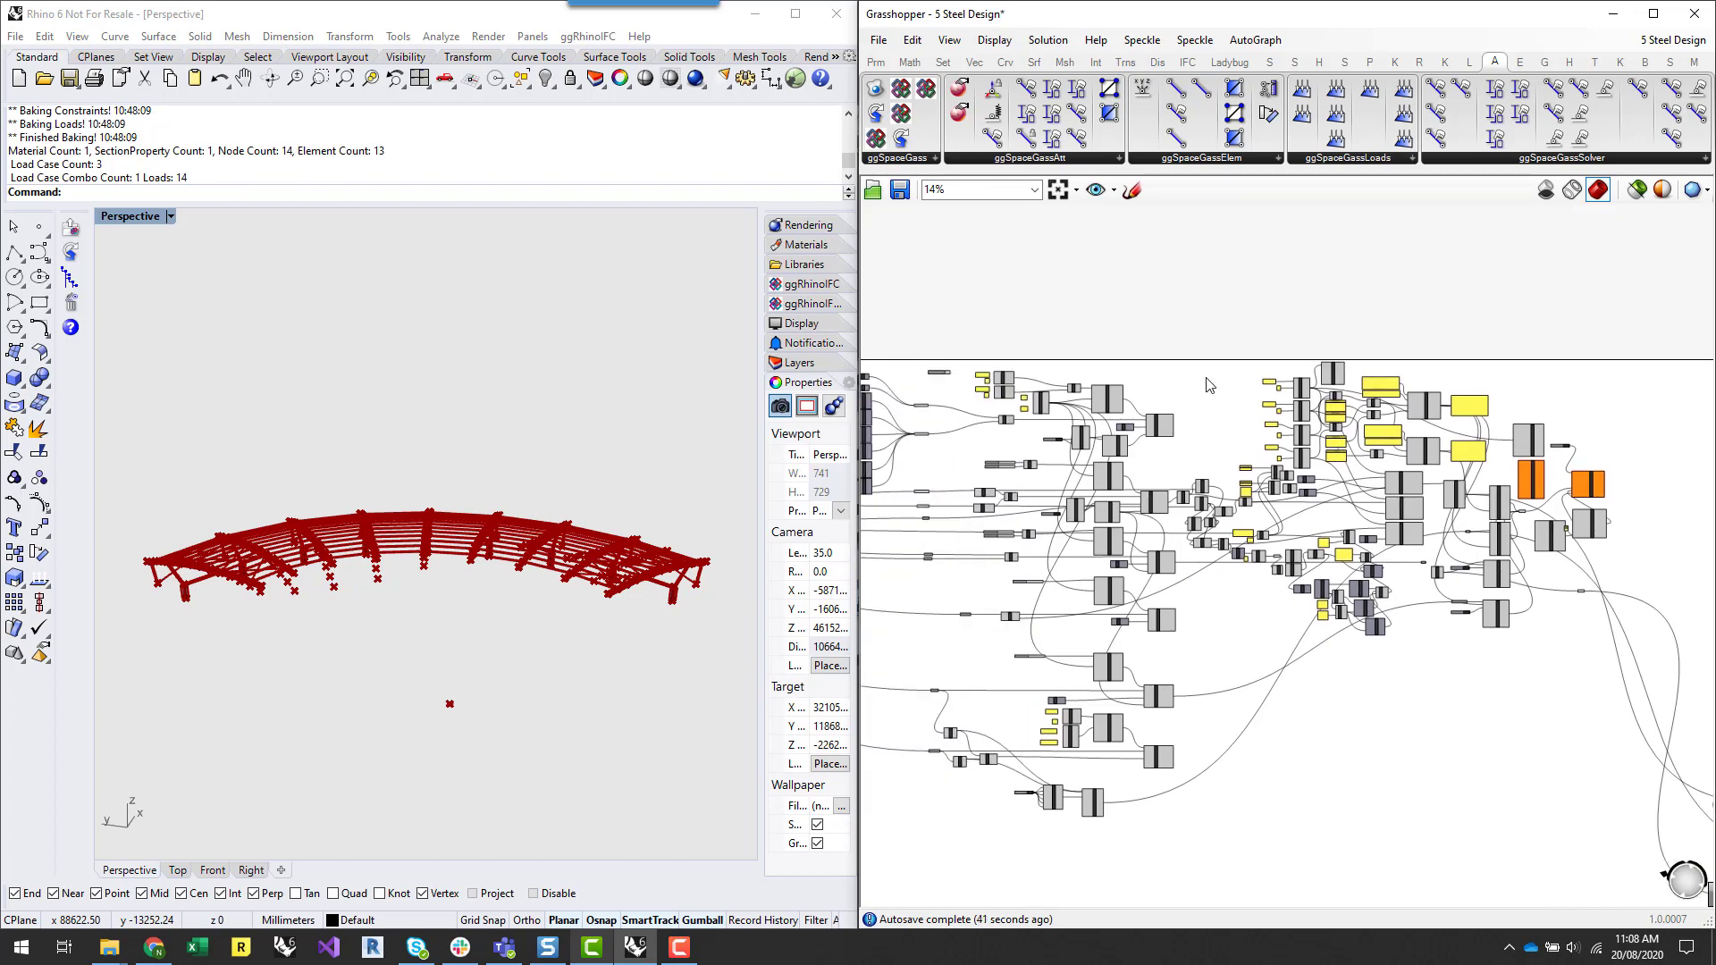
pyautogui.scroll(6, 1168, 417)
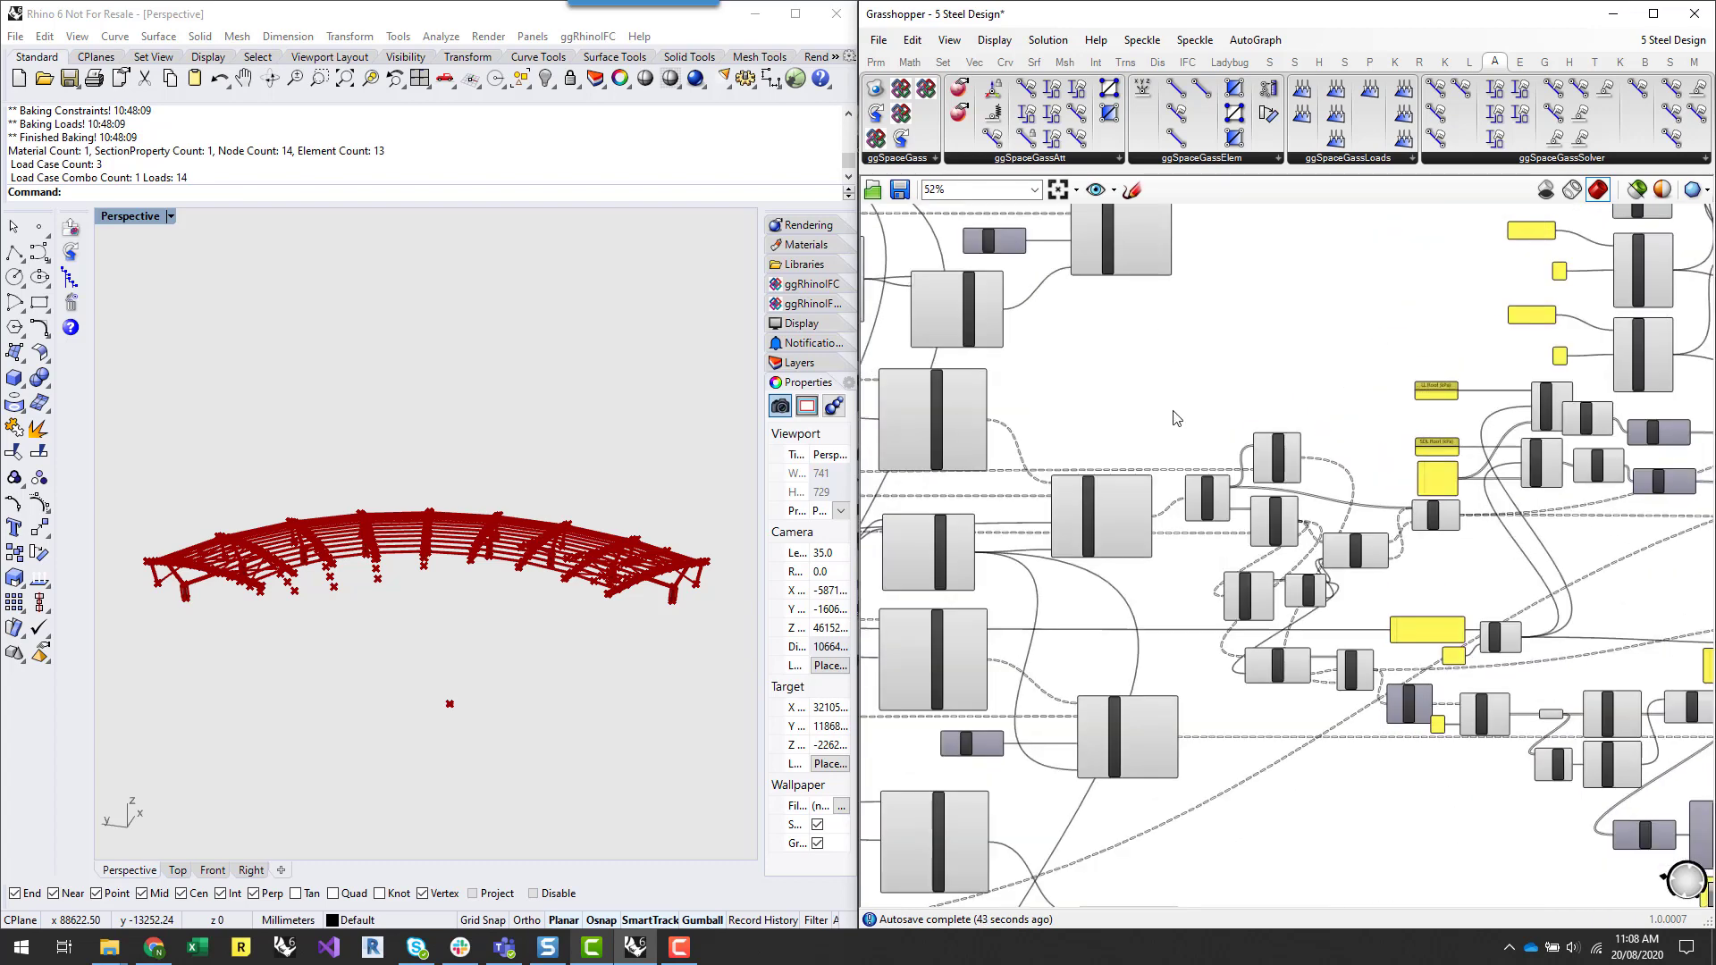
pyautogui.scroll(2, 1176, 418)
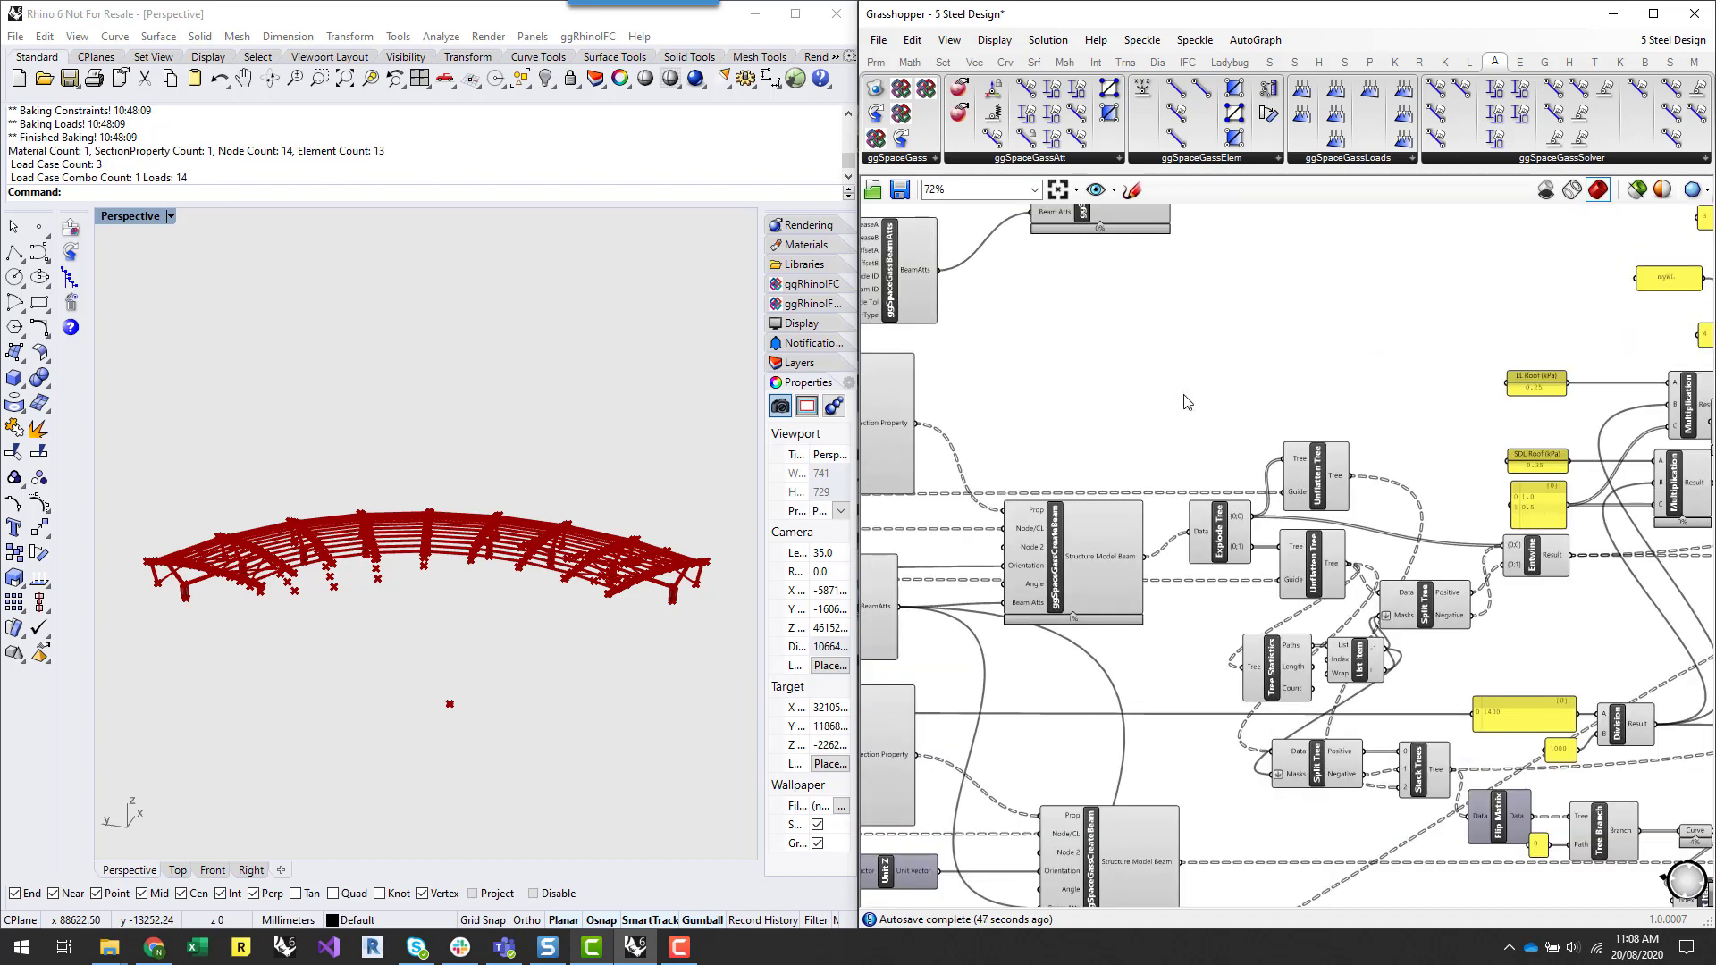
pyautogui.keyDown('alt'); pyautogui.moveTo(1184, 397); pyautogui.dragTo(1536, 429); pyautogui.keyUp('alt')
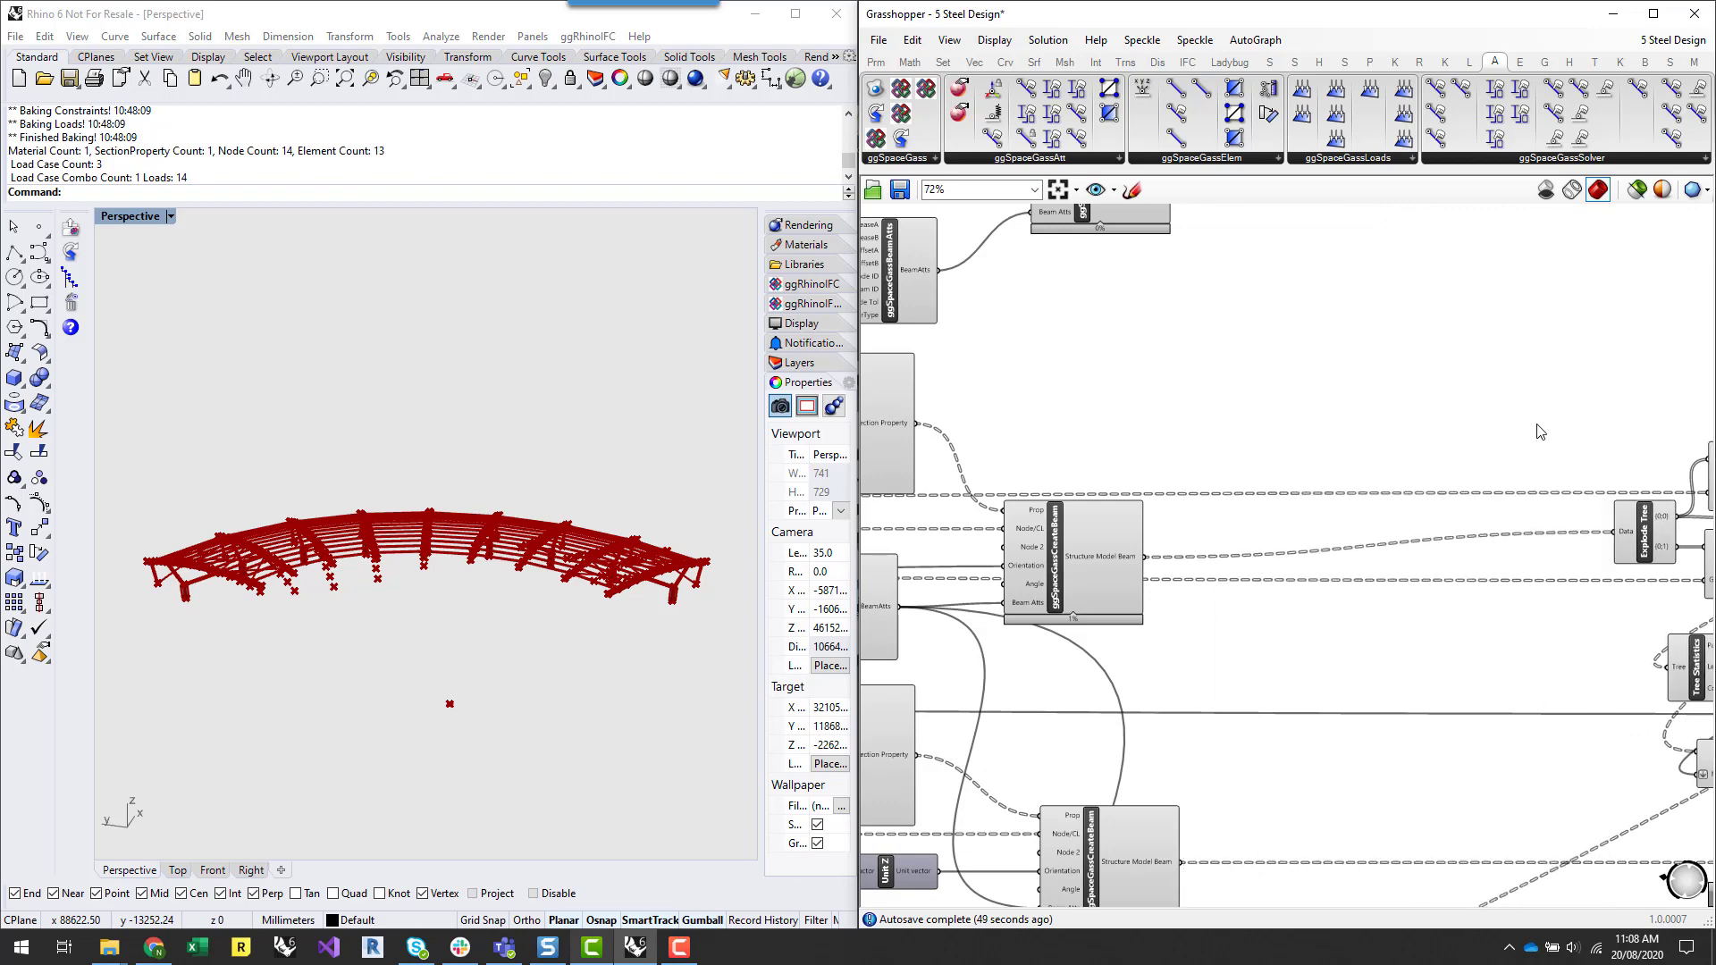
# - Select the ggSpaceGassCreateBeam component feeding Explode Tree to identify its members in the Rhino model, and clear the selection
pyautogui.scroll(-5, 1340, 554)
pyautogui.scroll(6, 1294, 614)
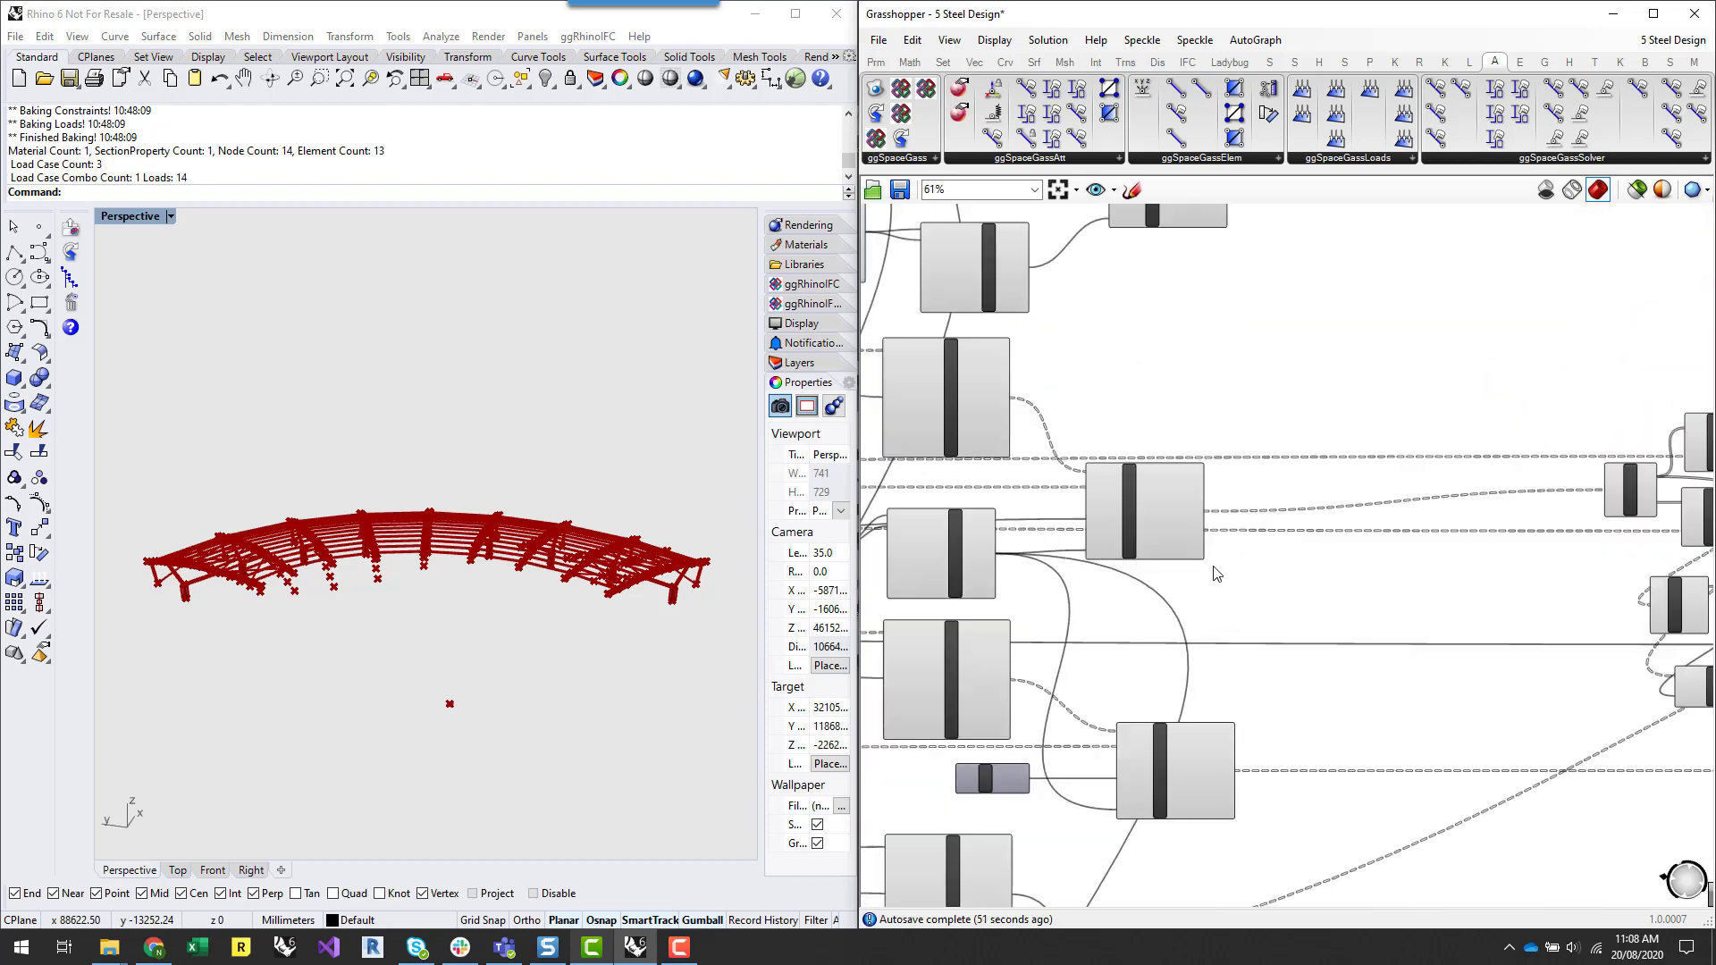
pyautogui.click(1116, 512)
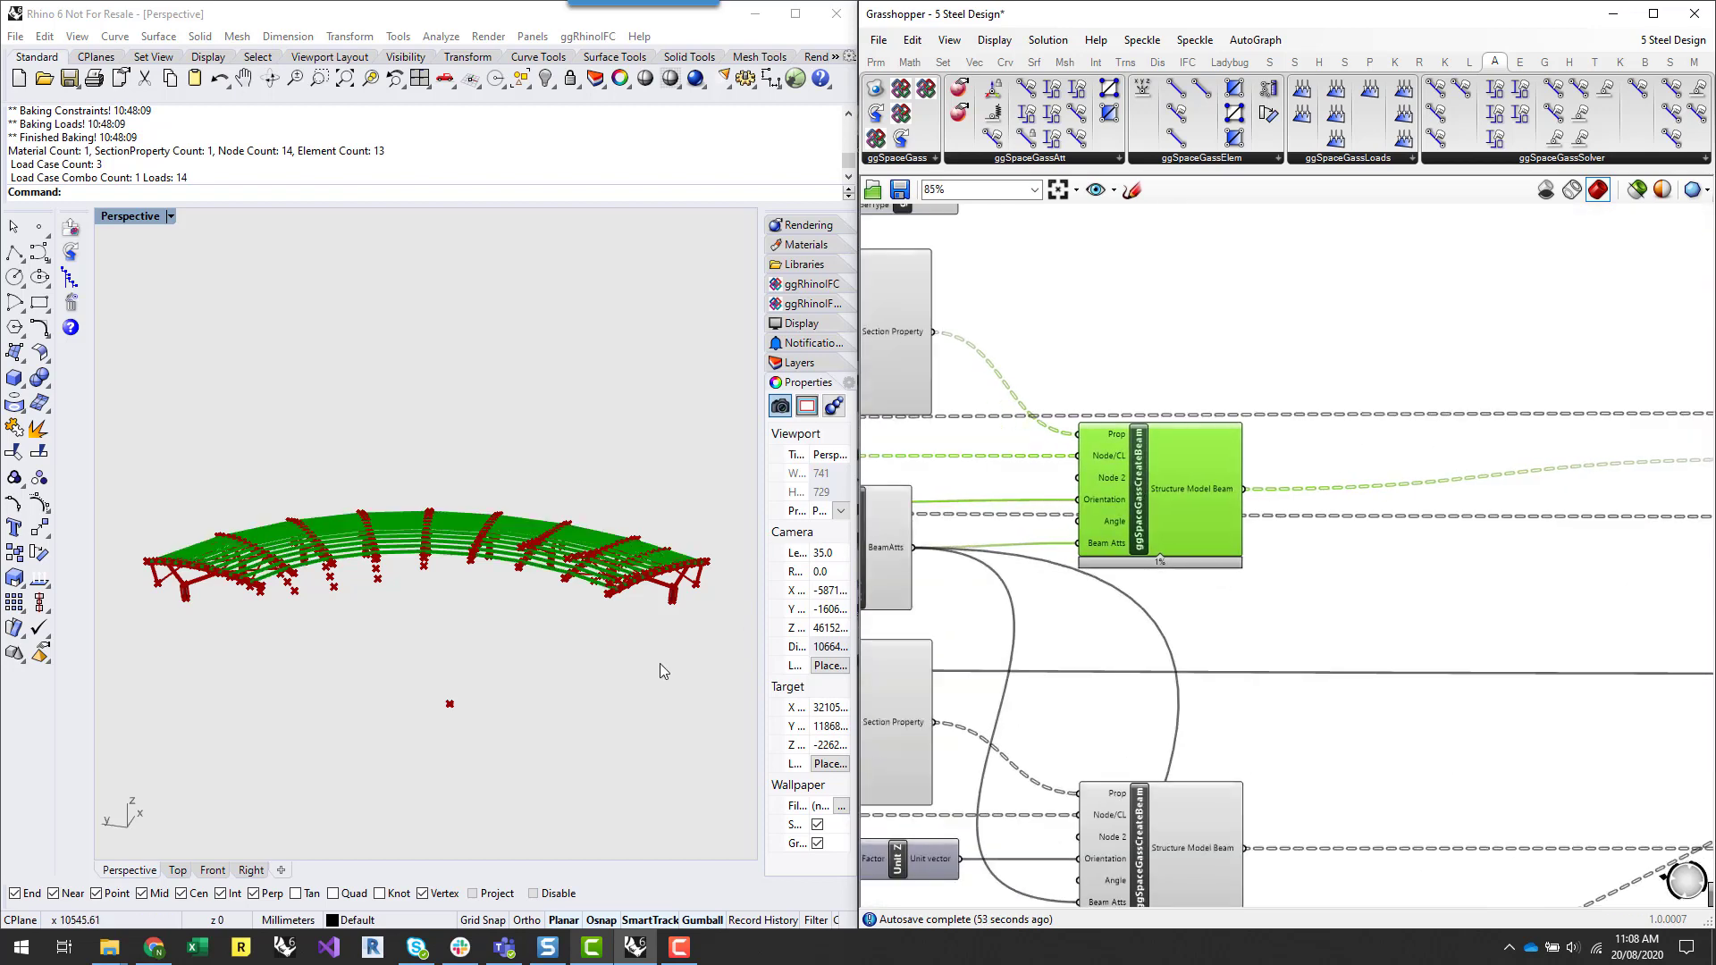
pyautogui.scroll(-5, 1001, 498)
pyautogui.click(1001, 498)
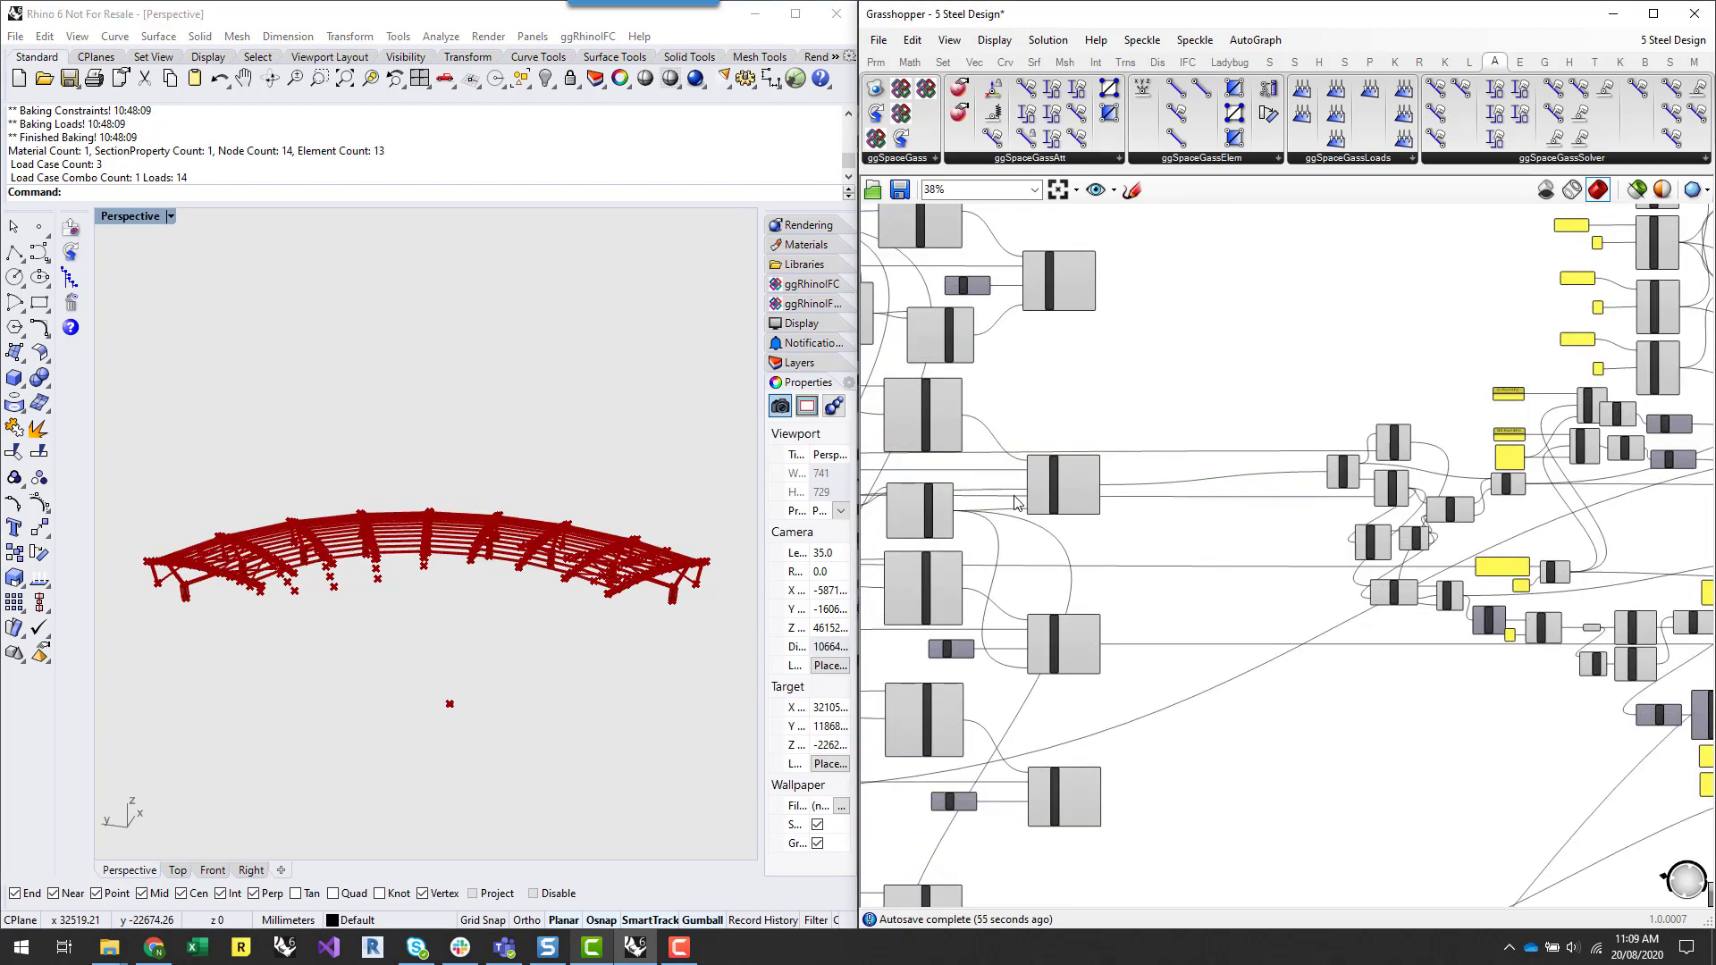
# - Turn off the preview of the whole group of result components at the far end of the definition
pyautogui.scroll(-4, 1049, 500)
pyautogui.scroll(-1, 1048, 493)
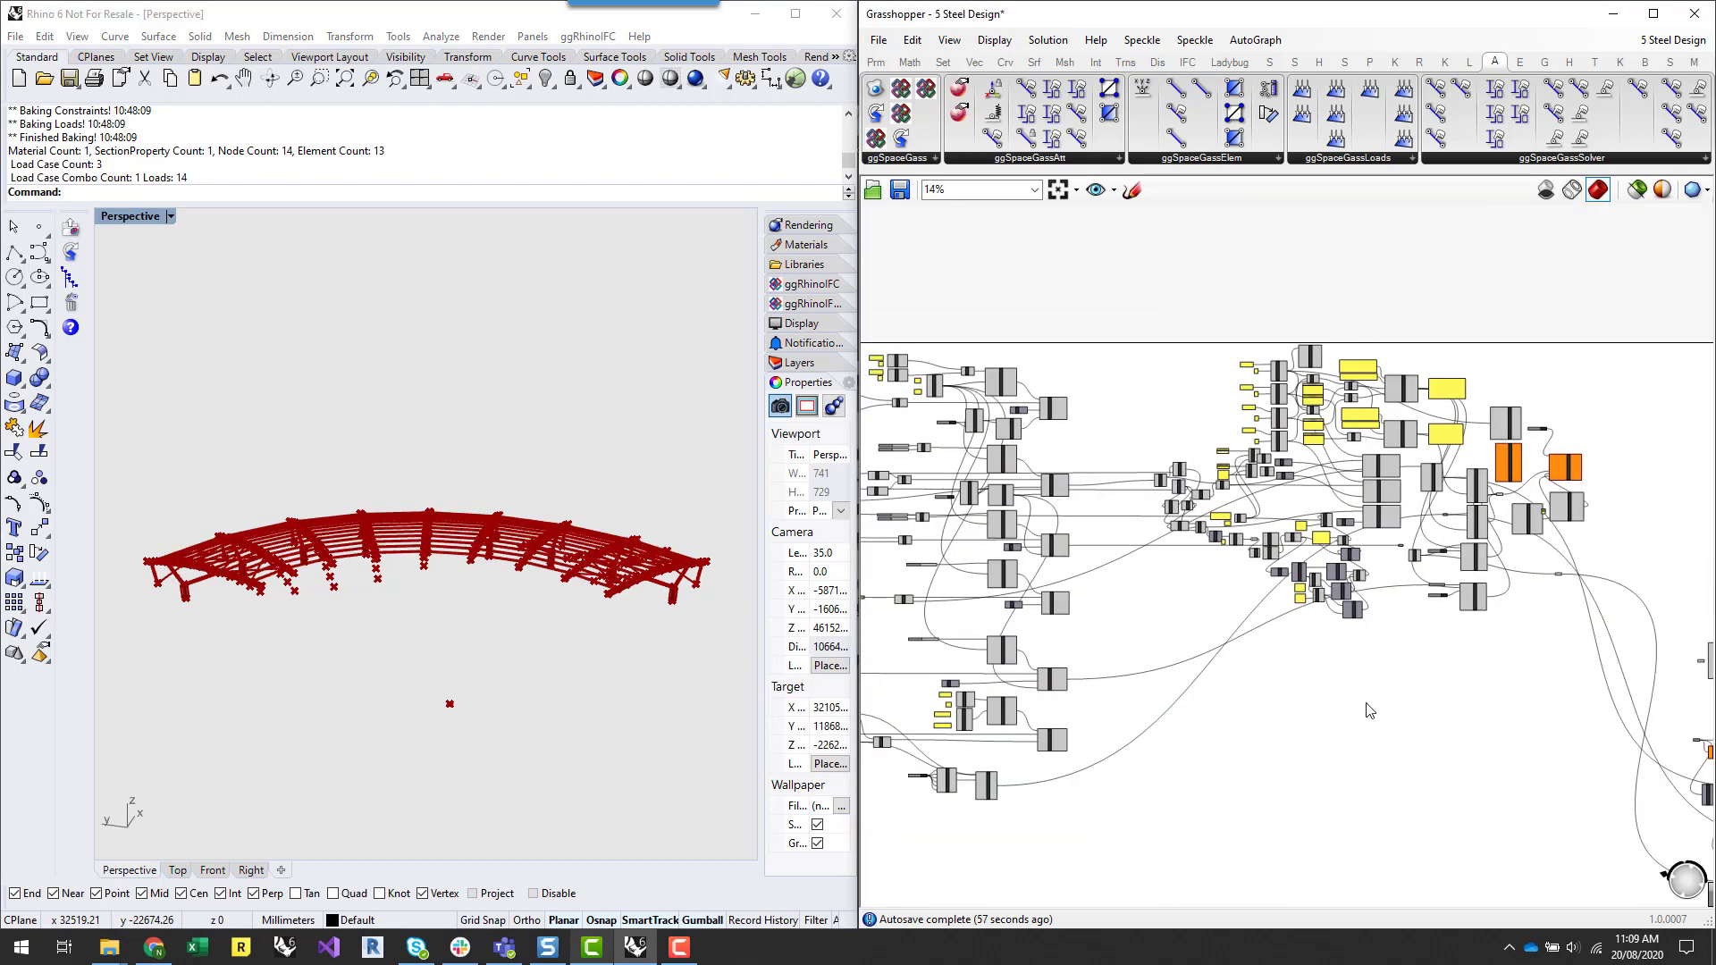
pyautogui.moveTo(1445, 736); pyautogui.dragTo(965, 574, button='right')
pyautogui.scroll(4, 1242, 636)
pyautogui.moveTo(1111, 298); pyautogui.dragTo(1548, 849)
pyautogui.rightClick(1512, 413)
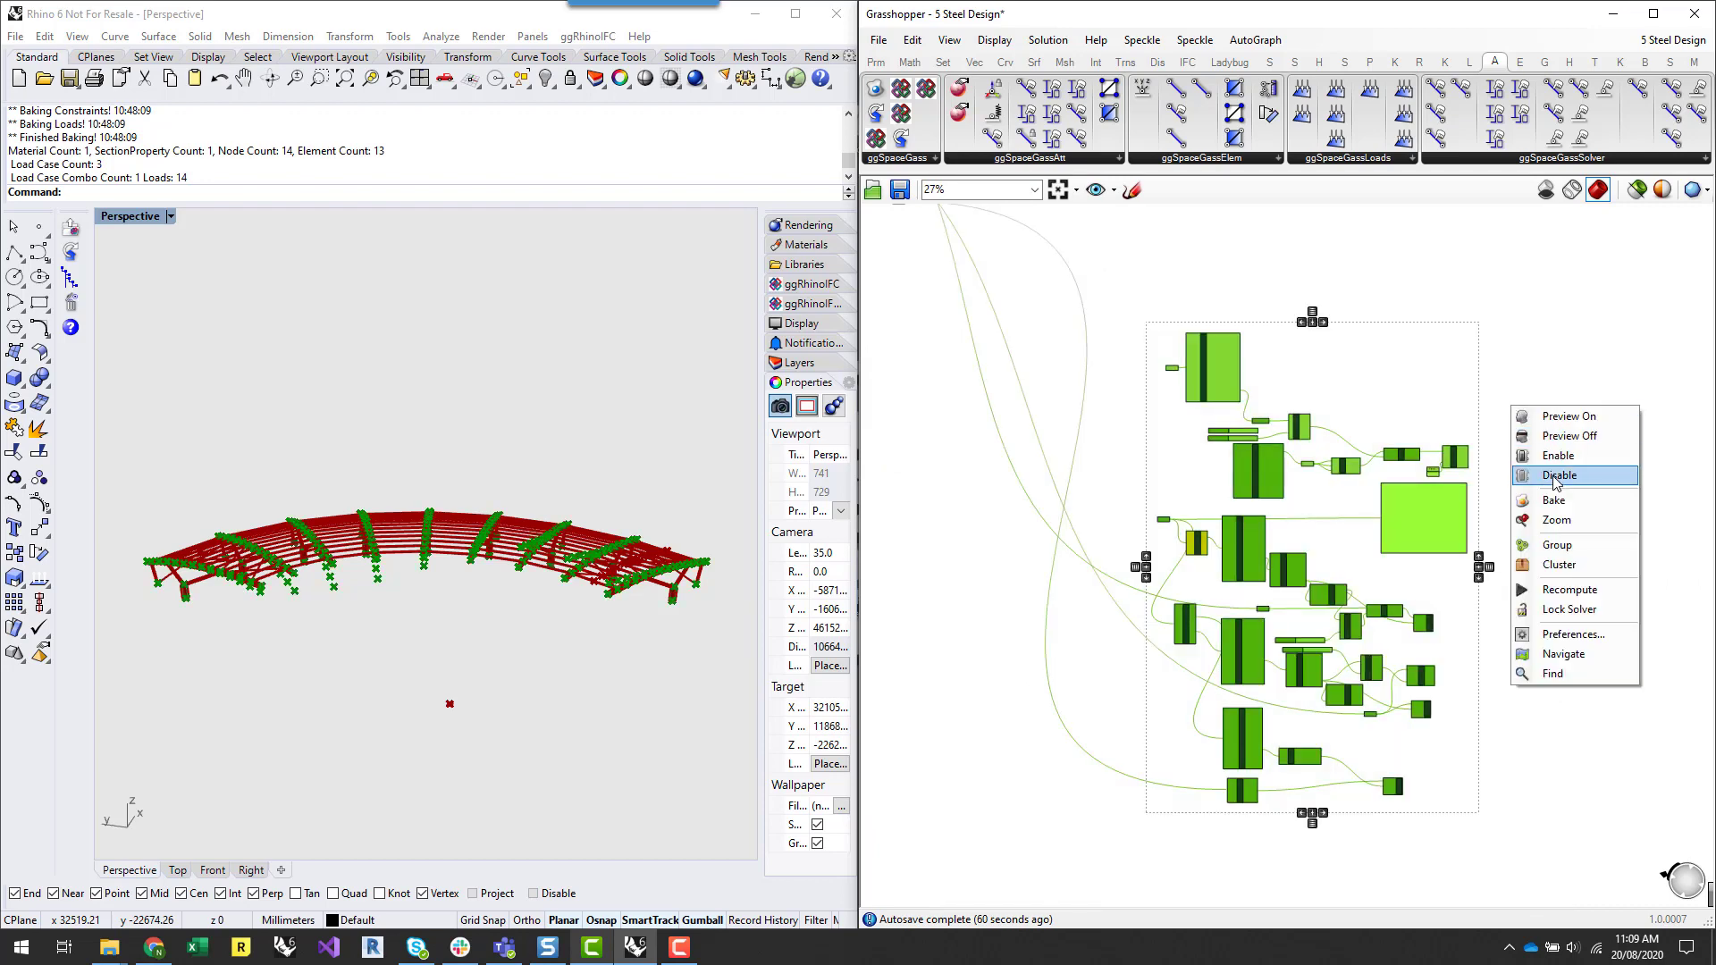
pyautogui.click(1569, 435)
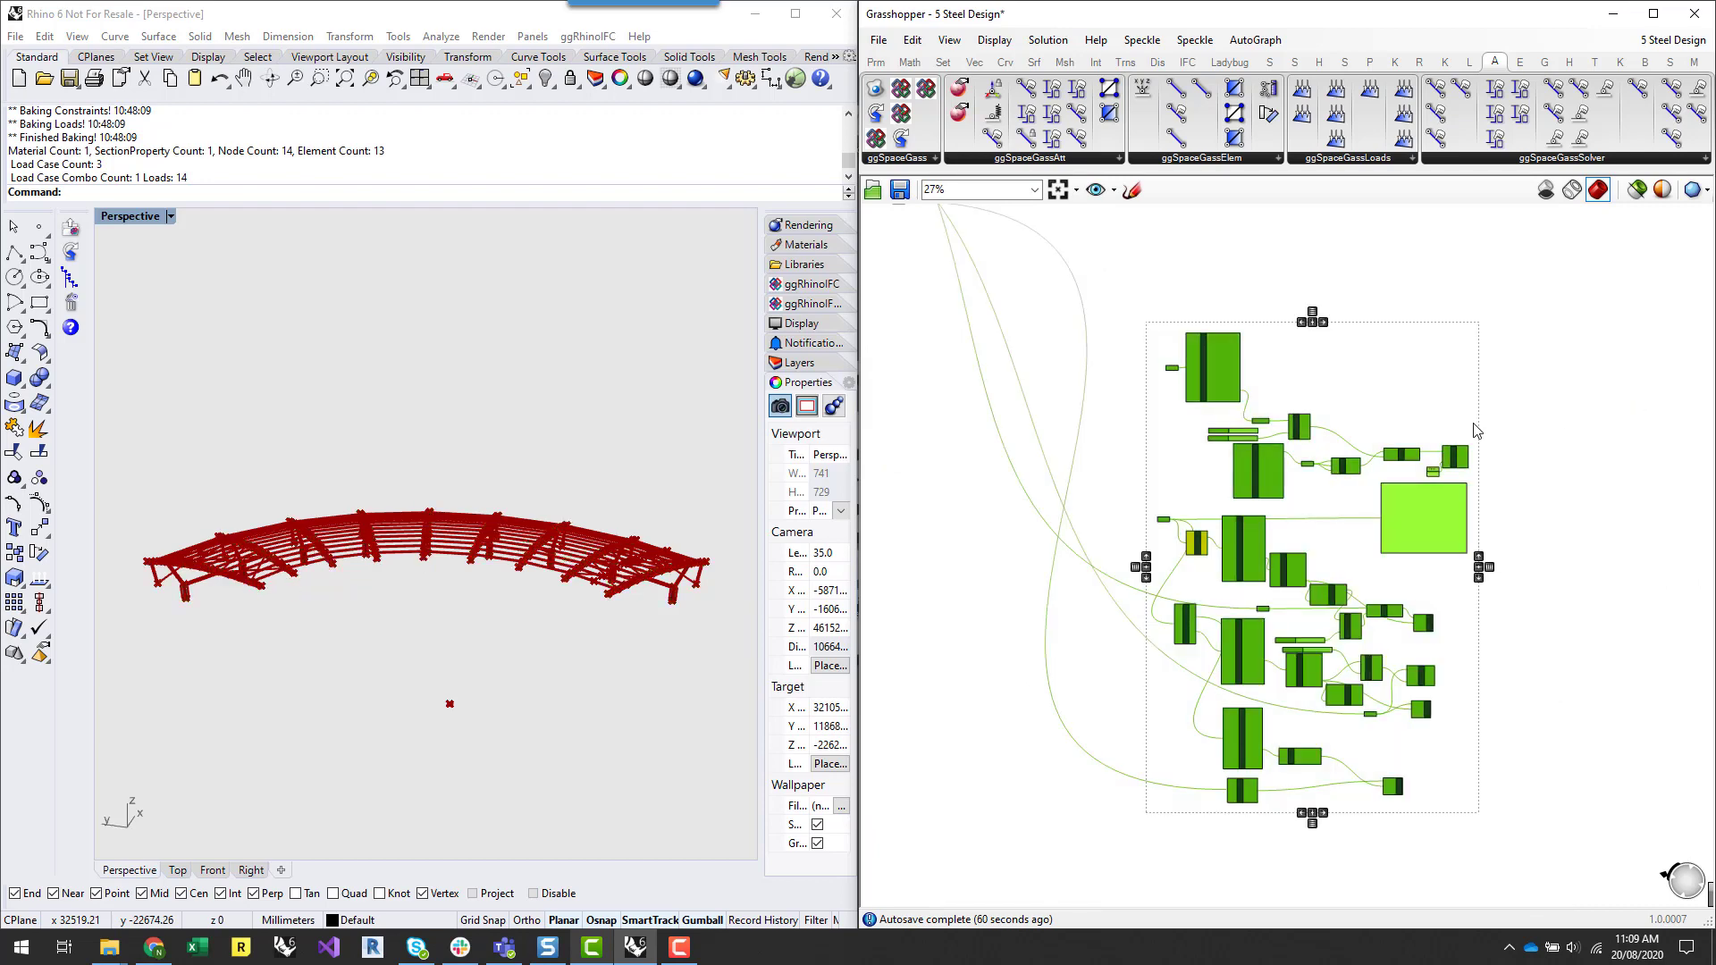
pyautogui.click(981, 672)
# - Examine the end of the arched frame up close in the Rhino viewport alongside the ggSpaceGassCreateBeam components that generate the members
pyautogui.moveTo(1025, 535); pyautogui.dragTo(1486, 776, button='right')
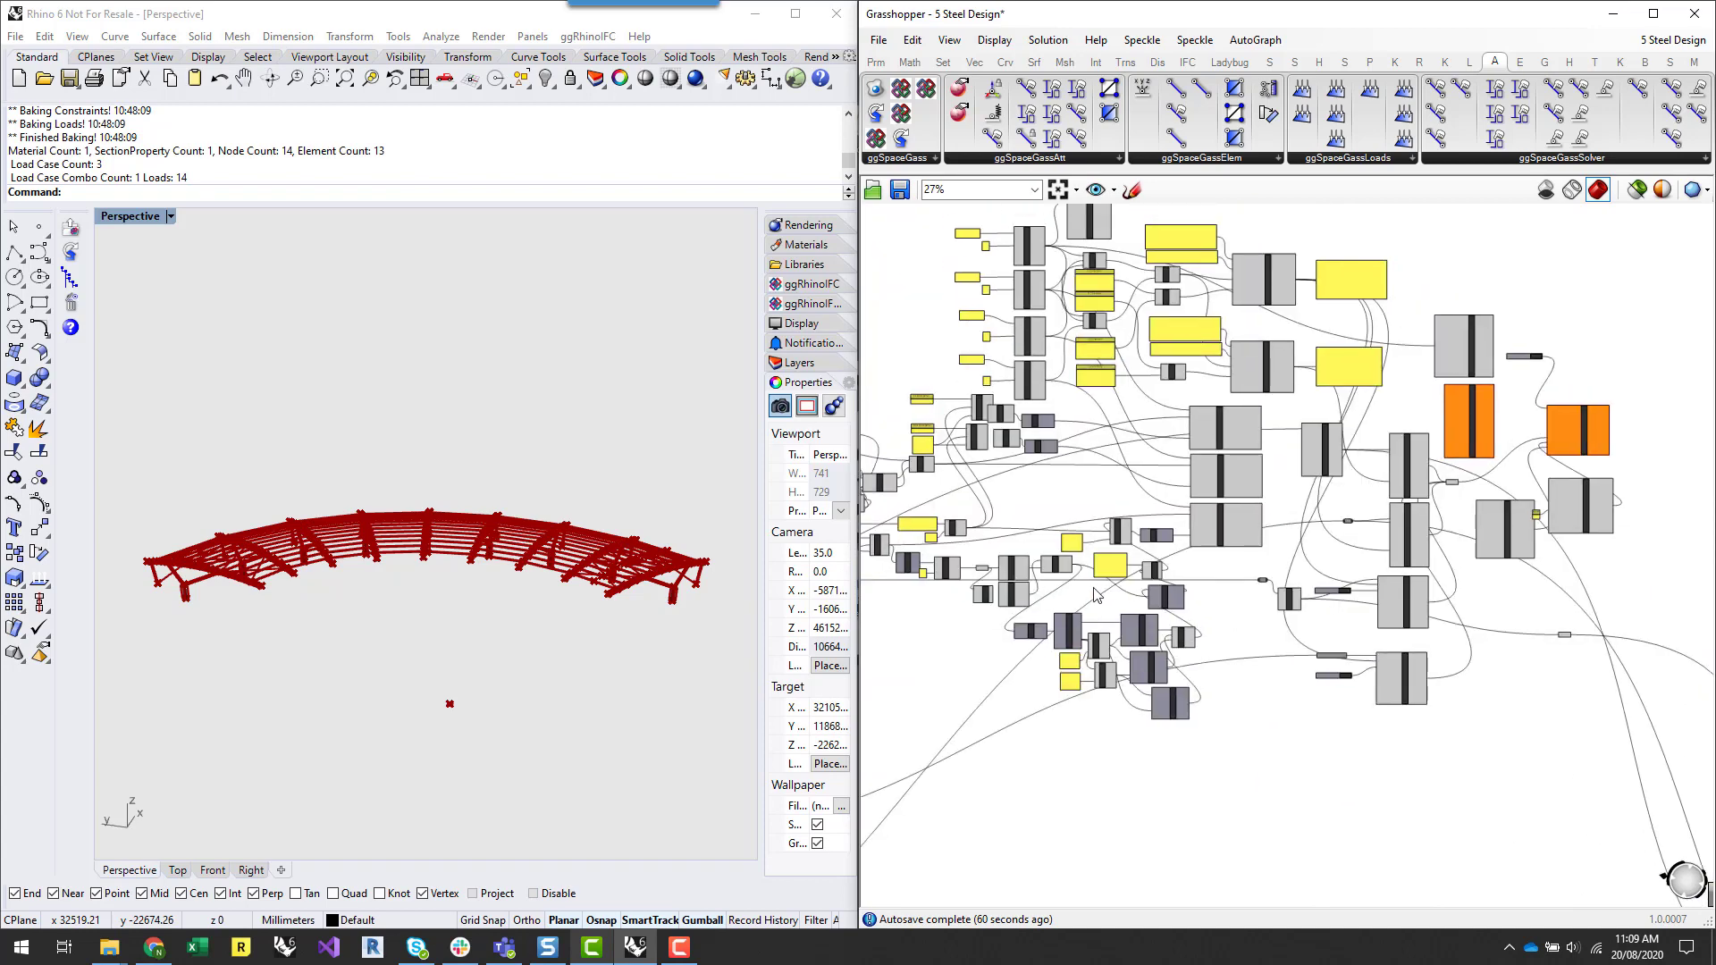
pyautogui.moveTo(994, 479); pyautogui.dragTo(1405, 467, button='right')
pyautogui.moveTo(1178, 603); pyautogui.dragTo(1304, 661, button='right')
pyautogui.scroll(5, 1233, 610)
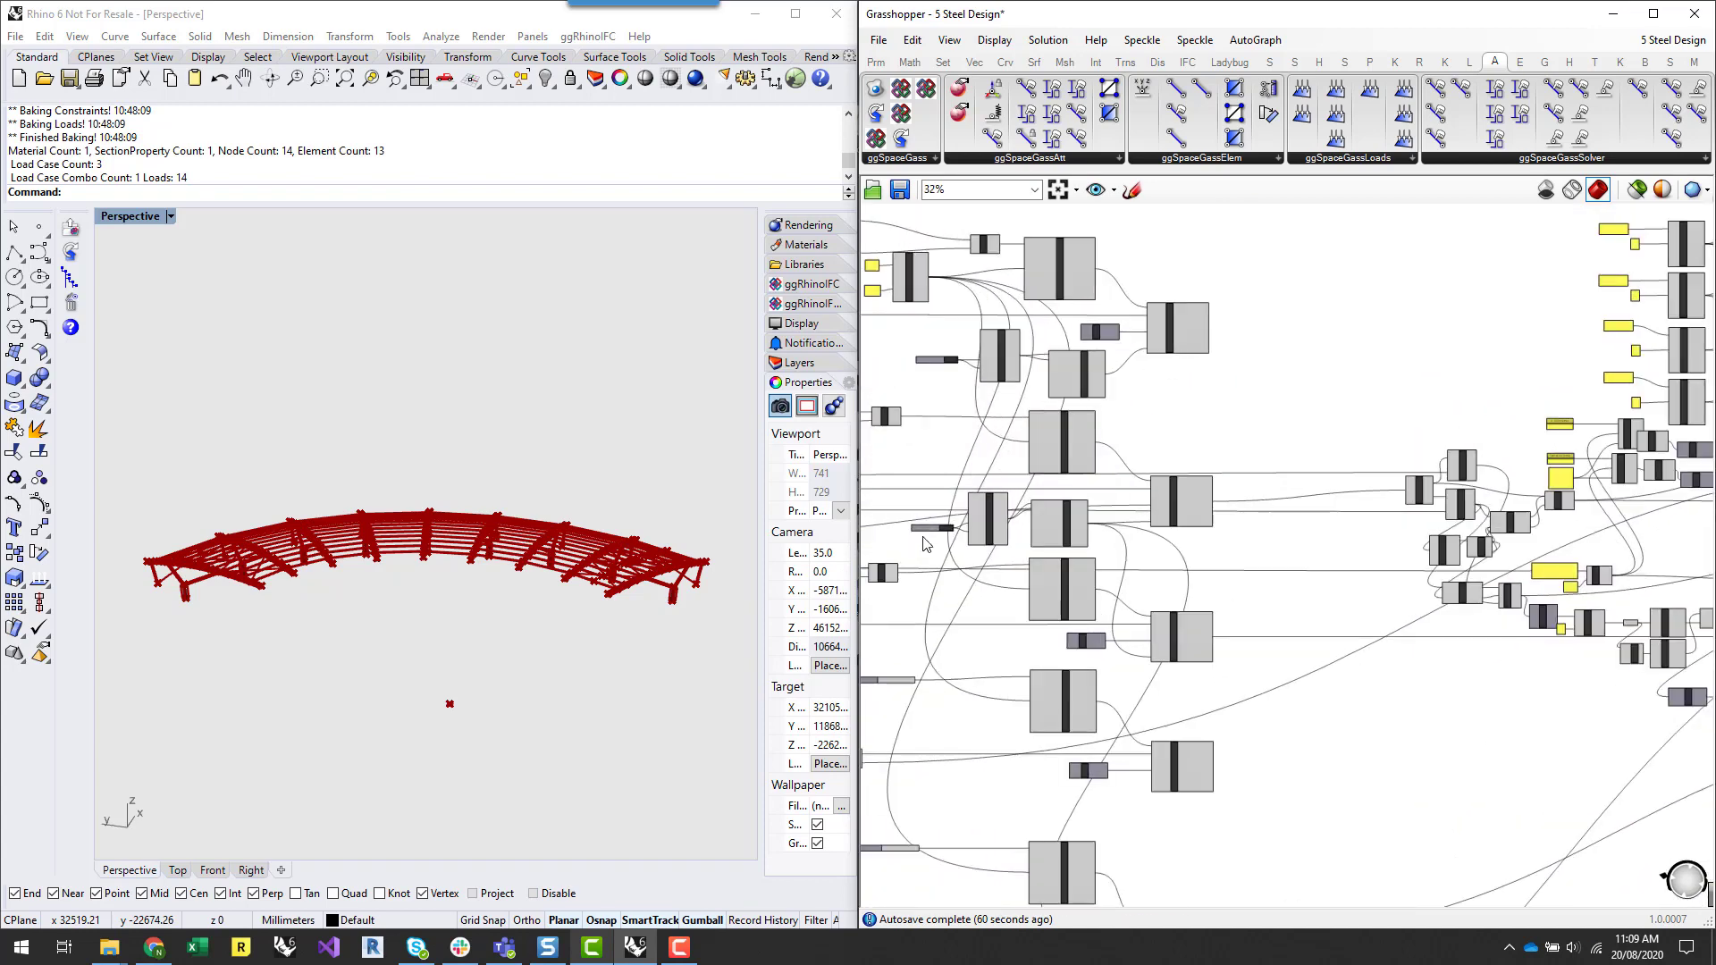
pyautogui.moveTo(650, 652); pyautogui.dragTo(581, 645, button='right')
pyautogui.scroll(8, 583, 617)
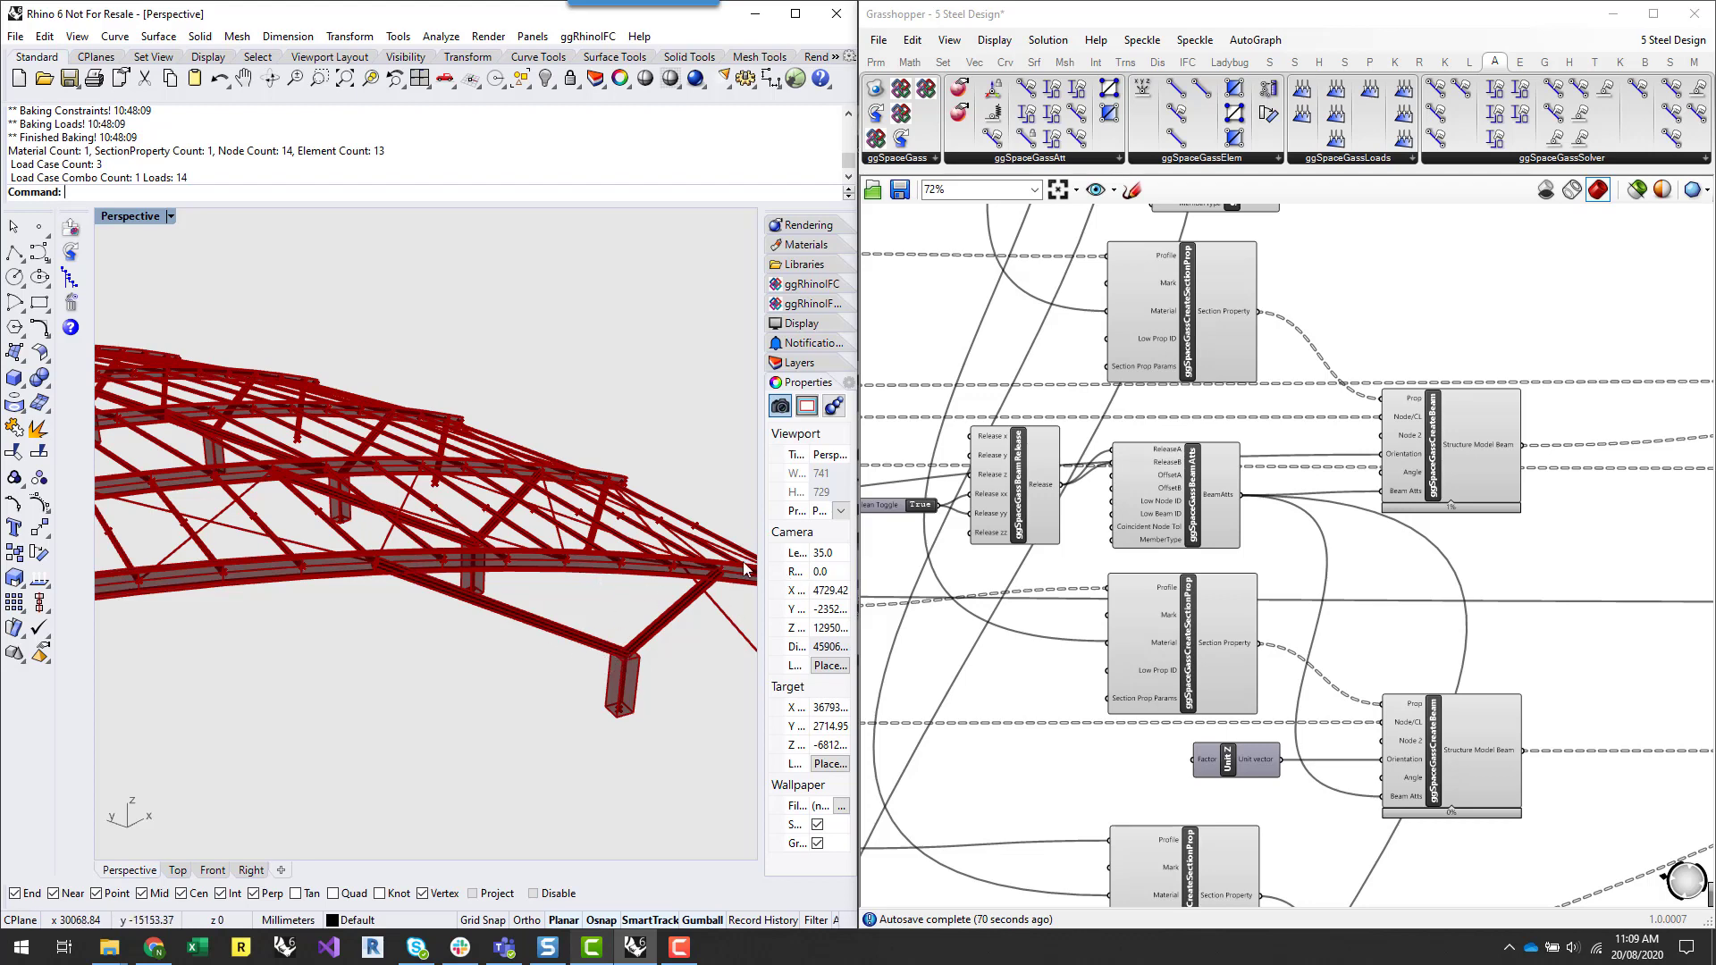
pyautogui.moveTo(1550, 582); pyautogui.dragTo(1505, 652, button='right')
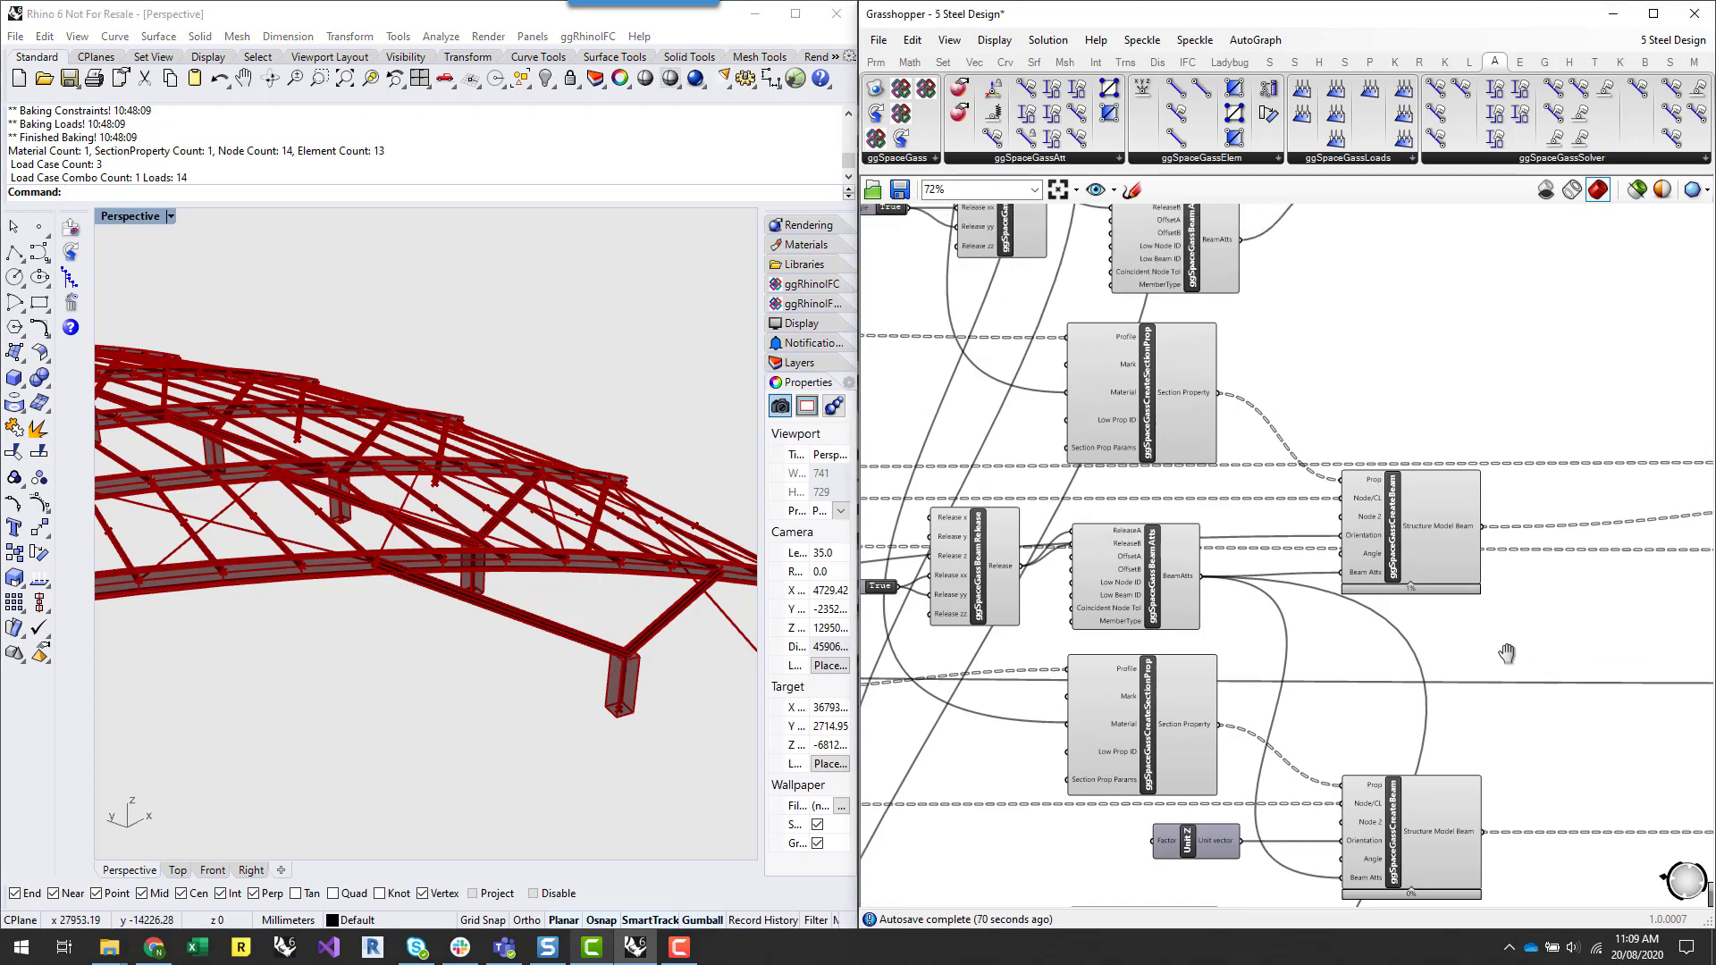
pyautogui.moveTo(1534, 375); pyautogui.dragTo(1476, 408, button='right')
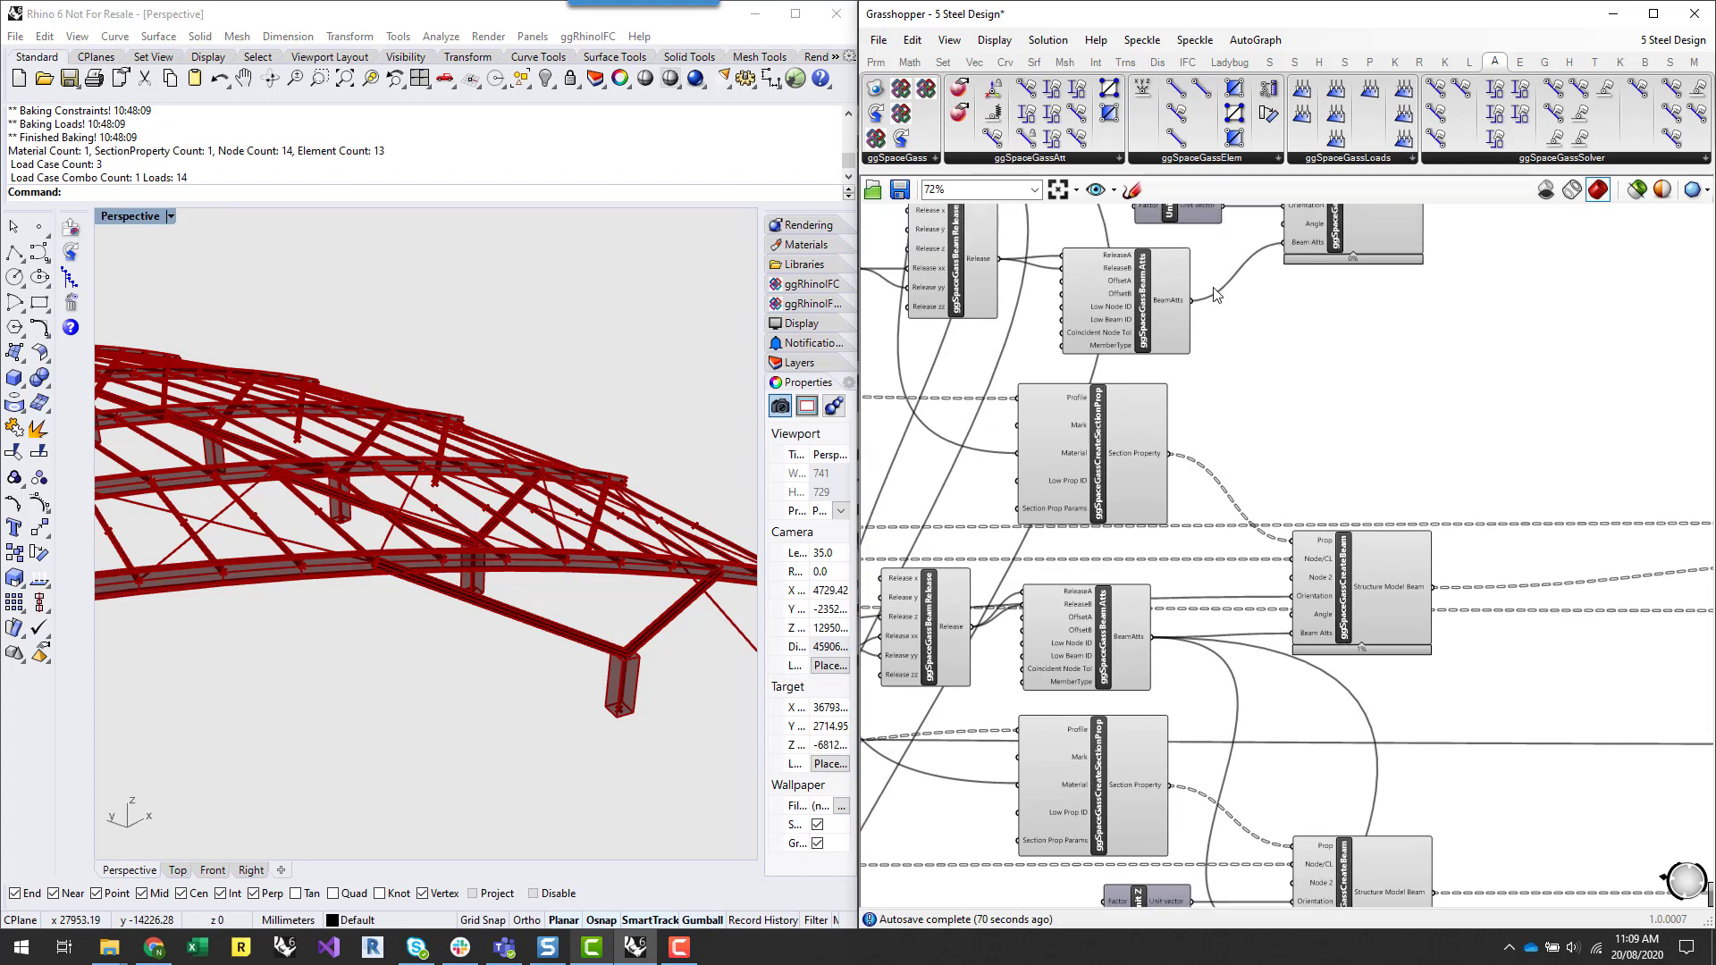
# - Add a ggSpaceGassCreateMemberGroup component in the open space beside the ggSpaceGassCreateBeam components
pyautogui.click(1229, 161)
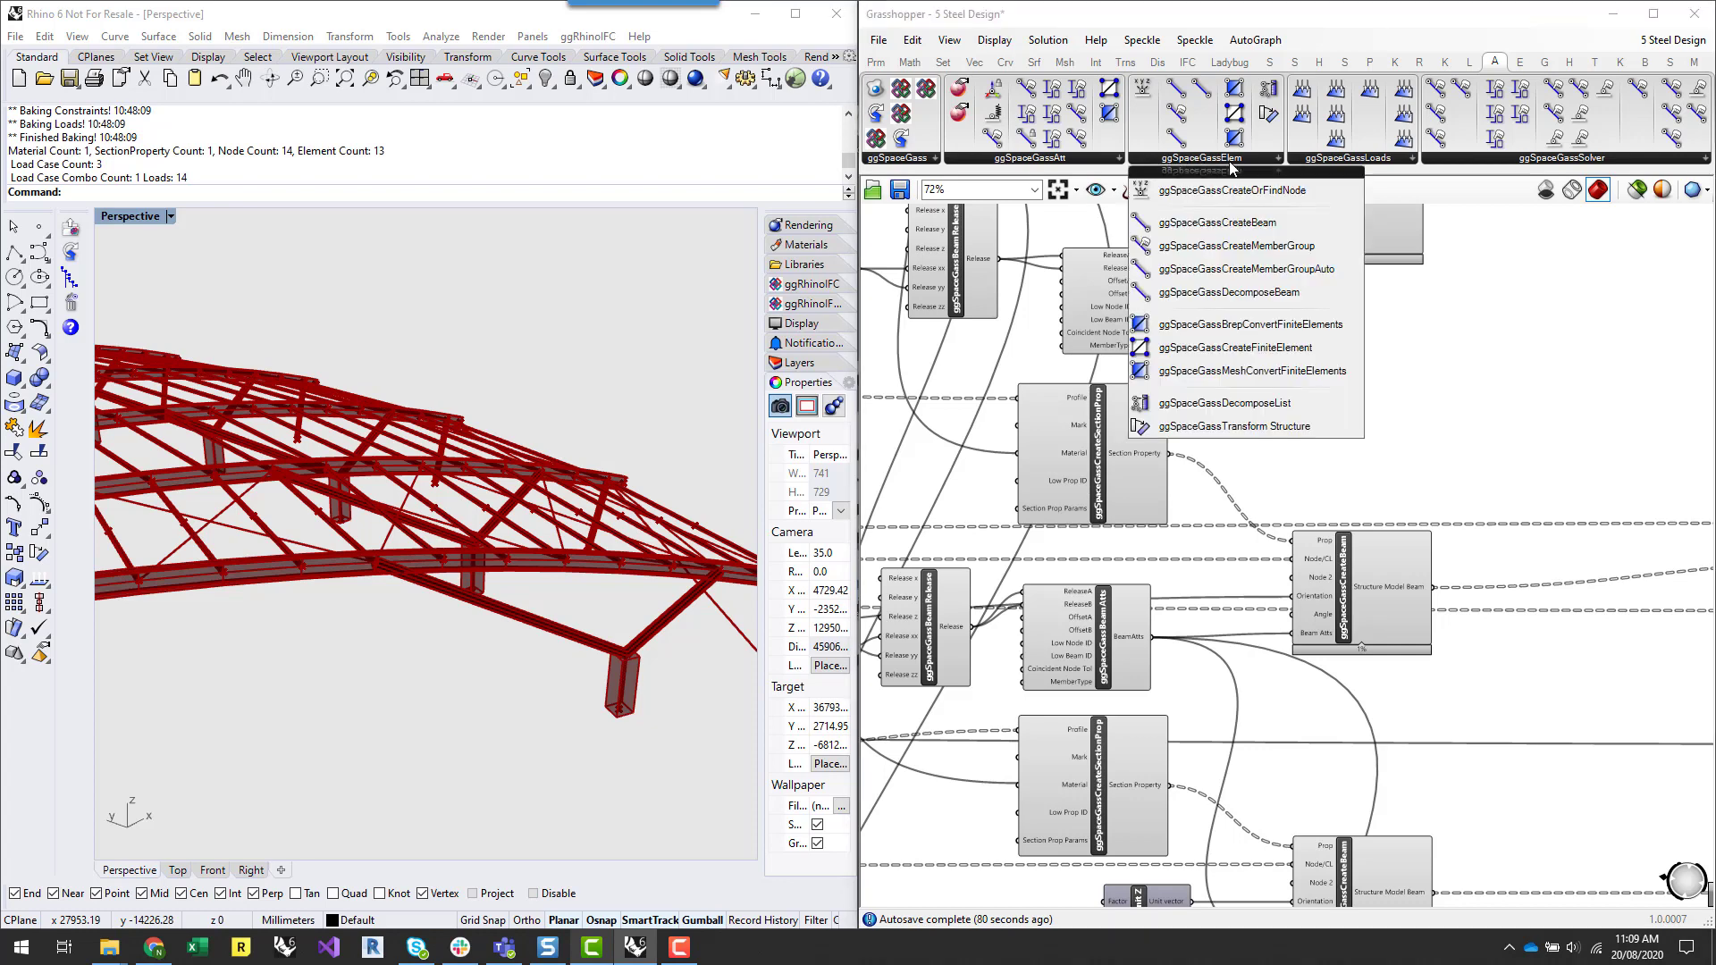
pyautogui.click(1272, 244)
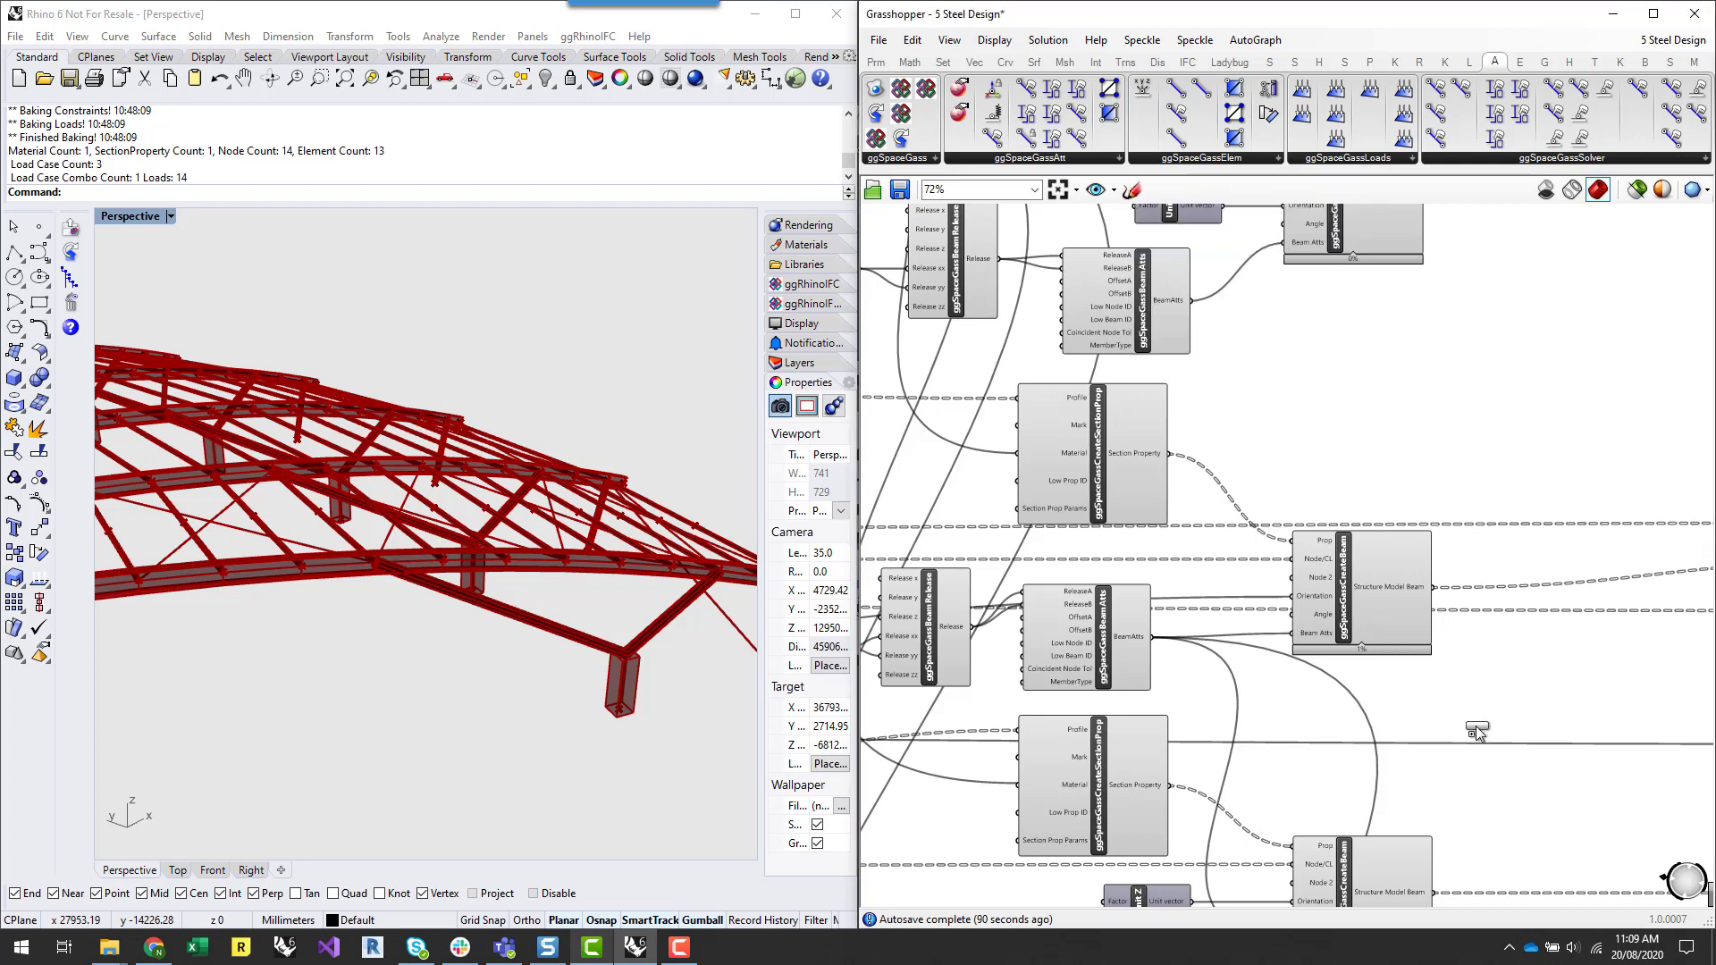
pyautogui.click(1570, 702)
pyautogui.moveTo(1578, 693); pyautogui.dragTo(1316, 453, button='right')
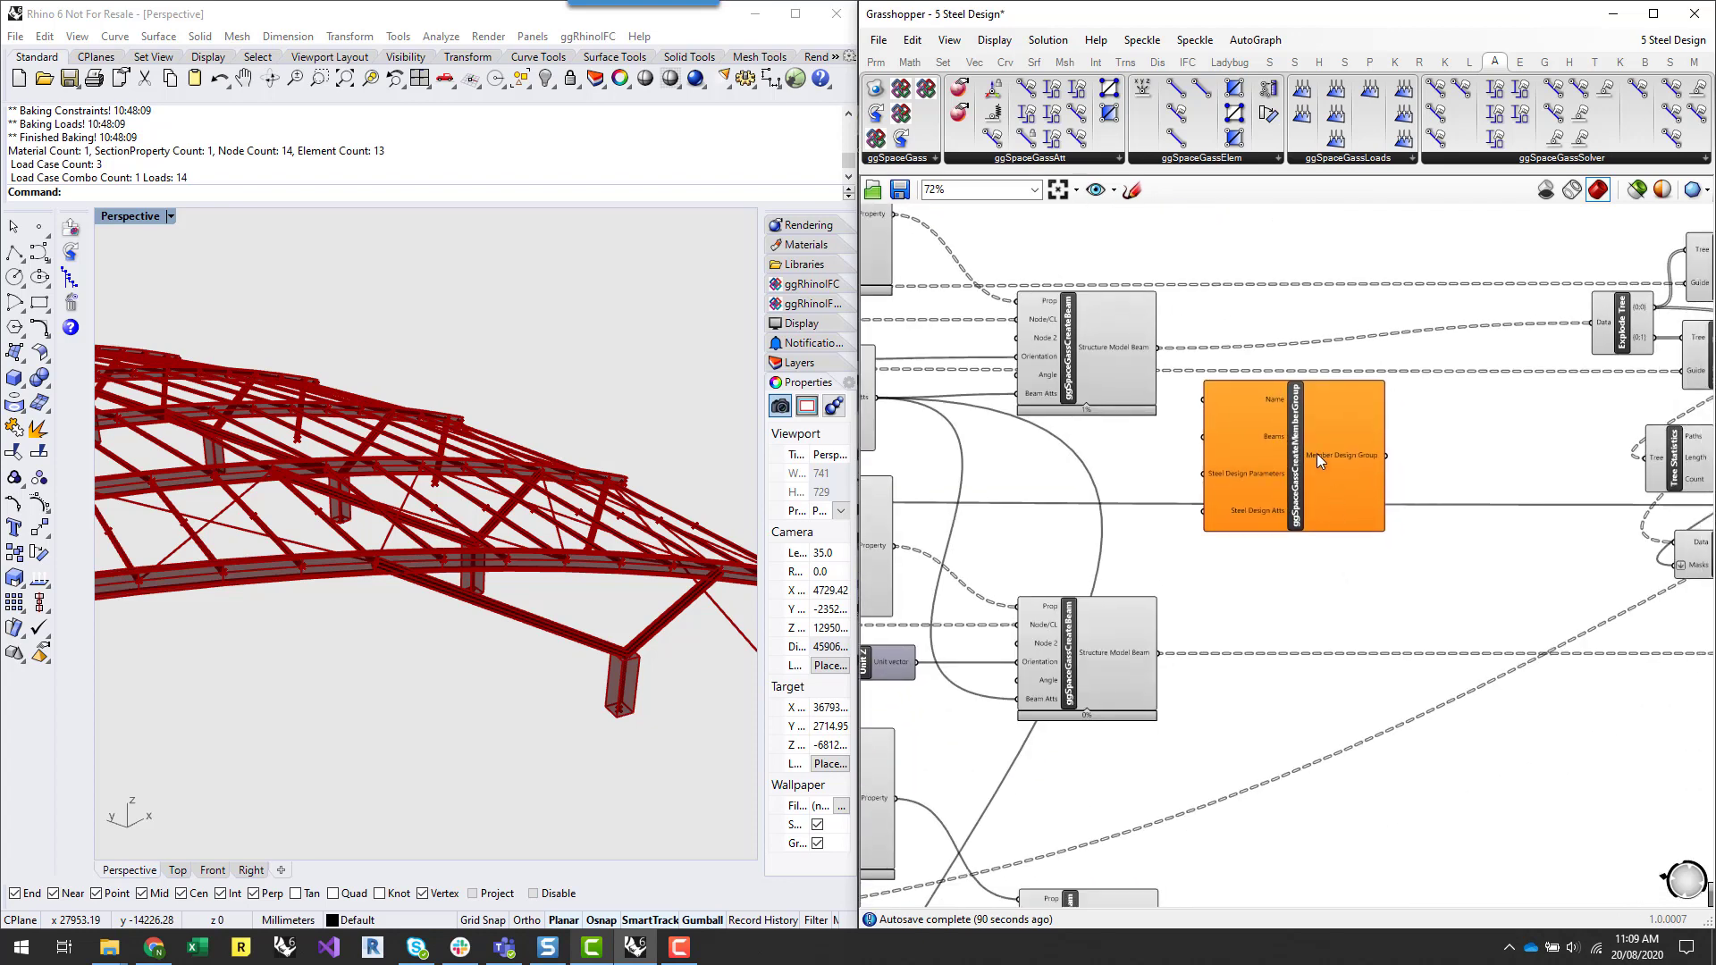
pyautogui.click(1337, 493)
pyautogui.scroll(3, 1369, 397)
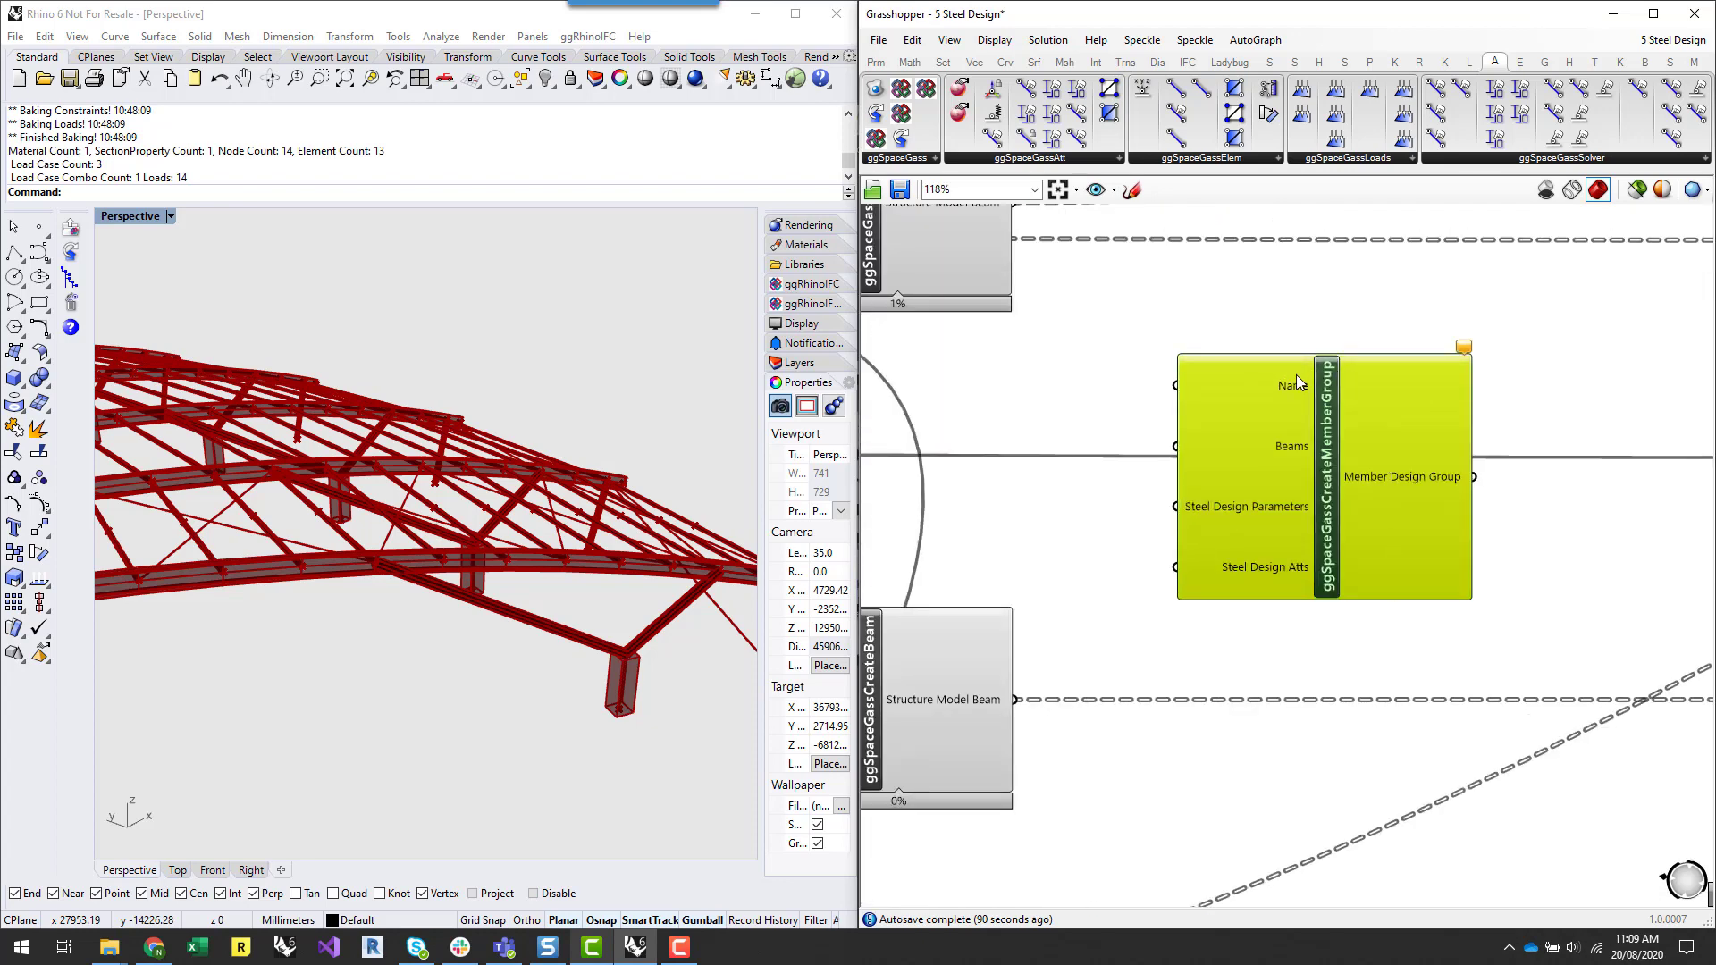
pyautogui.moveTo(1296, 373)
pyautogui.scroll(-2, 1335, 465)
pyautogui.scroll(-1, 1335, 465)
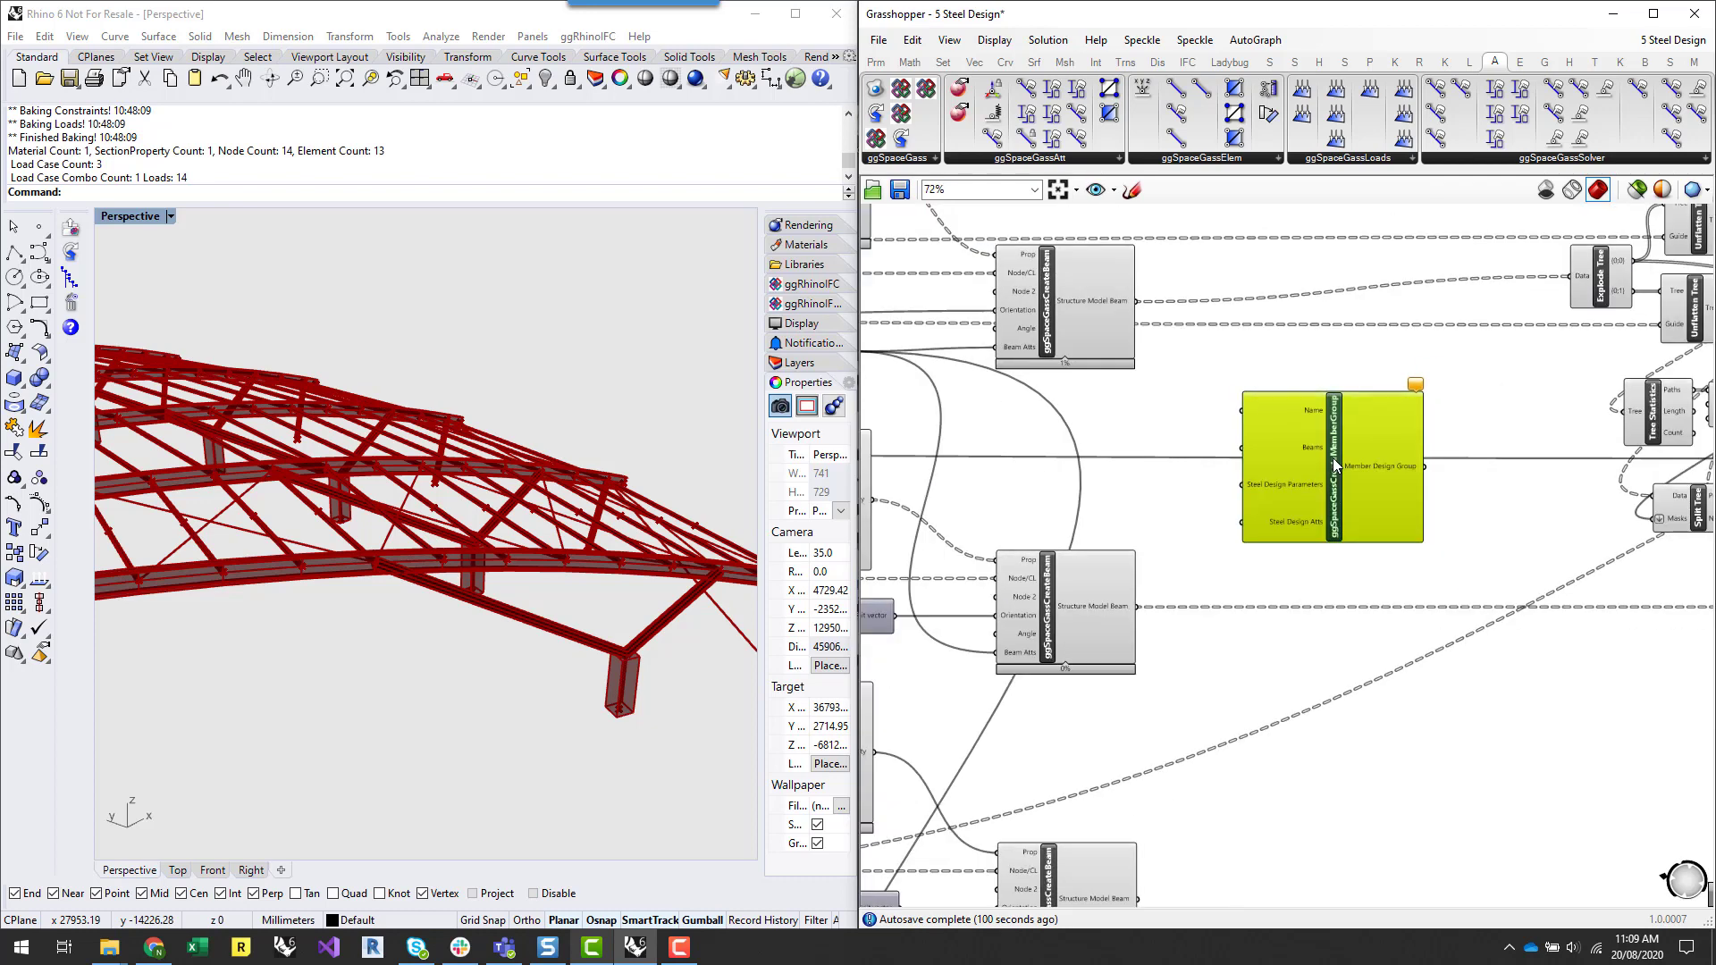
# - Move the ggSpaceGassCreateMemberGroup component beside the ggSpaceGassCreateBeam for the raking struts, and highlight that component's members to identify them in the Rhino model
pyautogui.moveTo(1335, 464); pyautogui.dragTo(1335, 706)
pyautogui.moveTo(1095, 764); pyautogui.dragTo(1380, 734, button='right')
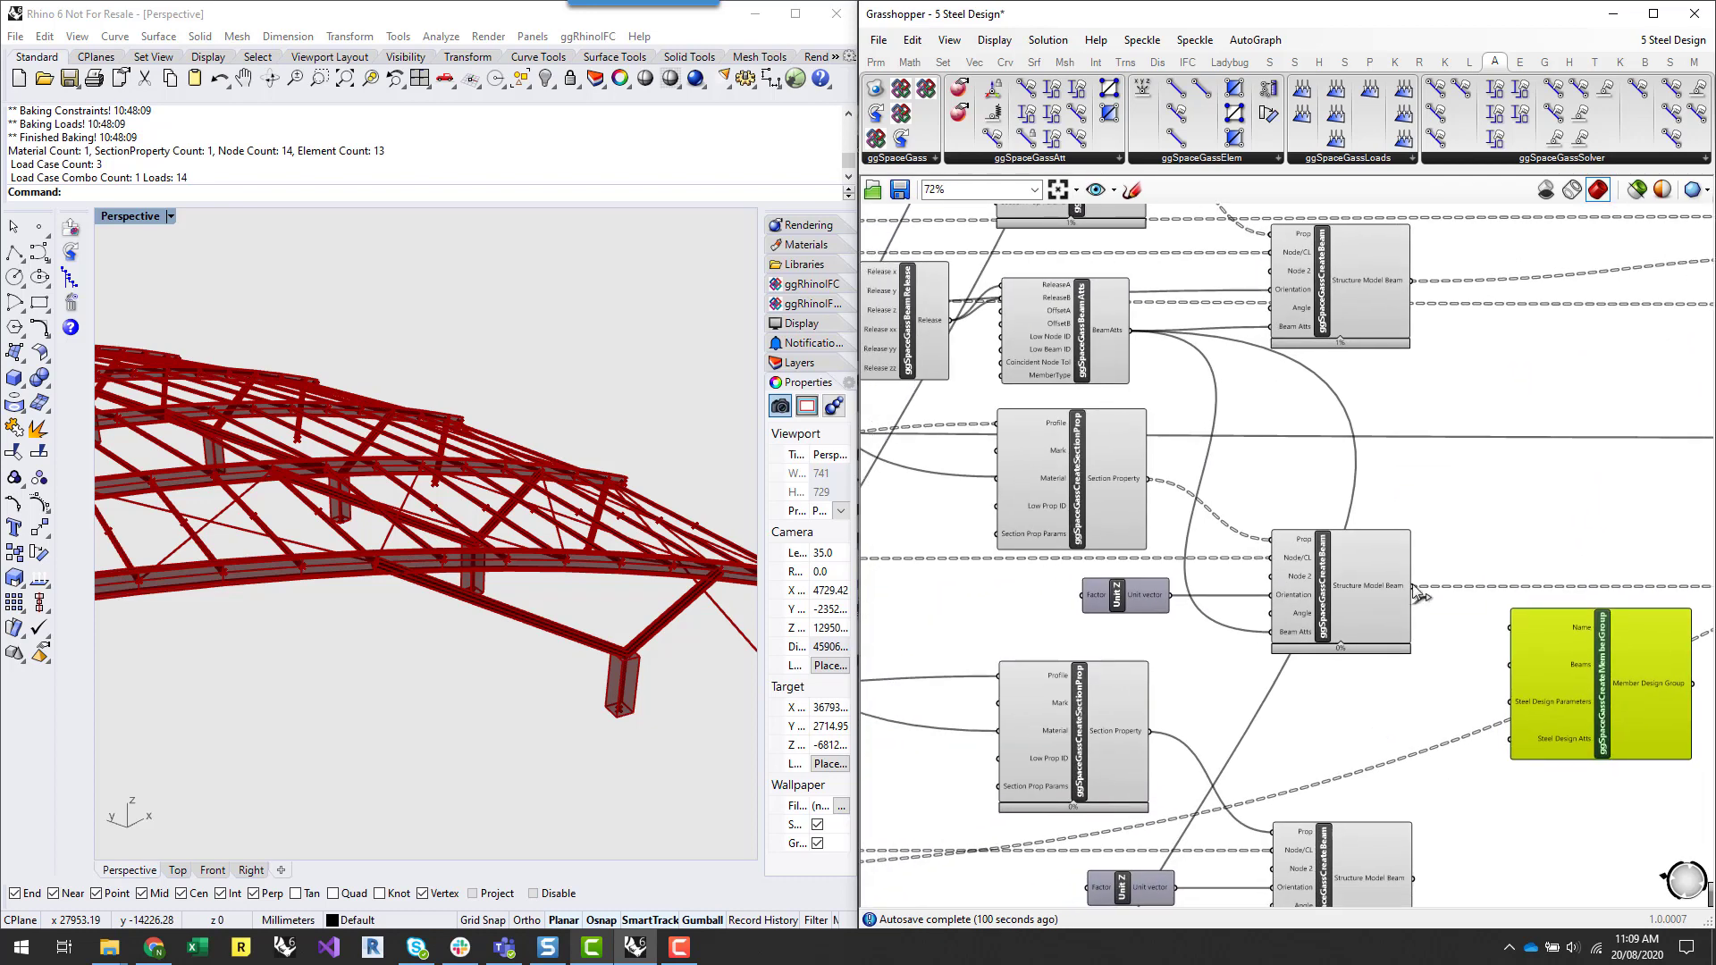
pyautogui.scroll(-4, 1415, 560)
pyautogui.scroll(4, 983, 518)
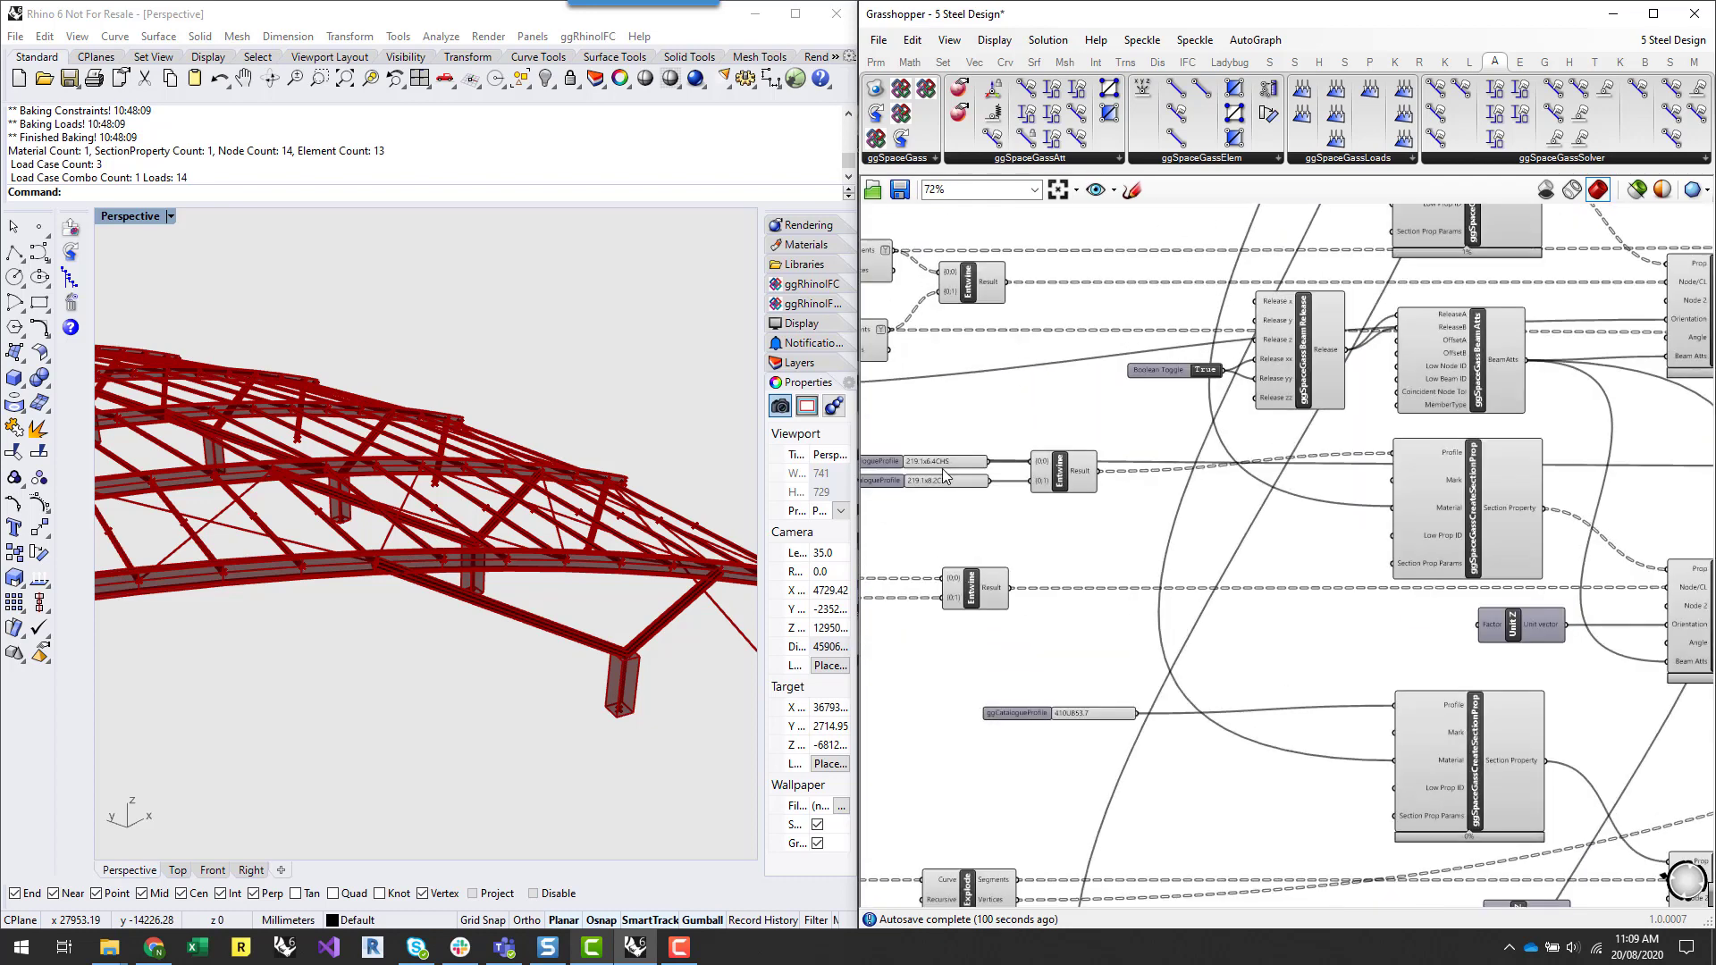
pyautogui.moveTo(1152, 541); pyautogui.dragTo(883, 554, button='right')
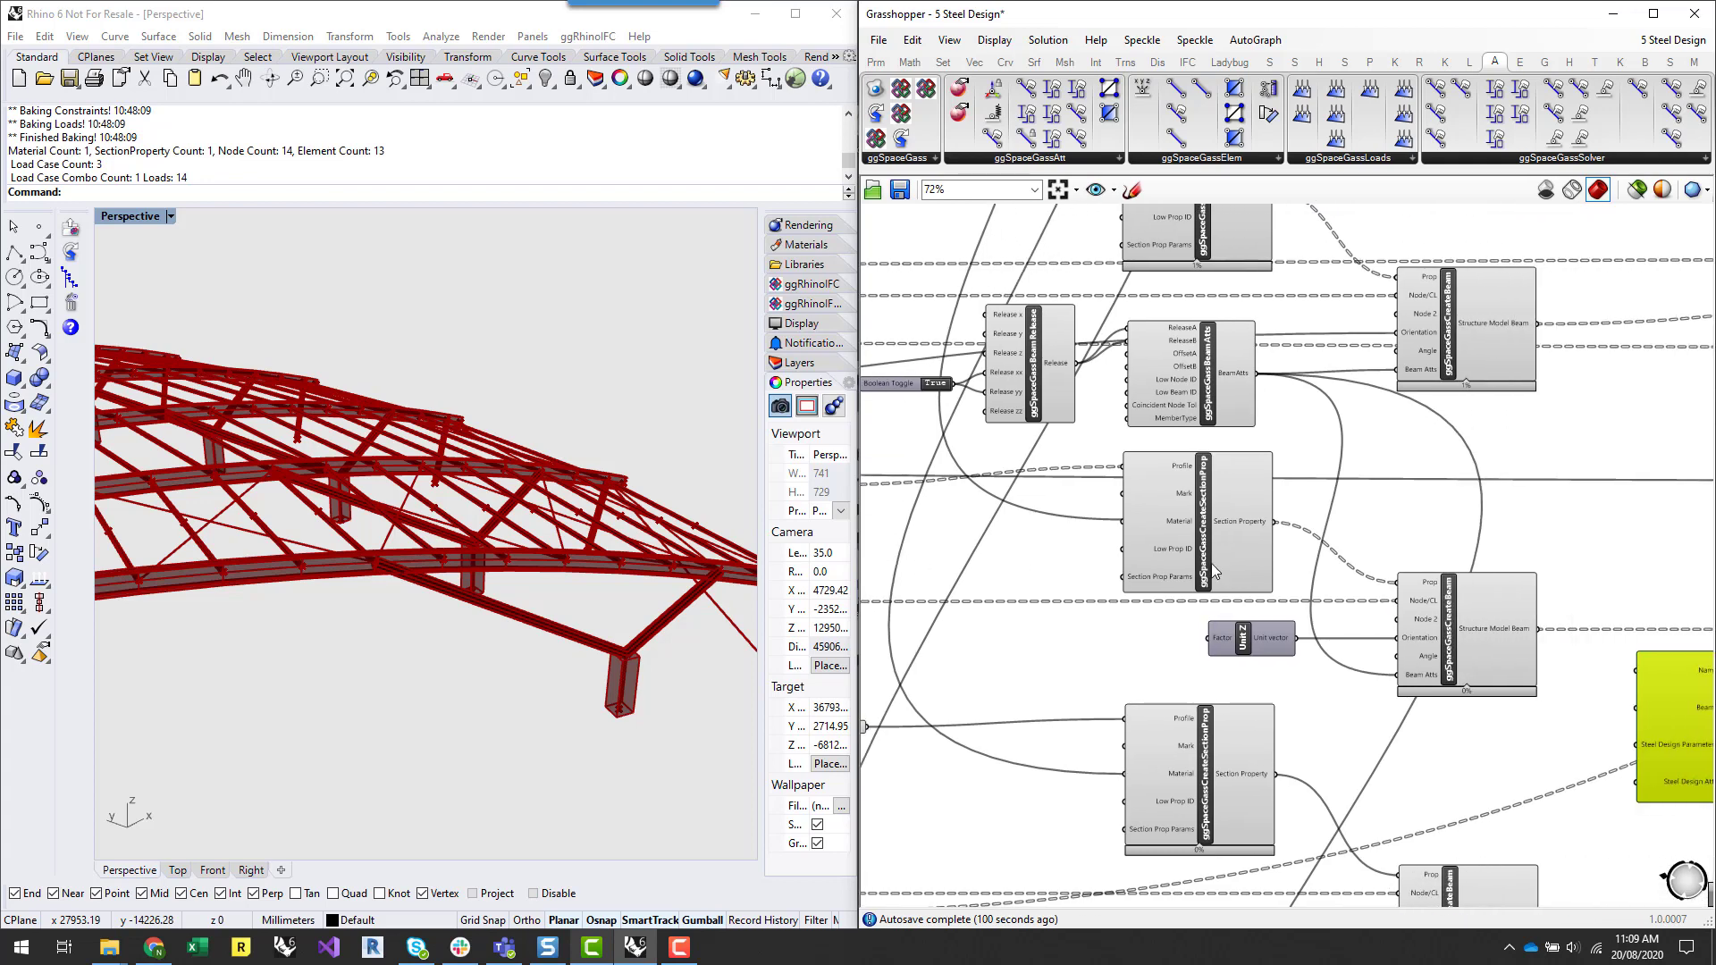
pyautogui.click(1465, 630)
pyautogui.moveTo(1600, 657); pyautogui.dragTo(1345, 625, button='right')
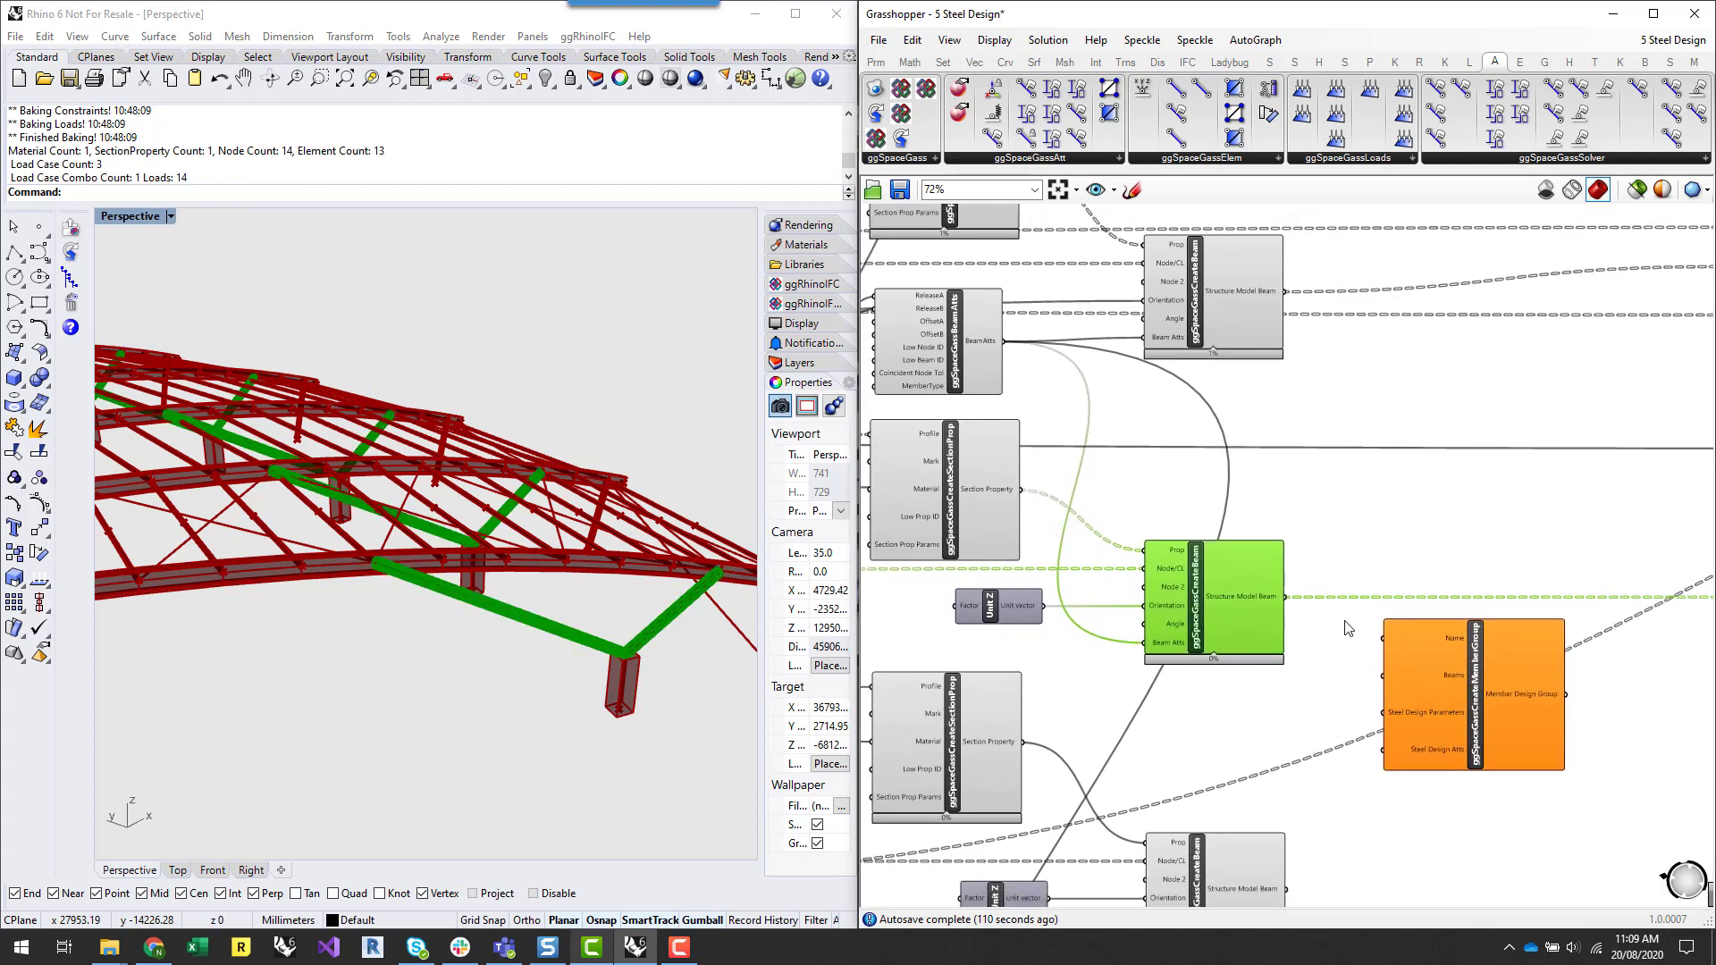
pyautogui.scroll(1, 1657, 735)
pyautogui.click(1635, 712)
pyautogui.scroll(1, 1433, 729)
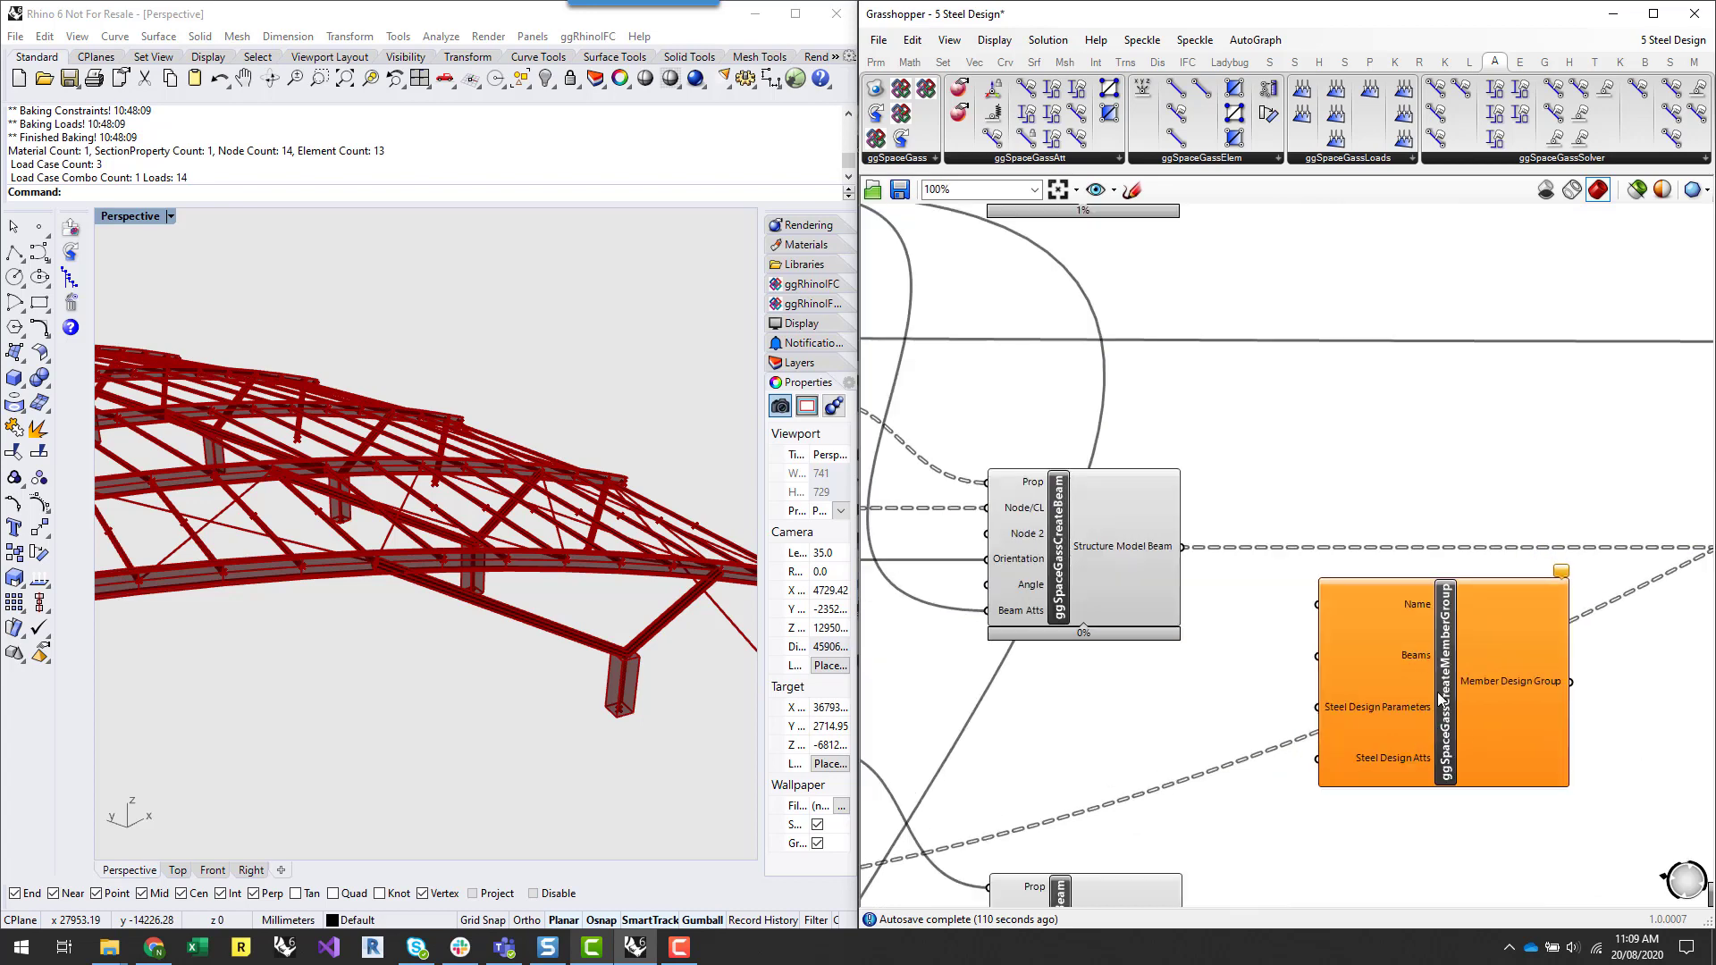
# - Connect the raking struts' Structure Model Beam output to the member group's Beams input, and graft and simplify that input
pyautogui.moveTo(1408, 650)
pyautogui.moveTo(1131, 559)
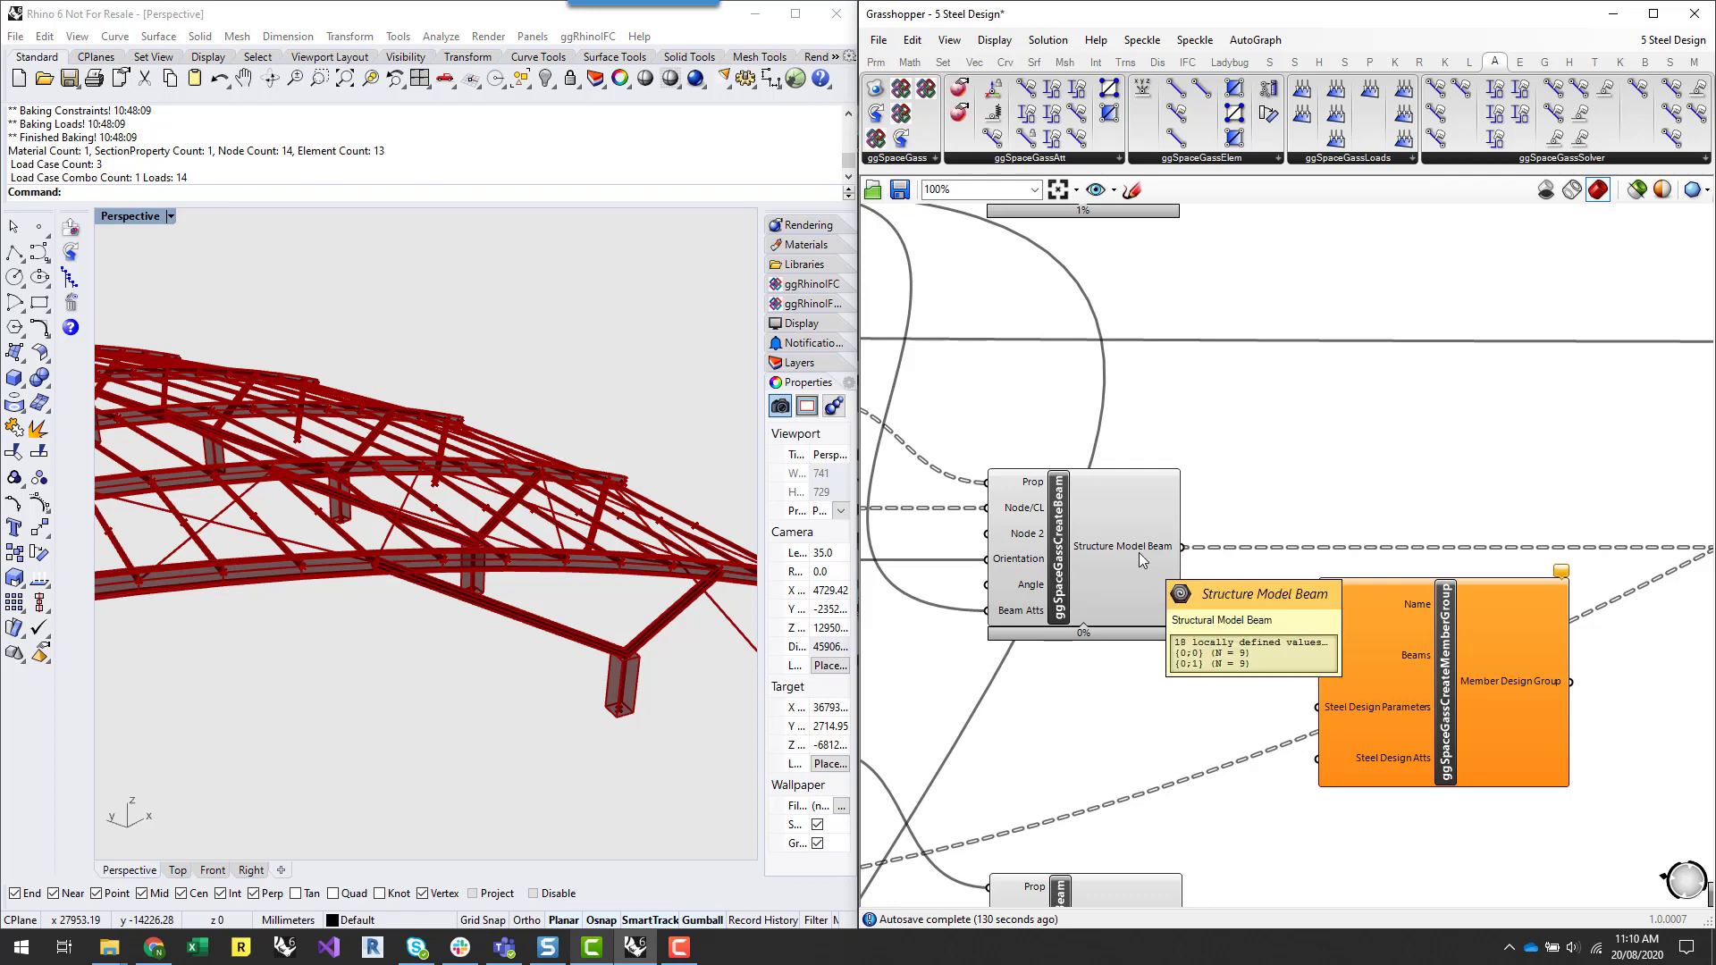
pyautogui.moveTo(1182, 547); pyautogui.dragTo(1331, 657)
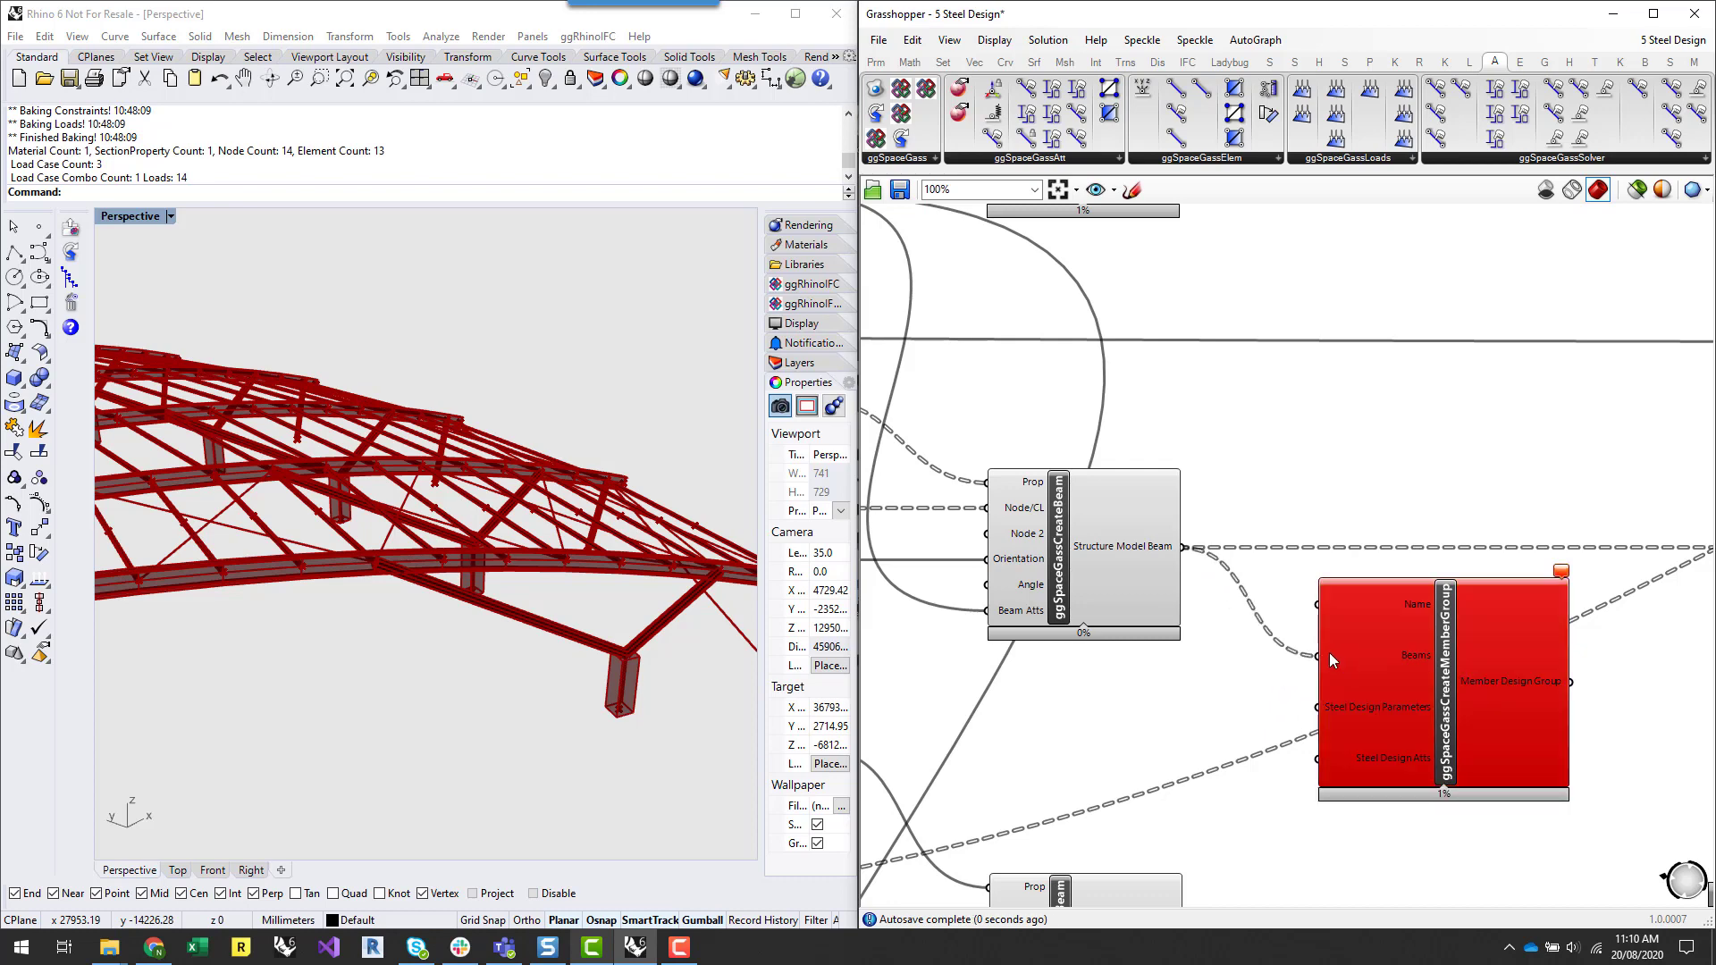
pyautogui.scroll(2, 1595, 661)
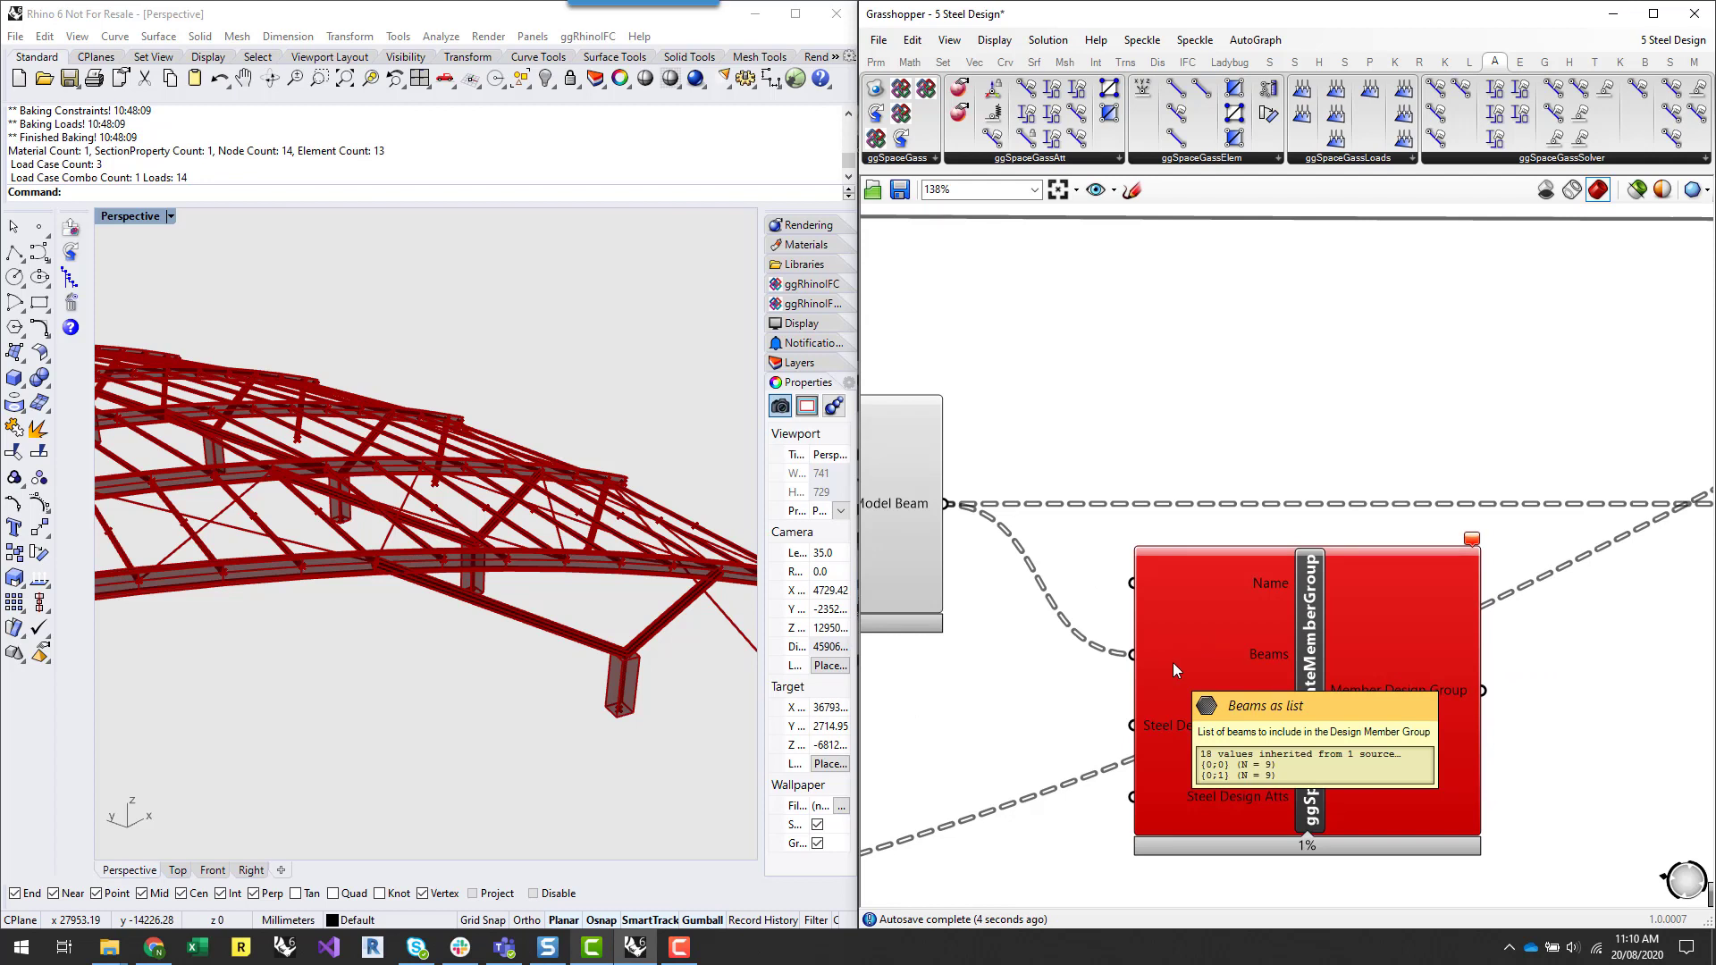
pyautogui.moveTo(1176, 657)
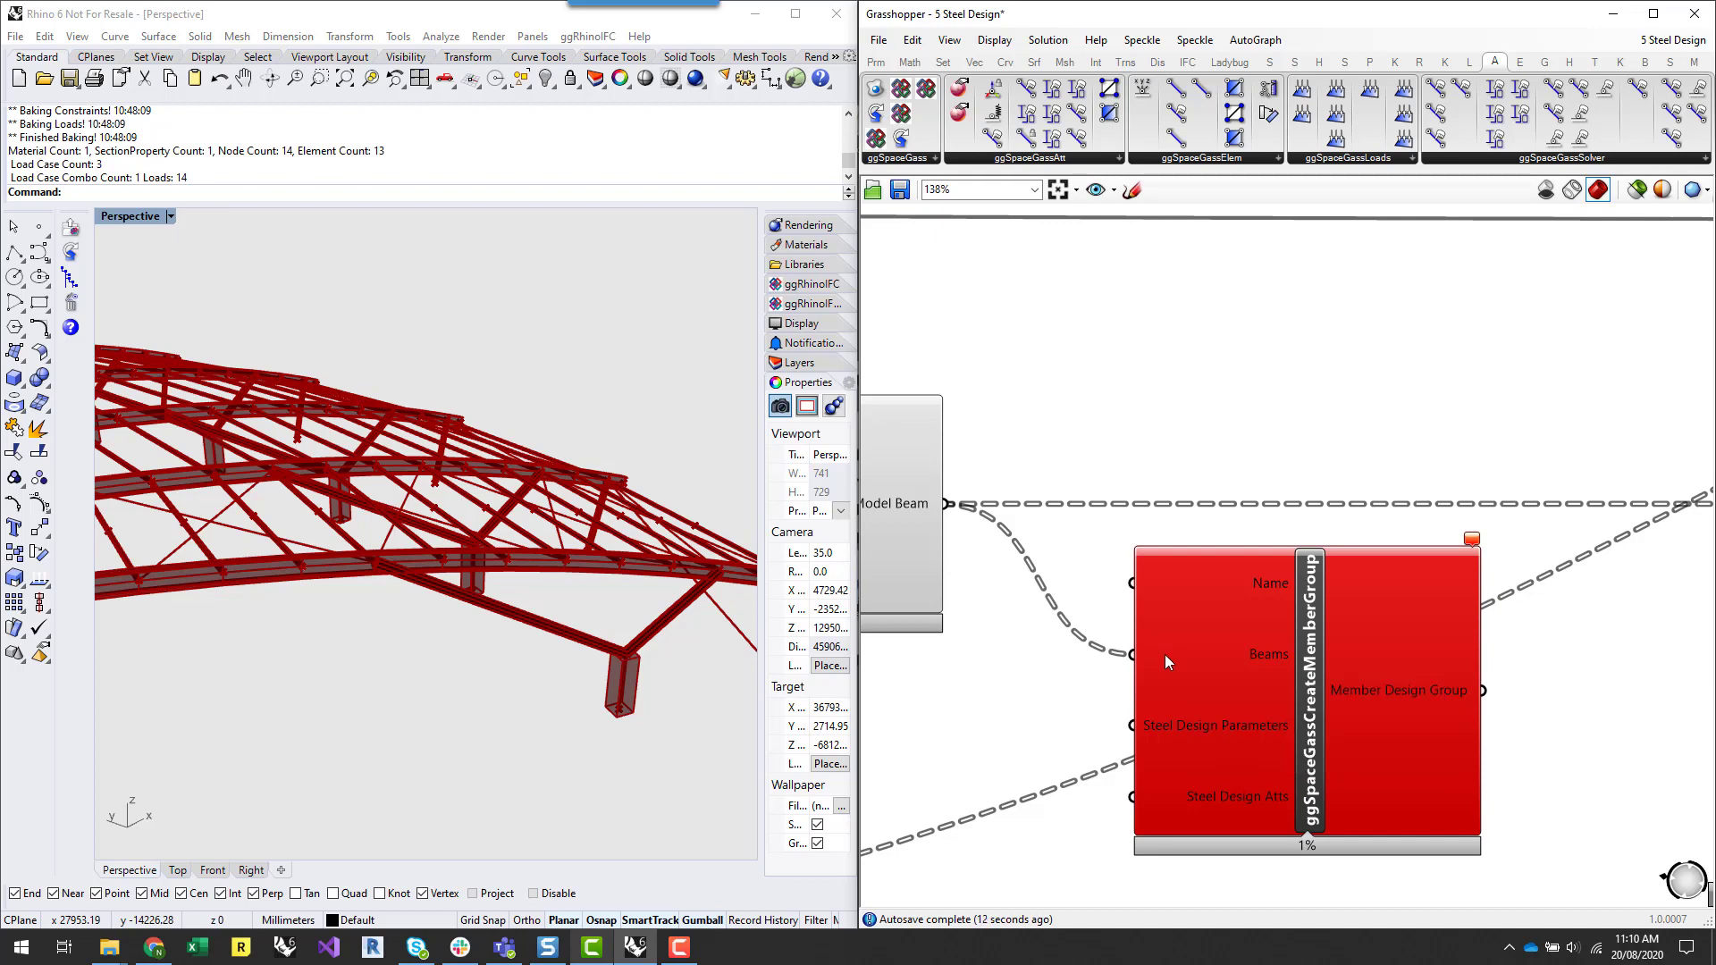
pyautogui.rightClick(1157, 654)
pyautogui.click(1262, 749)
pyautogui.moveTo(1027, 712); pyautogui.dragTo(1133, 693, button='right')
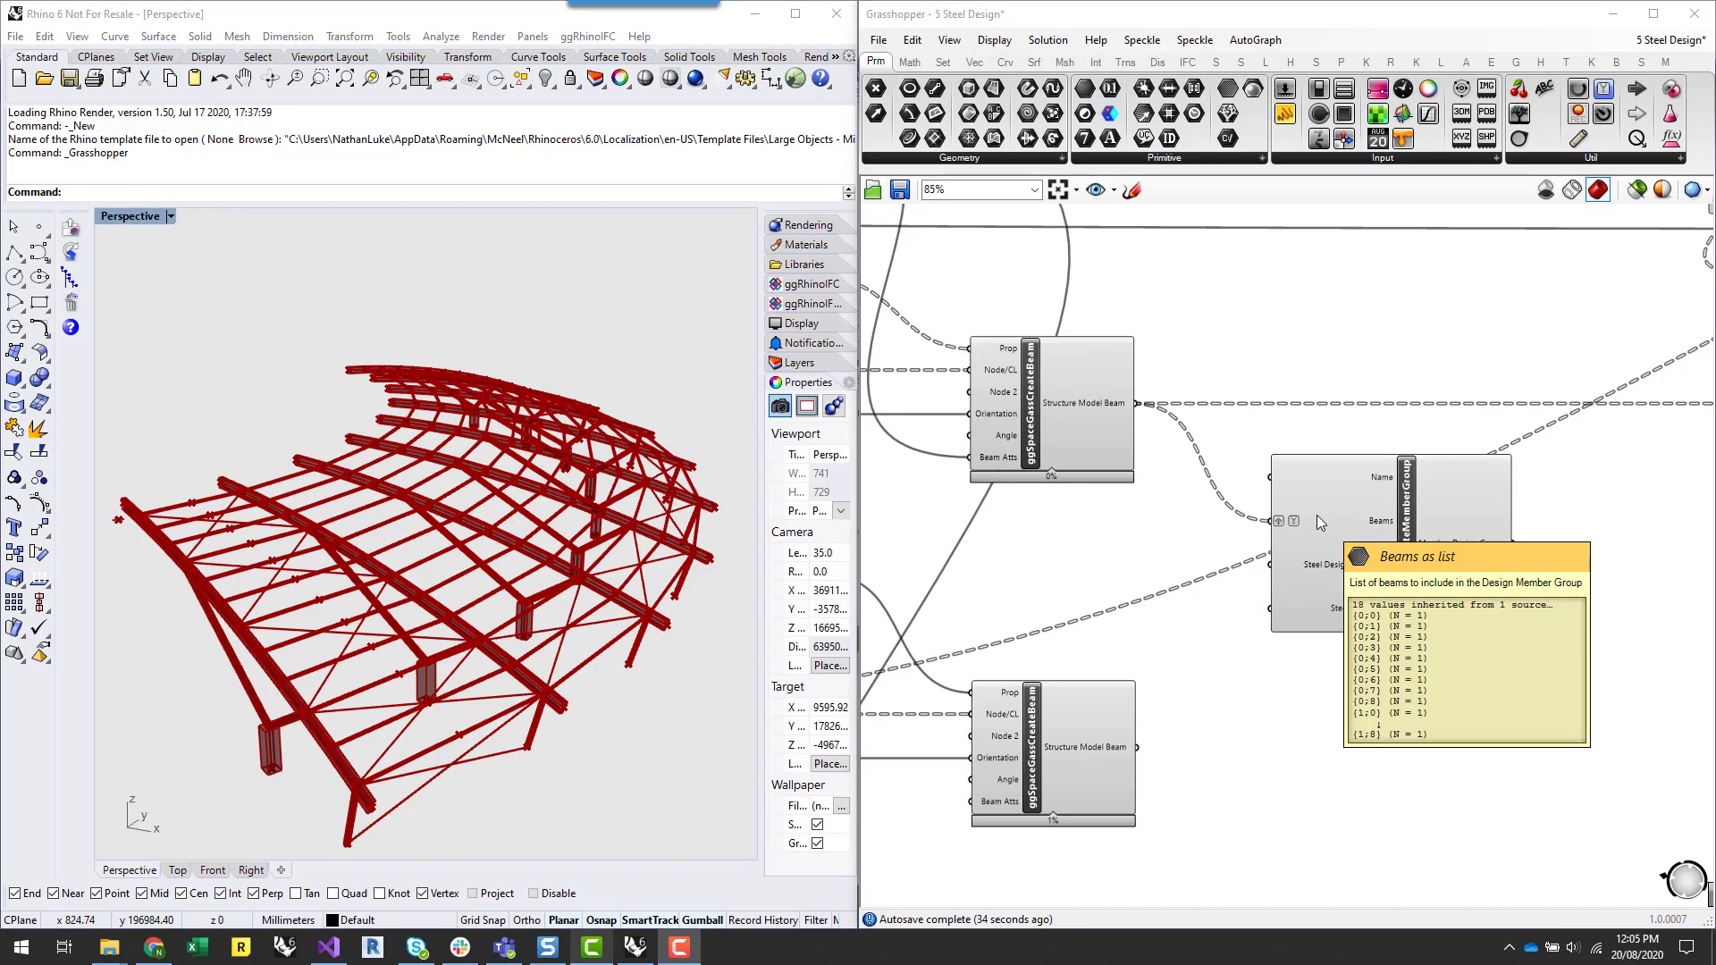
# - Flatten the Member Design Group output of the ggSpaceGassCreateMemberGroup component and review the design groups it contains
pyautogui.moveTo(1485, 547)
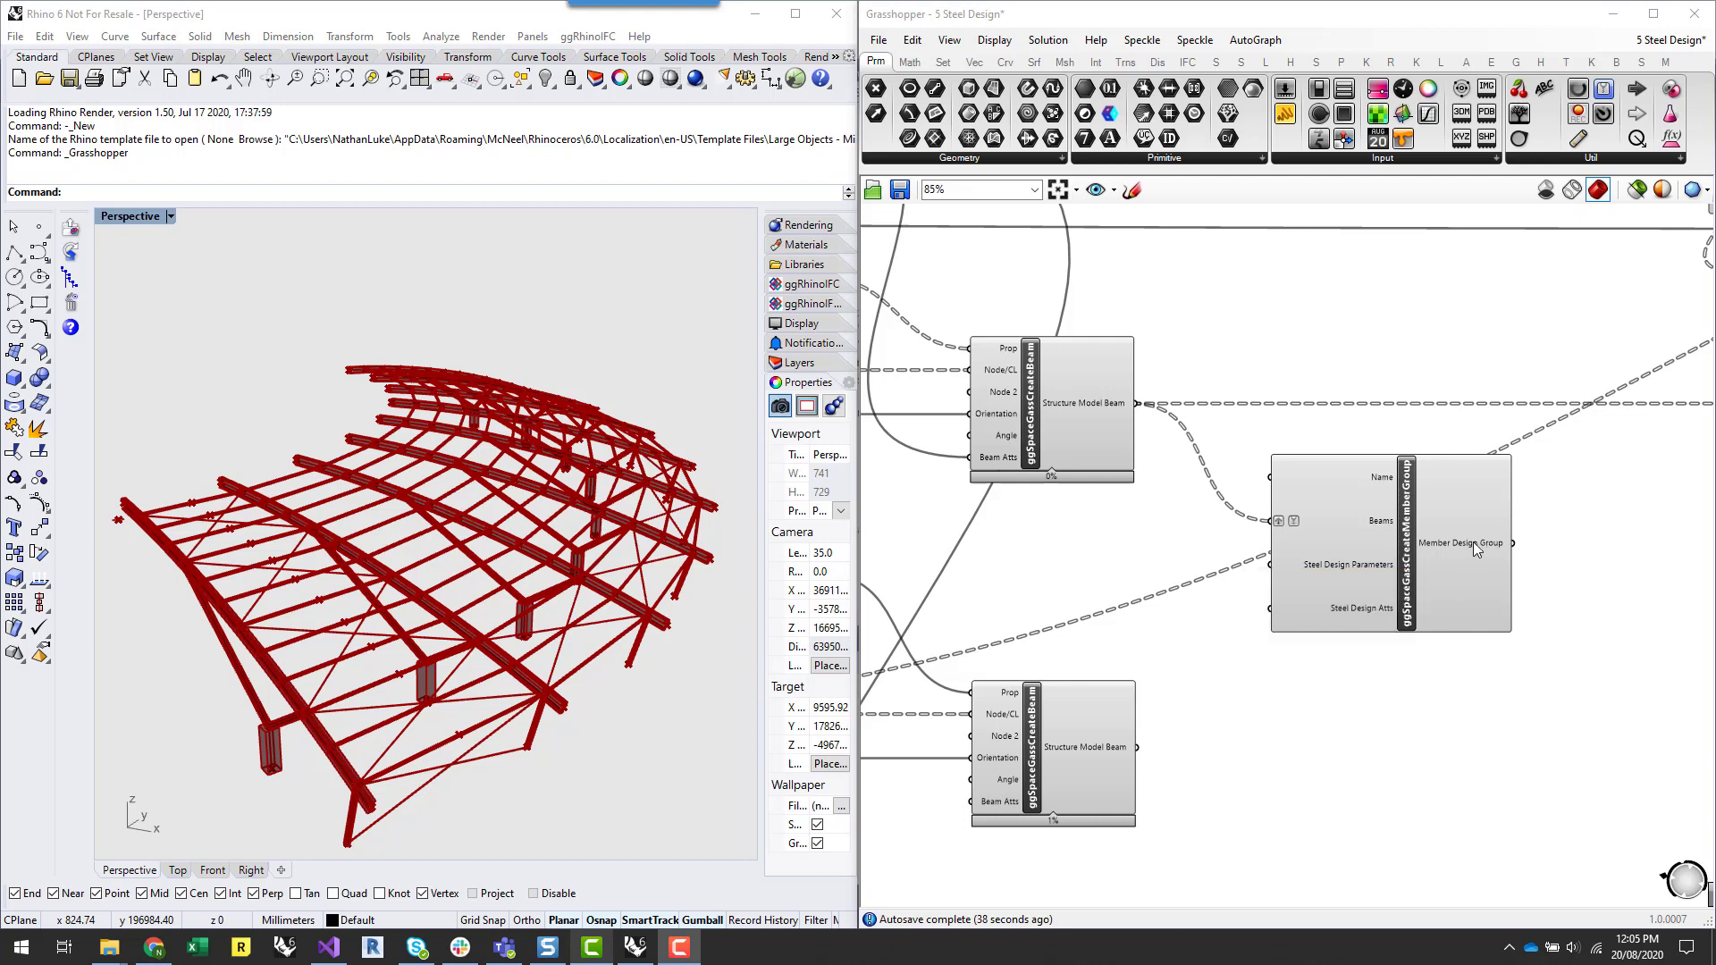
pyautogui.click(1482, 547)
pyautogui.rightClick(1480, 544)
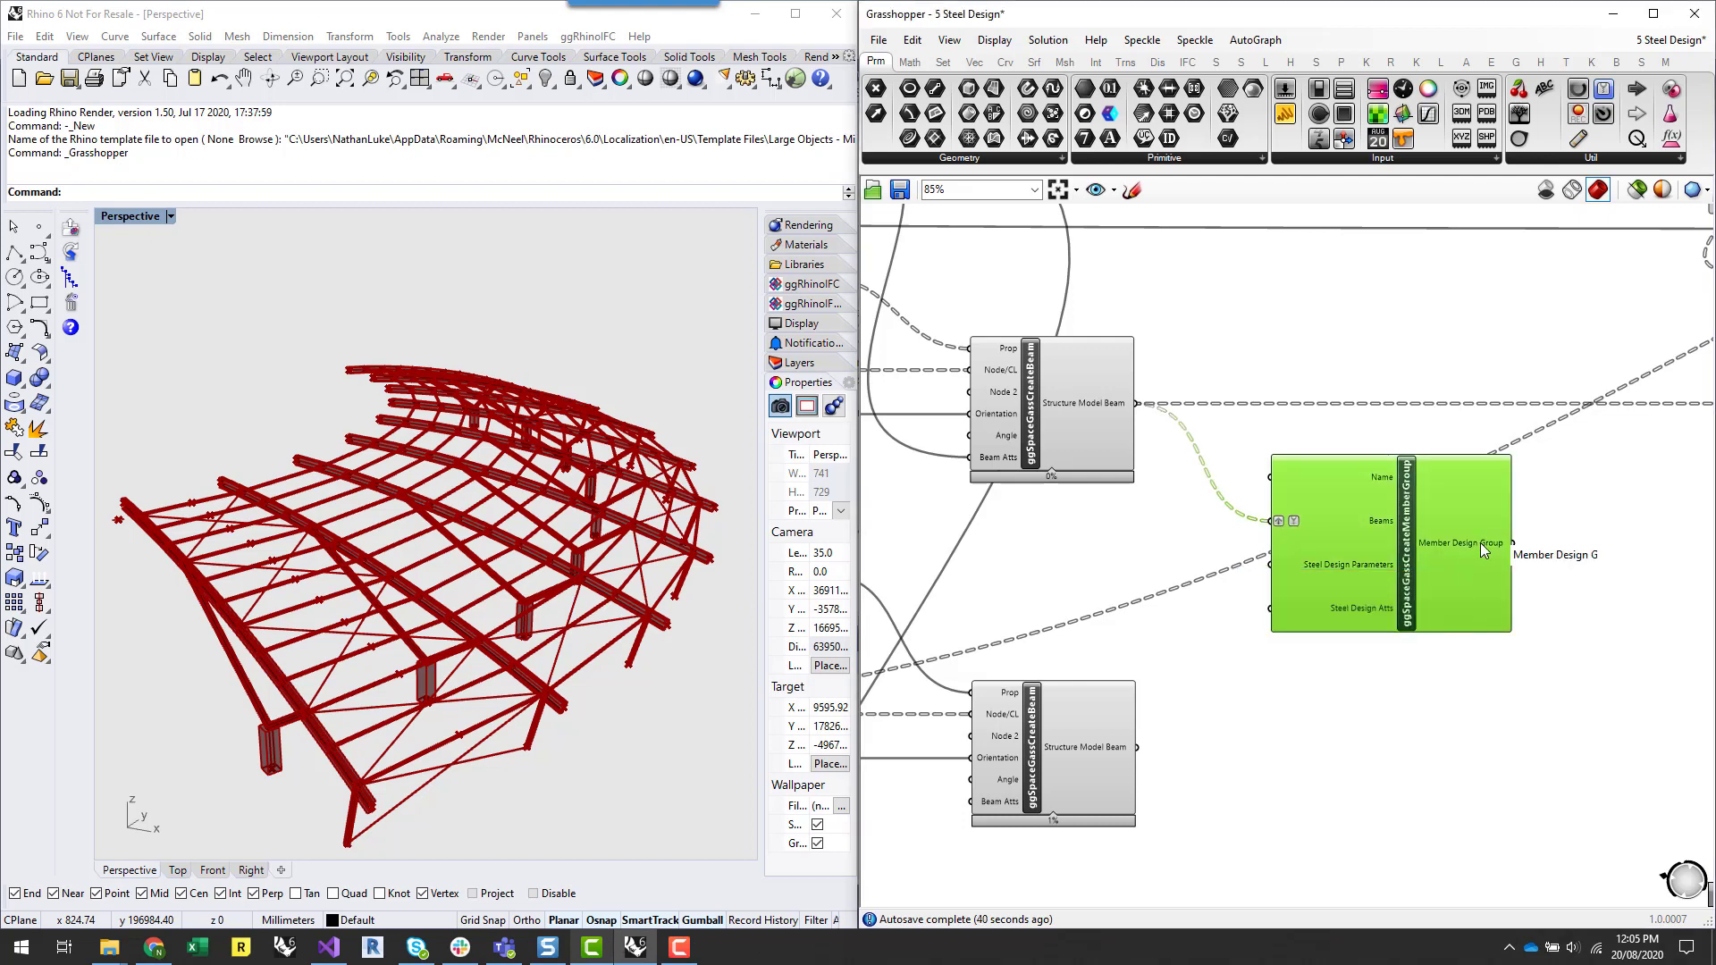
pyautogui.click(1586, 616)
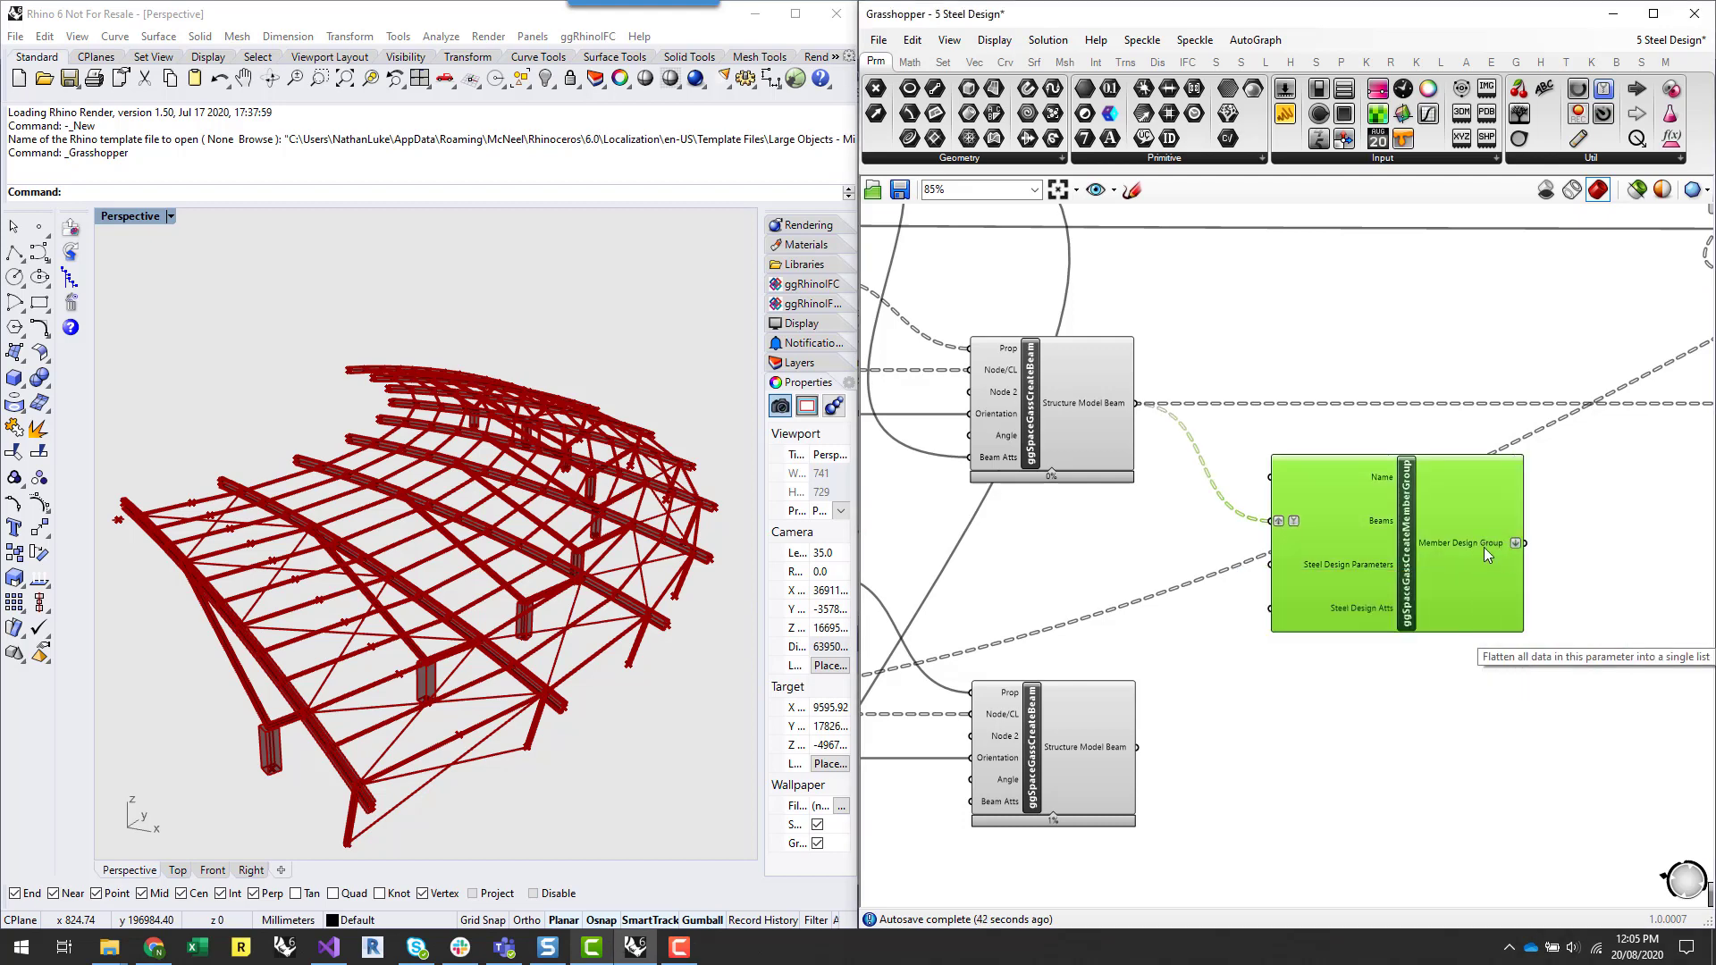
pyautogui.moveTo(1480, 545)
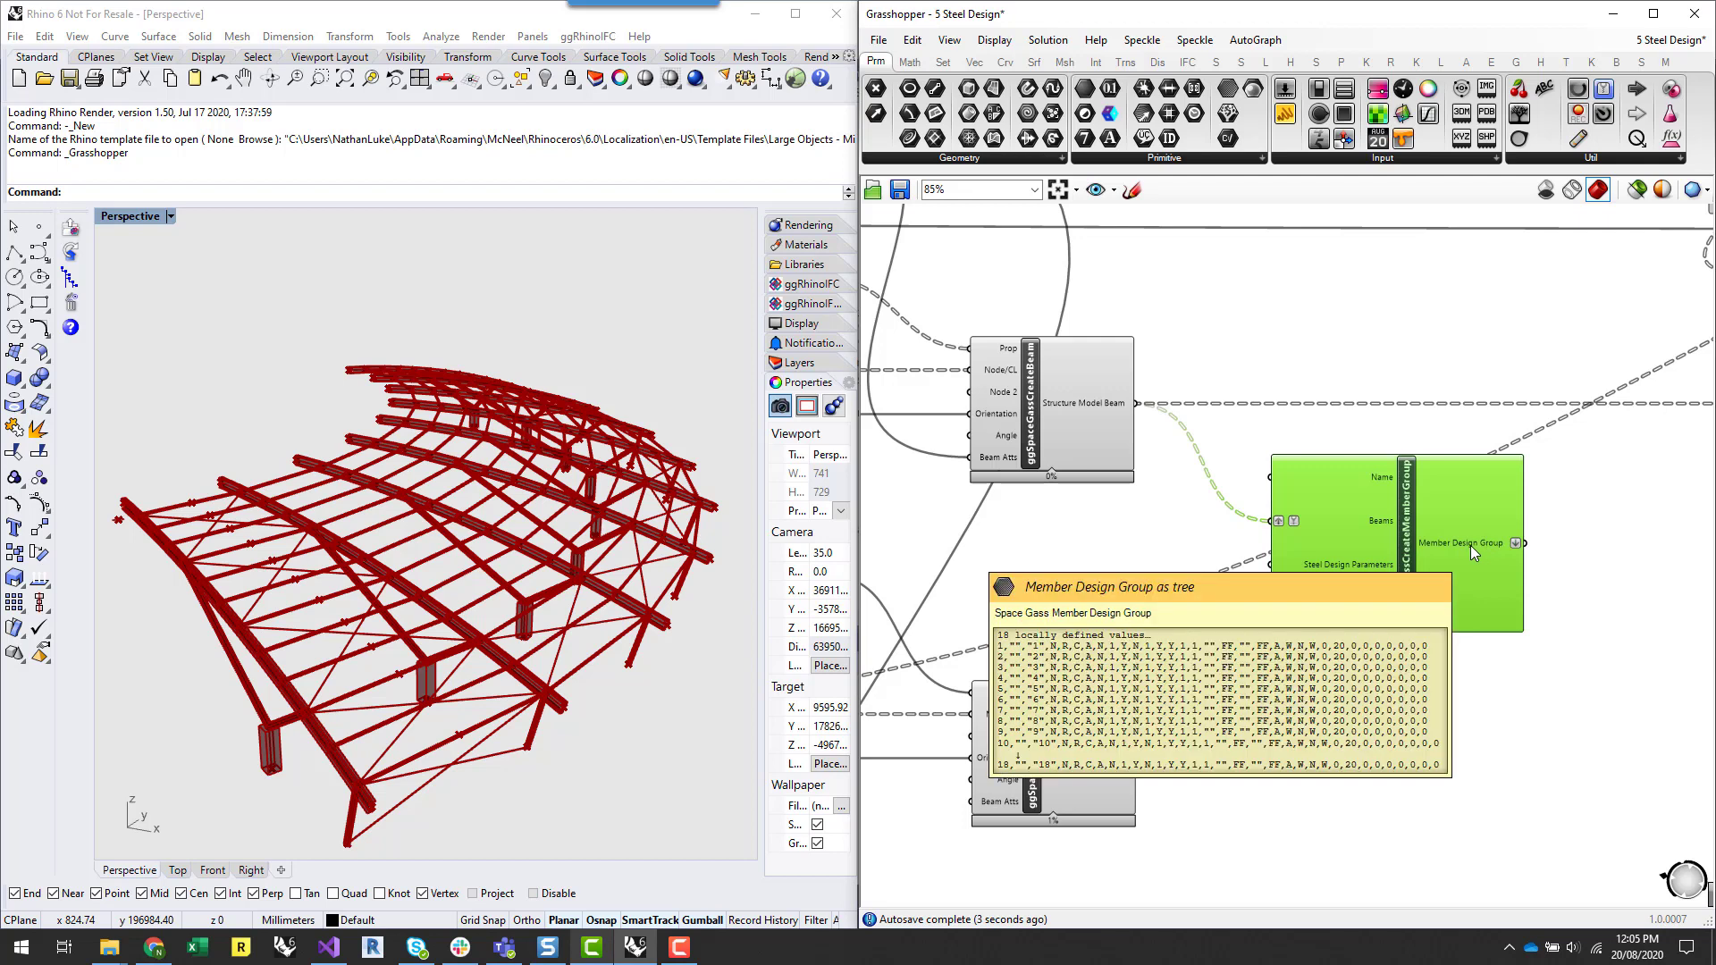
pyautogui.click(1554, 549)
# - Examine the Steel Design Parameters and Steel Design Atts inputs of the member group component and its place in the definition
pyautogui.scroll(-3, 1081, 603)
pyautogui.moveTo(1445, 551); pyautogui.dragTo(1223, 659, button='right')
pyautogui.scroll(2, 1180, 693)
pyautogui.moveTo(1423, 672); pyautogui.dragTo(1711, 633, button='right')
pyautogui.scroll(2, 1164, 643)
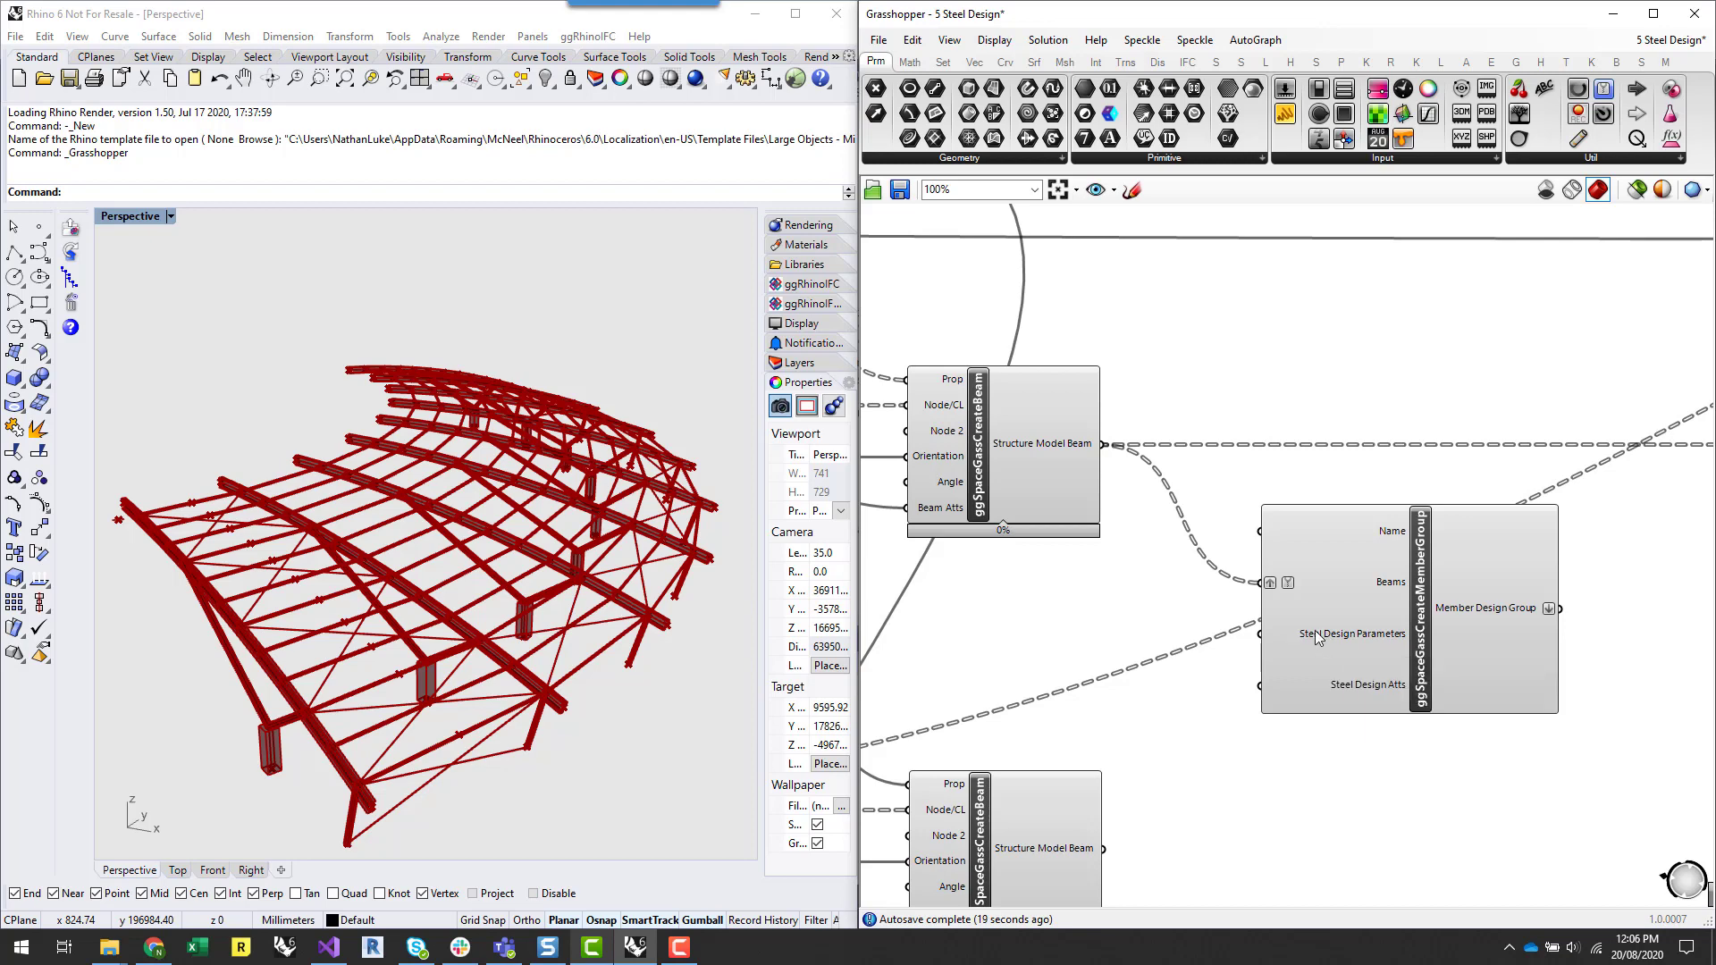
pyautogui.scroll(-2, 1144, 670)
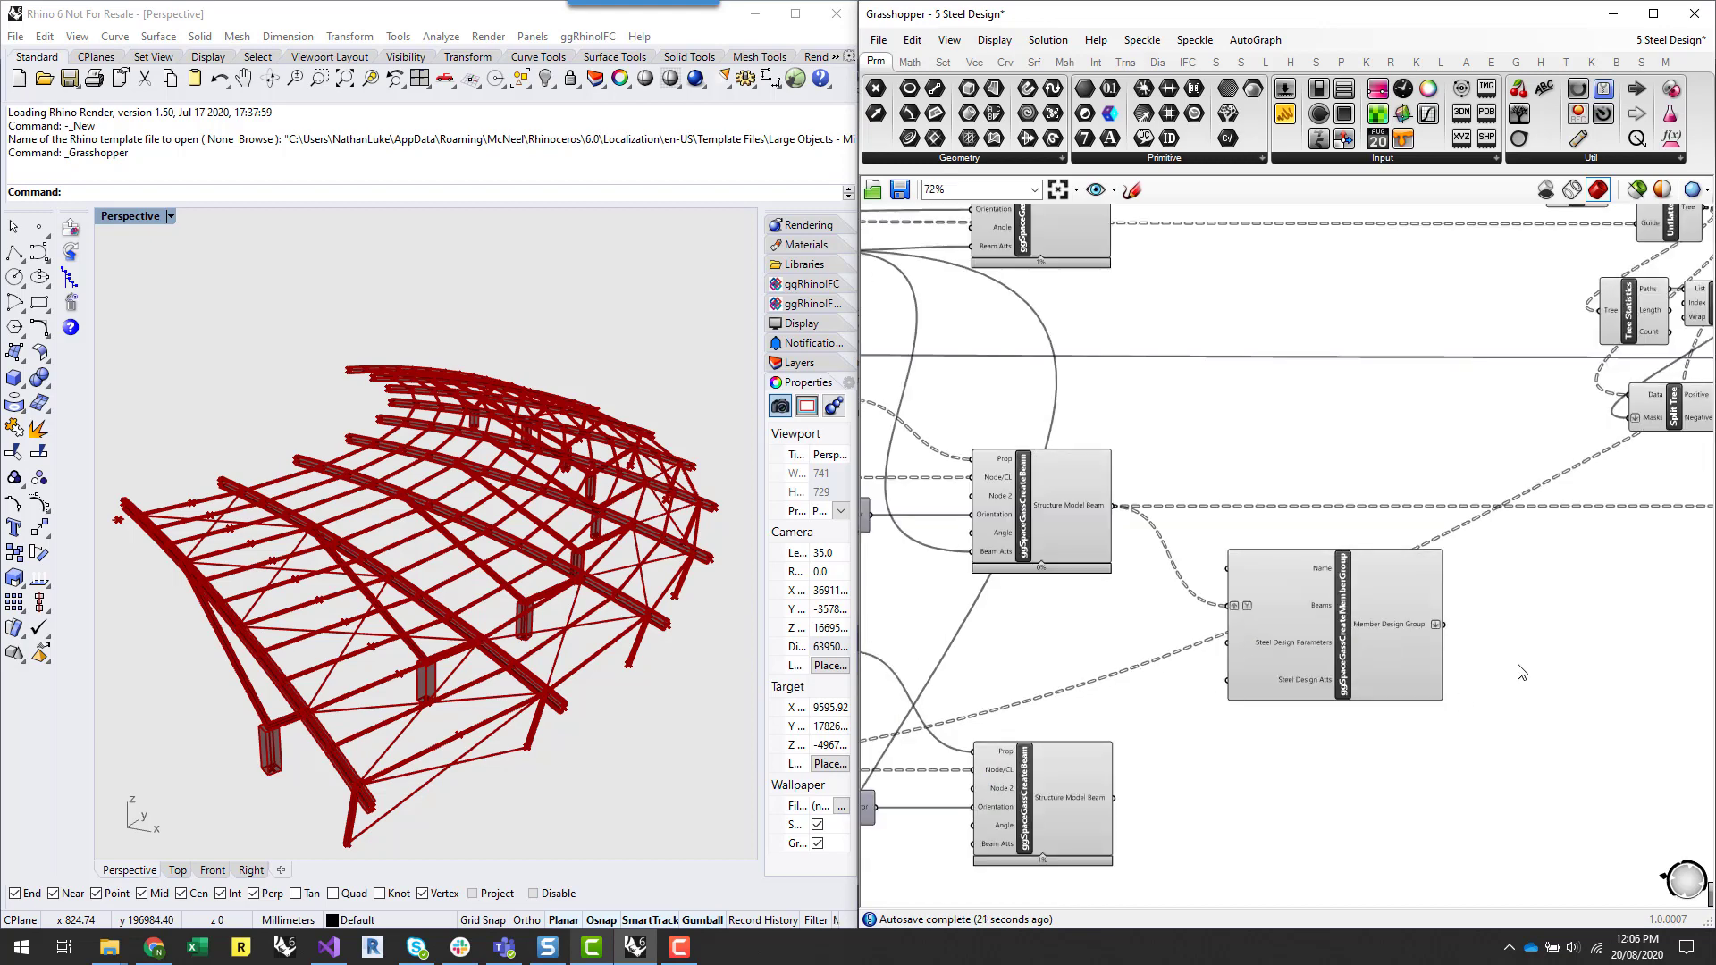
pyautogui.scroll(2, 1519, 663)
pyautogui.moveTo(1512, 615); pyautogui.dragTo(1423, 661, button='right')
pyautogui.scroll(-6, 1384, 671)
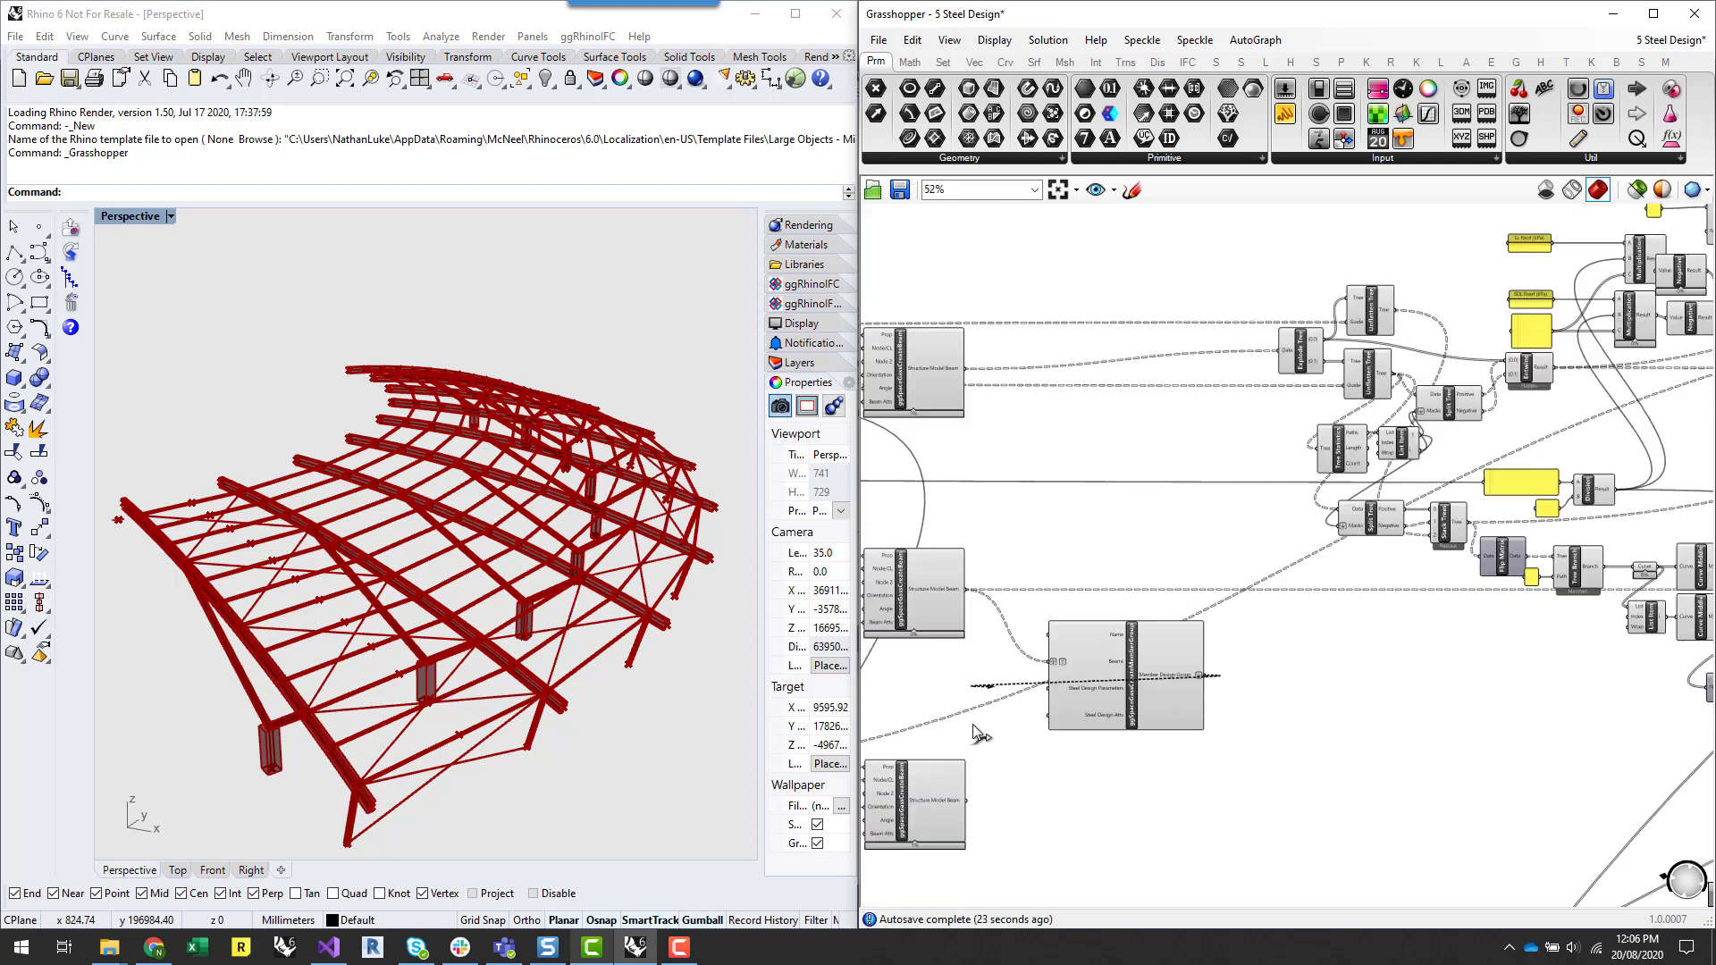
# - Bake the structure with ggSpaceGassBakeModel to Test1.txt in the SPACEGASS EXAMPLE folder, replacing the existing file
pyautogui.moveTo(1436, 755); pyautogui.dragTo(1347, 807)
pyautogui.scroll(6, 954, 743)
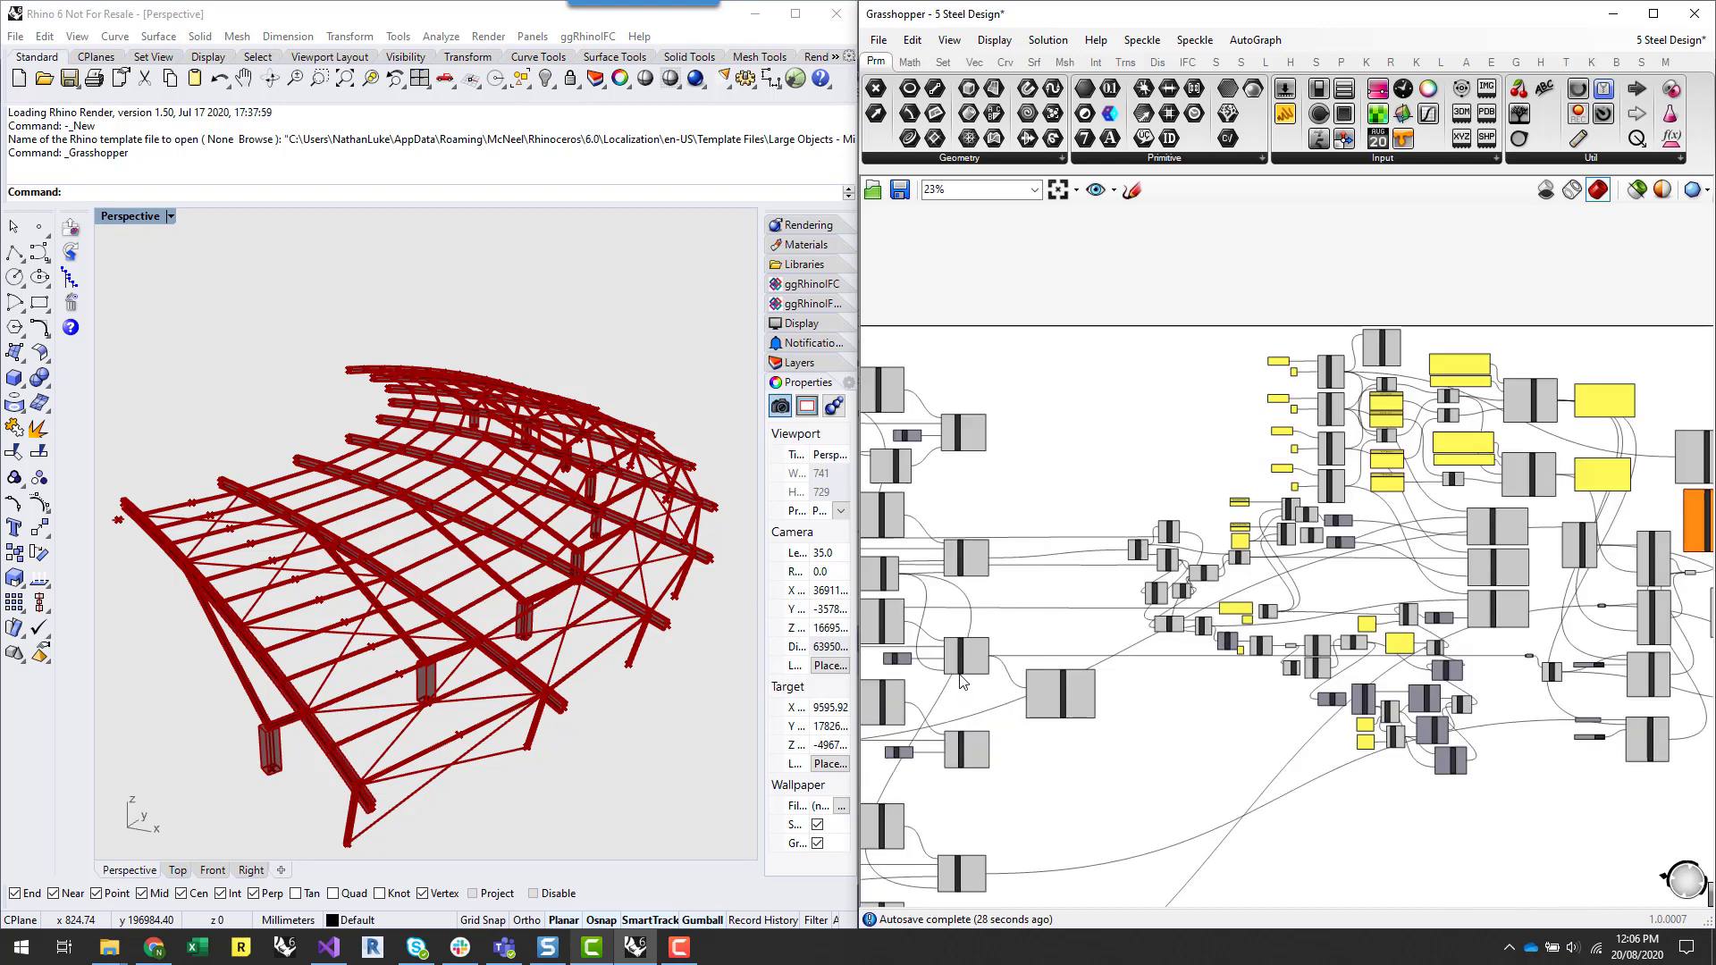
pyautogui.scroll(-3, 1290, 749)
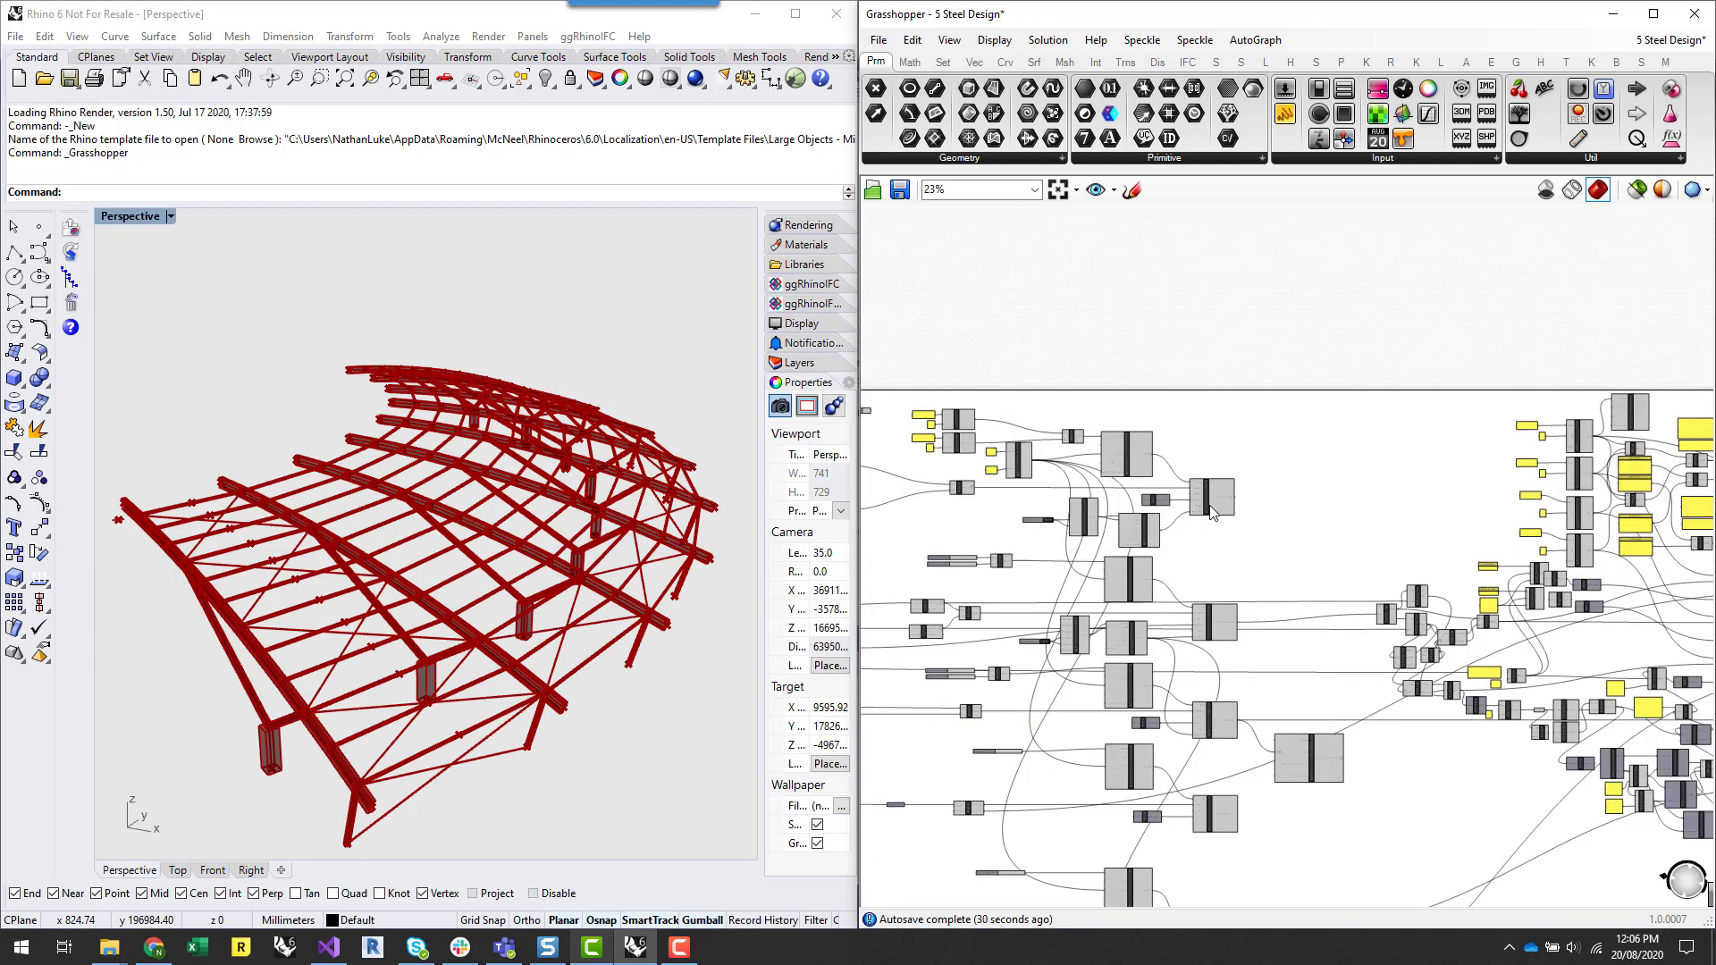
pyautogui.scroll(5, 1034, 601)
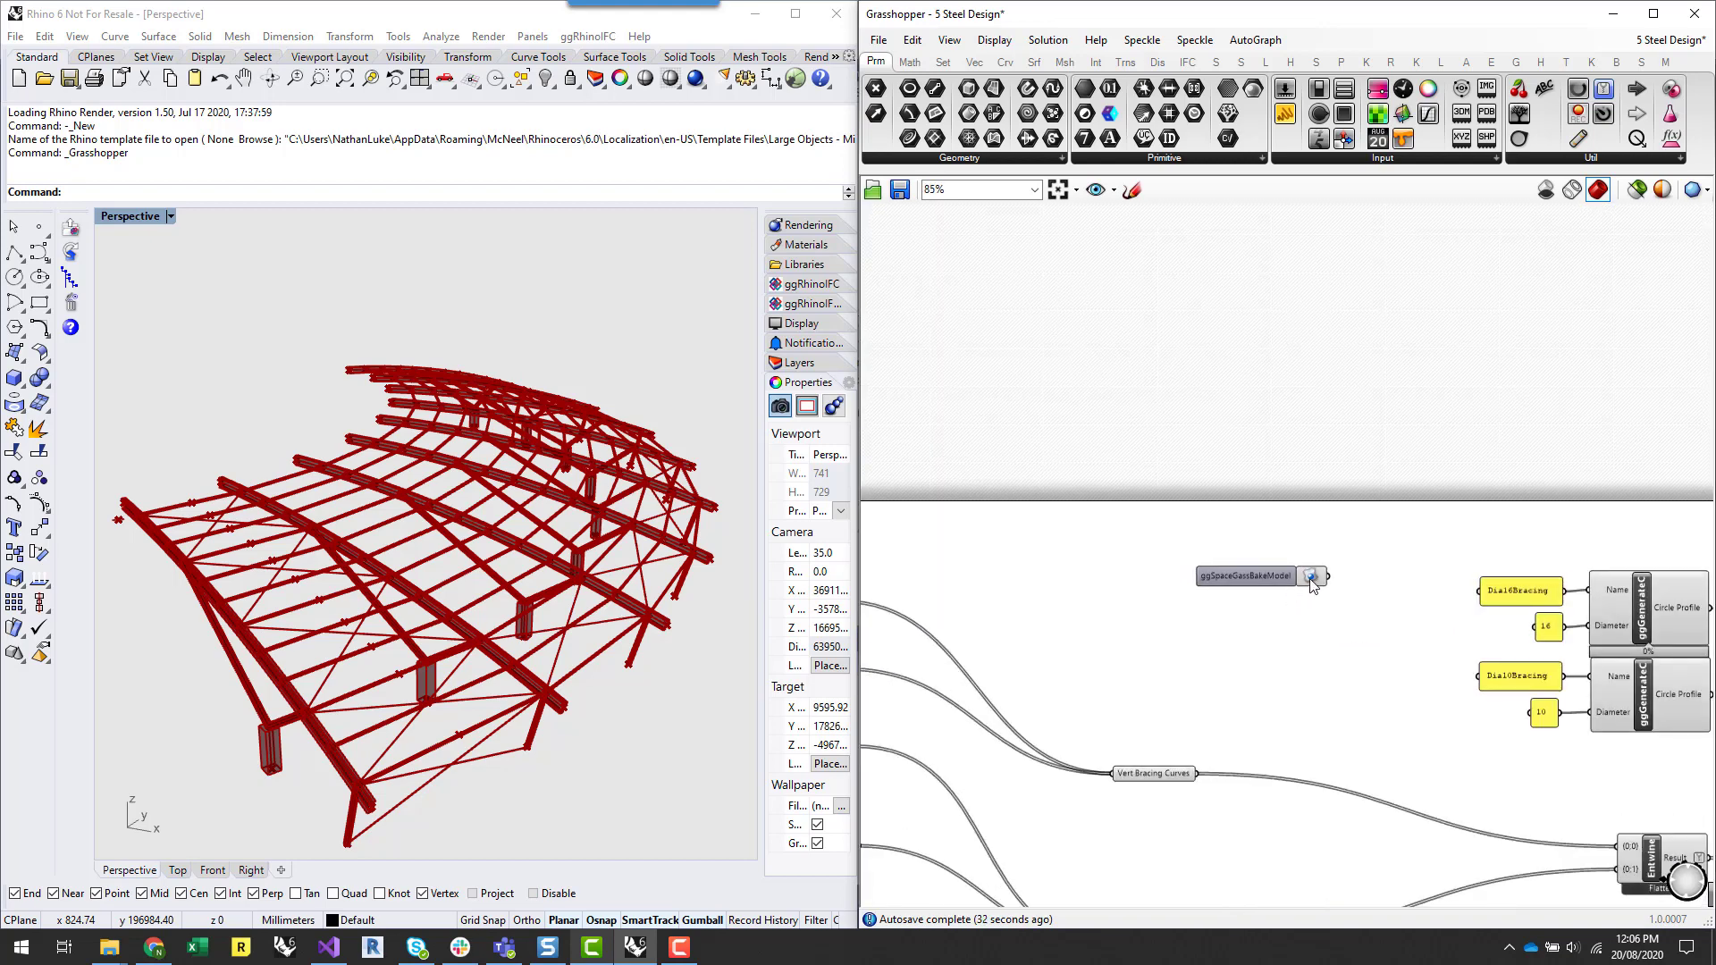
pyautogui.click(1309, 576)
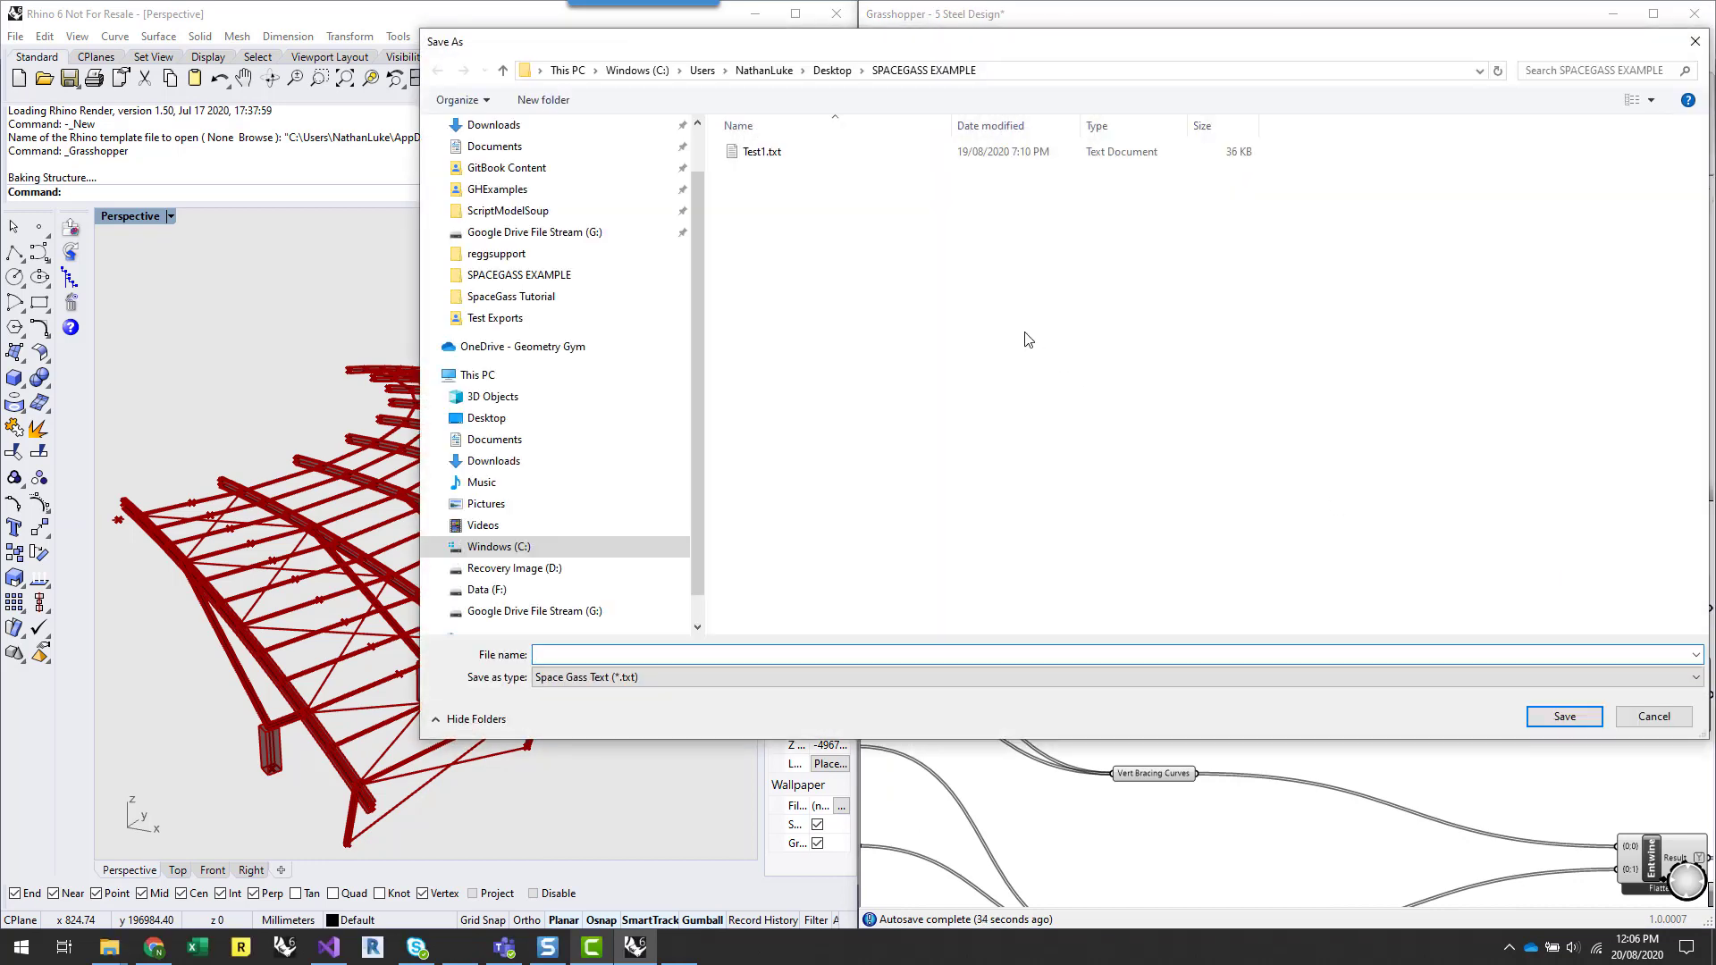
pyautogui.click(770, 152)
pyautogui.click(1346, 653)
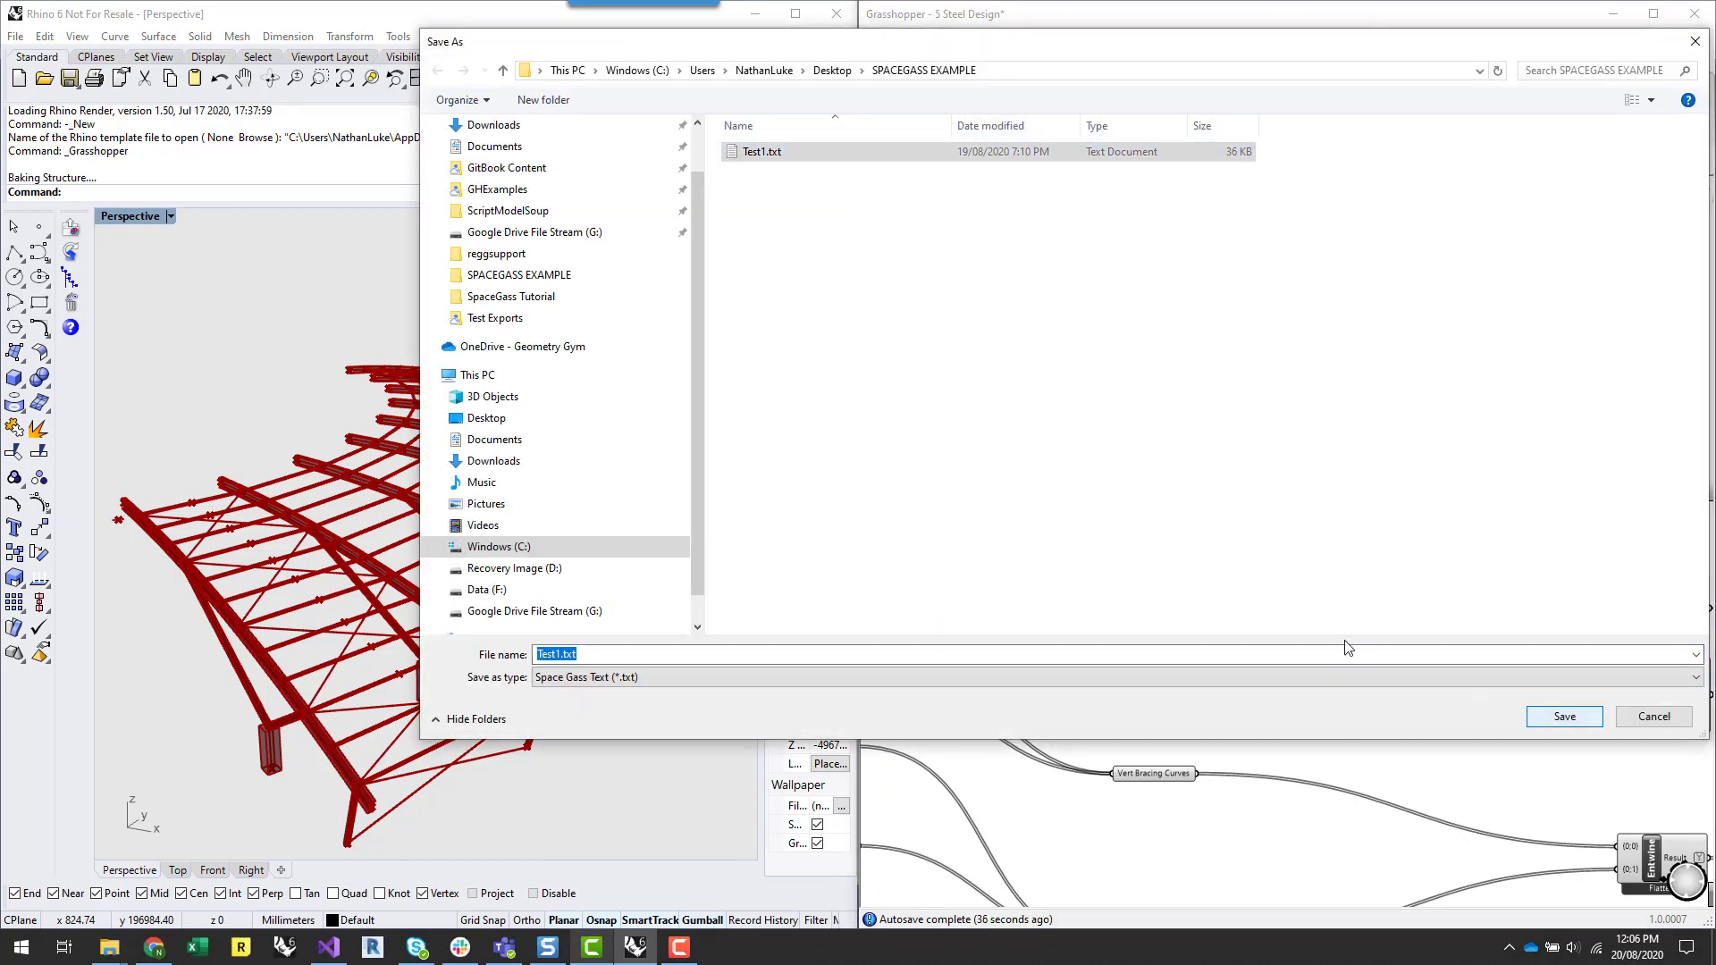
pyautogui.press('Return')
pyautogui.click(899, 474)
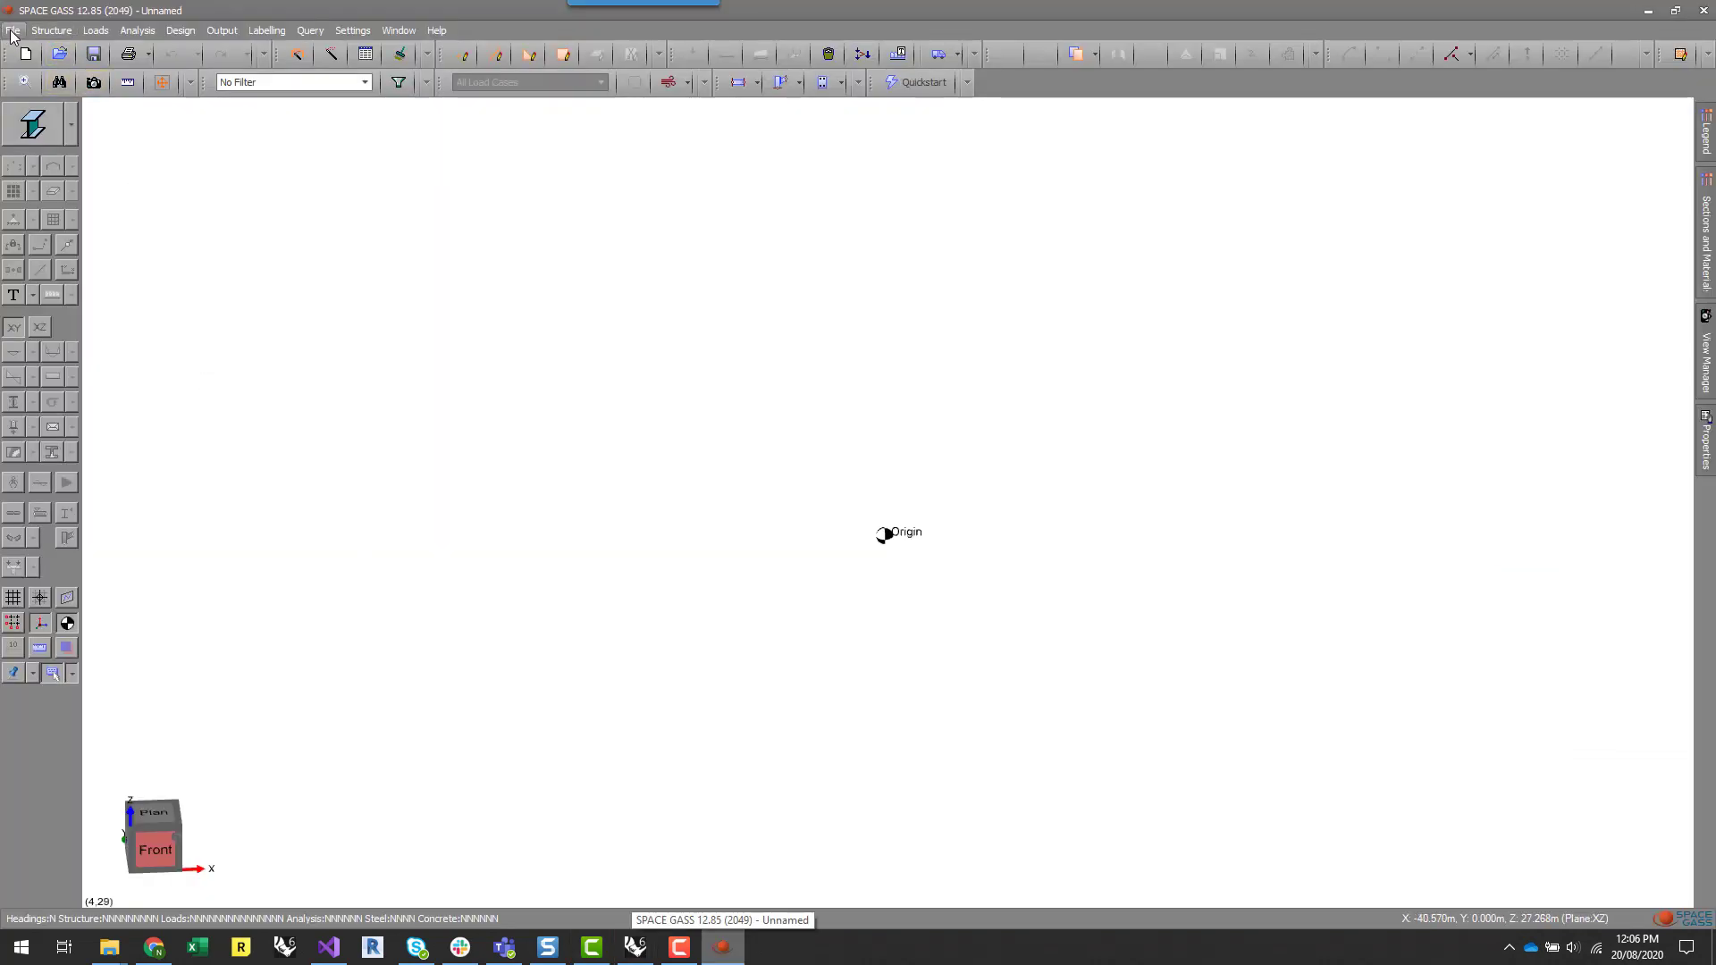
# - In SPACE GASS, import the text file Test1.txt from the SPACEGASS EXAMPLE folder on the Desktop
pyautogui.click(13, 31)
pyautogui.moveTo(84, 366)
pyautogui.click(358, 375)
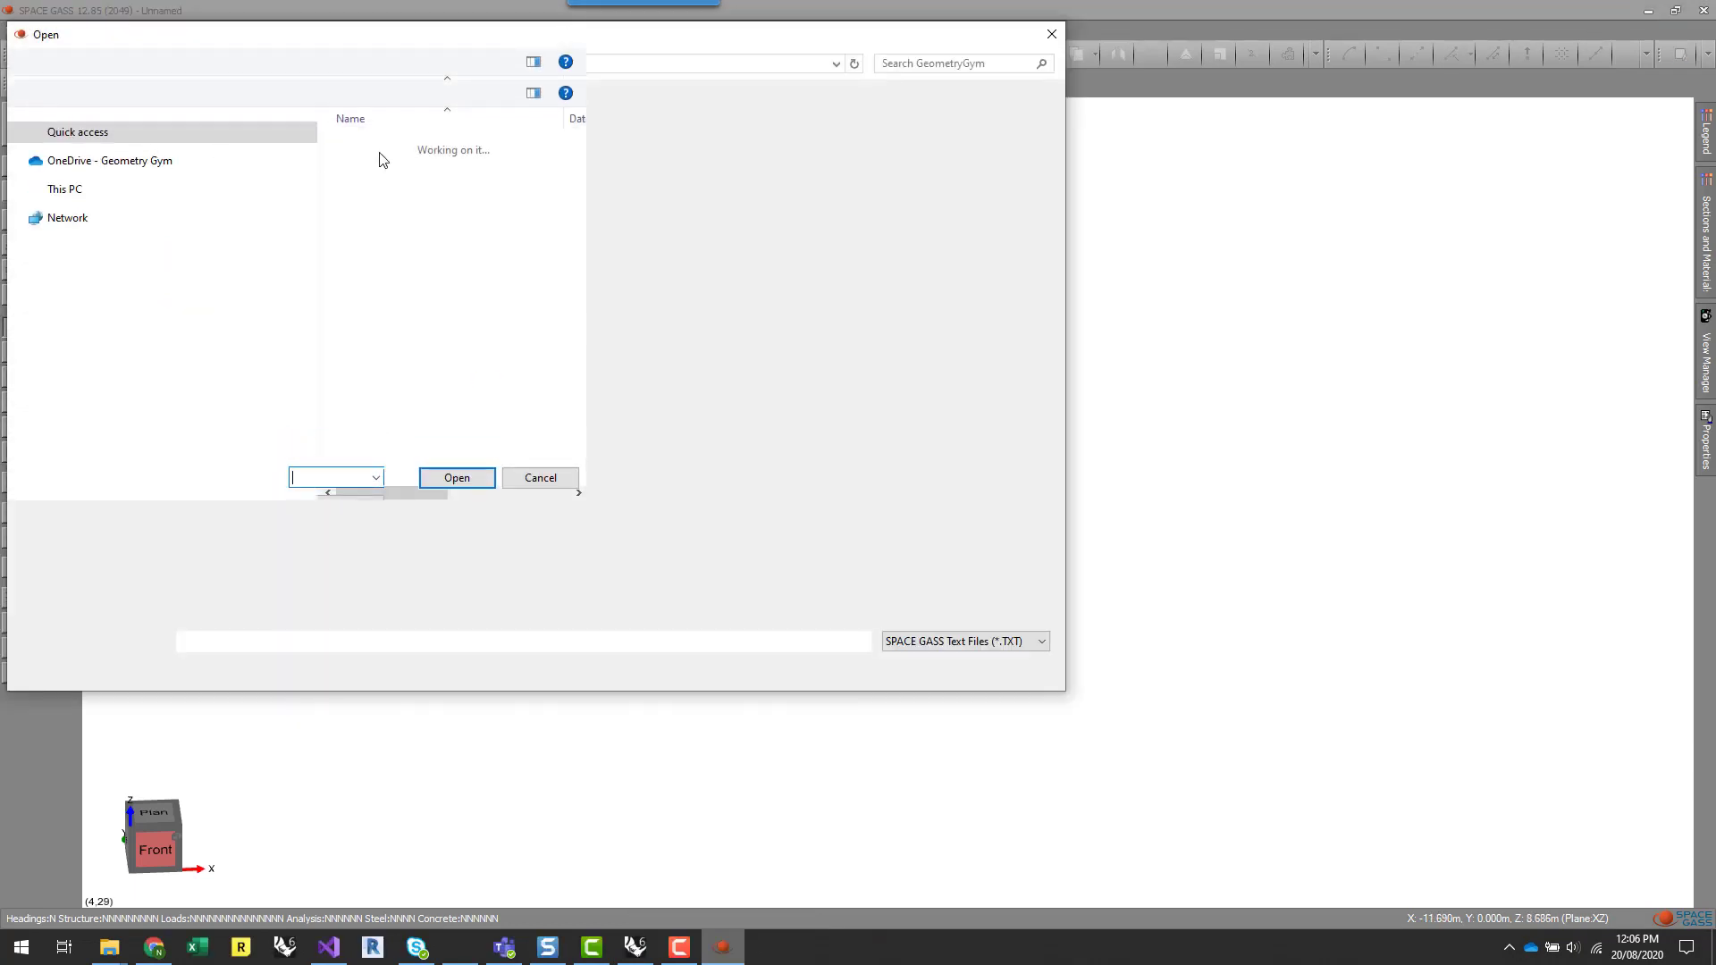
pyautogui.click(73, 153)
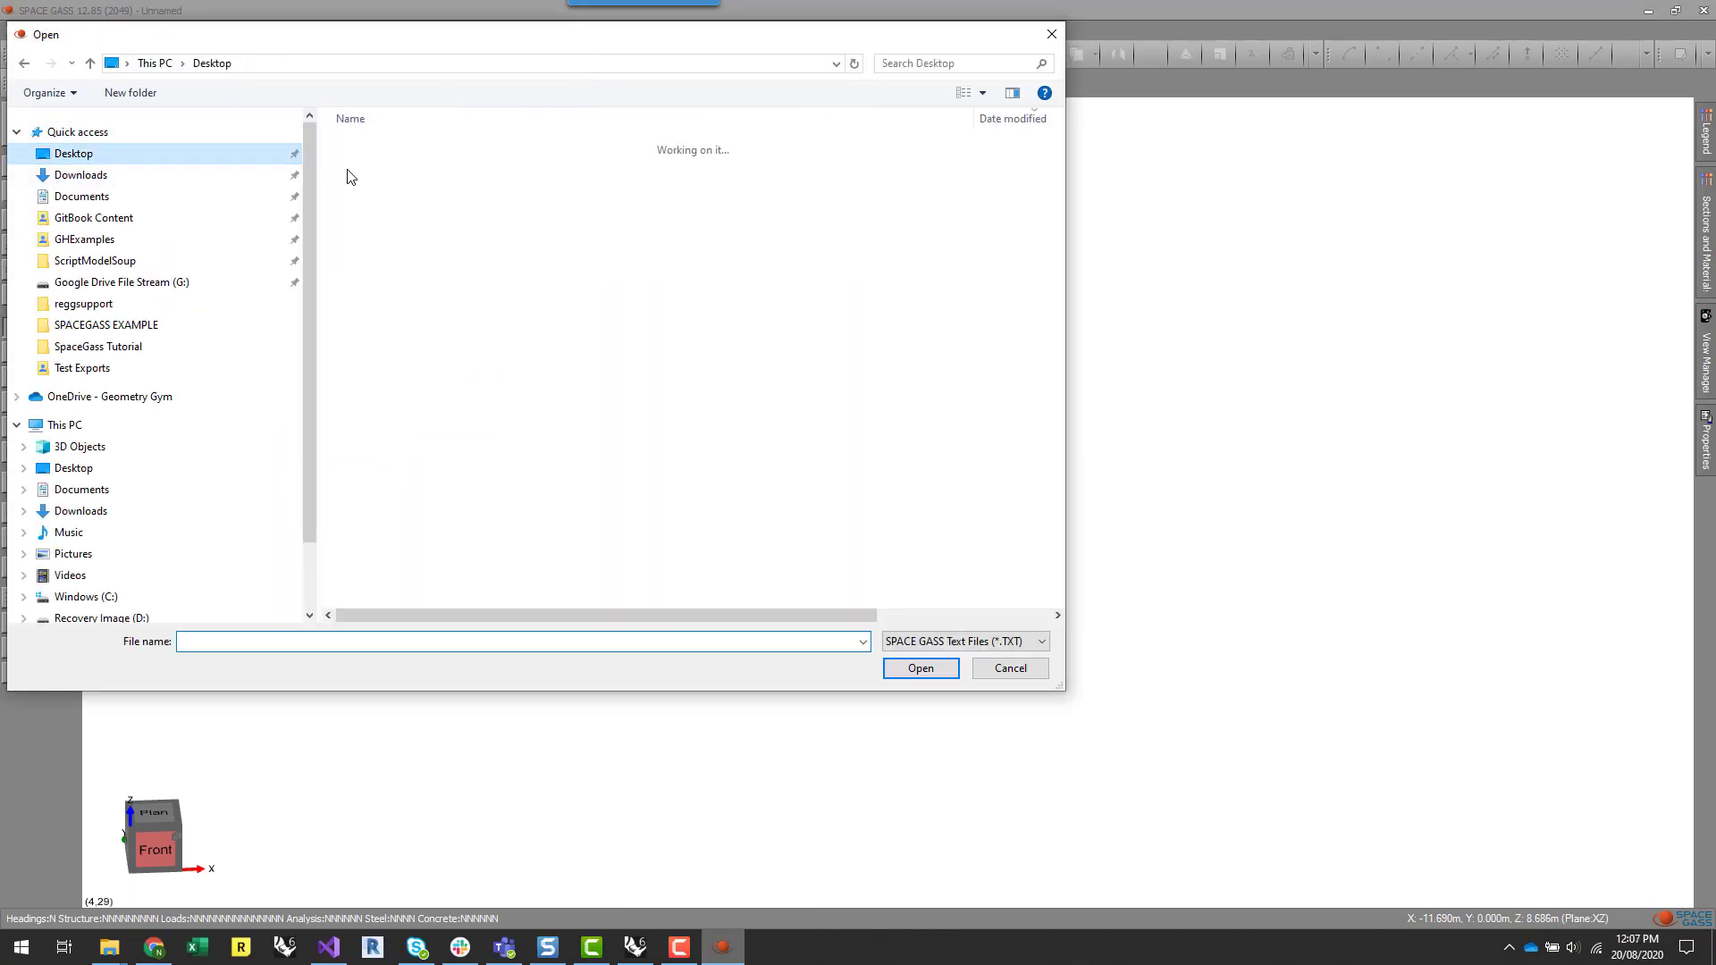
pyautogui.doubleClick(393, 259)
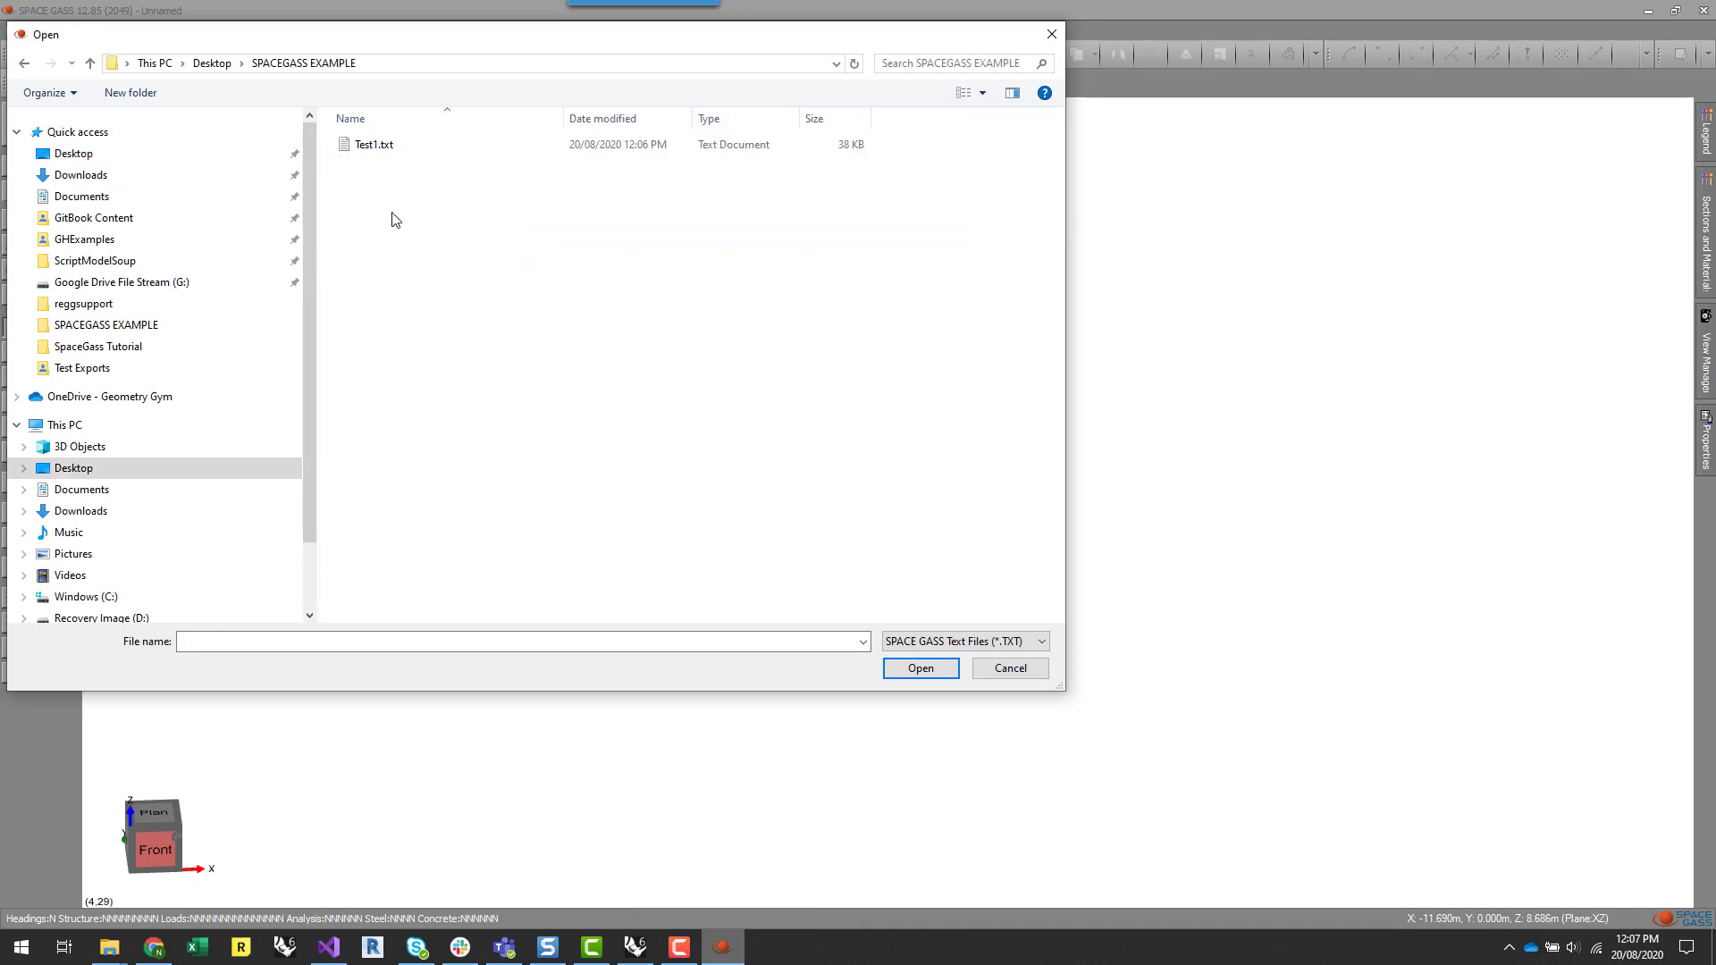
pyautogui.click(391, 145)
pyautogui.click(920, 669)
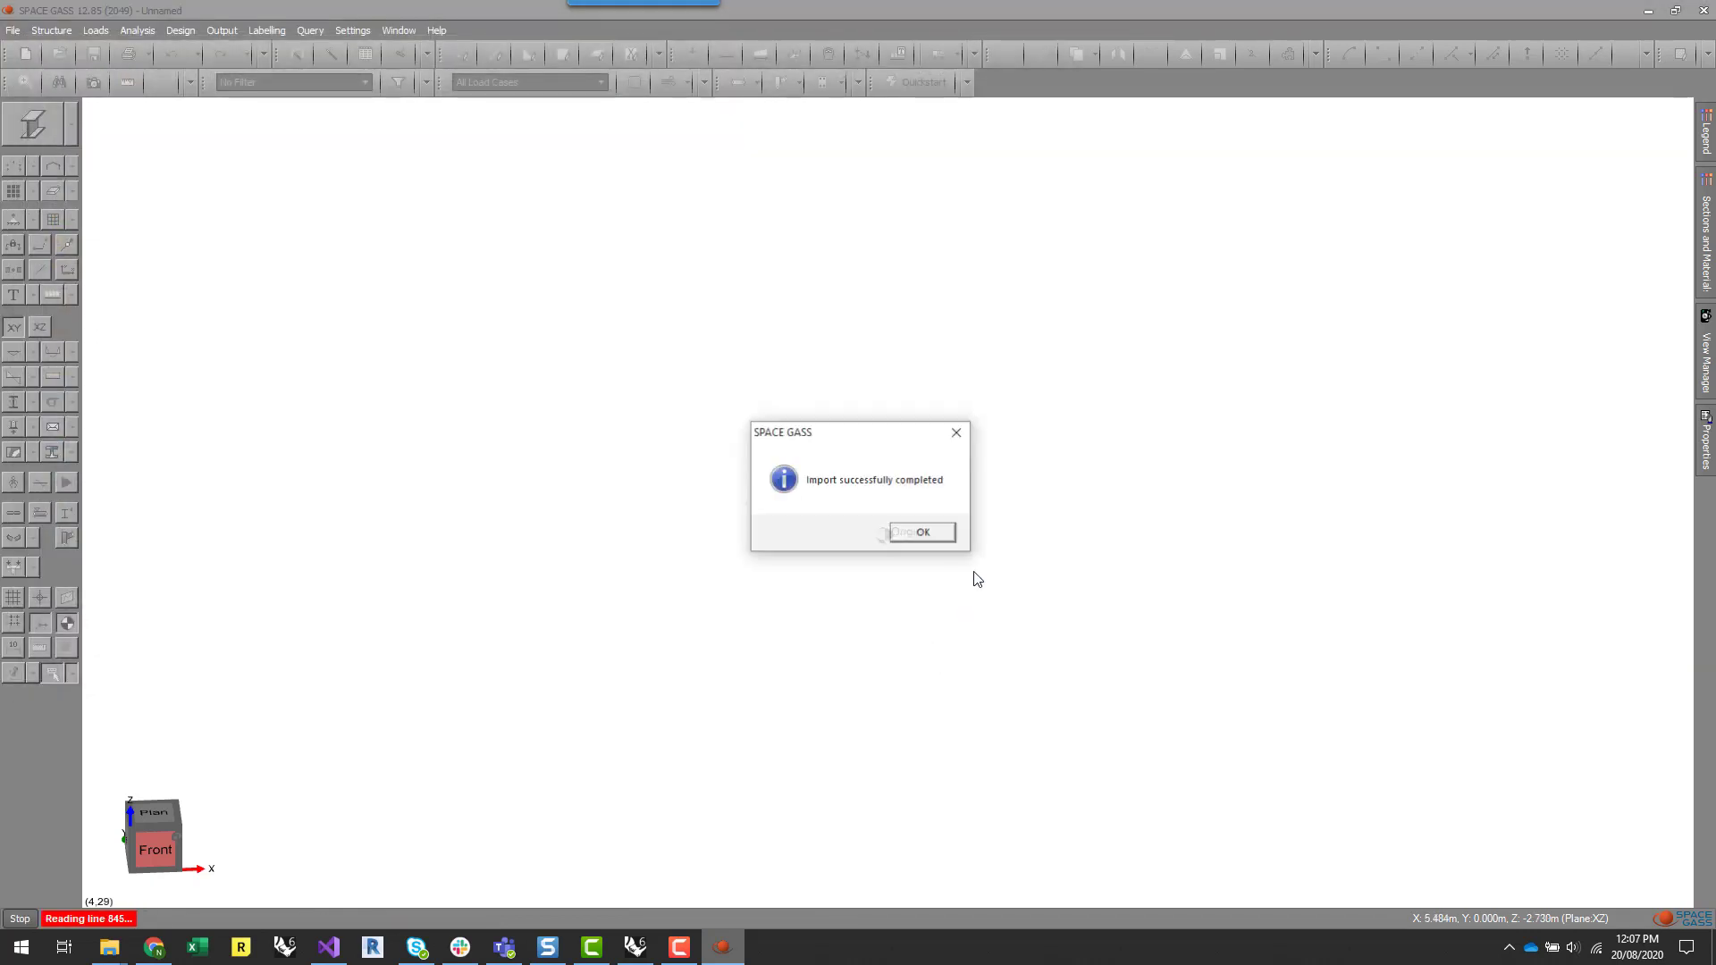
pyautogui.click(929, 535)
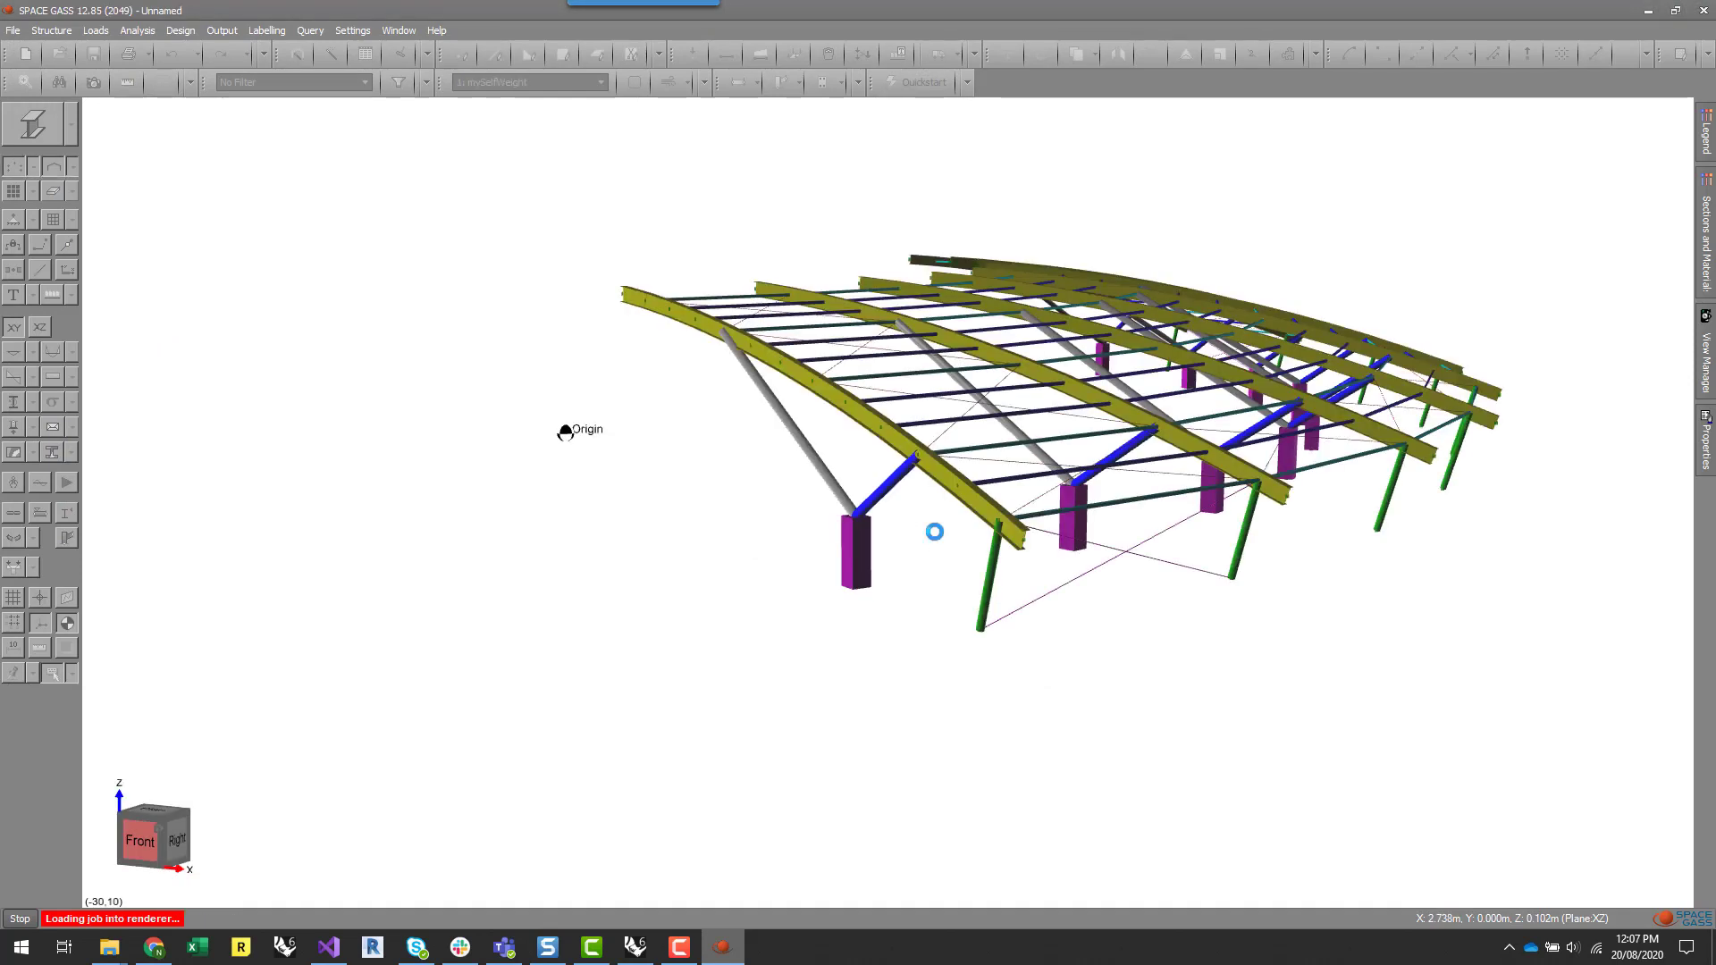
# - Change the imported roof structure from rendered sections to wireframe display and show its steel design members
pyautogui.moveTo(883, 663); pyautogui.dragTo(1077, 672, button='middle')
pyautogui.scroll(2, 1083, 676)
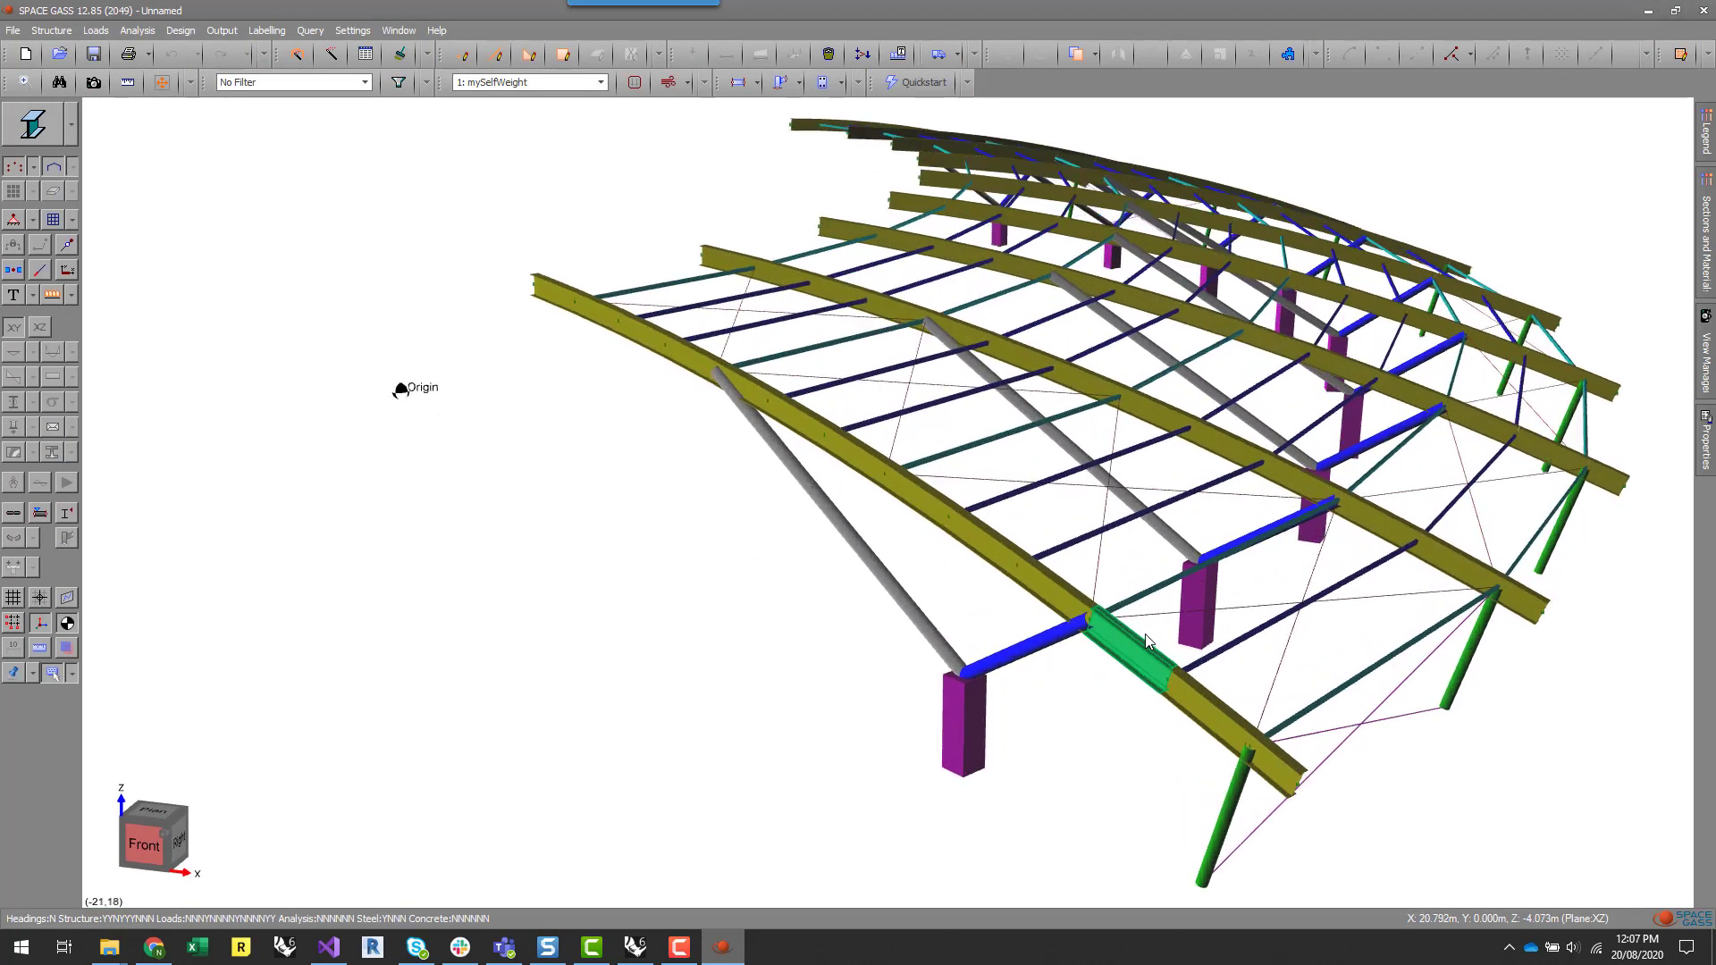
pyautogui.click(72, 125)
pyautogui.click(55, 204)
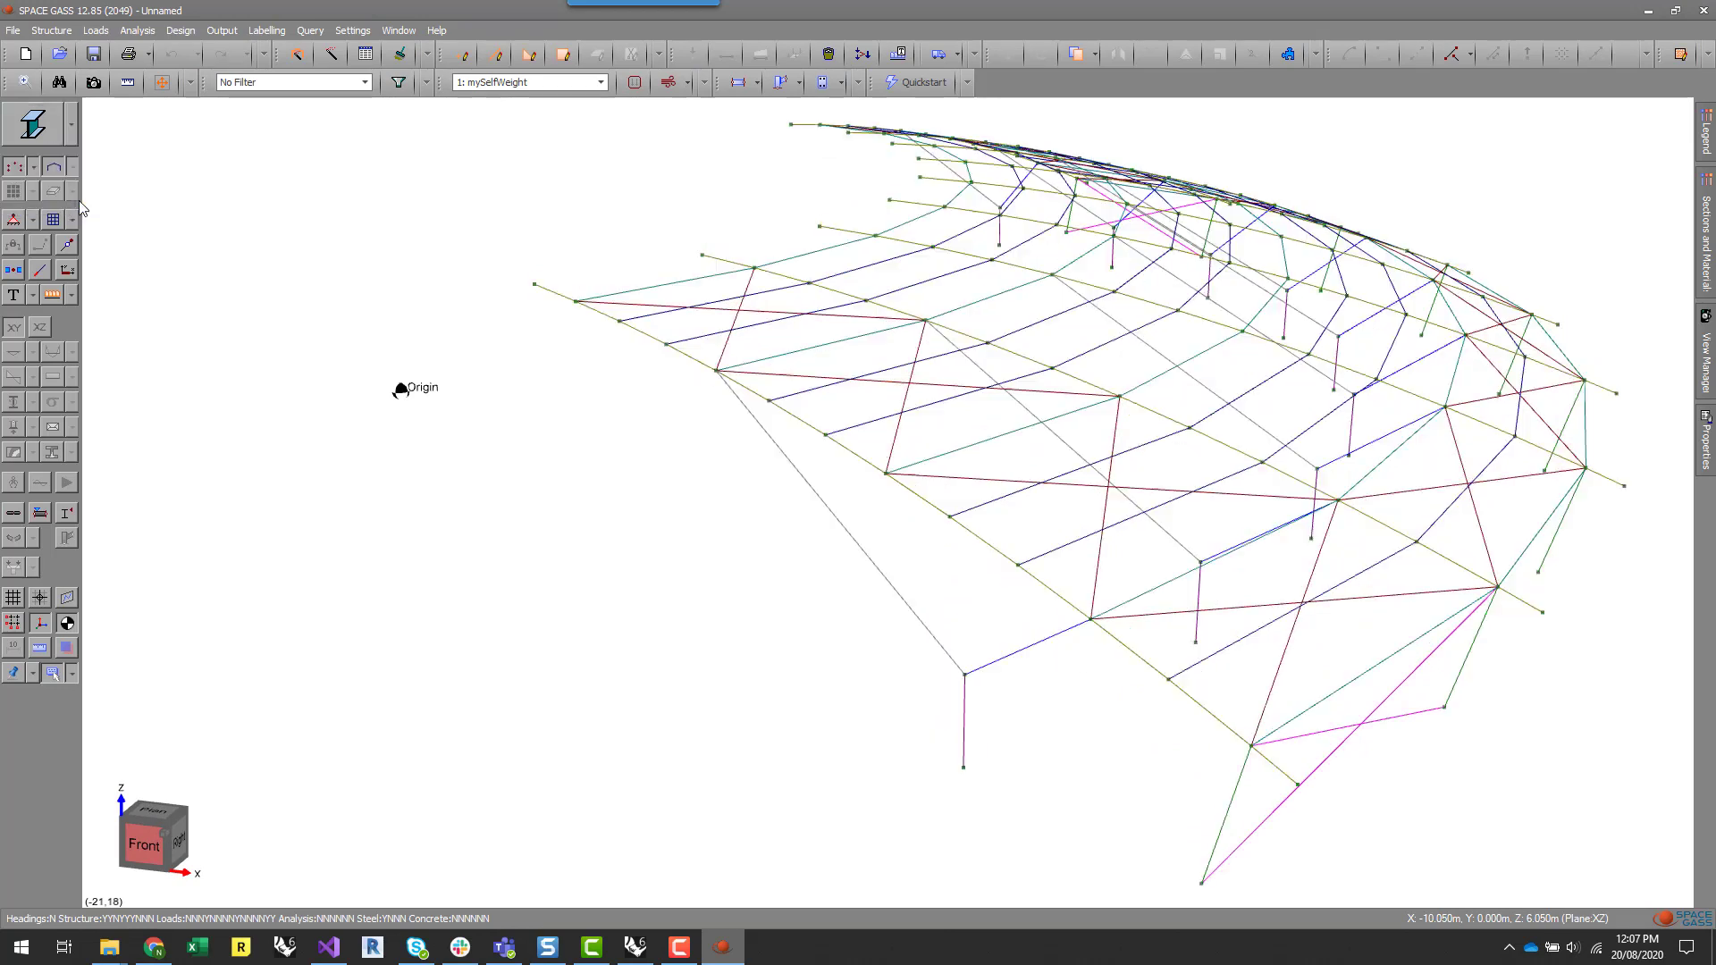
pyautogui.click(13, 514)
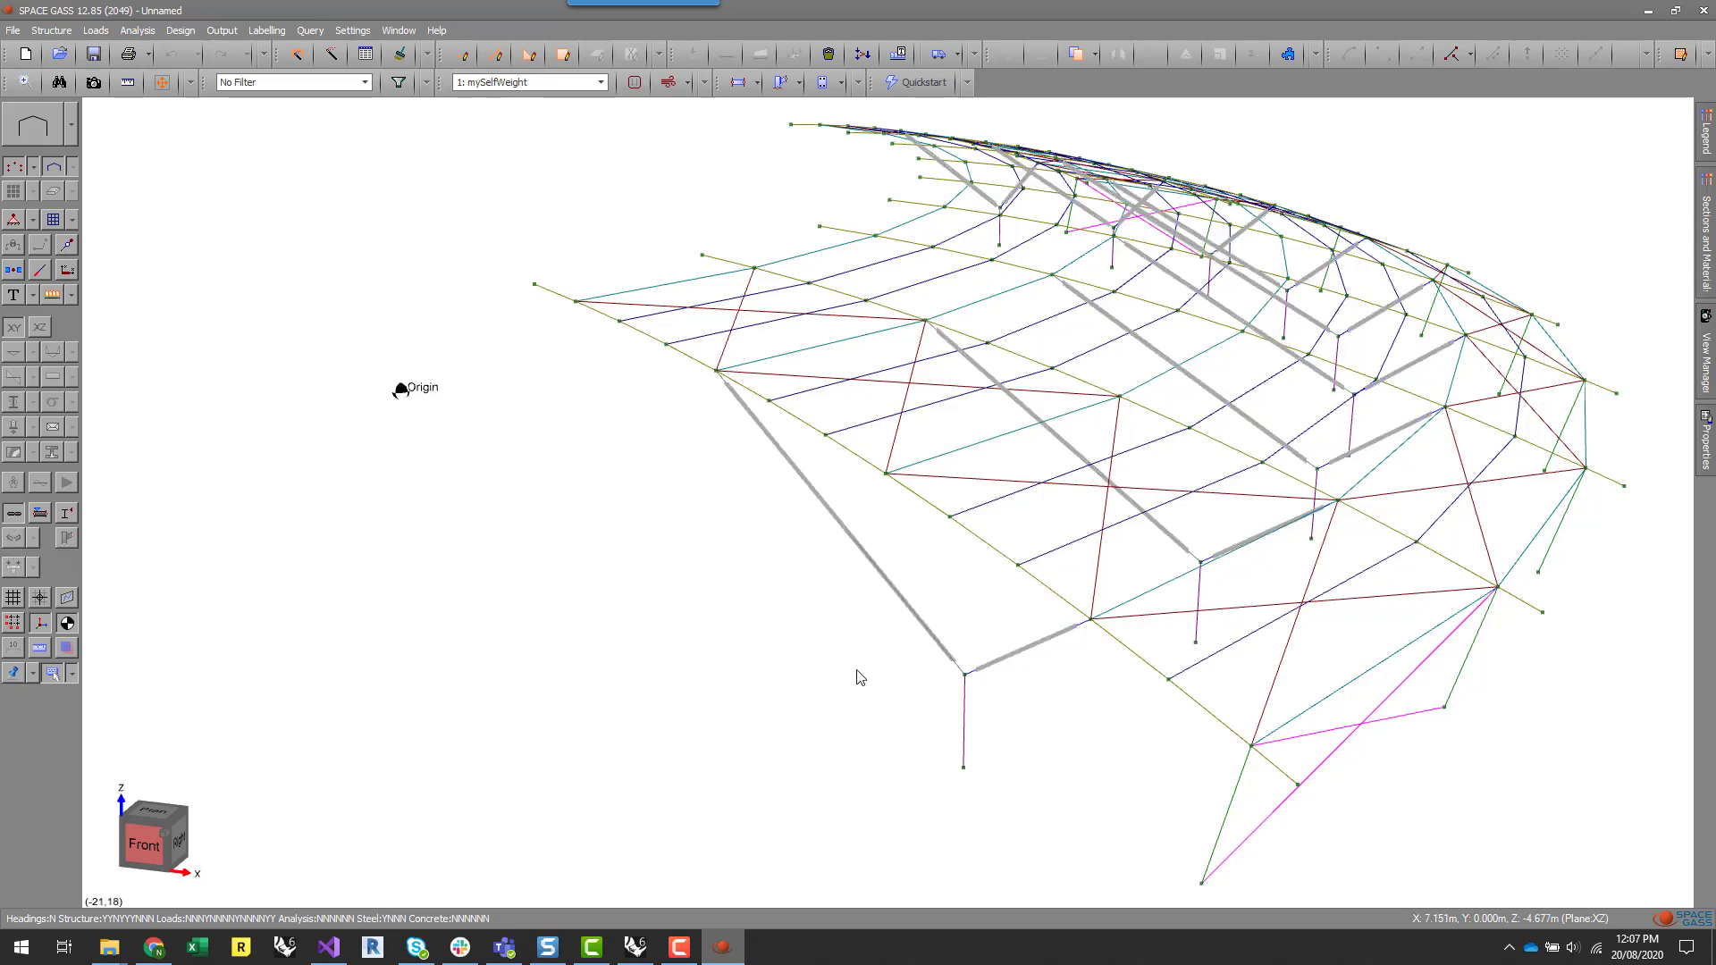
# - Inspect the steel design members along the raking struts and display the flange restraint symbols at their ends
pyautogui.scroll(-2, 775, 647)
pyautogui.scroll(3, 1340, 474)
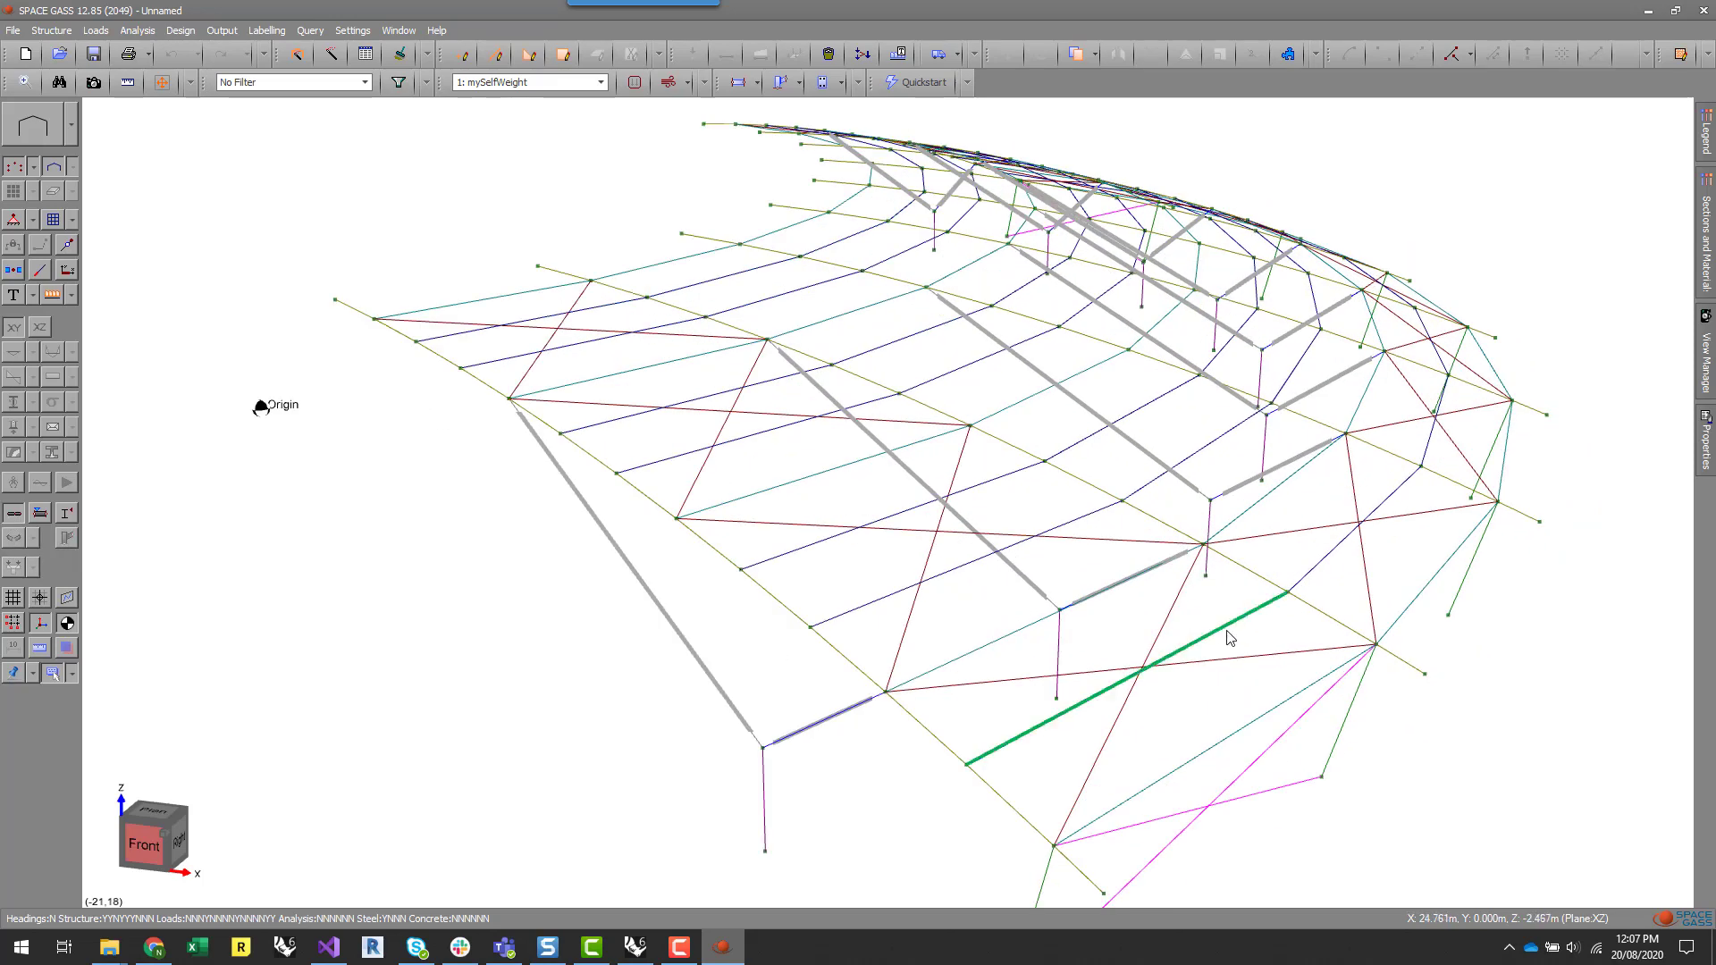
pyautogui.moveTo(1220, 637); pyautogui.dragTo(1142, 674, button='middle')
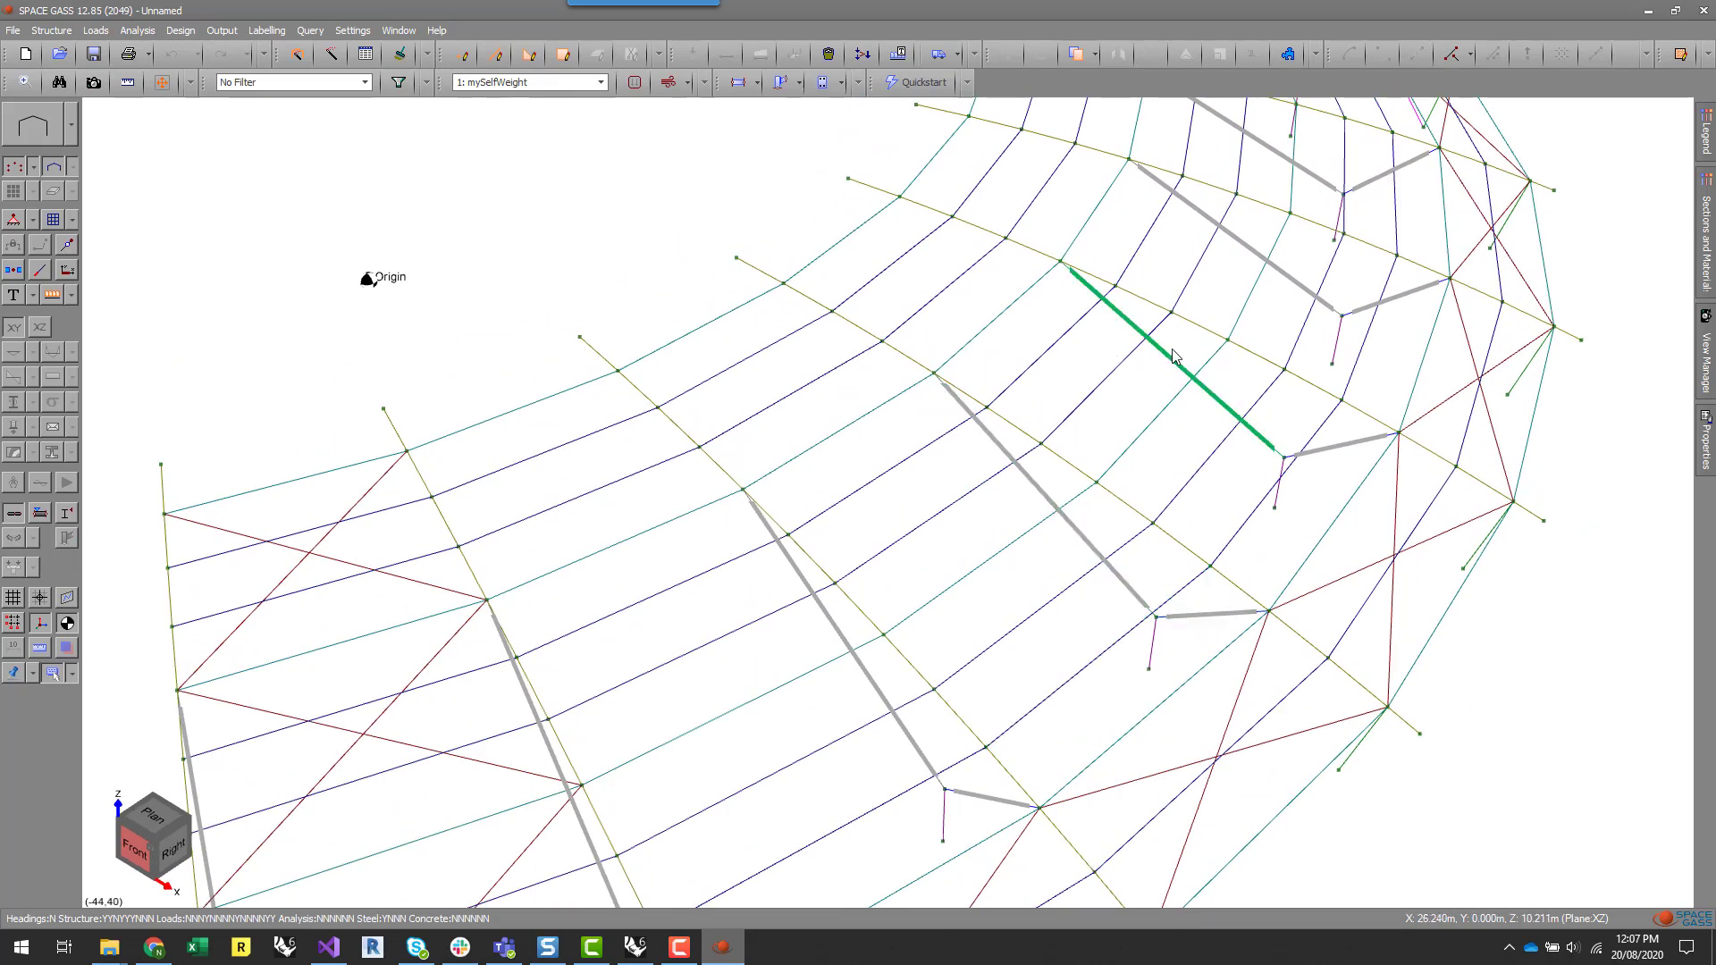
pyautogui.moveTo(1316, 383); pyautogui.dragTo(1030, 702, button='middle')
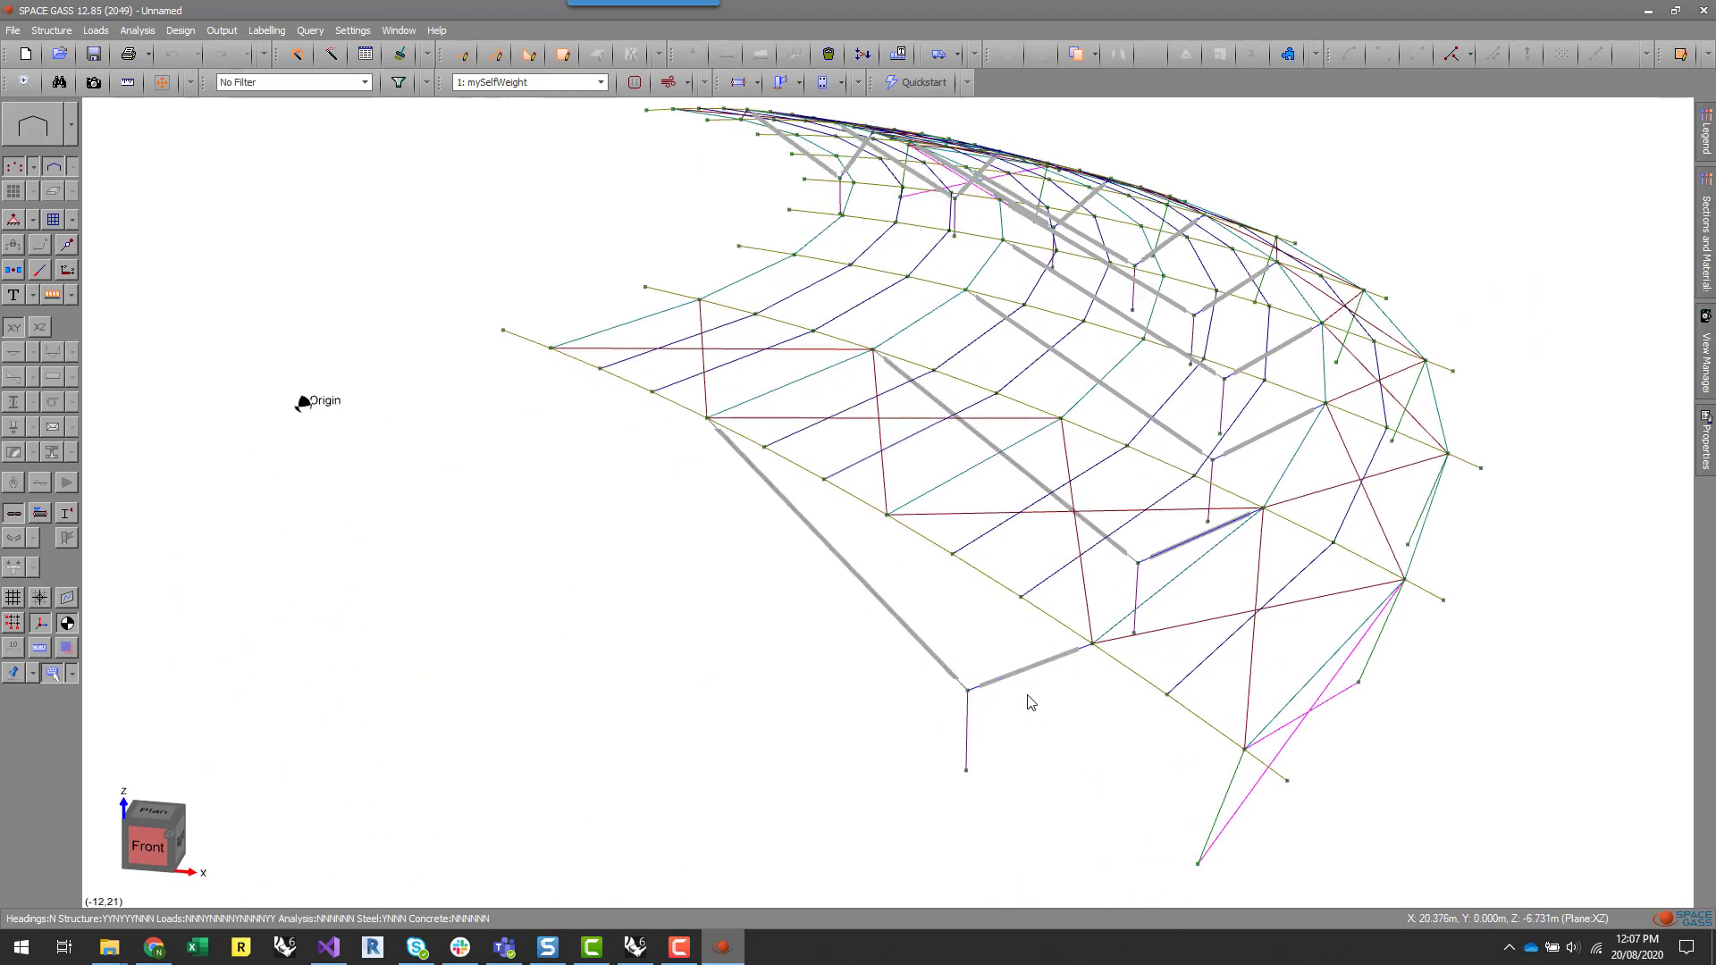
pyautogui.click(67, 514)
pyautogui.scroll(3, 712, 424)
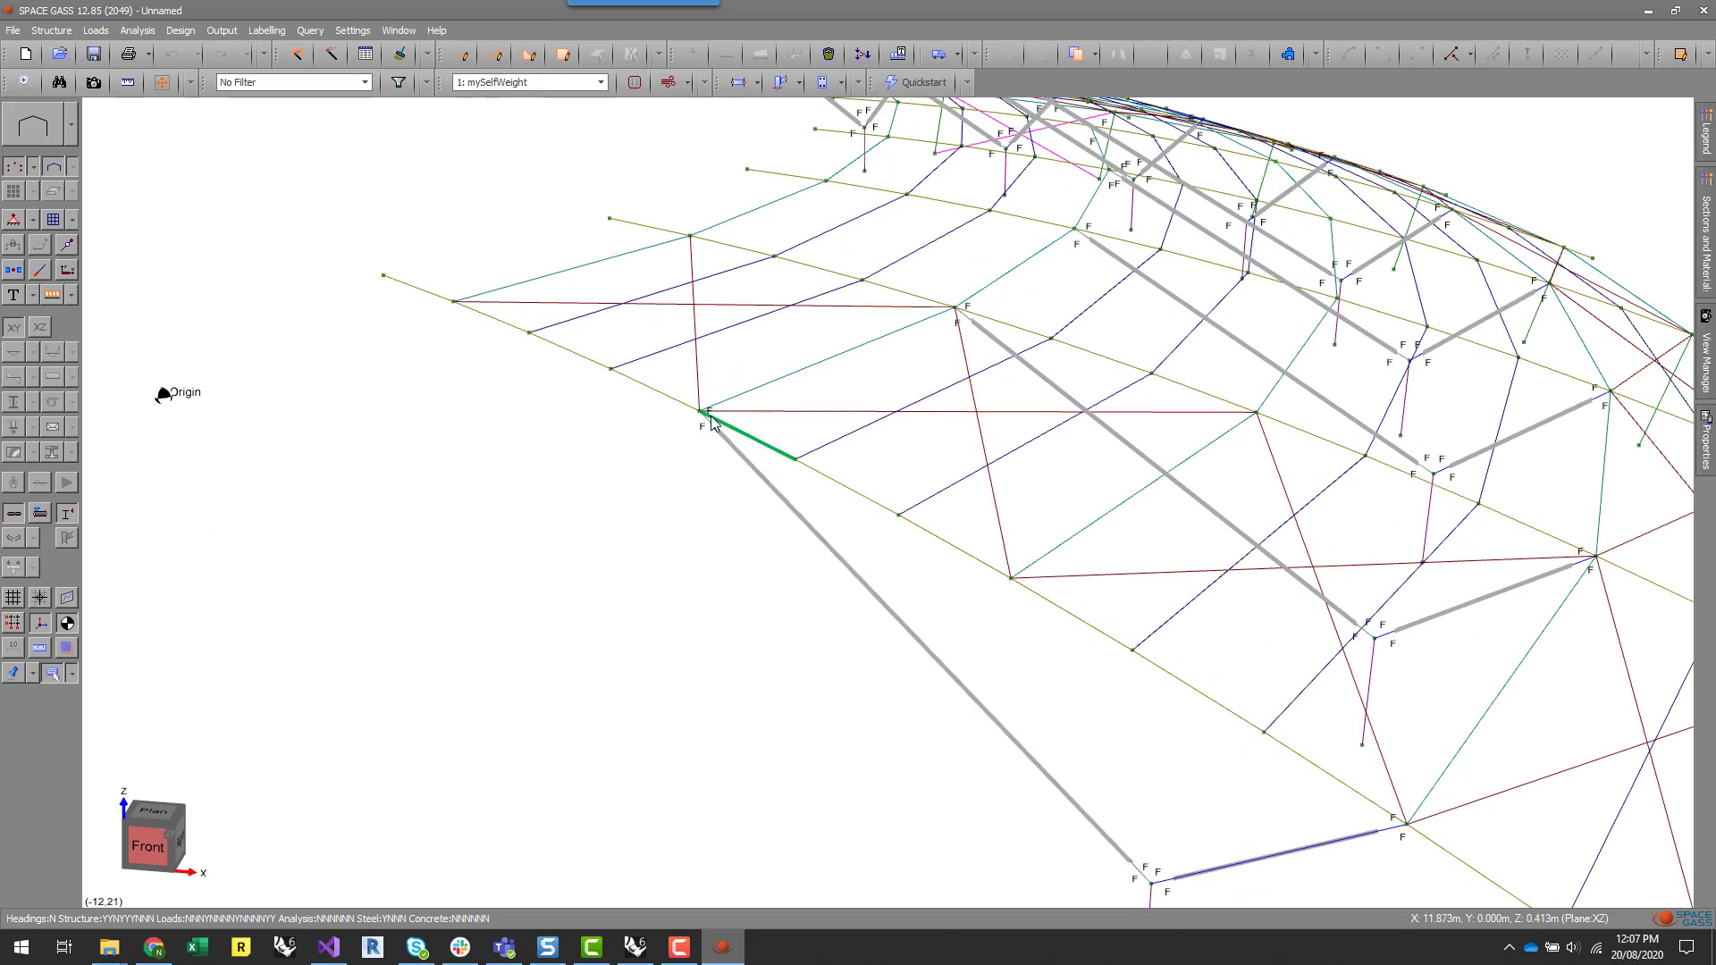
# - Examine the whole roof structure in SPACE GASS, checking the steel design members and restraint symbols on the struts
pyautogui.scroll(-1, 706, 429)
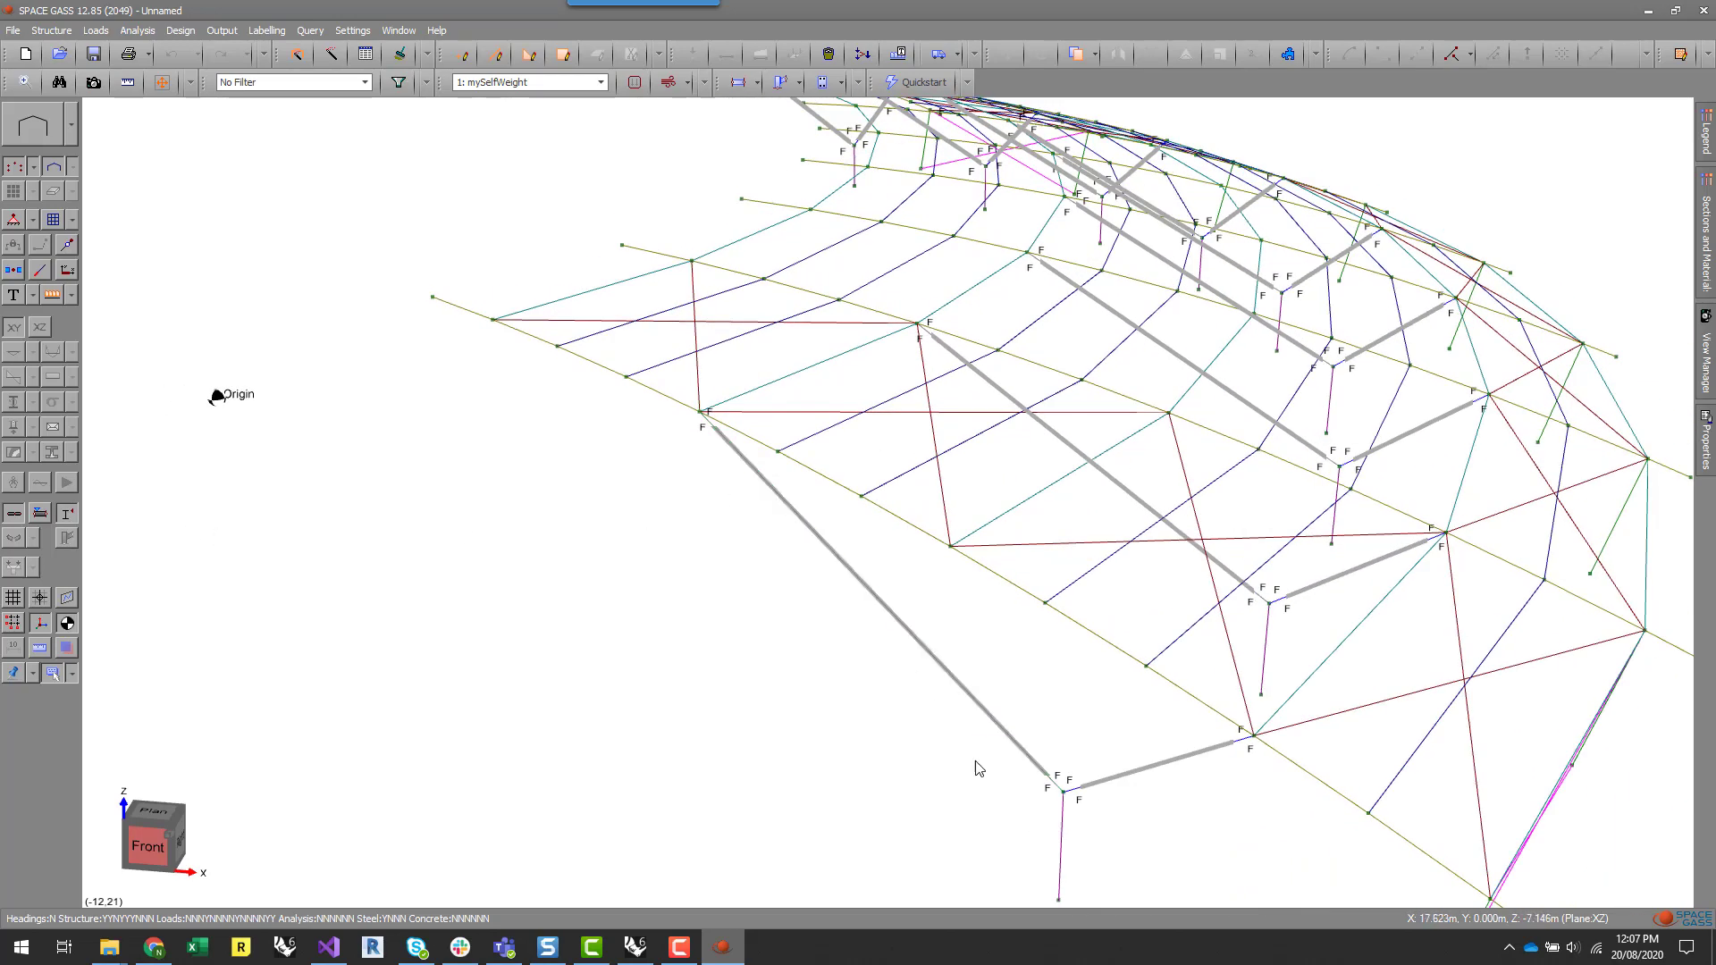
pyautogui.scroll(-4, 705, 738)
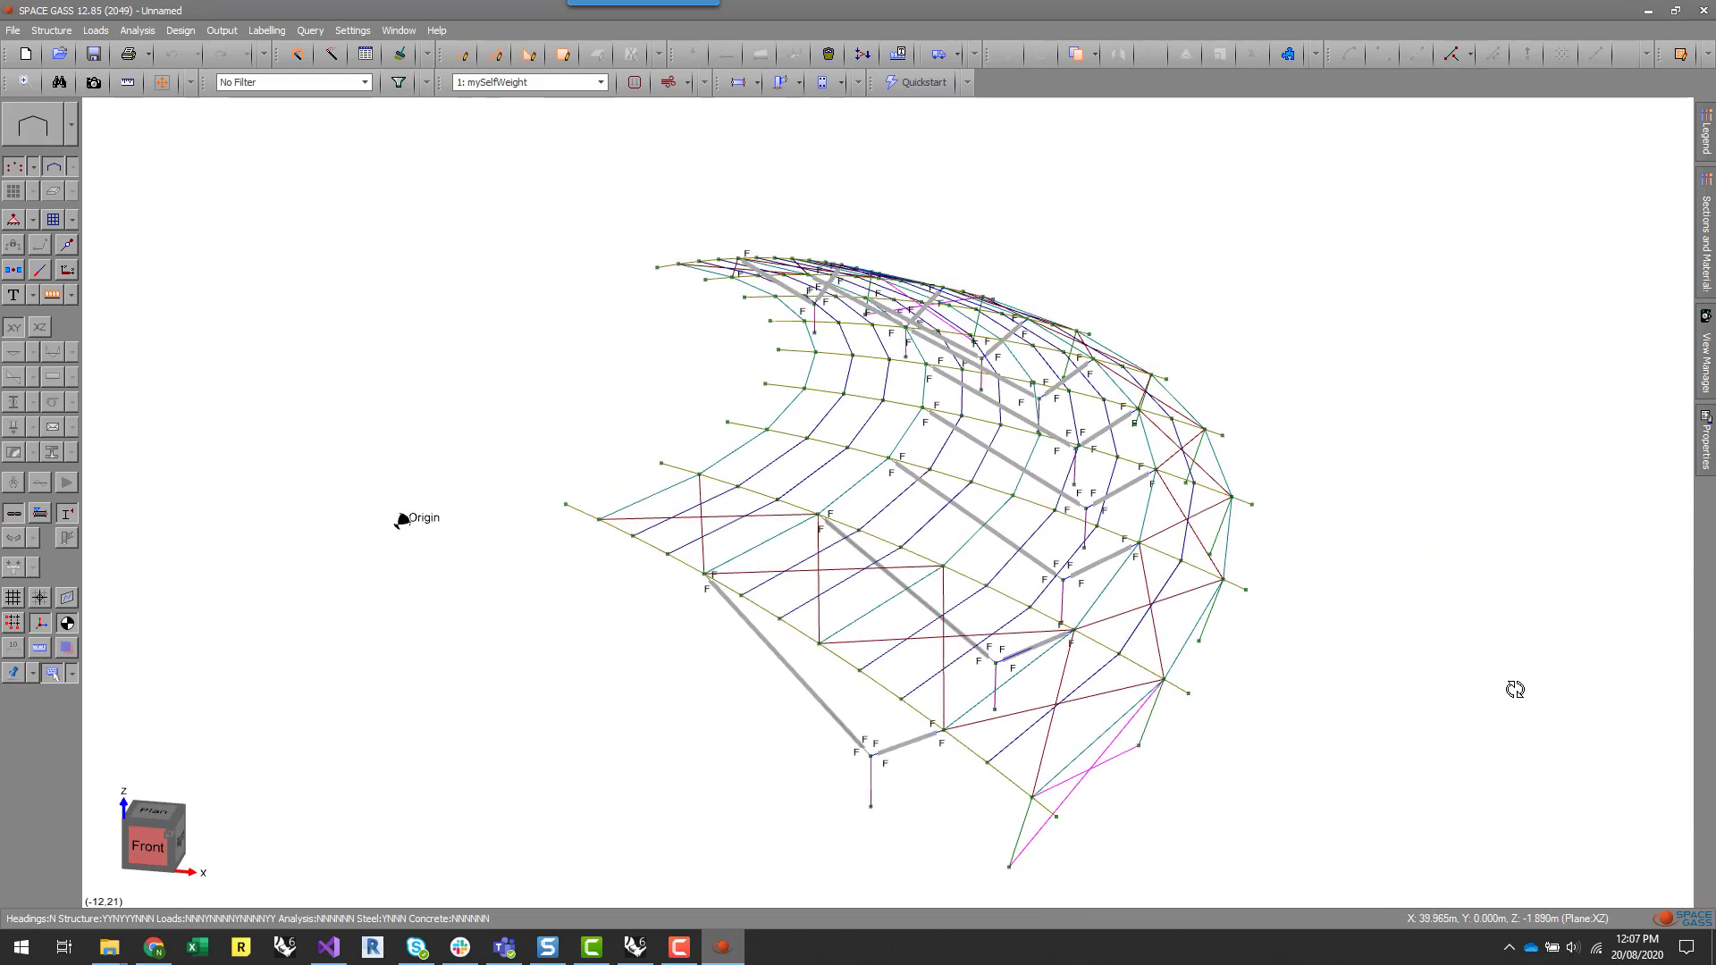
pyautogui.moveTo(1514, 689); pyautogui.dragTo(1264, 793, button='middle')
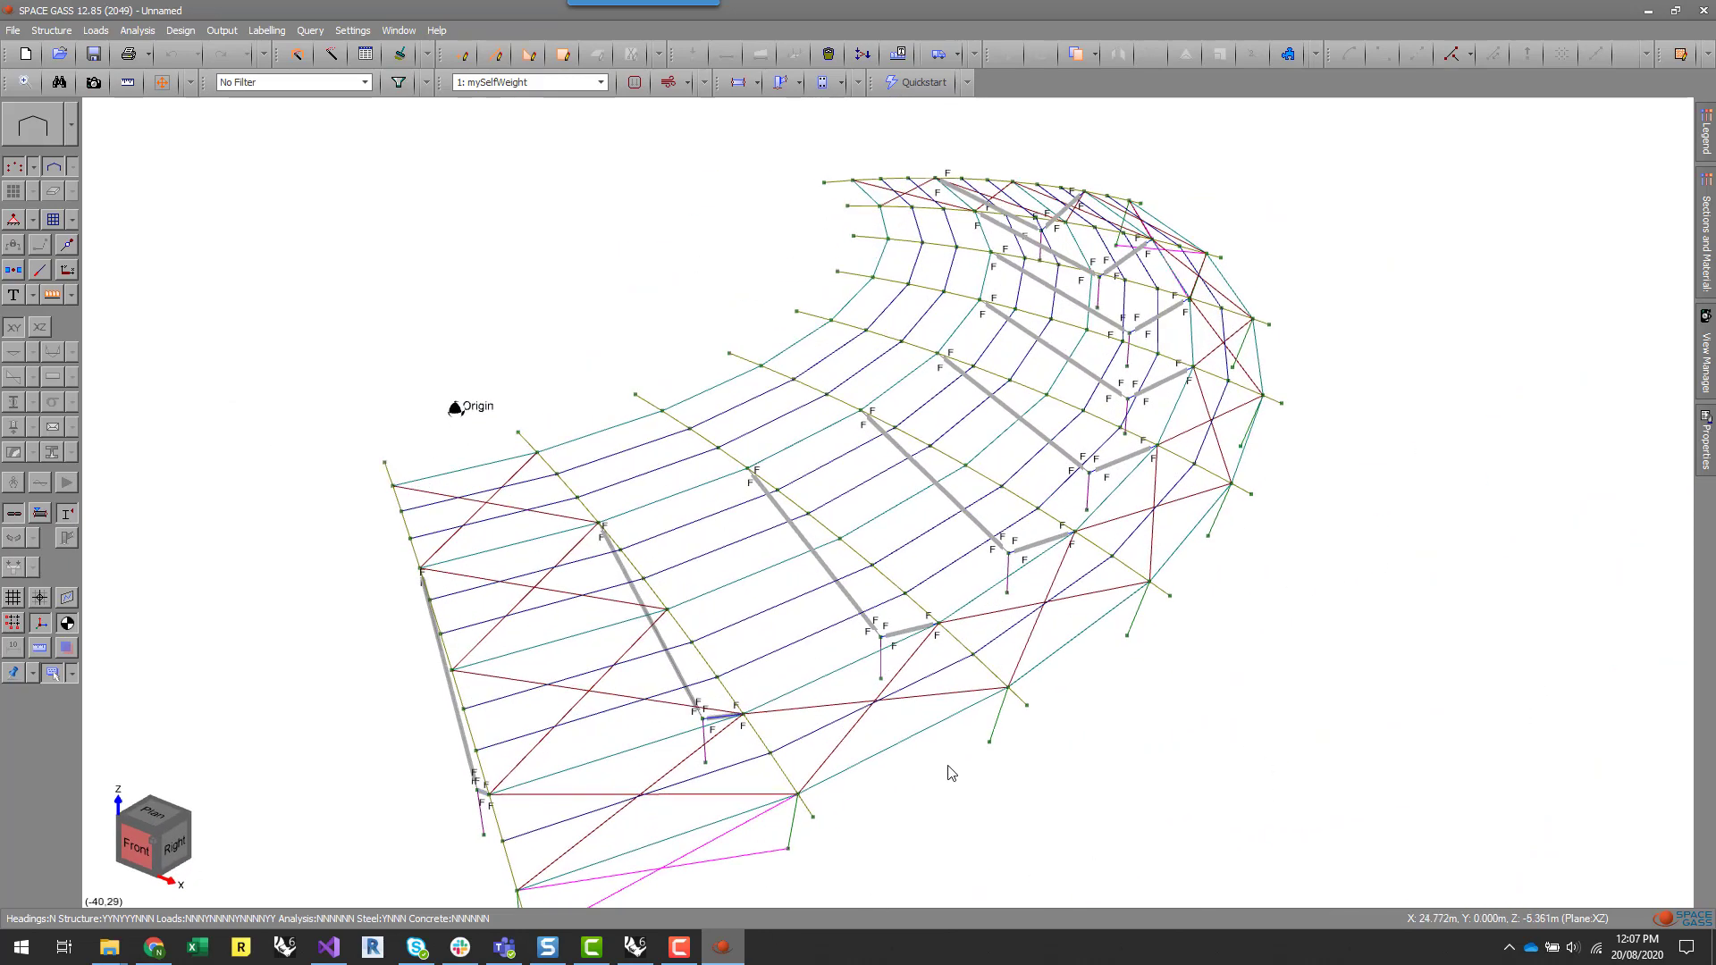
pyautogui.scroll(-1, 1098, 304)
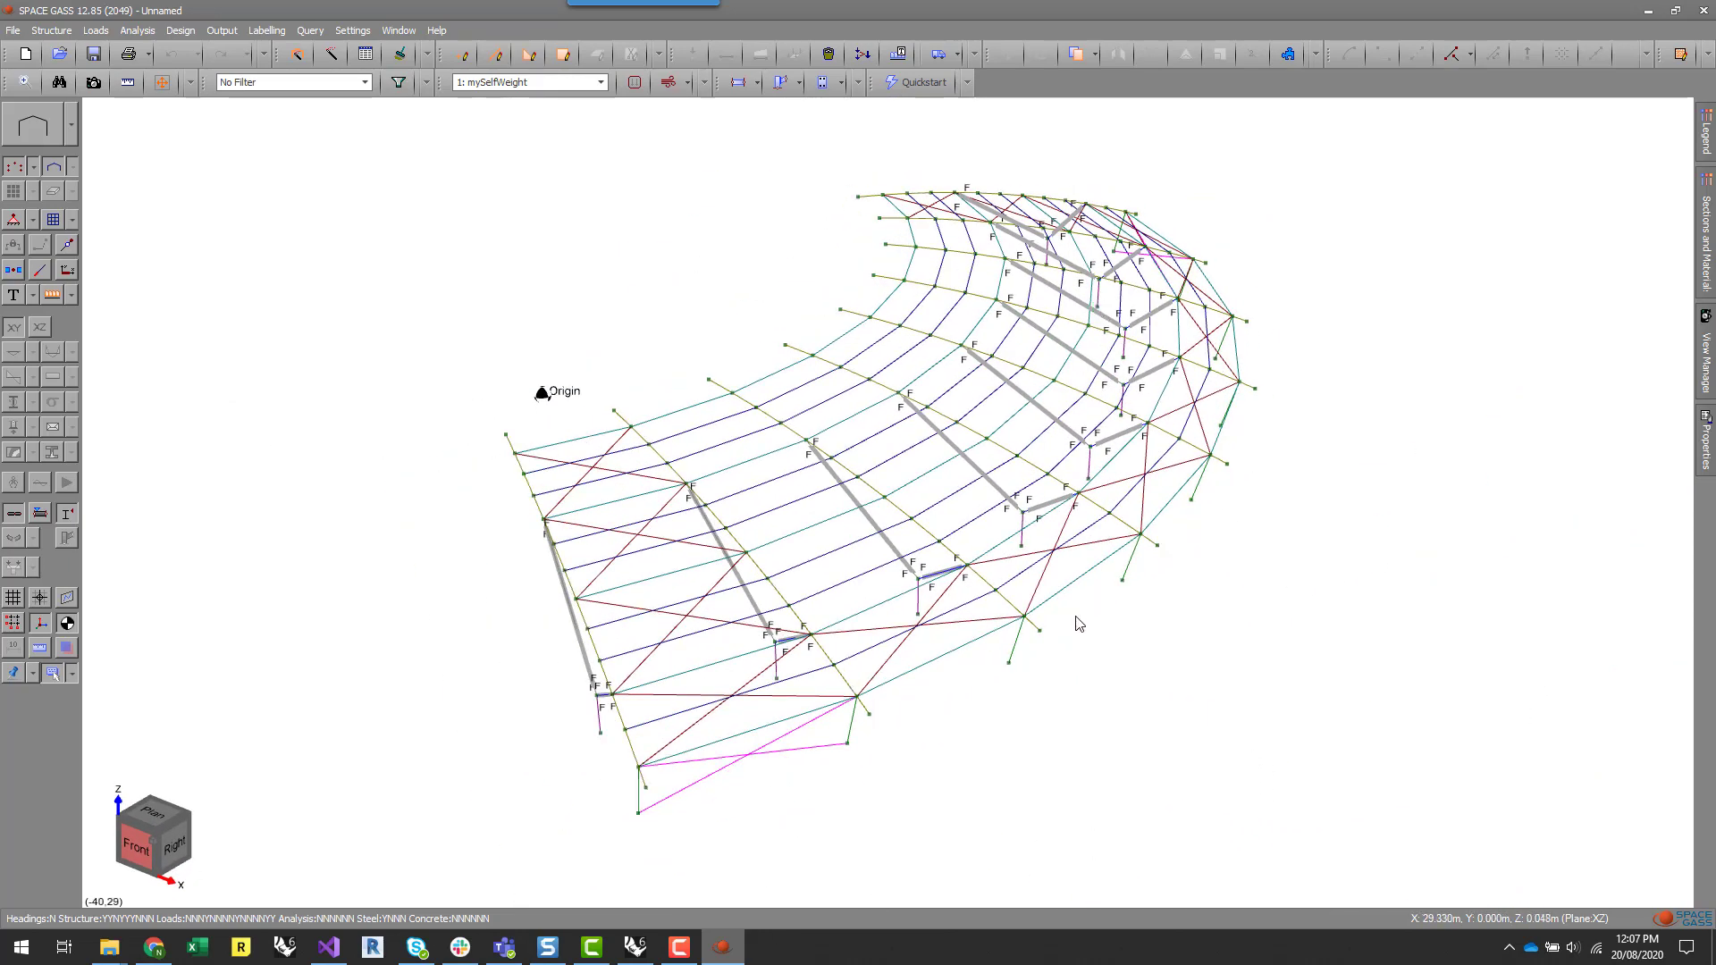
pyautogui.click(94, 55)
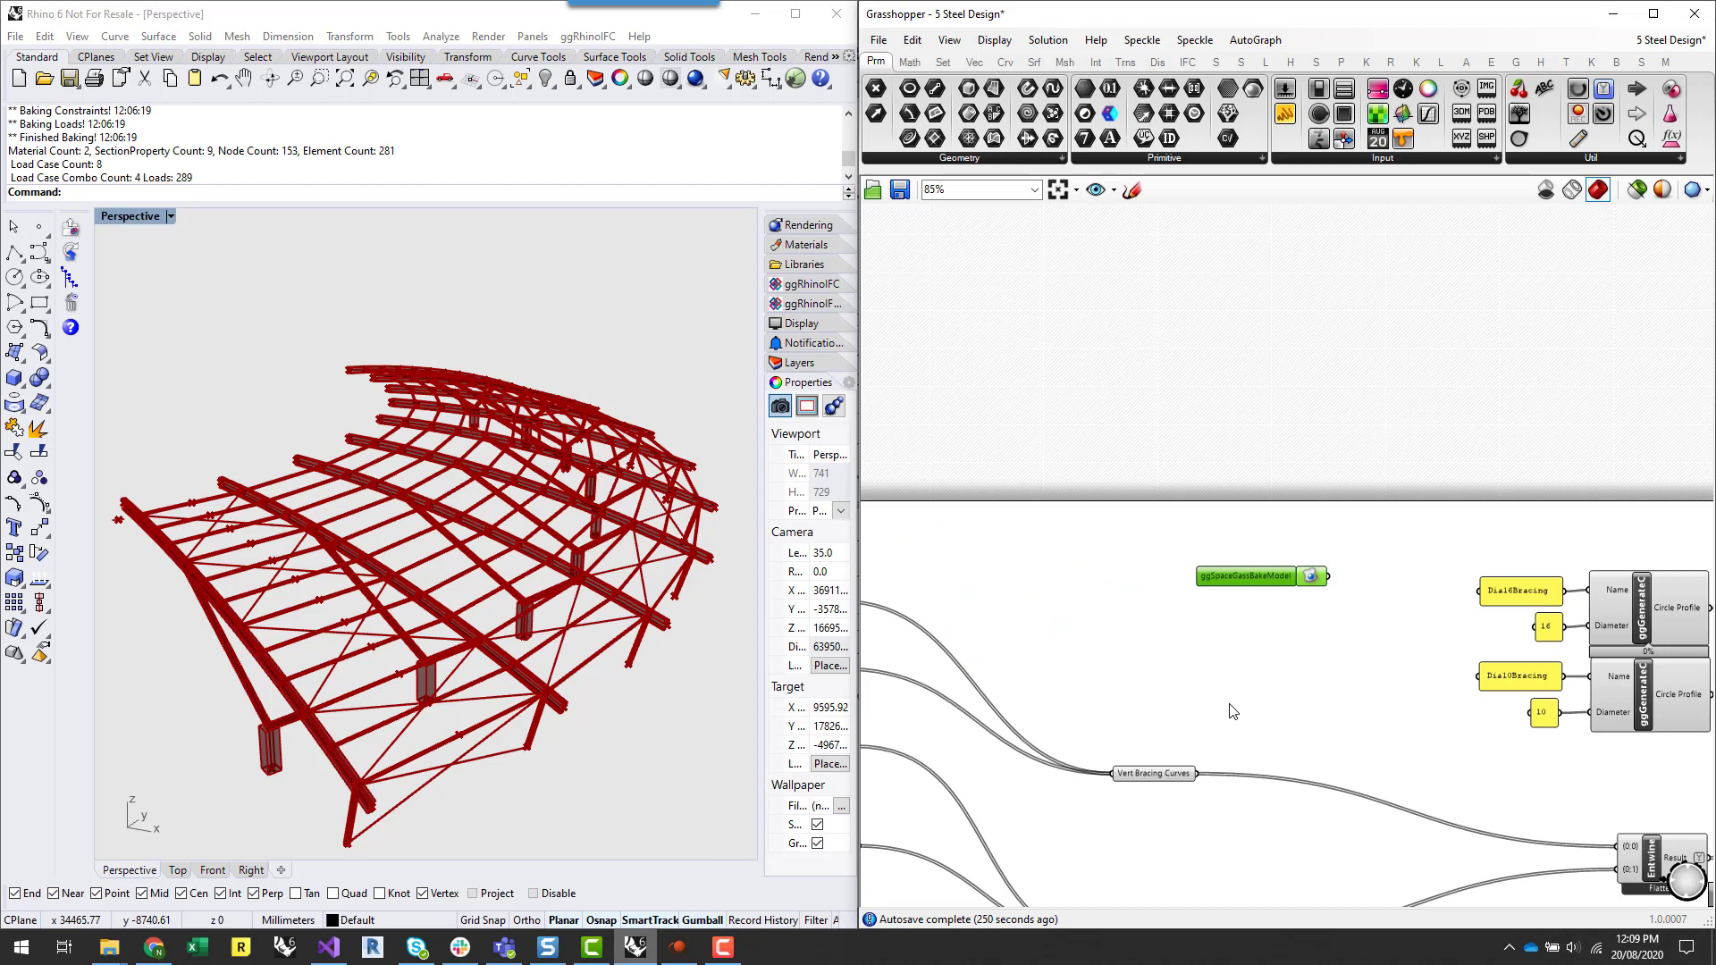
# - Switch to Rhino and Grasshopper and examine the struts and curved rafters of the roof model from a low angle
pyautogui.moveTo(1233, 711); pyautogui.dragTo(1261, 647, button='right')
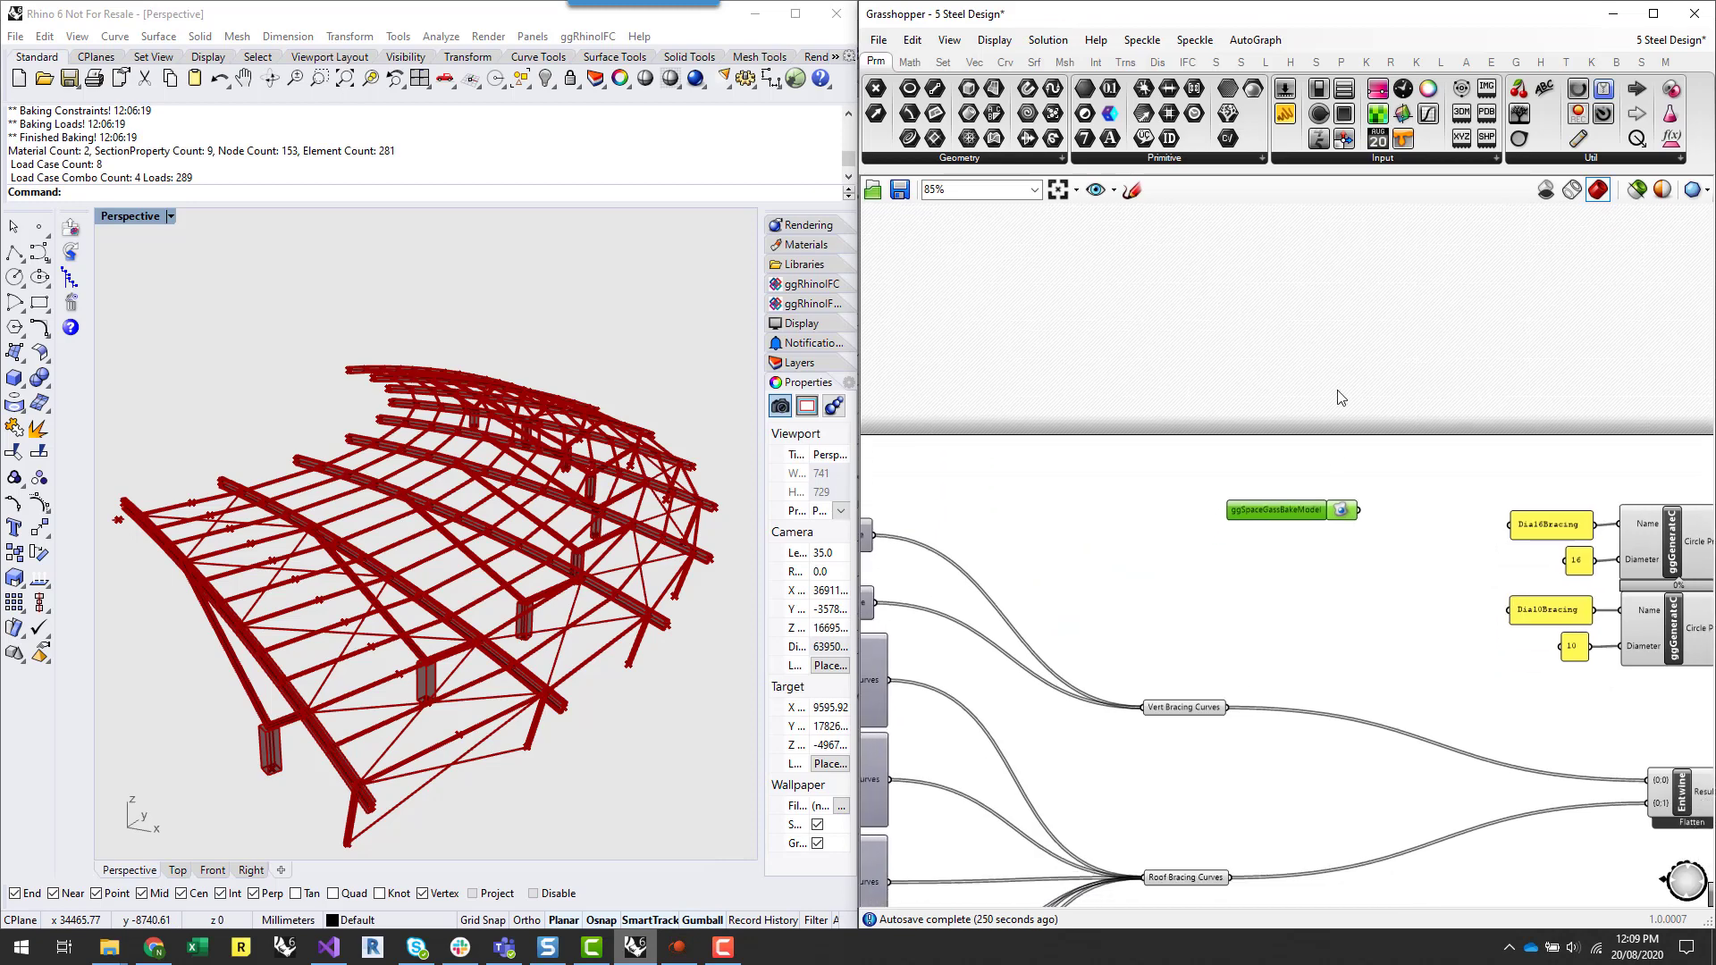
pyautogui.moveTo(670, 804); pyautogui.dragTo(369, 634, button='right')
pyautogui.scroll(3, 447, 656)
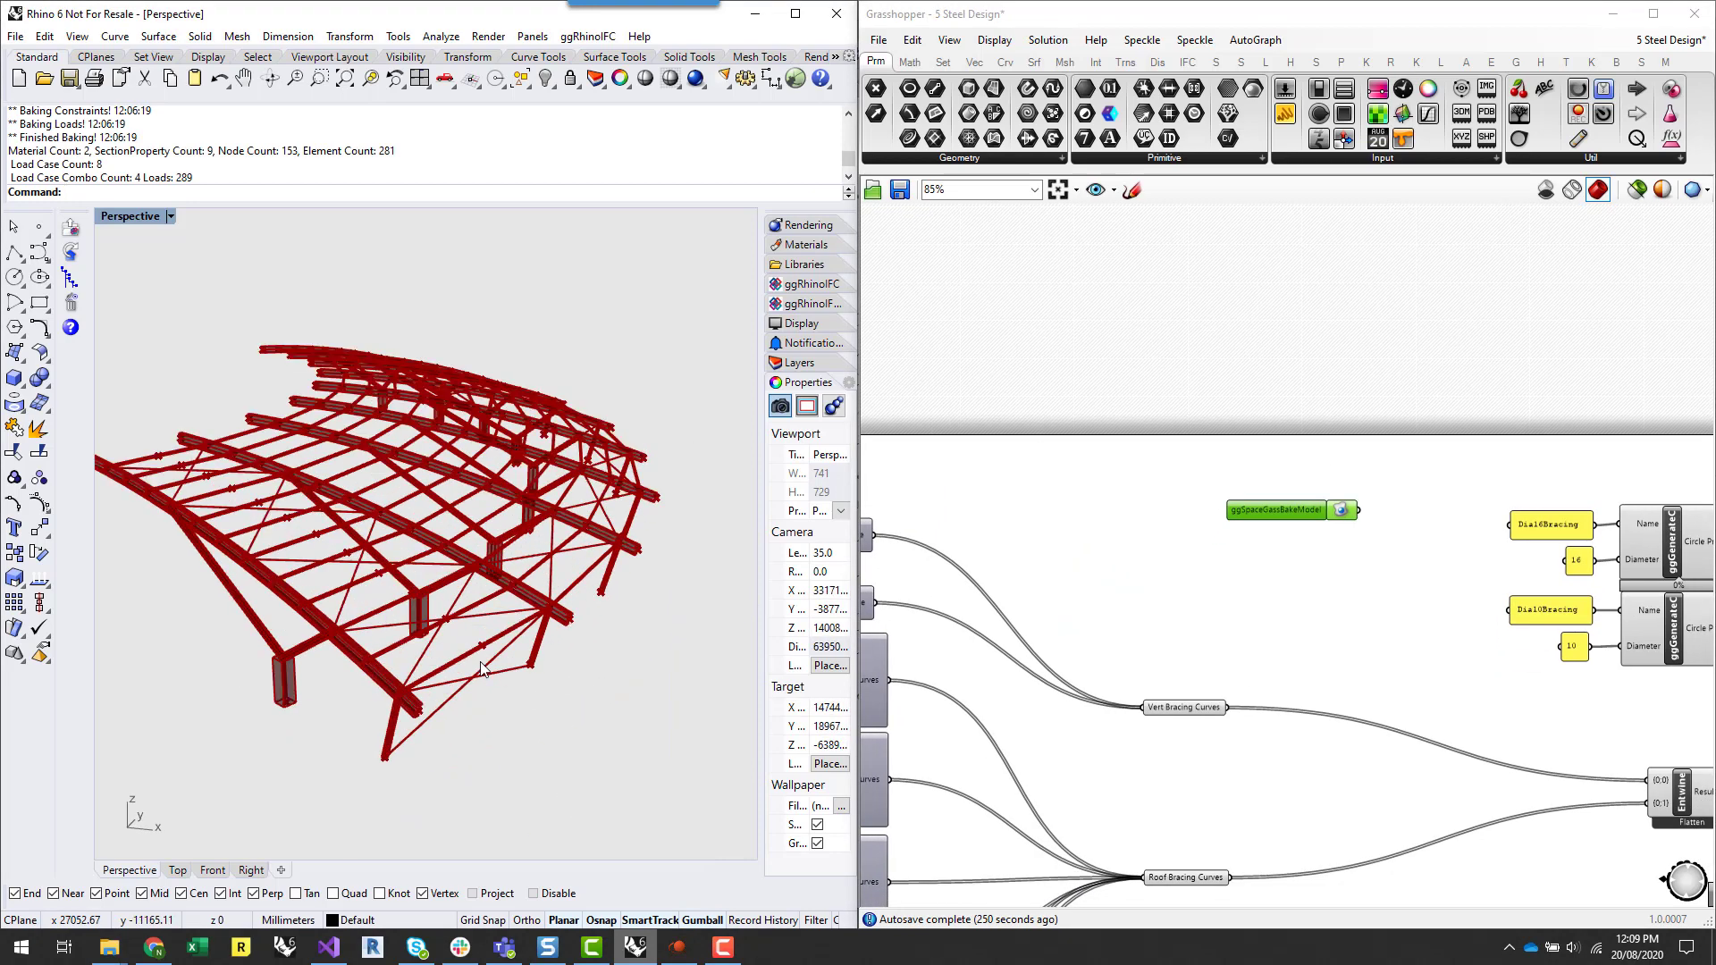
pyautogui.moveTo(336, 730); pyautogui.dragTo(365, 737, button='right')
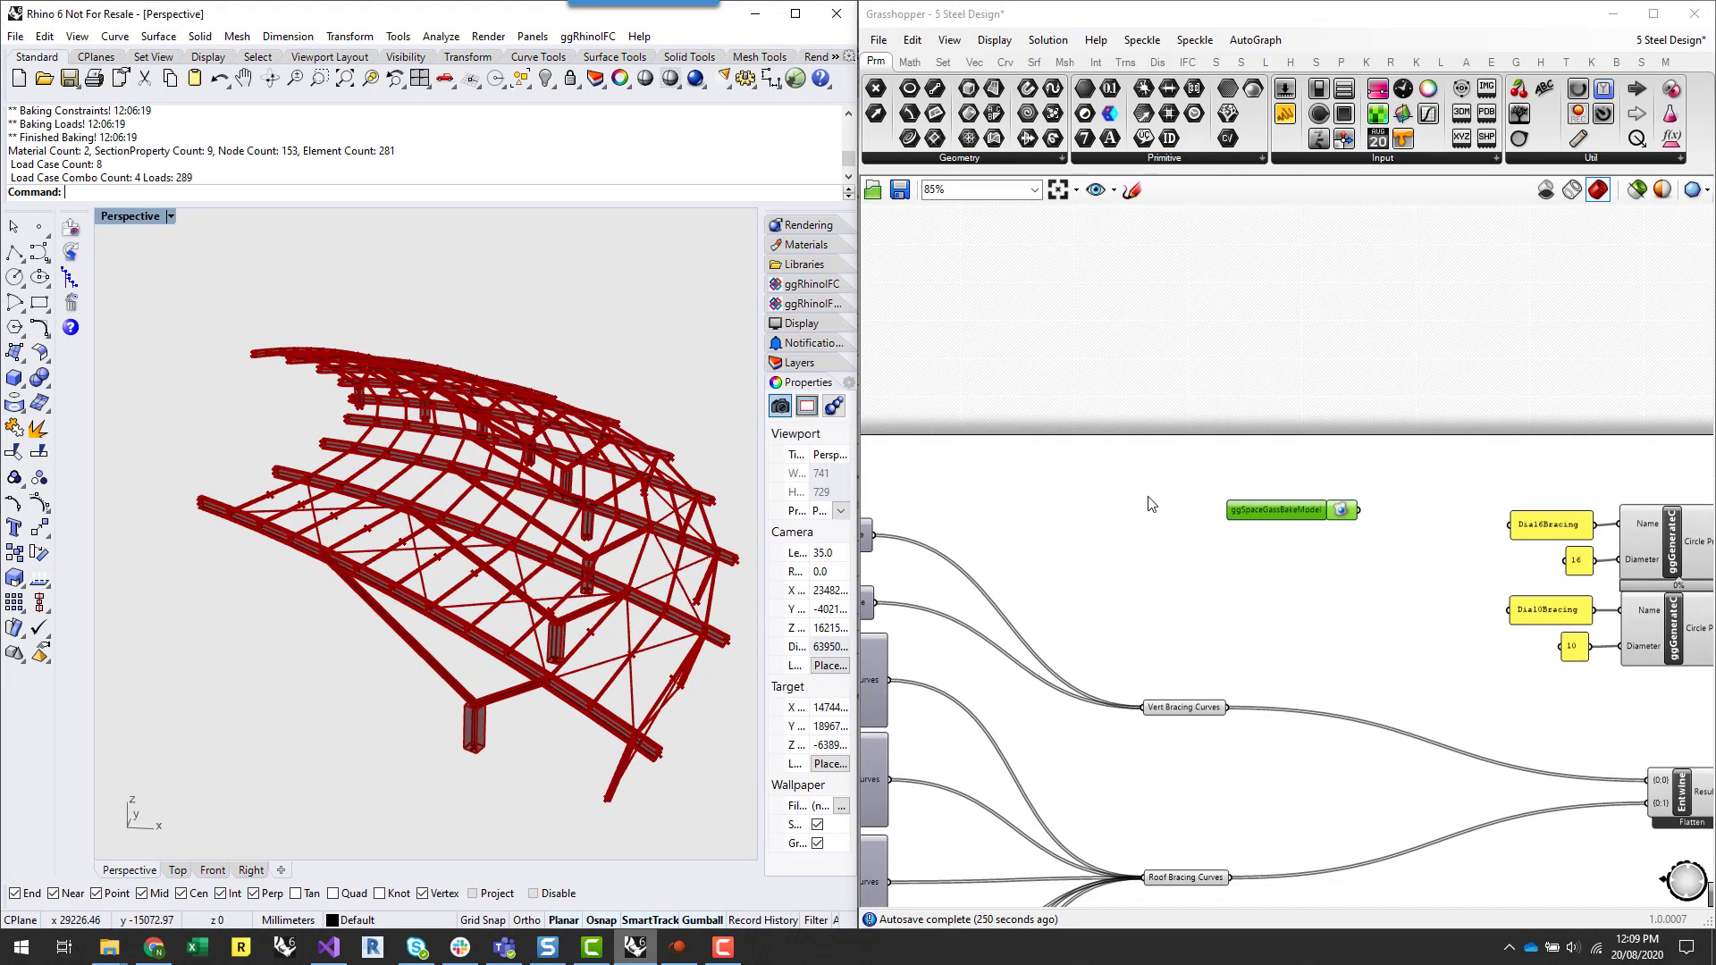
# - Locate the ggSpaceGassCreateBeam component that generates the curved rafters and the existing ggSpaceGassCreateMemberGroup component near it
pyautogui.scroll(-4, 1161, 505)
pyautogui.moveTo(1218, 799); pyautogui.dragTo(1268, 509, button='right')
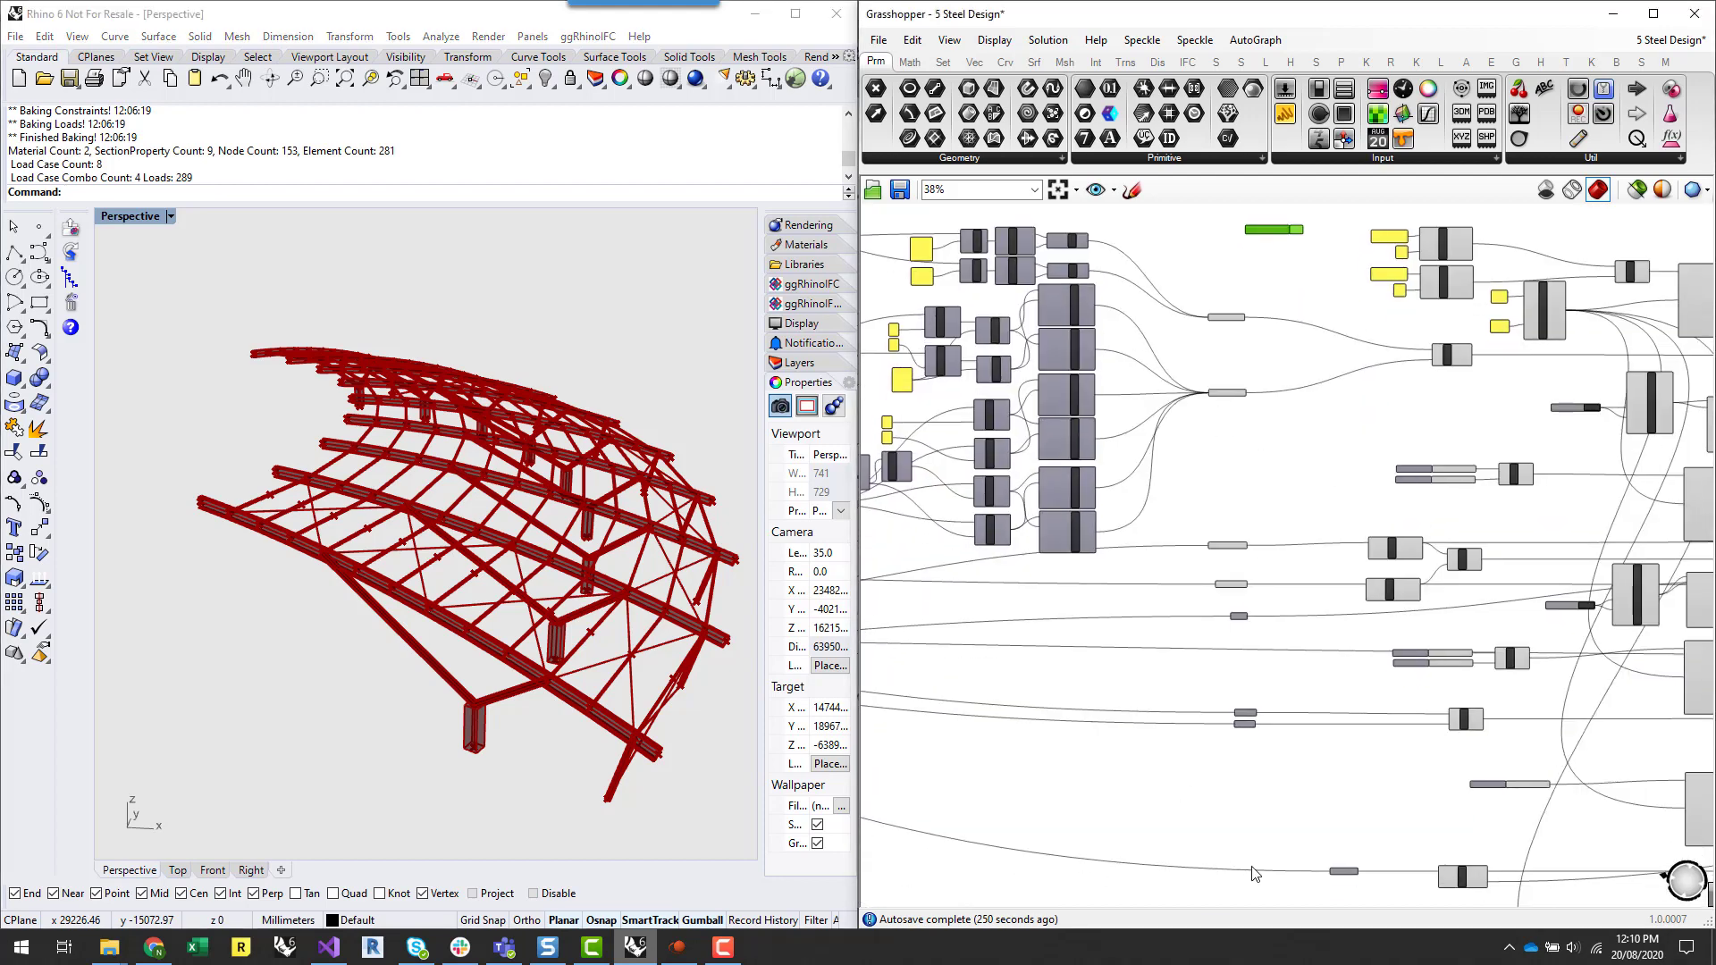
pyautogui.scroll(-2, 1267, 510)
pyautogui.moveTo(1162, 656); pyautogui.dragTo(1238, 692, button='right')
pyautogui.moveTo(1375, 750); pyautogui.dragTo(1008, 761, button='right')
pyautogui.scroll(5, 1439, 629)
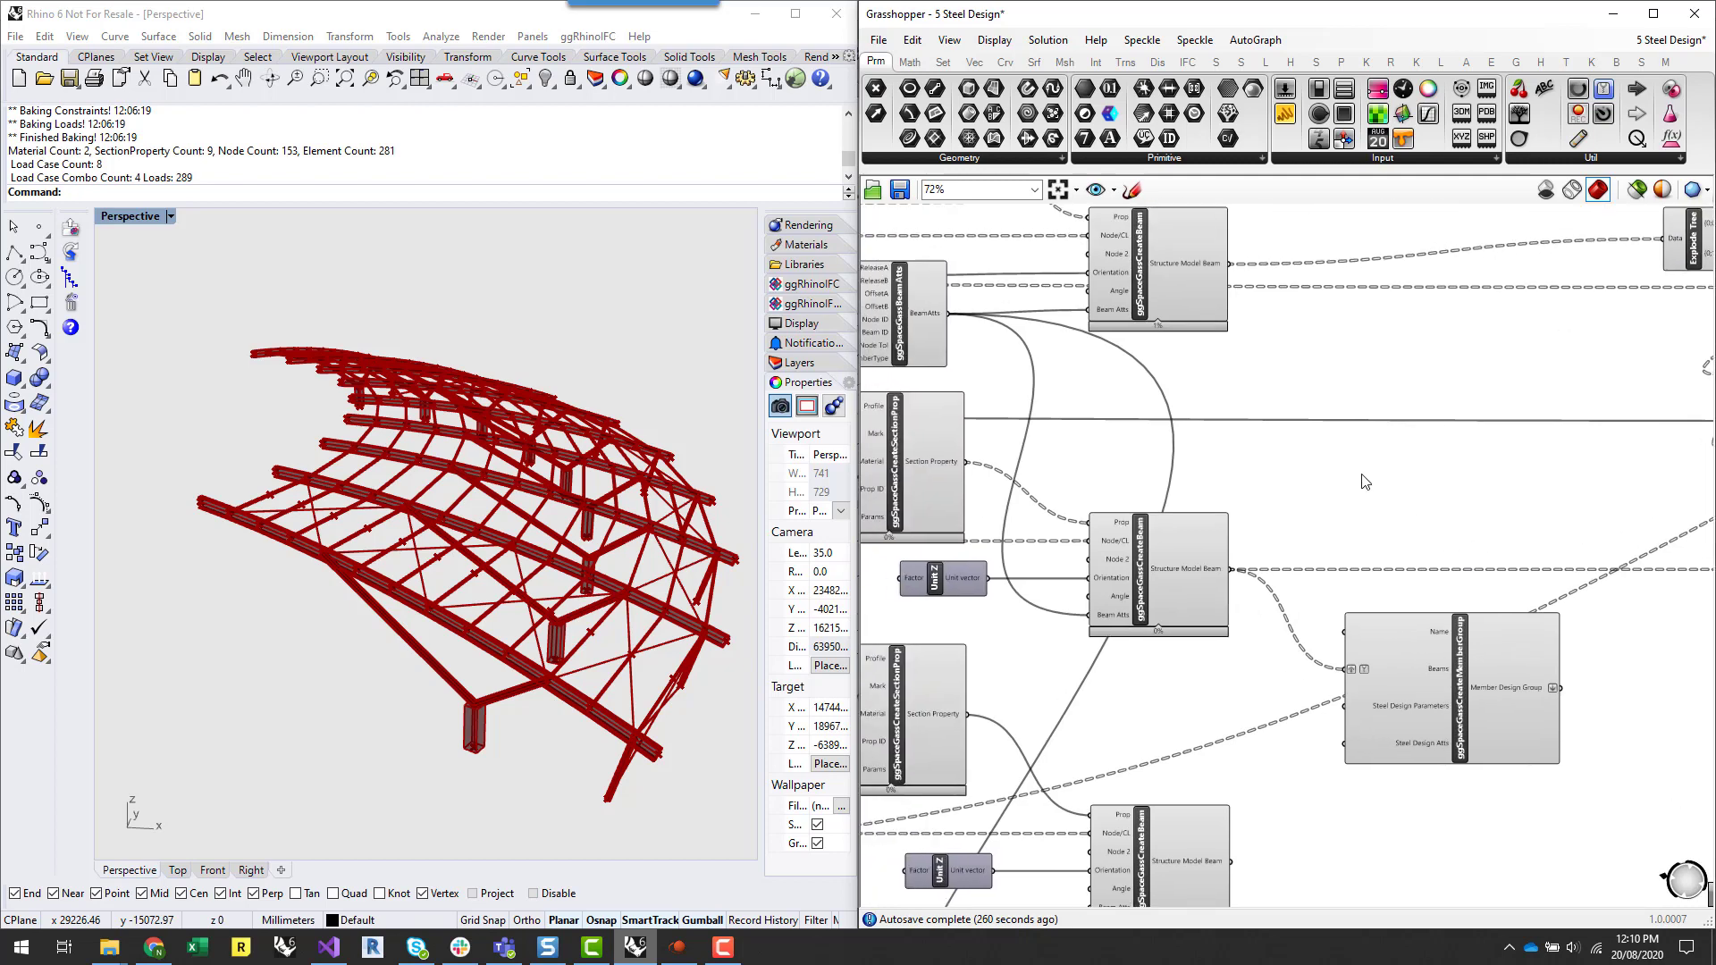
pyautogui.moveTo(1195, 437); pyautogui.dragTo(1398, 670, button='right')
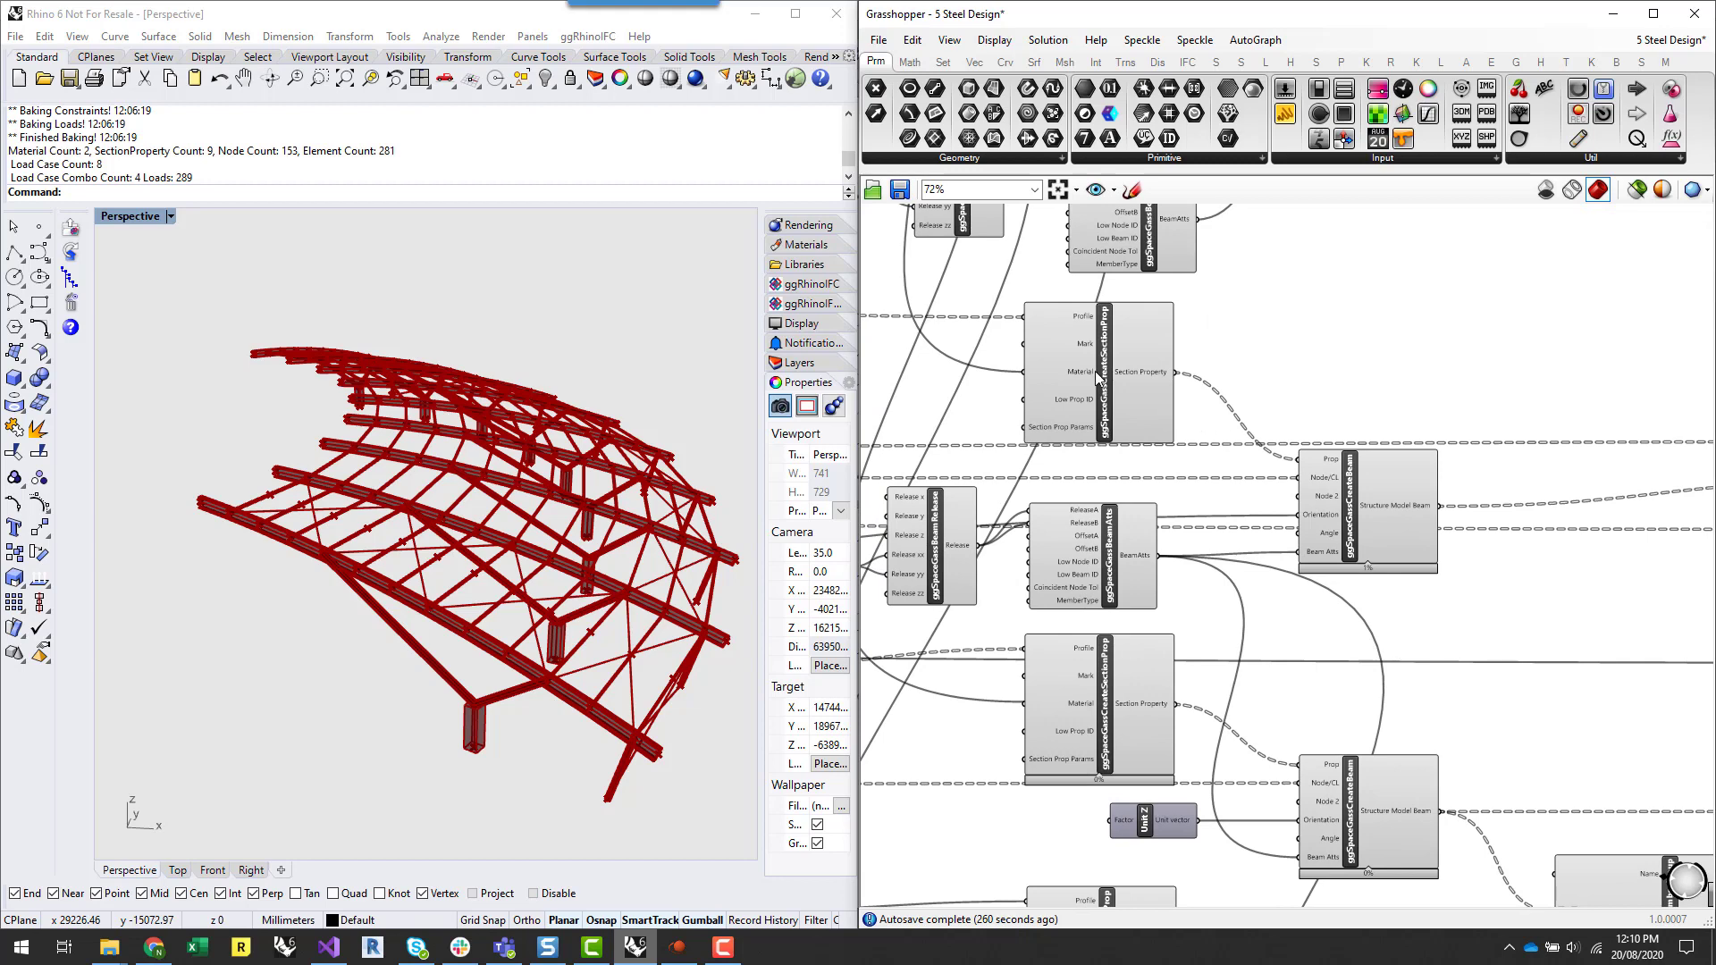
pyautogui.moveTo(1224, 357); pyautogui.dragTo(1340, 405, button='right')
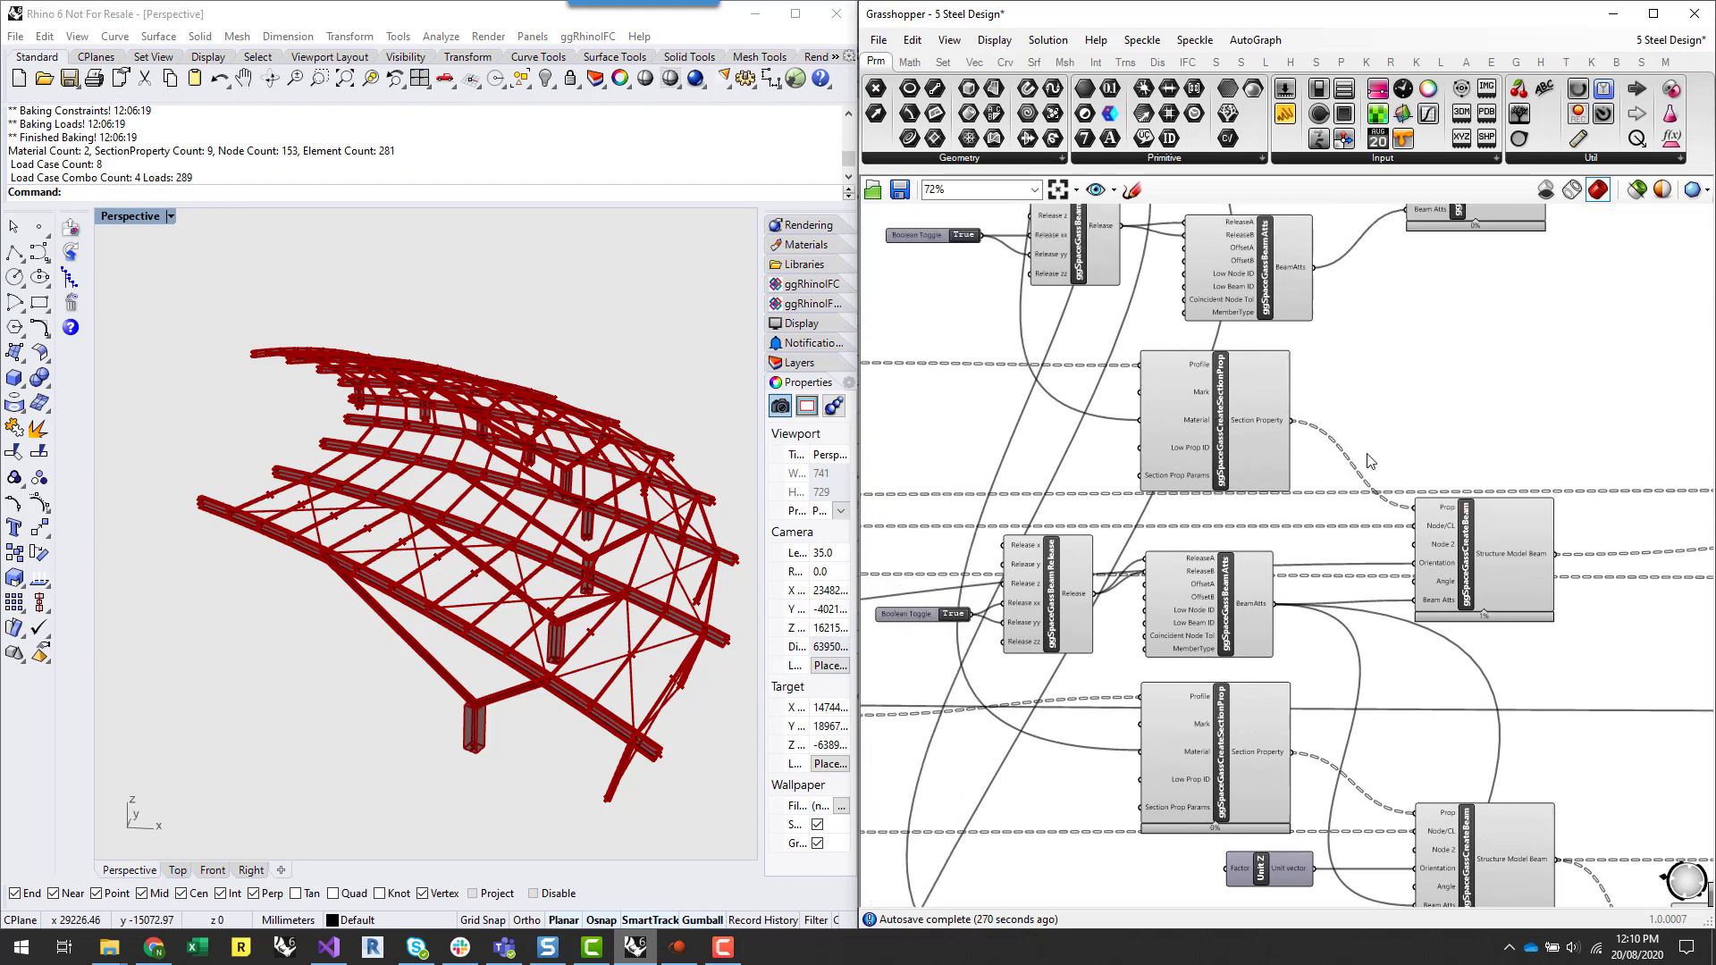
pyautogui.click(1483, 554)
pyautogui.click(1467, 403)
pyautogui.moveTo(1472, 203); pyautogui.dragTo(1479, 405, button='right')
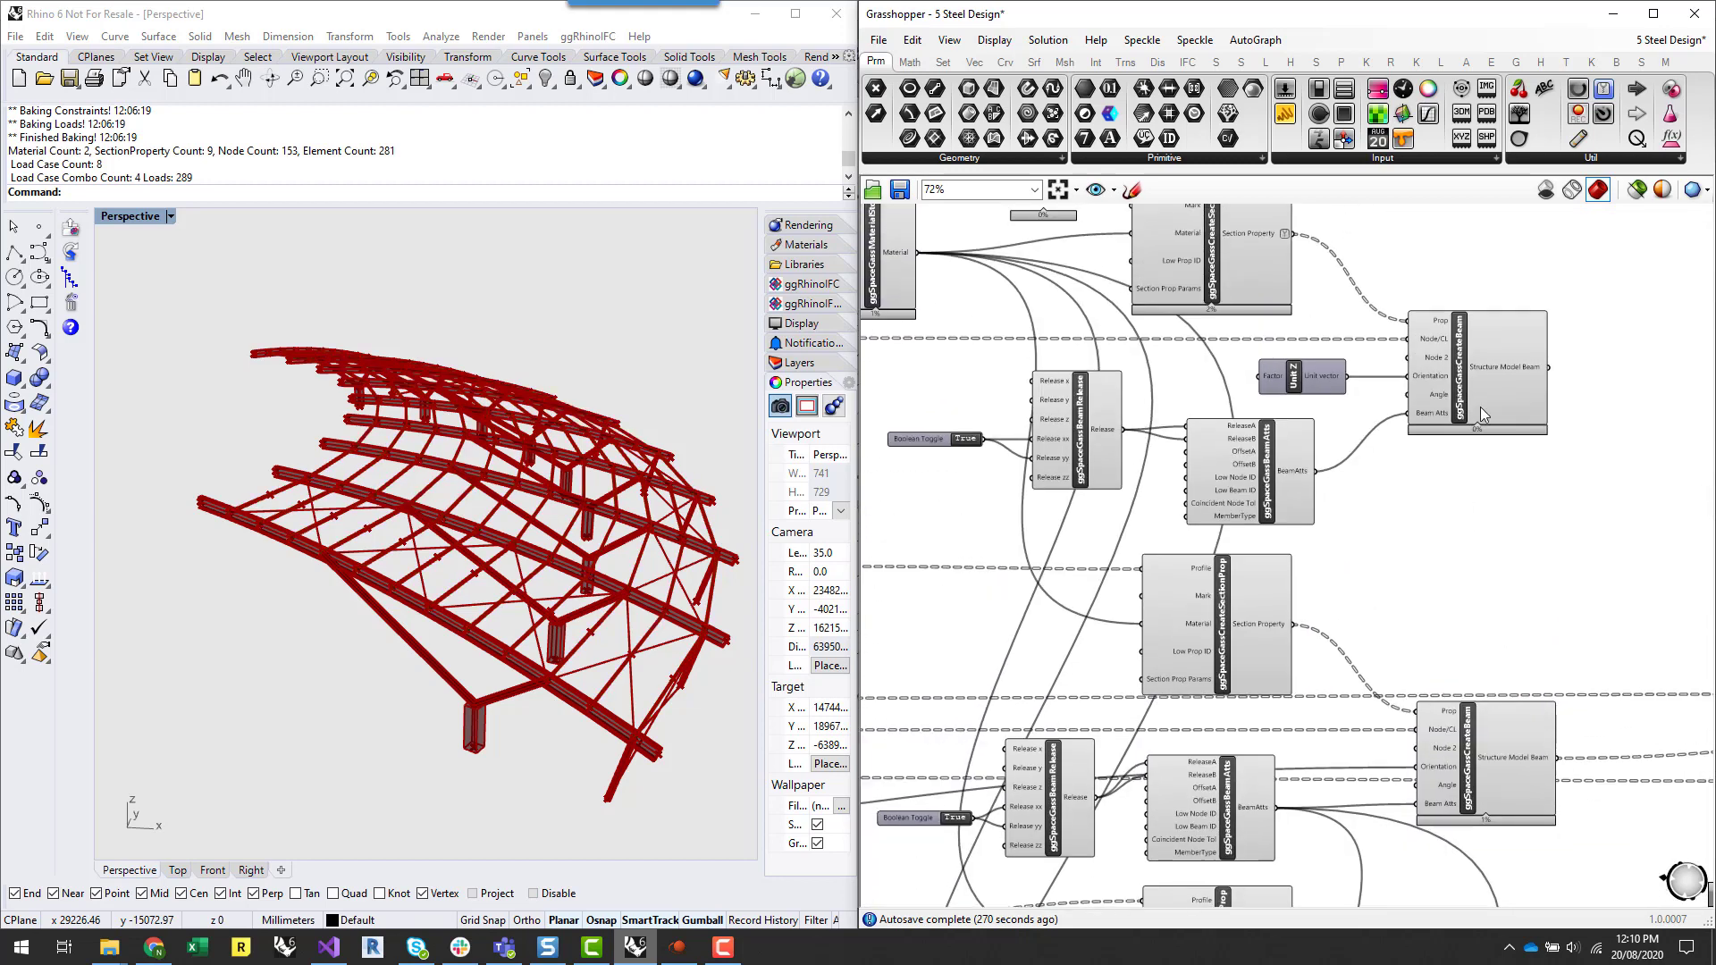
pyautogui.click(1471, 343)
pyautogui.click(1507, 617)
pyautogui.moveTo(1507, 618)
pyautogui.mouseDown(button='right')
pyautogui.moveTo(1451, 435)
pyautogui.moveTo(1451, 355)
pyautogui.mouseUp(button='right')
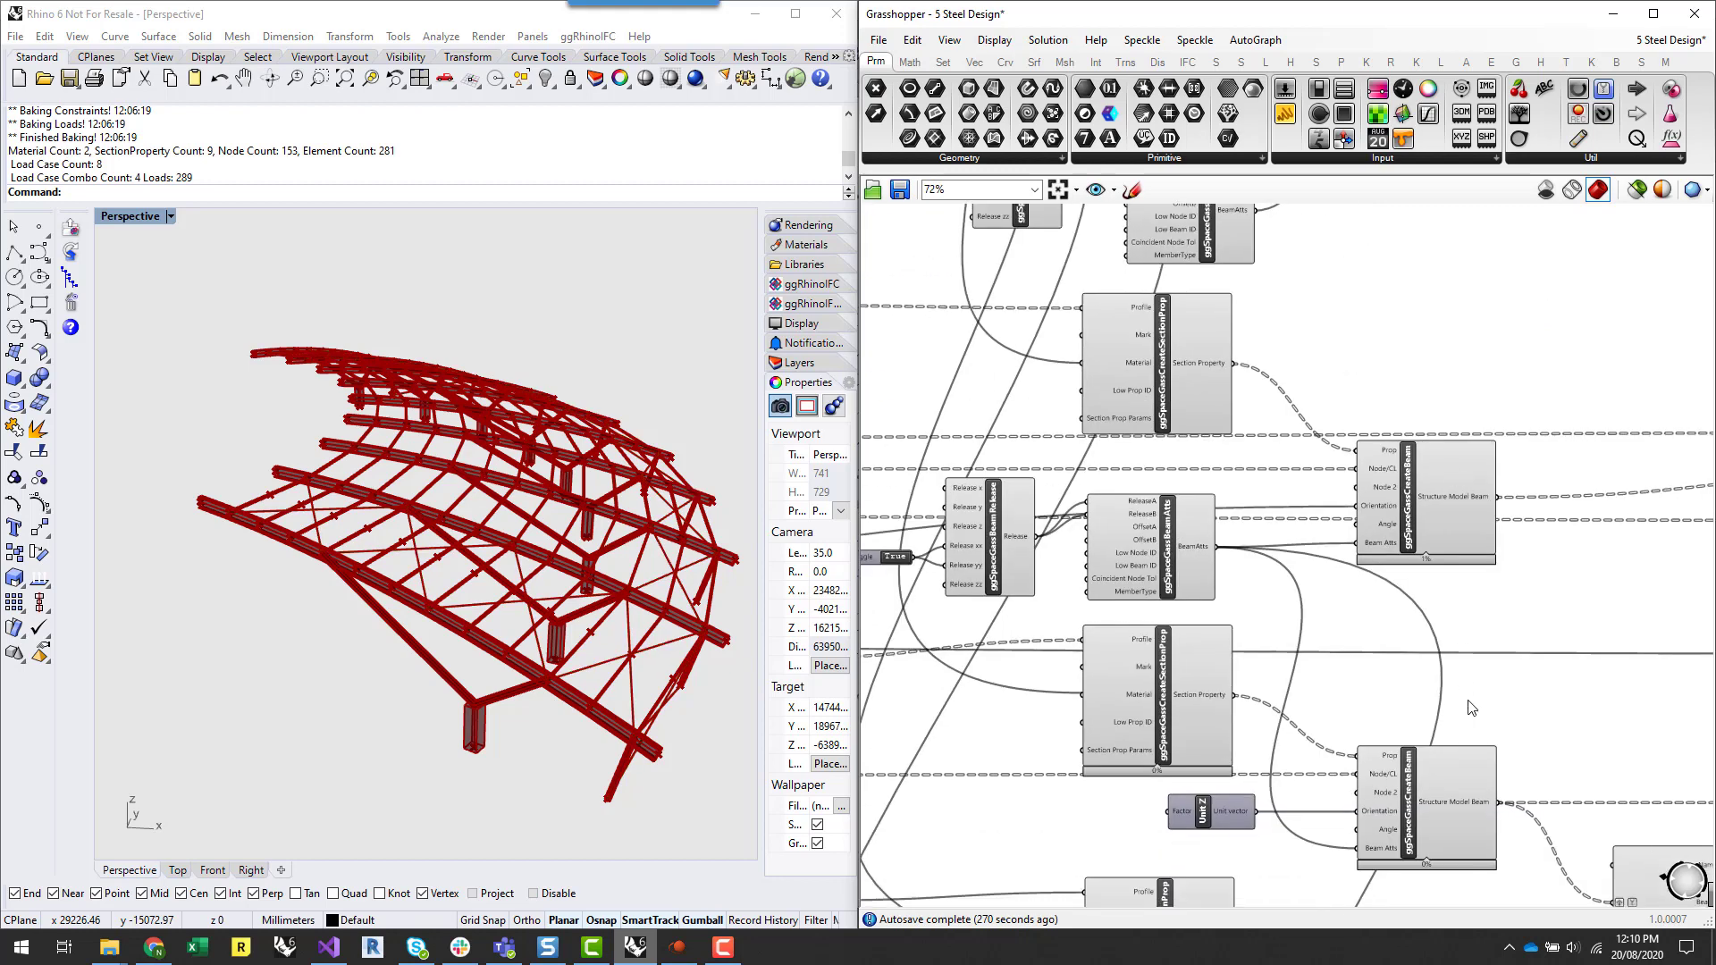
pyautogui.moveTo(1466, 700); pyautogui.dragTo(1445, 440, button='right')
pyautogui.moveTo(1472, 795); pyautogui.dragTo(1453, 624, button='right')
pyautogui.click(1432, 653)
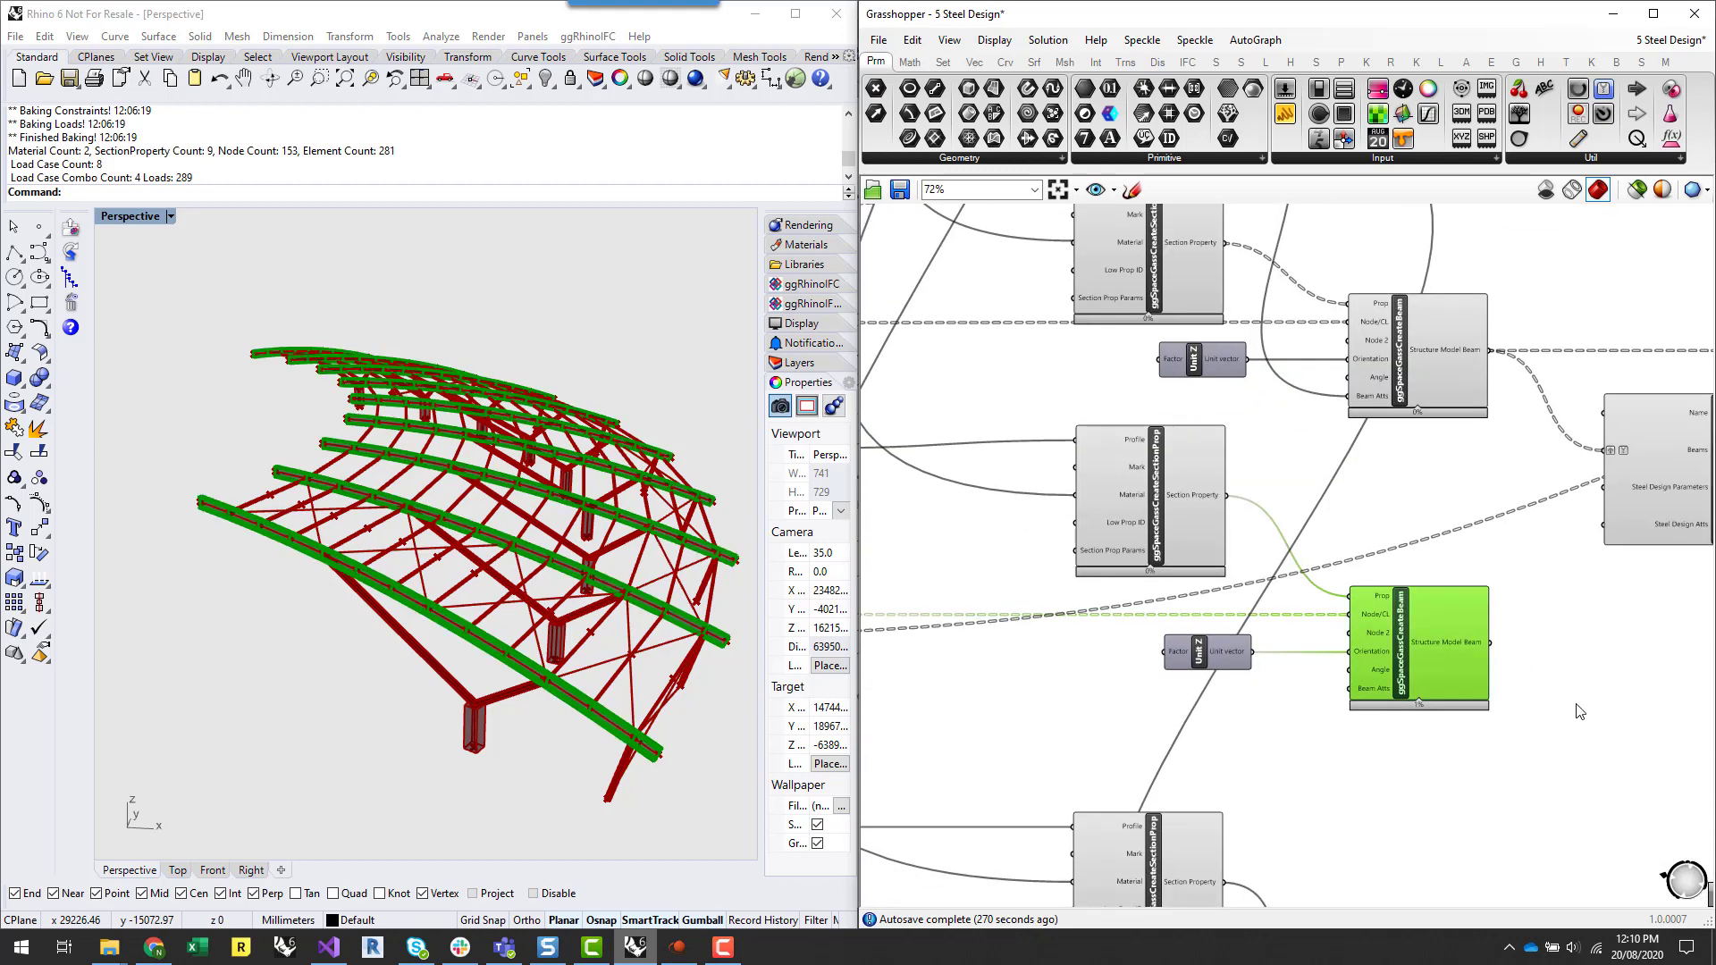
pyautogui.moveTo(1580, 712); pyautogui.dragTo(1362, 719, button='right')
pyautogui.click(1428, 724)
pyautogui.scroll(2, 1530, 728)
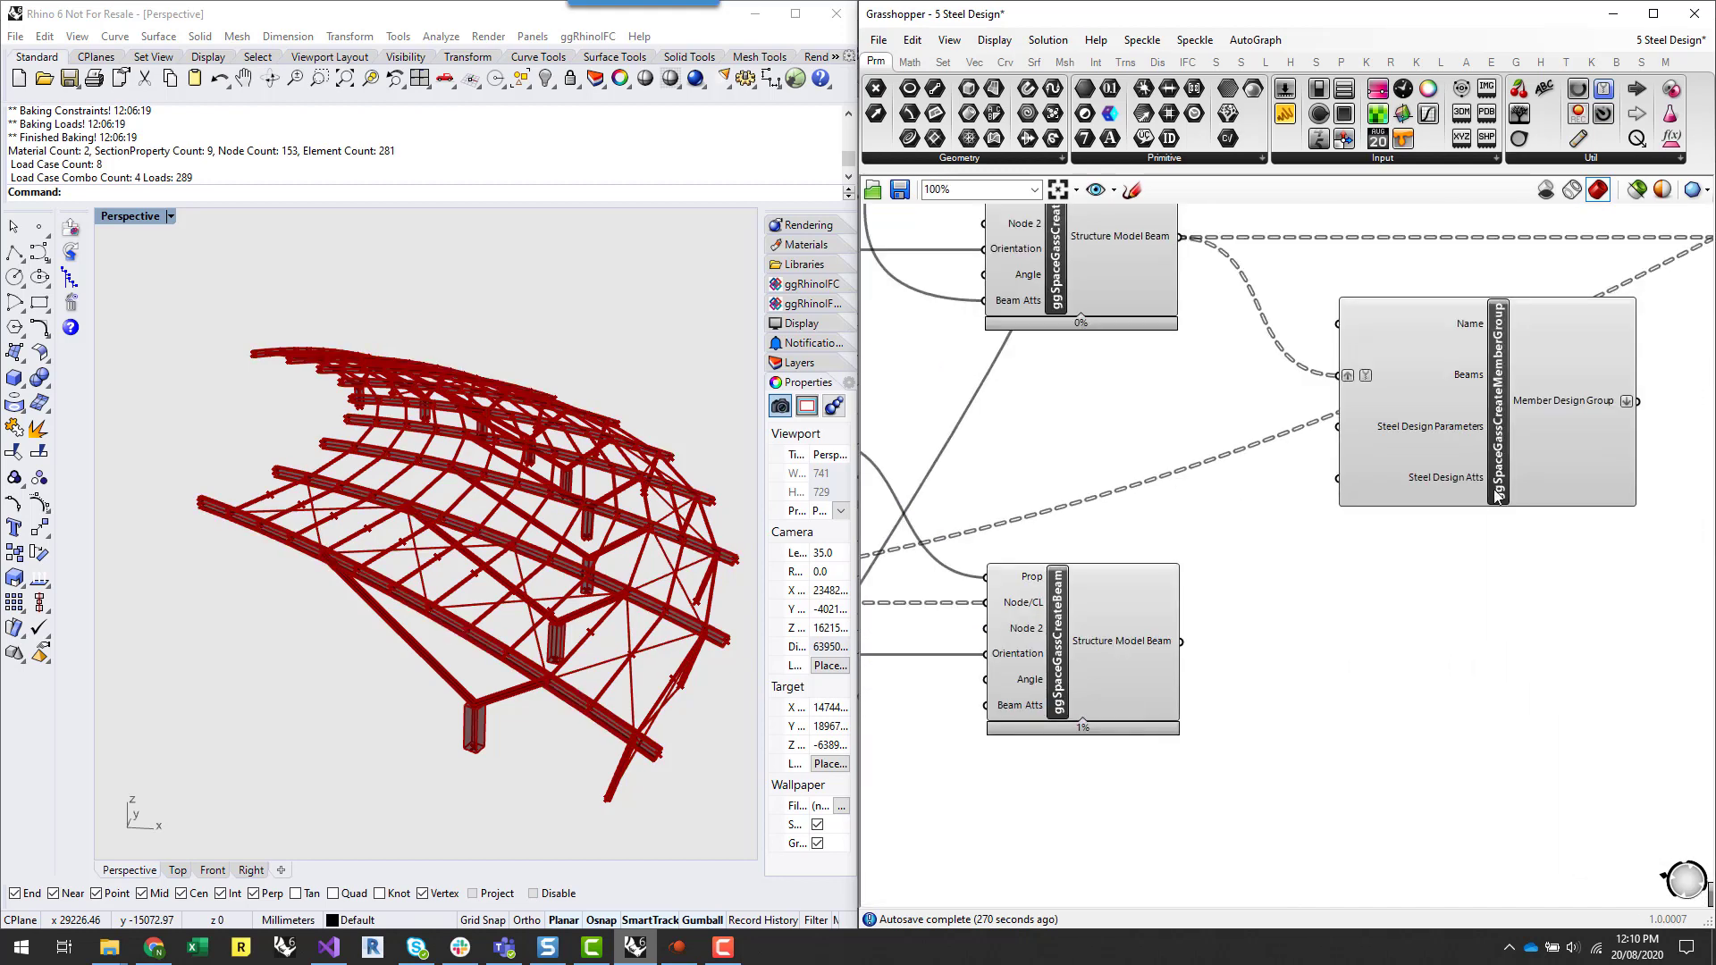
# - Examine where the struts meet the end rafter in the Rhino roof model
pyautogui.moveTo(1326, 24); pyautogui.dragTo(1713, 134)
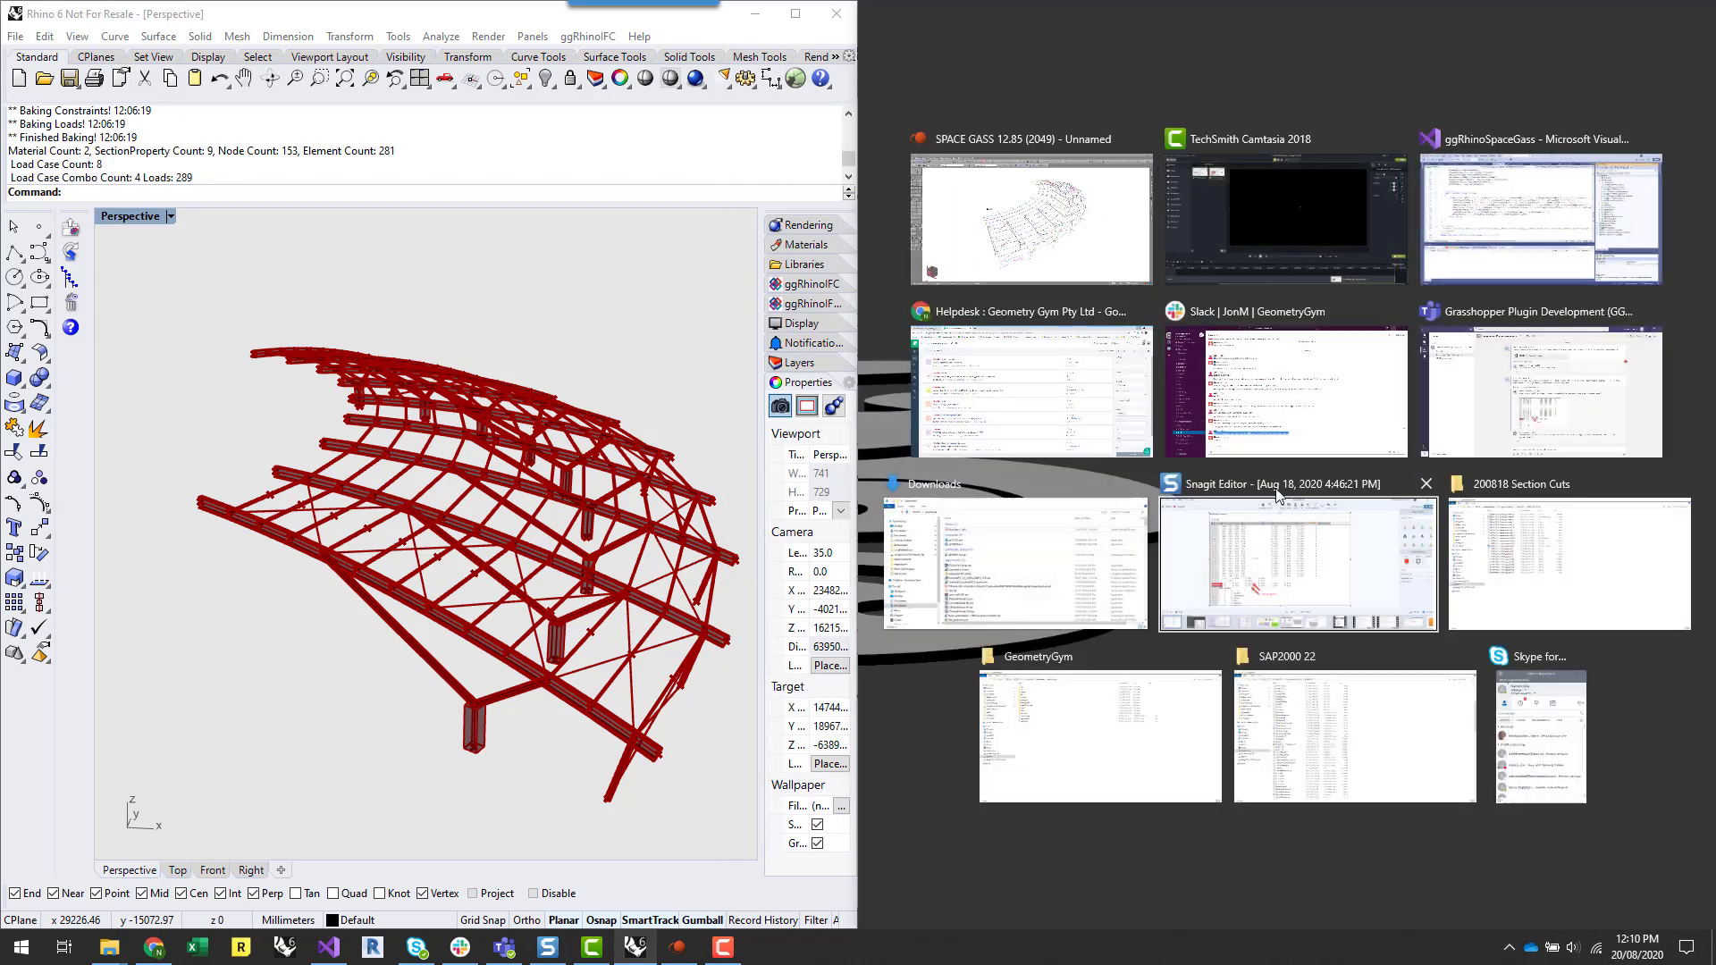
pyautogui.click(668, 346)
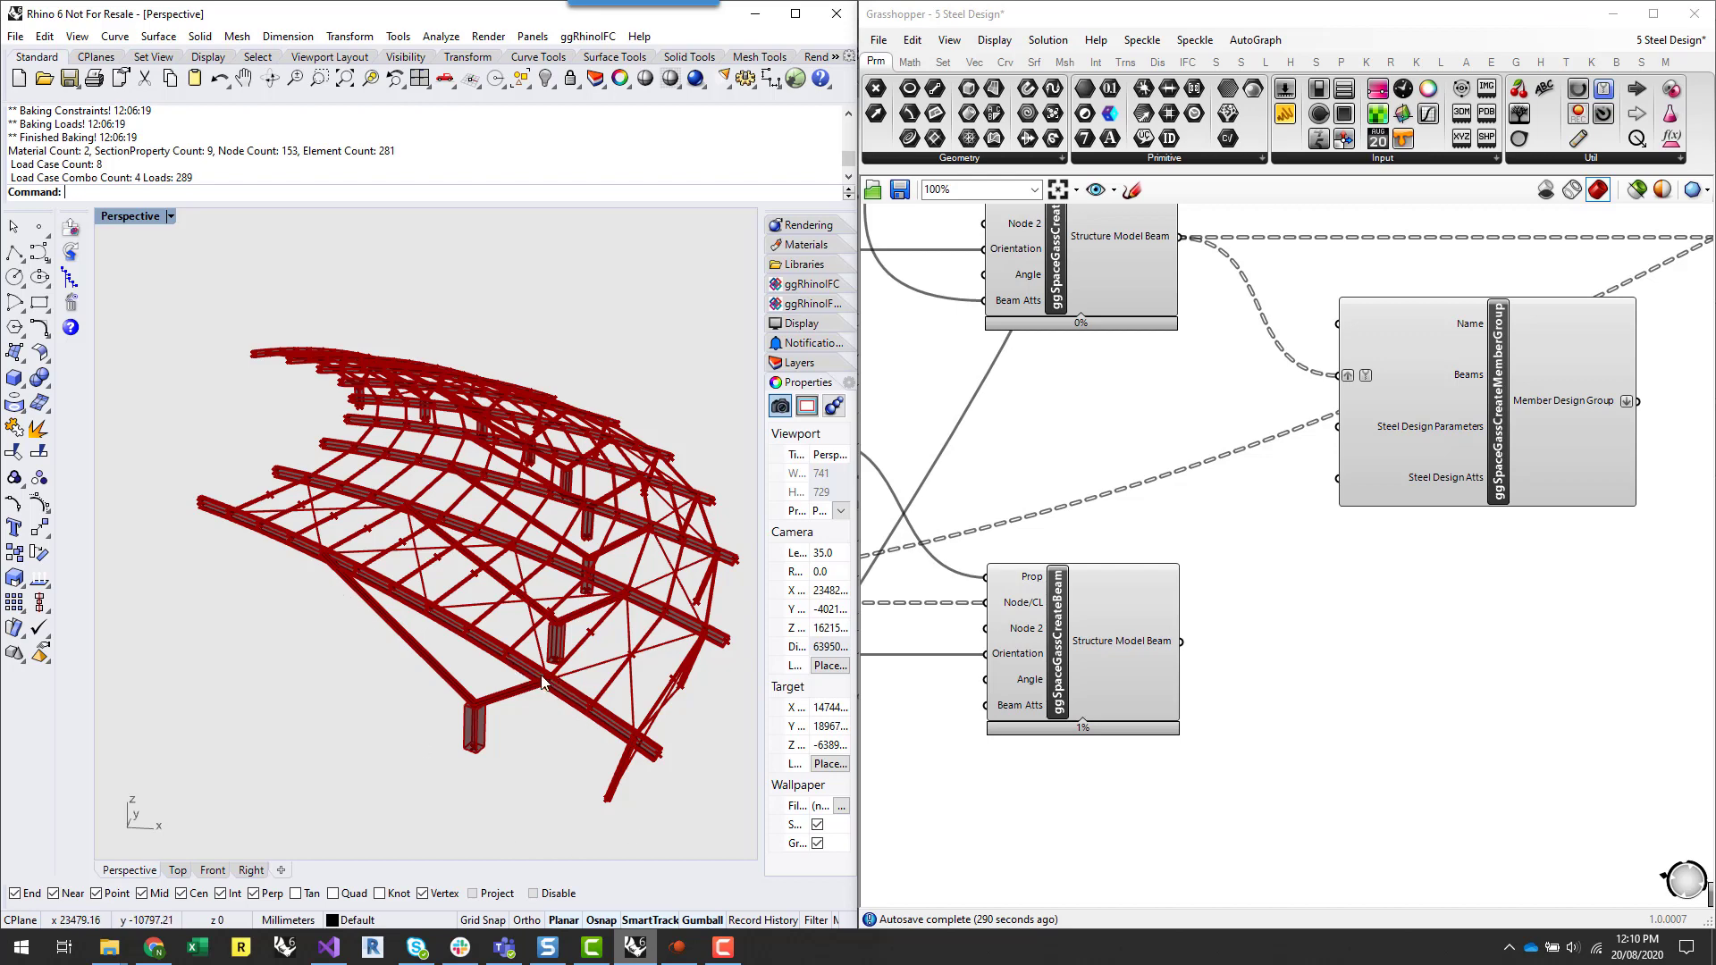
pyautogui.scroll(2, 536, 643)
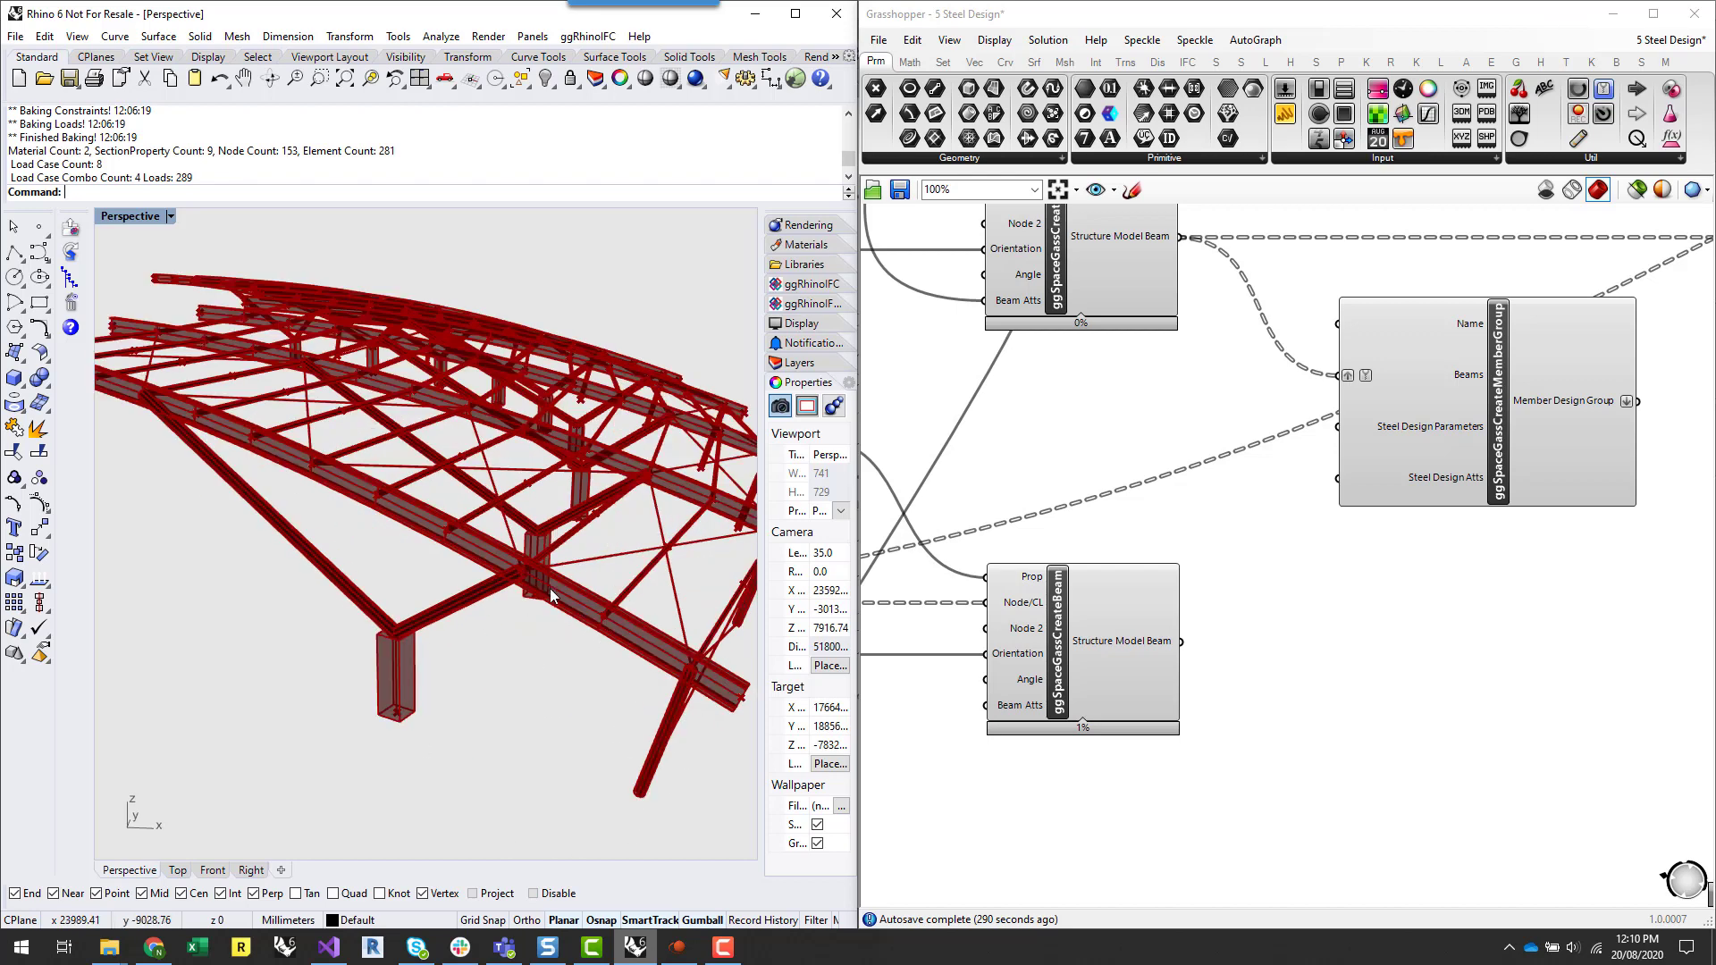
pyautogui.scroll(-2, 498, 561)
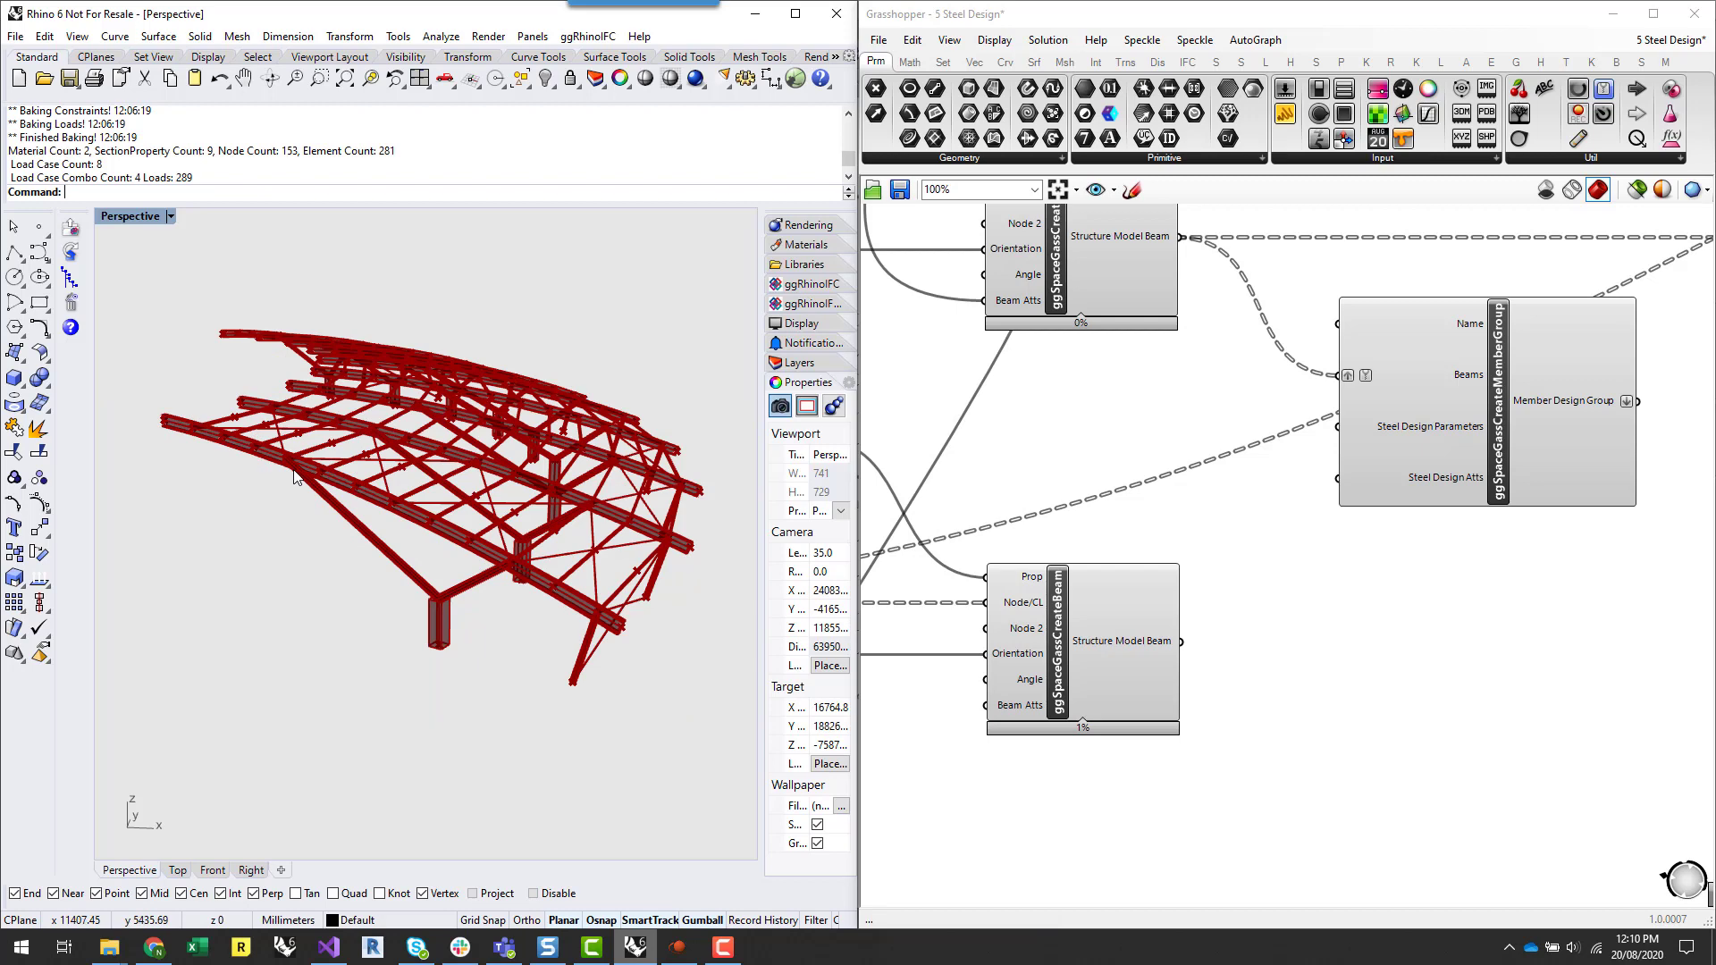
pyautogui.moveTo(1346, 791); pyautogui.dragTo(1341, 802, button='right')
# - Simplify the Structure Model Beam output of the ggSpaceGassCreateBeam component that generates the curved rafters
pyautogui.moveTo(1120, 652)
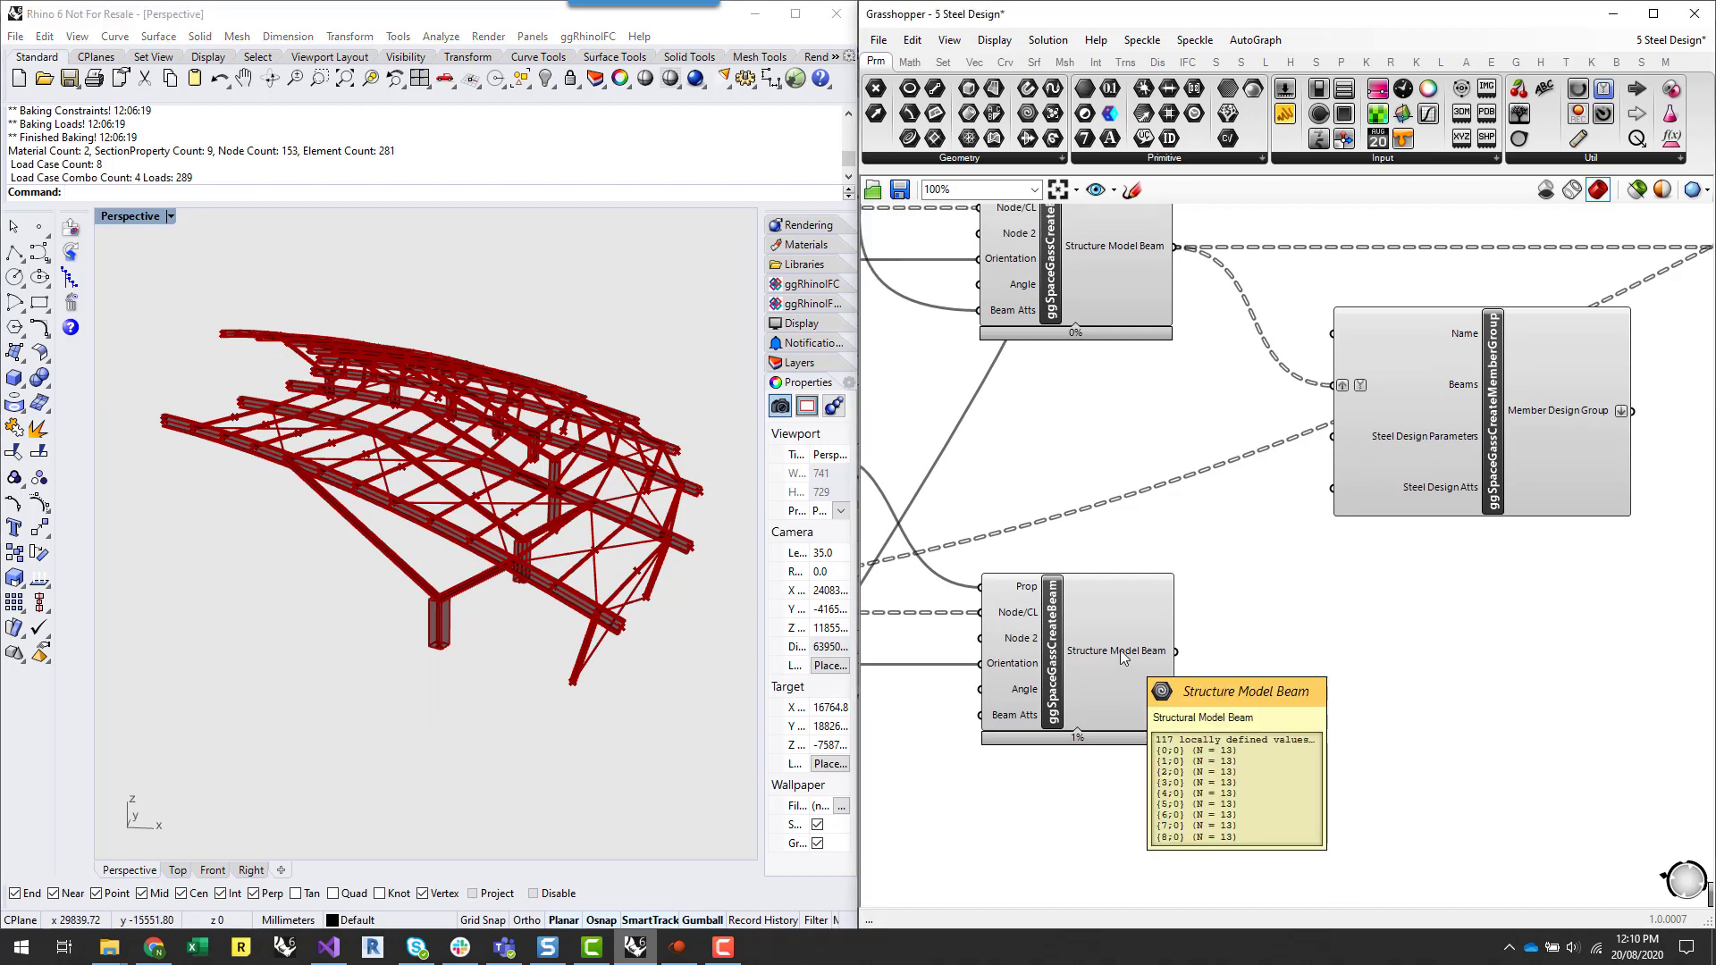
pyautogui.click(1118, 650)
pyautogui.moveTo(500, 701); pyautogui.dragTo(576, 642, button='right')
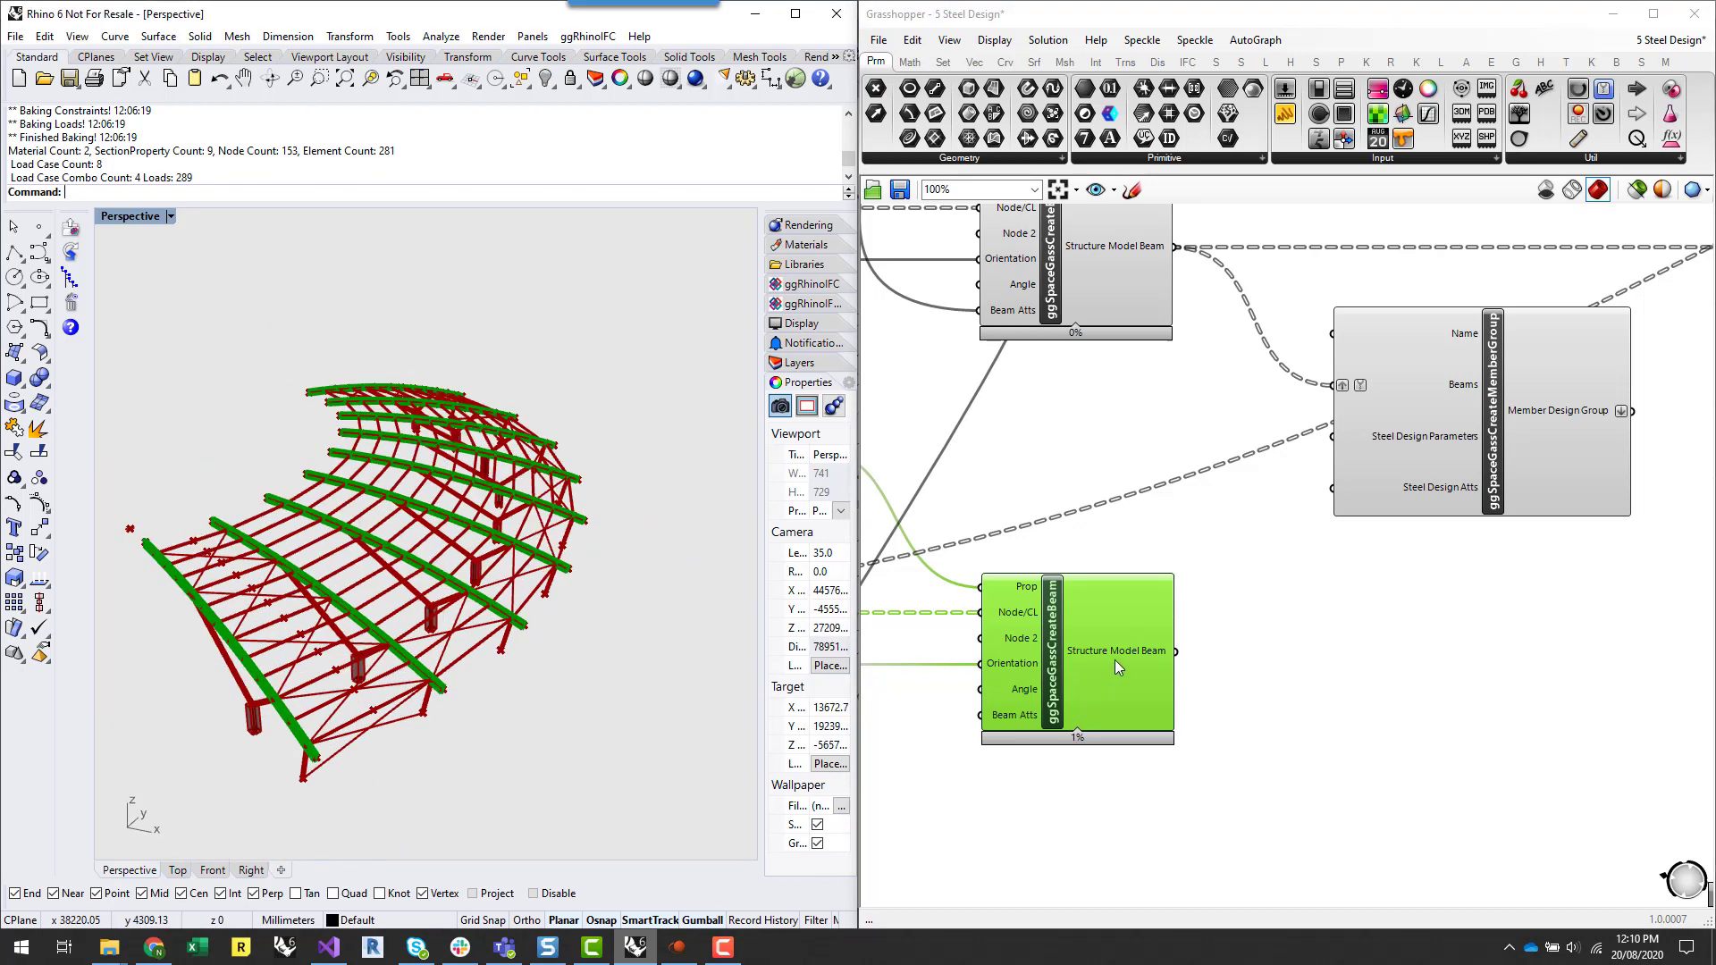
pyautogui.moveTo(1132, 648)
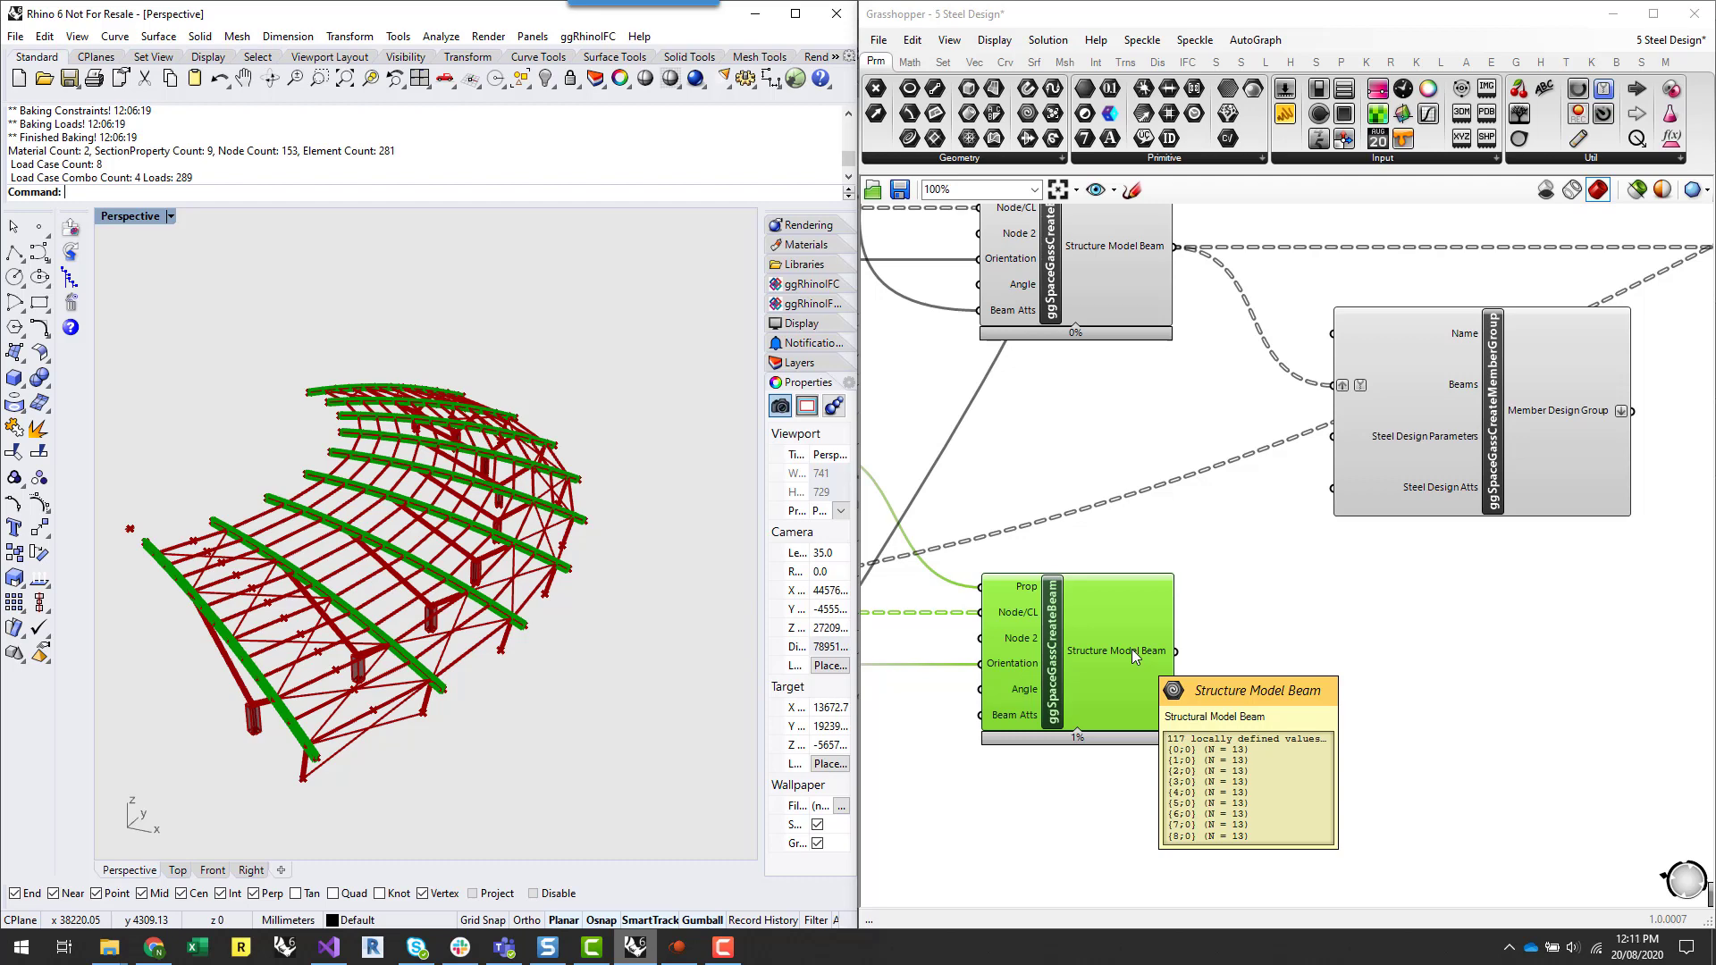
pyautogui.rightClick(1131, 648)
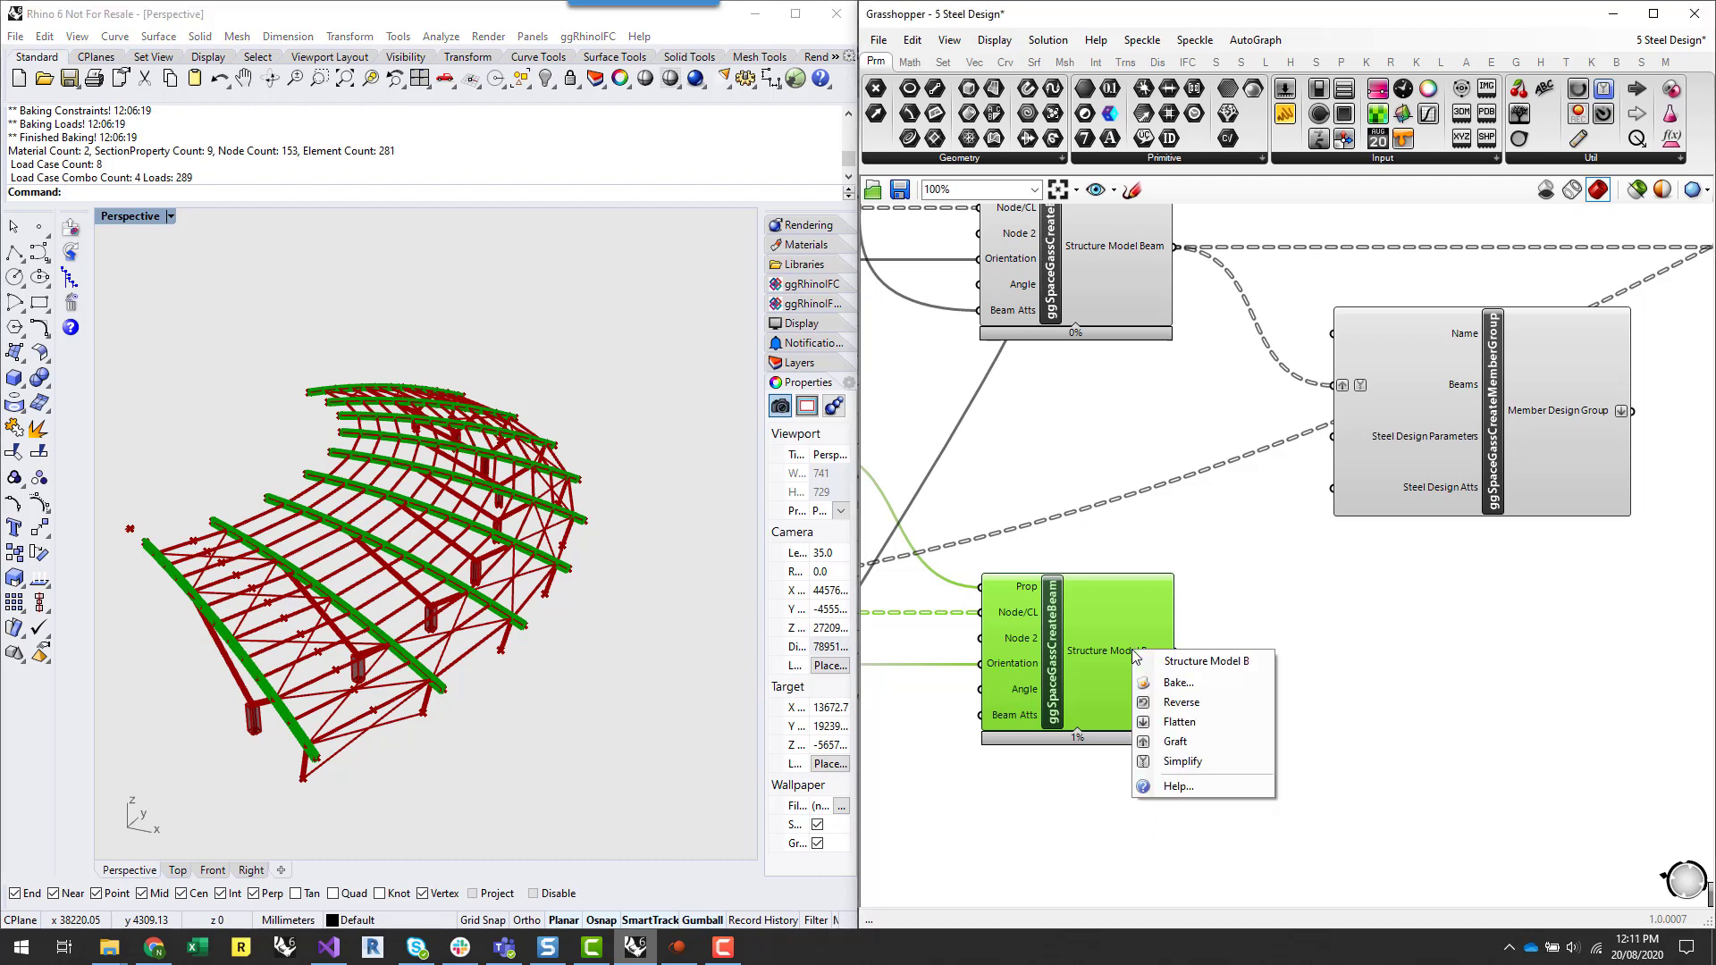
pyautogui.click(1219, 763)
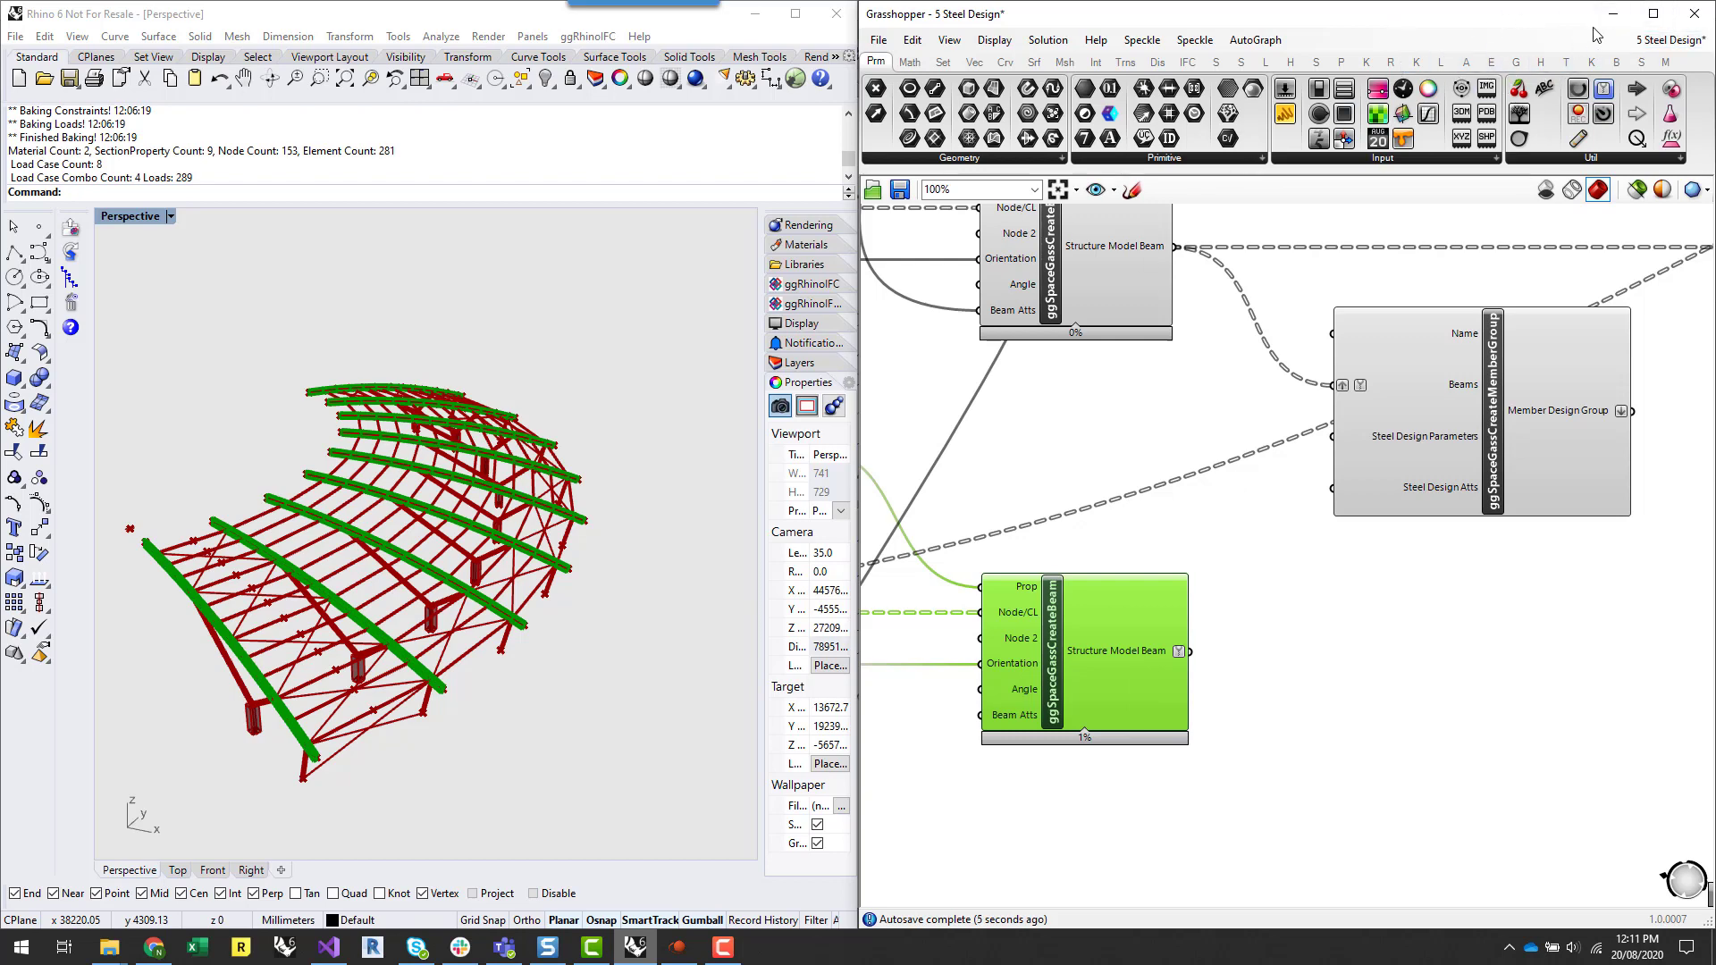
# - Maximize the Grasshopper window and place a copy of the ggSpaceGassCreateMemberGroup component below the original, beside the rafter beam component
pyautogui.doubleClick(1463, 31)
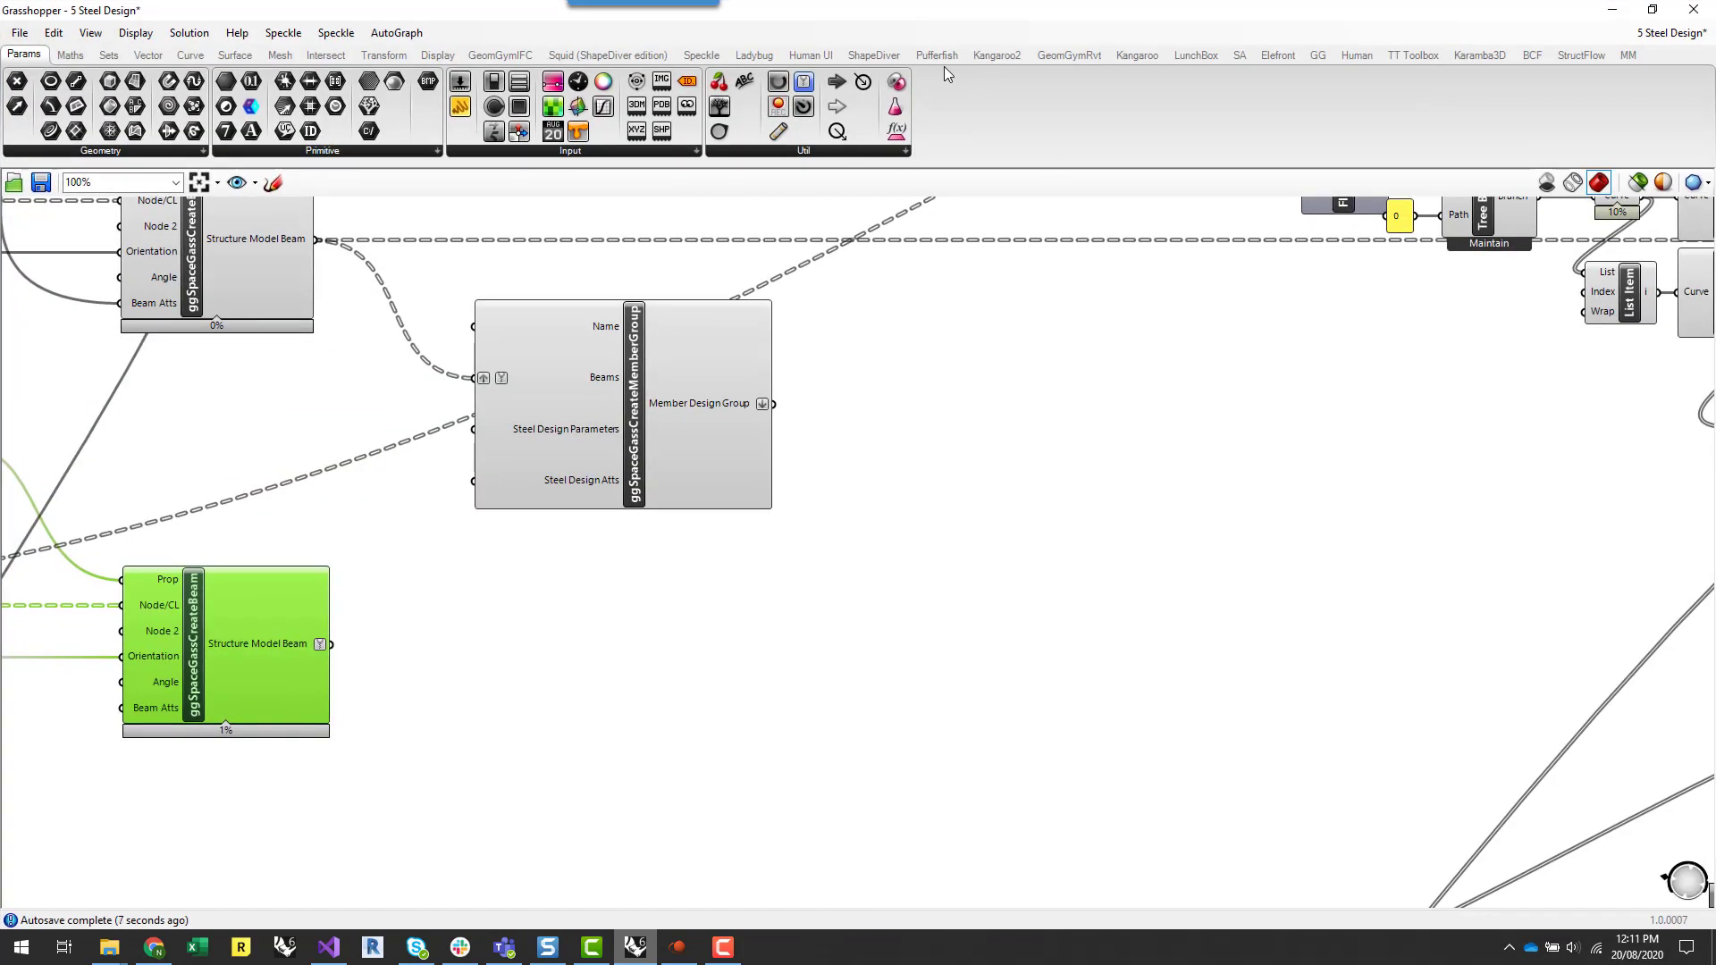
pyautogui.click(668, 372)
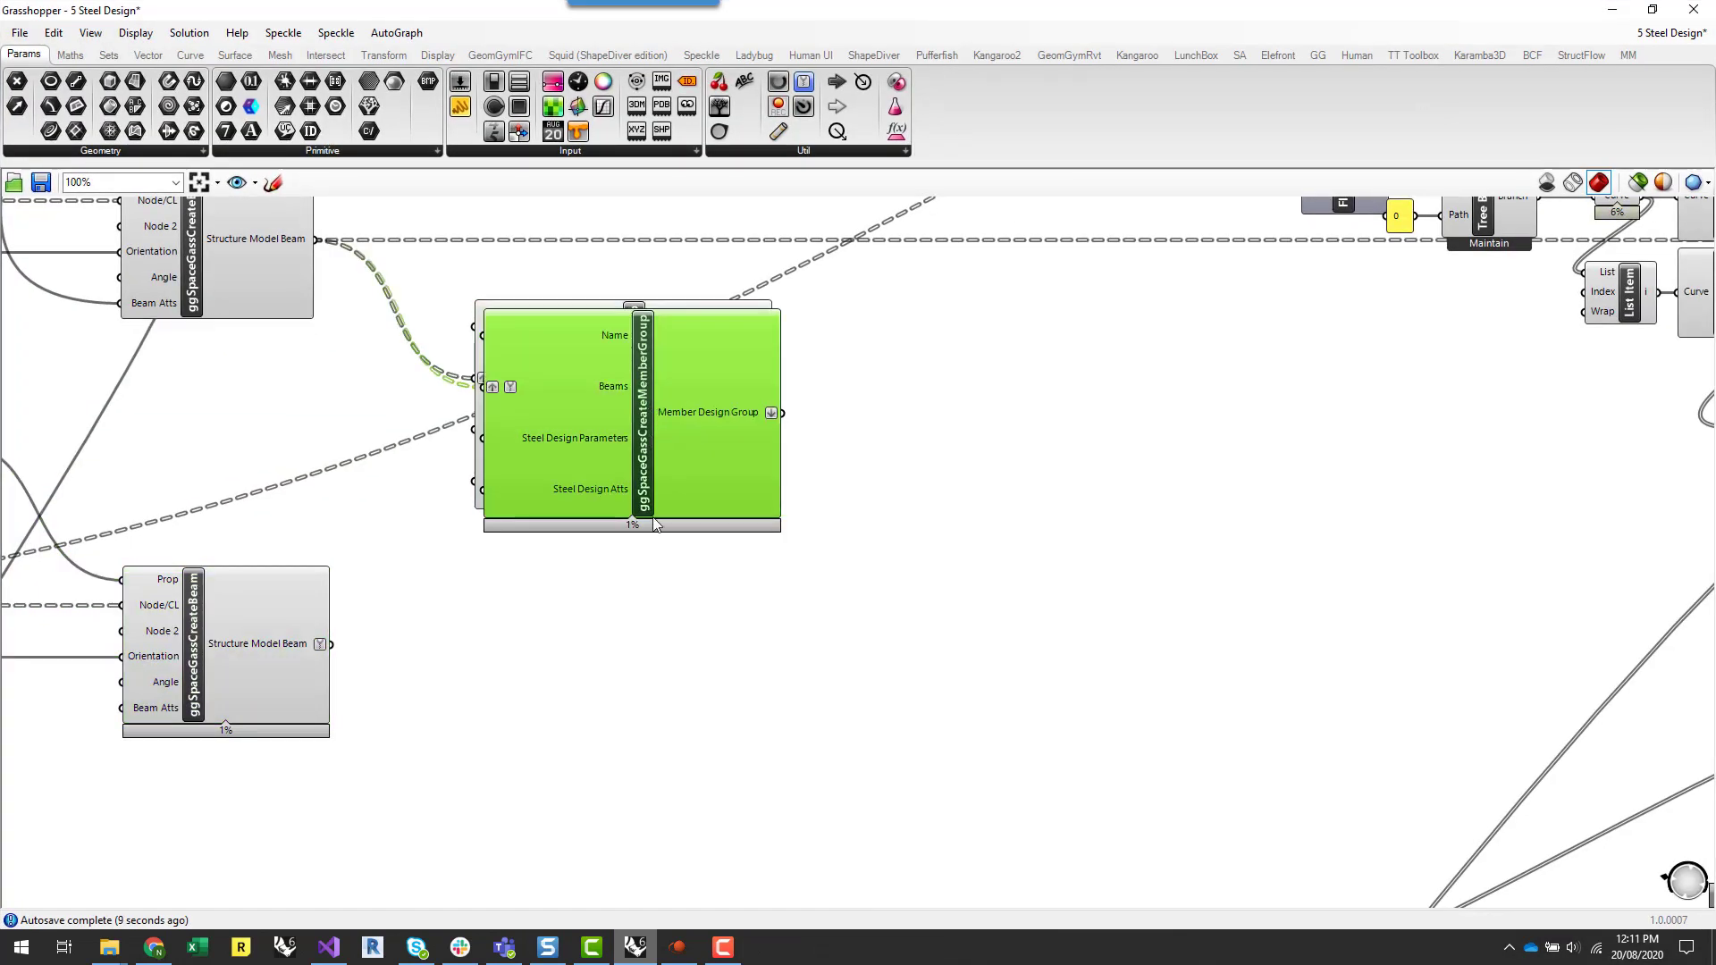
pyautogui.keyDown('alt'); pyautogui.moveTo(656, 423); pyautogui.dragTo(639, 689); pyautogui.keyUp('alt')
pyautogui.click(1011, 764)
pyautogui.moveTo(1156, 612); pyautogui.dragTo(1519, 509, button='right')
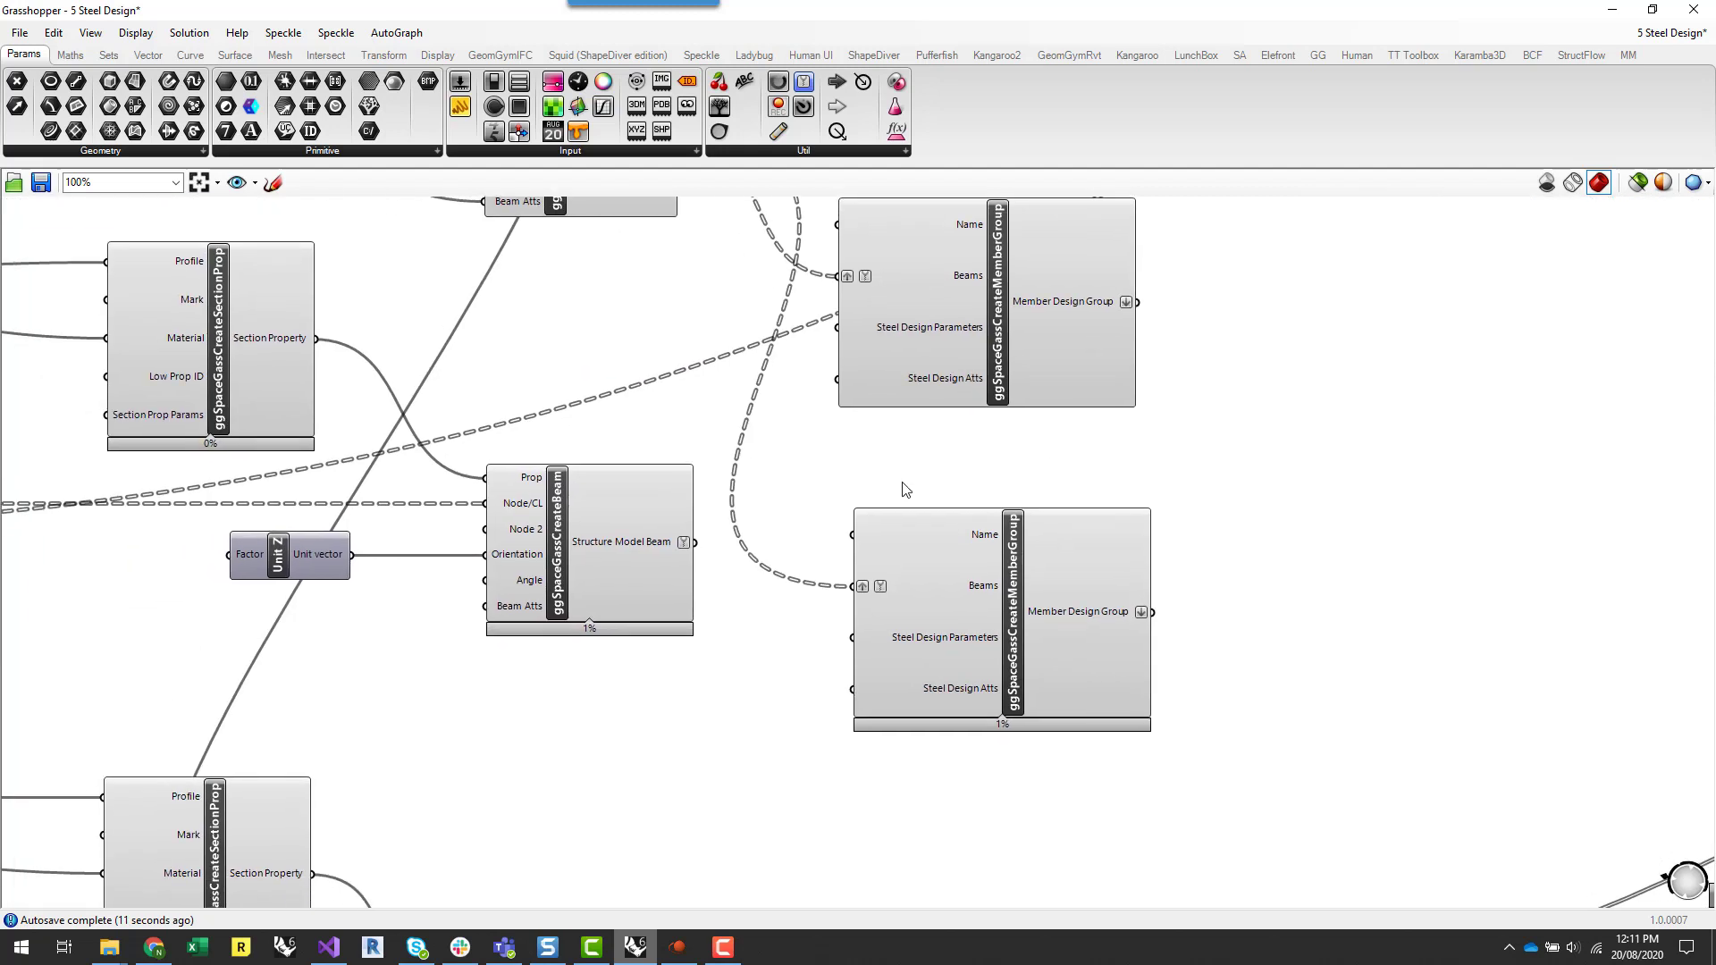
pyautogui.moveTo(883, 459); pyautogui.dragTo(950, 542, button='right')
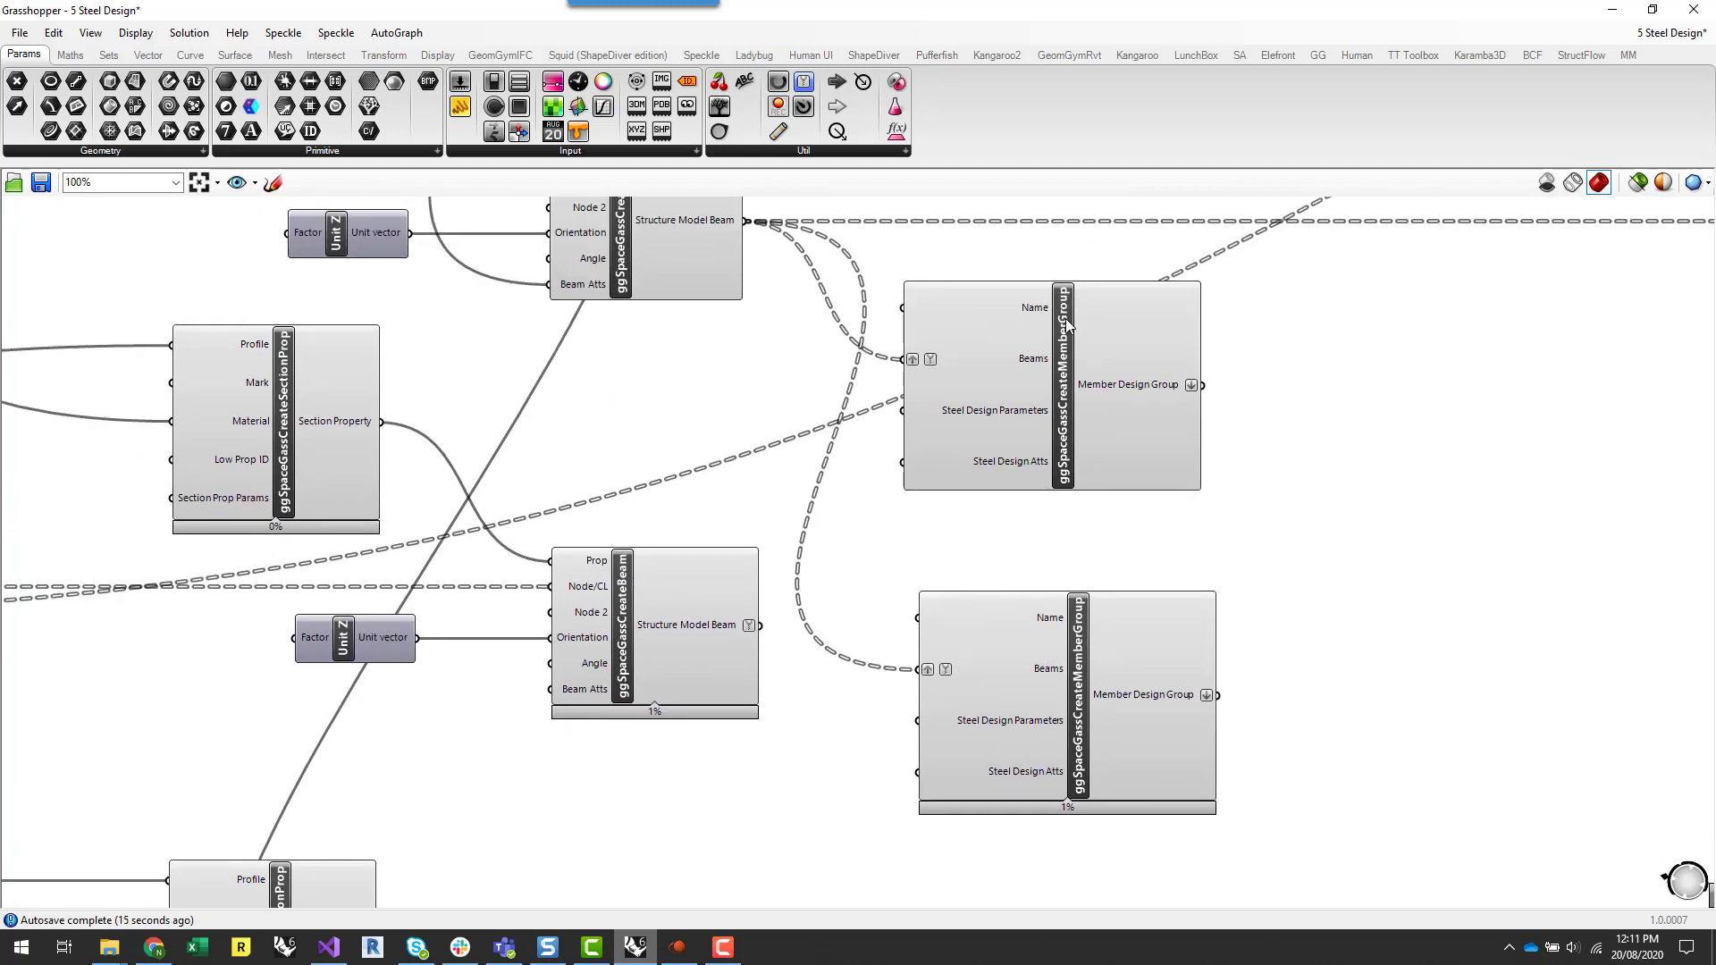
# - Move the copied ggSpaceGassCreateMemberGroup component farther from the rafter beam component to leave free canvas space between them
pyautogui.moveTo(1047, 315)
pyautogui.moveTo(1108, 547); pyautogui.dragTo(1269, 507, button='right')
pyautogui.scroll(1, 1036, 746)
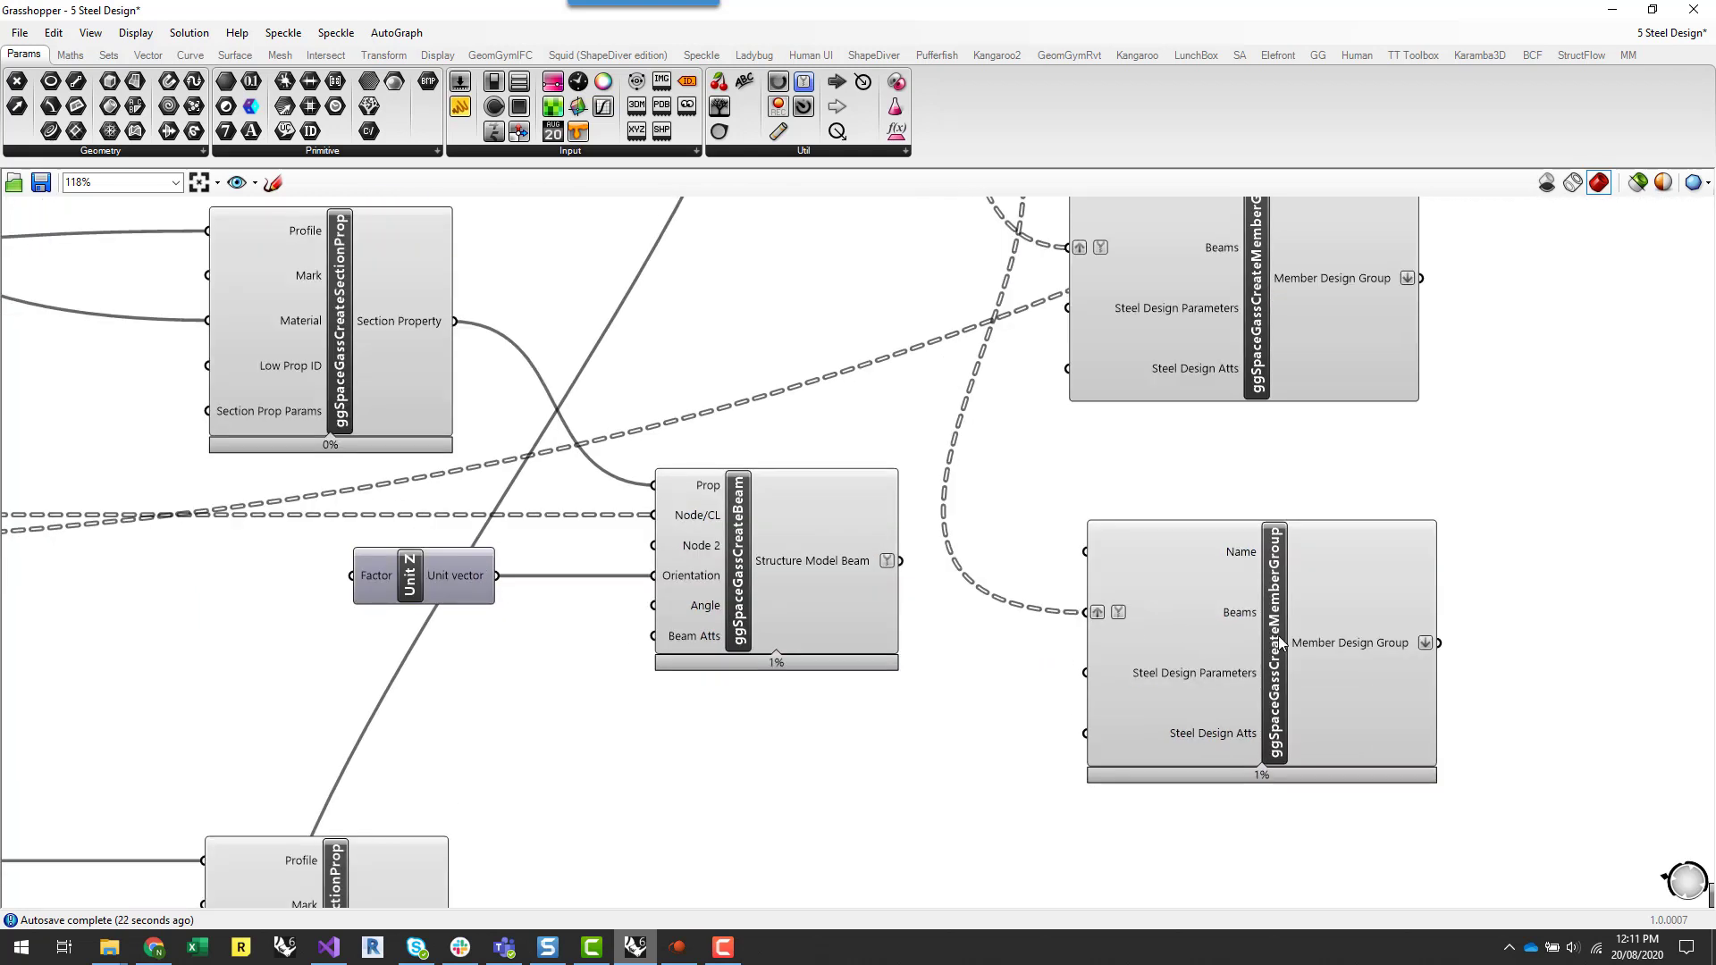
pyautogui.moveTo(1278, 637); pyautogui.dragTo(1296, 688)
pyautogui.click(953, 779)
pyautogui.scroll(-2, 1062, 501)
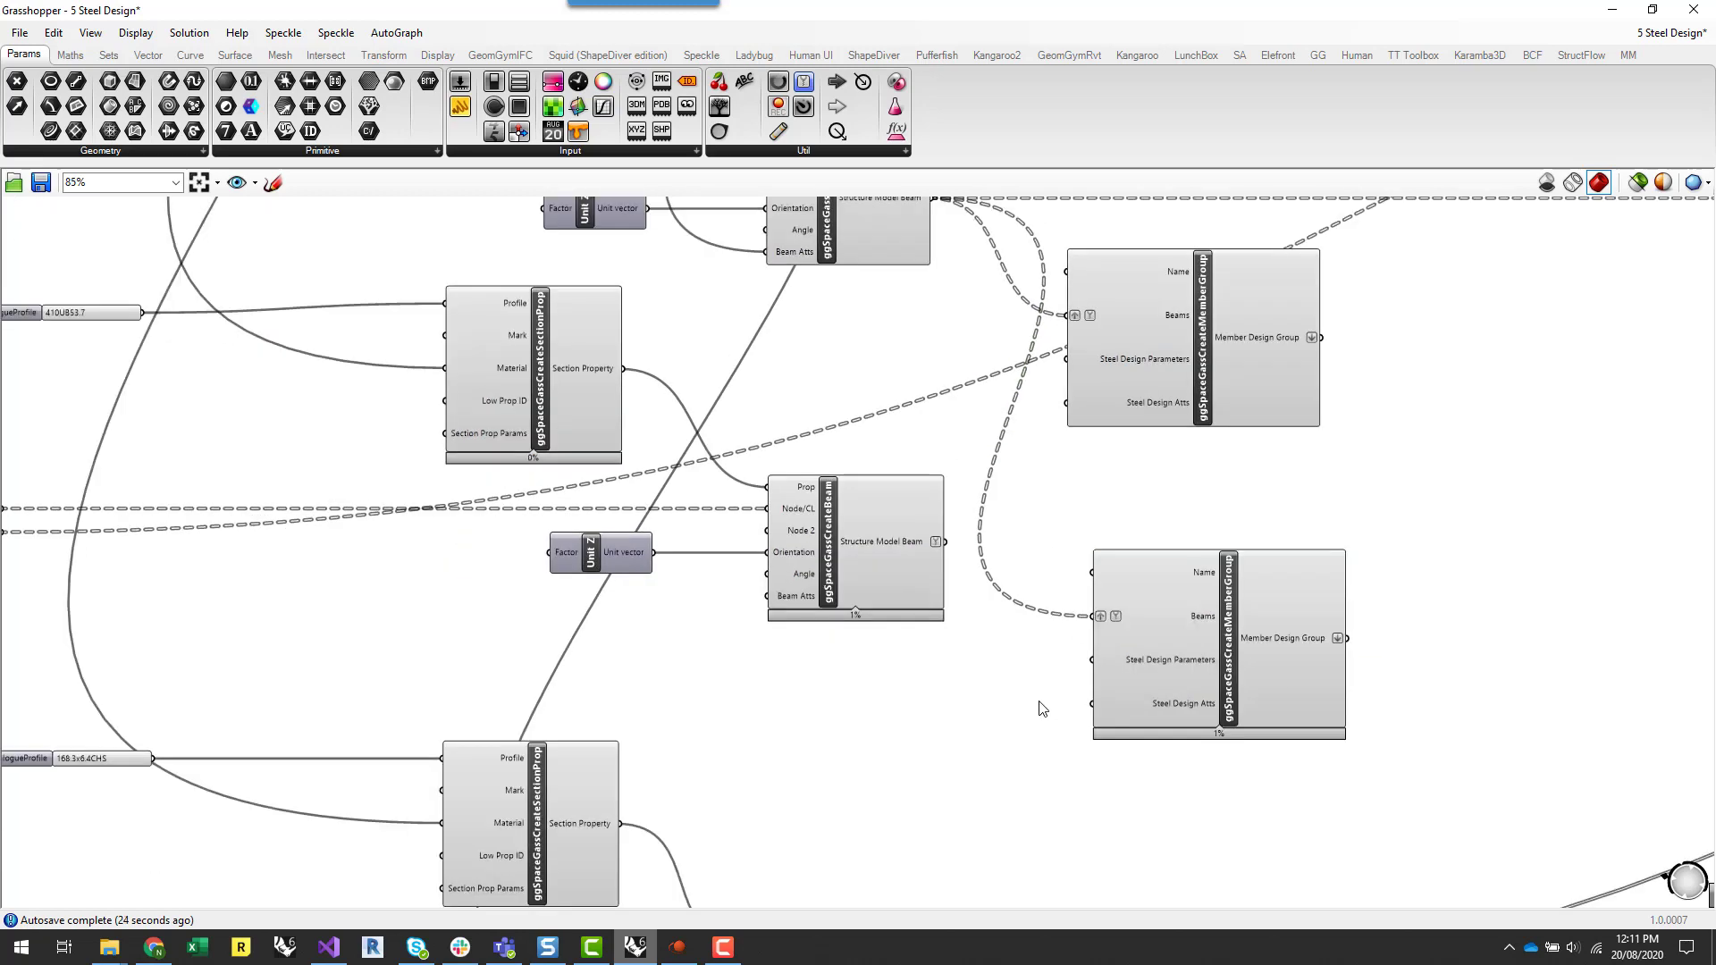
pyautogui.scroll(3, 1041, 708)
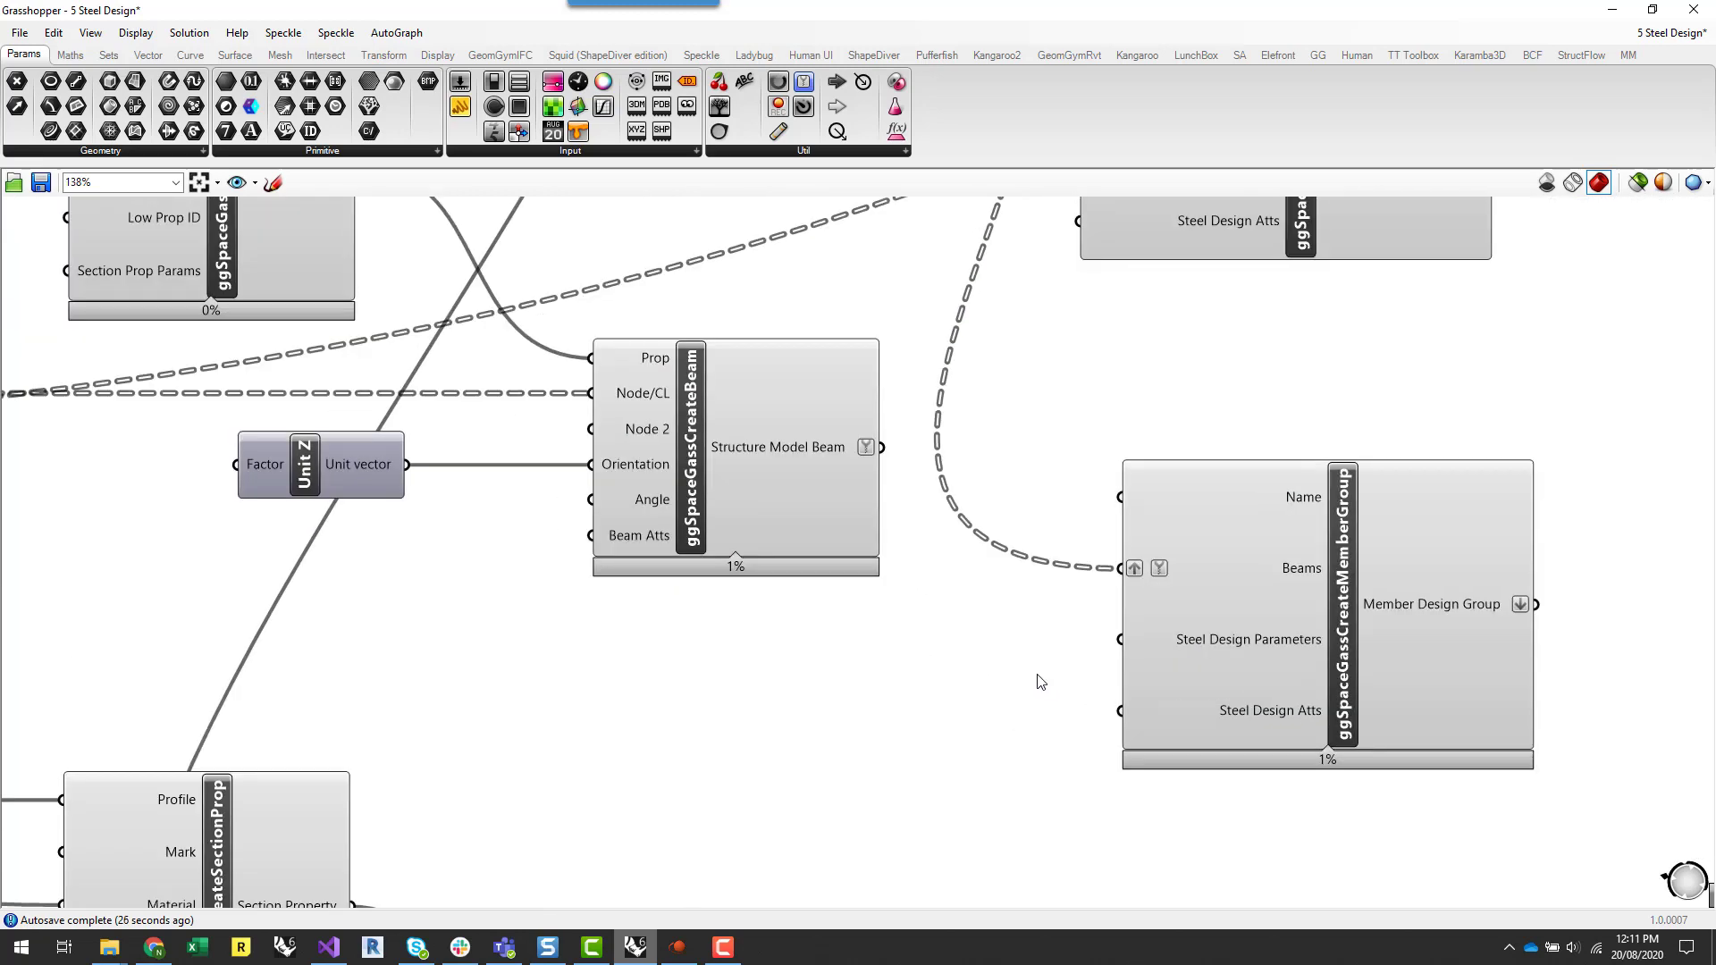
pyautogui.scroll(-1, 1001, 676)
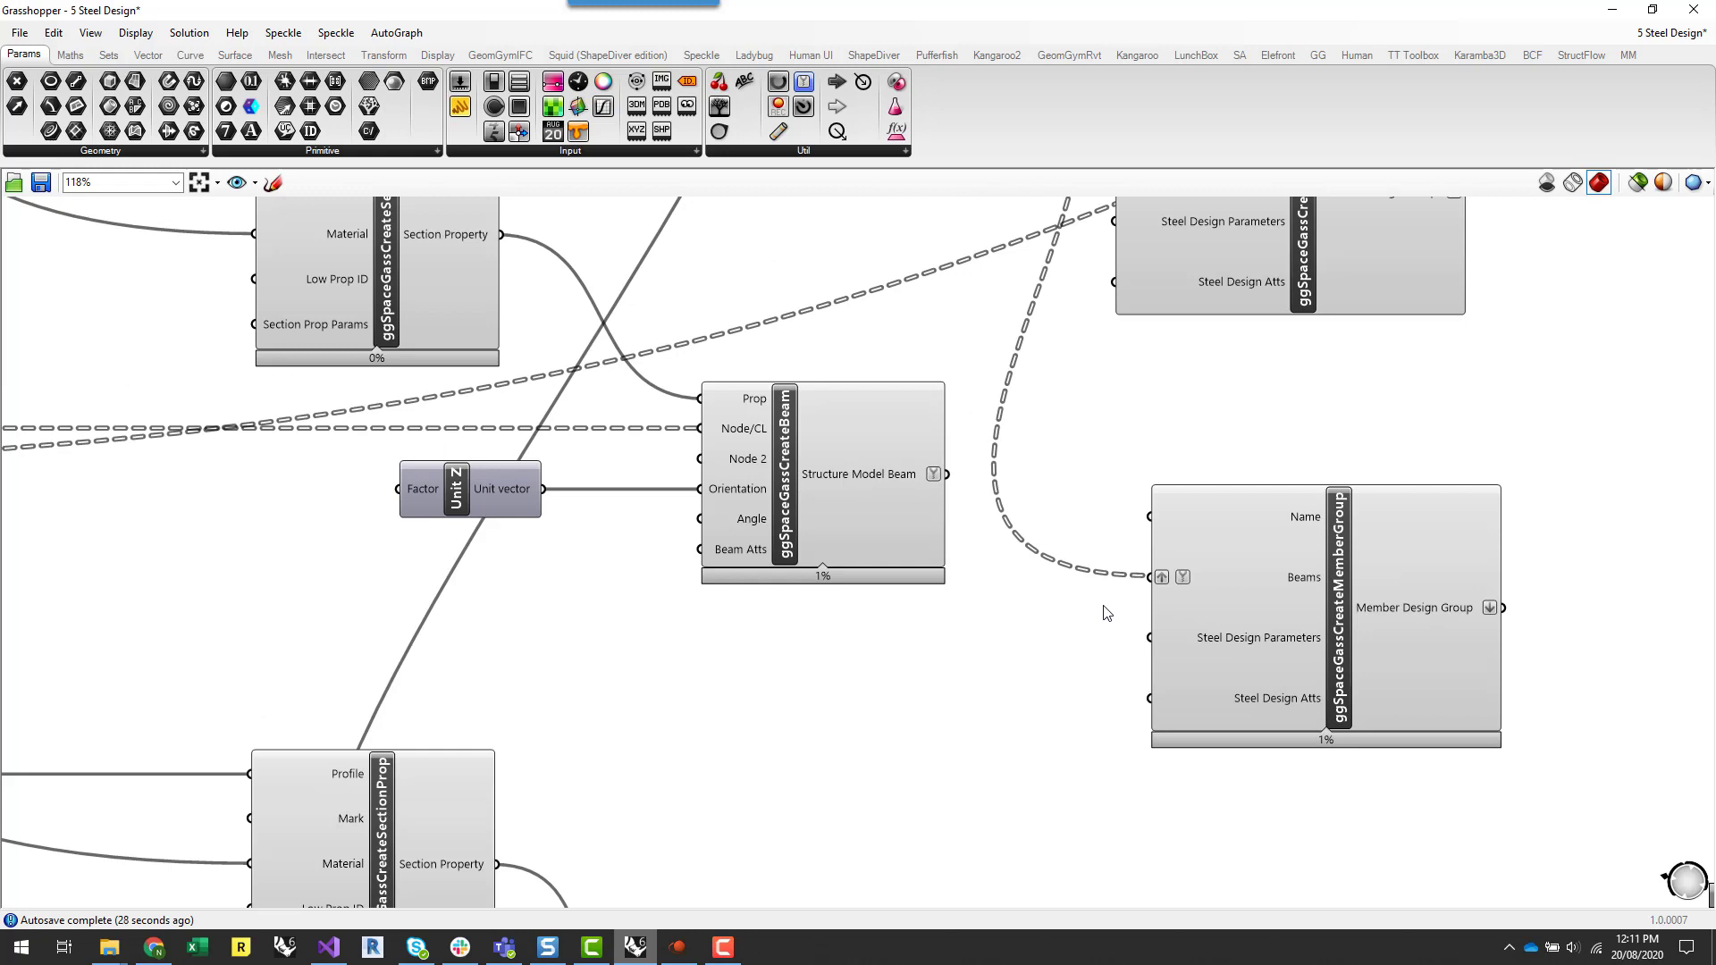
pyautogui.moveTo(1306, 615); pyautogui.dragTo(1484, 616)
pyautogui.click(1162, 708)
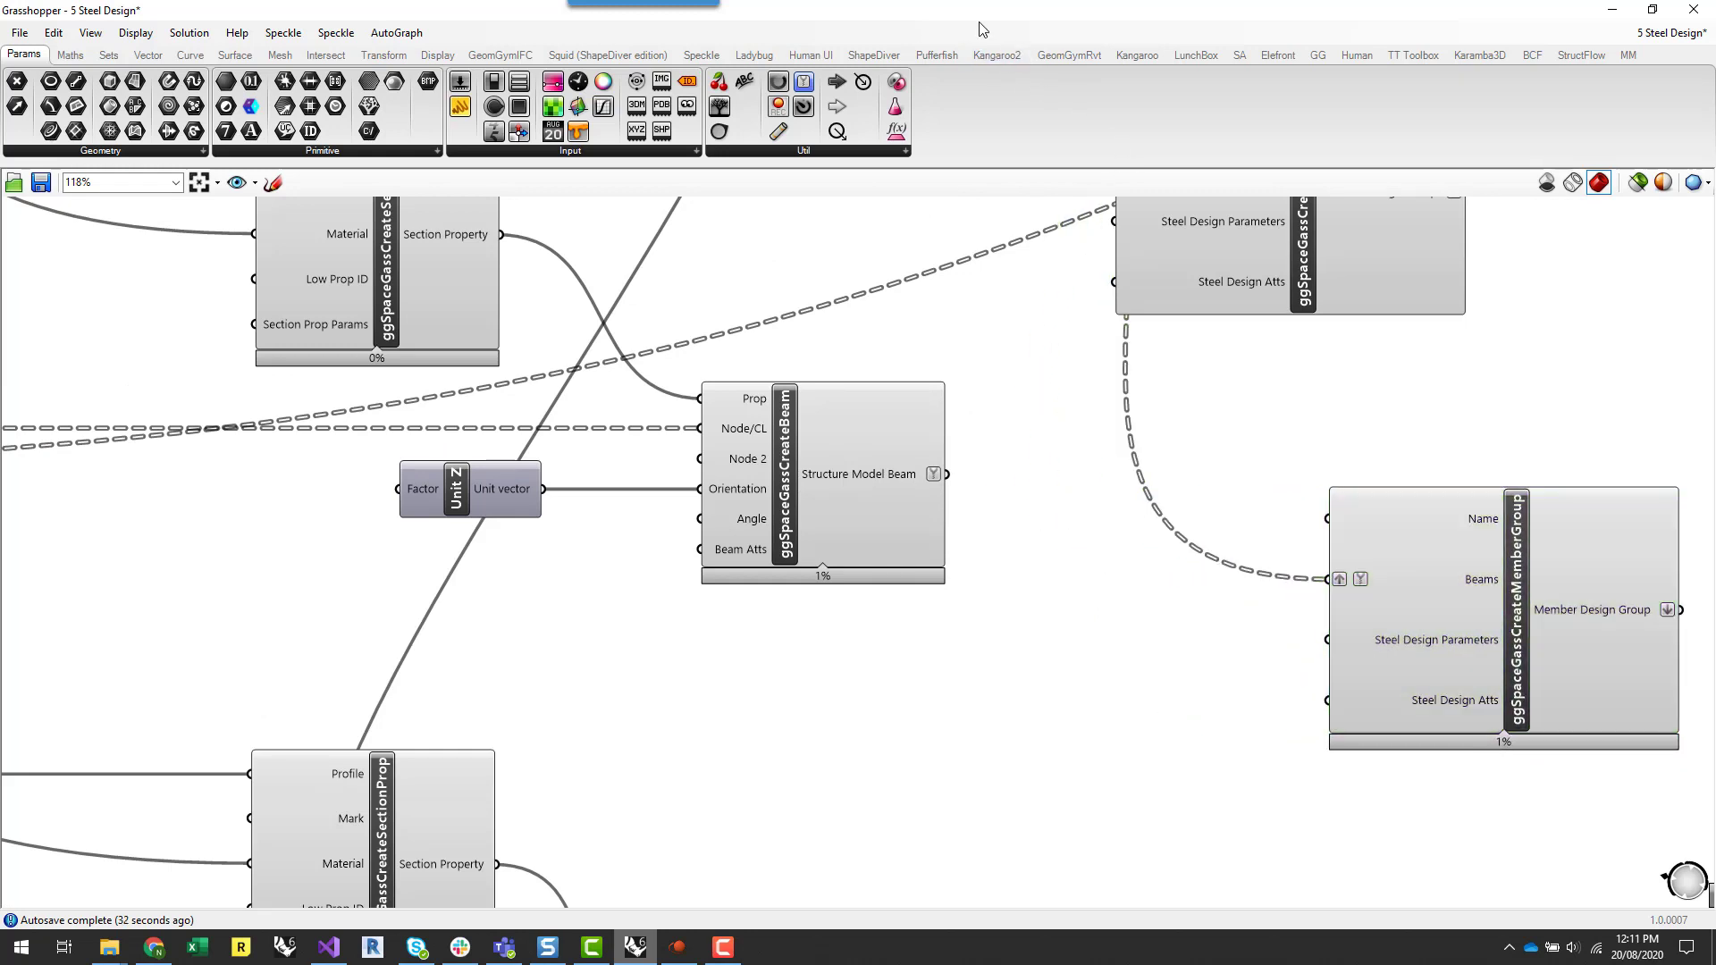
# - Restore the Grasshopper window beside the Rhino viewport and examine the curved rafters and struts from the end of the roof
pyautogui.moveTo(980, 15); pyautogui.dragTo(1381, 185)
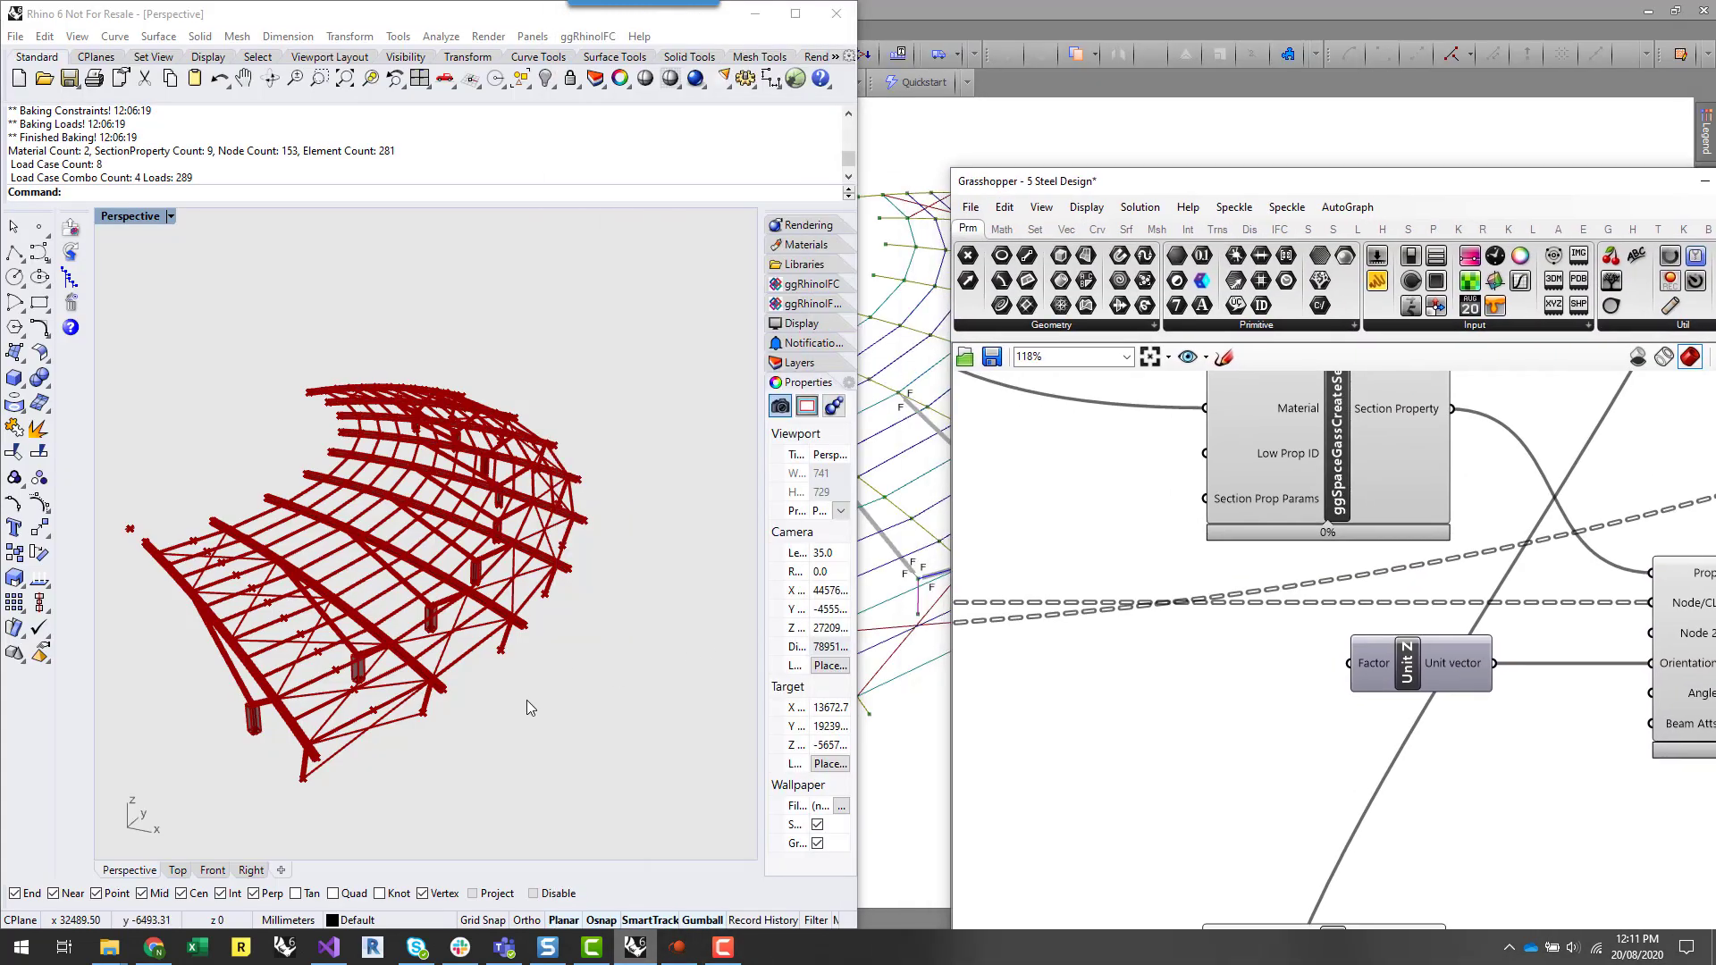
pyautogui.moveTo(527, 698); pyautogui.dragTo(564, 694, button='right')
pyautogui.scroll(4, 437, 675)
pyautogui.scroll(-2, 308, 529)
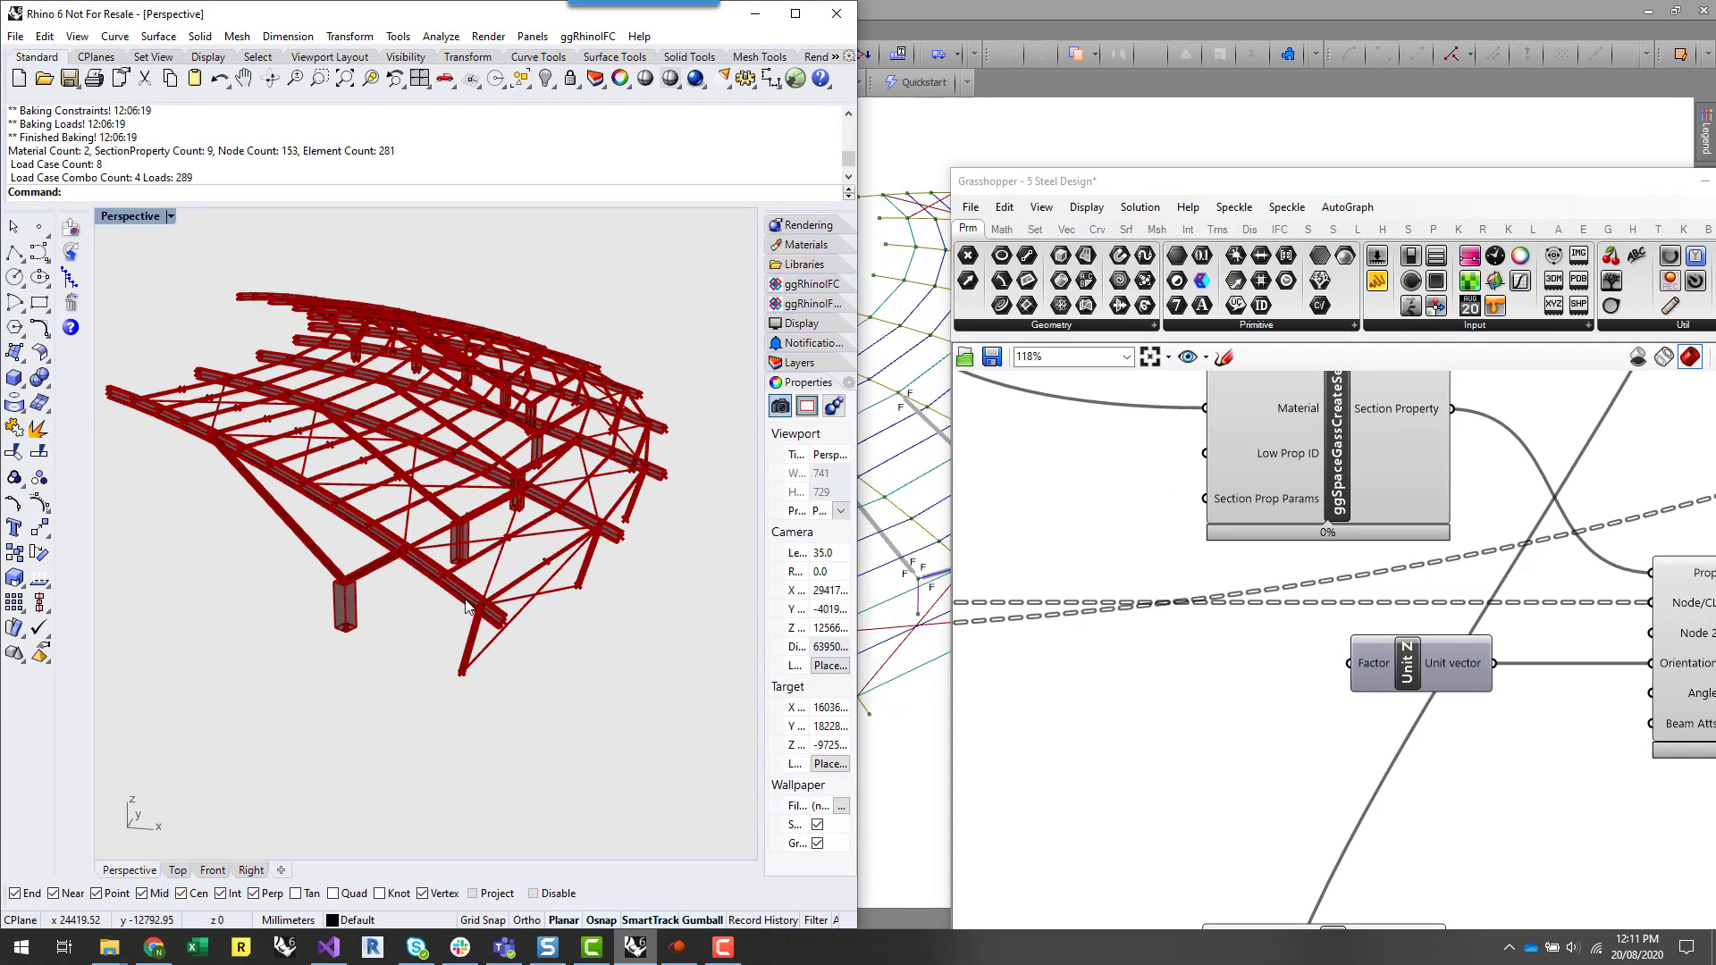
pyautogui.scroll(-3, 1217, 616)
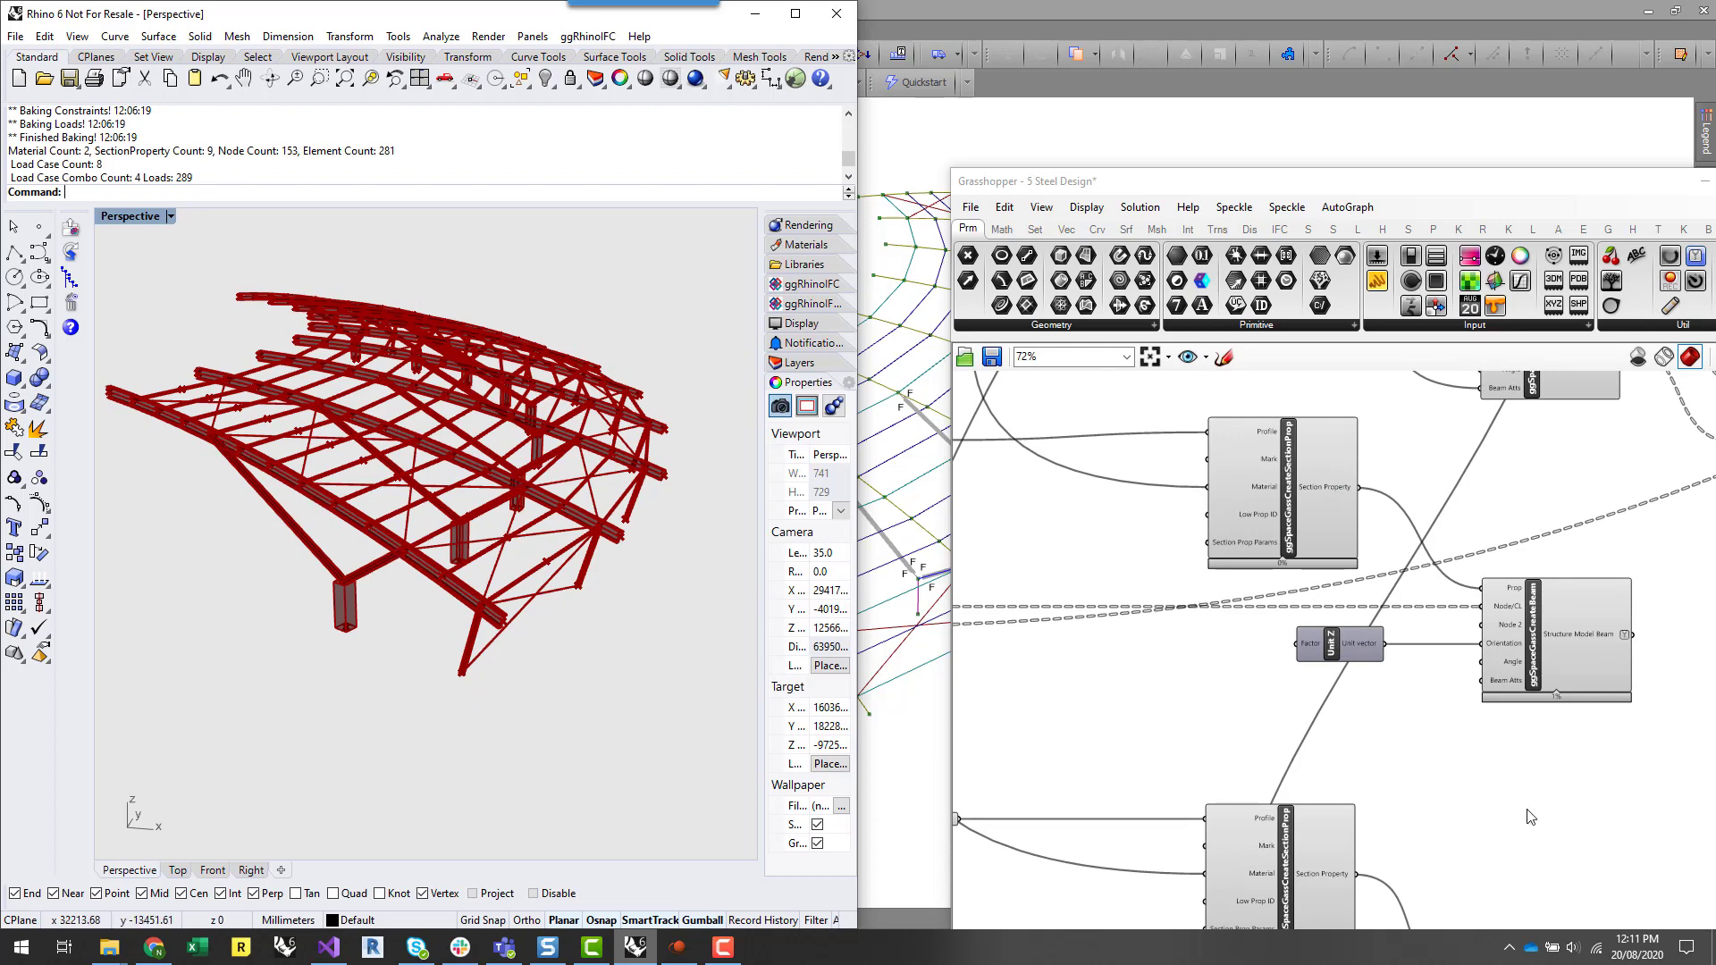
pyautogui.moveTo(1524, 815); pyautogui.dragTo(1396, 835, button='right')
pyautogui.moveTo(1412, 674); pyautogui.dragTo(1236, 770, button='right')
pyautogui.click(1236, 751)
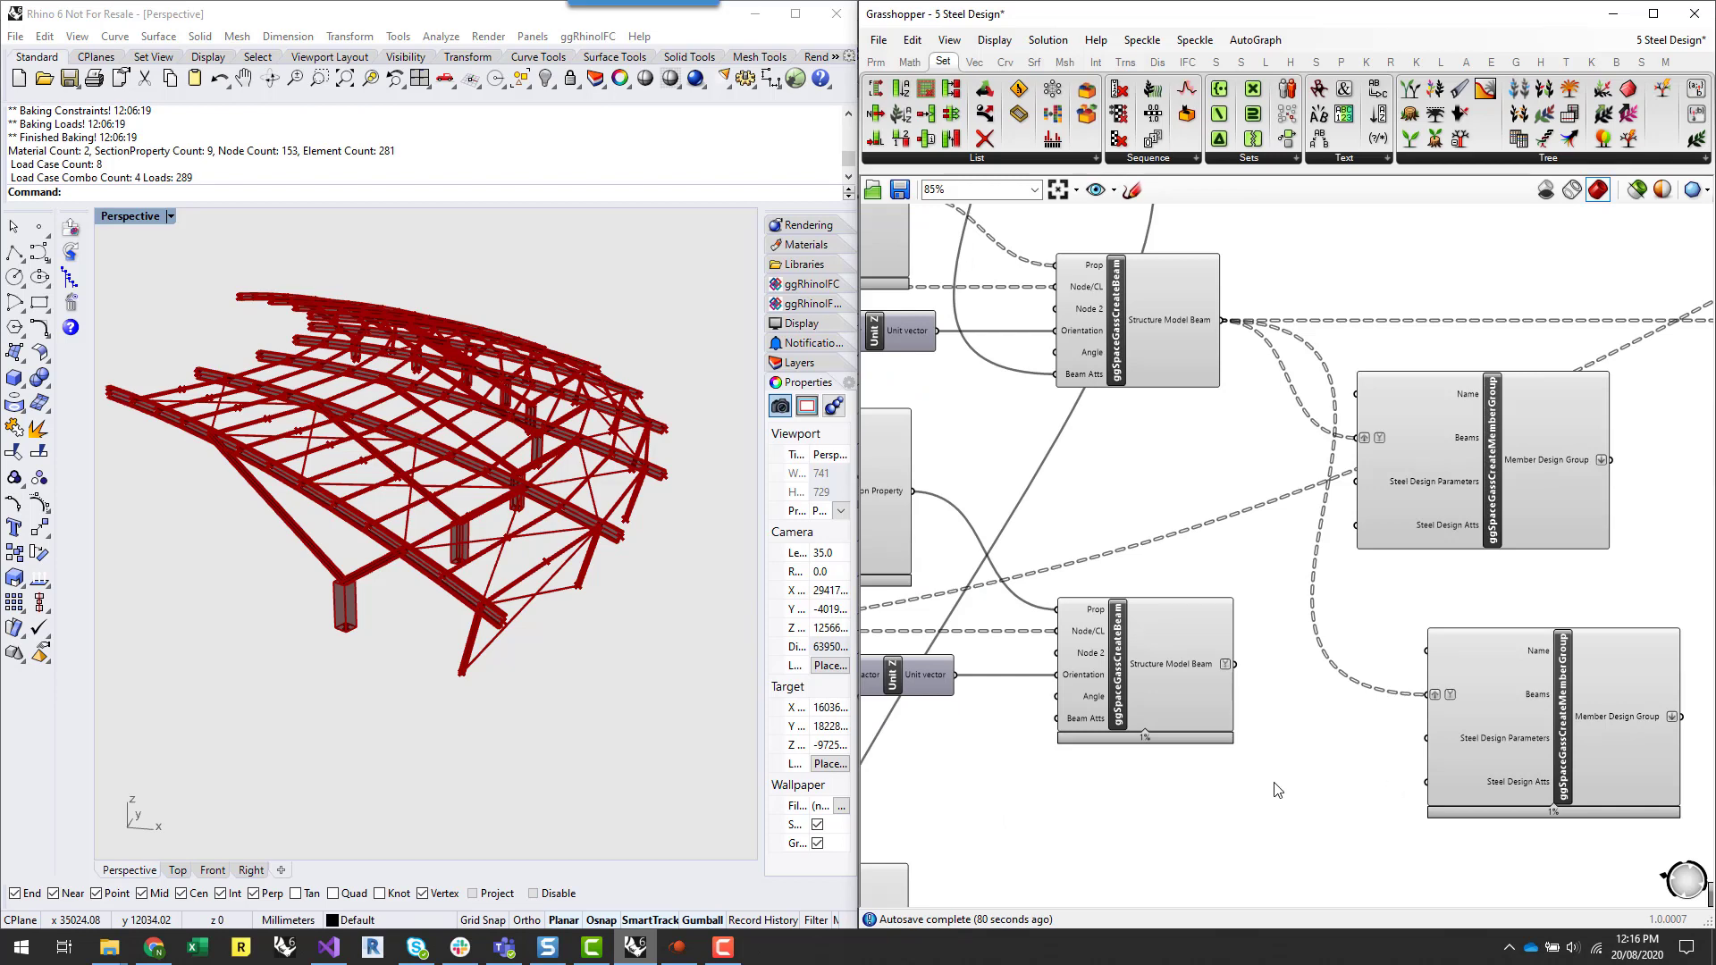
# - Trace the definition upstream through the List Item and Item Index components to the Back Cantilever and Front Cantilever sliders
pyautogui.scroll(-4, 1323, 769)
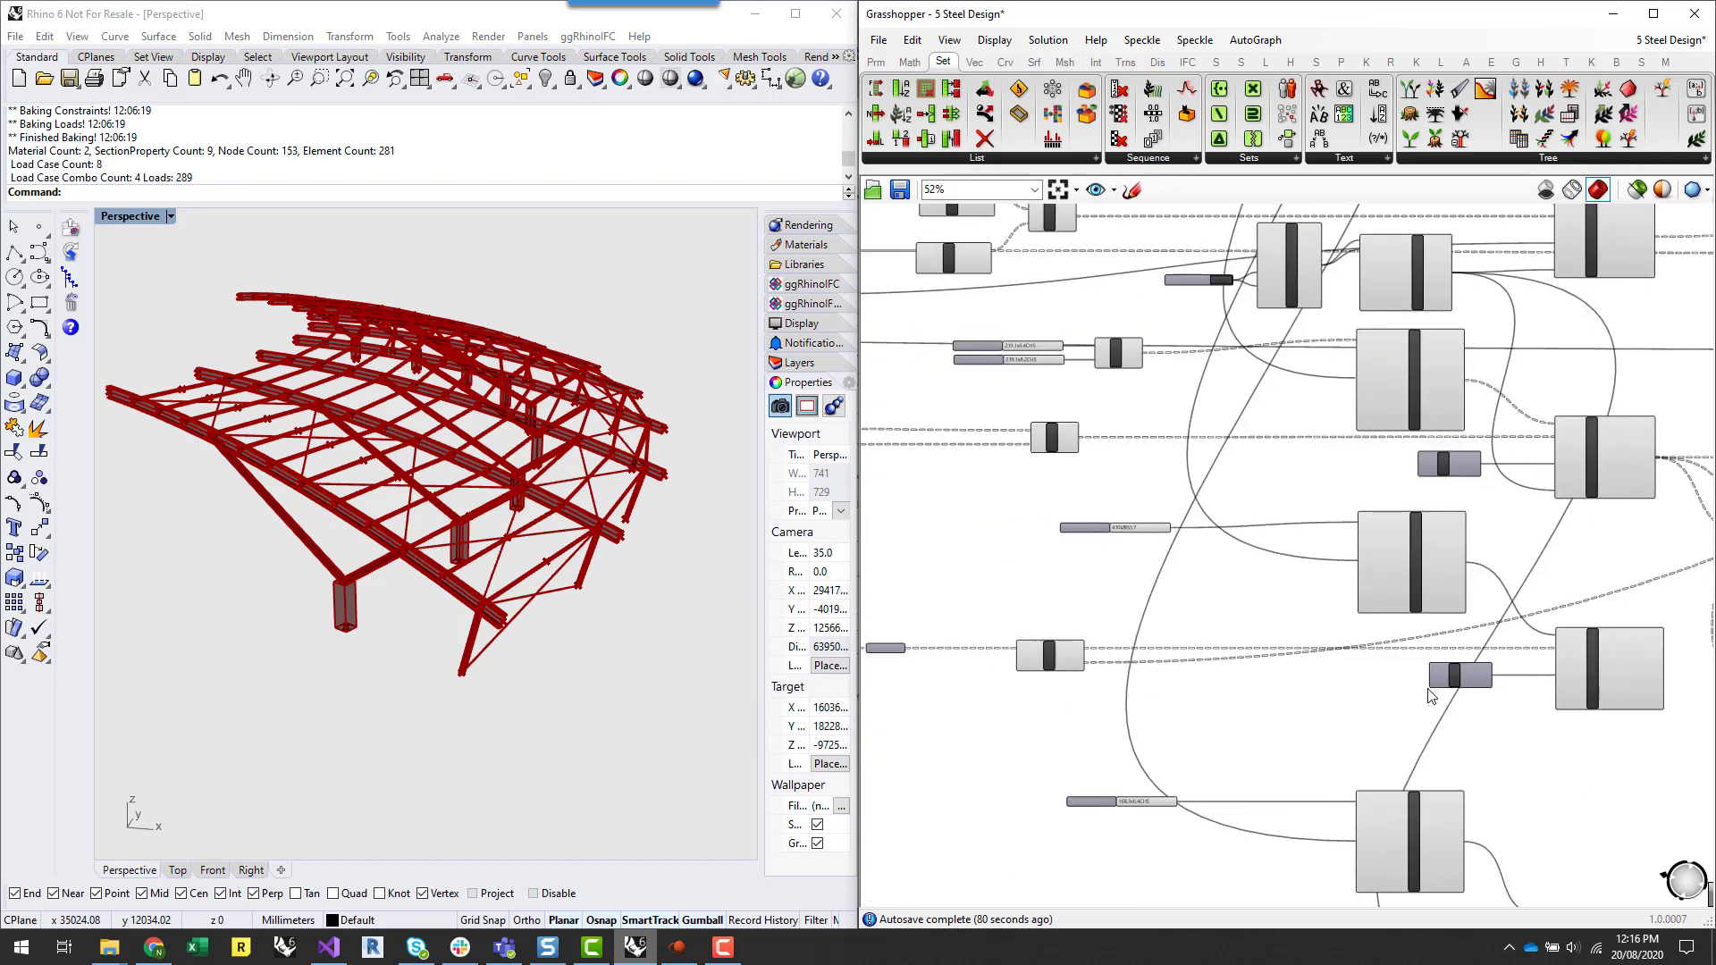
pyautogui.scroll(-3, 1428, 695)
pyautogui.scroll(-2, 929, 456)
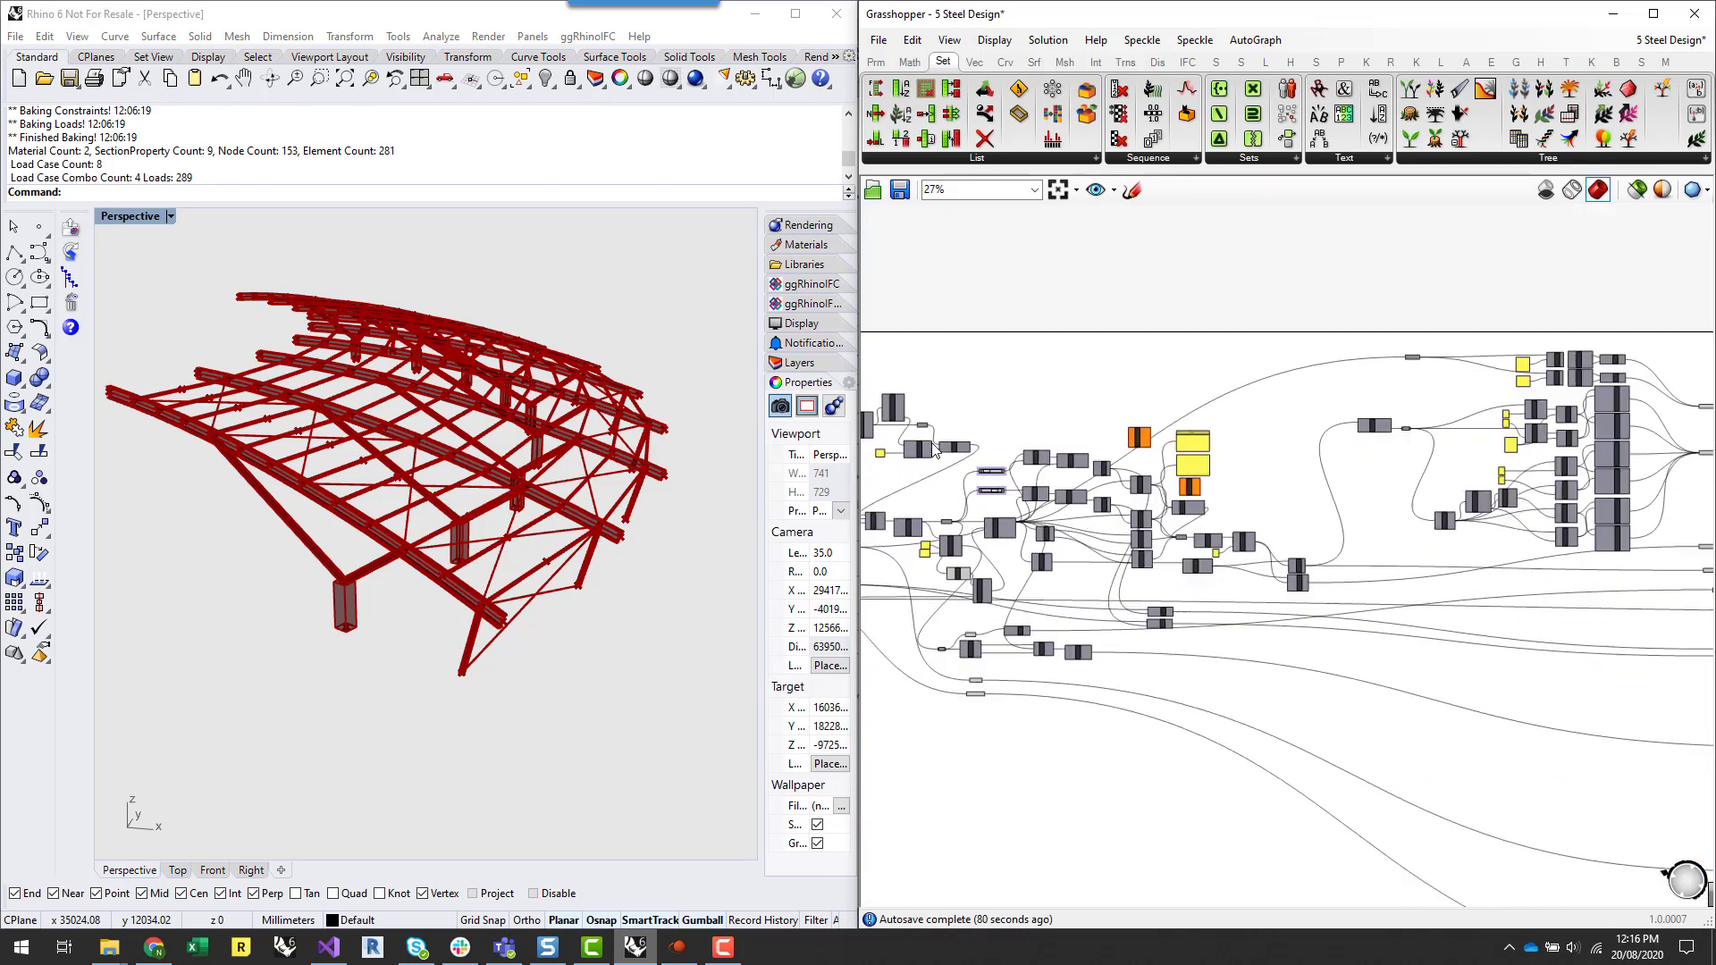
pyautogui.scroll(6, 1056, 443)
pyautogui.scroll(5, 1234, 609)
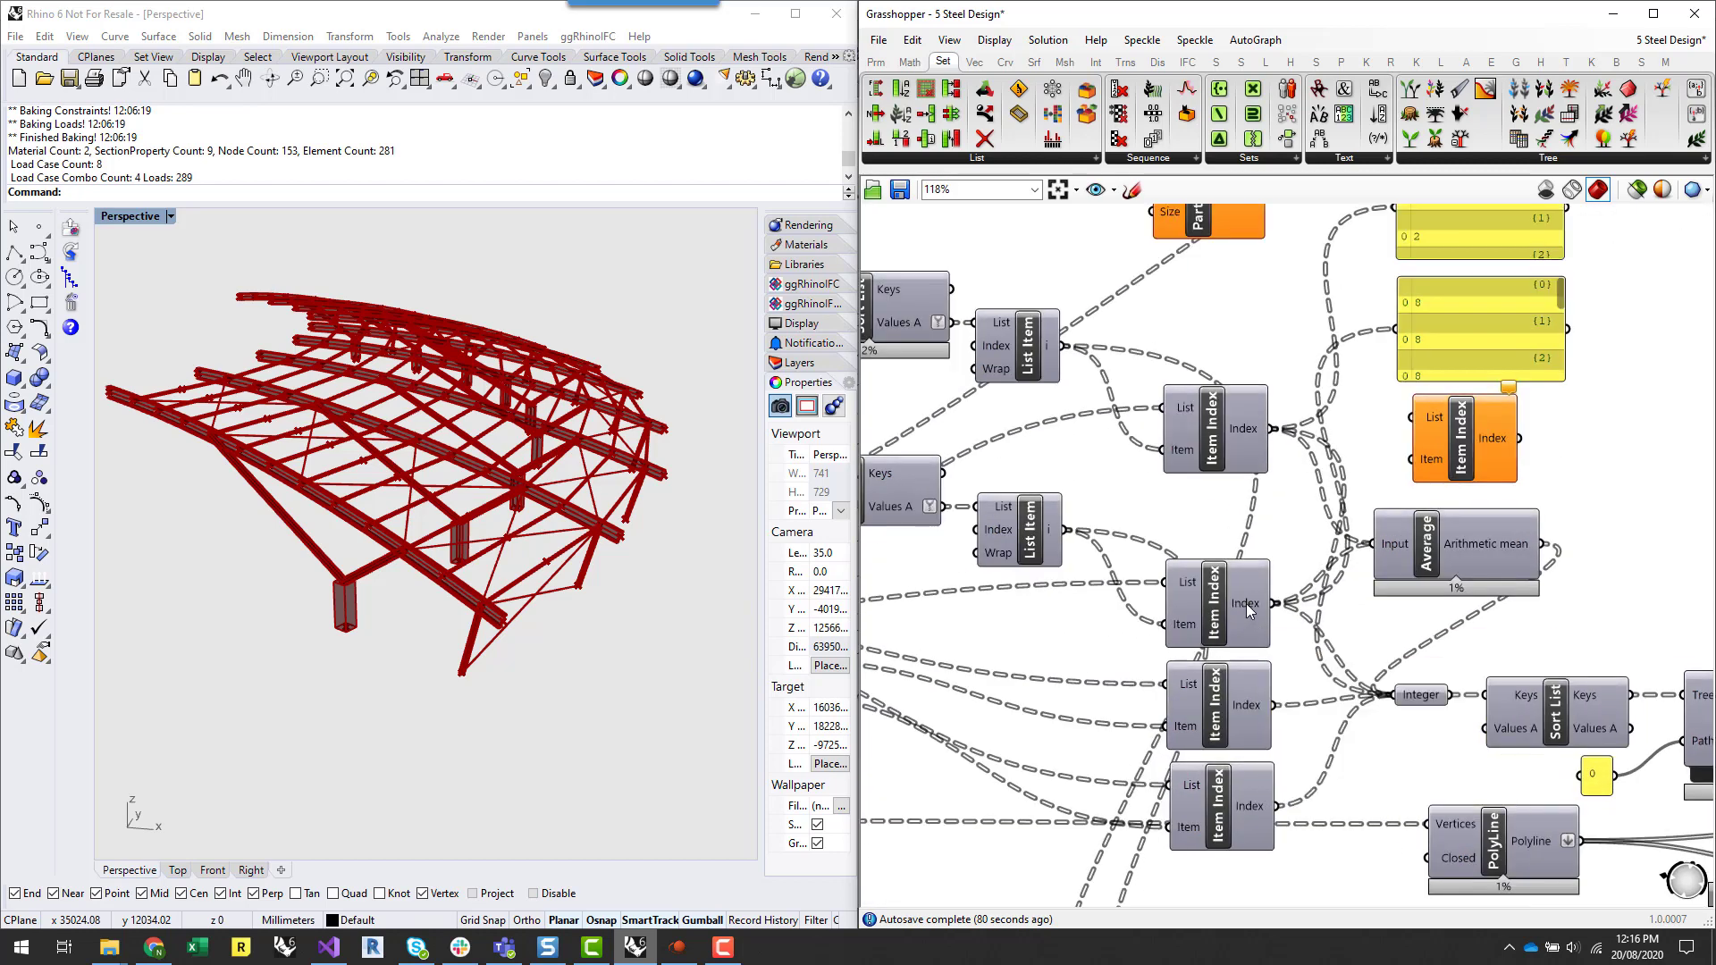
pyautogui.moveTo(1246, 603); pyautogui.dragTo(1211, 643, button='right')
pyautogui.click(944, 564)
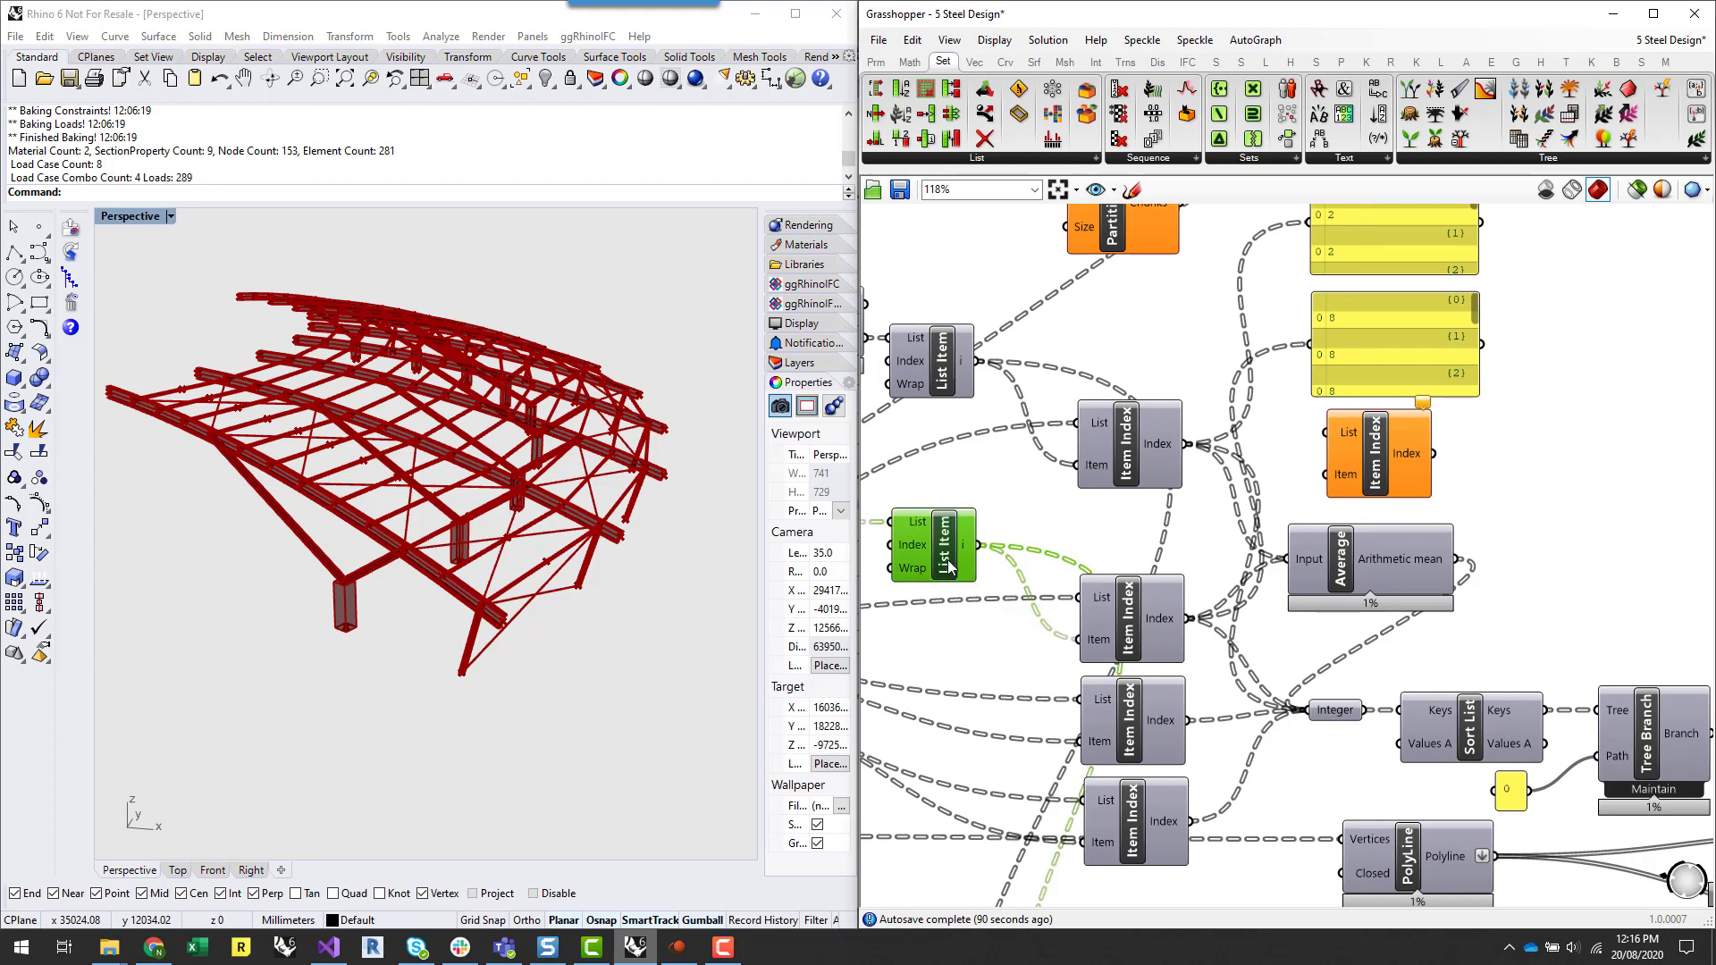
pyautogui.moveTo(993, 614); pyautogui.dragTo(1268, 611, button='right')
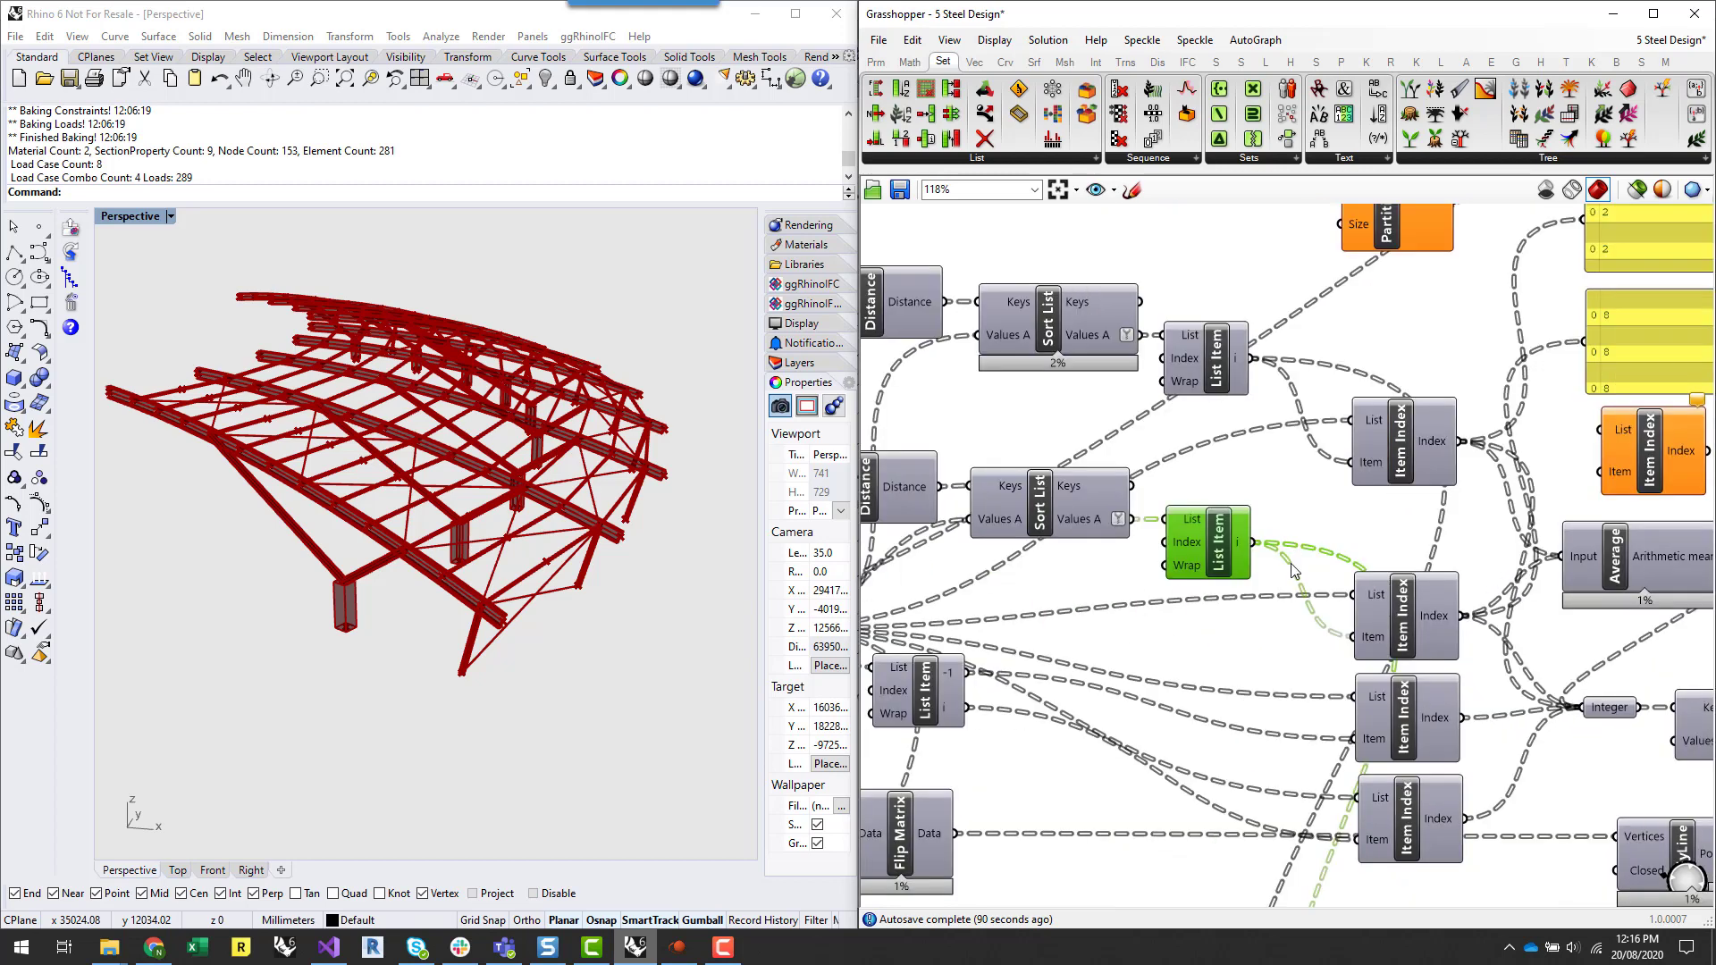
pyautogui.scroll(-3, 1290, 563)
pyautogui.moveTo(1141, 612); pyautogui.dragTo(1258, 618, button='right')
pyautogui.scroll(2, 999, 501)
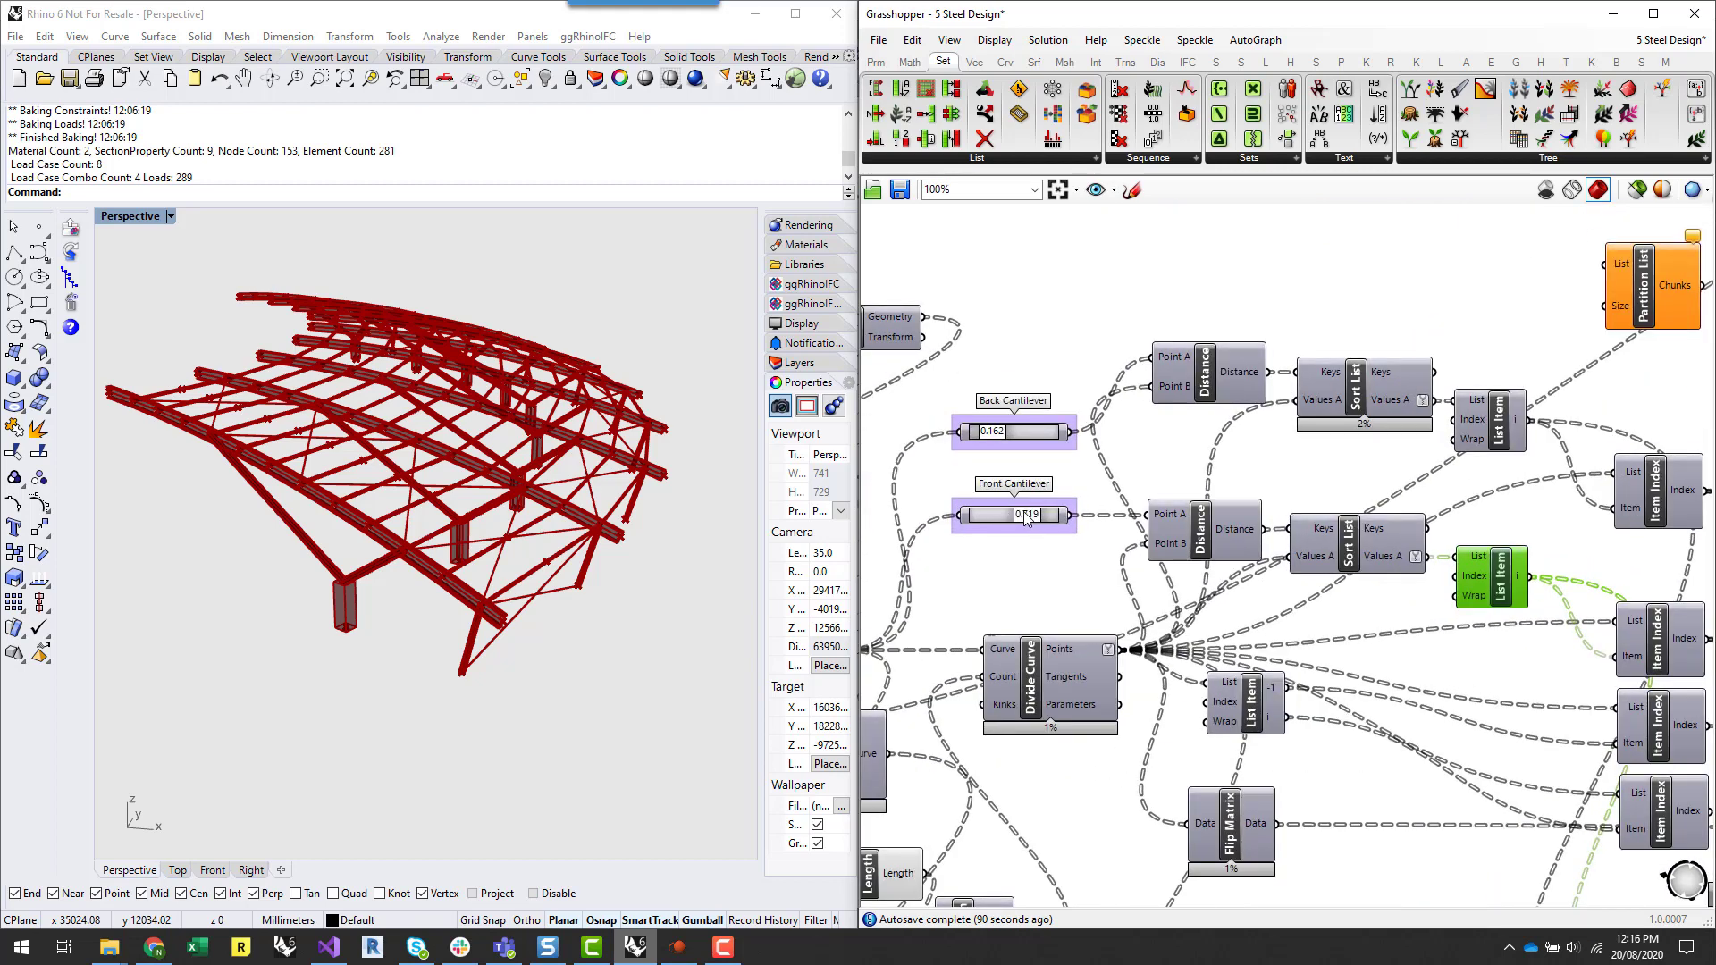
pyautogui.moveTo(1475, 691); pyautogui.dragTo(1226, 693, button='right')
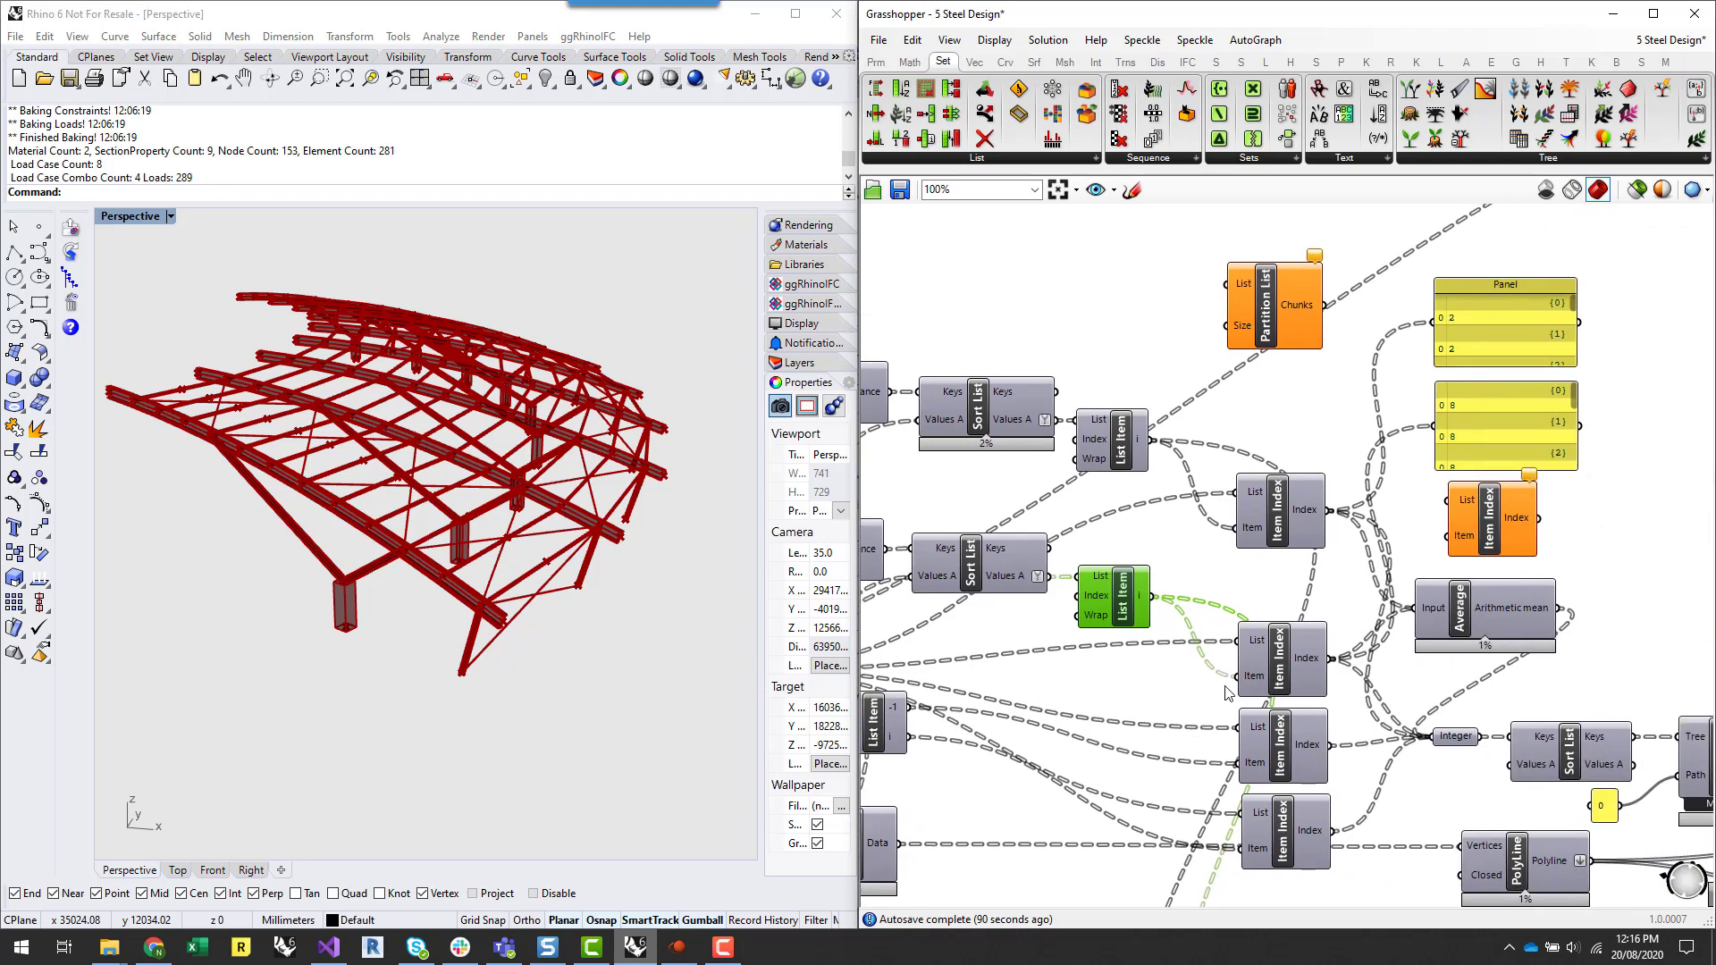
# - Move the two panels fed by the Item Index components to just below the ggSpaceGassCreateBeam component for the curved rafters
pyautogui.moveTo(1597, 477); pyautogui.dragTo(1406, 512, button='right')
pyautogui.click(1297, 374)
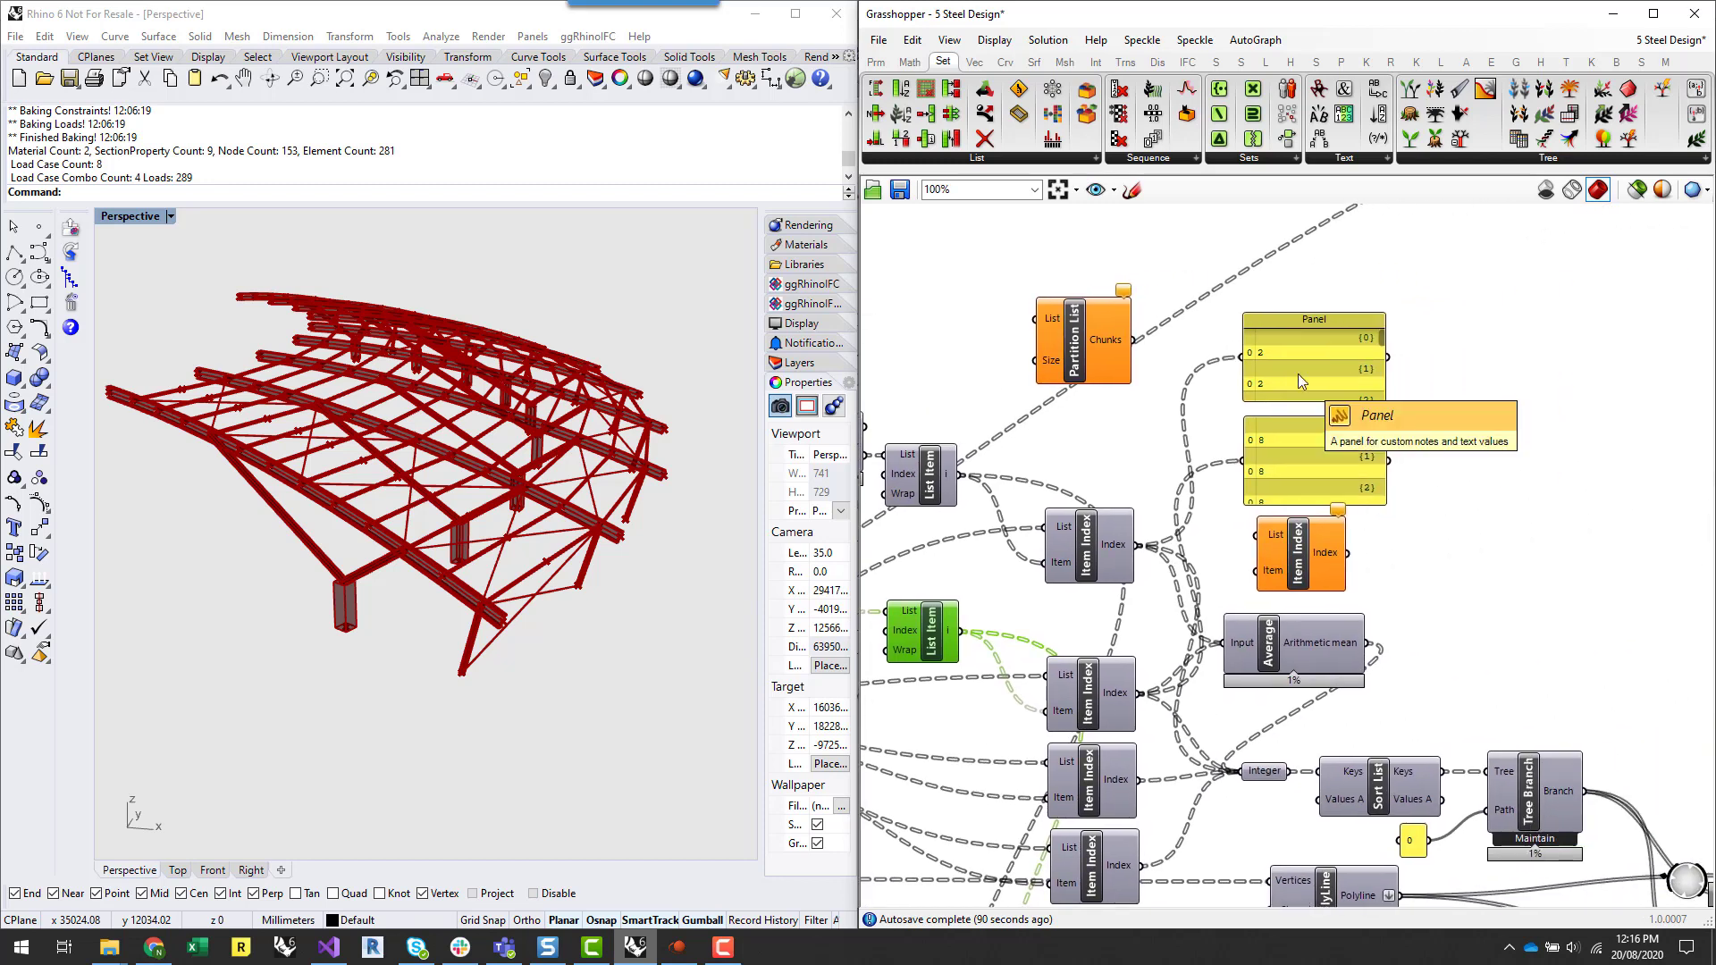
pyautogui.keyDown('shift'); pyautogui.click(1333, 446); pyautogui.keyUp('shift')
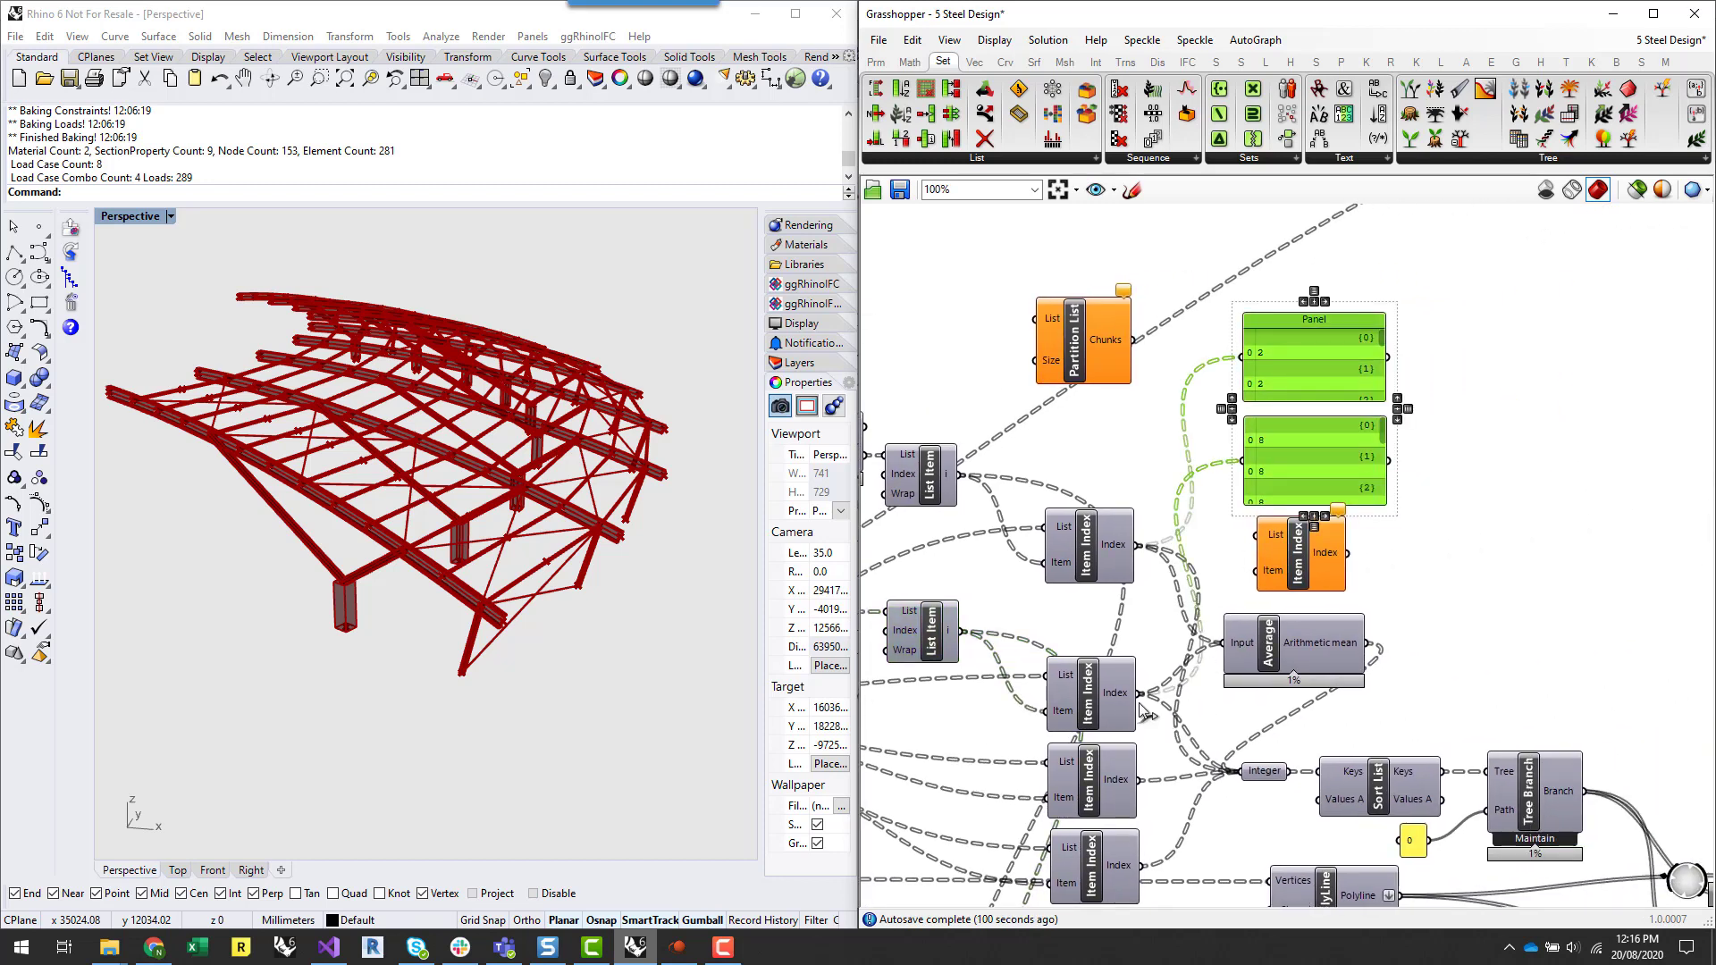
pyautogui.scroll(-10, 1295, 459)
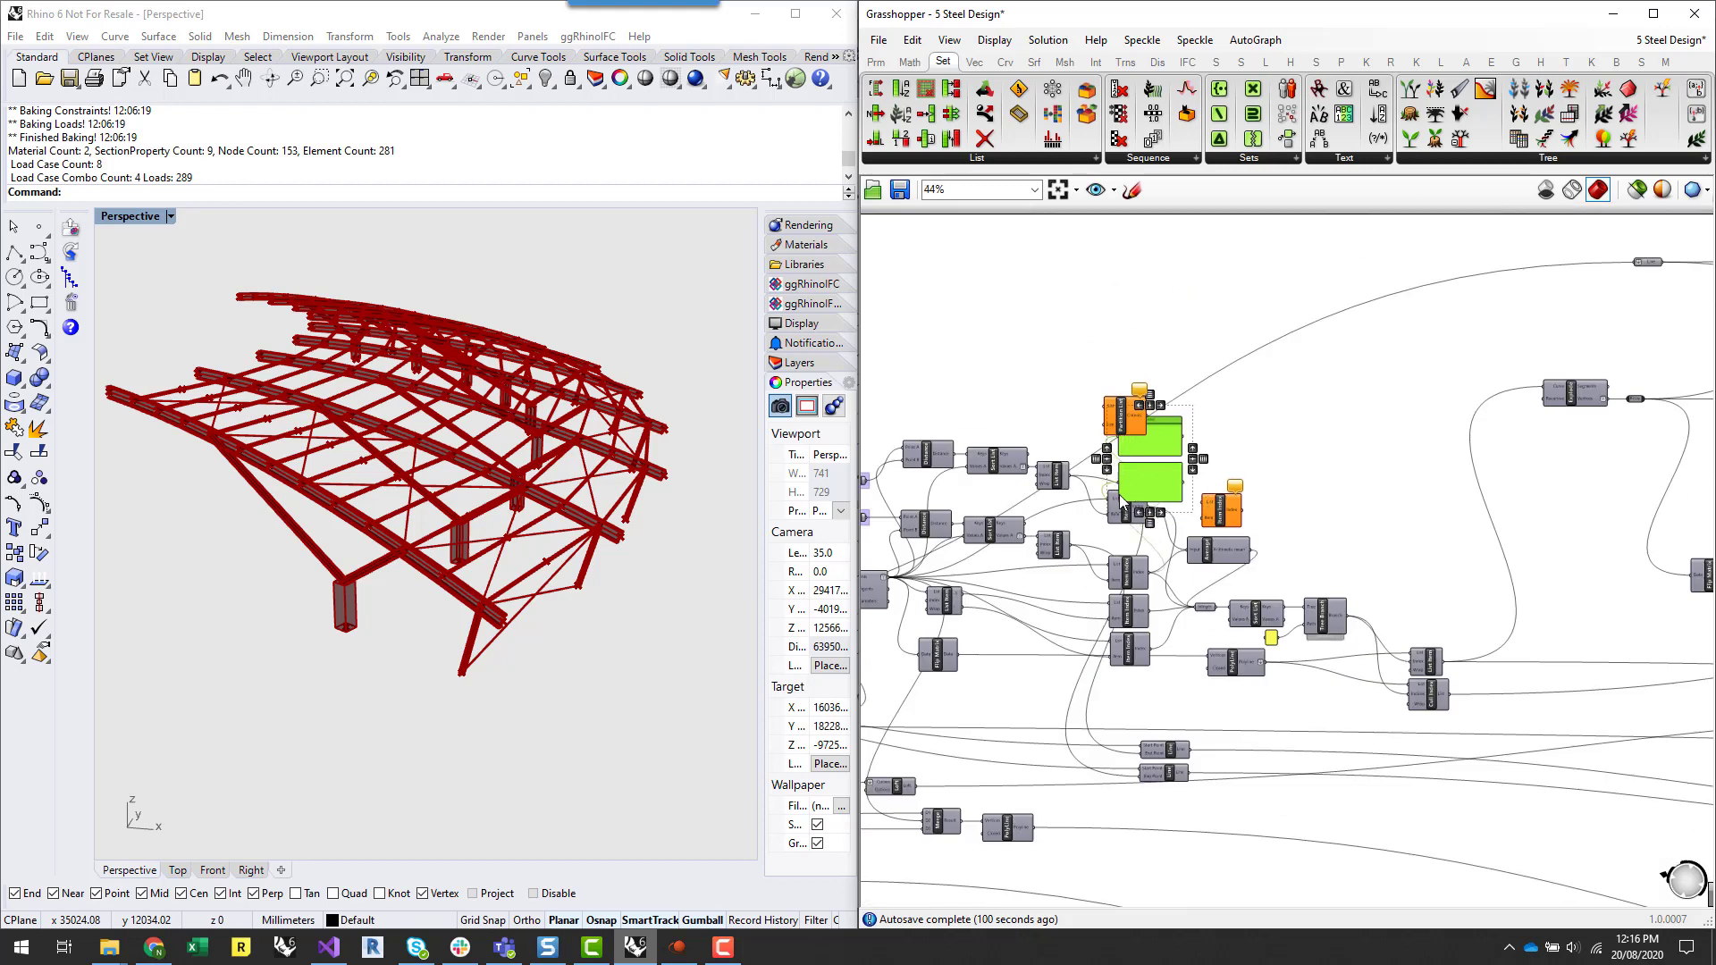
pyautogui.scroll(10, 1233, 684)
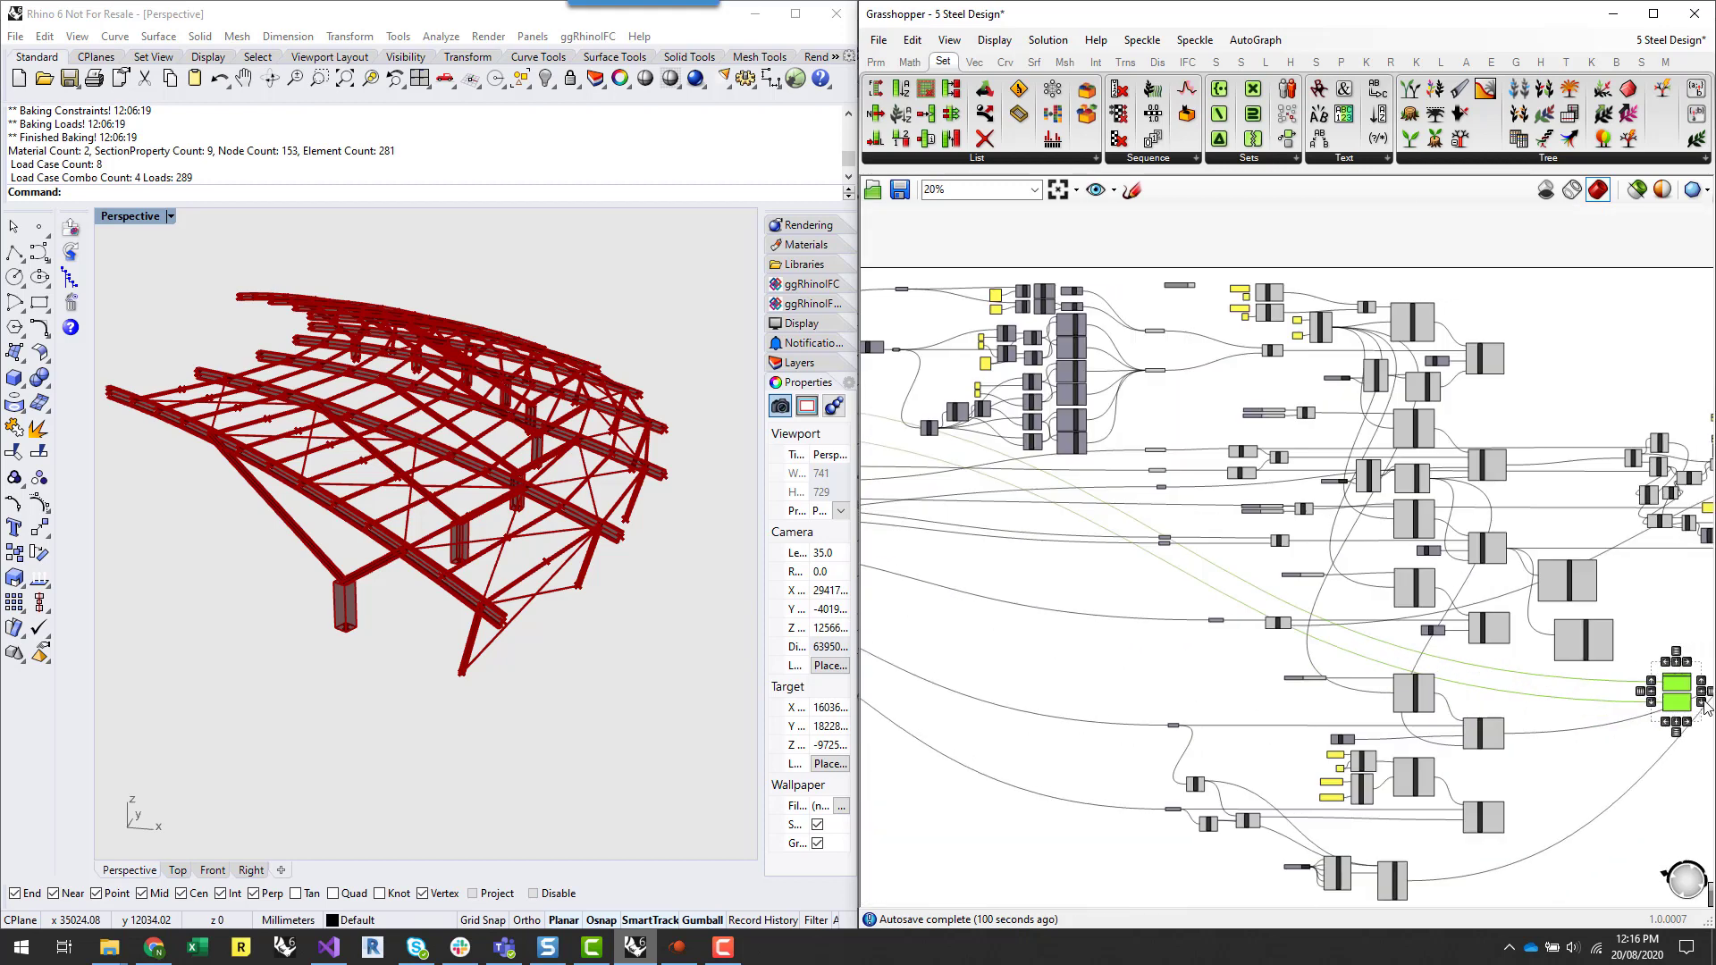
pyautogui.moveTo(1233, 685); pyautogui.dragTo(1225, 694)
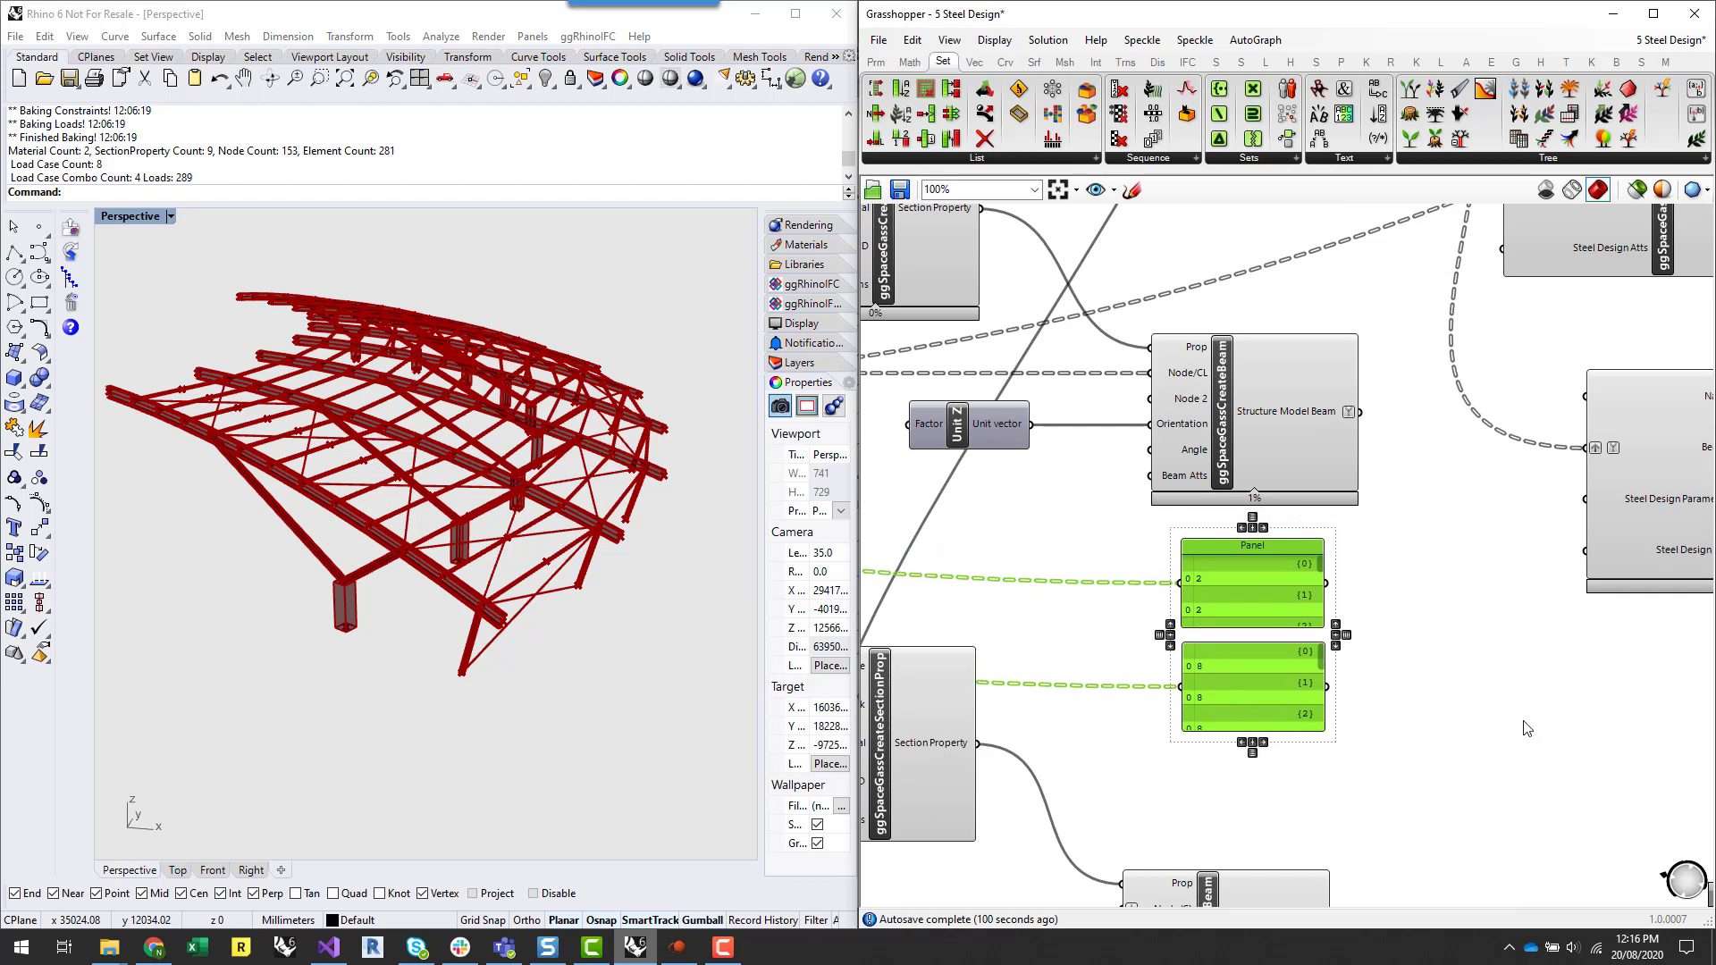
pyautogui.click(1525, 722)
# - Add a Split List component beside the relocated index panels and shift the copied ggSpaceGassCreateMemberGroup component farther away to make room
pyautogui.moveTo(1537, 732); pyautogui.dragTo(1325, 798, button='right')
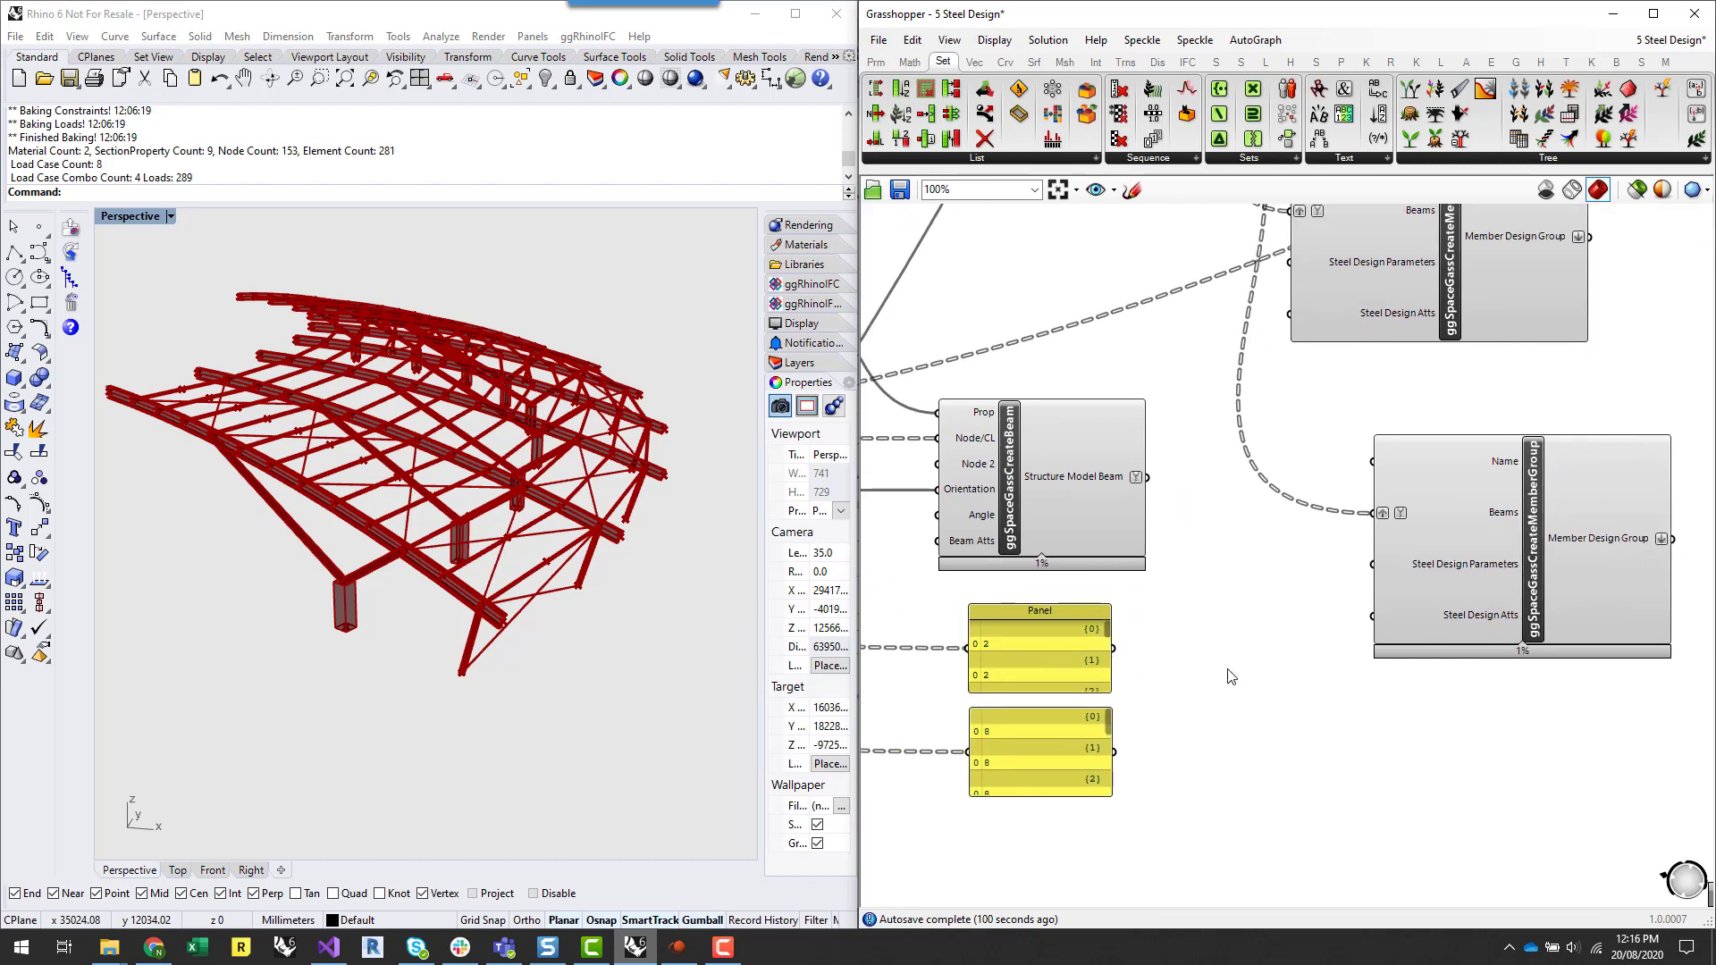
pyautogui.doubleClick(1231, 676)
pyautogui.write('split')
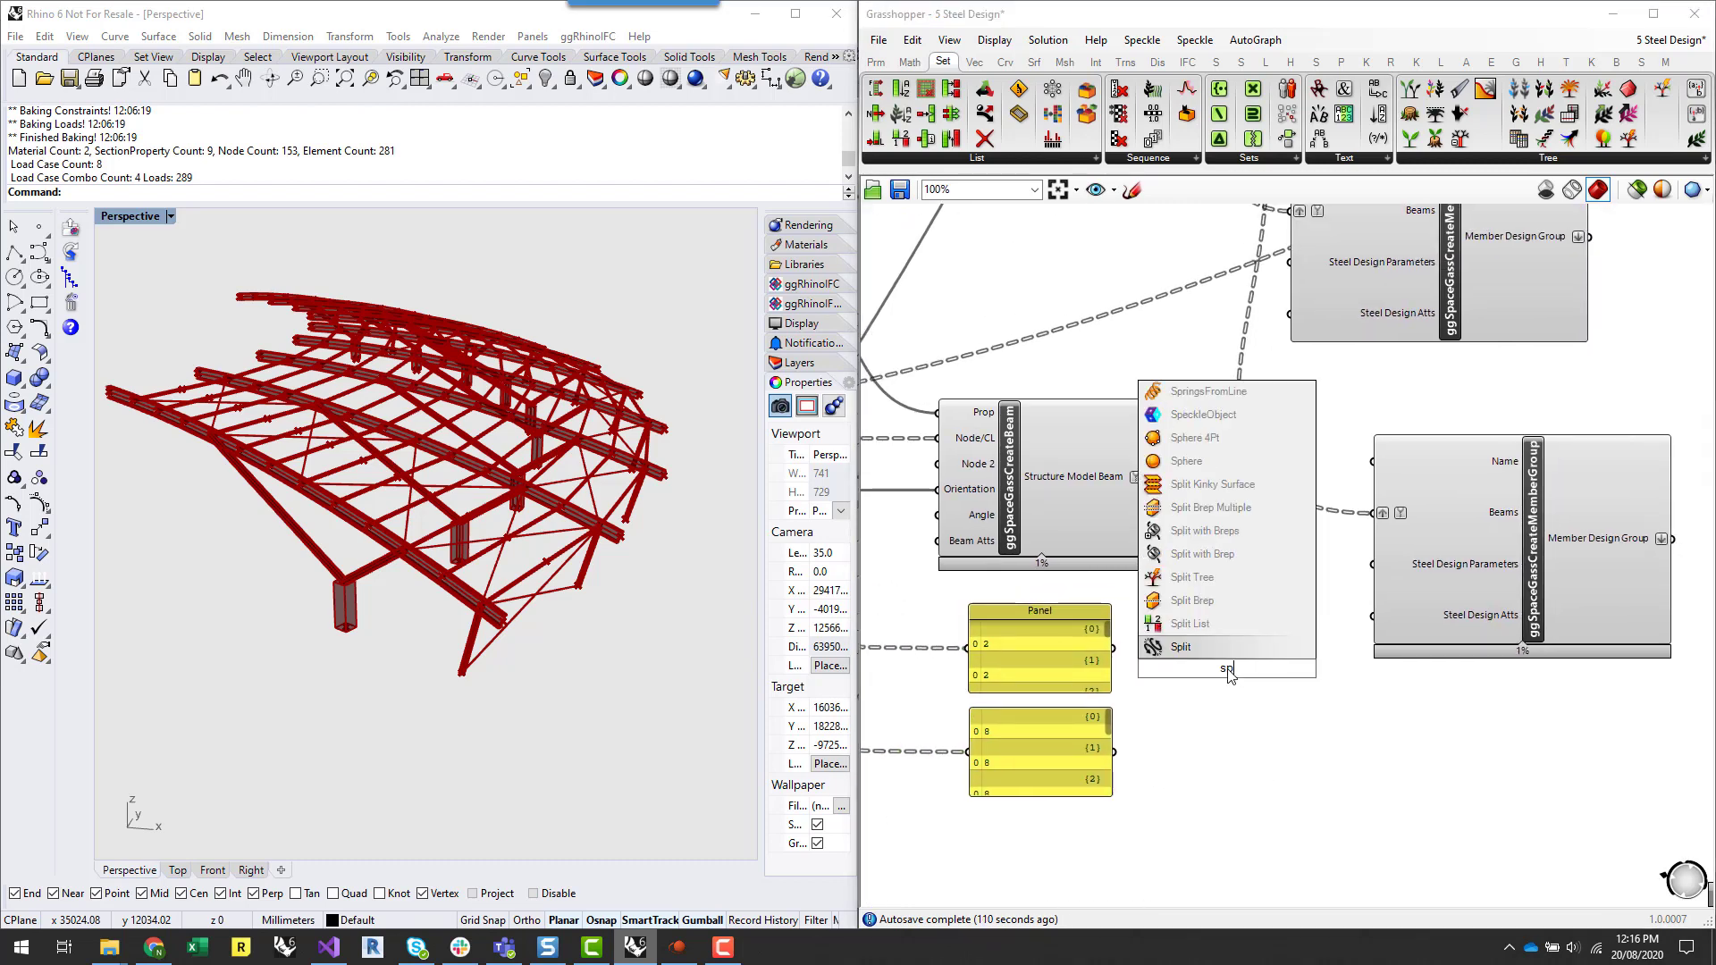
pyautogui.click(1235, 627)
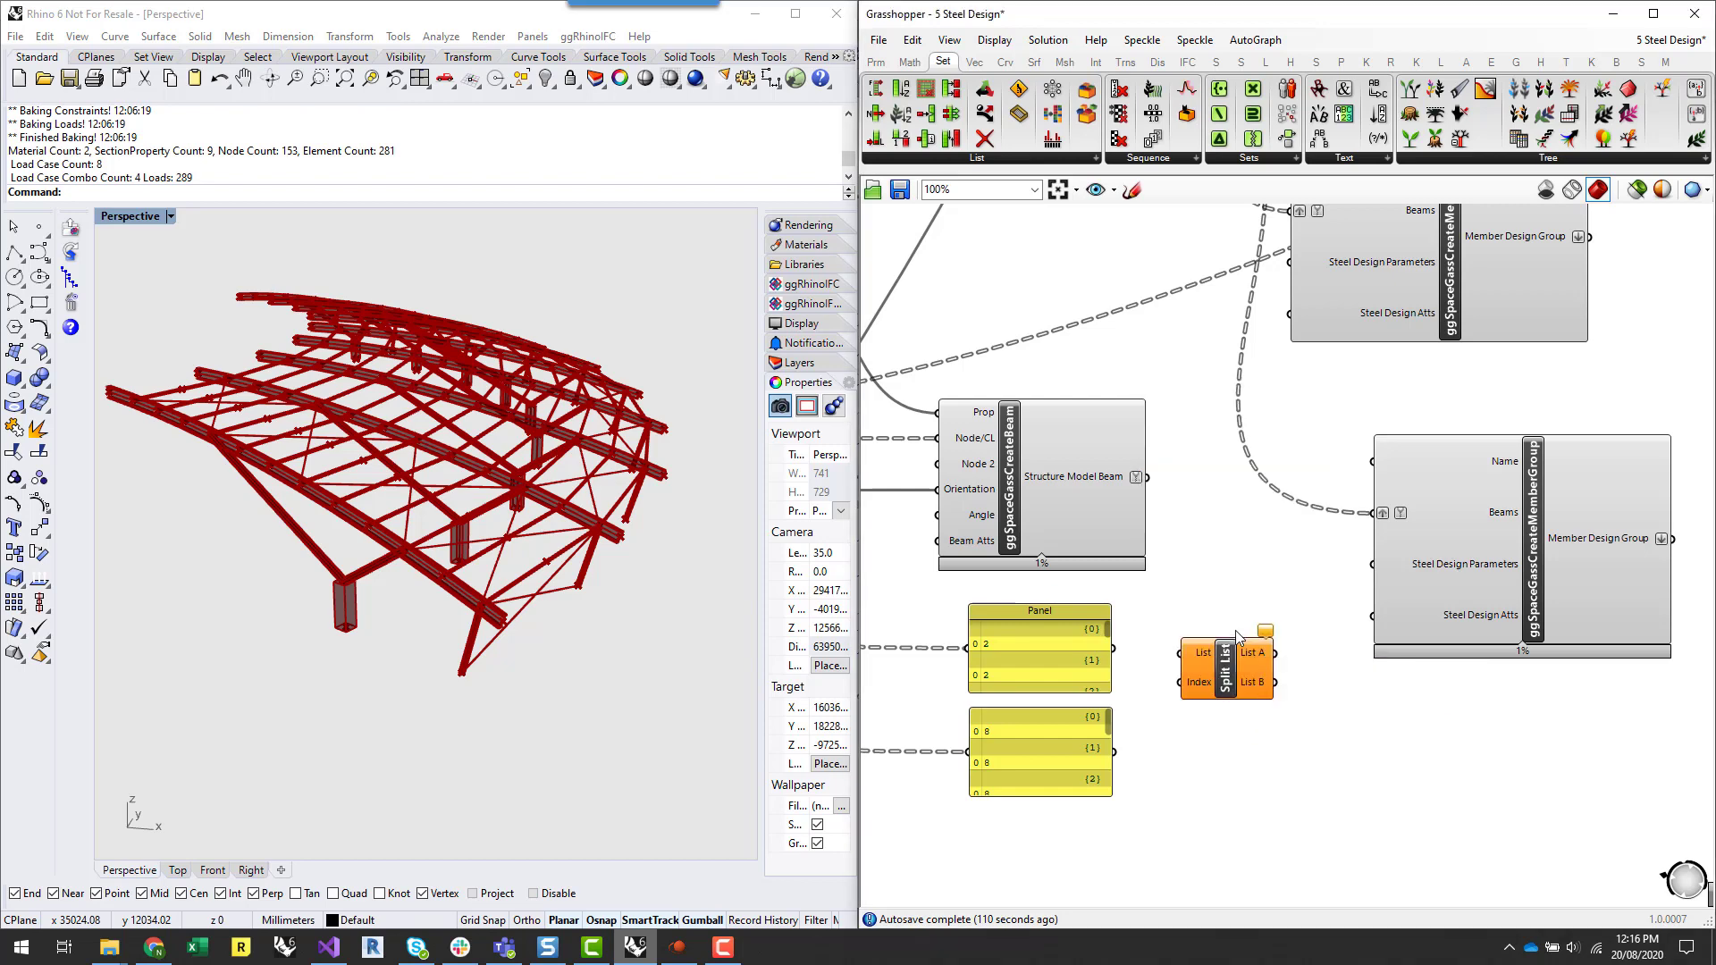
pyautogui.moveTo(1437, 590); pyautogui.dragTo(1532, 516)
pyautogui.moveTo(1209, 689); pyautogui.dragTo(1246, 716)
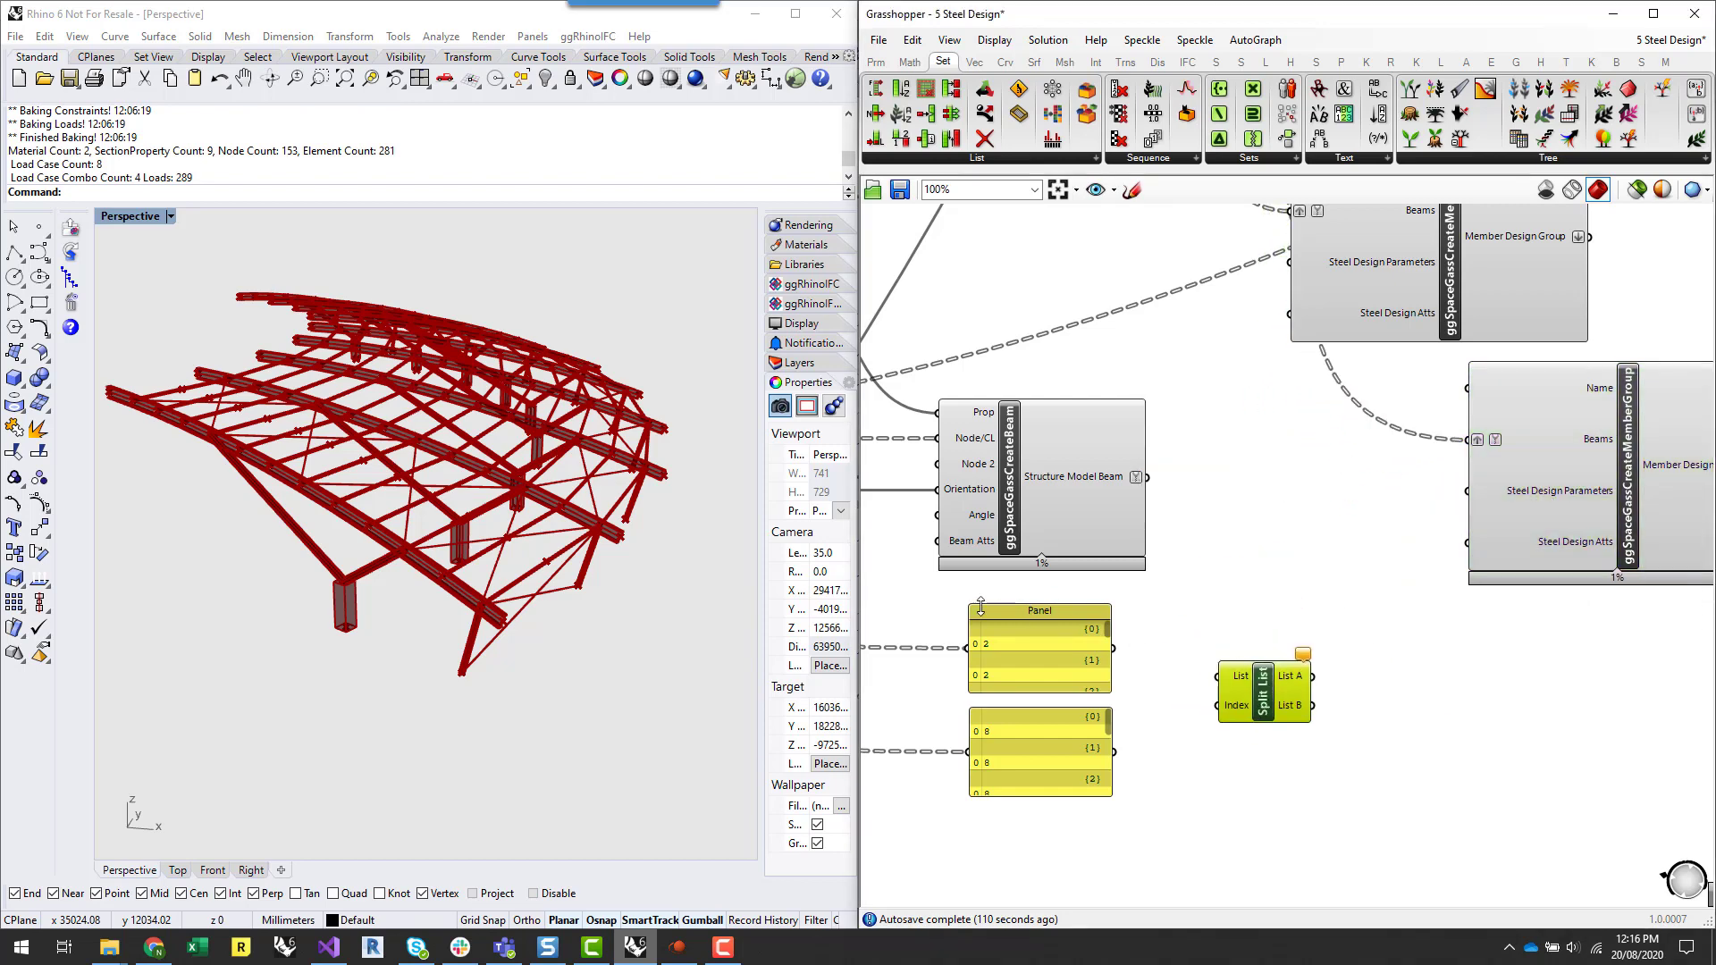
pyautogui.moveTo(1209, 599); pyautogui.dragTo(1287, 612, button='right')
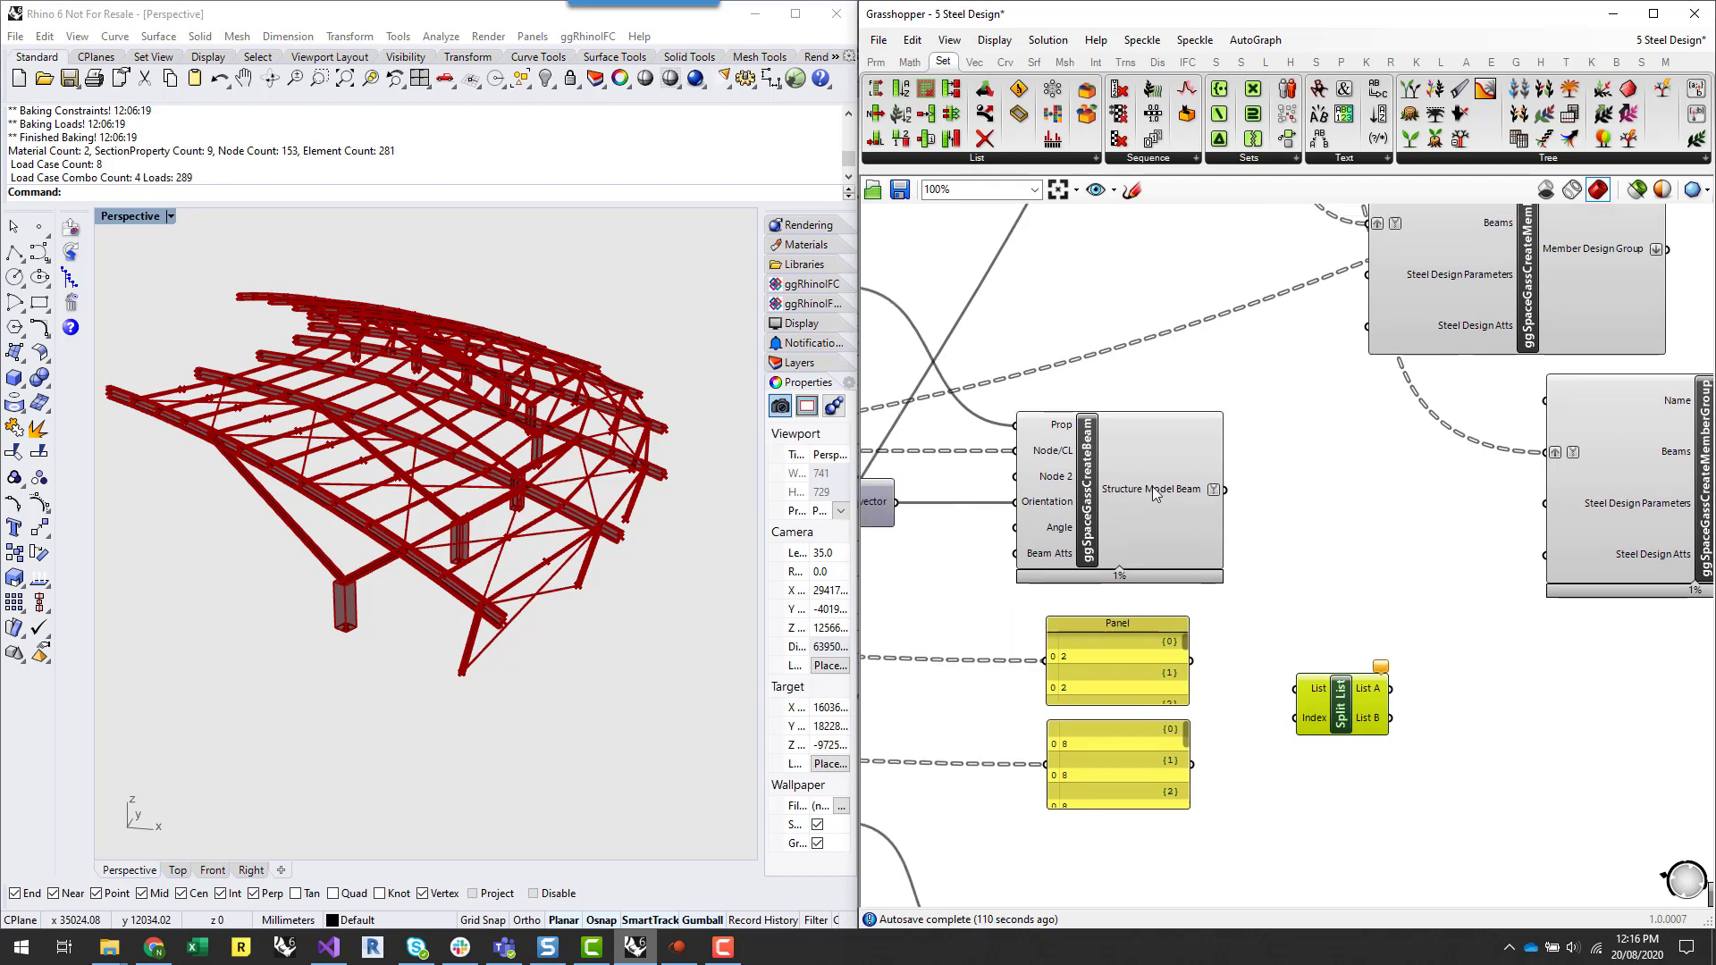
pyautogui.moveTo(1154, 493)
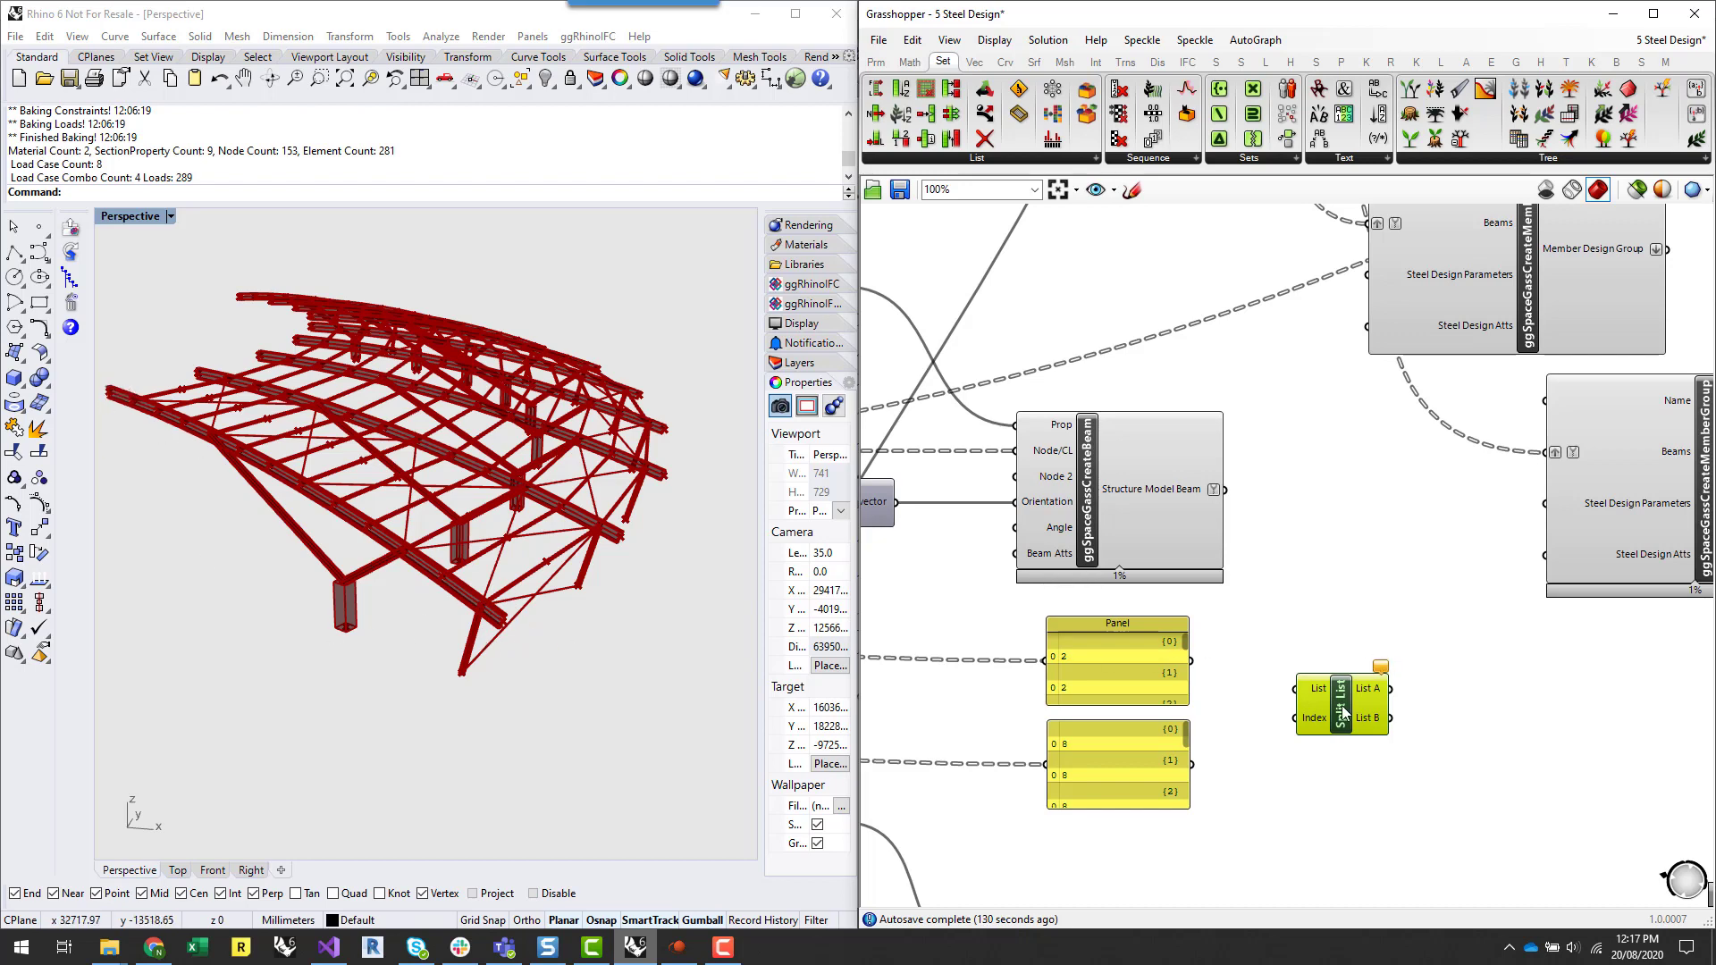
pyautogui.moveTo(1339, 705); pyautogui.dragTo(1328, 744)
pyautogui.hotkey('ctrl', 'z')
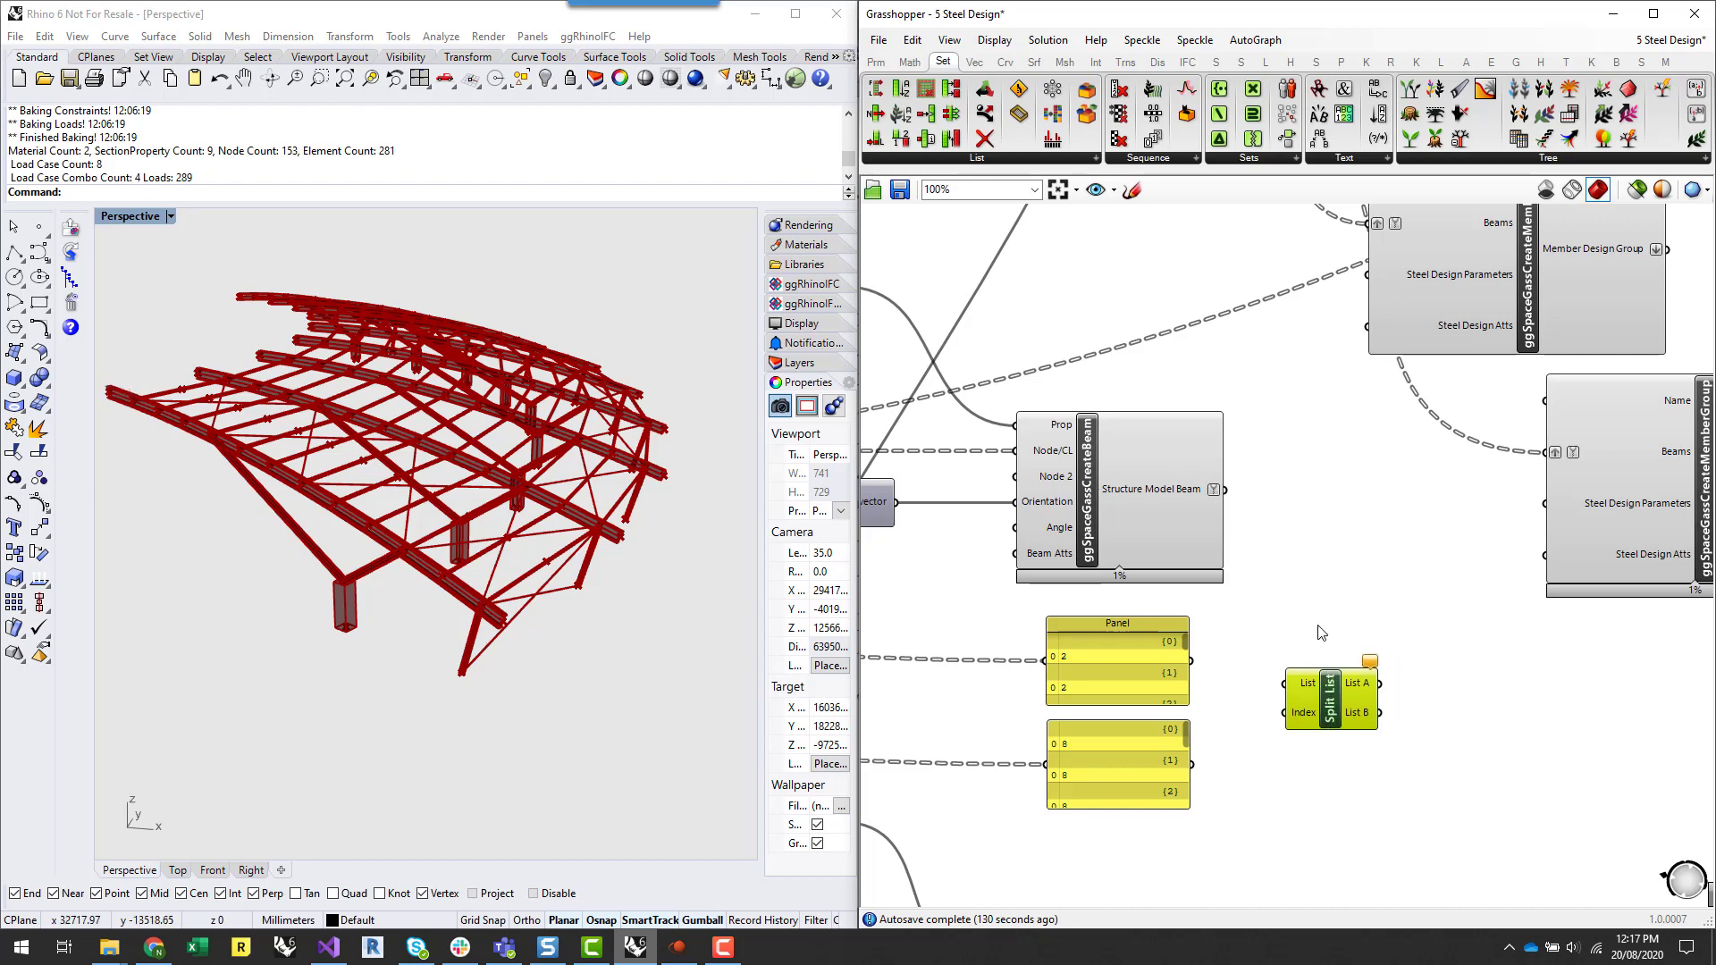
# - Add a Cull Index component and feed the rafter component's Structure Model Beam output into its List input
pyautogui.doubleClick(1328, 570)
pyautogui.write('cull')
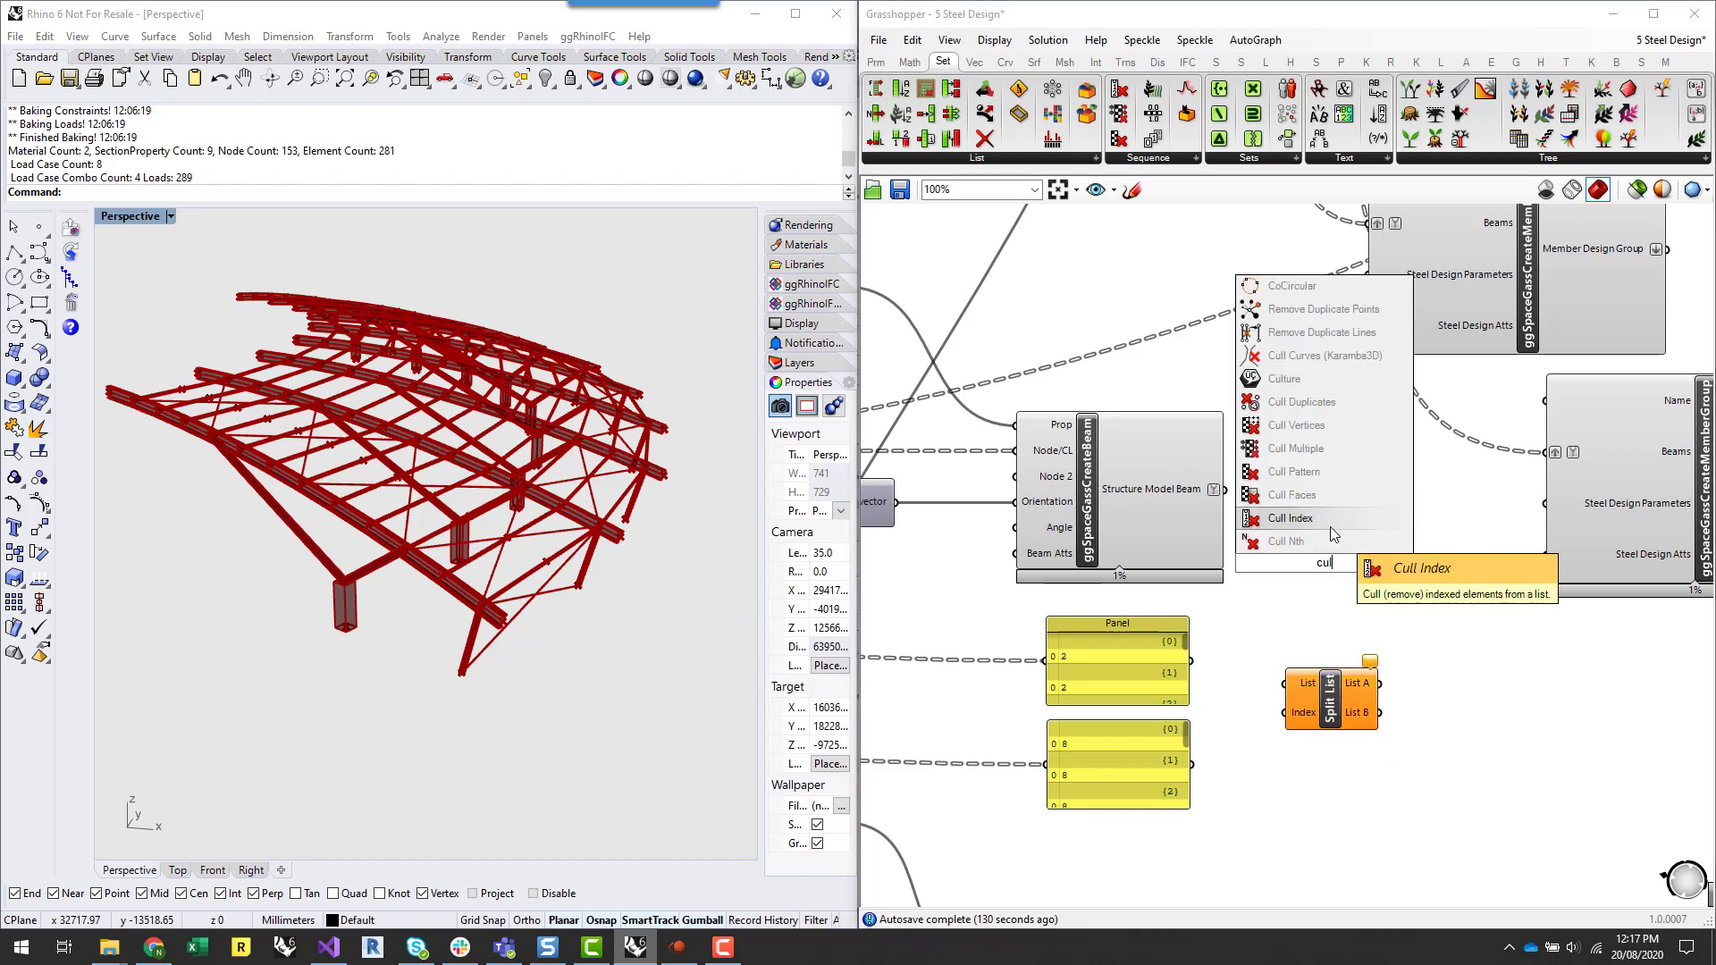
pyautogui.click(1273, 518)
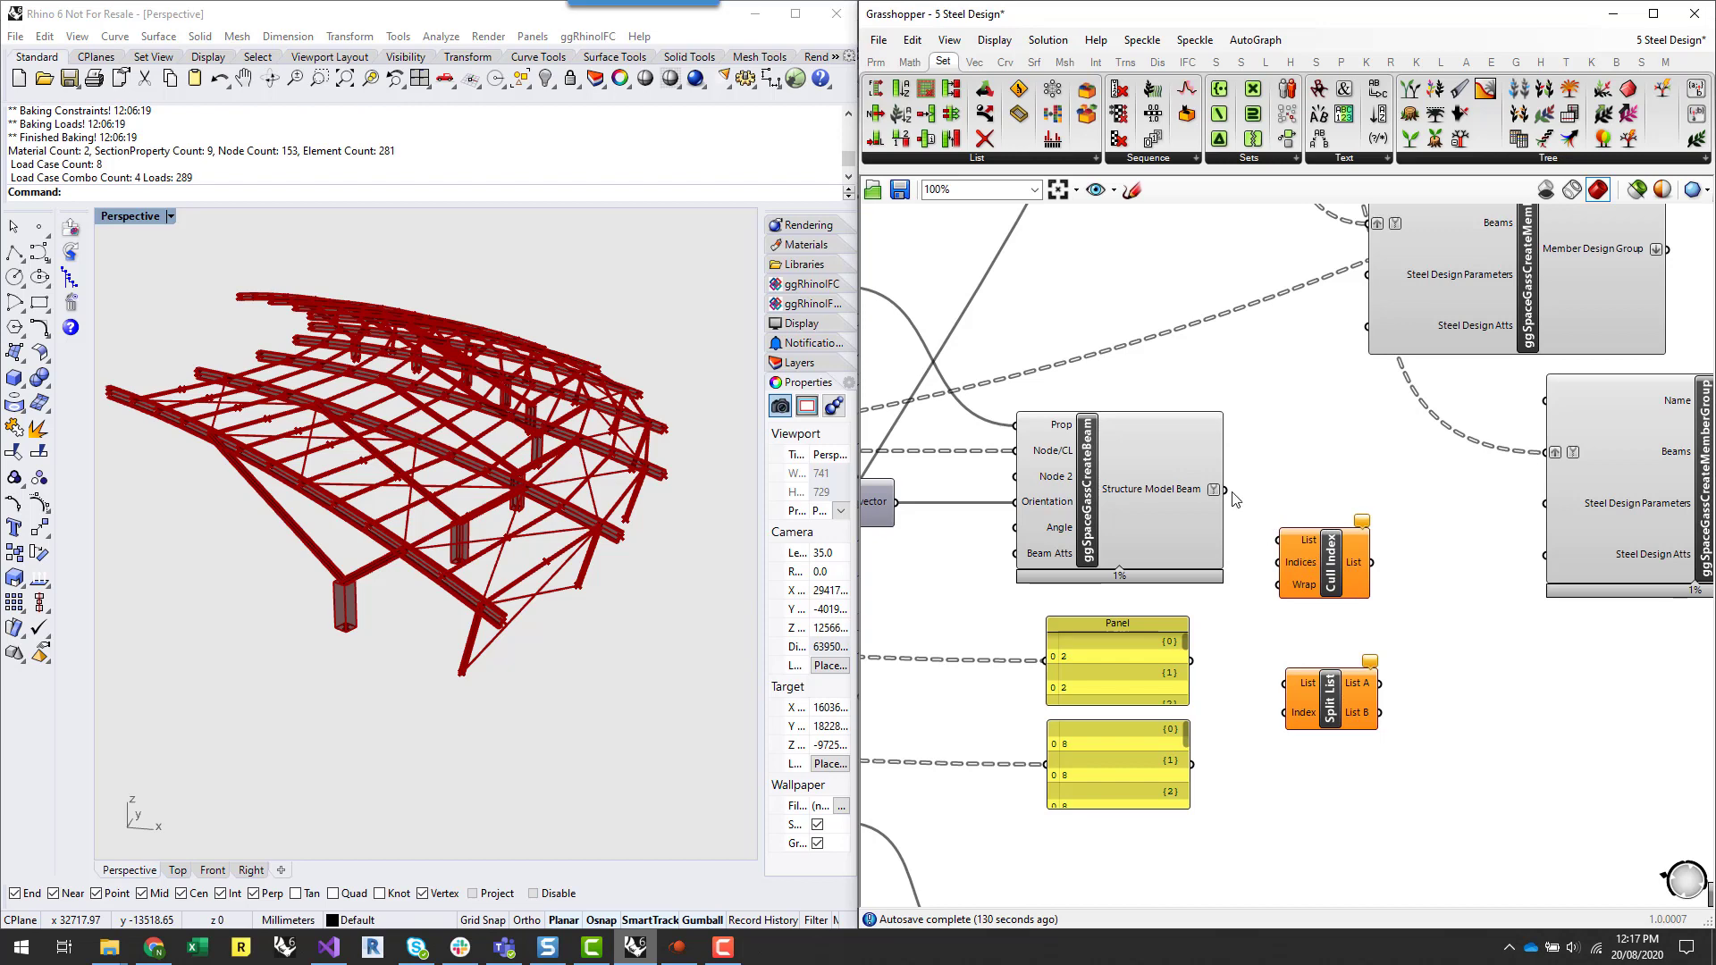
pyautogui.moveTo(1227, 490); pyautogui.dragTo(1346, 566)
# - Create a panel holding 0 and -1 as separate items and connect it to the Indices input of Cull Index
pyautogui.doubleClick(1242, 606)
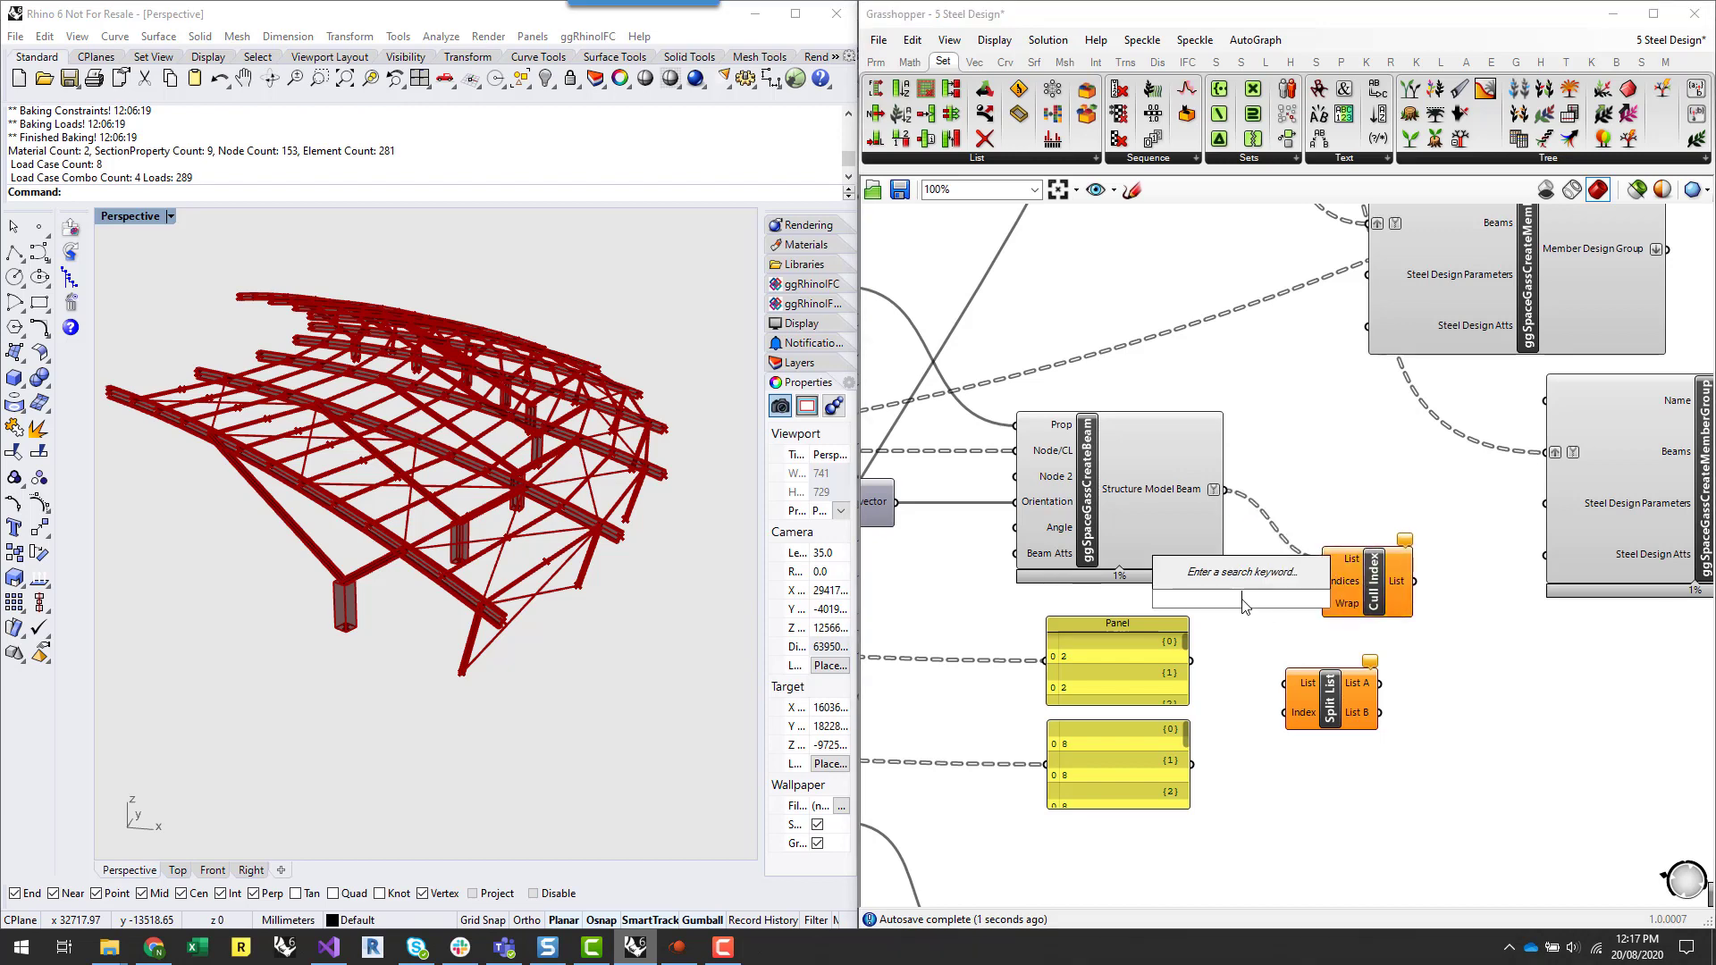
pyautogui.write('//0')
pyautogui.press('Return')
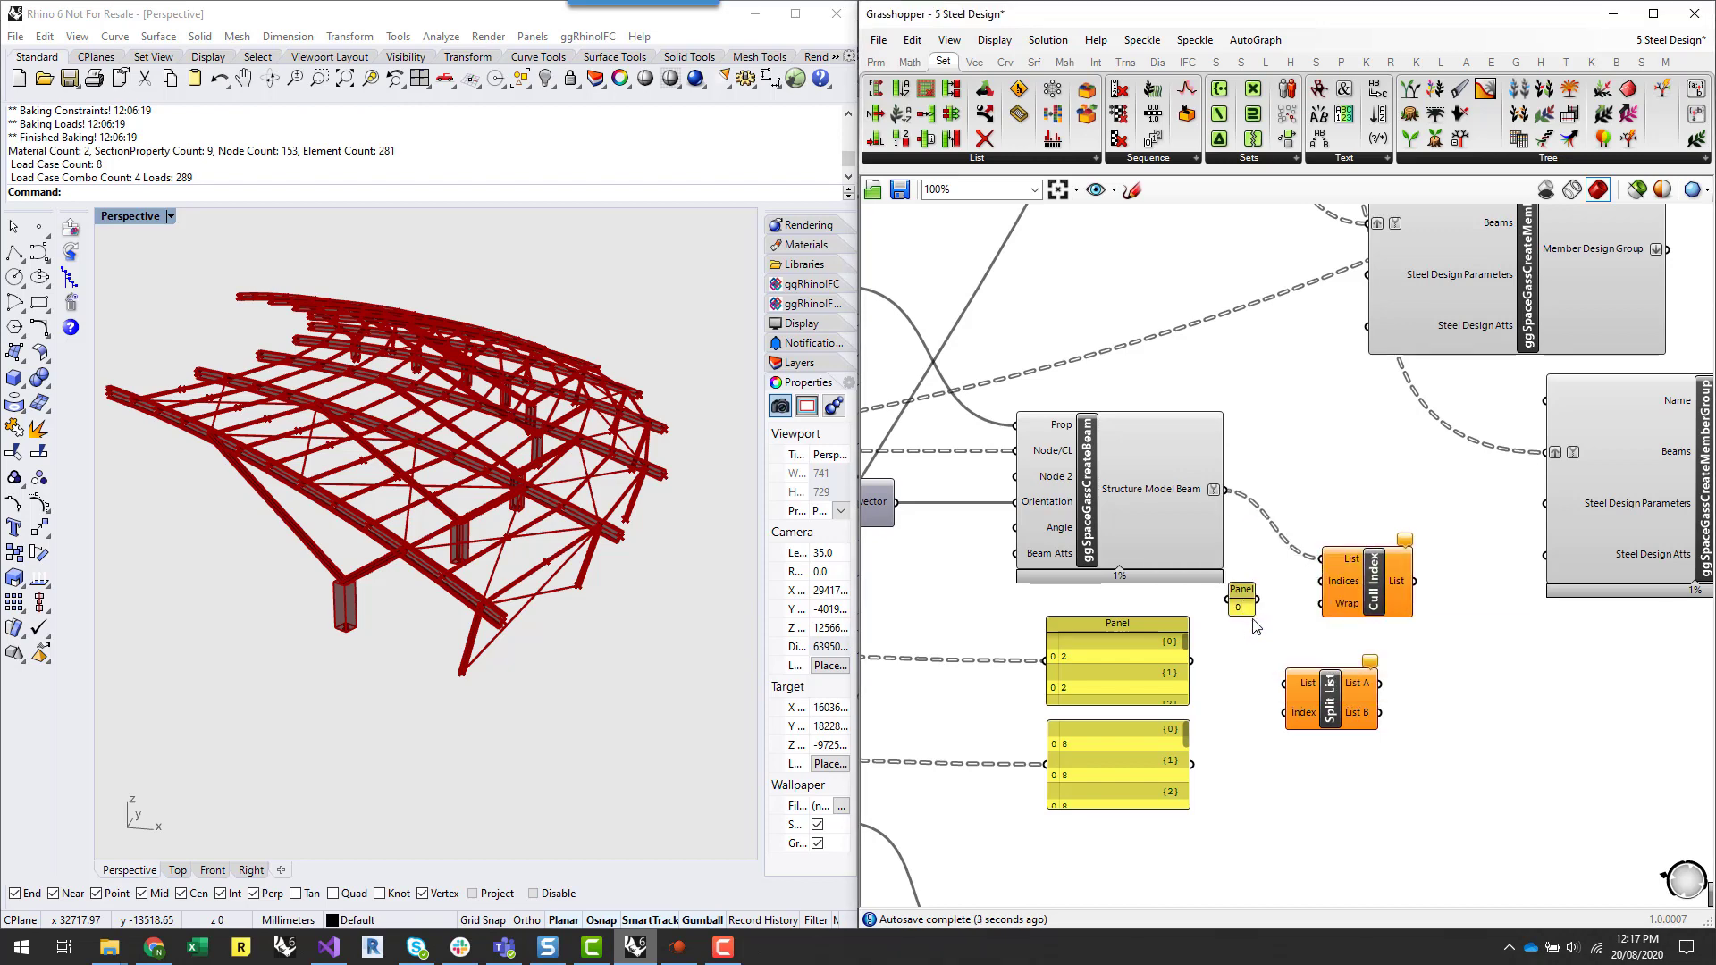
pyautogui.doubleClick(1255, 630)
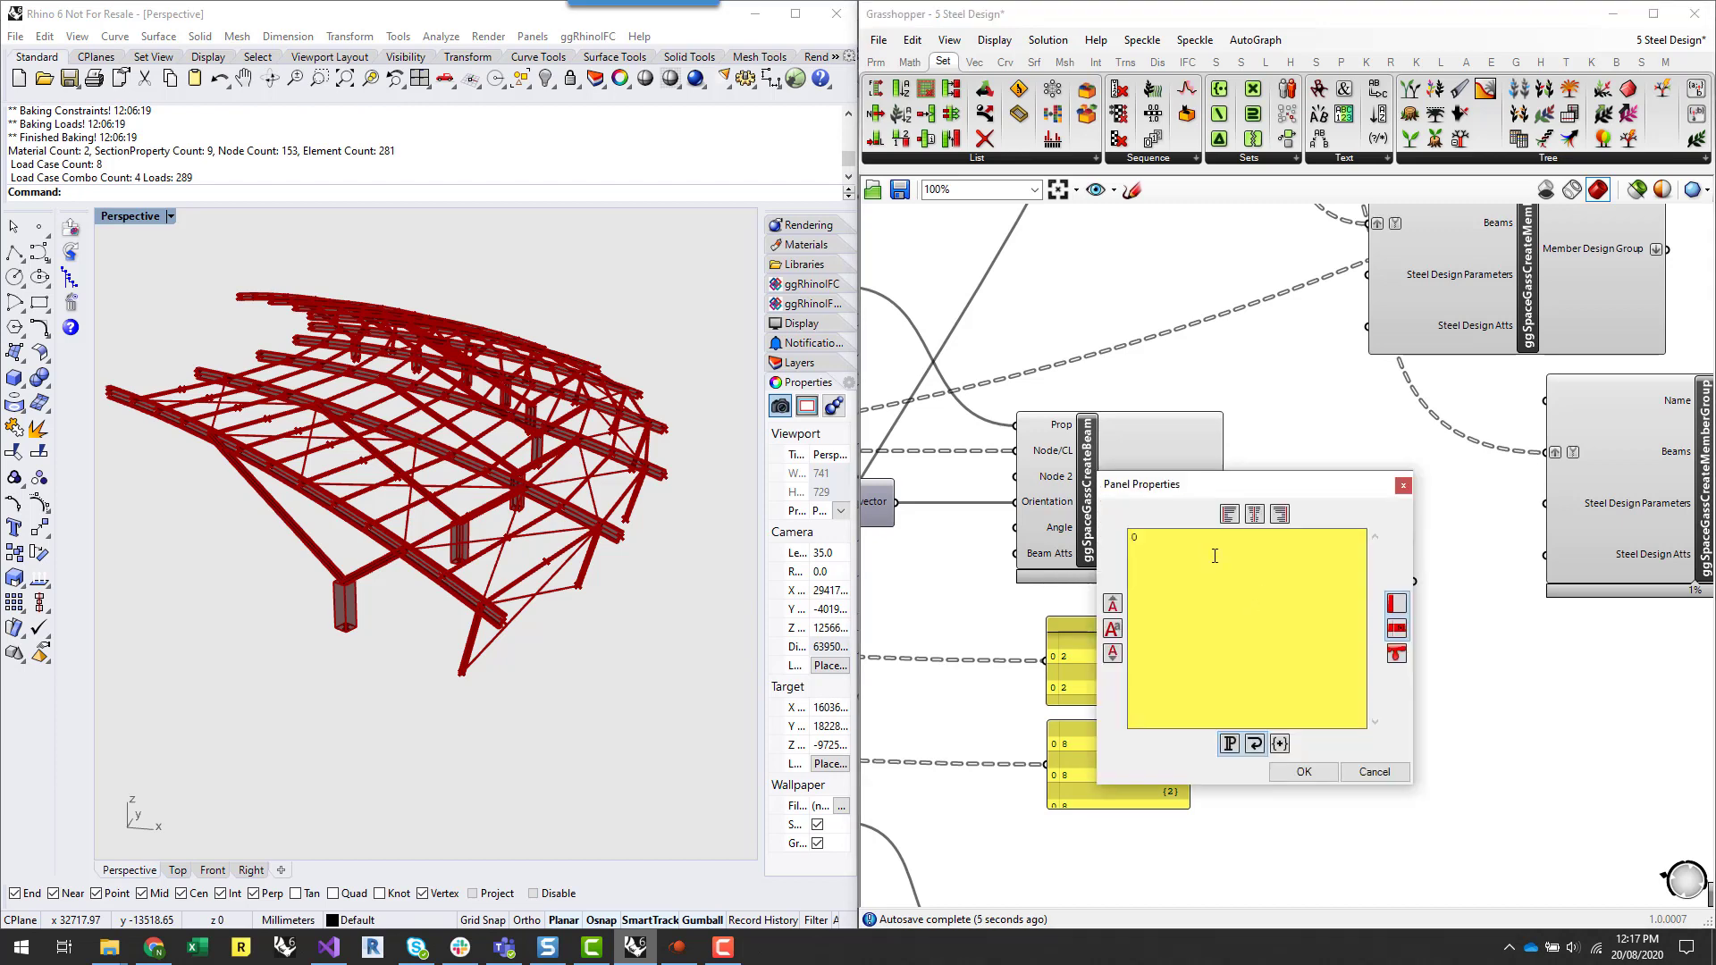
pyautogui.click(1304, 771)
pyautogui.rightClick(1265, 632)
pyautogui.click(1321, 550)
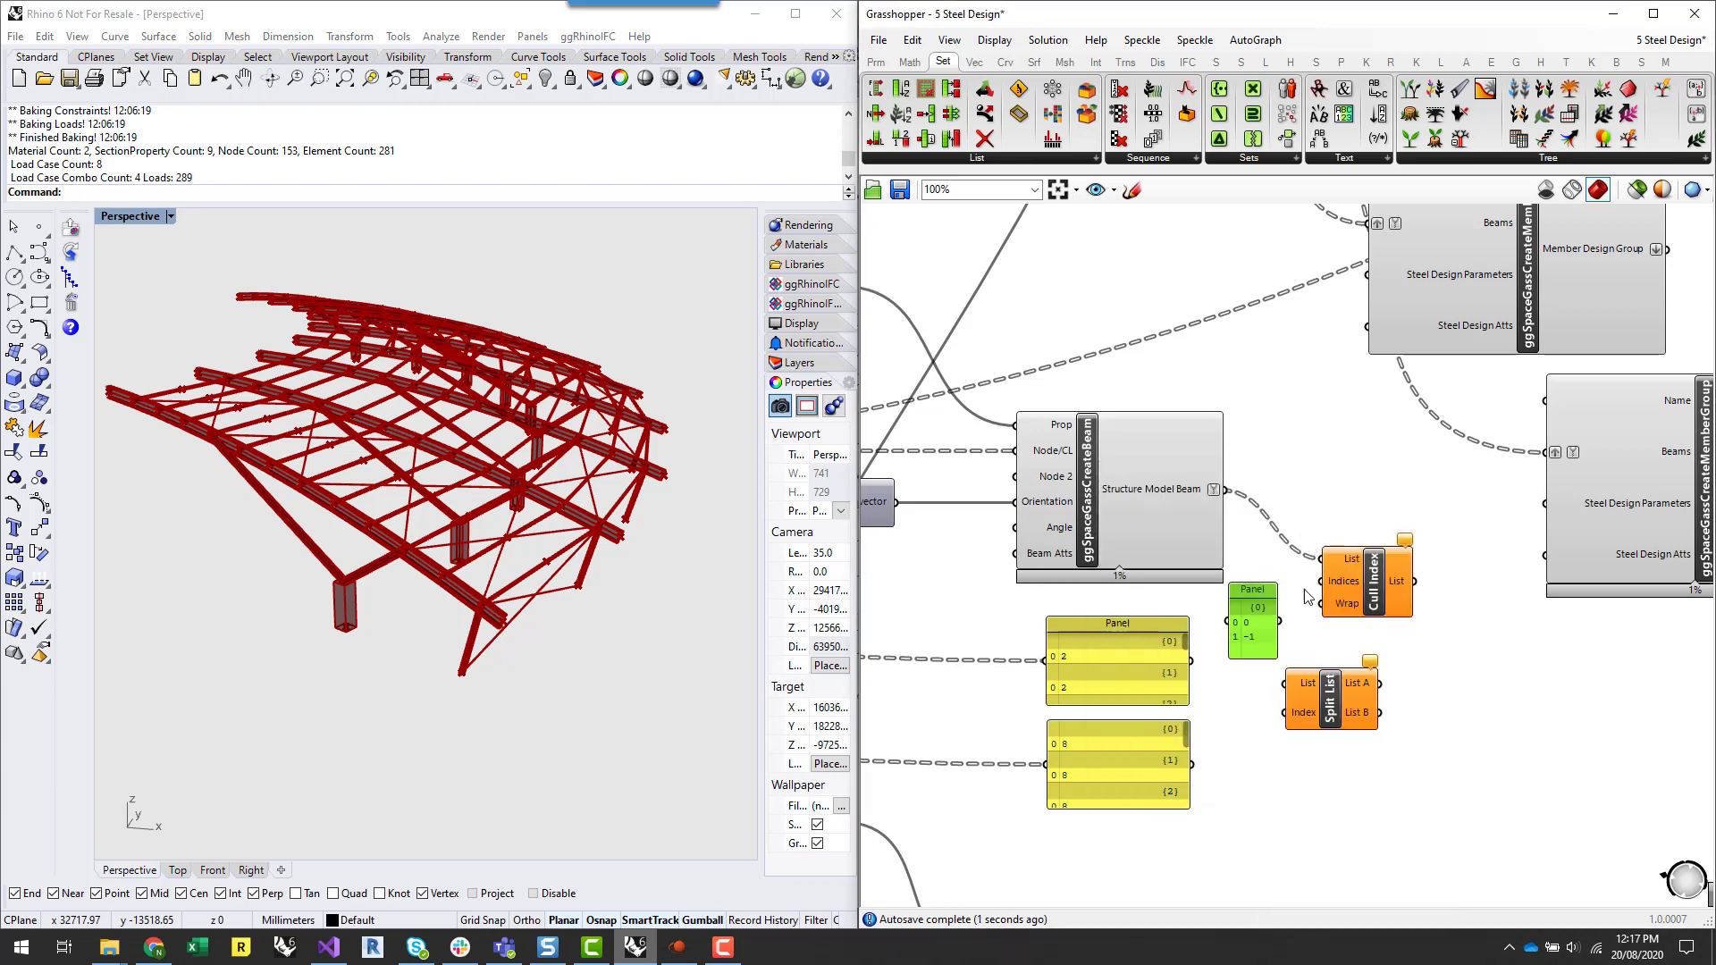
pyautogui.moveTo(1279, 620); pyautogui.dragTo(1353, 599)
# - Place Split List below Cull Index, connecting the culled list to its List input and the upper index panel to its Index input
pyautogui.moveTo(1339, 683); pyautogui.dragTo(1498, 732)
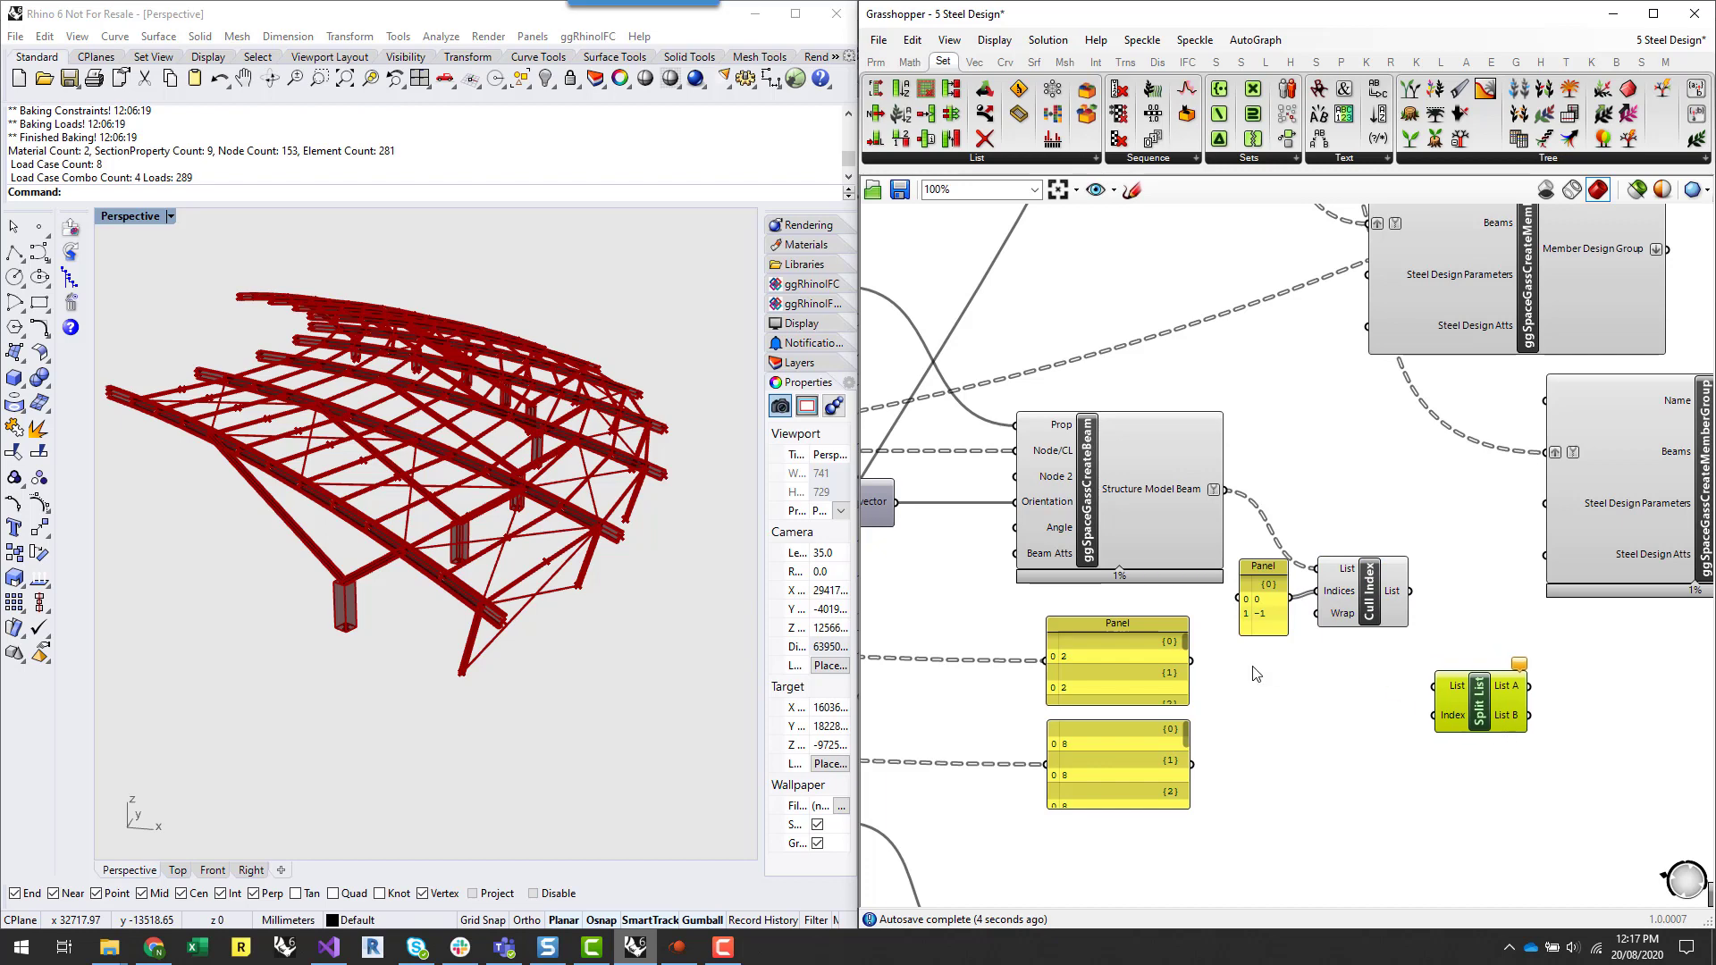
pyautogui.moveTo(1410, 592); pyautogui.dragTo(1378, 664)
pyautogui.moveTo(1192, 661); pyautogui.dragTo(1327, 676)
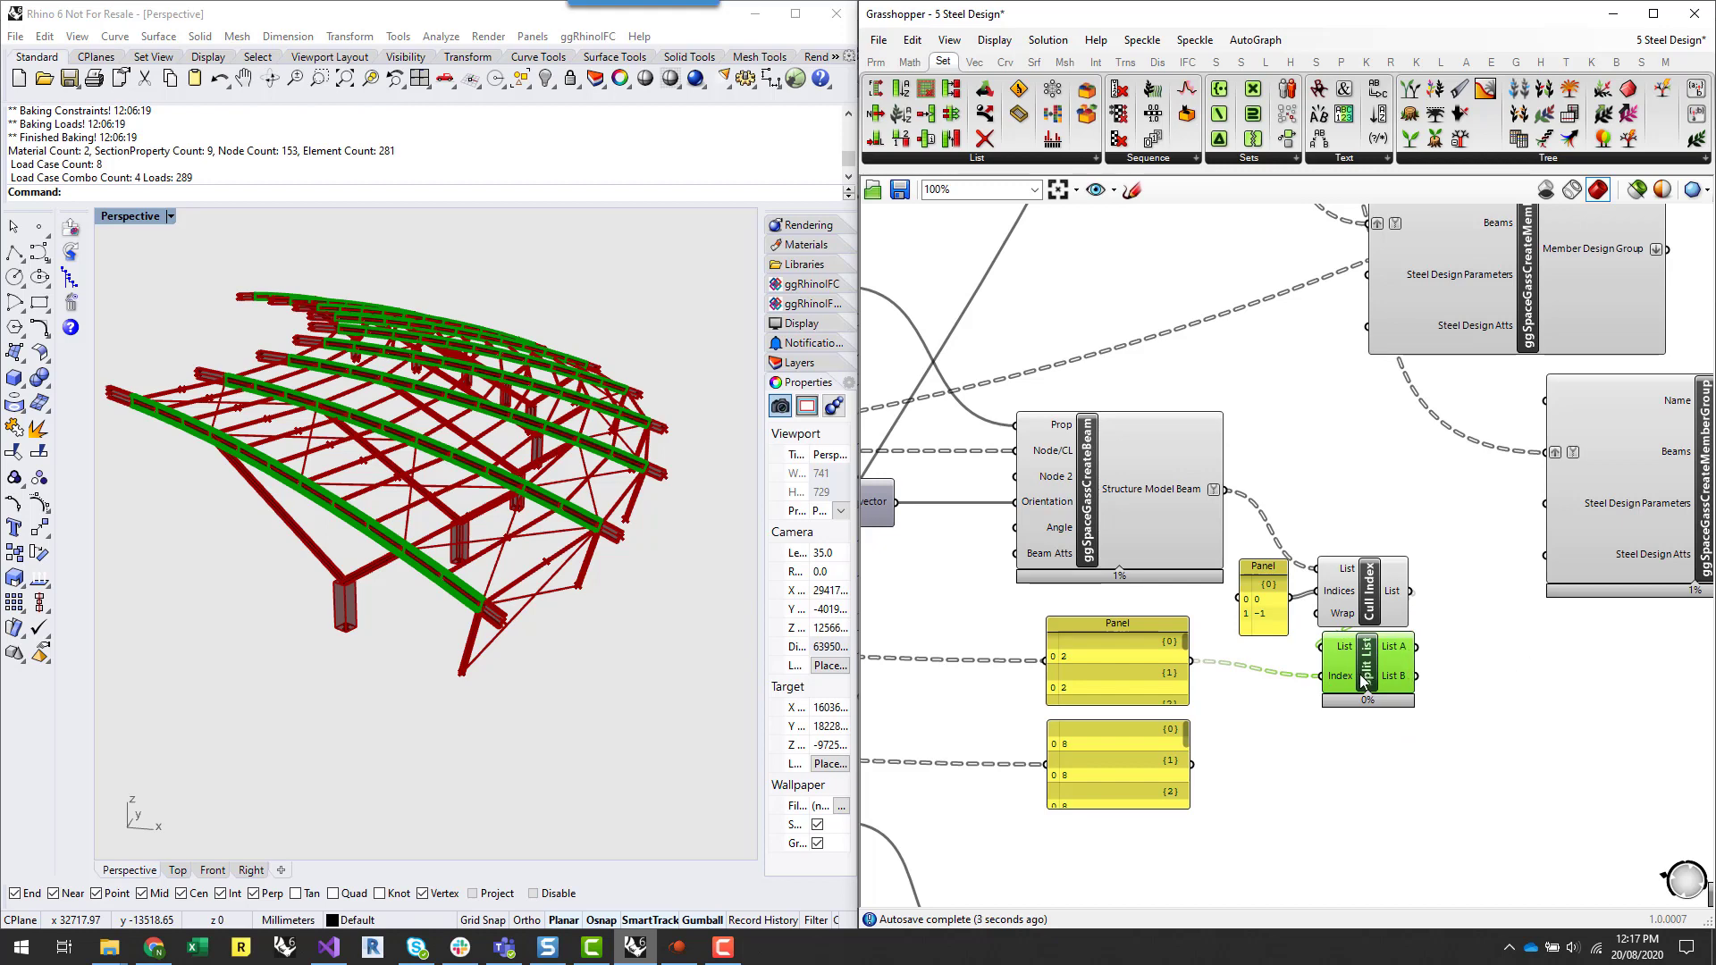
pyautogui.moveTo(1361, 681); pyautogui.dragTo(1362, 704)
pyautogui.moveTo(1407, 699)
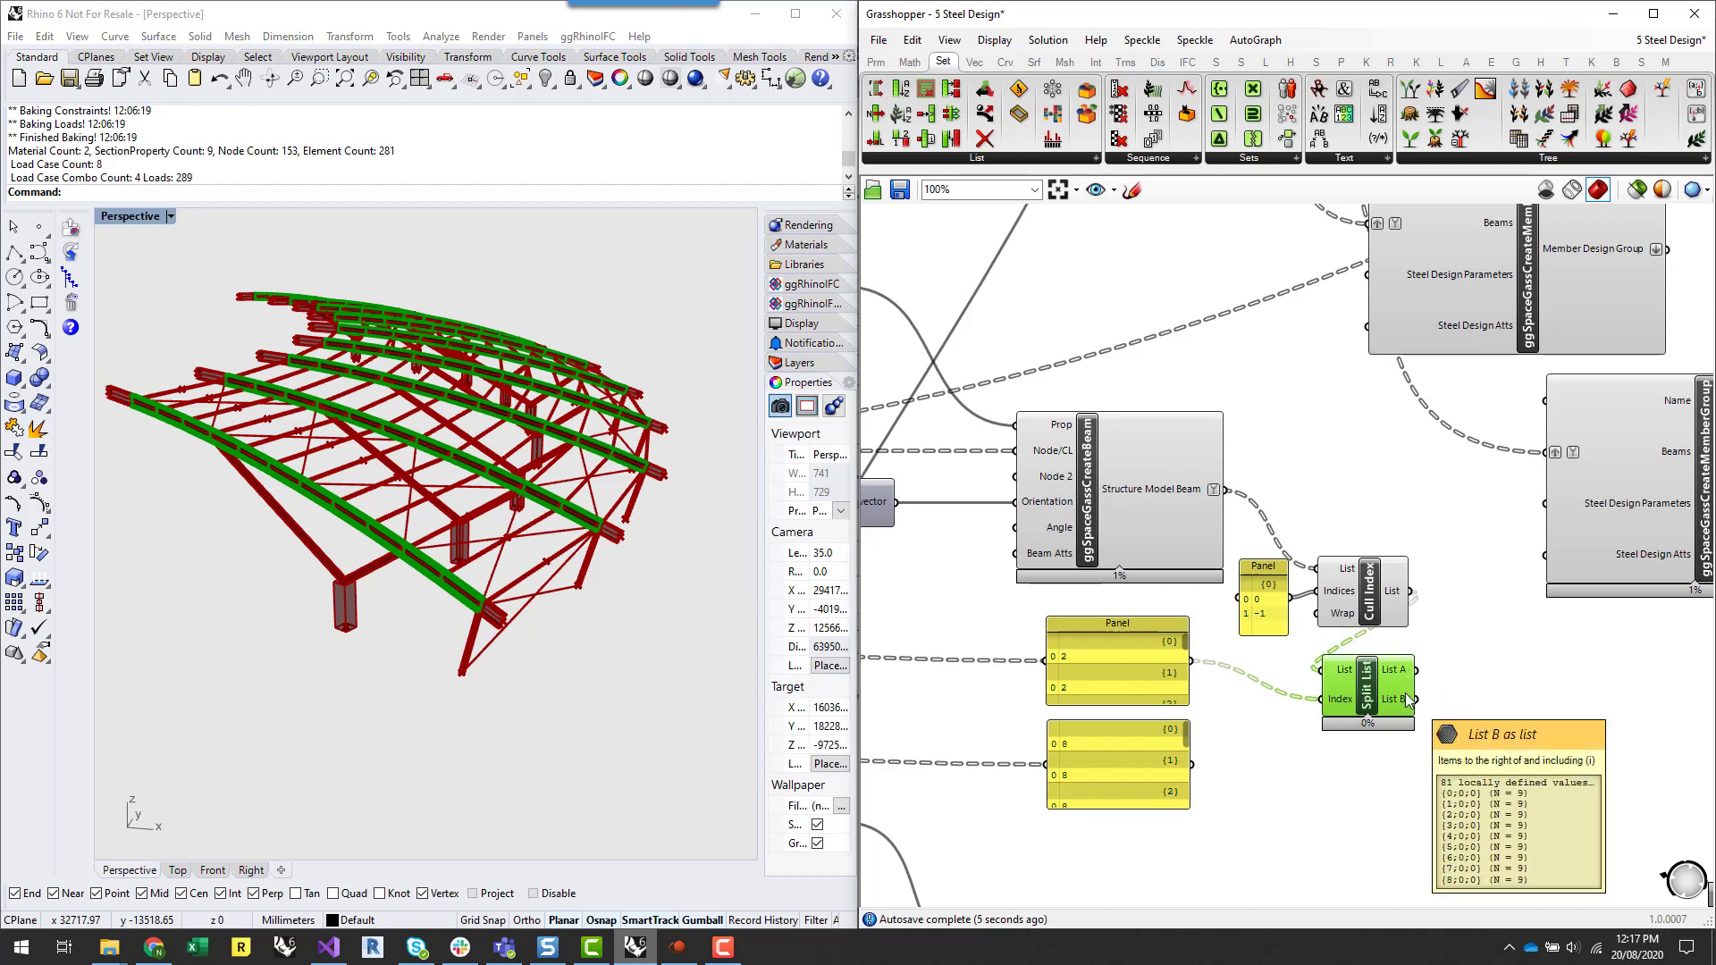
pyautogui.moveTo(1376, 699); pyautogui.dragTo(1411, 683)
# - Add a second Split List component and connect List B of the first Split List to its List input
pyautogui.doubleClick(1552, 757)
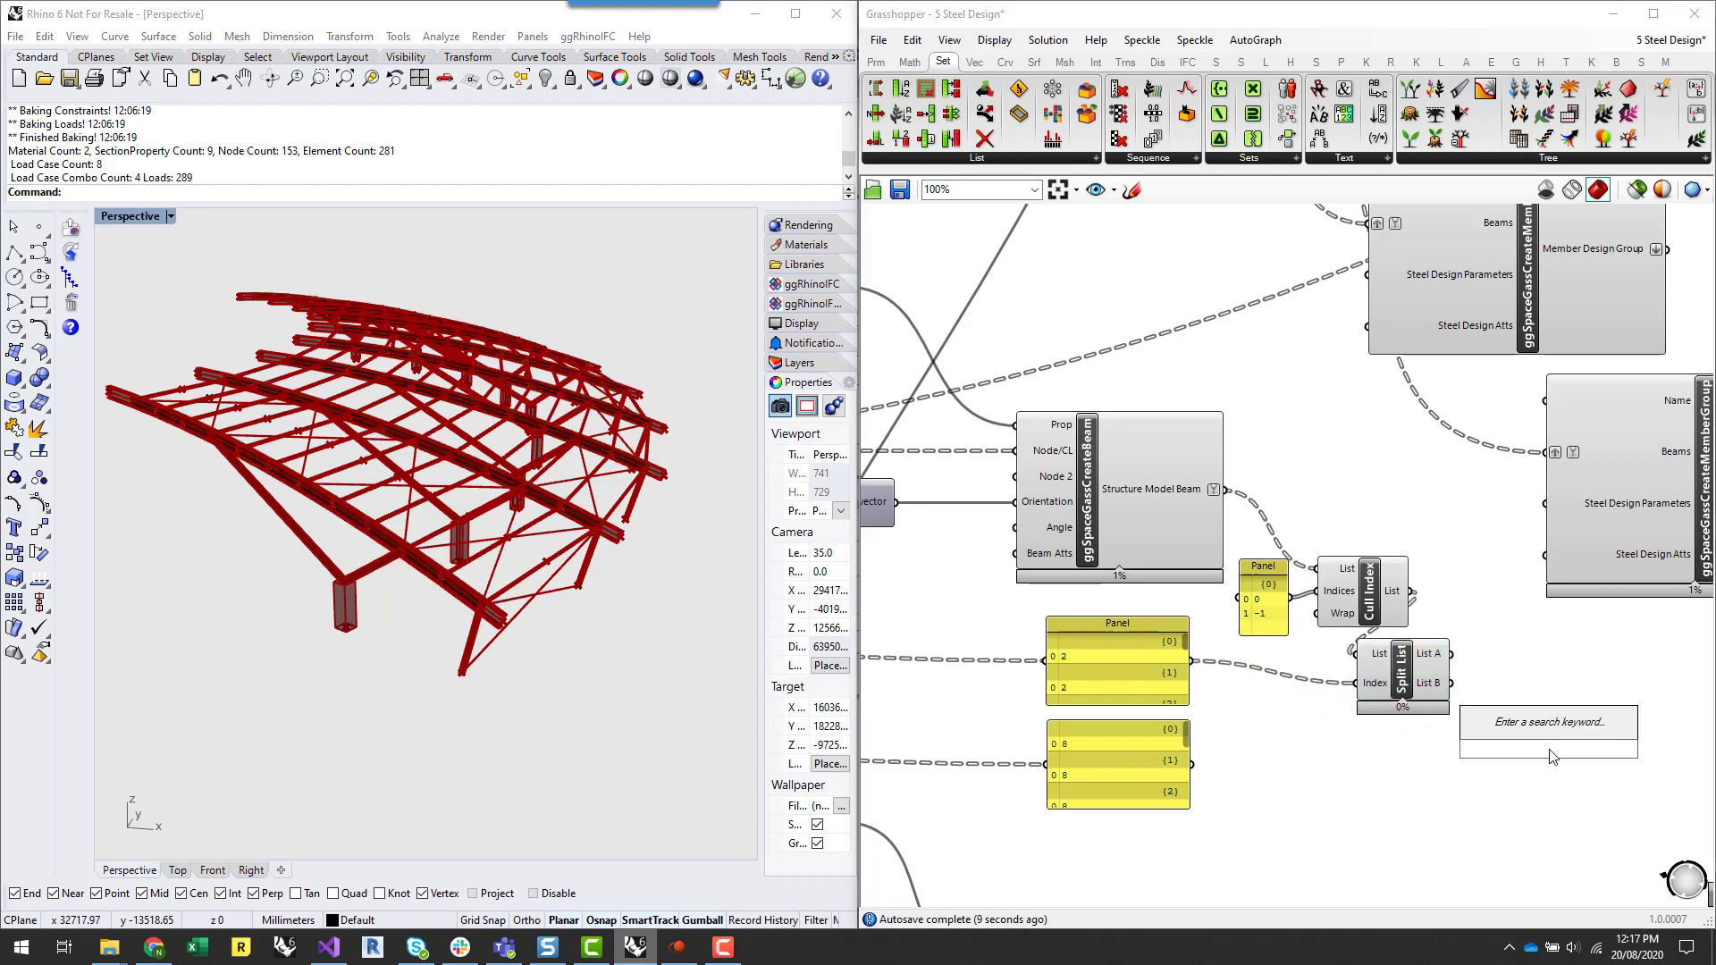
pyautogui.write('split list')
pyautogui.click(1545, 709)
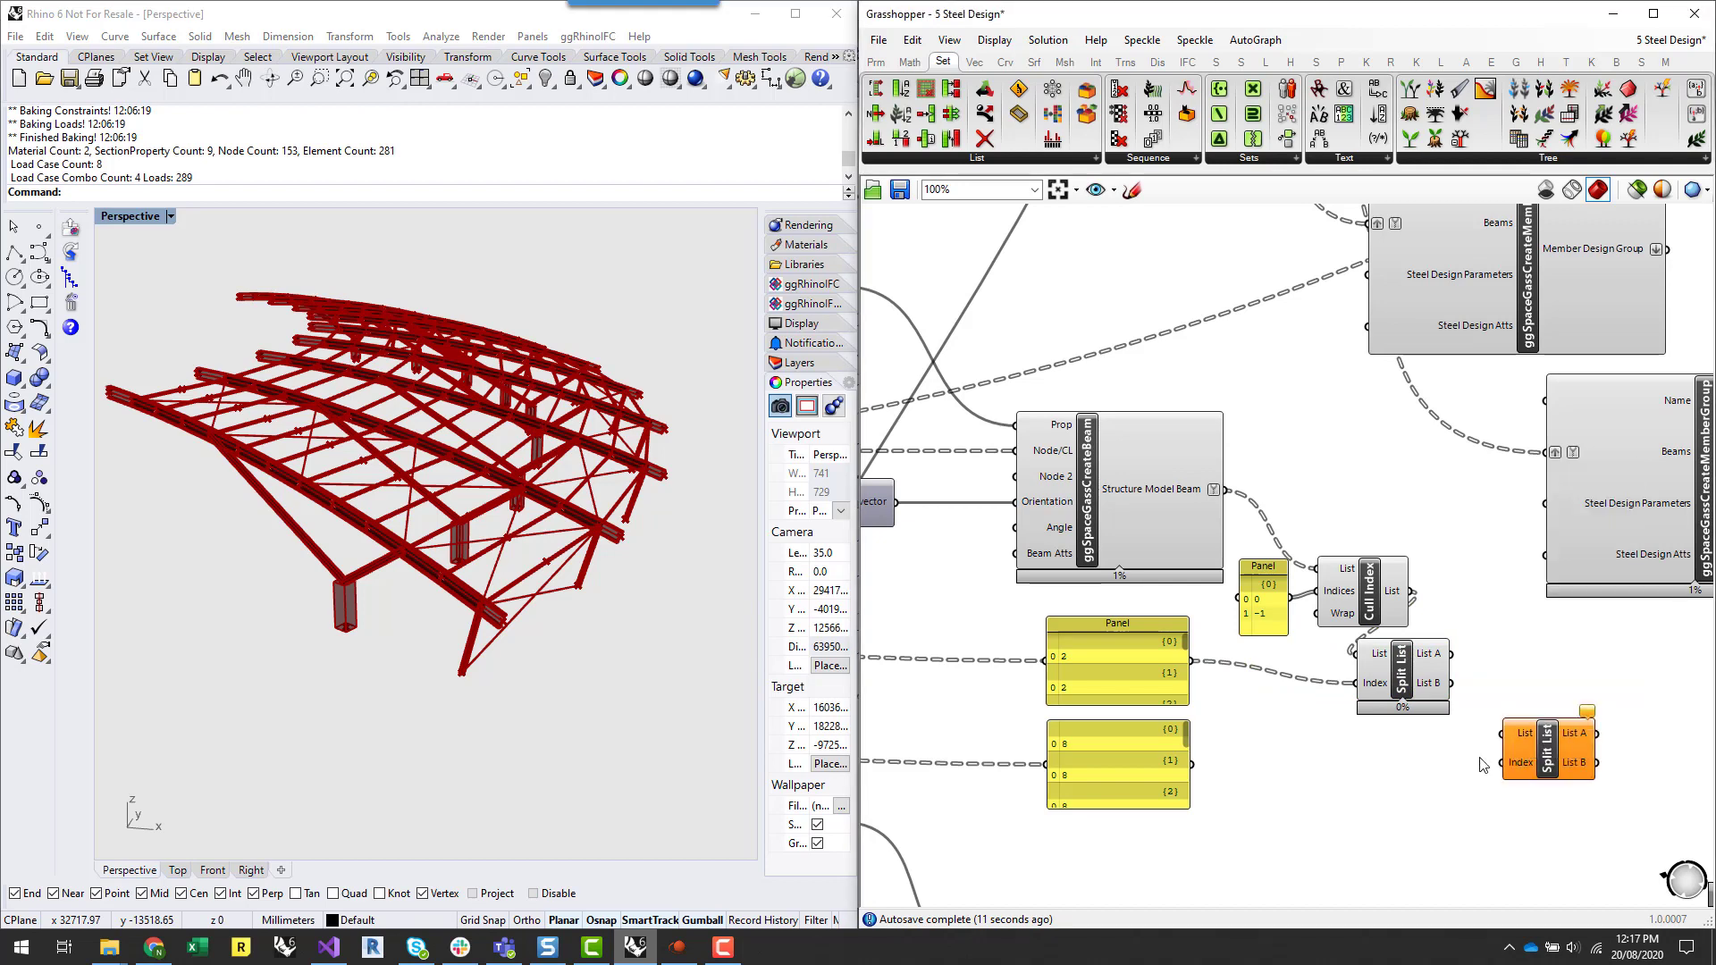
pyautogui.moveTo(1546, 756); pyautogui.dragTo(1514, 743)
pyautogui.moveTo(1450, 682); pyautogui.dragTo(1470, 720)
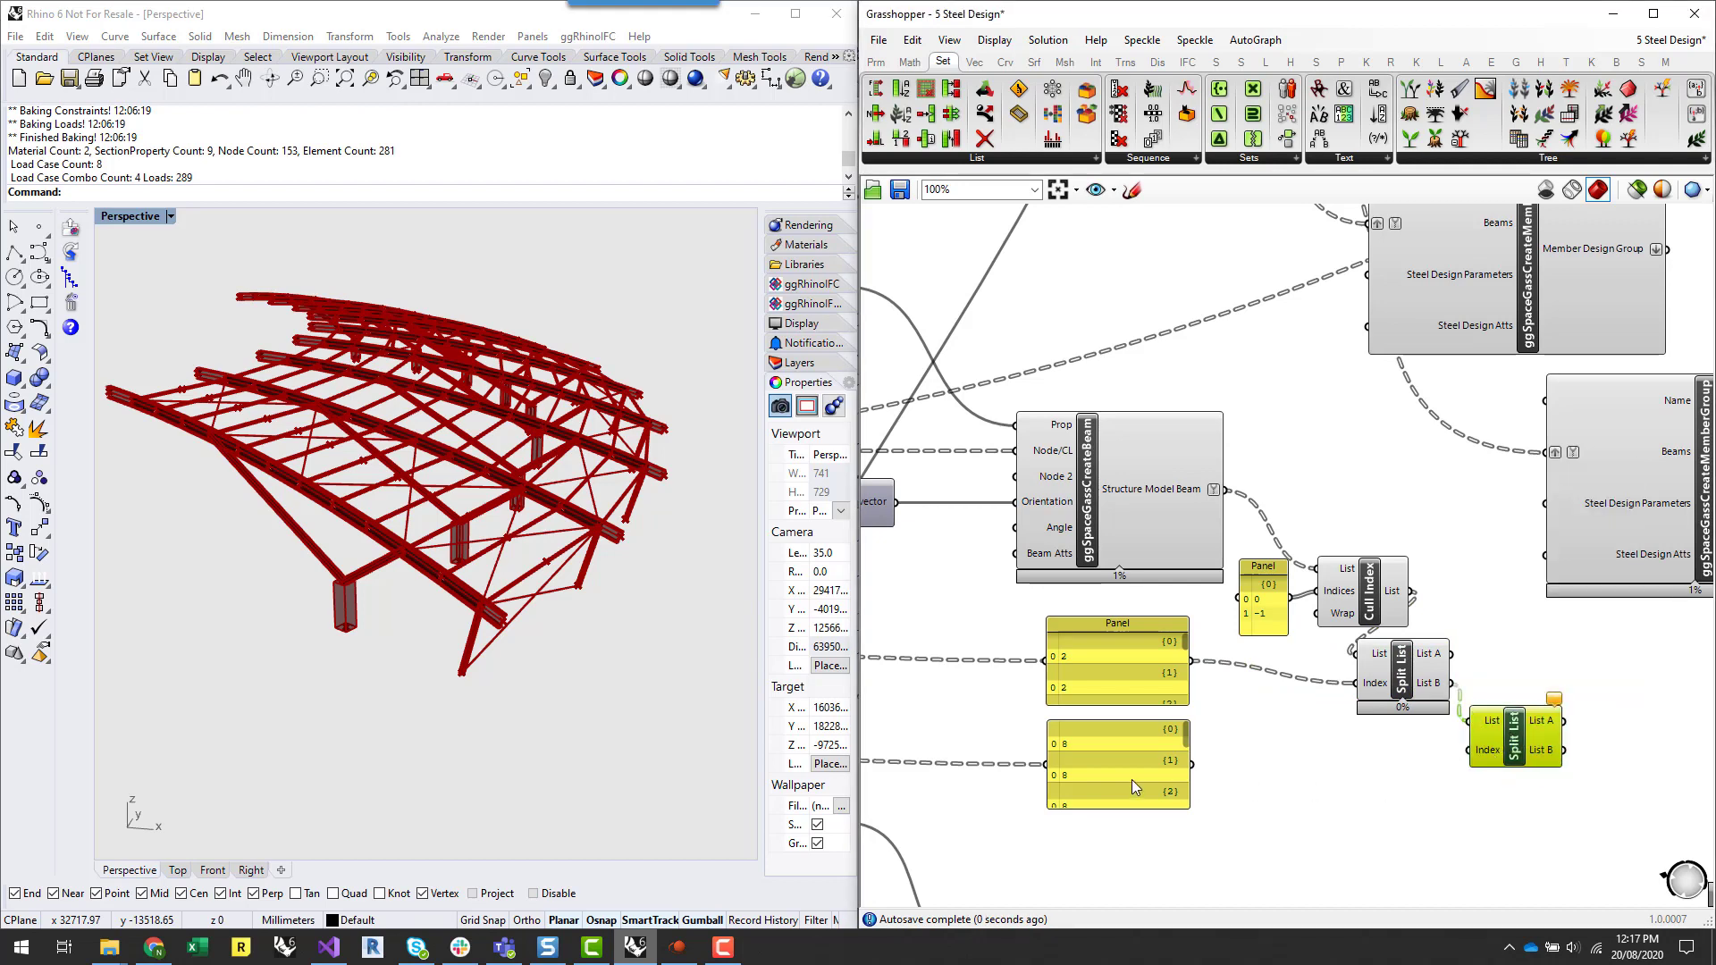
# - Connect the lower index panel to the Index input of the second Split List and shift that component slightly
pyautogui.moveTo(1192, 764); pyautogui.dragTo(1492, 749)
pyautogui.moveTo(1203, 765); pyautogui.dragTo(1485, 759)
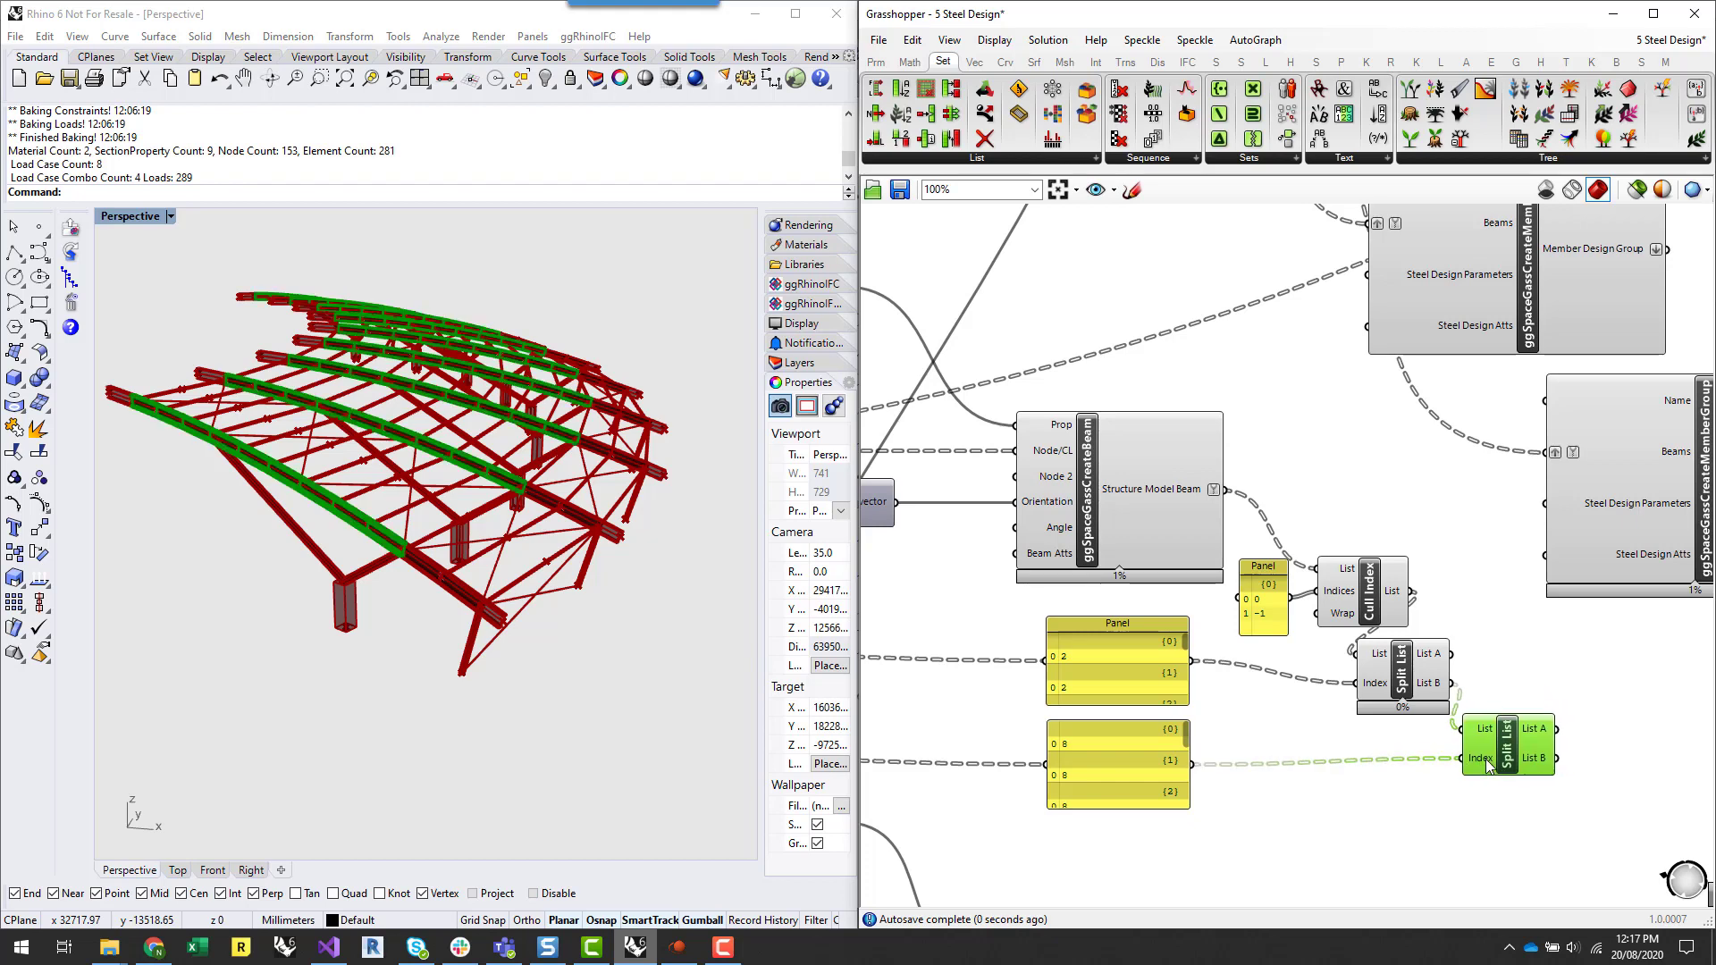
pyautogui.moveTo(1608, 794); pyautogui.dragTo(1310, 798, button='right')
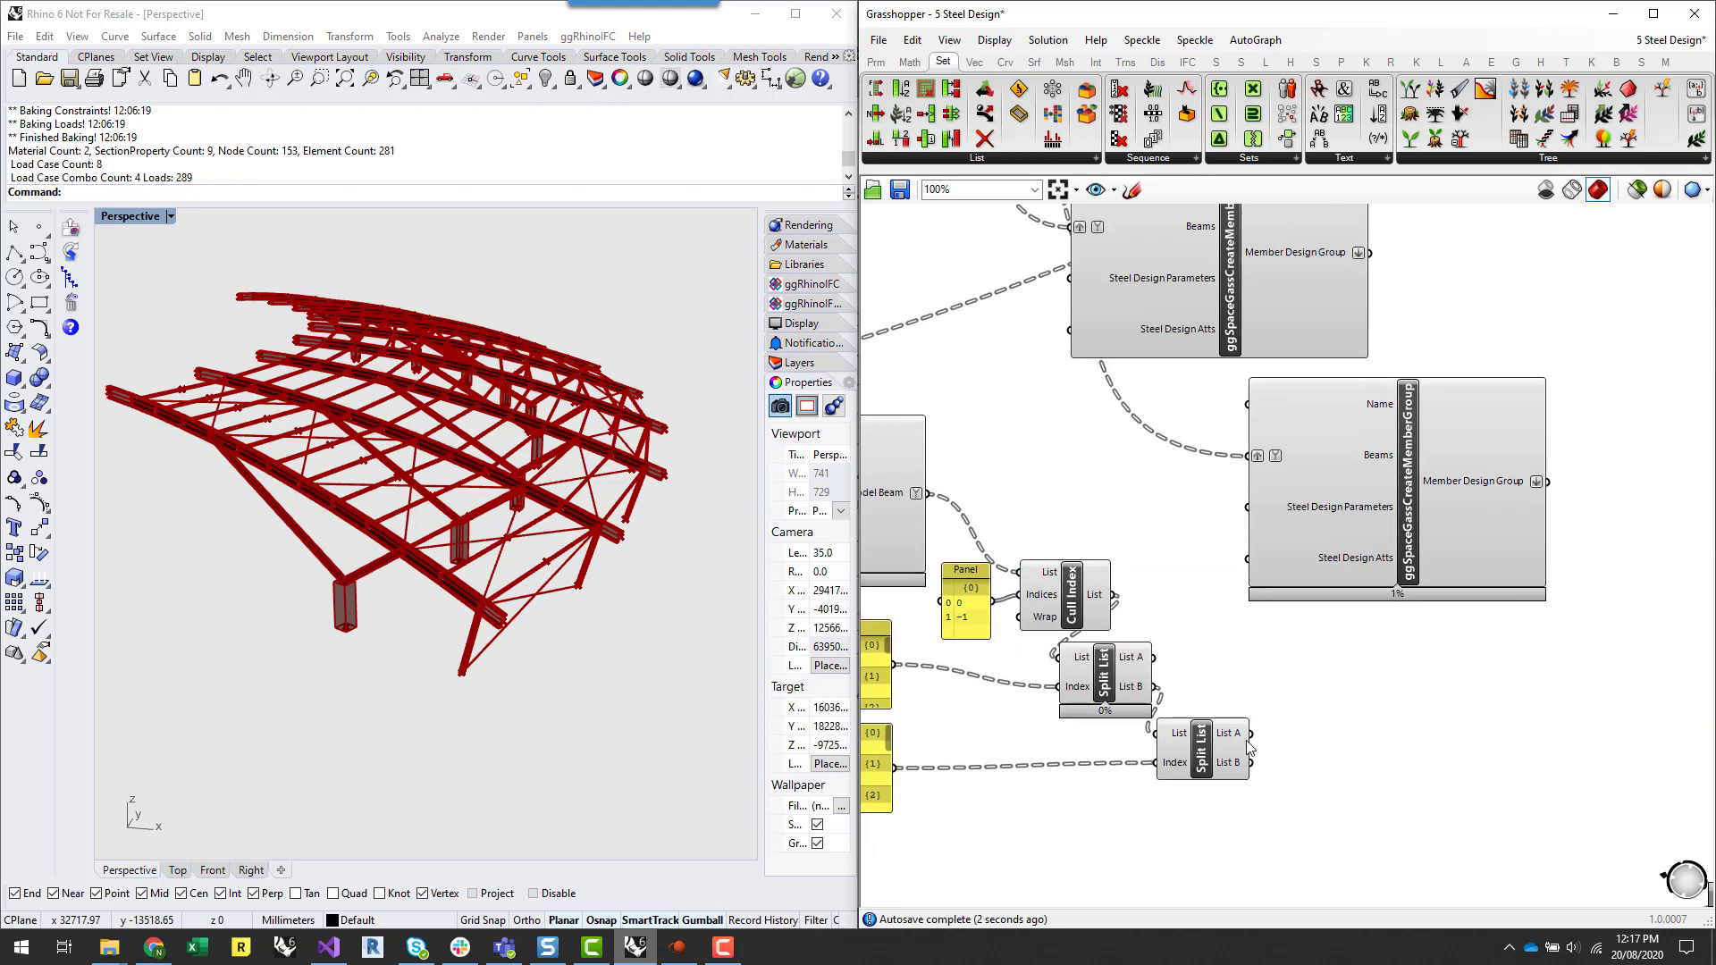
pyautogui.moveTo(1221, 733)
pyautogui.moveTo(1233, 780)
# - Align the lower index panel beneath the upper one and inspect the List B output of the first Split List
pyautogui.moveTo(1161, 816); pyautogui.dragTo(1395, 794, button='right')
pyautogui.moveTo(1098, 761); pyautogui.dragTo(1091, 753)
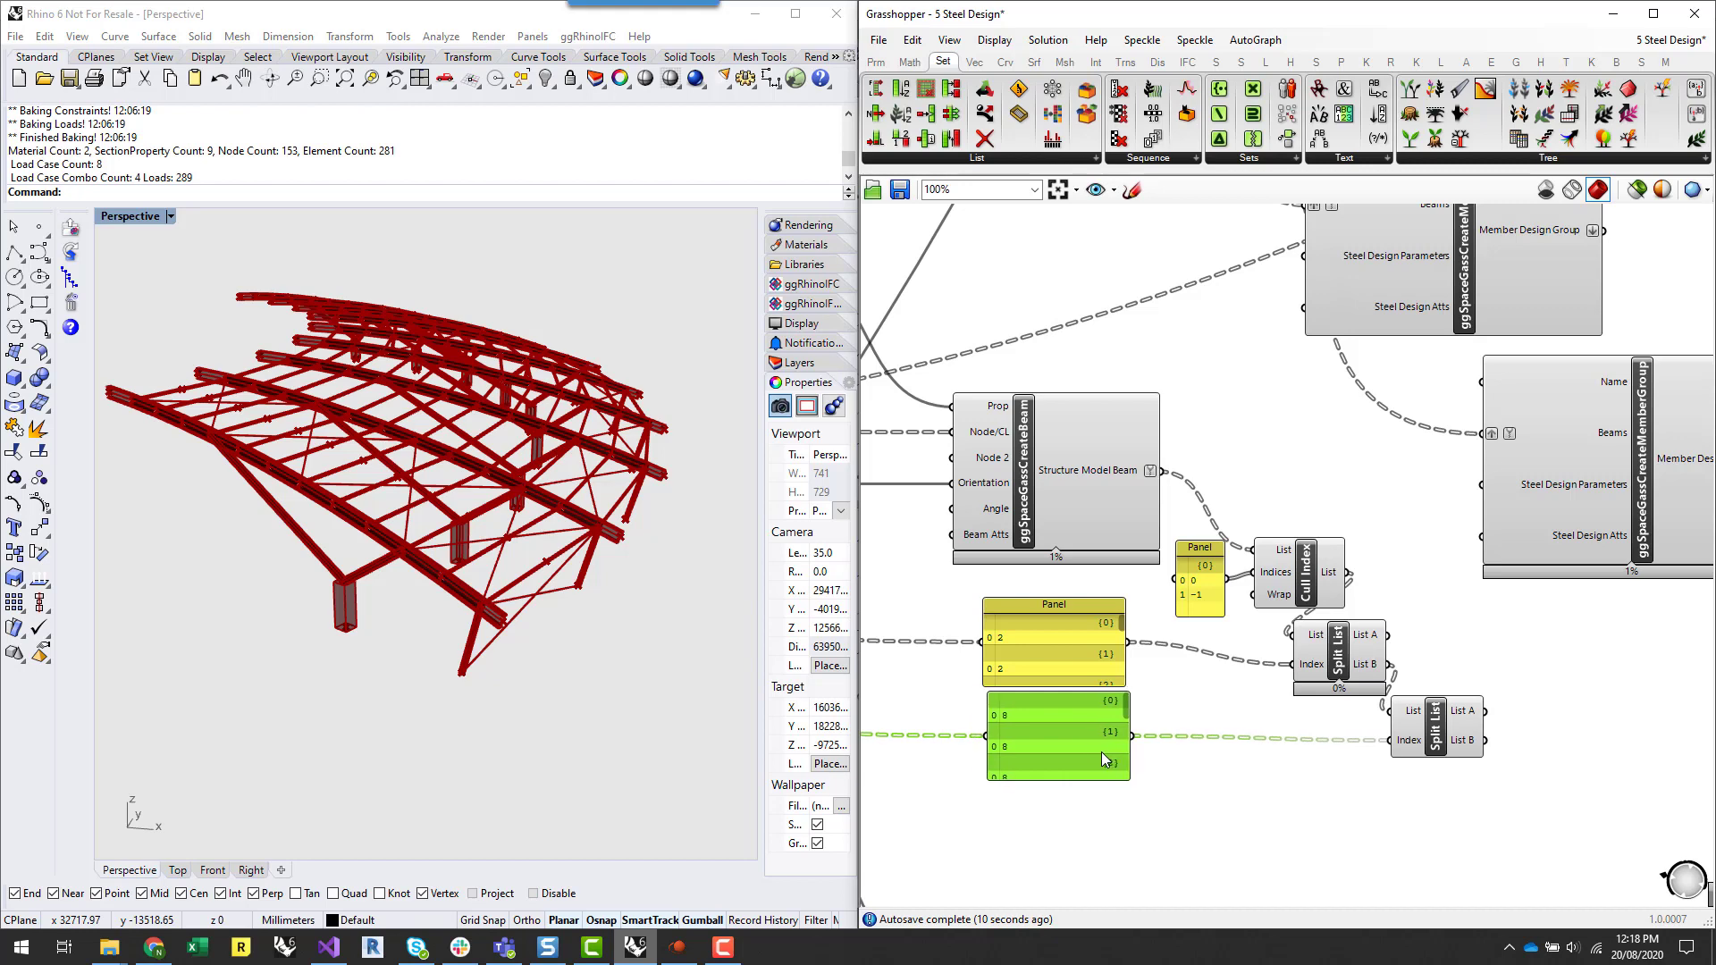
pyautogui.click(1266, 778)
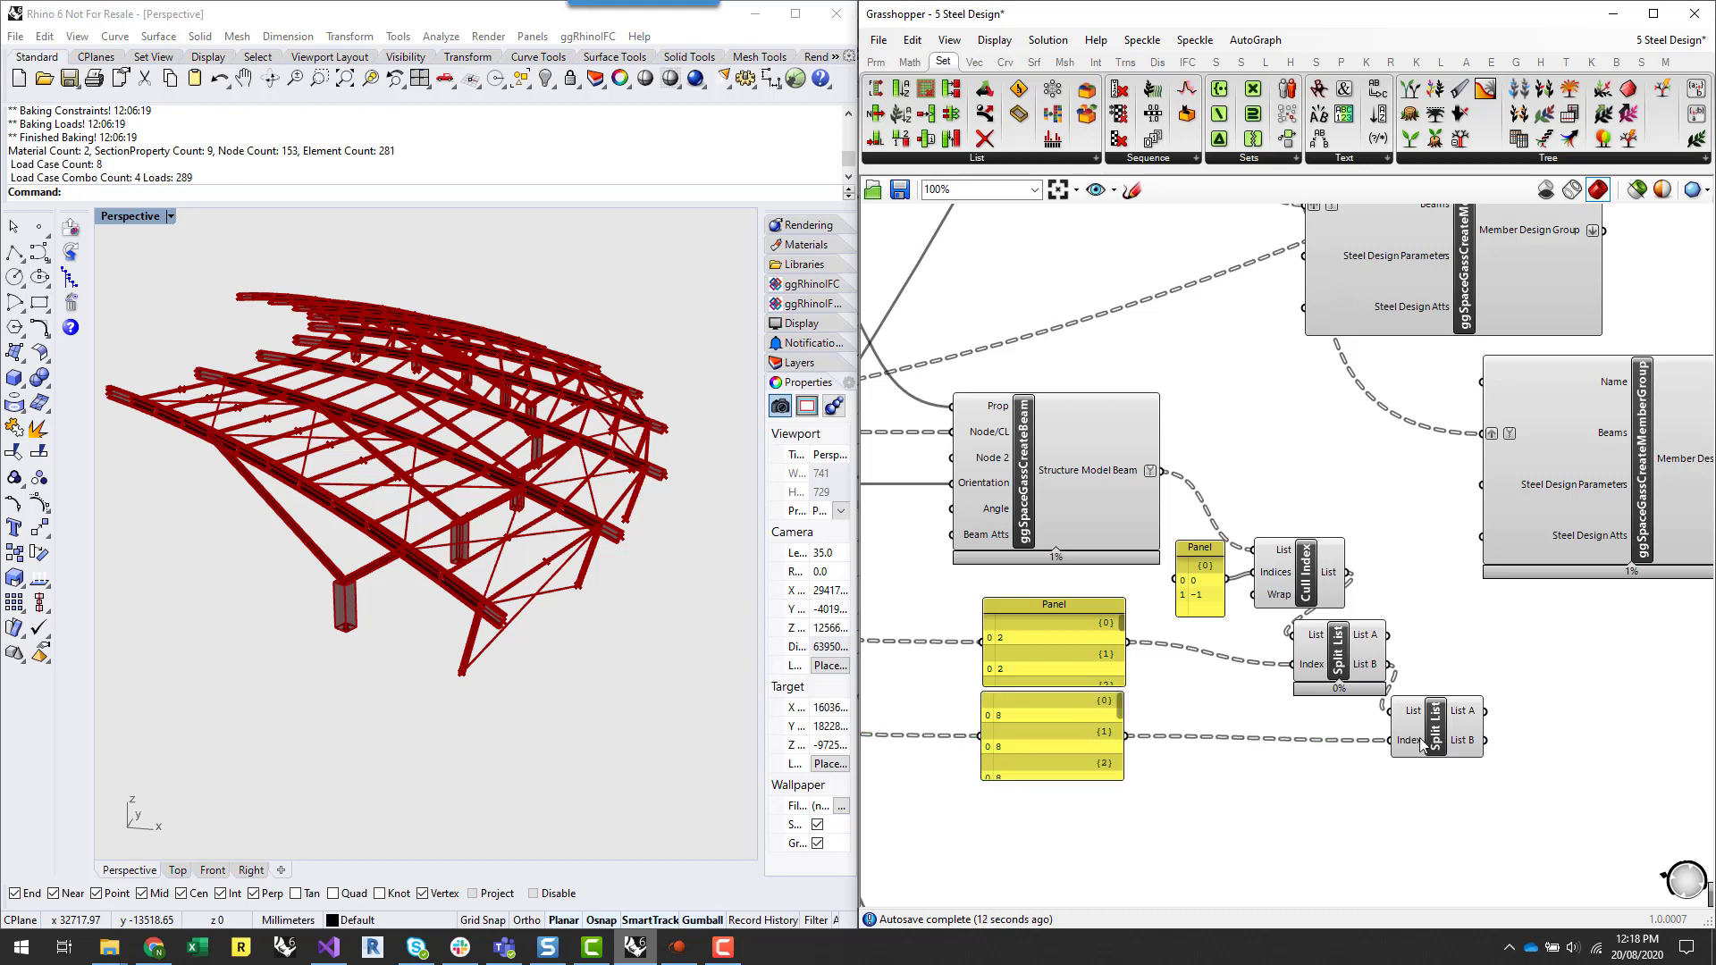
pyautogui.click(1359, 659)
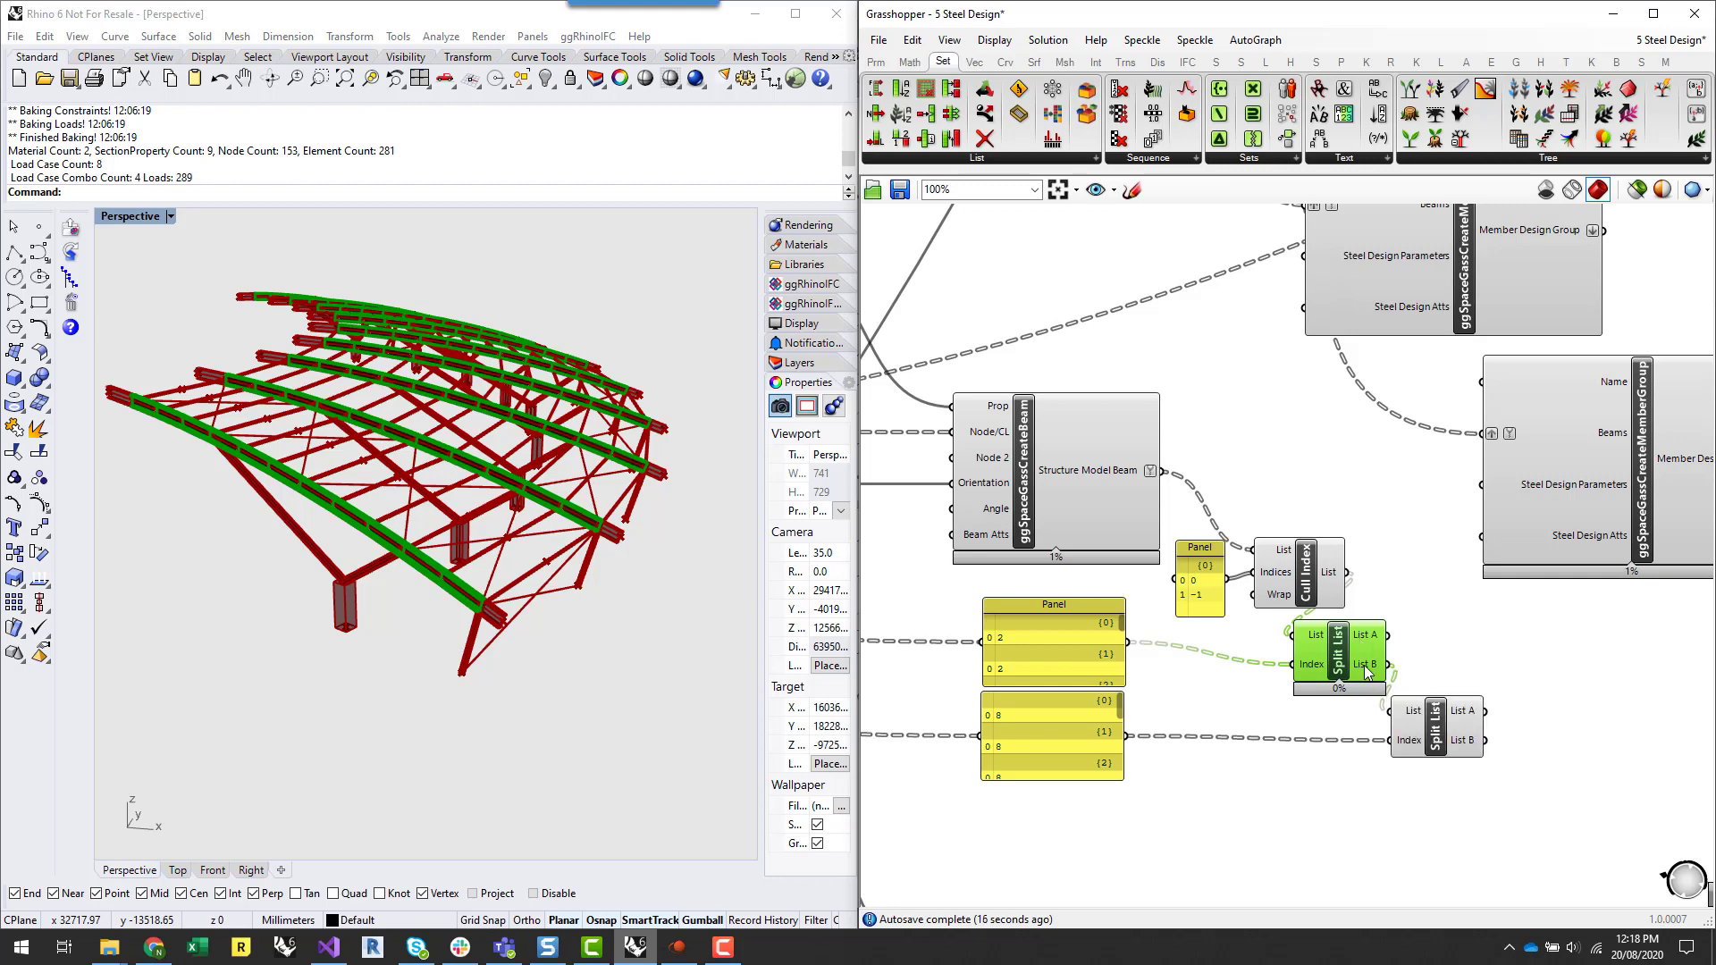
pyautogui.moveTo(1365, 672)
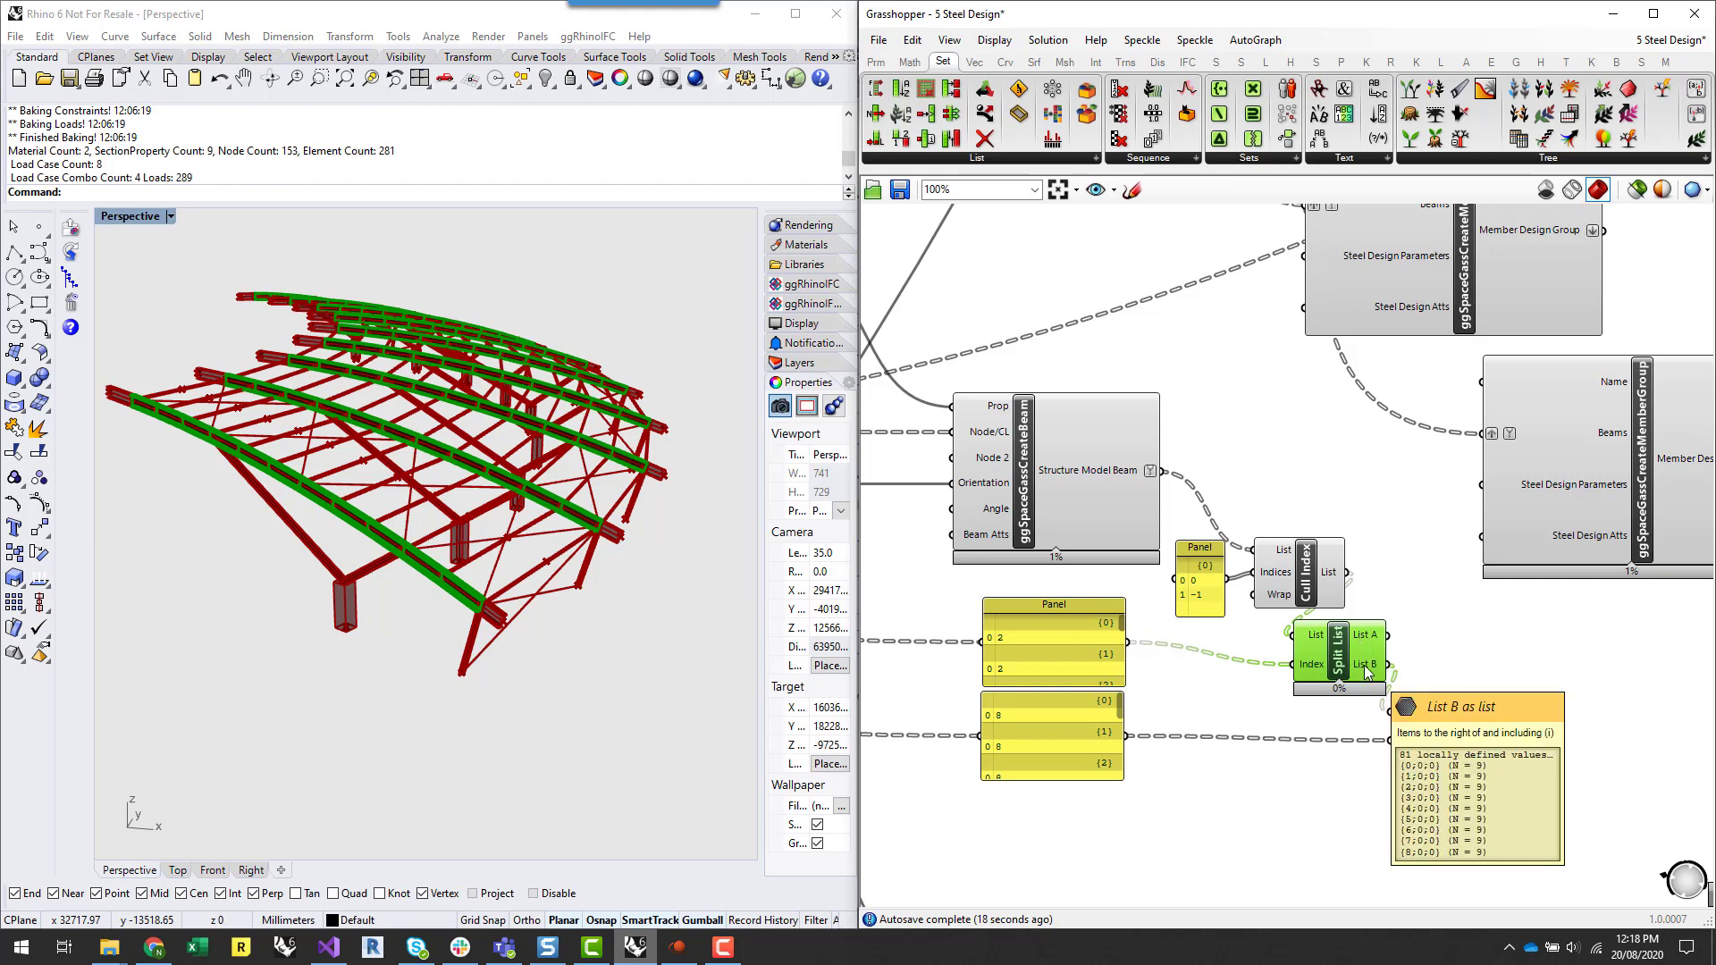
pyautogui.doubleClick(1237, 764)
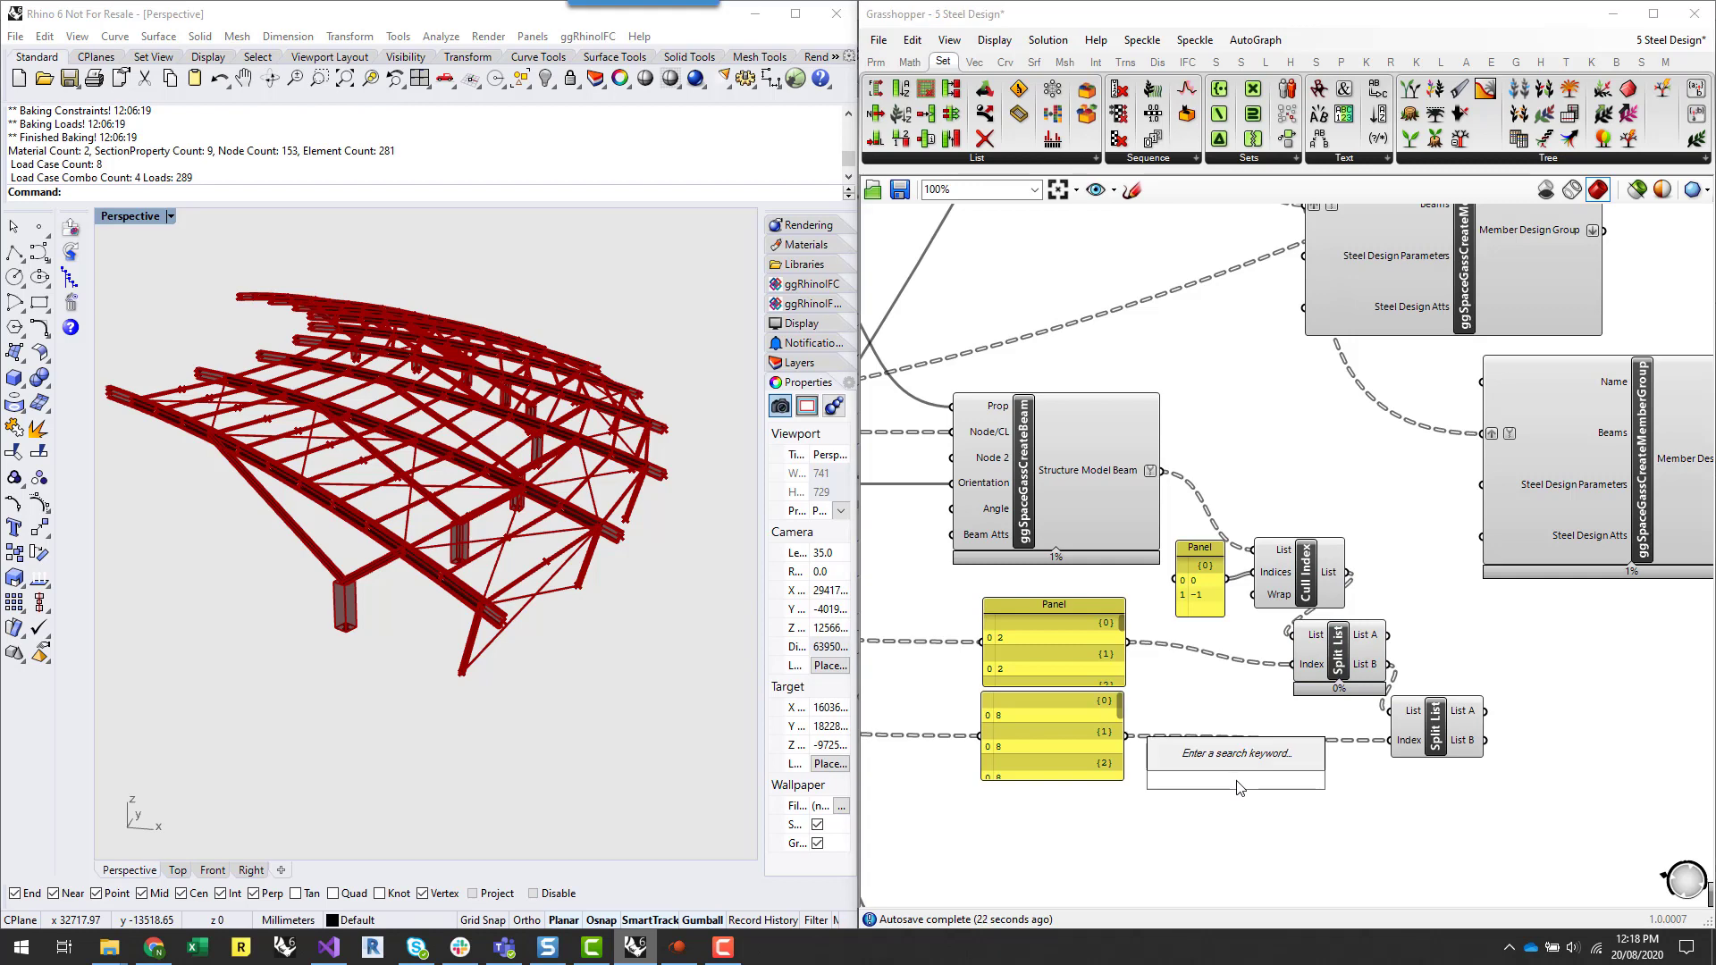
pyautogui.write('neg')
pyautogui.click(1239, 765)
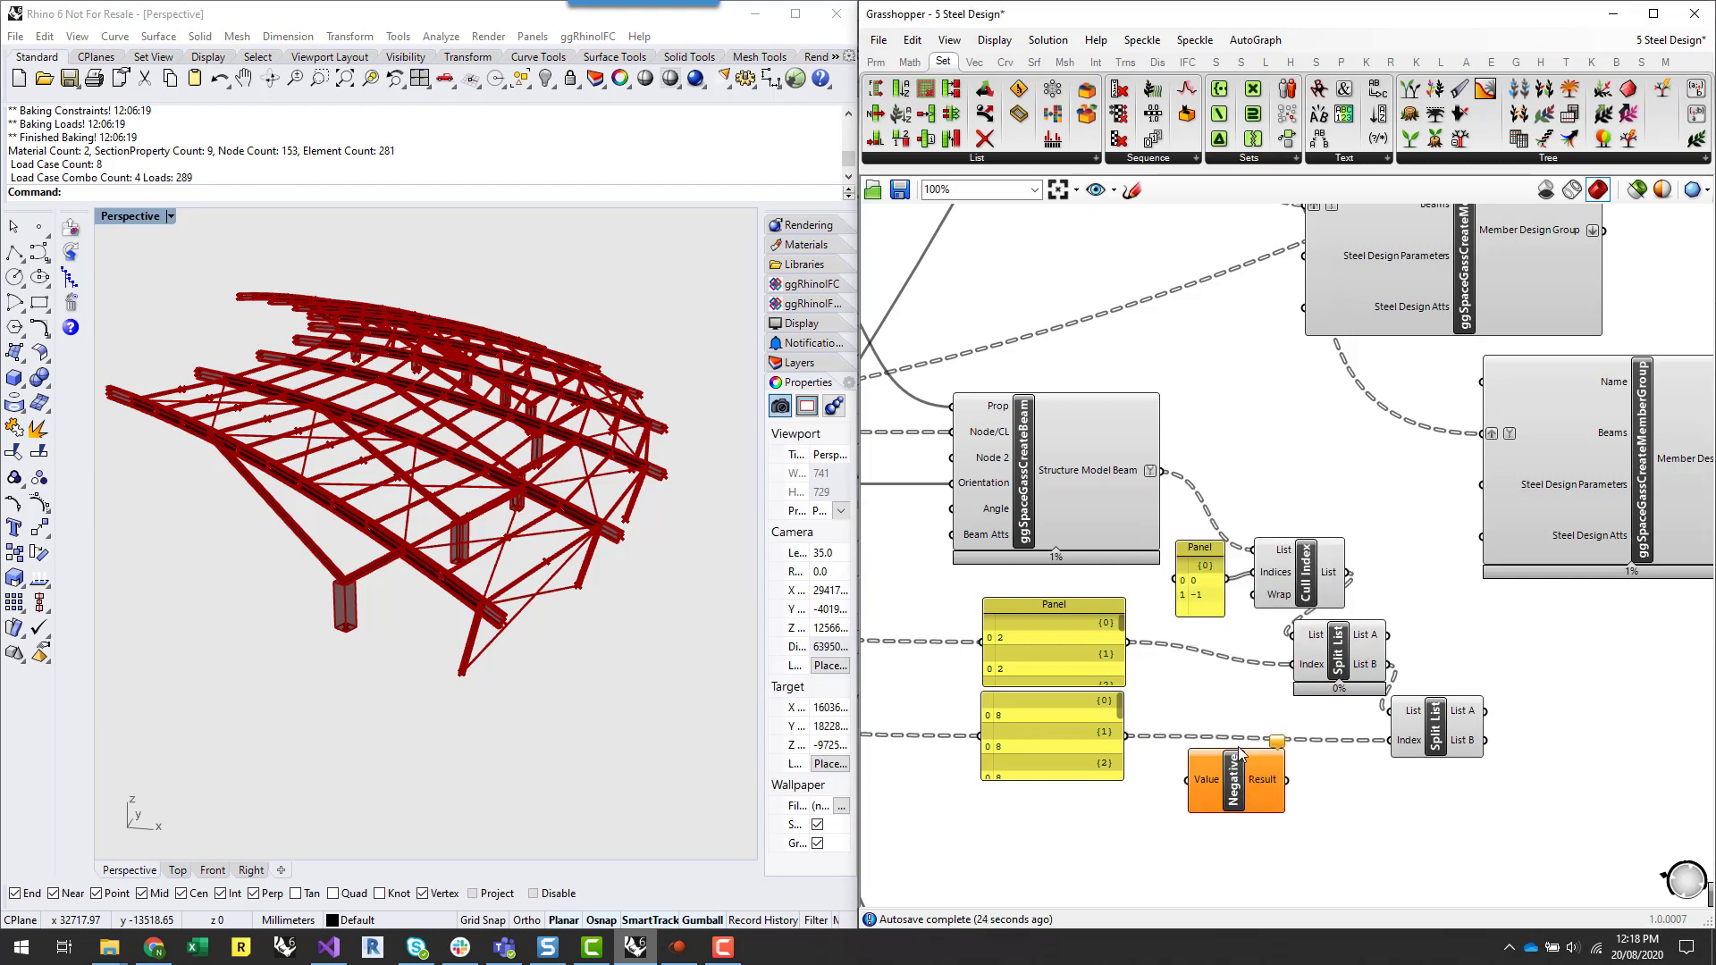
pyautogui.click(1219, 781)
pyautogui.press('Delete')
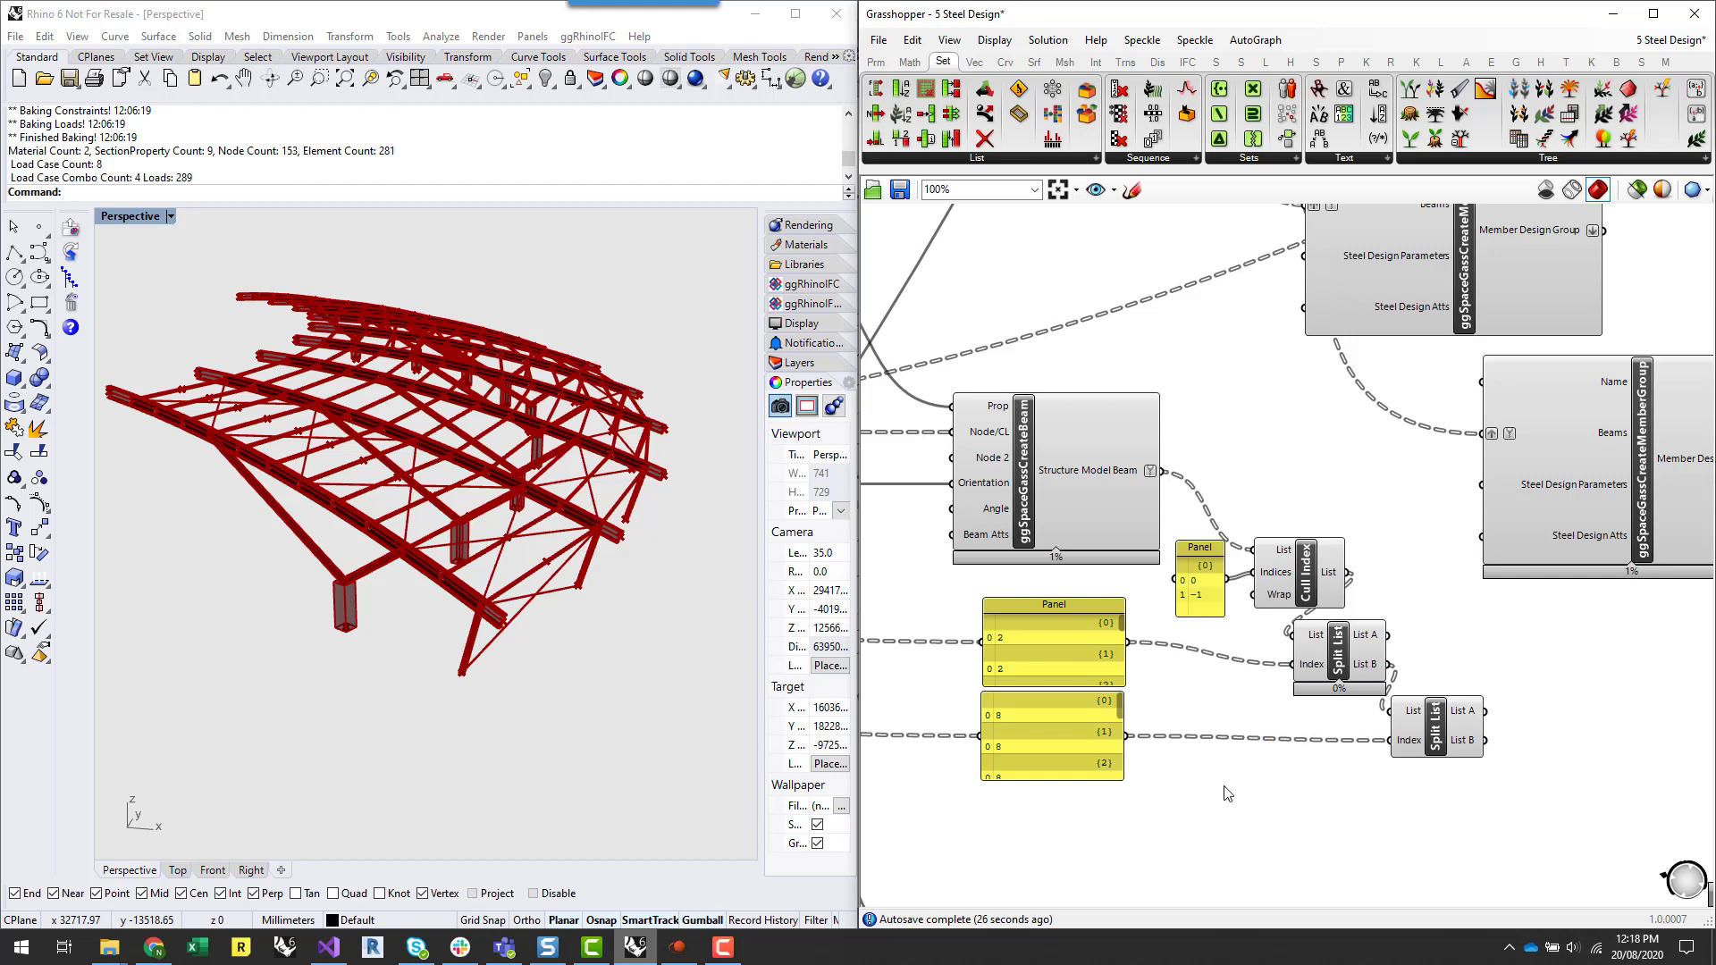
# - Add a Subtraction component taking the lower panel as A and the upper panel as B, and feed its Result to the second Split List's Index
pyautogui.doubleClick(1224, 791)
pyautogui.write('subt')
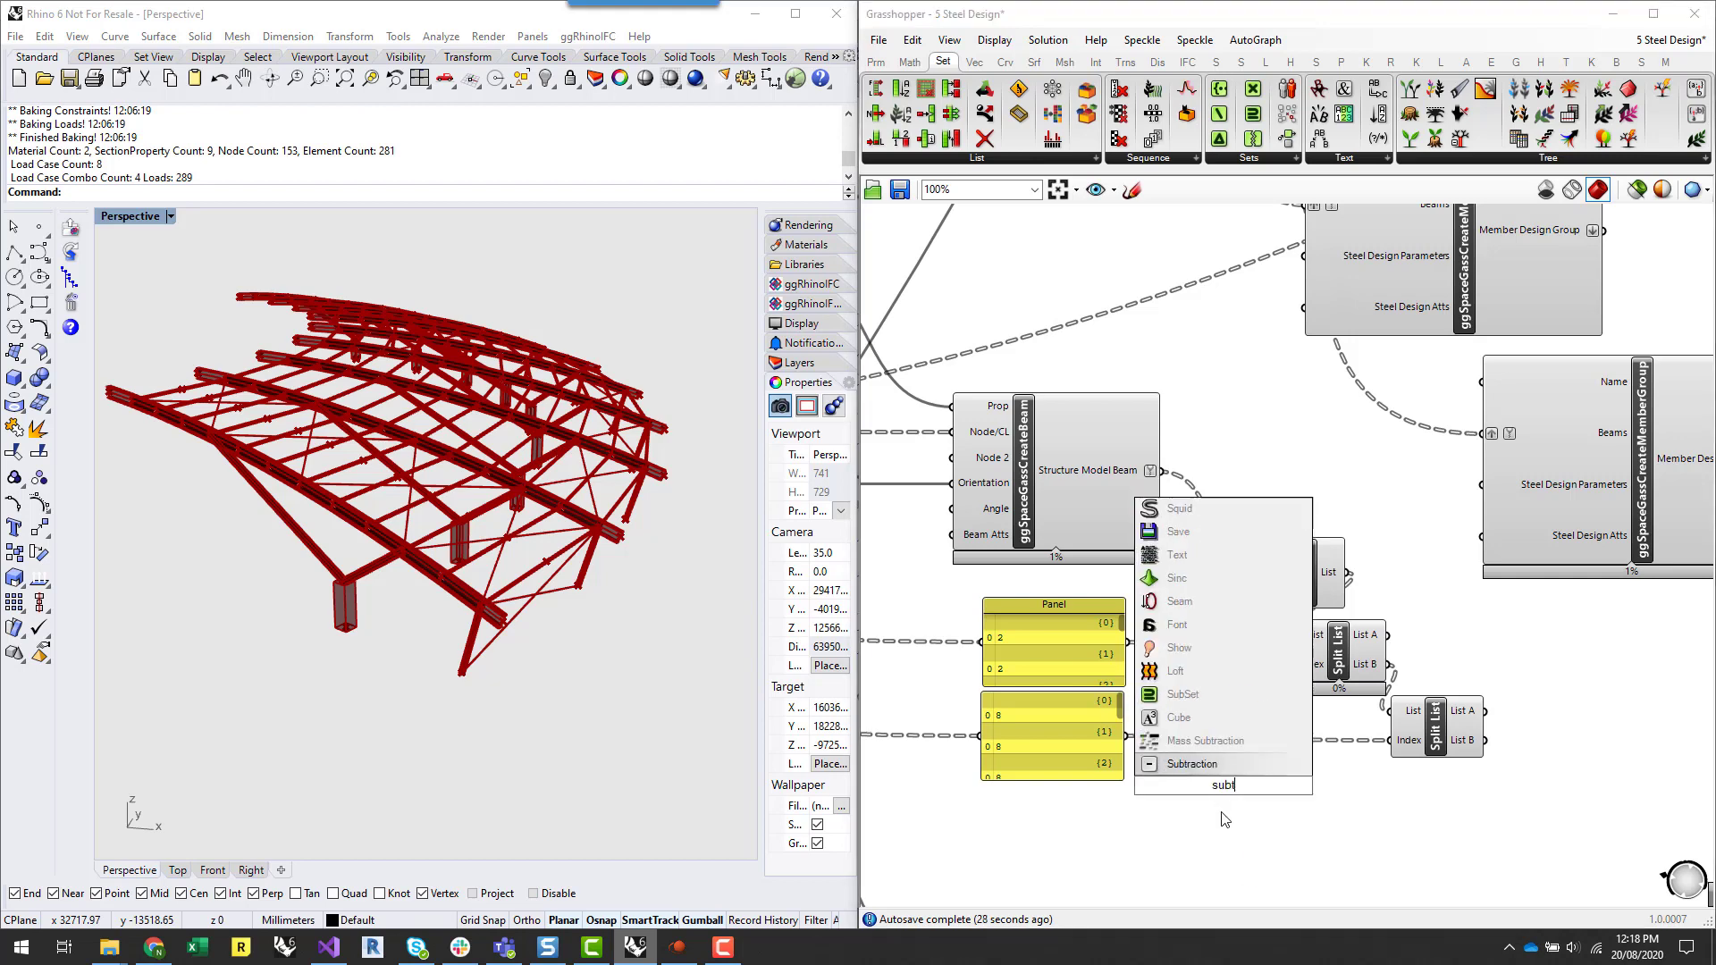
pyautogui.click(1238, 764)
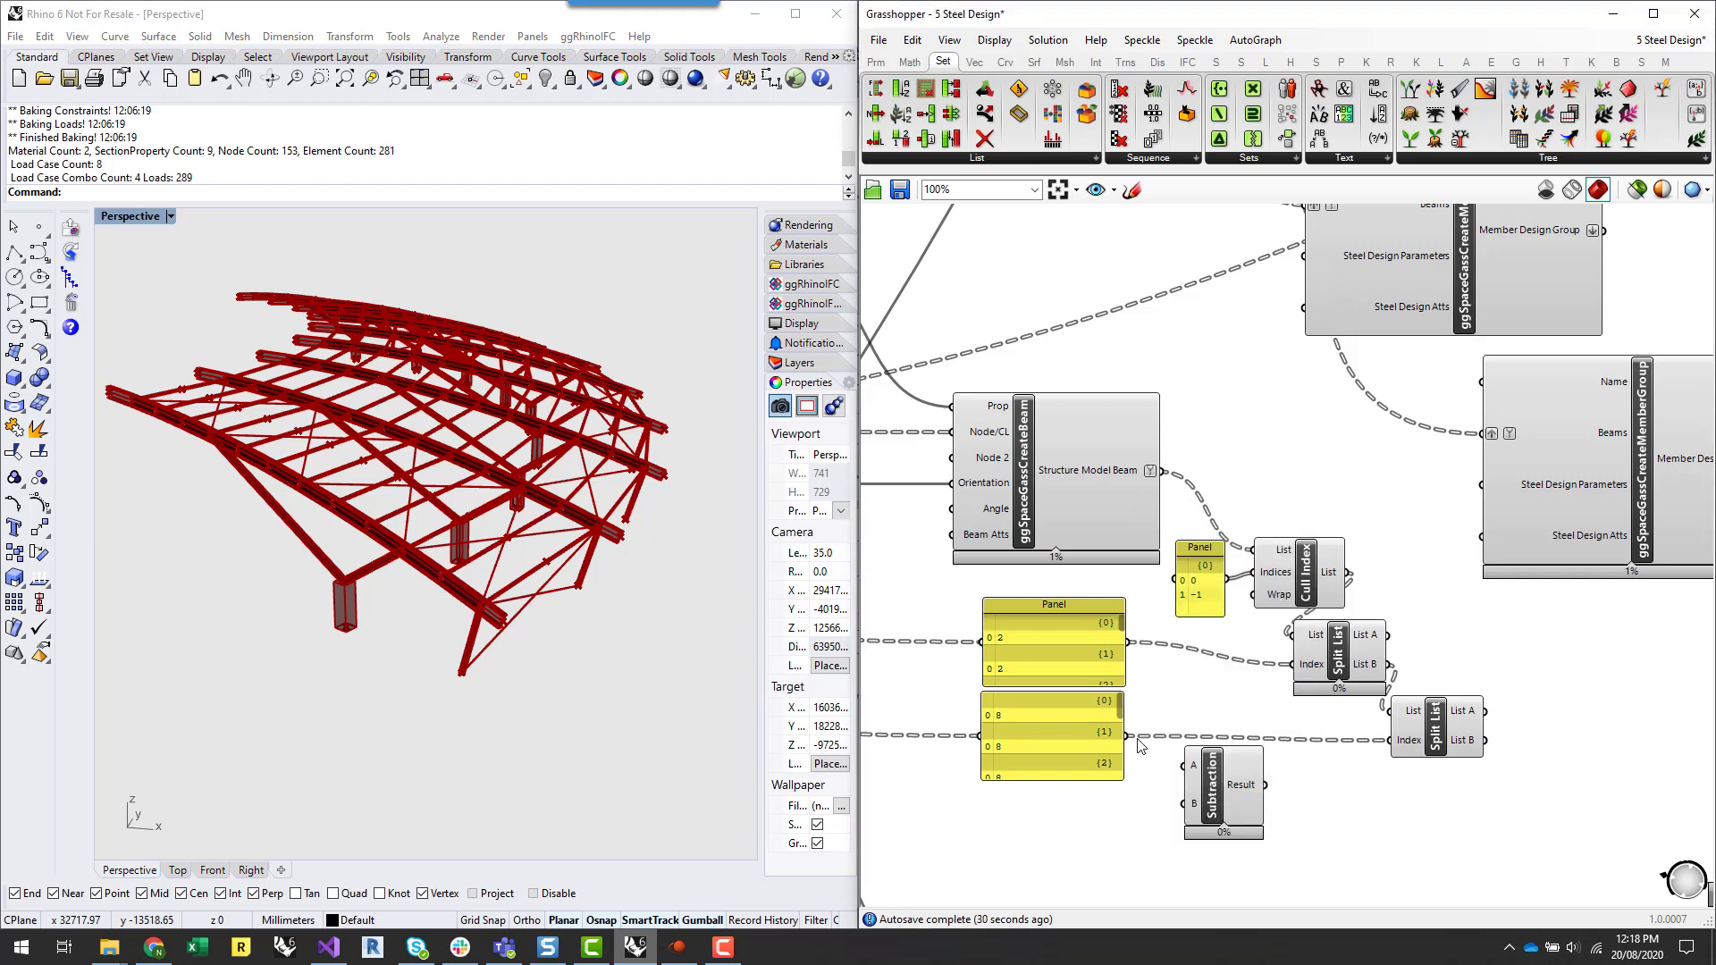
pyautogui.moveTo(1130, 736); pyautogui.dragTo(1186, 766)
pyautogui.moveTo(1129, 642); pyautogui.dragTo(1394, 741)
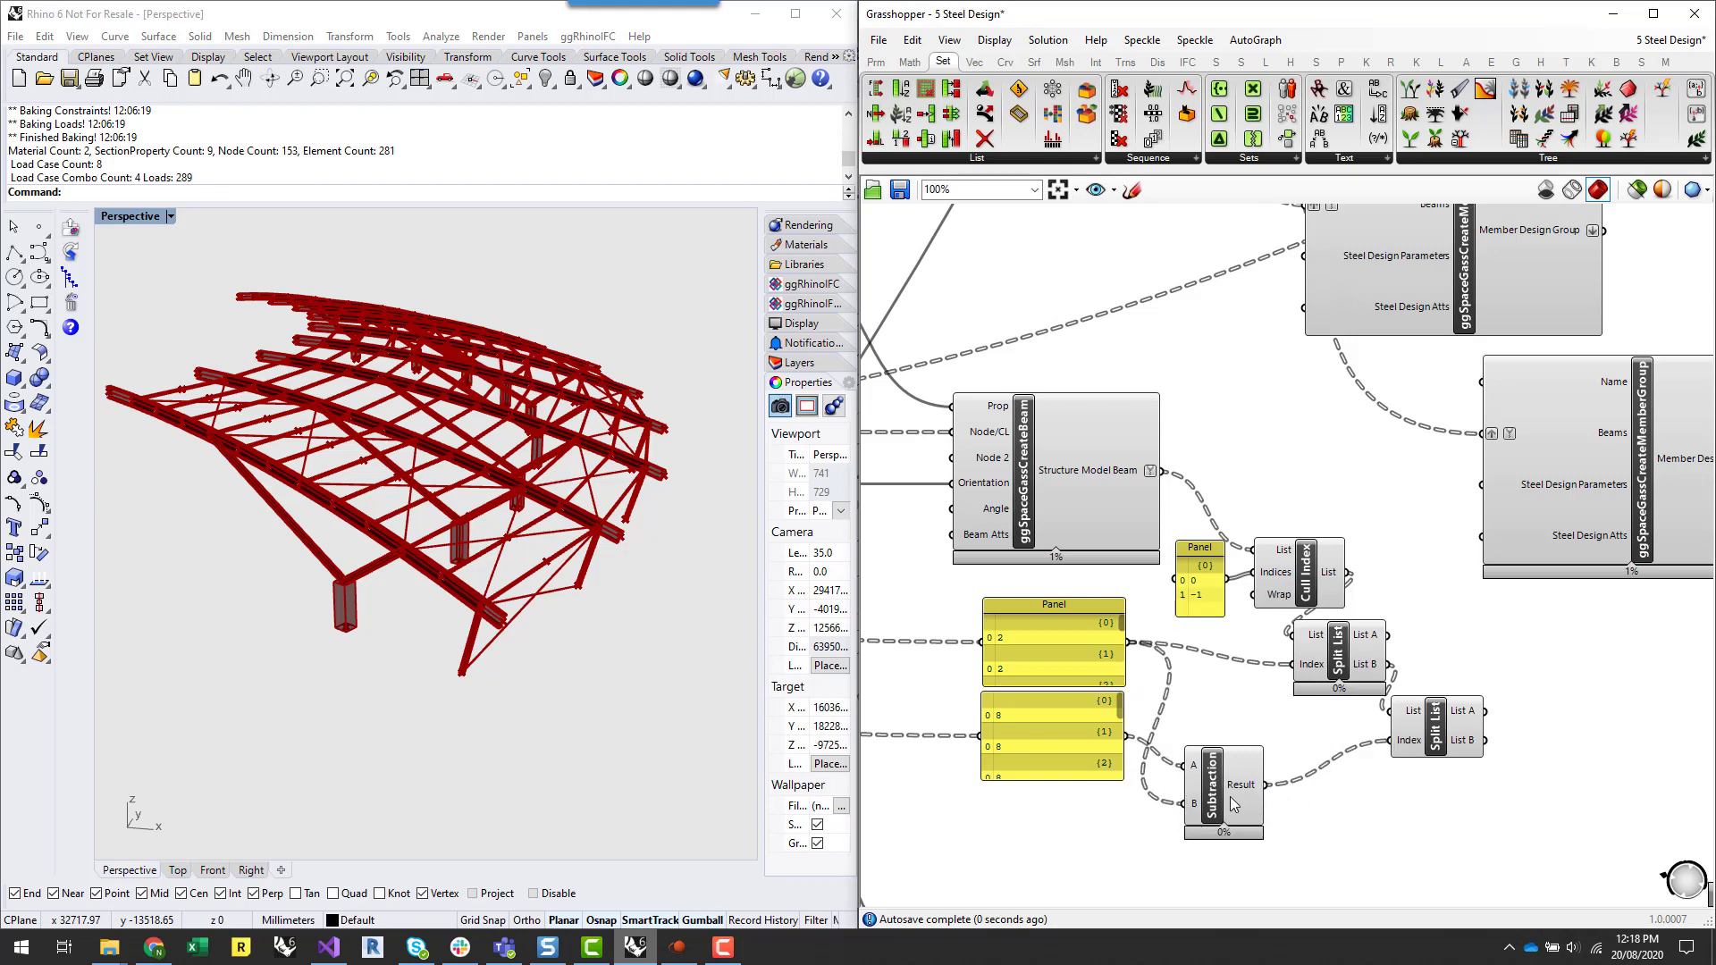
pyautogui.moveTo(1230, 796); pyautogui.dragTo(1231, 760)
# - Inspect the List A and List B outputs of the second Split List and nudge it slightly away from Subtraction
pyautogui.click(1459, 741)
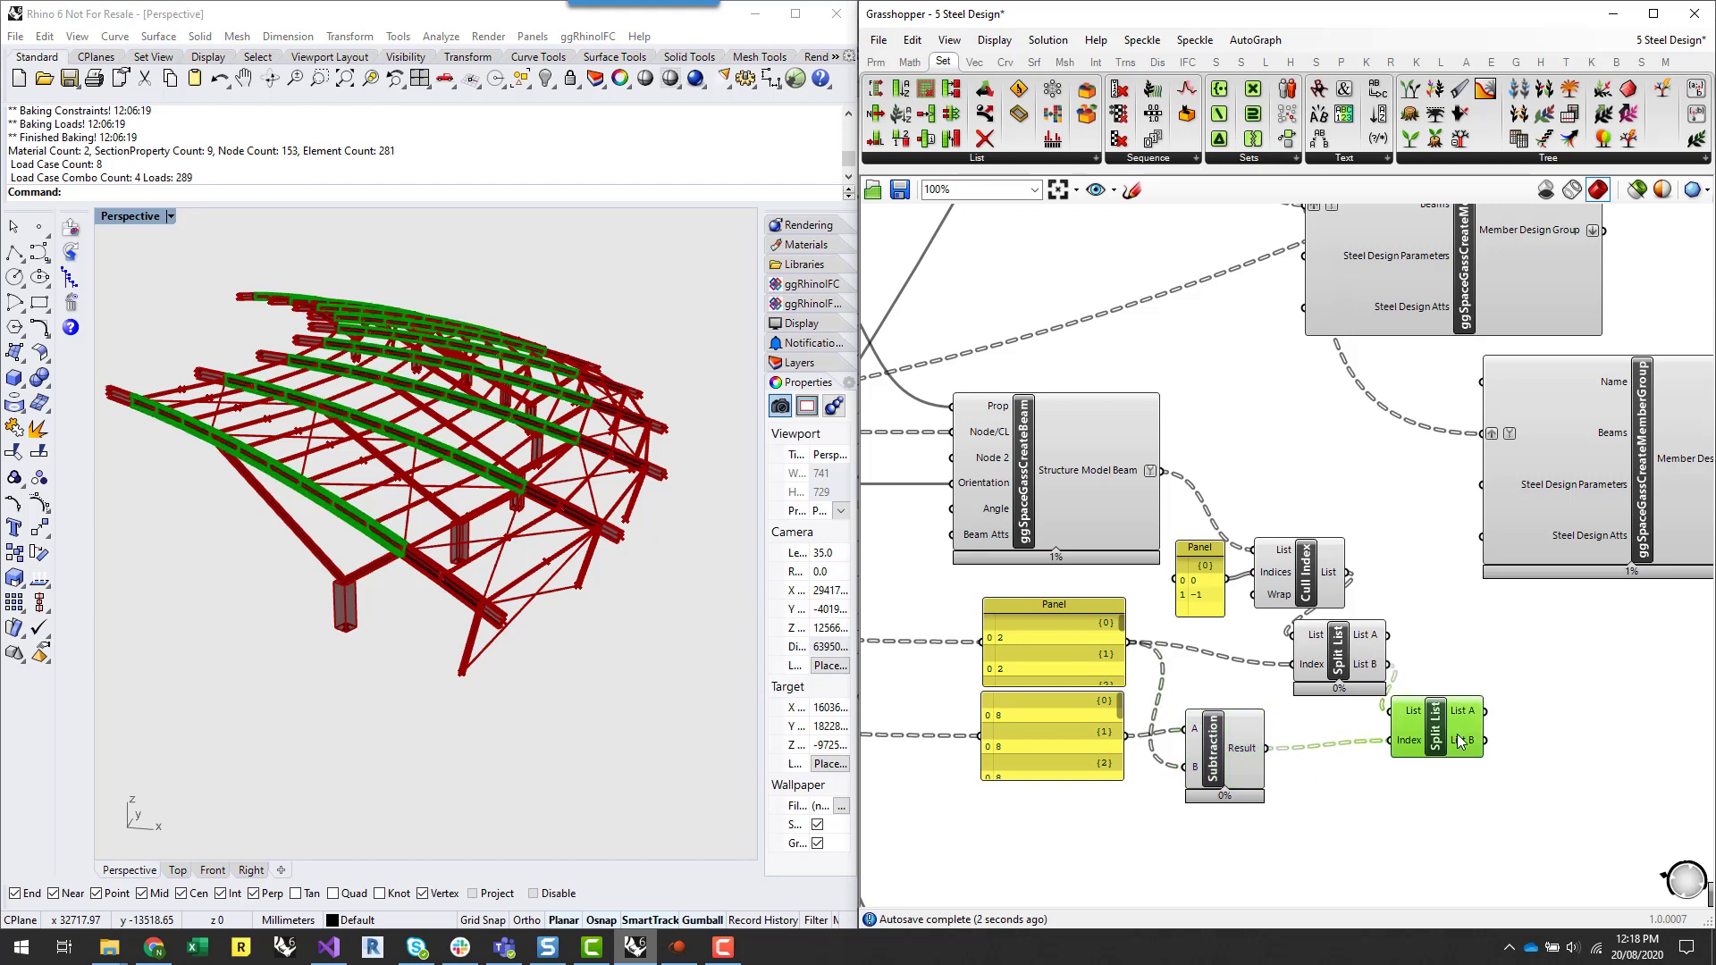
pyautogui.moveTo(1458, 716)
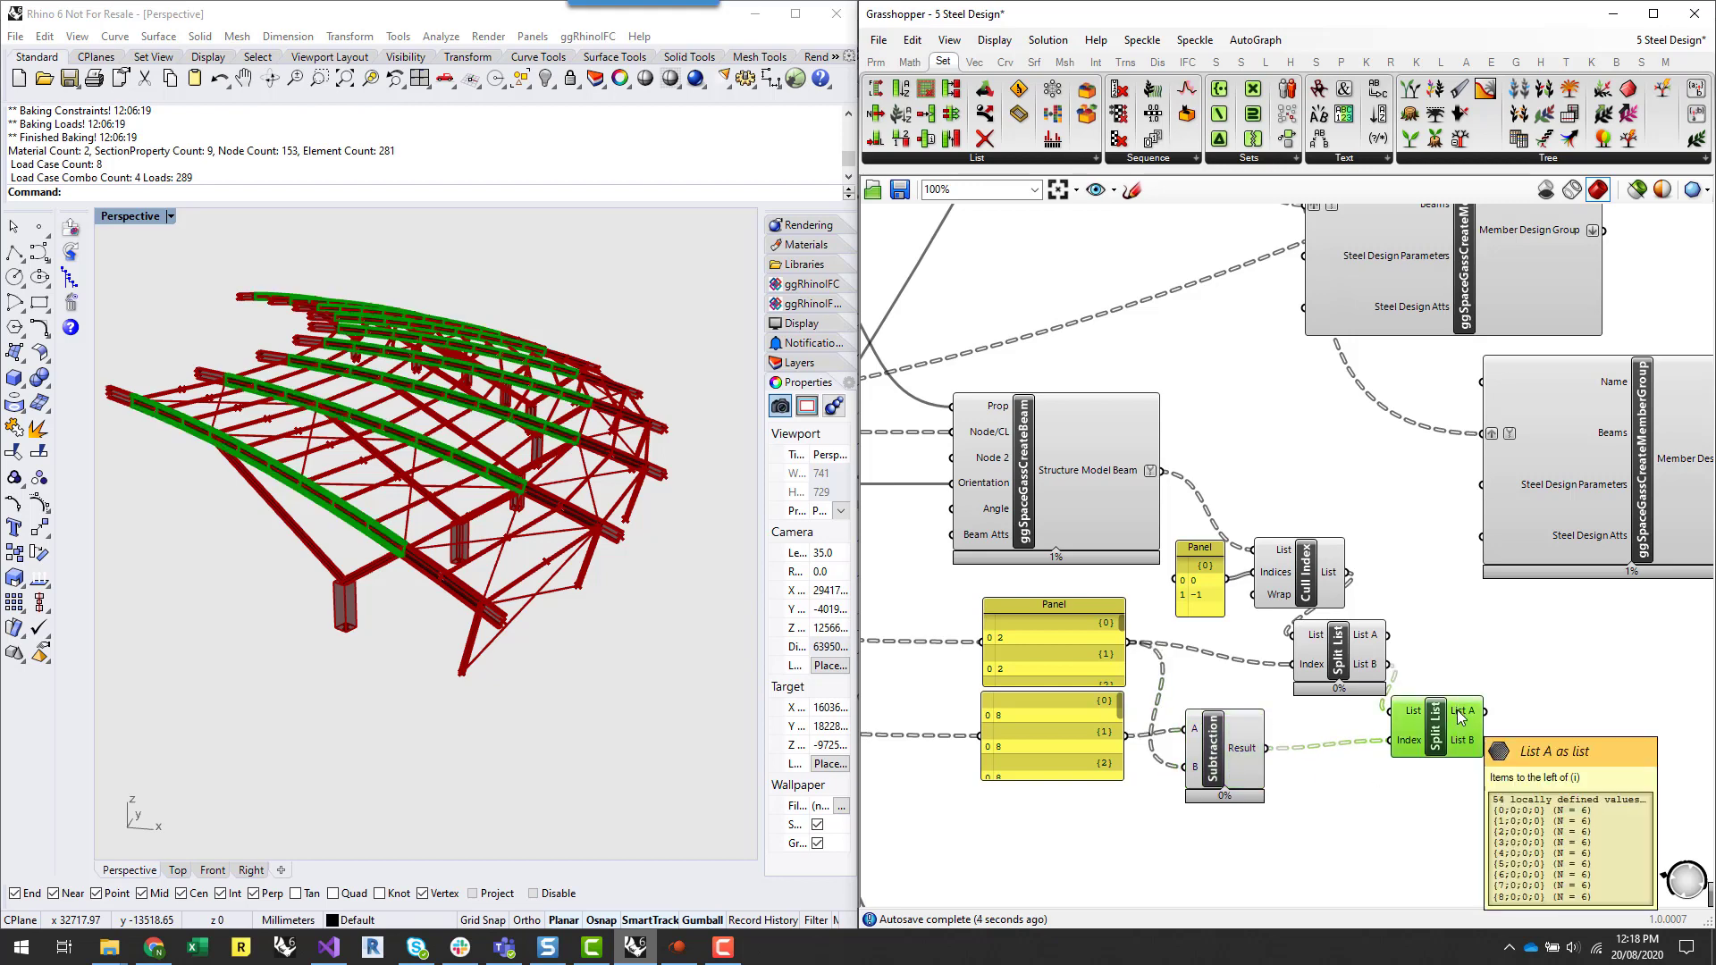
pyautogui.moveTo(1466, 755)
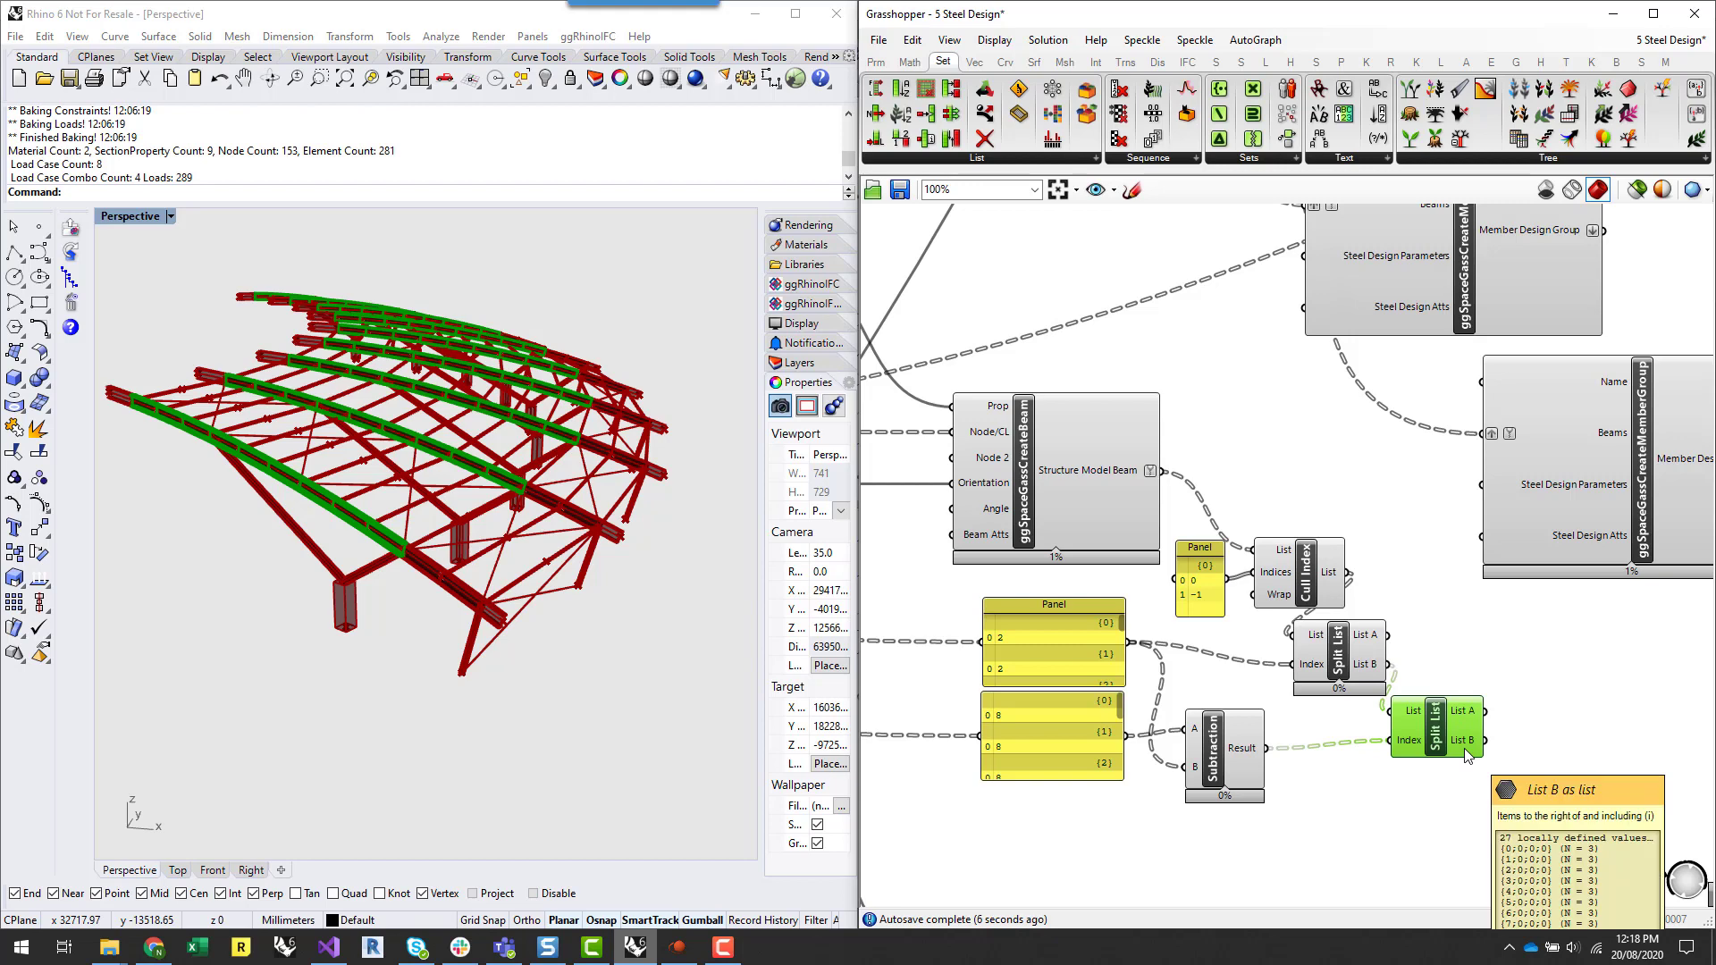
pyautogui.moveTo(1435, 726); pyautogui.dragTo(1446, 734)
pyautogui.click(1578, 749)
# - Move the ggSpaceGassCreateMemberGroup component clear of the Split Lists and duplicate it twice, stacking the three components in a column
pyautogui.moveTo(1603, 746); pyautogui.dragTo(1398, 740, button='right')
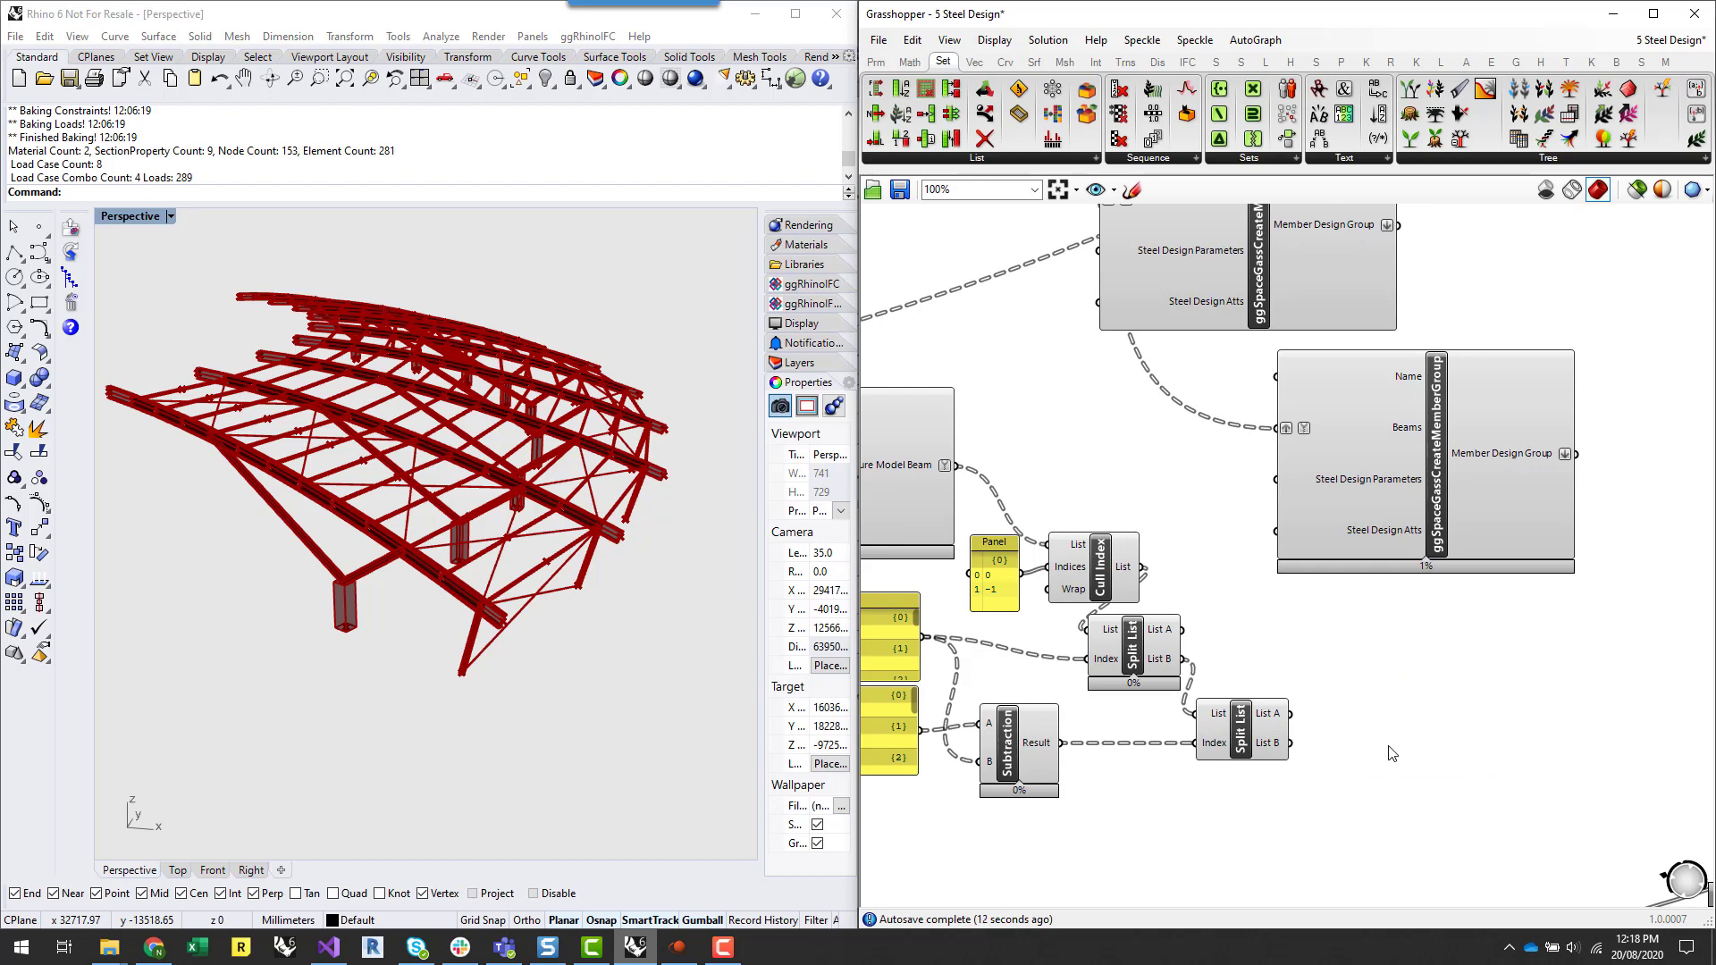
pyautogui.moveTo(1381, 653); pyautogui.dragTo(1351, 694, button='right')
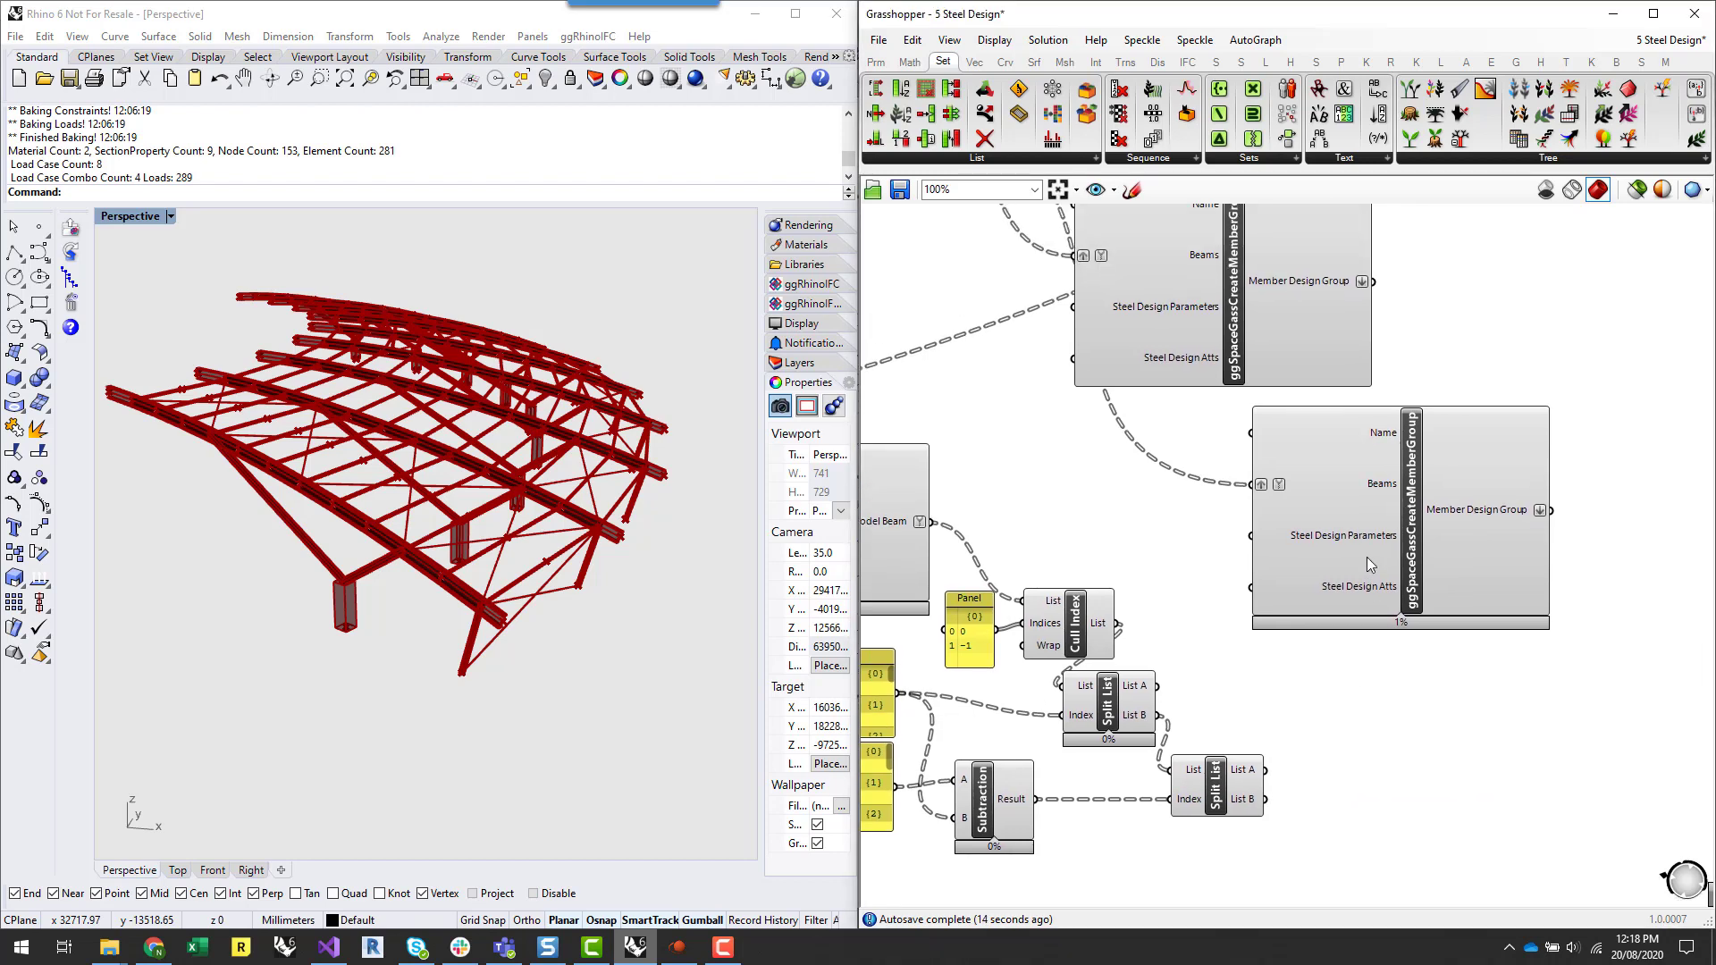
pyautogui.moveTo(1366, 559); pyautogui.dragTo(1544, 569)
pyautogui.hotkey('ctrl', 'c')
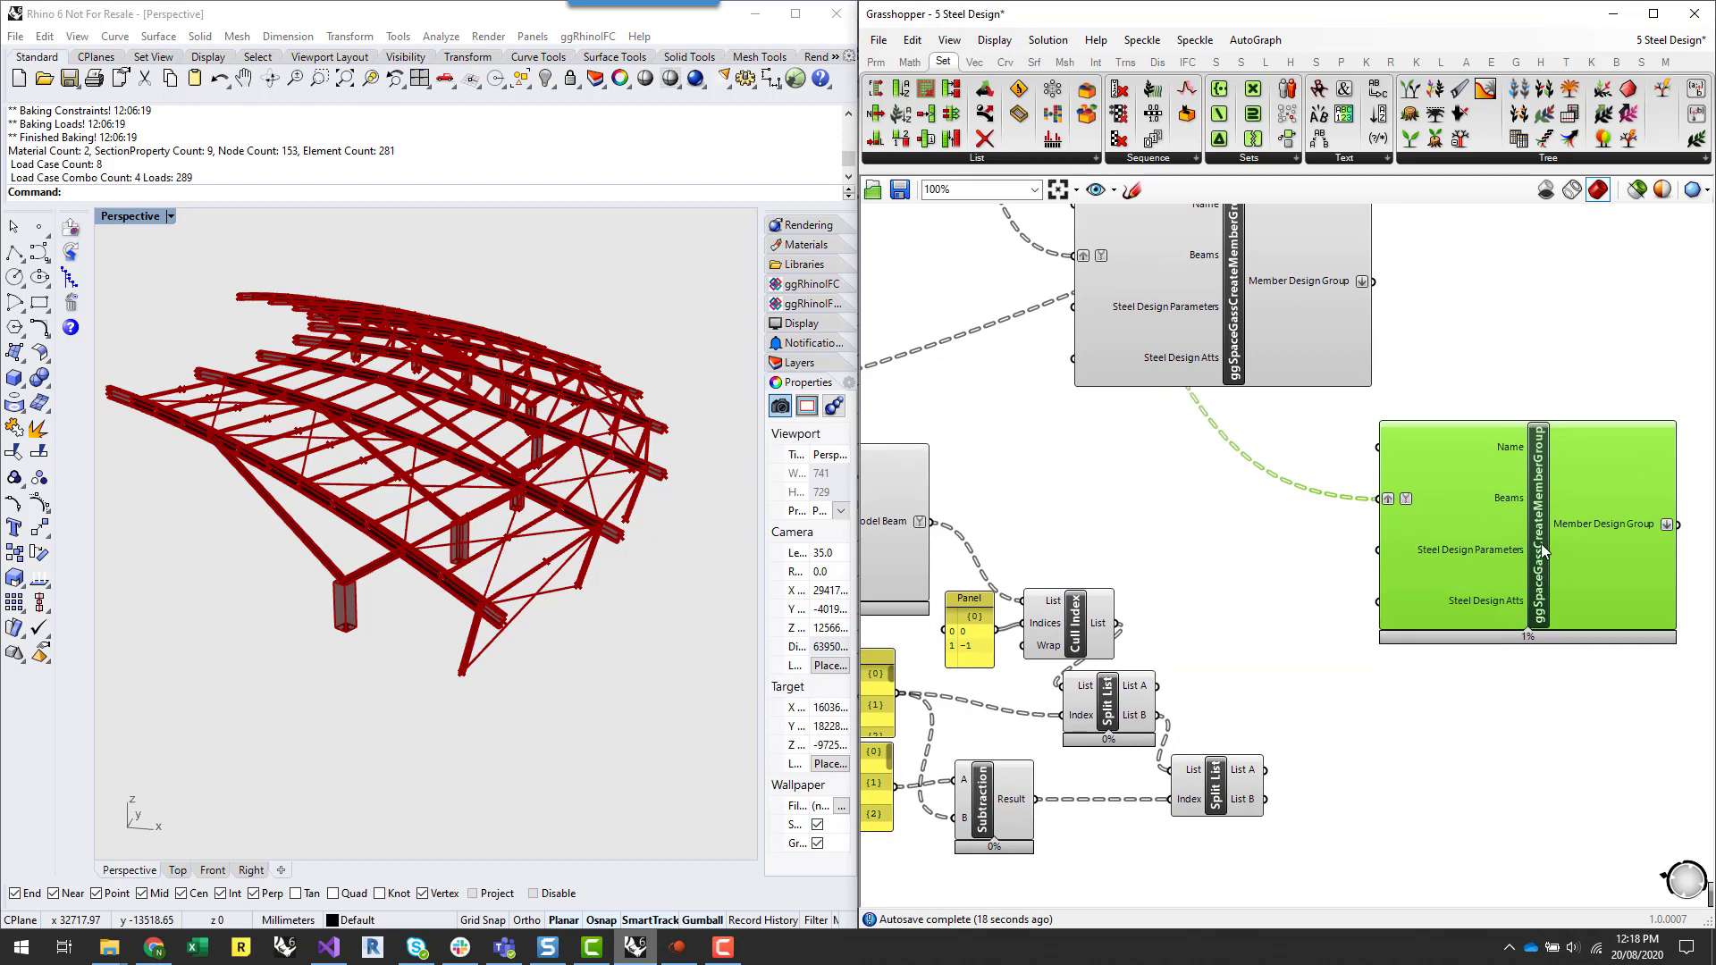
pyautogui.hotkey('ctrl', 'v')
pyautogui.moveTo(1425, 710); pyautogui.dragTo(1285, 600, button='right')
pyautogui.moveTo(1407, 393); pyautogui.dragTo(1392, 802)
pyautogui.hotkey('ctrl', 'c')
pyautogui.hotkey('ctrl', 'v')
pyautogui.click(1576, 706)
pyautogui.scroll(-2, 1578, 652)
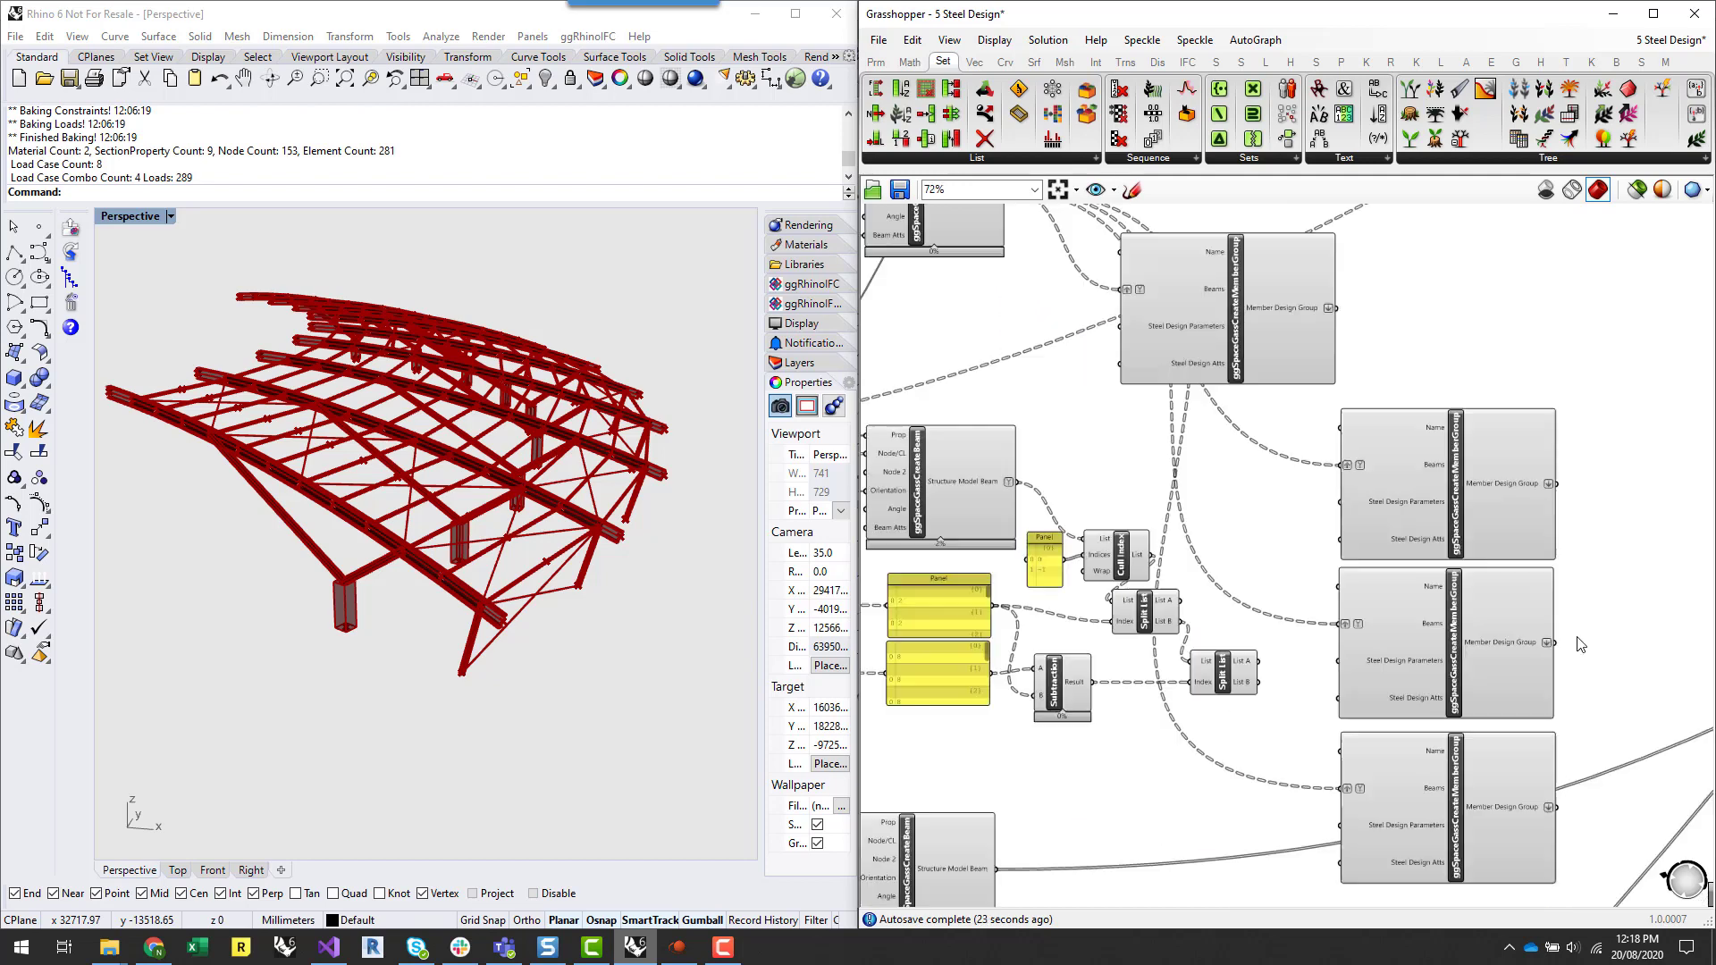
# - Replace the Beams input of the top stacked member group component with List A of the first Split List
pyautogui.scroll(2, 1240, 542)
pyautogui.moveTo(1238, 489); pyautogui.dragTo(1270, 559, button='right')
pyautogui.scroll(1, 1271, 558)
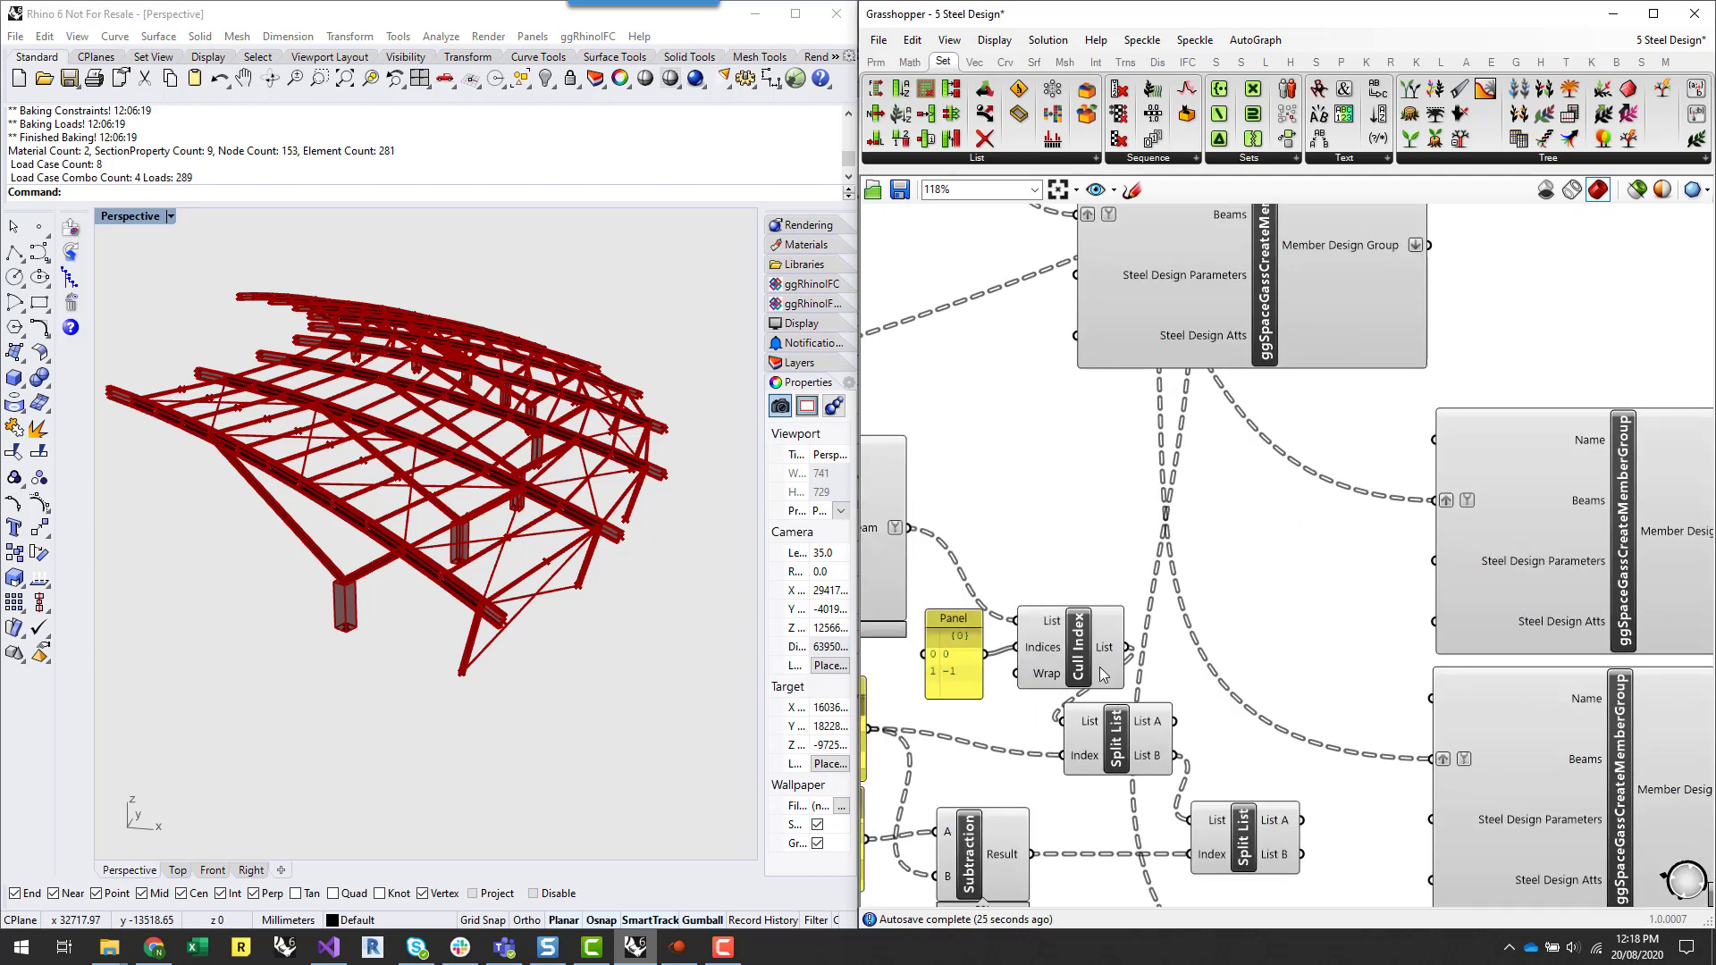
pyautogui.click(1124, 742)
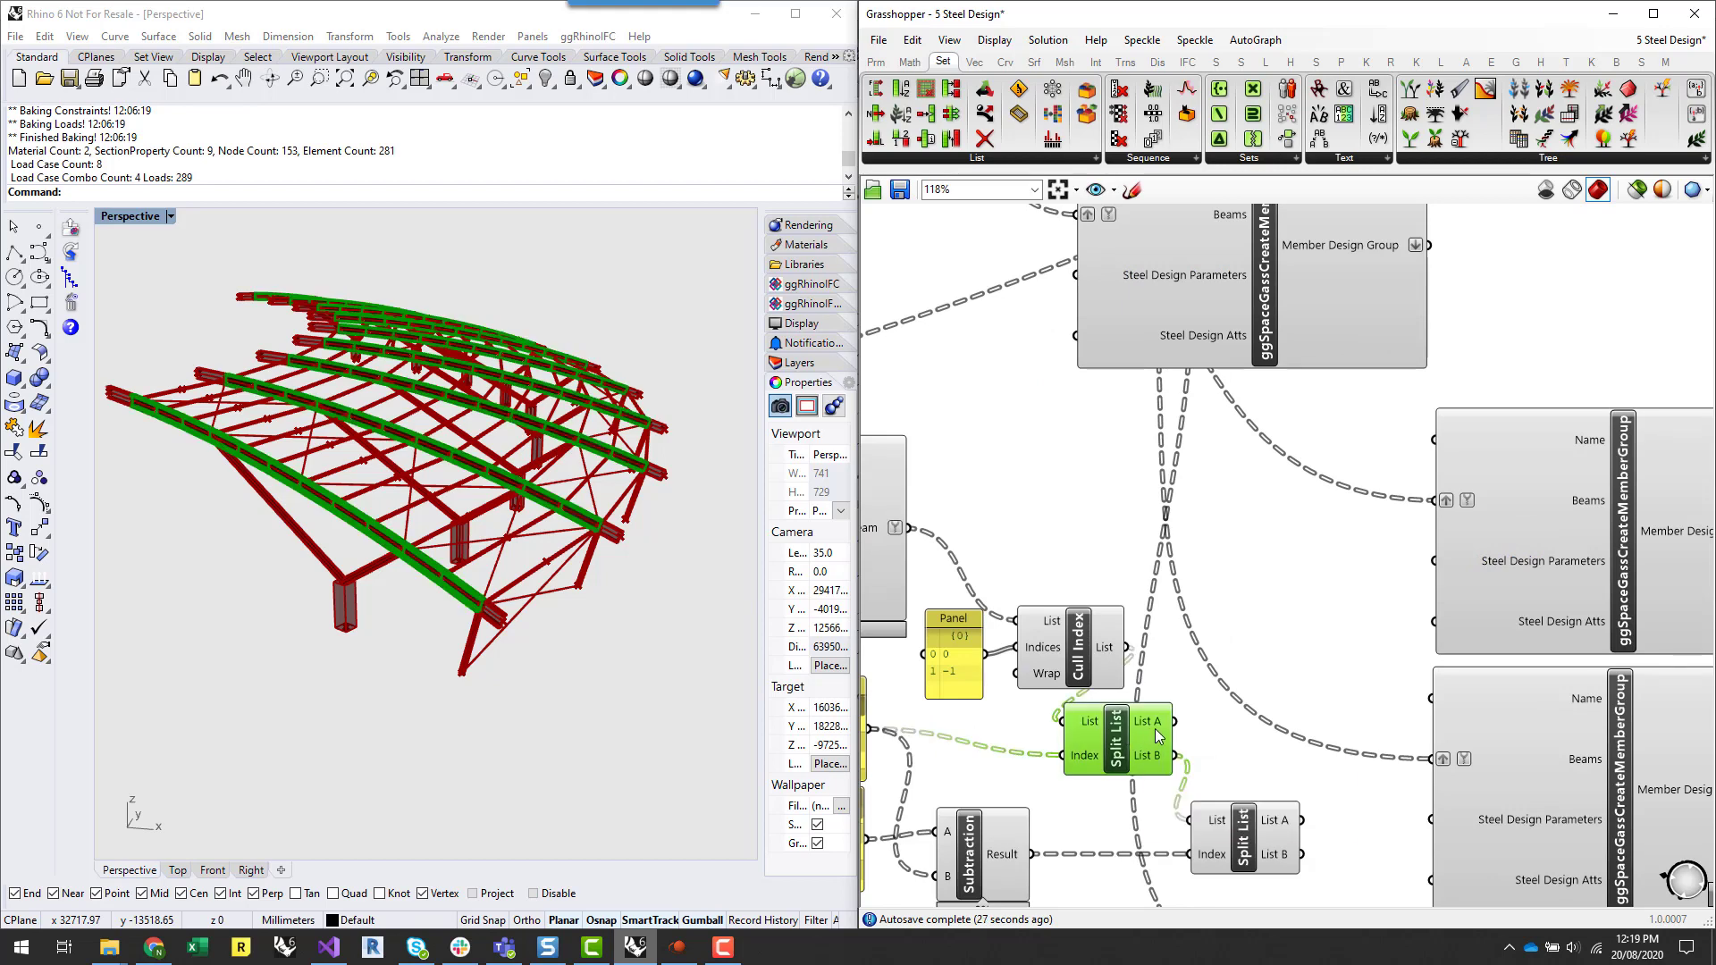
pyautogui.moveTo(1175, 721); pyautogui.dragTo(1446, 505)
pyautogui.click(1266, 582)
pyautogui.moveTo(1270, 507); pyautogui.dragTo(1222, 494, button='right')
# - Connect List A of the second Split List to the middle member group's Beams input and List B to the bottom one's
pyautogui.moveTo(1227, 822)
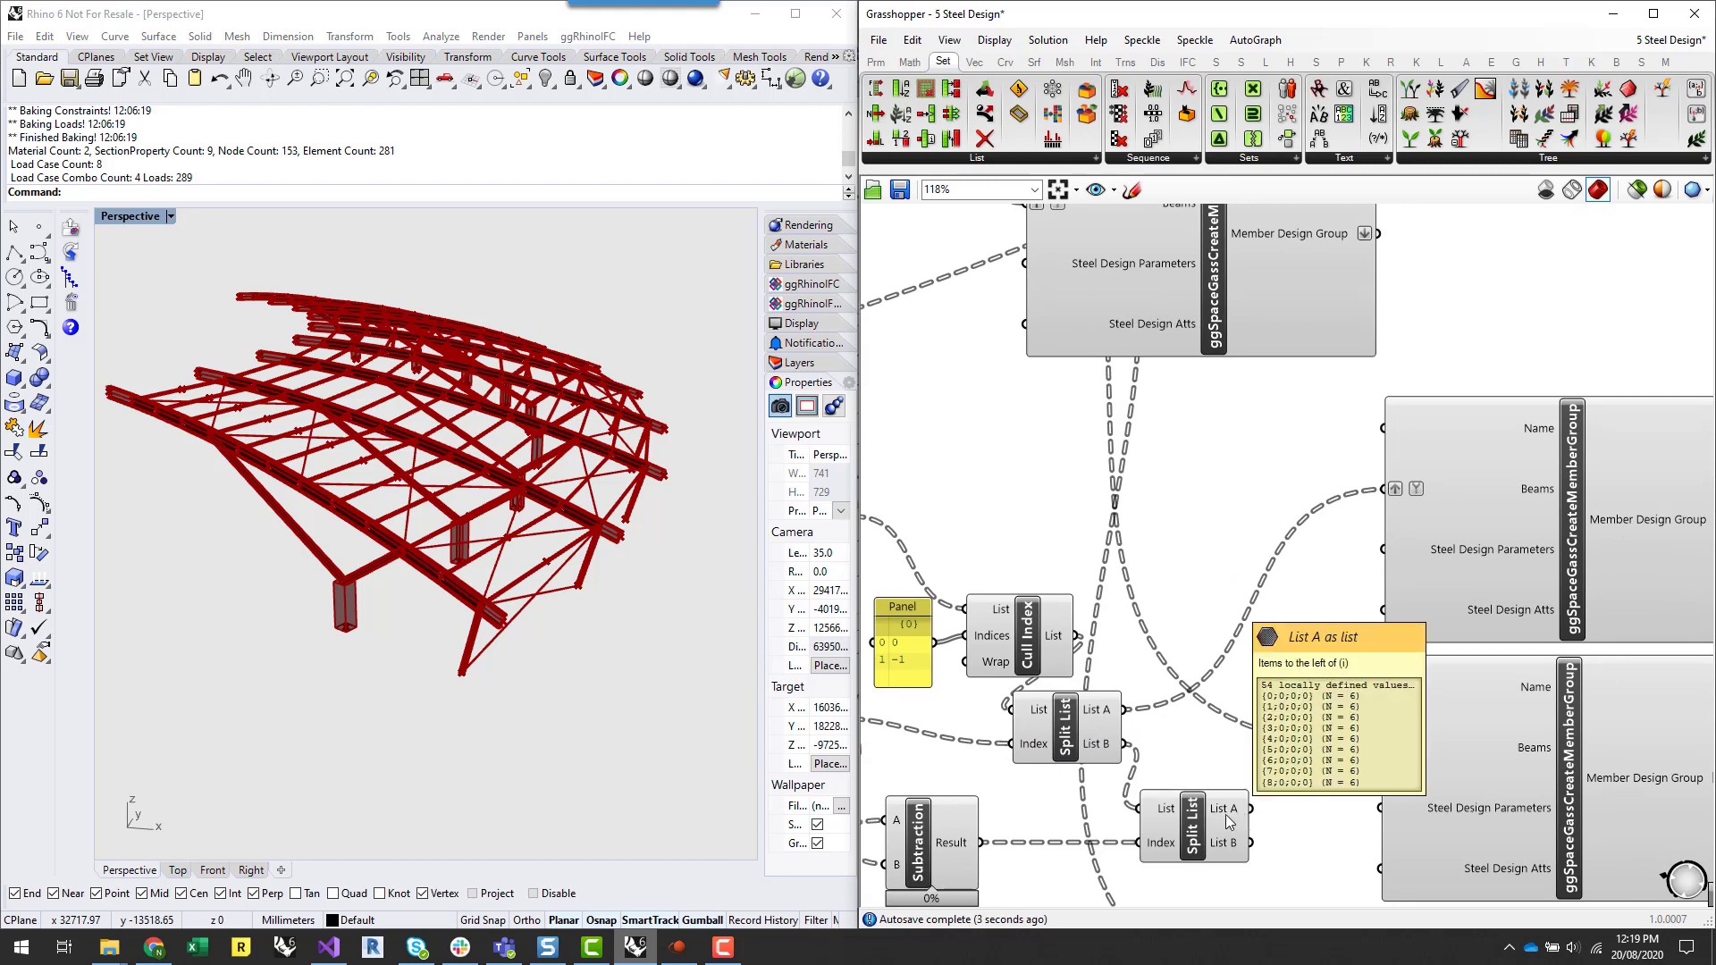
pyautogui.moveTo(1249, 808); pyautogui.dragTo(1381, 747)
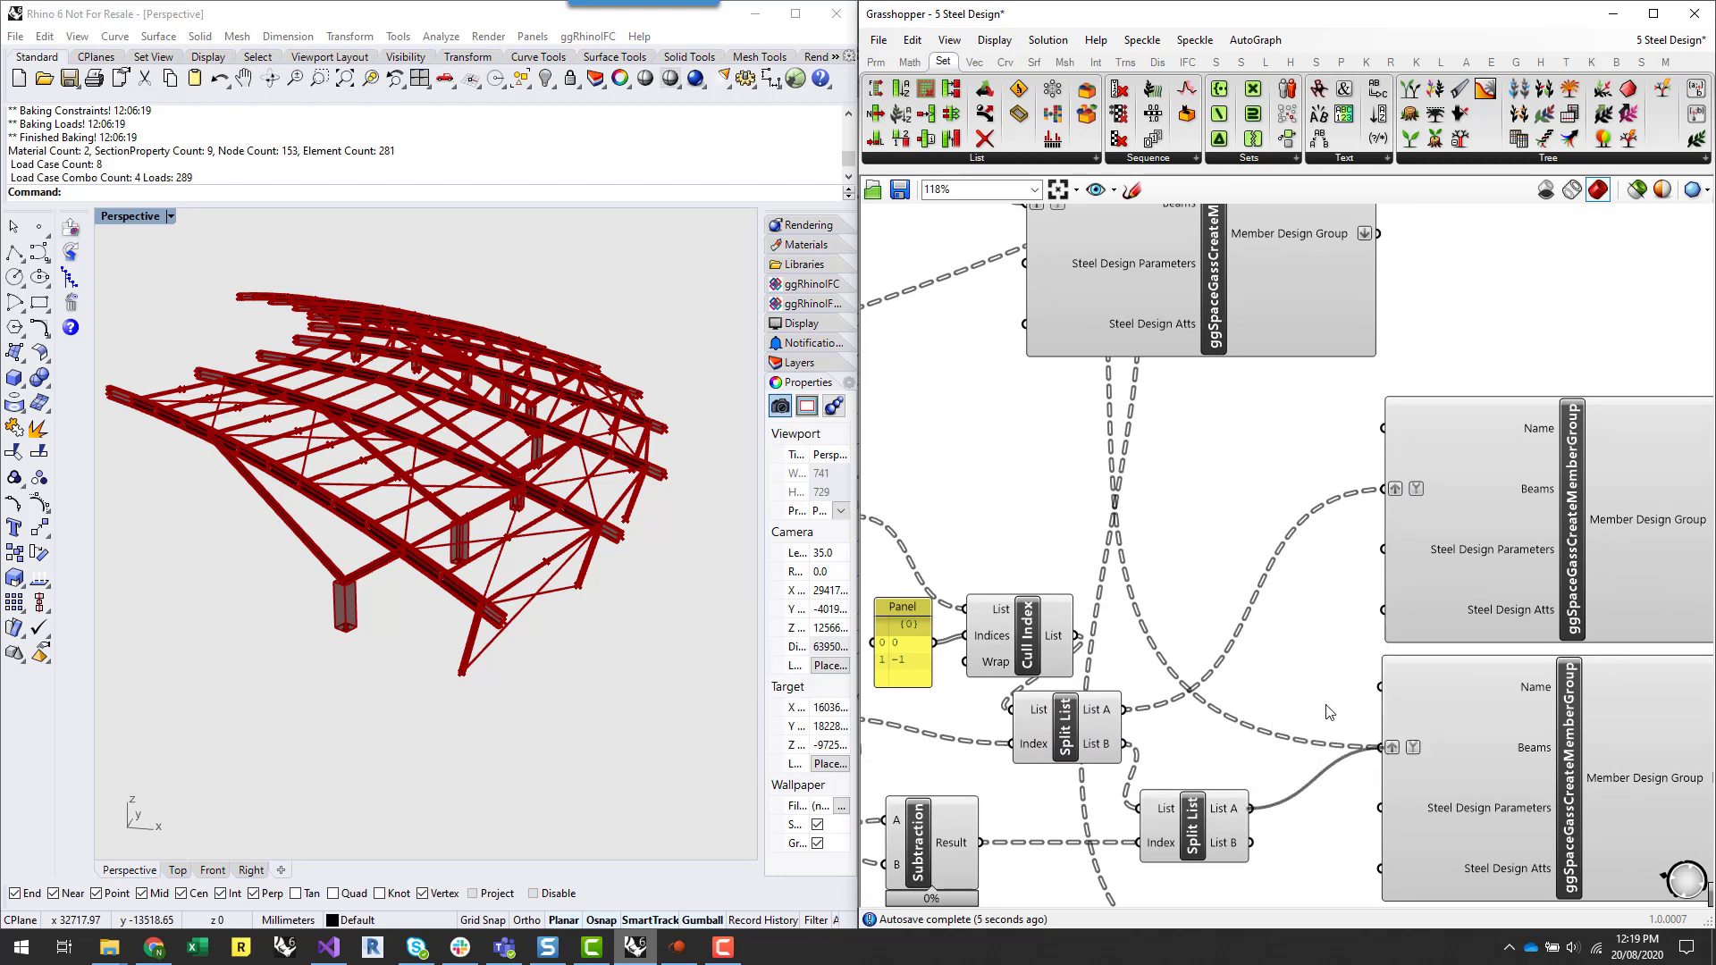
pyautogui.moveTo(1327, 712); pyautogui.dragTo(1231, 483, button='right')
pyautogui.moveTo(1152, 612); pyautogui.dragTo(1285, 784)
pyautogui.scroll(-3, 1184, 679)
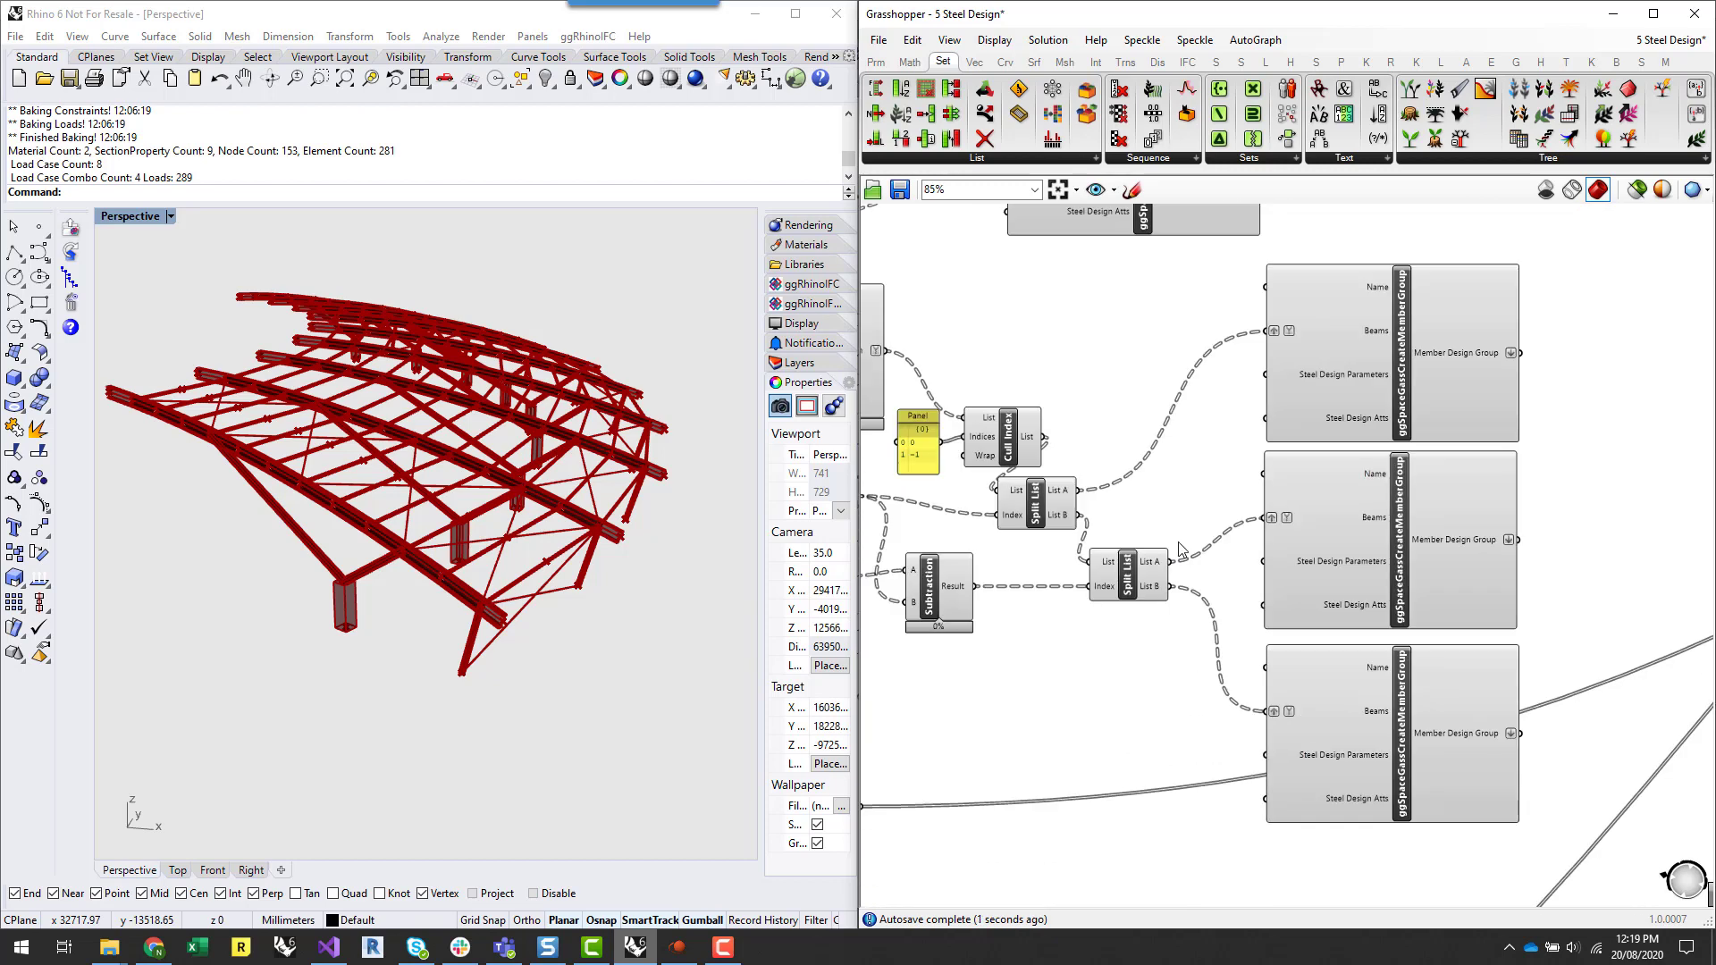
# - Examine the Member Design Group output and Beams input of the top stacked member group component
pyautogui.moveTo(1179, 483); pyautogui.dragTo(1183, 556, button='right')
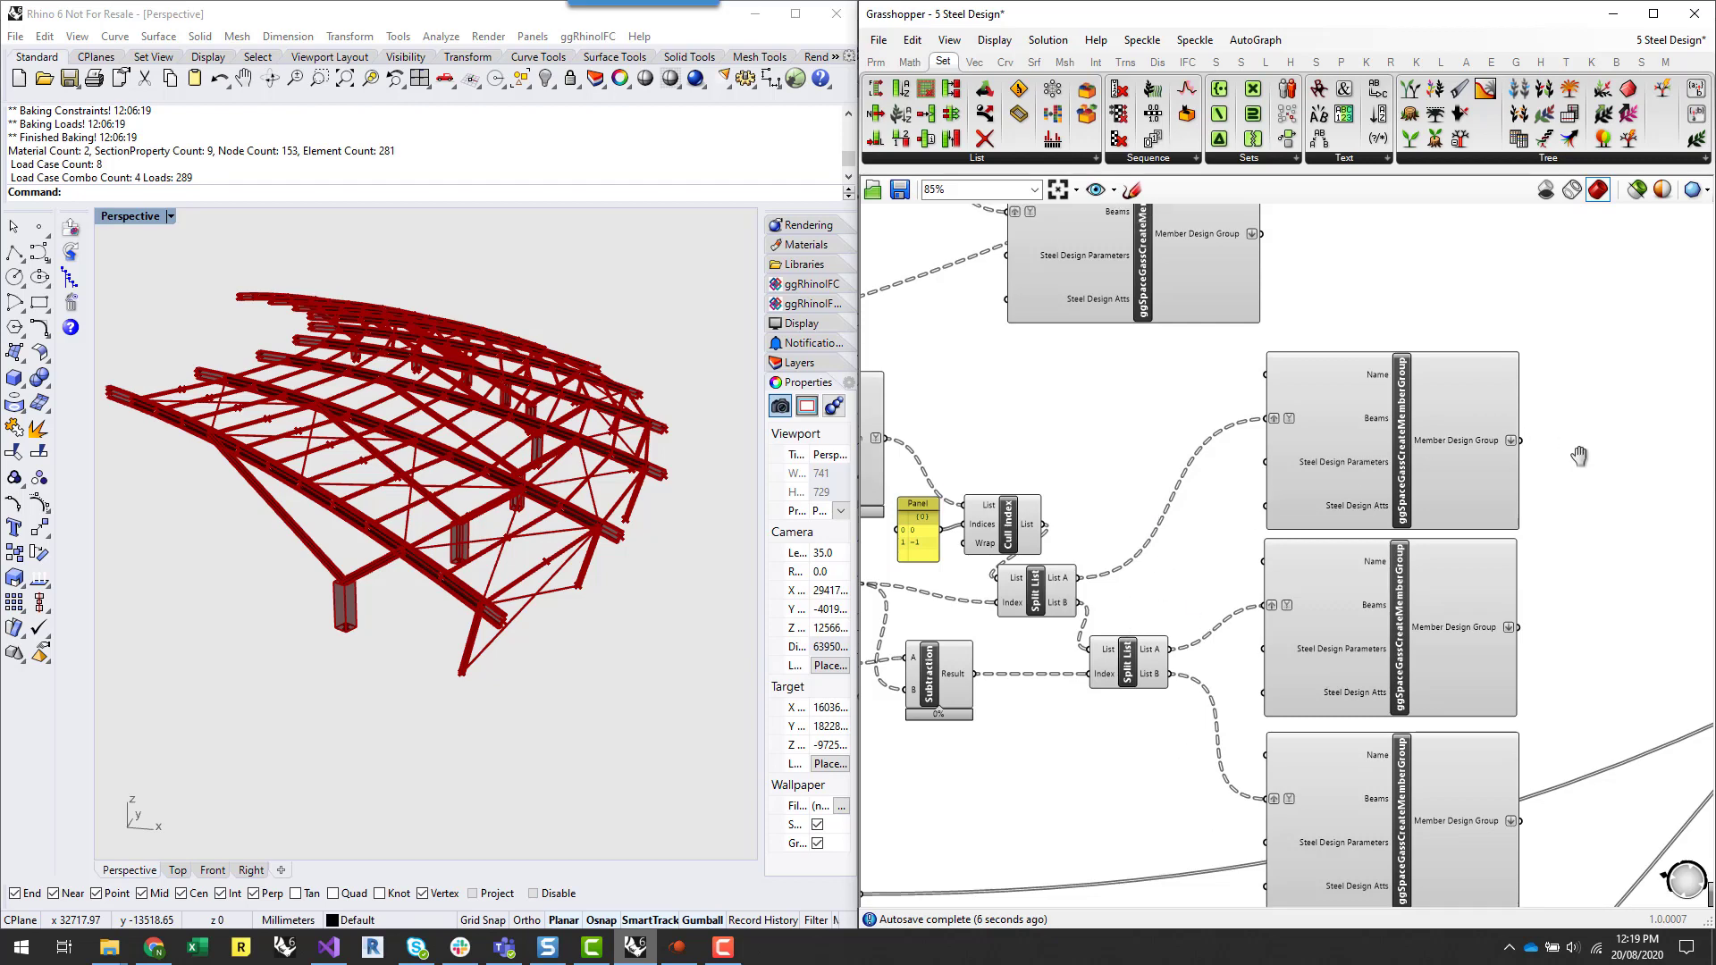
pyautogui.scroll(1, 1510, 406)
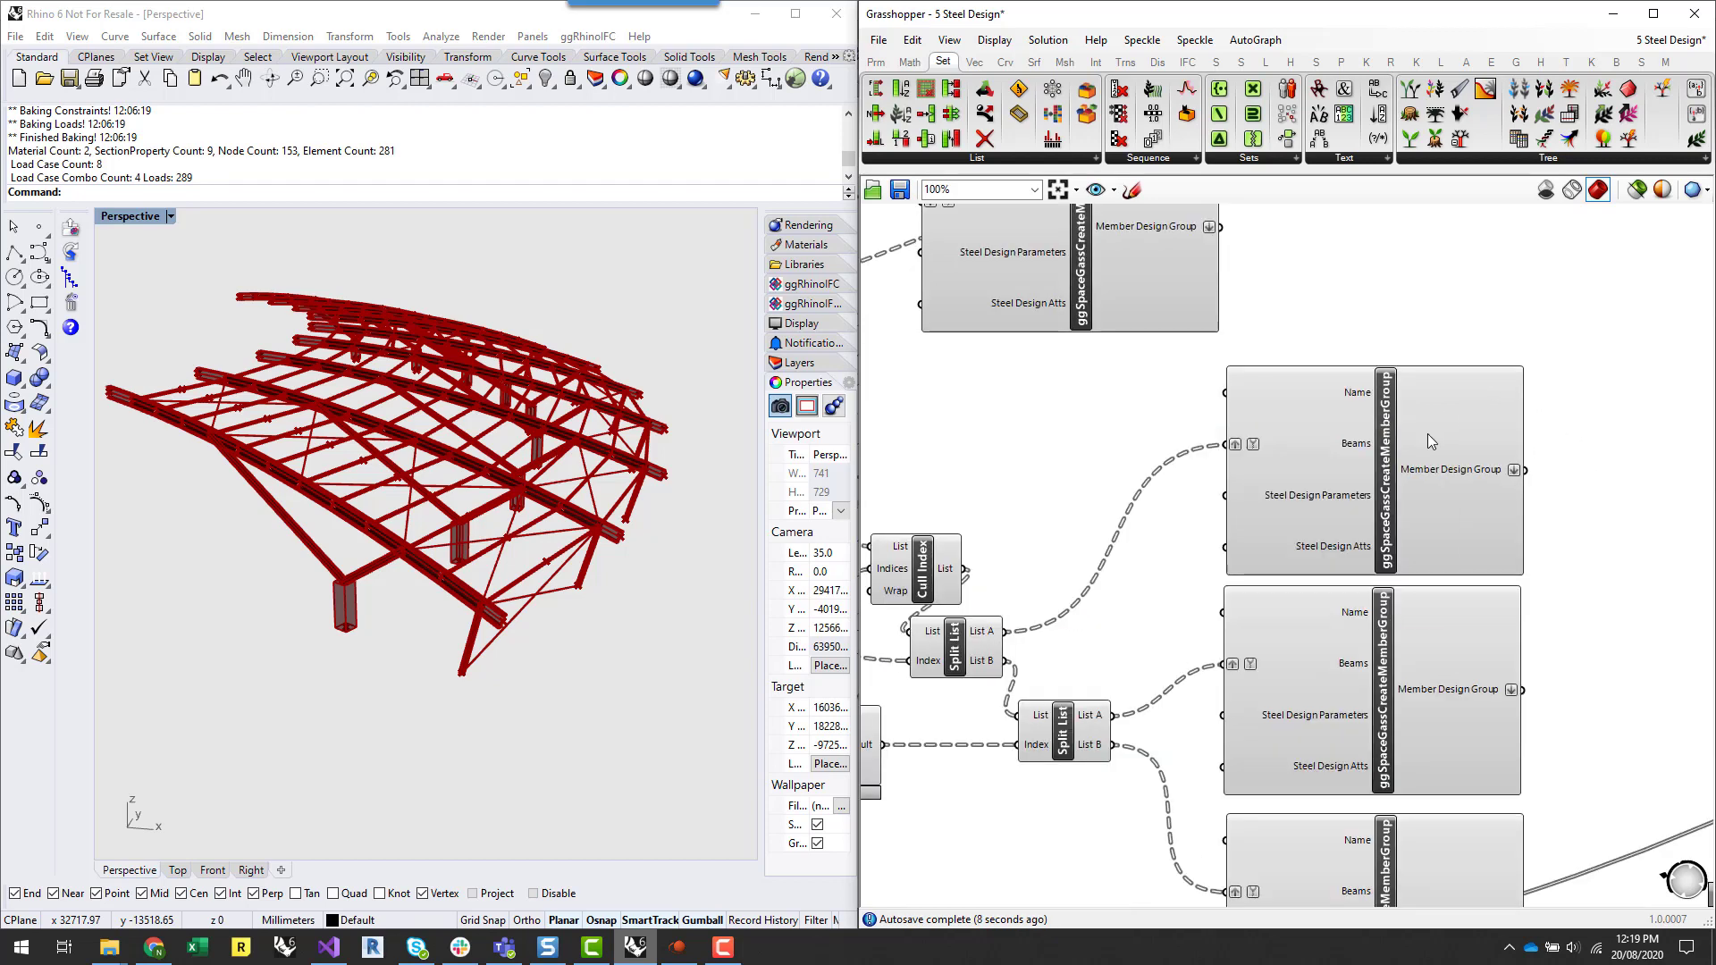
pyautogui.moveTo(1575, 536); pyautogui.dragTo(1562, 555, button='right')
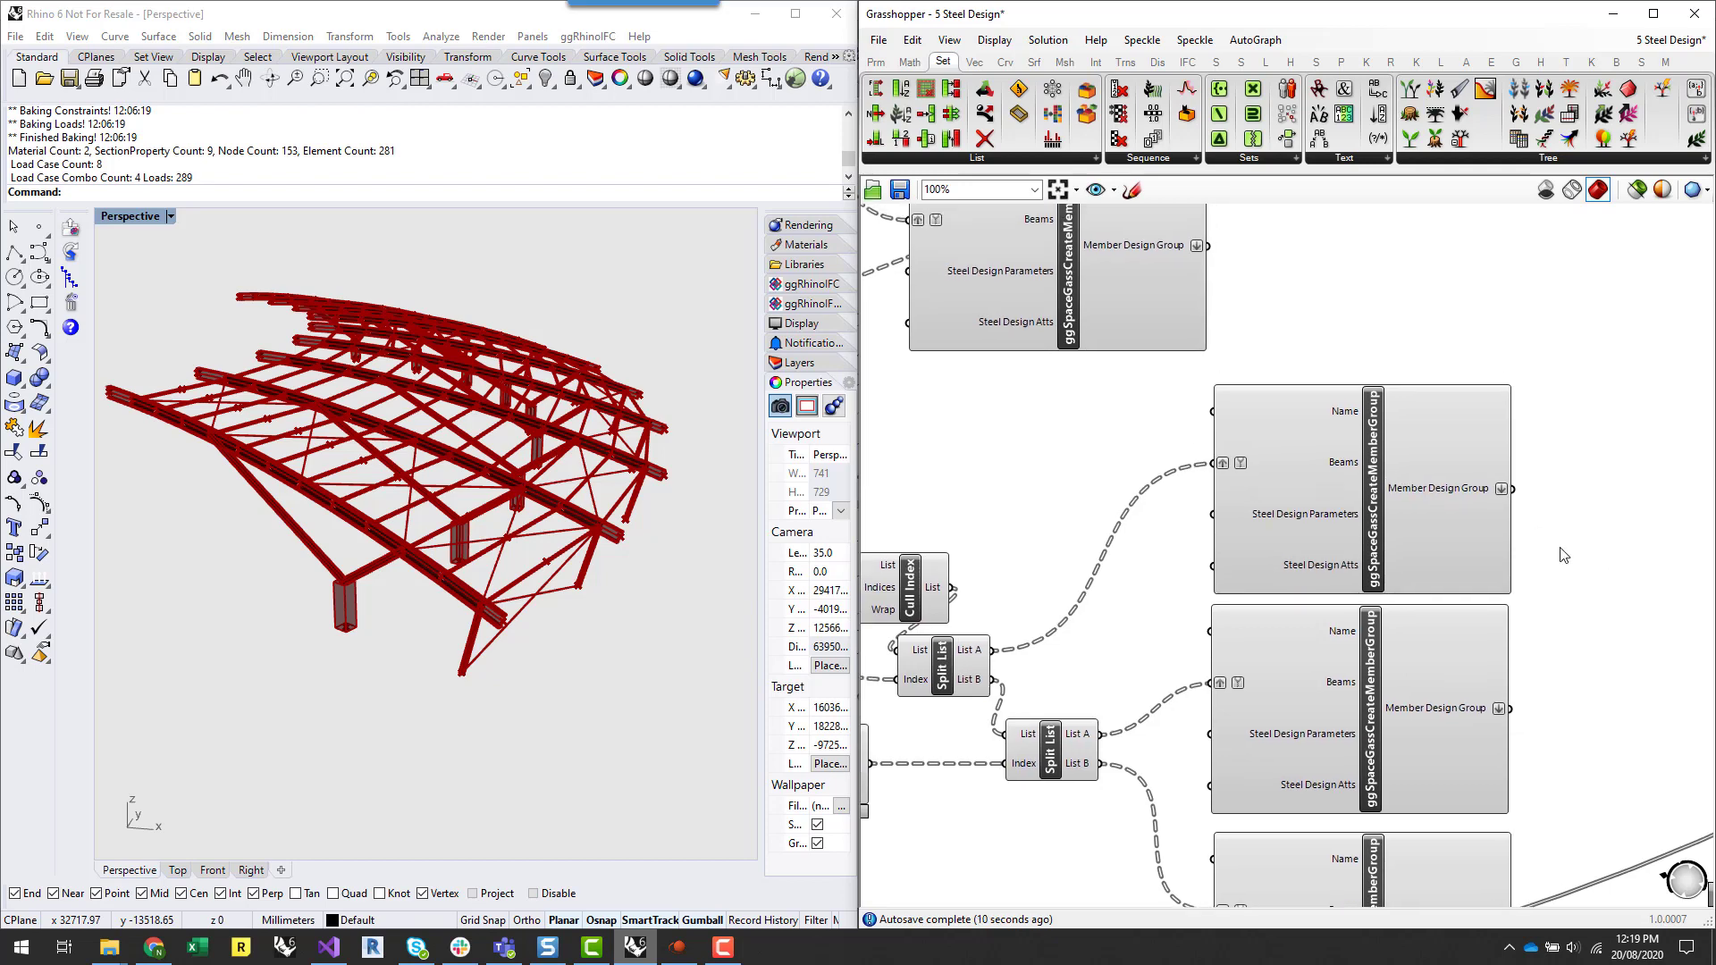
pyautogui.click(1415, 495)
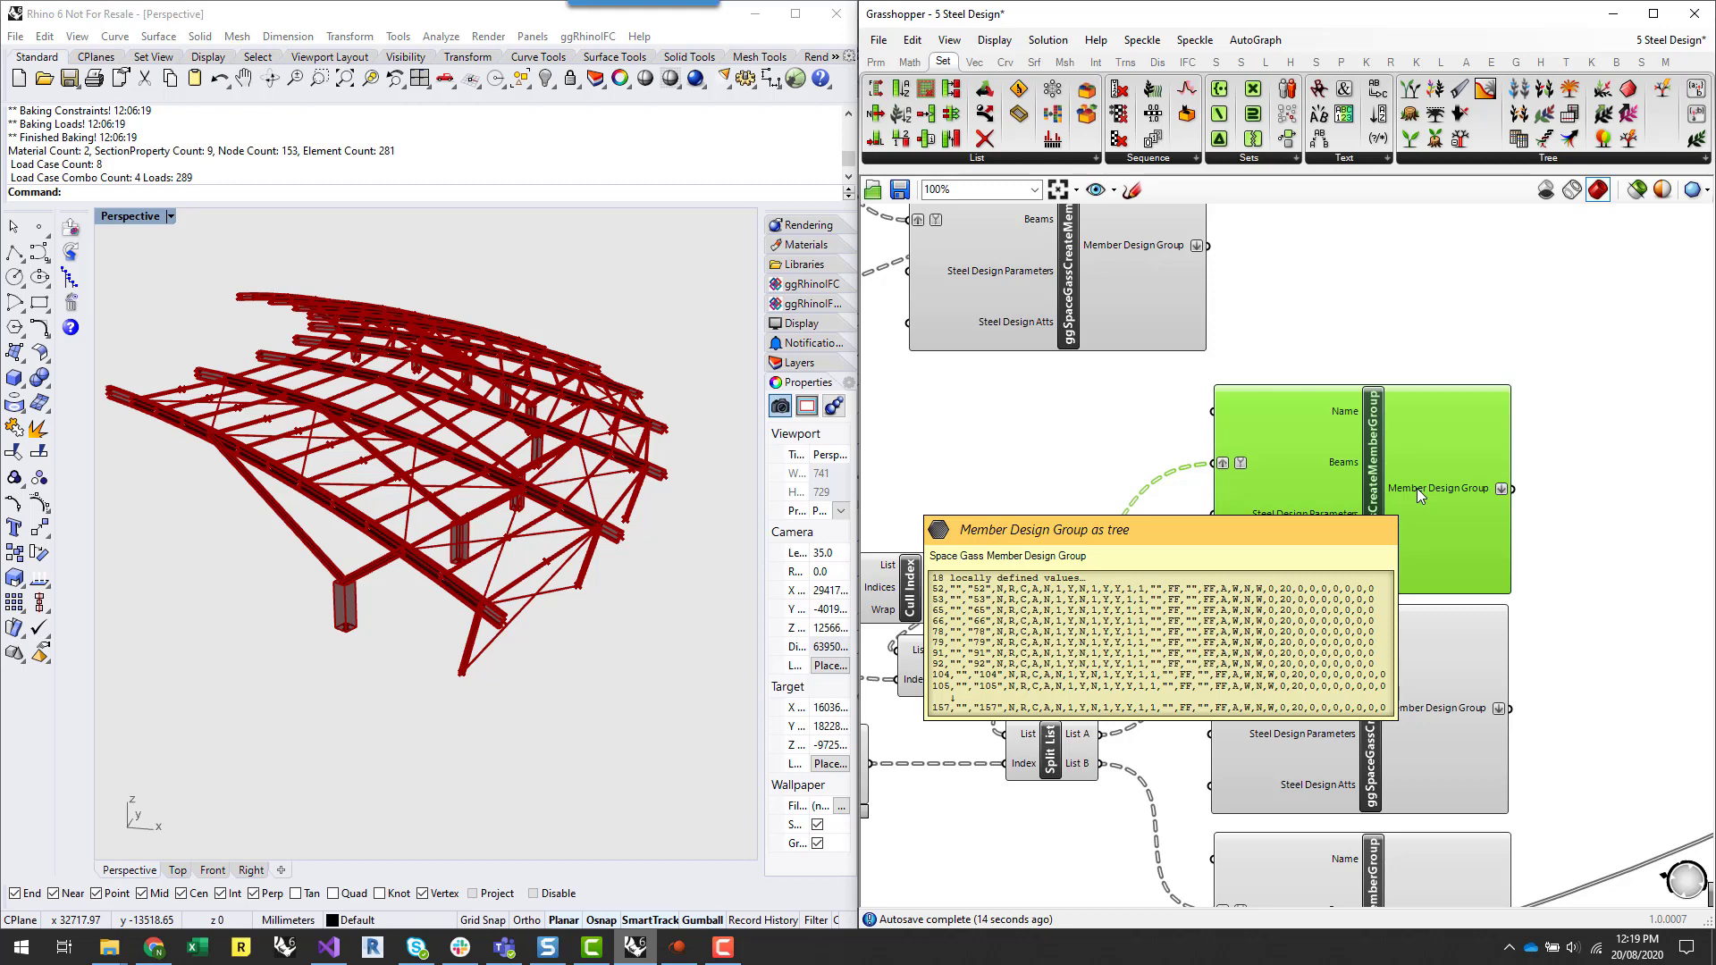
pyautogui.moveTo(1308, 459)
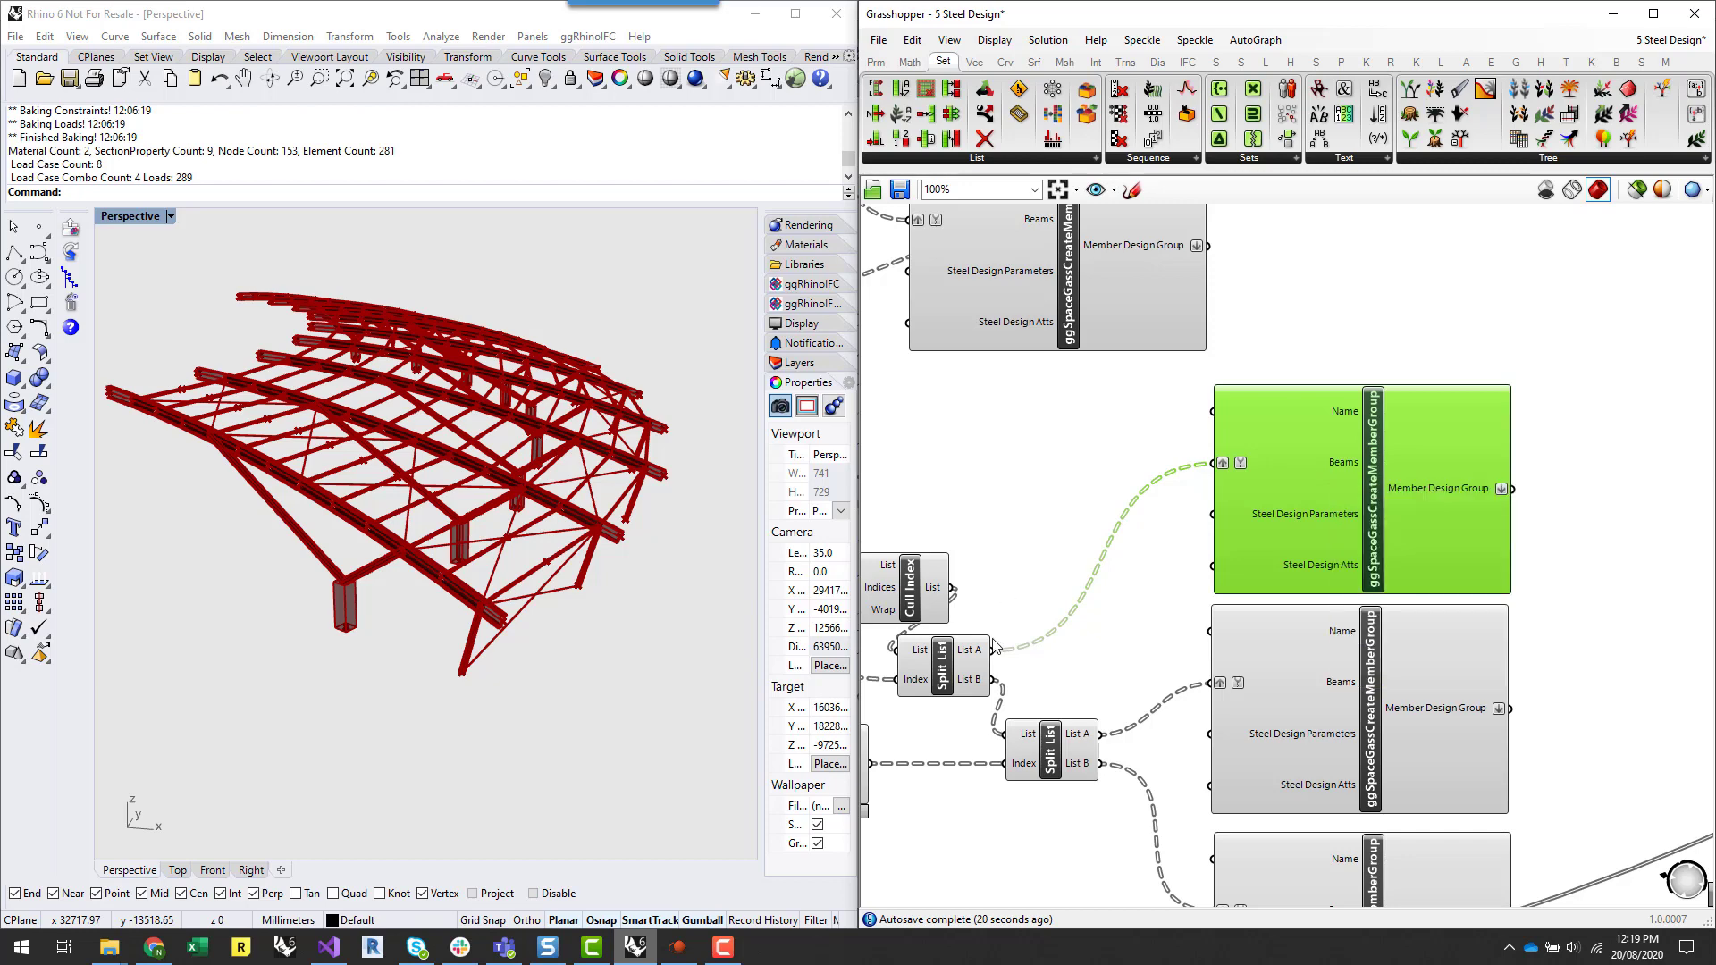
# - Turn off Graft on the top member group's Beams input and Flatten on its Member Design Group output
pyautogui.rightClick(1249, 469)
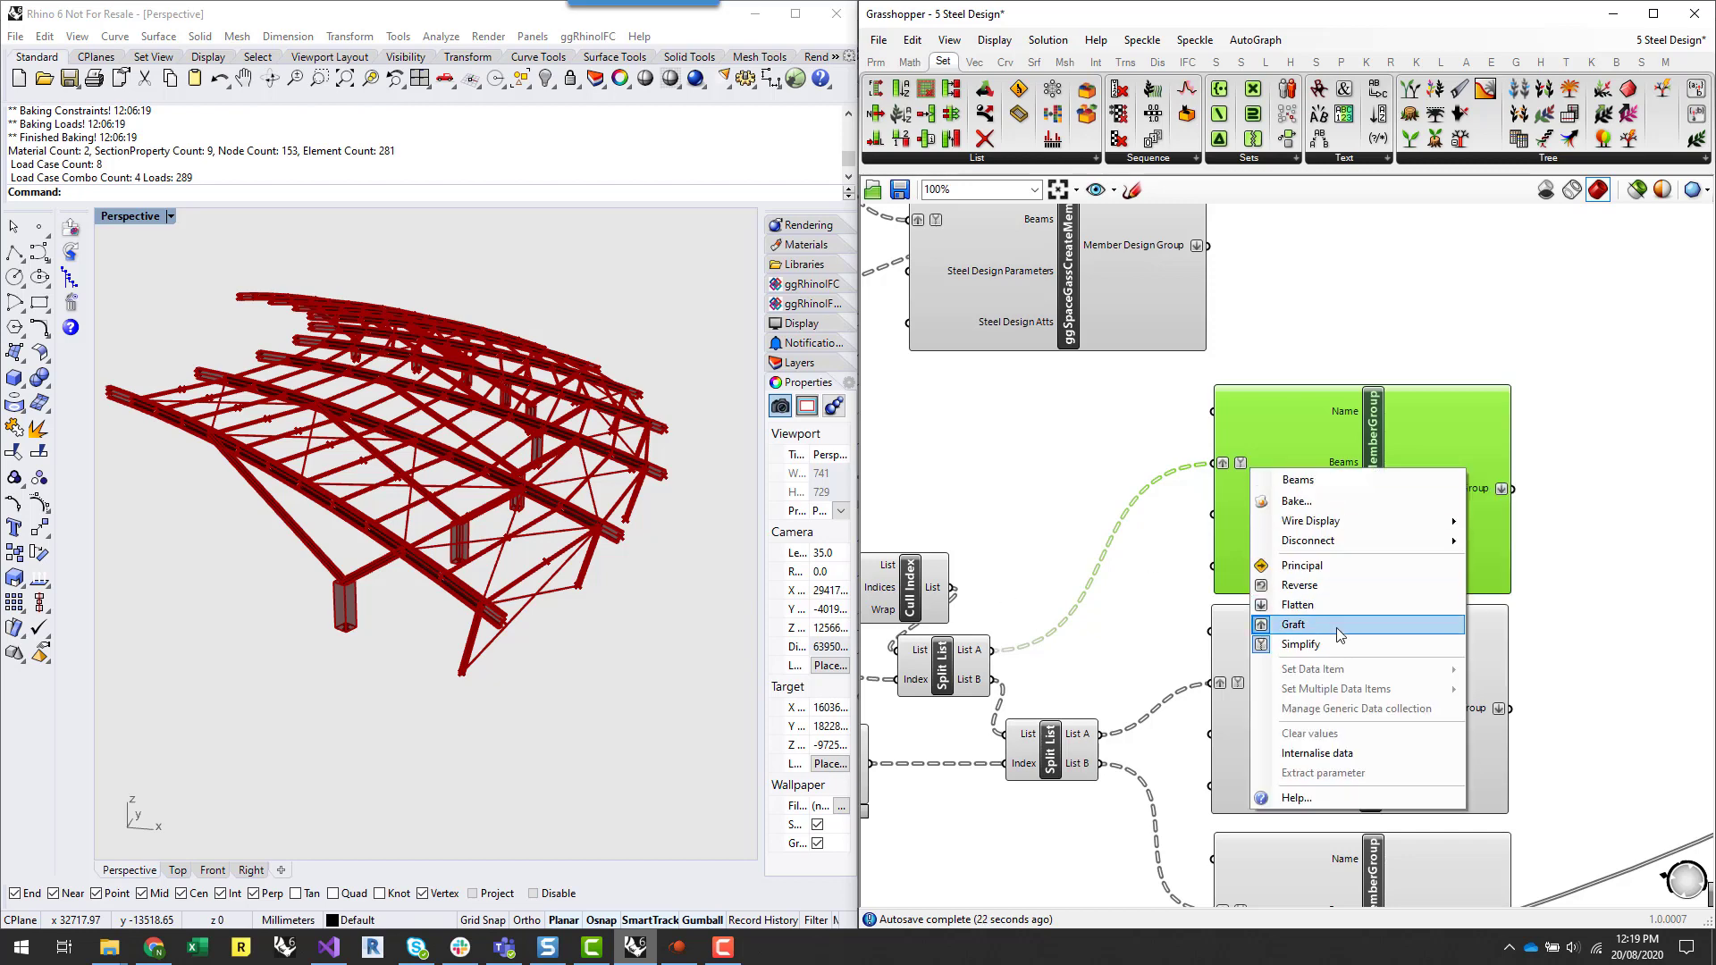
pyautogui.click(1287, 635)
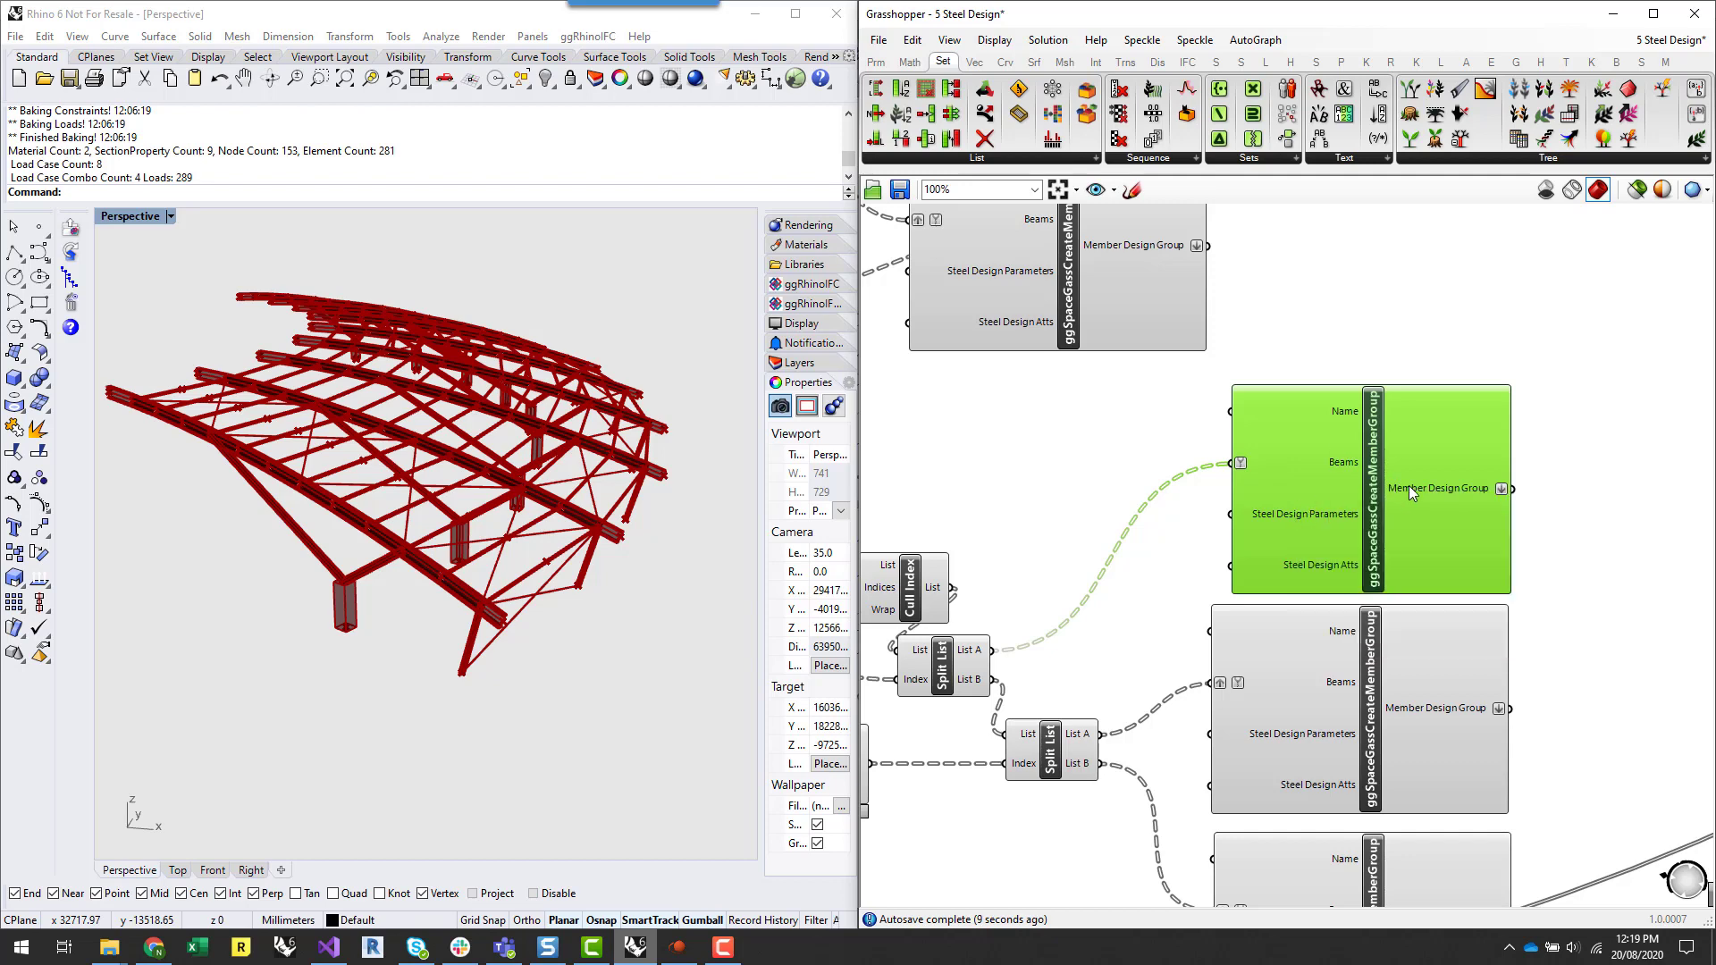
pyautogui.rightClick(1466, 490)
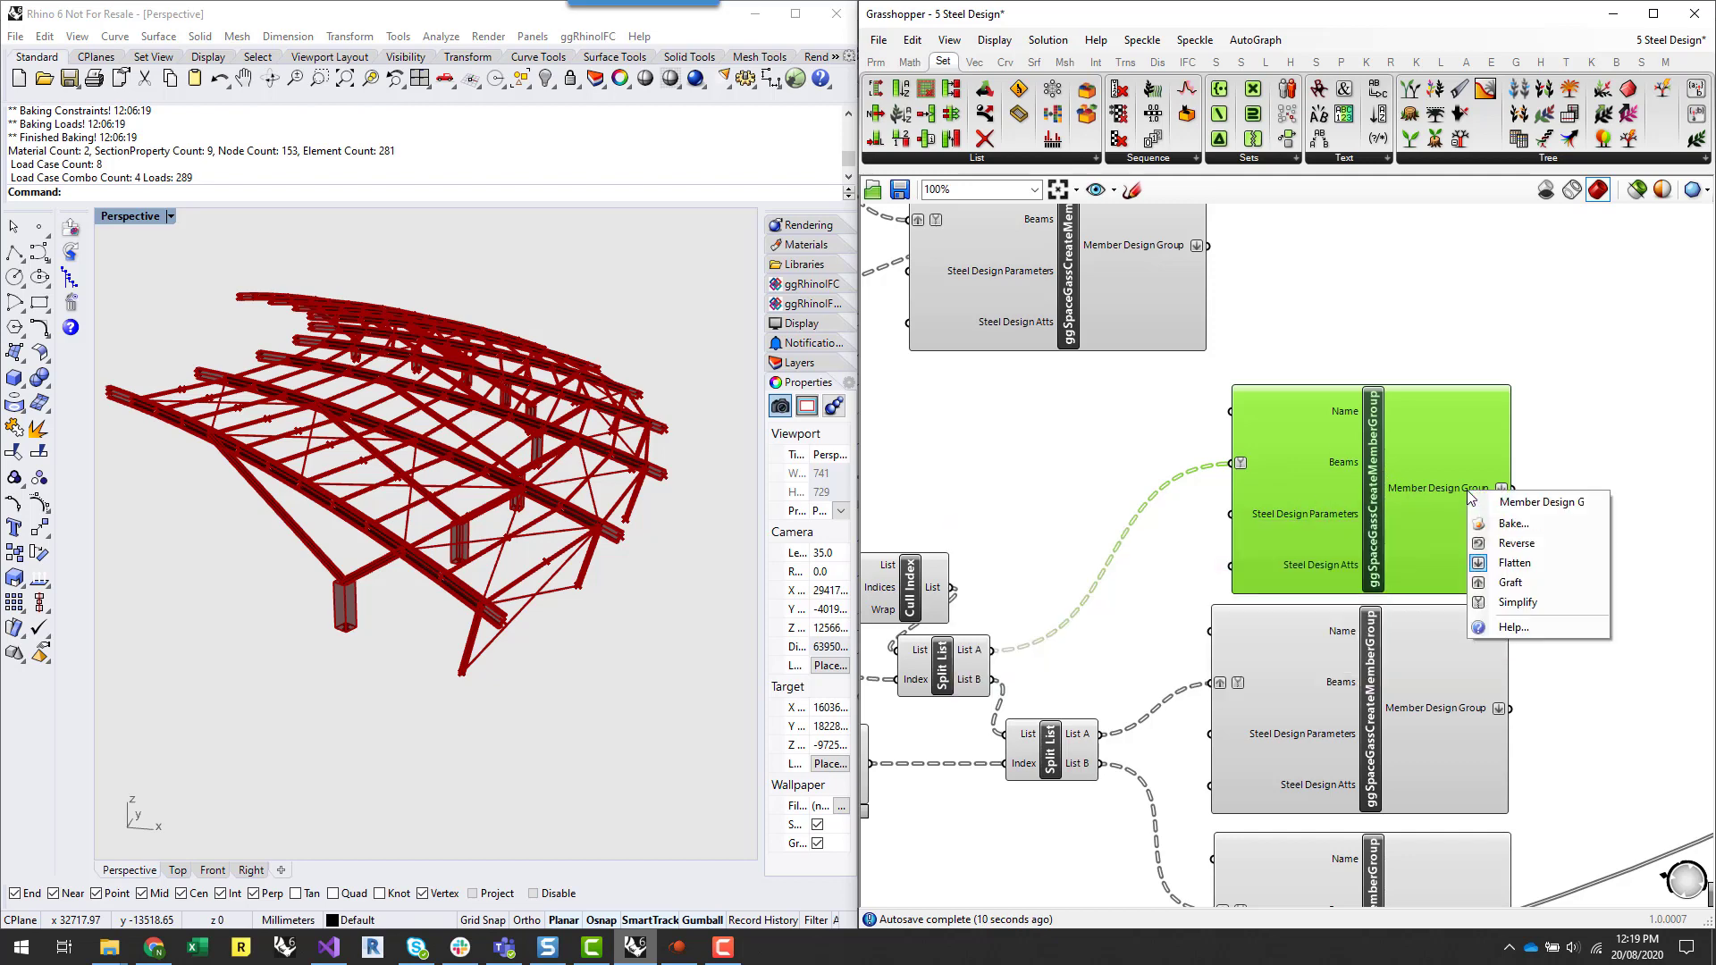
pyautogui.click(1519, 563)
pyautogui.moveTo(1423, 496)
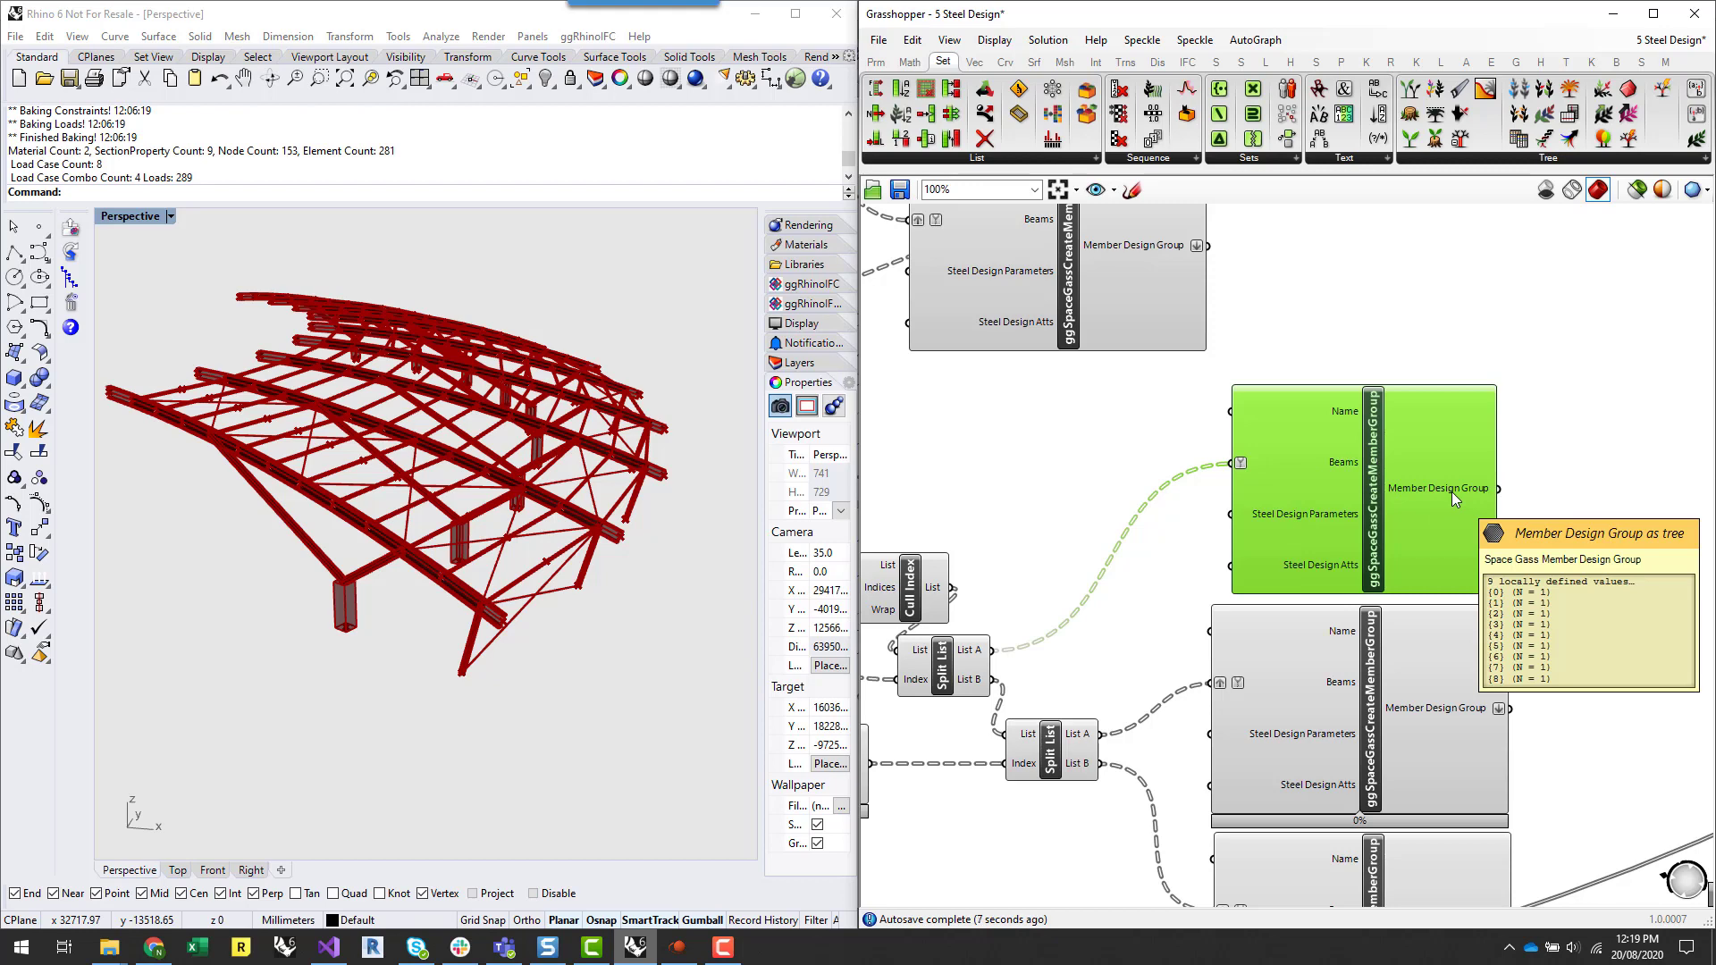
pyautogui.click(1605, 404)
# - Turn off Graft on the Beams inputs of the middle and bottom stacked member group components
pyautogui.scroll(-1, 1529, 390)
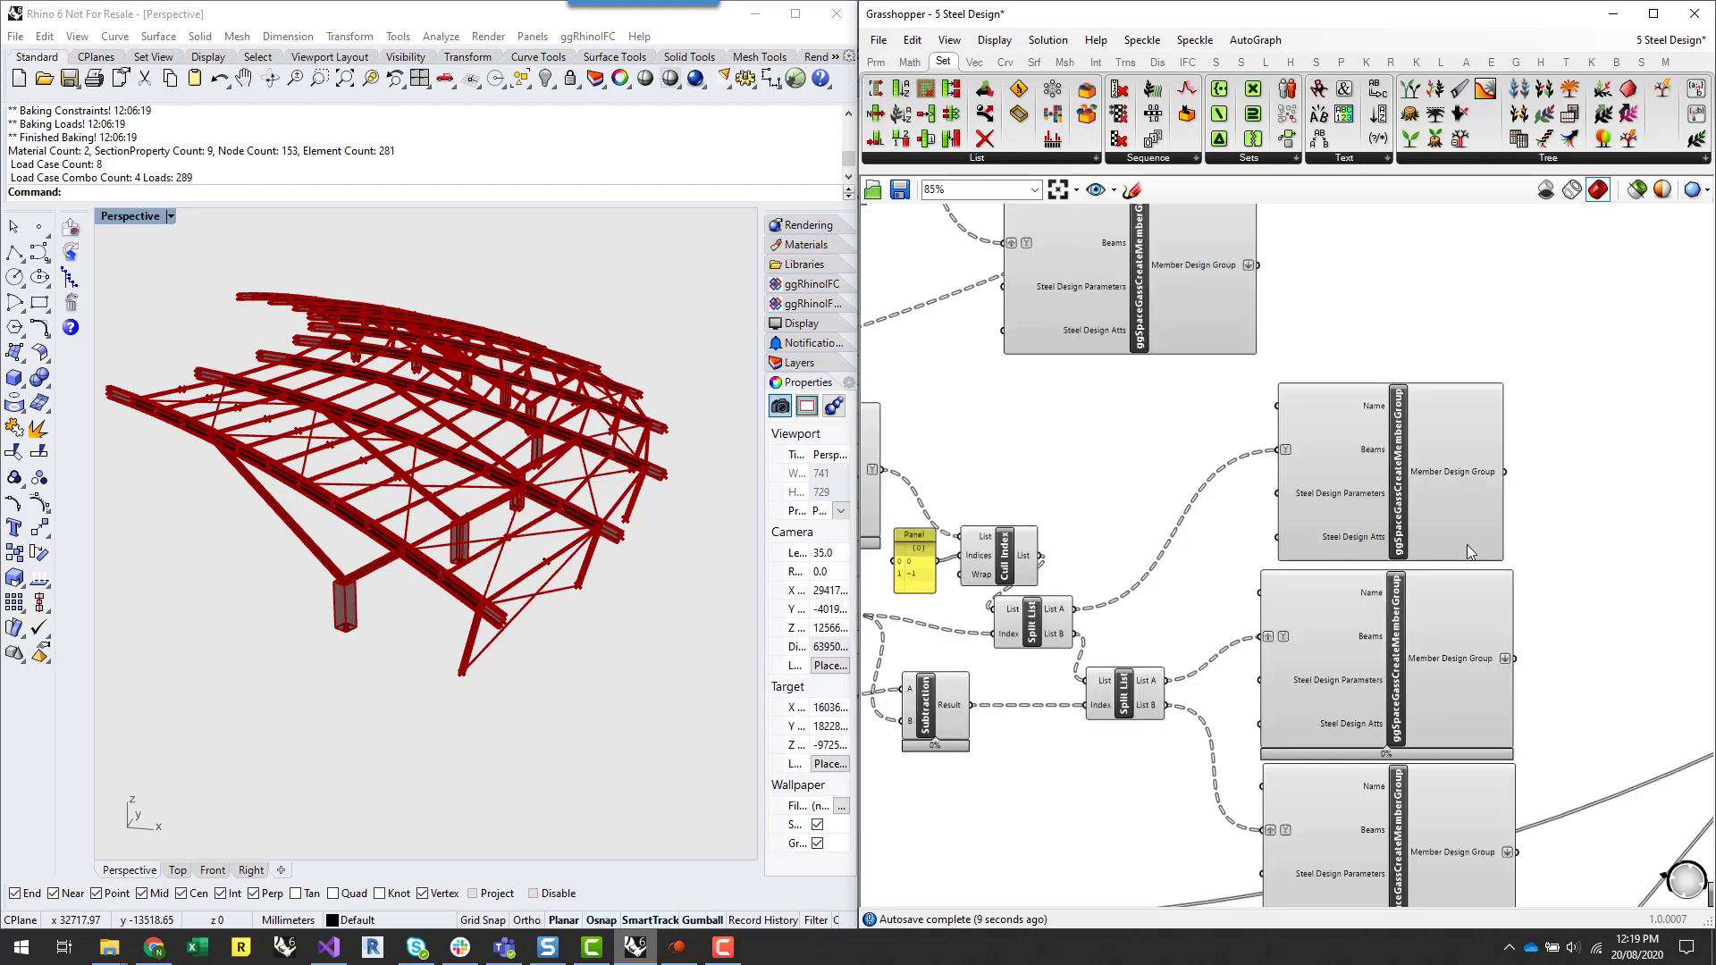
pyautogui.scroll(1, 1413, 631)
pyautogui.click(1400, 656)
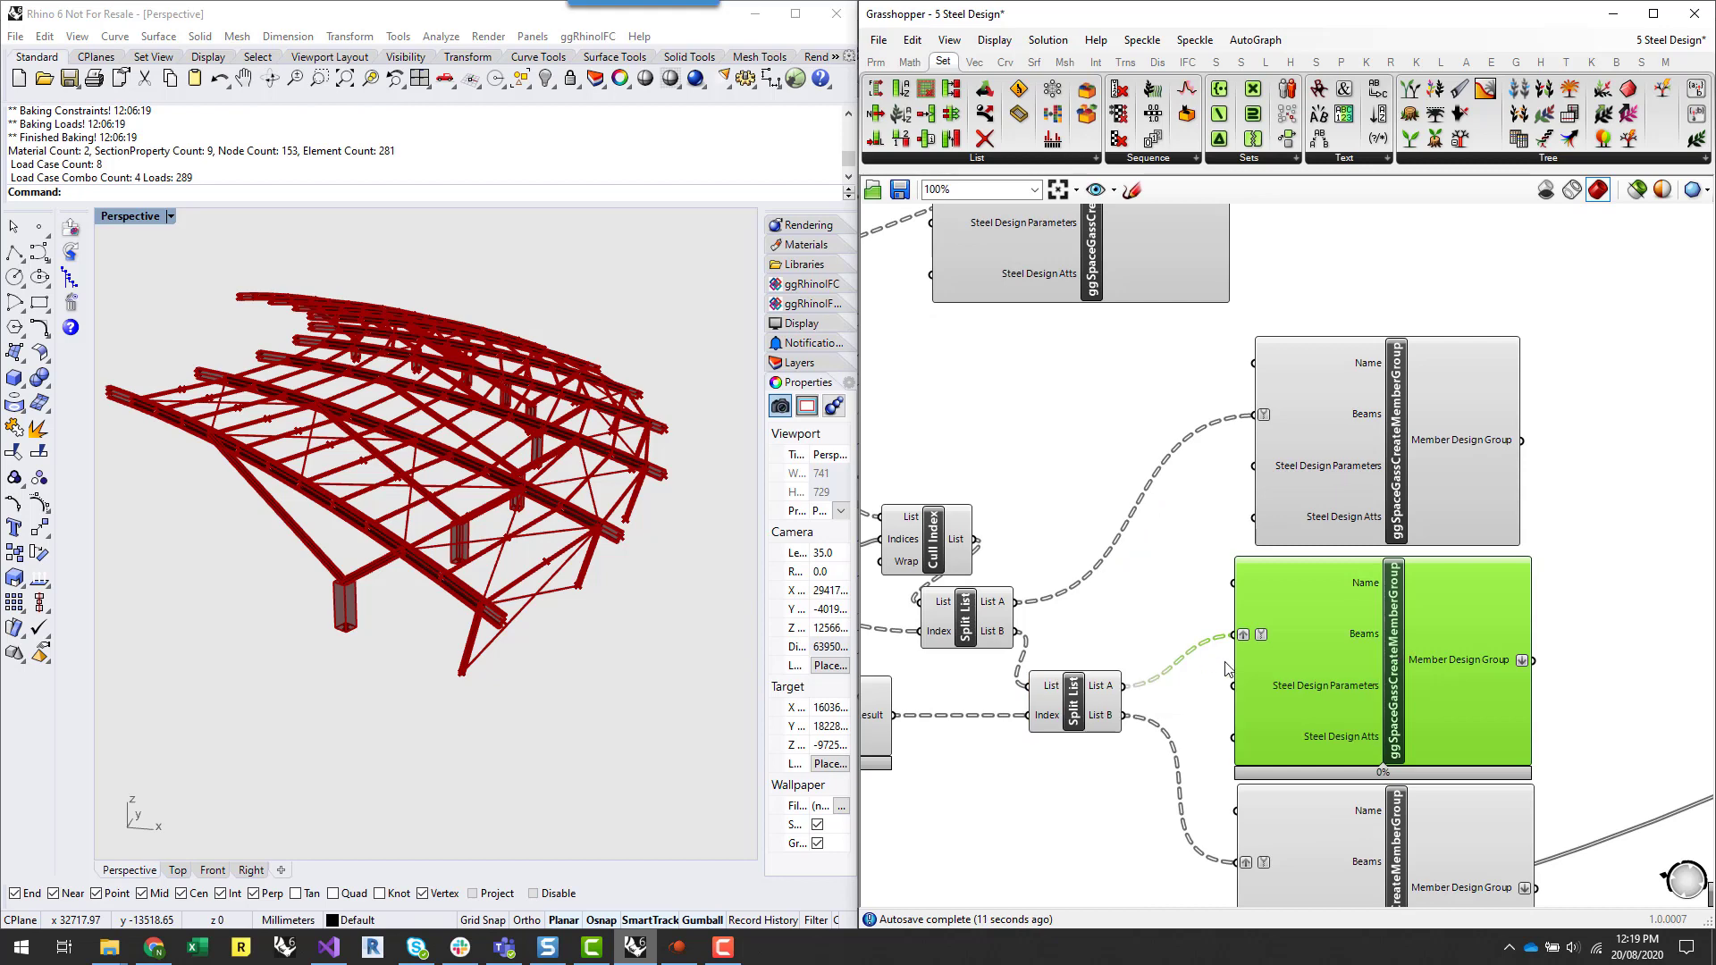
pyautogui.rightClick(1288, 631)
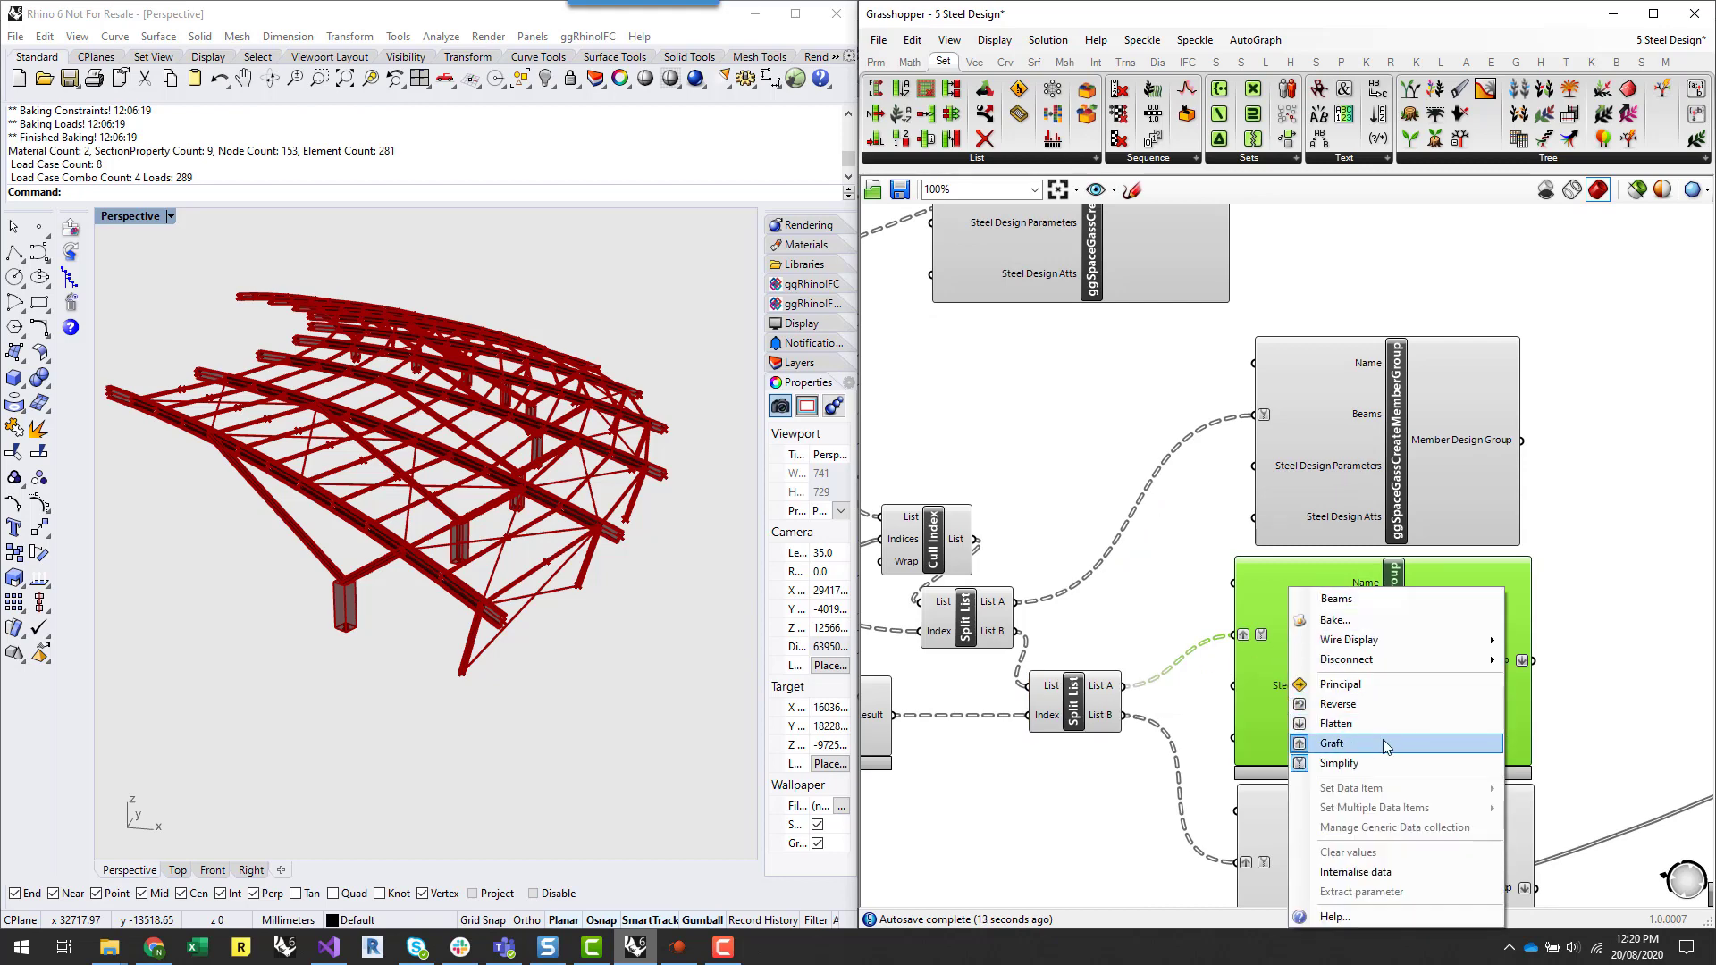
pyautogui.click(1320, 738)
pyautogui.rightClick(1283, 855)
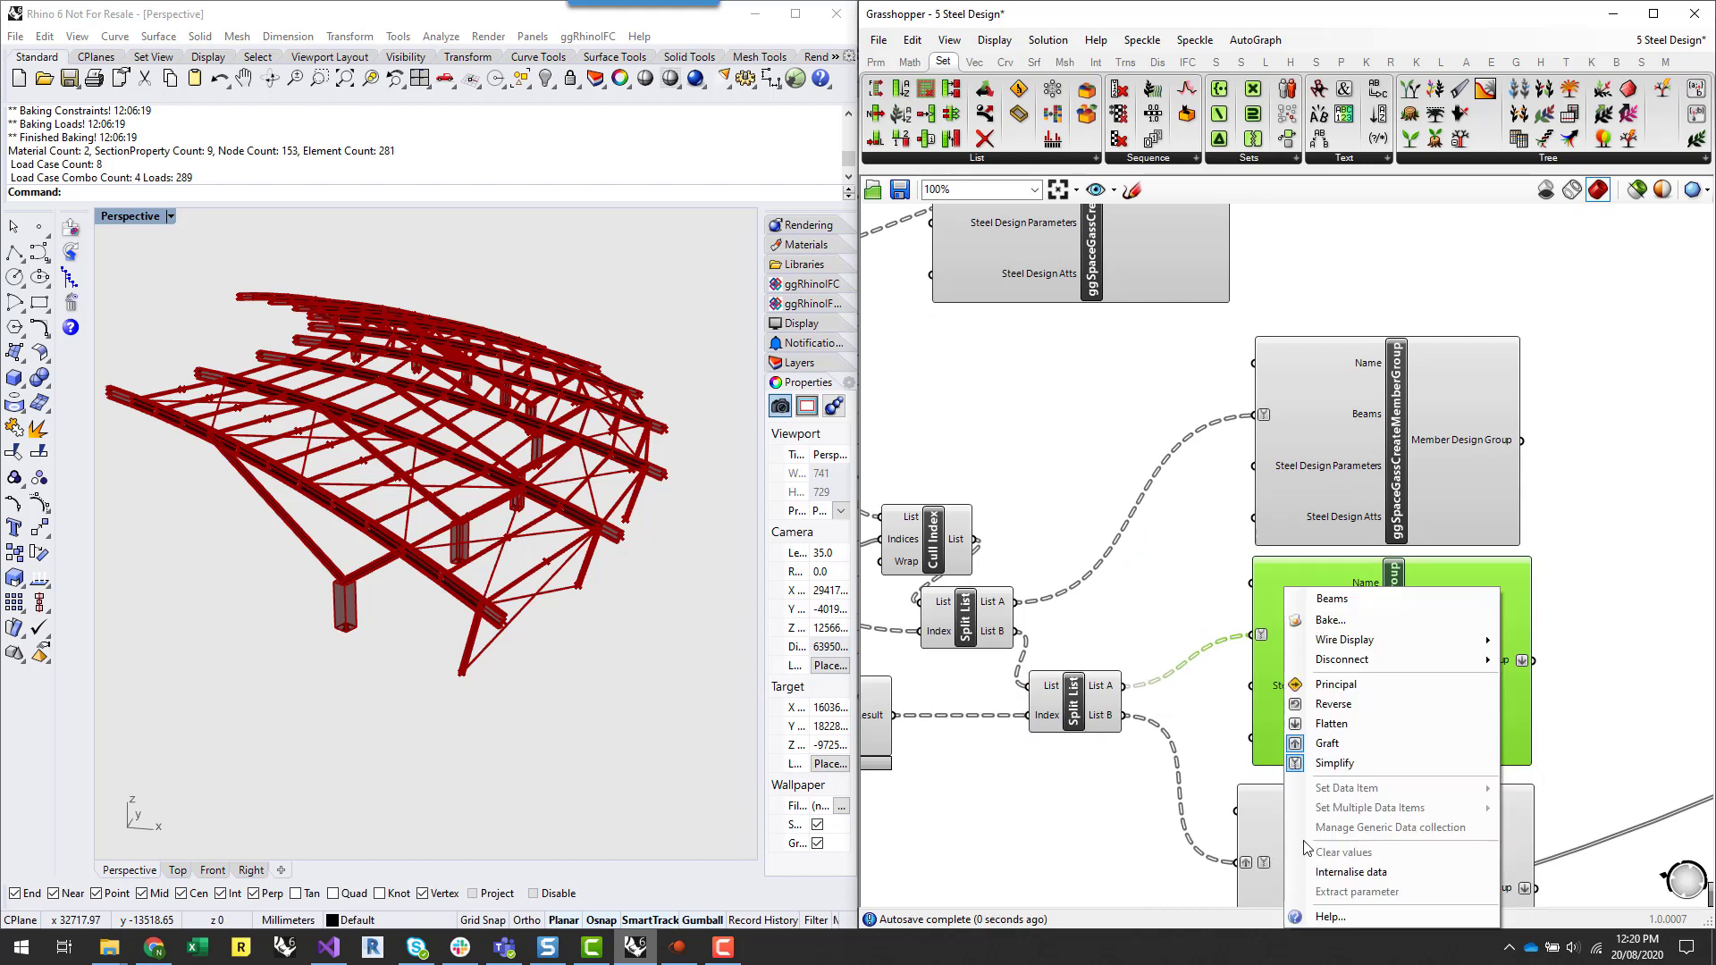
pyautogui.click(1348, 744)
pyautogui.click(1146, 585)
# - Turn off Flatten on the Member Design Group outputs of the middle and bottom stacked member group components
pyautogui.scroll(-1, 1149, 586)
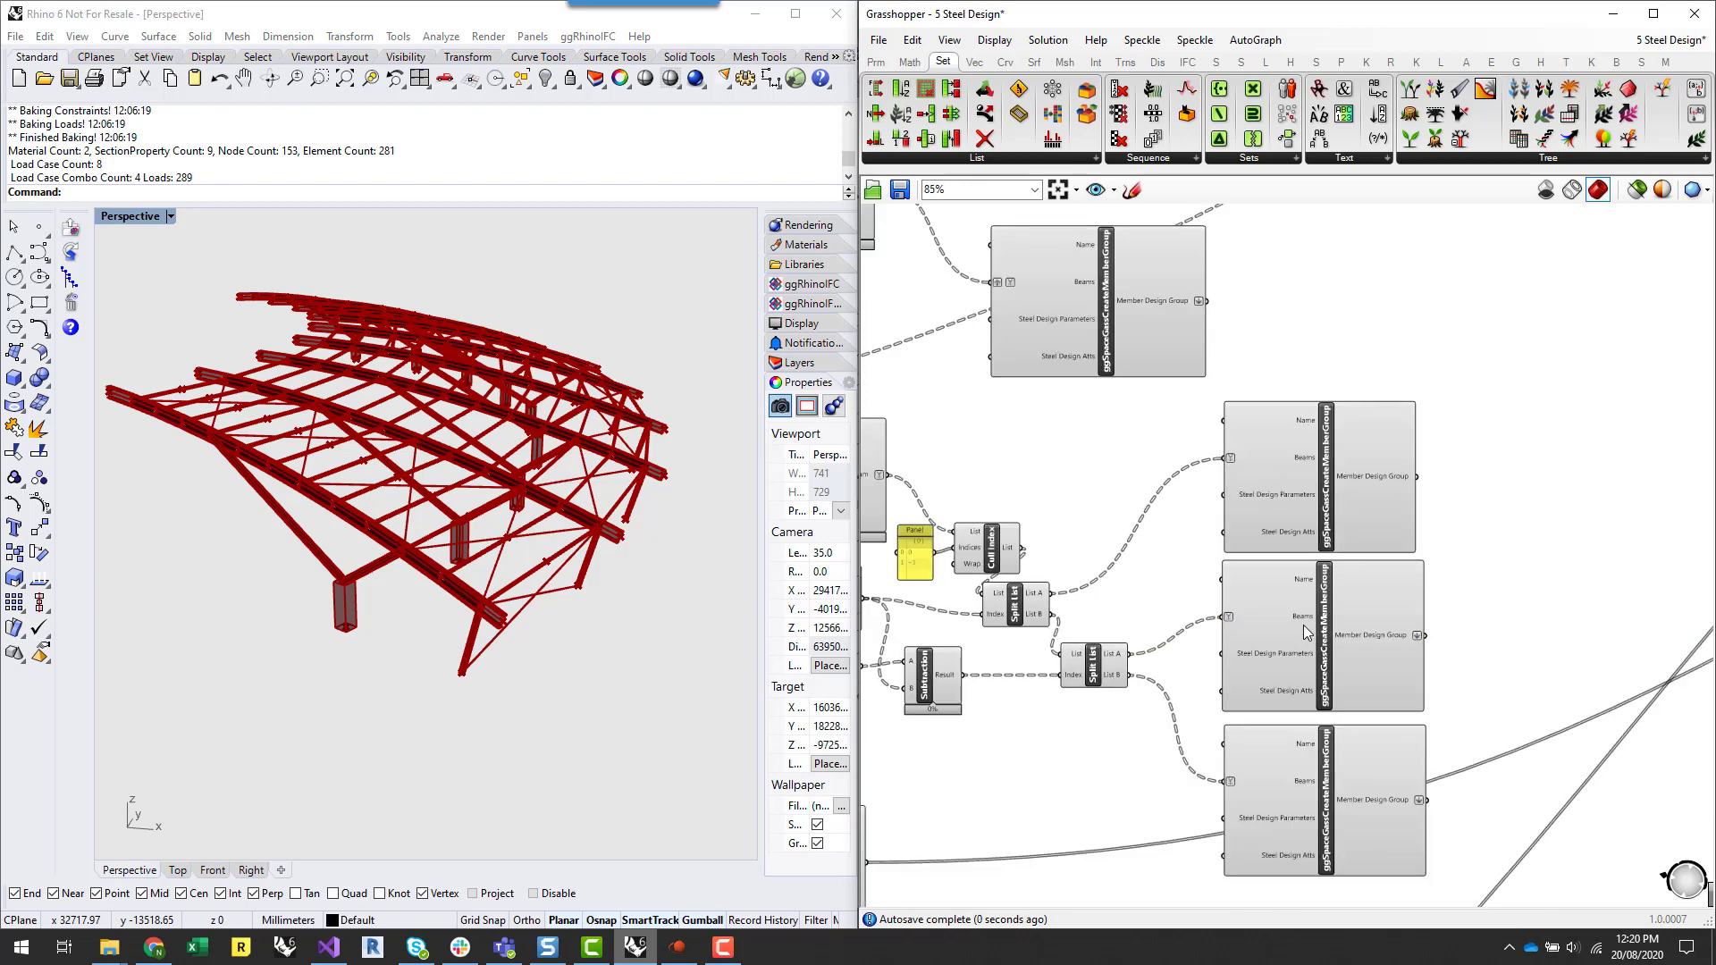
pyautogui.scroll(1, 1336, 660)
pyautogui.rightClick(1423, 640)
pyautogui.click(1519, 720)
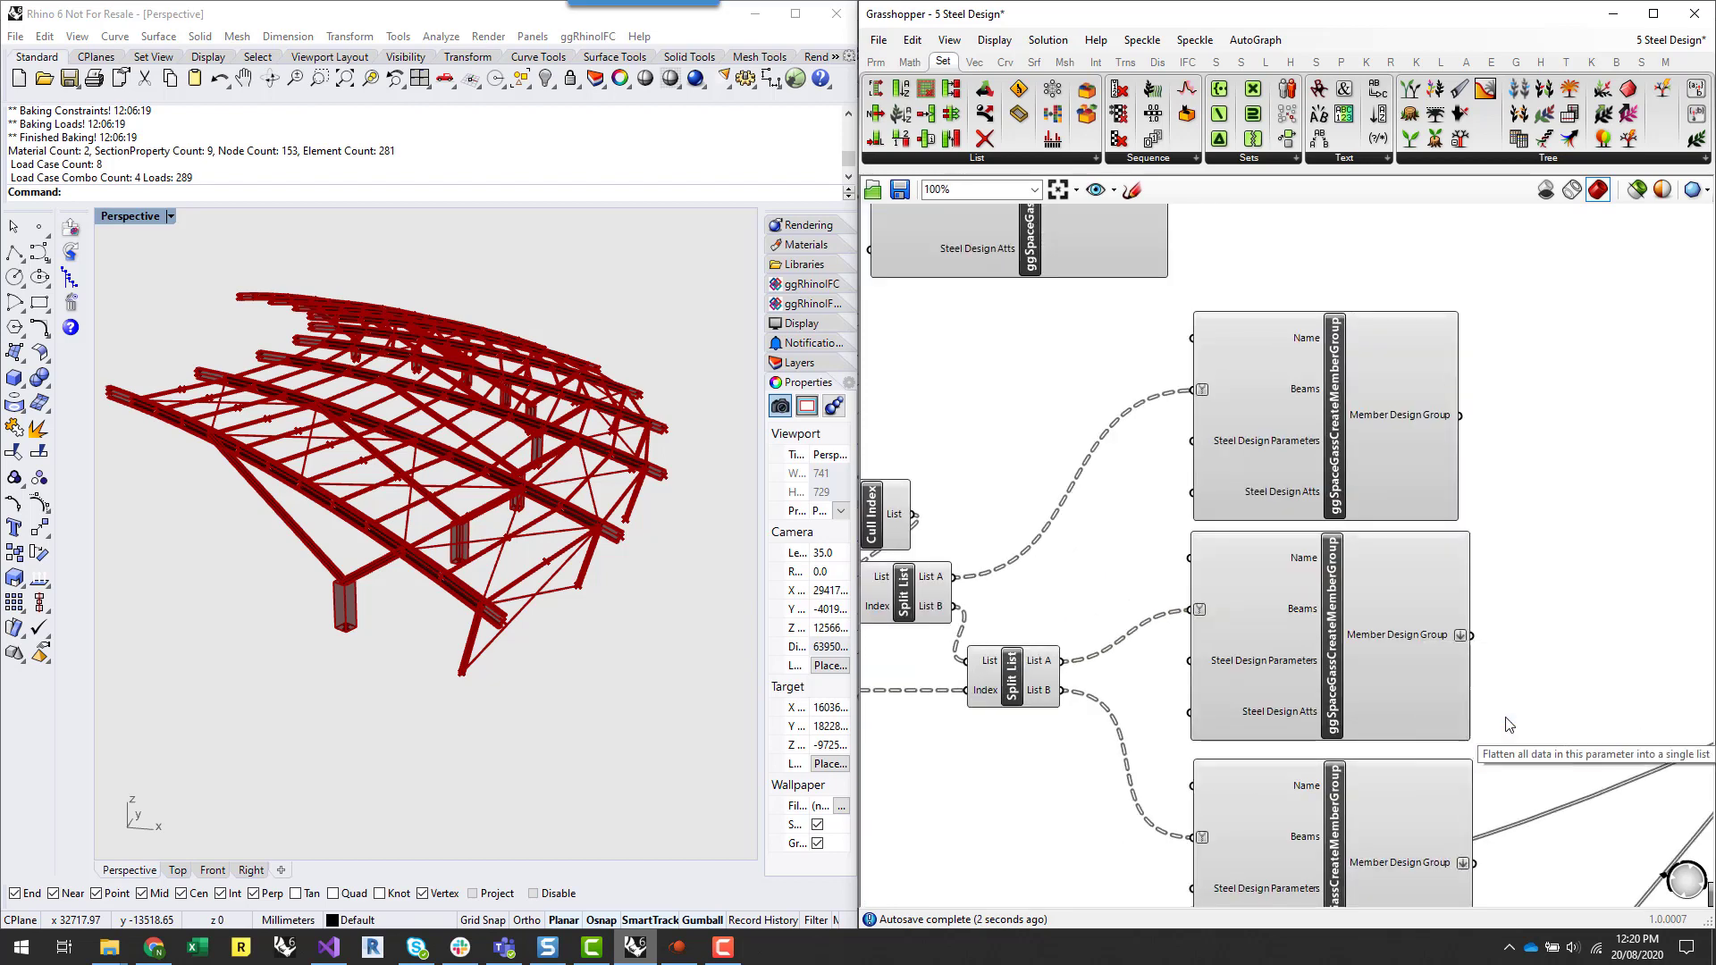
pyautogui.rightClick(1427, 868)
pyautogui.click(1519, 849)
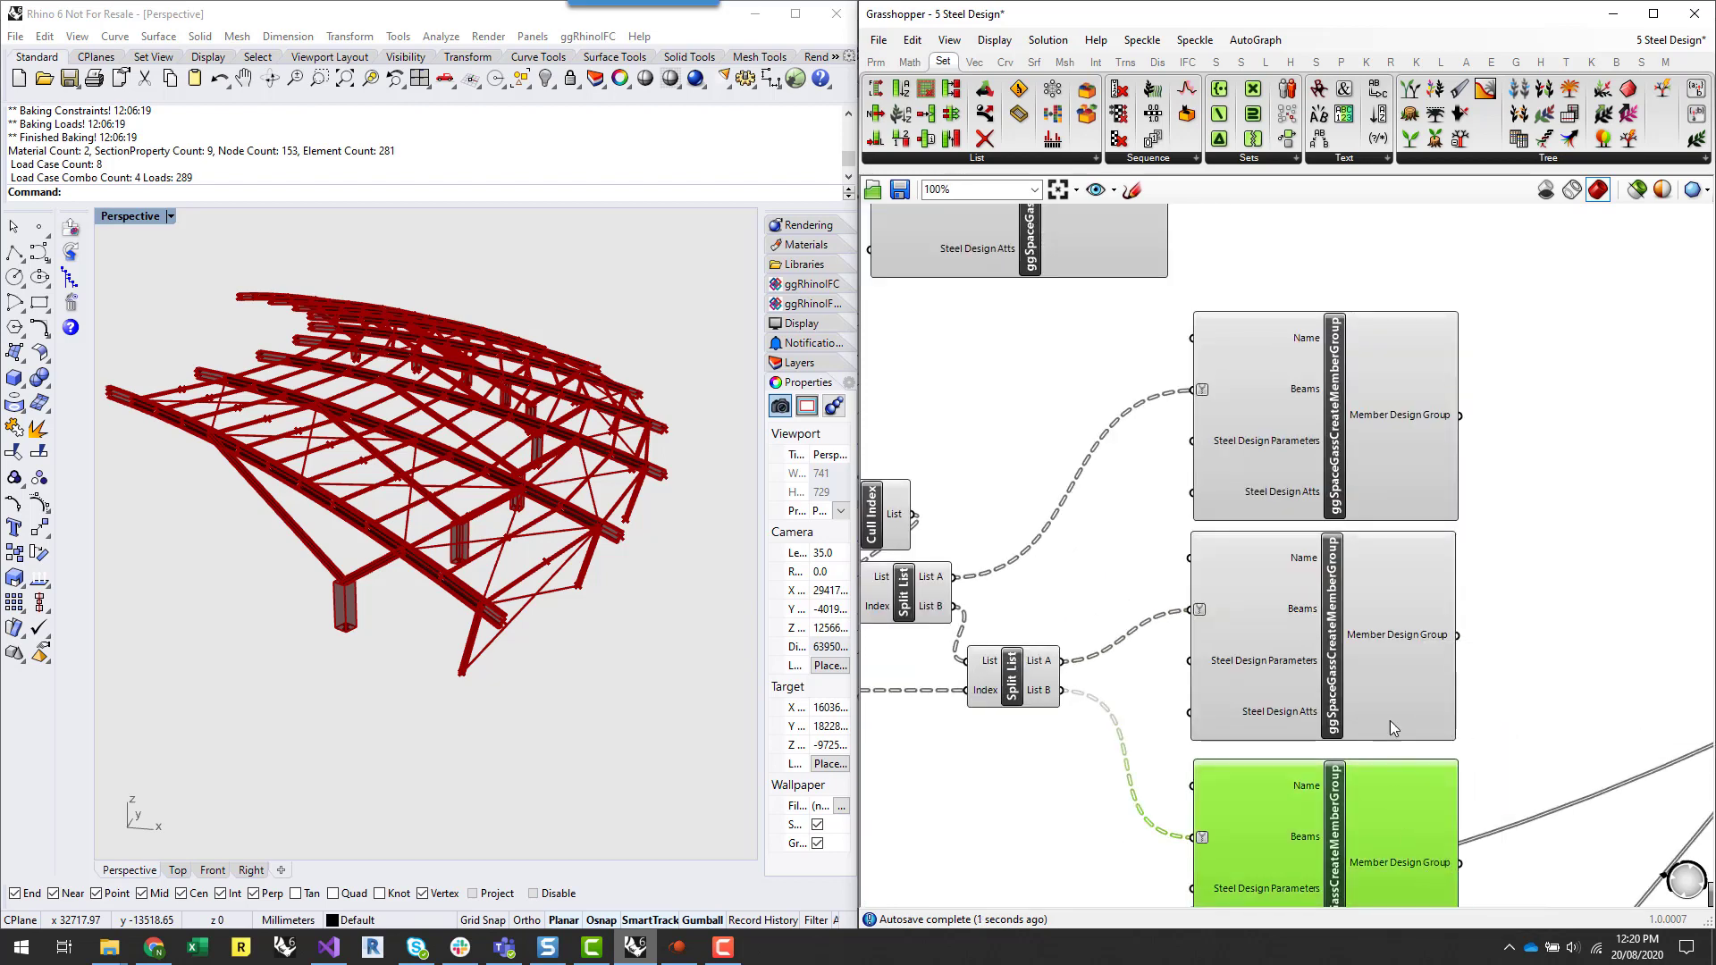
pyautogui.moveTo(1402, 645)
pyautogui.moveTo(1462, 587); pyautogui.dragTo(1414, 399, button='right')
pyautogui.moveTo(1333, 681)
pyautogui.click(1589, 452)
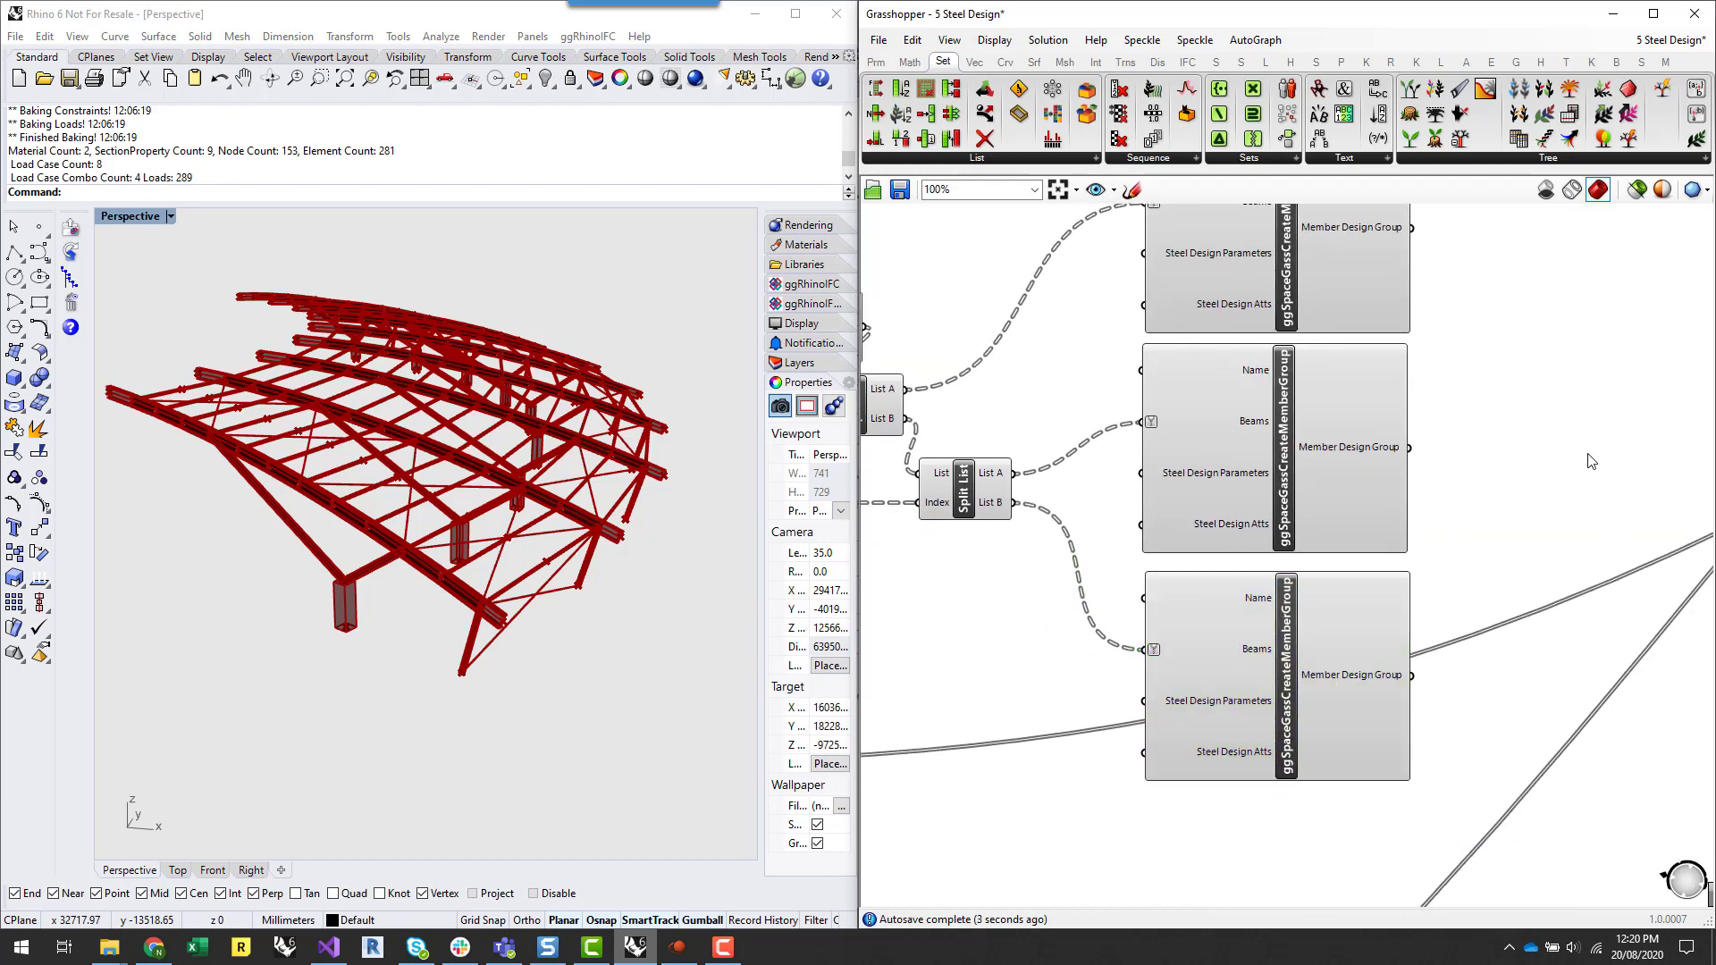
# - Bake the structure with ggSpaceGassBakeModel, saving it over Test1.txt in the SPACEGASS EXAMPLE folder
pyautogui.scroll(-1, 1543, 486)
pyautogui.scroll(-1, 1519, 554)
pyautogui.scroll(-3, 1510, 628)
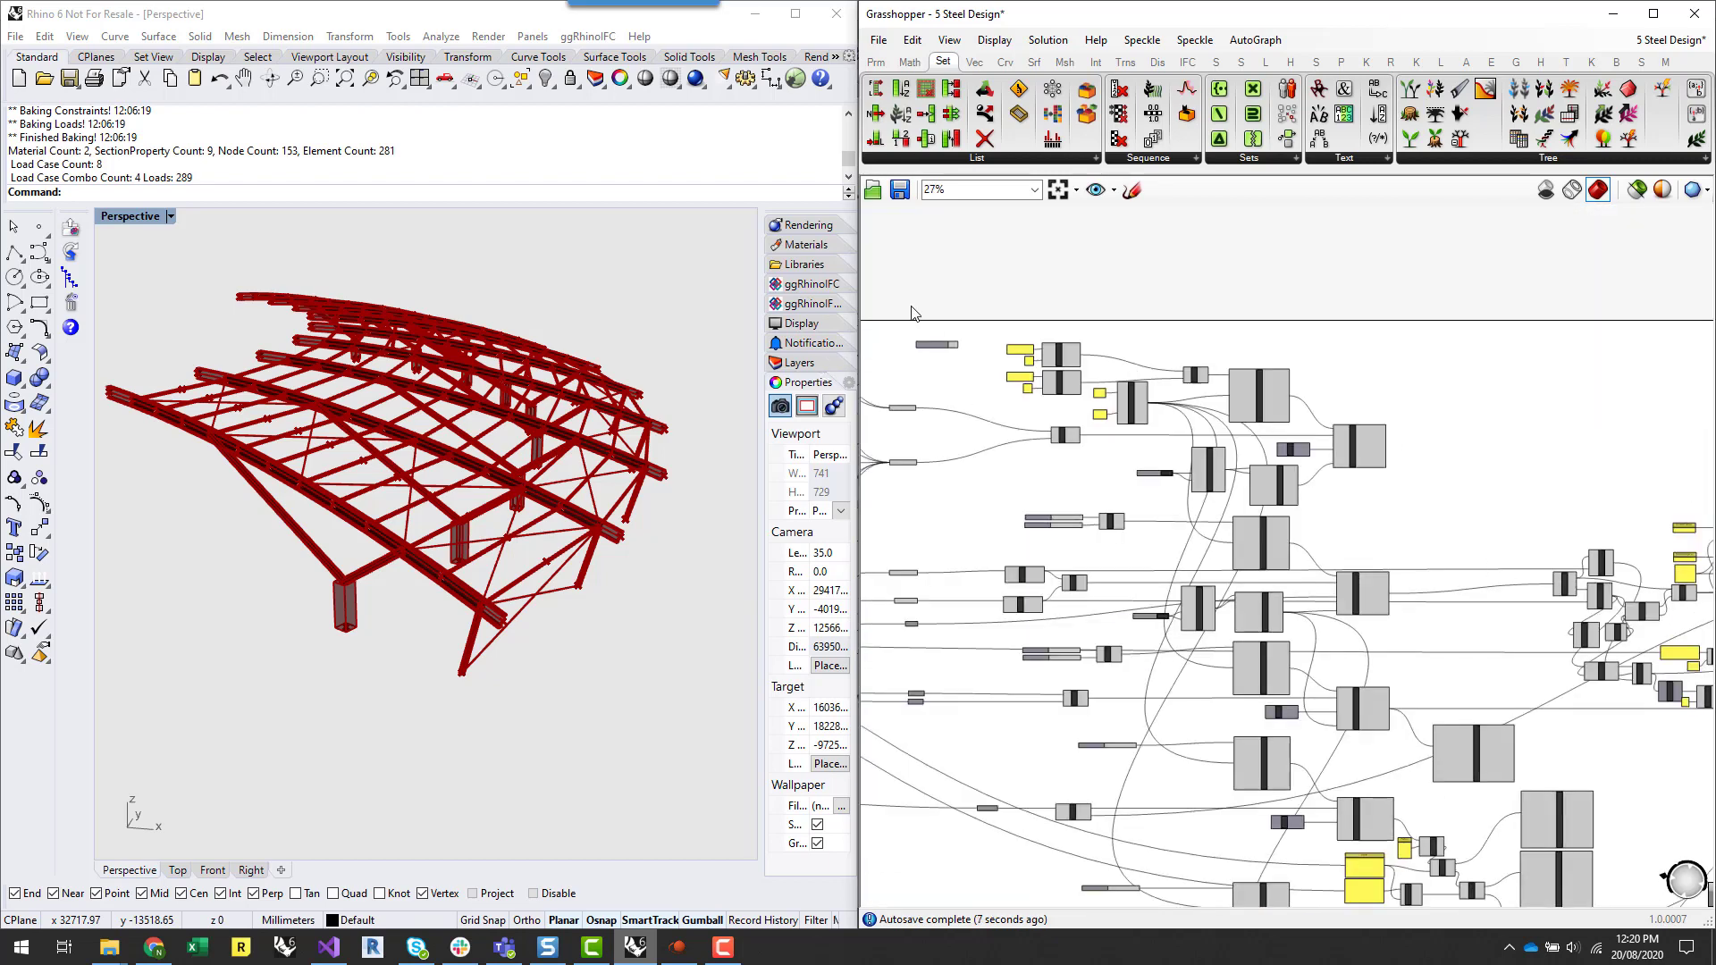
pyautogui.scroll(7, 911, 312)
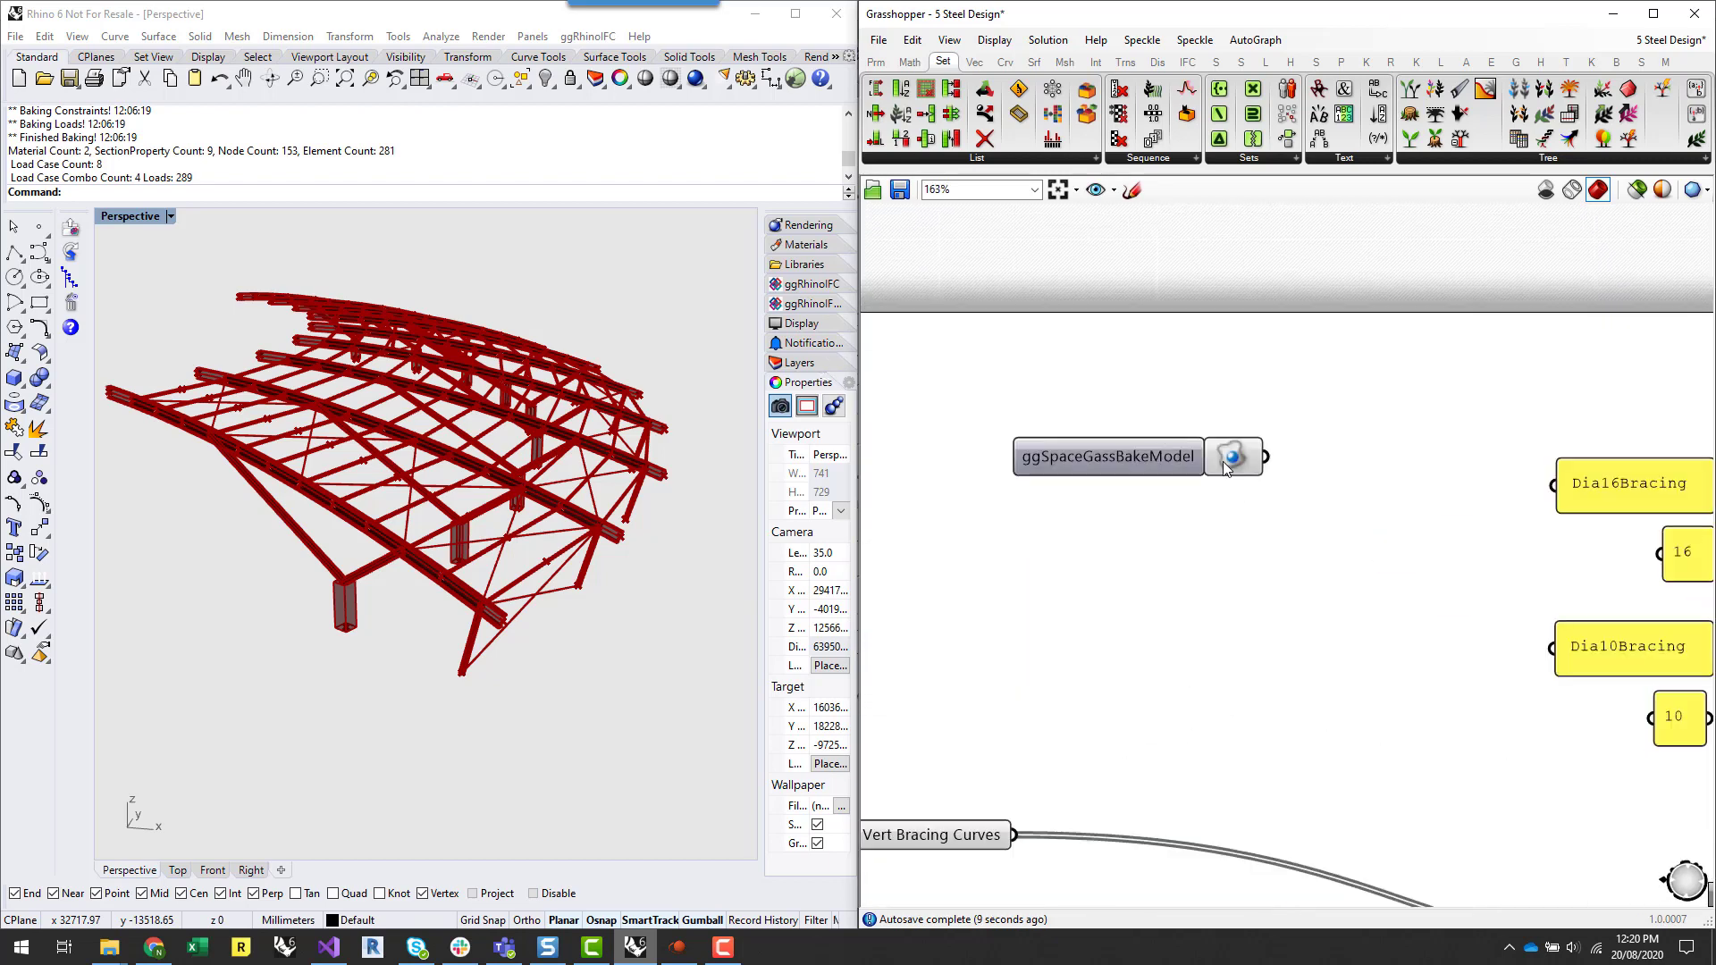
pyautogui.click(1226, 459)
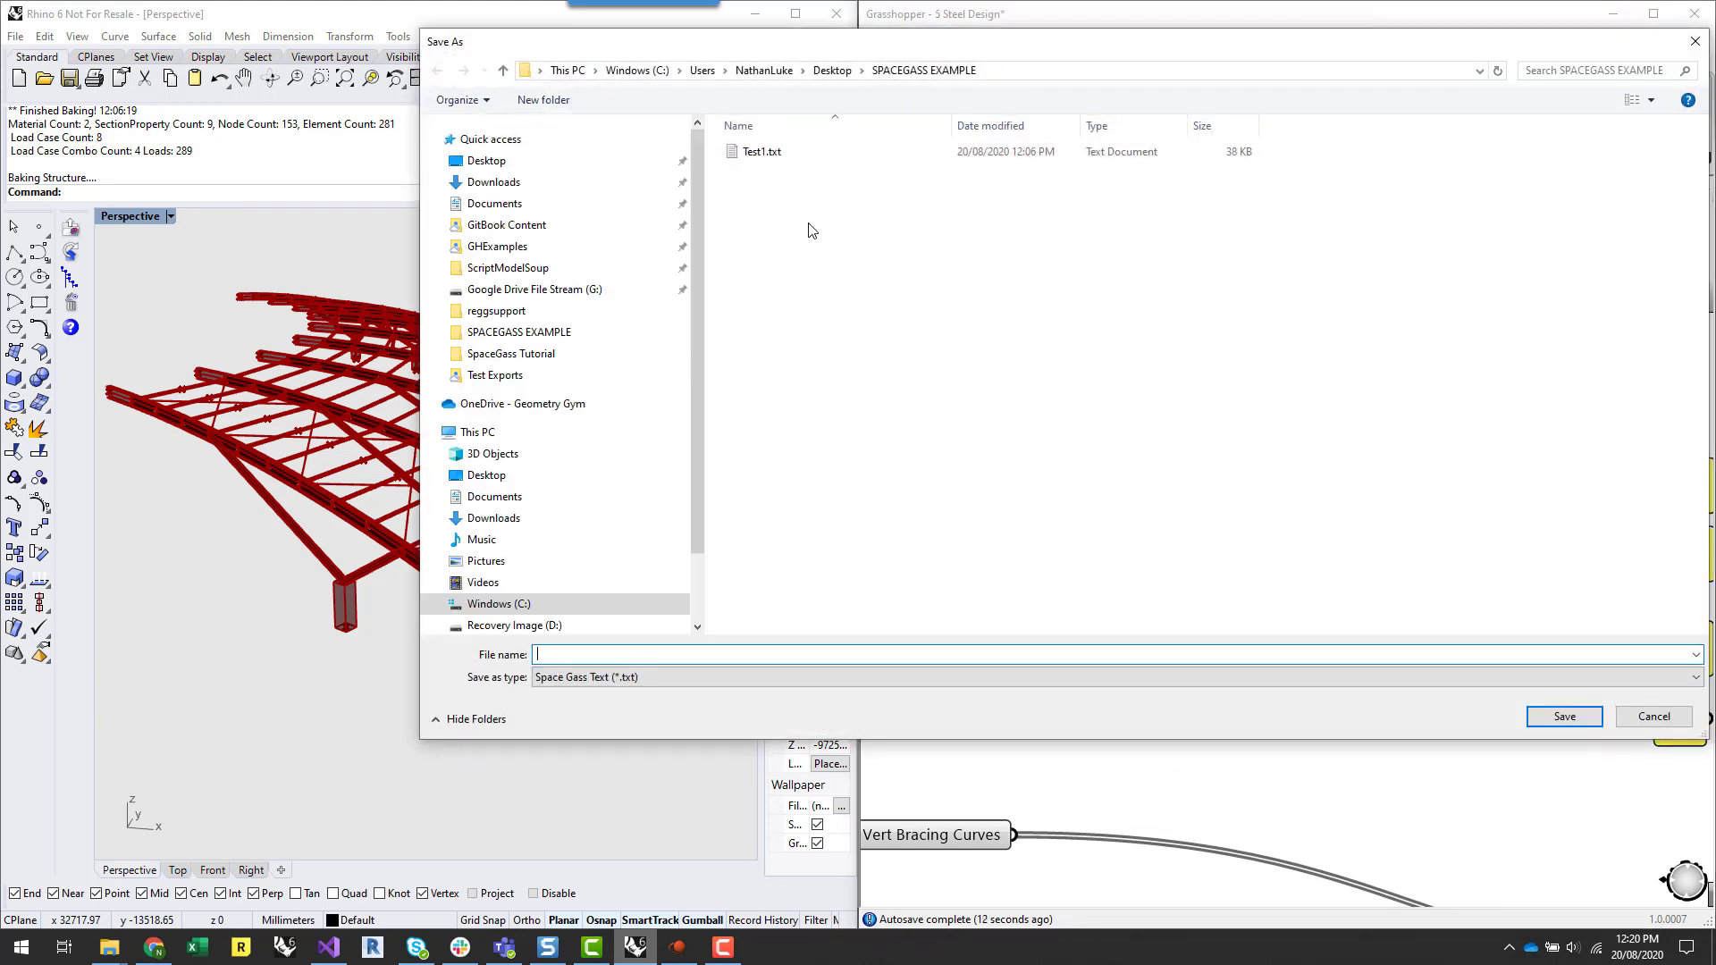
pyautogui.click(804, 152)
pyautogui.click(1555, 717)
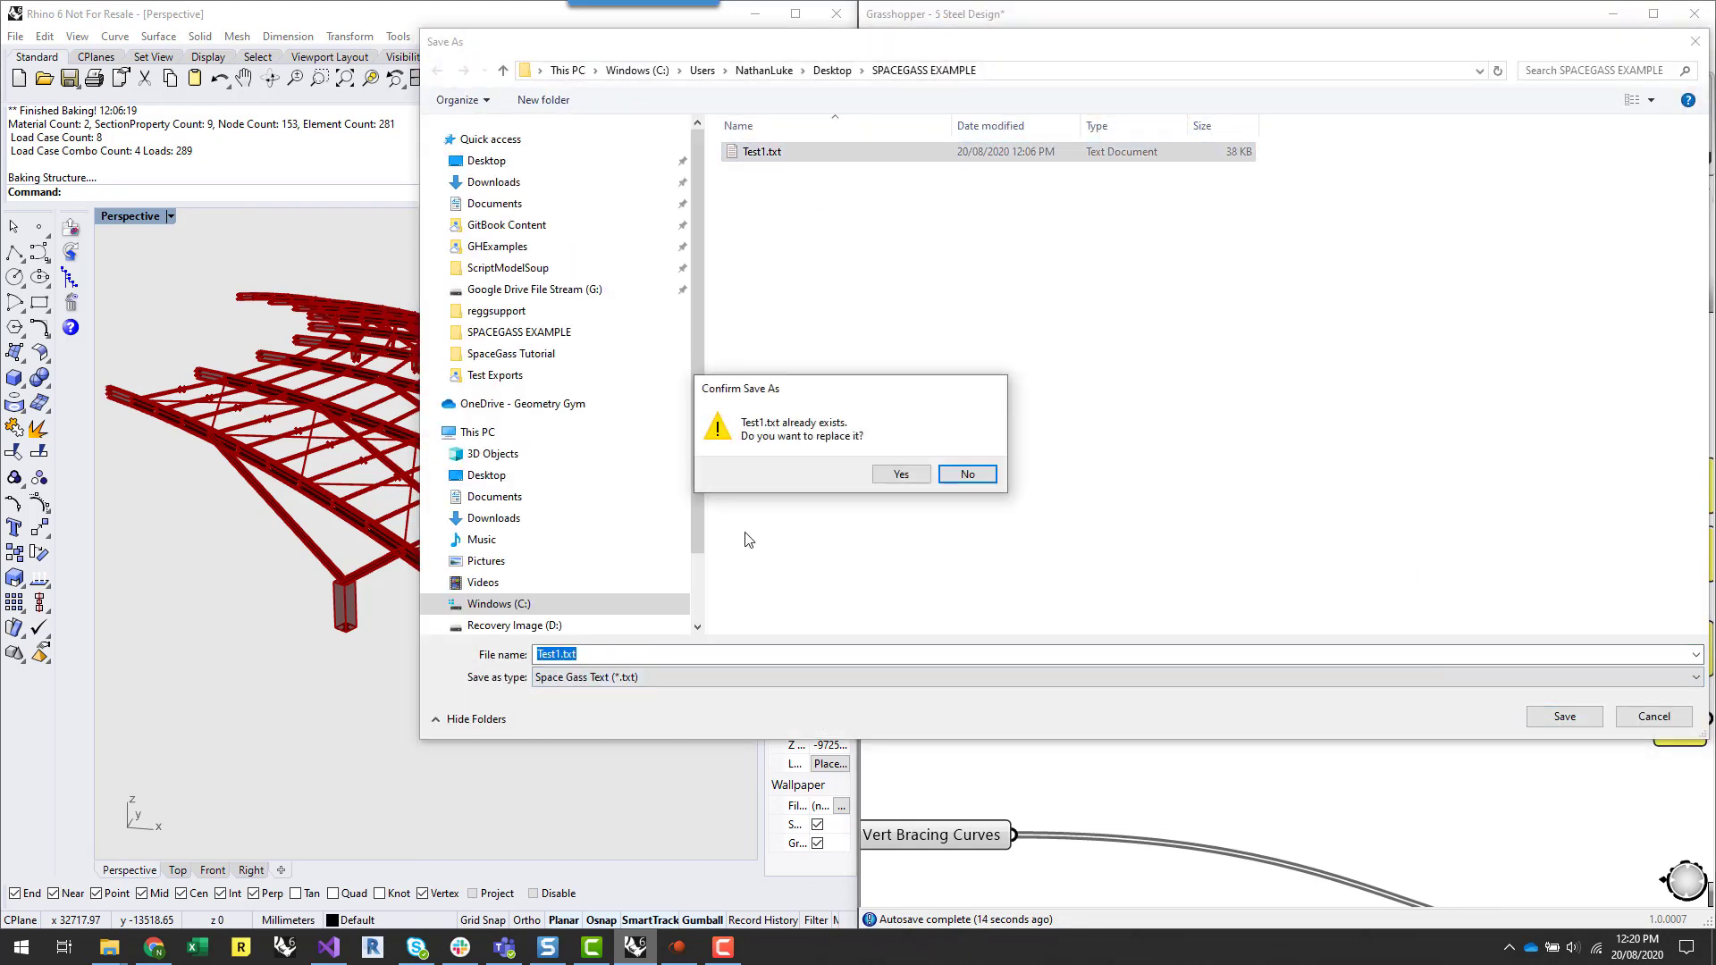
pyautogui.click(900, 479)
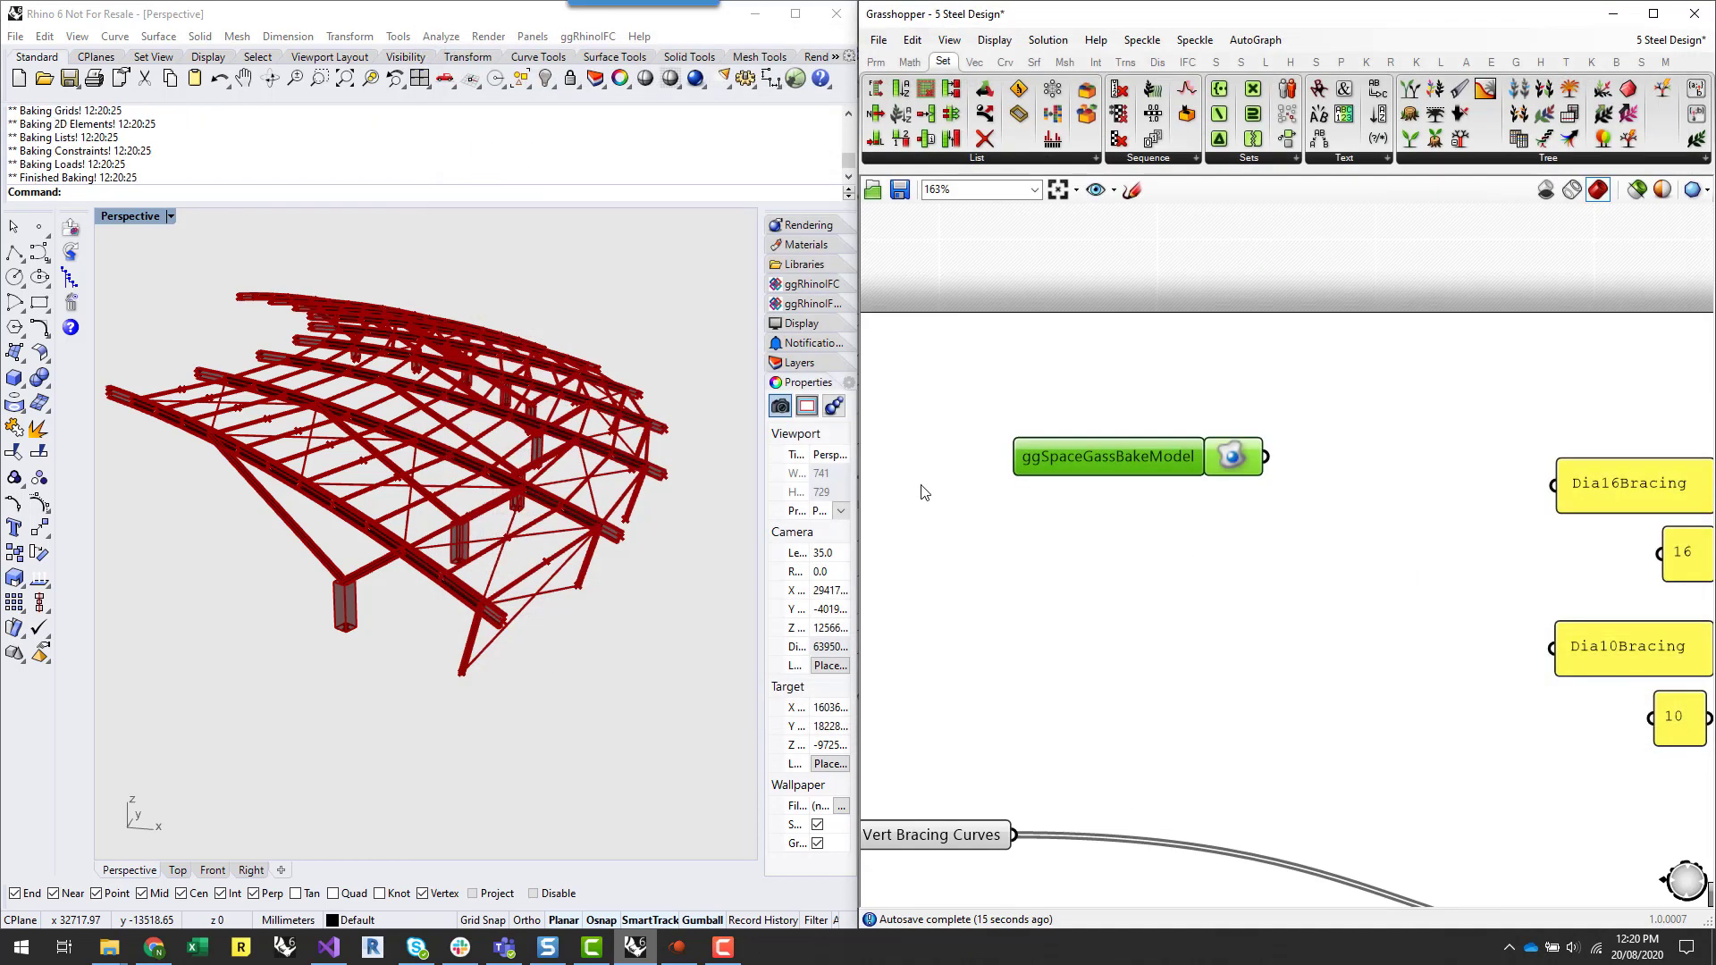
# - Switch to SPACE GASS and start a new job without saving changes to the current one
pyautogui.click(681, 953)
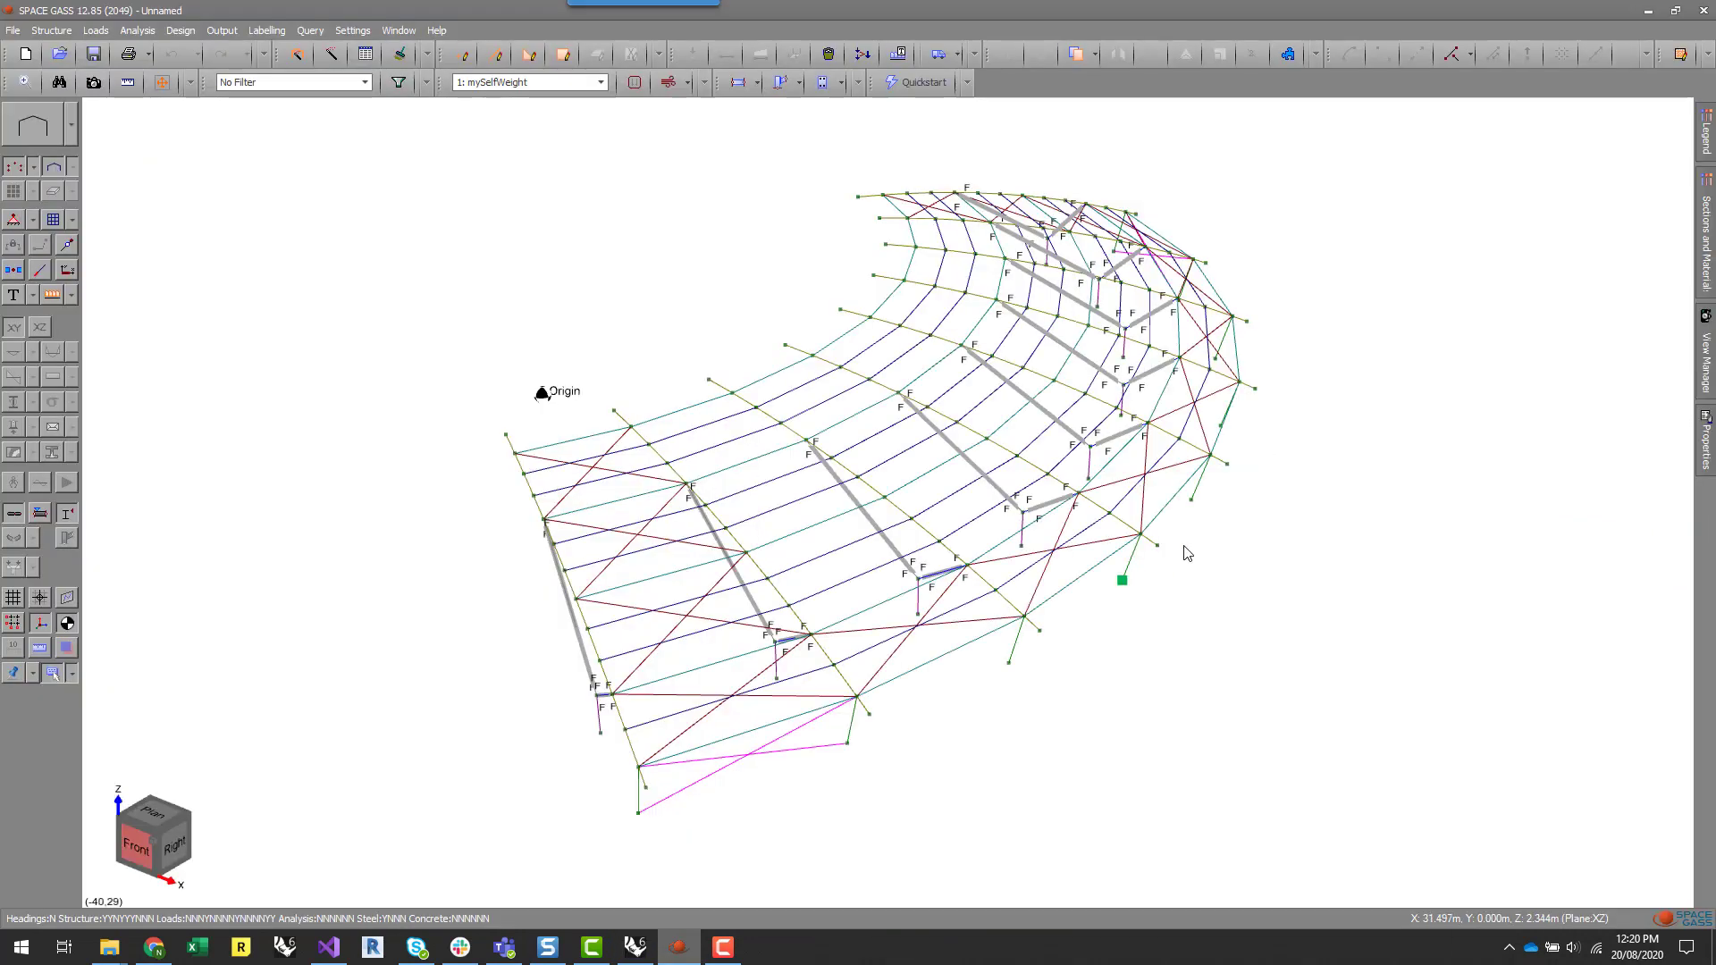
pyautogui.click(15, 34)
pyautogui.click(54, 65)
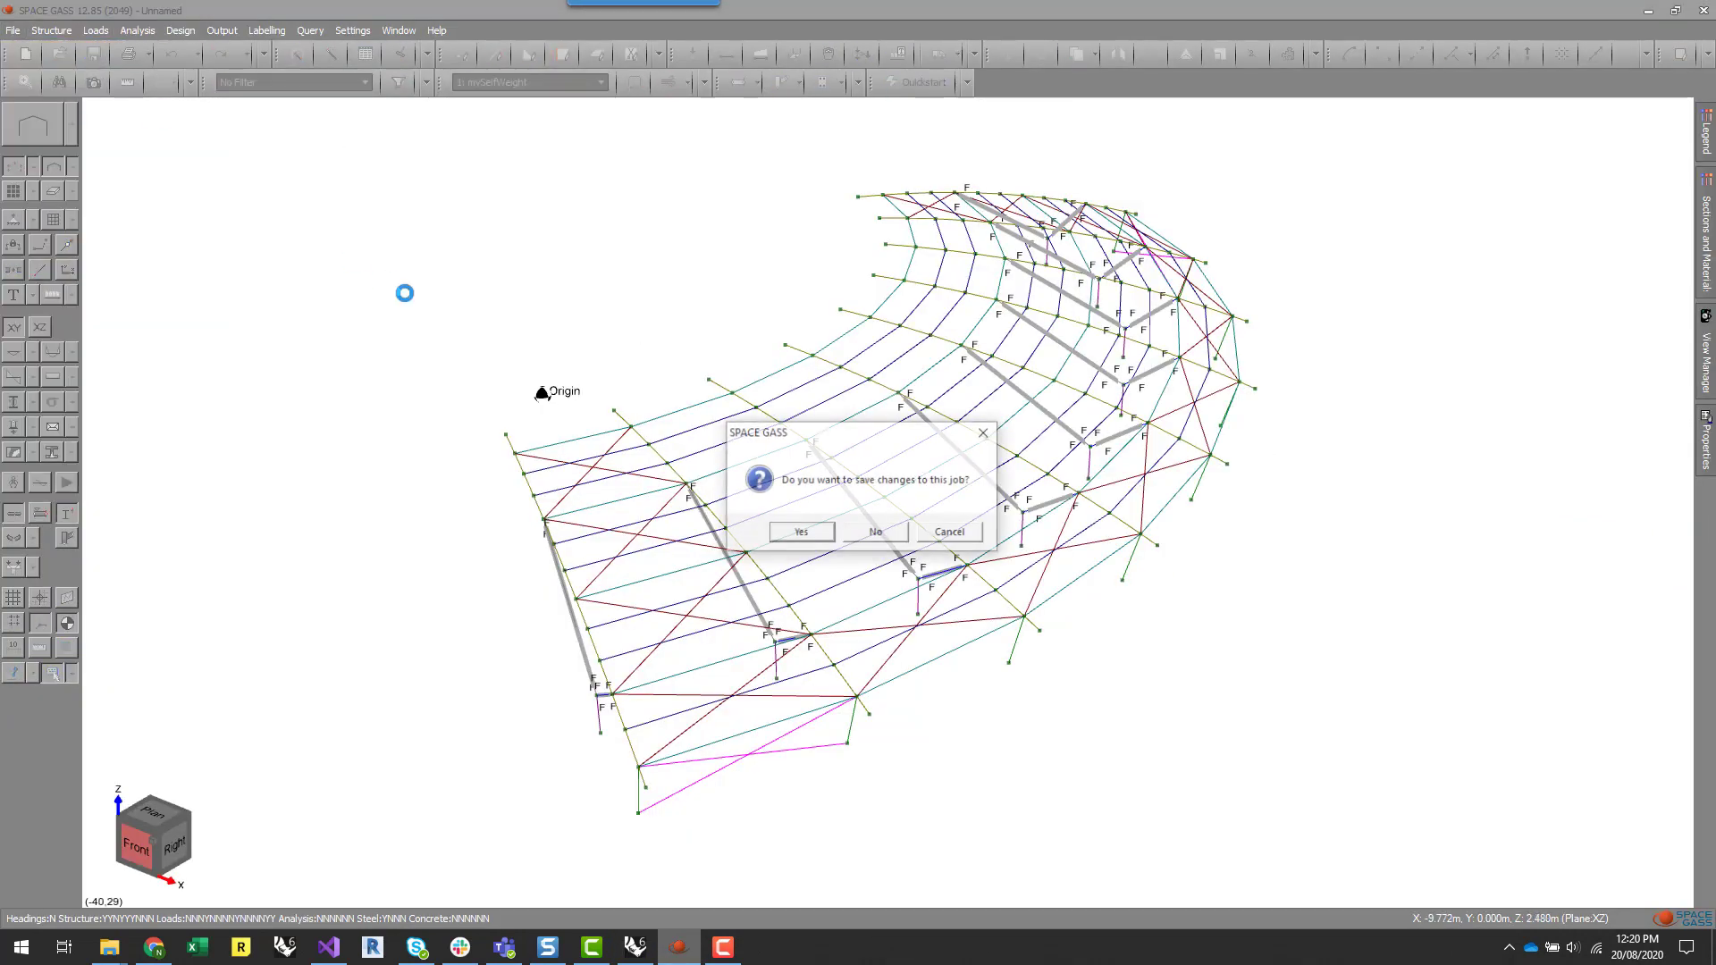
pyautogui.click(849, 533)
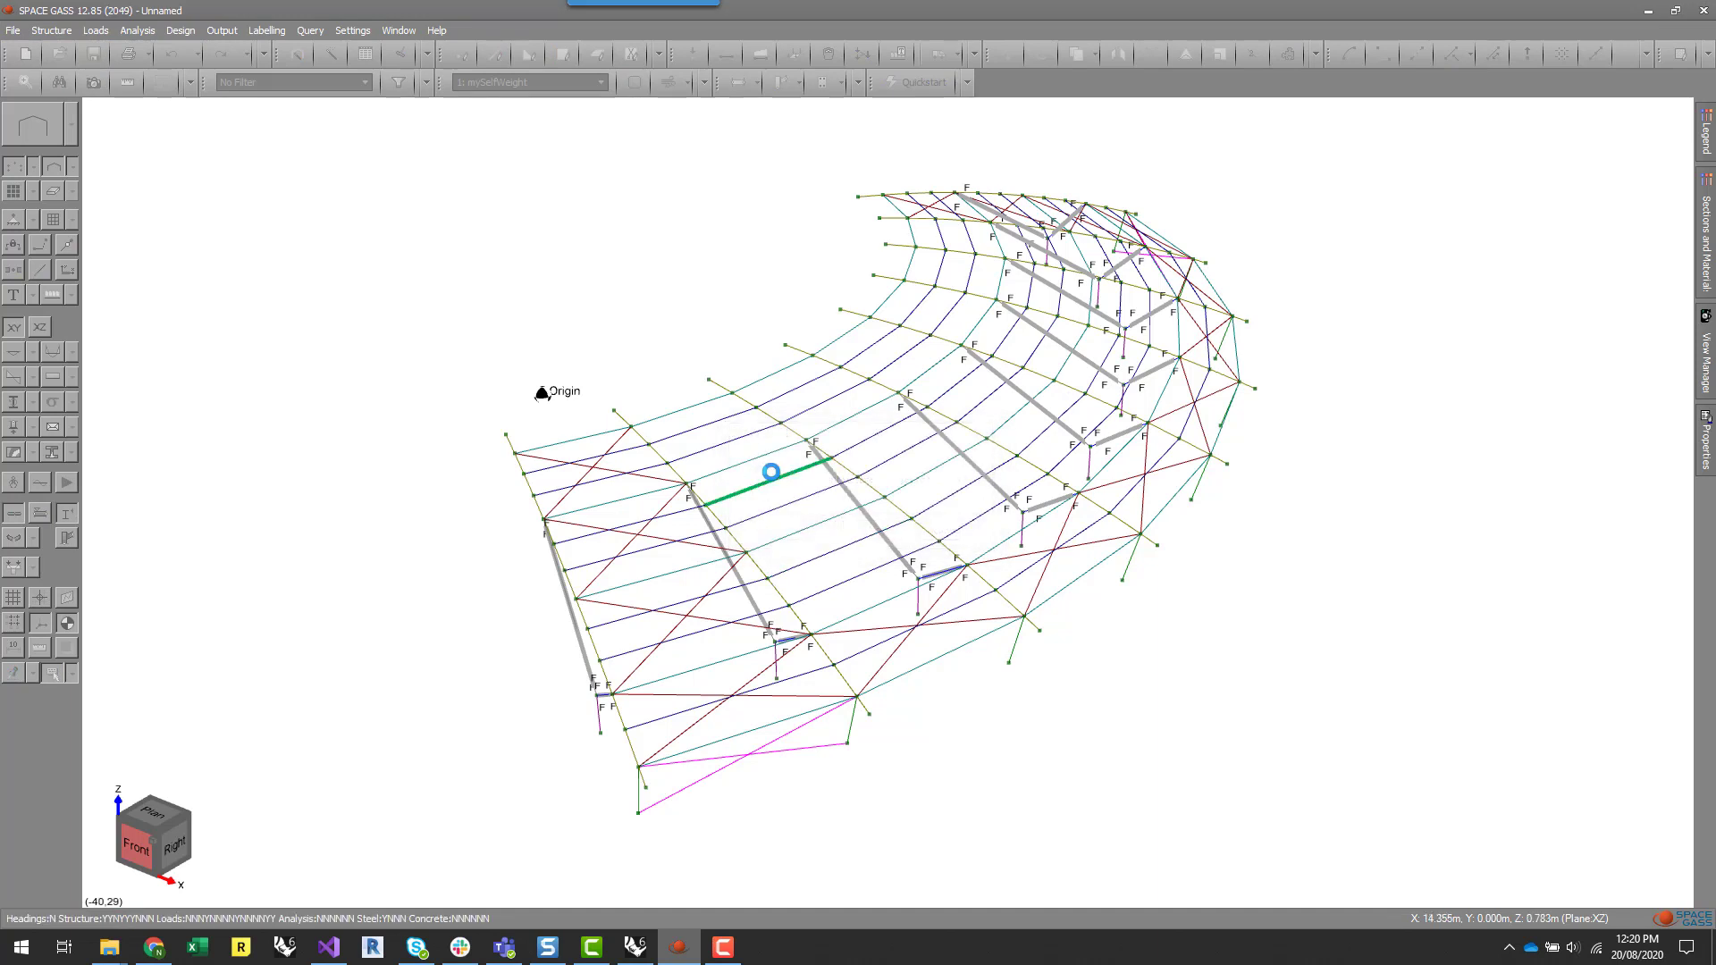
pyautogui.click(13, 30)
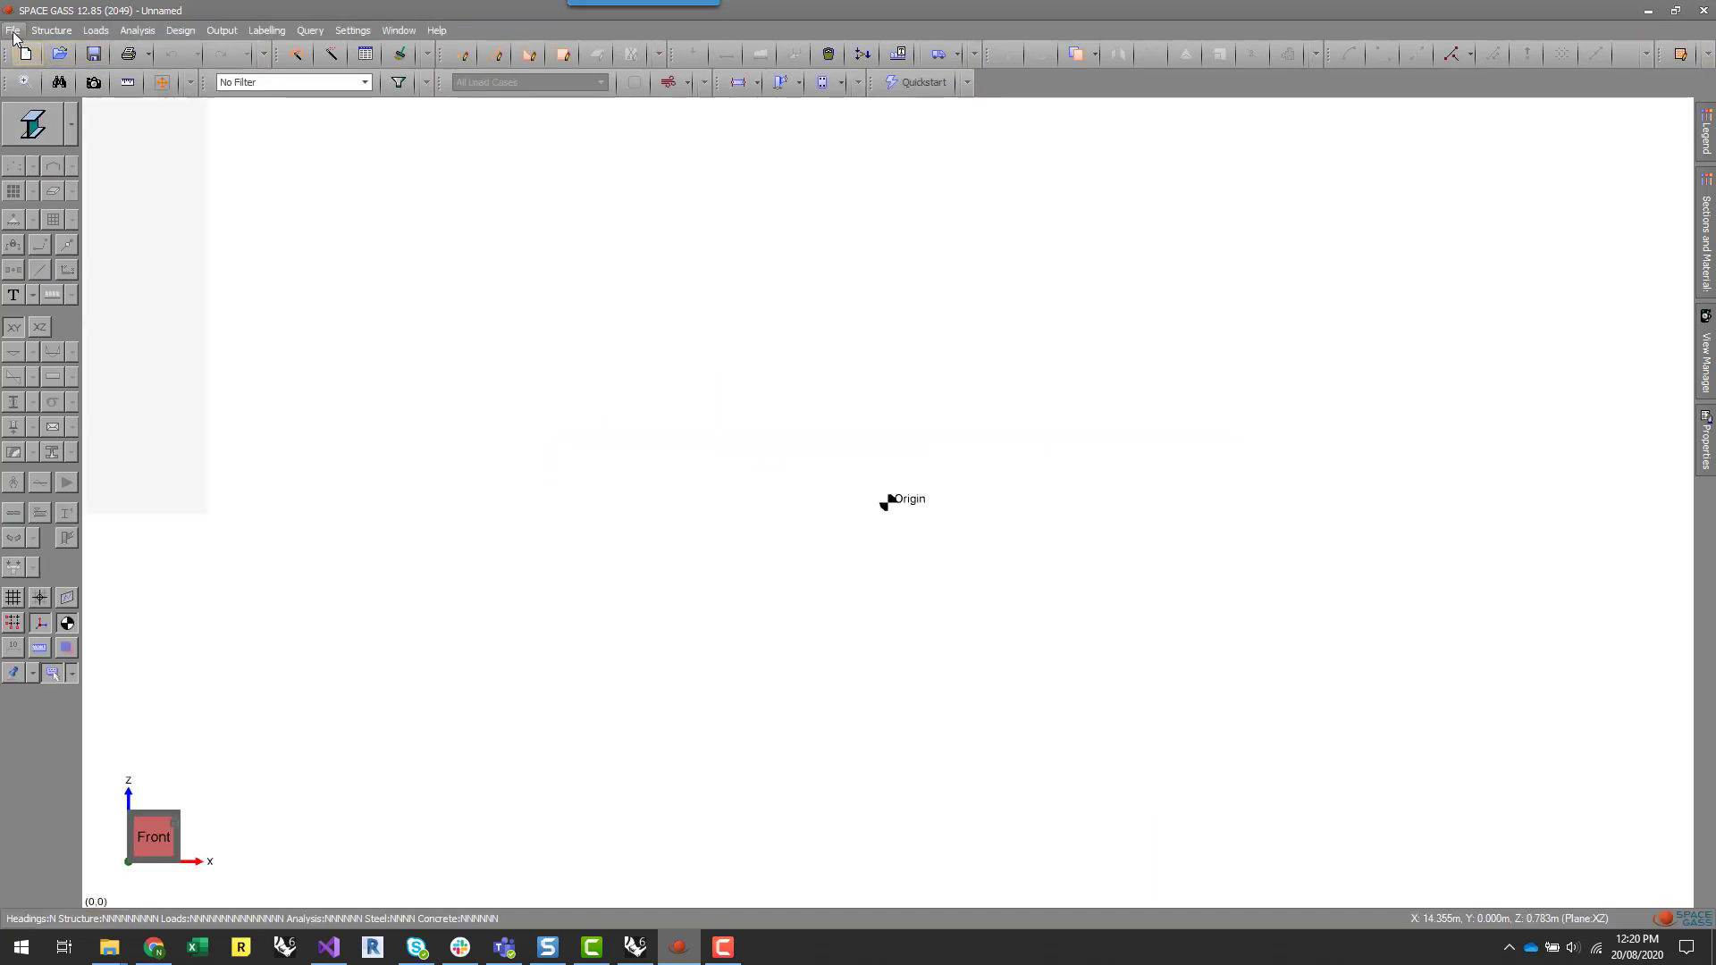
pyautogui.moveTo(89, 366)
pyautogui.click(266, 387)
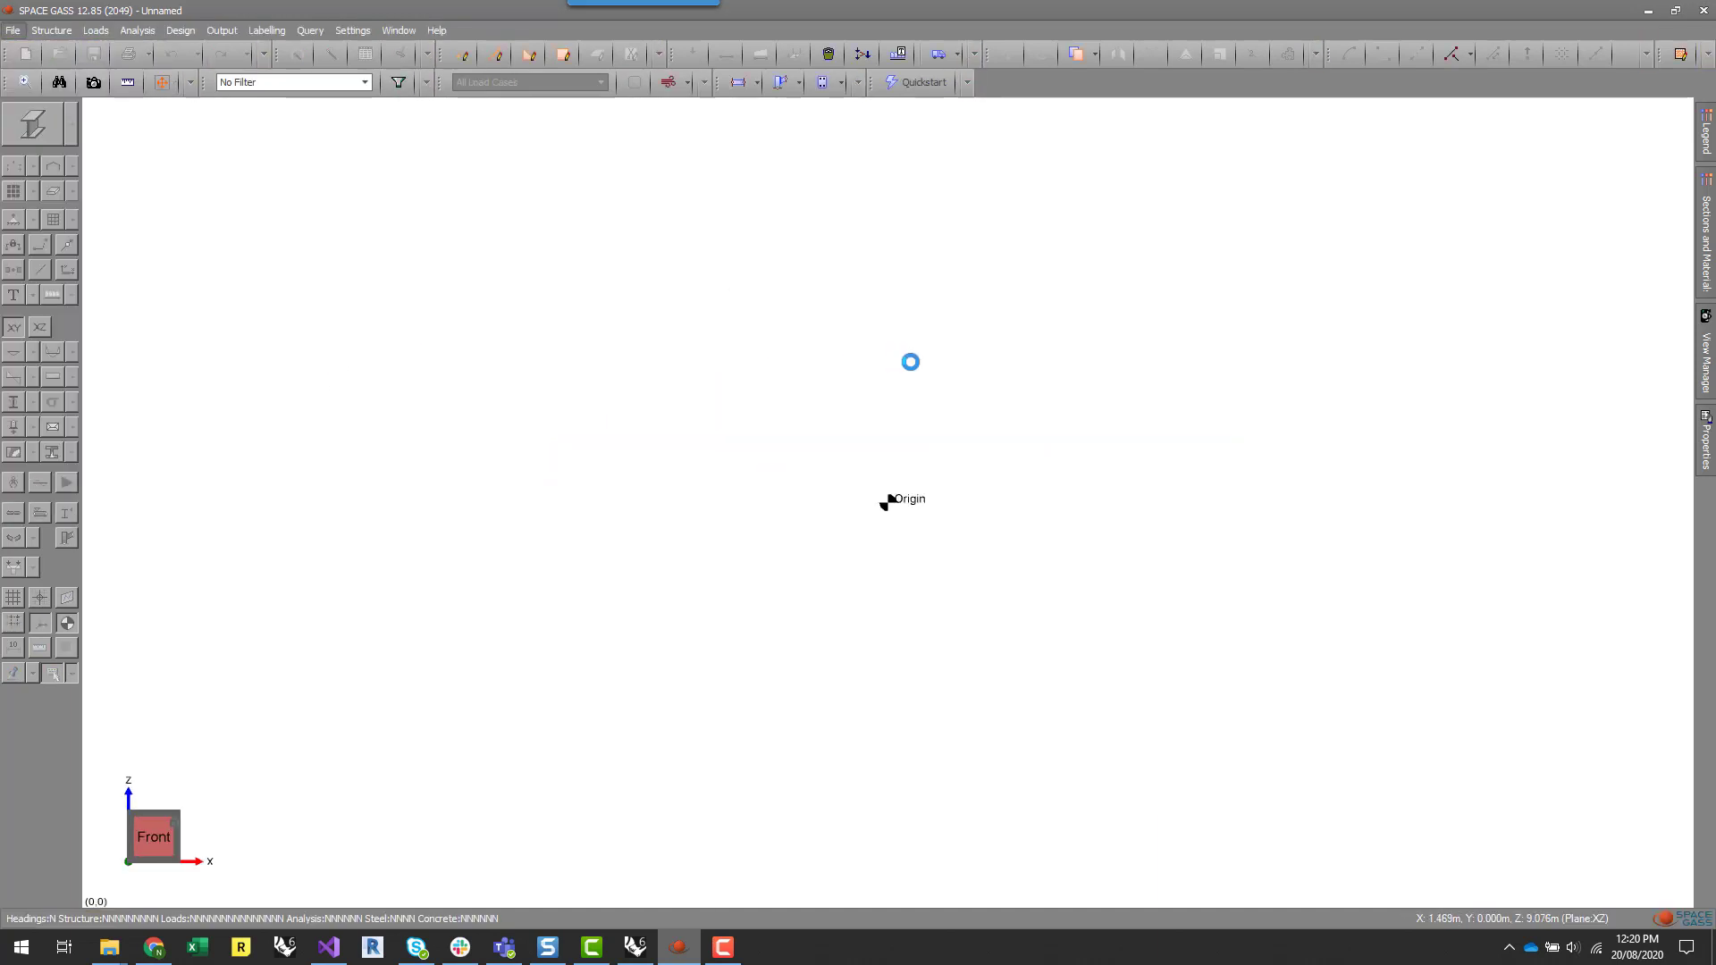
pyautogui.click(941, 564)
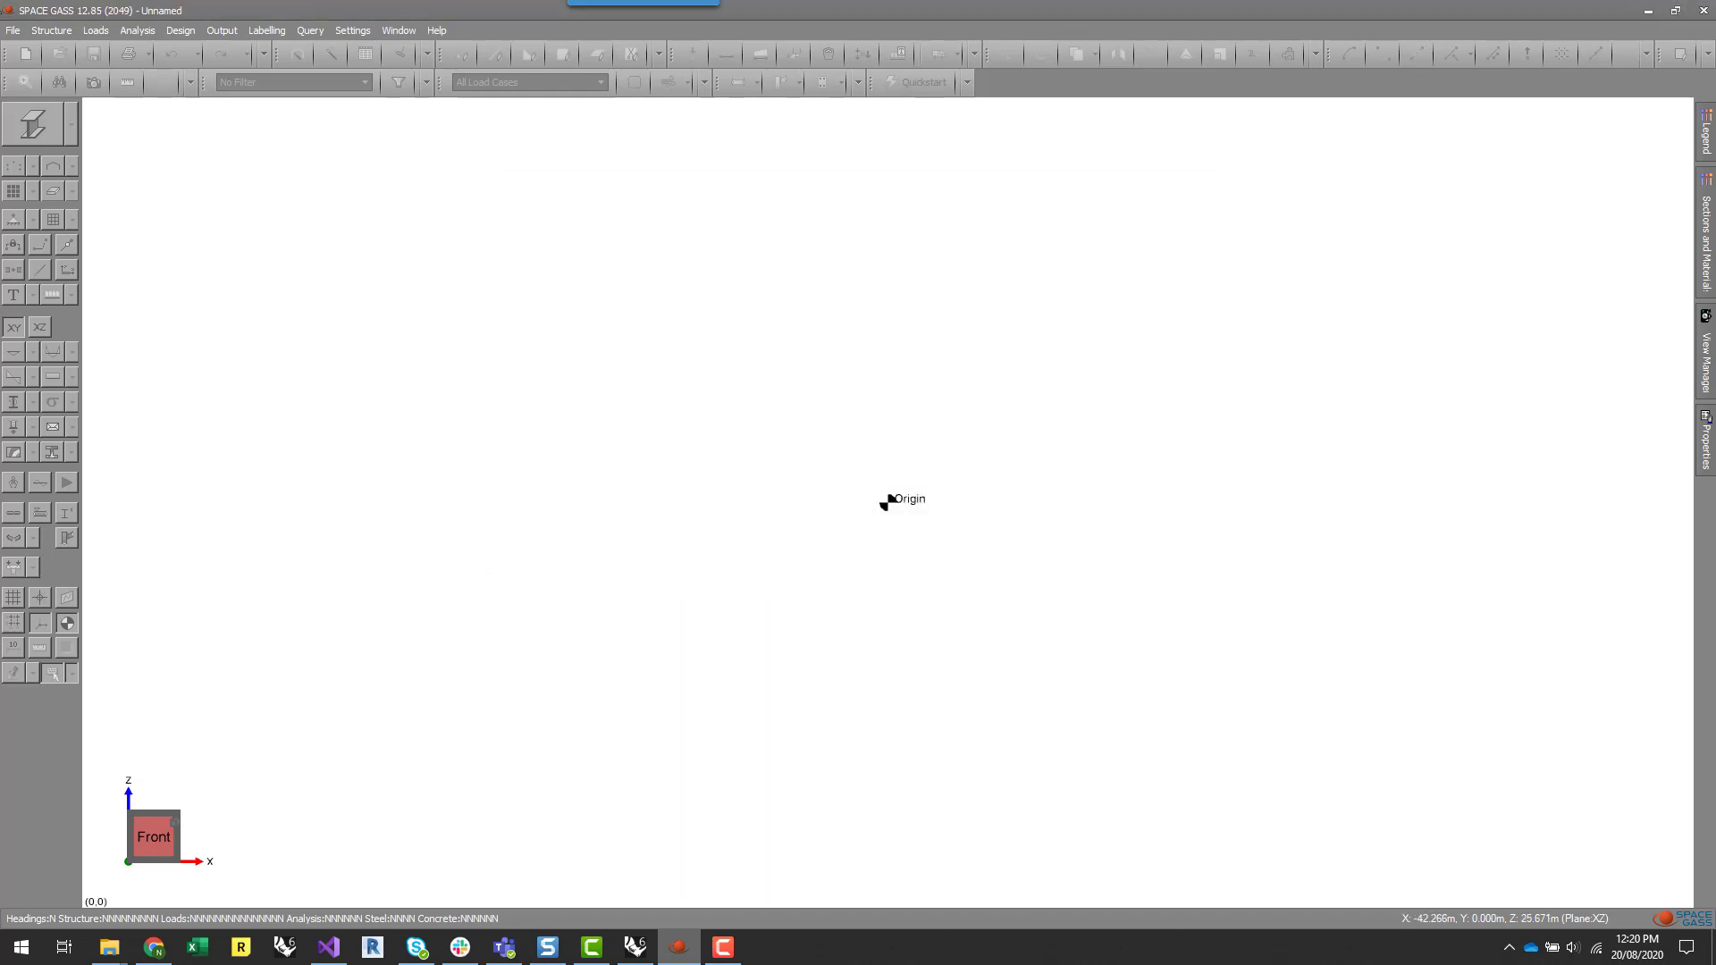
# - Import the SPACE GASS text file Test1.txt from the SPACEGASS EXAMPLE folder into the empty job
pyautogui.click(13, 30)
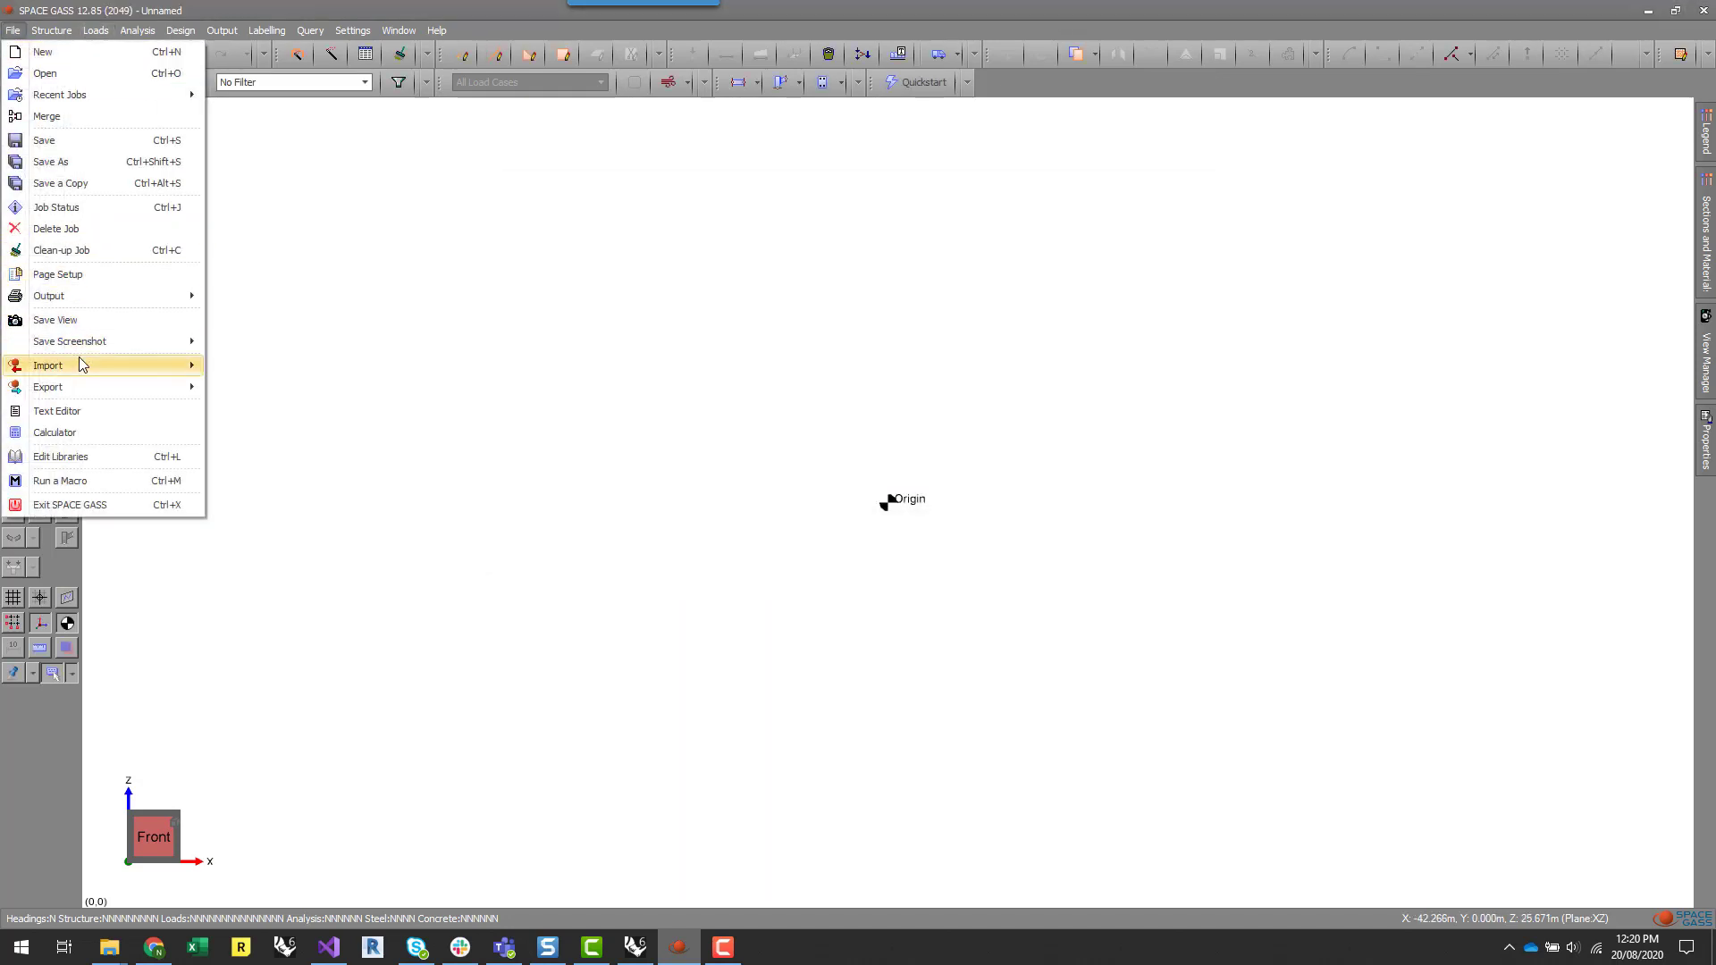
pyautogui.moveTo(80, 365)
pyautogui.click(295, 371)
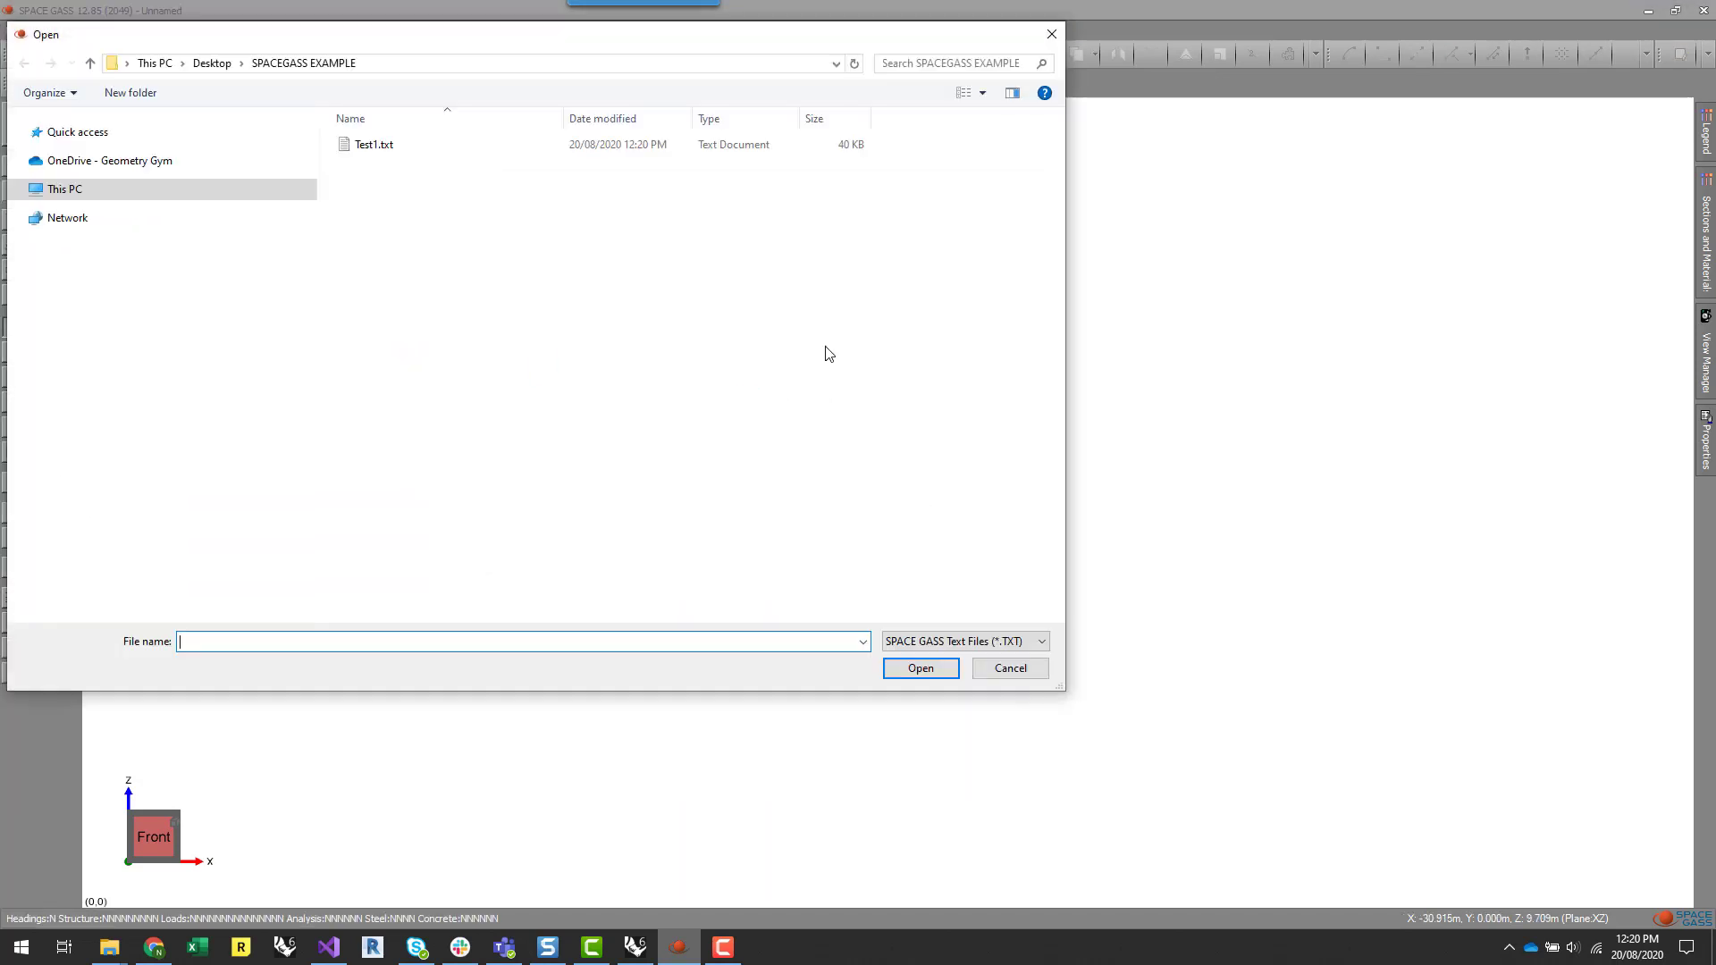
pyautogui.click(446, 145)
pyautogui.click(895, 673)
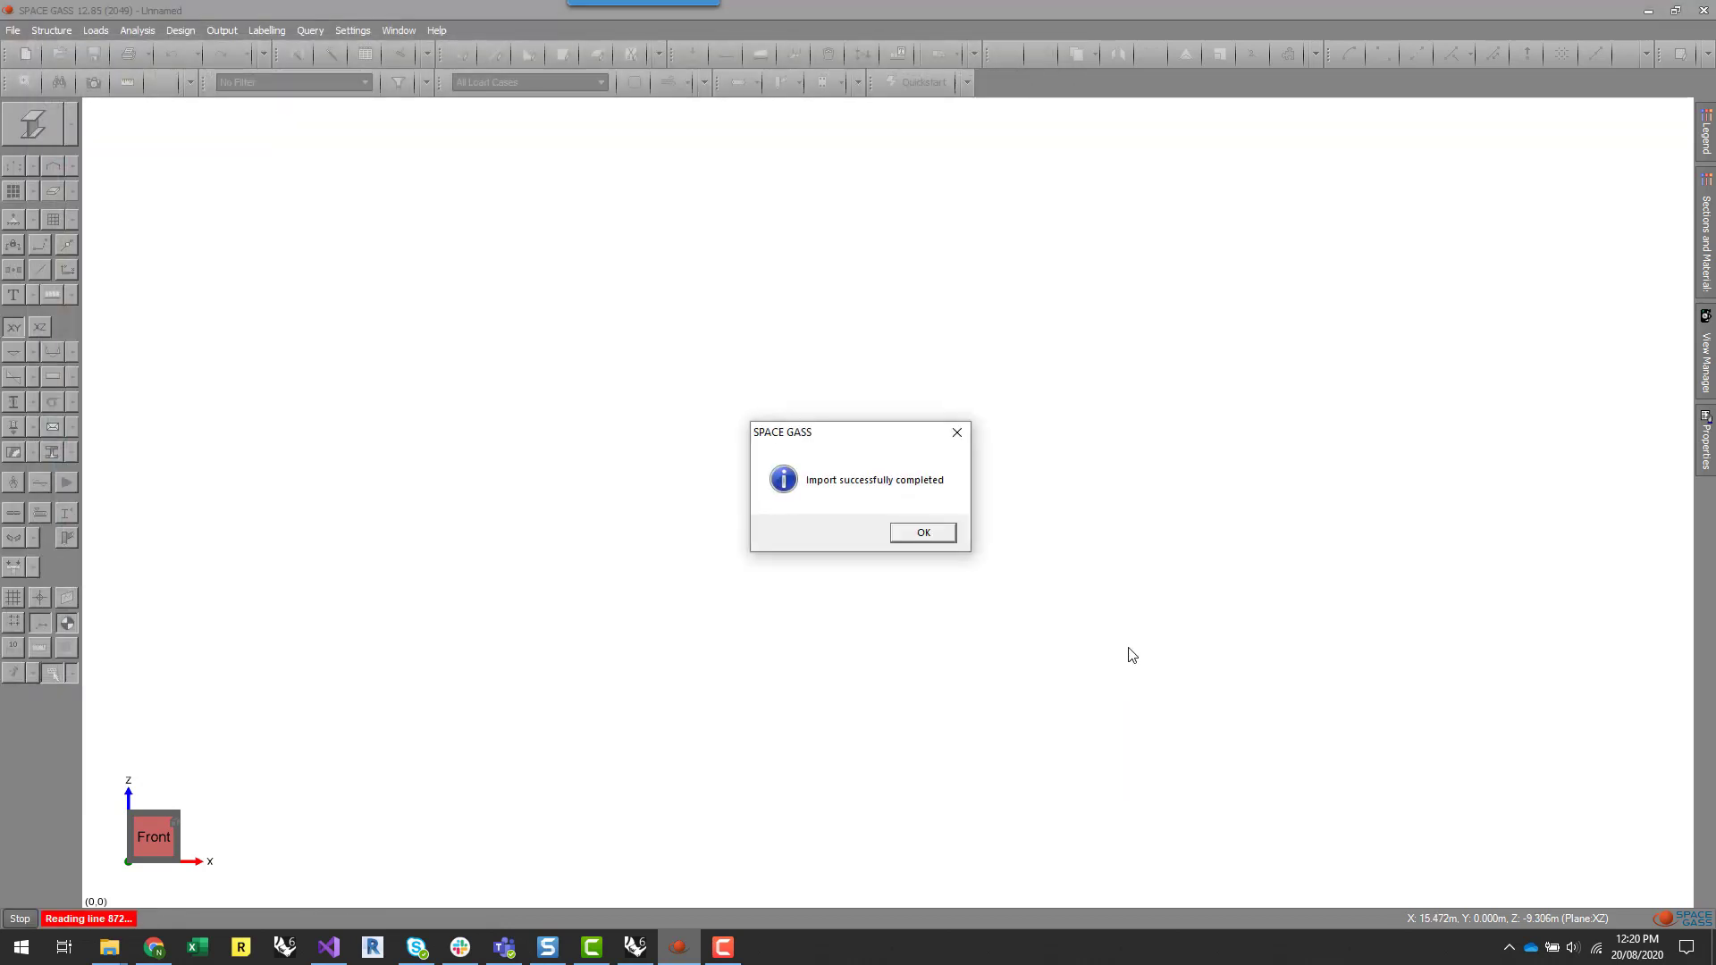
pyautogui.click(923, 531)
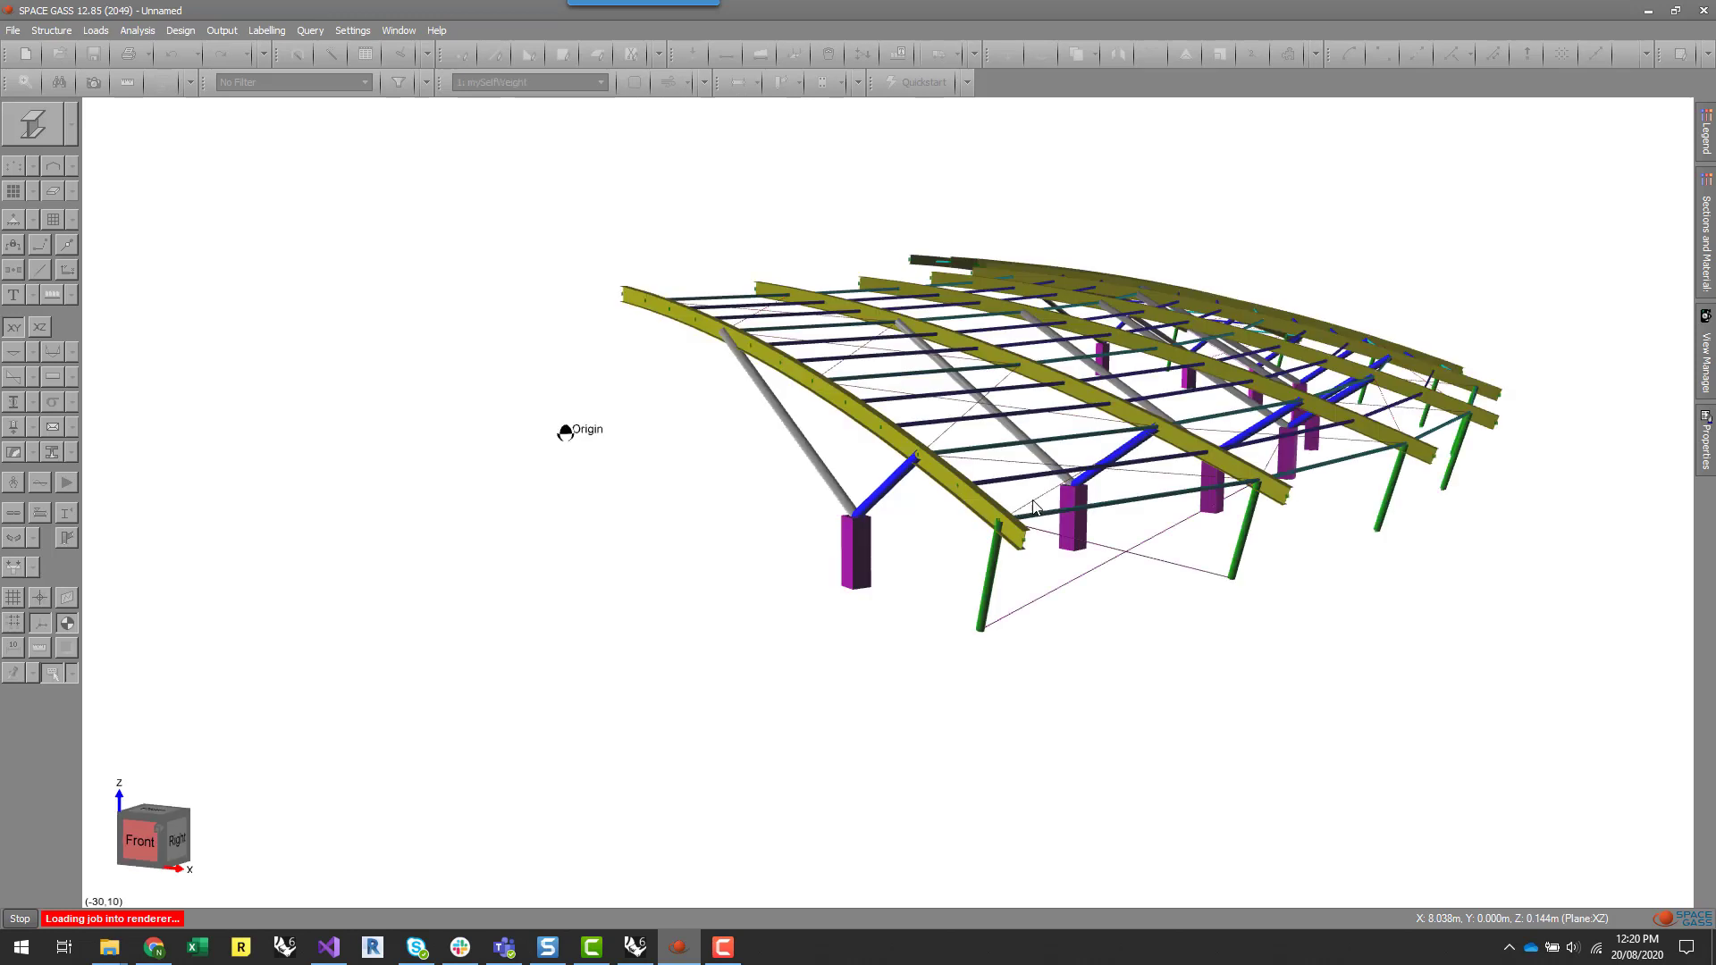
# - Set the display of the imported roof structure to Wireframe
pyautogui.scroll(-1, 953, 709)
pyautogui.moveTo(954, 709); pyautogui.dragTo(1288, 717, button='middle')
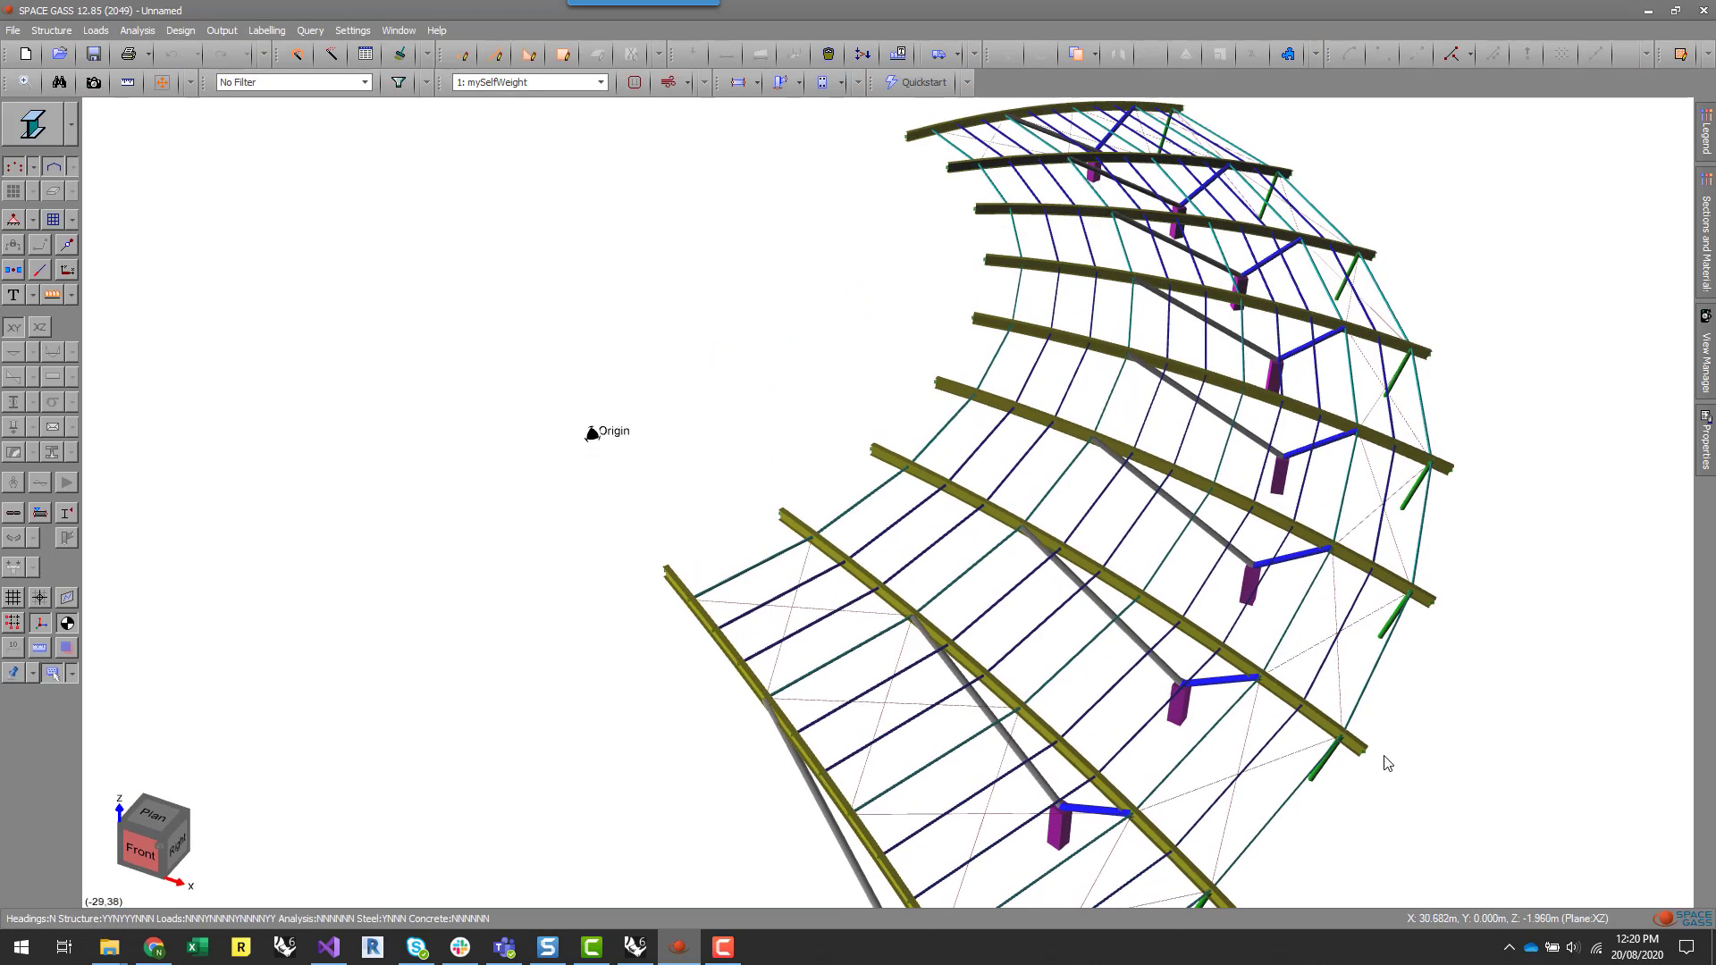
pyautogui.moveTo(1386, 762); pyautogui.dragTo(1211, 760, button='middle')
pyautogui.click(72, 125)
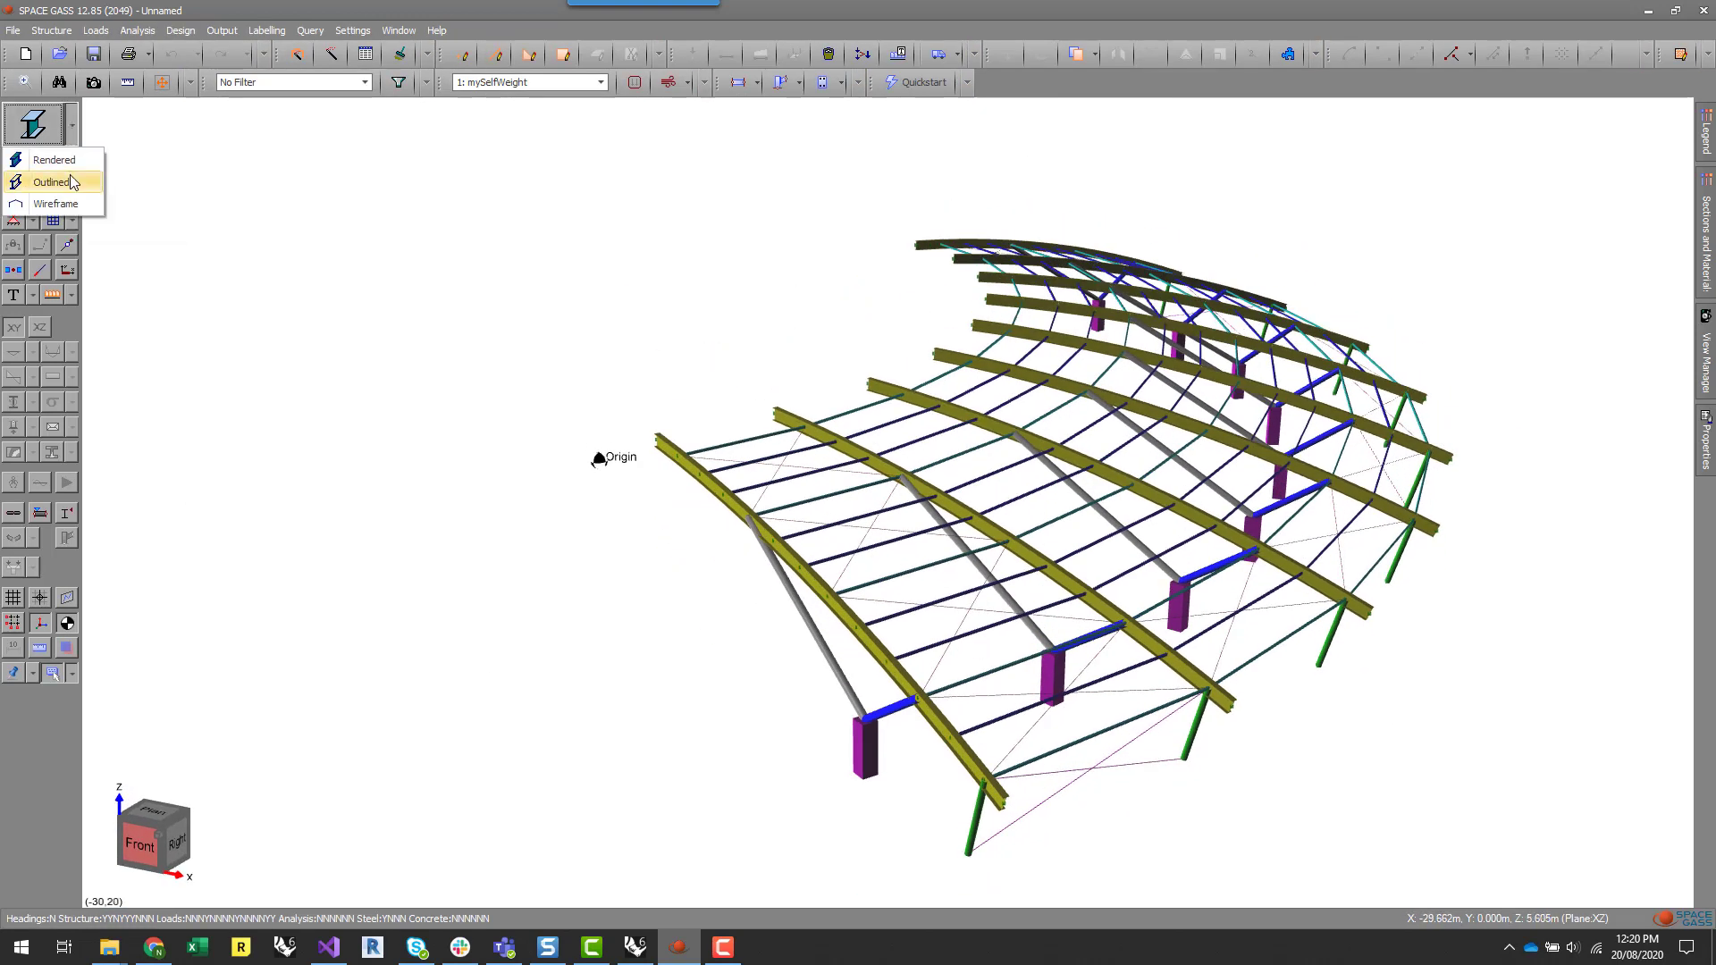
pyautogui.click(54, 204)
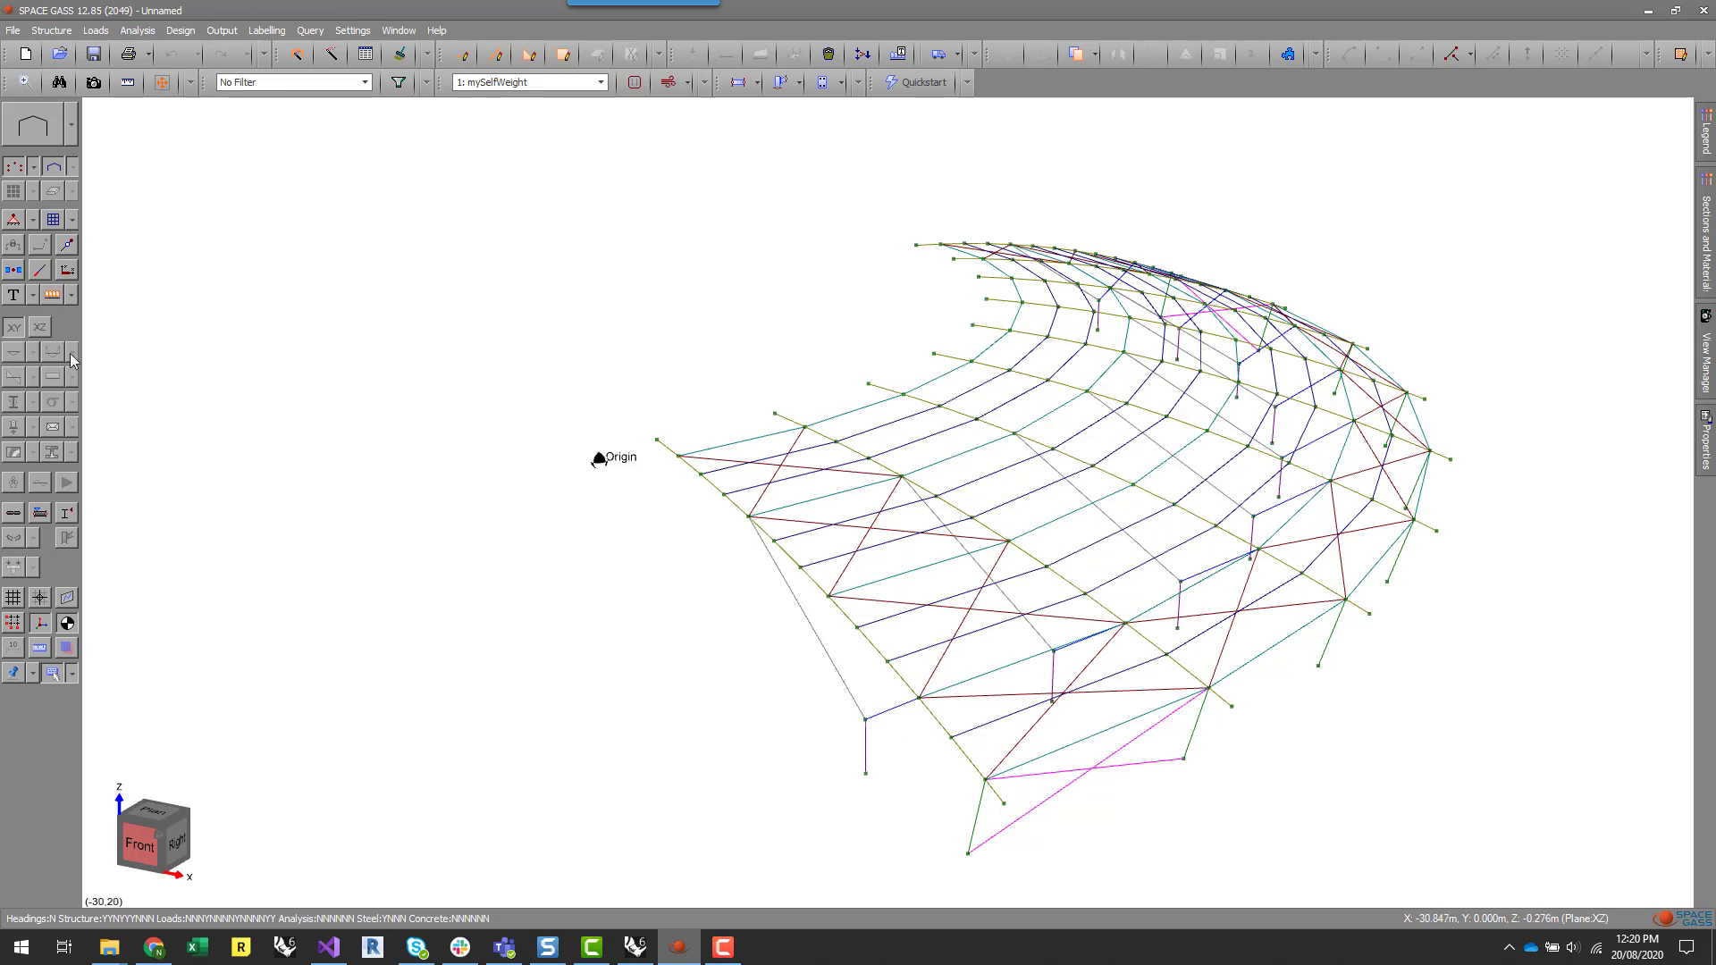
# - Turn on the steel member display and examine how the design groups divide the rafters at the struts
pyautogui.click(15, 519)
pyautogui.moveTo(999, 809); pyautogui.dragTo(948, 820, button='middle')
pyautogui.scroll(1, 1245, 746)
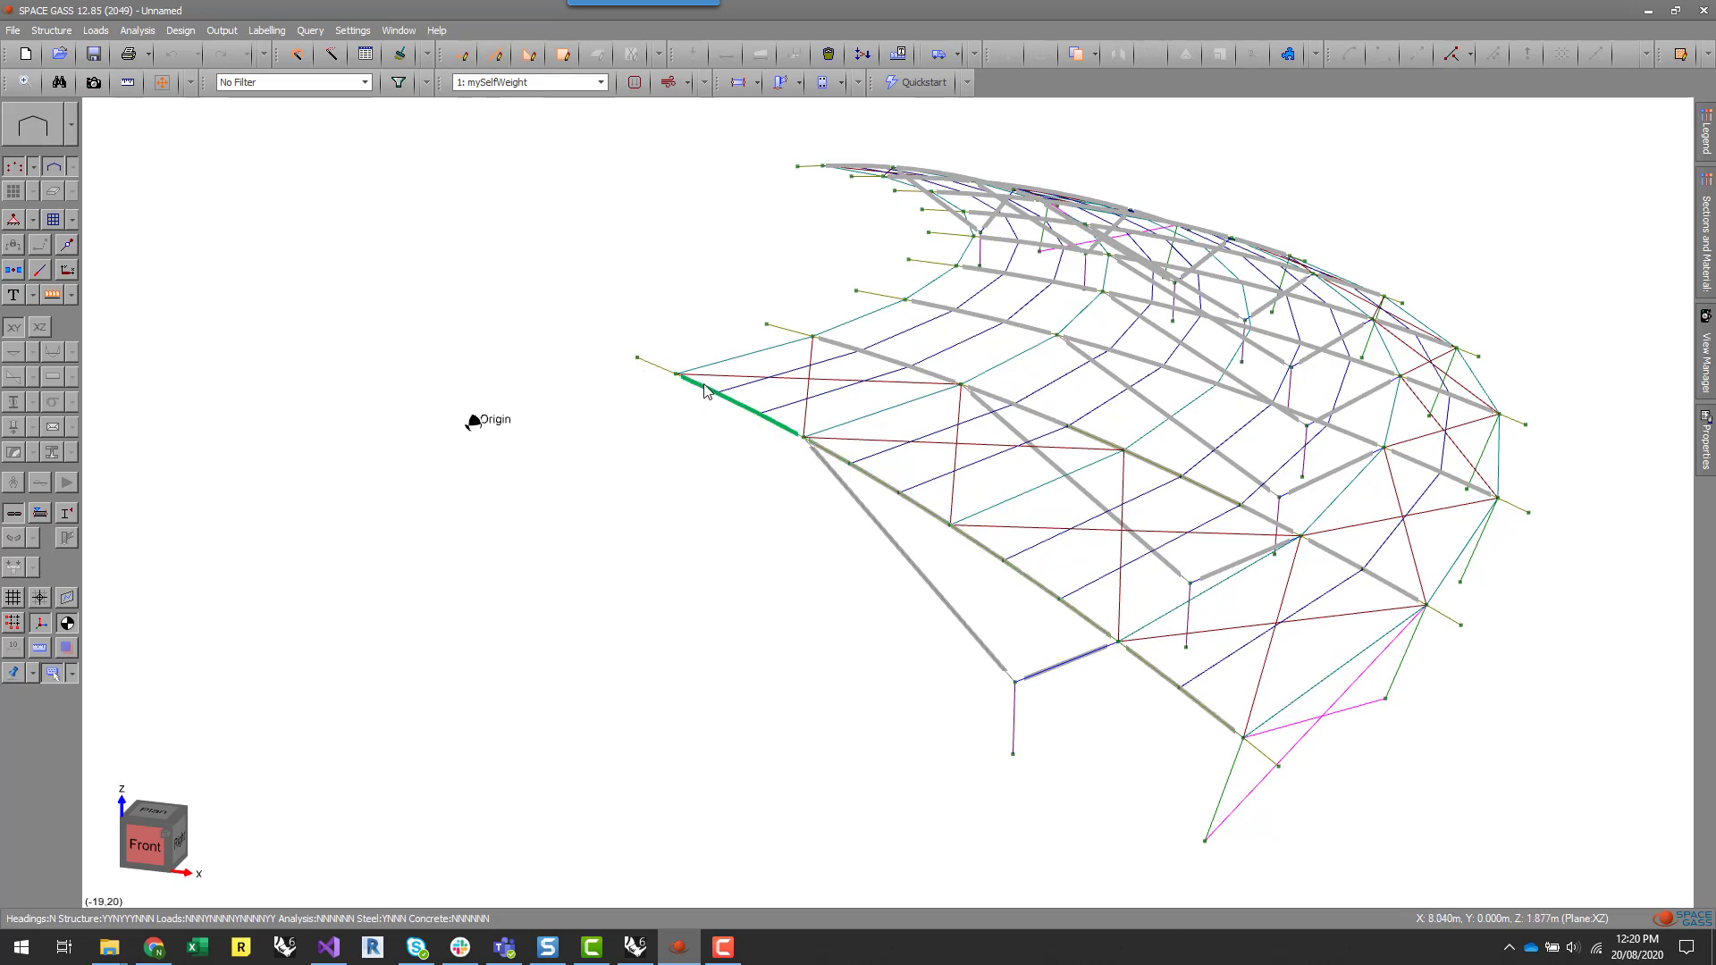
pyautogui.scroll(-1, 820, 645)
pyautogui.moveTo(410, 527); pyautogui.dragTo(408, 575, button='middle')
pyautogui.moveTo(568, 802); pyautogui.dragTo(567, 731, button='middle')
# - Show the flange restraint labels on the steel members and examine them along the rafters and struts
pyautogui.click(67, 514)
pyautogui.moveTo(949, 591); pyautogui.dragTo(949, 650, button='middle')
pyautogui.scroll(2, 864, 578)
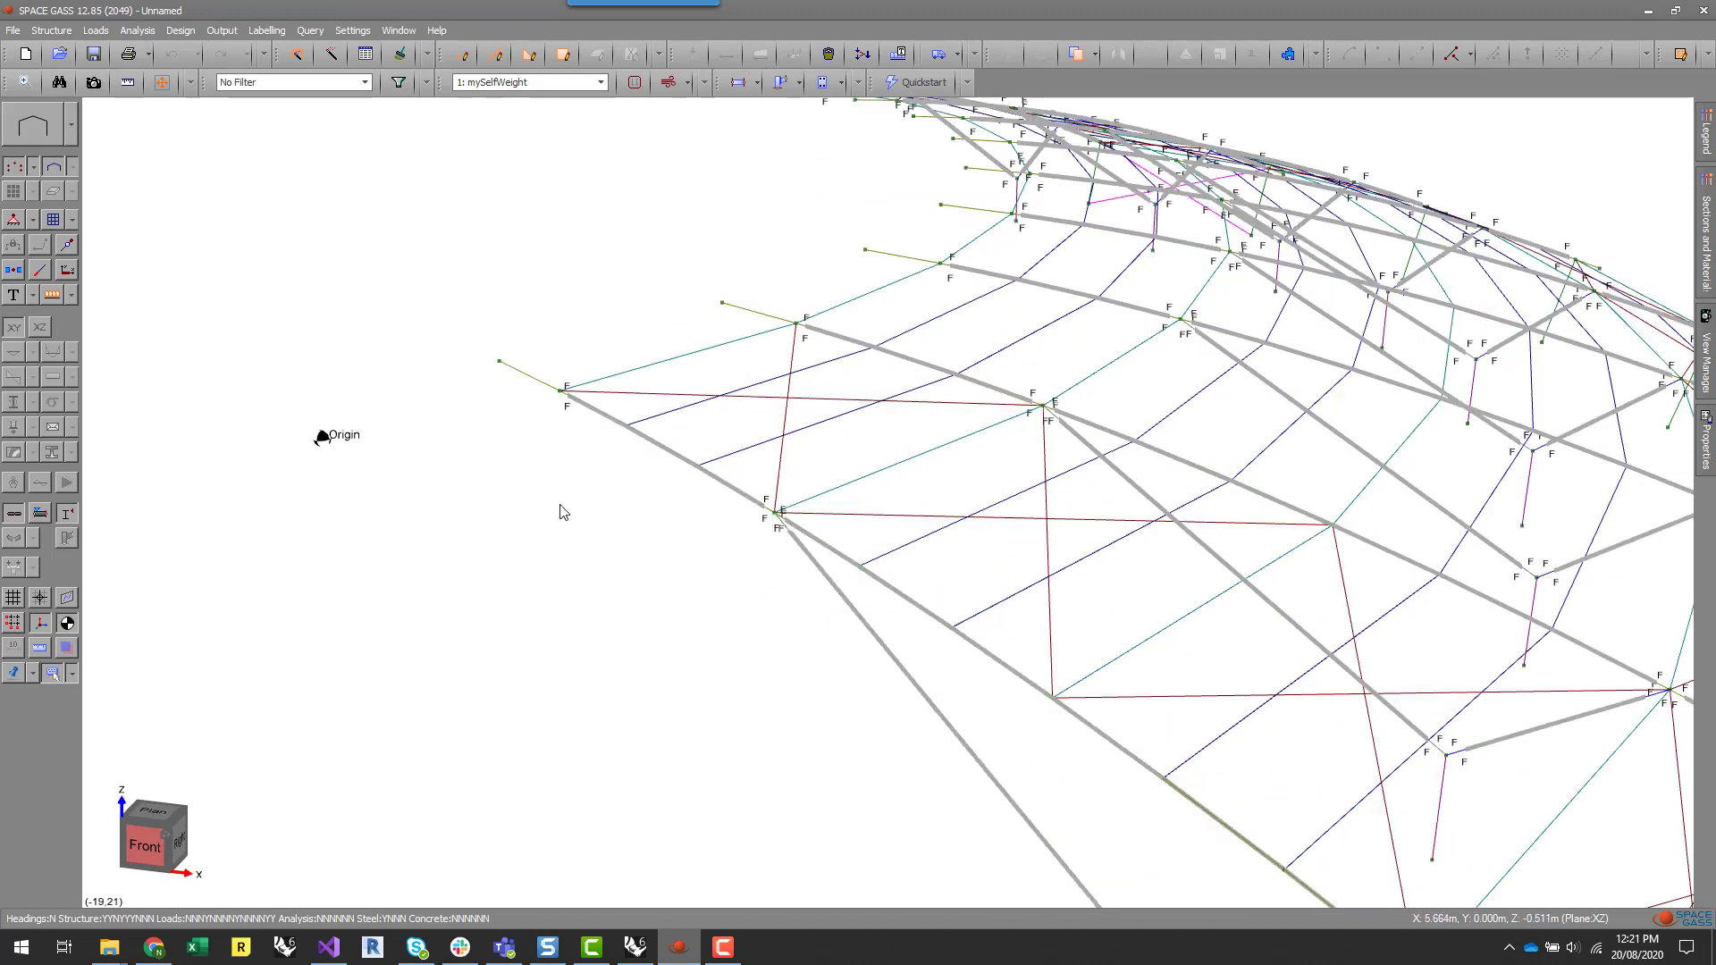
pyautogui.scroll(-3, 942, 623)
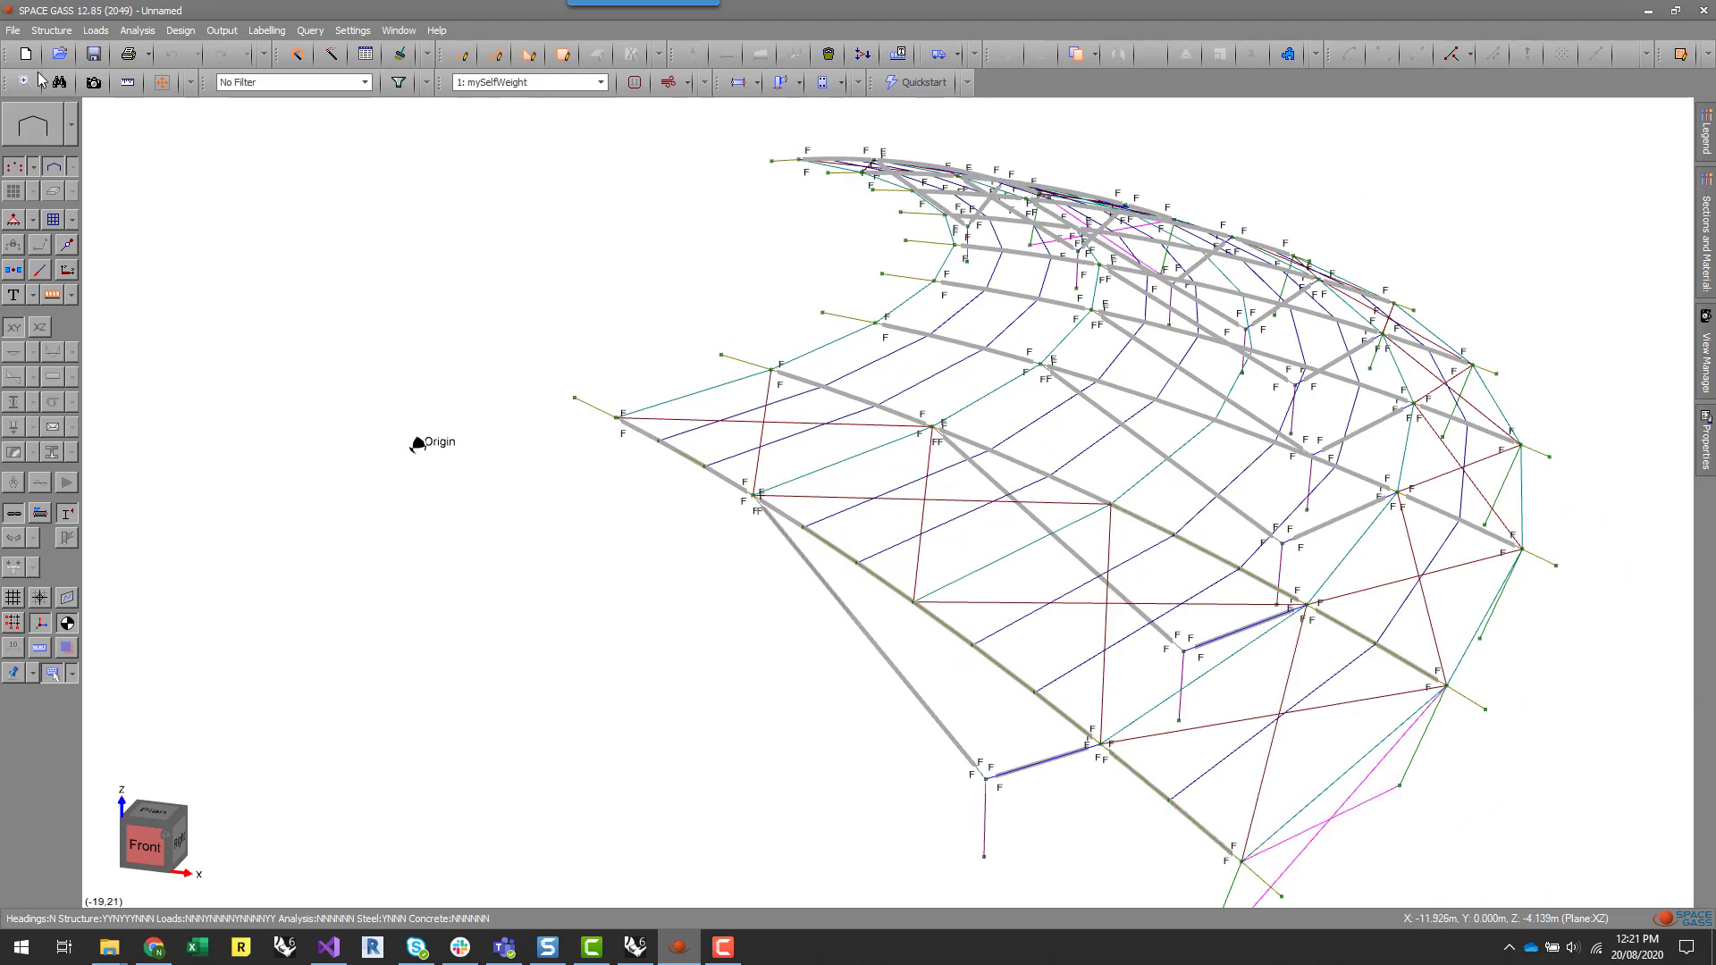
# - Return to Grasshopper and examine which members the beam component feeding the upper grafted member group highlights in the Rhino model
pyautogui.click(1649, 12)
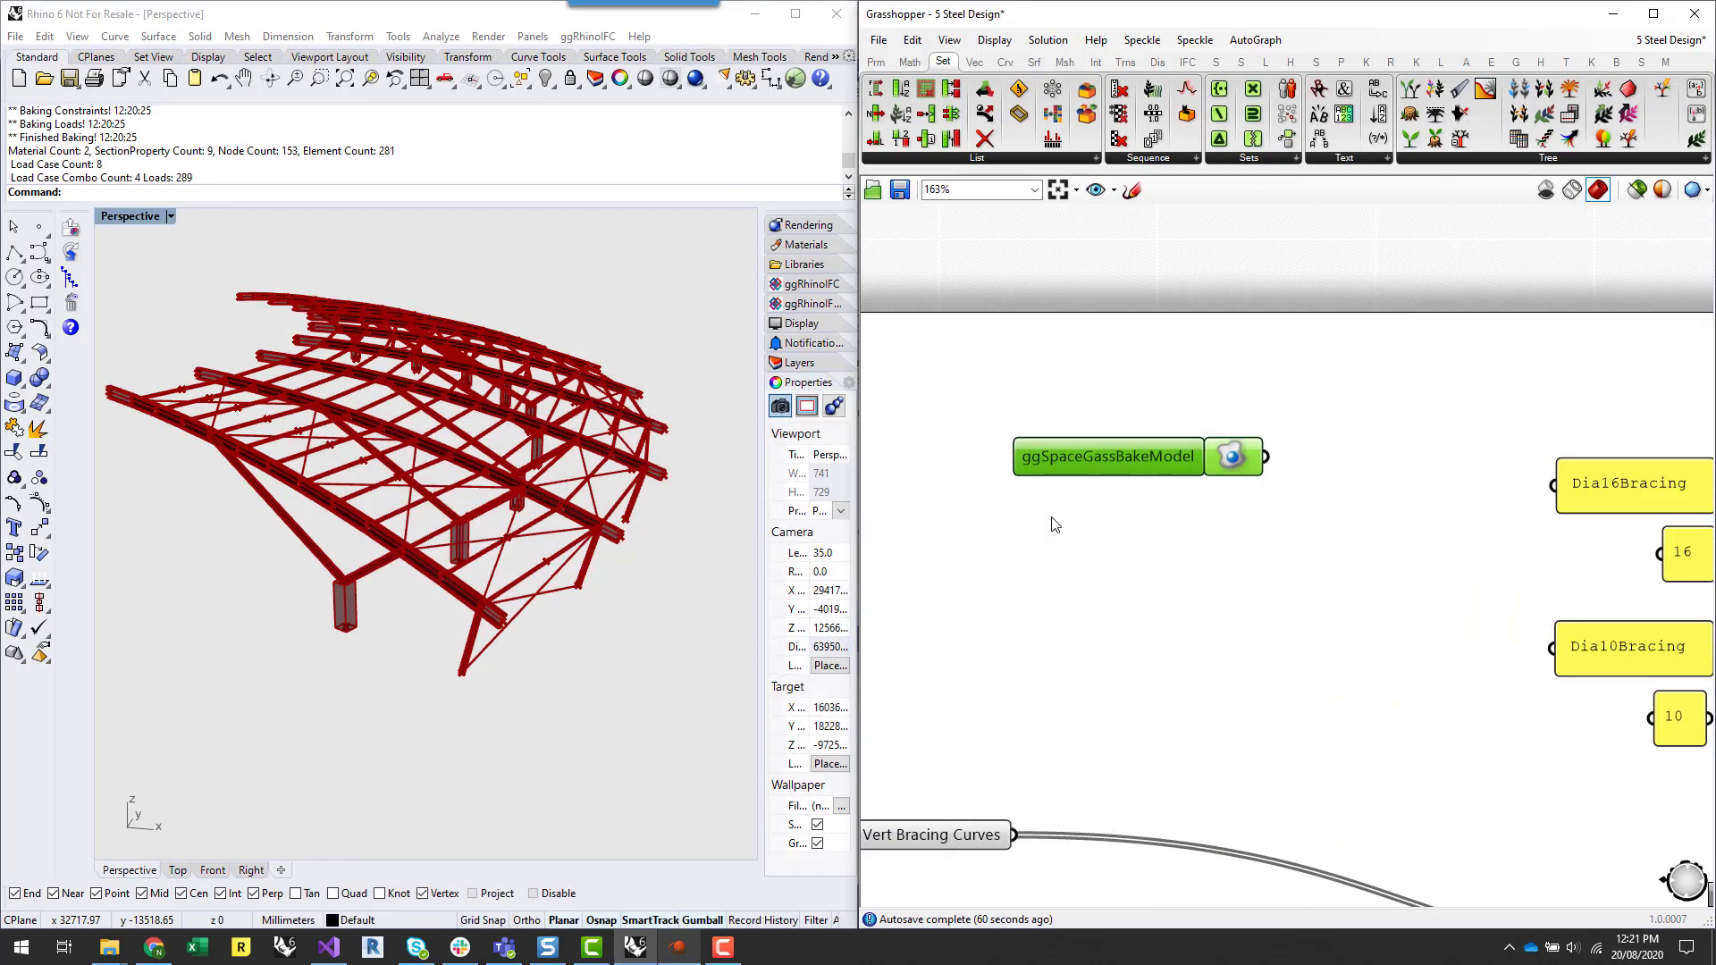
pyautogui.click(1019, 527)
pyautogui.scroll(-5, 984, 384)
pyautogui.scroll(-2, 987, 387)
pyautogui.moveTo(1309, 610); pyautogui.dragTo(1085, 365, button='right')
pyautogui.moveTo(1605, 778); pyautogui.dragTo(1415, 565, button='right')
pyautogui.scroll(3, 1574, 592)
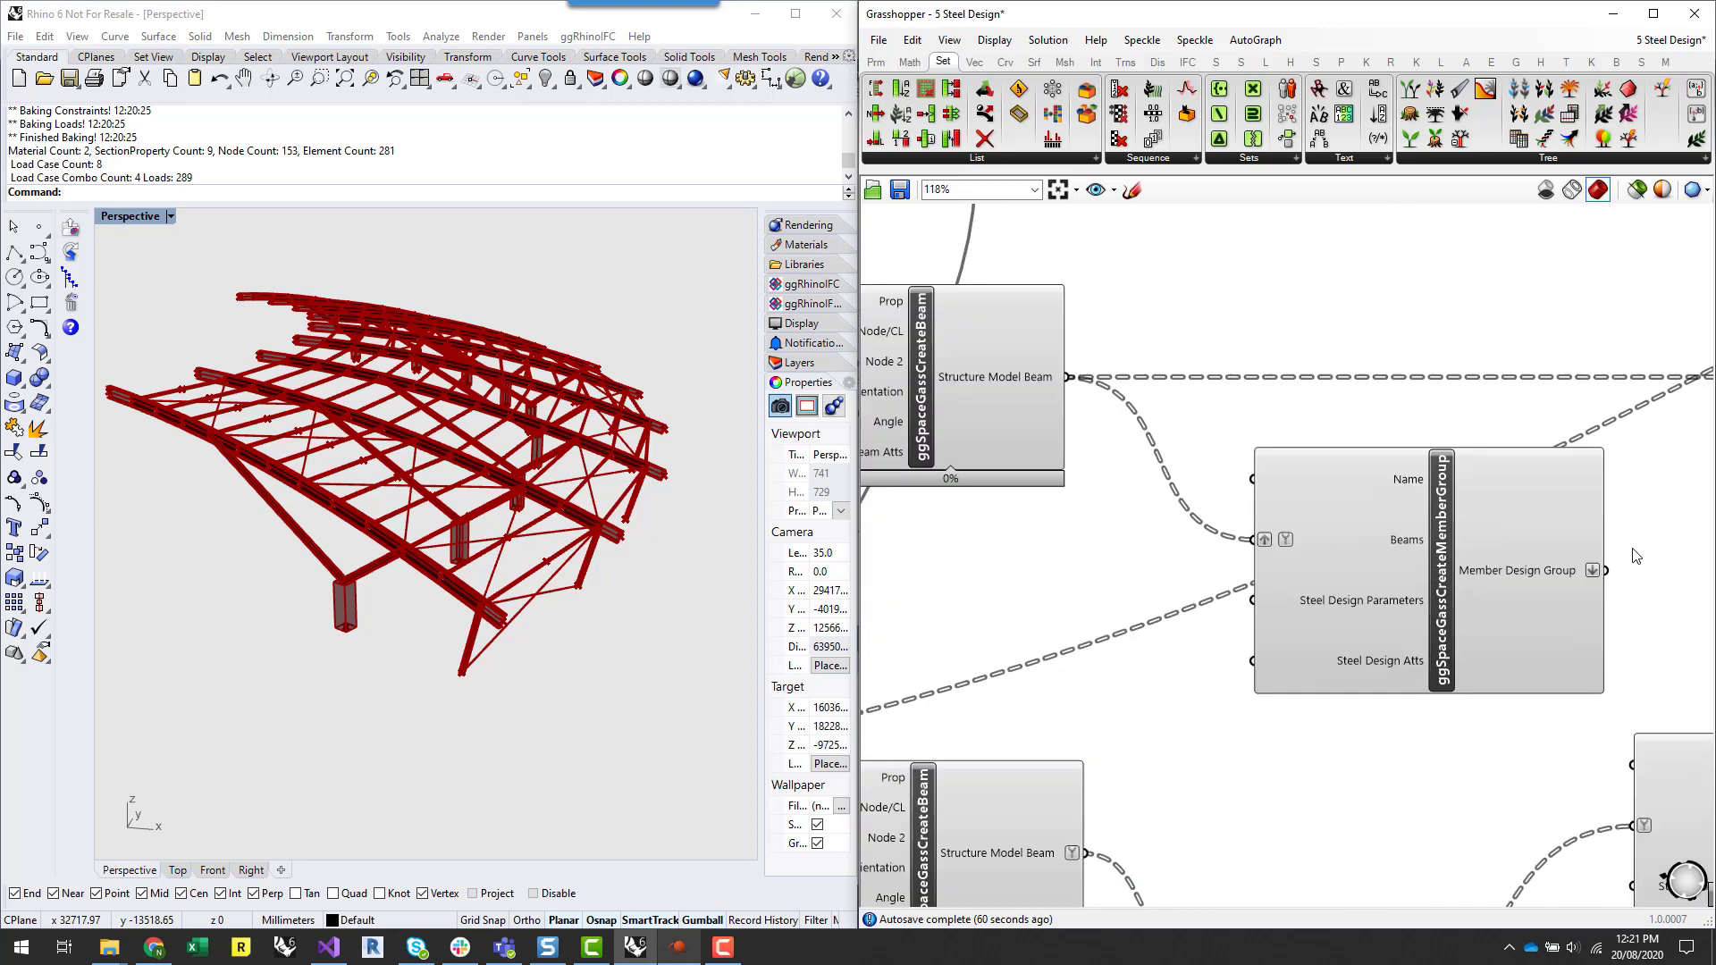
pyautogui.moveTo(1183, 462); pyautogui.dragTo(1198, 388)
pyautogui.moveTo(1220, 415); pyautogui.dragTo(1190, 446, button='right')
pyautogui.moveTo(1190, 446); pyautogui.dragTo(1174, 461)
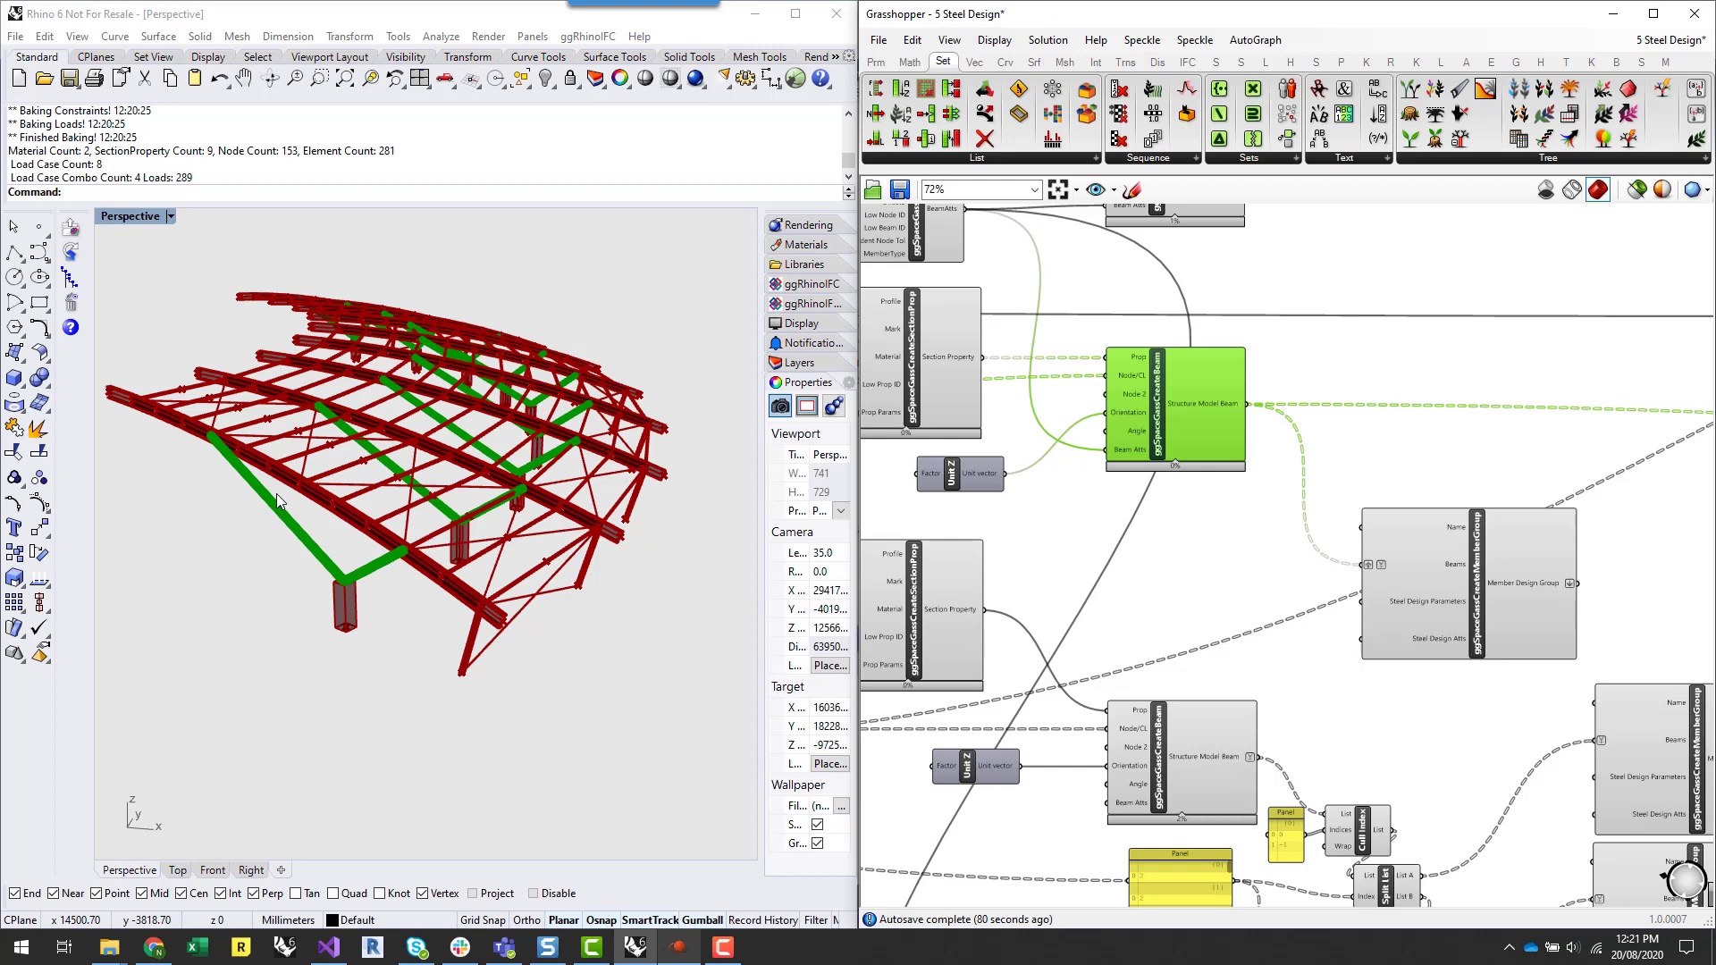
pyautogui.moveTo(238, 535); pyautogui.dragTo(253, 557, button='right')
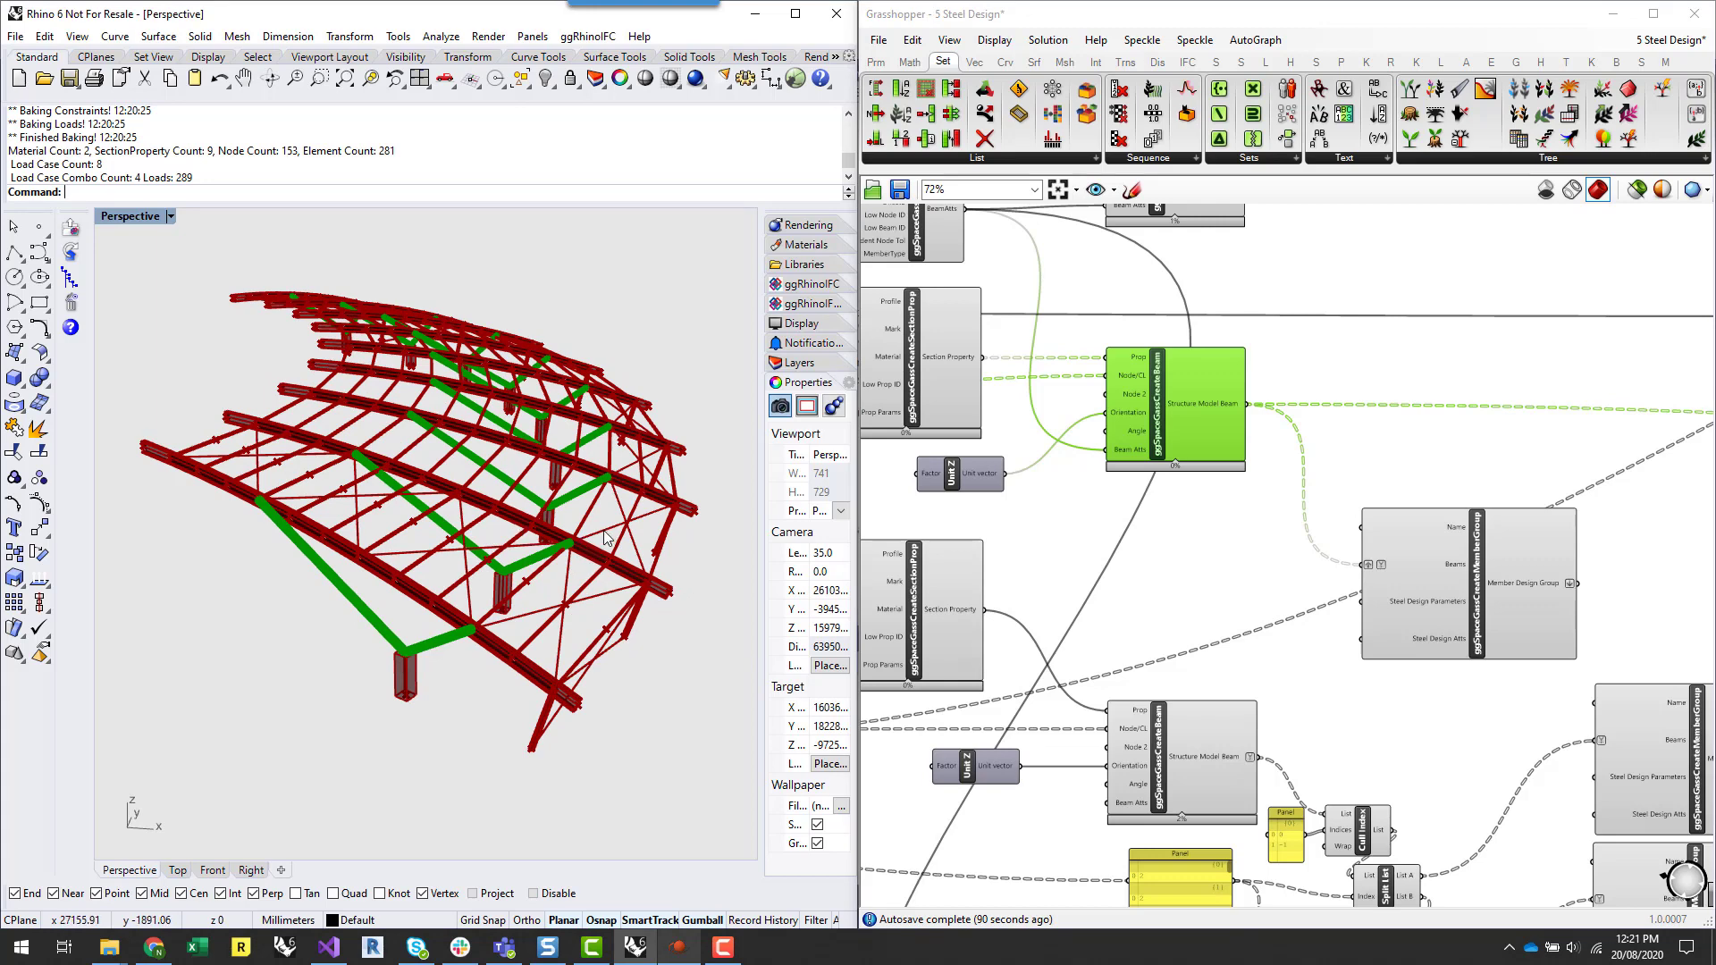
# - Move the struts' member group component slightly up and closer to the beam component that feeds it
pyautogui.moveTo(1487, 613); pyautogui.dragTo(1472, 573)
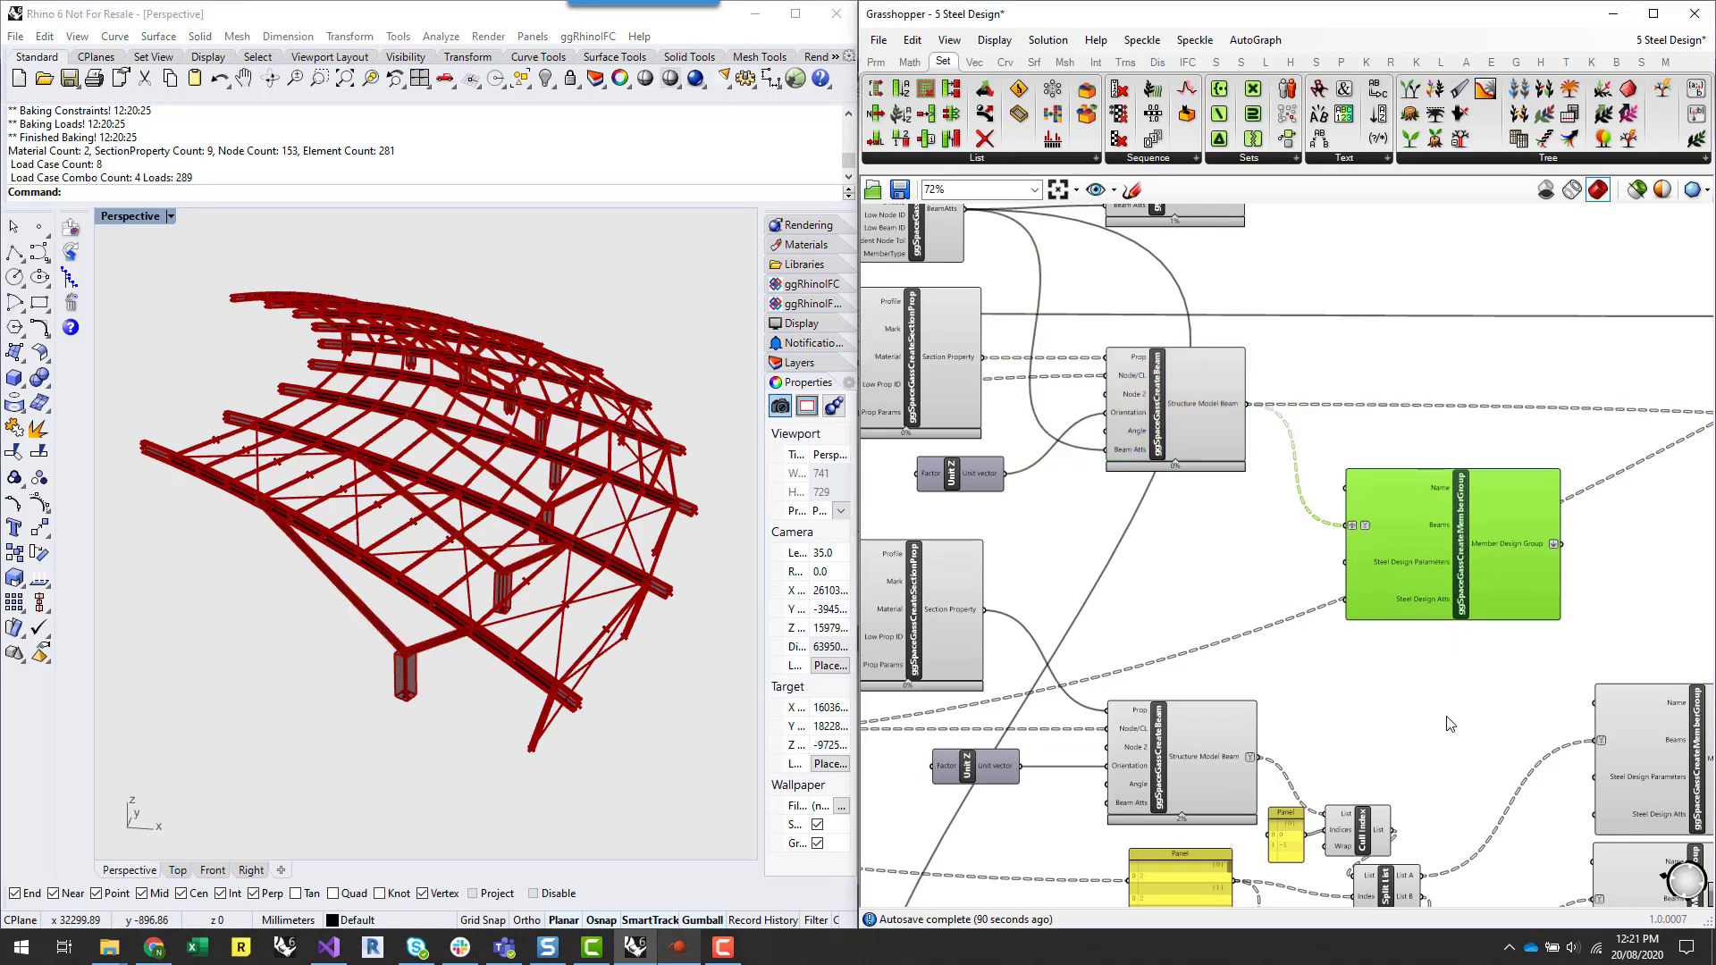
pyautogui.click(1343, 550)
pyautogui.scroll(3, 1265, 508)
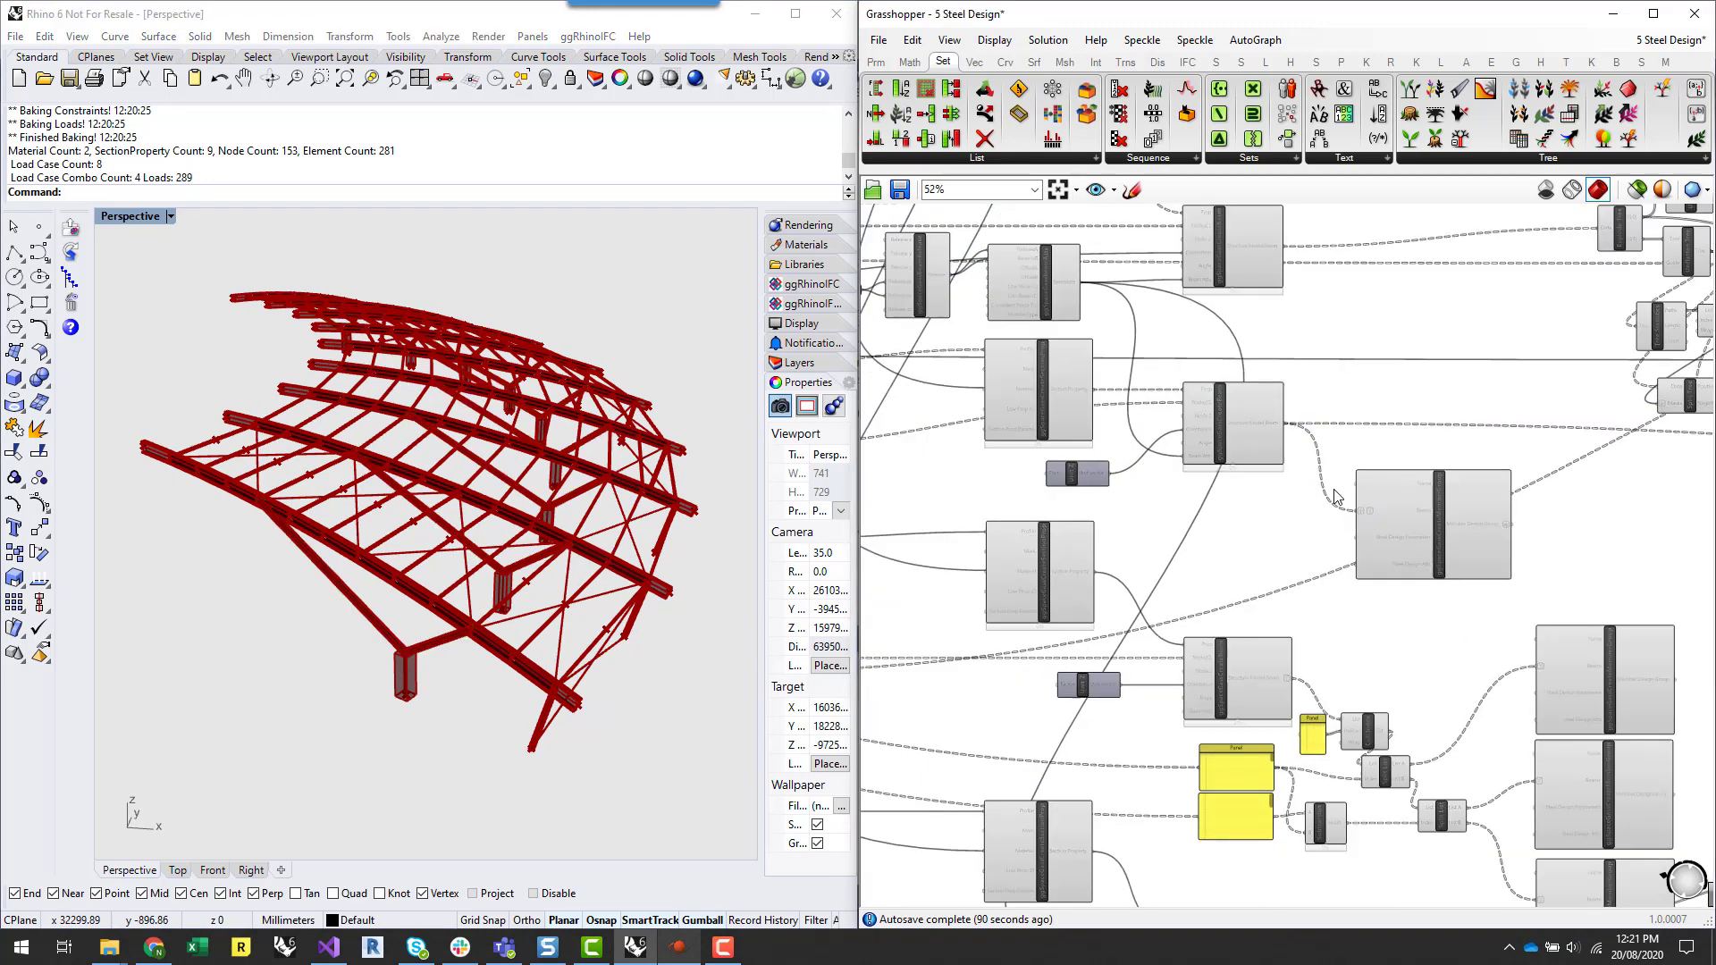
# - Shift the grafted member group component slightly upward and enlarge Grasshopper to fill the whole screen
pyautogui.click(1537, 579)
pyautogui.moveTo(1537, 579); pyautogui.dragTo(1554, 535)
pyautogui.click(1440, 666)
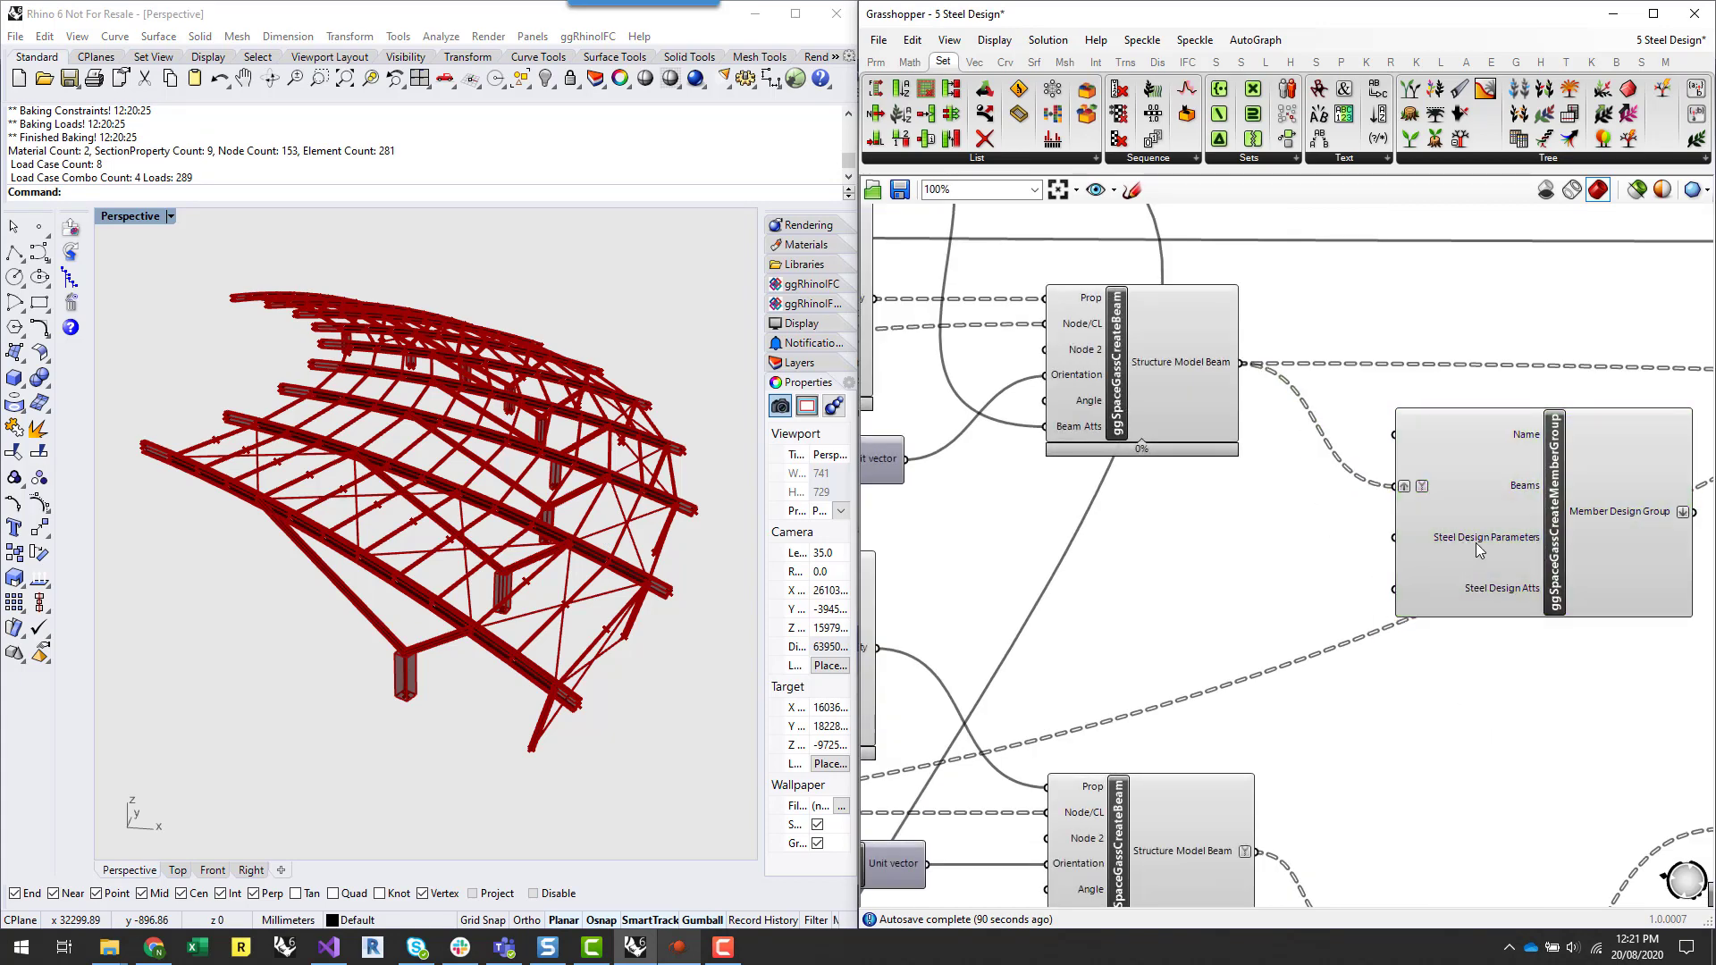
pyautogui.moveTo(1476, 547)
pyautogui.moveTo(1494, 25); pyautogui.dragTo(1403, 2)
# - Add a ggSpaceGassSteelDesignMemberParams component to the canvas below and before the grafted member group component
pyautogui.click(1239, 55)
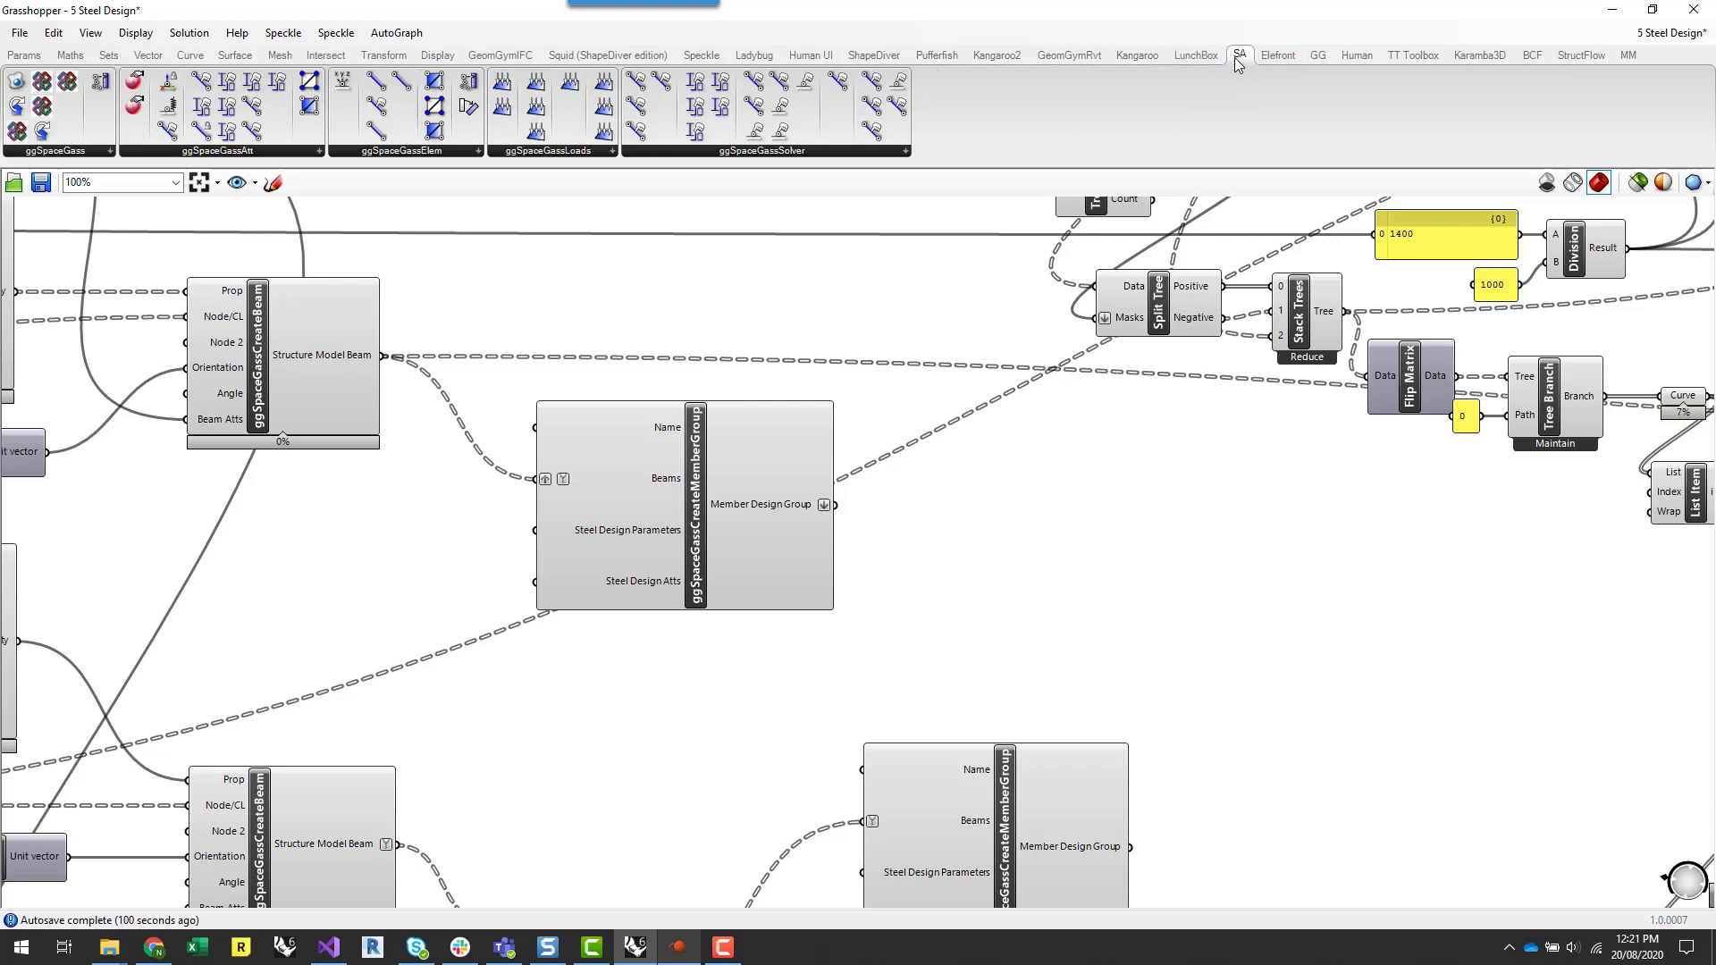
pyautogui.click(442, 154)
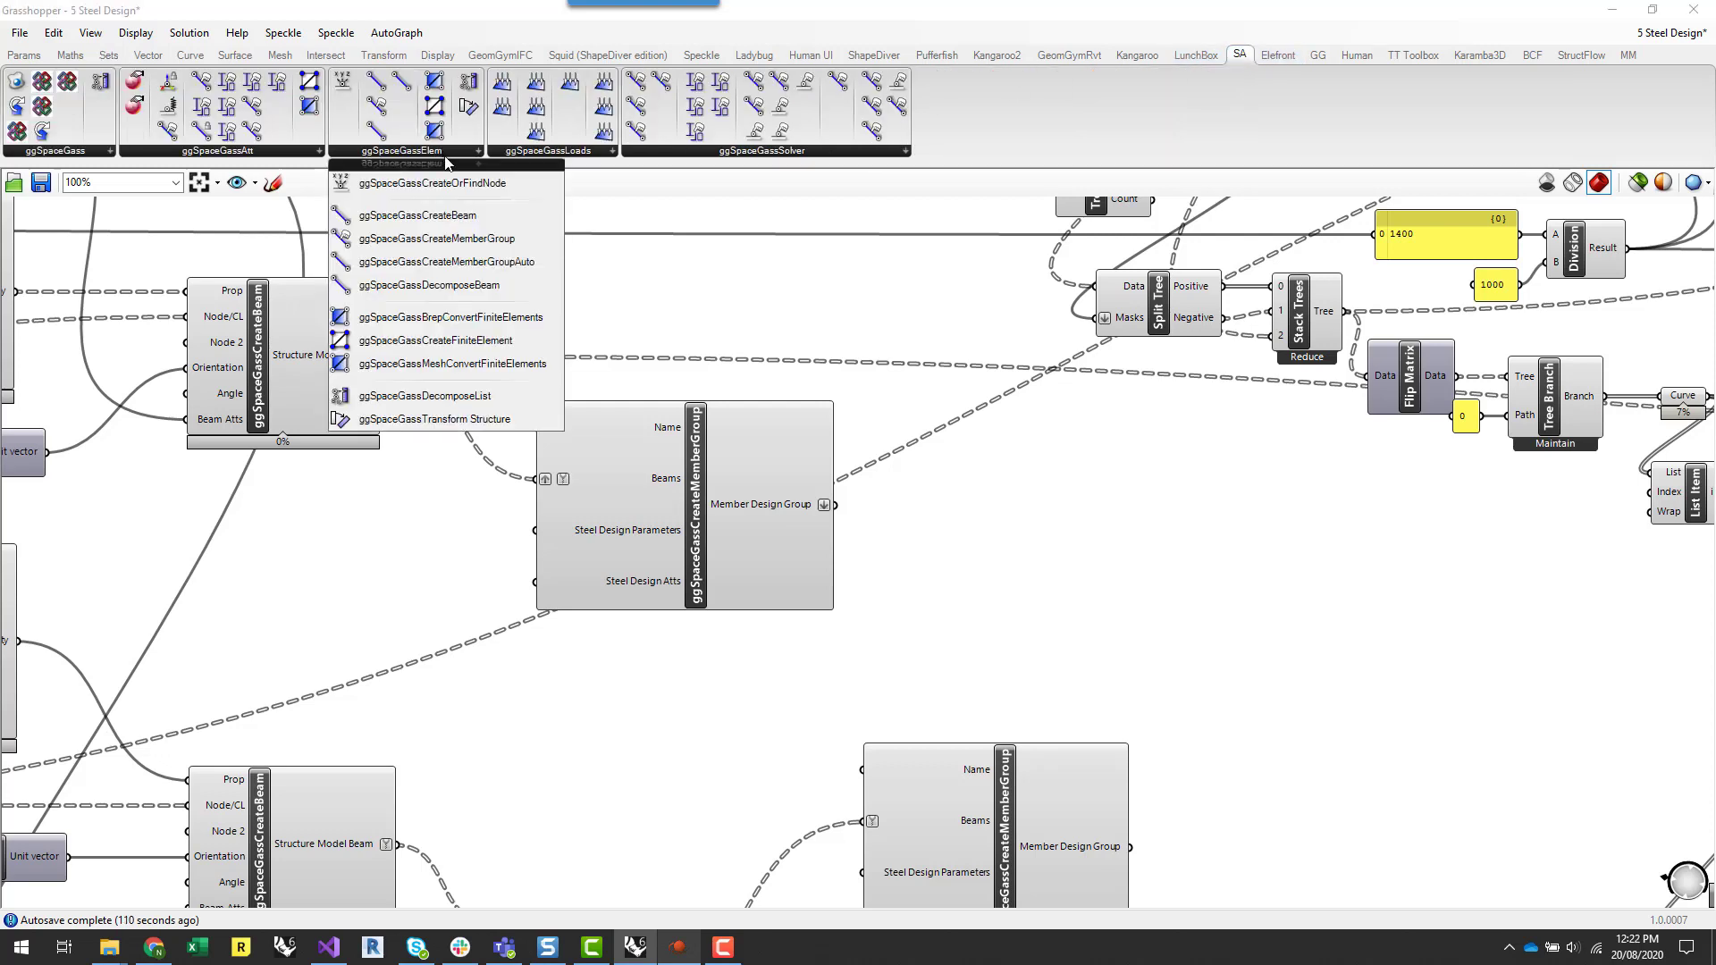
pyautogui.click(295, 154)
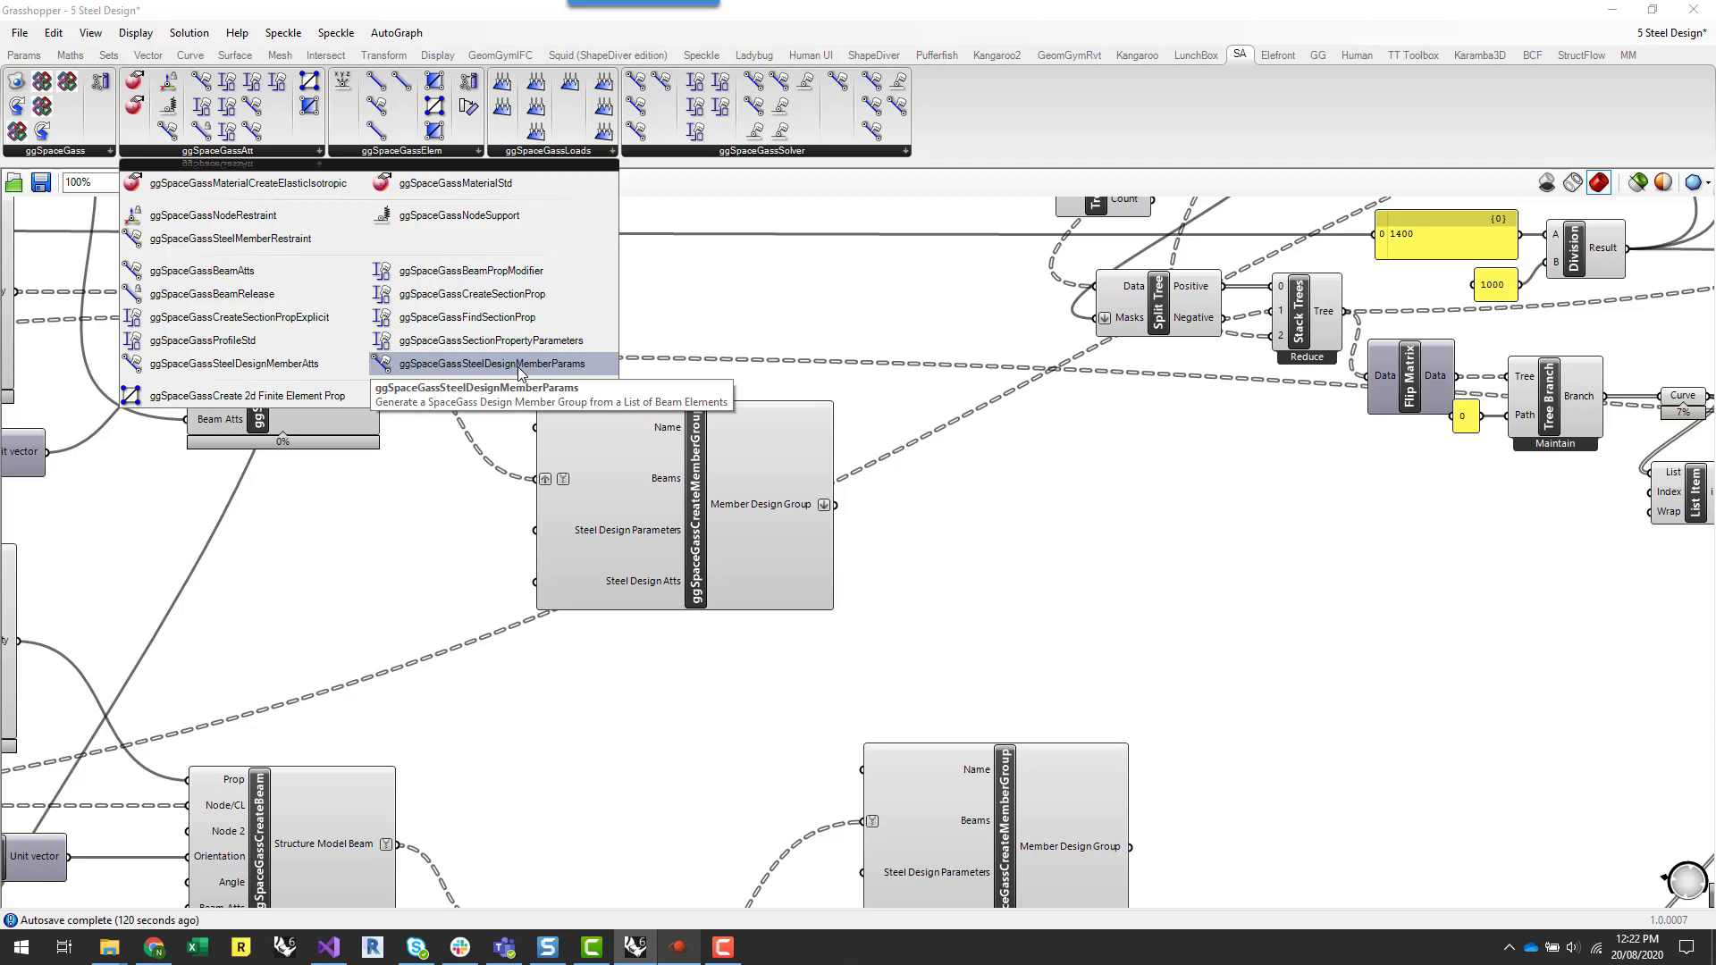
pyautogui.moveTo(520, 372); pyautogui.dragTo(634, 679)
pyautogui.moveTo(635, 691); pyautogui.dragTo(877, 584, button='right')
pyautogui.moveTo(877, 585); pyautogui.dragTo(671, 539)
# - Move the grafted member group component up and away, and place the steel design parameters component closer in front of it
pyautogui.moveTo(953, 443); pyautogui.dragTo(1209, 418)
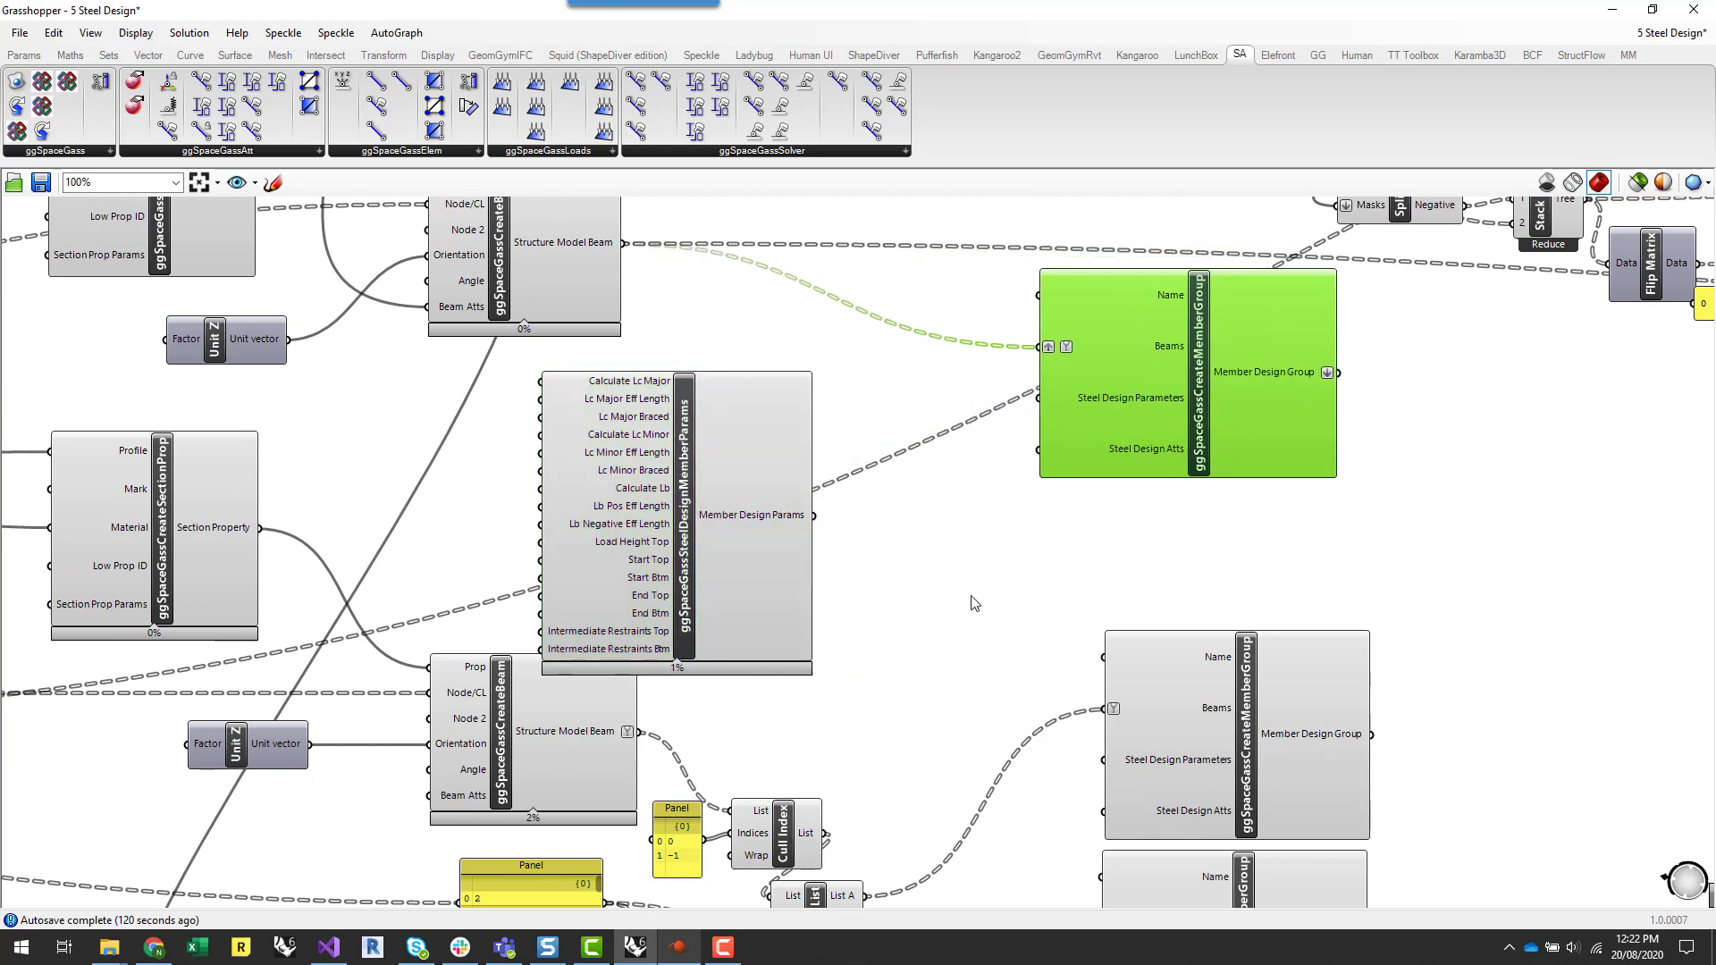
pyautogui.click(939, 609)
pyautogui.moveTo(717, 538); pyautogui.dragTo(896, 548)
pyautogui.click(995, 564)
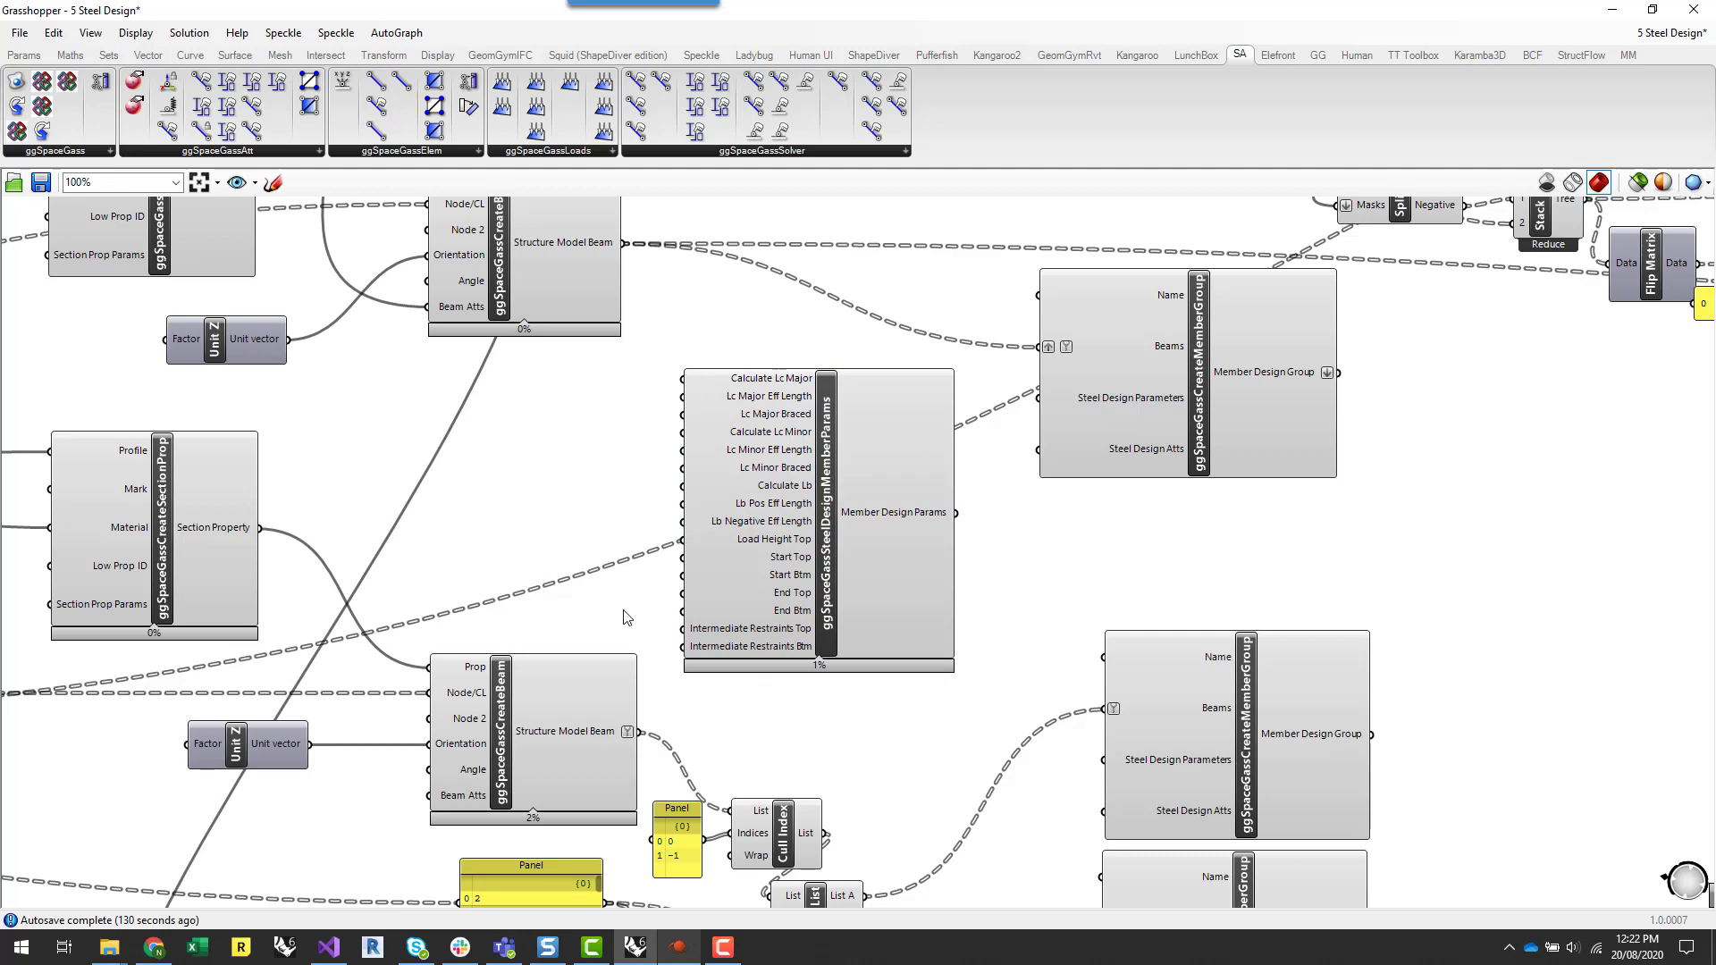
# - Examine the input descriptions of the steel design parameters component, from Calculate Lc Major to the start and end restraints
pyautogui.scroll(3, 776, 428)
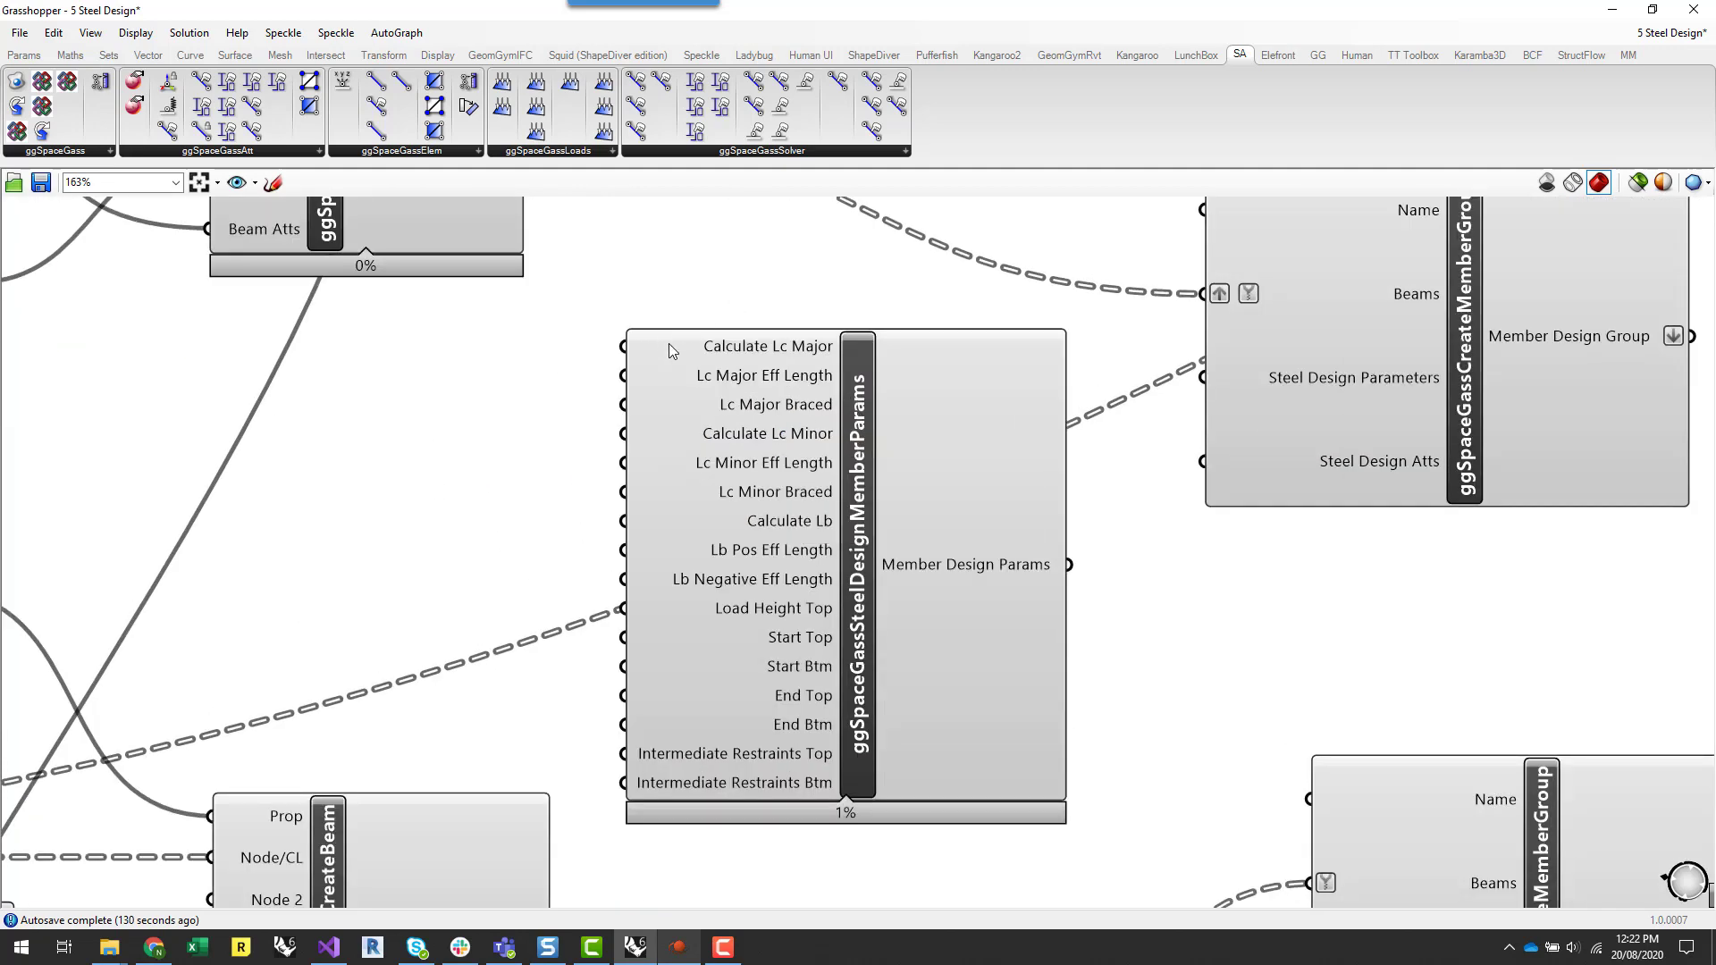
pyautogui.moveTo(794, 351)
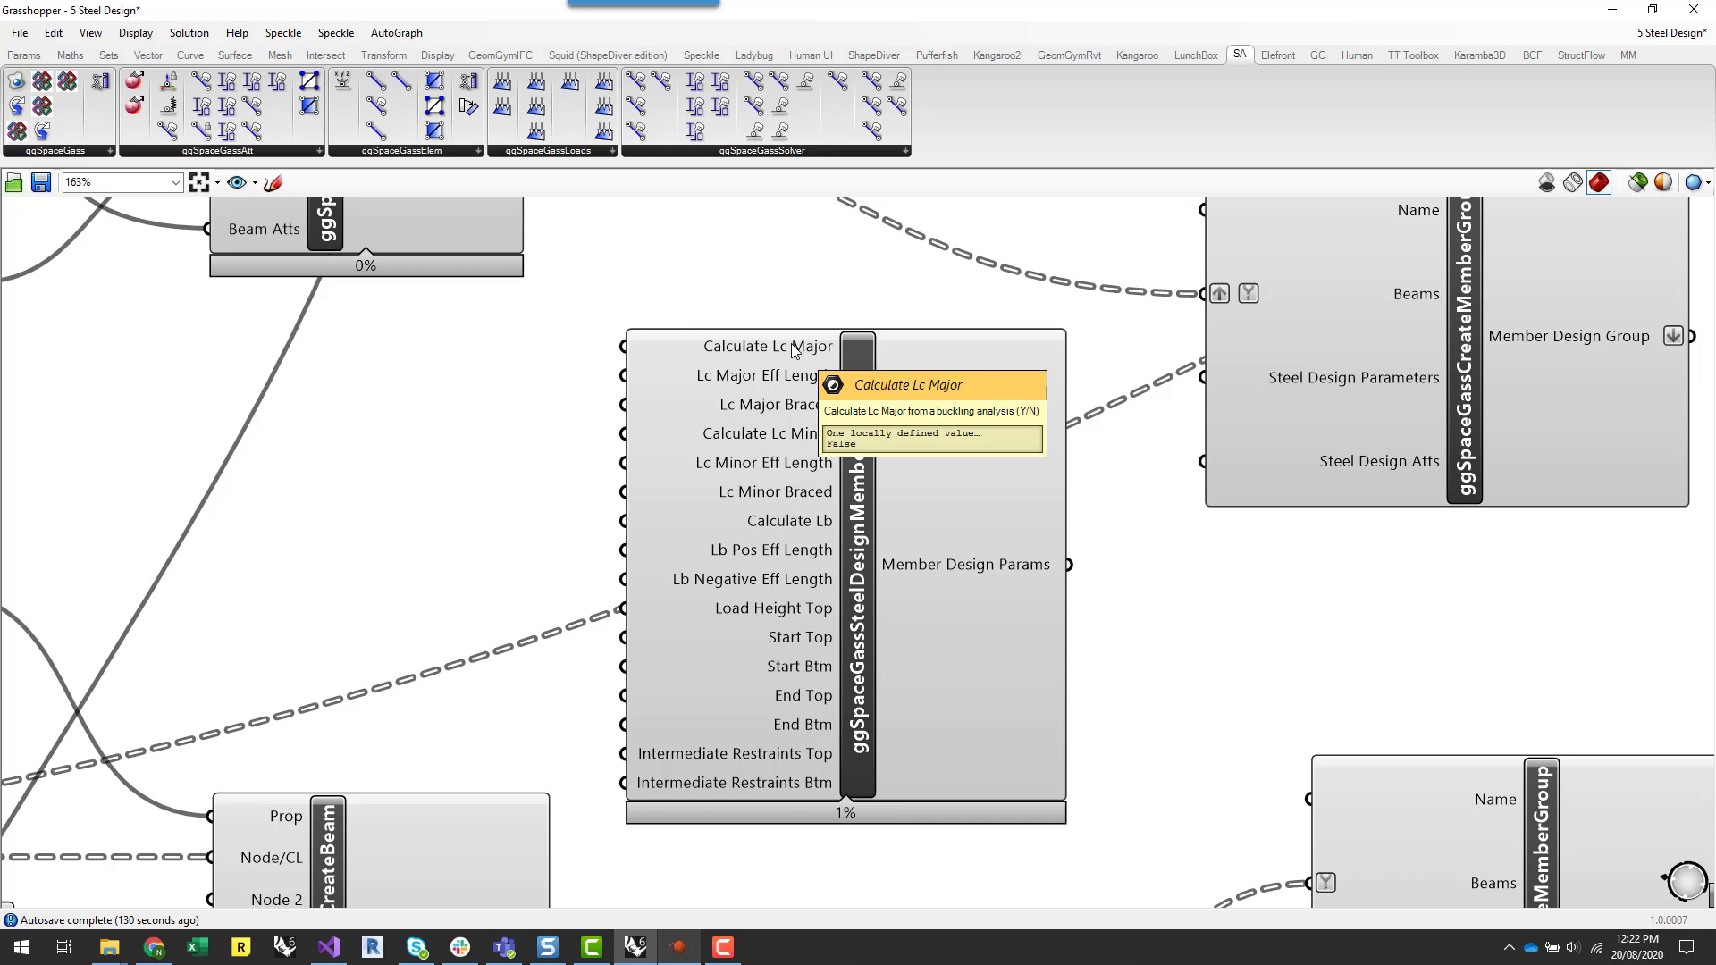
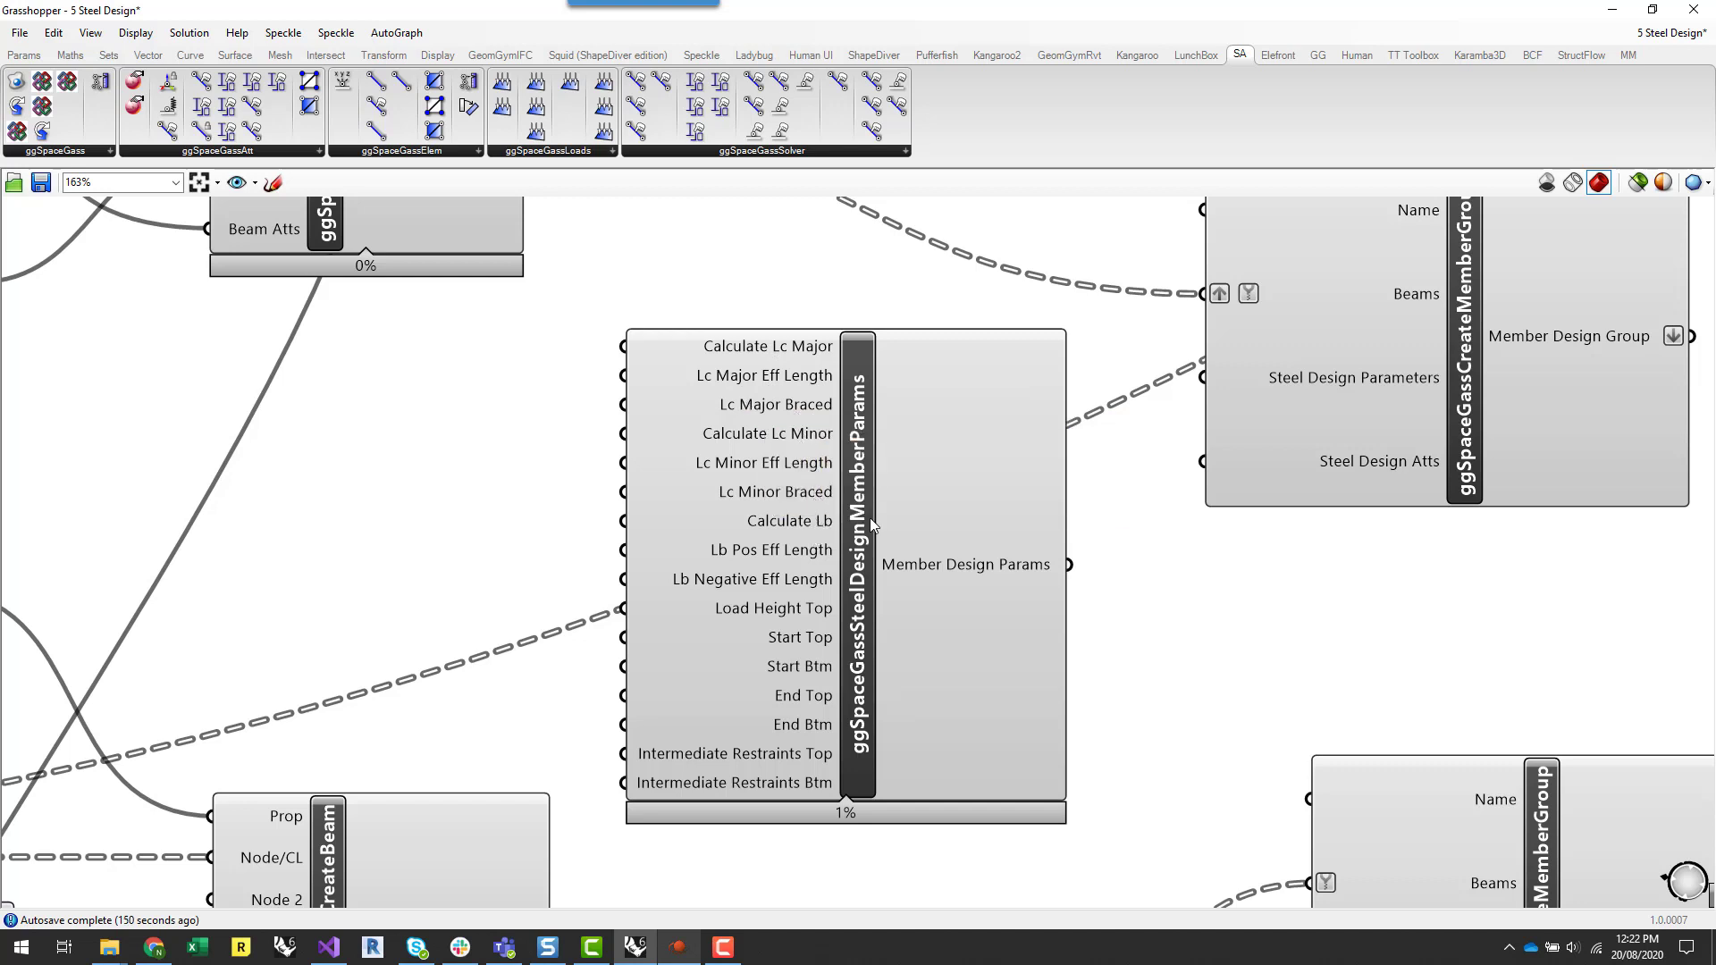
pyautogui.moveTo(876, 631); pyautogui.dragTo(872, 600)
pyautogui.click(1189, 611)
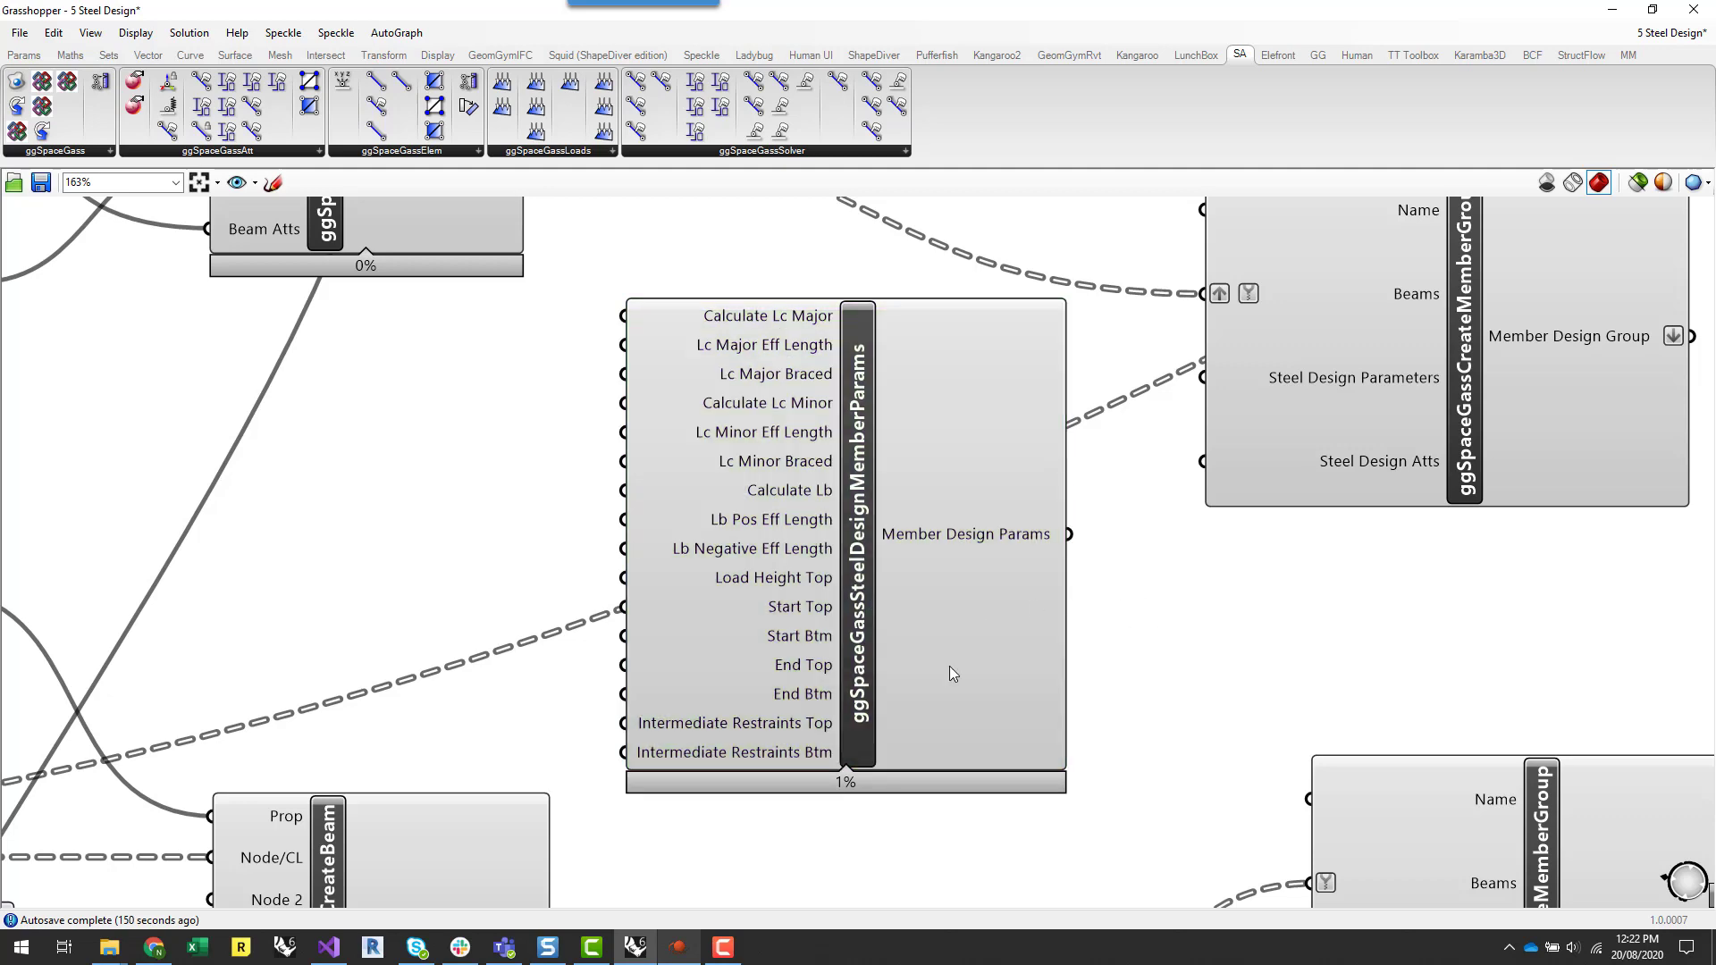
pyautogui.scroll(-1, 970, 499)
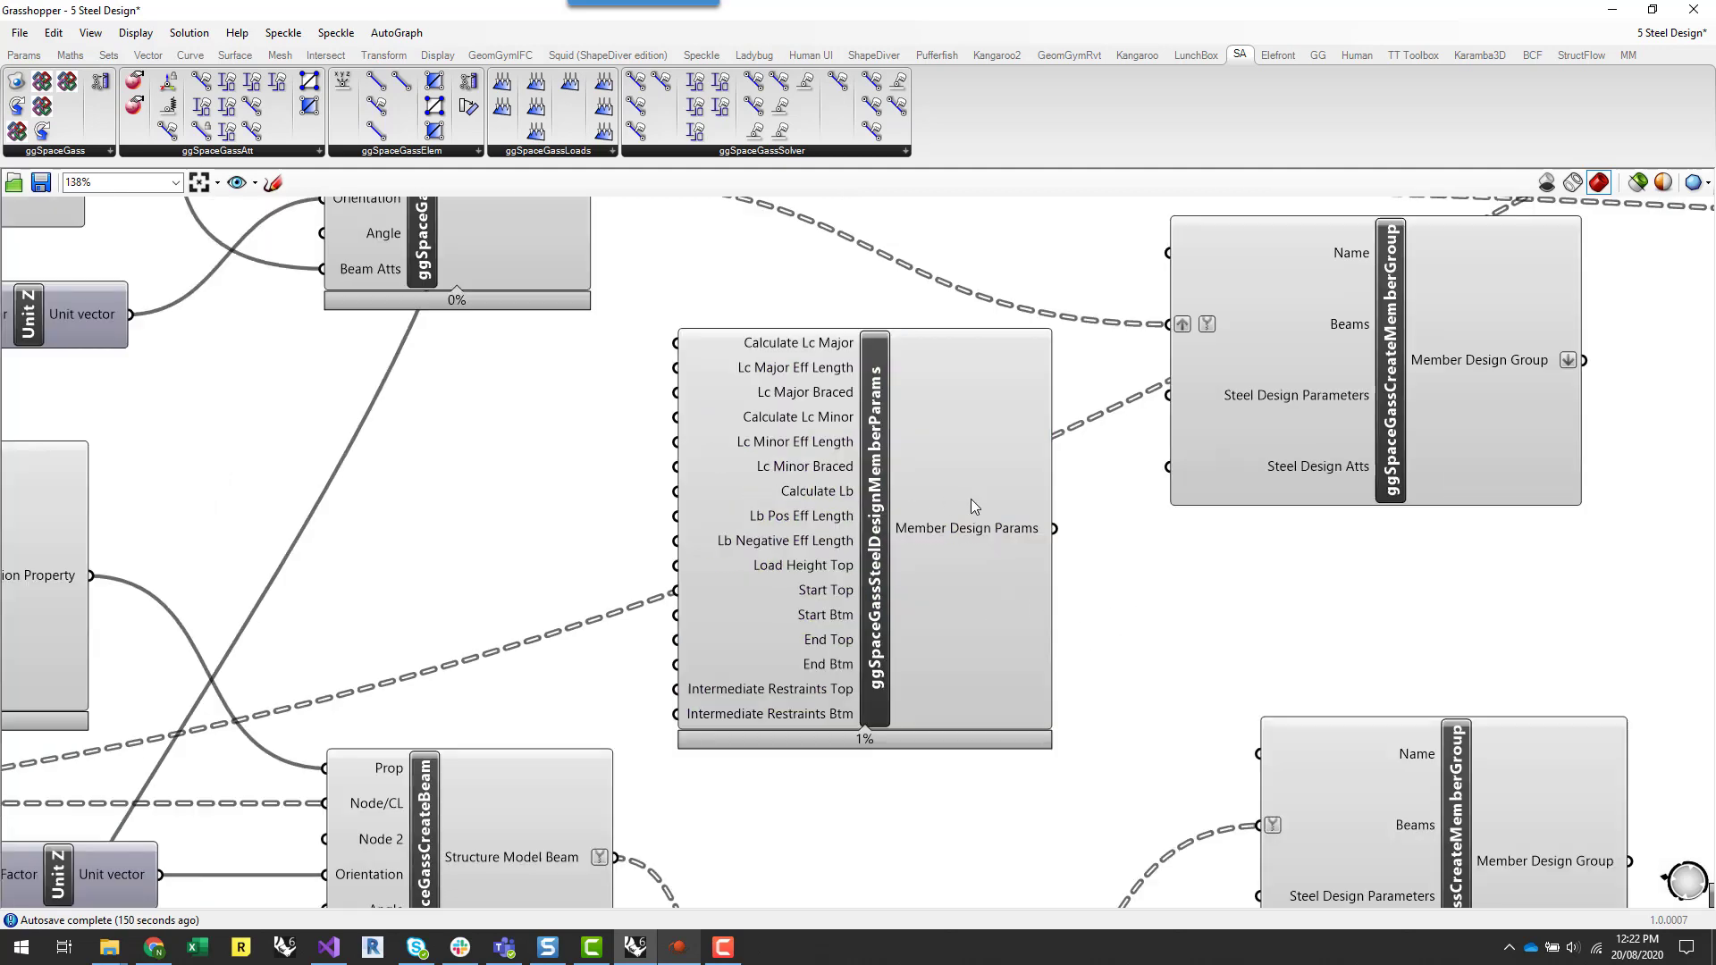
pyautogui.moveTo(848, 598)
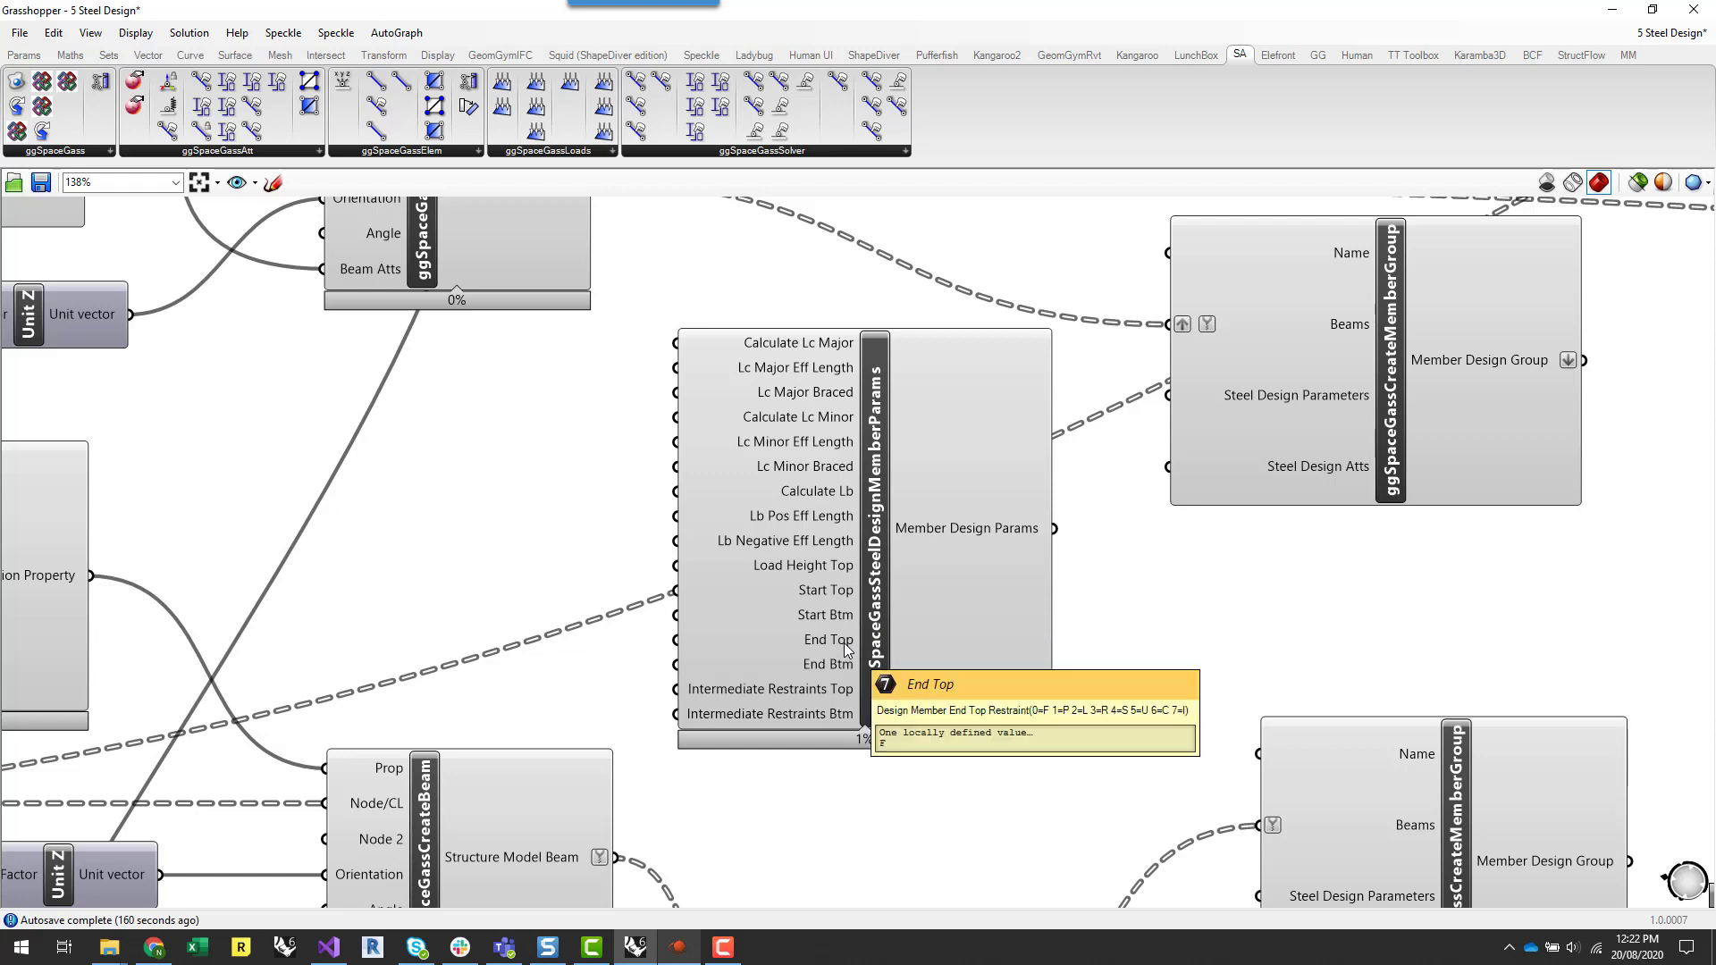
pyautogui.moveTo(845, 666)
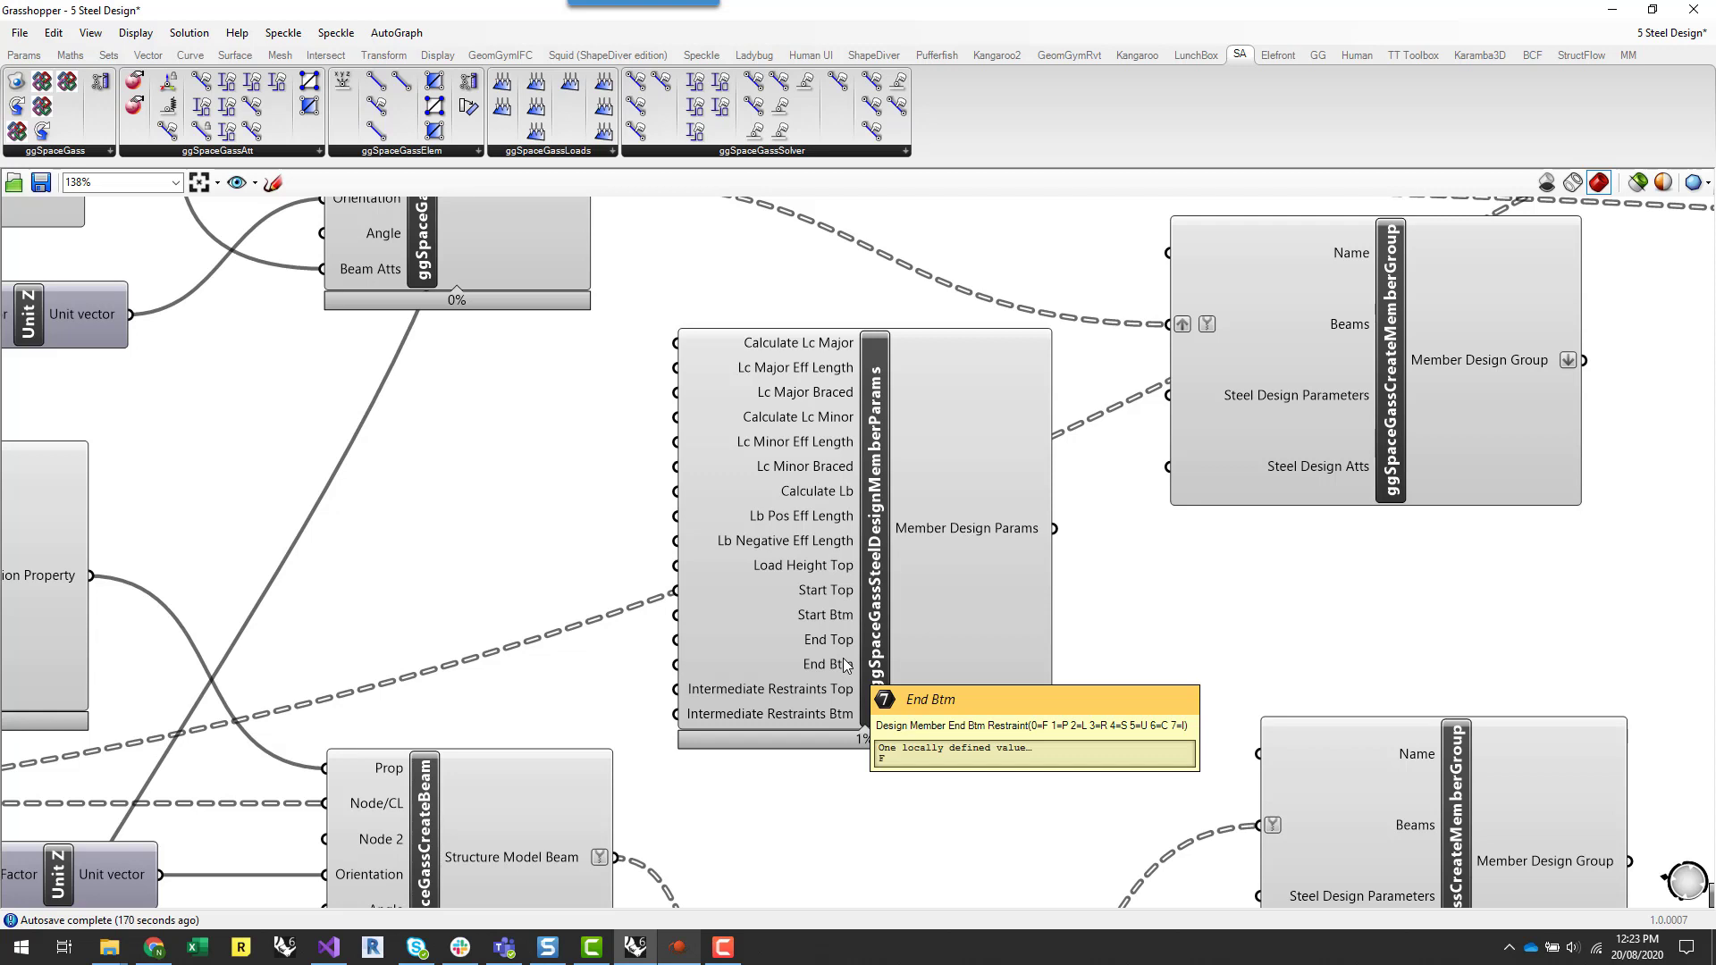
pyautogui.moveTo(845, 666); pyautogui.dragTo(829, 630)
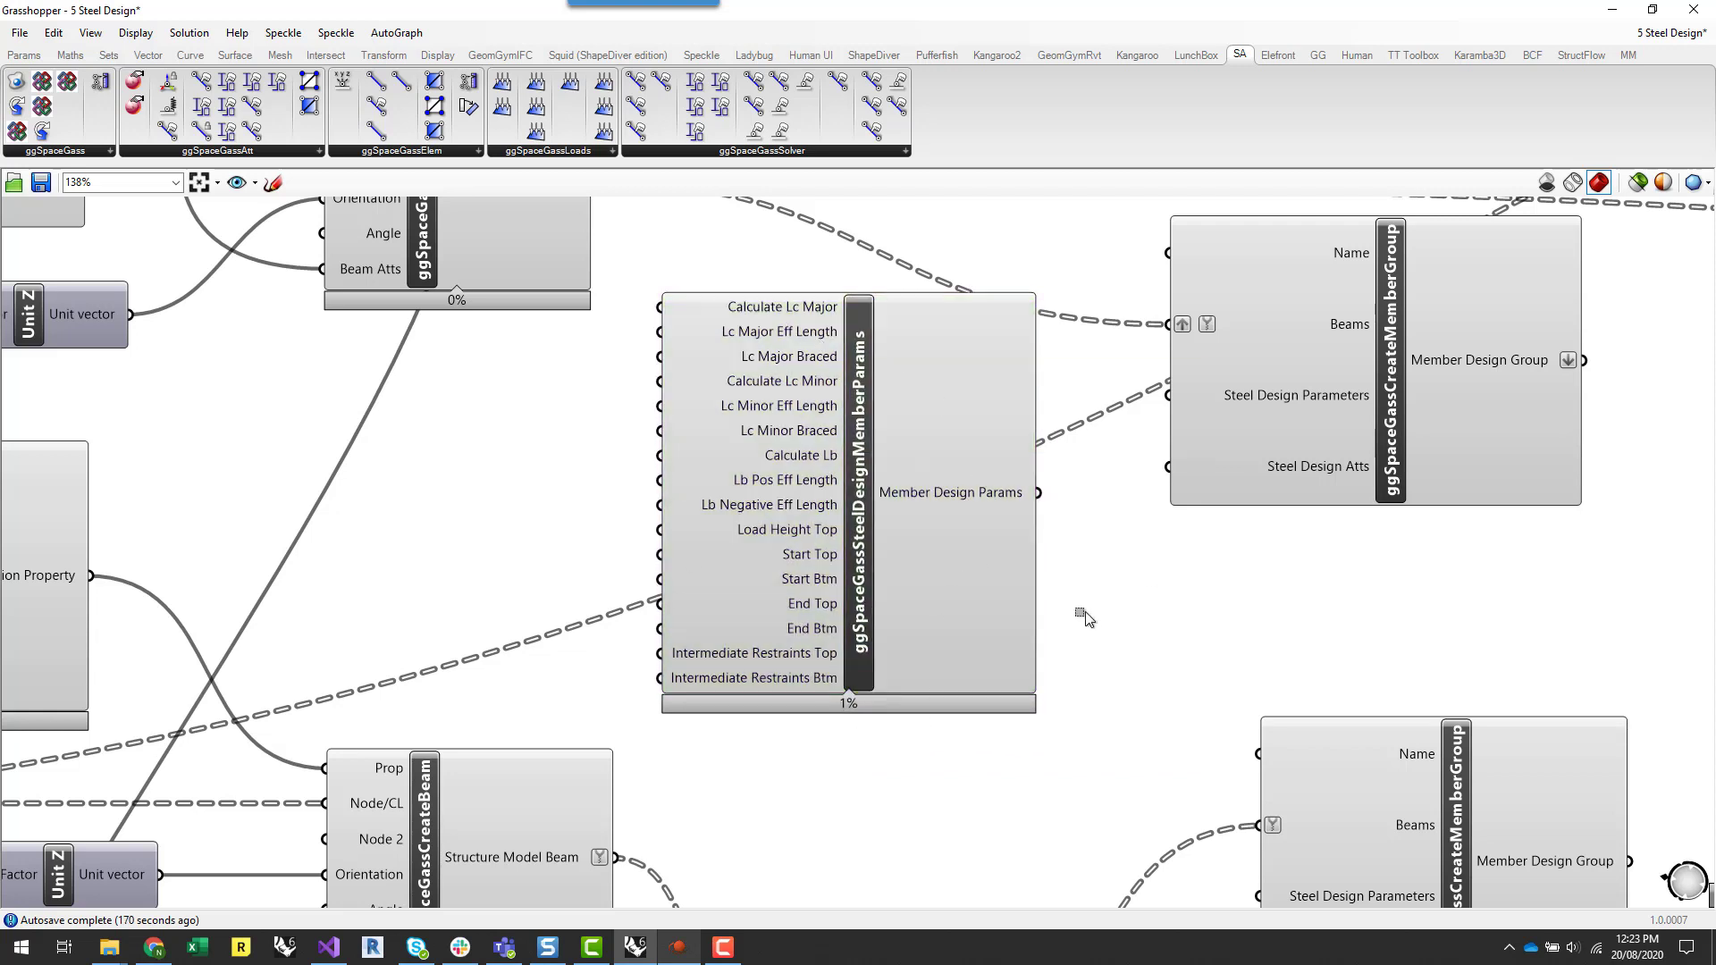
# - Add a ggSpaceGassSteelDesignMemberAtts component and place it just below the steel design parameters component
pyautogui.click(293, 152)
pyautogui.moveTo(303, 366); pyautogui.dragTo(1202, 668)
pyautogui.moveTo(907, 635); pyautogui.dragTo(871, 554)
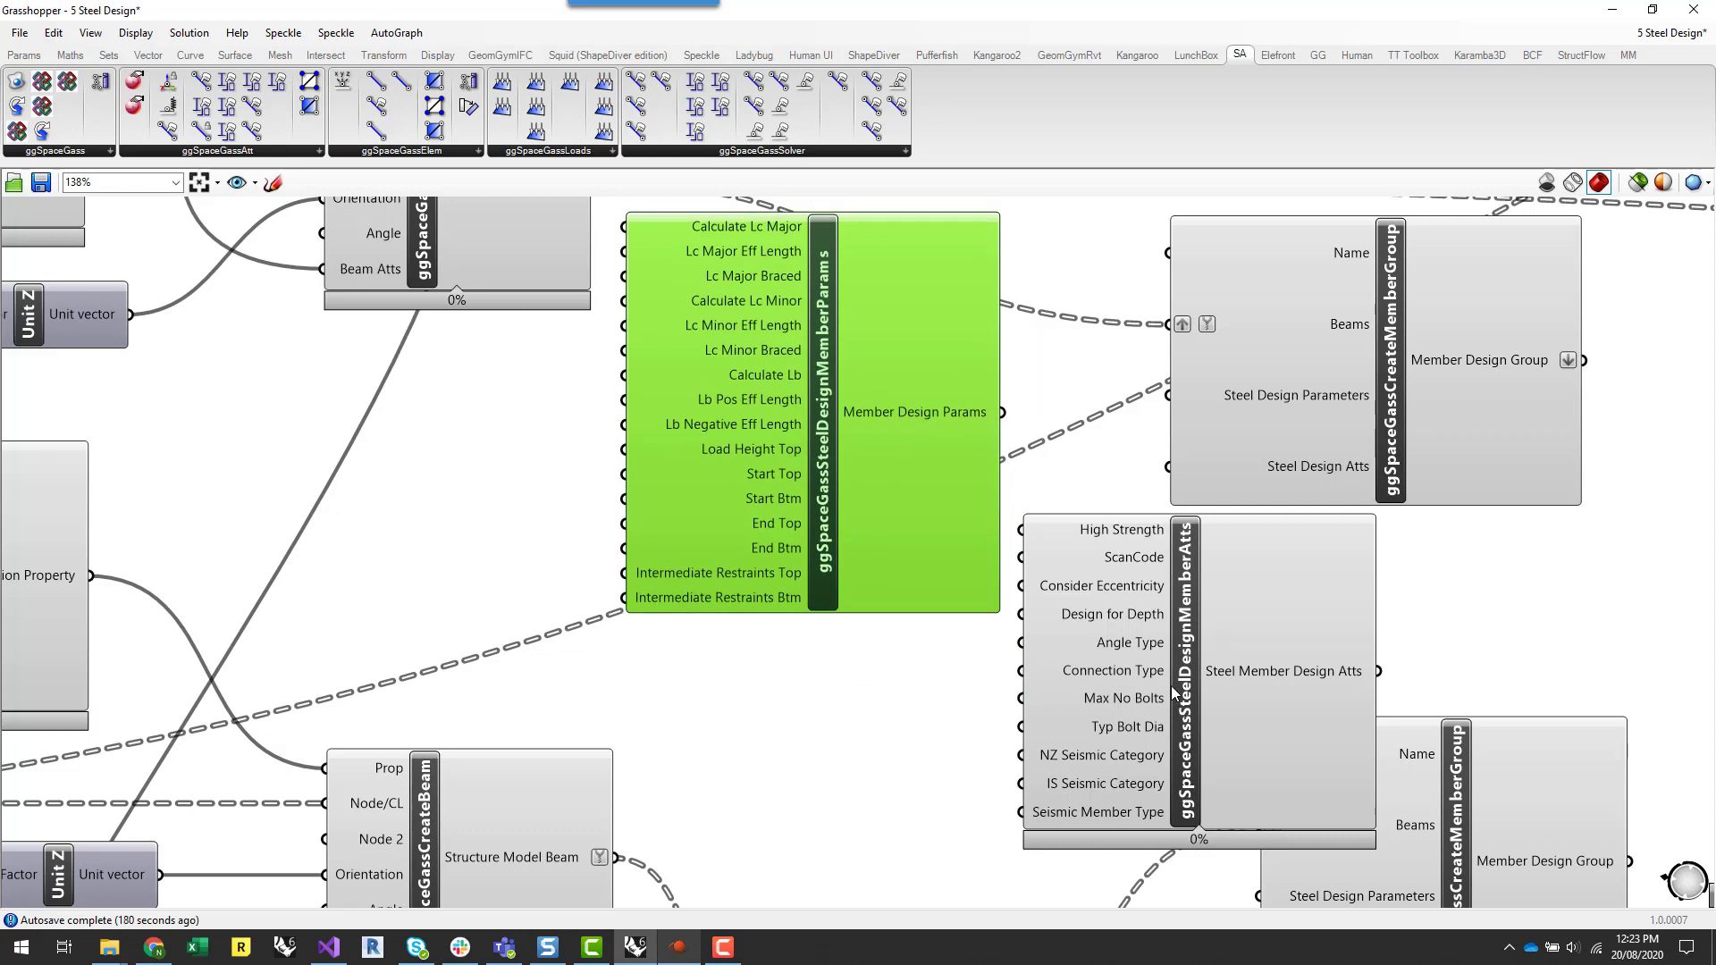
pyautogui.moveTo(1227, 623); pyautogui.dragTo(956, 738)
pyautogui.moveTo(1250, 692); pyautogui.dragTo(1279, 557, button='right')
pyautogui.click(1268, 576)
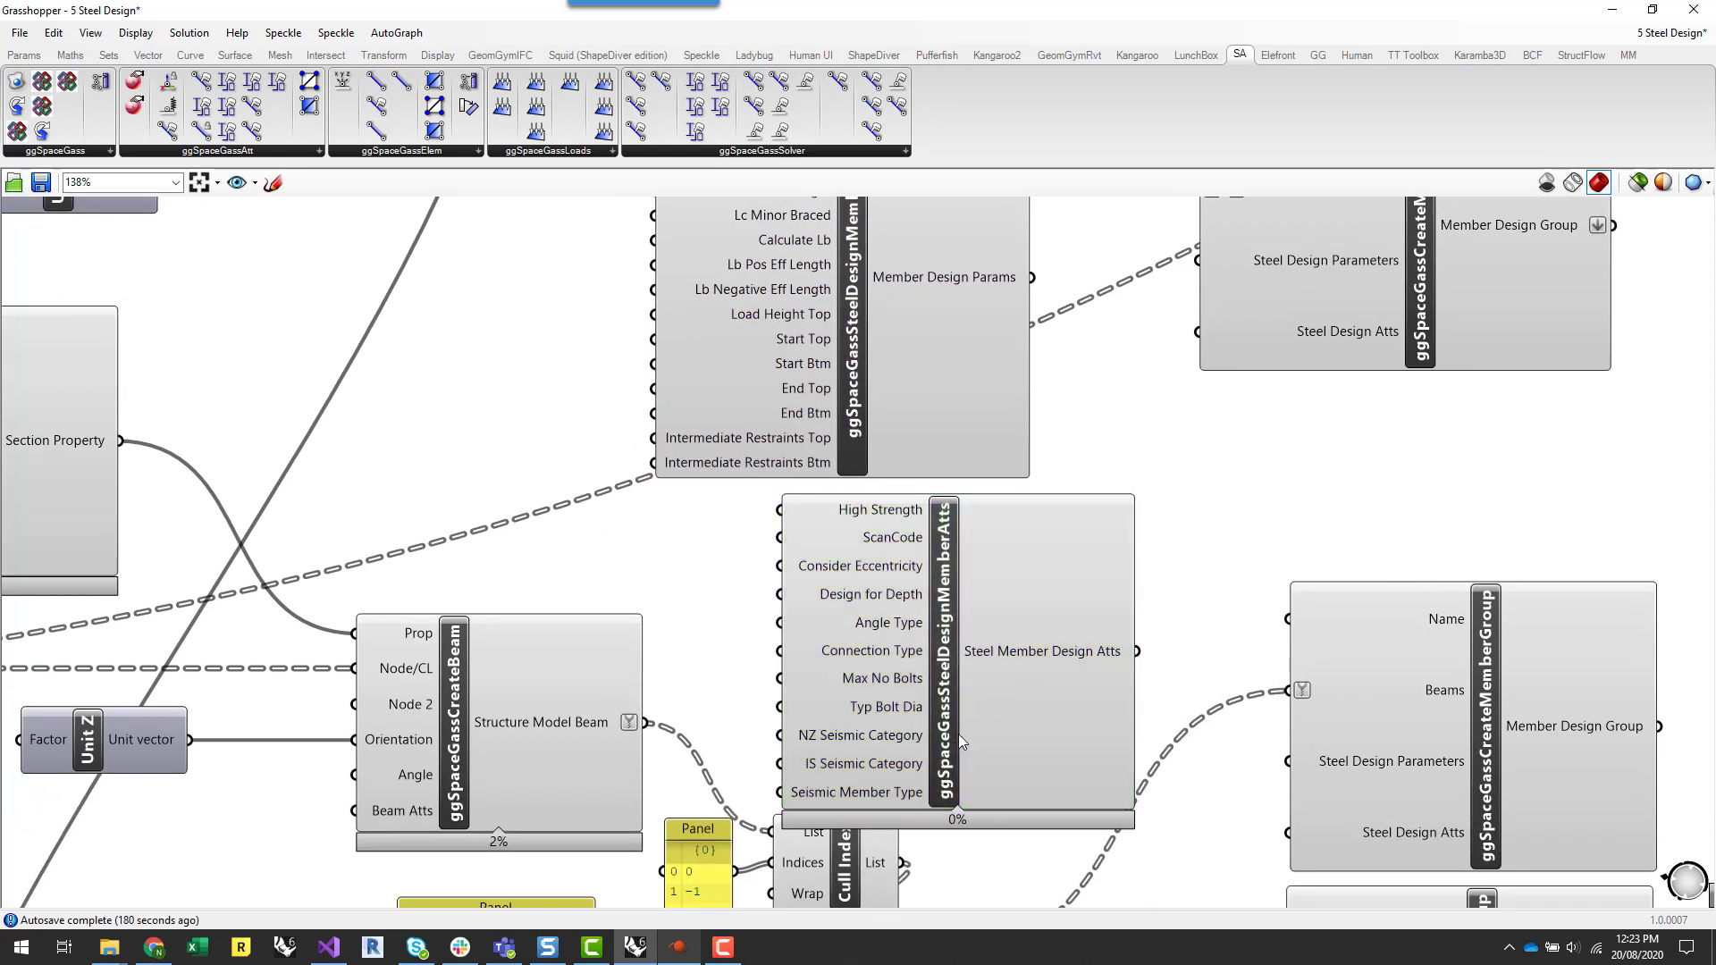
pyautogui.moveTo(958, 734); pyautogui.dragTo(1022, 709)
pyautogui.click(1242, 592)
# - Review the inputs of the ggSpaceGassSteelDesignMemberAtts component and delete it from the canvas
pyautogui.scroll(1, 1172, 633)
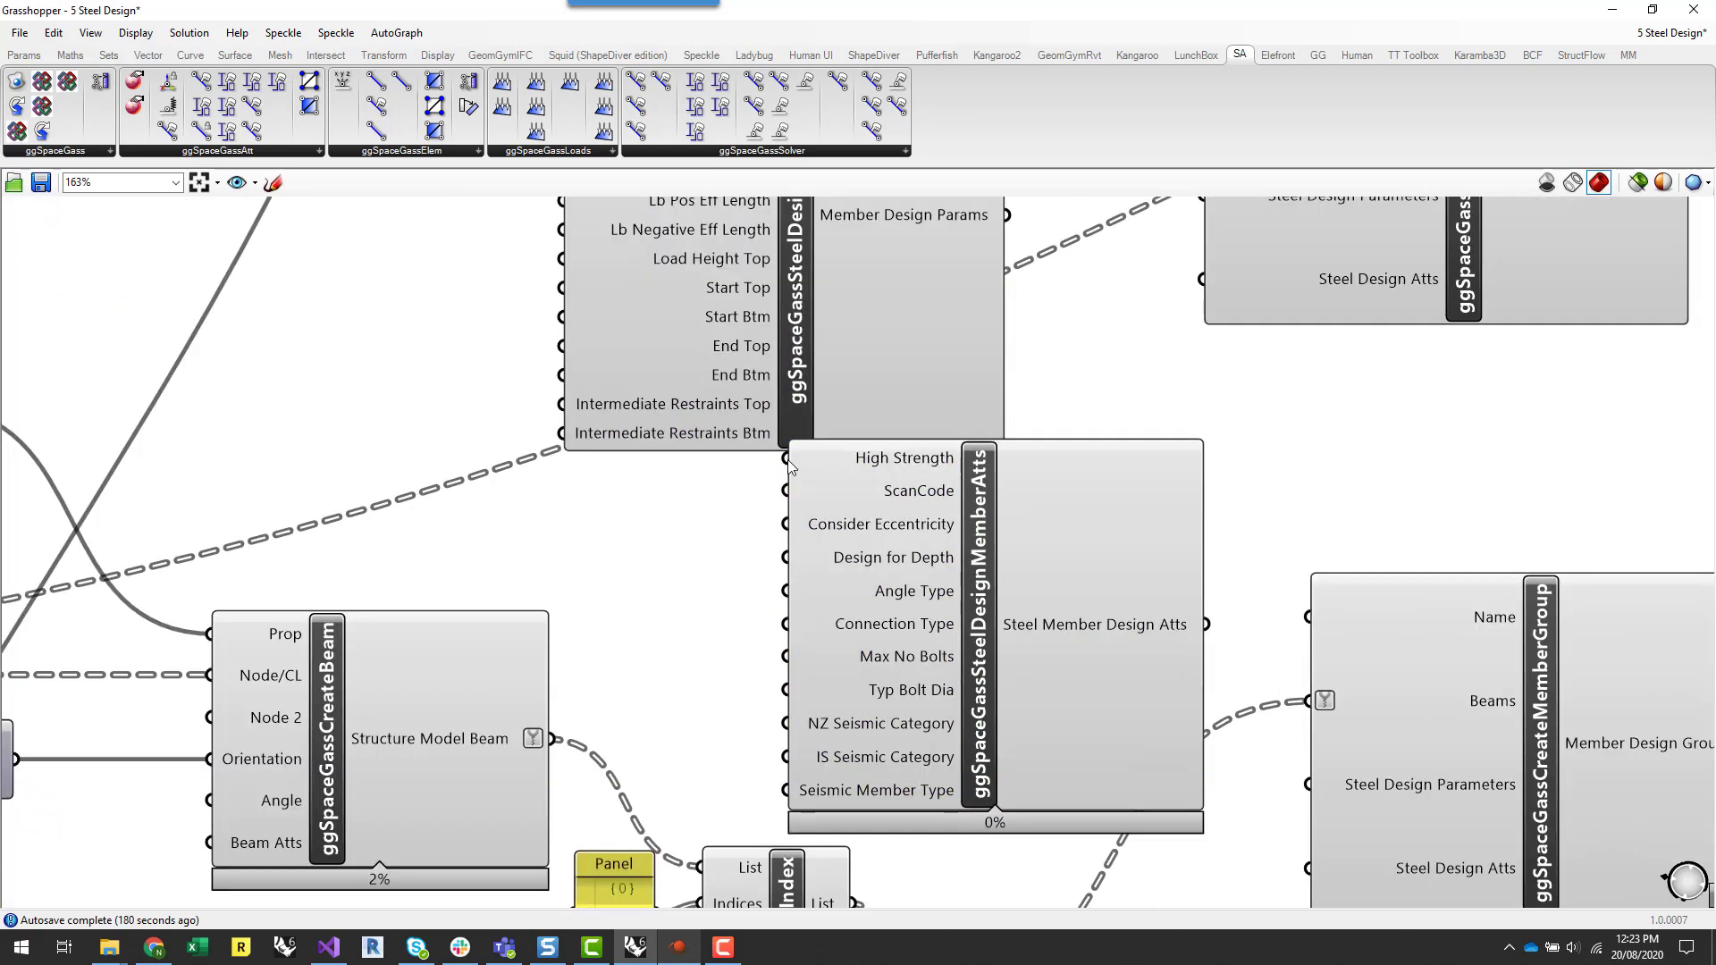
pyautogui.moveTo(915, 468)
pyautogui.moveTo(900, 561)
pyautogui.scroll(-5, 1126, 577)
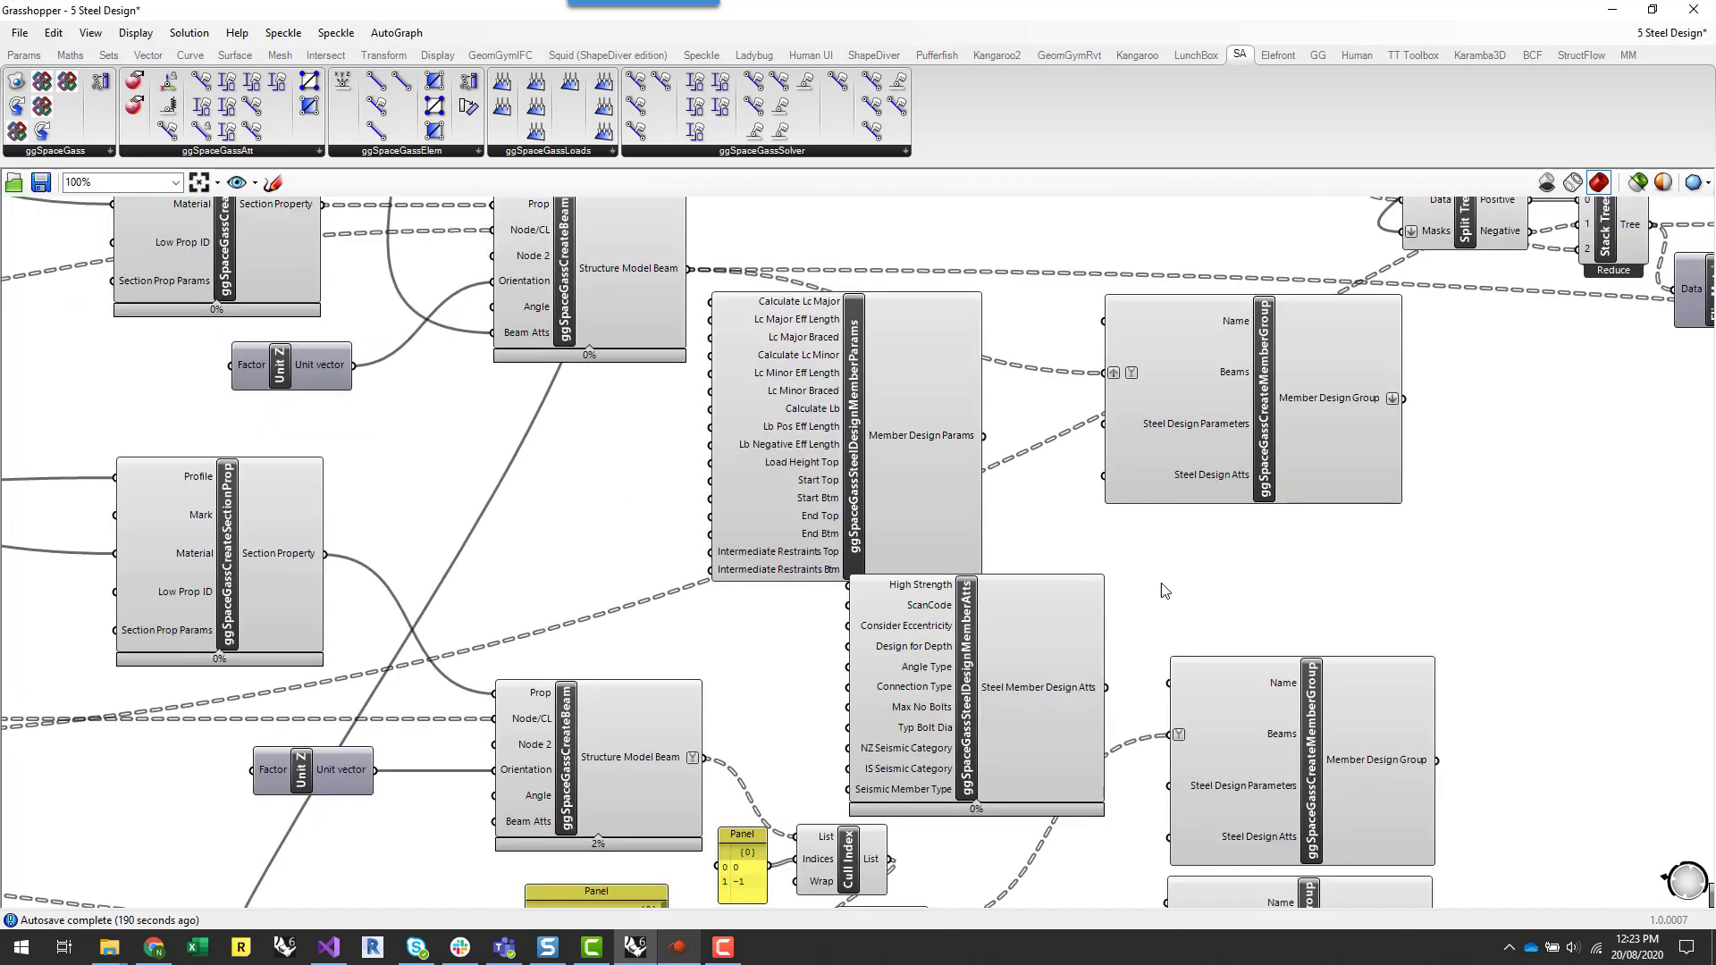
pyautogui.scroll(2, 1268, 646)
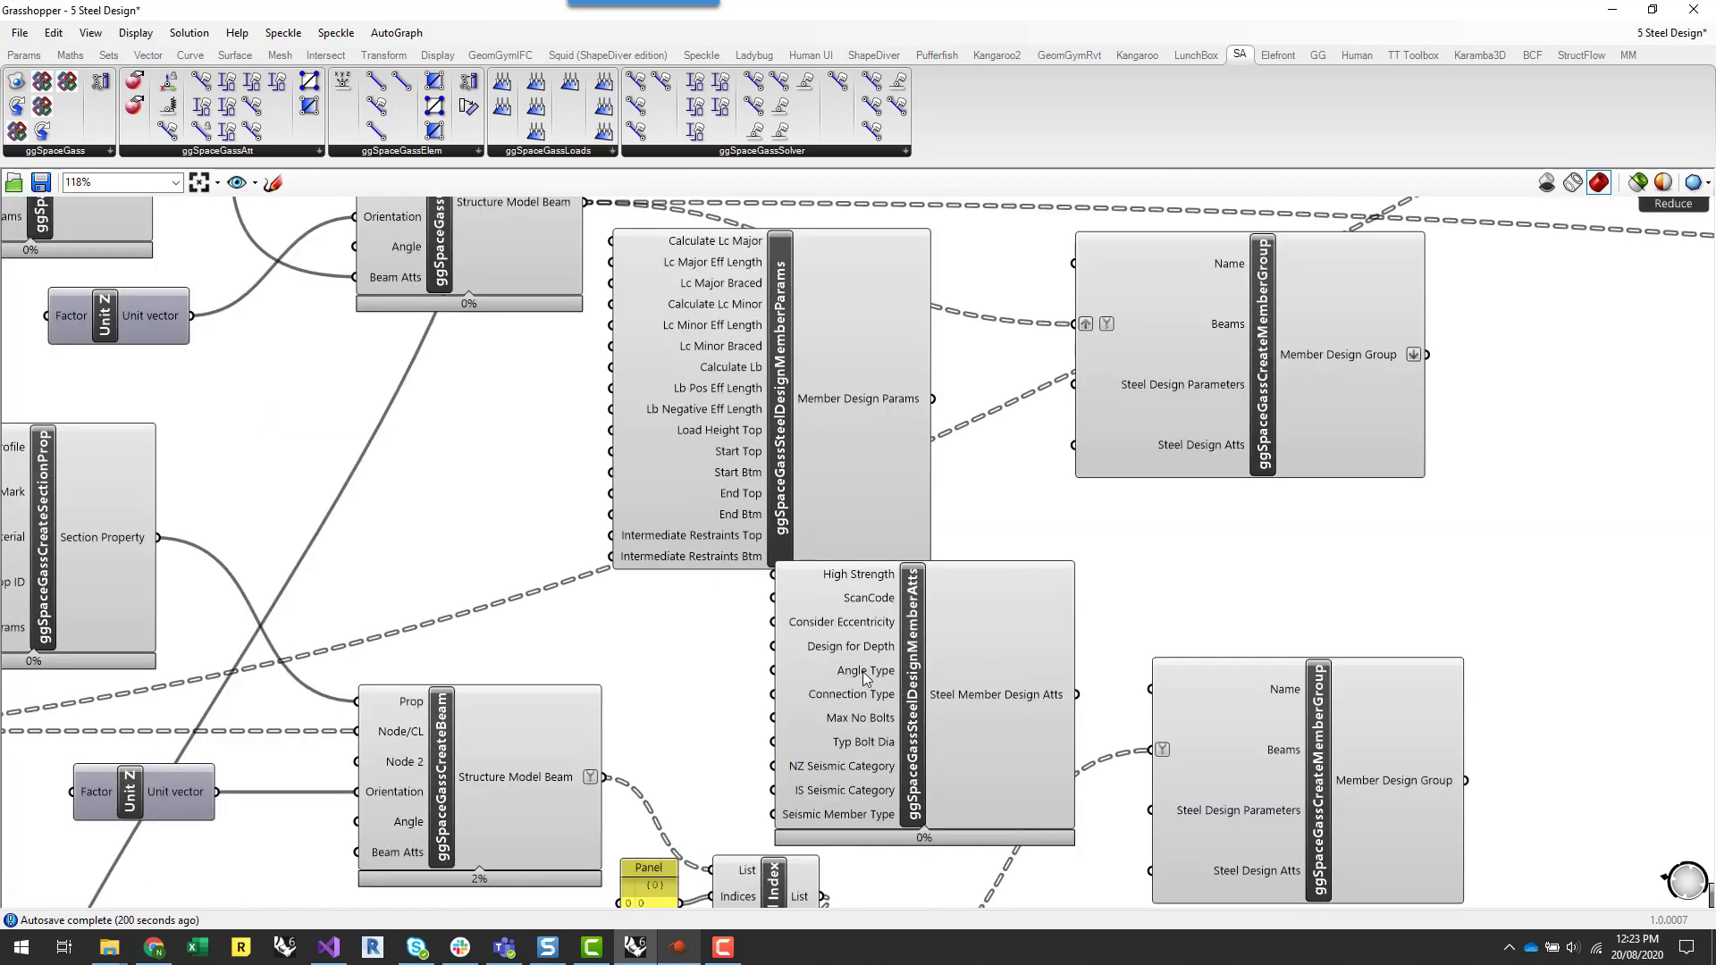
pyautogui.click(917, 758)
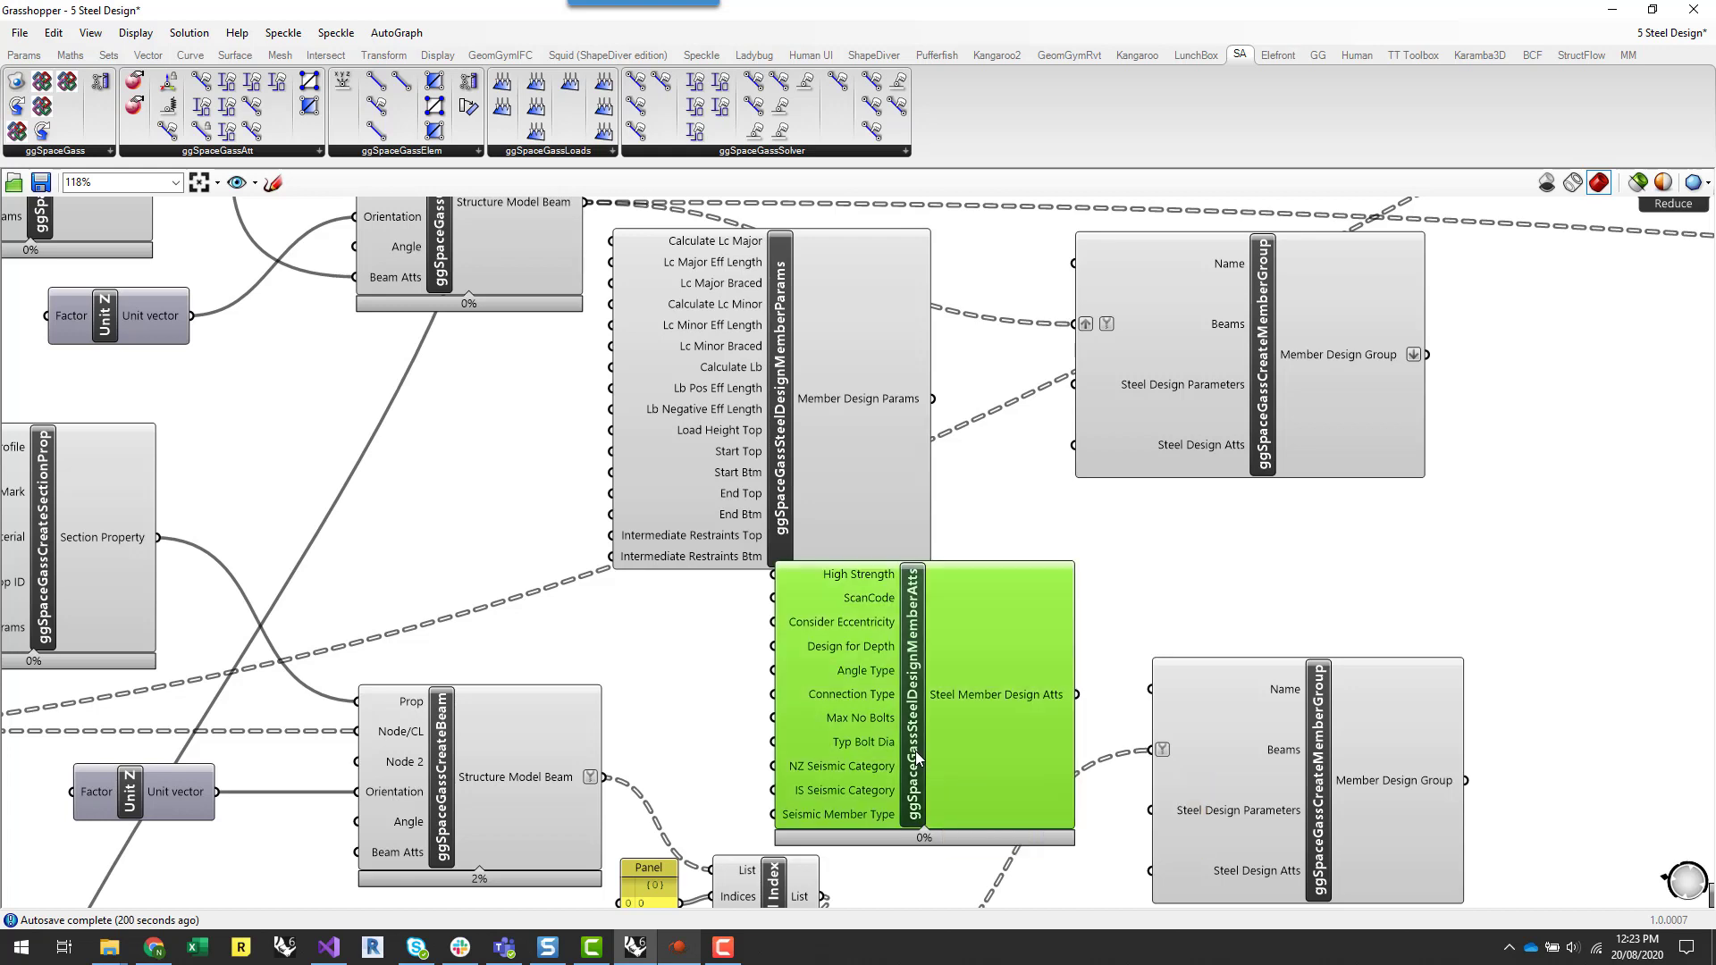
pyautogui.press('Delete')
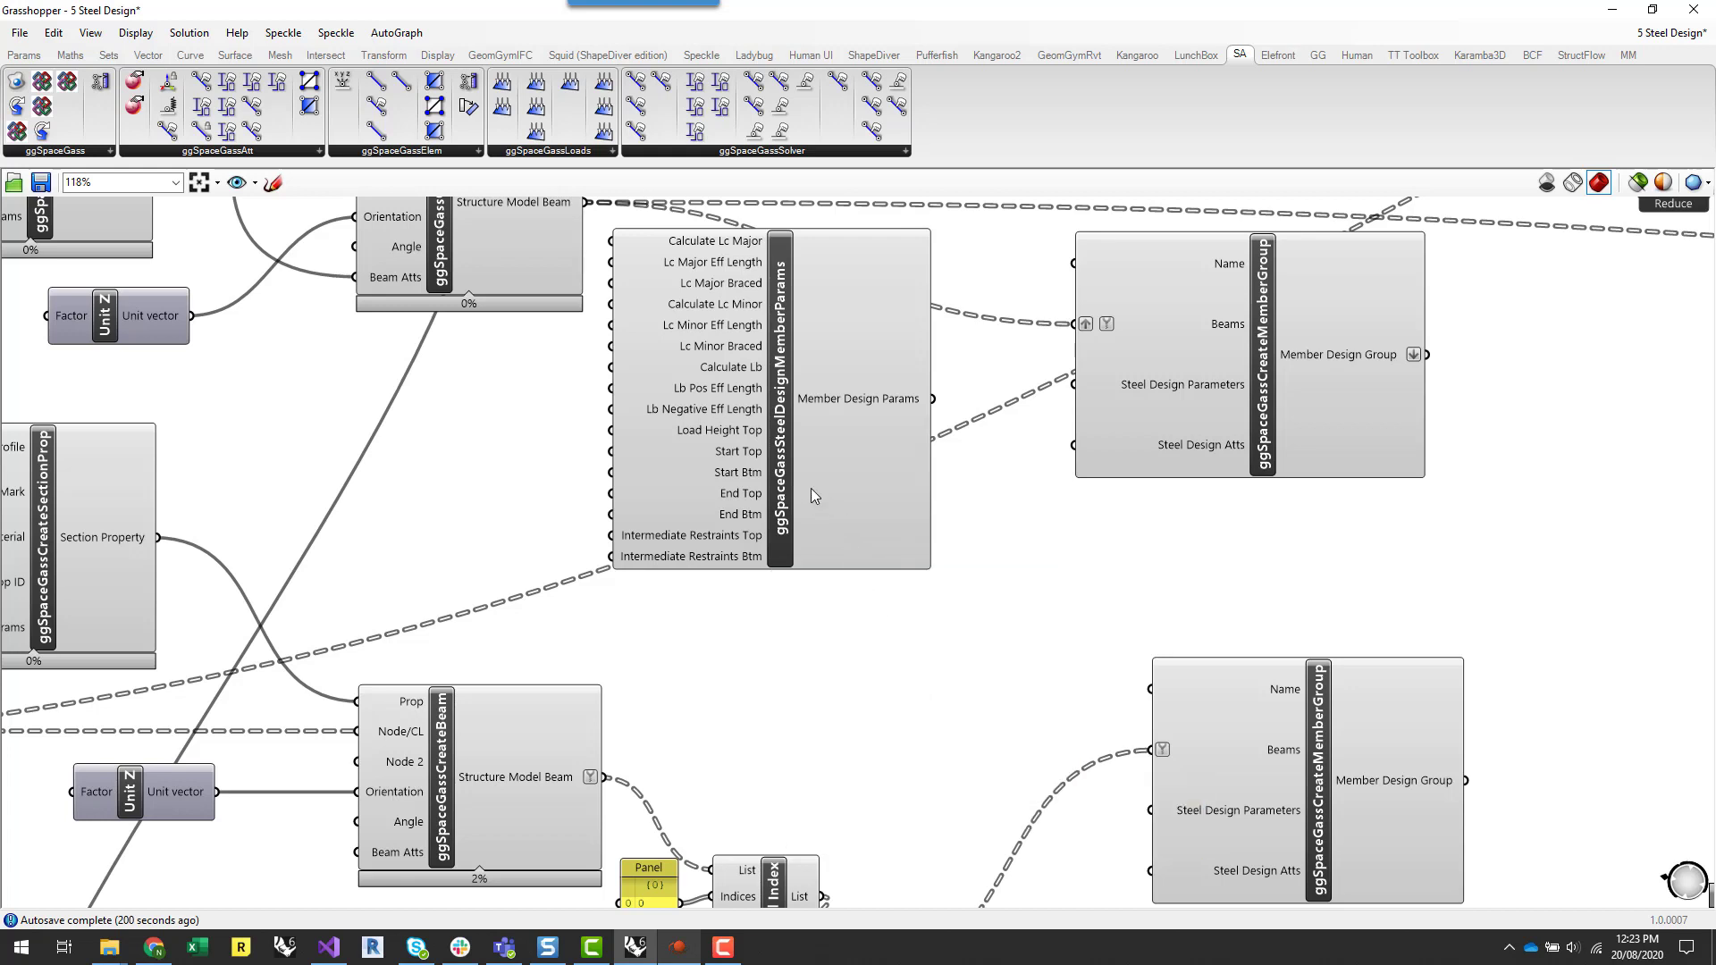
# - Move the steel design parameters component down and connect its Member Design Params output to the grafted member group's Steel Design Parameters input
pyautogui.moveTo(813, 492); pyautogui.dragTo(944, 604)
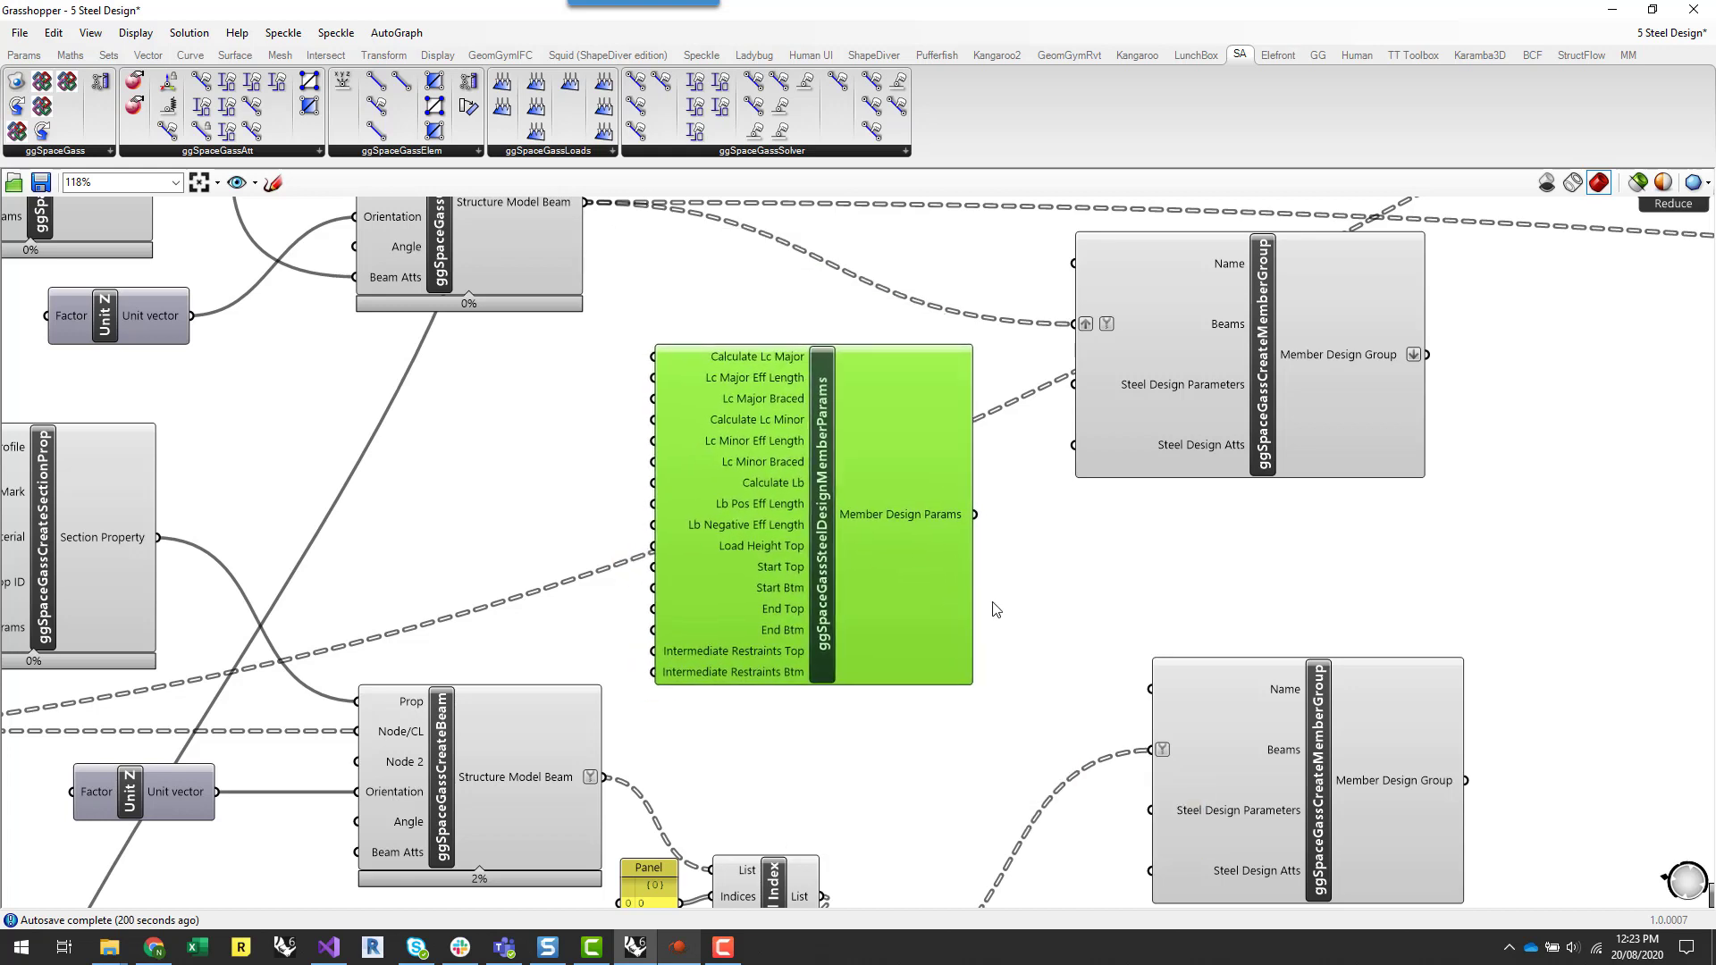
pyautogui.click(1160, 560)
pyautogui.moveTo(1161, 558); pyautogui.dragTo(1124, 626, button='right')
pyautogui.moveTo(937, 581); pyautogui.dragTo(1037, 452)
pyautogui.moveTo(858, 656); pyautogui.dragTo(872, 644)
pyautogui.click(1012, 650)
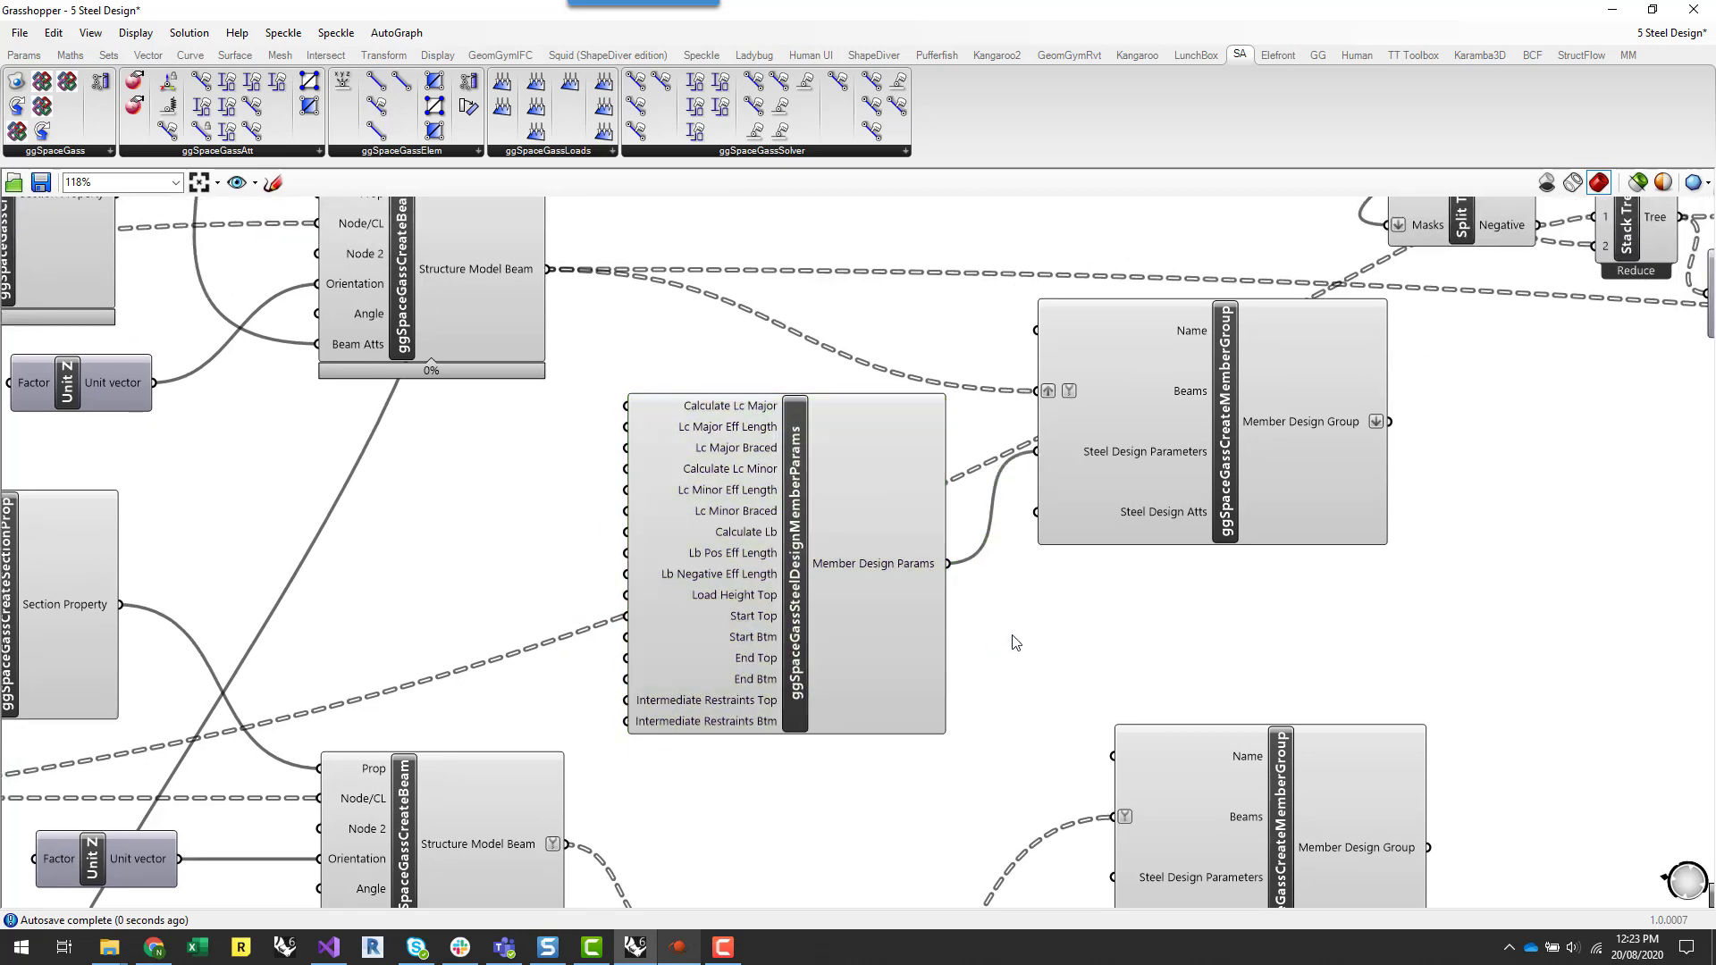
# - Restore Grasshopper to half the screen beside Rhino so the structure model is in view
pyautogui.moveTo(1027, 630); pyautogui.dragTo(1103, 663, button='right')
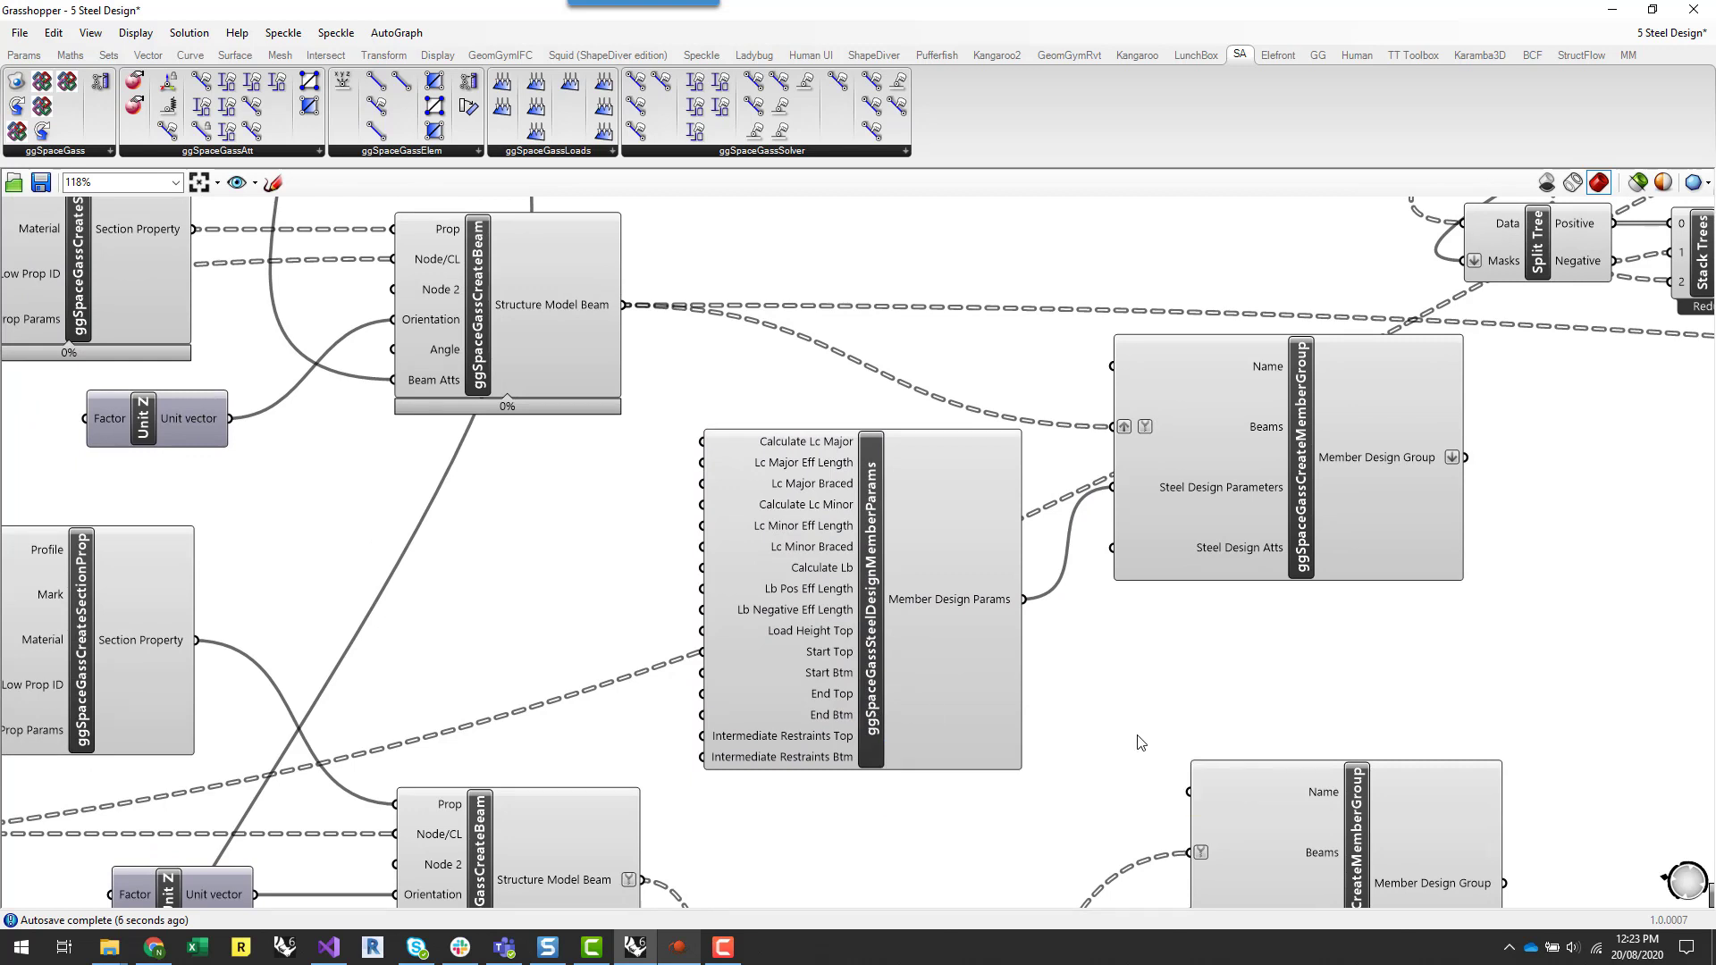
pyautogui.moveTo(1169, 731); pyautogui.dragTo(1235, 737, button='right')
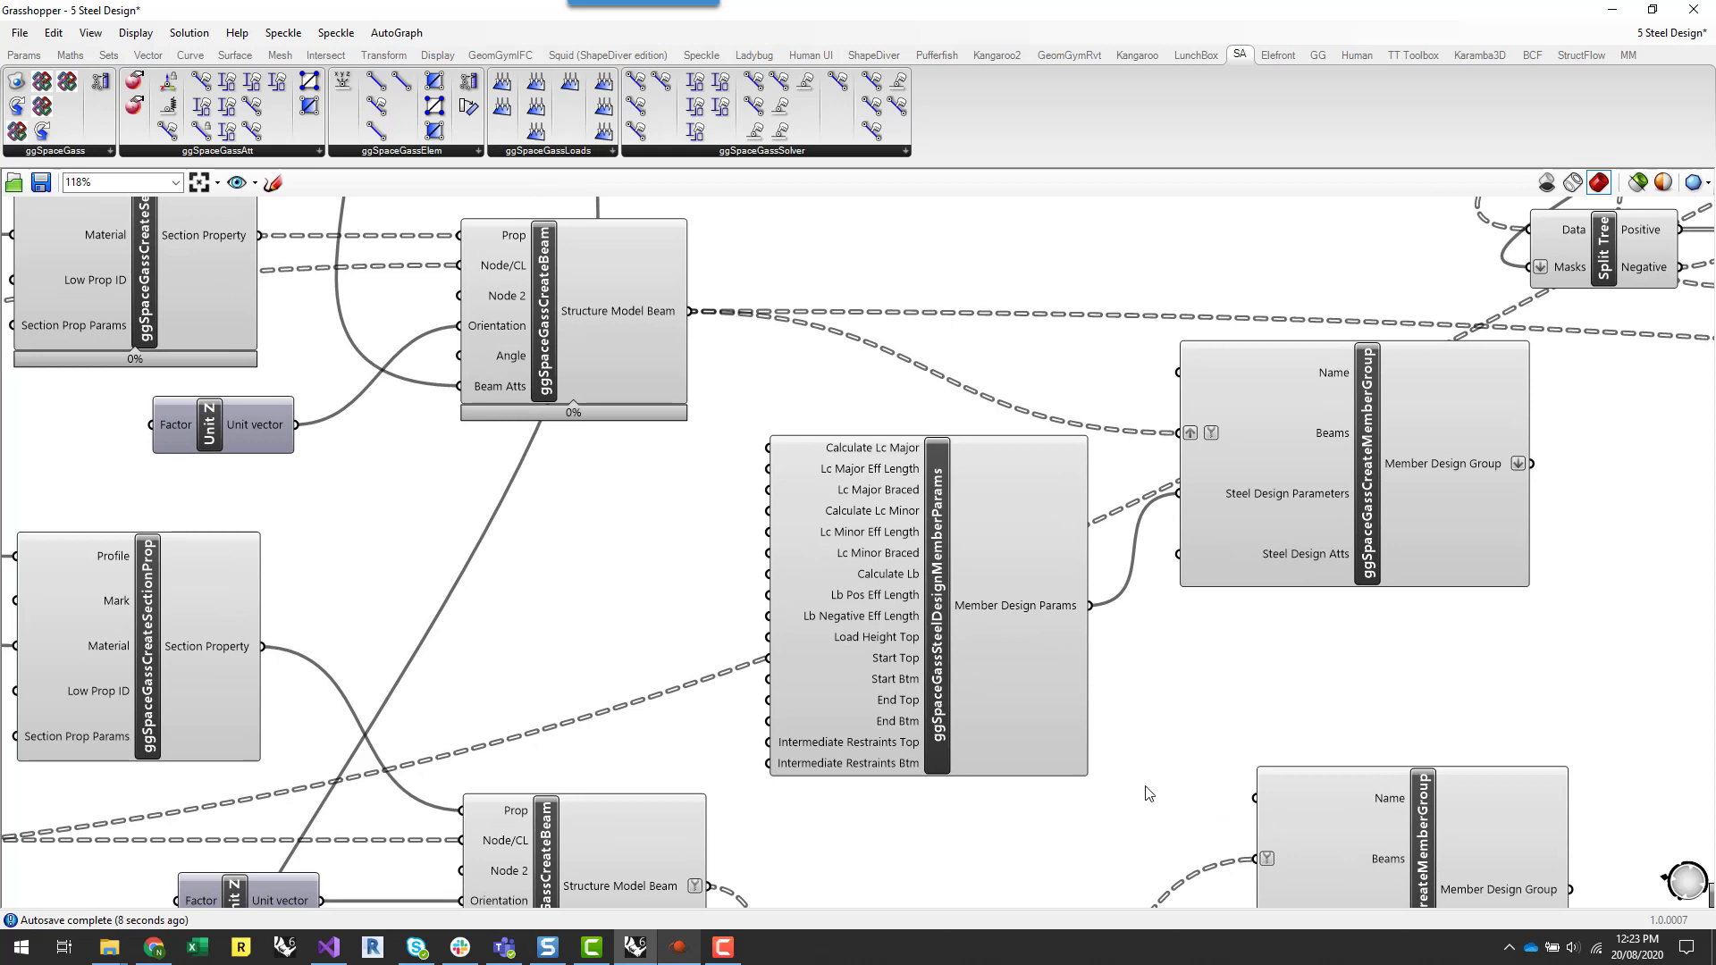
pyautogui.moveTo(1165, 638); pyautogui.dragTo(1196, 683, button='right')
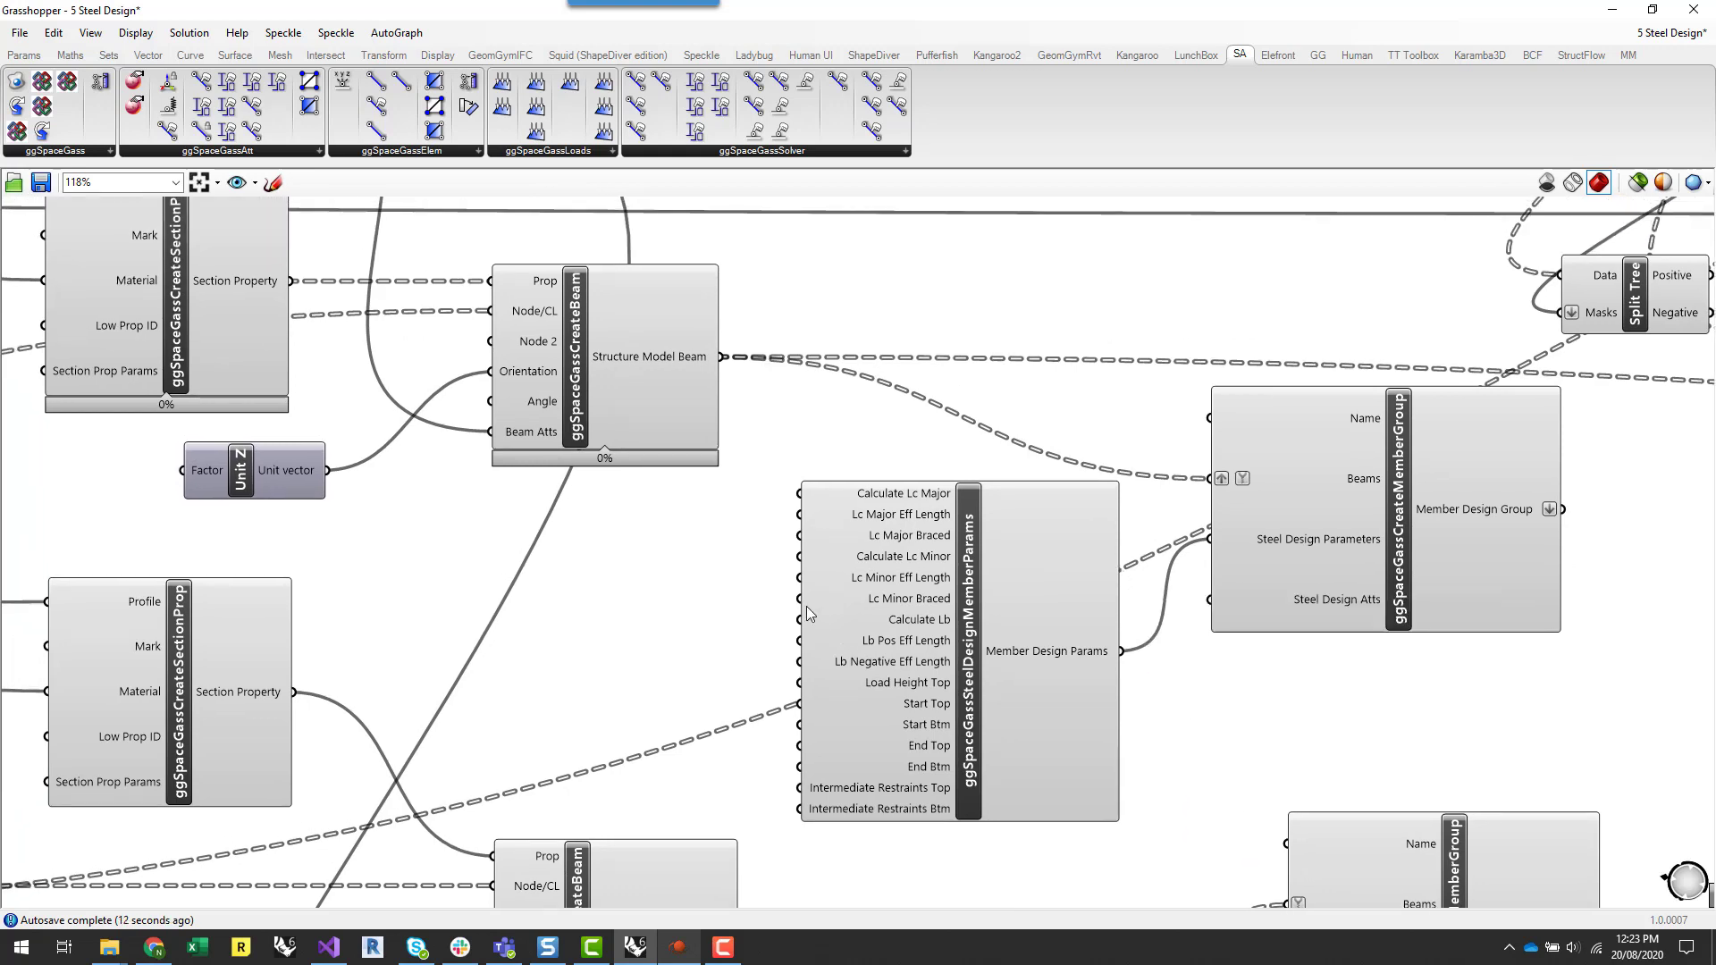
pyautogui.doubleClick(804, 10)
pyautogui.moveTo(854, 14); pyautogui.dragTo(1714, 224)
pyautogui.click(690, 266)
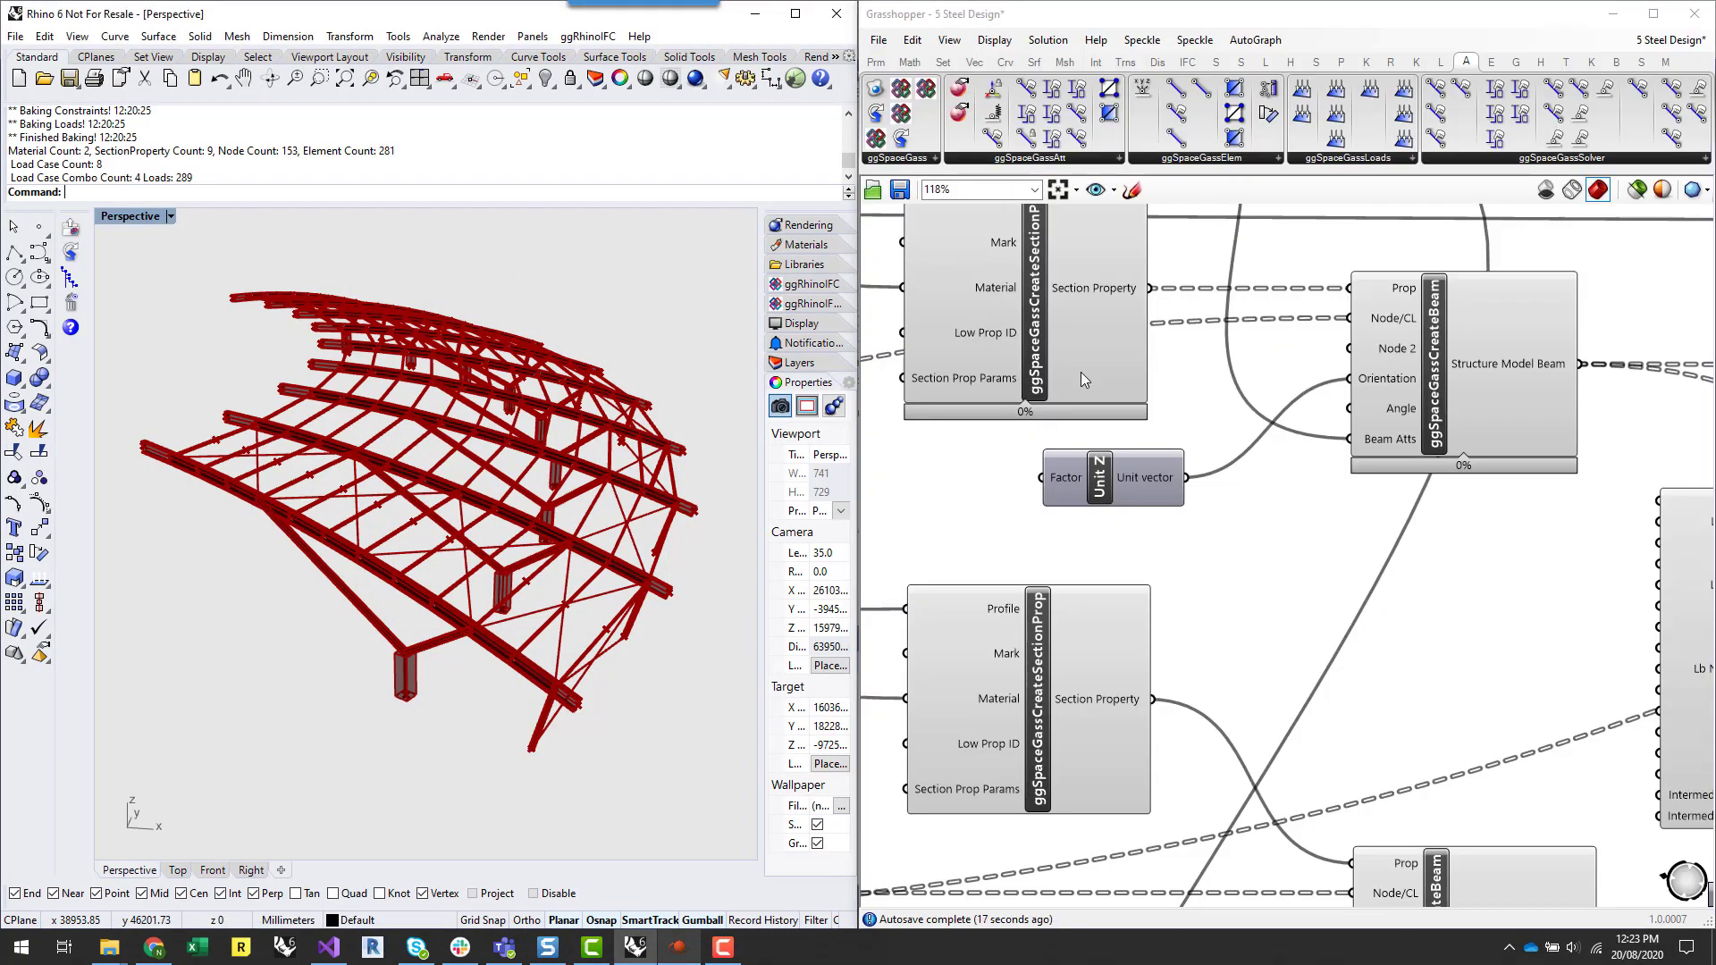
# - Add a ggSpaceGassSteelMemberRestraint component in front of the steel design parameters component and adjust the placement of both
pyautogui.click(1056, 159)
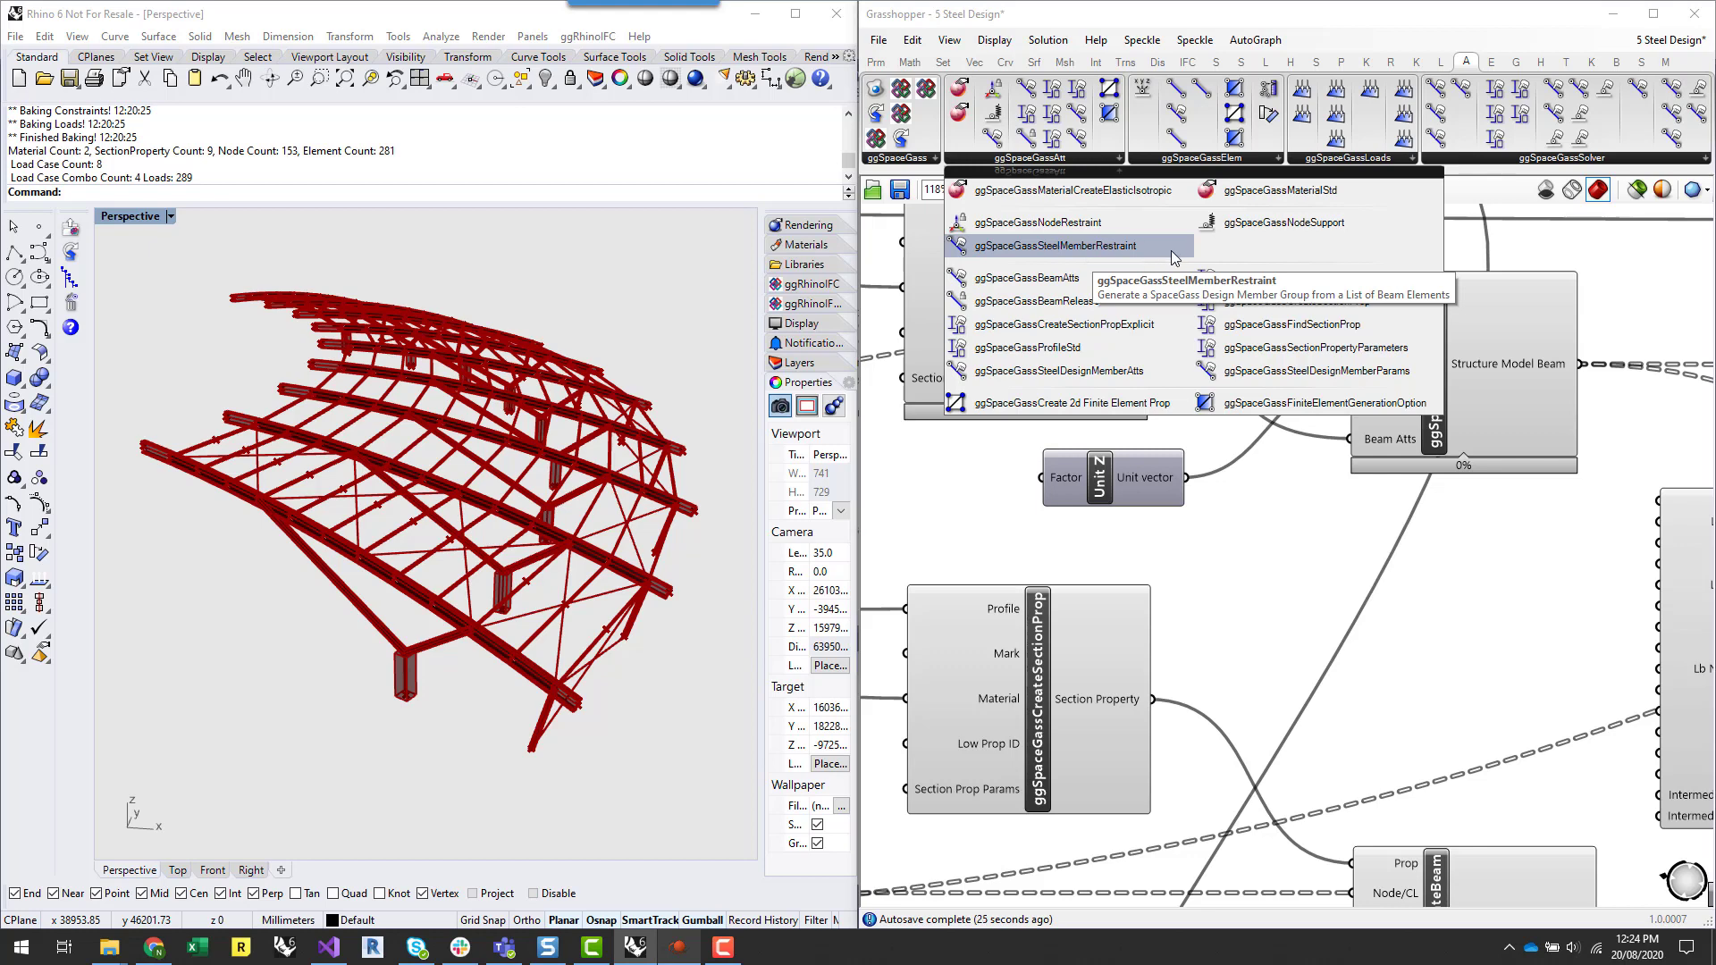
pyautogui.click(1056, 242)
pyautogui.scroll(-2, 1091, 474)
pyautogui.click(1323, 620)
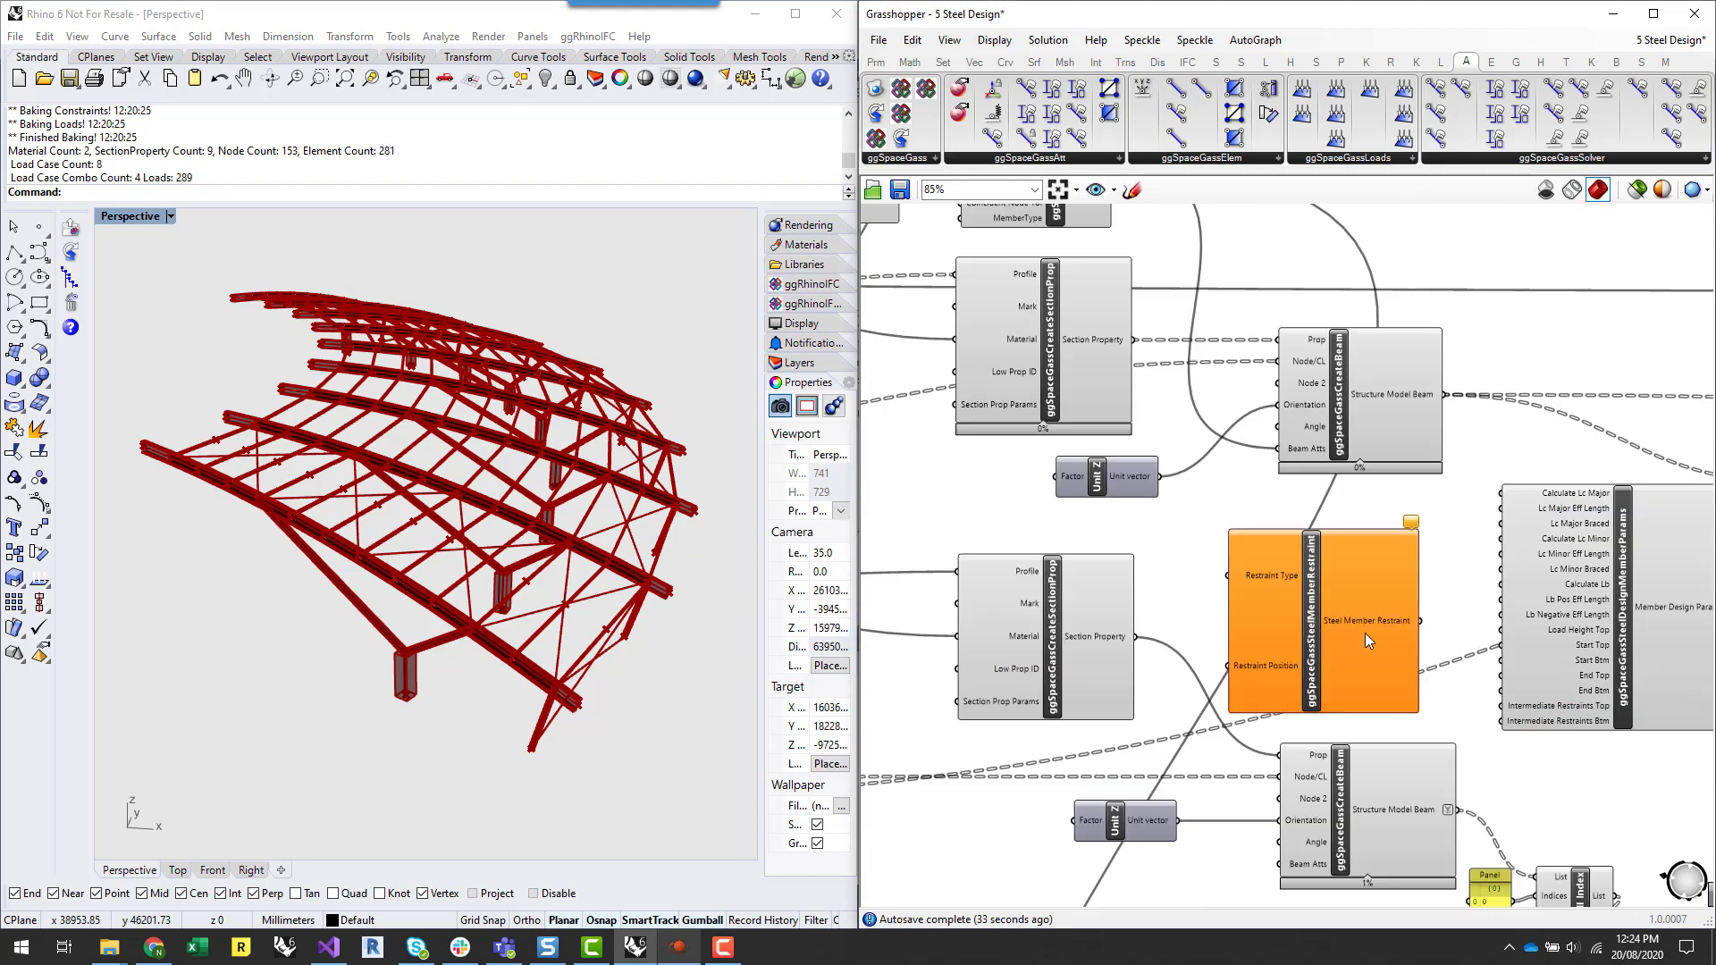
pyautogui.moveTo(1467, 692); pyautogui.dragTo(1336, 649, button='right')
pyautogui.scroll(4, 1308, 625)
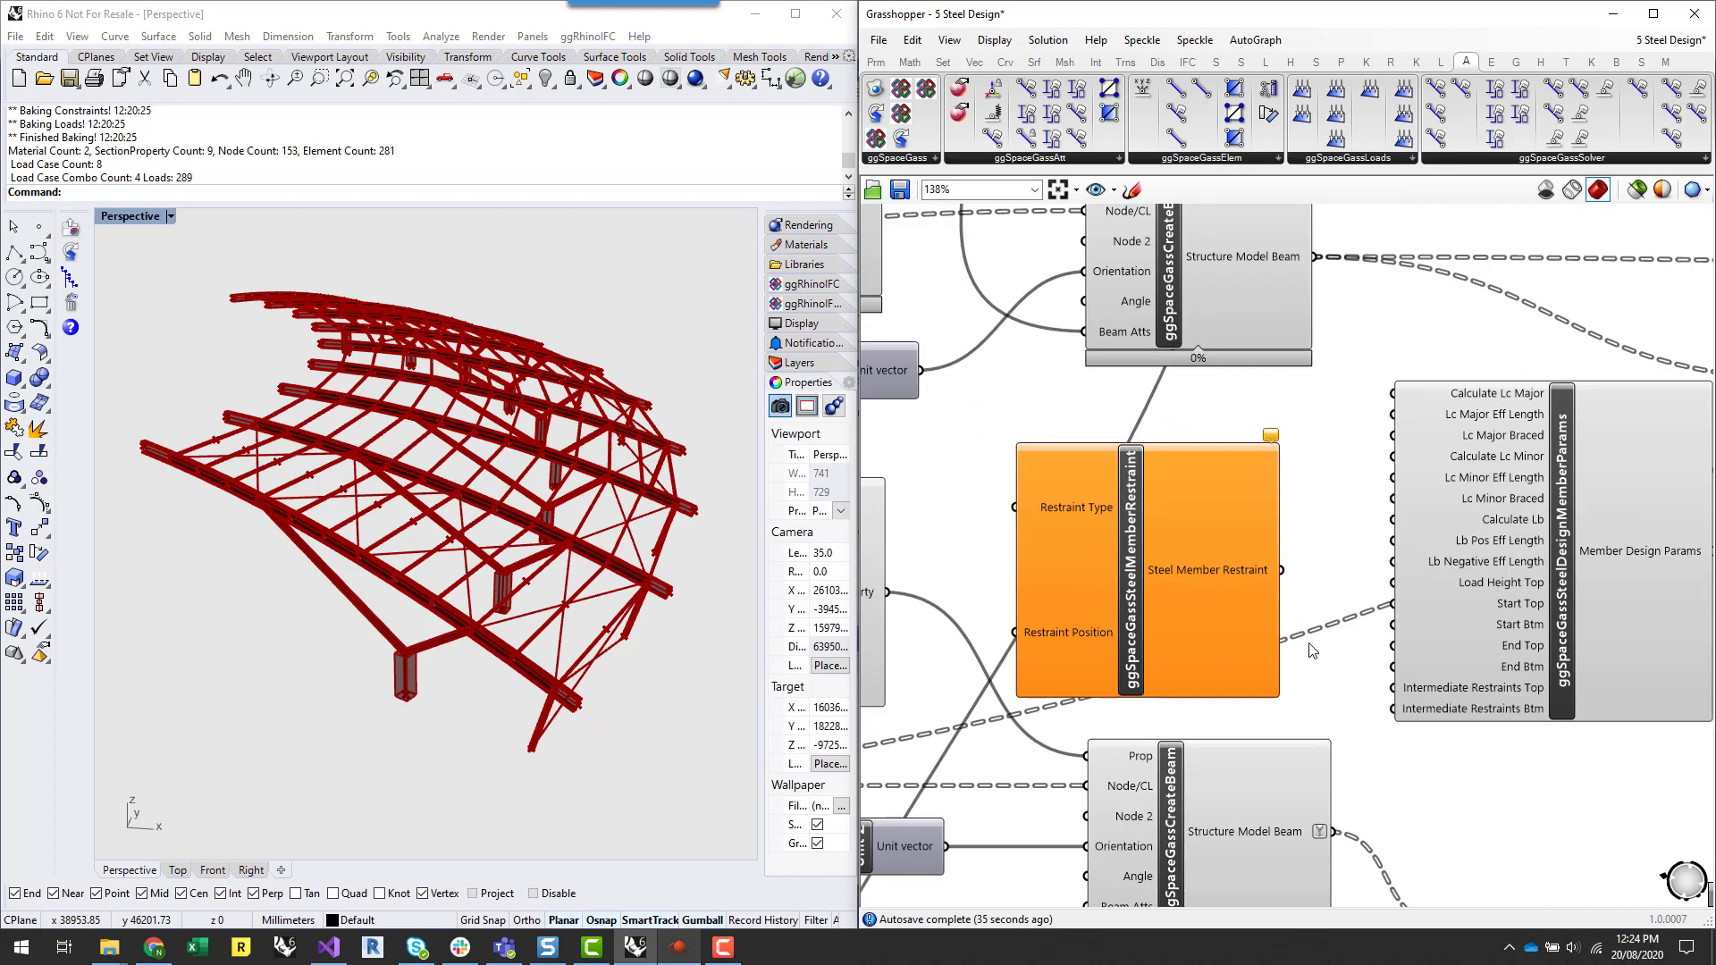
pyautogui.moveTo(1166, 565); pyautogui.dragTo(1228, 588)
pyautogui.moveTo(1566, 657); pyautogui.dragTo(1577, 595)
pyautogui.click(1349, 589)
# - Check the Restraint Type description on the steel member restraint component and set the type to L
pyautogui.scroll(-4, 1349, 589)
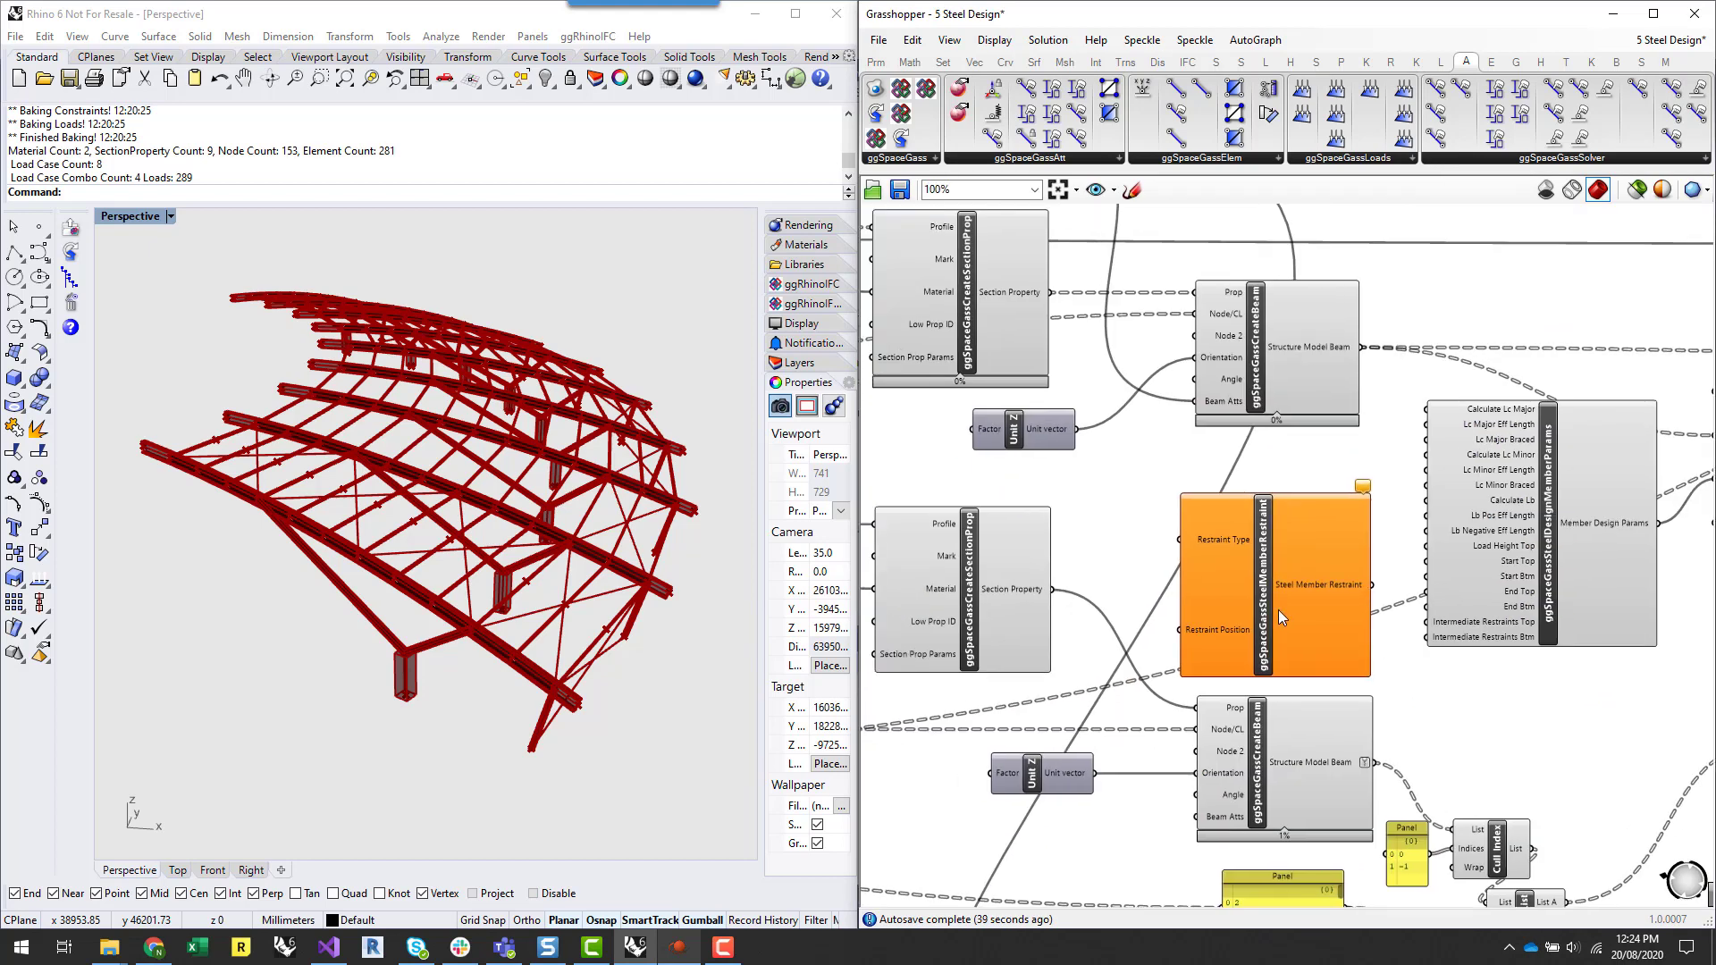
pyautogui.scroll(3, 1277, 609)
pyautogui.click(1242, 588)
pyautogui.moveTo(1194, 647)
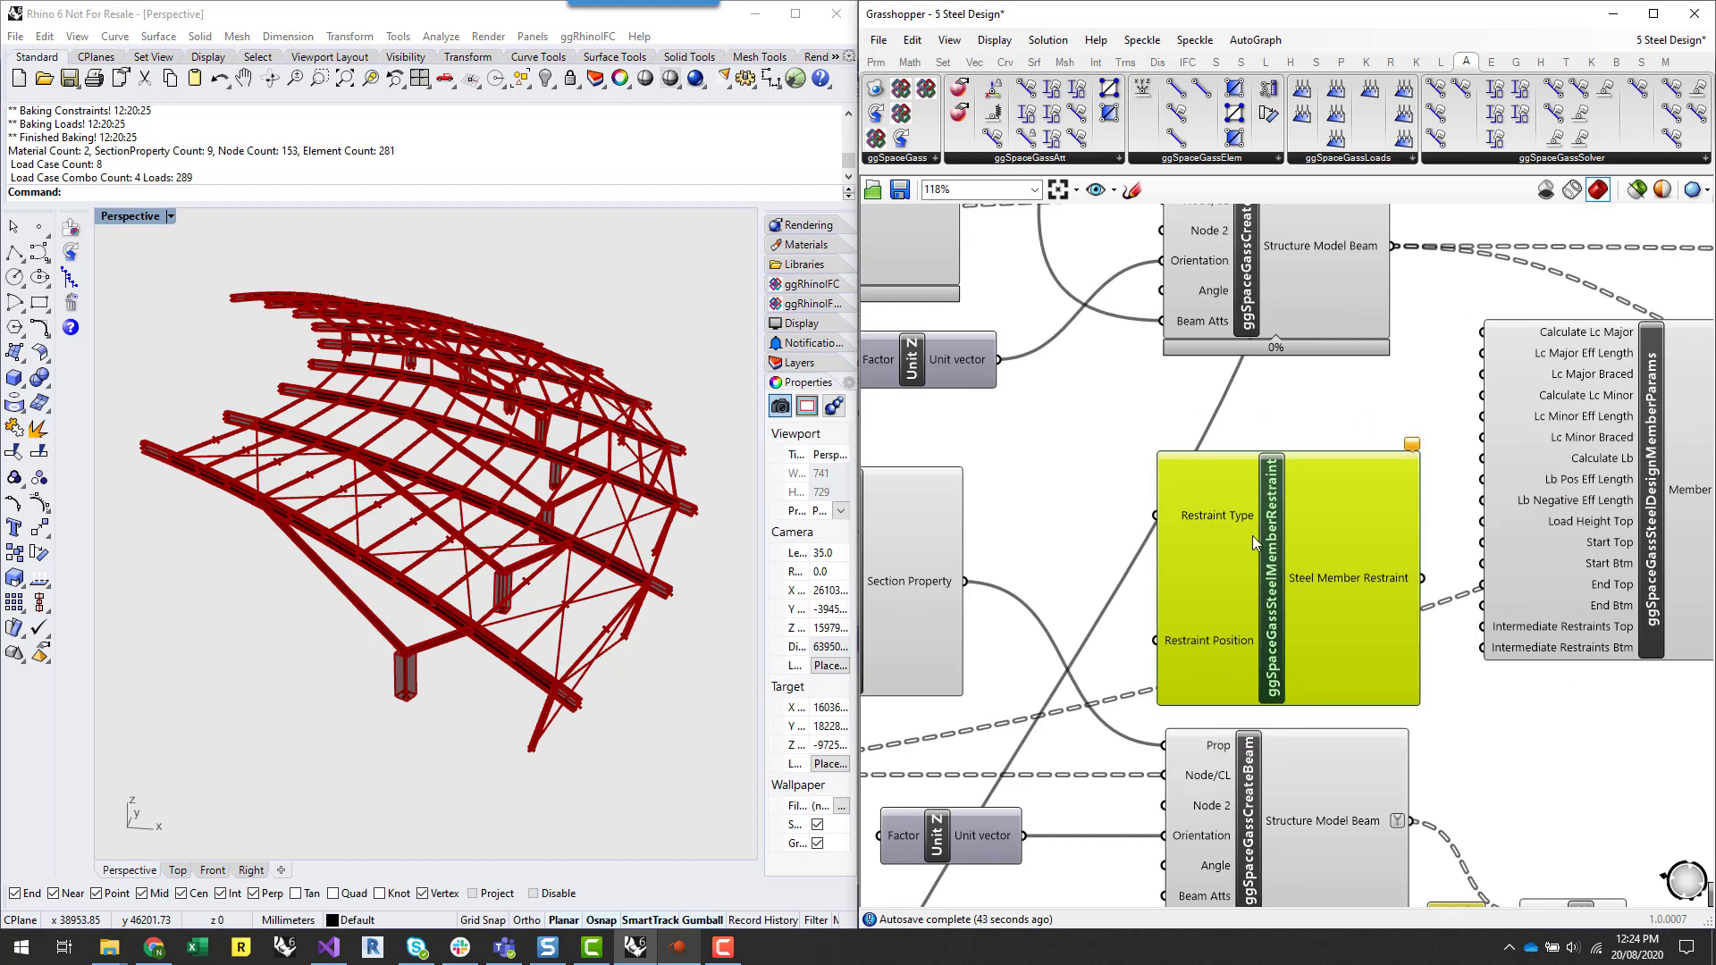
pyautogui.moveTo(1202, 517)
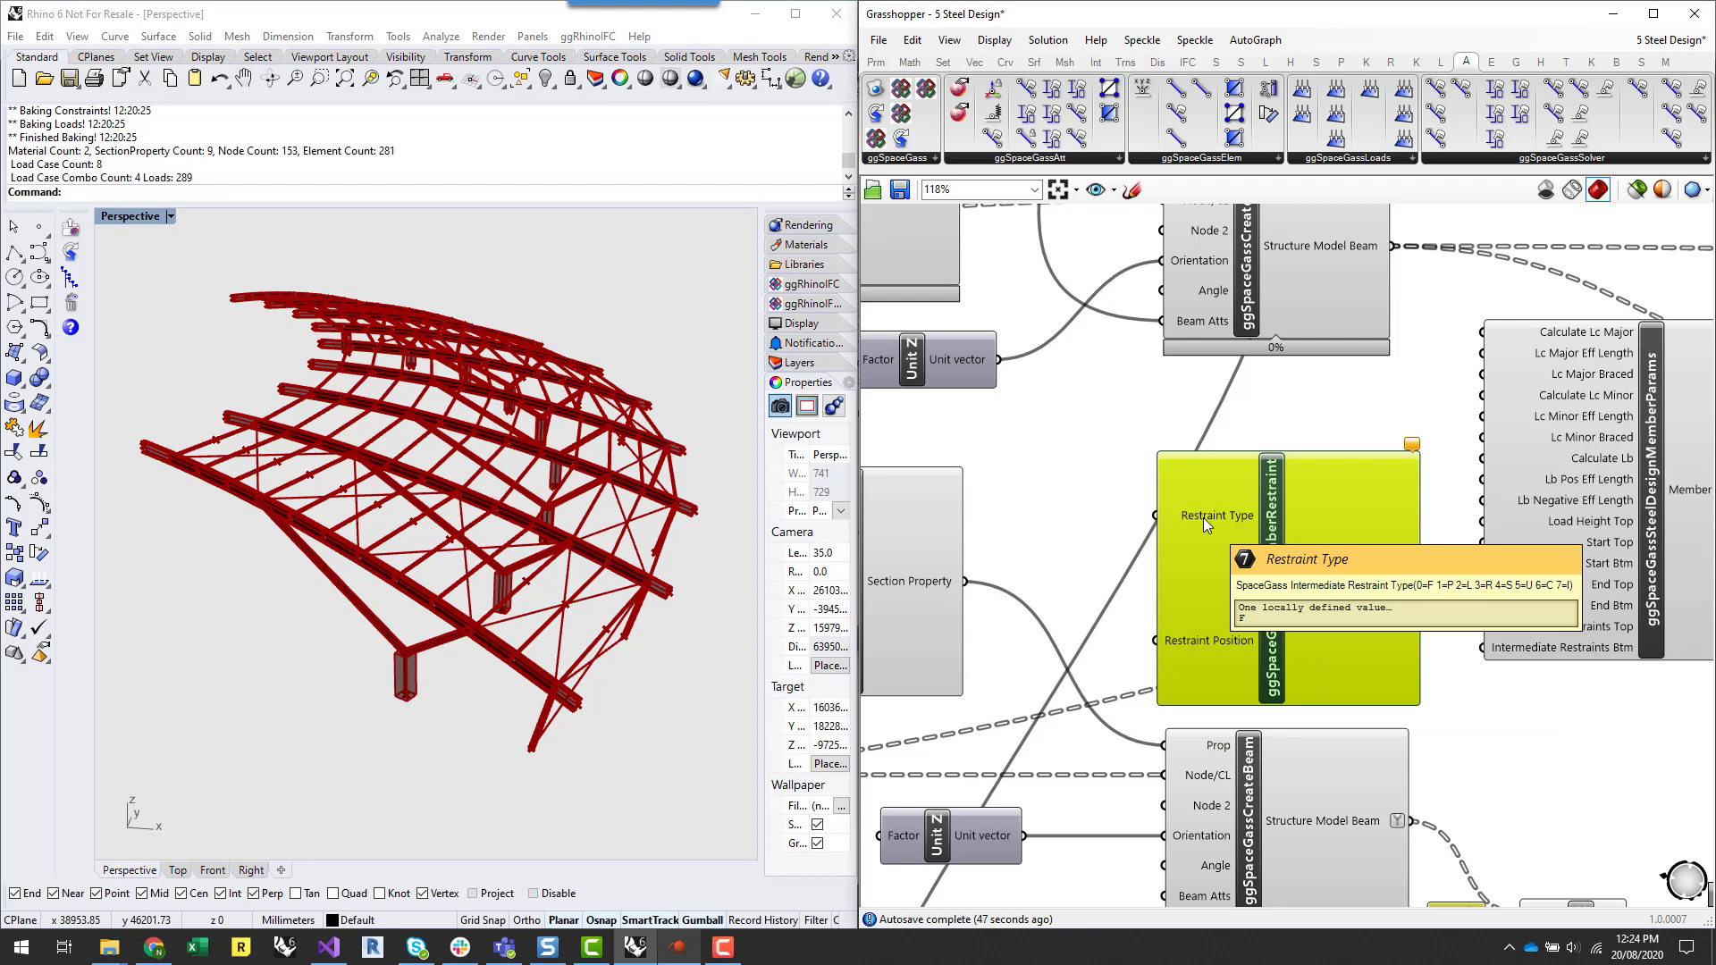
pyautogui.rightClick(1203, 518)
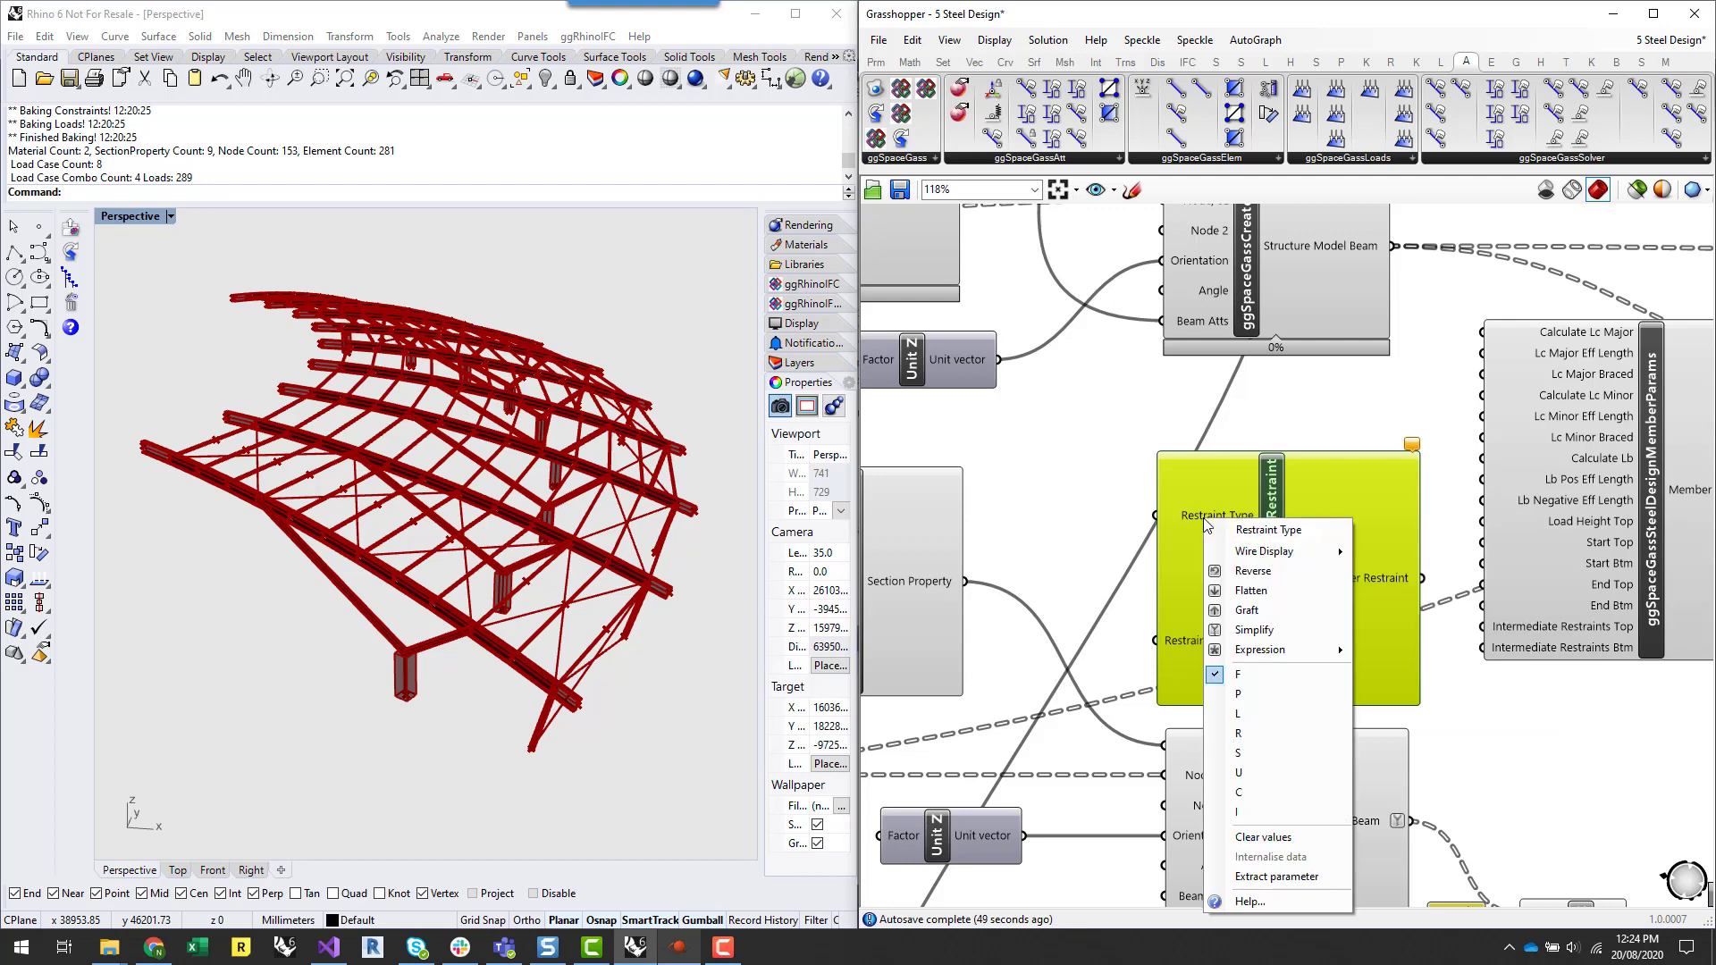
pyautogui.click(1285, 714)
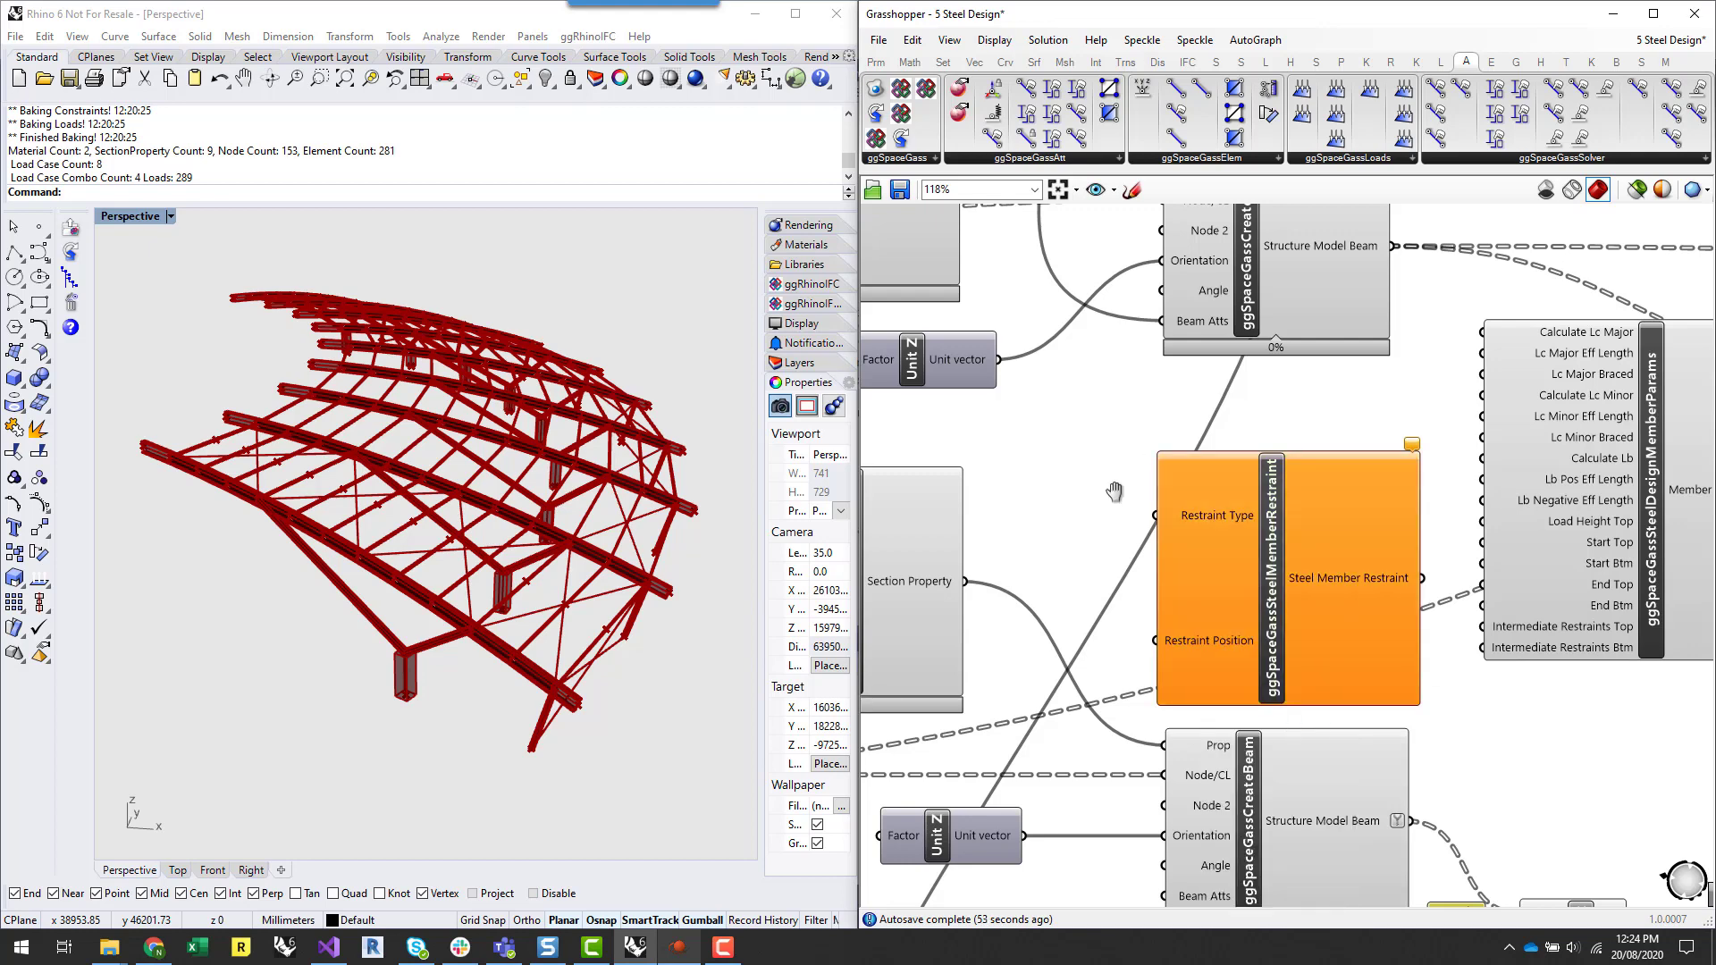
# - Check the Restraint Position description on the steel member restraint component and examine the beam index panels feeding the Split List components
pyautogui.moveTo(1113, 492); pyautogui.dragTo(1219, 501, button='right')
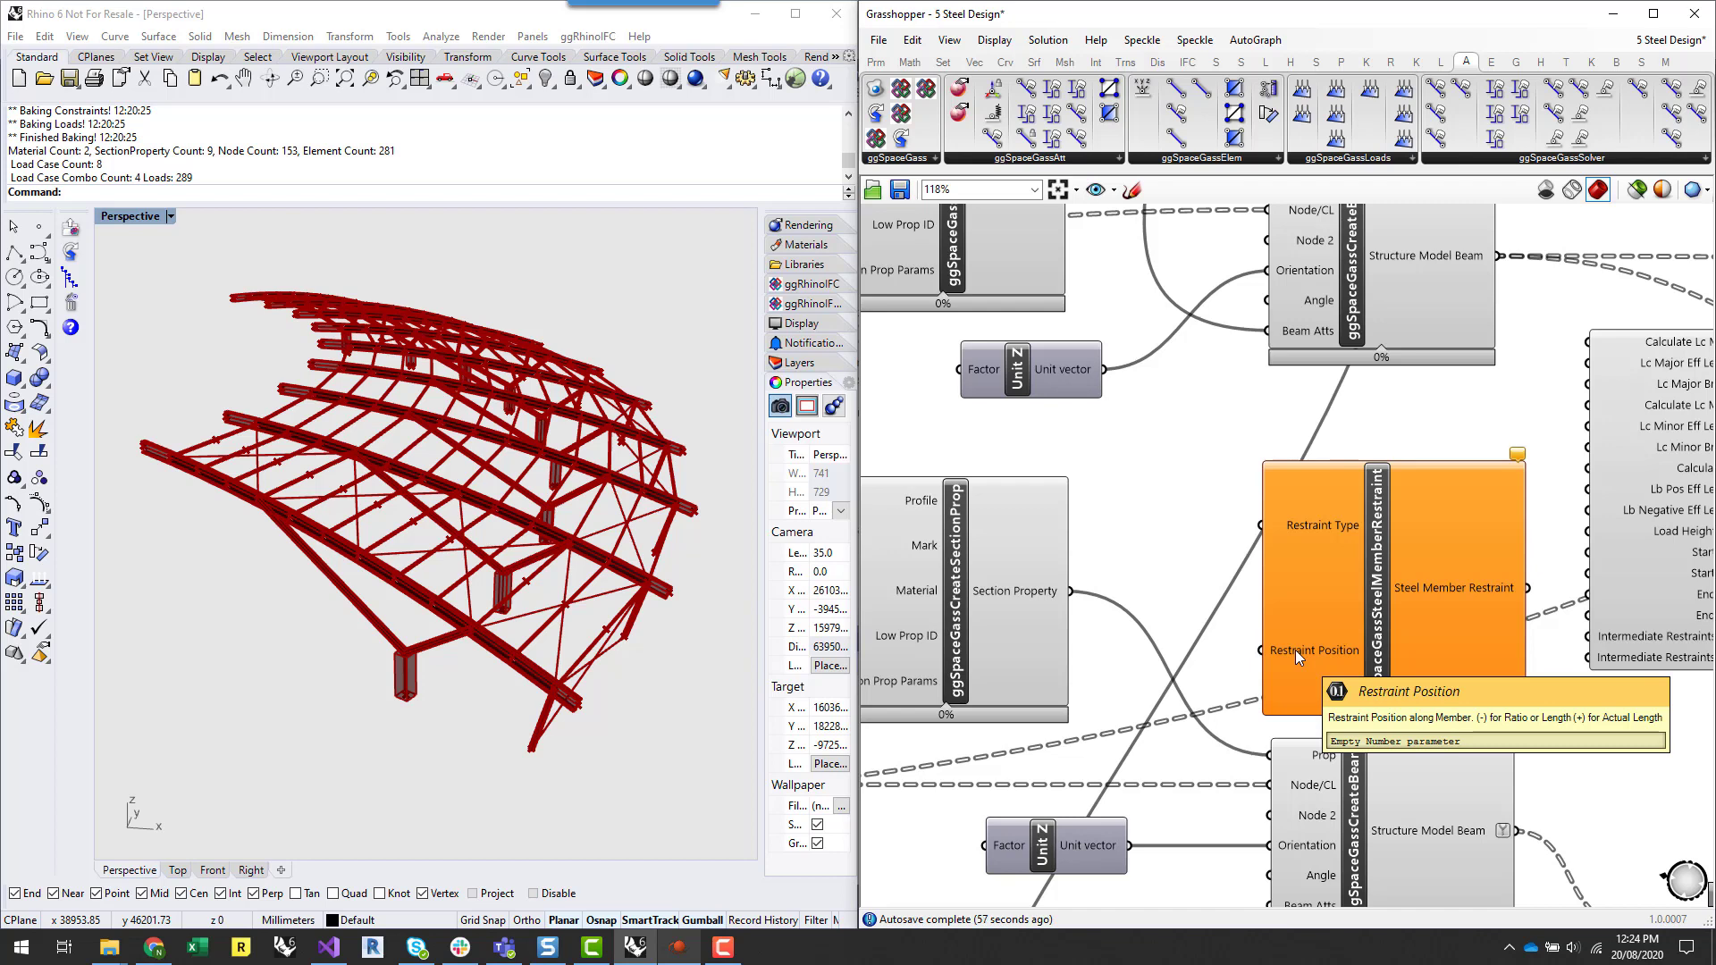
pyautogui.moveTo(1169, 550); pyautogui.dragTo(1208, 524, button='right')
pyautogui.scroll(-3, 1184, 517)
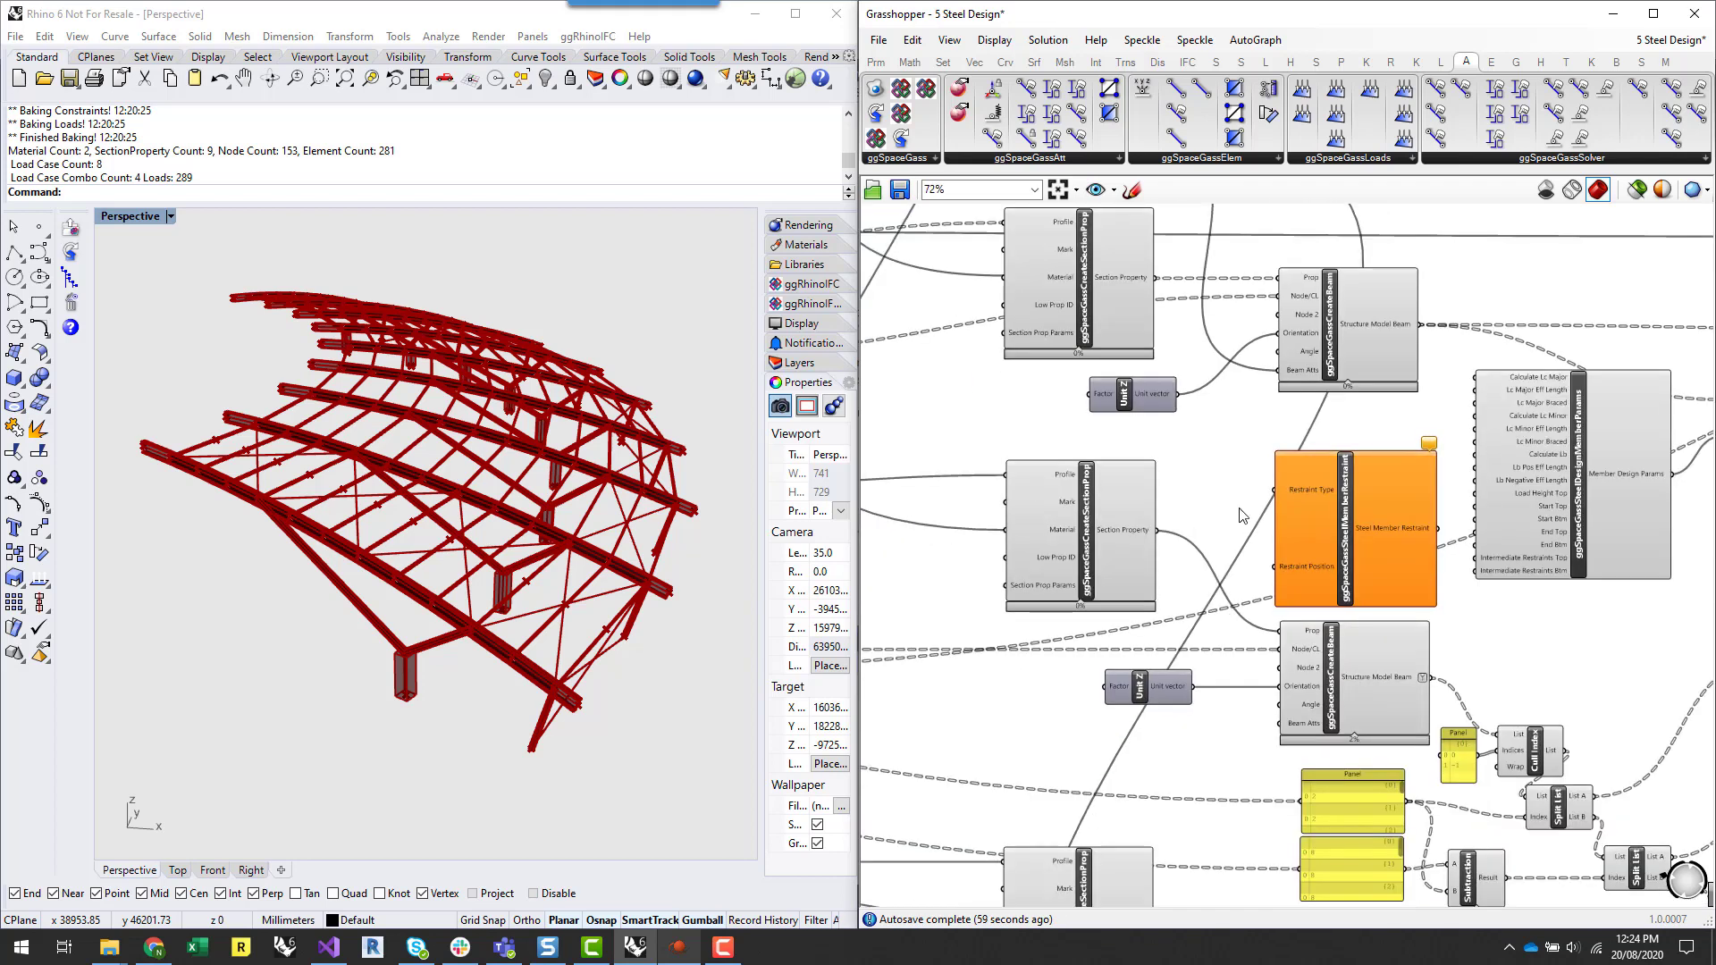
pyautogui.scroll(2, 1329, 679)
pyautogui.moveTo(1330, 679); pyautogui.dragTo(1169, 724, button='right')
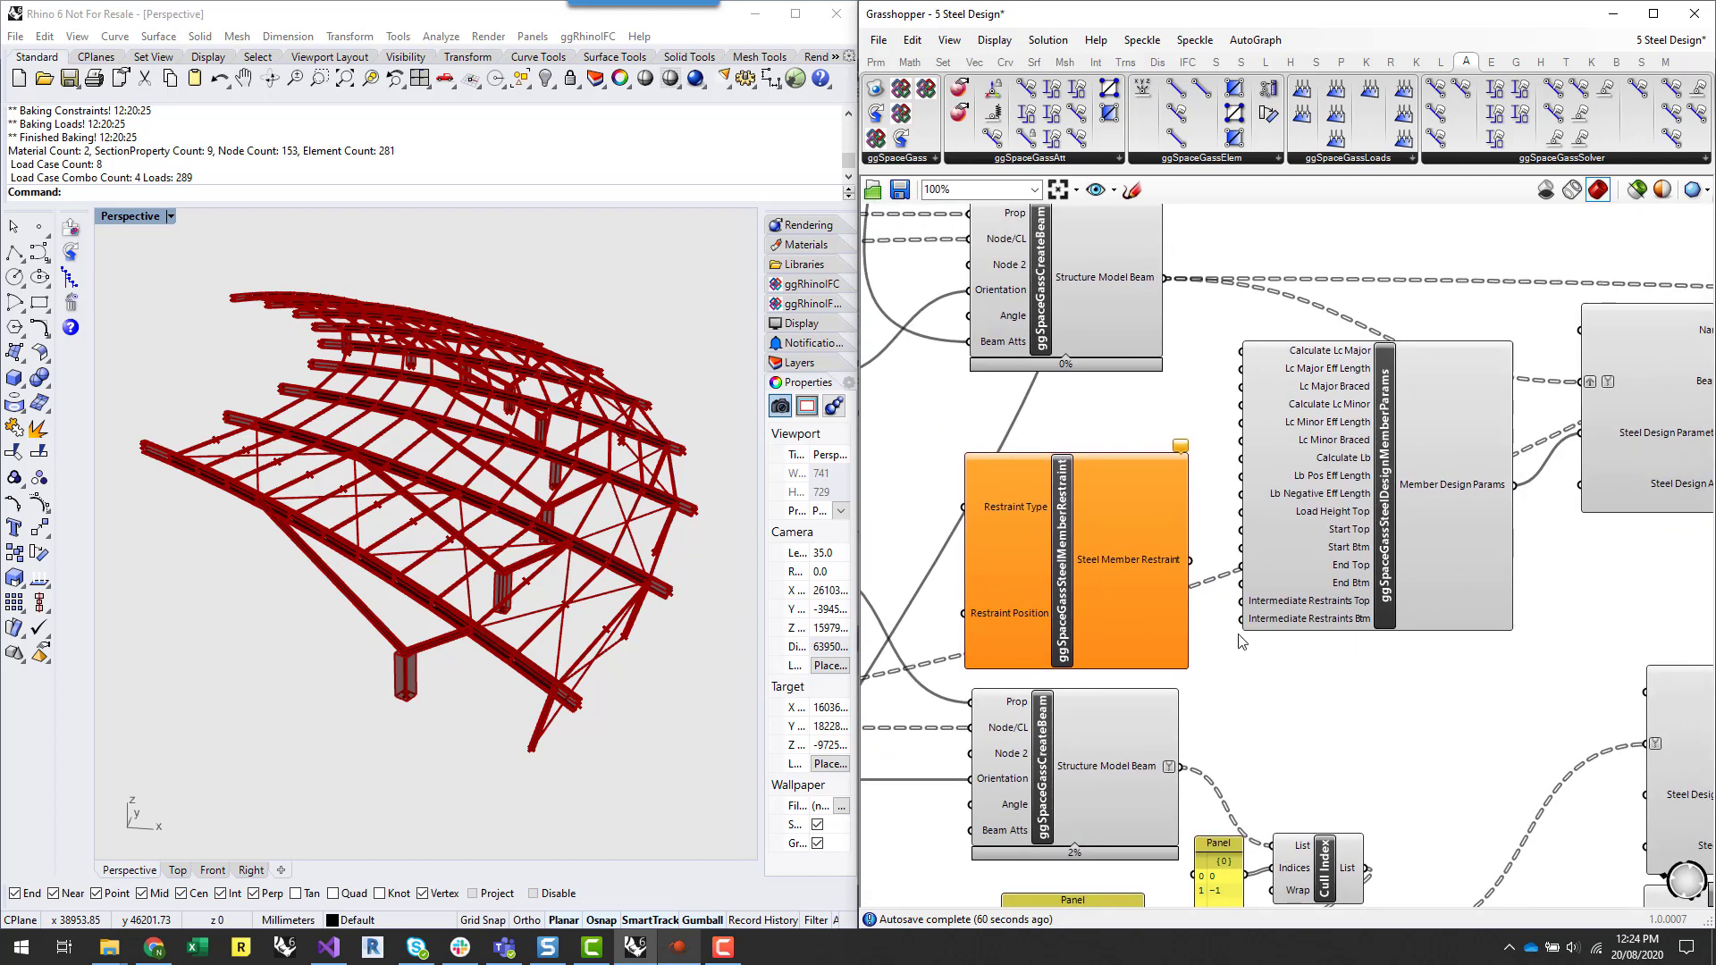
pyautogui.moveTo(994, 618)
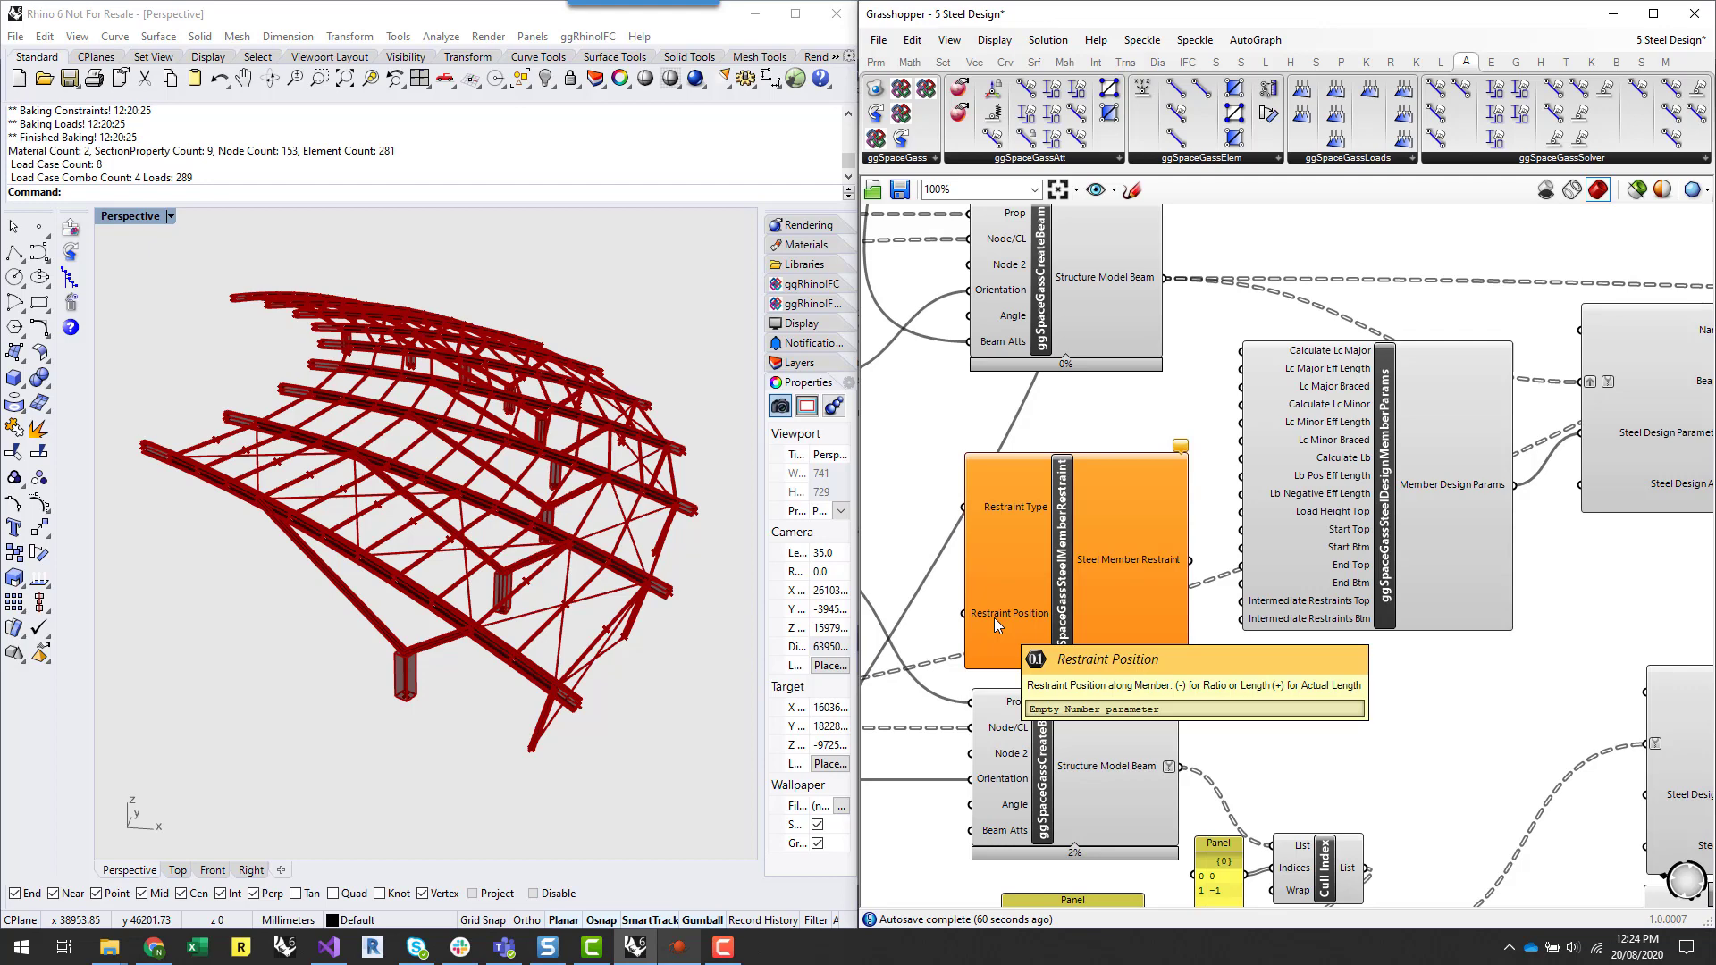
pyautogui.moveTo(939, 529); pyautogui.dragTo(1063, 520, button='right')
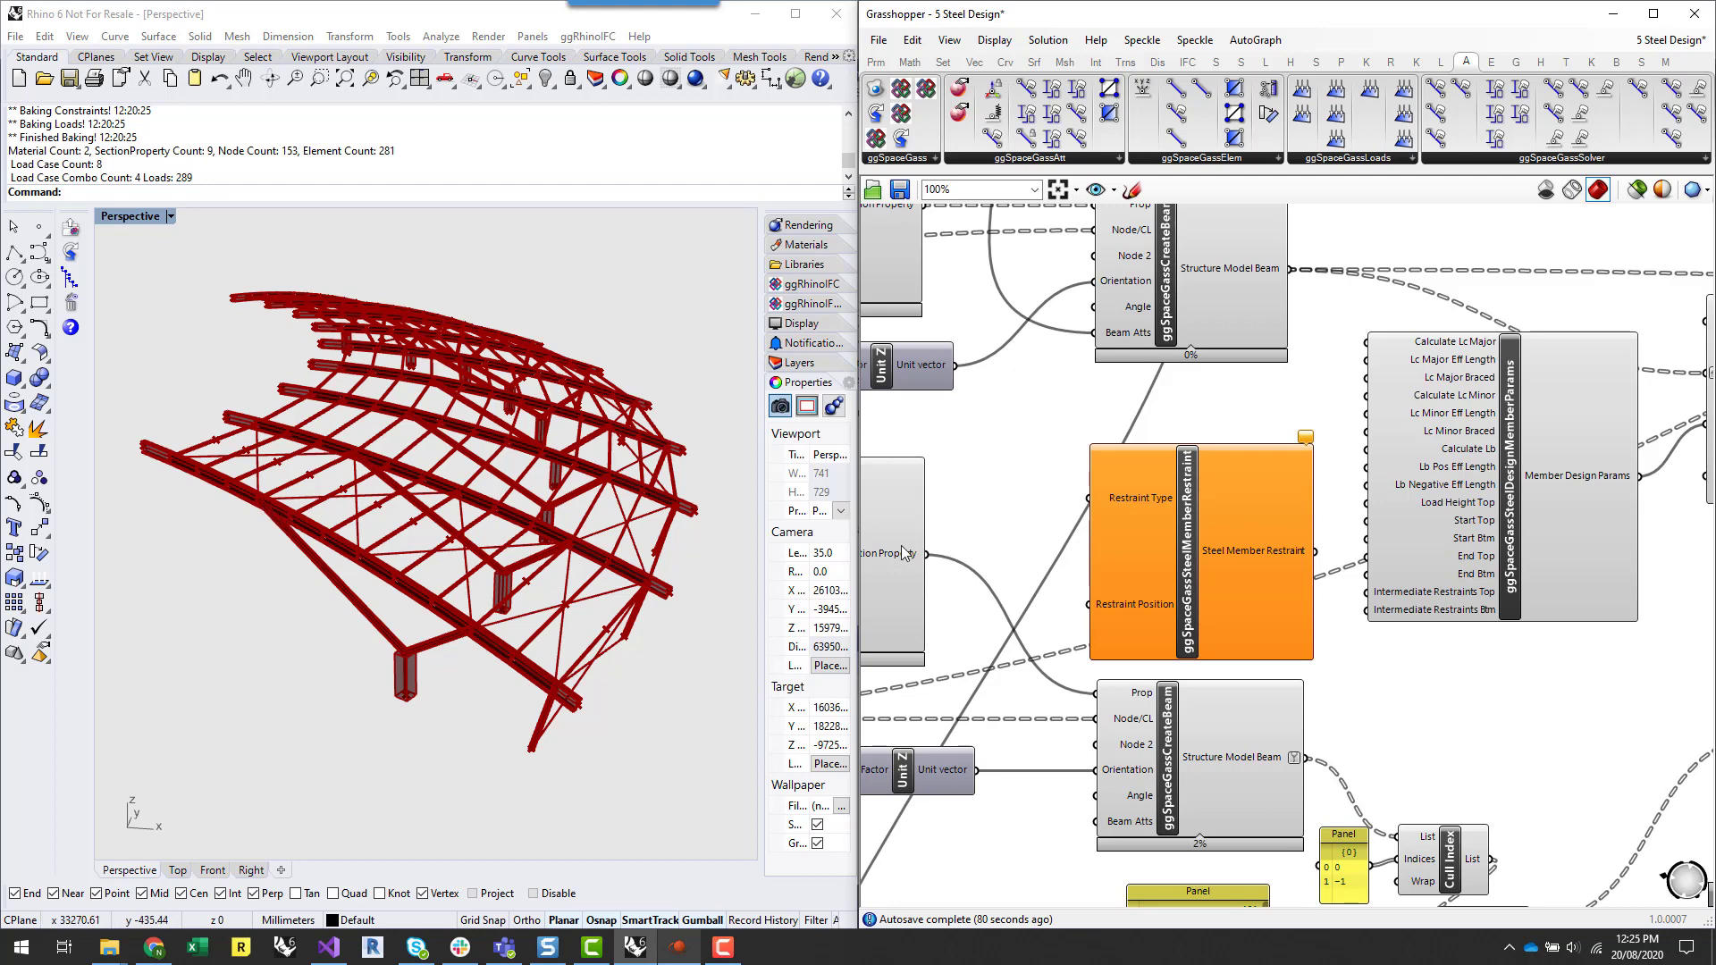
pyautogui.moveTo(1004, 573); pyautogui.dragTo(1074, 536, button='right')
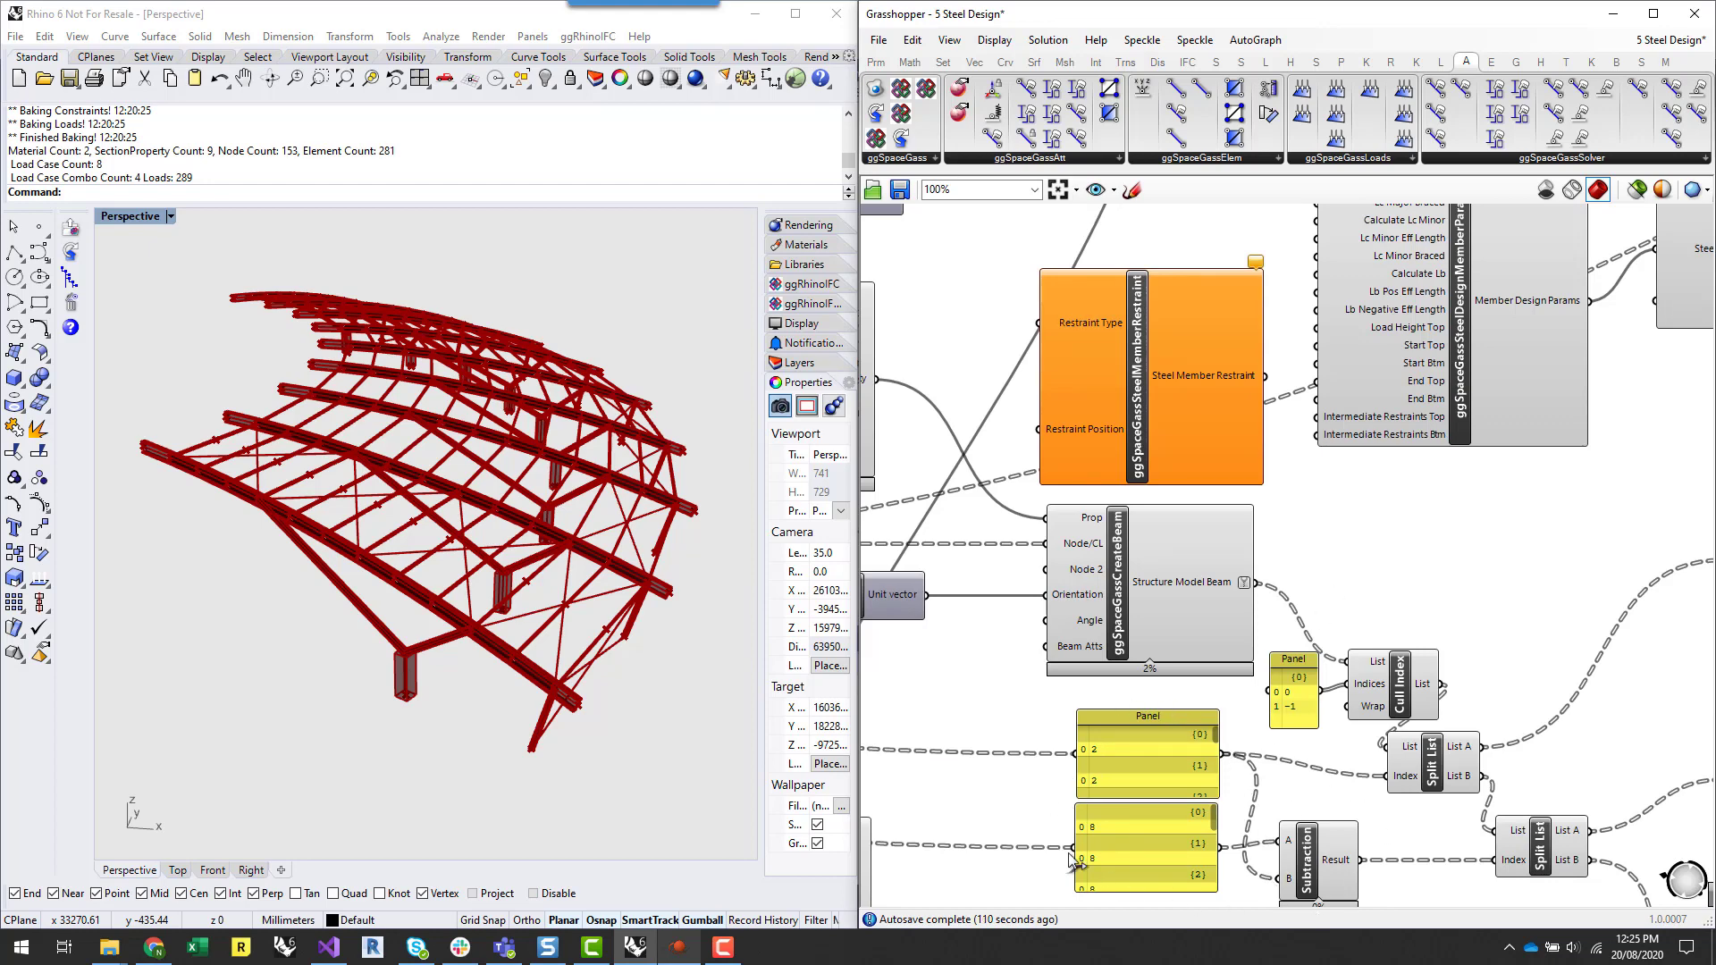
pyautogui.moveTo(1137, 728); pyautogui.dragTo(1113, 683, button='right')
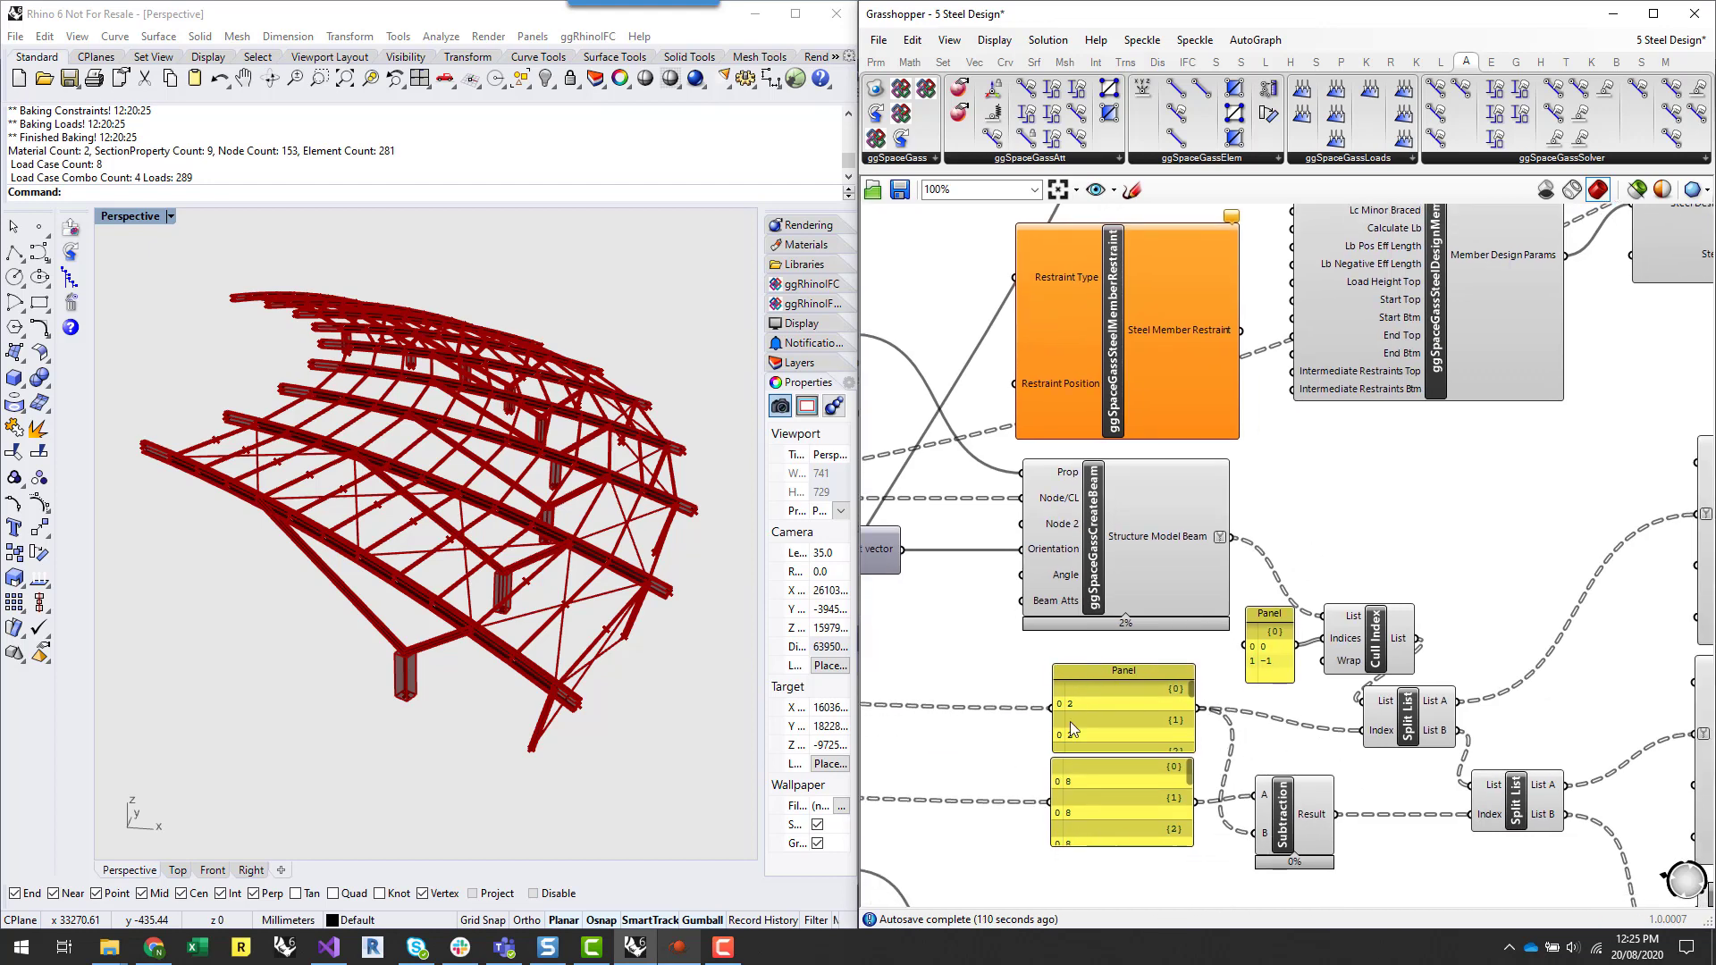
# - Add a Division component in the free space beside the create beam component, above Cull Index
pyautogui.doubleClick(1357, 508)
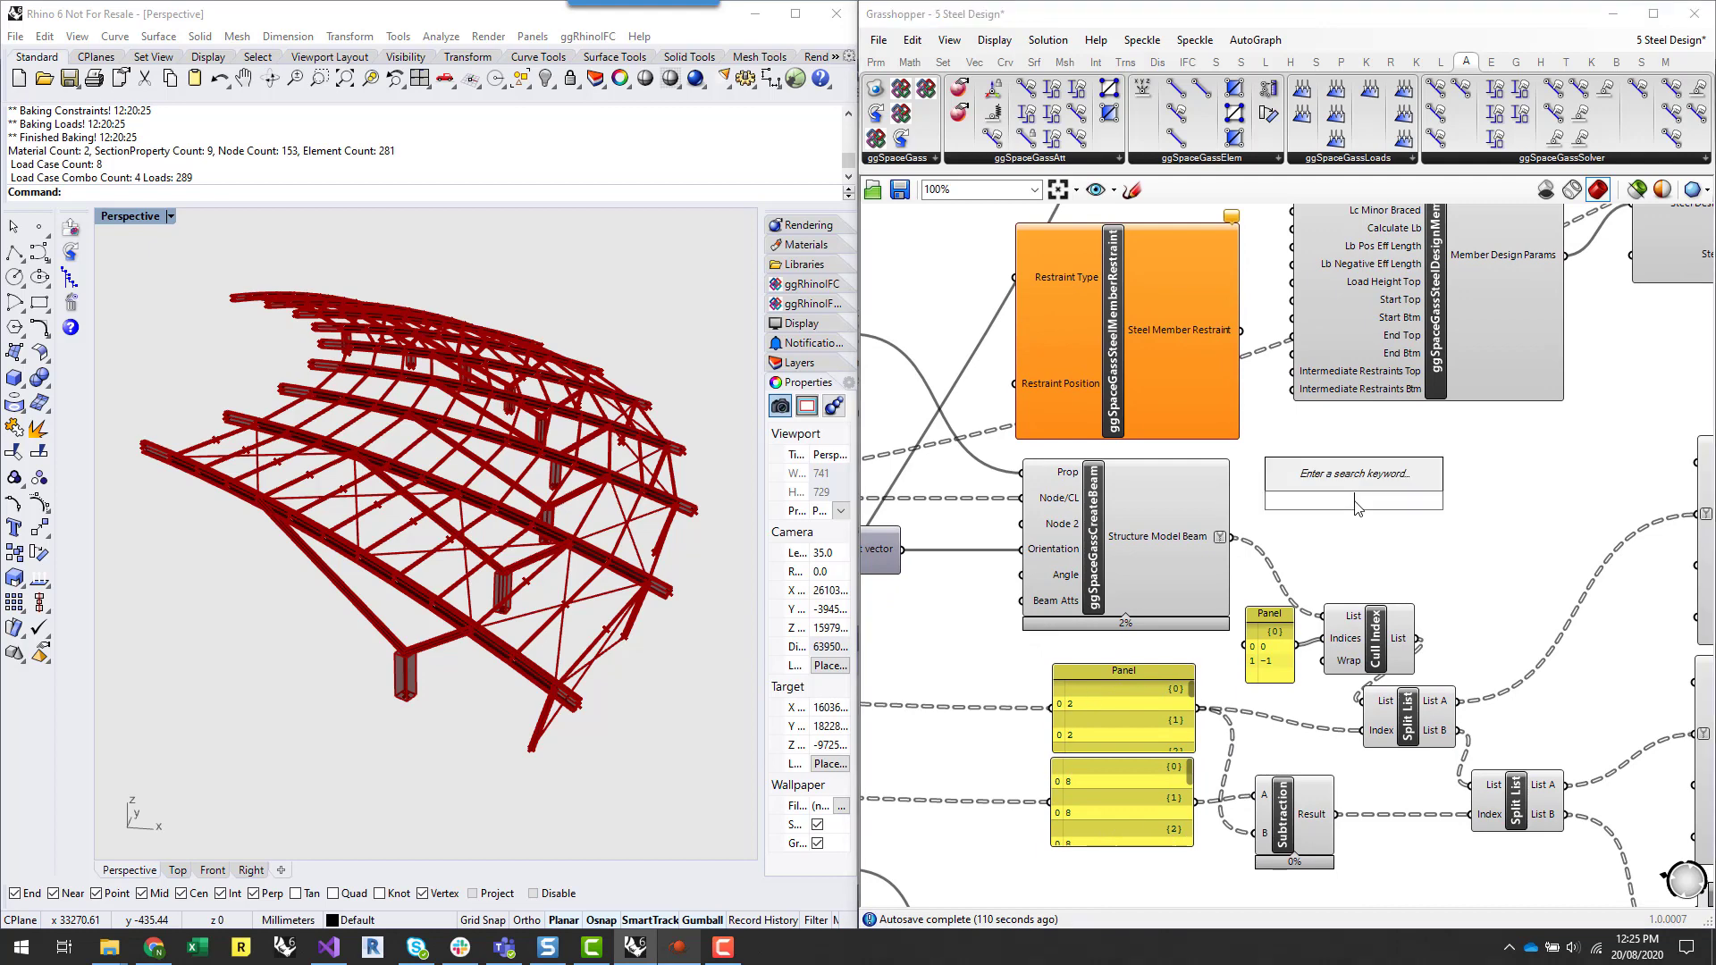
pyautogui.write('//')
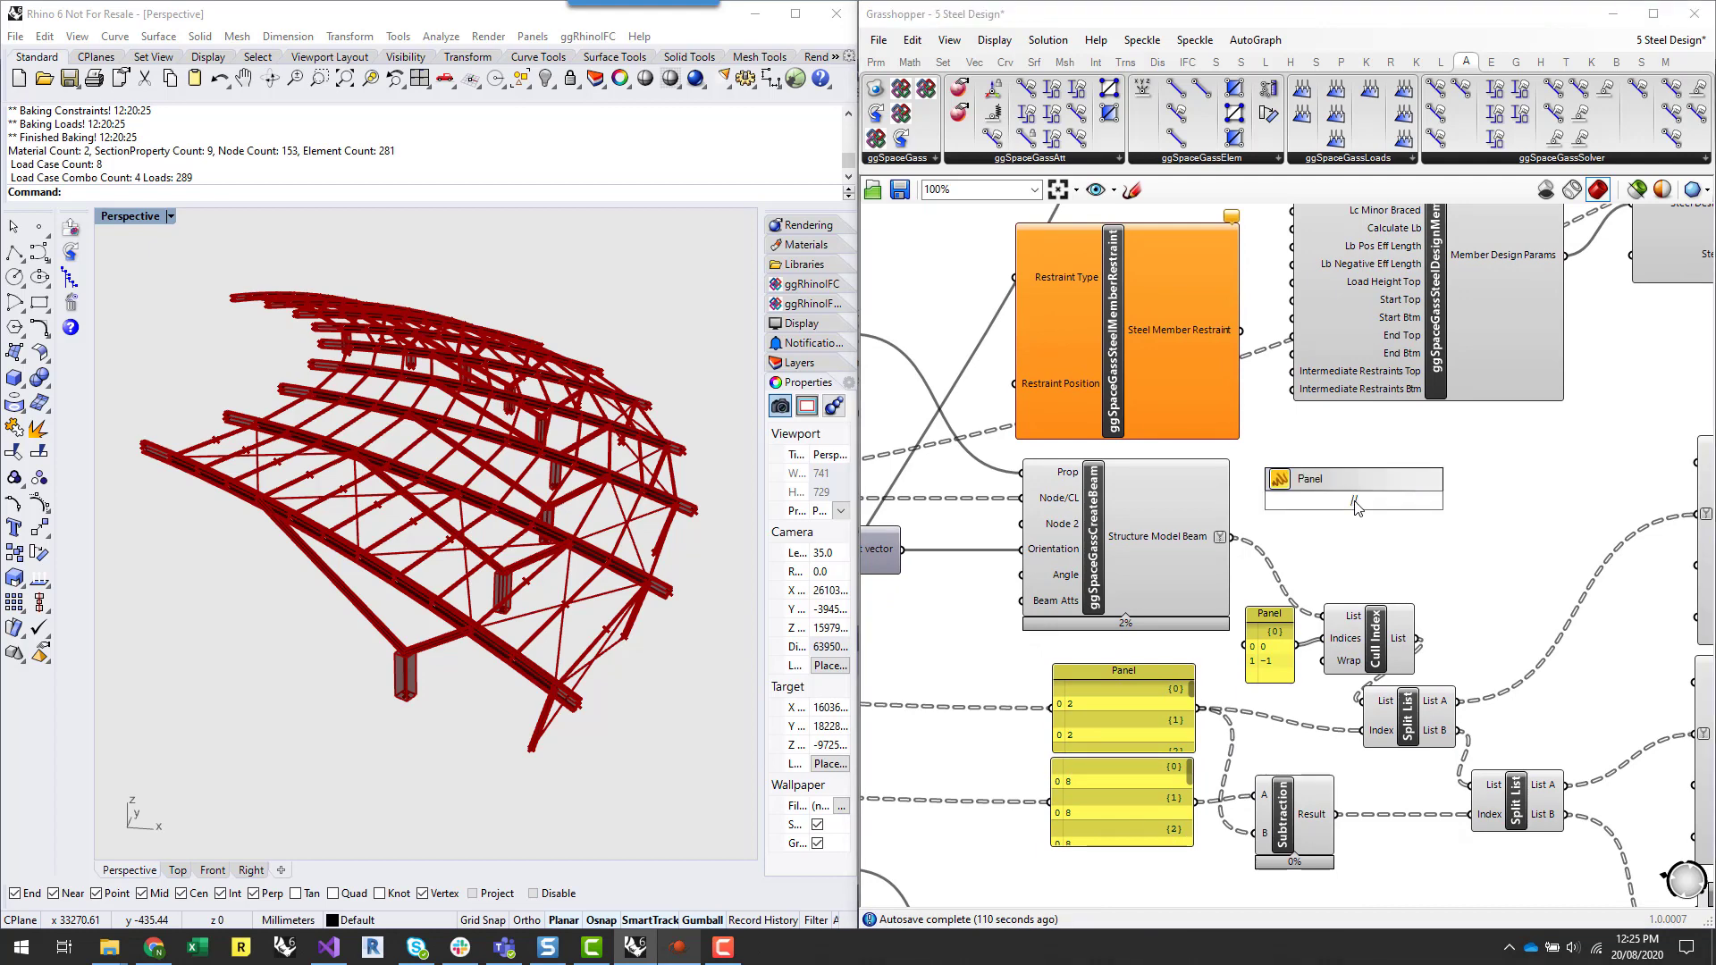
pyautogui.press('BackSpace')
pyautogui.press('Return')
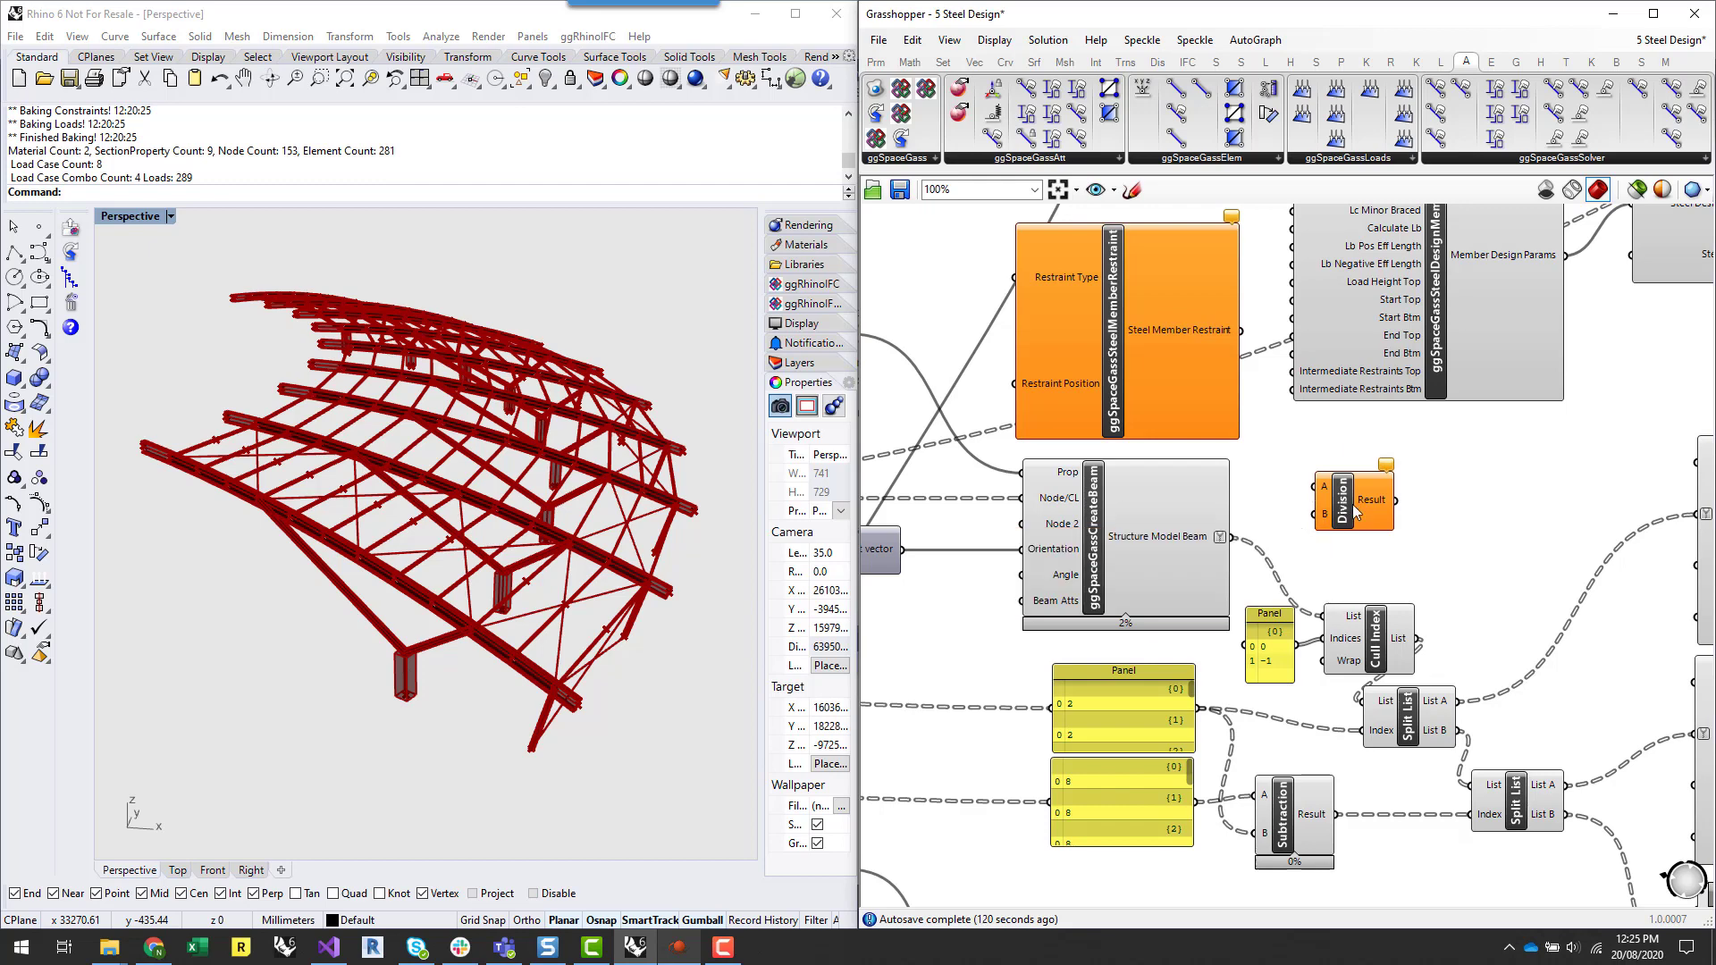
pyautogui.moveTo(1358, 511); pyautogui.dragTo(1393, 536)
# - Add a panel containing 1 and connect it to the Division component's B input
pyautogui.doubleClick(1301, 506)
pyautogui.write('//')
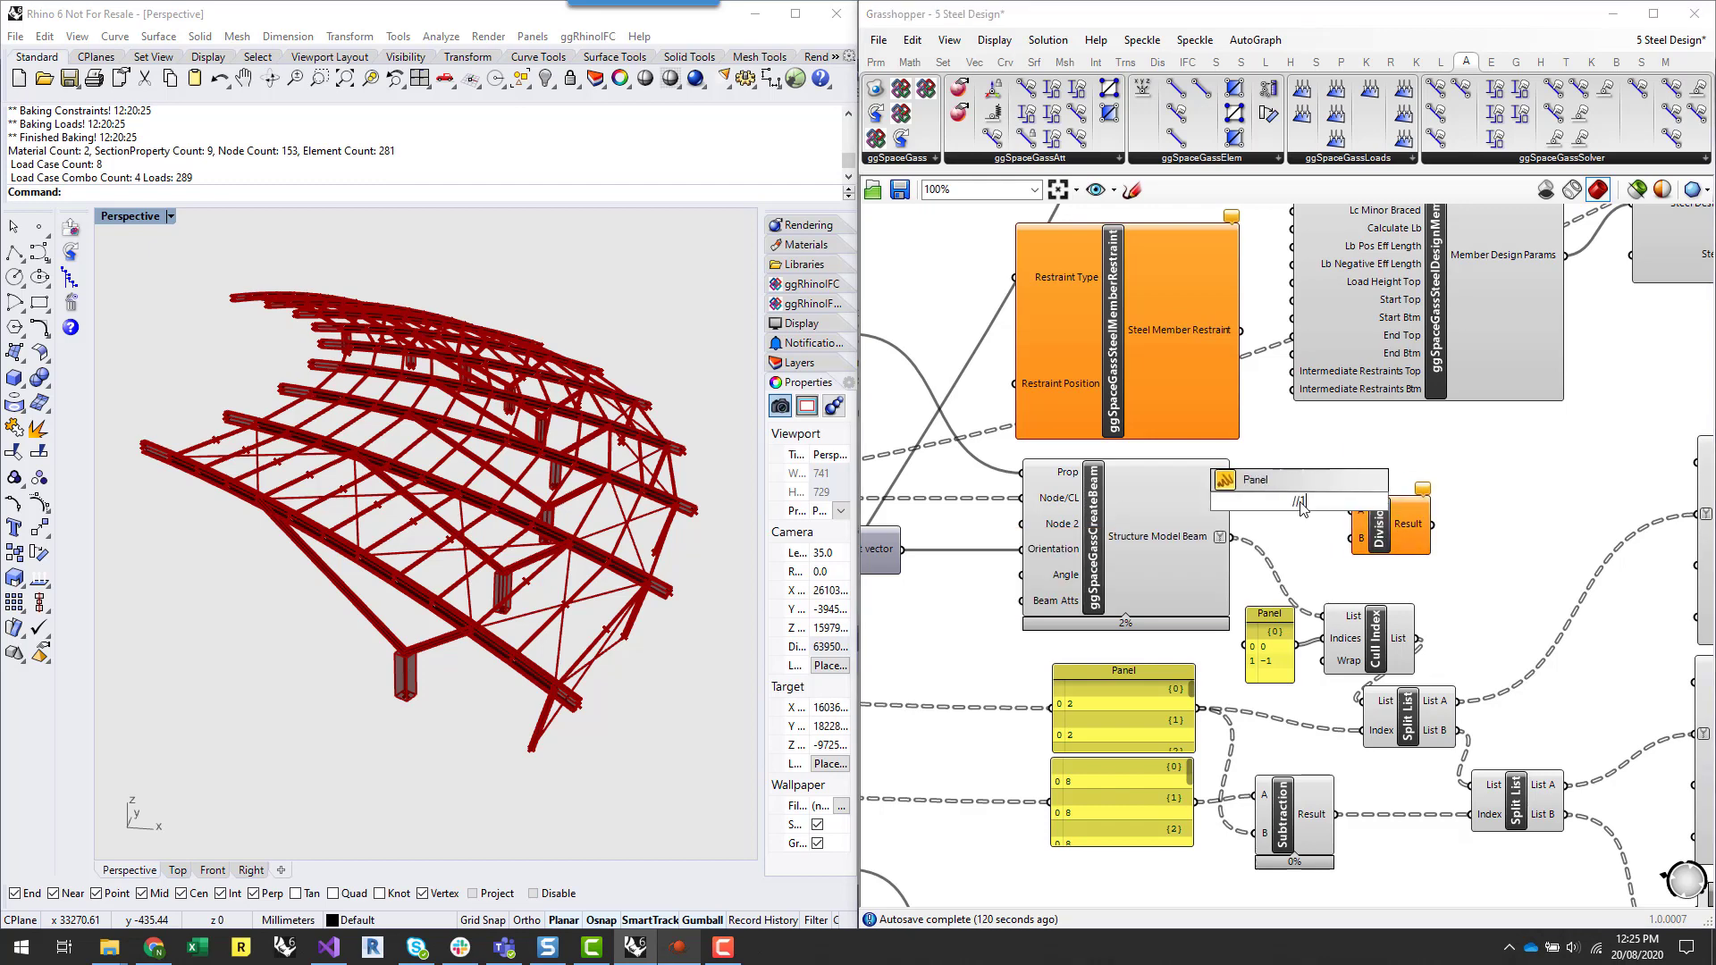
pyautogui.write('1')
pyautogui.press('Return')
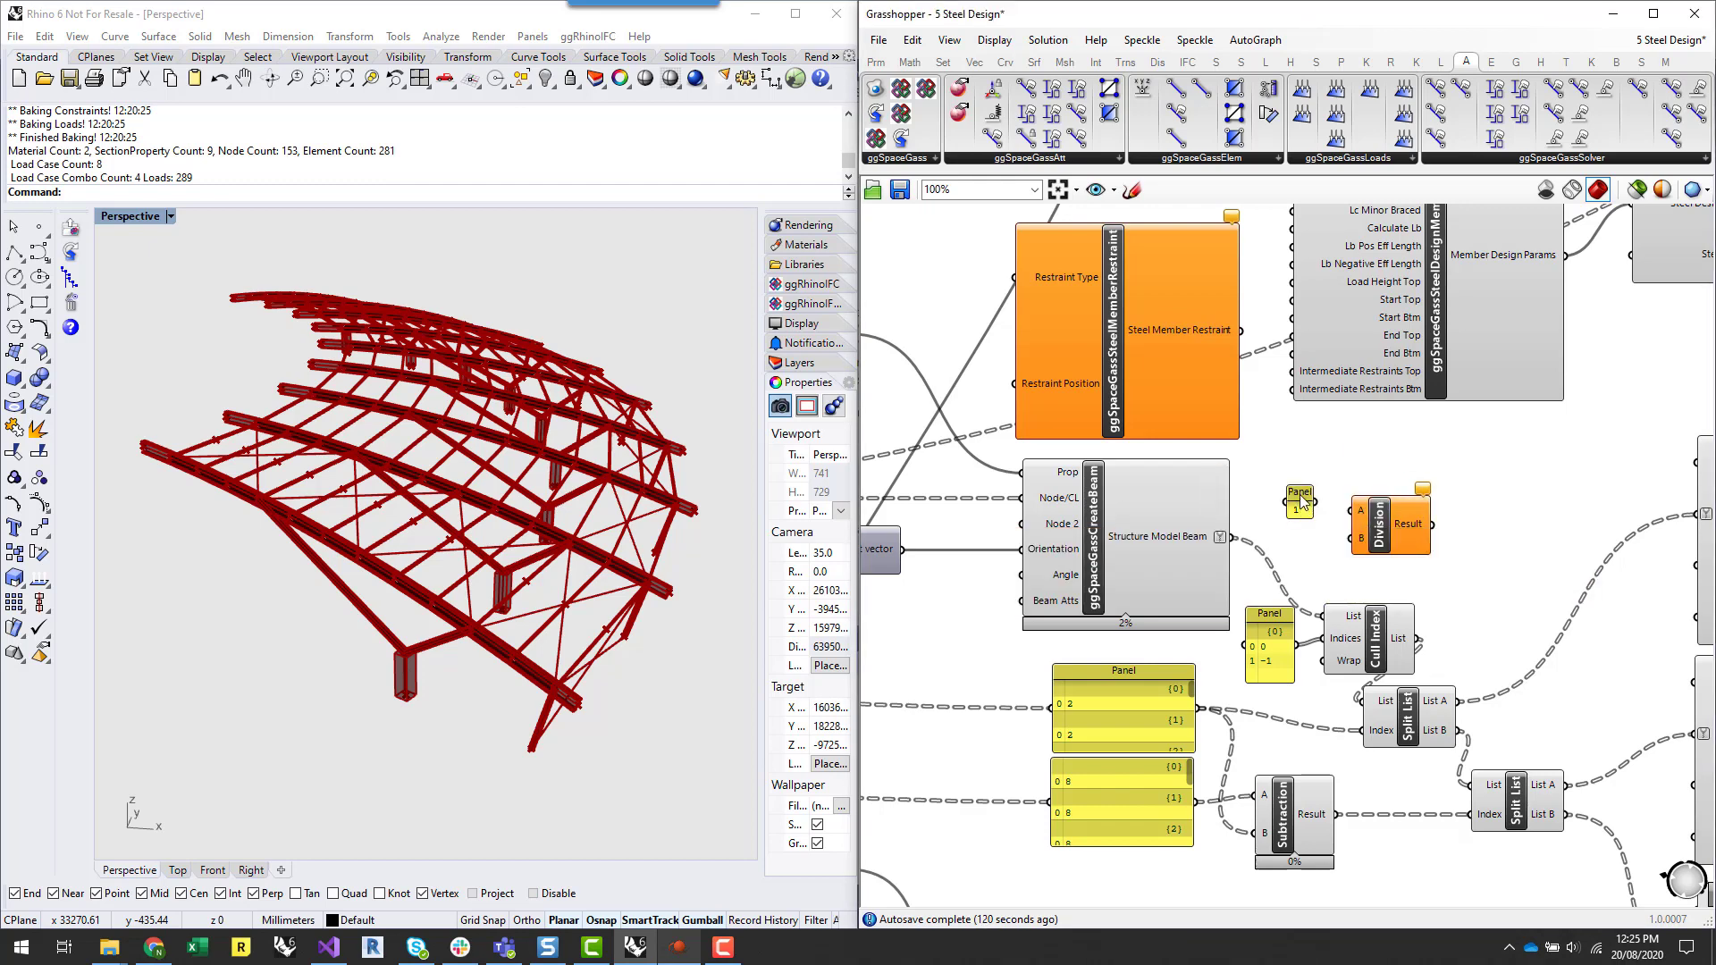
pyautogui.moveTo(1302, 503); pyautogui.dragTo(1352, 539)
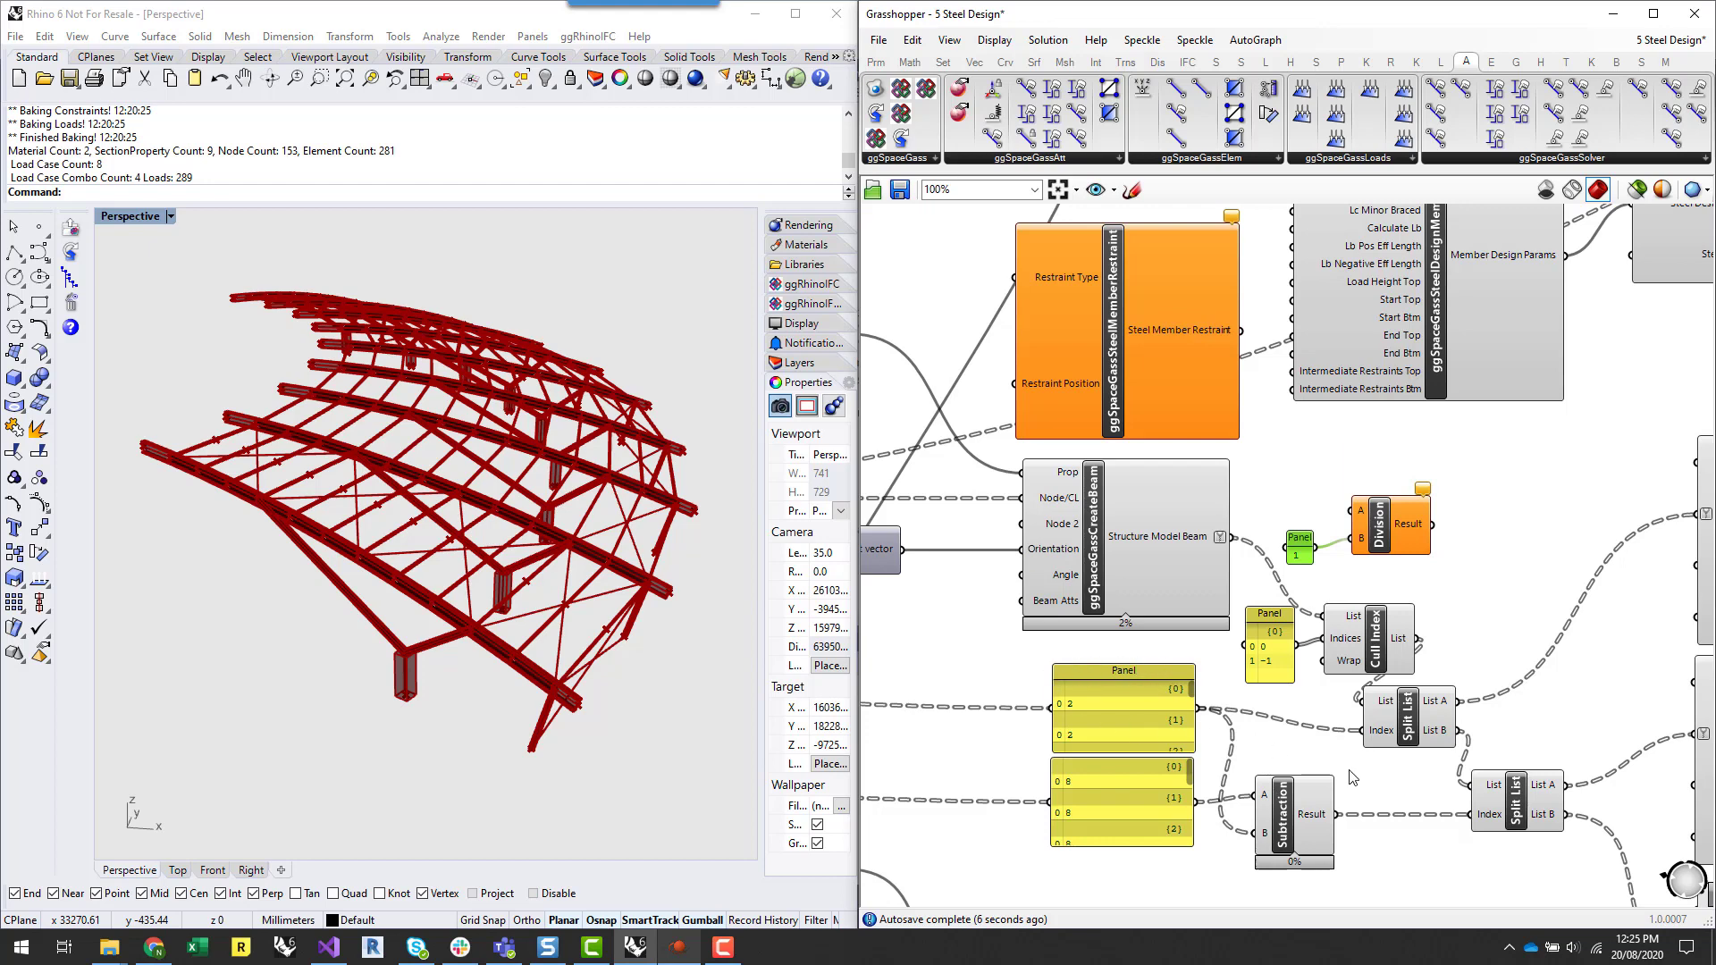
# - Add a List Length component below Division and connect the first Split List's List A output to its List input
pyautogui.moveTo(1355, 770); pyautogui.dragTo(1195, 751, button='right')
pyautogui.doubleClick(1306, 571)
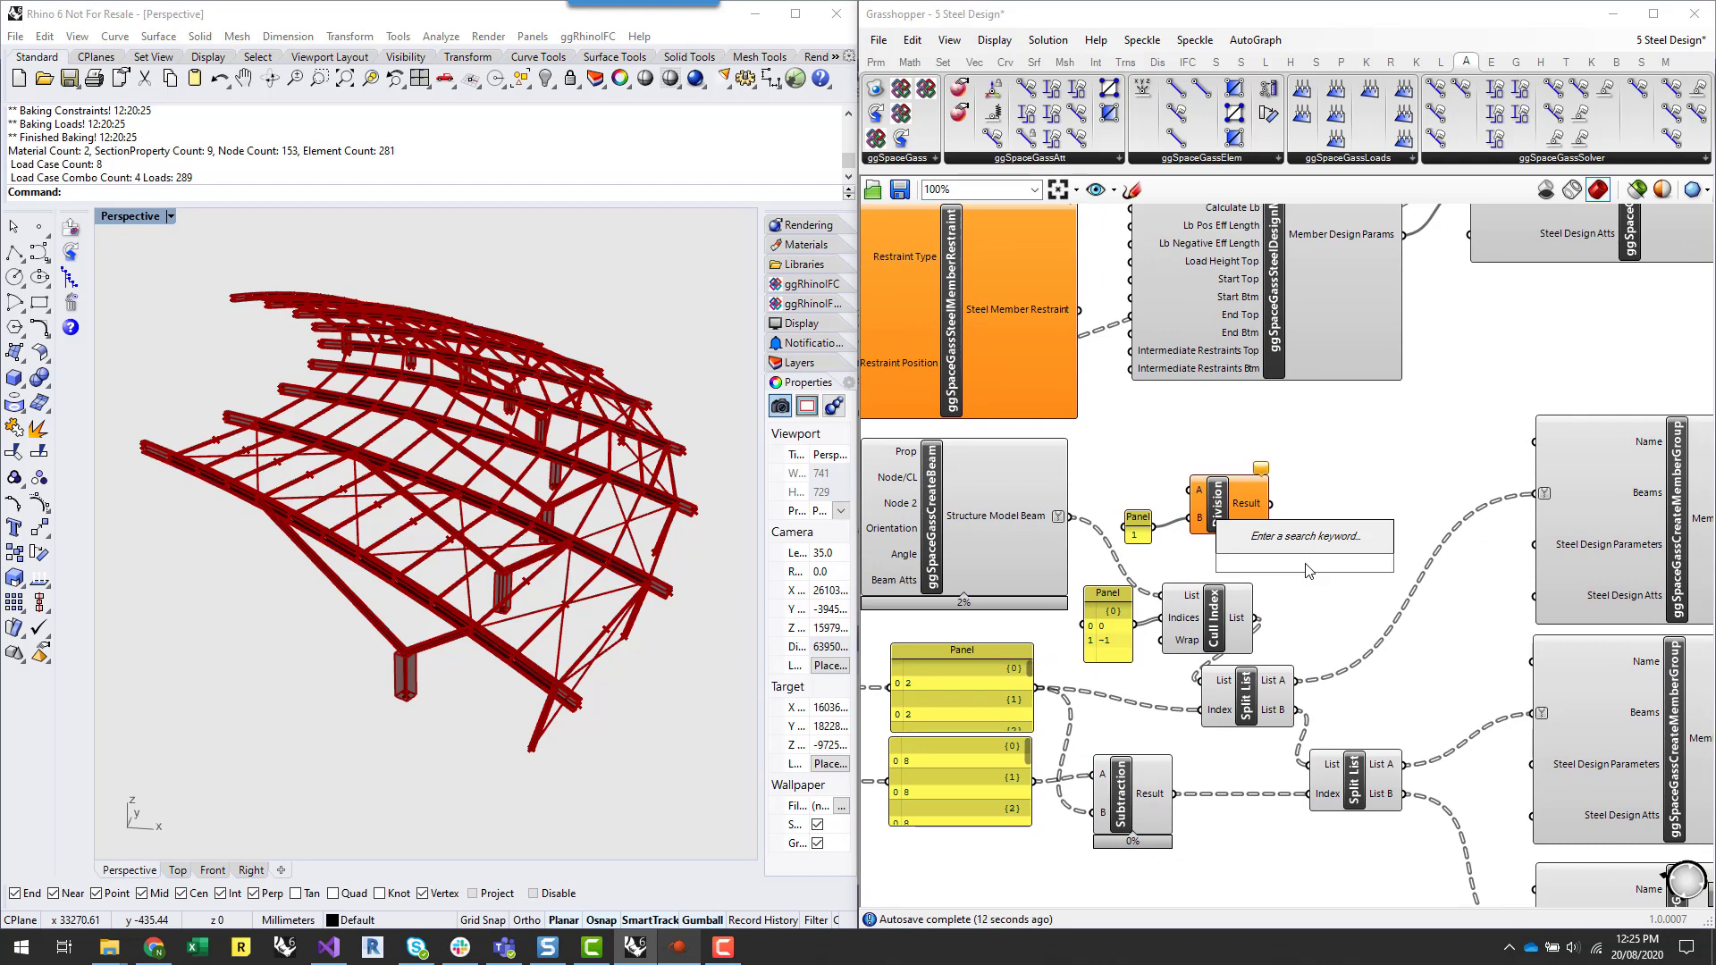
pyautogui.write('list')
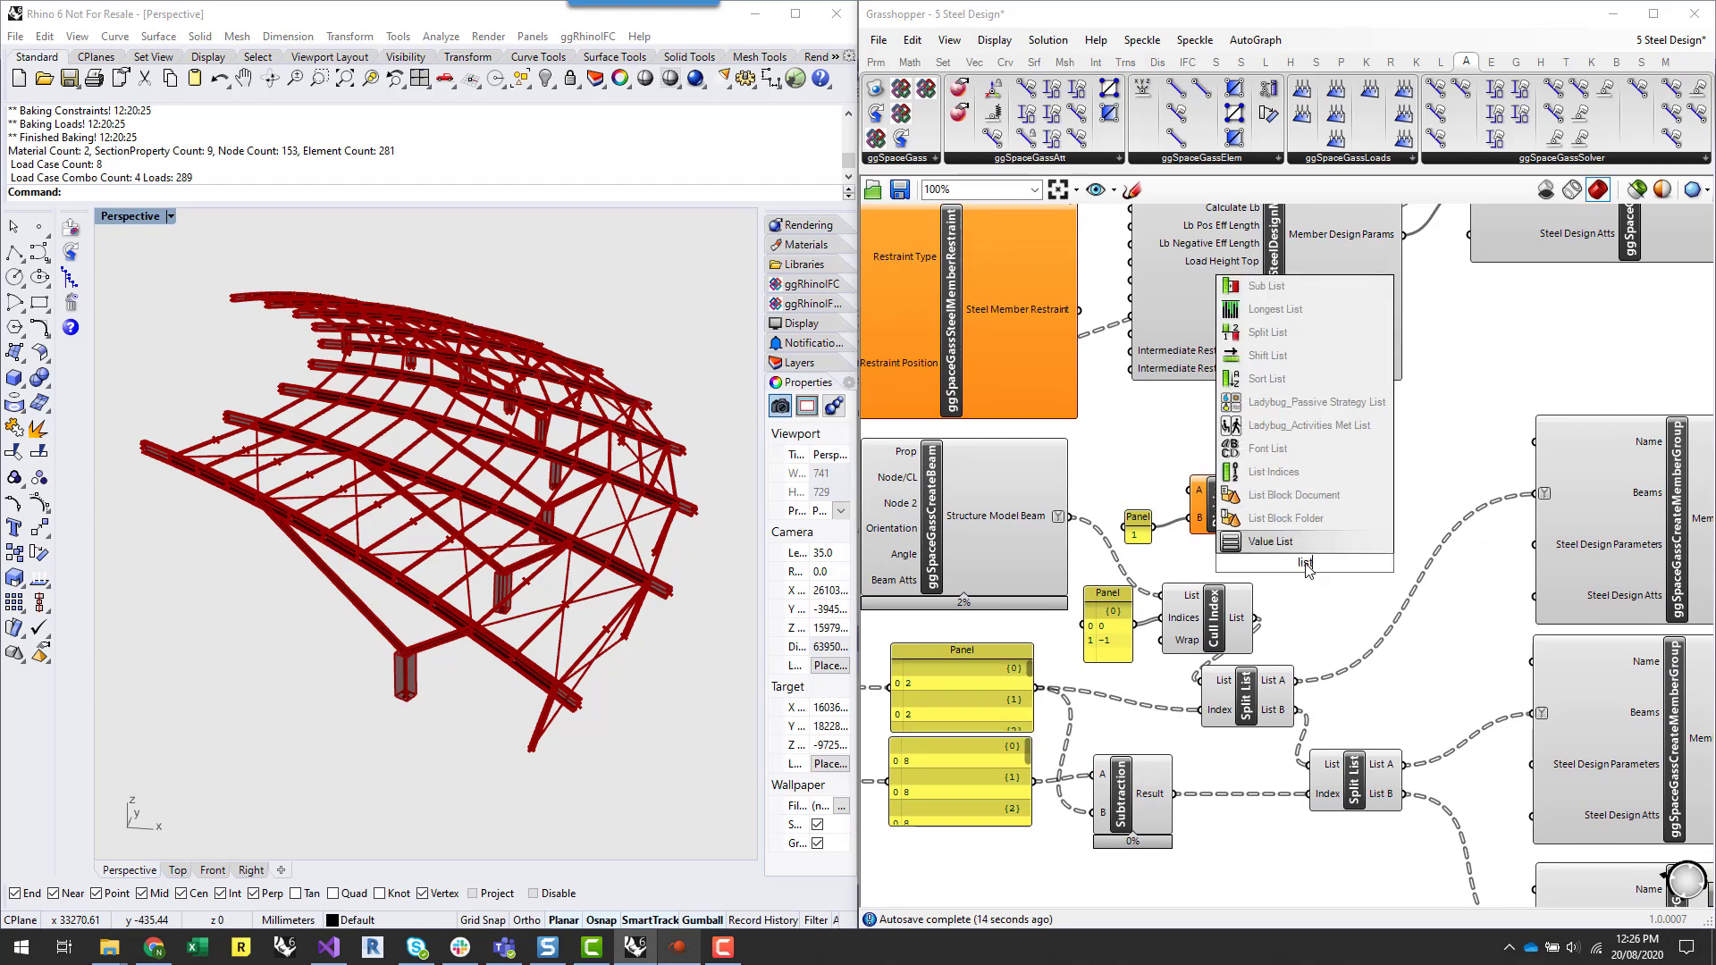
pyautogui.write(' len')
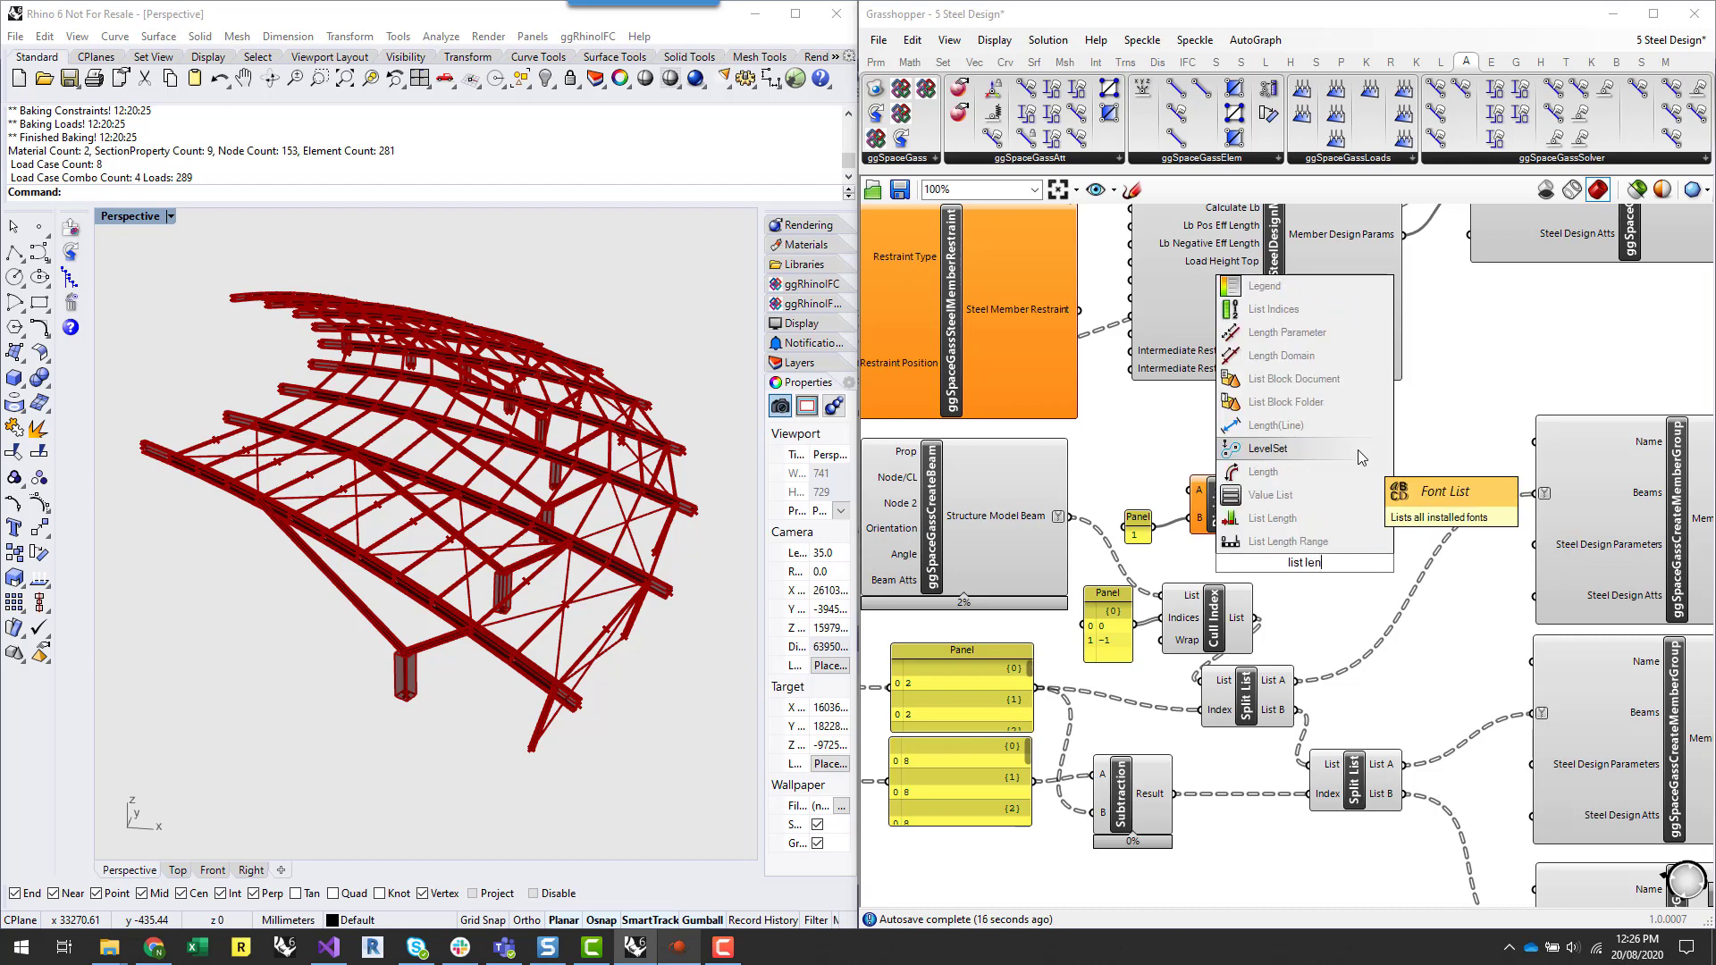
pyautogui.click(1317, 518)
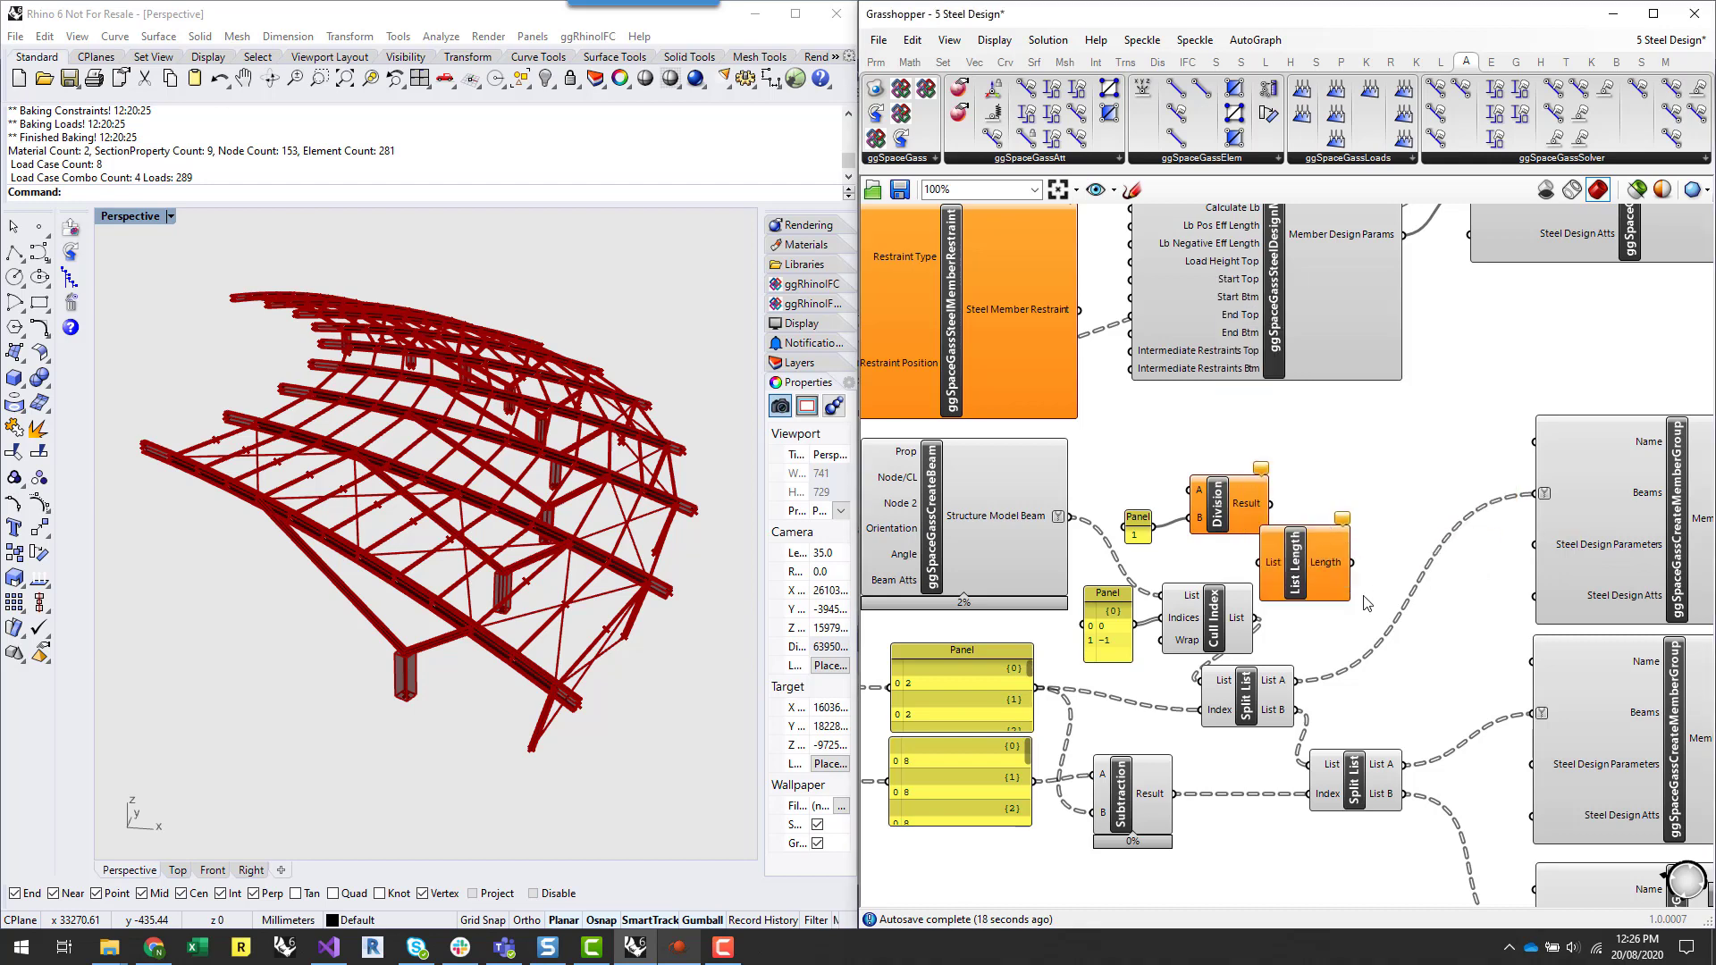
pyautogui.moveTo(1298, 576); pyautogui.dragTo(1374, 590)
pyautogui.moveTo(1296, 680); pyautogui.dragTo(1336, 579)
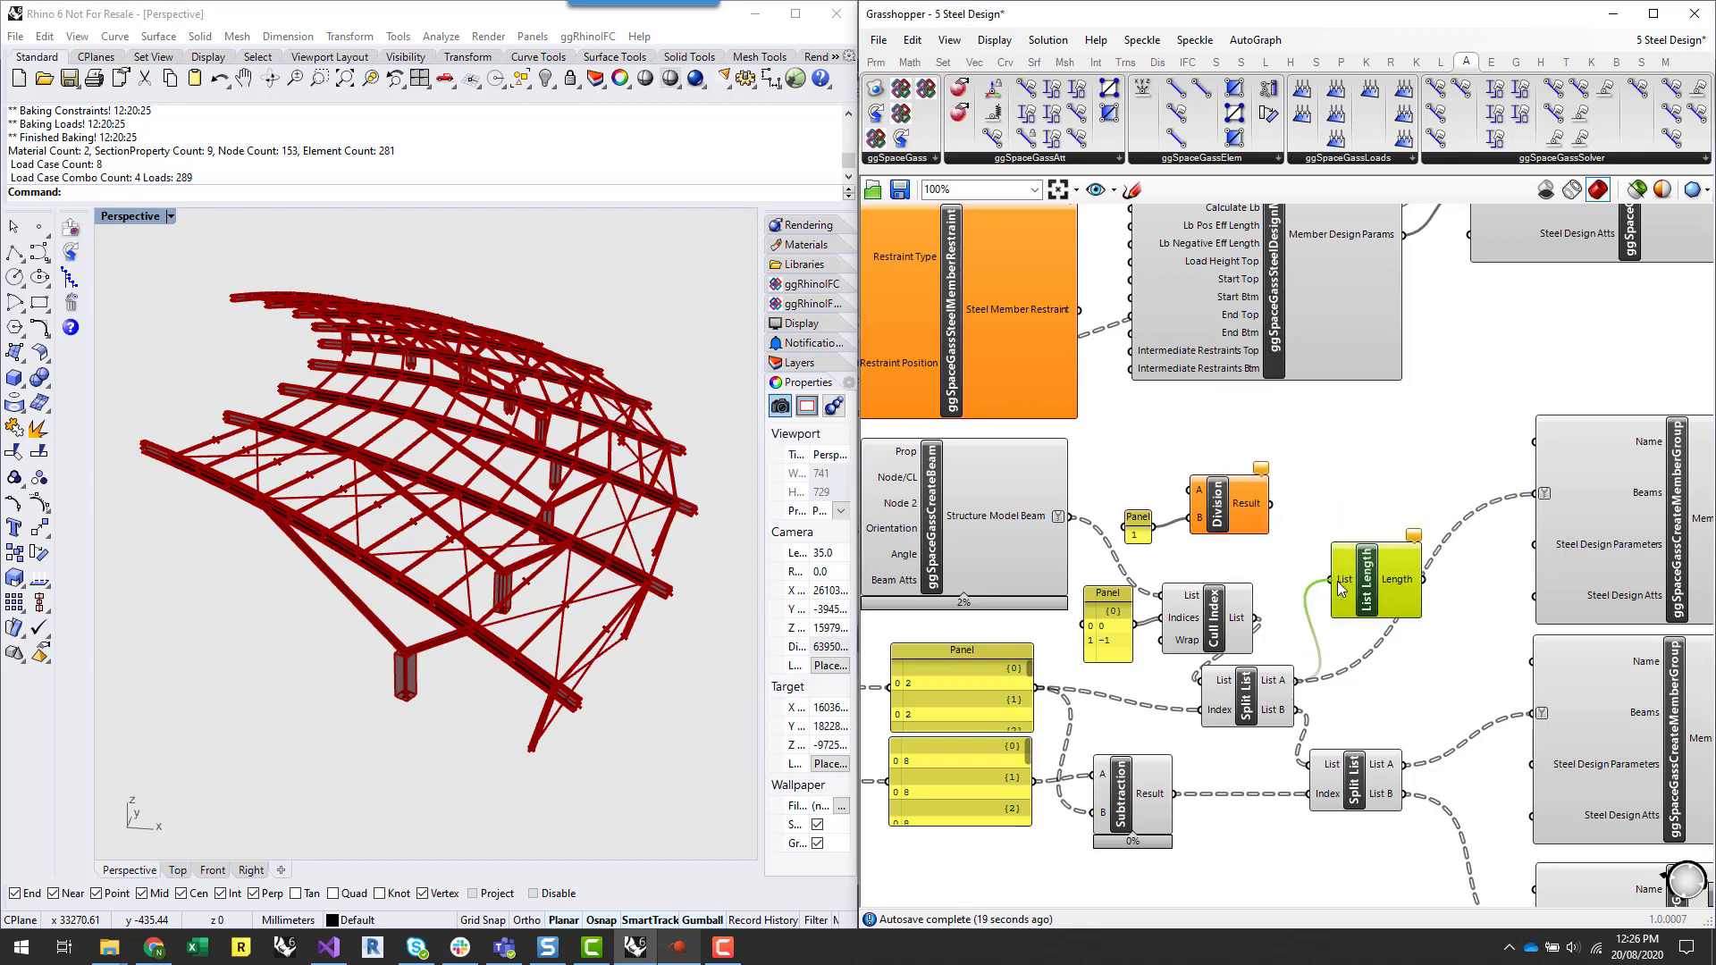
pyautogui.click(1421, 500)
# - Move Division above List Length, adjust the panel, and connect the Length output to Division's A input
pyautogui.scroll(-4, 1416, 493)
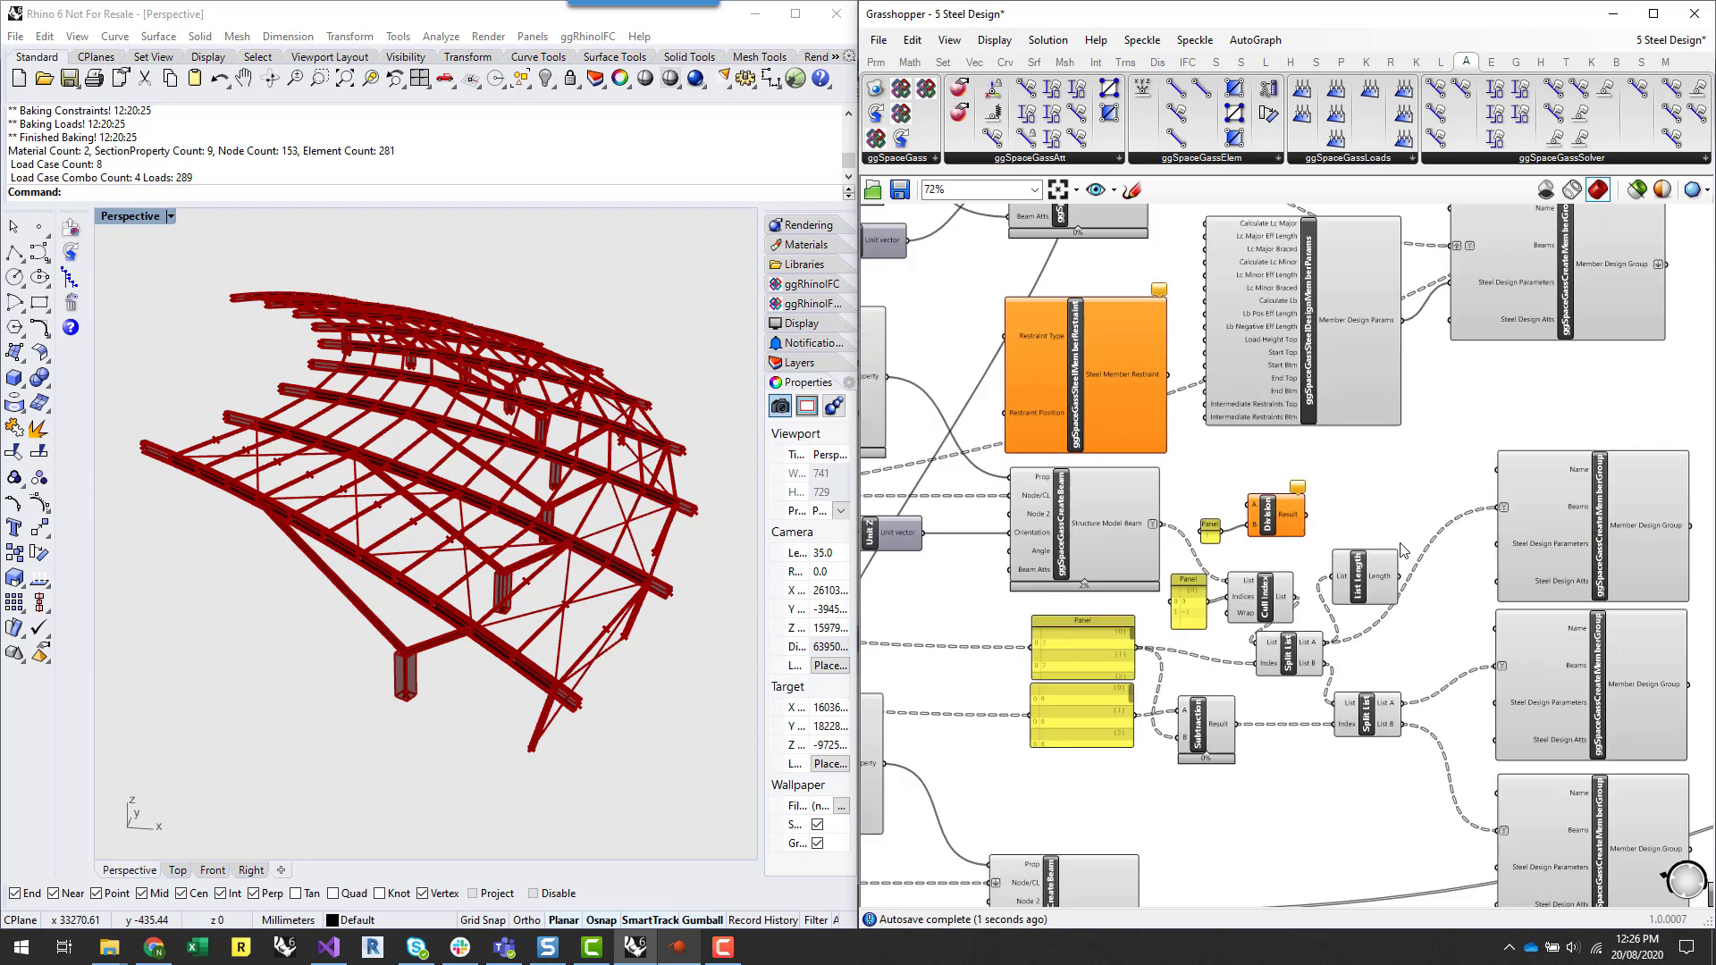
pyautogui.scroll(3, 1410, 485)
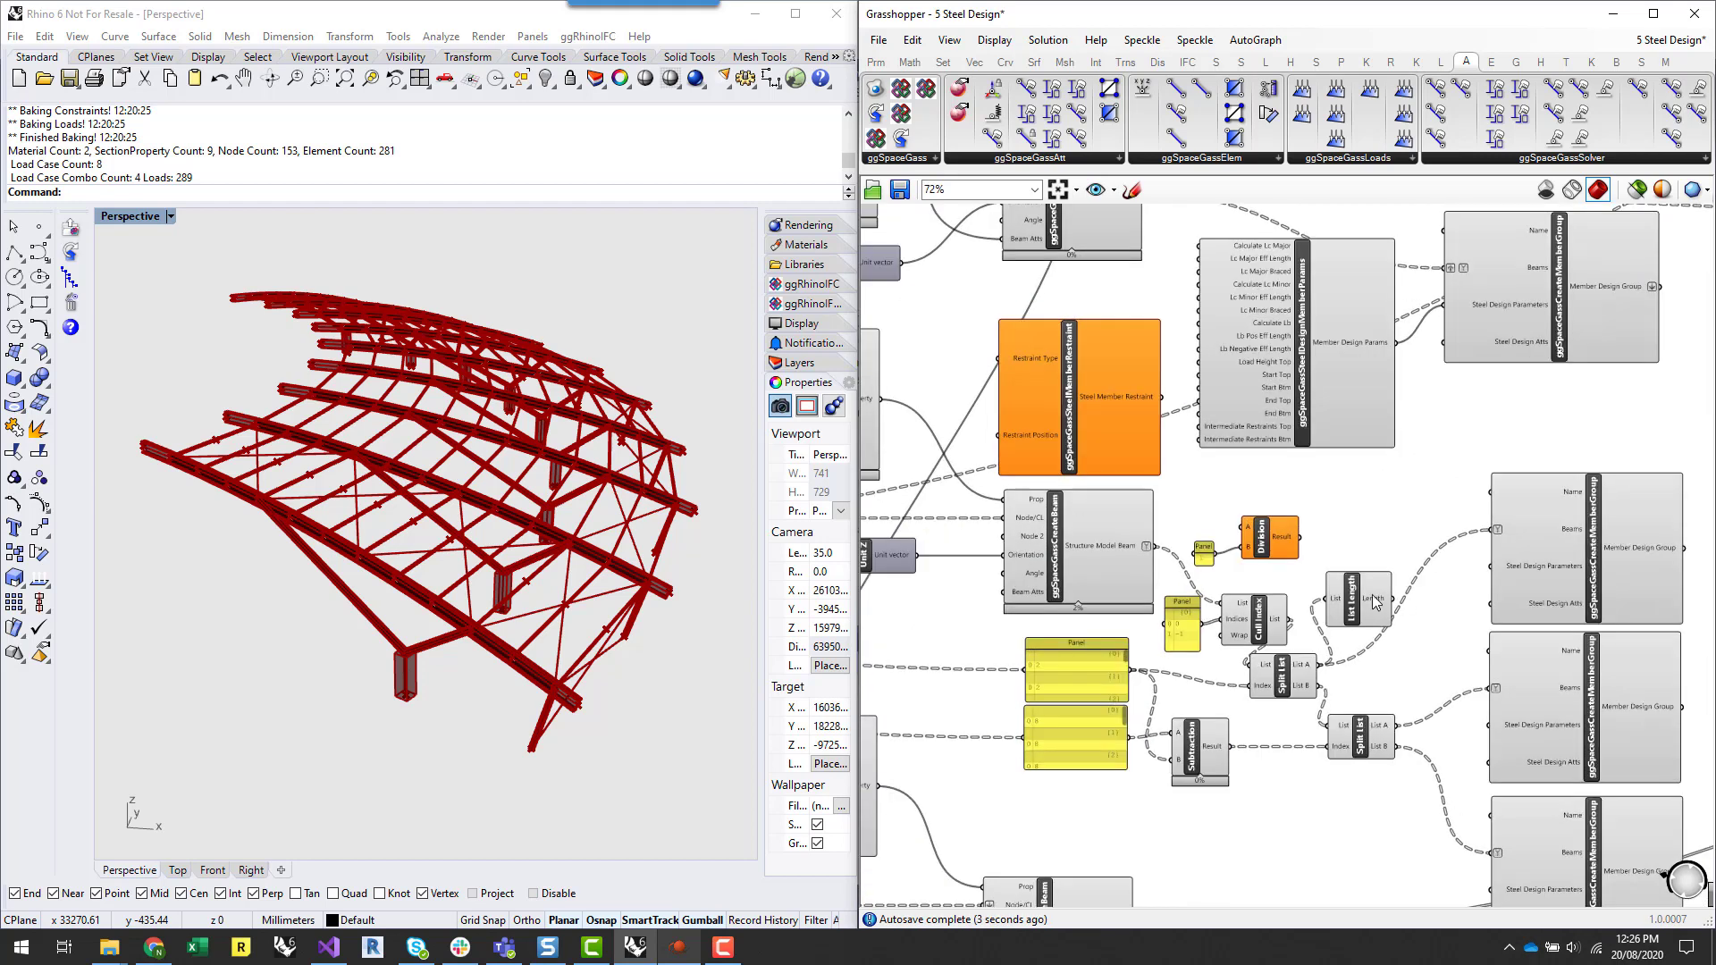
pyautogui.moveTo(1374, 603)
pyautogui.moveTo(1261, 536); pyautogui.dragTo(1343, 531)
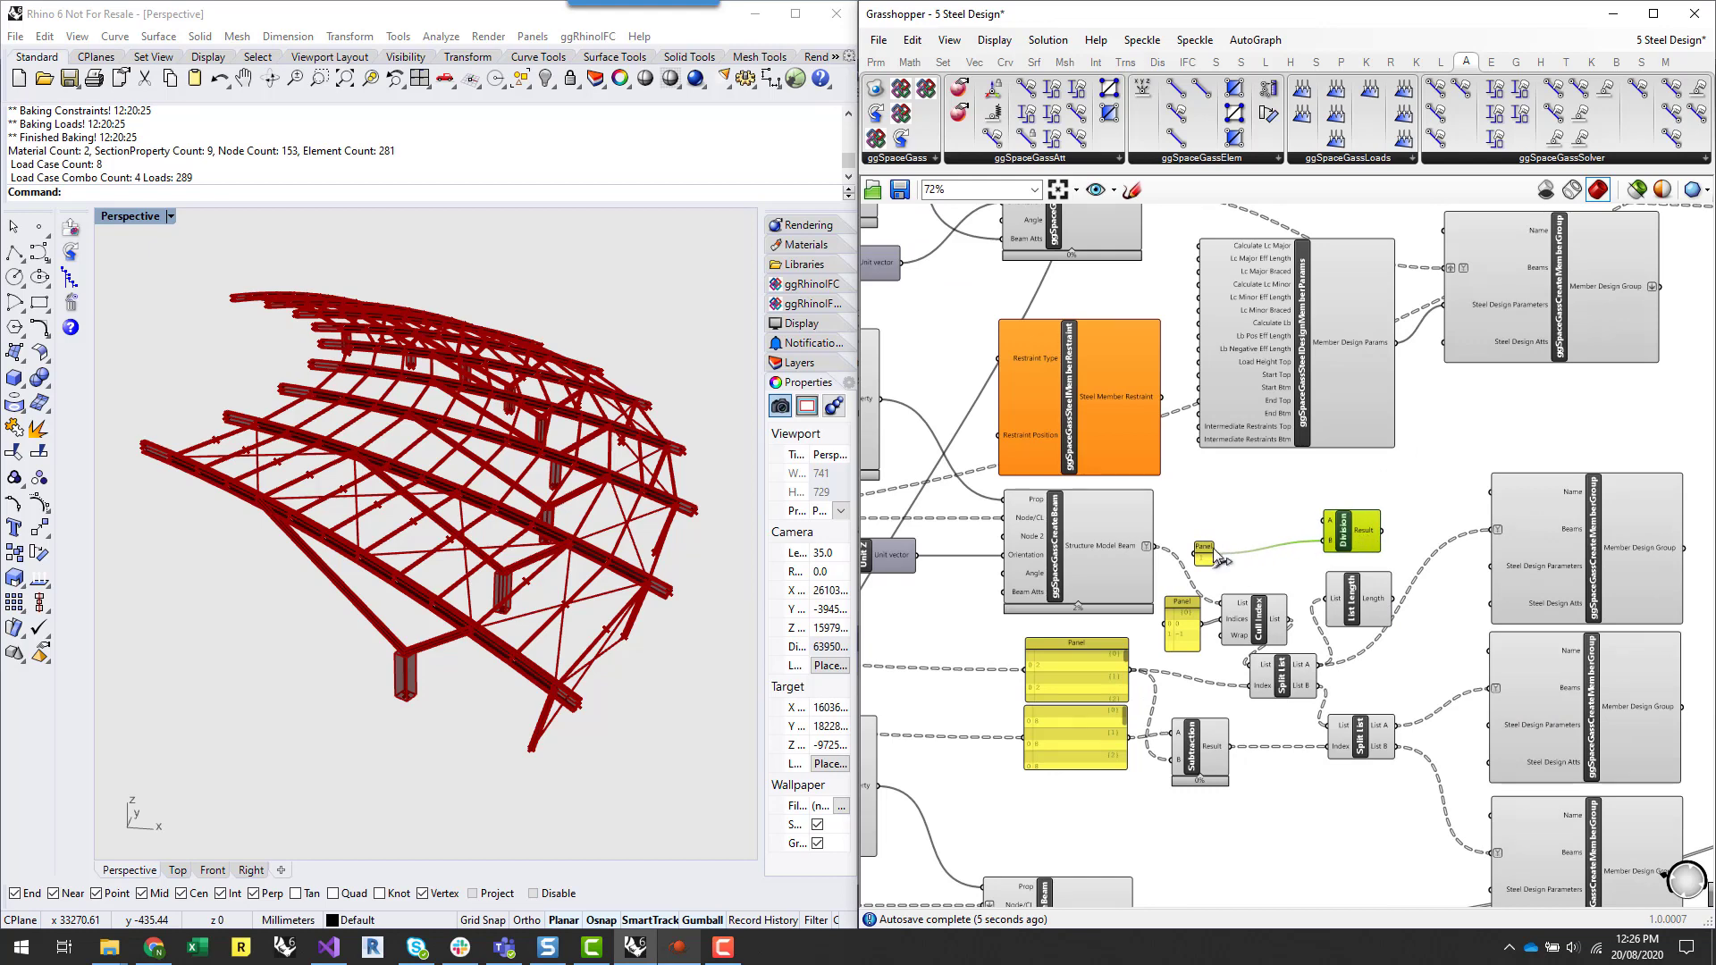
pyautogui.click(1205, 551)
pyautogui.moveTo(1205, 551); pyautogui.dragTo(1215, 543)
pyautogui.moveTo(1392, 598); pyautogui.dragTo(1327, 520)
pyautogui.scroll(3, 1411, 572)
# - Inspect the List Length output in a temporary panel and delete that panel
pyautogui.moveTo(1355, 623)
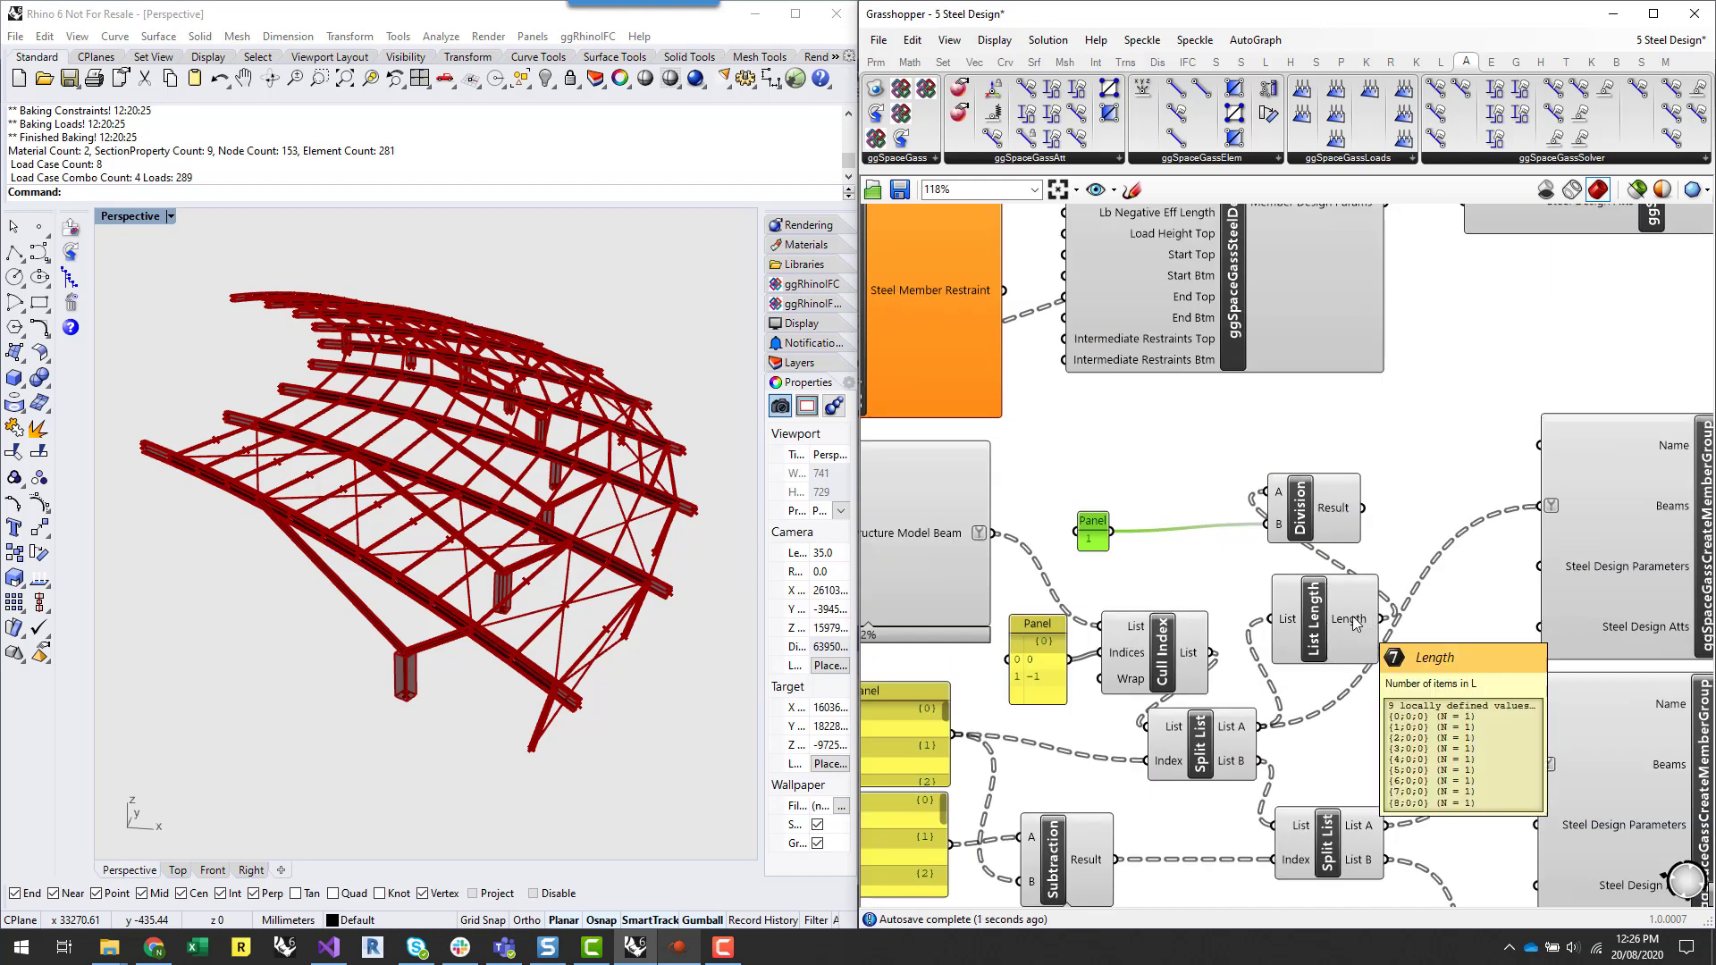
pyautogui.doubleClick(1466, 661)
pyautogui.write('panel')
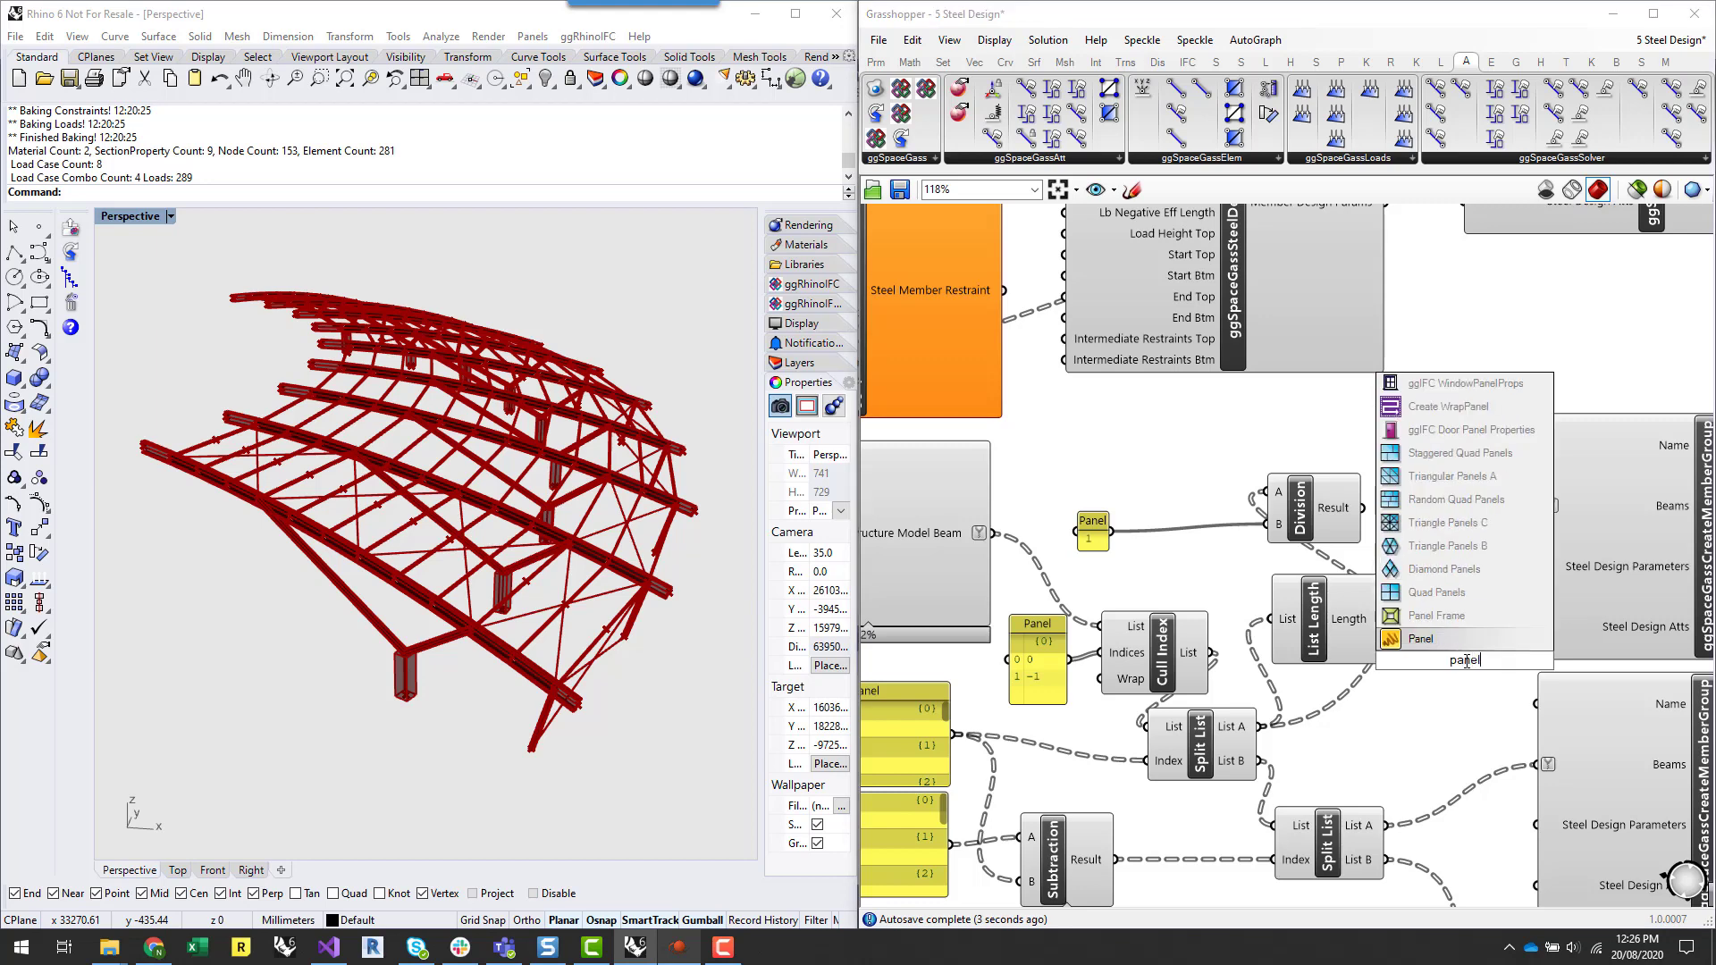
pyautogui.click(1461, 644)
pyautogui.moveTo(1454, 640); pyautogui.dragTo(1519, 677)
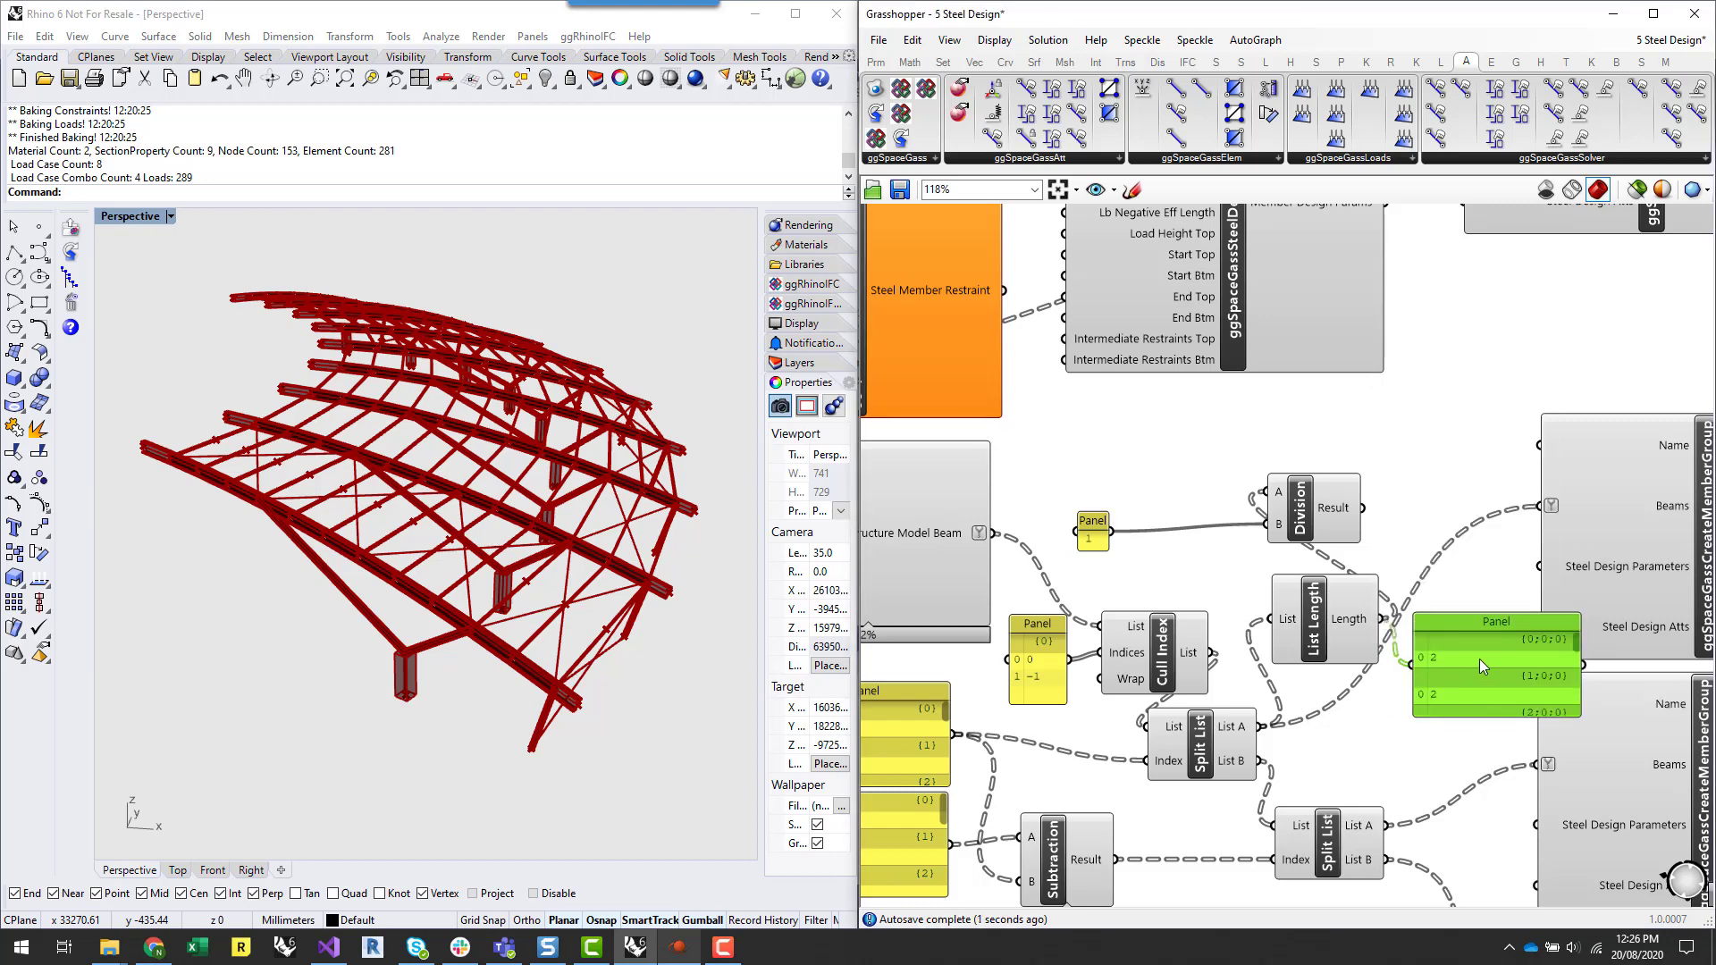
pyautogui.press('Delete')
# - Check the Division result and move the panel containing 1 and the Division component closer together
pyautogui.moveTo(1347, 518)
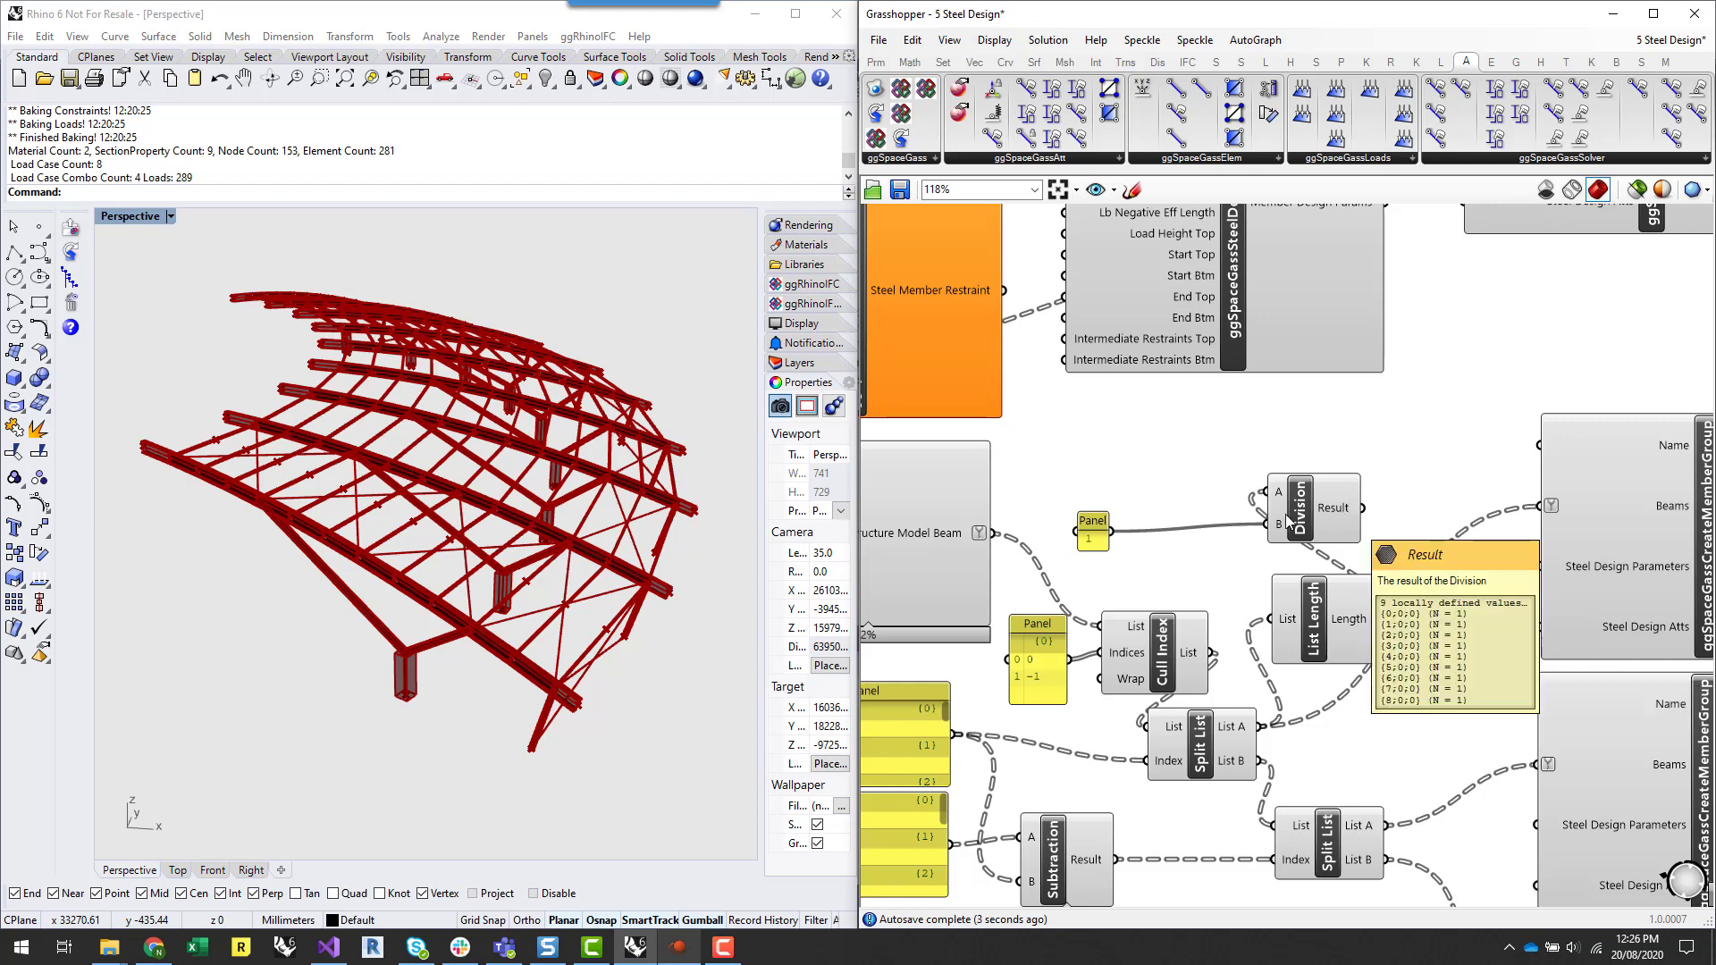
pyautogui.moveTo(1088, 537); pyautogui.dragTo(1133, 530)
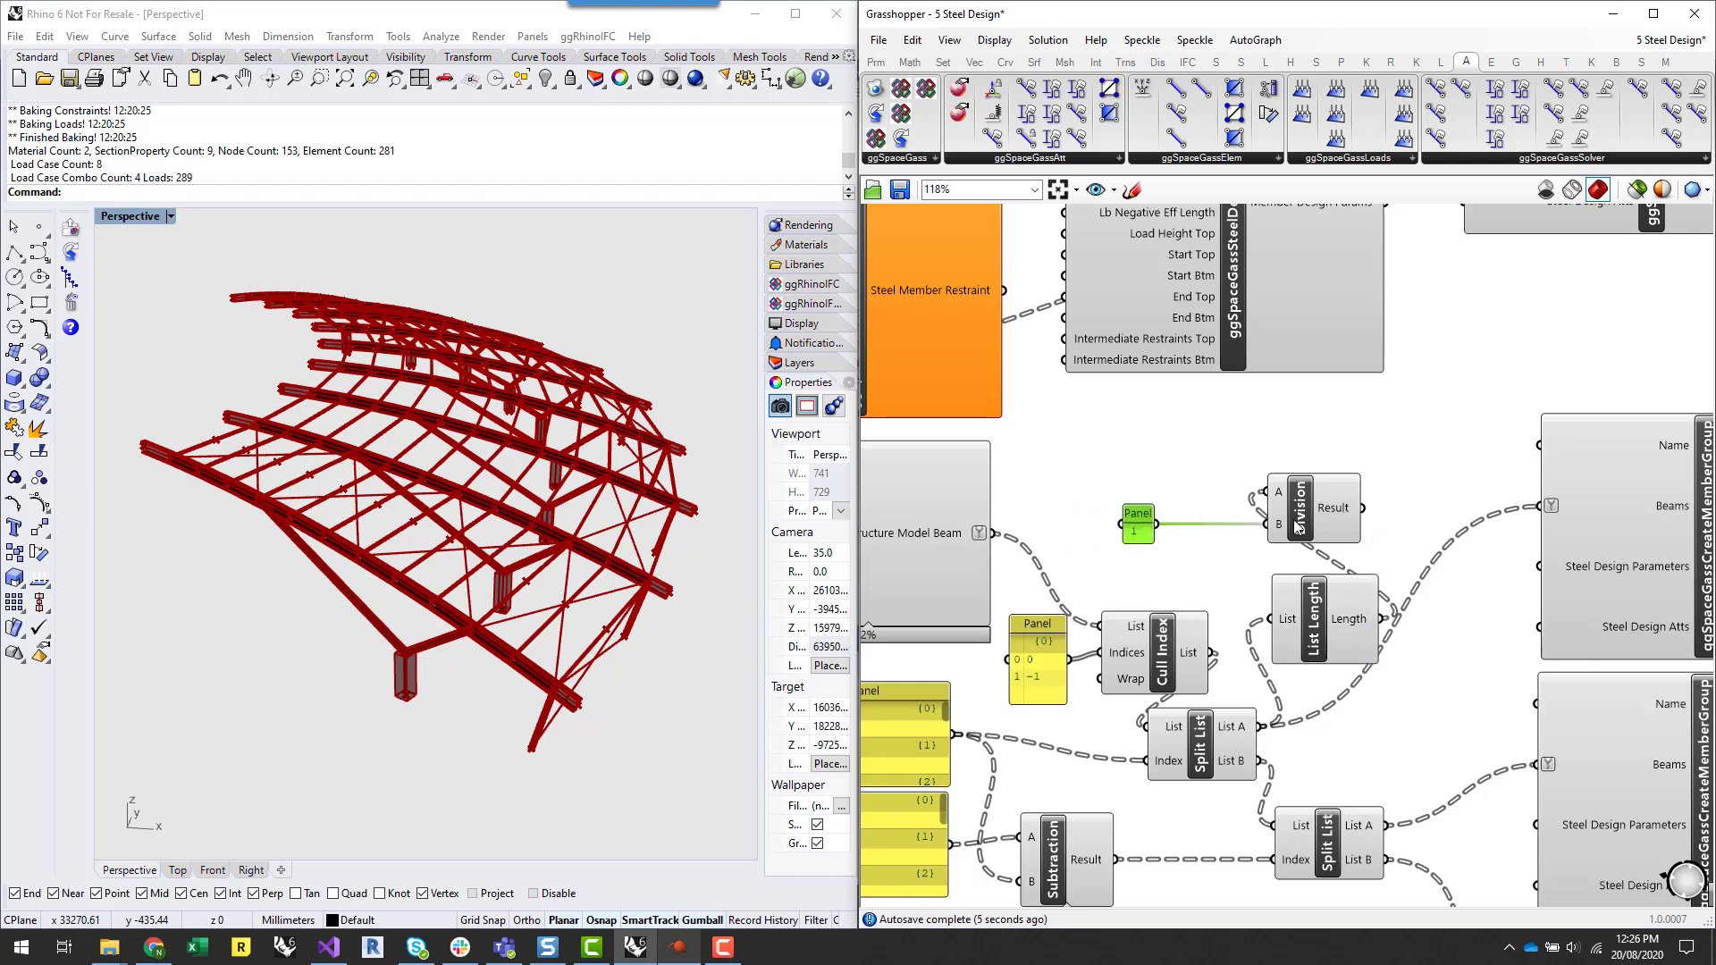
pyautogui.moveTo(1339, 521)
pyautogui.moveTo(1338, 519); pyautogui.dragTo(1283, 518)
pyautogui.click(1314, 449)
pyautogui.moveTo(1348, 491); pyautogui.dragTo(1532, 613, button='right')
pyautogui.scroll(-2, 1423, 575)
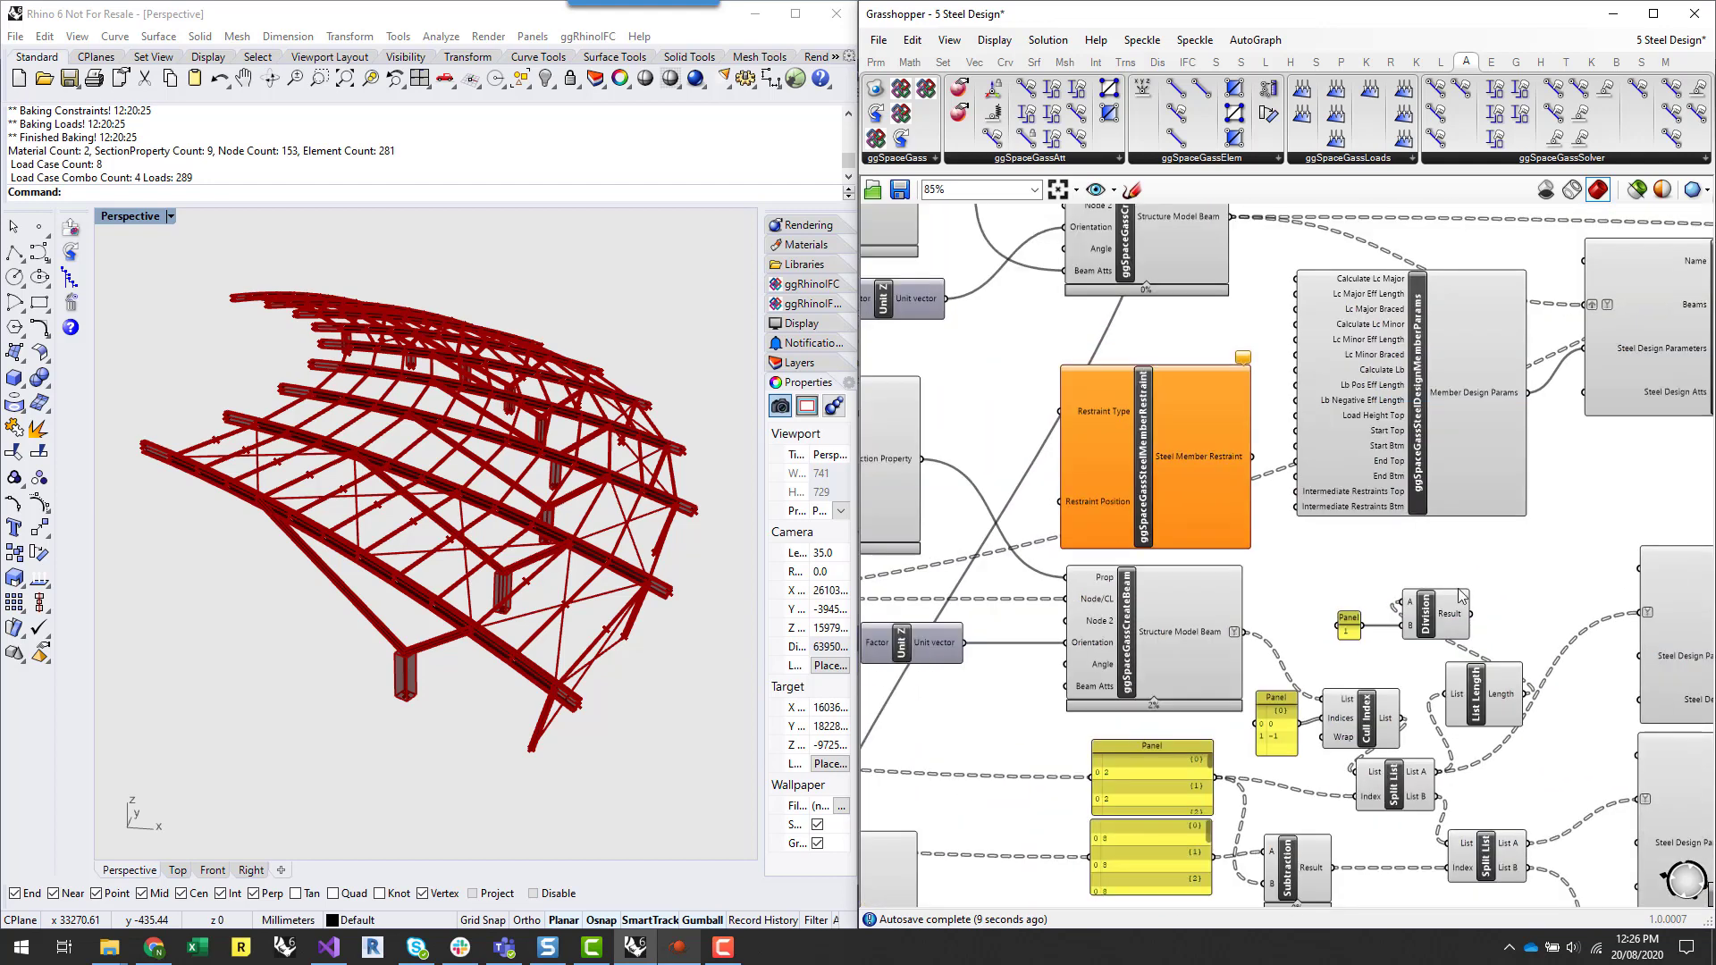
pyautogui.click(1434, 630)
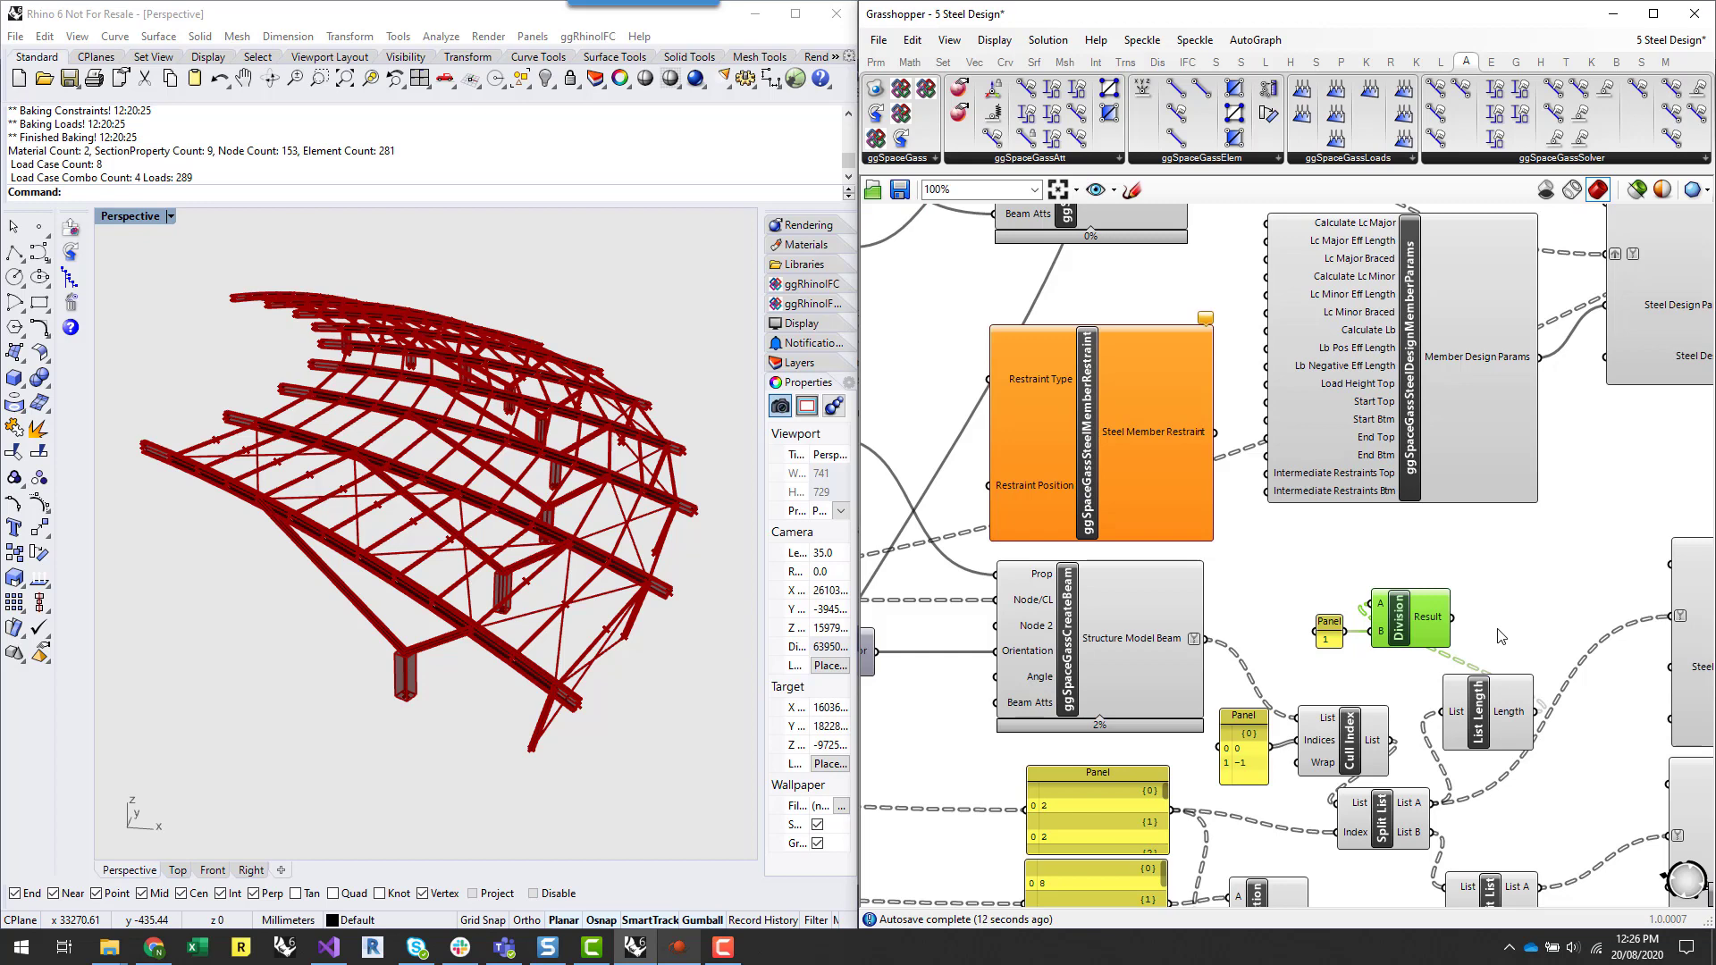
# - Add a Duplicate Data component and place it between Division and the member design group component
pyautogui.doubleClick(1532, 651)
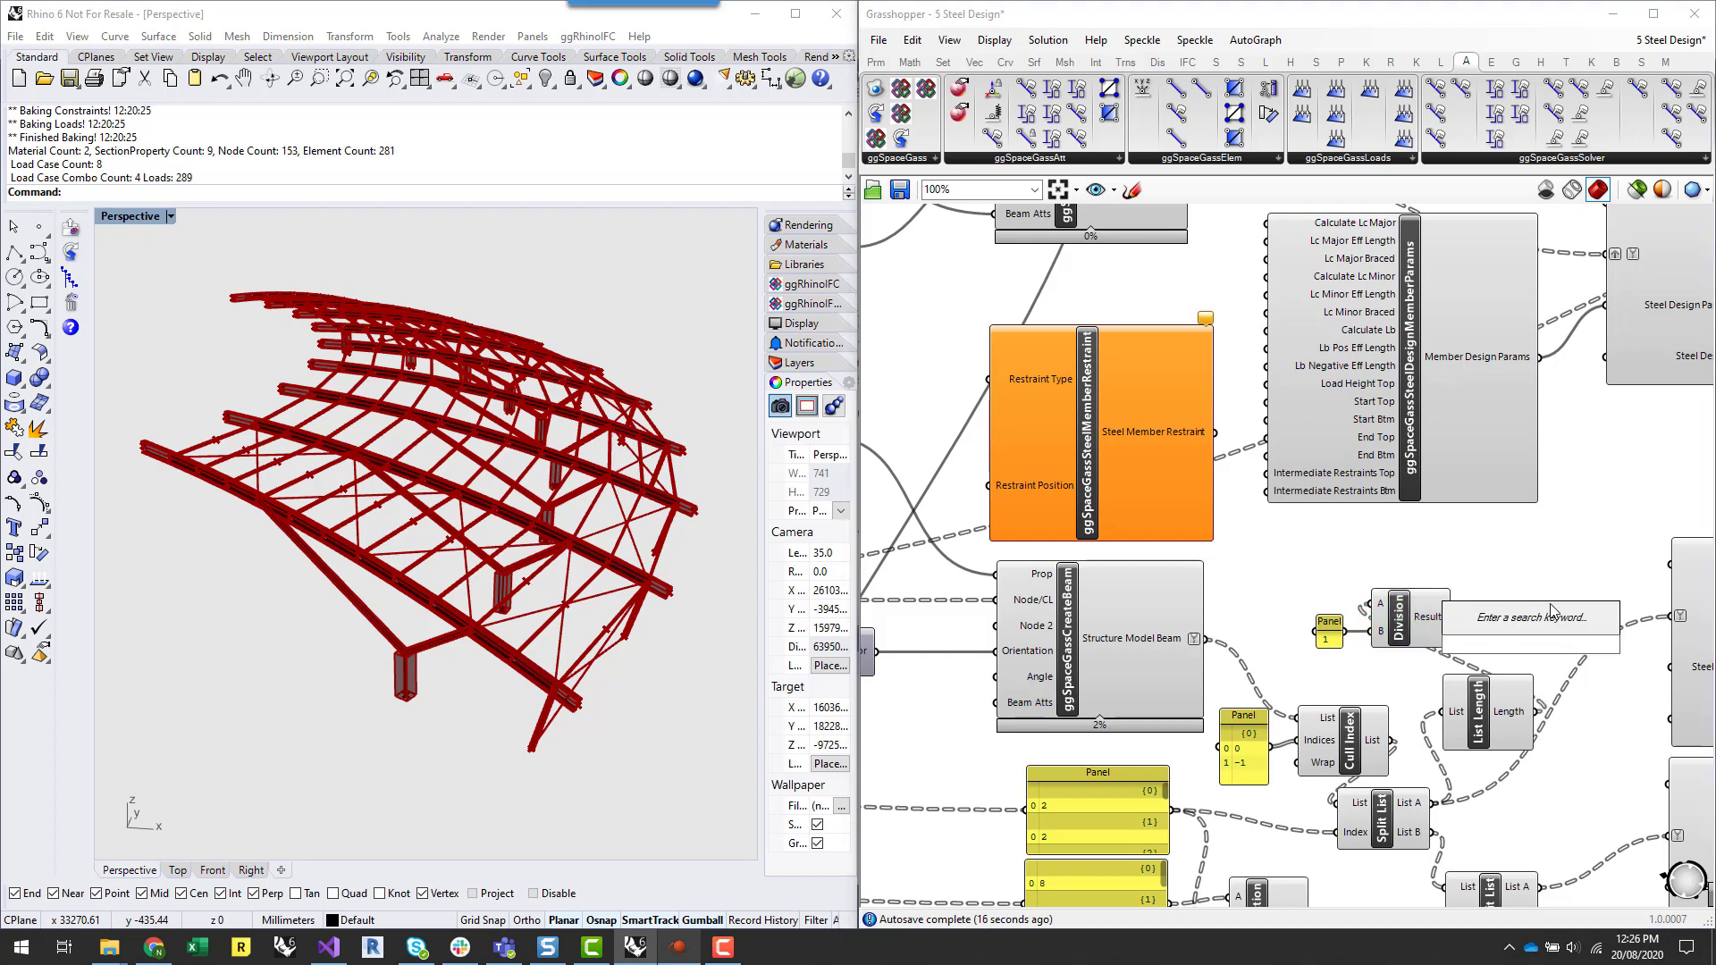
pyautogui.write('dup')
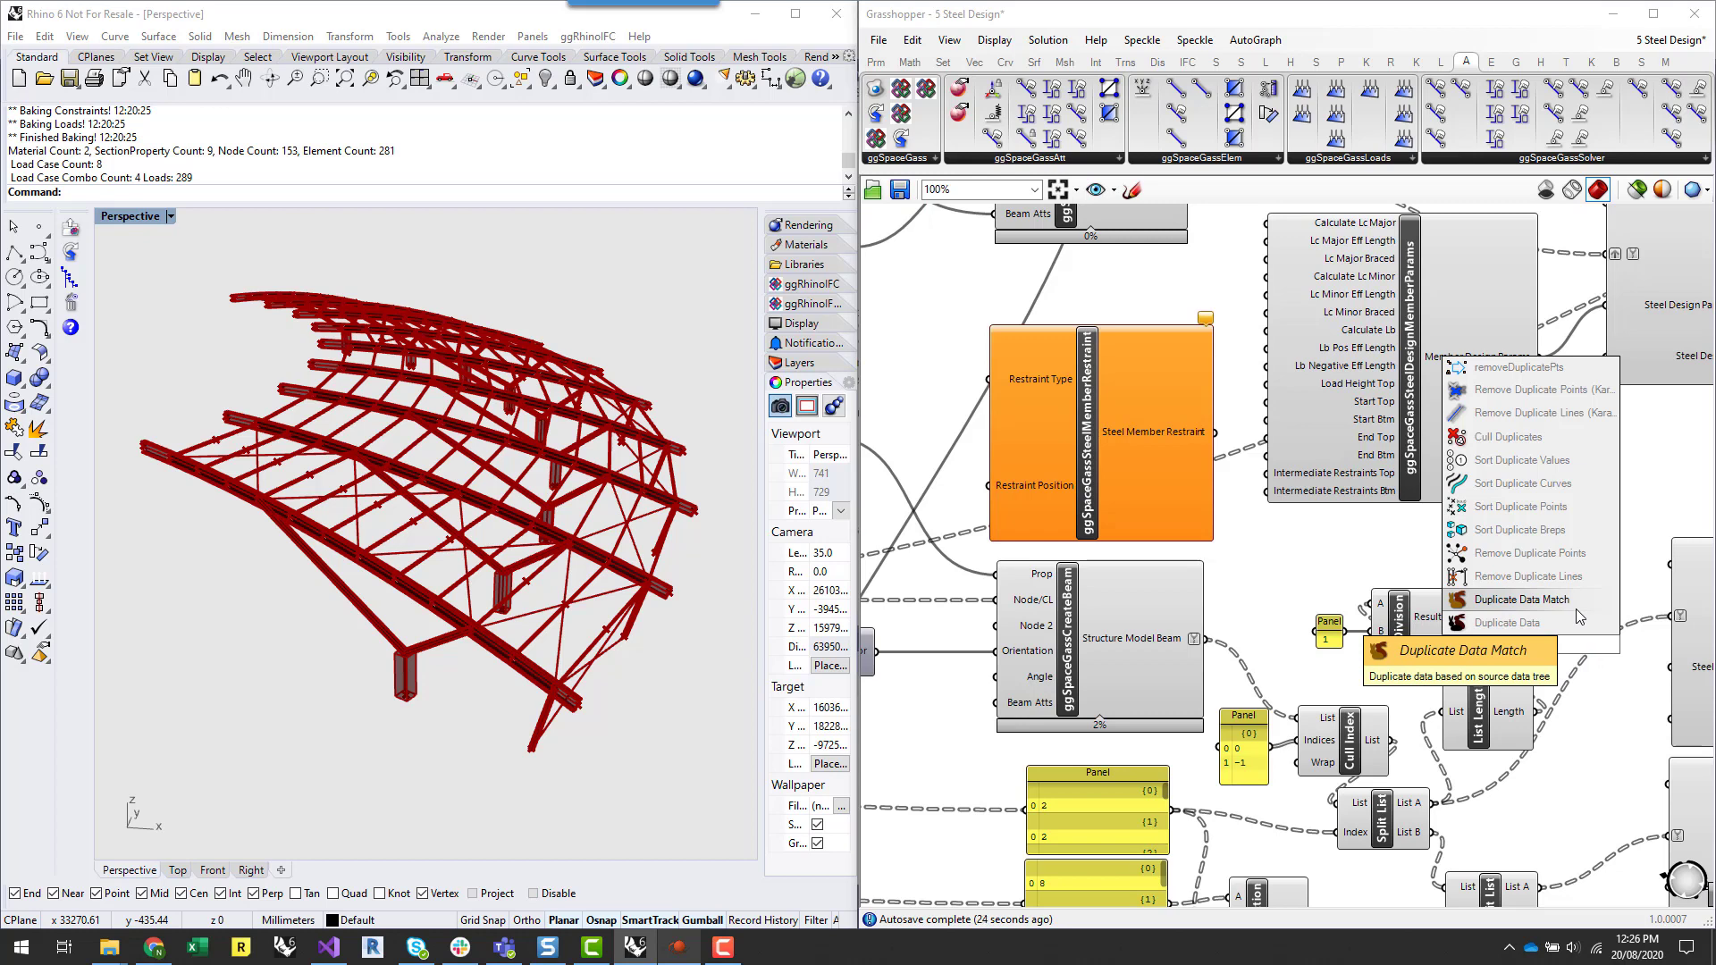
pyautogui.click(1577, 617)
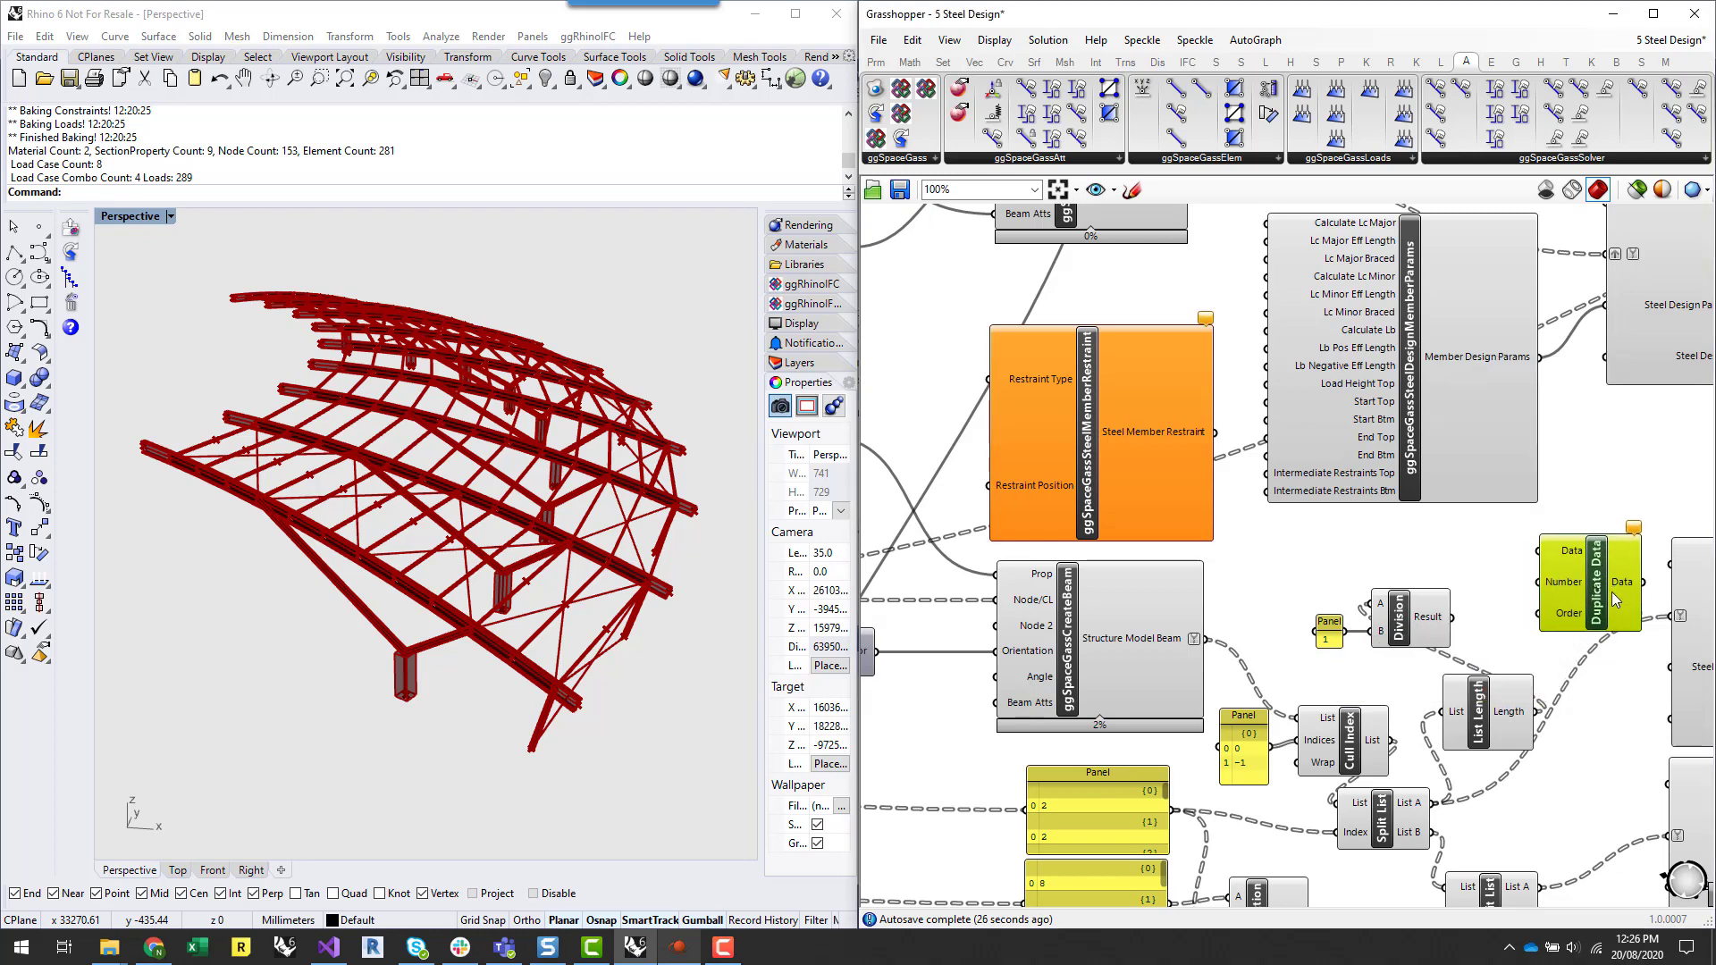
pyautogui.moveTo(1612, 592); pyautogui.dragTo(1608, 601)
pyautogui.click(1508, 597)
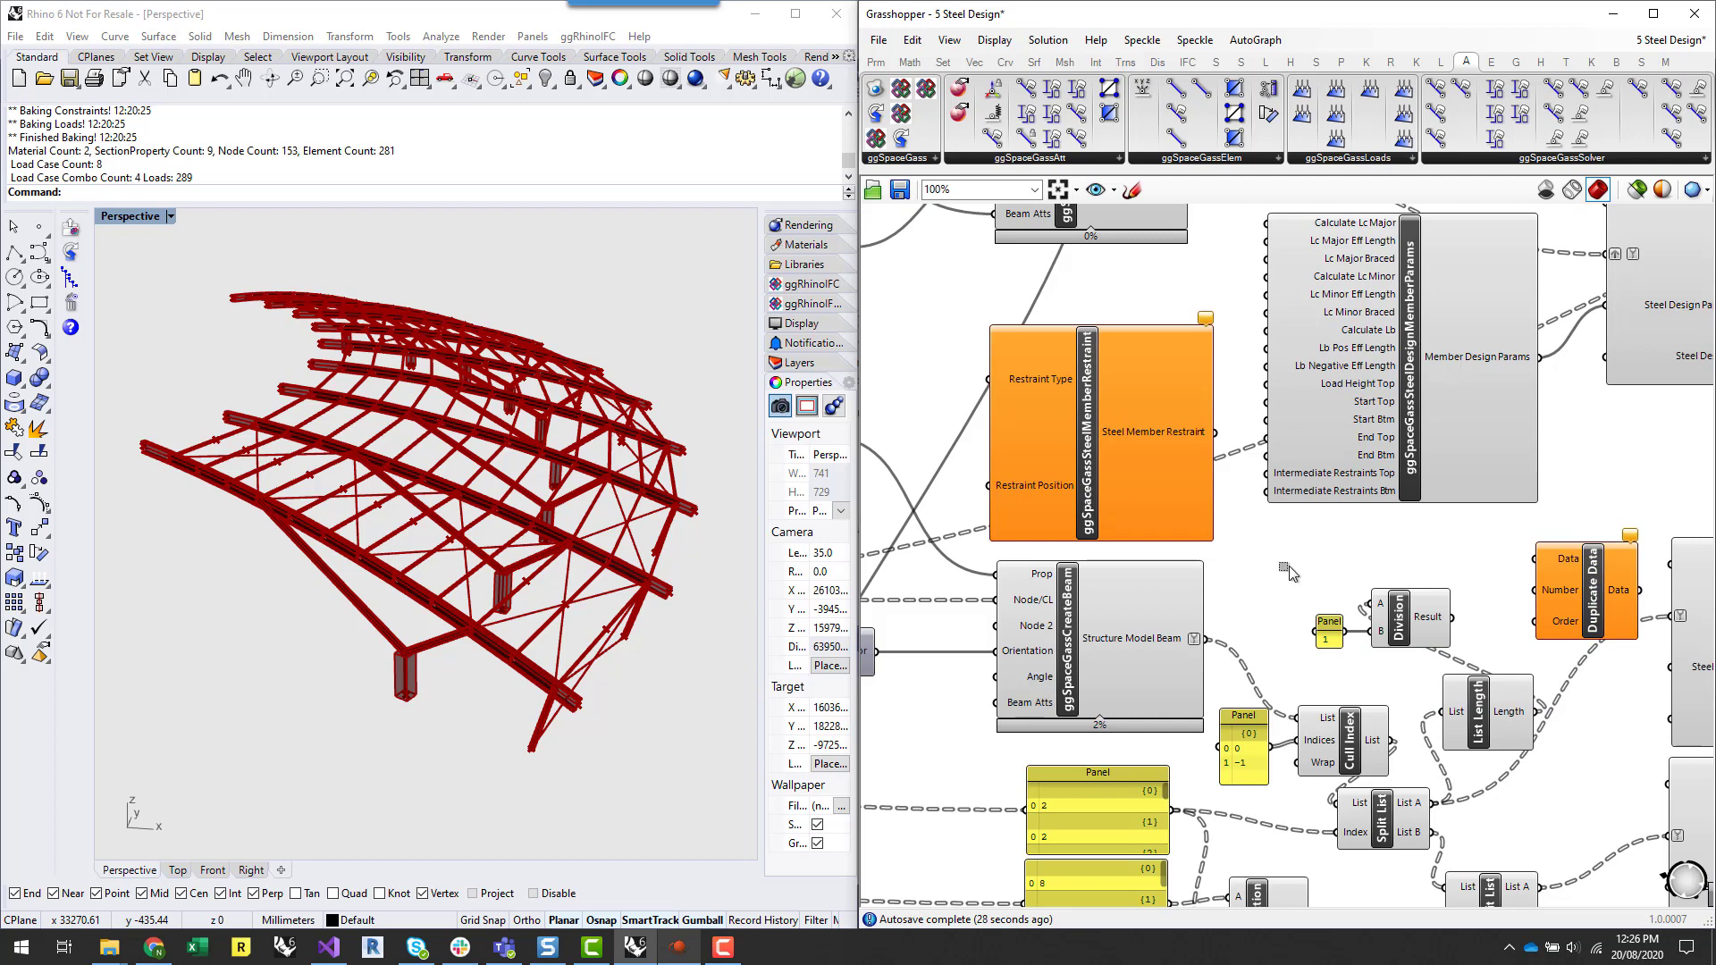
# - Shift Division with its panel and the List Length component away from Duplicate Data to make room between them
pyautogui.moveTo(1281, 555); pyautogui.dragTo(1489, 663)
pyautogui.moveTo(1391, 616); pyautogui.dragTo(1368, 600)
pyautogui.click(1497, 657)
pyautogui.moveTo(1496, 657); pyautogui.dragTo(1209, 613, button='right')
pyautogui.moveTo(1306, 564); pyautogui.dragTo(1307, 555)
pyautogui.moveTo(1218, 676); pyautogui.dragTo(1203, 674)
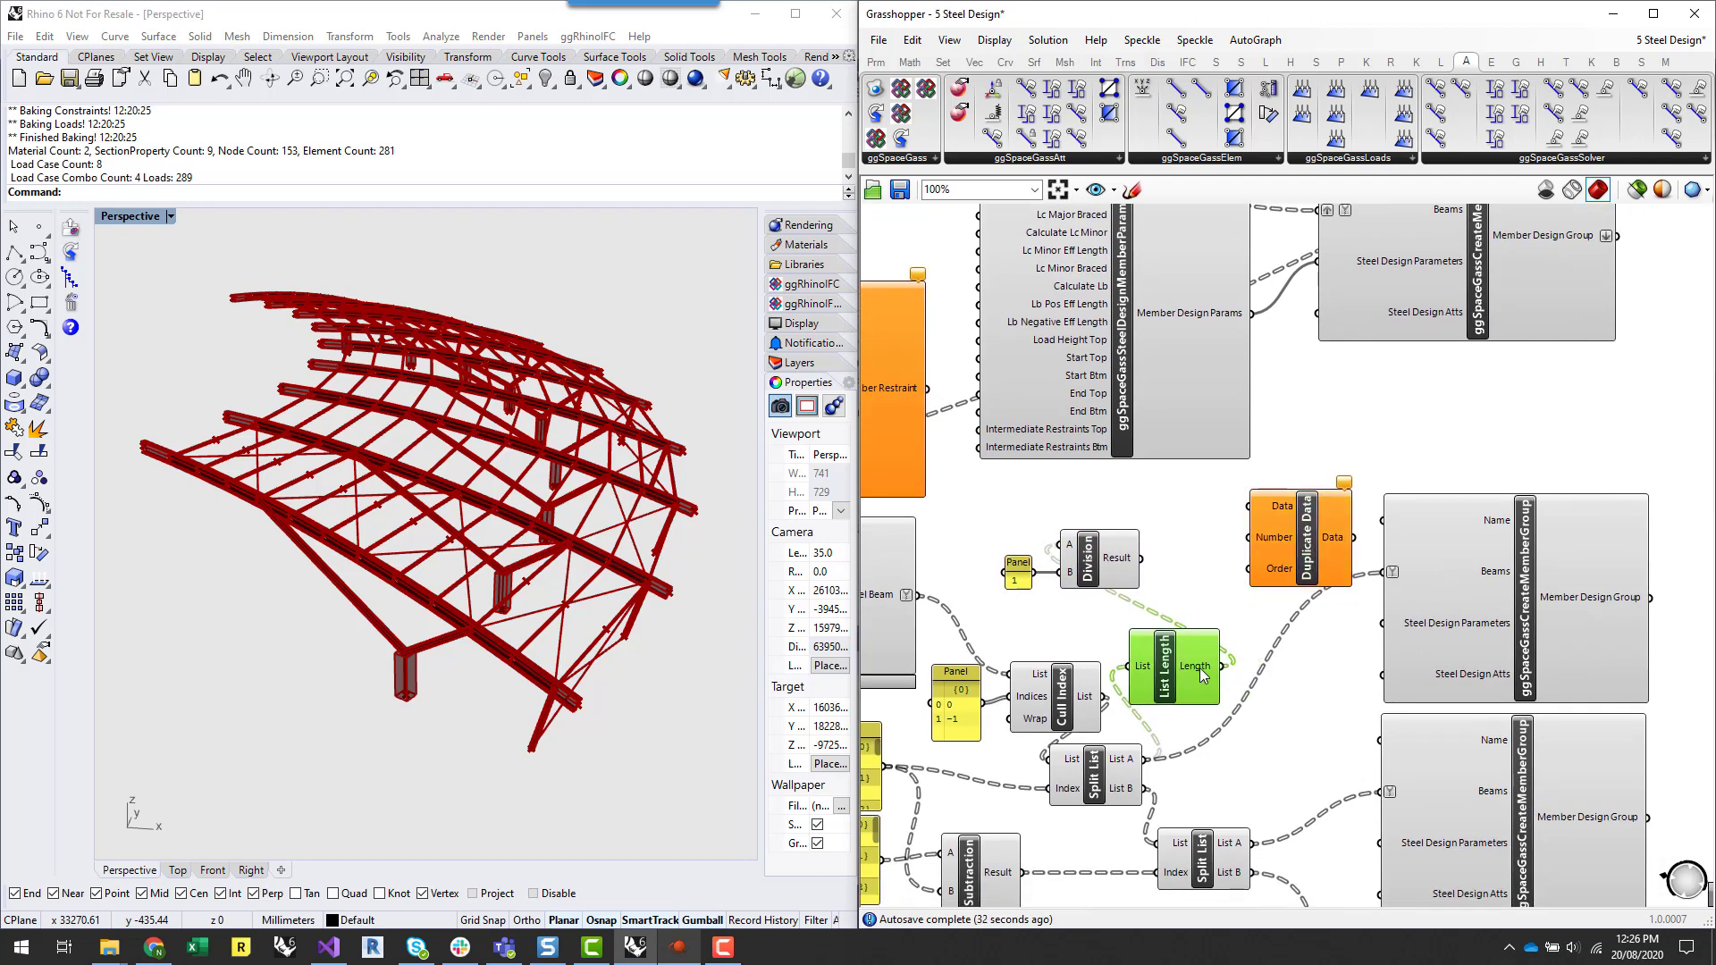
pyautogui.moveTo(1200, 674)
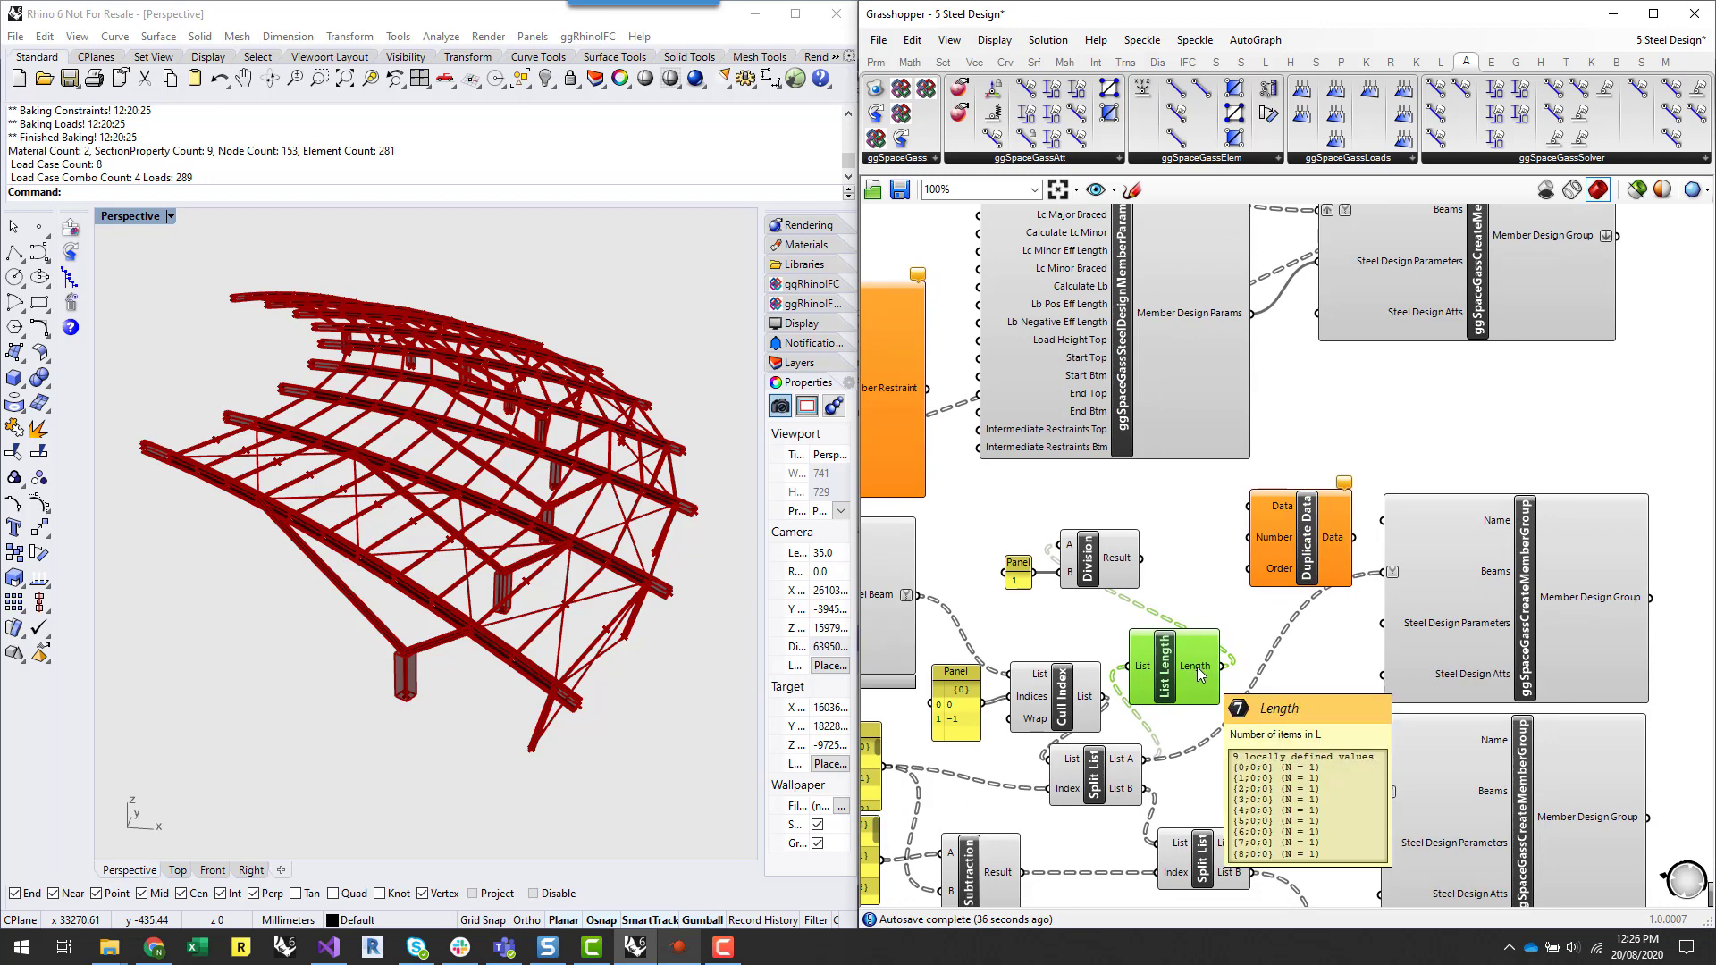
pyautogui.doubleClick(1262, 628)
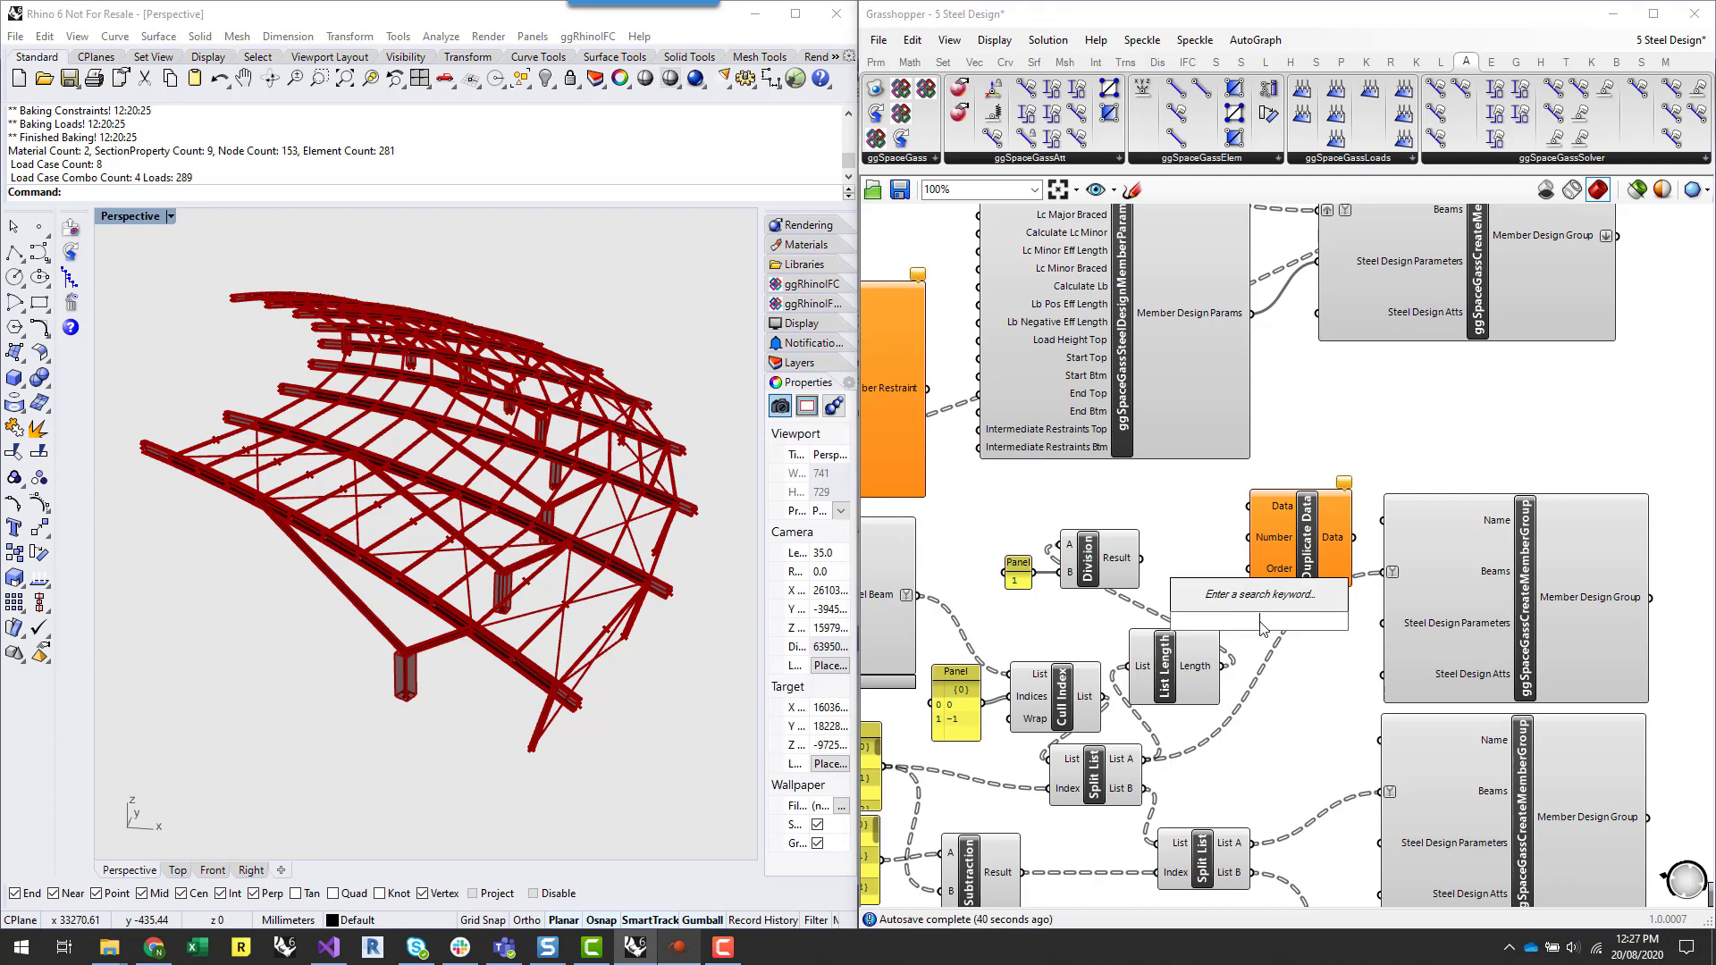
pyautogui.write('ne')
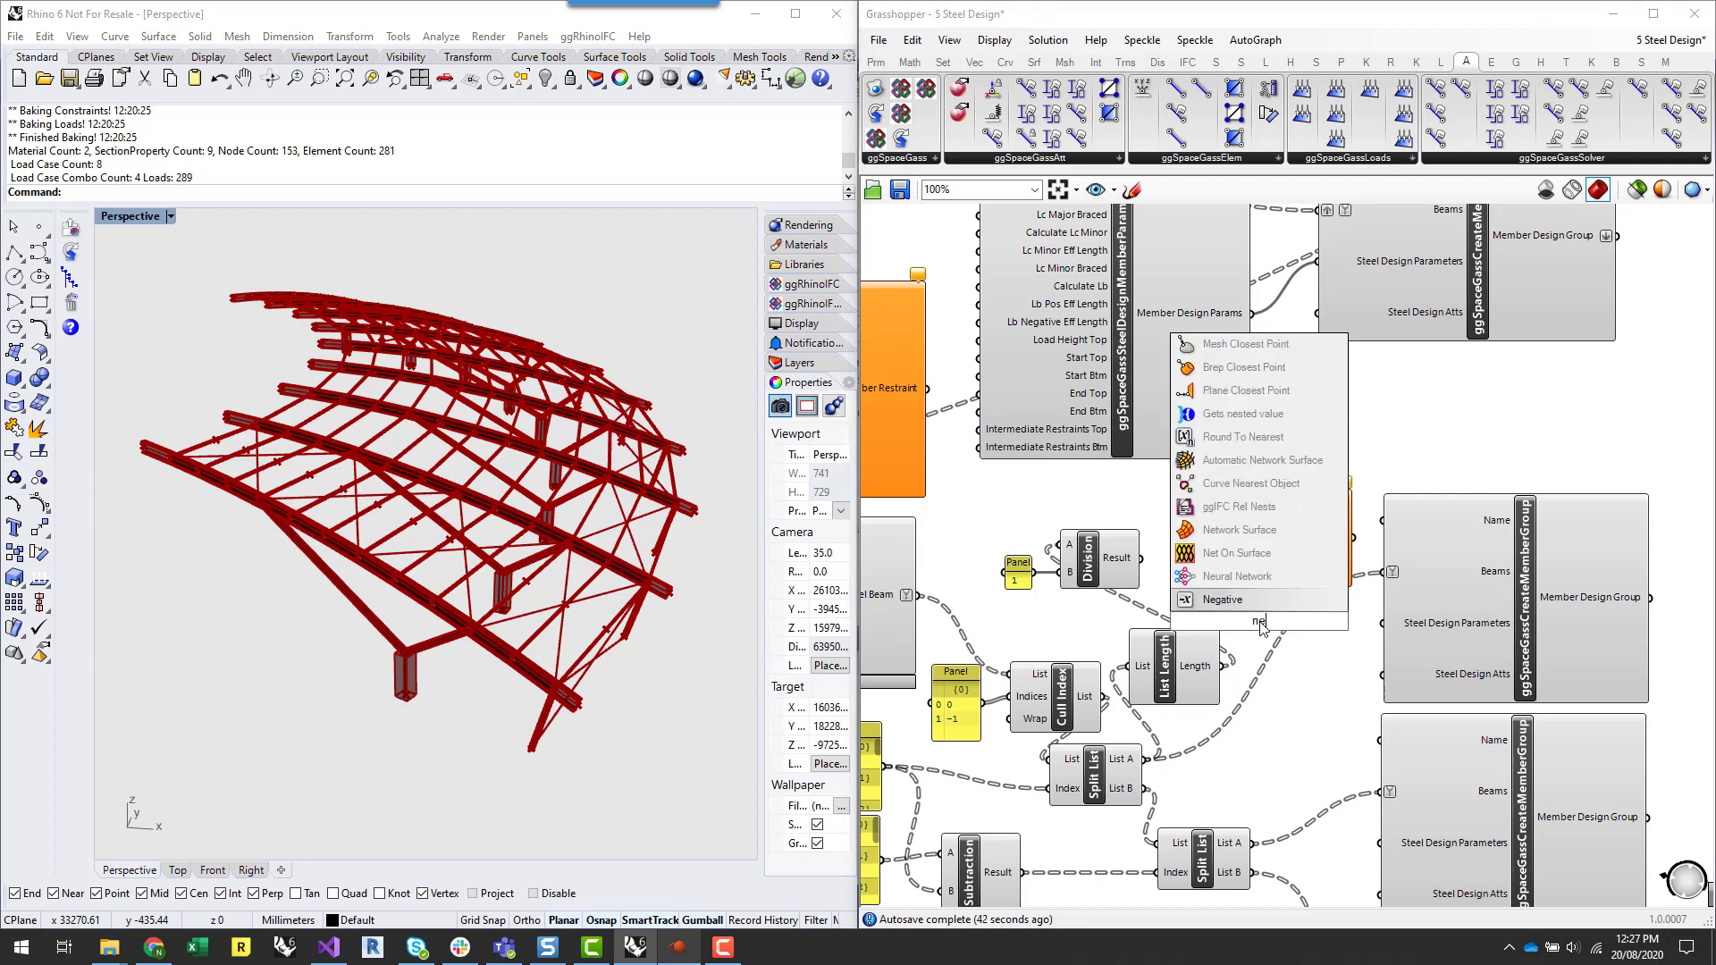
pyautogui.press('Escape')
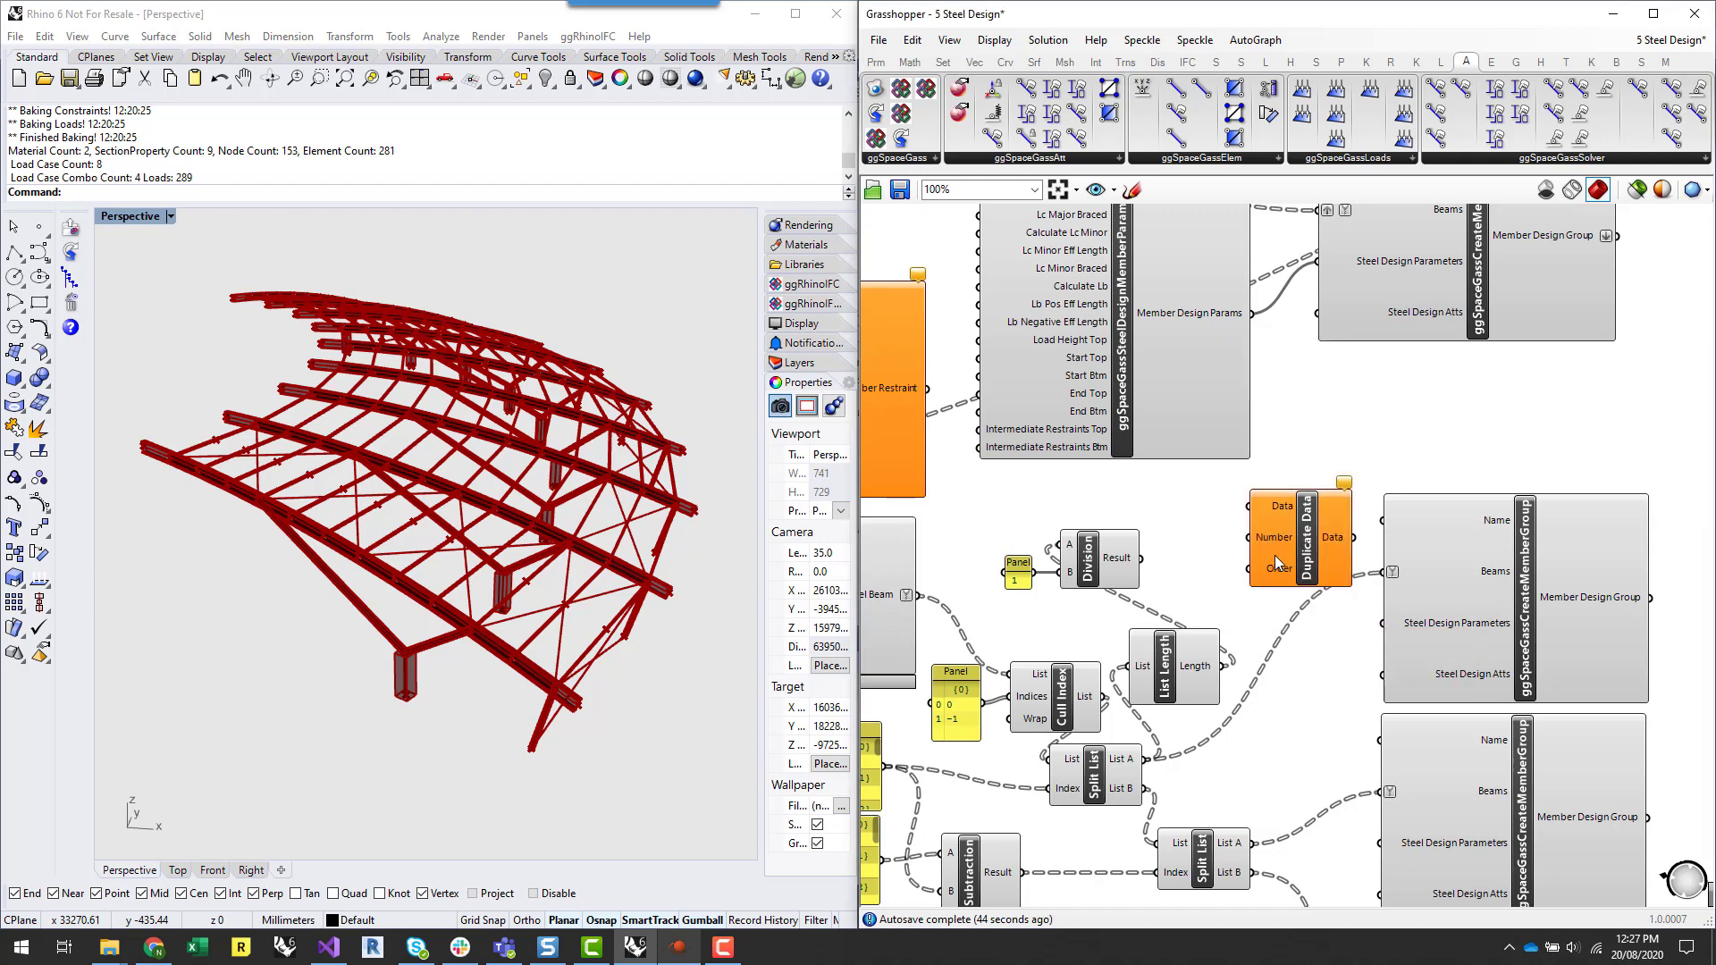
pyautogui.rightClick(1272, 540)
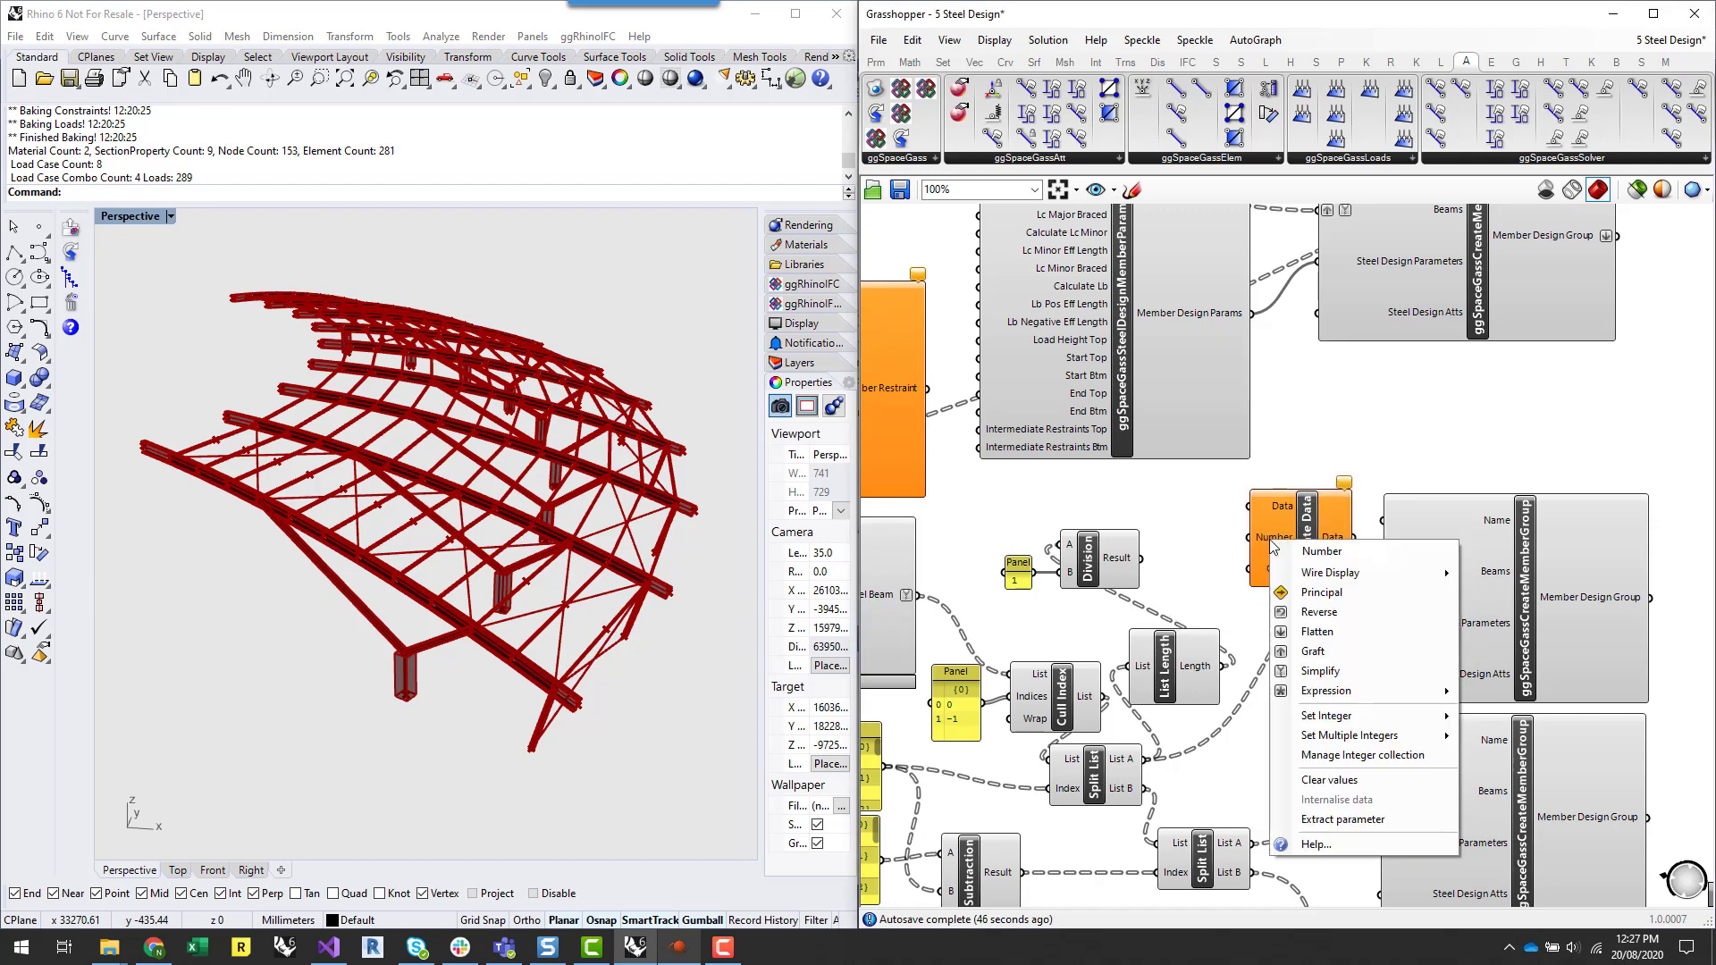
pyautogui.click(1208, 548)
# - Connect the List Length output to the Number input of Duplicate Data and apply the expression x-1 to that input
pyautogui.moveTo(1223, 666); pyautogui.dragTo(1263, 540)
pyautogui.rightClick(1263, 540)
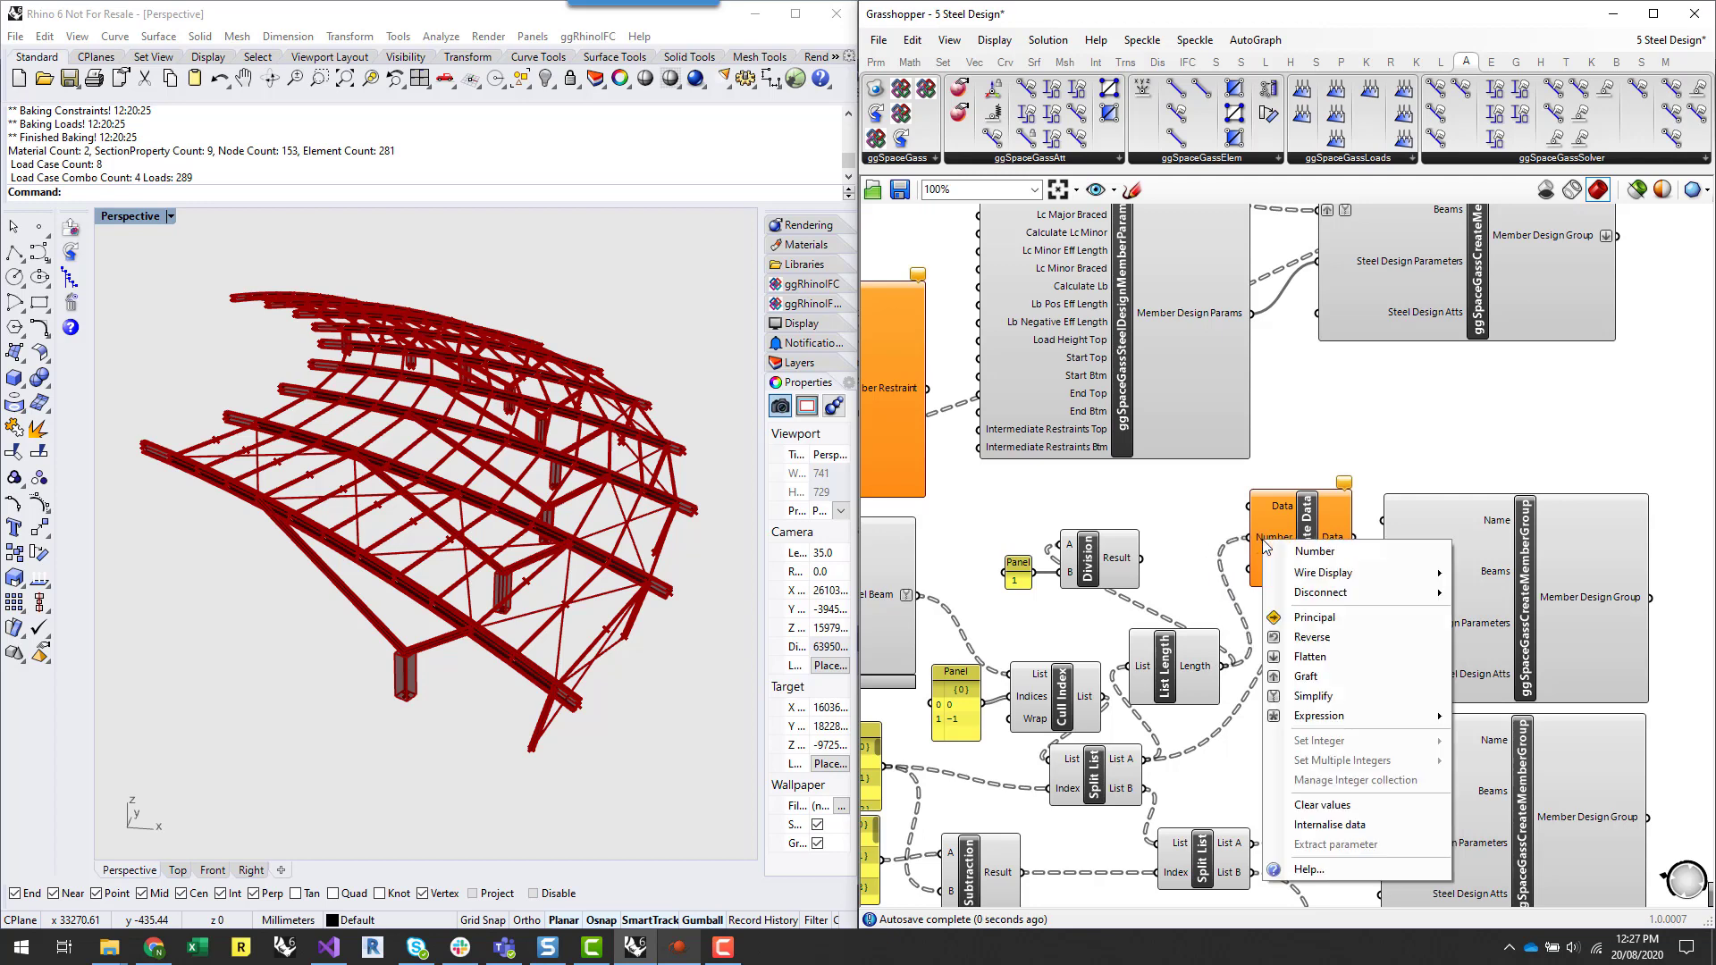
pyautogui.moveTo(1350, 727)
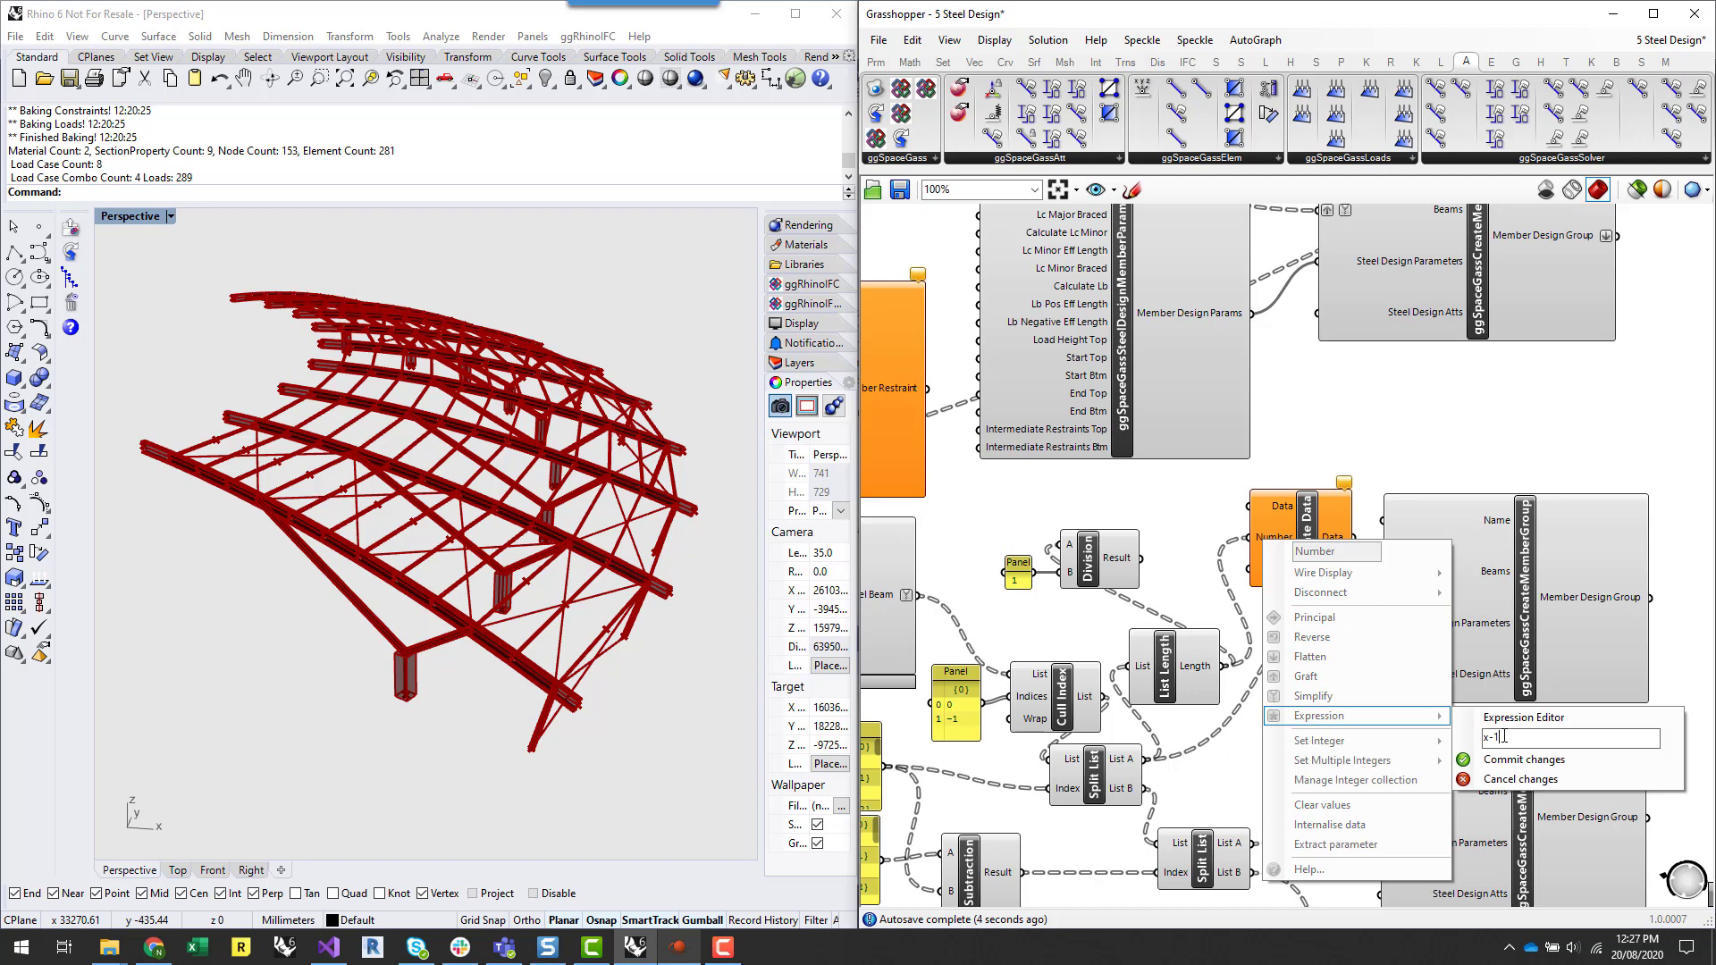
pyautogui.write('x-1')
pyautogui.click(1523, 760)
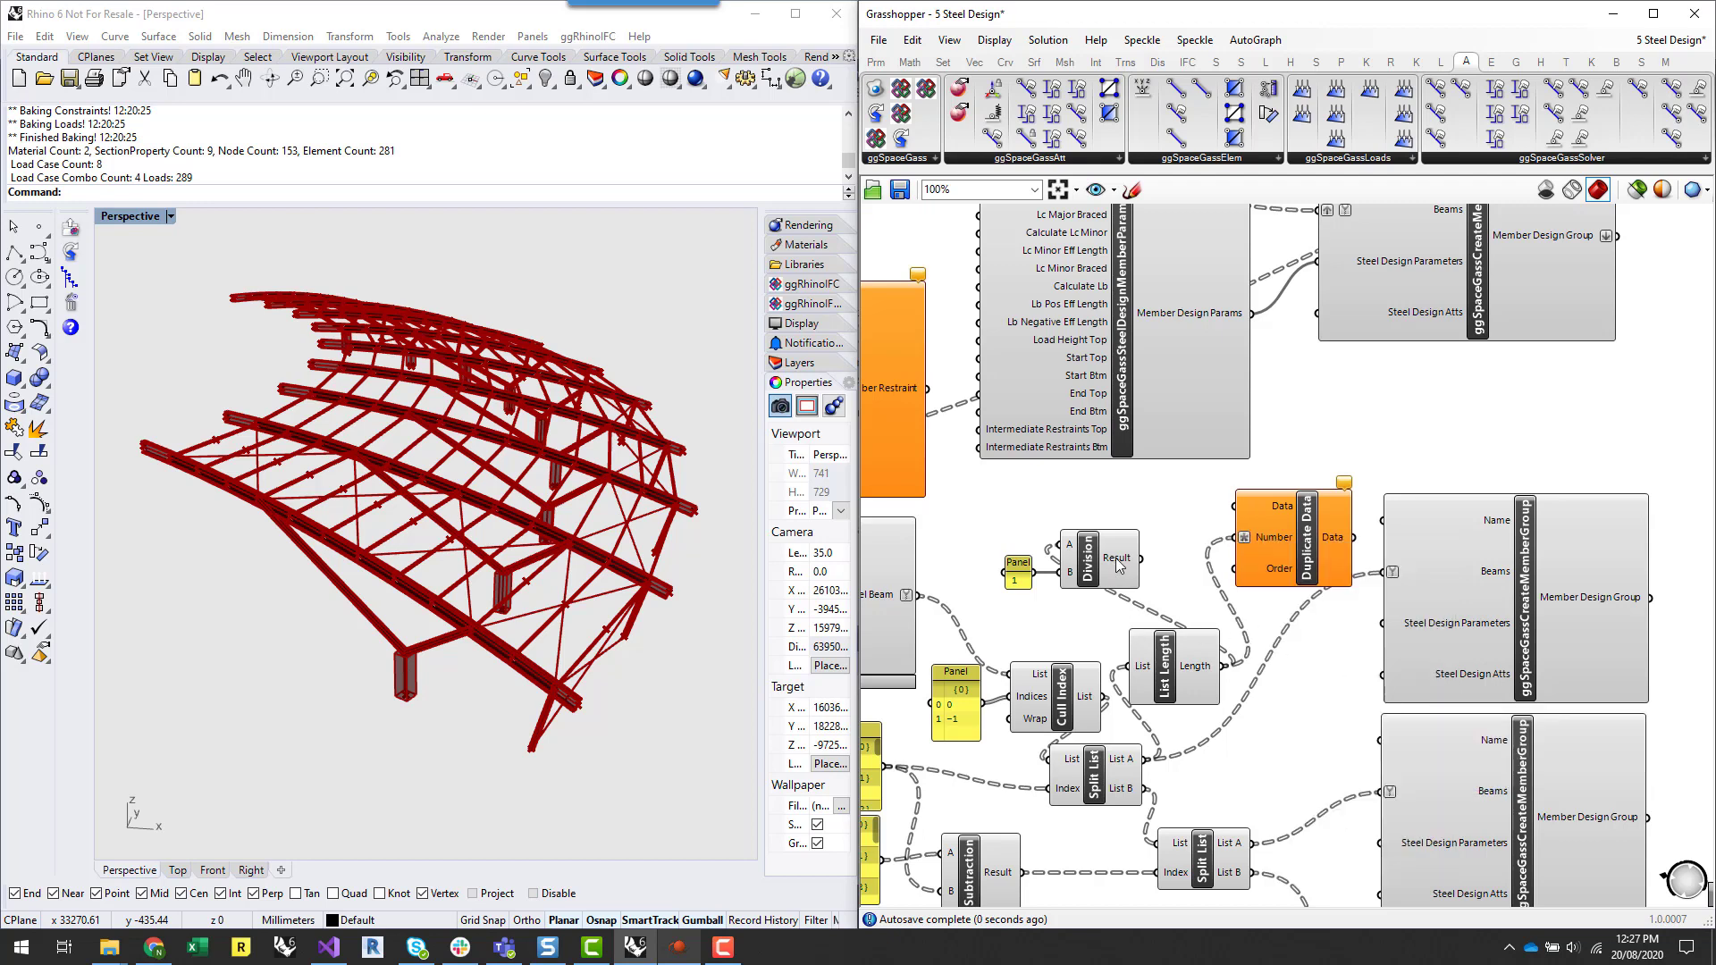
# - Feed the Division result into the Data input of Duplicate Data and arrange Division with its panel beside that component
pyautogui.moveTo(1141, 561); pyautogui.dragTo(1218, 559)
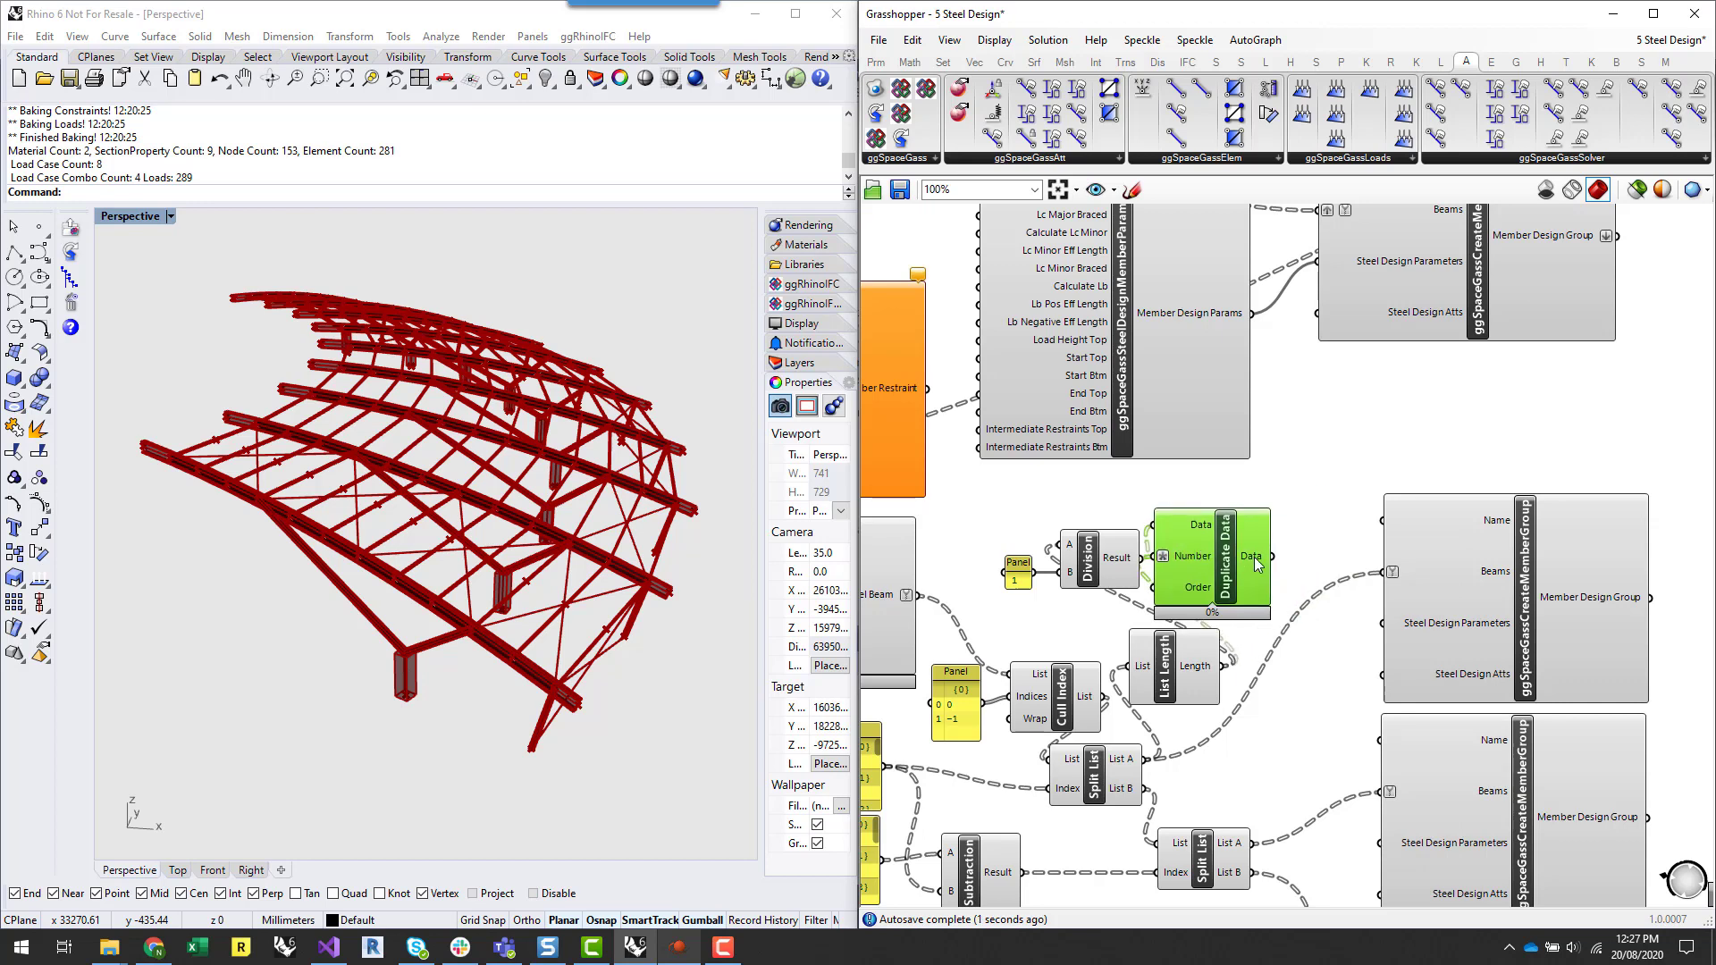
pyautogui.moveTo(1256, 563)
pyautogui.moveTo(965, 507); pyautogui.dragTo(1153, 619)
pyautogui.moveTo(1122, 563); pyautogui.dragTo(1087, 531)
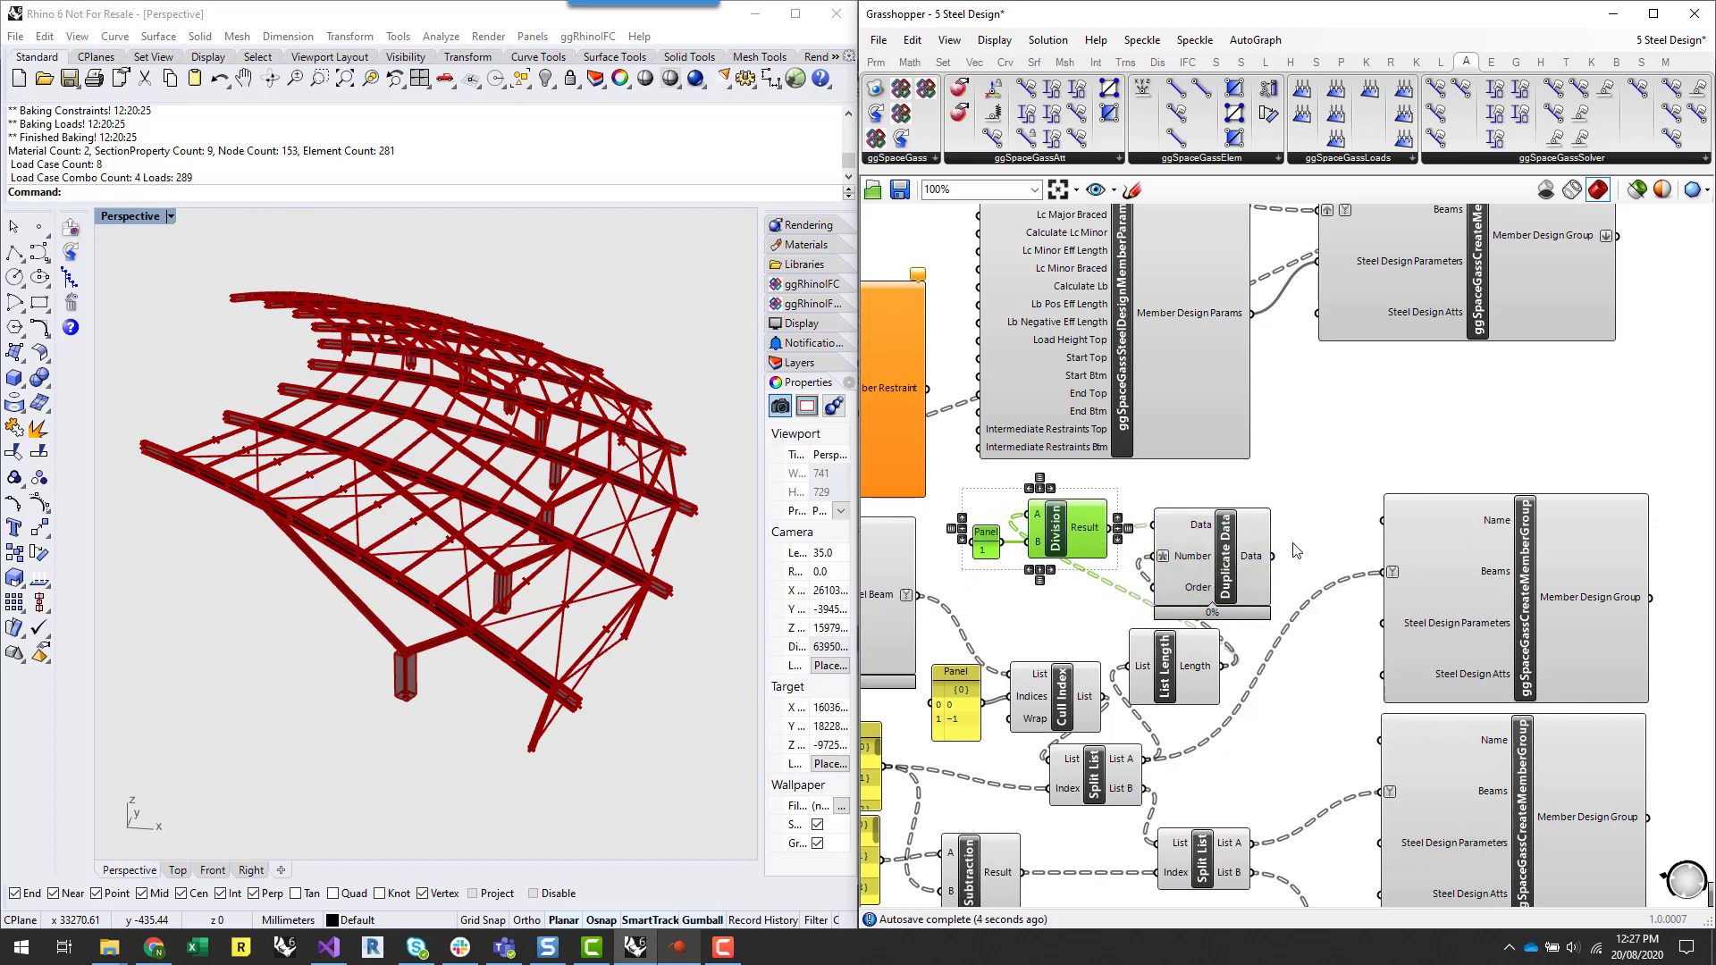
# - Add a panel beside Duplicate Data and connect it to the component's Data output
pyautogui.doubleClick(1295, 550)
pyautogui.write('/')
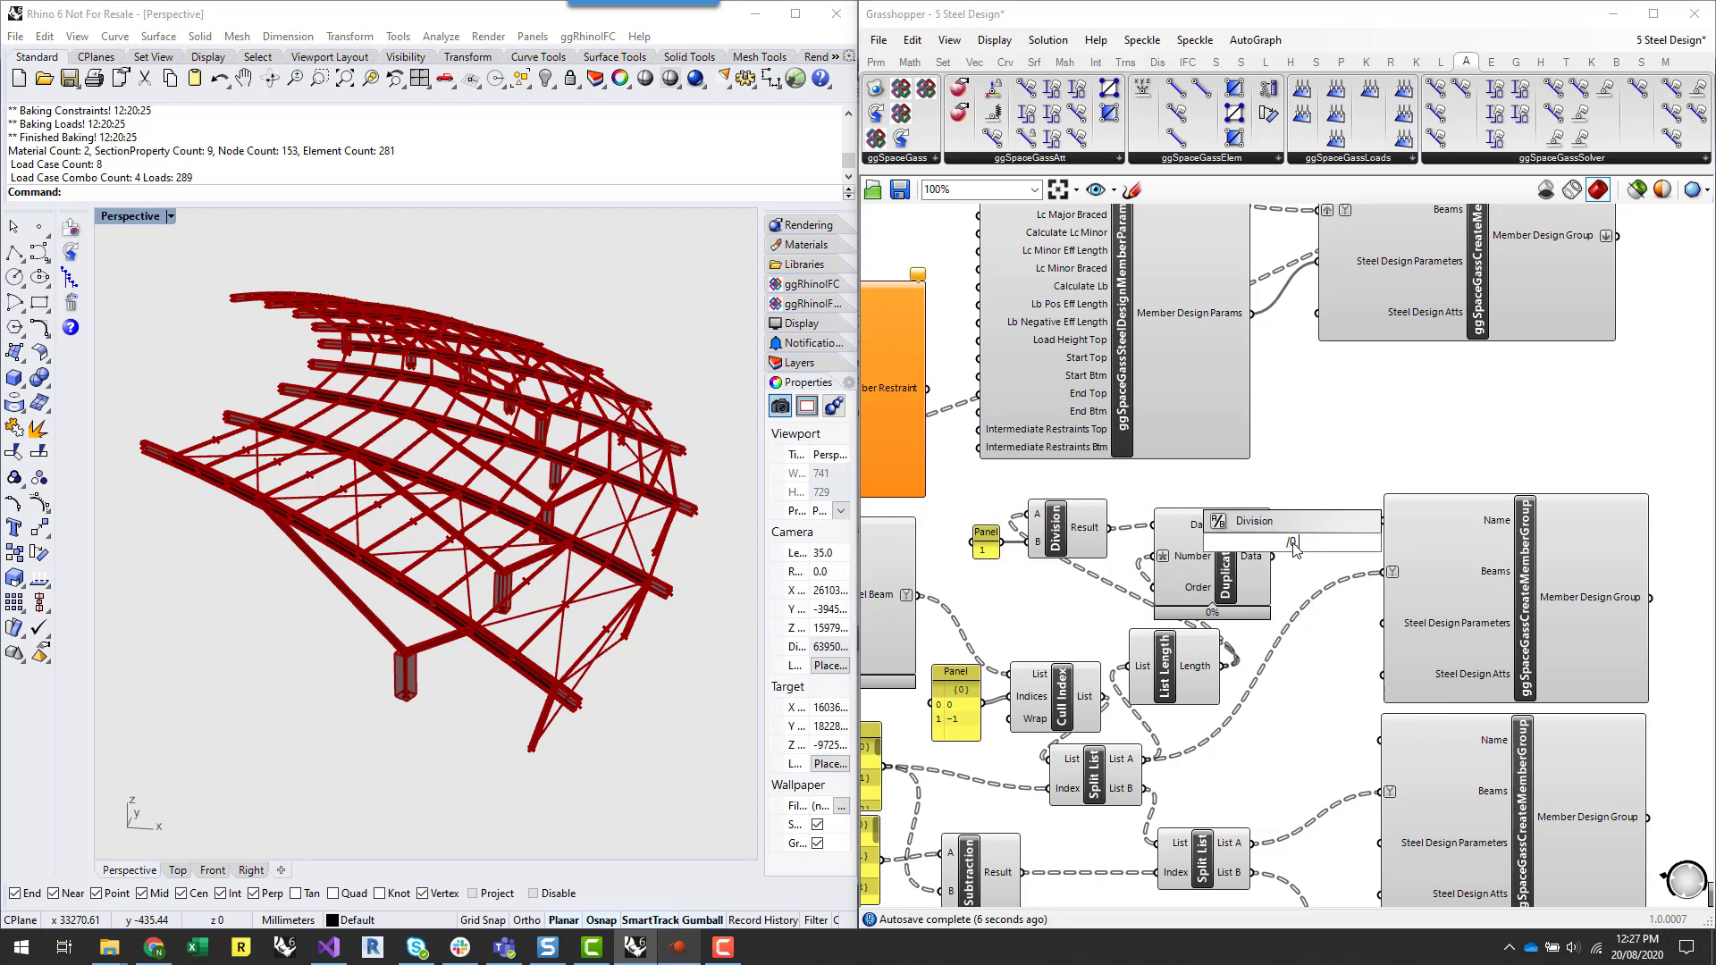
pyautogui.write('/')
pyautogui.press('Return')
pyautogui.moveTo(1275, 542); pyautogui.dragTo(1339, 521)
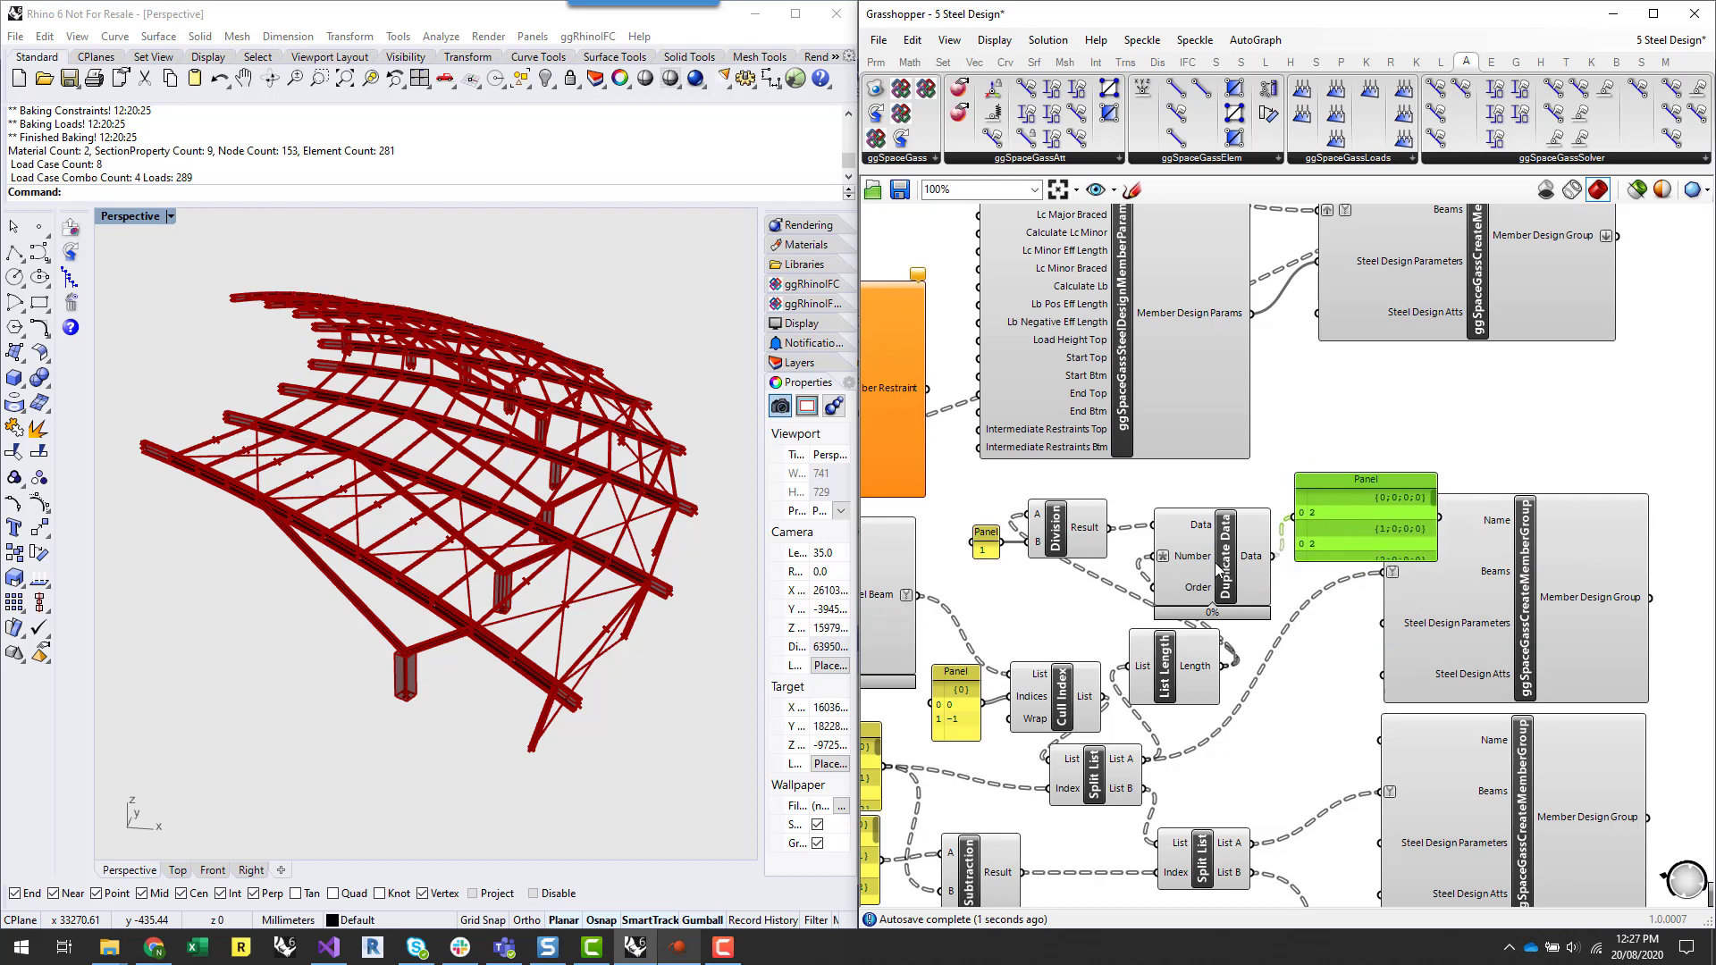
# - Swap the Division inputs so the panel containing 1 feeds A and List Length feeds B, tidying the panel beside Division
pyautogui.moveTo(1073, 536); pyautogui.dragTo(1093, 527)
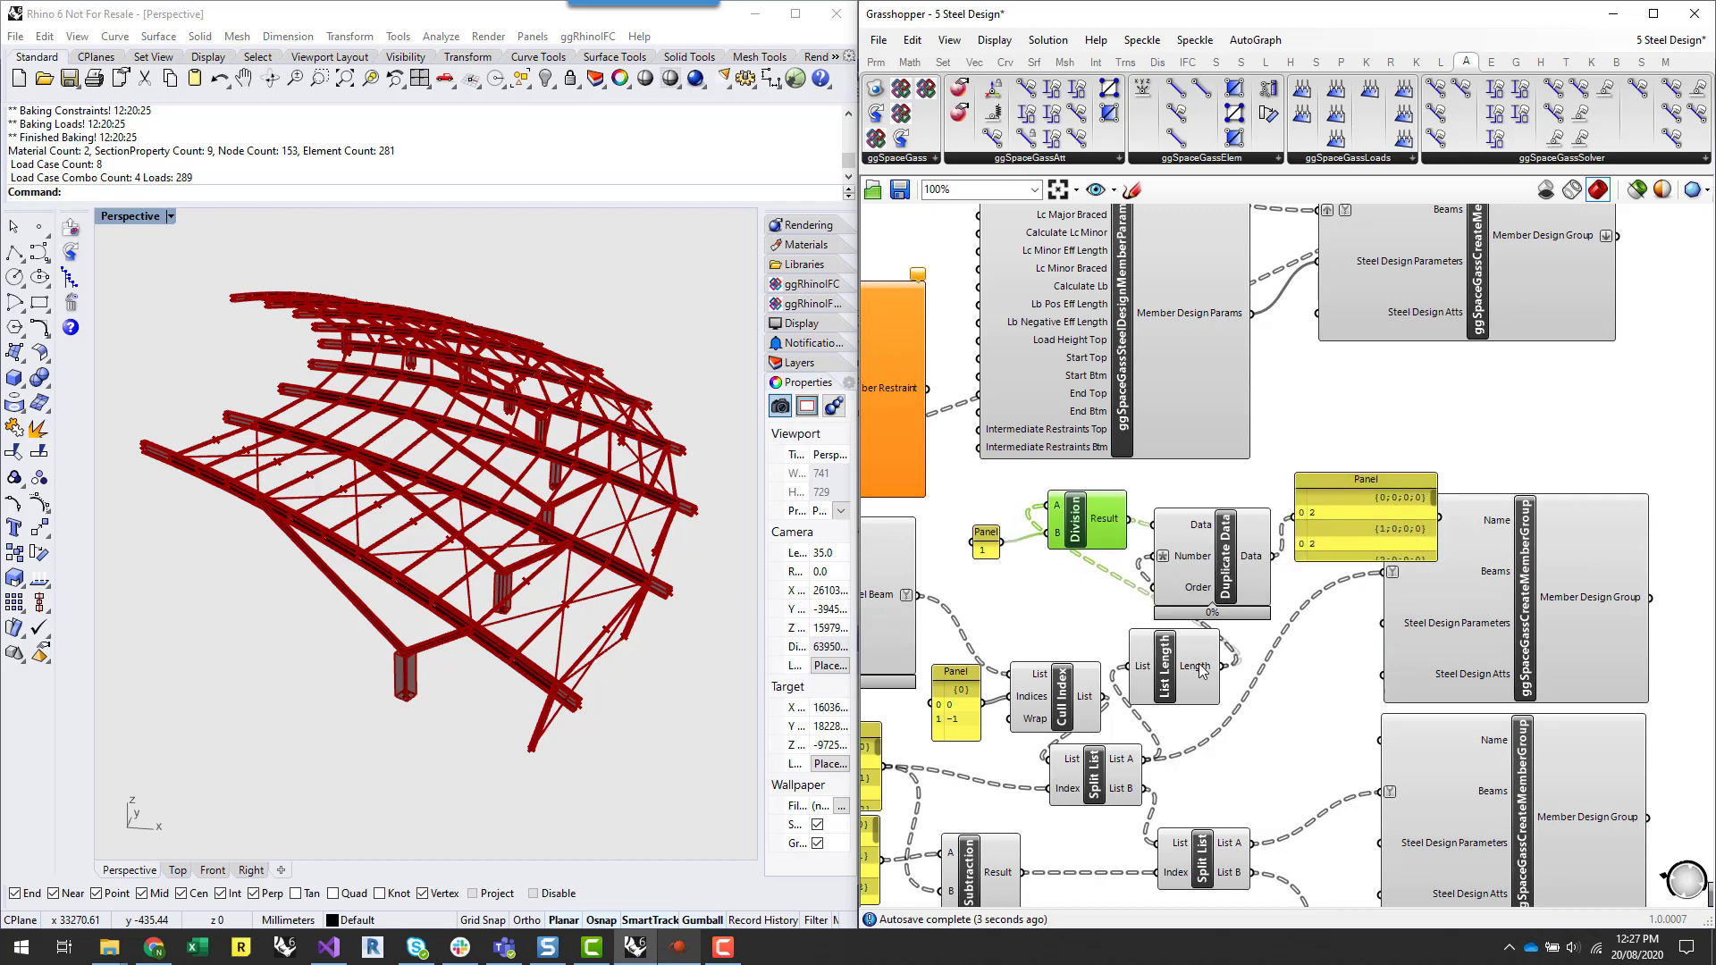
pyautogui.moveTo(1200, 671)
pyautogui.moveTo(1004, 545); pyautogui.dragTo(1043, 505)
pyautogui.moveTo(1219, 666); pyautogui.dragTo(1048, 534)
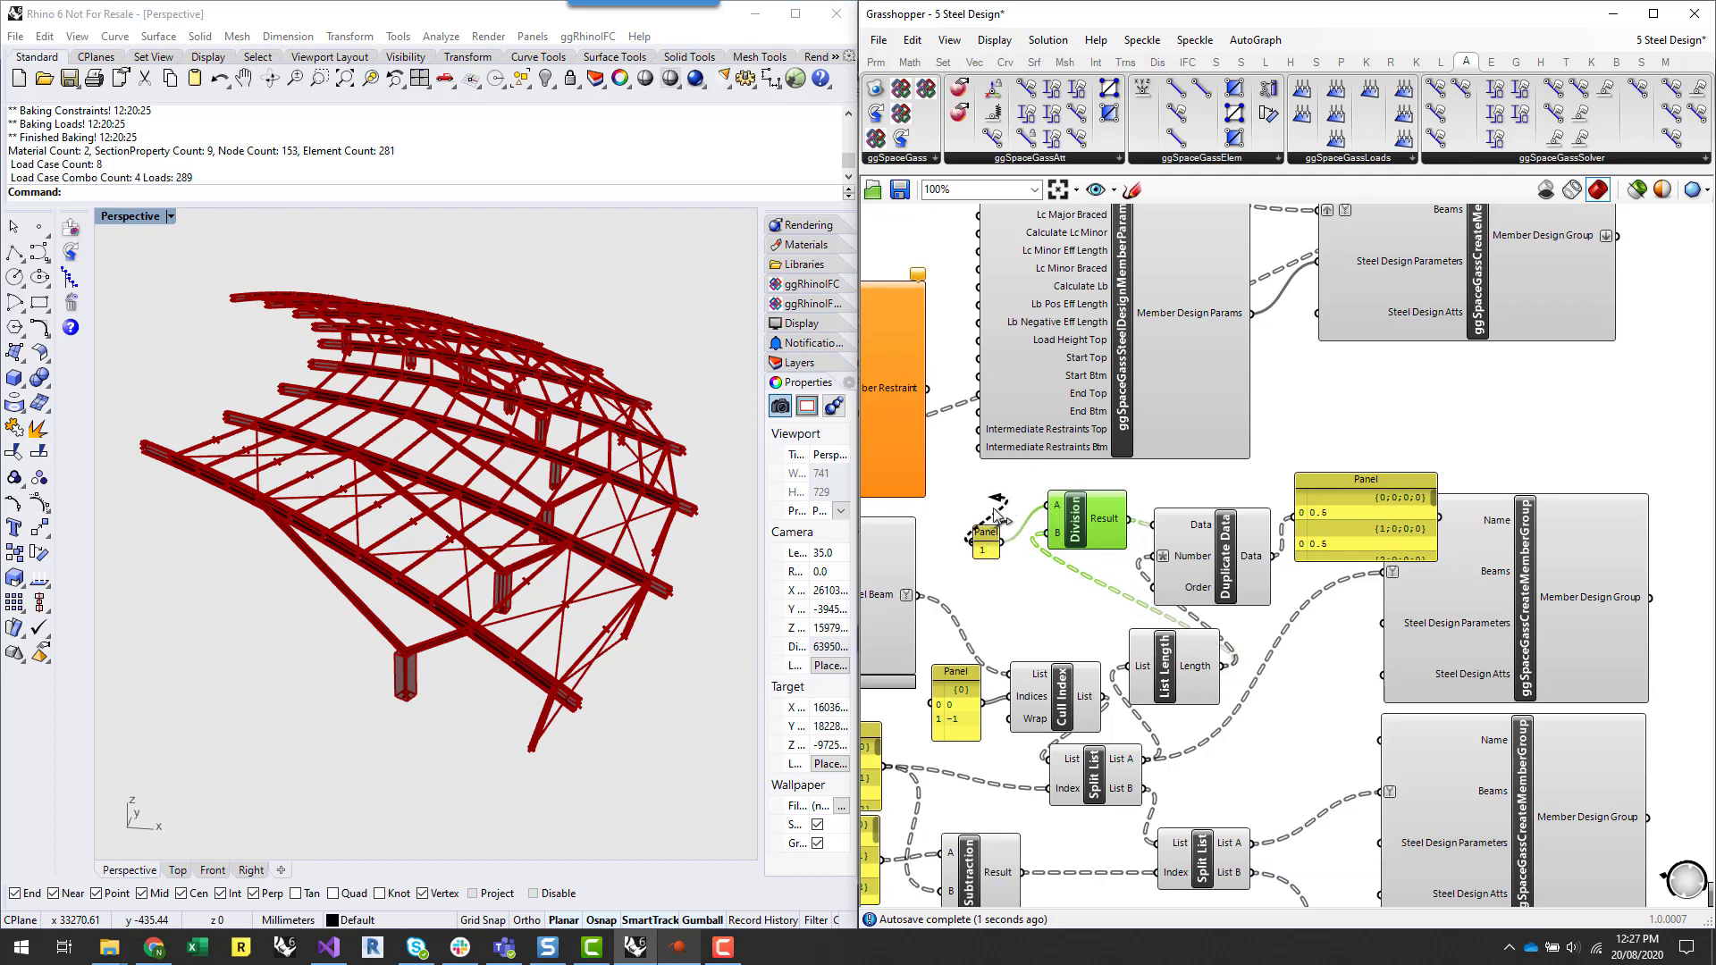
pyautogui.moveTo(986, 547); pyautogui.dragTo(1009, 507)
pyautogui.click(1015, 610)
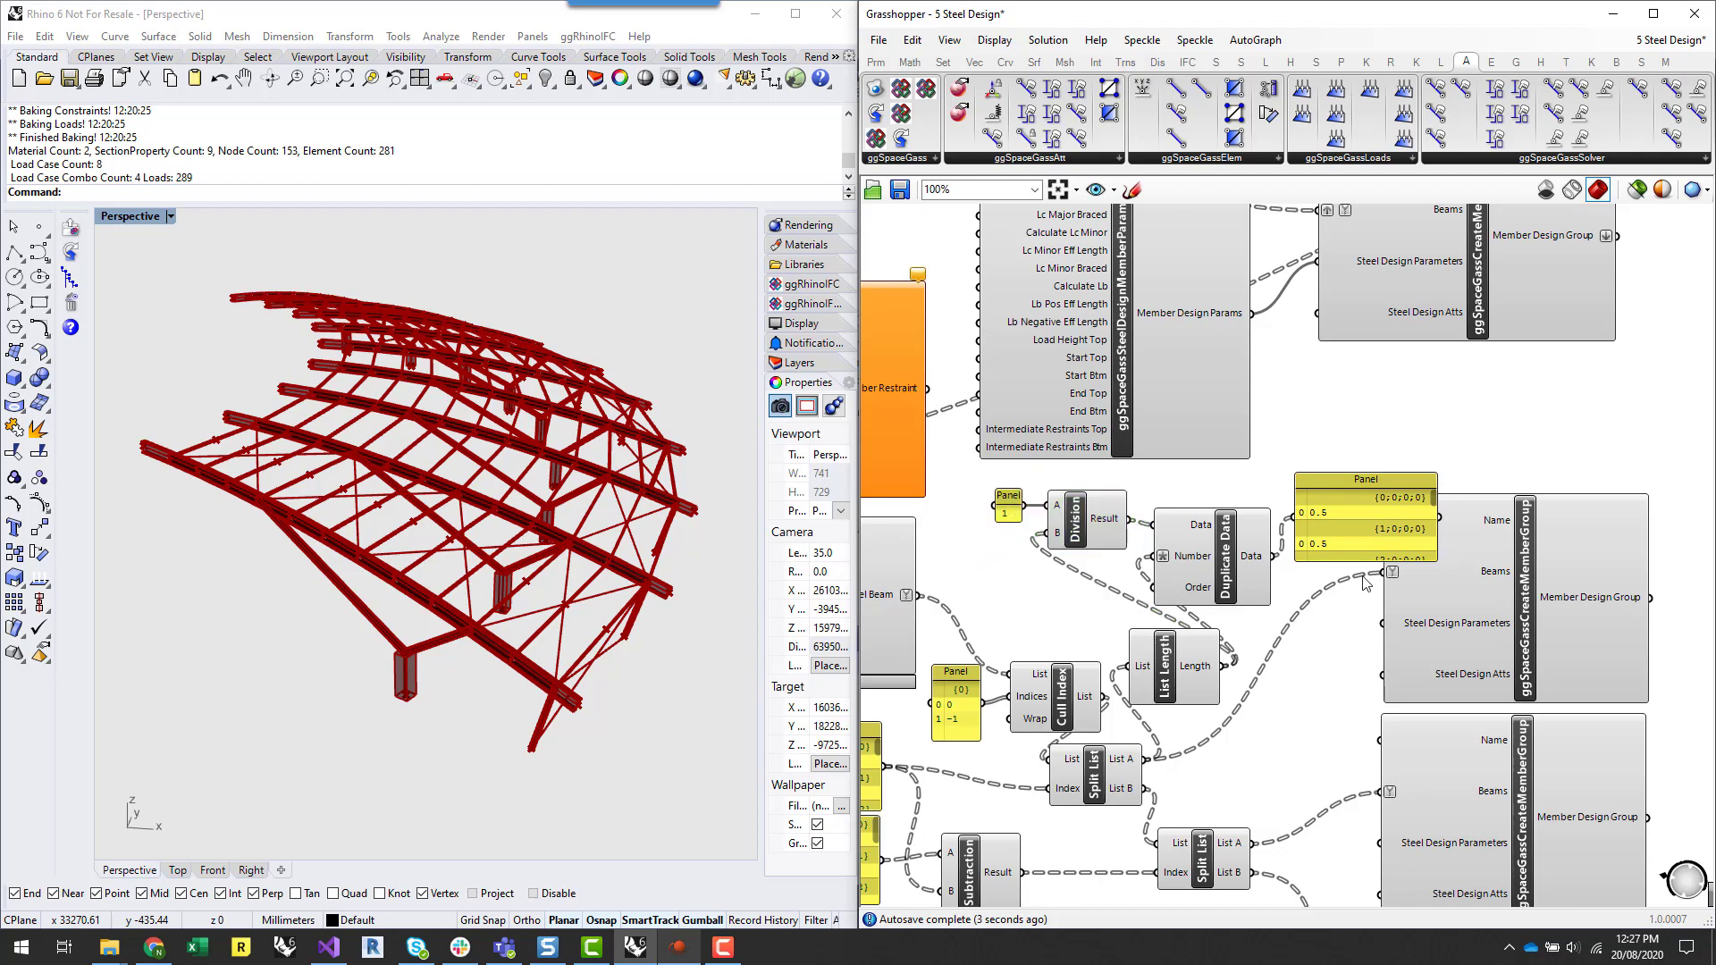
# - Connect the Duplicate Data output to the Restraint Position input of the steel member restraint component
pyautogui.scroll(-2, 1326, 624)
pyautogui.moveTo(1317, 618); pyautogui.dragTo(1378, 681, button='right')
pyautogui.scroll(2, 1121, 609)
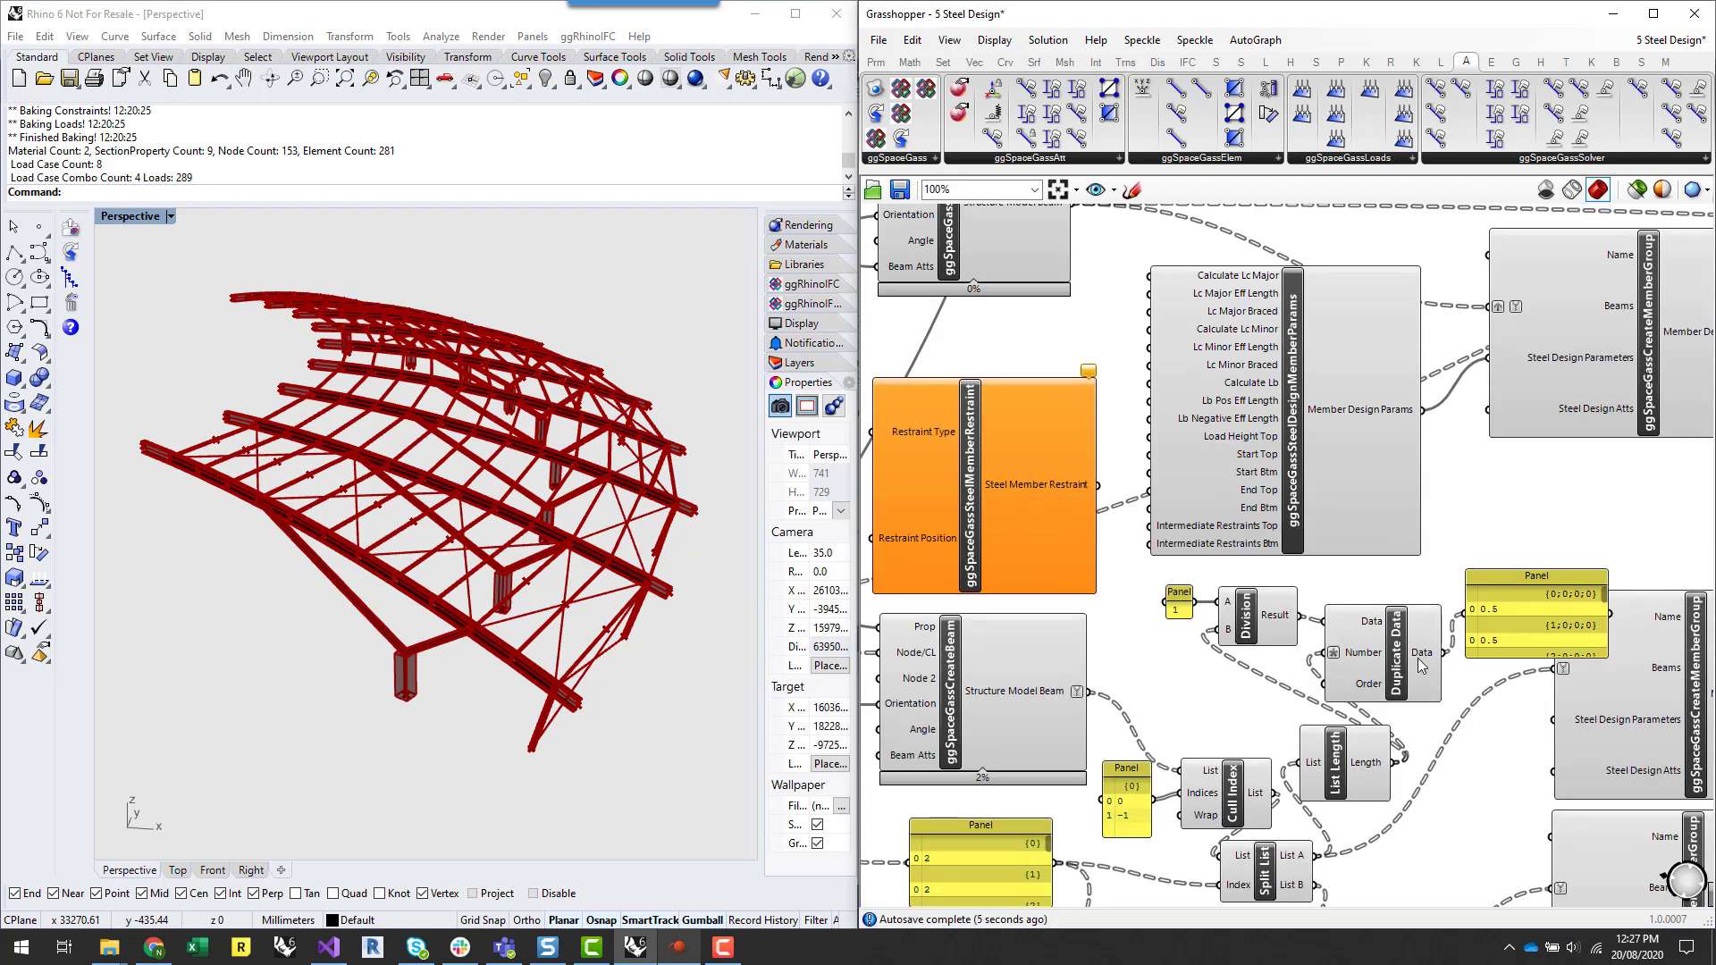
pyautogui.moveTo(1443, 656); pyautogui.dragTo(1165, 592)
pyautogui.scroll(-2, 1520, 568)
pyautogui.scroll(2, 1153, 523)
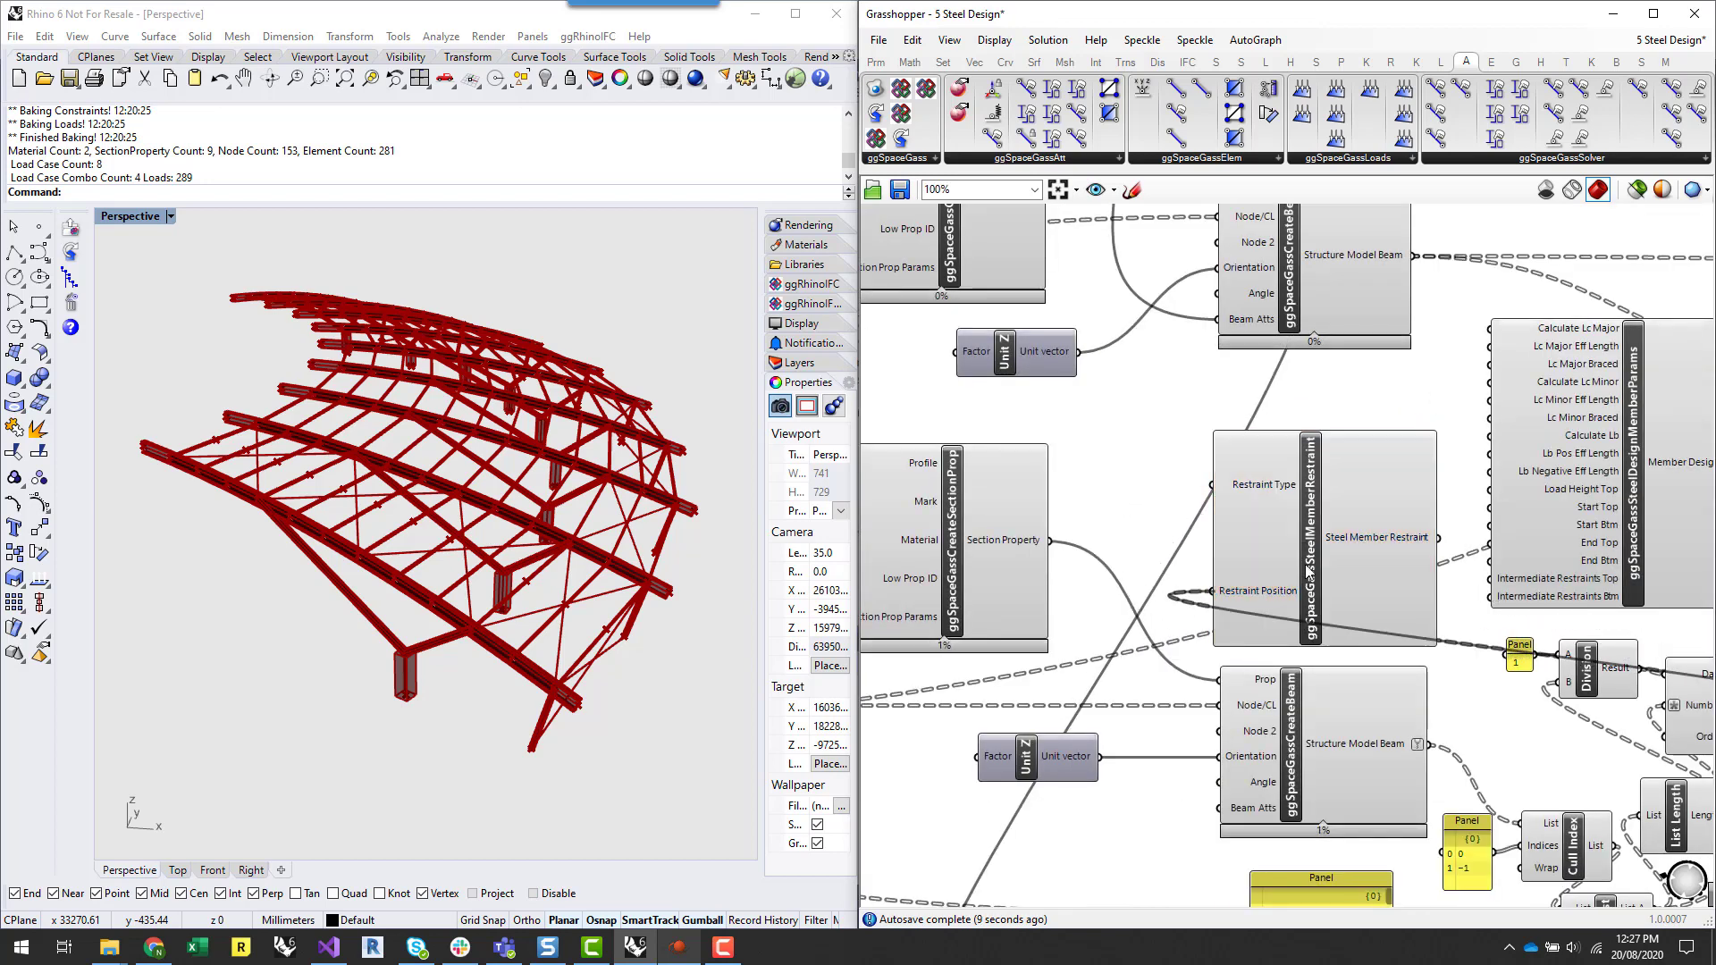
# - Shift the steel member restraint component slightly and simplify its Steel Member Restraint output, checking the resulting tree paths
pyautogui.moveTo(1290, 551); pyautogui.dragTo(1240, 525)
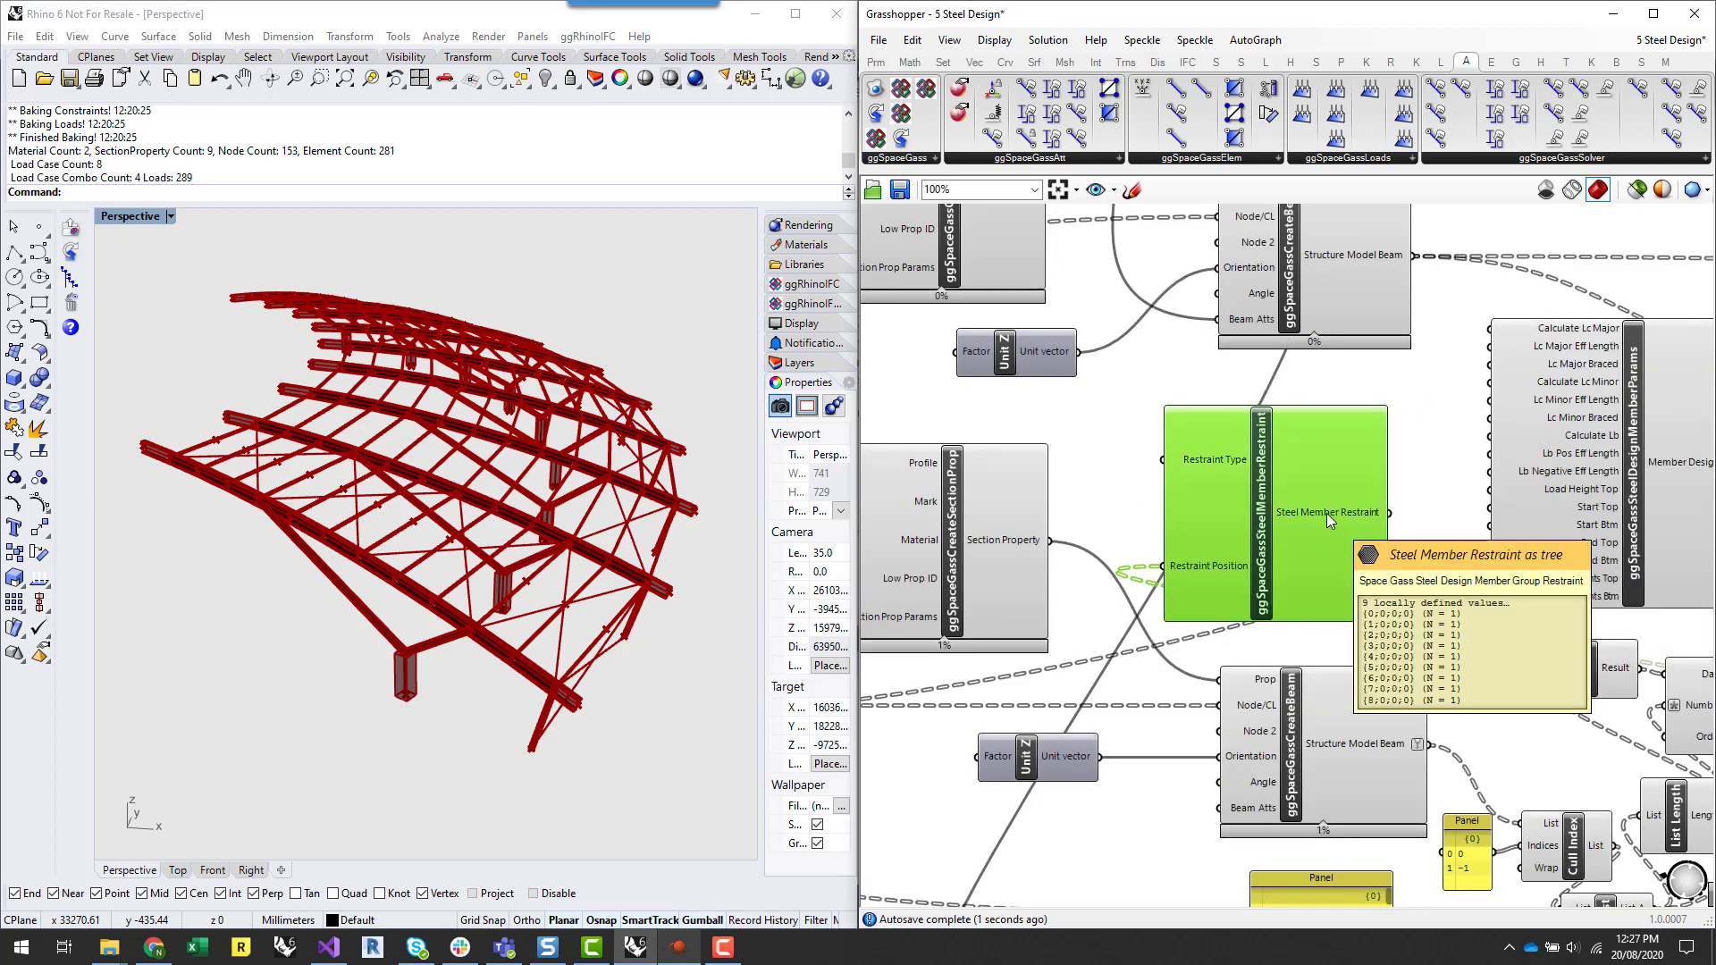
pyautogui.rightClick(1326, 513)
pyautogui.click(1367, 623)
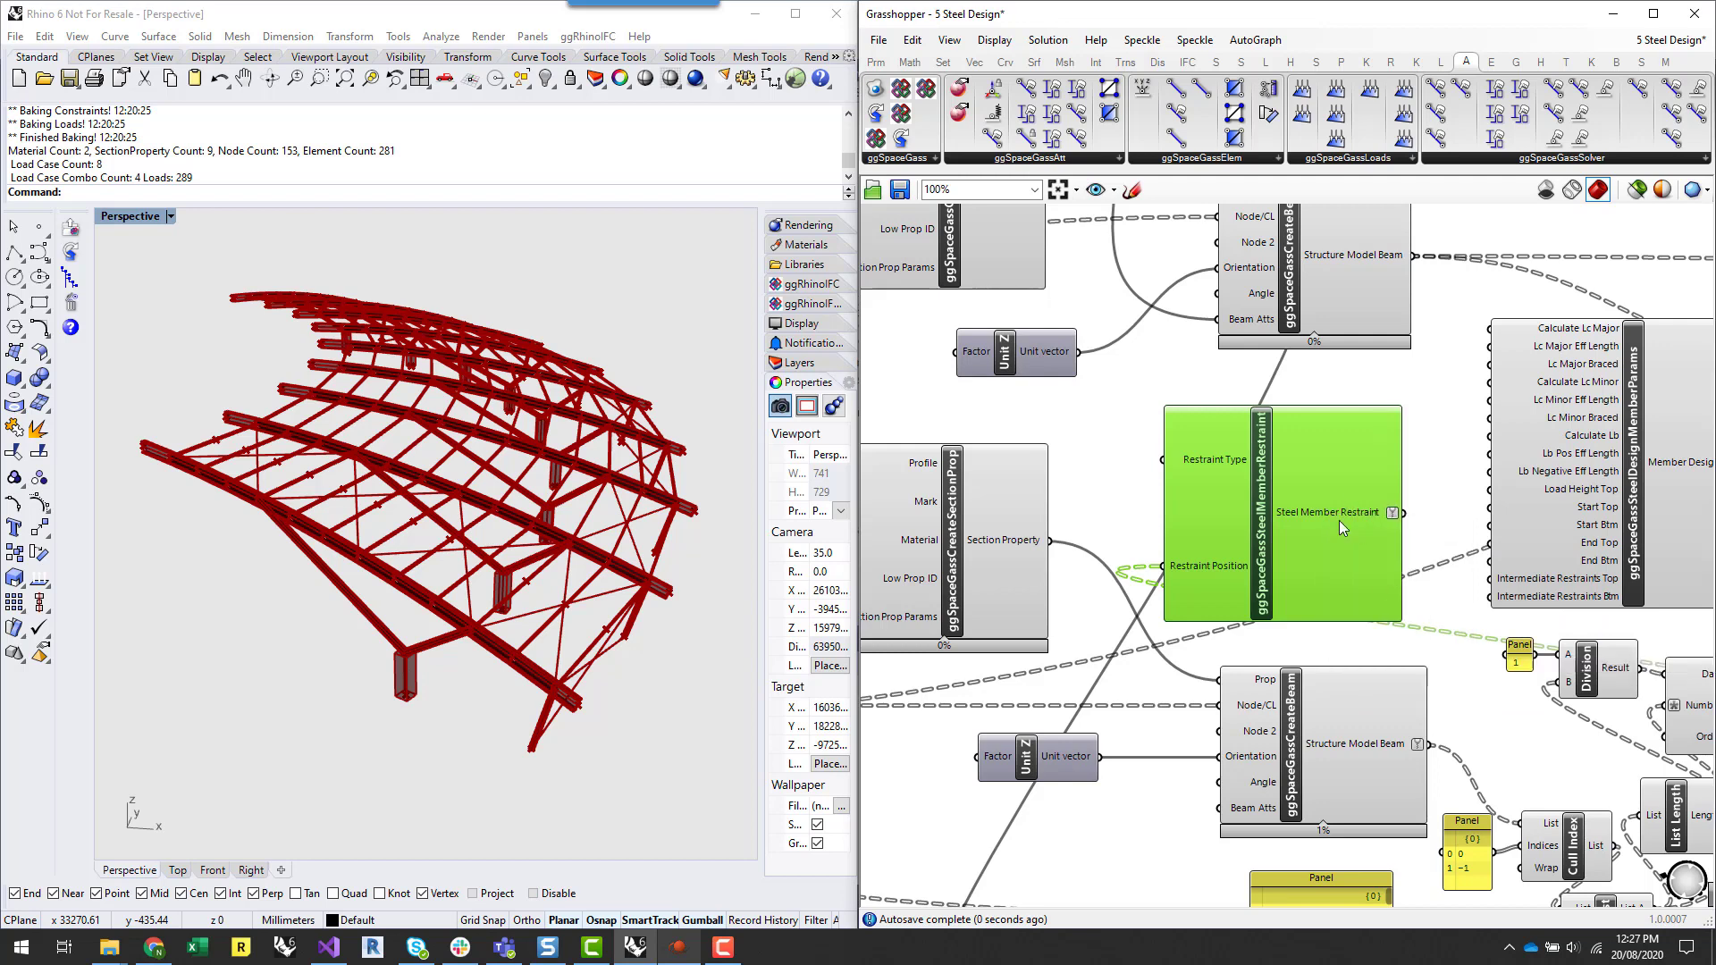
pyautogui.moveTo(1340, 512)
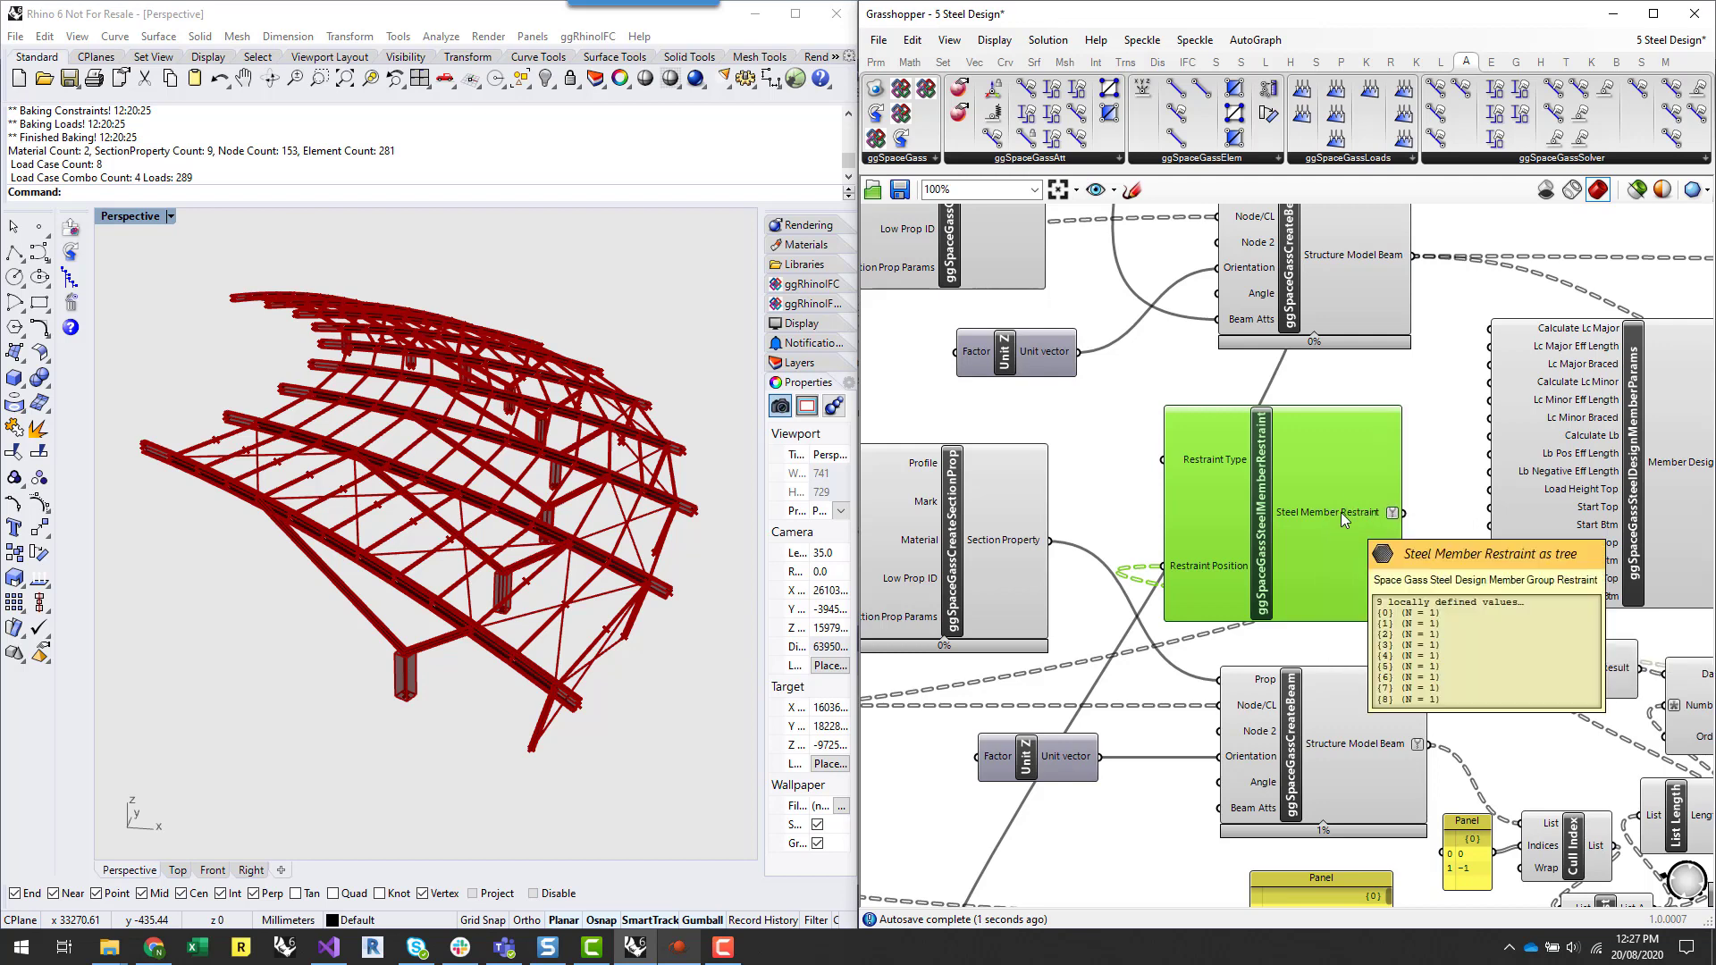
# - Connect the Steel Member Restraint output to the Intermediate Restraints Top input of the design member parameters and adjust the restraint component's position
pyautogui.moveTo(1373, 591); pyautogui.dragTo(1186, 579, button='right')
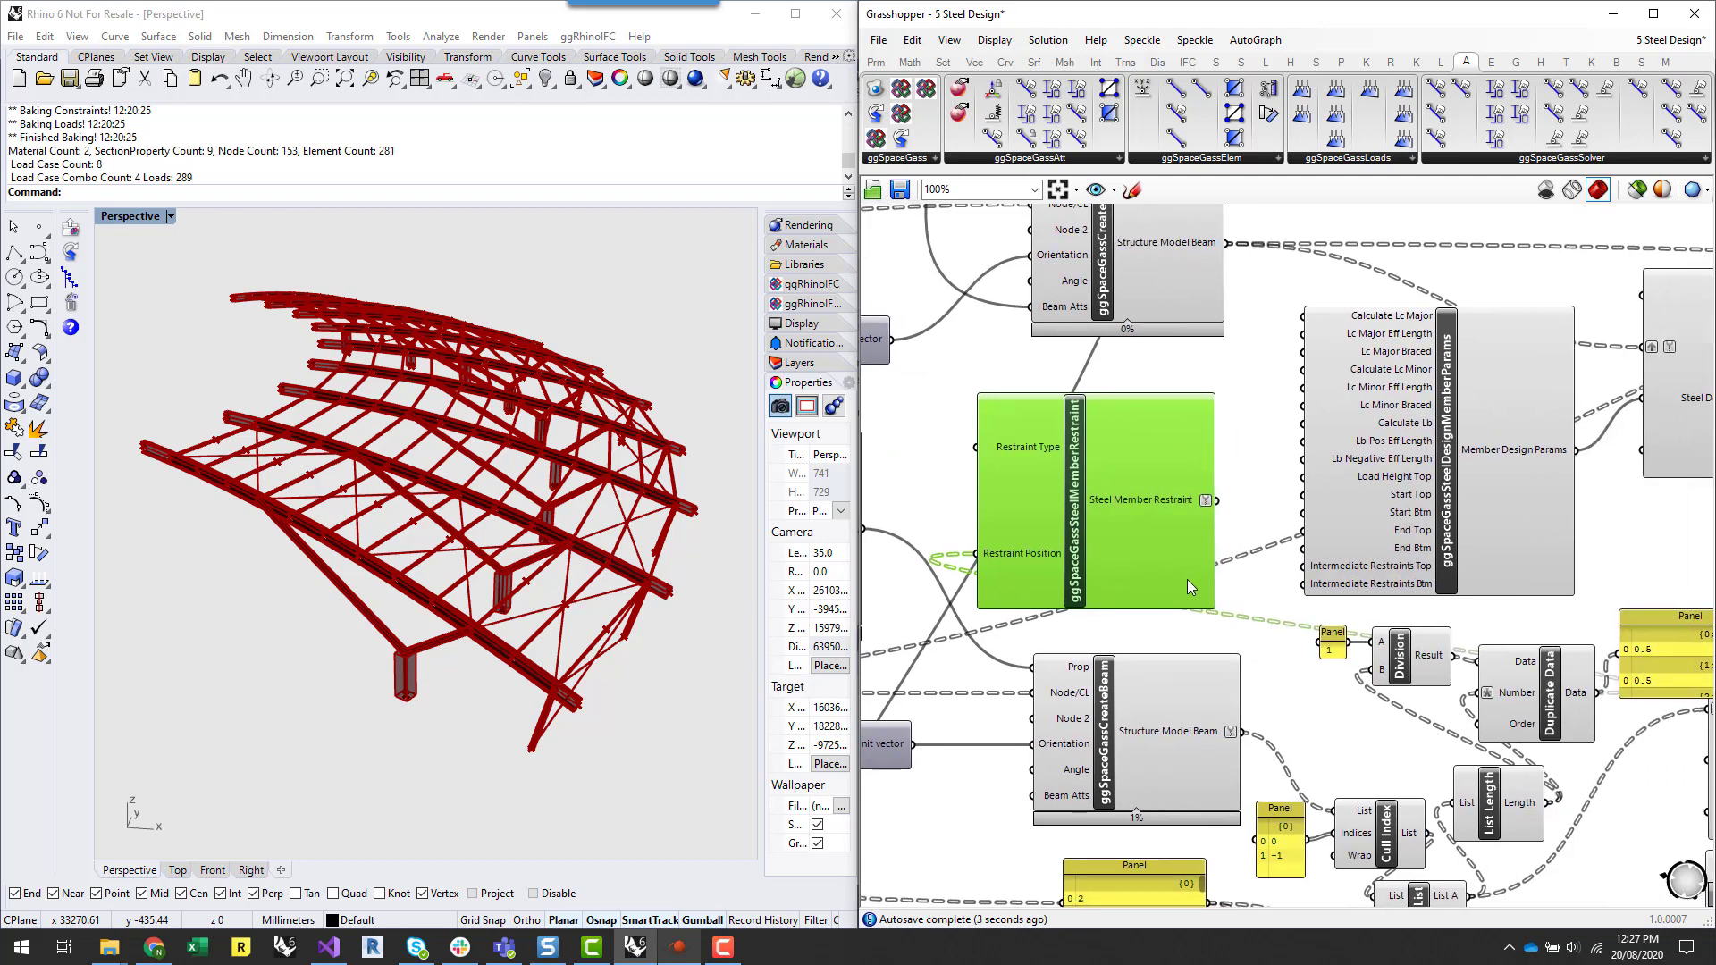
pyautogui.moveTo(1123, 531); pyautogui.dragTo(1121, 554)
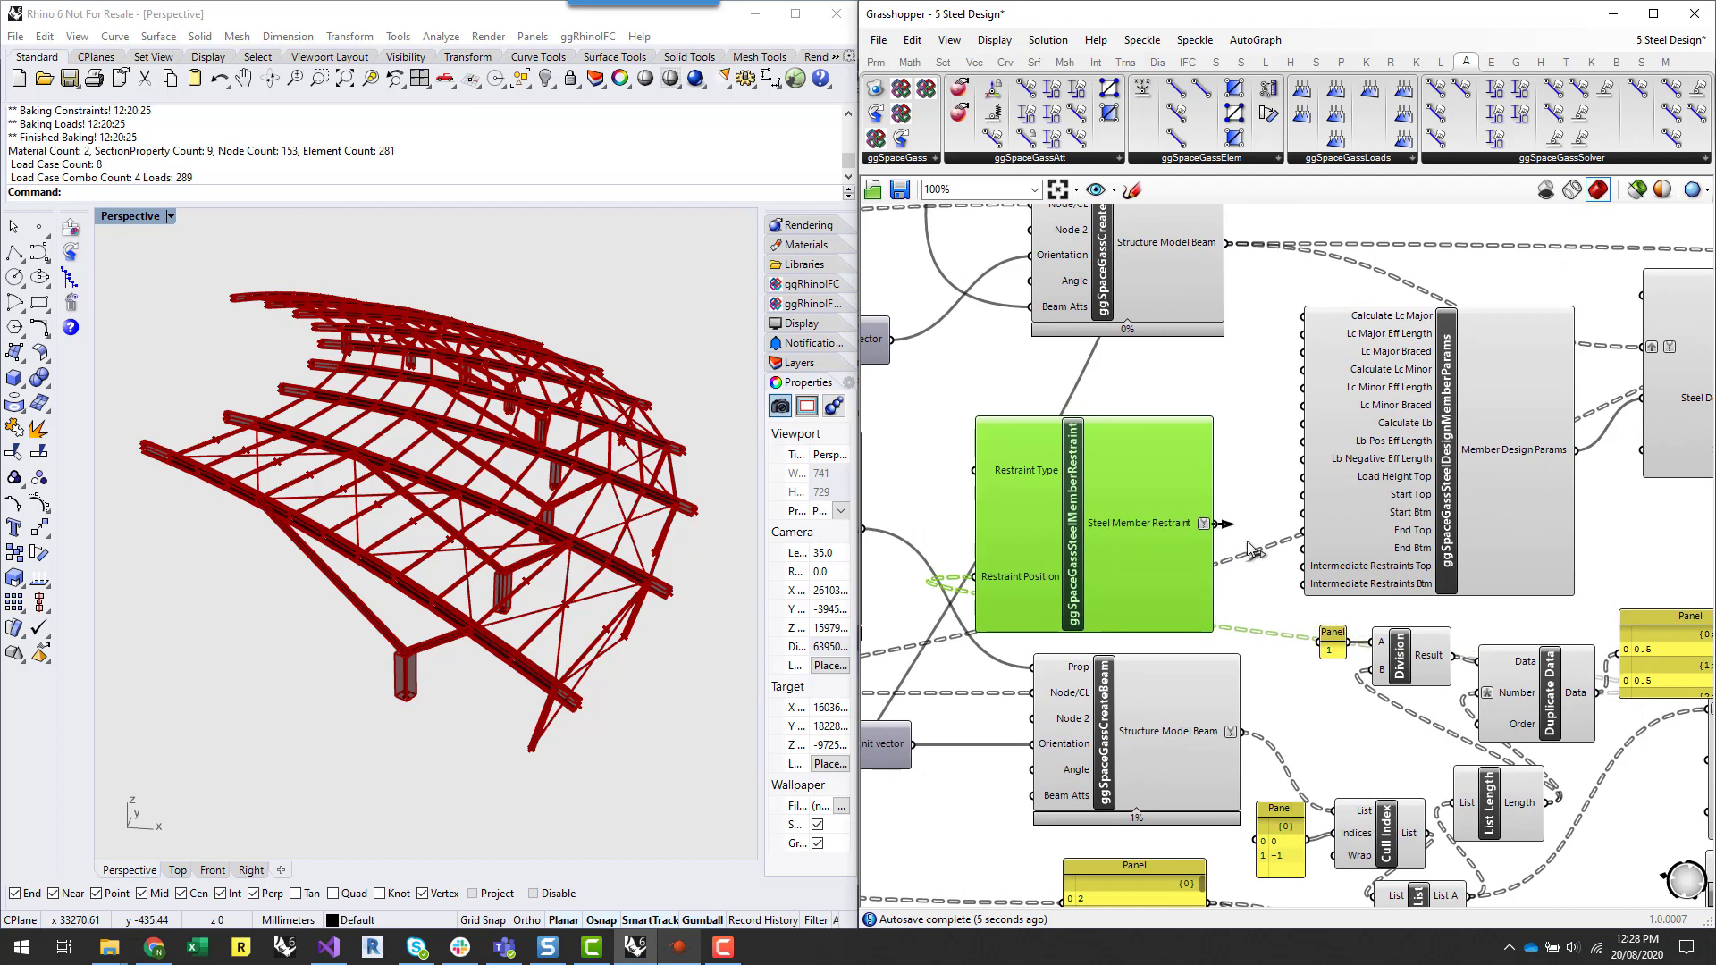
pyautogui.moveTo(1215, 524); pyautogui.dragTo(1308, 566)
pyautogui.moveTo(1124, 518); pyautogui.dragTo(1150, 502)
pyautogui.click(1272, 423)
# - Nudge the uppermost member design group component and undo the last two component moves
pyautogui.scroll(-5, 1273, 423)
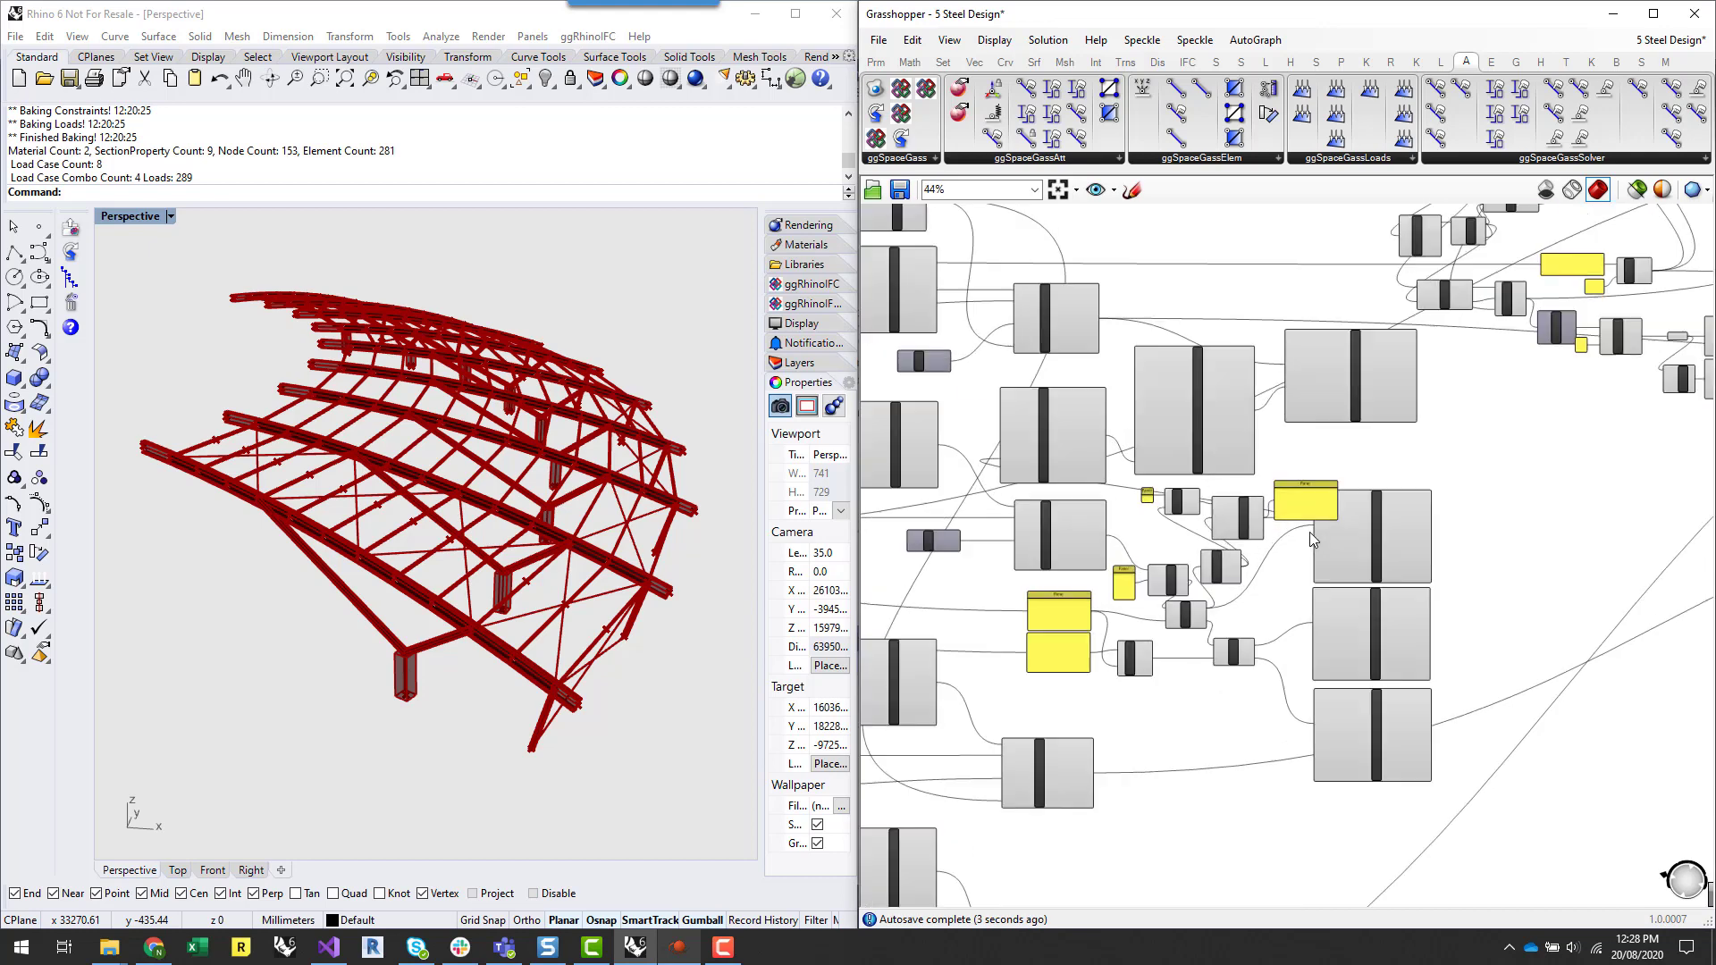
pyautogui.scroll(2, 1199, 411)
pyautogui.moveTo(1422, 387); pyautogui.dragTo(1428, 357)
pyautogui.click(1511, 474)
pyautogui.scroll(-2, 1094, 514)
pyautogui.scroll(3, 1086, 731)
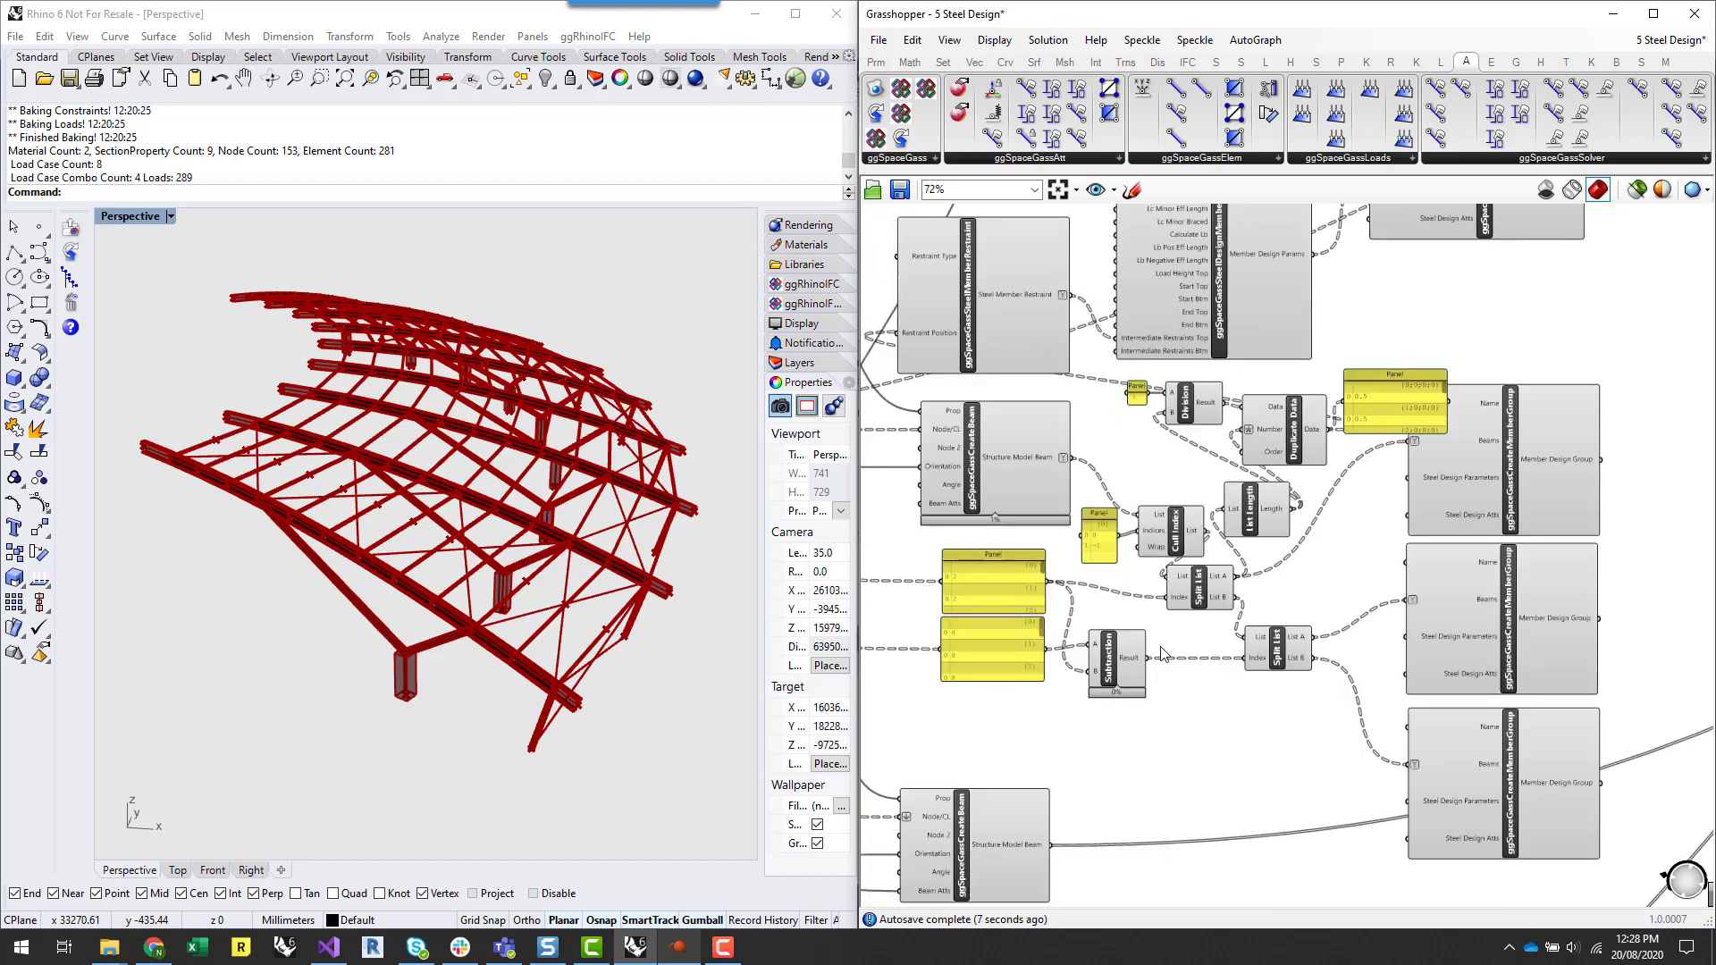
pyautogui.scroll(-1, 1327, 577)
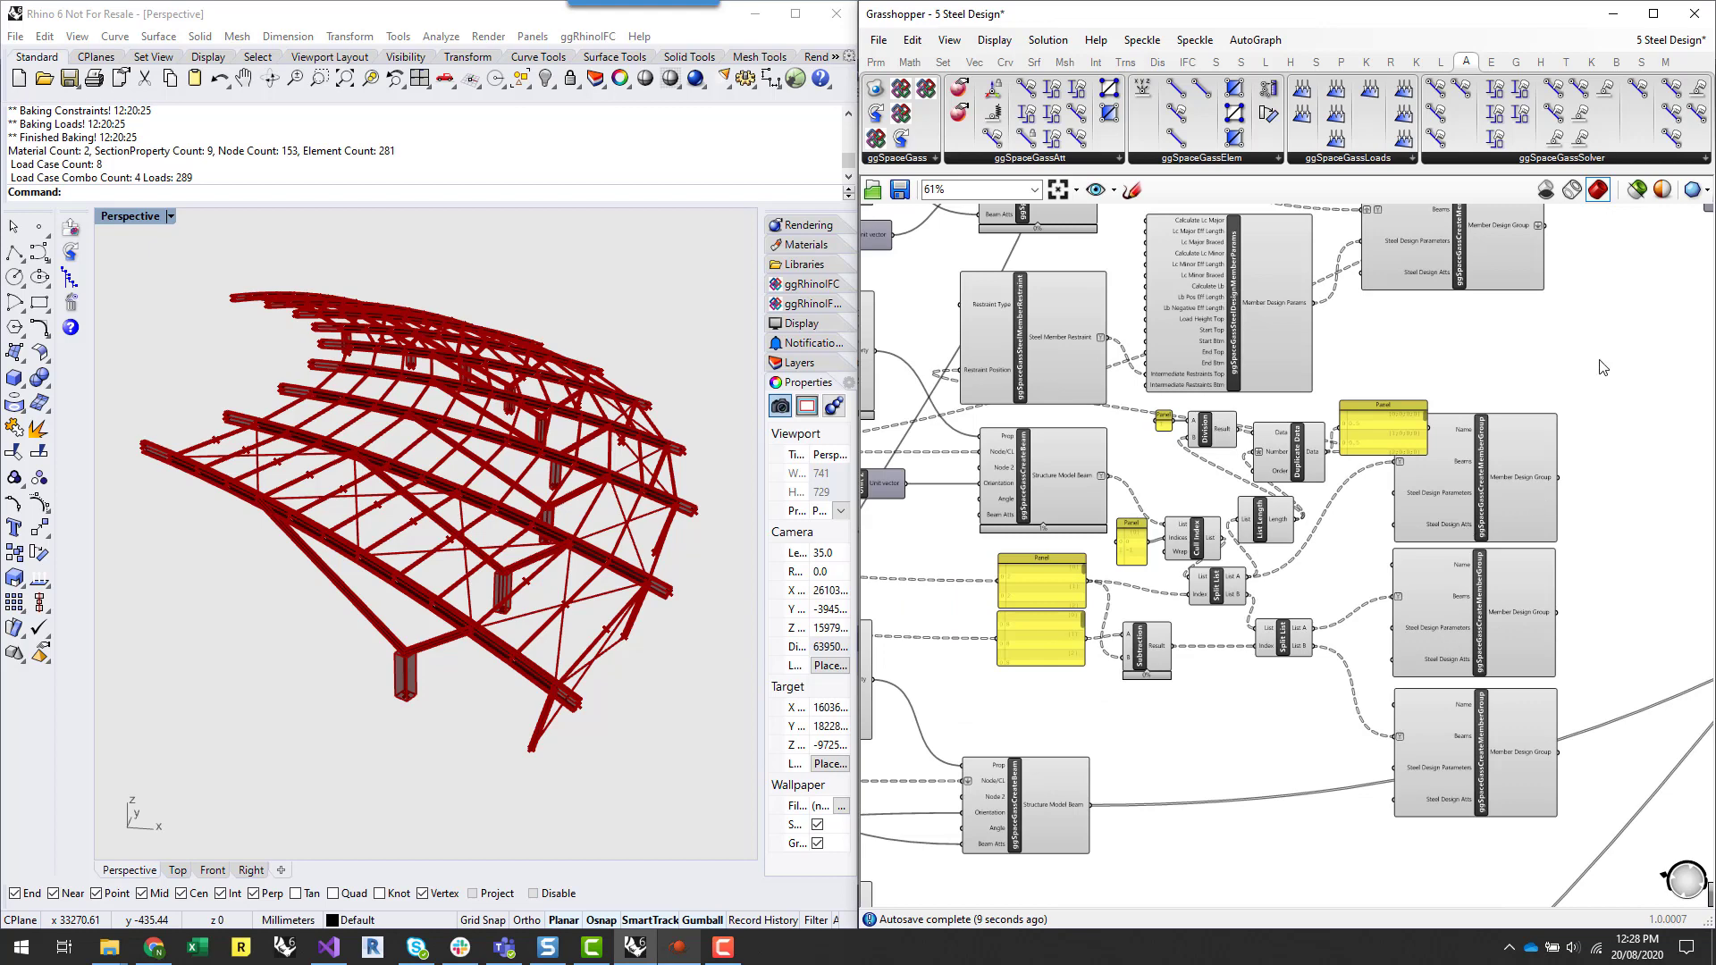
pyautogui.hotkey('ctrl', 'z')
pyautogui.hotkey('ctrl', 'z')
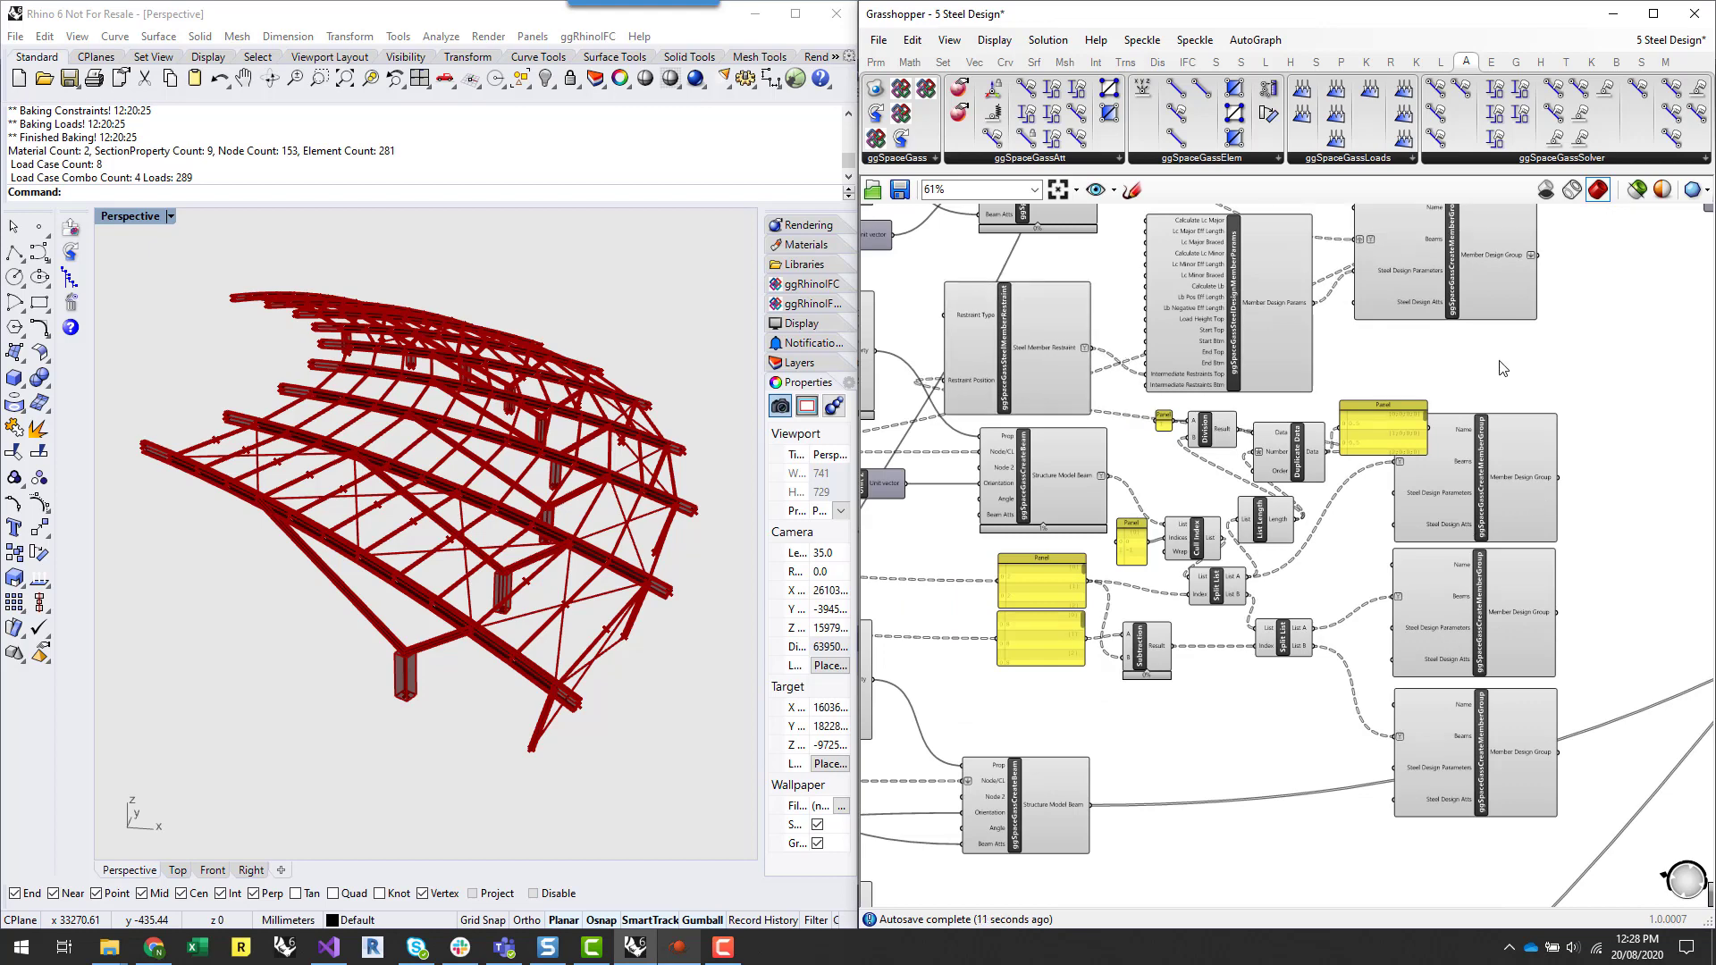
# - Connect the Member Design Params output to the Steel Design Parameters input of the next ggSpaceGassCreateMemberGroup component
pyautogui.scroll(3, 1329, 362)
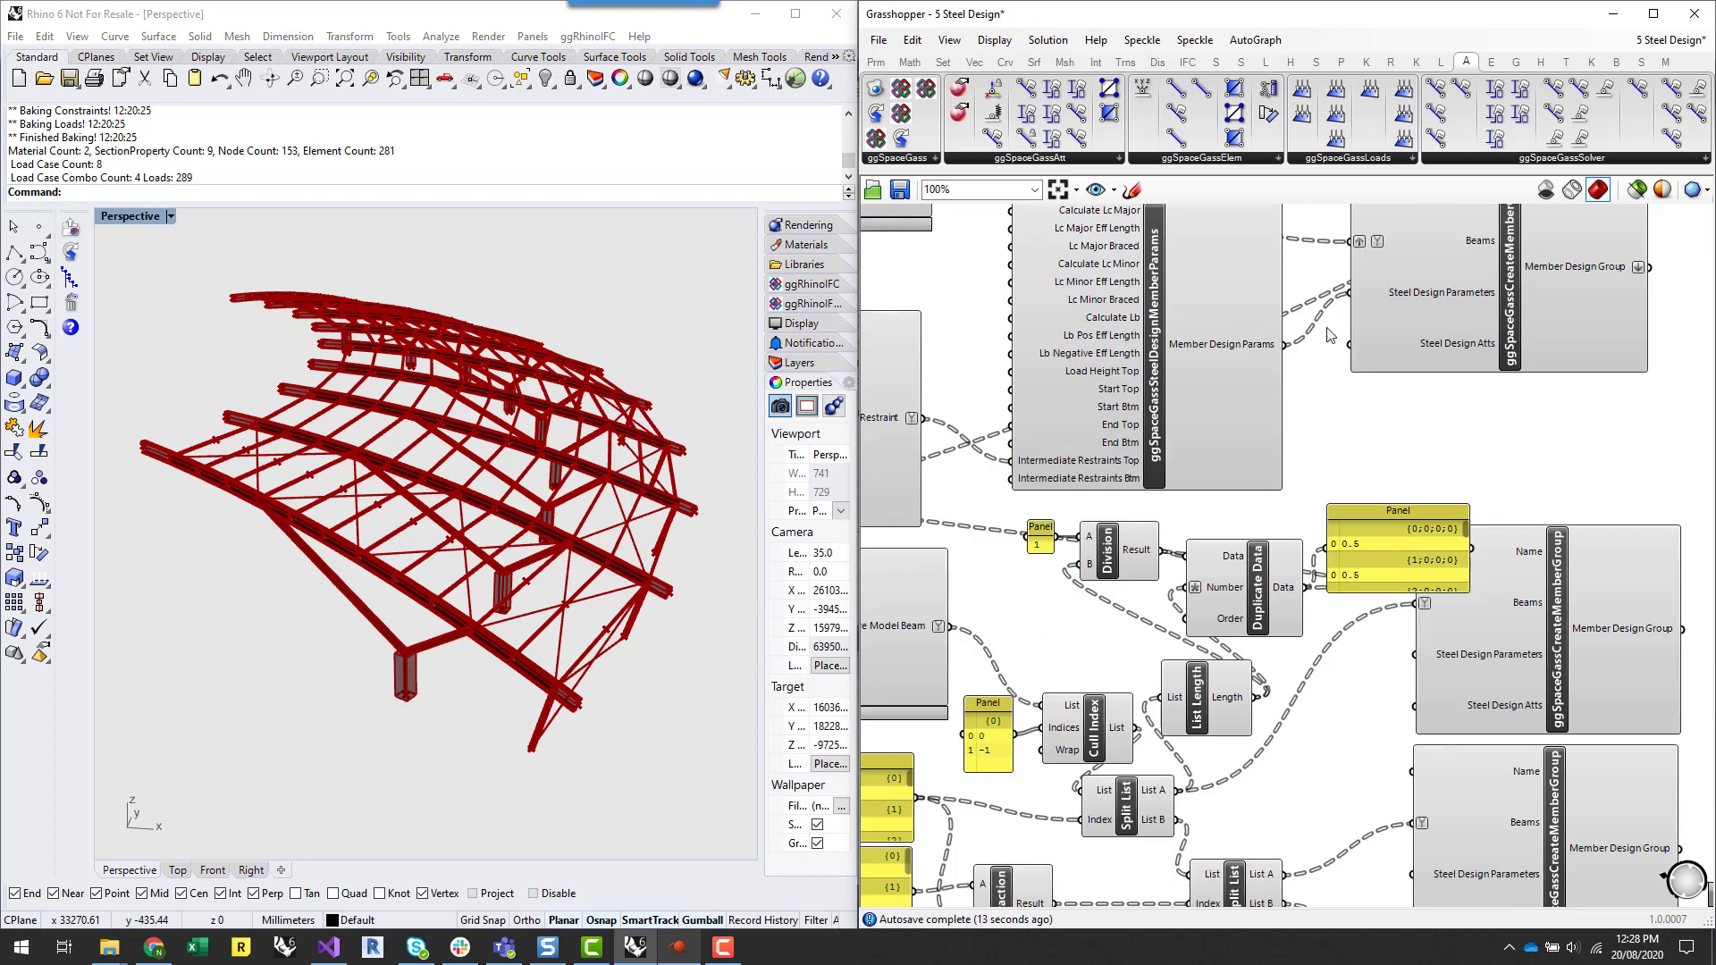
pyautogui.moveTo(1285, 345); pyautogui.dragTo(1414, 654)
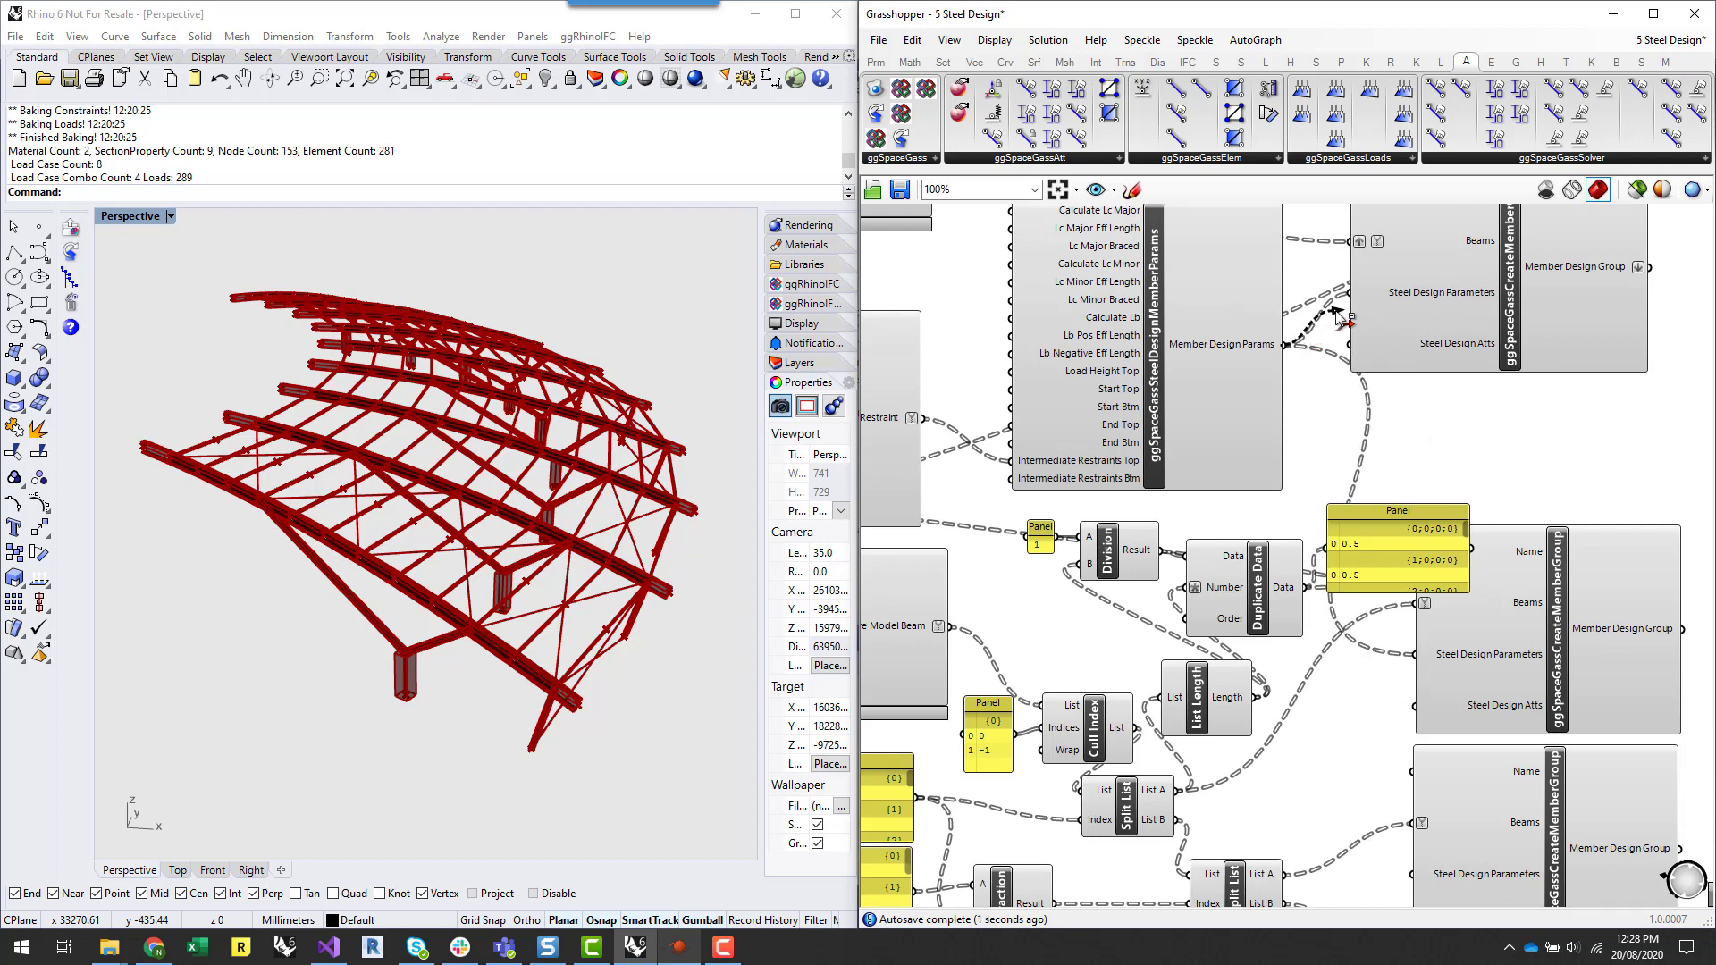
pyautogui.click(1204, 348)
pyautogui.scroll(-5, 1205, 463)
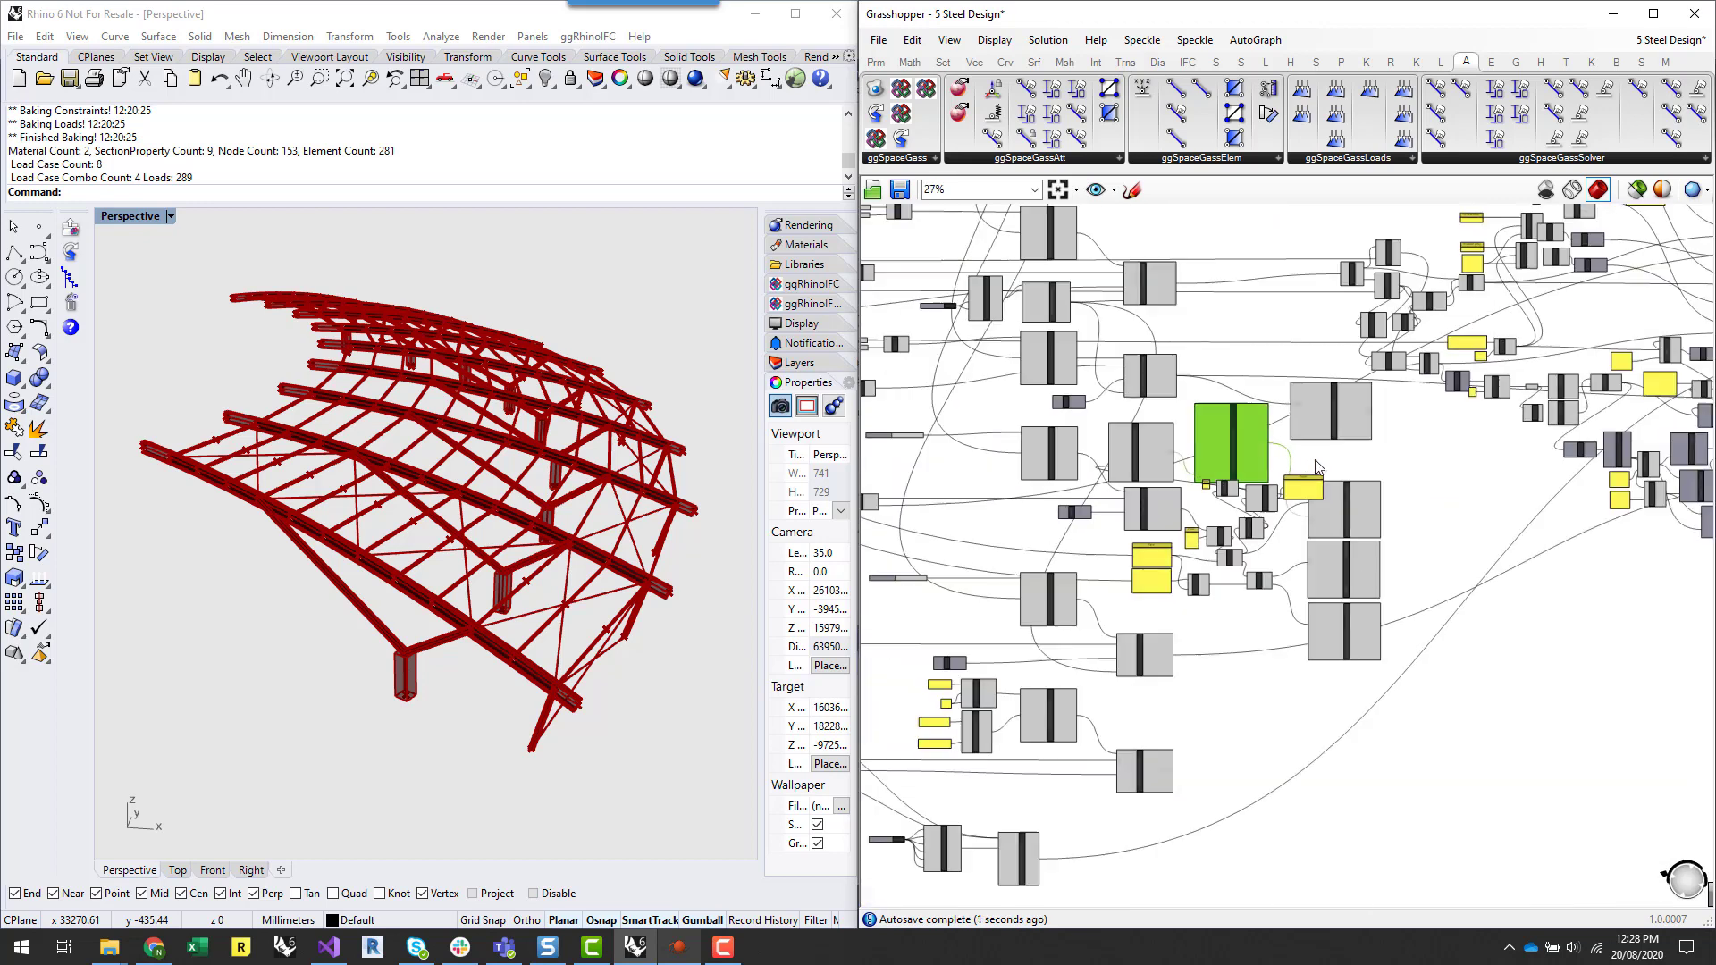
# - Move the three lower ggSpaceGassCreateMemberGroup components farther right on the canvas to make room for more components
pyautogui.scroll(5, 1310, 761)
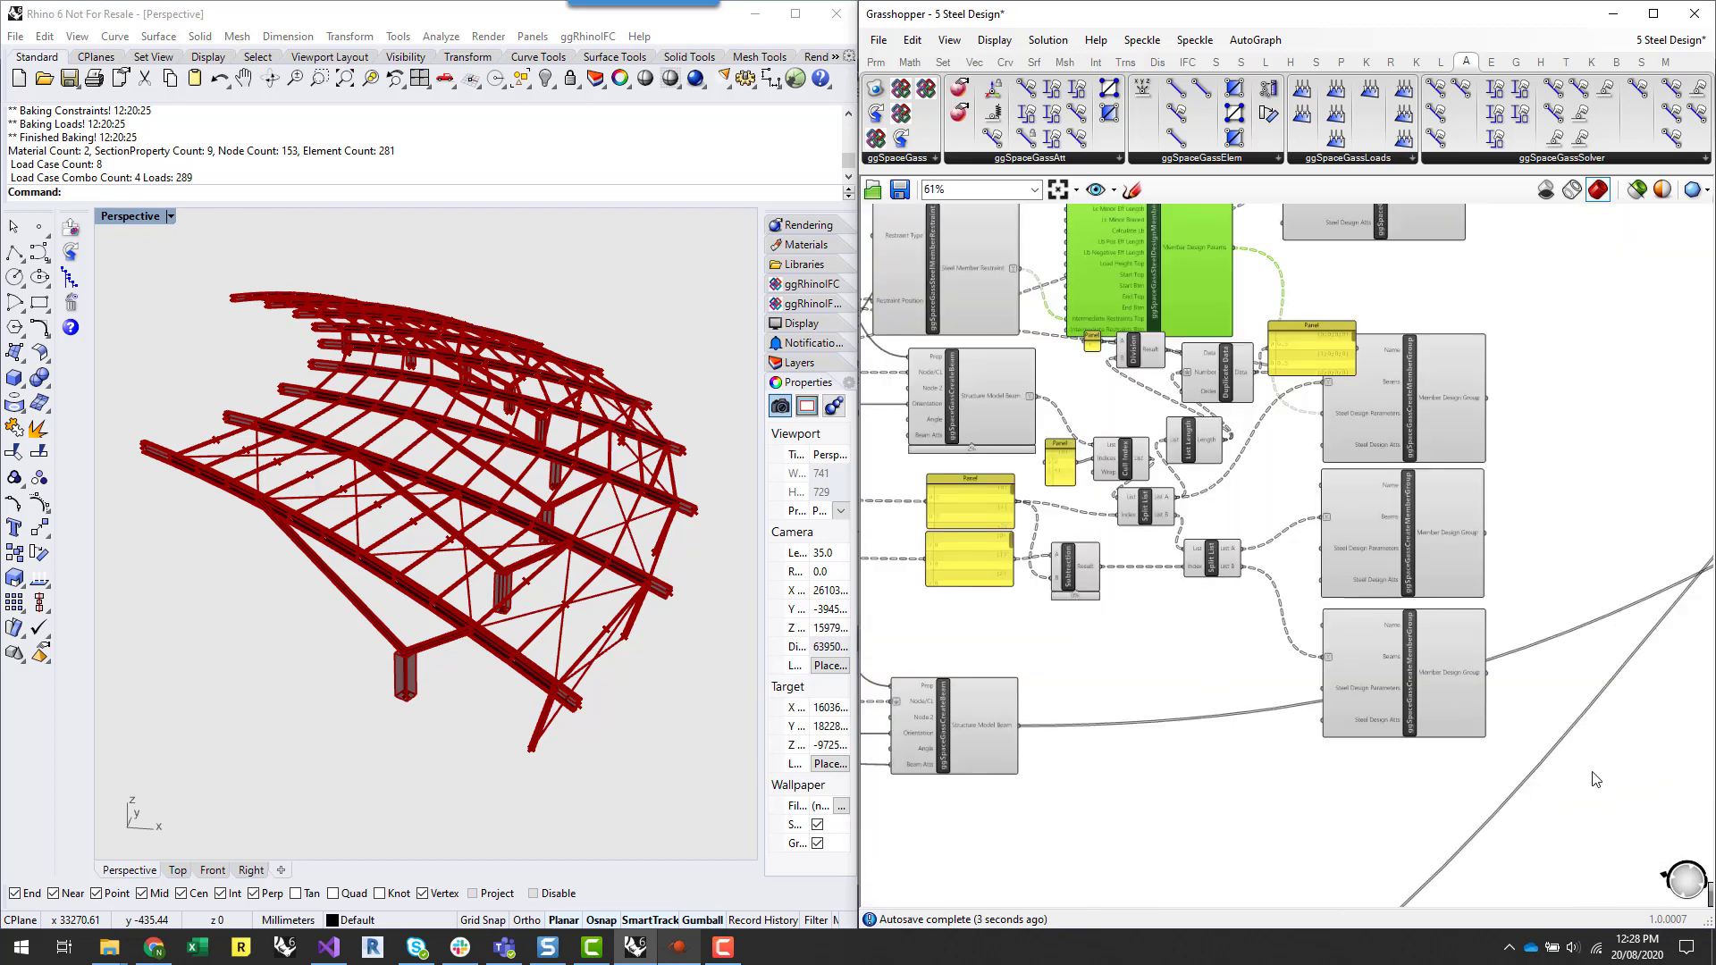
pyautogui.moveTo(1493, 768); pyautogui.dragTo(1149, 765)
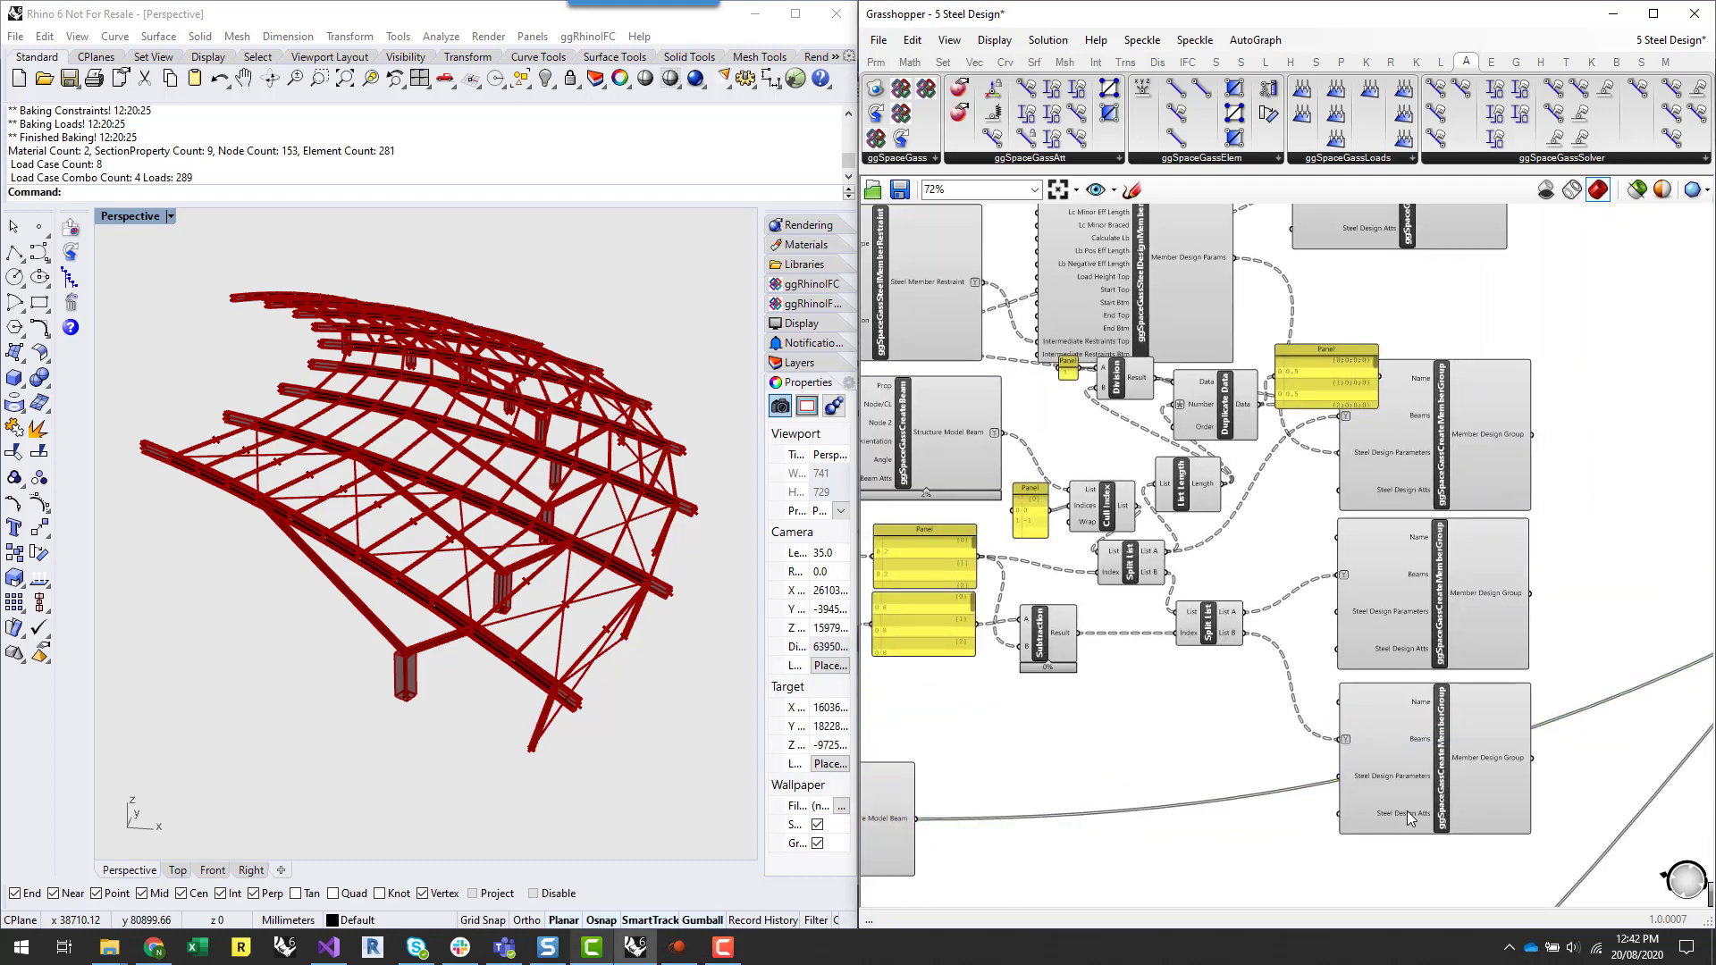
pyautogui.moveTo(1426, 884); pyautogui.dragTo(976, 344)
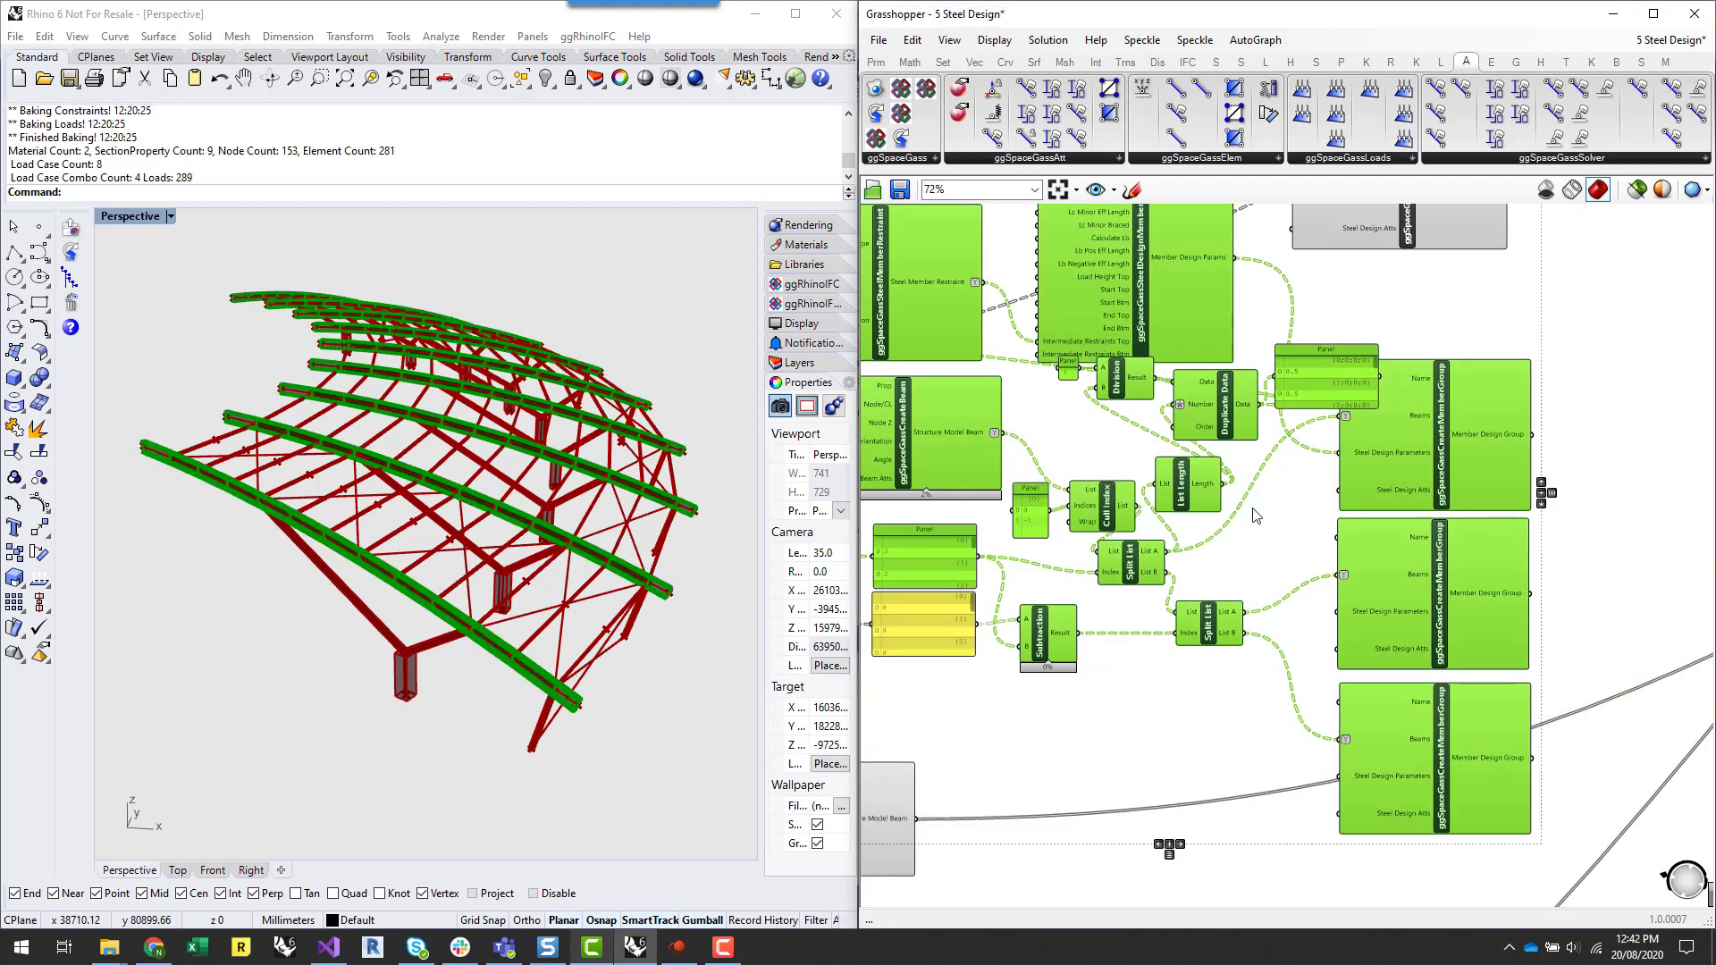
pyautogui.moveTo(1409, 605); pyautogui.dragTo(1430, 639)
pyautogui.scroll(-3, 1433, 640)
pyautogui.click(1433, 640)
pyautogui.moveTo(1390, 758); pyautogui.dragTo(1323, 497)
pyautogui.moveTo(1328, 495); pyautogui.dragTo(1503, 492)
pyautogui.click(1340, 447)
# - Shift Duplicate Data aside and delete the Panel connected to its output
pyautogui.scroll(5, 1233, 432)
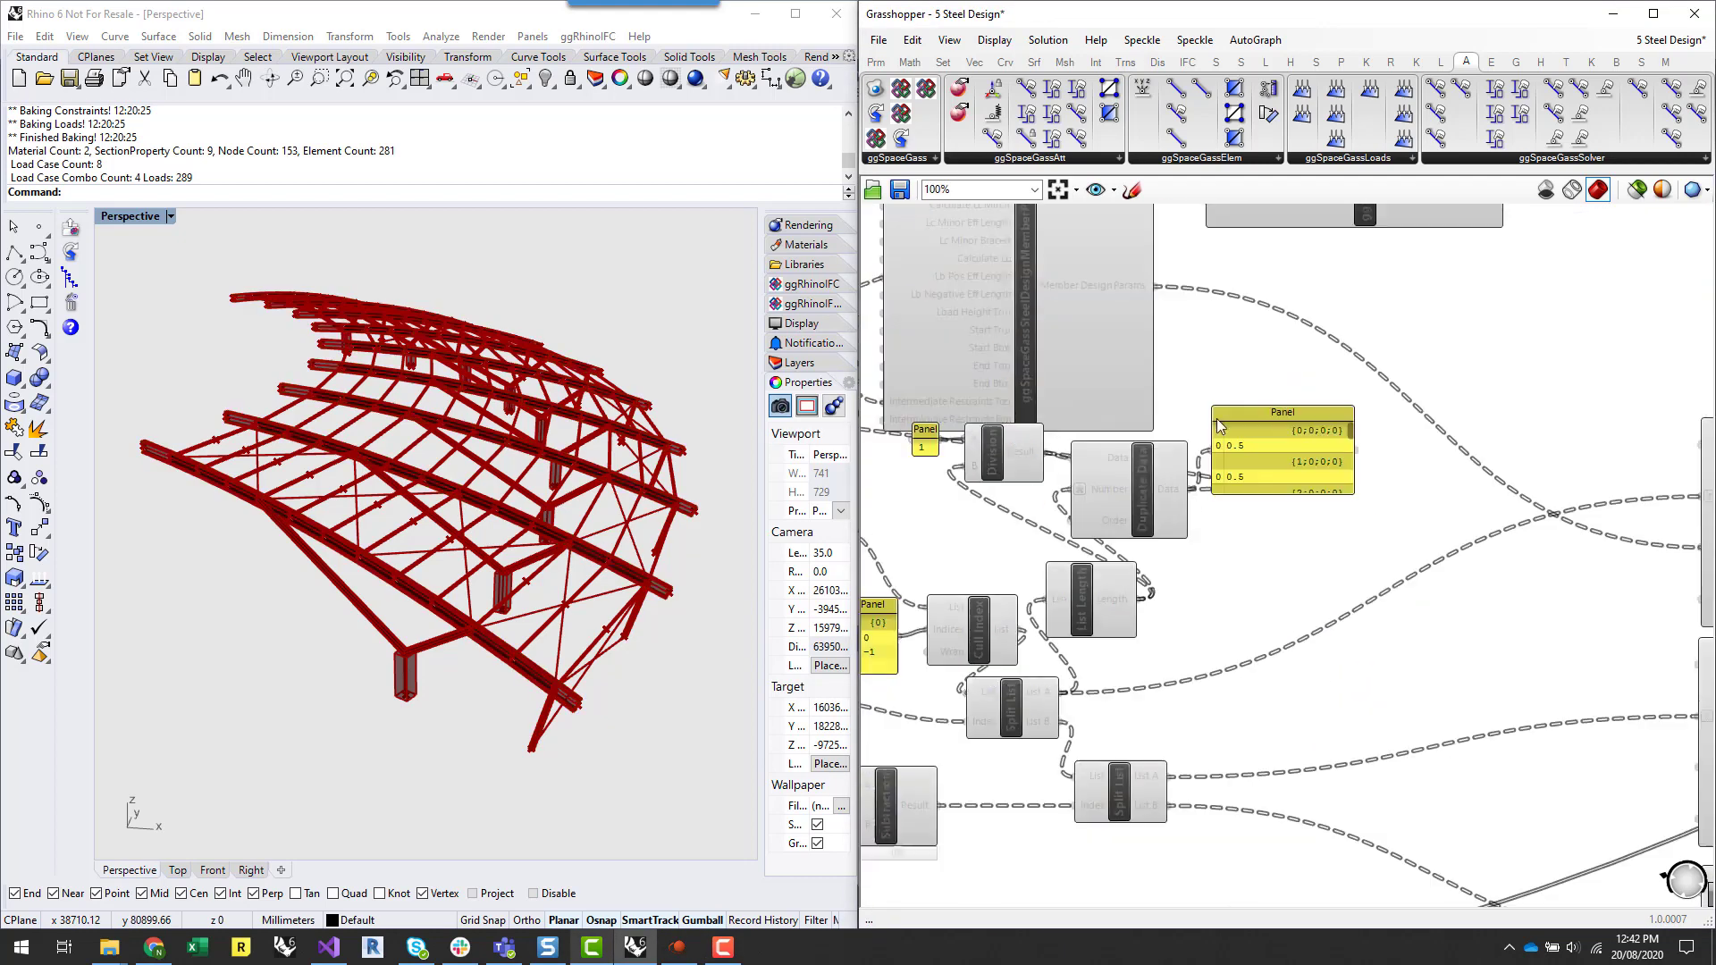
pyautogui.moveTo(1129, 498); pyautogui.dragTo(1255, 610)
pyautogui.moveTo(1289, 474); pyautogui.dragTo(1471, 614)
pyautogui.press('Delete')
# - Rearrange the member restraint, design member params, Division, List Length and Duplicate Data components into one spaced-out restraint chain
pyautogui.scroll(-3, 1424, 532)
pyautogui.moveTo(1206, 410); pyautogui.dragTo(1507, 488)
pyautogui.moveTo(961, 403); pyautogui.dragTo(1330, 438)
pyautogui.moveTo(1079, 438); pyautogui.dragTo(1206, 532)
pyautogui.moveTo(1183, 485); pyautogui.dragTo(1183, 503)
pyautogui.scroll(4, 1322, 567)
pyautogui.moveTo(1322, 568); pyautogui.dragTo(1409, 626)
pyautogui.moveTo(1117, 579); pyautogui.dragTo(1145, 612)
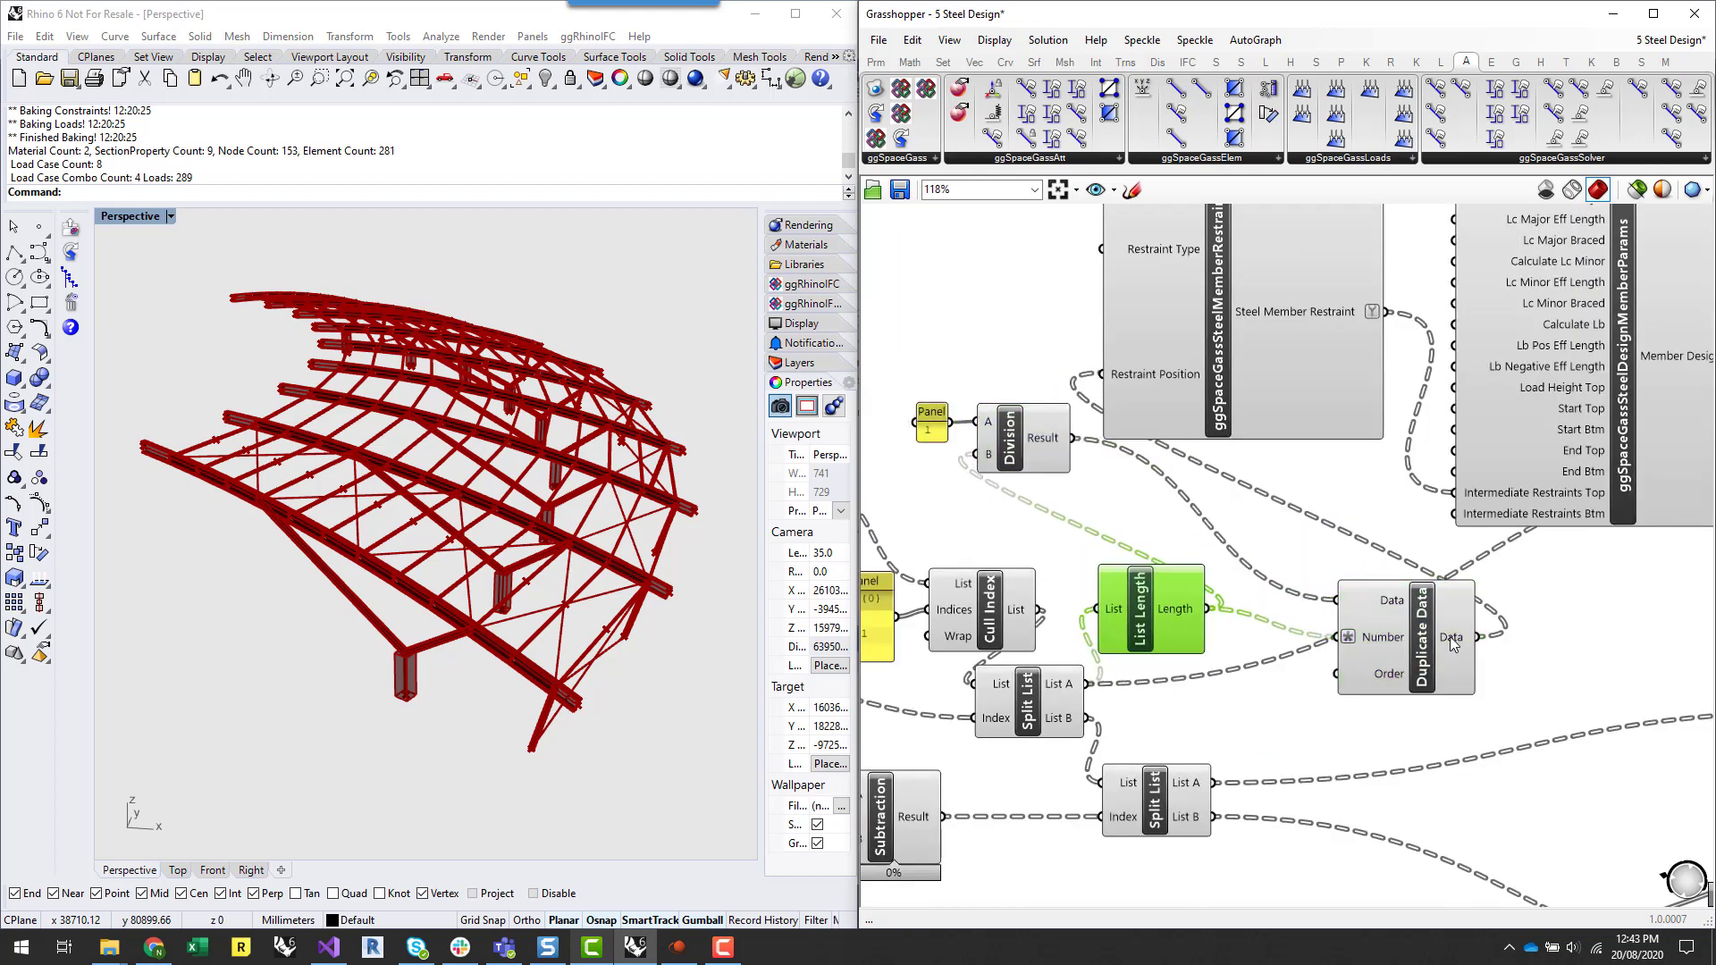
pyautogui.moveTo(1407, 621); pyautogui.dragTo(1333, 597)
pyautogui.click(1211, 527)
# - Copy the restraint chain, from the value-1 Panel through to ggSpaceGassSteelDesignMemberParams, and place it below the original
pyautogui.scroll(-5, 1214, 503)
pyautogui.click(1394, 487)
pyautogui.keyDown('shift'); pyautogui.click(1229, 441); pyautogui.keyUp('shift')
pyautogui.scroll(5, 1296, 547)
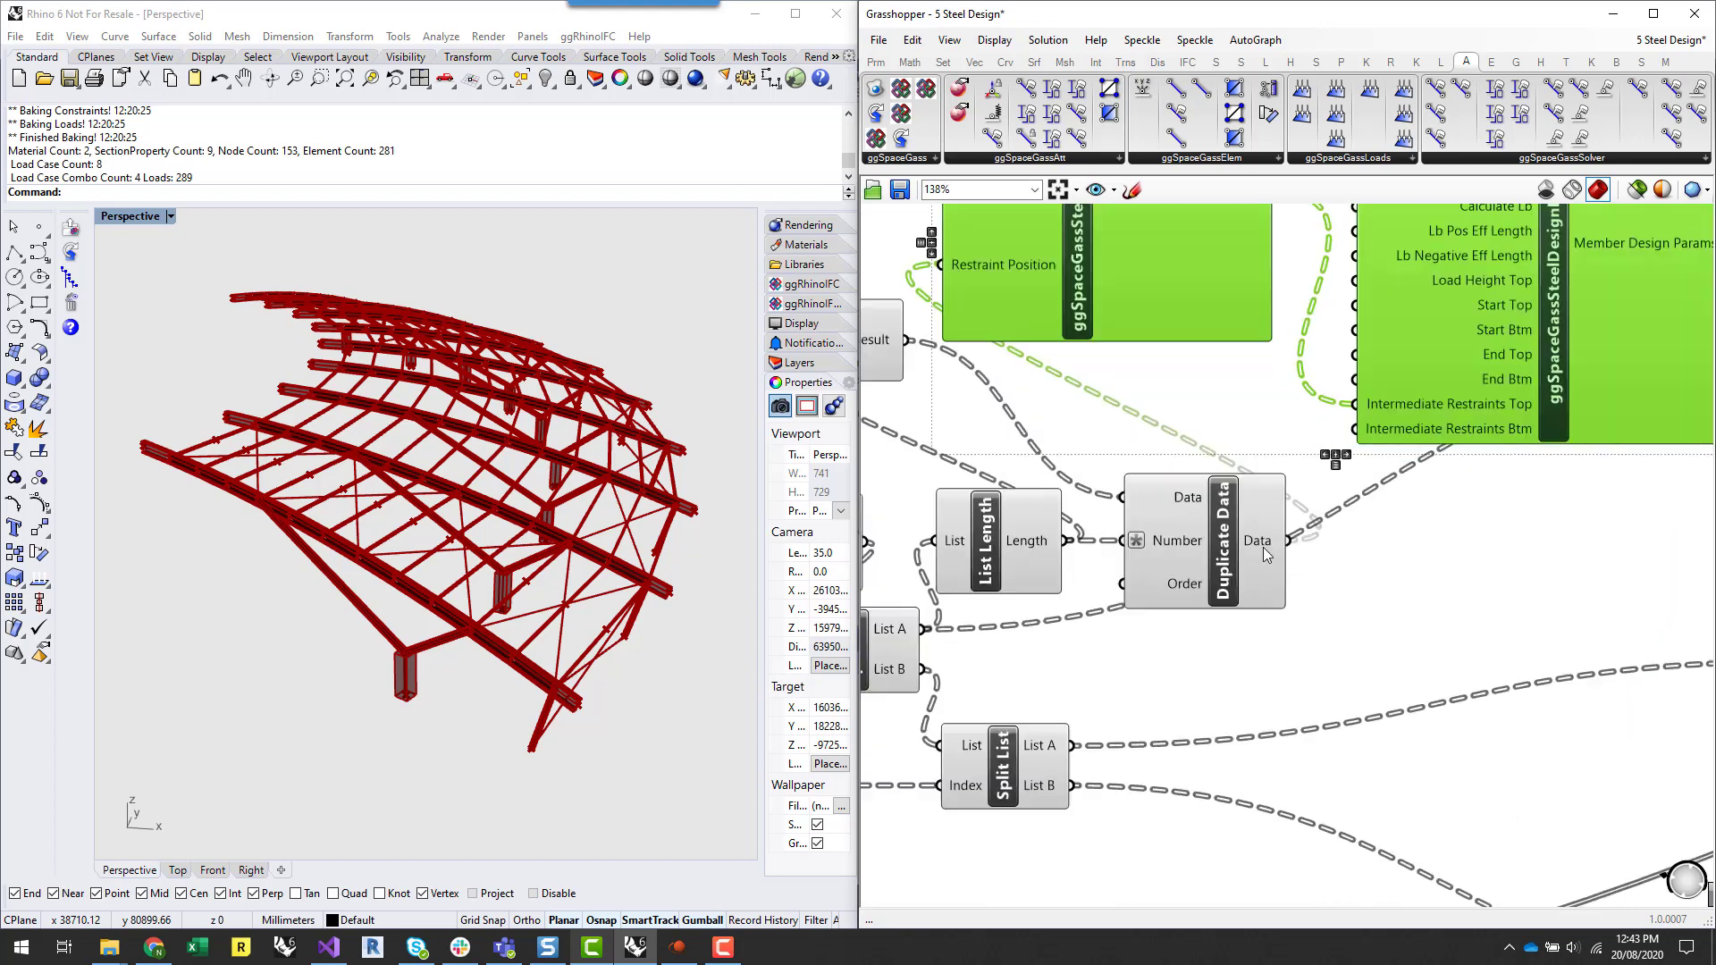
pyautogui.keyDown('shift'); pyautogui.click(1262, 547); pyautogui.keyUp('shift')
pyautogui.scroll(-2, 1336, 538)
pyautogui.keyDown('shift'); pyautogui.click(1103, 536); pyautogui.keyUp('shift')
pyautogui.keyDown('shift'); pyautogui.click(981, 395); pyautogui.keyUp('shift')
pyautogui.keyDown('shift'); pyautogui.click(913, 386); pyautogui.keyUp('shift')
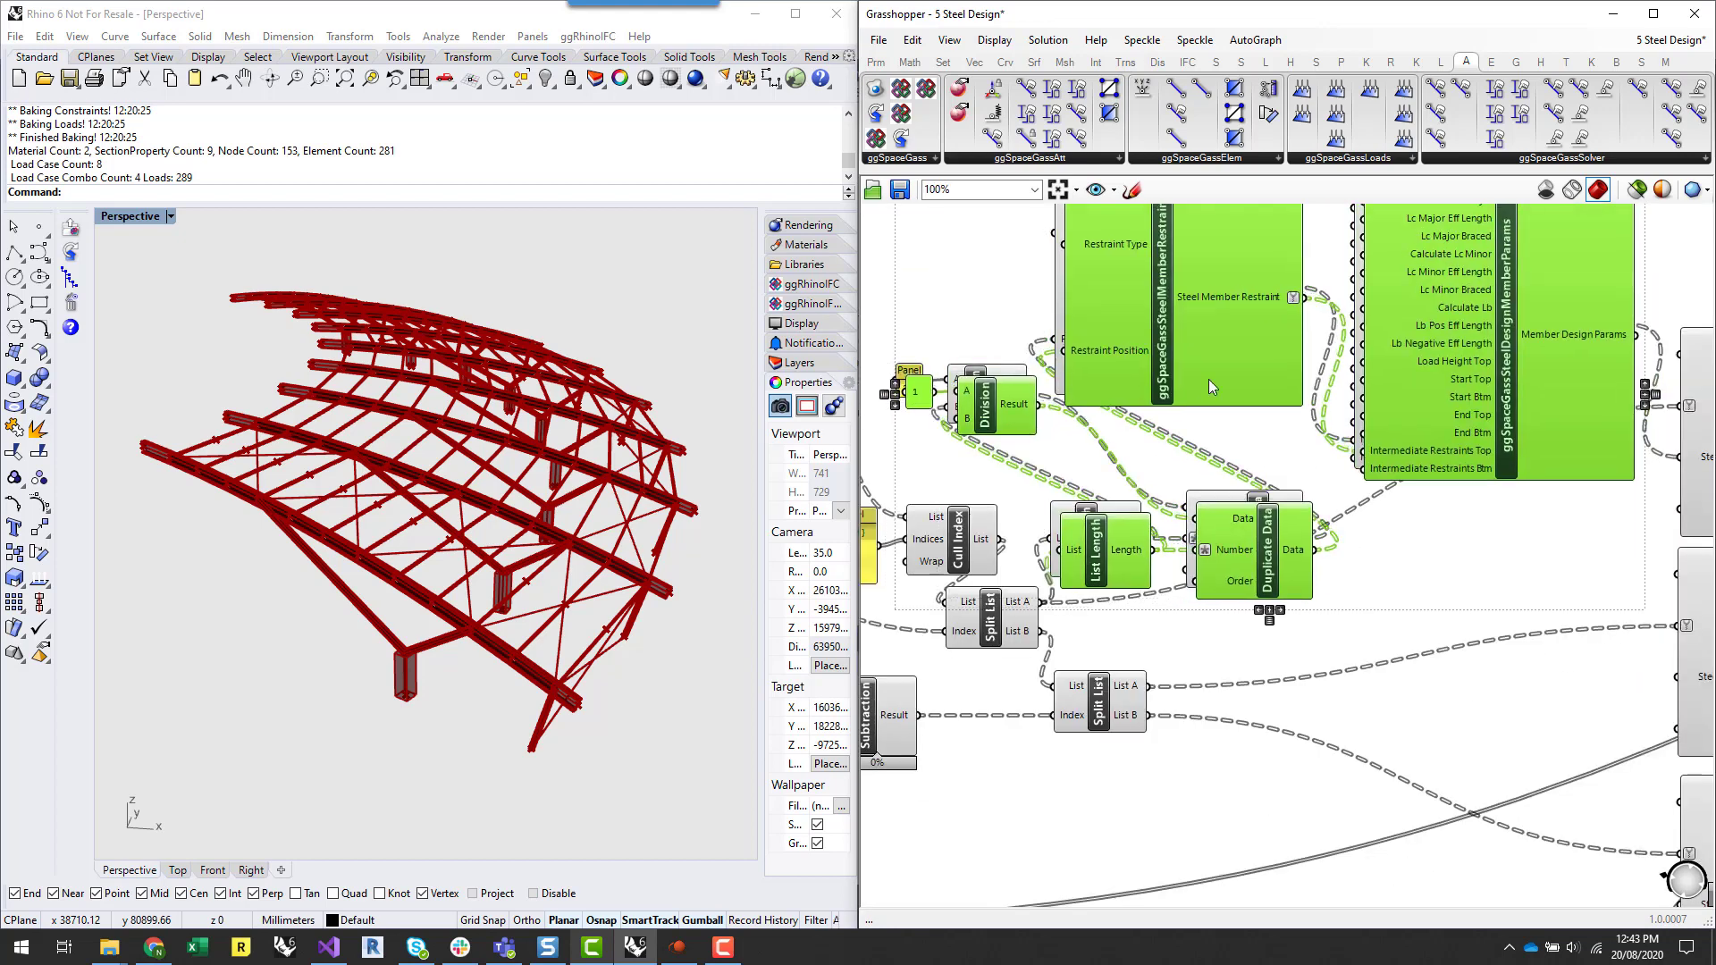
pyautogui.scroll(-4, 1208, 379)
pyautogui.moveTo(1206, 500); pyautogui.dragTo(1203, 667)
# - Space out the lower member group components and connect the copied chains' Member Design Params to their Steel Design Parameters inputs
pyautogui.click(1391, 616)
pyautogui.scroll(2, 1409, 545)
pyautogui.moveTo(1410, 539); pyautogui.dragTo(1467, 839)
pyautogui.moveTo(1403, 444); pyautogui.dragTo(1460, 617)
pyautogui.scroll(3, 1479, 514)
pyautogui.moveTo(1288, 701); pyautogui.dragTo(1294, 698)
pyautogui.moveTo(1238, 840); pyautogui.dragTo(1270, 499, button='right')
pyautogui.moveTo(1193, 652); pyautogui.dragTo(1324, 820)
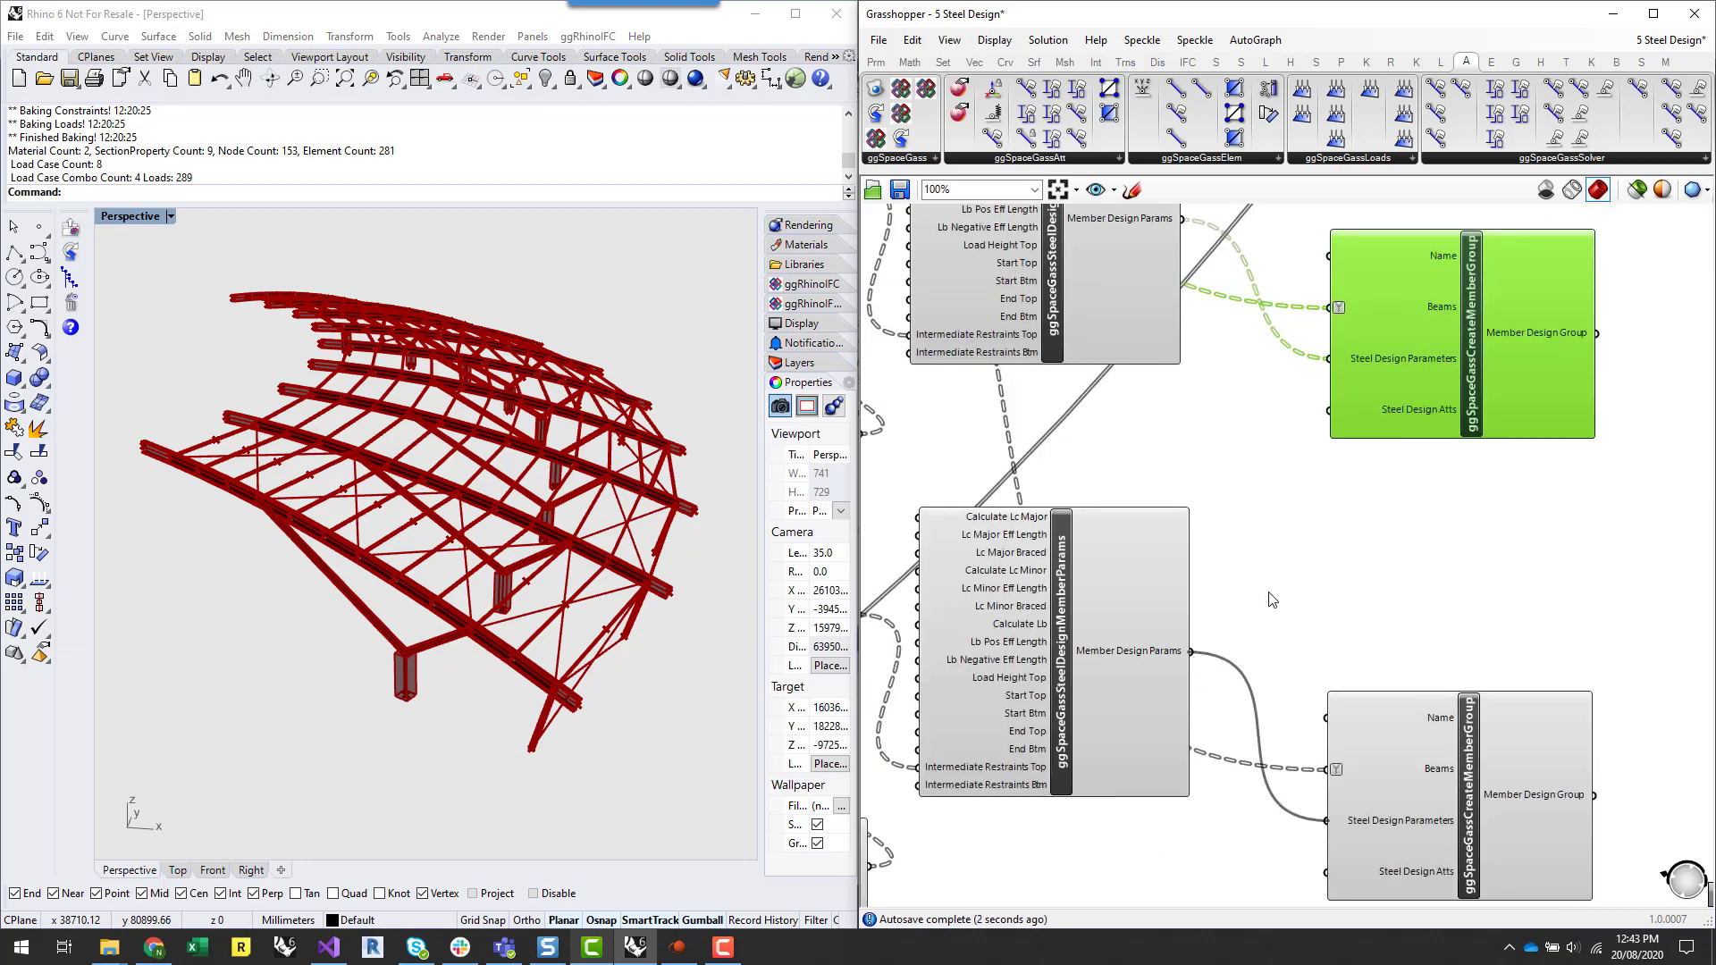
# - Wire the Split List output to the List Length input of the lowest copied restraint chain
pyautogui.scroll(-2, 1272, 597)
pyautogui.moveTo(997, 268); pyautogui.dragTo(1417, 462, button='right')
pyautogui.scroll(3, 1283, 455)
pyautogui.click(1177, 511)
pyautogui.click(1090, 415)
pyautogui.scroll(-3, 1135, 420)
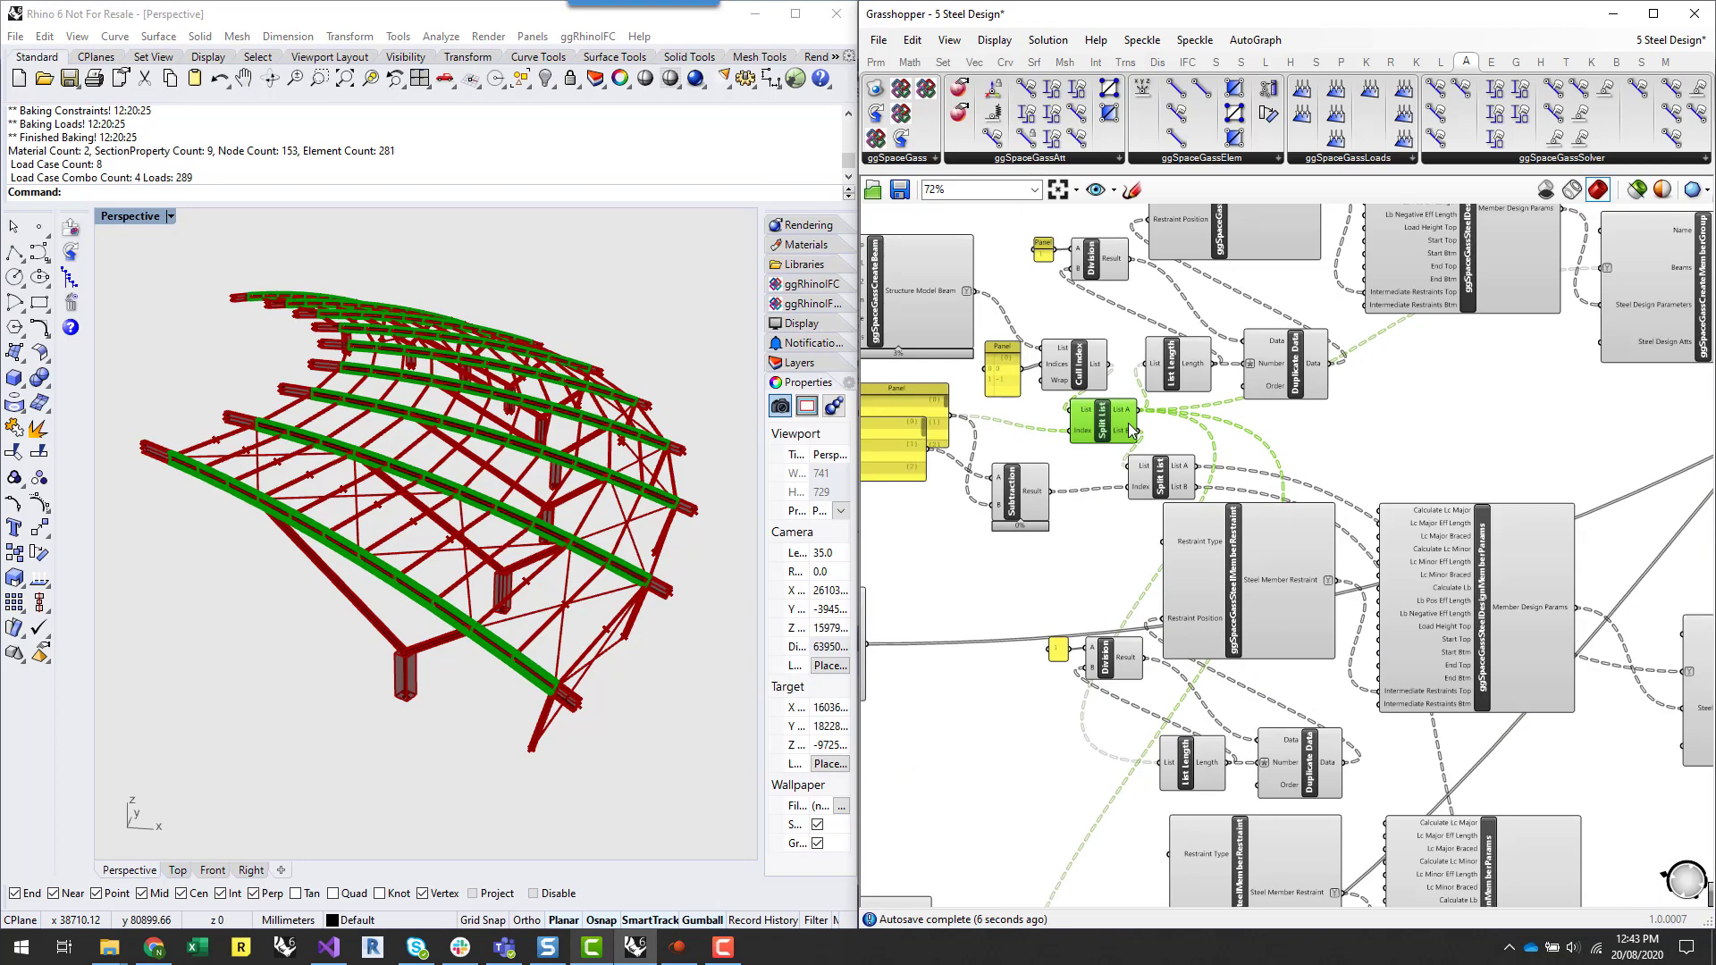
pyautogui.scroll(3, 1179, 438)
pyautogui.scroll(-5, 1340, 419)
pyautogui.moveTo(1255, 482); pyautogui.dragTo(1255, 770)
pyautogui.scroll(-1, 1177, 867)
pyautogui.scroll(6, 1199, 767)
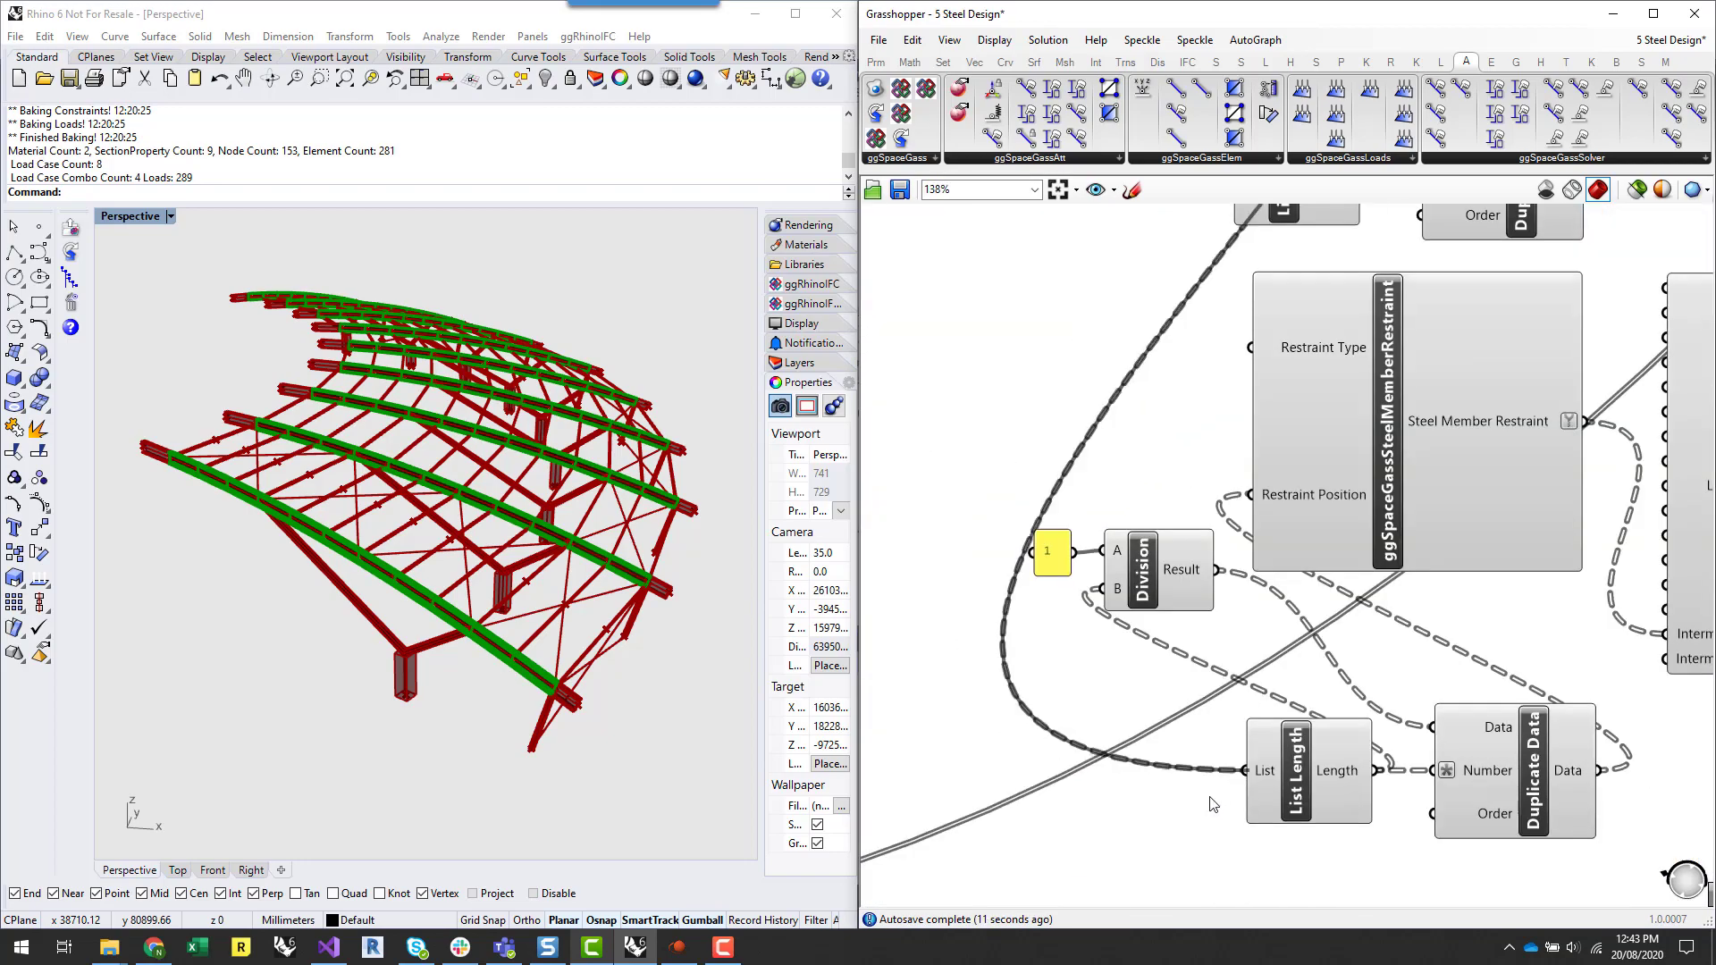
# - Connect the second Split List's List A and List B outputs to the List Length inputs of the two copied chains
pyautogui.scroll(-8, 1206, 786)
pyautogui.scroll(5, 1228, 617)
pyautogui.scroll(-3, 1126, 582)
pyautogui.moveTo(1108, 733); pyautogui.dragTo(1171, 678)
pyautogui.scroll(3, 1186, 564)
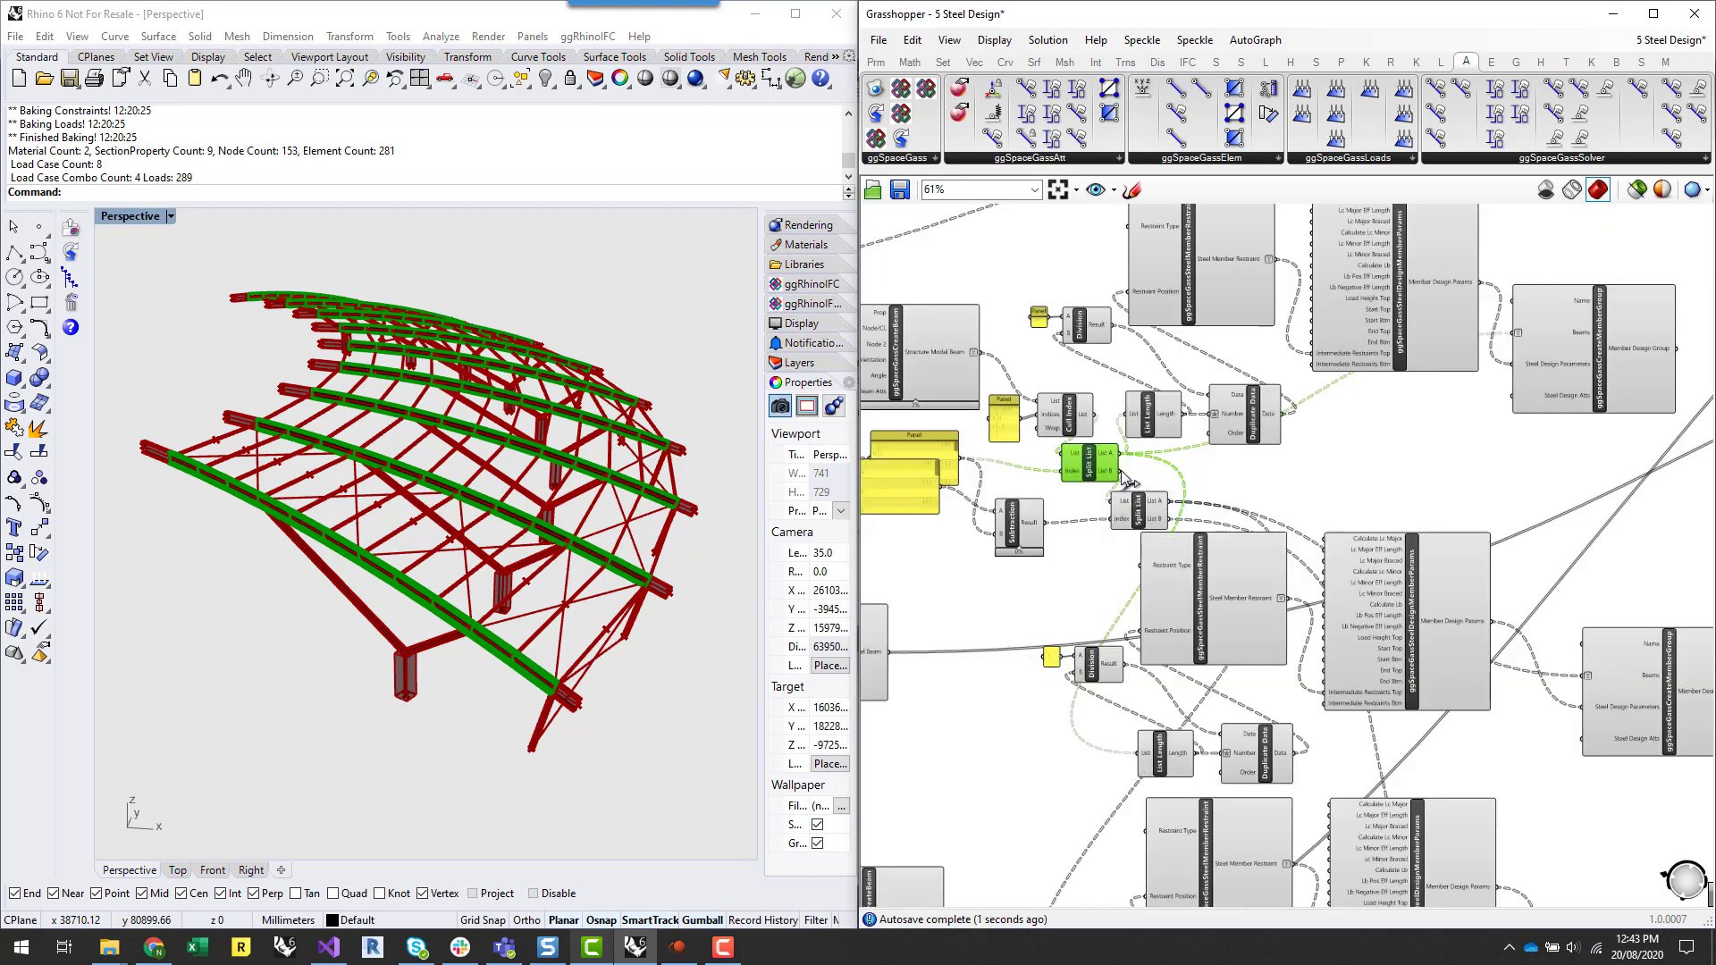
pyautogui.scroll(-3, 1298, 478)
pyautogui.scroll(3, 1144, 655)
pyautogui.moveTo(1168, 501); pyautogui.dragTo(1231, 638)
pyautogui.scroll(-3, 1142, 835)
pyautogui.moveTo(1262, 402); pyautogui.dragTo(1230, 828)
# - Inspect the Duplicate Data output of the lowest copied restraint chain
pyautogui.scroll(5, 1208, 871)
pyautogui.click(1059, 612)
pyautogui.moveTo(1470, 590); pyautogui.dragTo(1064, 573, button='right')
pyautogui.scroll(2, 1064, 572)
pyautogui.moveTo(994, 796); pyautogui.dragTo(1385, 669, button='right')
pyautogui.moveTo(1406, 784)
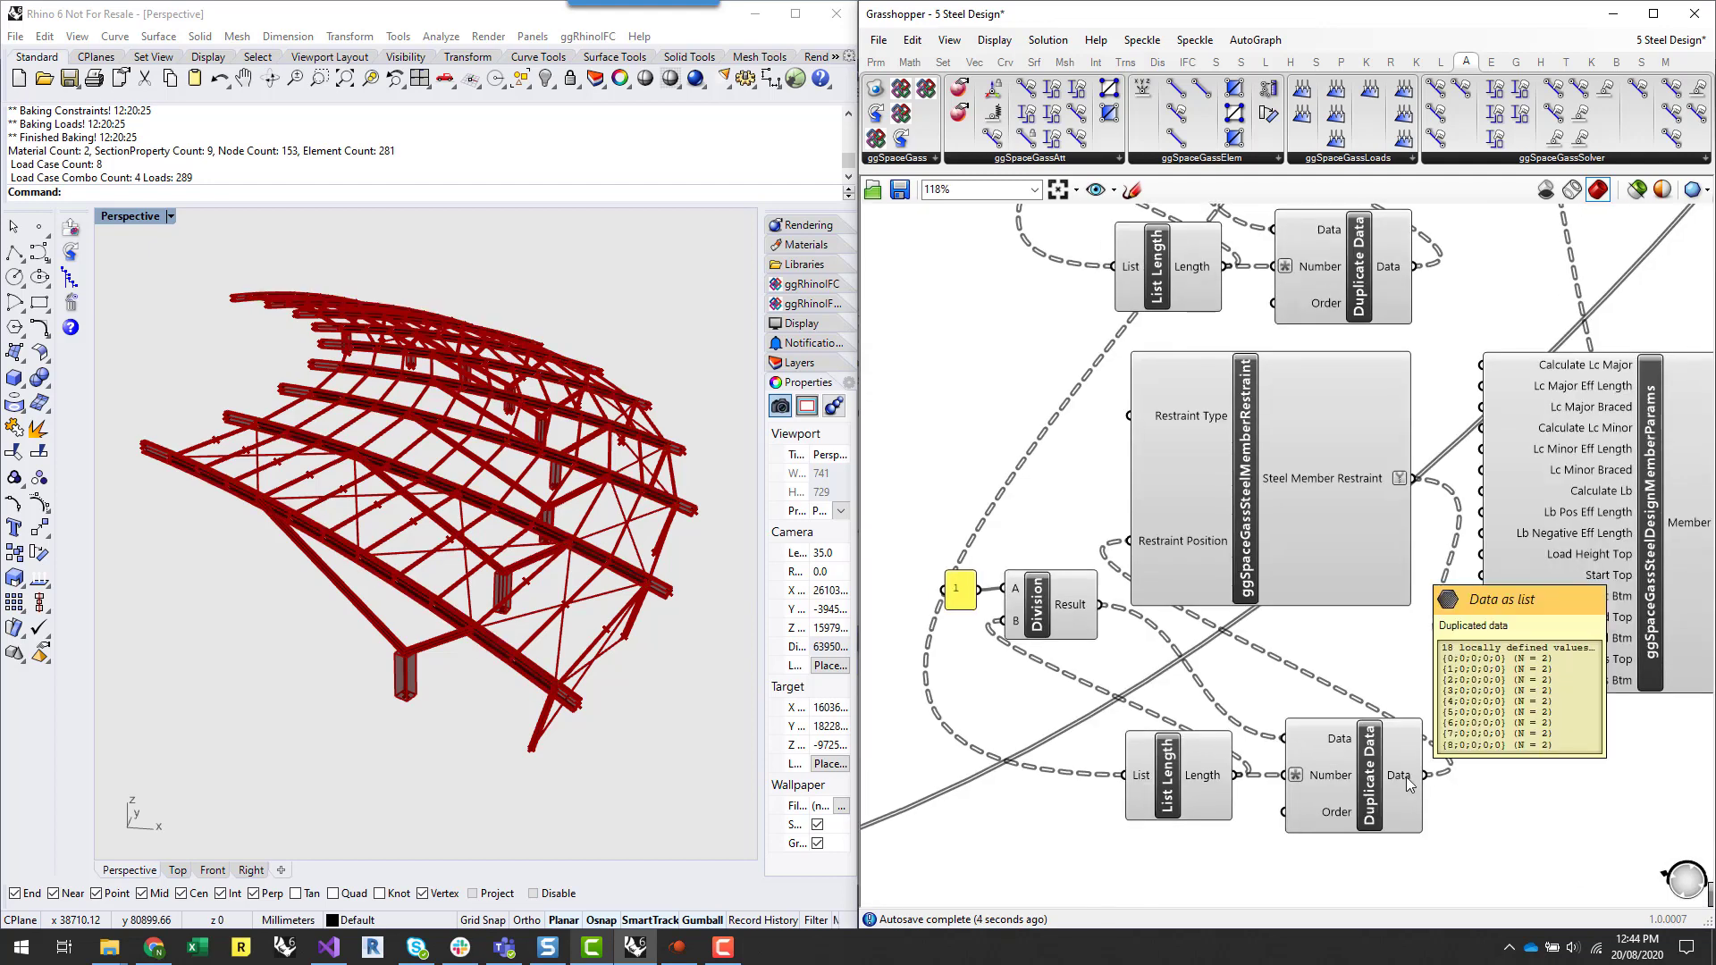
pyautogui.moveTo(1371, 460); pyautogui.dragTo(1087, 375, button='right')
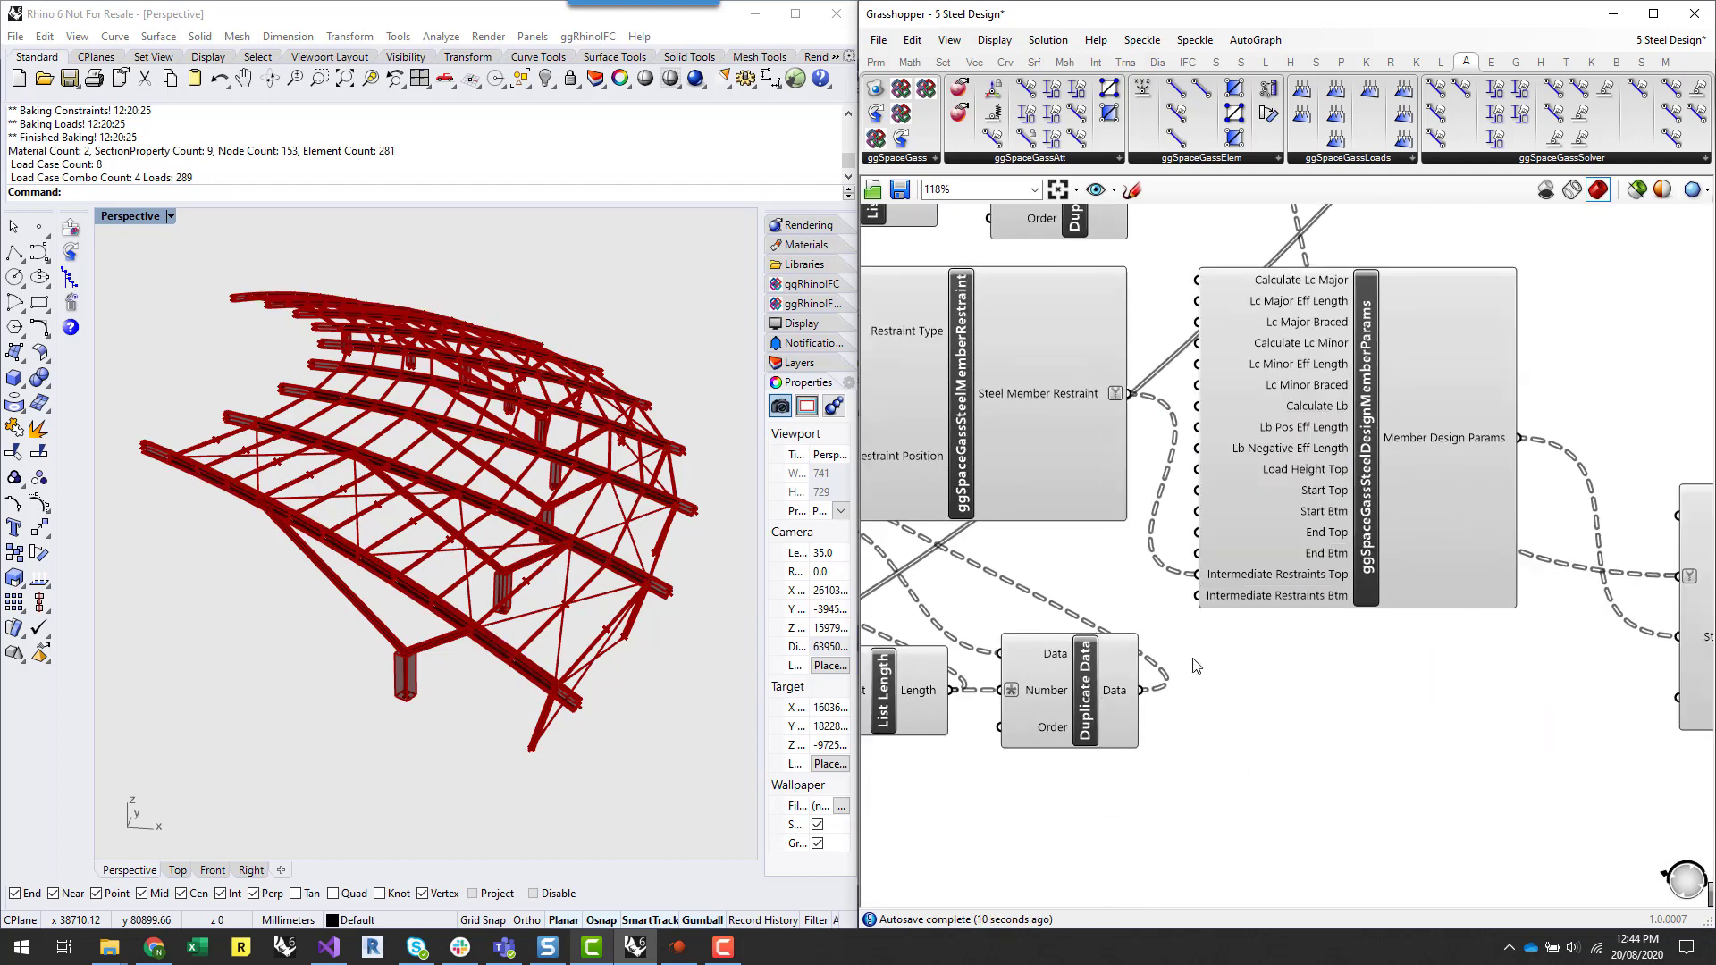
# - Add a Panel and connect it to the Duplicate Data output of the middle restraint chain
pyautogui.doubleClick(1277, 706)
pyautogui.write('pa')
pyautogui.click(1233, 686)
pyautogui.moveTo(1141, 690); pyautogui.dragTo(1364, 515)
pyautogui.scroll(-4, 1270, 726)
pyautogui.scroll(4, 1242, 487)
pyautogui.moveTo(1156, 488); pyautogui.dragTo(1286, 503)
pyautogui.moveTo(1378, 563); pyautogui.dragTo(1378, 582)
pyautogui.moveTo(1375, 522); pyautogui.dragTo(1331, 493)
pyautogui.click(1489, 488)
pyautogui.scroll(-3, 1488, 488)
pyautogui.moveTo(1303, 528); pyautogui.dragTo(1309, 720, button='right')
pyautogui.scroll(2, 1096, 394)
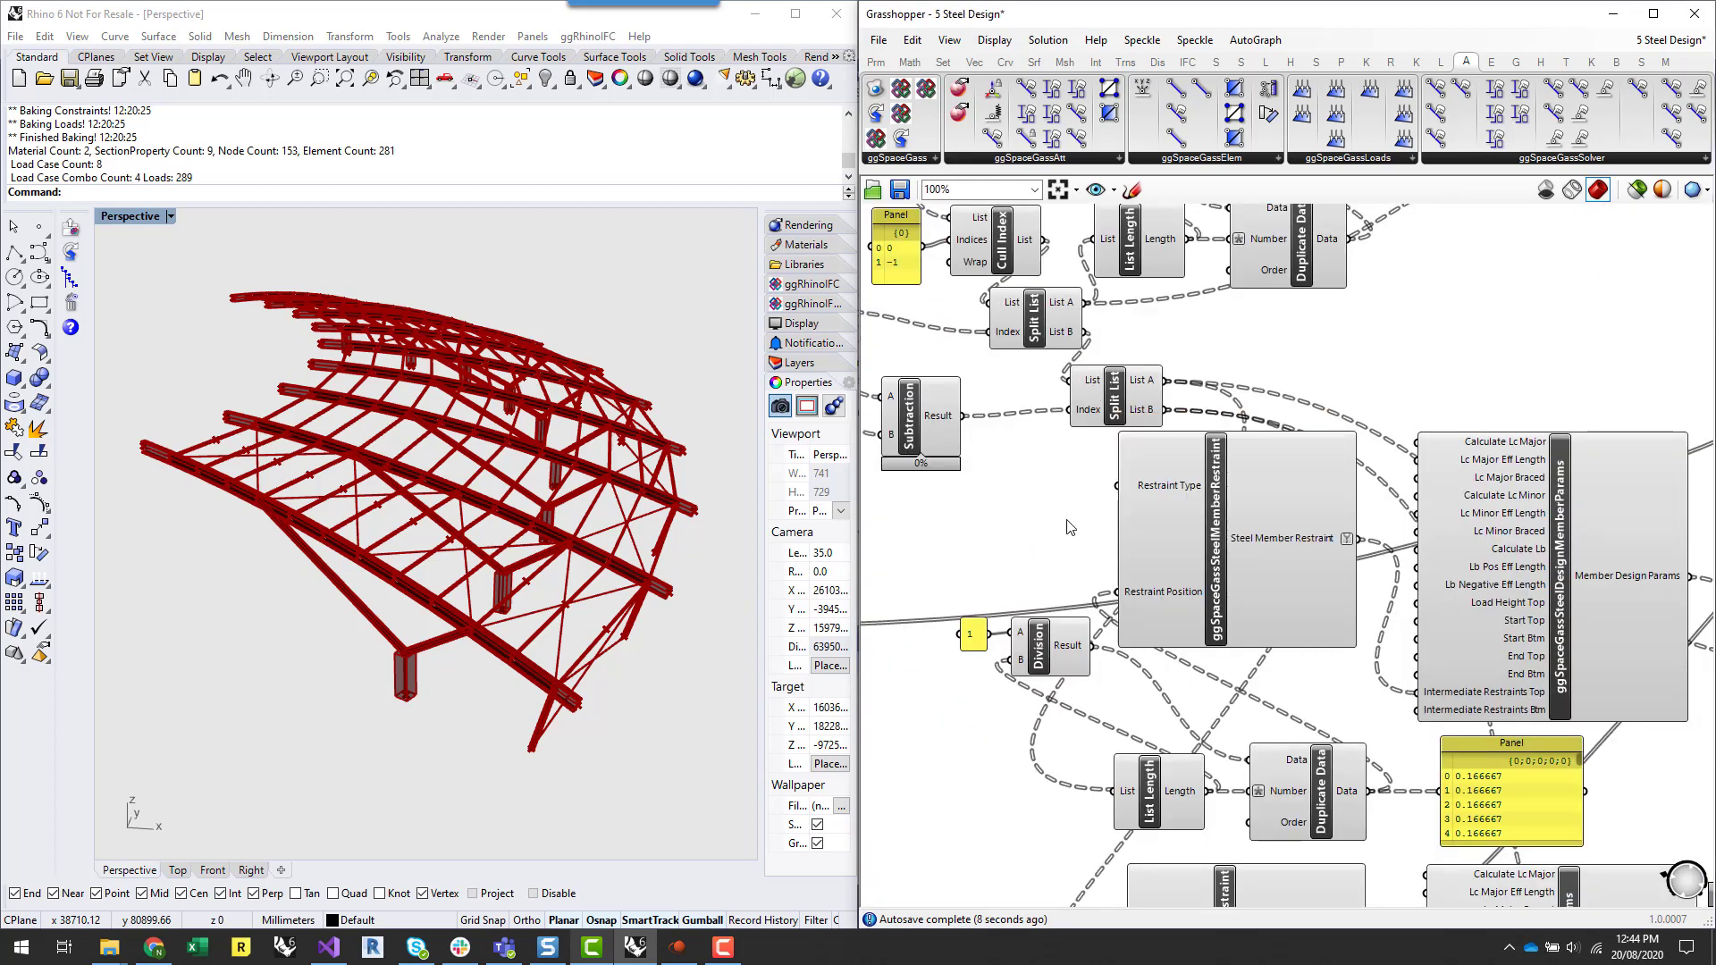
# - Reposition List Length and Duplicate Data in the middle restraint chain to open a gap between them
pyautogui.moveTo(1050, 524); pyautogui.dragTo(893, 357, button='right')
pyautogui.scroll(2, 1115, 611)
pyautogui.scroll(-3, 1396, 585)
pyautogui.click(1132, 617)
pyautogui.keyDown('shift'); pyautogui.click(1269, 626); pyautogui.keyUp('shift')
pyautogui.moveTo(1269, 626); pyautogui.dragTo(1043, 618)
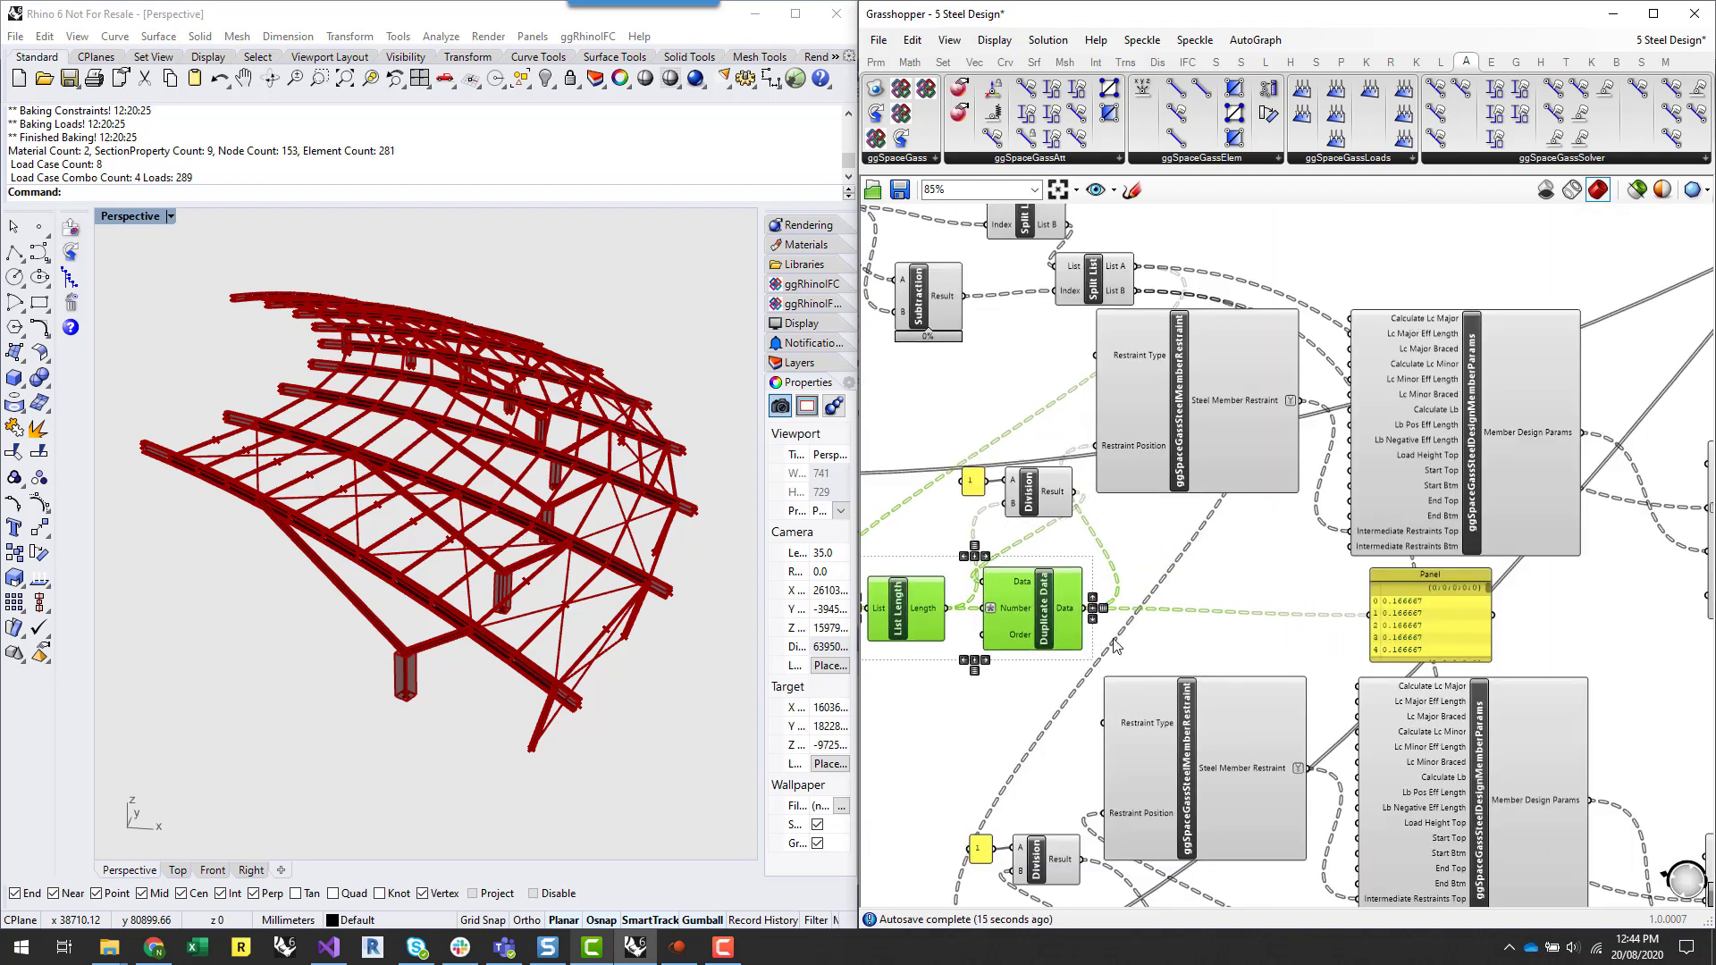
pyautogui.click(1114, 638)
pyautogui.scroll(4, 1376, 657)
pyautogui.moveTo(1317, 611); pyautogui.dragTo(1584, 613)
# - Add a Series component below the Division and connect the List Length output to its Count input
pyautogui.doubleClick(1132, 680)
pyautogui.write('series')
pyautogui.press('Return')
pyautogui.moveTo(1169, 695); pyautogui.dragTo(1285, 700)
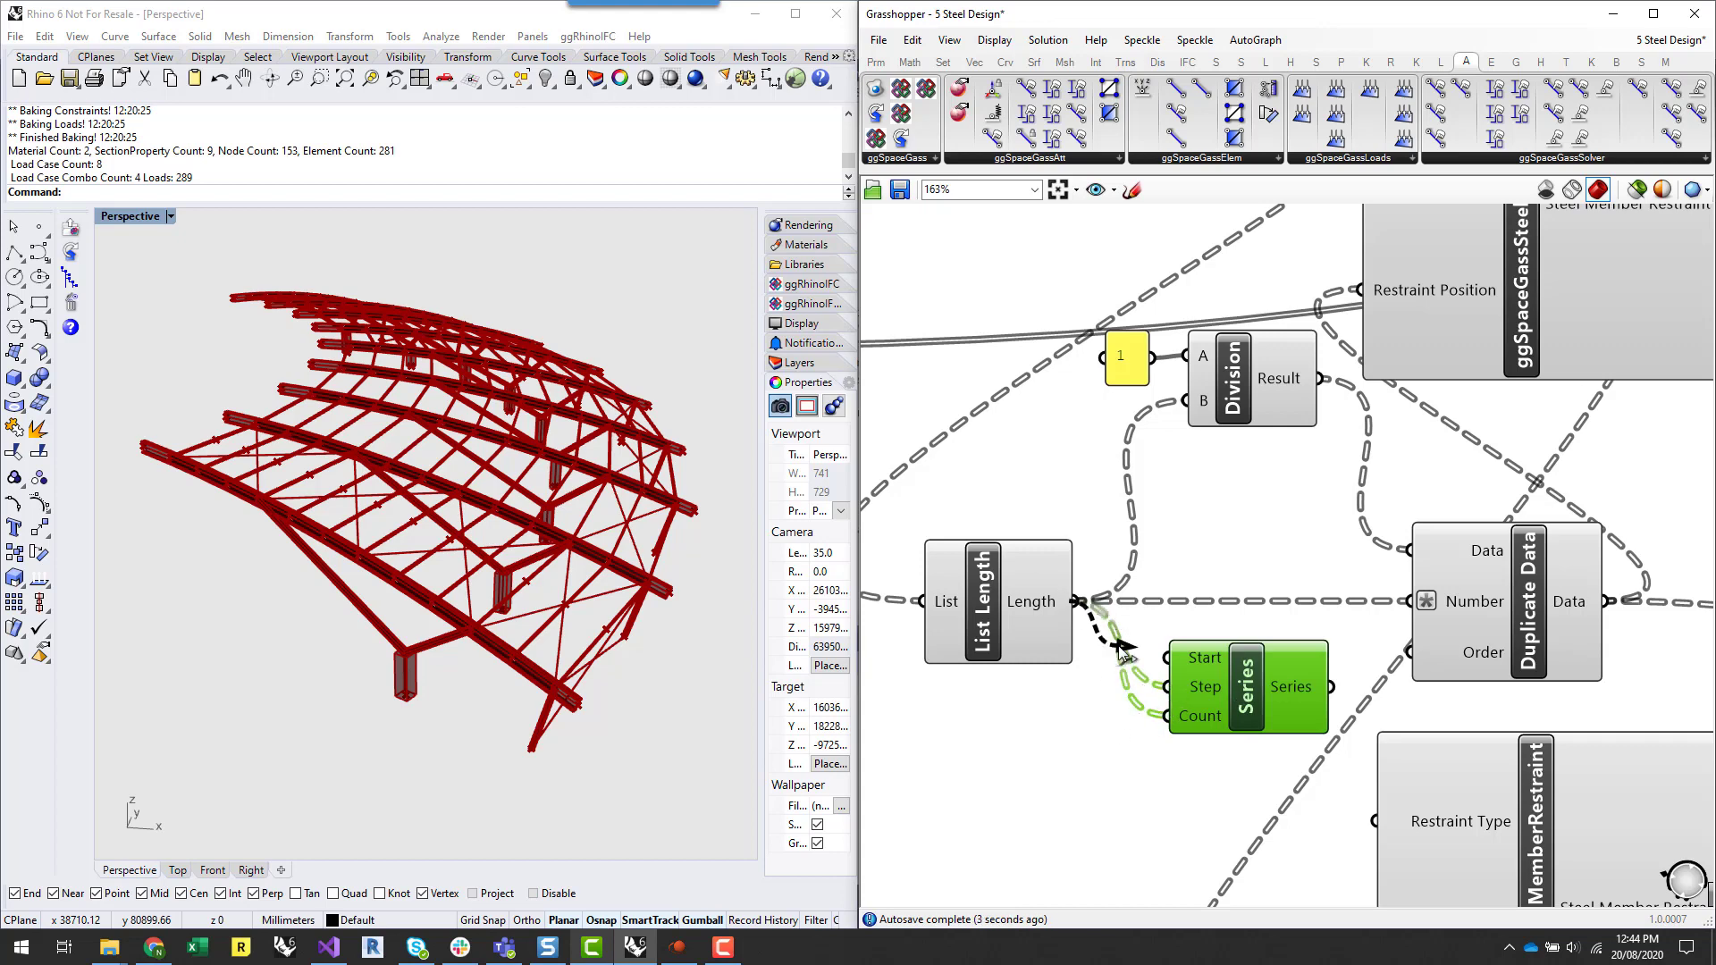
pyautogui.moveTo(1203, 684); pyautogui.dragTo(1186, 675)
# - Set the expression x-1 on the Series Count input and connect the Series output to Duplicate Data's Number input
pyautogui.rightClick(1177, 704)
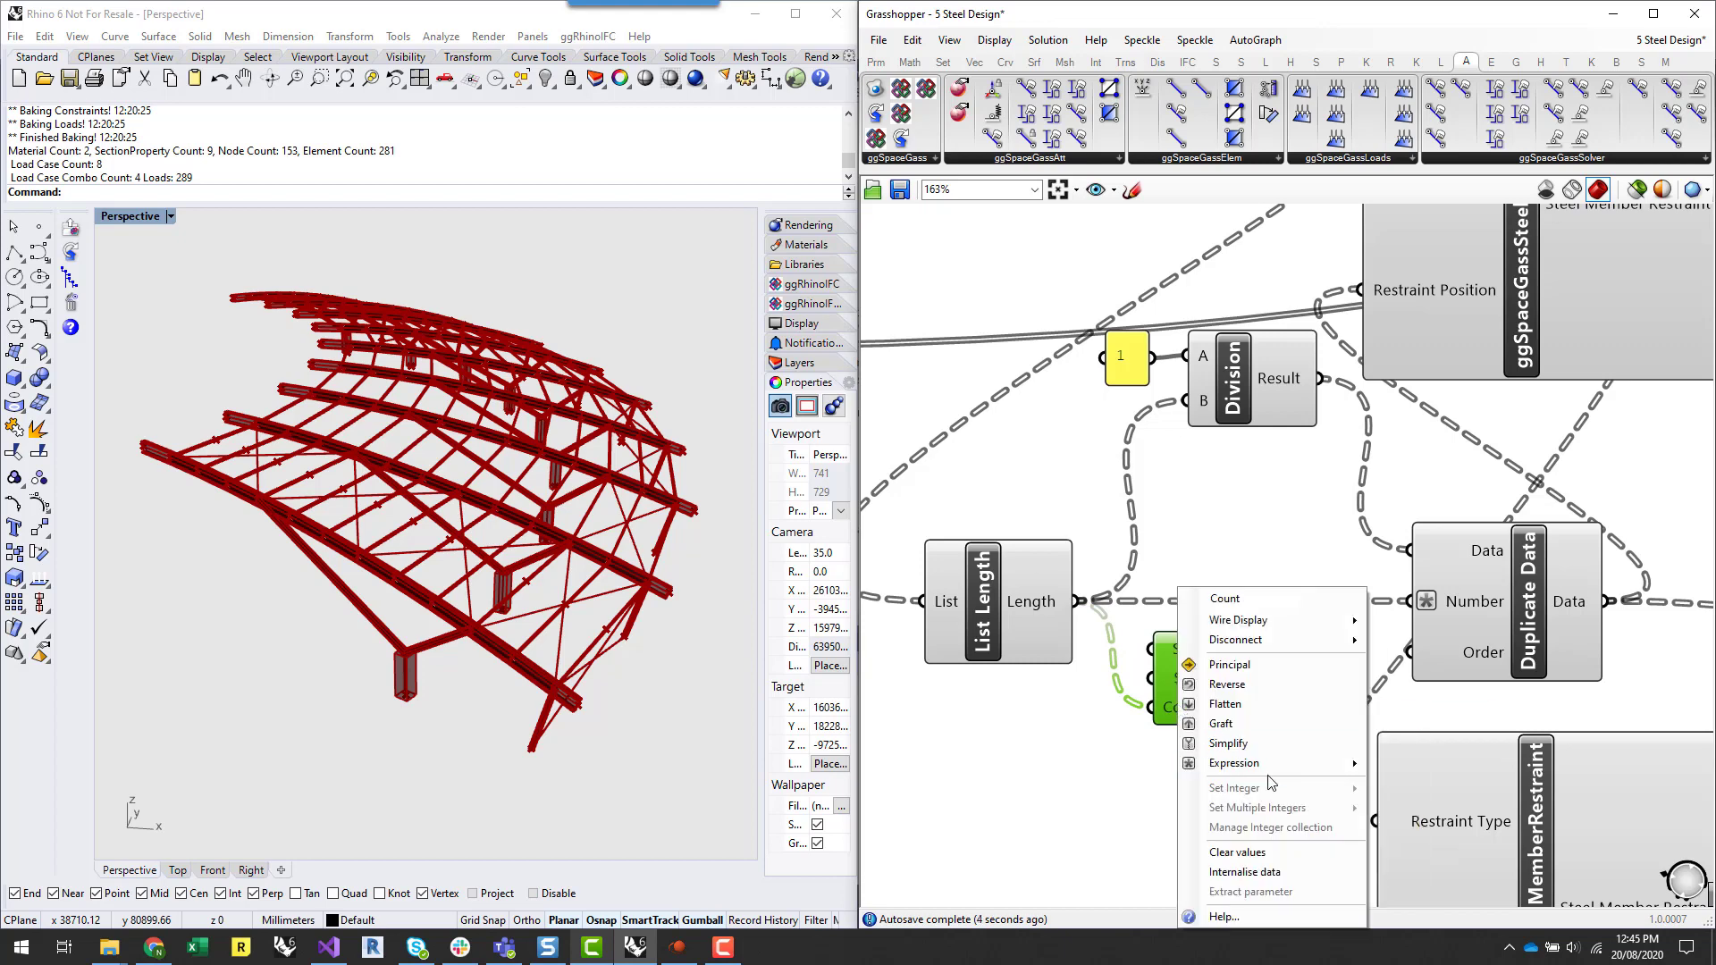
pyautogui.moveTo(1264, 762)
pyautogui.click(1429, 787)
pyautogui.write('x-1')
pyautogui.click(1435, 807)
pyautogui.moveTo(1318, 680)
pyautogui.mouseDown()
pyautogui.moveTo(1409, 601)
pyautogui.moveTo(1297, 681)
pyautogui.mouseUp()
pyautogui.click(1274, 712)
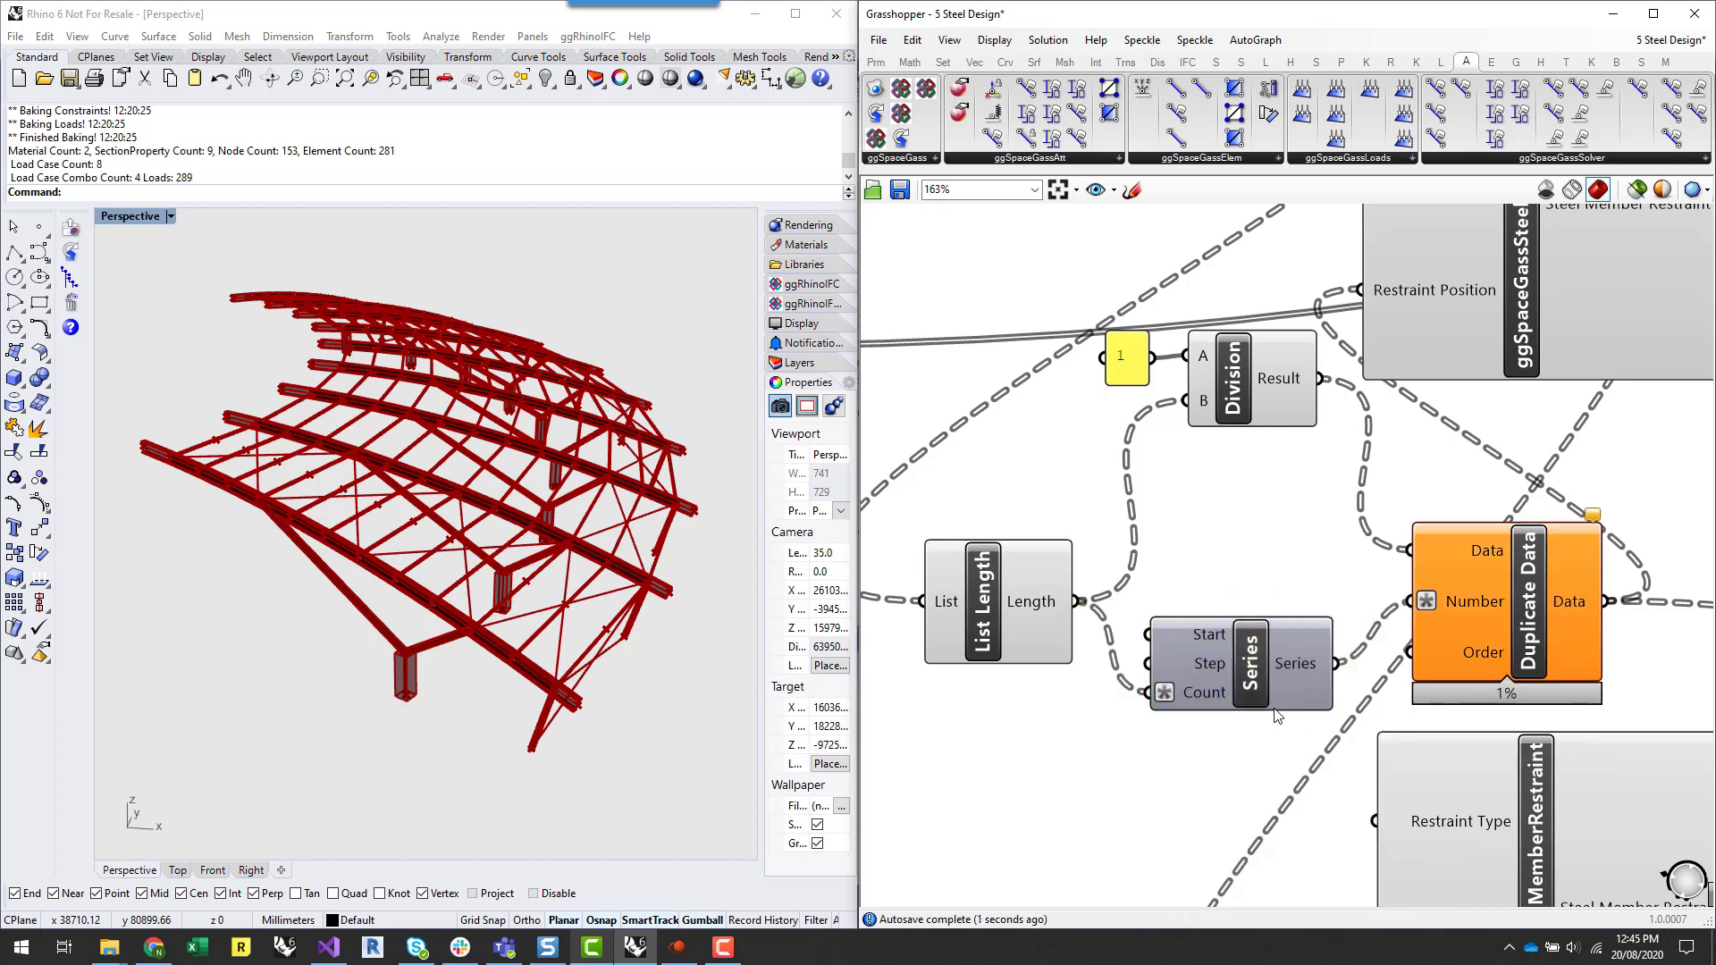
pyautogui.rightClick(1468, 603)
pyautogui.click(1260, 532)
# - Add a Multiplication of the Division result and the Series output, and connect its result to Restraint Position
pyautogui.moveTo(1259, 532); pyautogui.dragTo(1132, 579, button='right')
pyautogui.click(1367, 666)
pyautogui.scroll(1, 1179, 536)
pyautogui.moveTo(1081, 413); pyautogui.dragTo(1080, 417)
pyautogui.doubleClick(1138, 572)
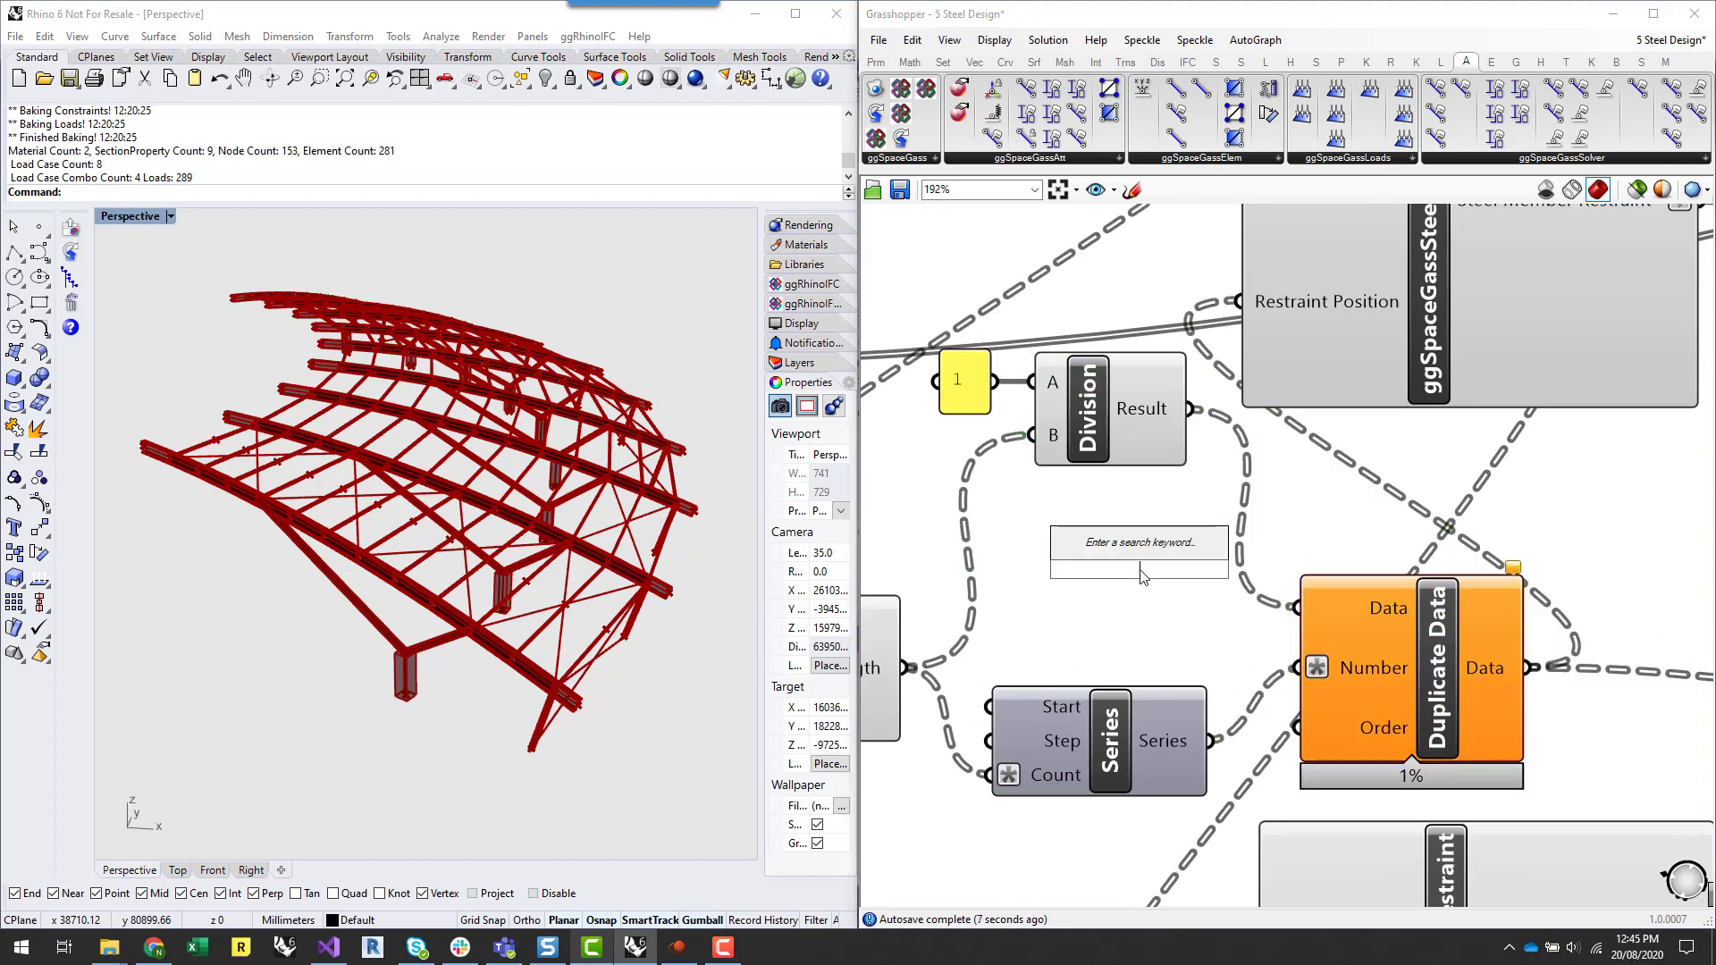
pyautogui.write('mult')
pyautogui.click(1189, 545)
pyautogui.moveTo(1177, 549); pyautogui.dragTo(1312, 538)
pyautogui.moveTo(1190, 409); pyautogui.dragTo(1191, 518)
pyautogui.moveTo(1210, 740); pyautogui.dragTo(1192, 604)
pyautogui.moveTo(1347, 562); pyautogui.dragTo(1261, 307)
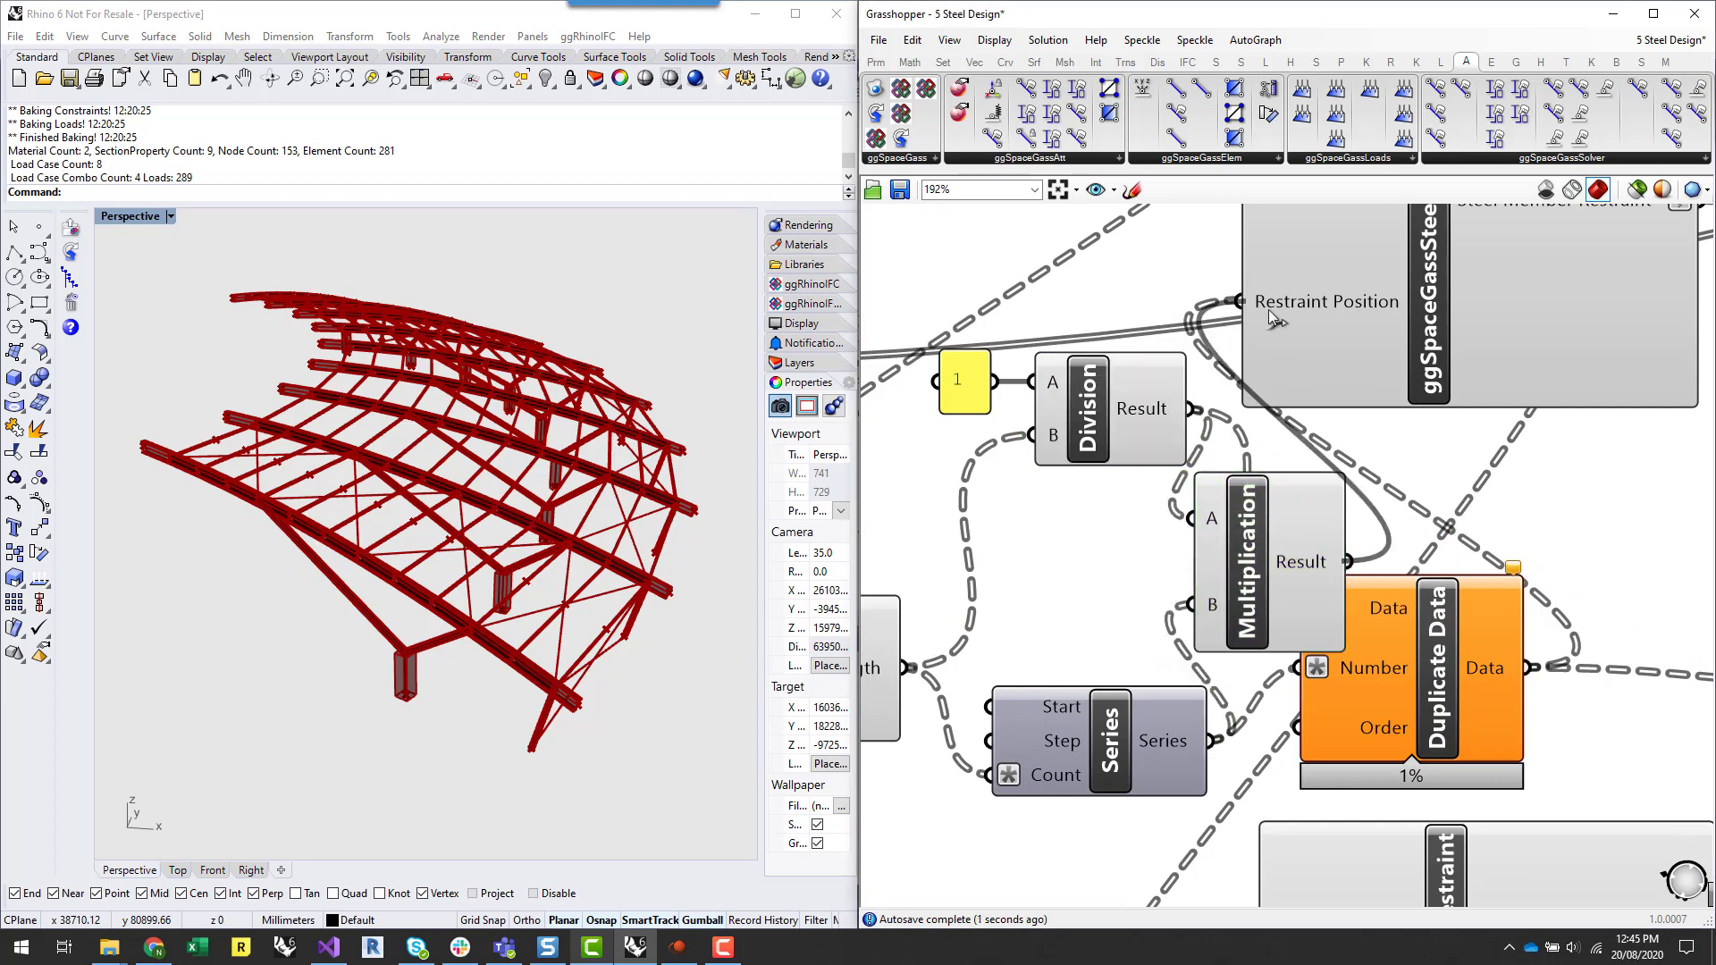
# - Delete the middle chain's Duplicate Data and connect the Multiplication result to the Panel, placing the Panel closer
pyautogui.scroll(-3, 1138, 585)
pyautogui.click(1293, 636)
pyautogui.press('Delete')
pyautogui.moveTo(1249, 571); pyautogui.dragTo(1467, 665)
pyautogui.moveTo(1248, 572); pyautogui.dragTo(1515, 636)
pyautogui.moveTo(1592, 649); pyautogui.dragTo(1445, 631)
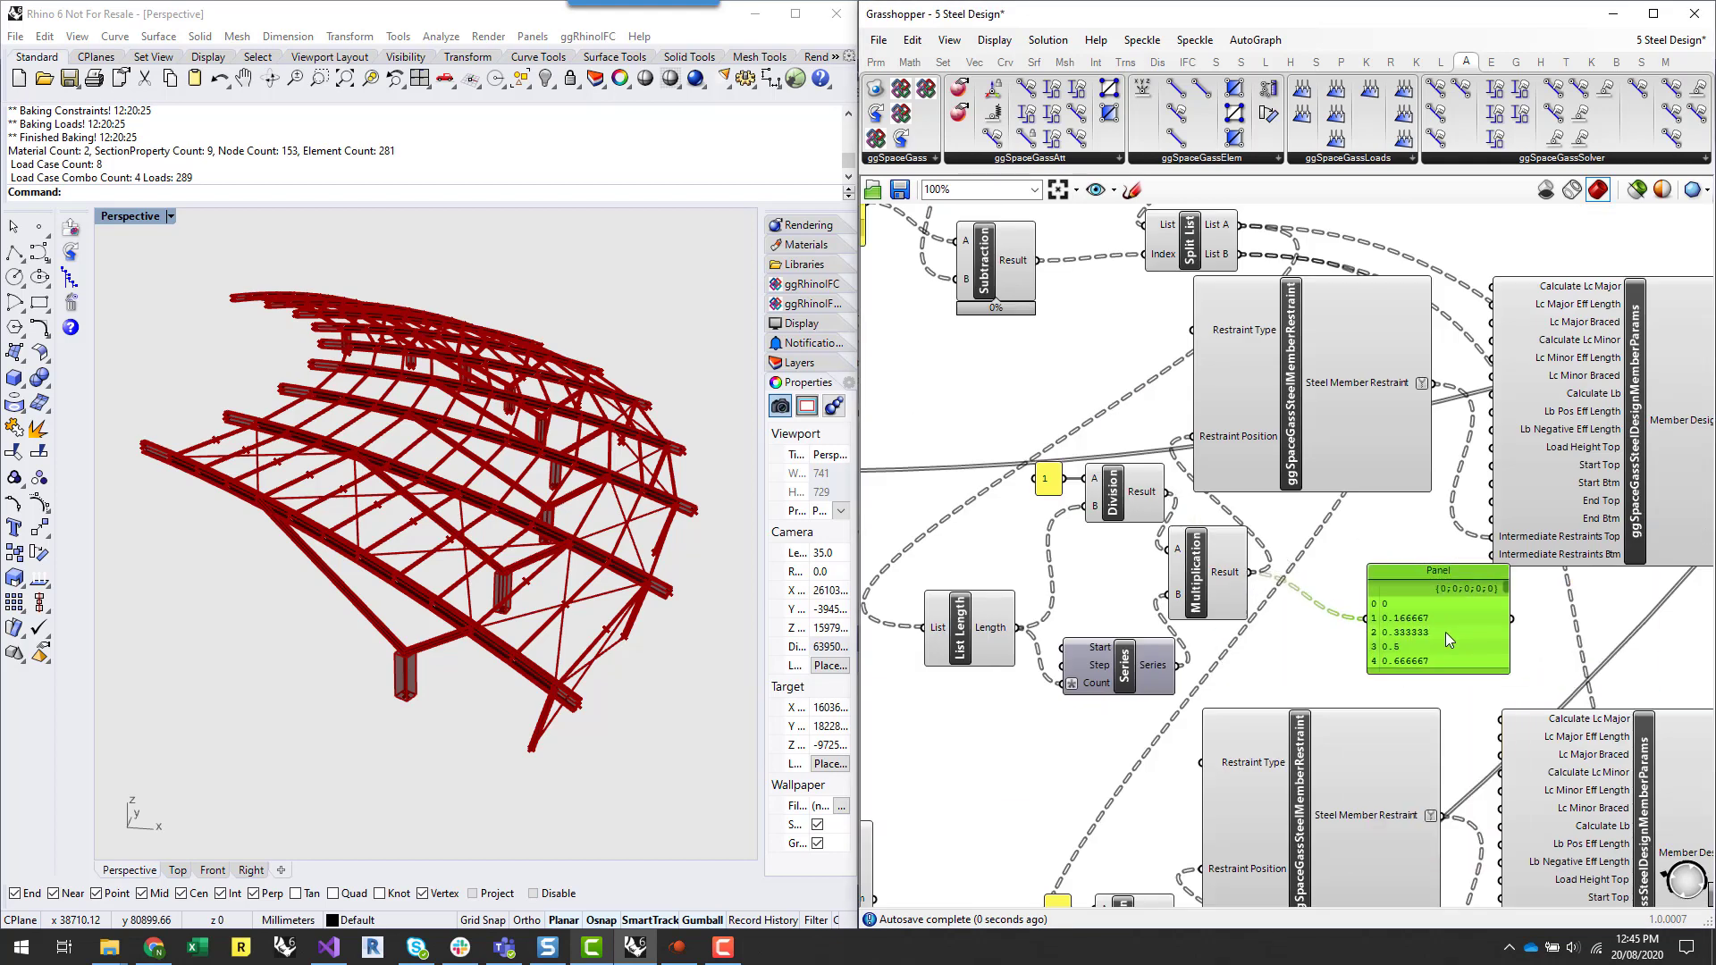
# - Connect the value-1 Panel to the Start input of the Series component
pyautogui.scroll(1, 1448, 634)
pyautogui.moveTo(880, 659); pyautogui.dragTo(1203, 669, button='right')
pyautogui.scroll(1, 1203, 668)
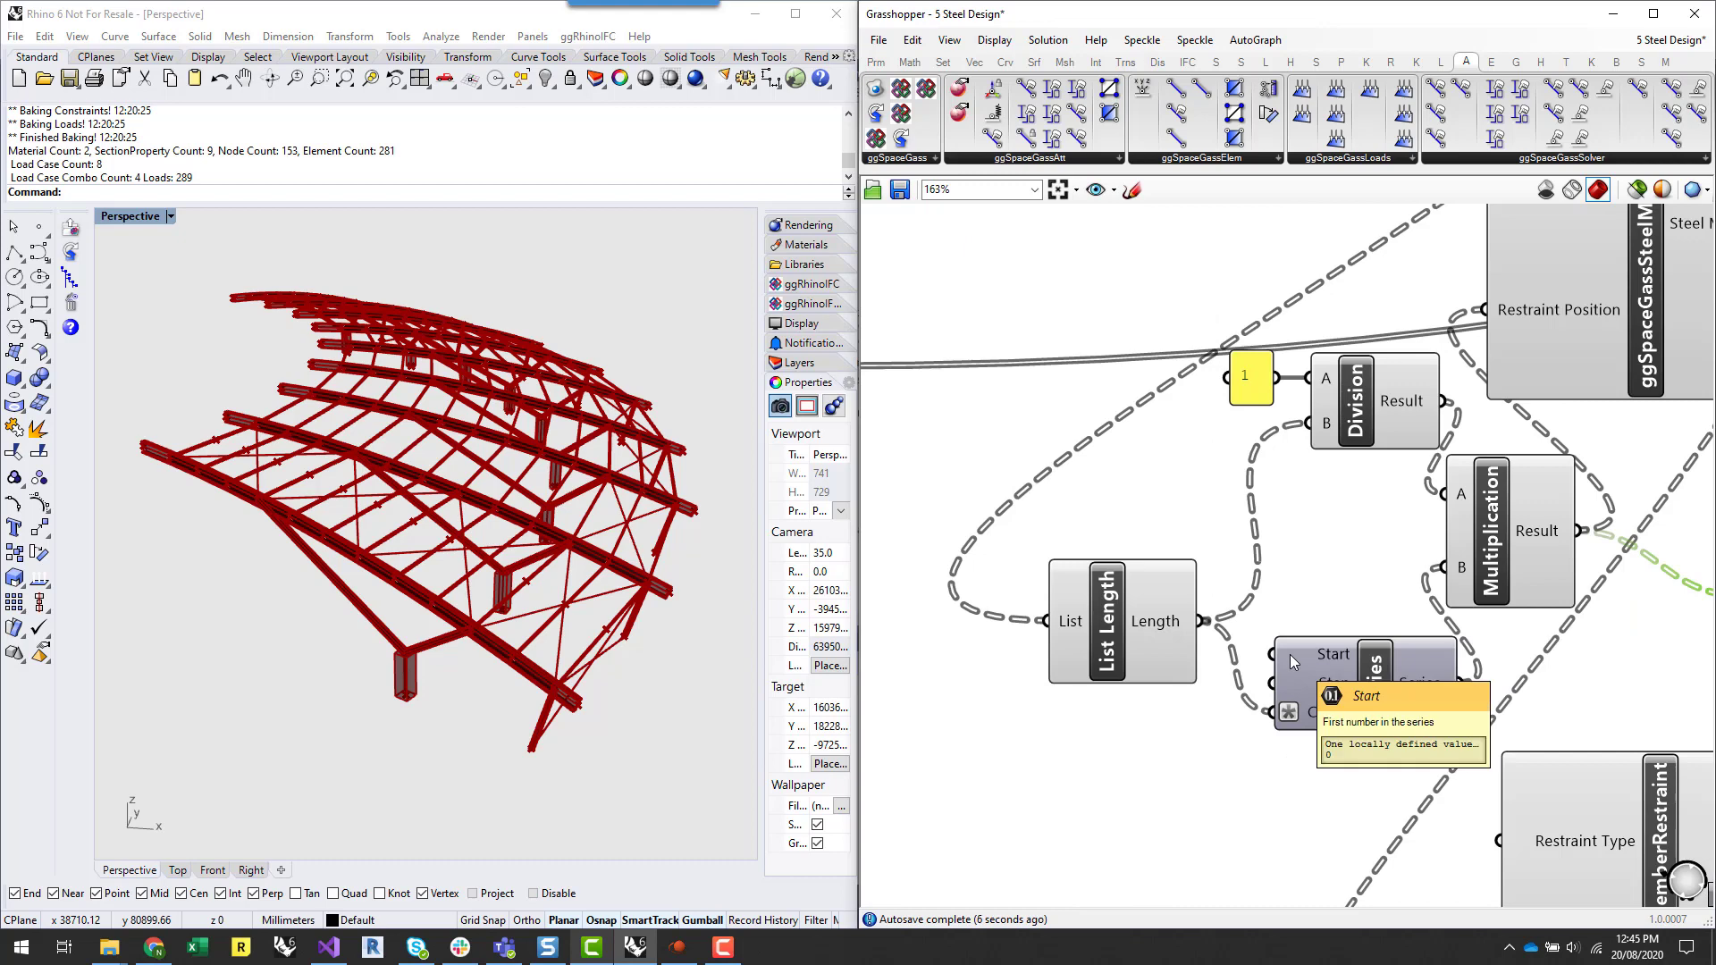
pyautogui.moveTo(1276, 378); pyautogui.dragTo(1272, 654)
pyautogui.moveTo(1510, 657); pyautogui.dragTo(1244, 661, button='right')
pyautogui.click(1383, 641)
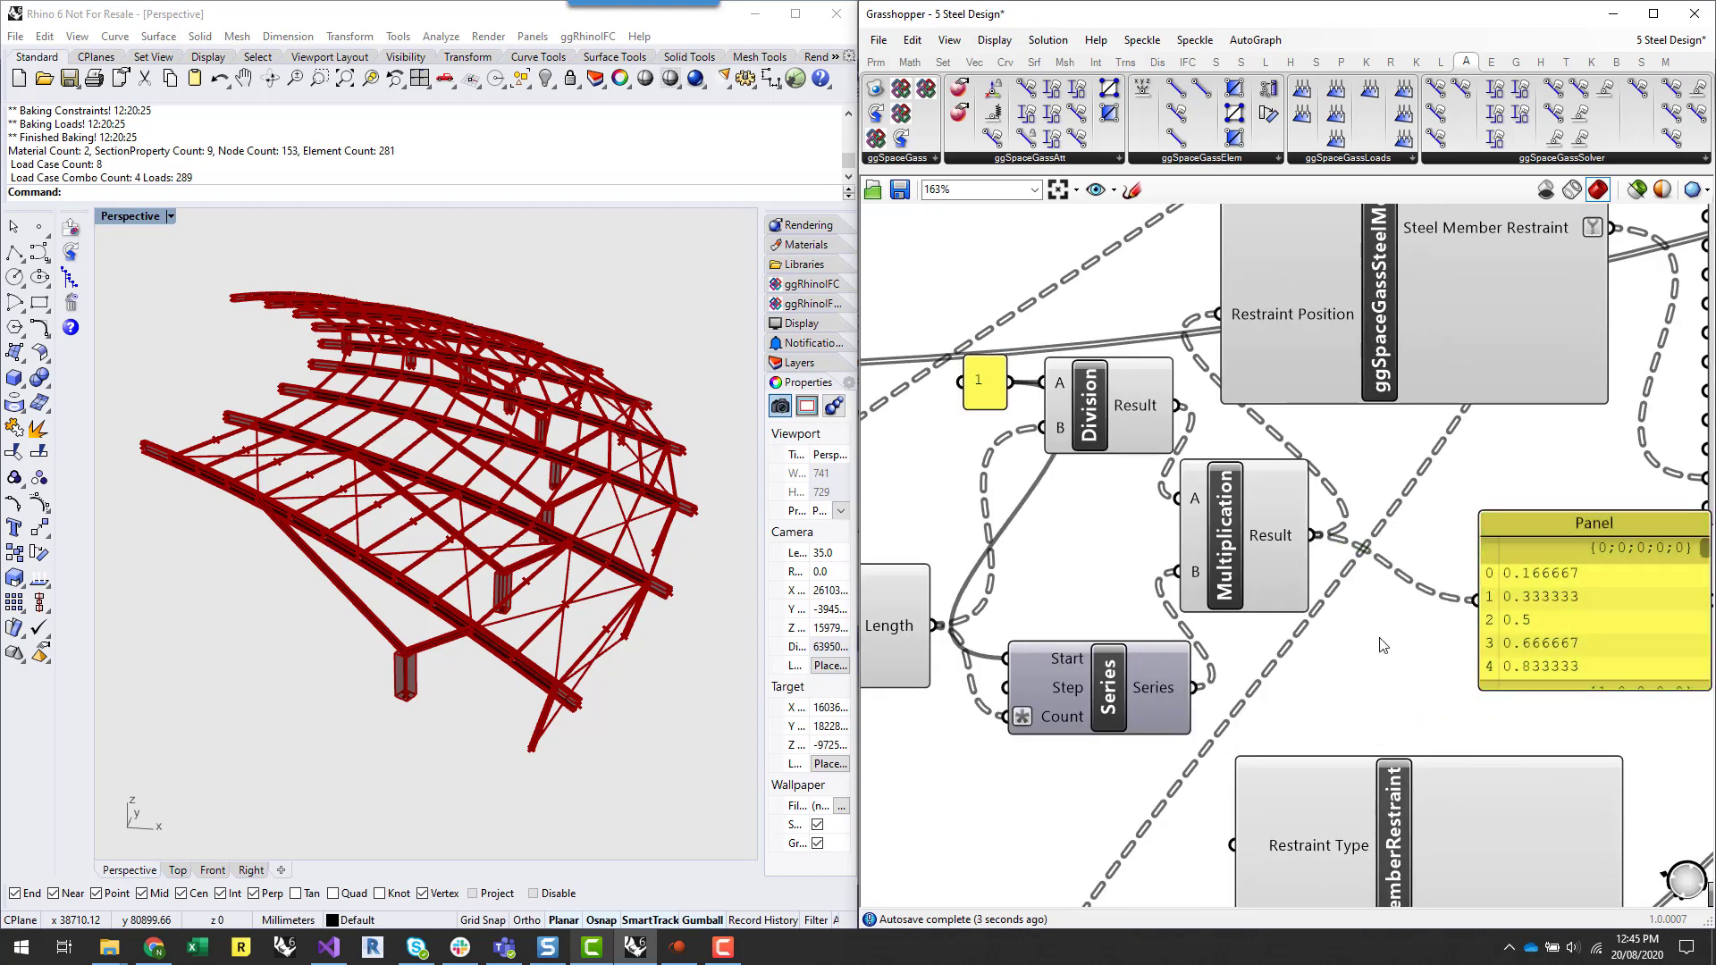
# - Copy the middle chain's value-1 Panel, Division, Multiplication and Series components and paste the duplicates
pyautogui.scroll(-4, 1380, 617)
pyautogui.moveTo(1323, 545); pyautogui.dragTo(1330, 500, button='right')
pyautogui.scroll(3, 1258, 473)
pyautogui.click(1114, 416)
pyautogui.keyDown('shift'); pyautogui.click(1240, 438); pyautogui.keyUp('shift')
pyautogui.keyDown('shift'); pyautogui.click(1344, 545); pyautogui.keyUp('shift')
pyautogui.keyDown('shift'); pyautogui.click(1262, 667); pyautogui.keyUp('shift')
pyautogui.hotkey('ctrl', 'c')
pyautogui.hotkey('ctrl', 'v')
pyautogui.scroll(-7, 1340, 536)
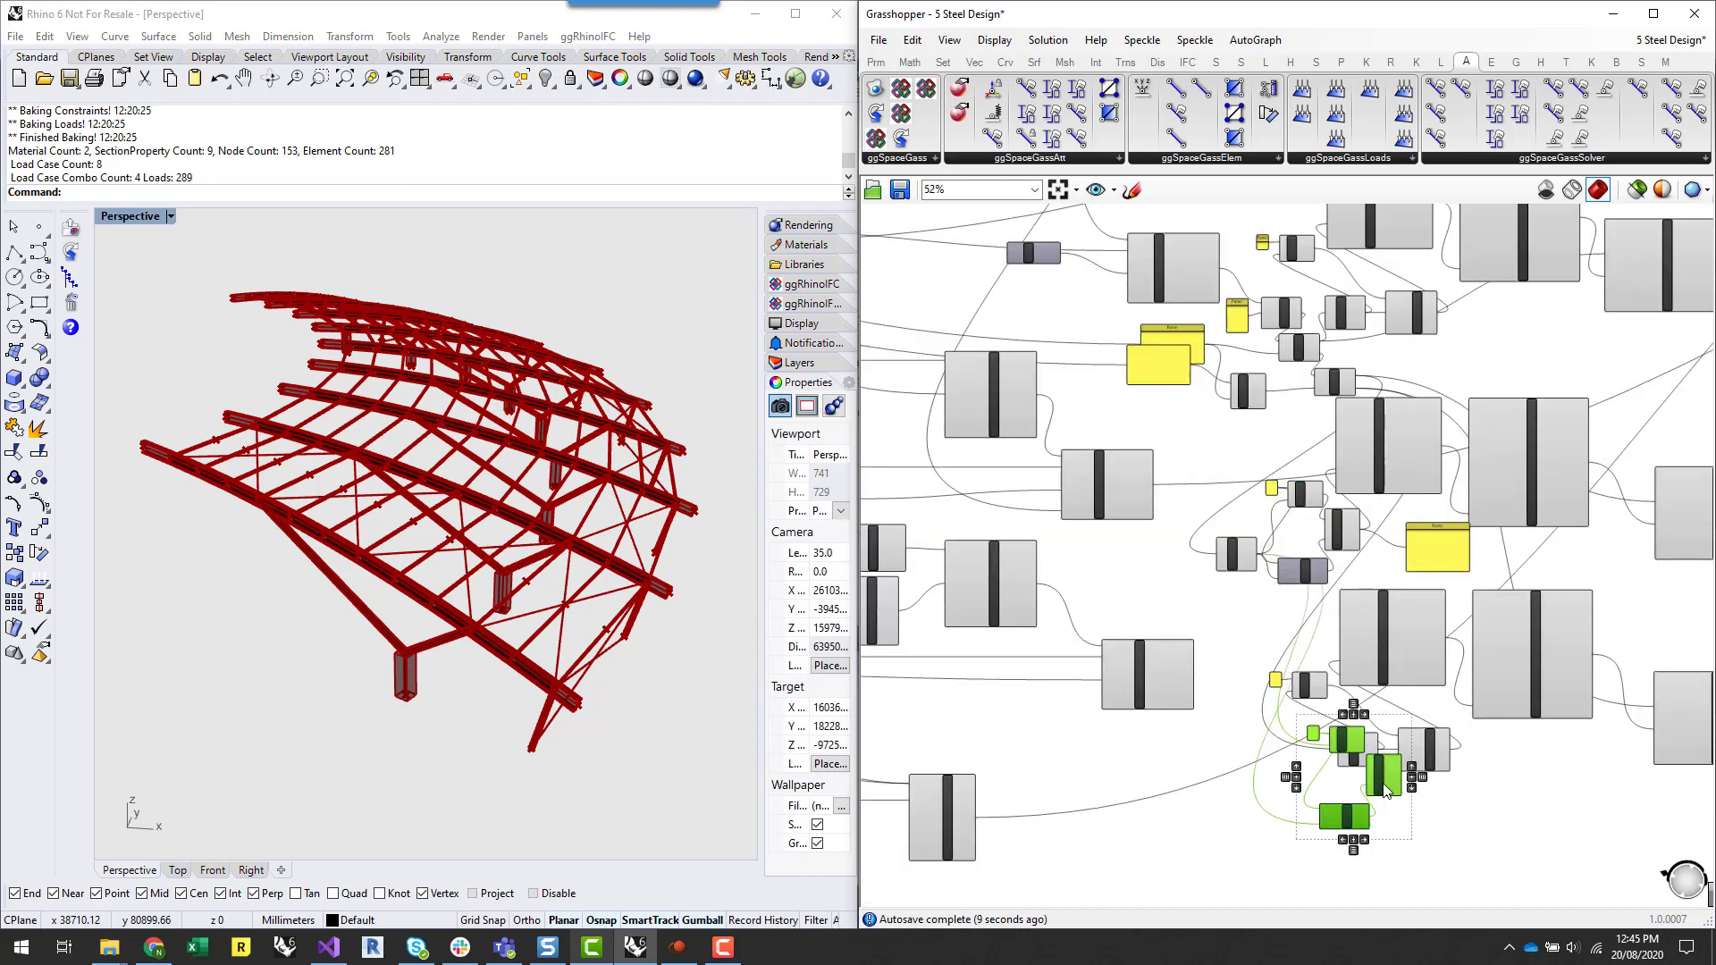
# - Place the pasted components beside the lowest restraint chain and move that chain's List Length slightly up
pyautogui.scroll(5, 1385, 787)
pyautogui.moveTo(1367, 787); pyautogui.dragTo(1220, 799)
pyautogui.moveTo(1133, 725); pyautogui.dragTo(1119, 672)
pyautogui.moveTo(1329, 697); pyautogui.dragTo(1329, 637)
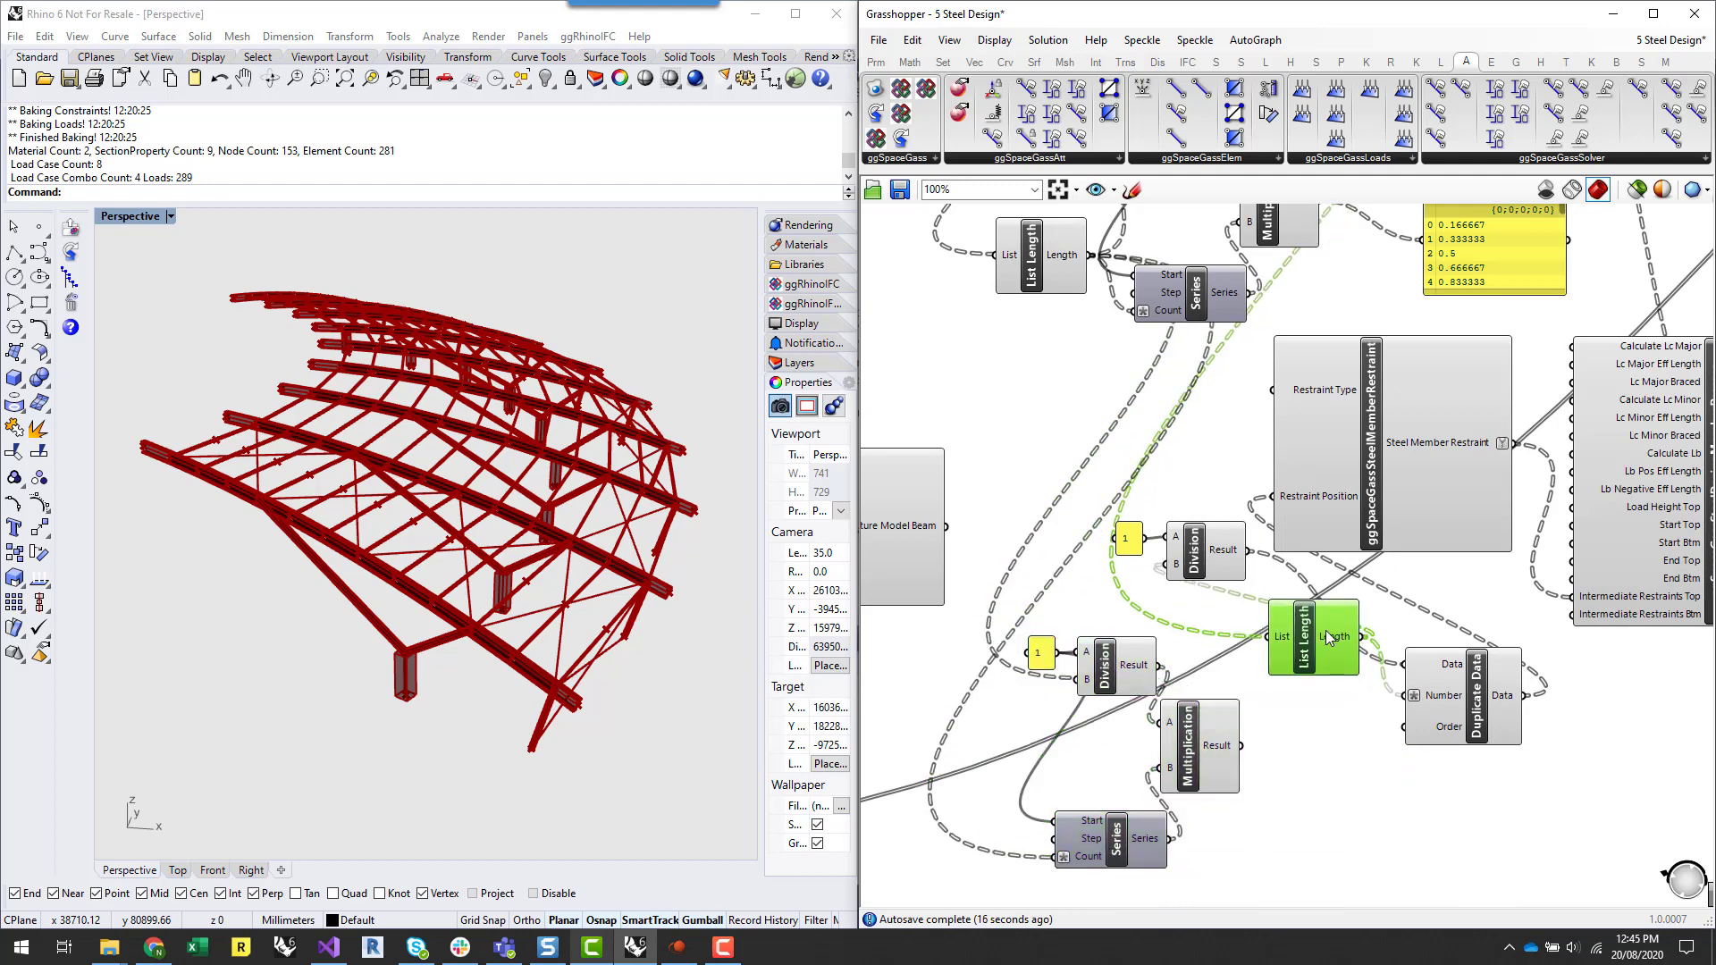
pyautogui.scroll(-4, 1139, 686)
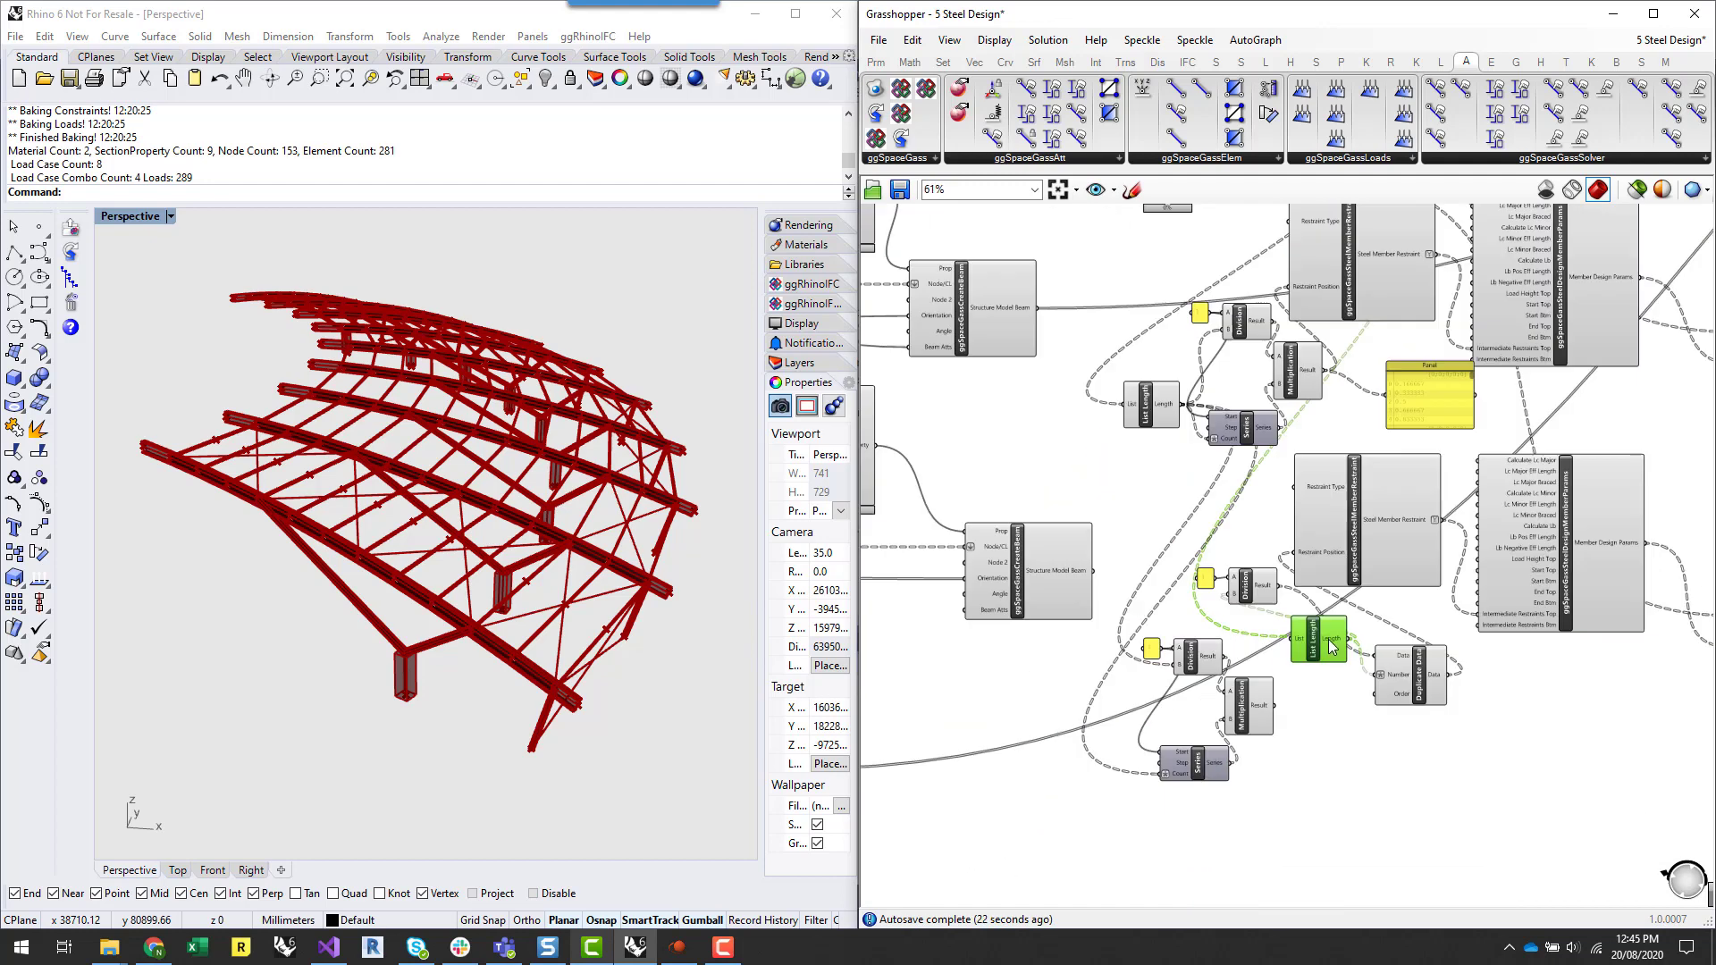
# - Move the middle restraint chain's List Length slightly up and to the left, clear of the Series component
pyautogui.scroll(3, 1292, 580)
pyautogui.moveTo(1251, 517); pyautogui.dragTo(1294, 656, button='right')
pyautogui.moveTo(1145, 497); pyautogui.dragTo(1118, 460)
pyautogui.scroll(-1, 1135, 465)
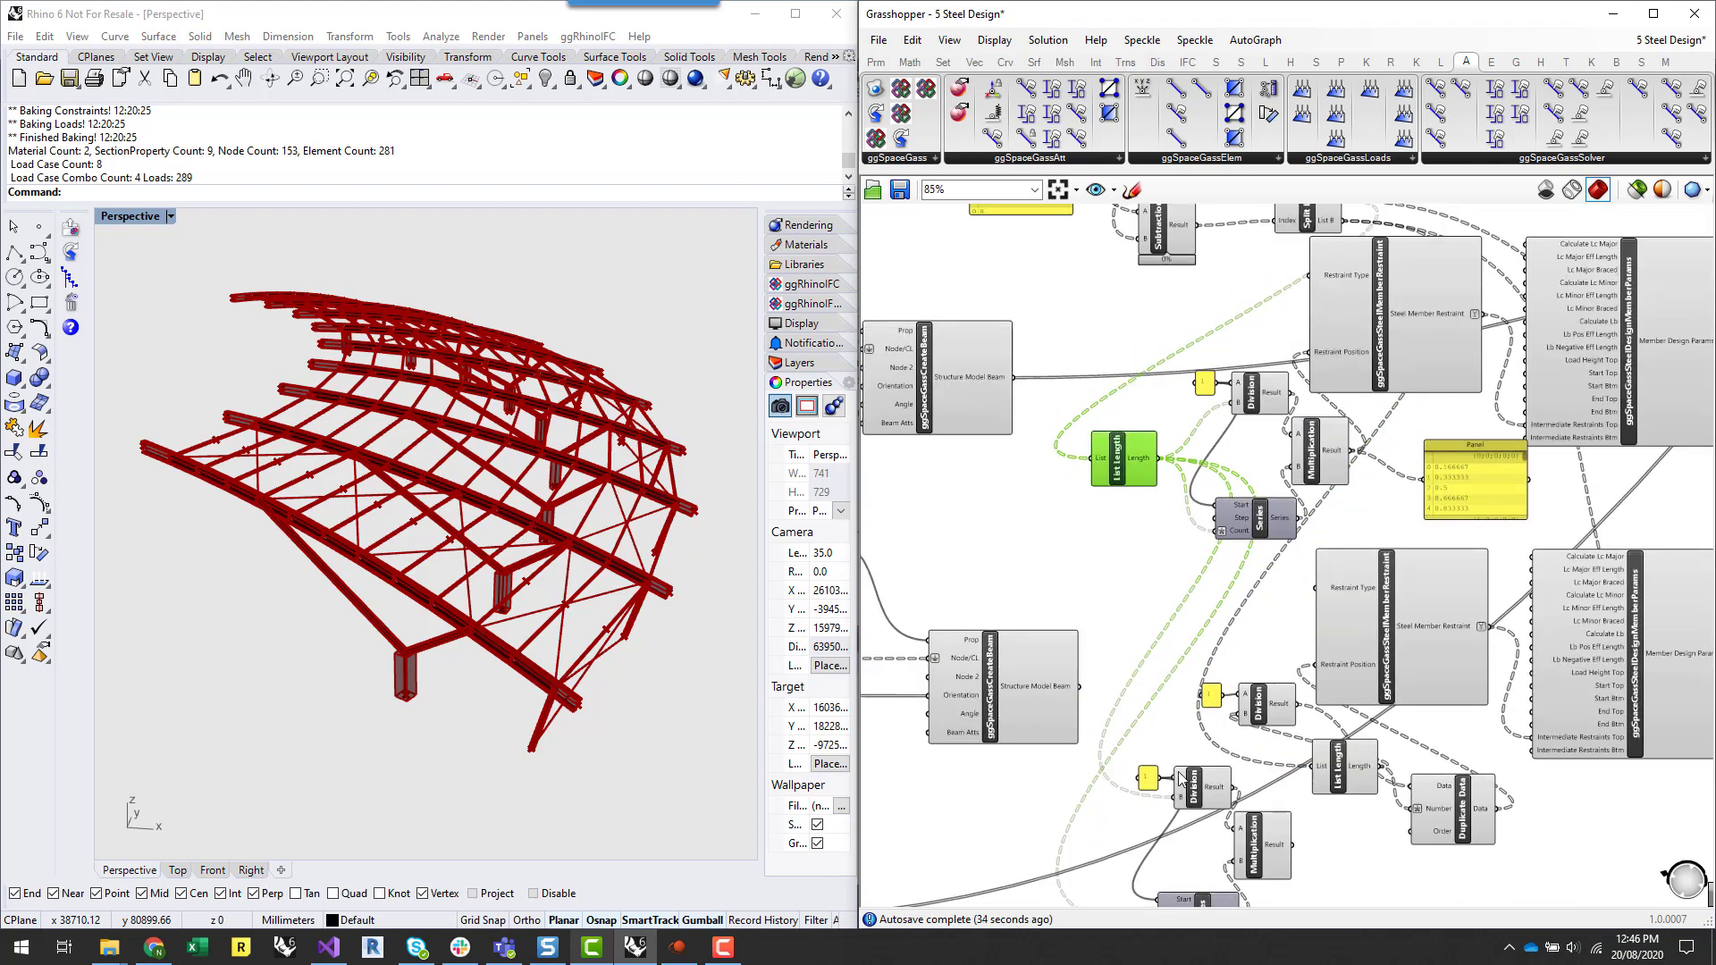
# - Duplicate the middle chain's List Length beside the lowest chain and connect its Length to the copied Division and Series Count inputs
pyautogui.scroll(5, 1193, 760)
pyautogui.scroll(-4, 1325, 733)
pyautogui.scroll(3, 1268, 347)
pyautogui.hotkey('ctrl', 'c')
pyautogui.hotkey('ctrl', 'v')
pyautogui.scroll(-4, 1185, 384)
pyautogui.scroll(3, 1163, 637)
pyautogui.moveTo(1187, 381); pyautogui.dragTo(1307, 581)
pyautogui.moveTo(1206, 647); pyautogui.dragTo(1287, 732)
pyautogui.moveTo(1179, 647); pyautogui.dragTo(1211, 646)
pyautogui.click(1073, 845)
pyautogui.scroll(-4, 1074, 844)
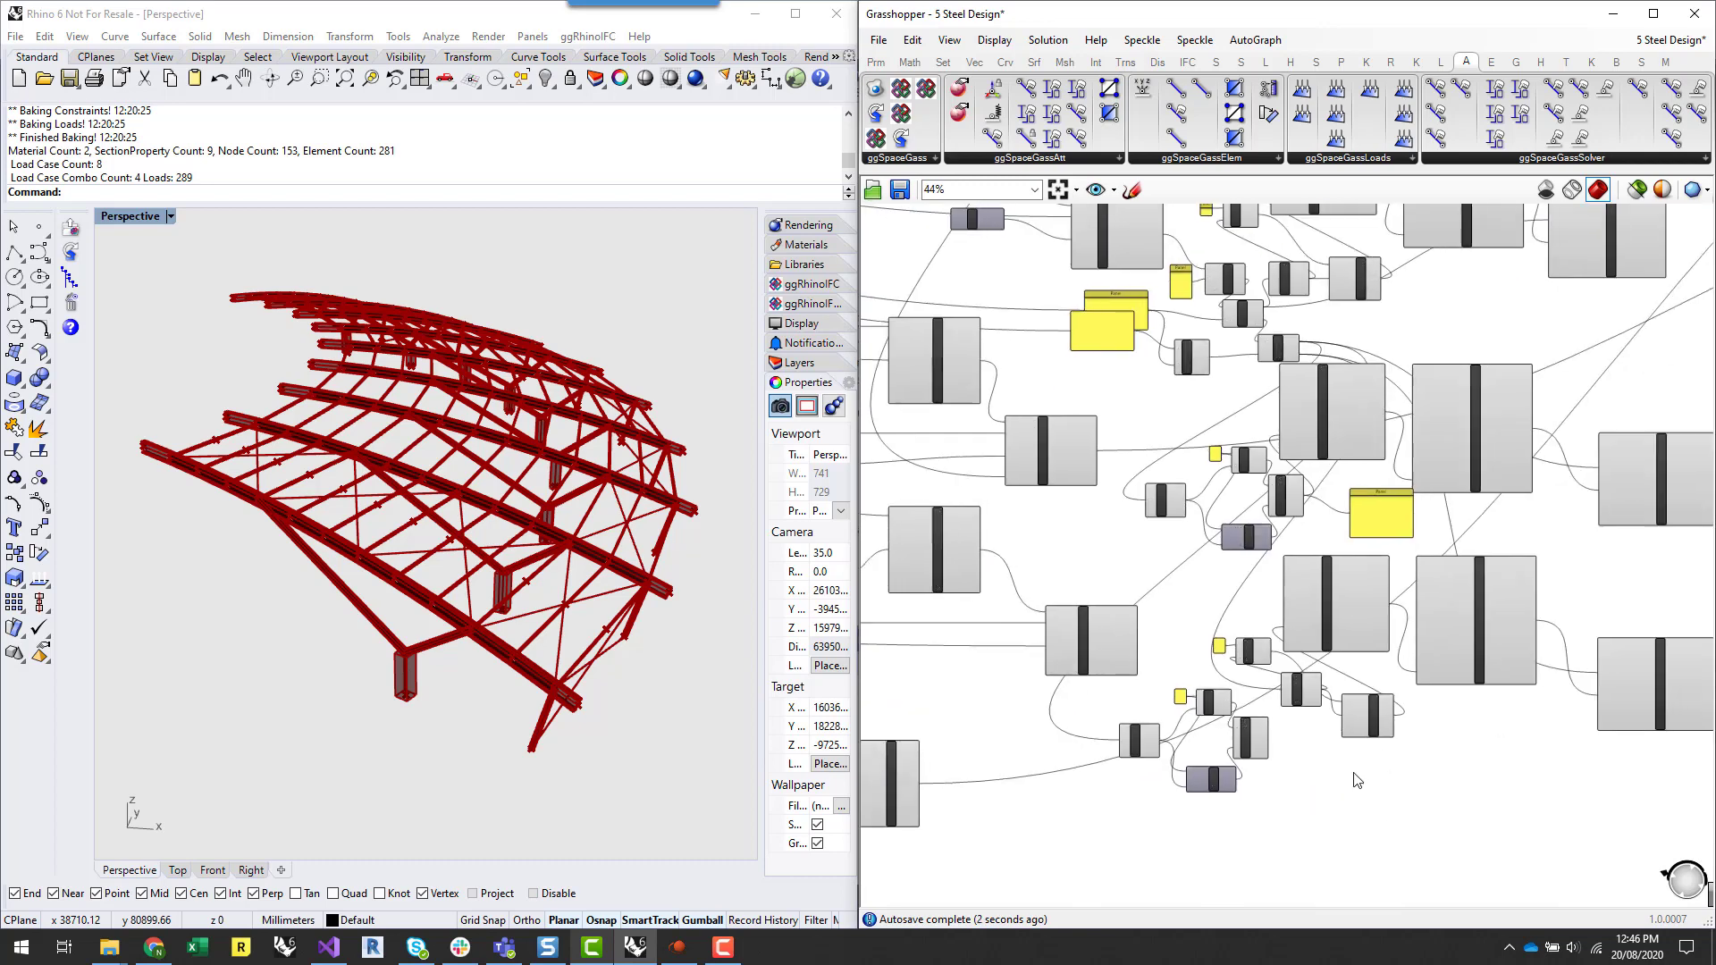
# - Delete the lowest chain's old List Length, Duplicate Data, Division and value-1 Panel
pyautogui.scroll(6, 1358, 760)
pyautogui.moveTo(1516, 722); pyautogui.dragTo(1226, 563)
pyautogui.press('Delete')
pyautogui.click(1115, 512)
pyautogui.press('Delete')
pyautogui.scroll(-1, 1275, 603)
pyautogui.scroll(2, 1051, 498)
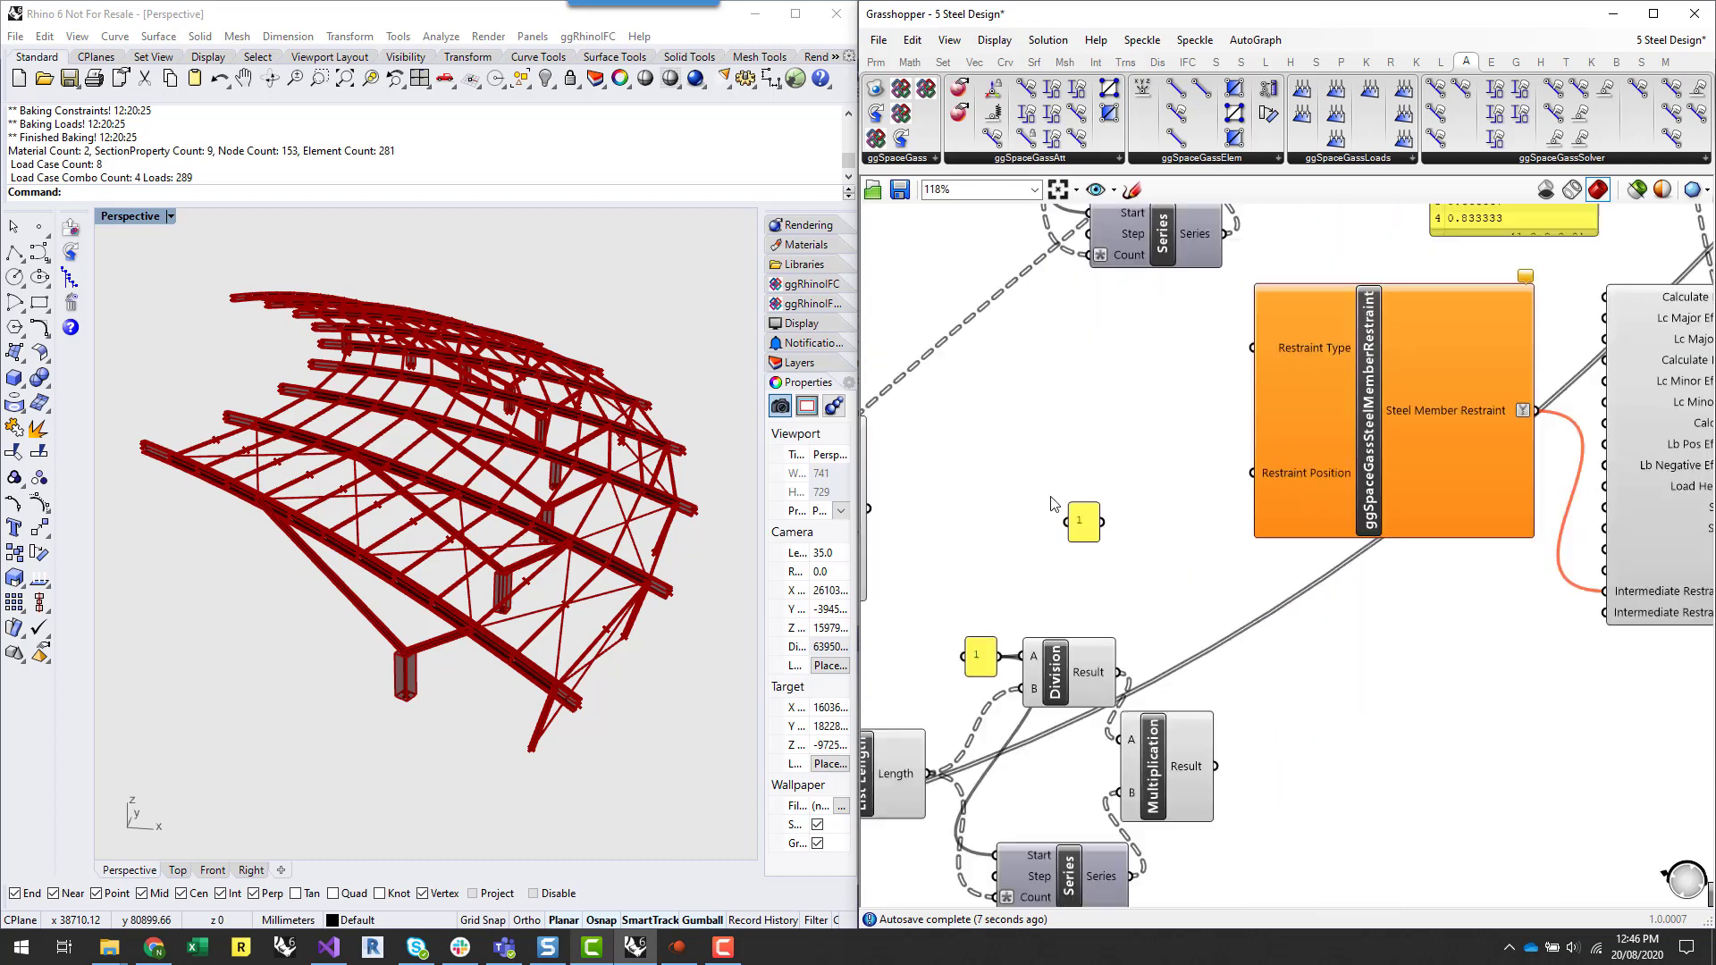
pyautogui.click(1083, 522)
pyautogui.press('Delete')
# - Move the new lowest chain up beside its member restraint component and connect the Multiplication result to Restraint Position
pyautogui.scroll(-3, 1162, 547)
pyautogui.moveTo(947, 601); pyautogui.dragTo(1231, 786)
pyautogui.moveTo(1138, 743); pyautogui.dragTo(1193, 539)
pyautogui.scroll(3, 1323, 695)
pyautogui.scroll(-3, 1329, 693)
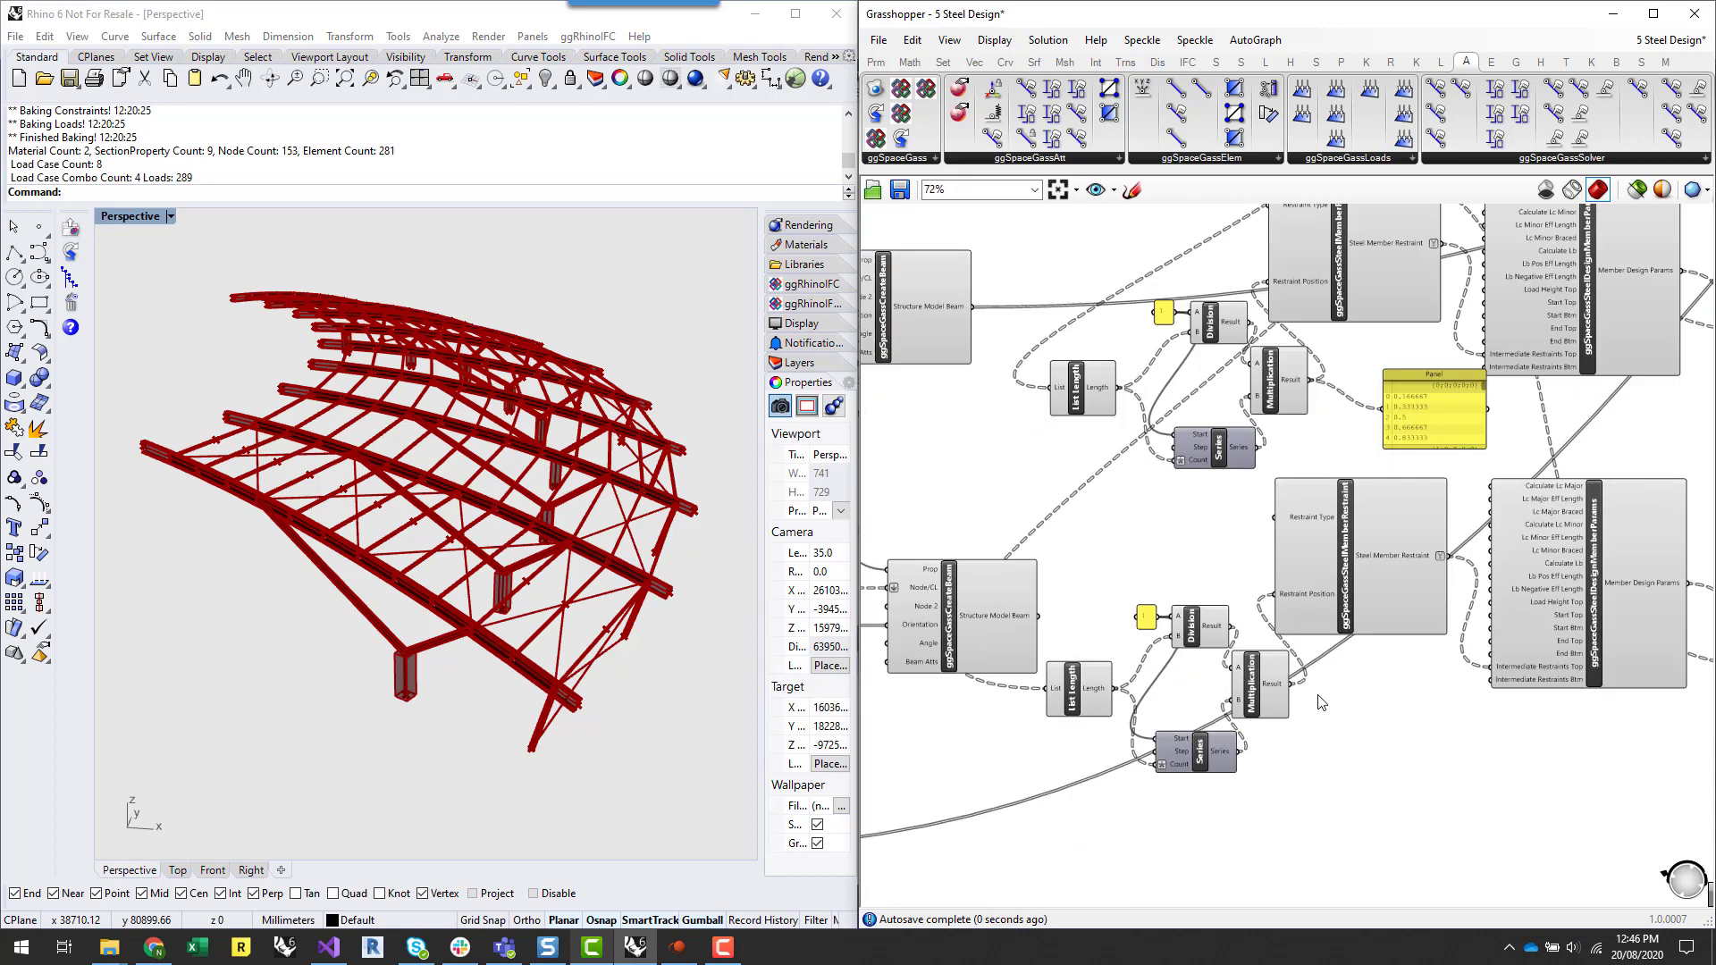
# - Delete the Panel attached to the middle chain's Multiplication result
pyautogui.scroll(1, 1319, 693)
pyautogui.moveTo(1454, 338); pyautogui.dragTo(1459, 700)
pyautogui.scroll(-5, 1480, 736)
pyautogui.scroll(3, 1466, 384)
pyautogui.scroll(-2, 1386, 500)
pyautogui.moveTo(1387, 501); pyautogui.dragTo(1216, 844)
pyautogui.scroll(4, 1510, 876)
pyautogui.scroll(-4, 1188, 697)
pyautogui.scroll(3, 1235, 724)
pyautogui.click(1235, 730)
pyautogui.click(1331, 755)
pyautogui.press('Delete')
pyautogui.moveTo(1317, 750); pyautogui.dragTo(1400, 908, button='right')
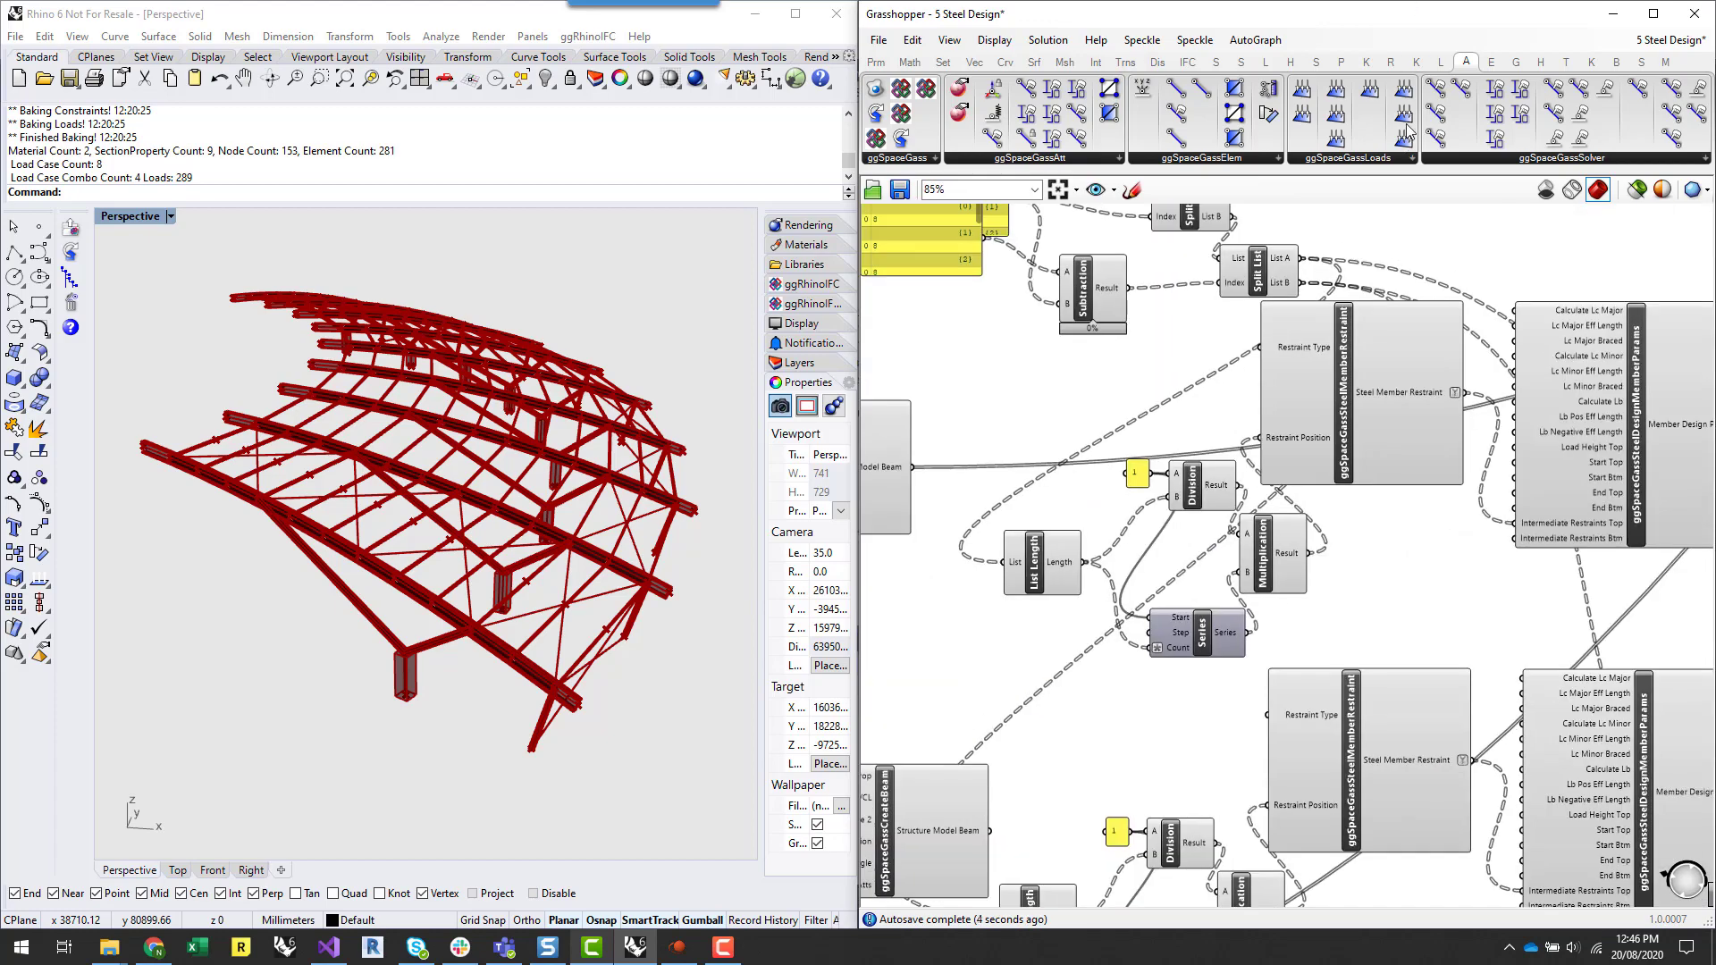
# - Duplicate the middle chain's value-1 Panel, Division, Multiplication and Series and place the copies beside the upper chain's Duplicate Data
pyautogui.moveTo(1397, 593); pyautogui.dragTo(1518, 699, button='right')
pyautogui.scroll(1, 1383, 720)
pyautogui.moveTo(1295, 679); pyautogui.dragTo(1447, 795)
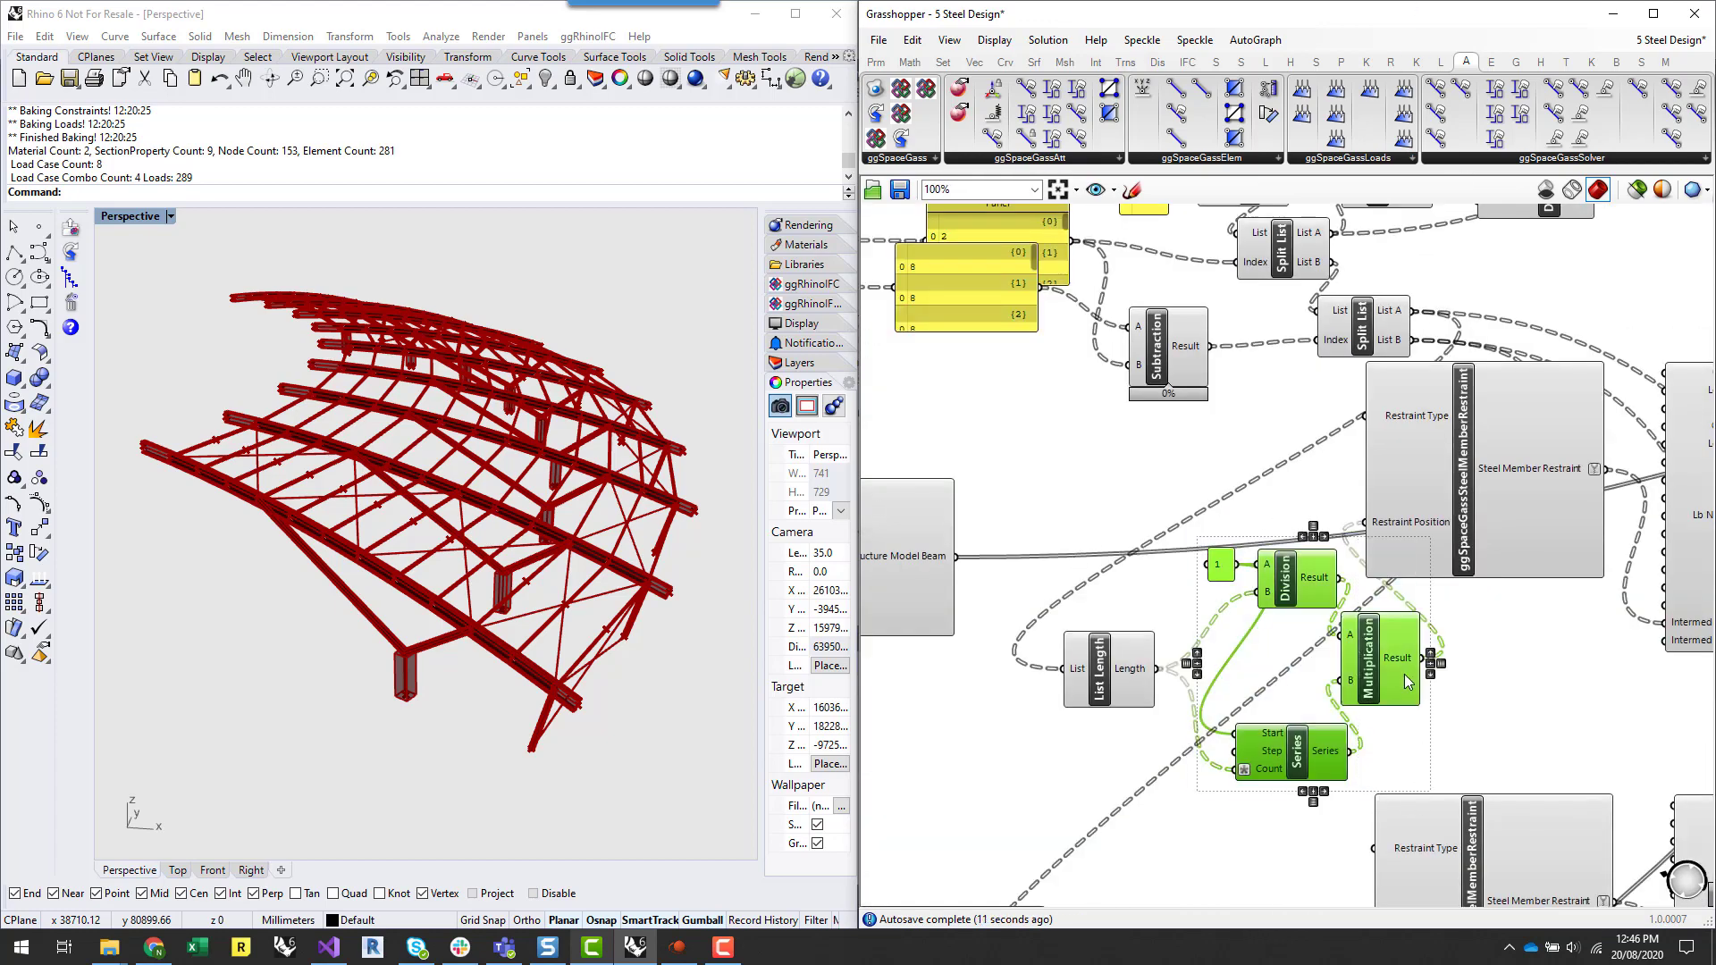
pyautogui.hotkey('ctrl', 'c')
pyautogui.hotkey('ctrl', 'v')
pyautogui.scroll(-1, 1364, 697)
pyautogui.scroll(3, 1644, 268)
pyautogui.moveTo(1364, 706); pyautogui.dragTo(1622, 402)
pyautogui.scroll(-3, 1622, 402)
pyautogui.scroll(1, 1662, 478)
pyautogui.moveTo(1663, 478); pyautogui.dragTo(1488, 608, button='right')
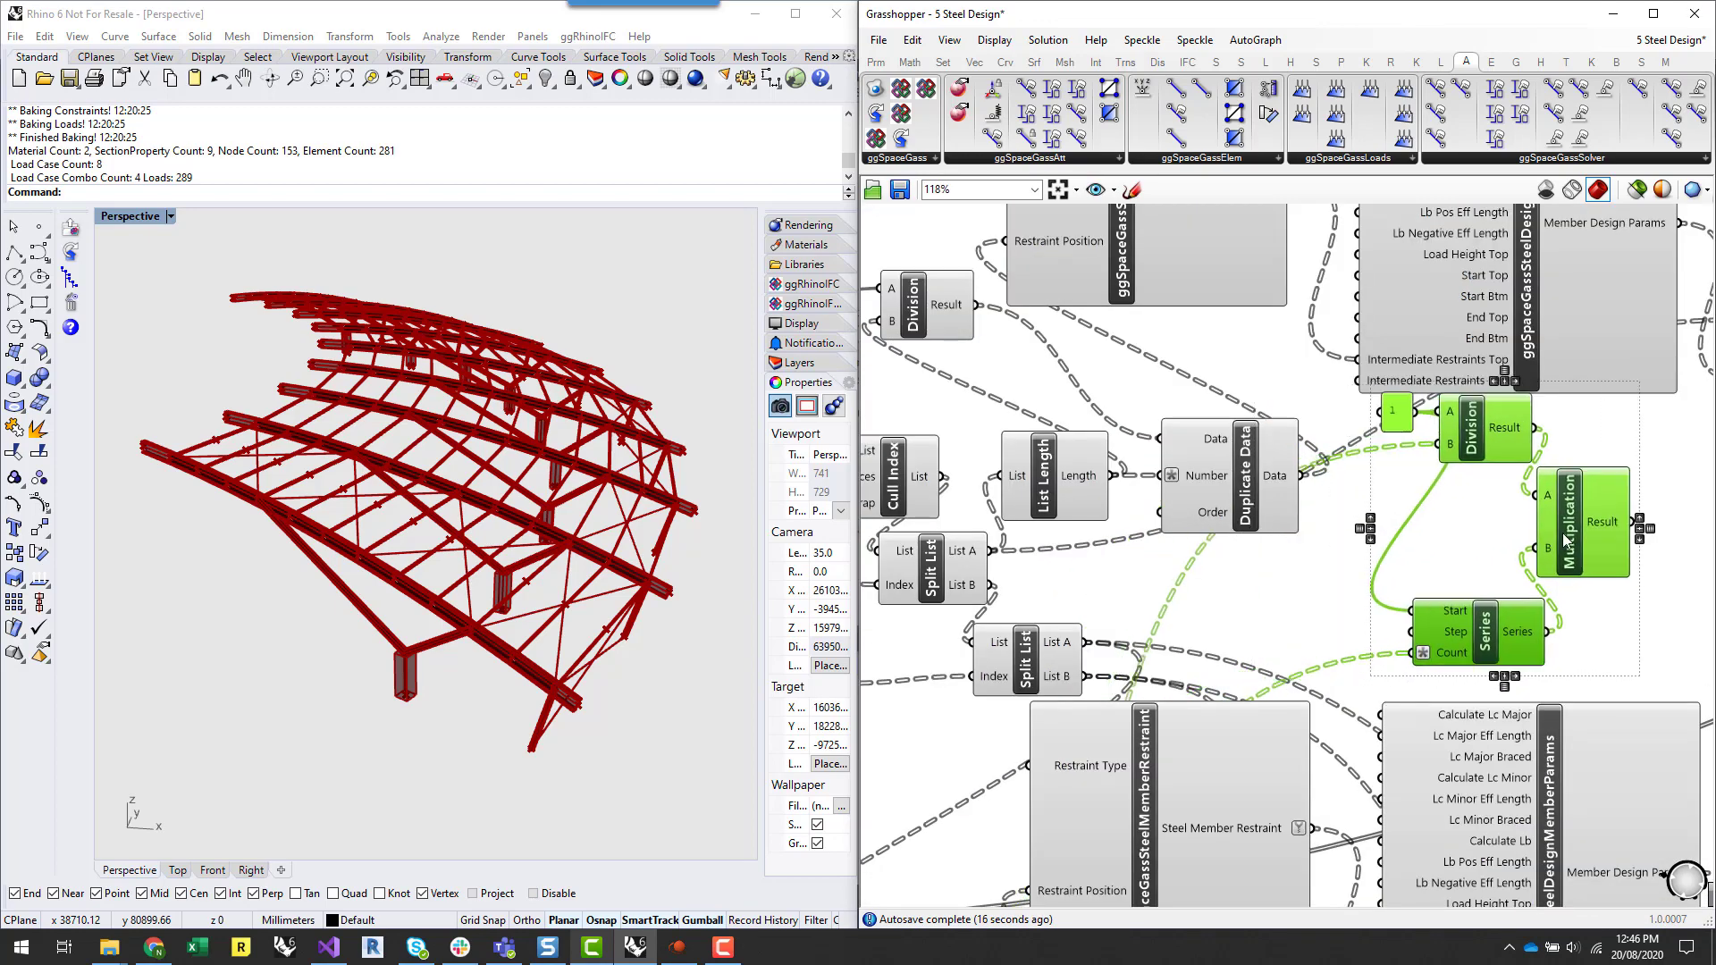
pyautogui.moveTo(1430, 523); pyautogui.dragTo(1530, 510)
# - Delete the upper chain's old Division and Duplicate Data components
pyautogui.scroll(-2, 1510, 571)
pyautogui.scroll(2, 1055, 420)
pyautogui.moveTo(1003, 337); pyautogui.dragTo(1193, 473)
pyautogui.press('Delete')
pyautogui.click(1386, 552)
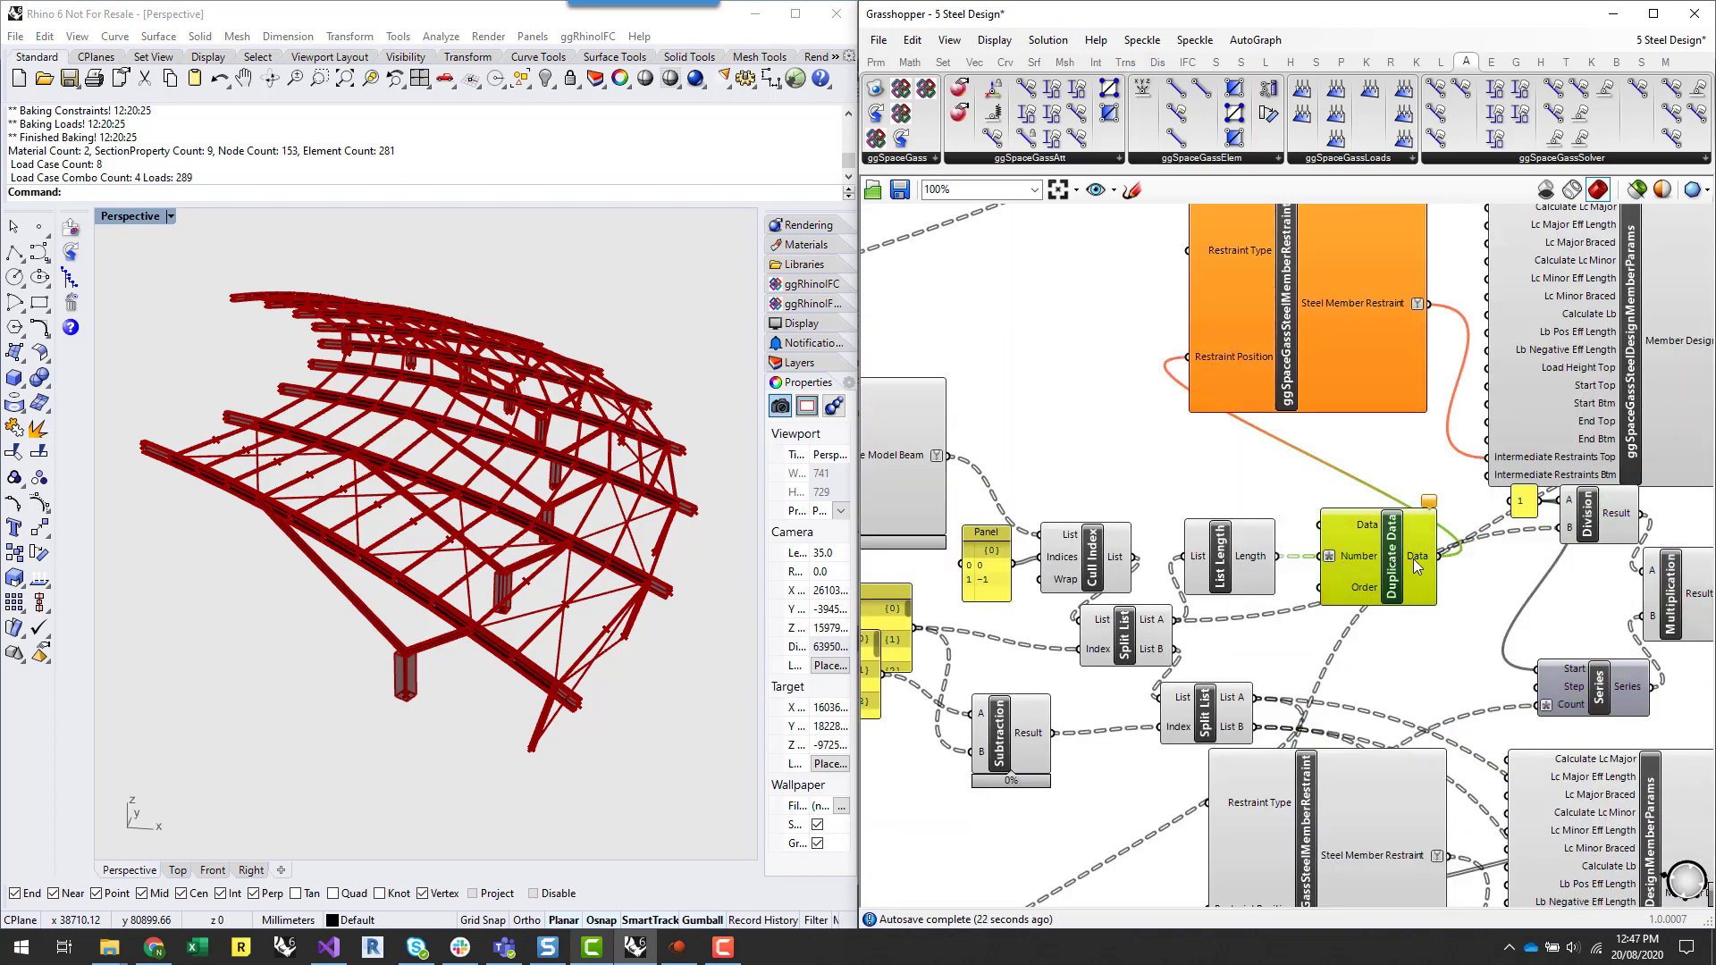
pyautogui.press('Delete')
# - Connect the upper List Length to the new Division B and Series Count inputs, and the Multiplication result to Restraint Position
pyautogui.moveTo(1278, 556); pyautogui.dragTo(1560, 527)
pyautogui.moveTo(1278, 556); pyautogui.dragTo(1536, 705)
pyautogui.moveTo(1469, 598); pyautogui.dragTo(1234, 605, button='right')
pyautogui.moveTo(1487, 604); pyautogui.dragTo(954, 365)
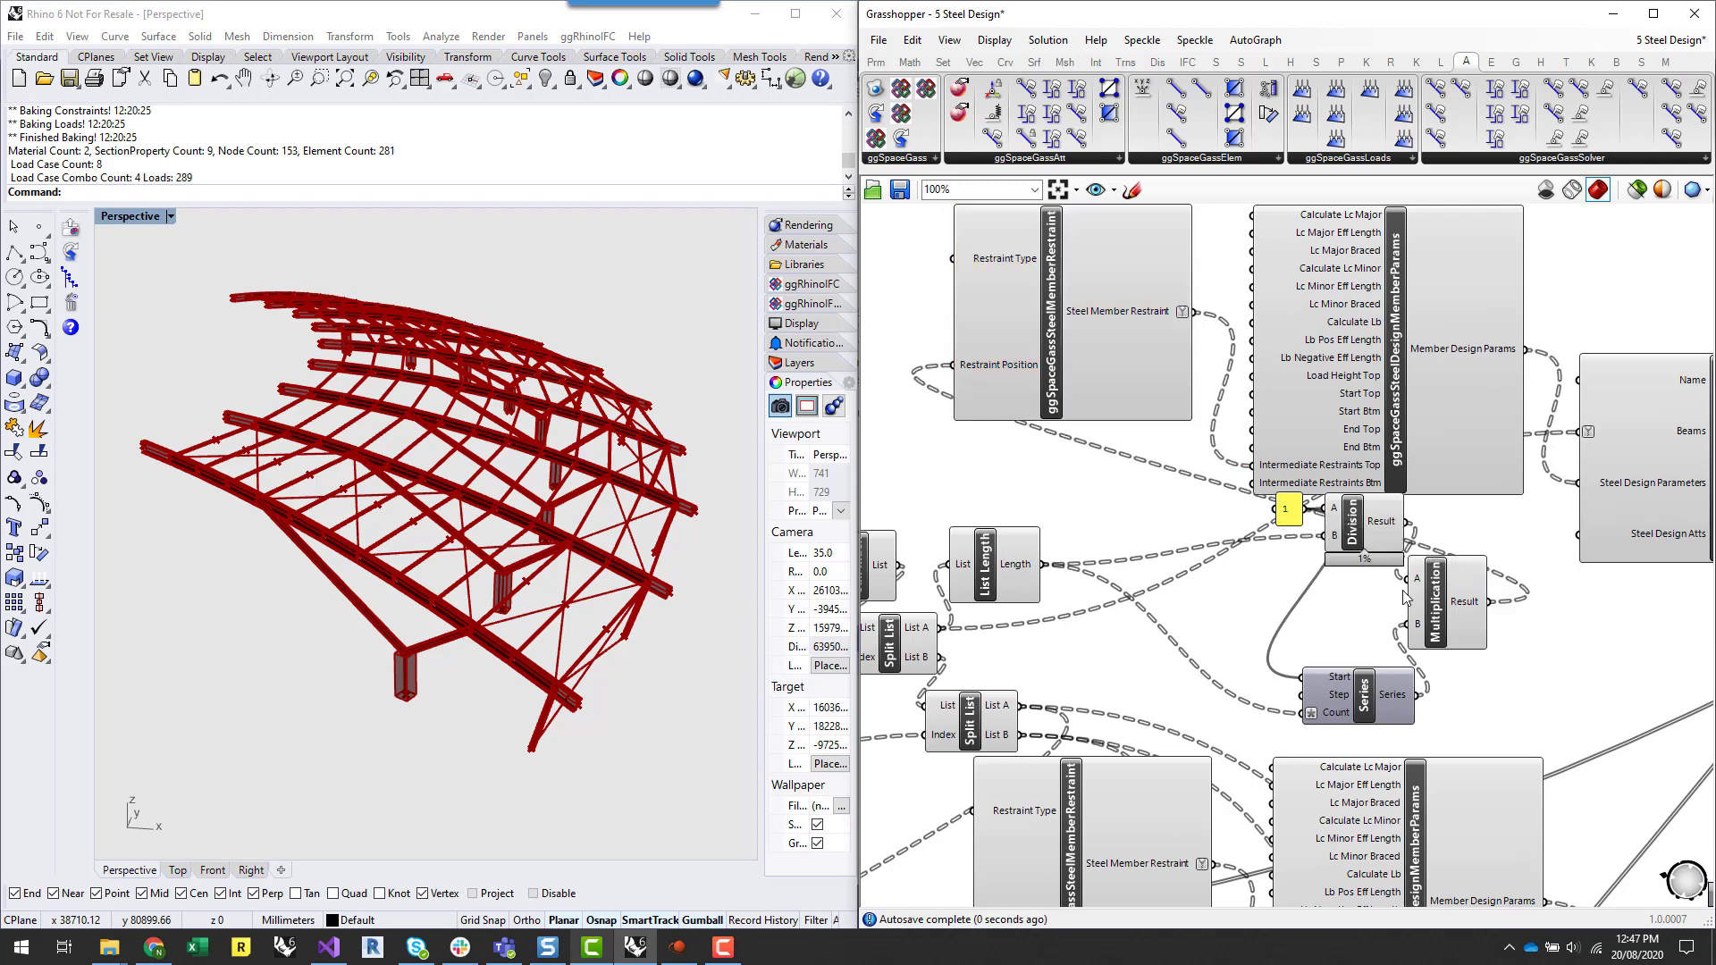
# - Inspect the upper Multiplication's result in a temporary Panel and delete that Panel
pyautogui.doubleClick(1532, 618)
pyautogui.write('panel')
pyautogui.press('Return')
pyautogui.moveTo(1489, 603); pyautogui.dragTo(1509, 624)
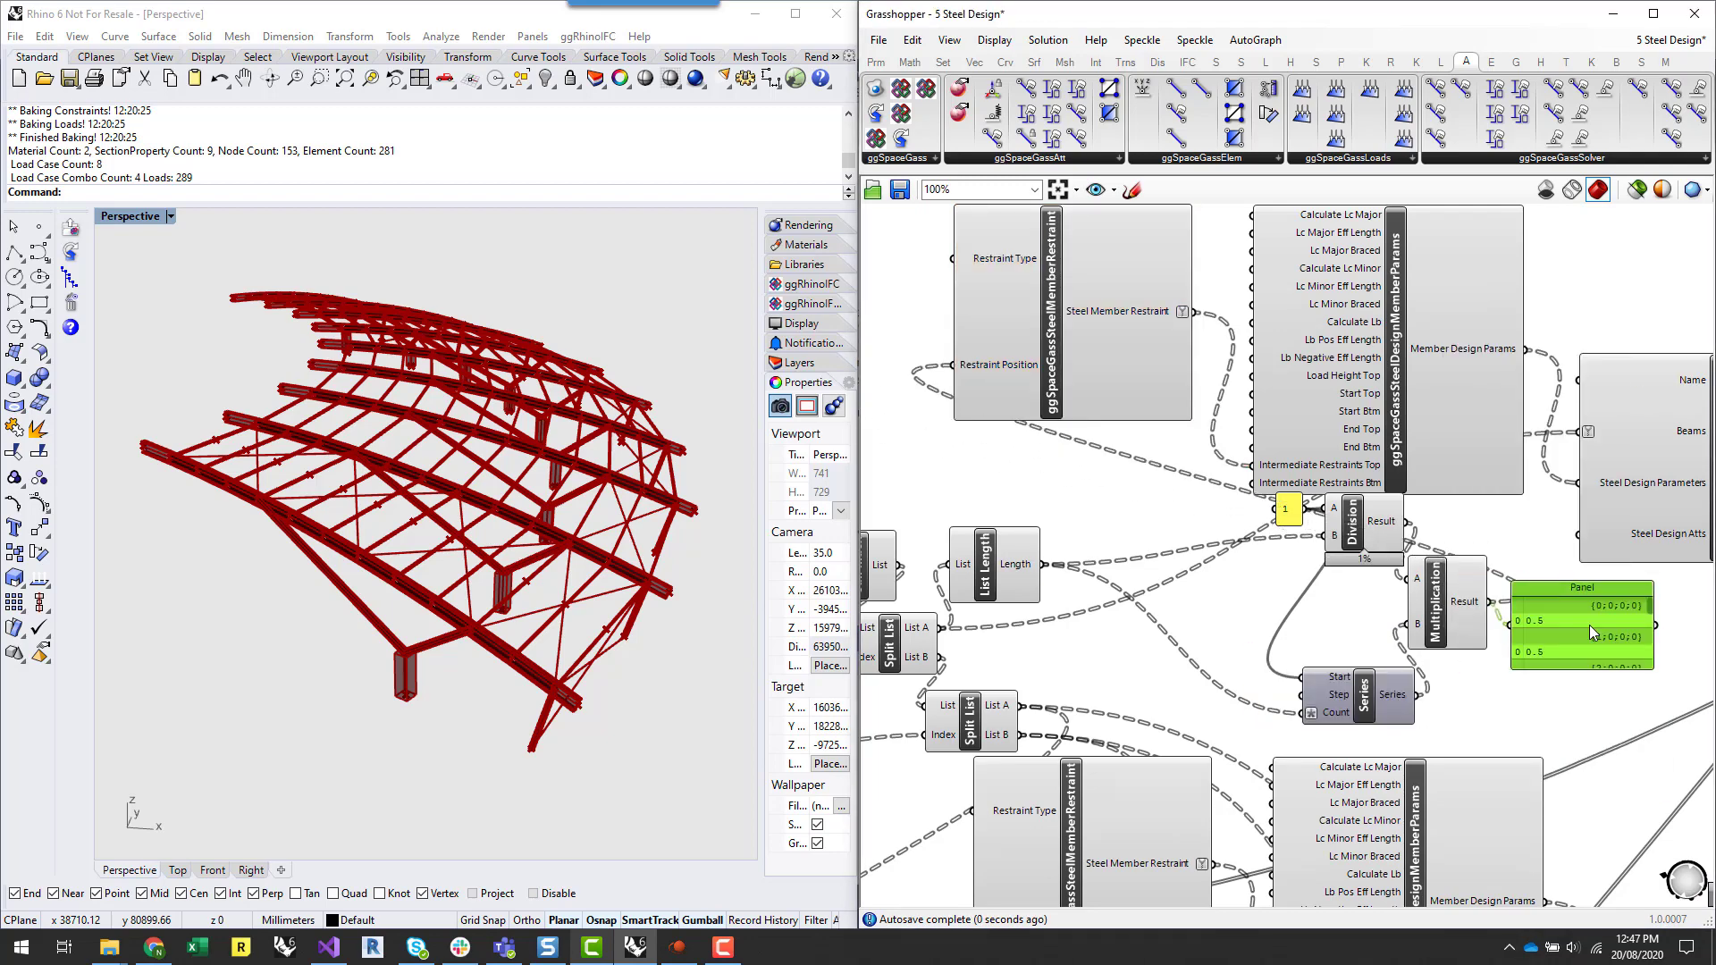
pyautogui.press('Delete')
# - Move the upper chain's value-1 Panel, Division, Multiplication and Series above Cull Index, with Series and Multiplication arranged around Division
pyautogui.moveTo(1487, 709); pyautogui.dragTo(1276, 490)
pyautogui.moveTo(1435, 602); pyautogui.dragTo(1108, 526)
pyautogui.scroll(4, 1108, 527)
pyautogui.moveTo(1349, 593); pyautogui.dragTo(1047, 393)
pyautogui.moveTo(1028, 616); pyautogui.dragTo(986, 466)
pyautogui.moveTo(1165, 474); pyautogui.dragTo(1179, 493)
pyautogui.click(1185, 579)
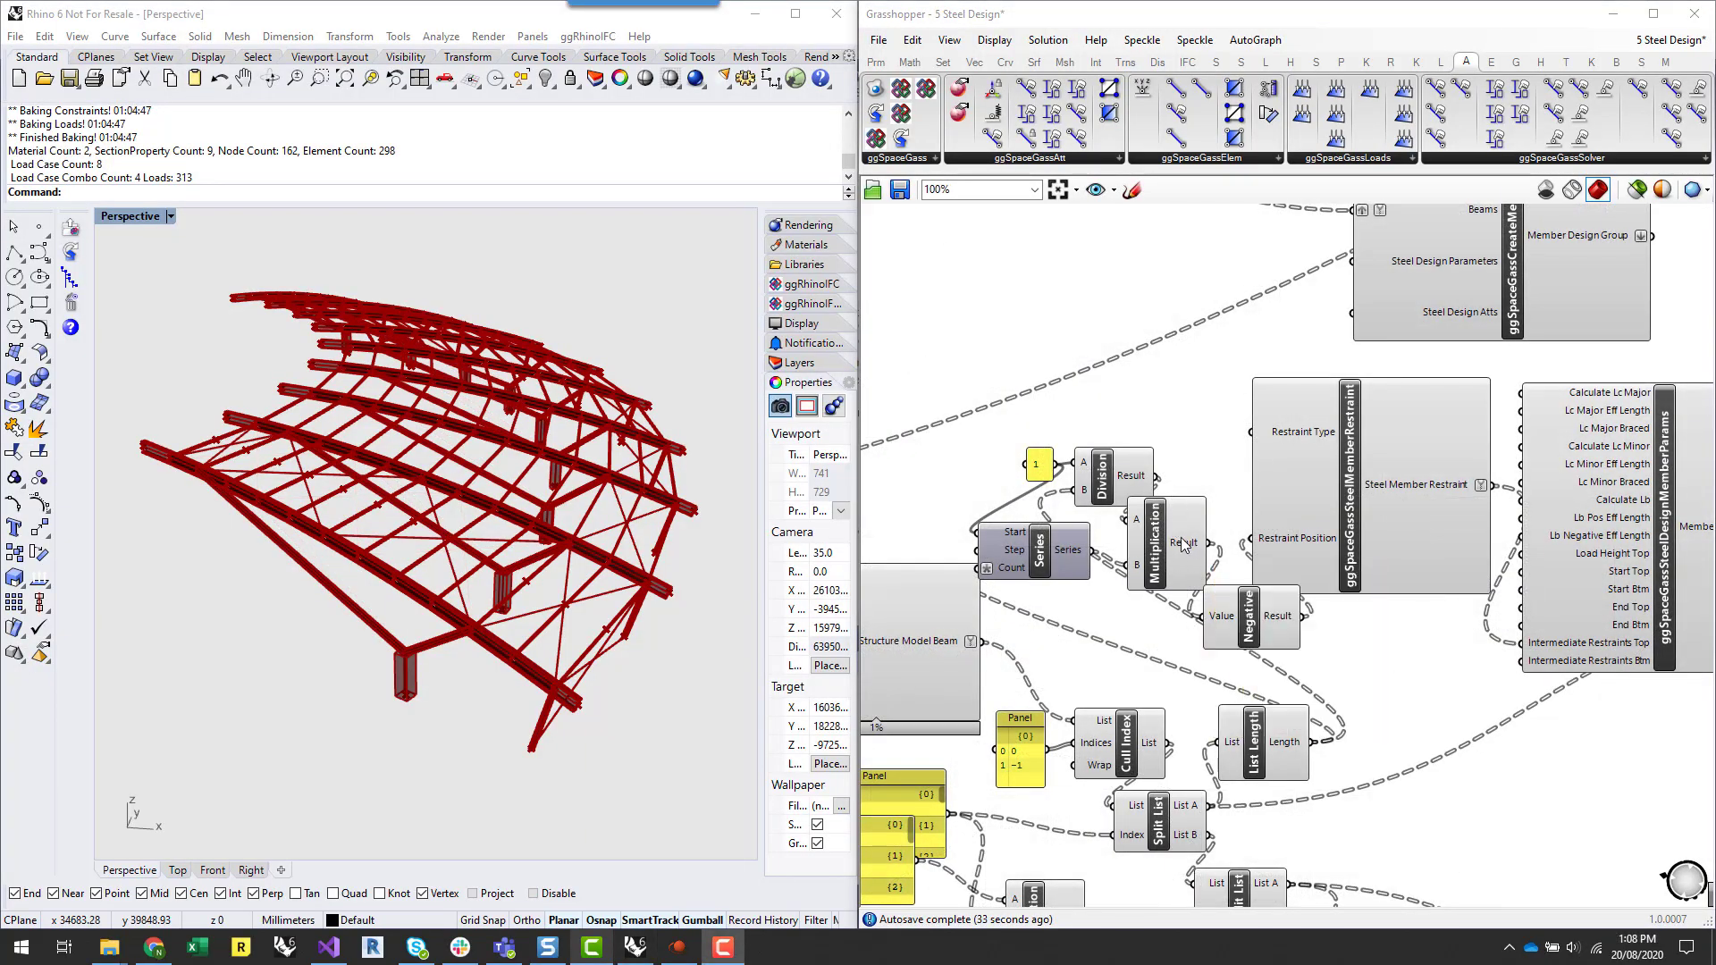
# - Examine the Negative components between the Multiplication results and the Restraint Position inputs of the restraint chains
pyautogui.scroll(2, 1154, 502)
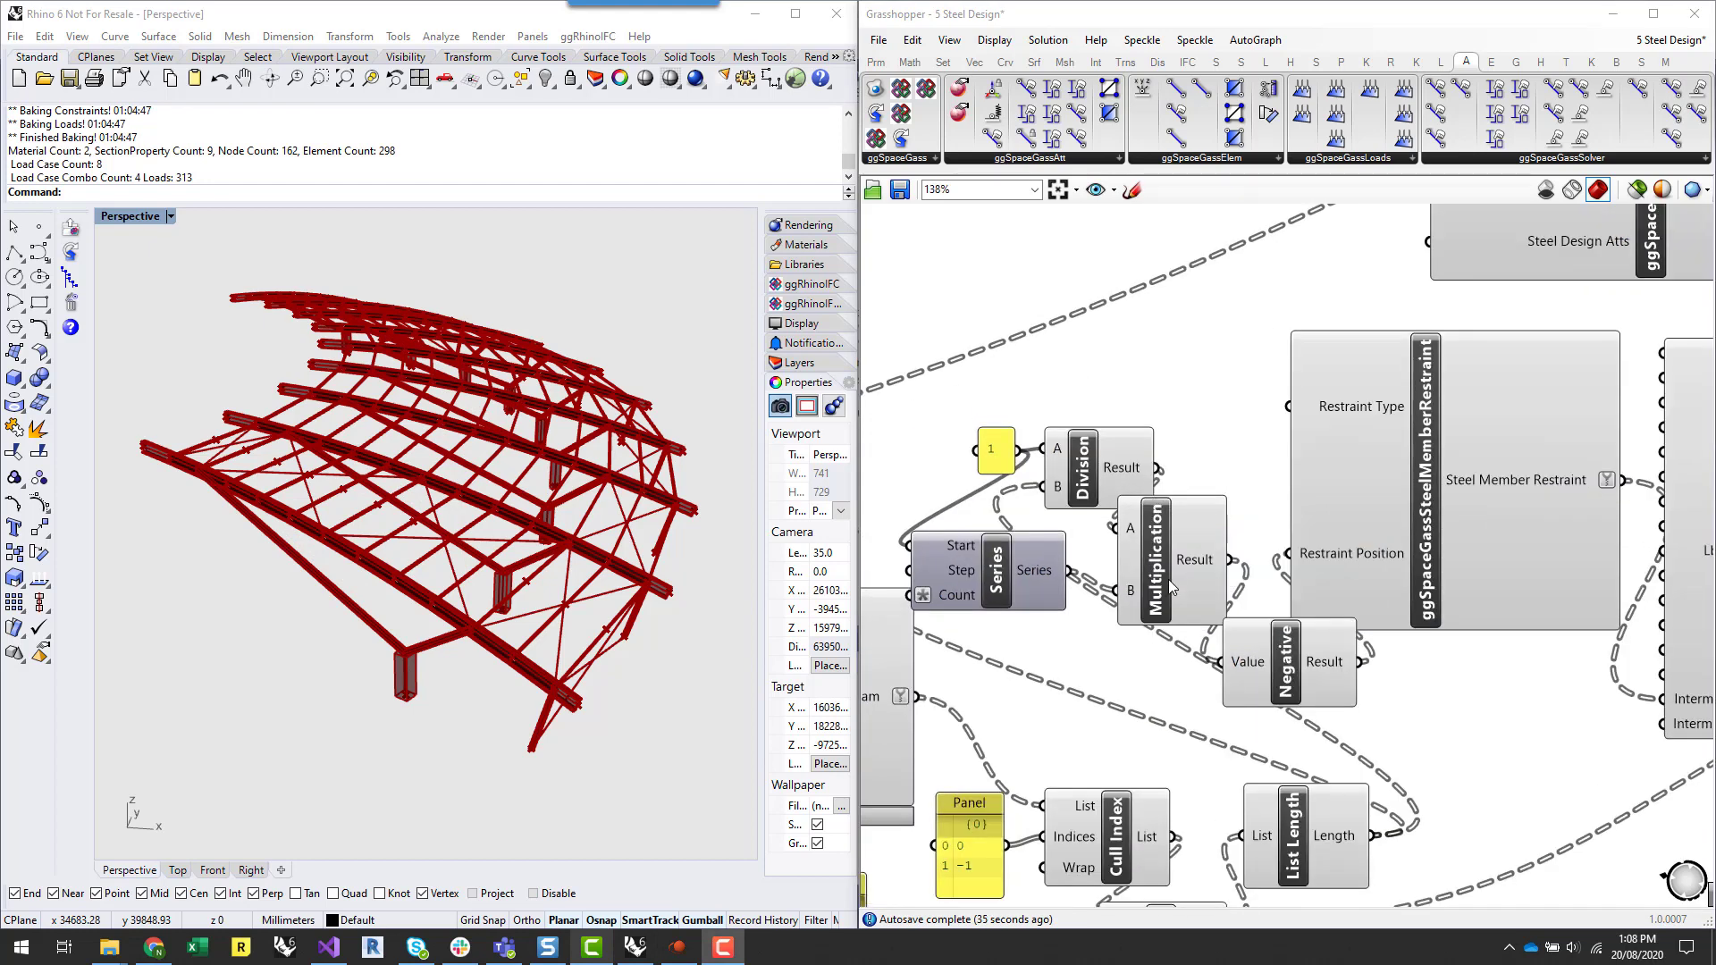
pyautogui.moveTo(1187, 566)
pyautogui.scroll(-3, 1134, 683)
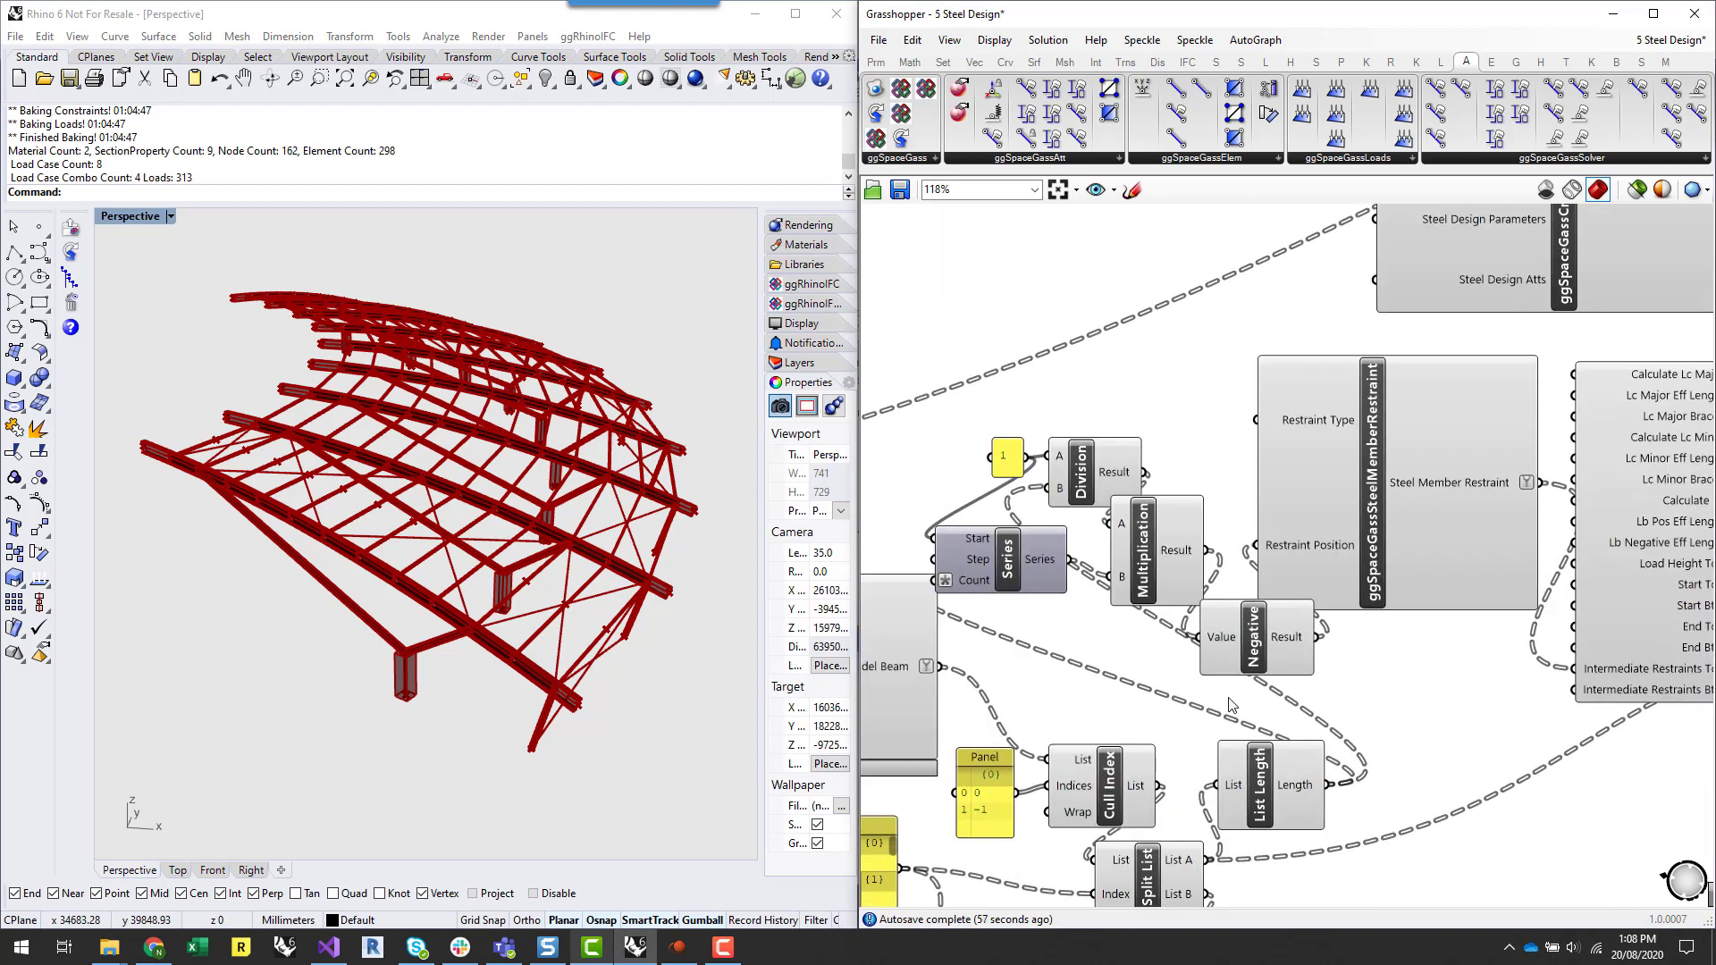
pyautogui.moveTo(1295, 546)
pyautogui.click(1283, 641)
pyautogui.scroll(-5, 1287, 625)
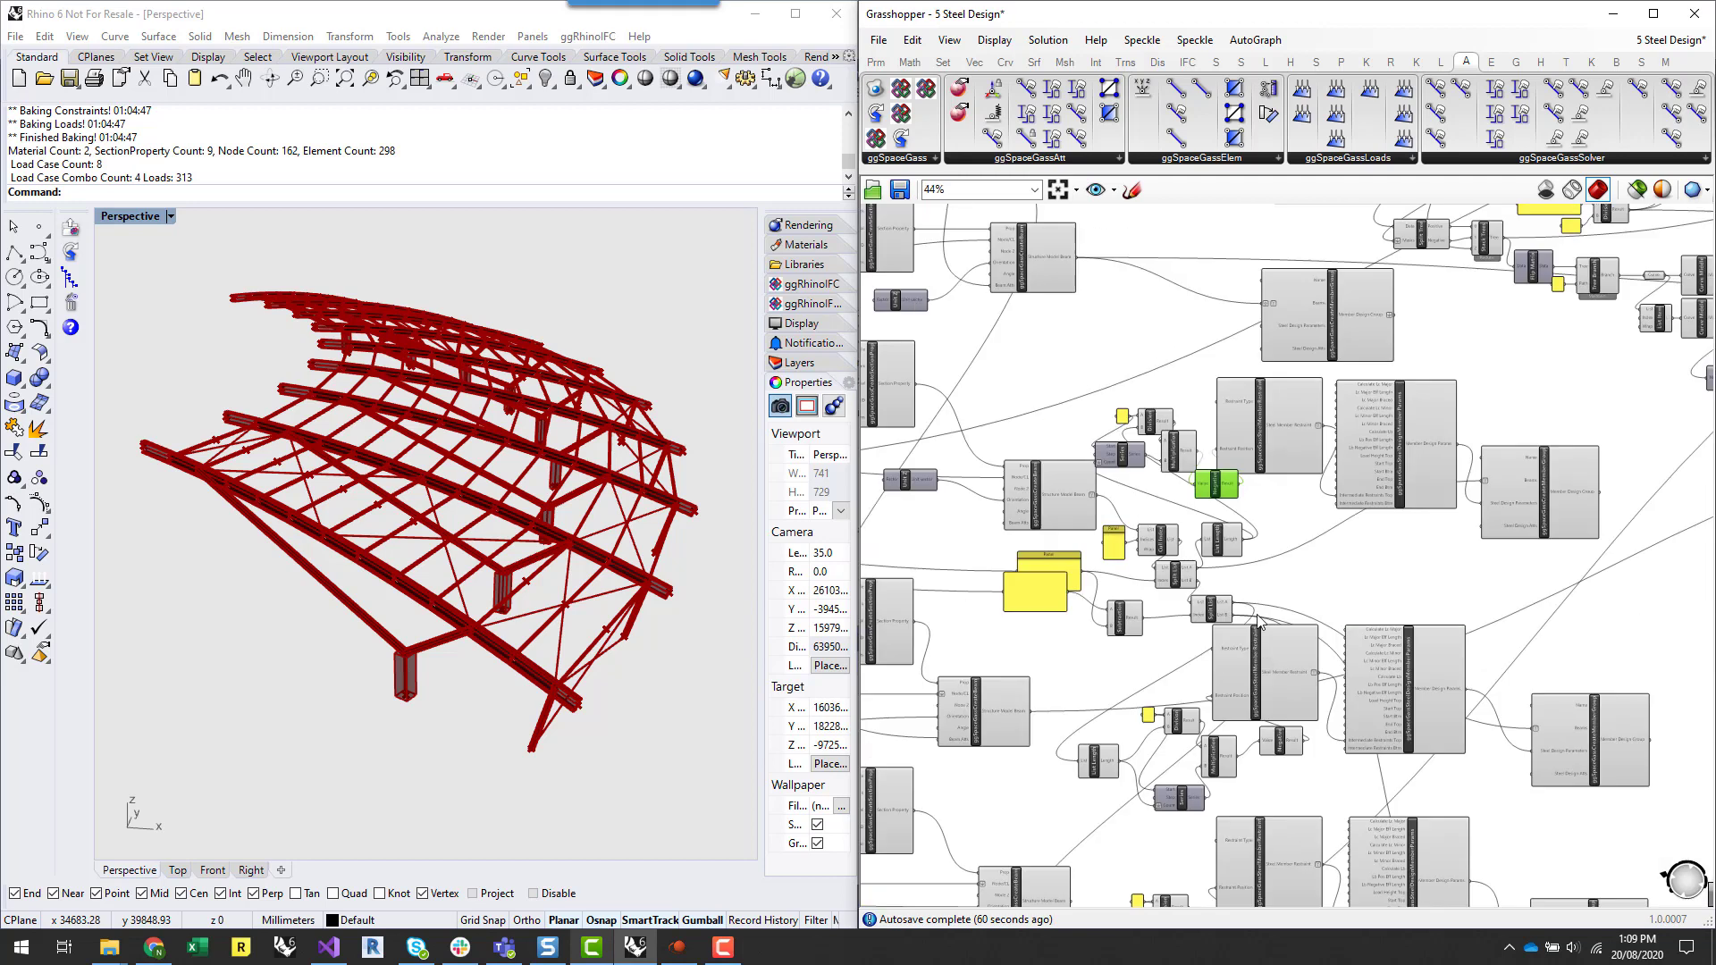
pyautogui.scroll(5, 1293, 605)
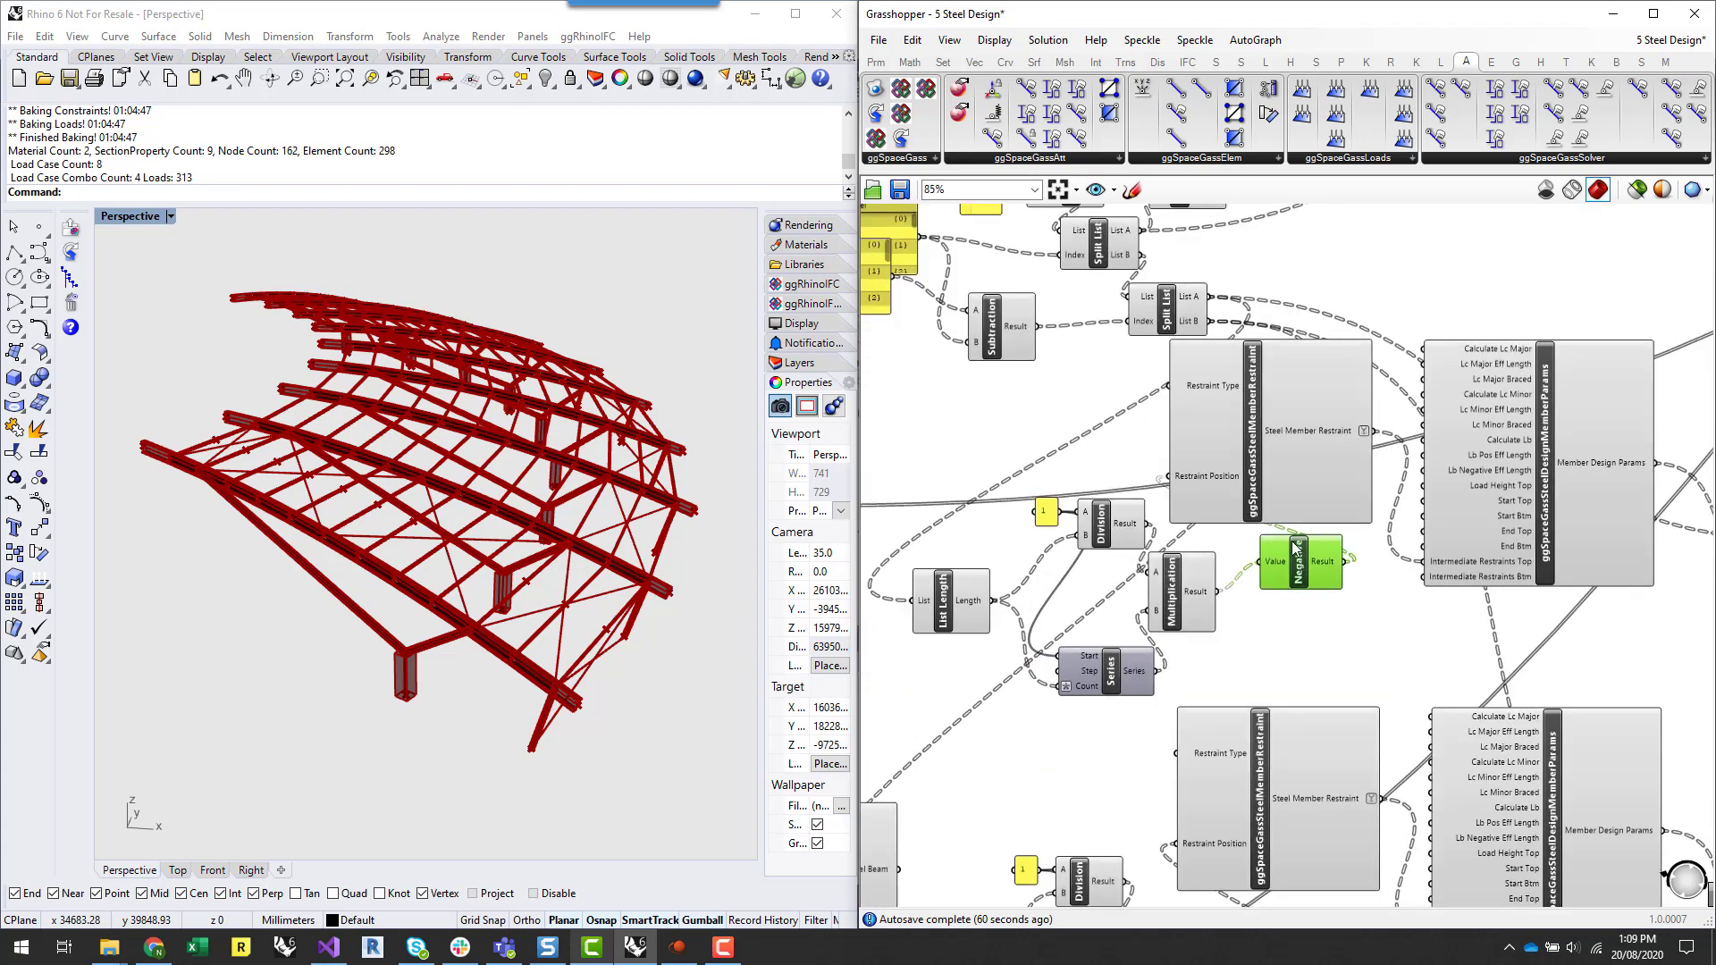
pyautogui.click(1071, 405)
pyautogui.scroll(-4, 1191, 448)
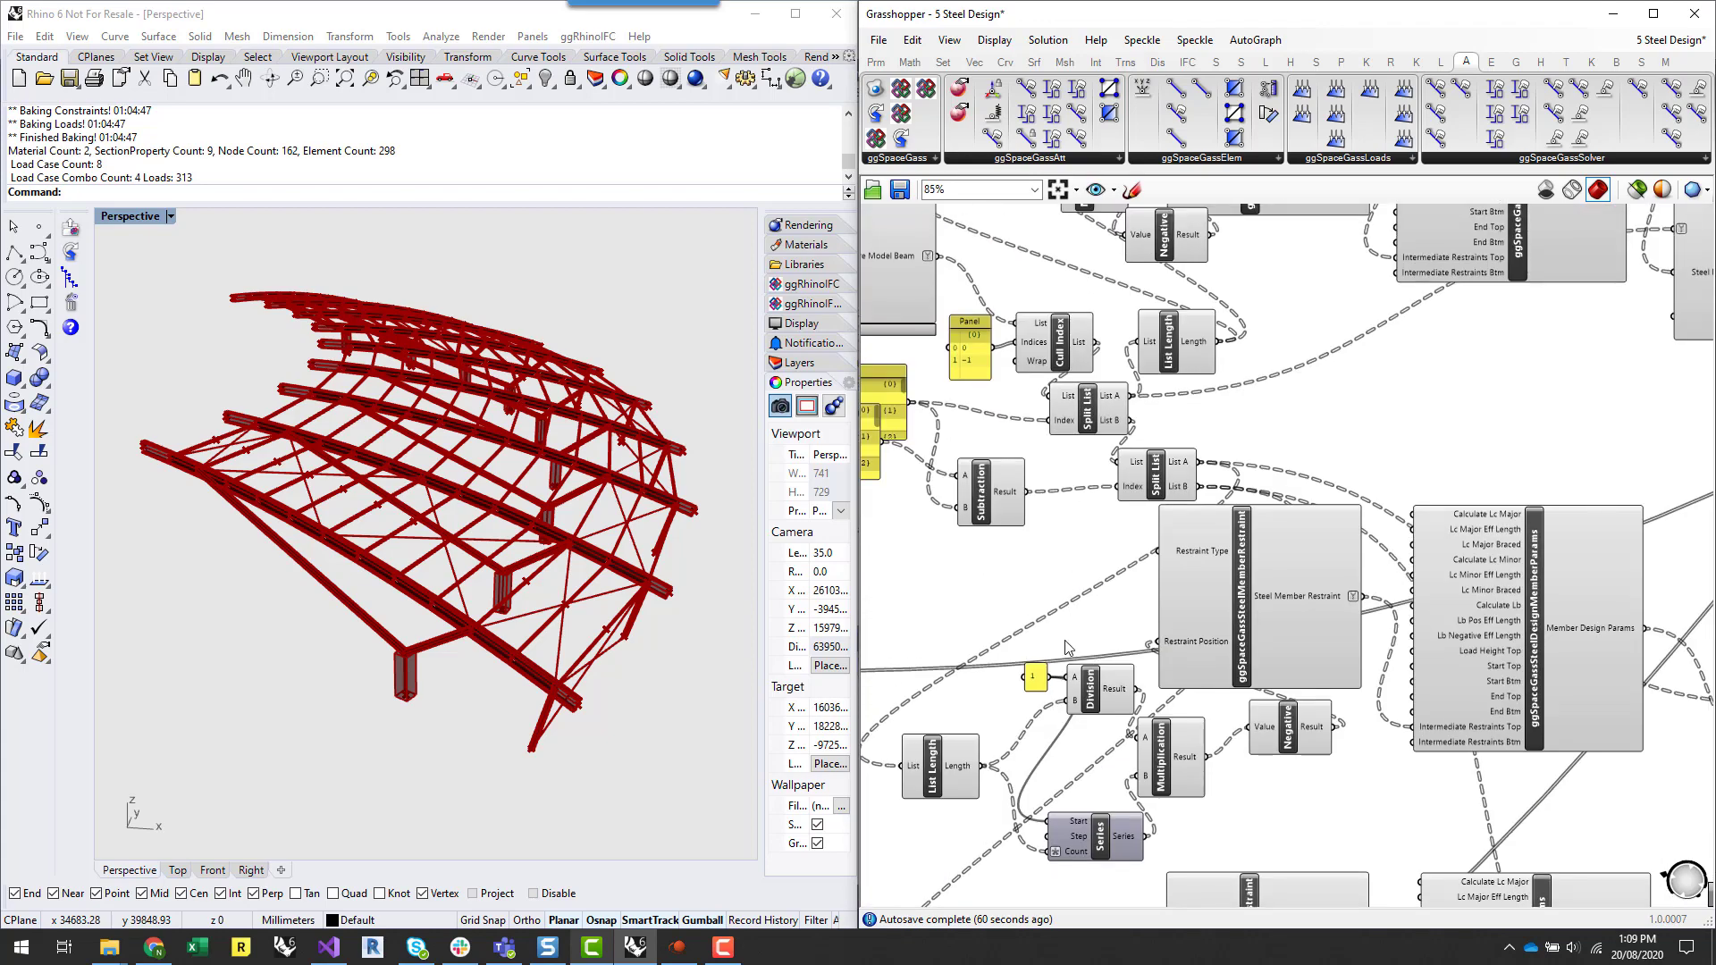
# - Bake the model with ggSpaceGassBakeModel to the Space Gass text file Test1.txt, replacing the existing file
pyautogui.scroll(-3, 1283, 758)
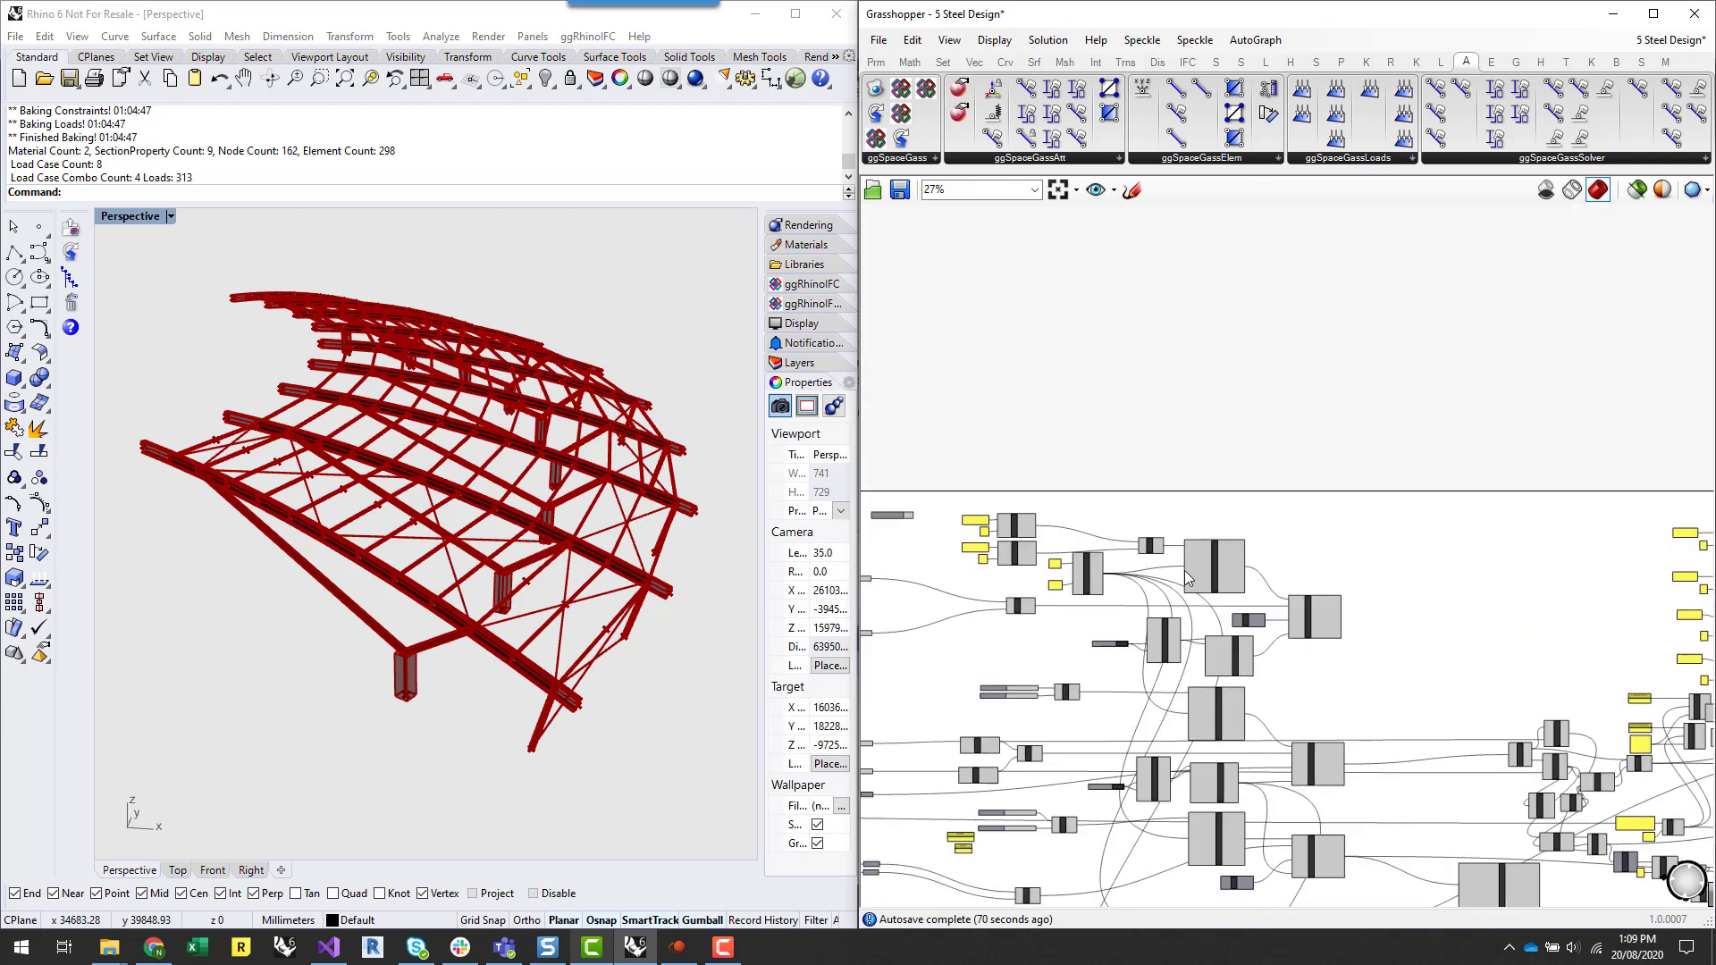
pyautogui.scroll(6, 1098, 573)
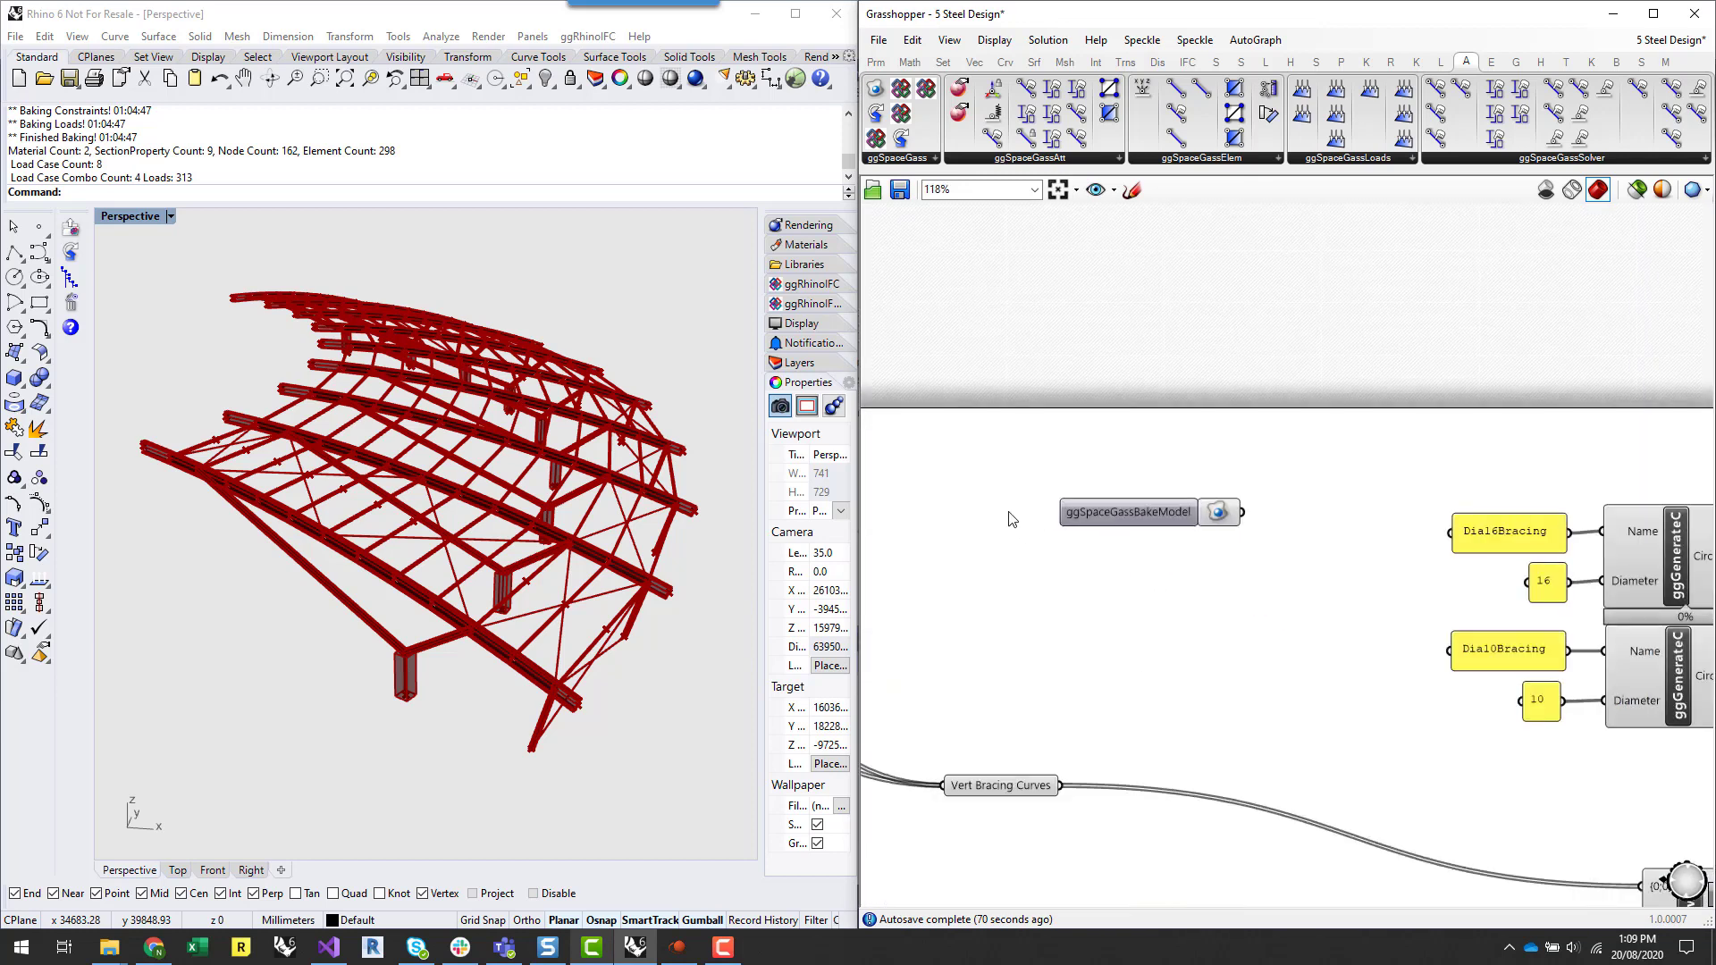
pyautogui.click(1216, 514)
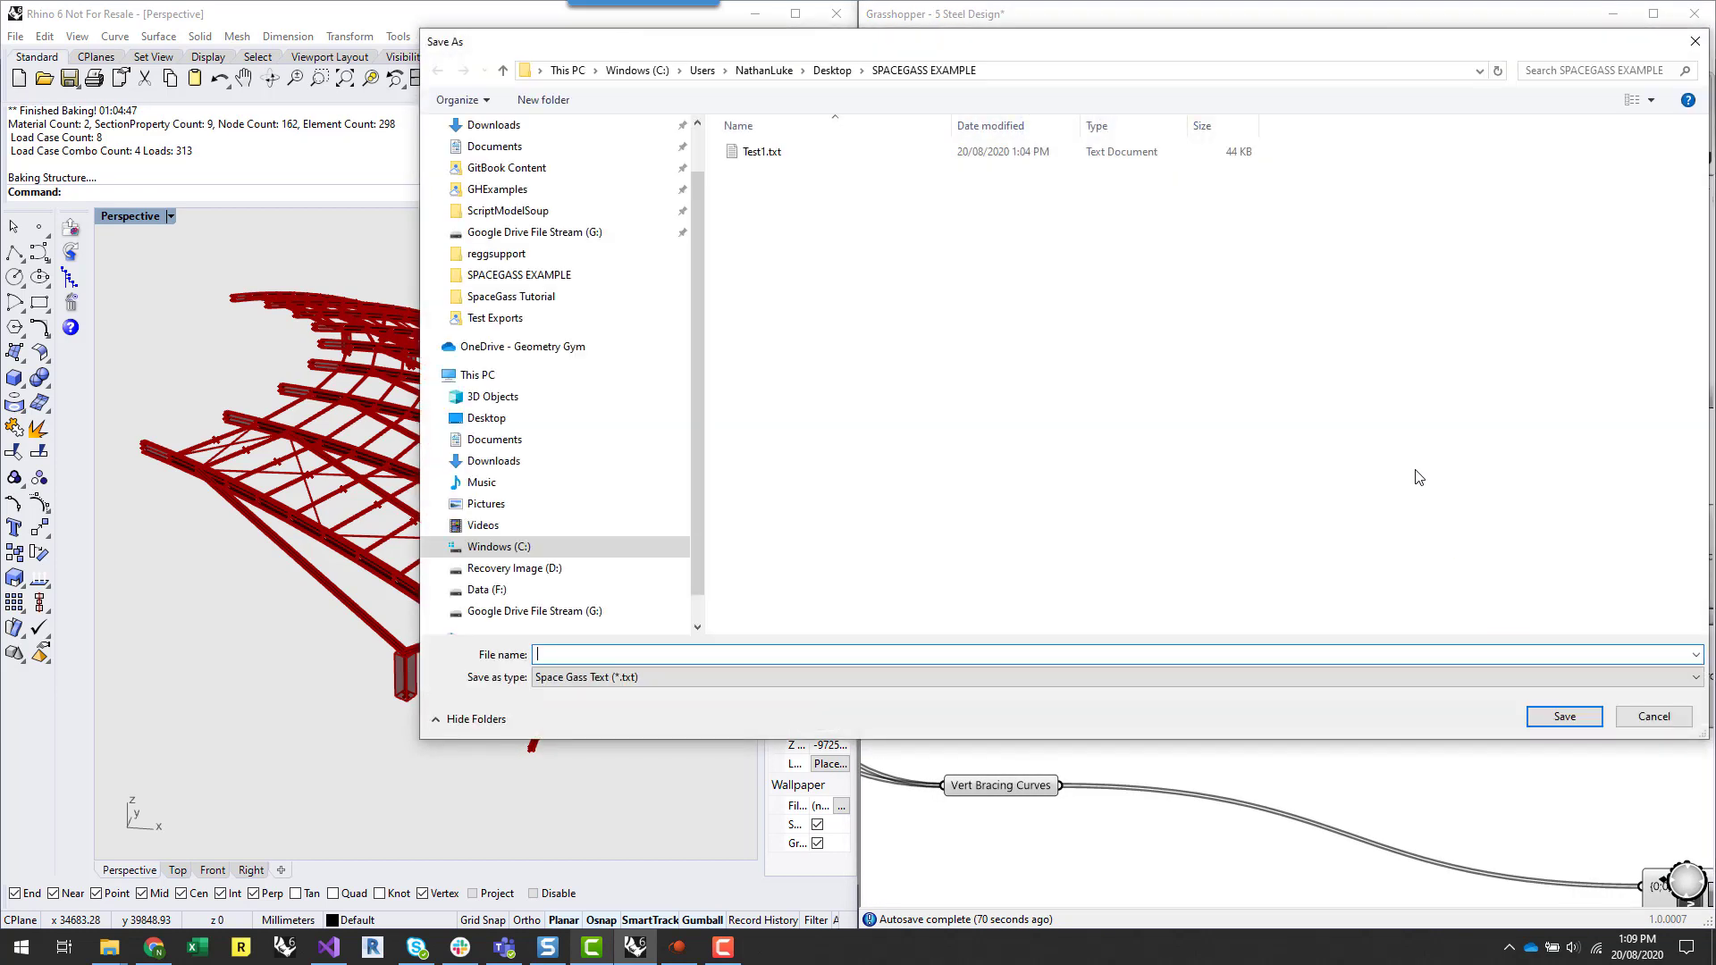
pyautogui.click(854, 156)
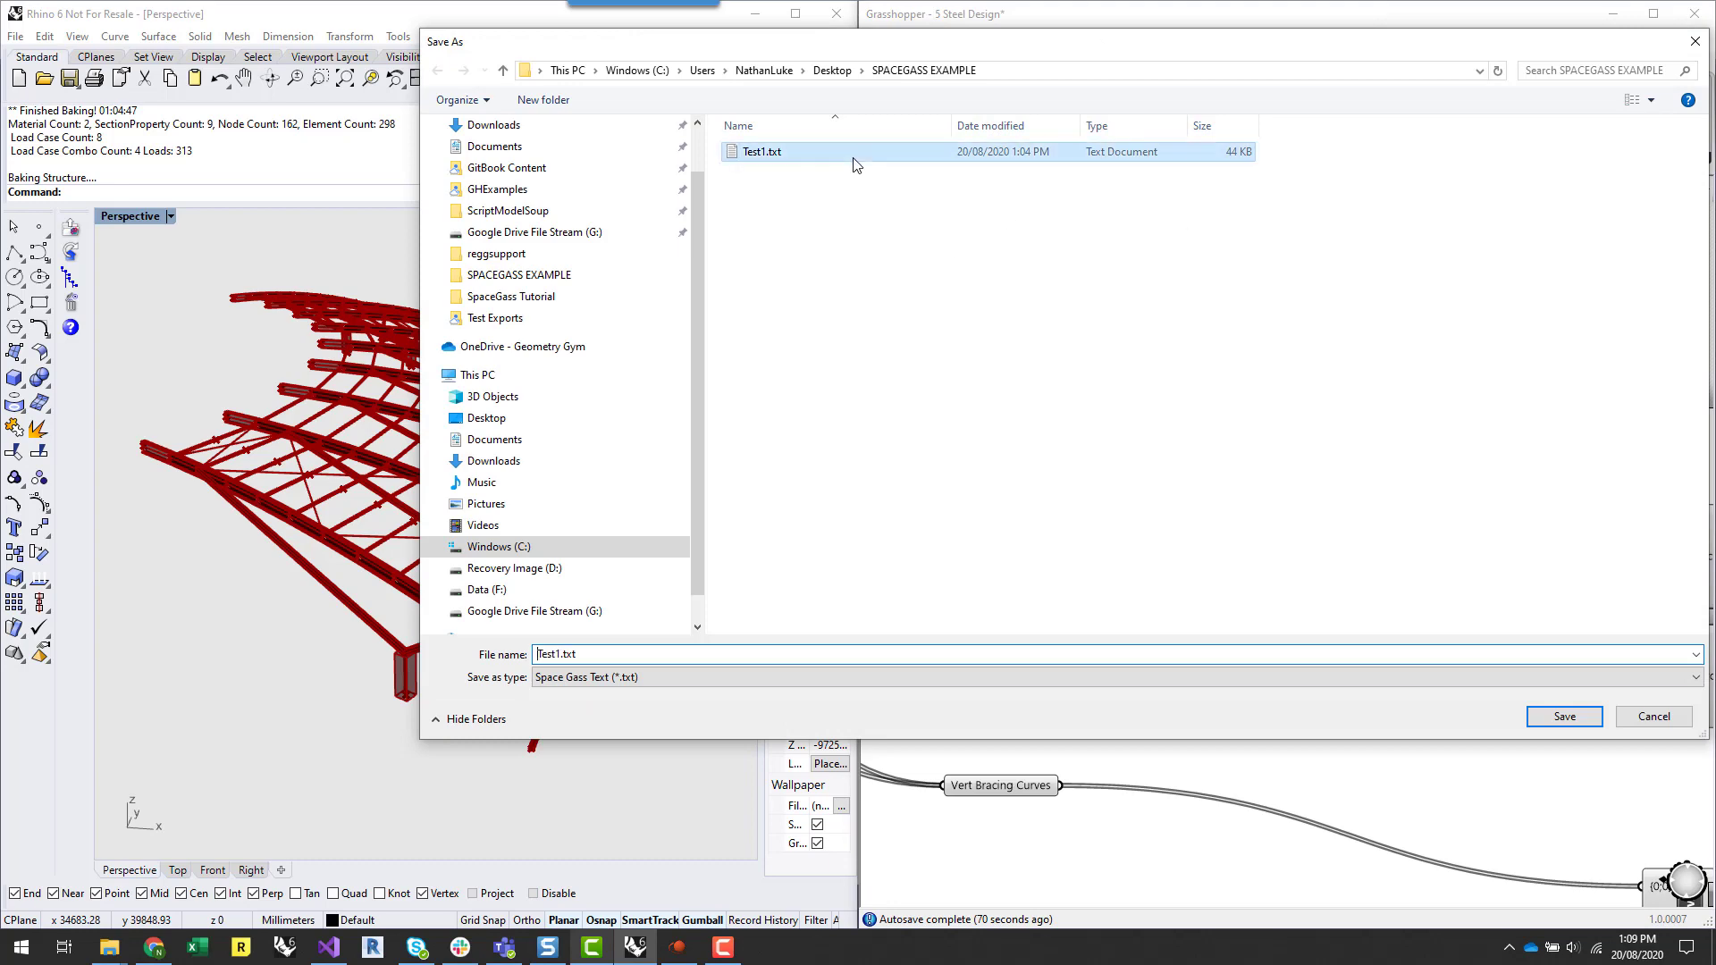
pyautogui.click(1530, 718)
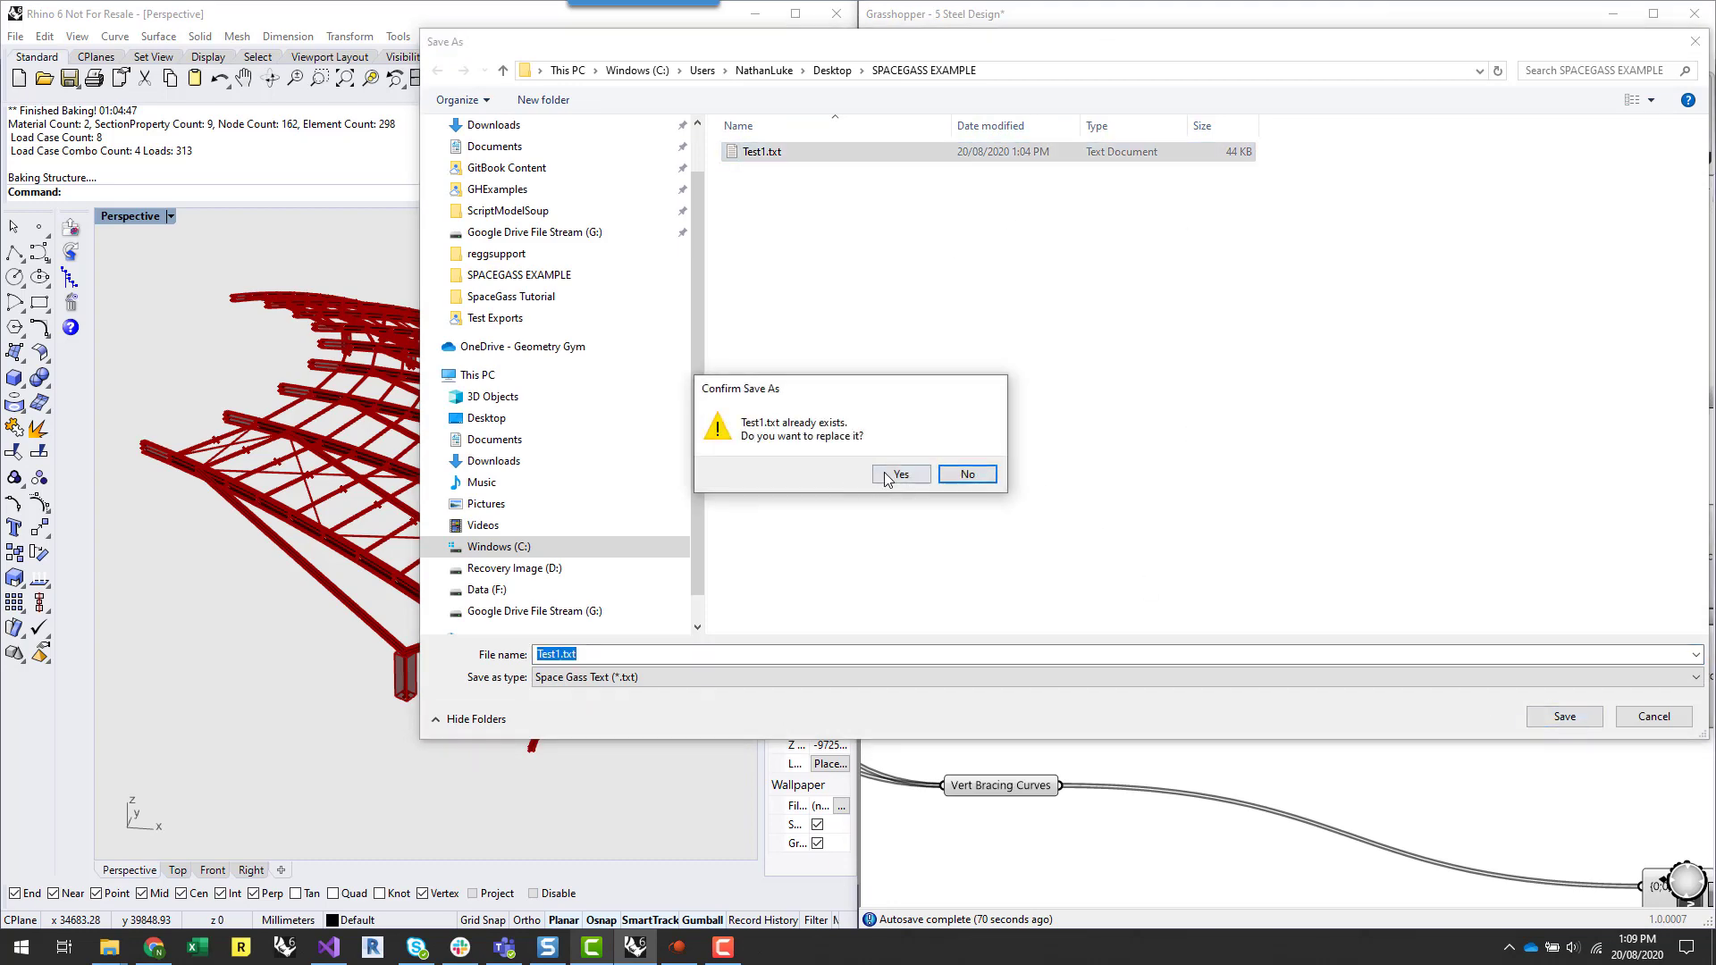
pyautogui.click(898, 474)
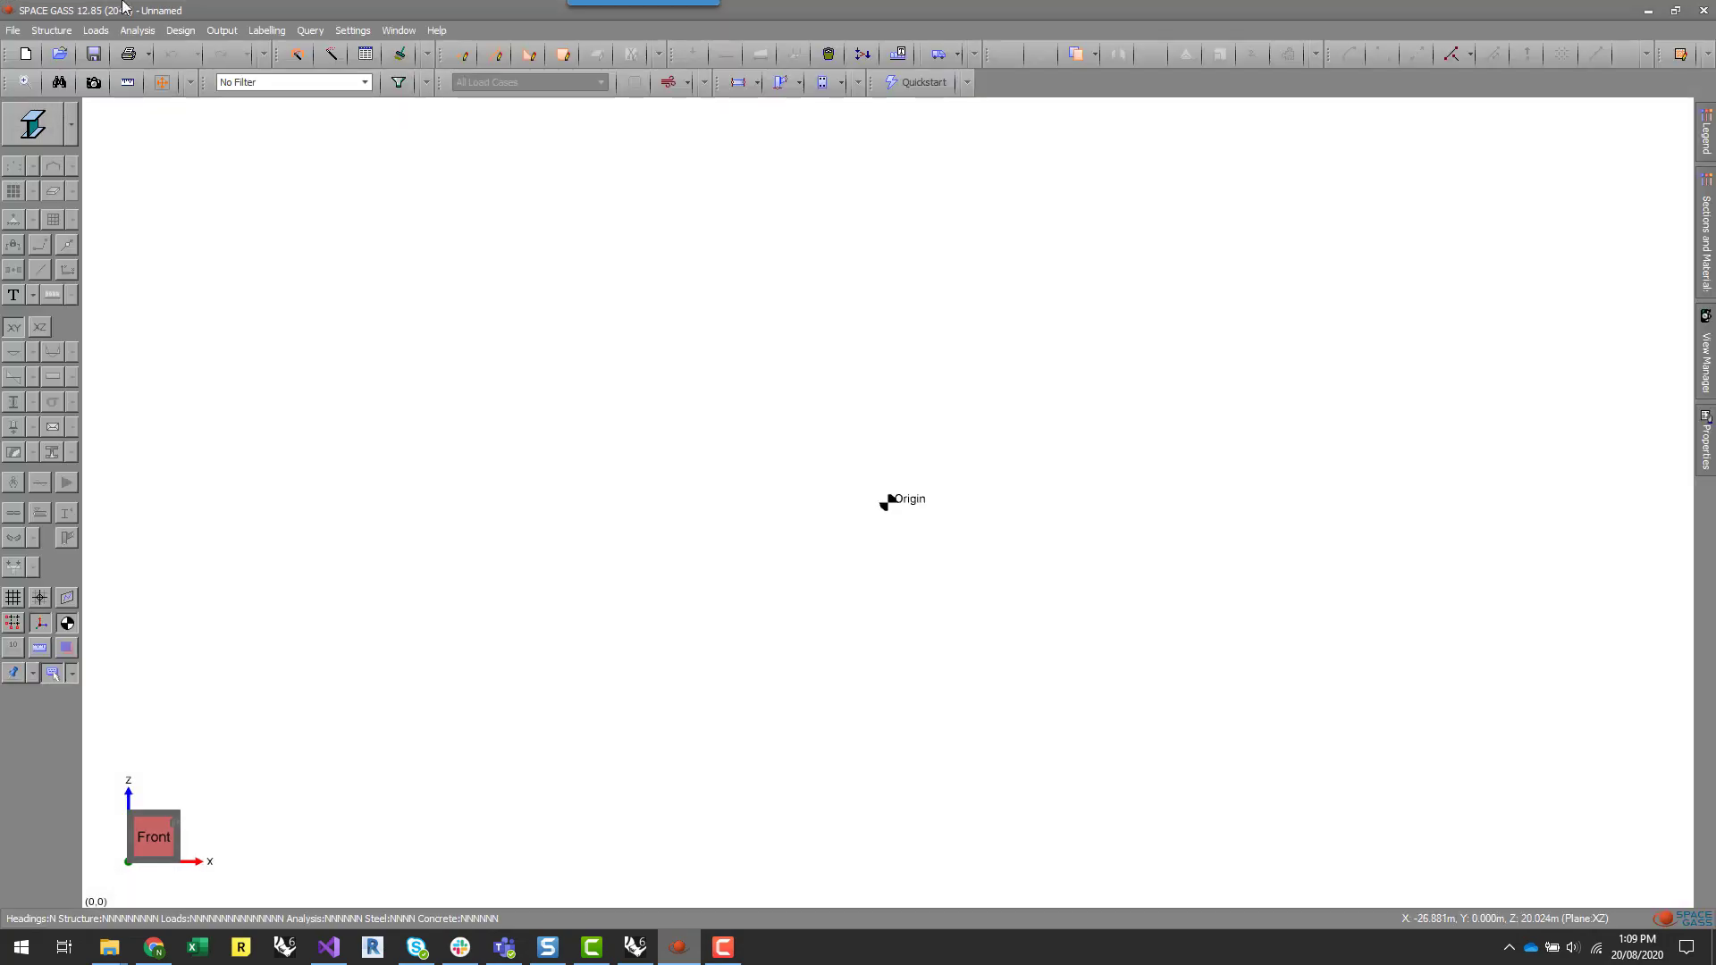
# - Import the text file Test1.txt into SPACE GASS
pyautogui.click(13, 30)
pyautogui.moveTo(77, 364)
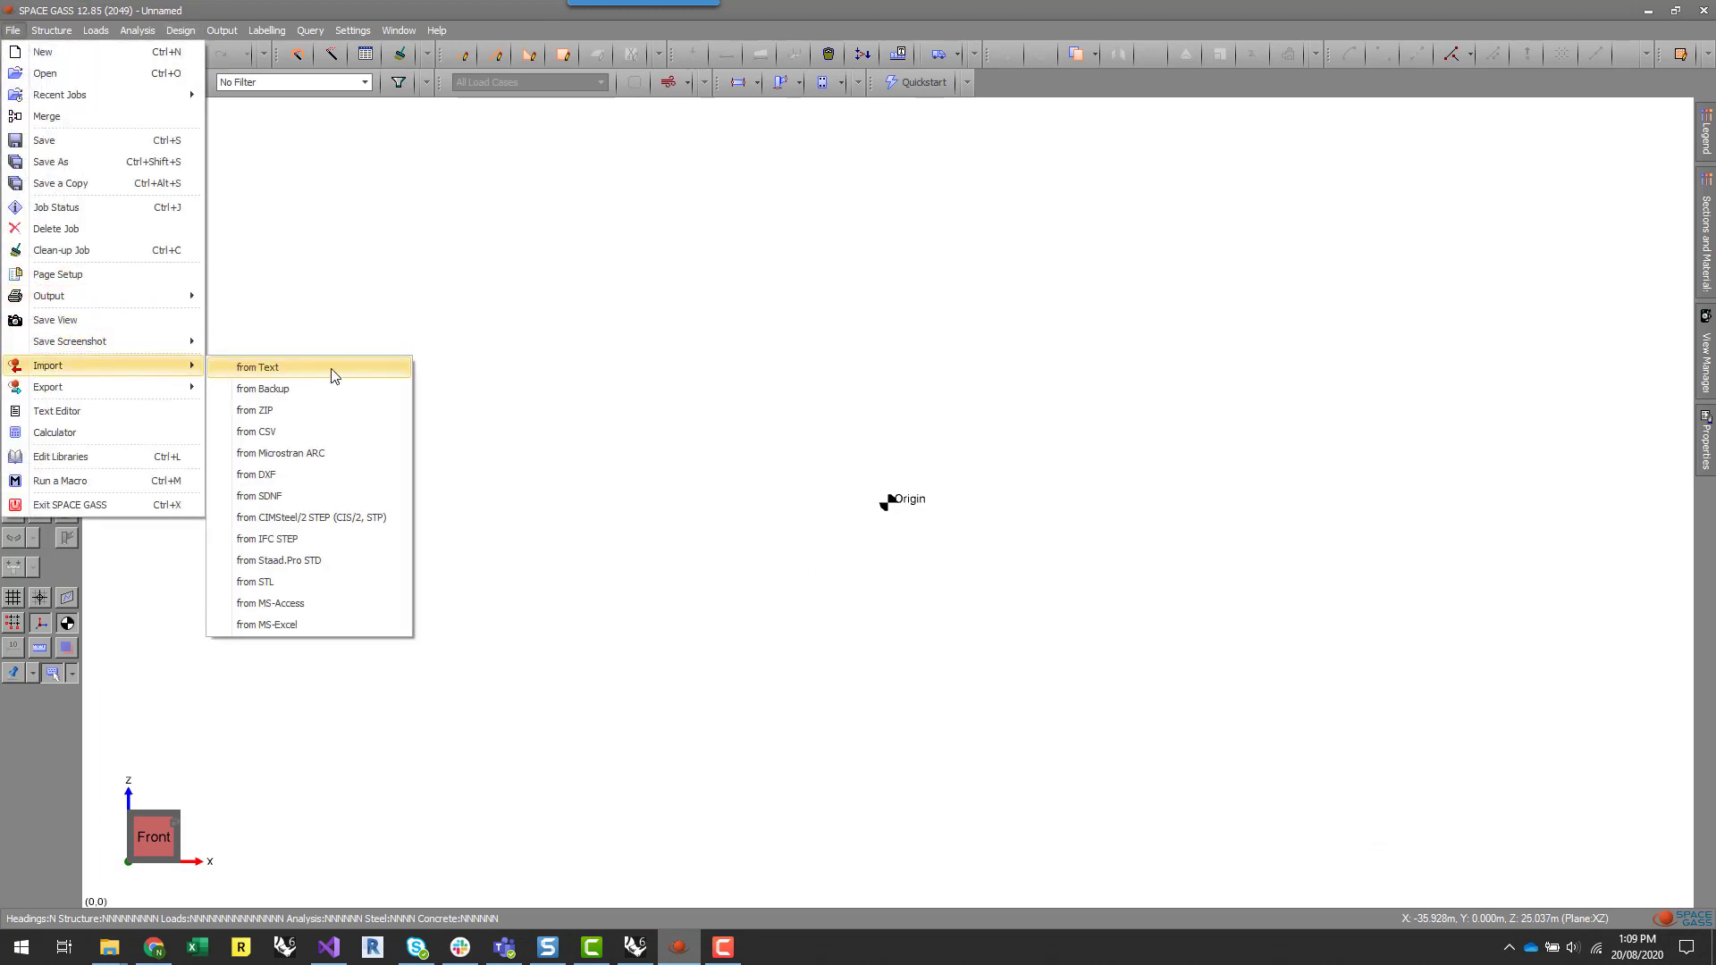
pyautogui.click(336, 370)
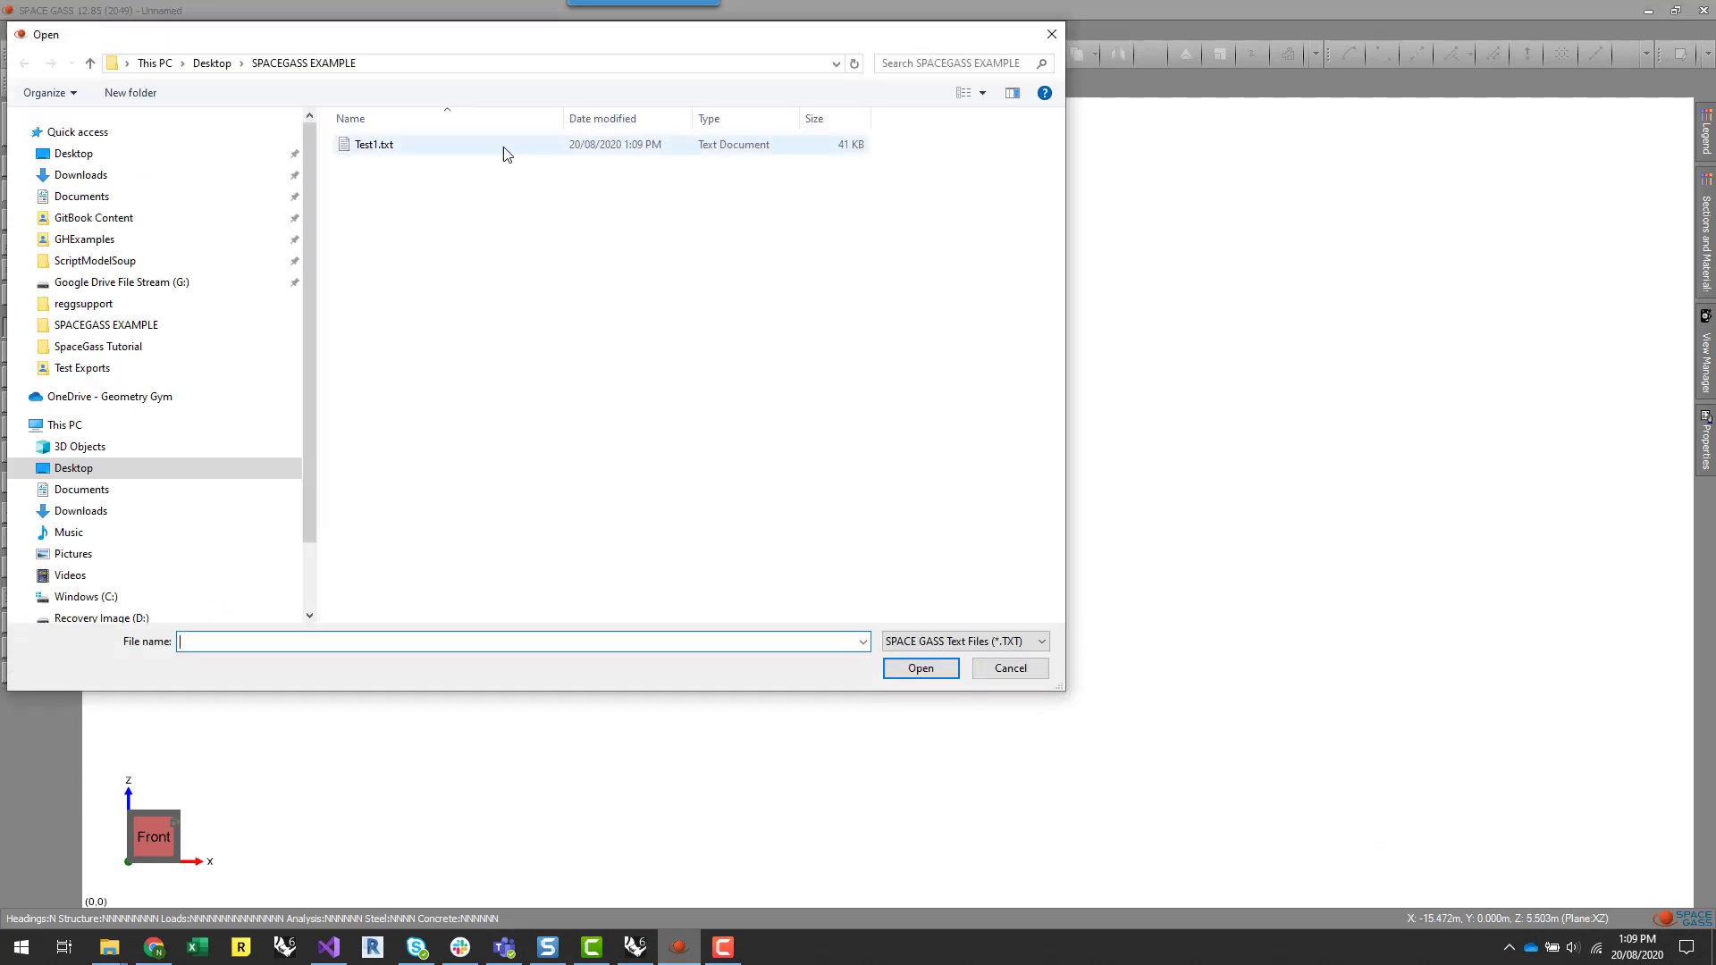
pyautogui.click(473, 146)
pyautogui.click(920, 671)
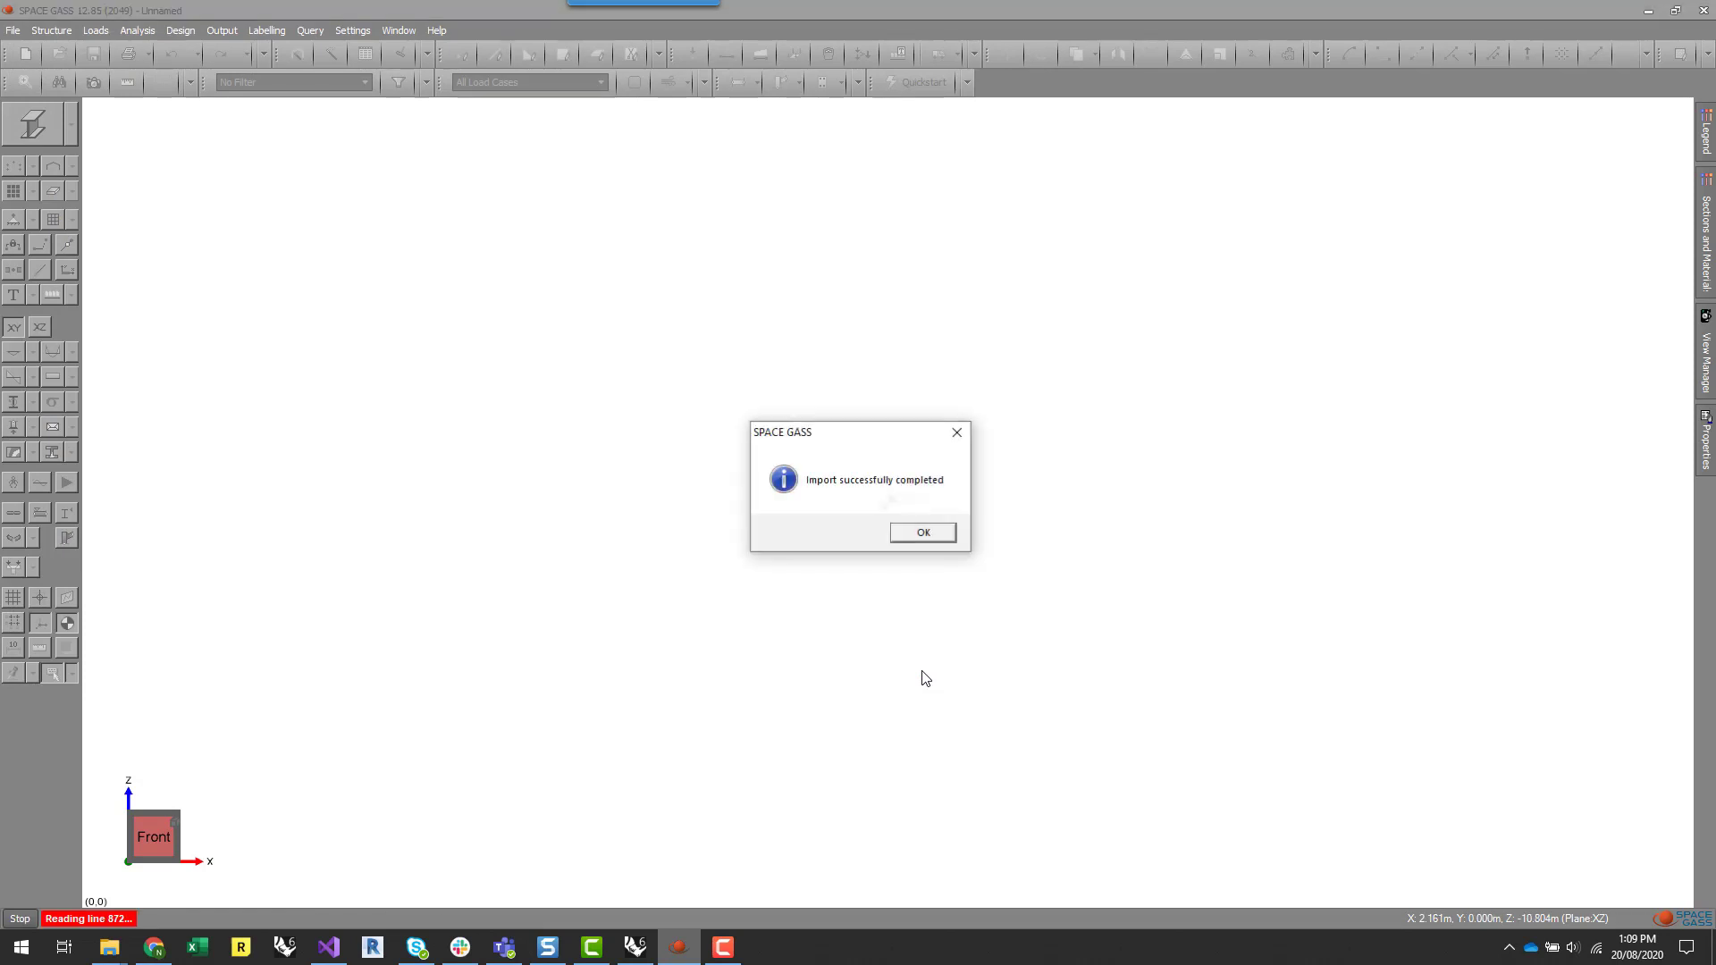
pyautogui.click(931, 534)
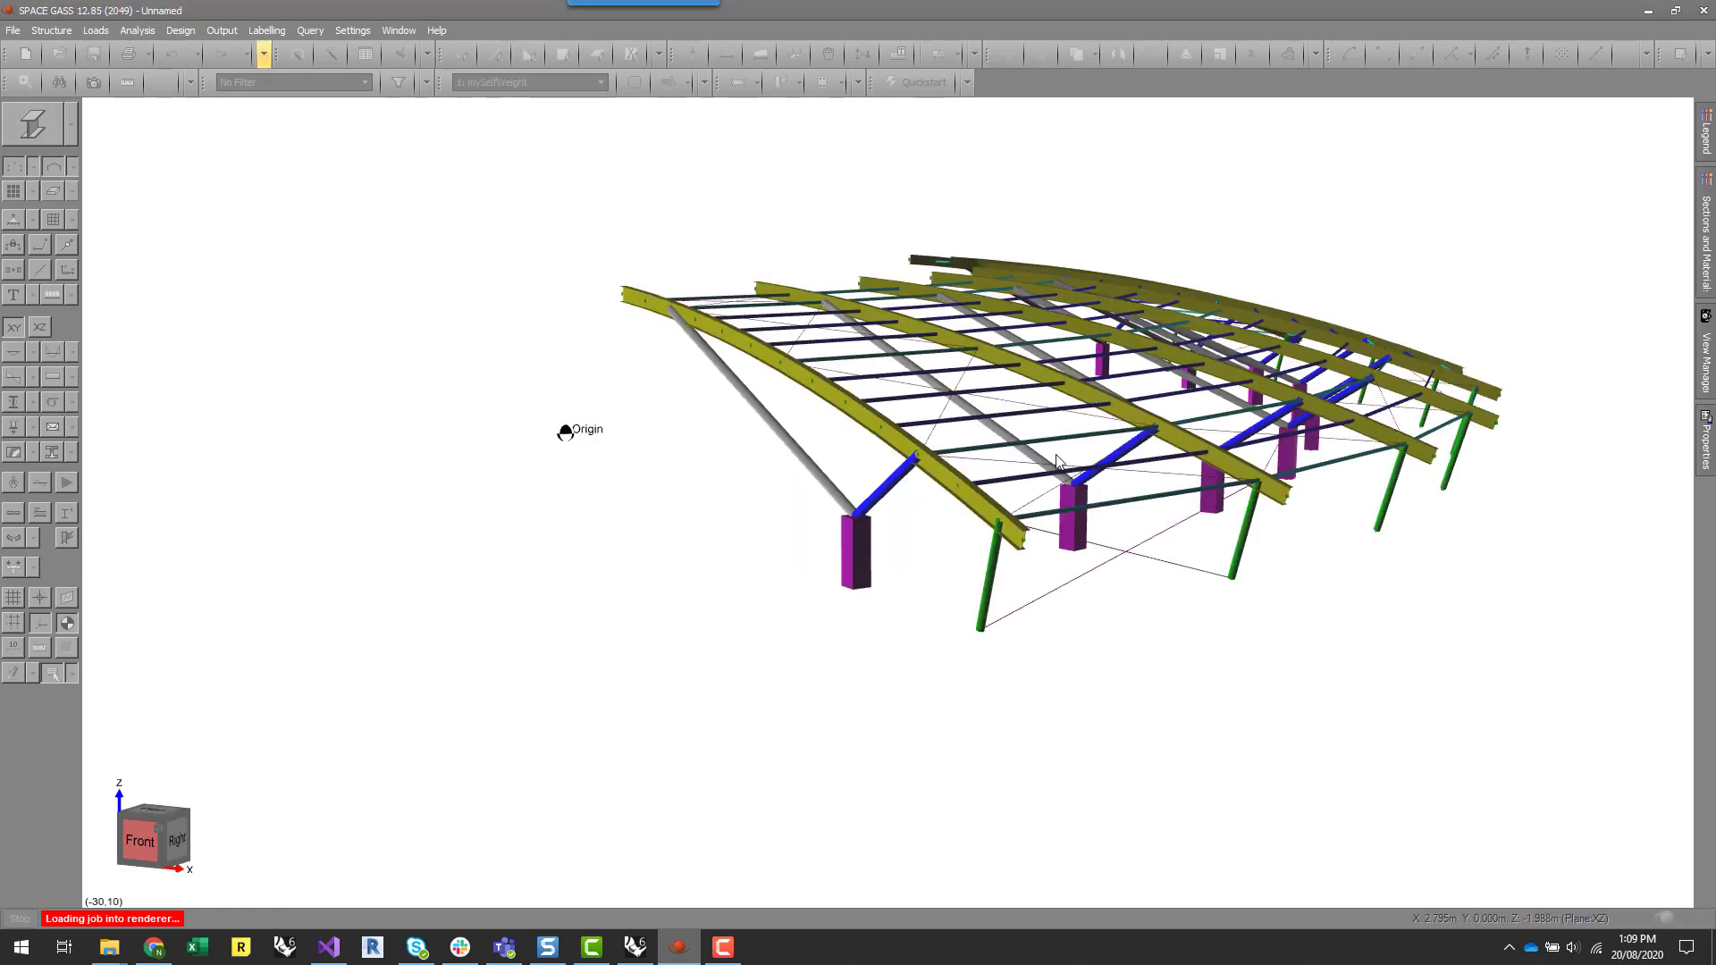
# - Display the imported structure as a wireframe with its steel member design groups and restraint labels
pyautogui.click(72, 125)
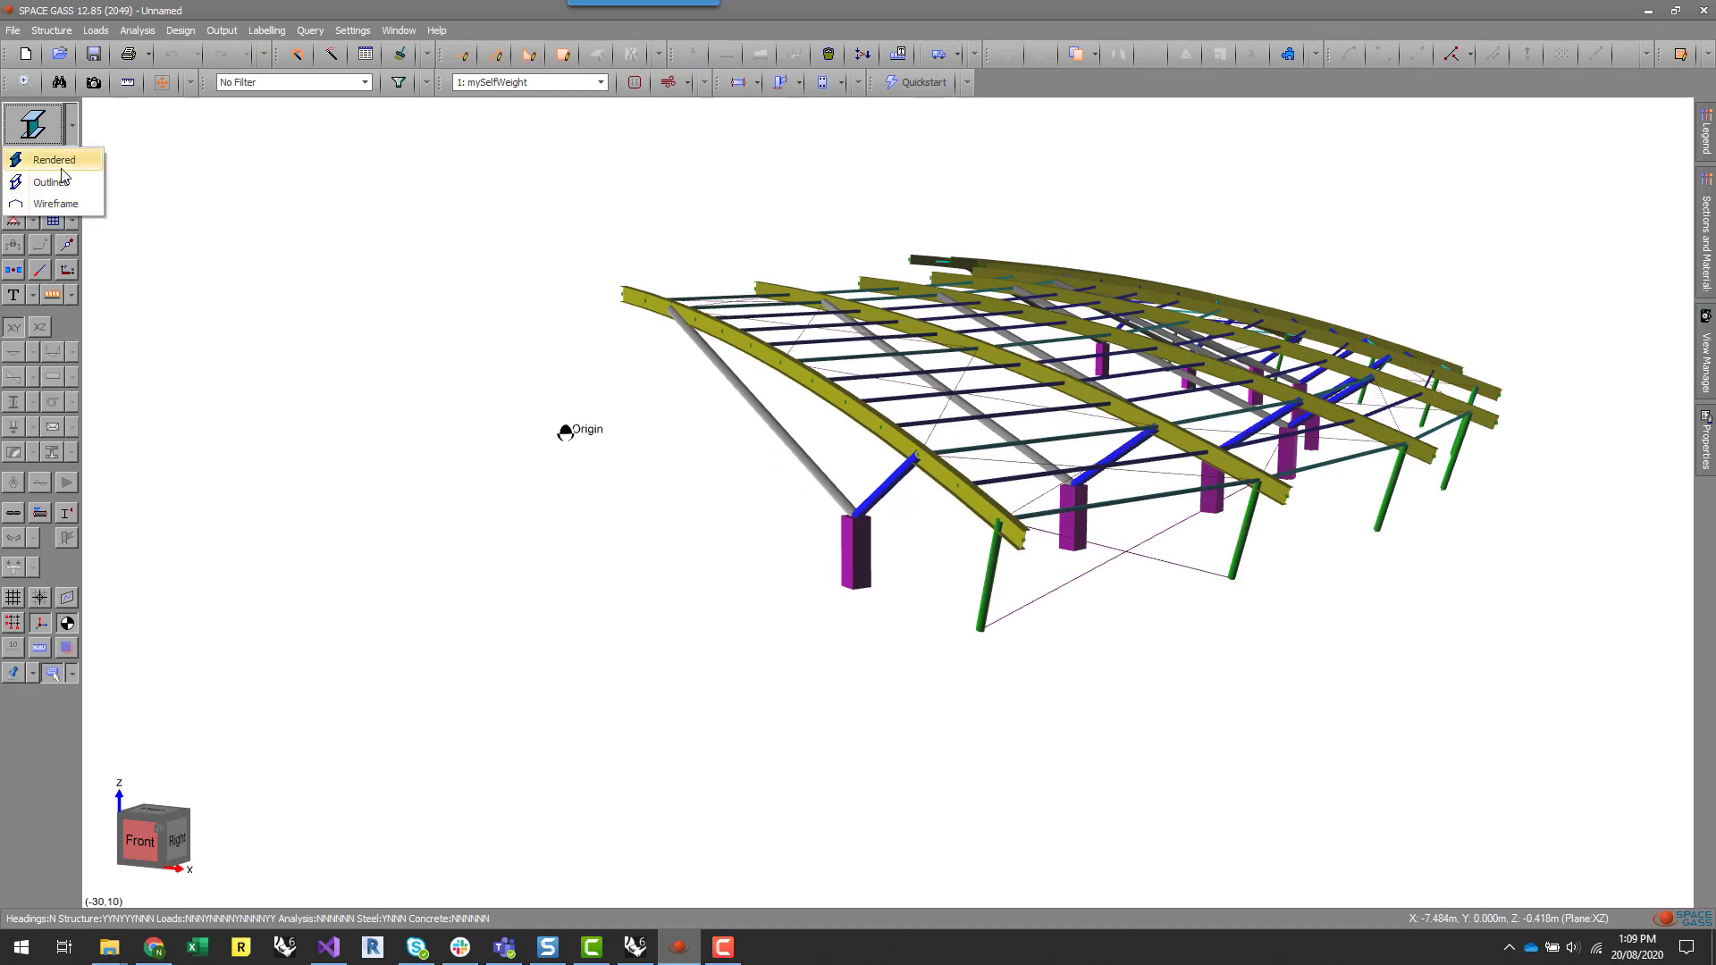
pyautogui.click(55, 204)
pyautogui.click(39, 515)
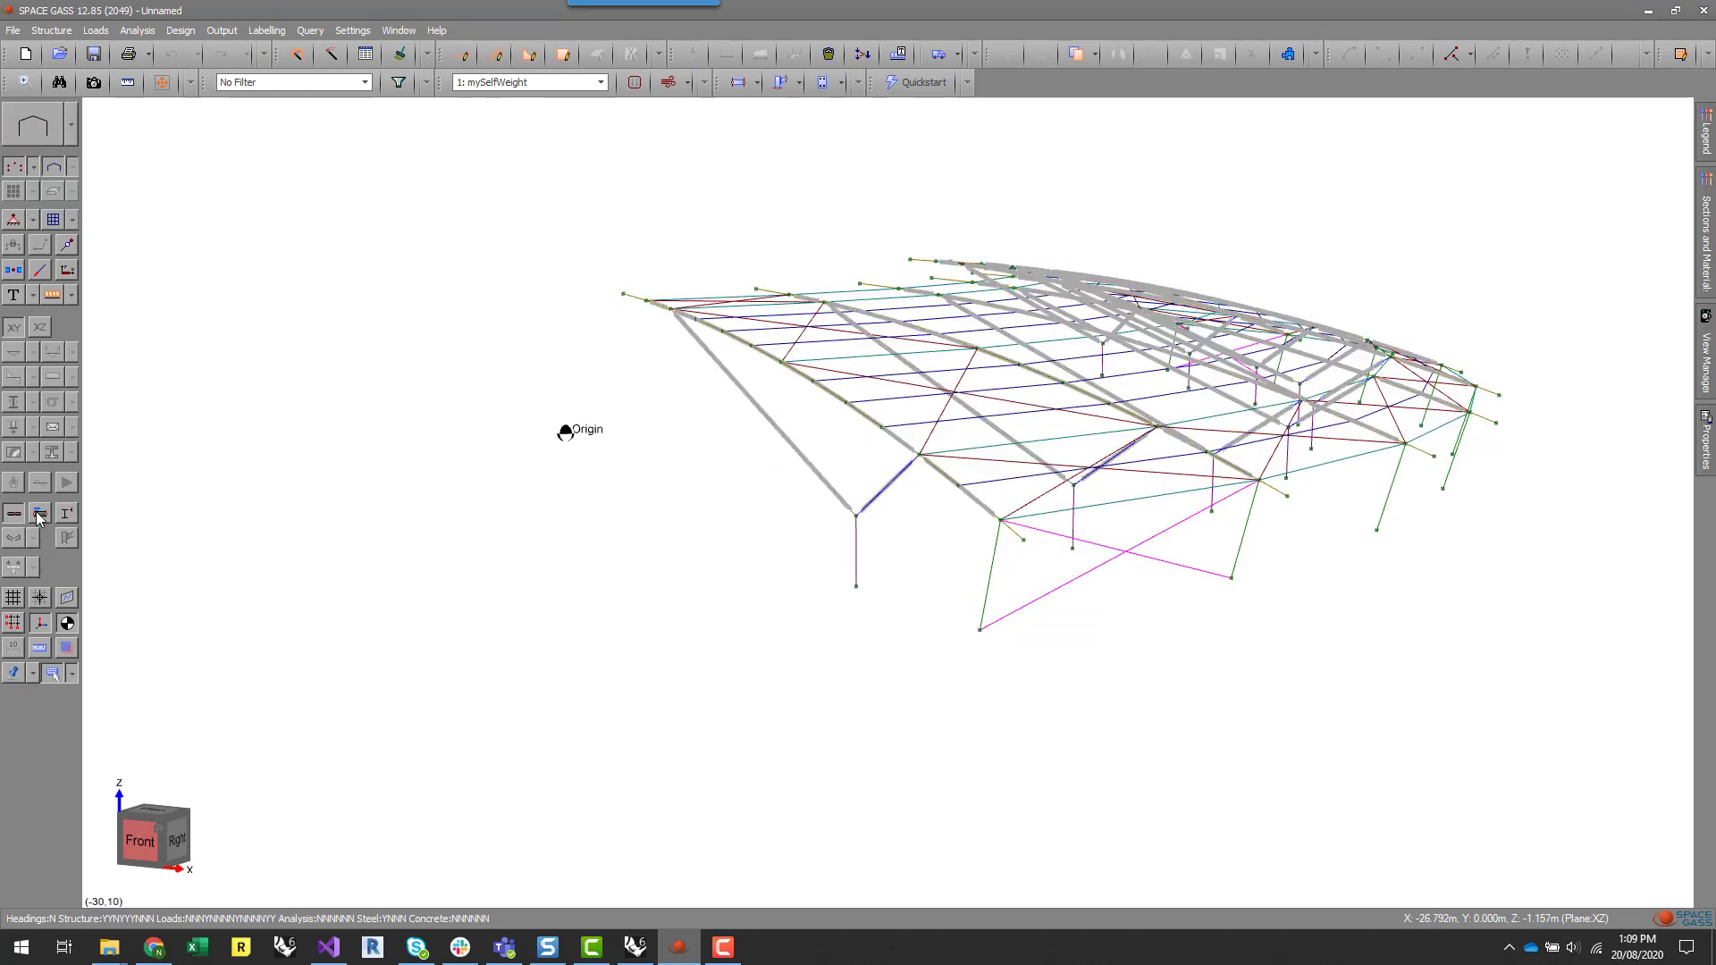
pyautogui.click(67, 515)
# - Examine the F and L restraint labels along the roof beams and struts from several angles
pyautogui.moveTo(914, 744); pyautogui.dragTo(1065, 774, button='middle')
pyautogui.scroll(2, 1326, 845)
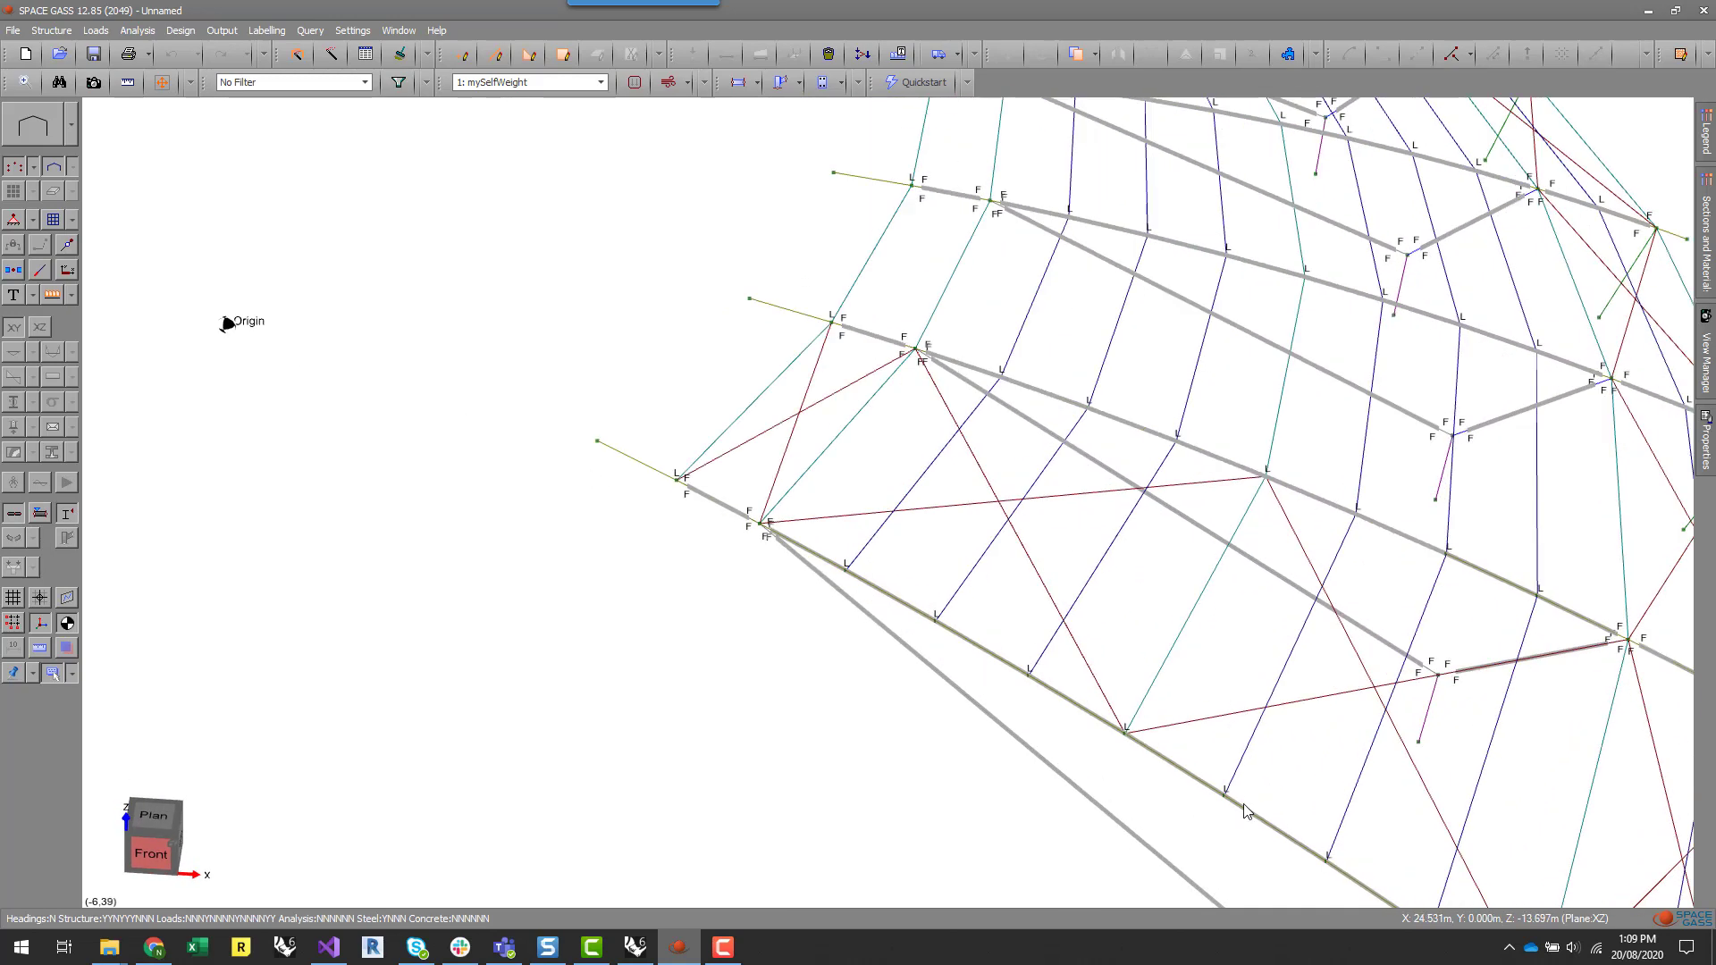
pyautogui.scroll(-2, 580, 411)
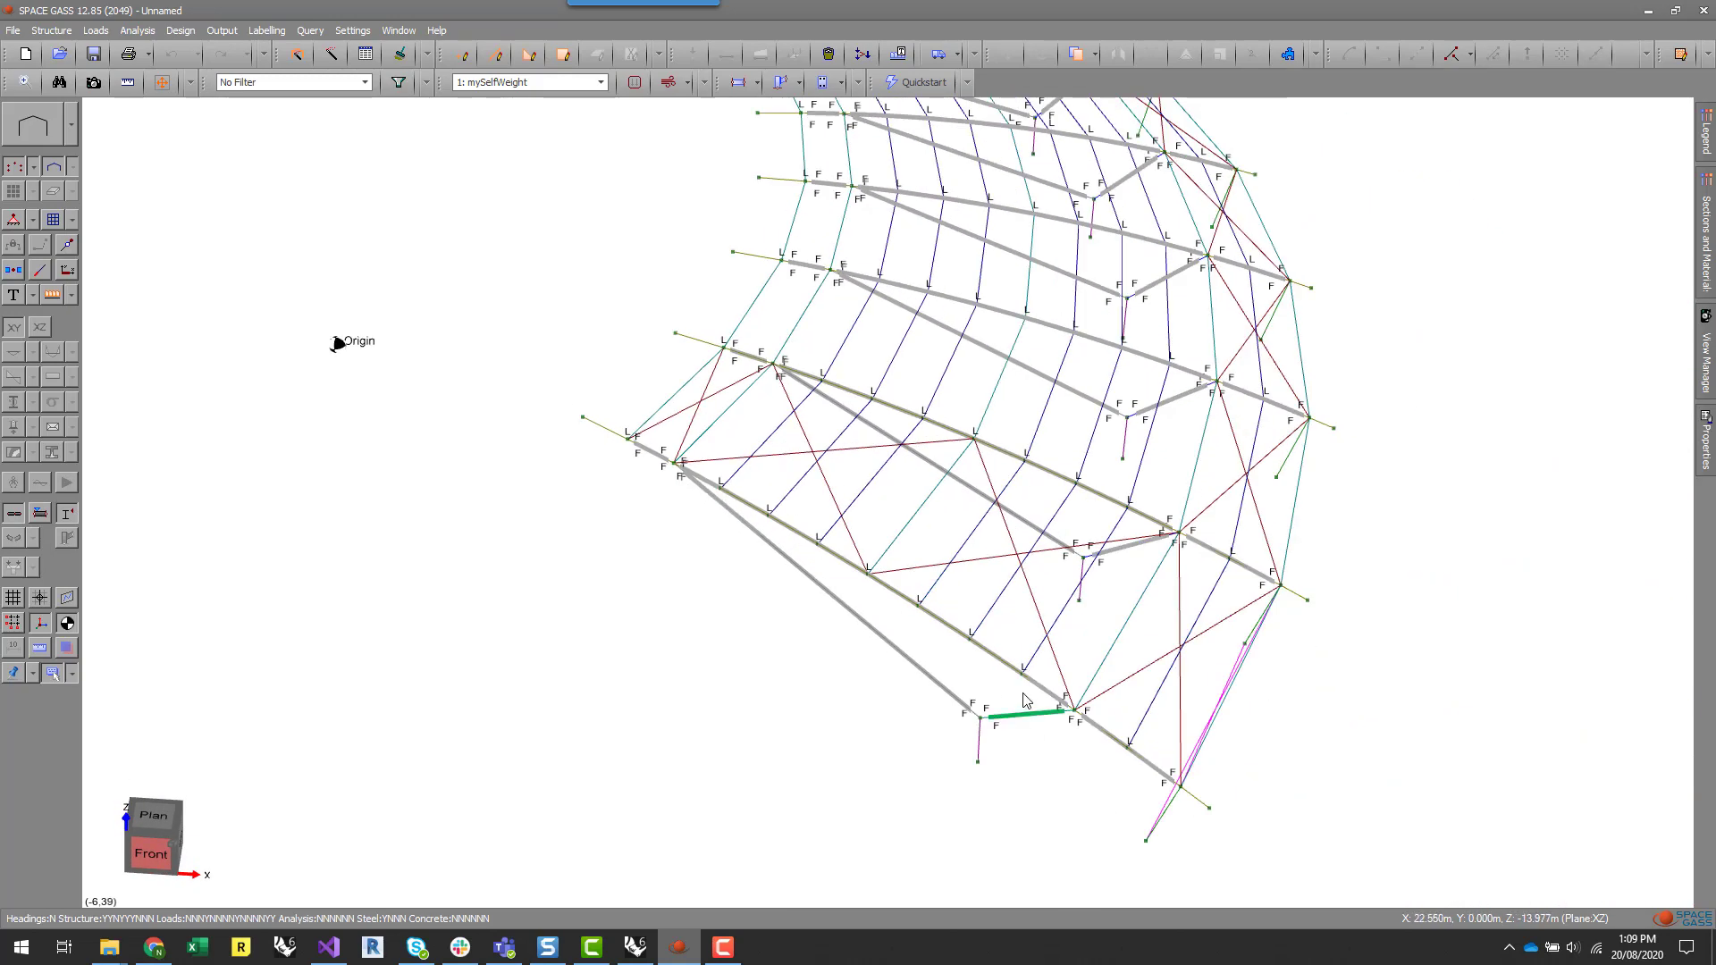
pyautogui.scroll(1, 1025, 700)
pyautogui.scroll(1, 1008, 630)
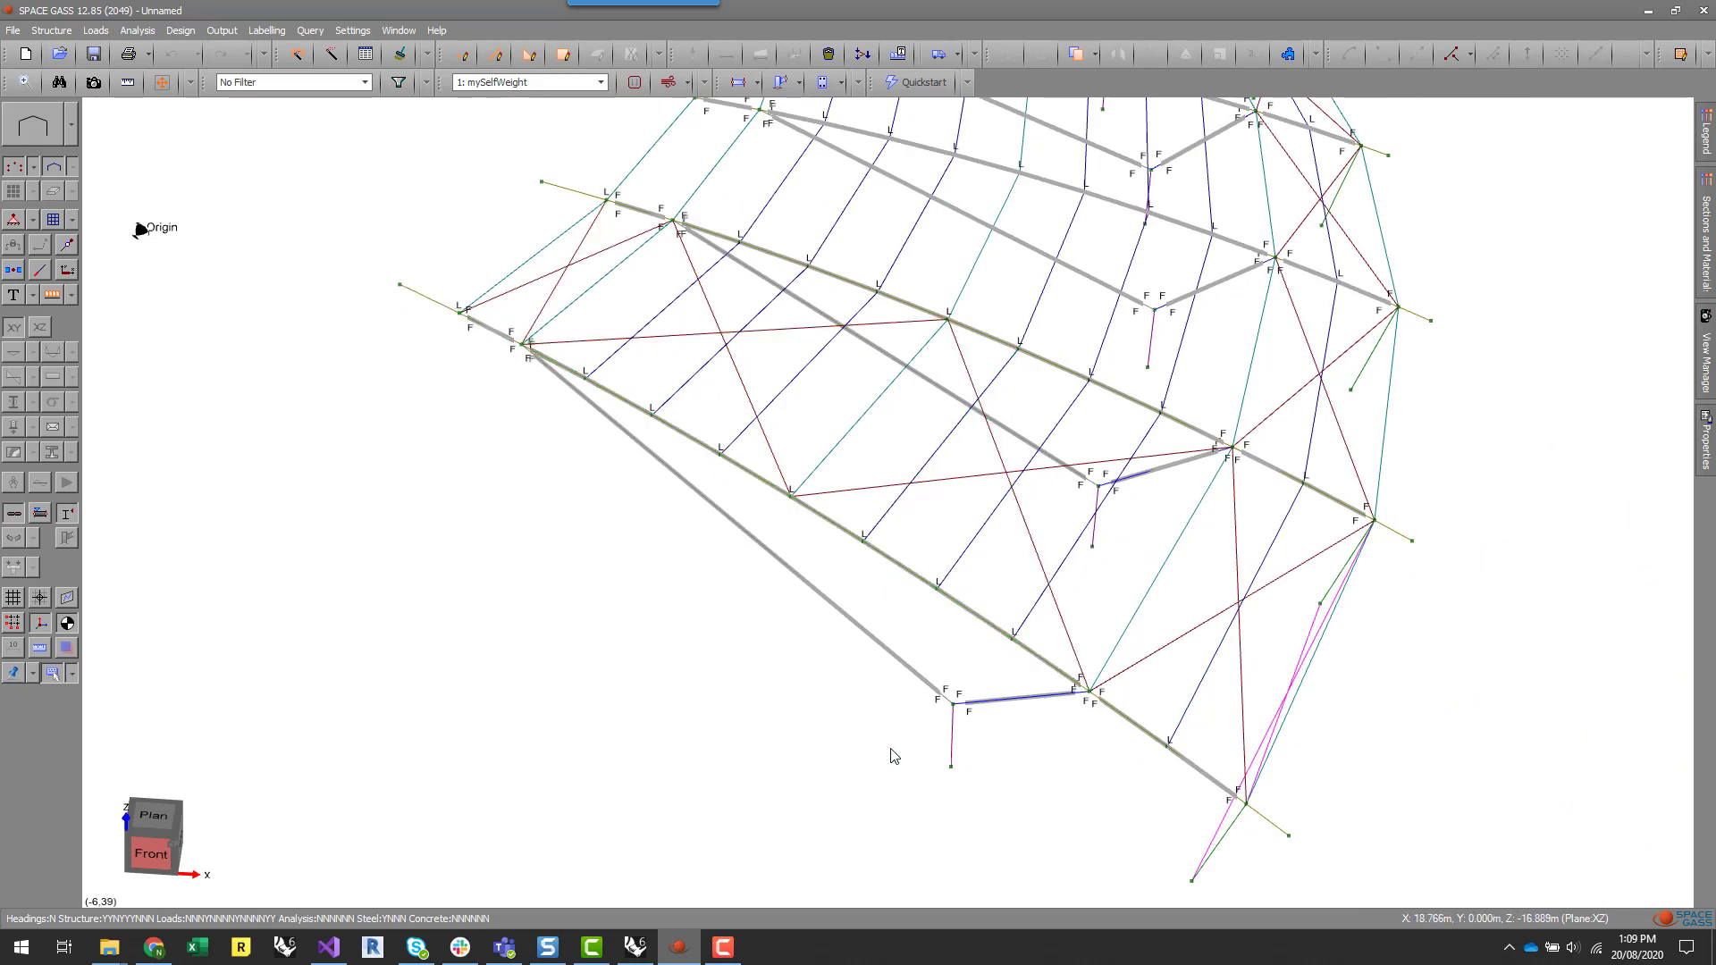
pyautogui.moveTo(847, 633); pyautogui.dragTo(881, 622, button='middle')
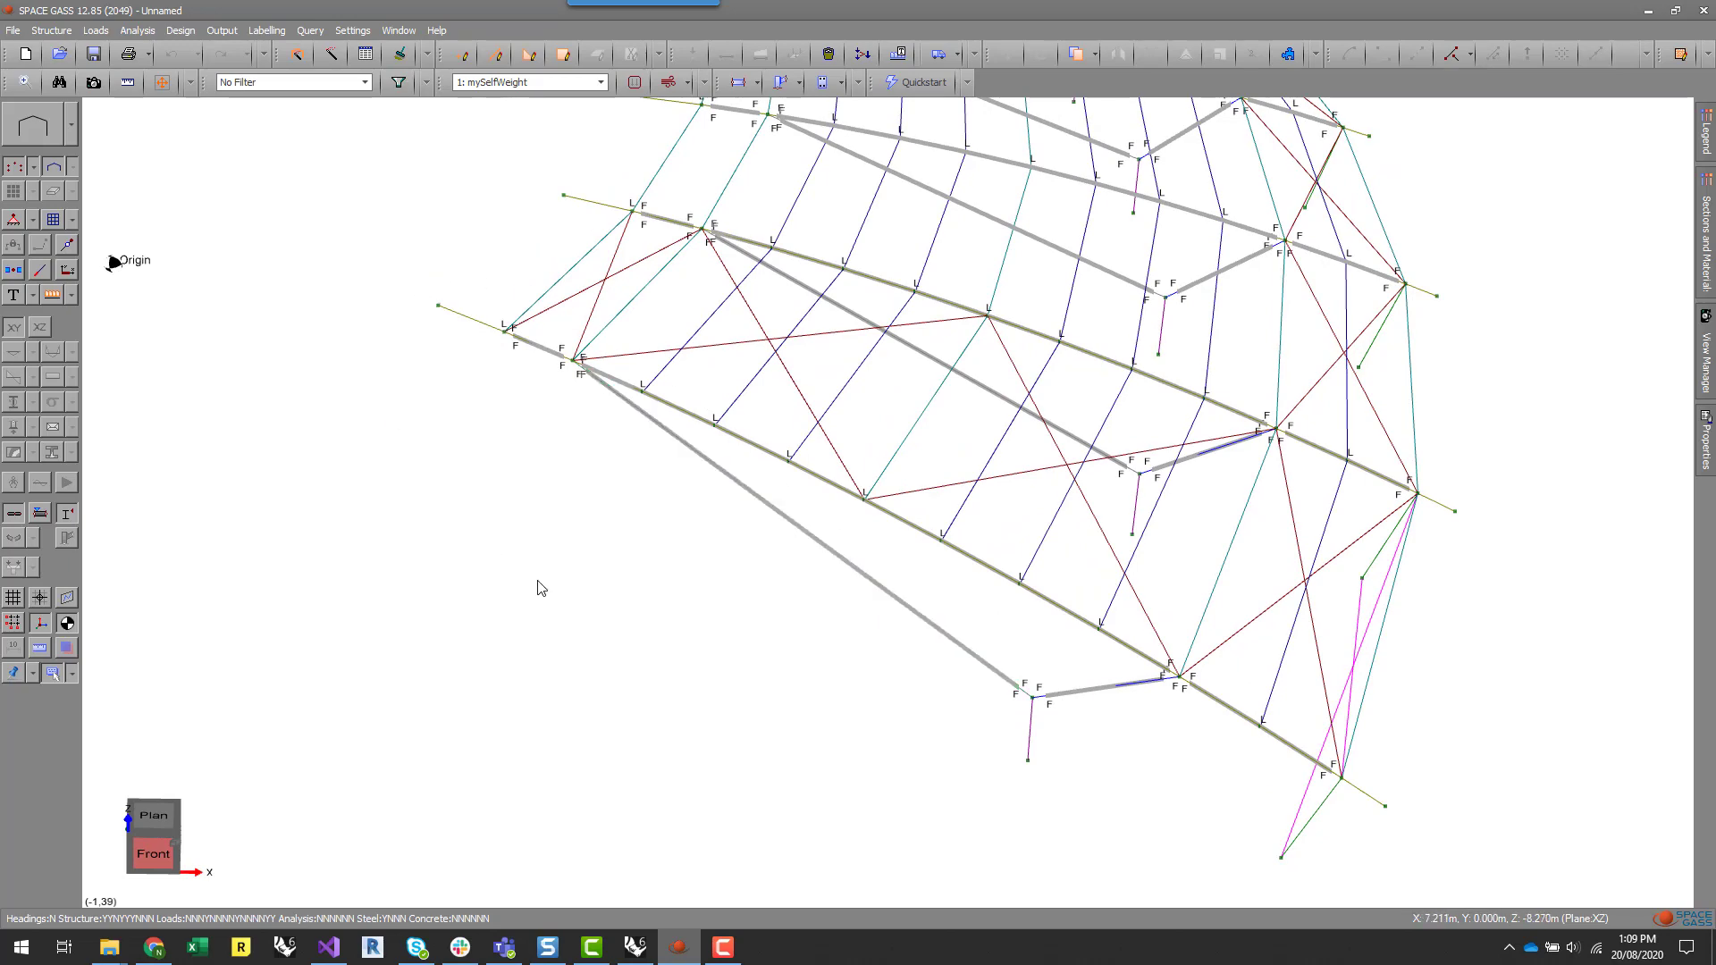
pyautogui.scroll(-3, 904, 743)
pyautogui.moveTo(1458, 712); pyautogui.dragTo(1390, 686, button='middle')
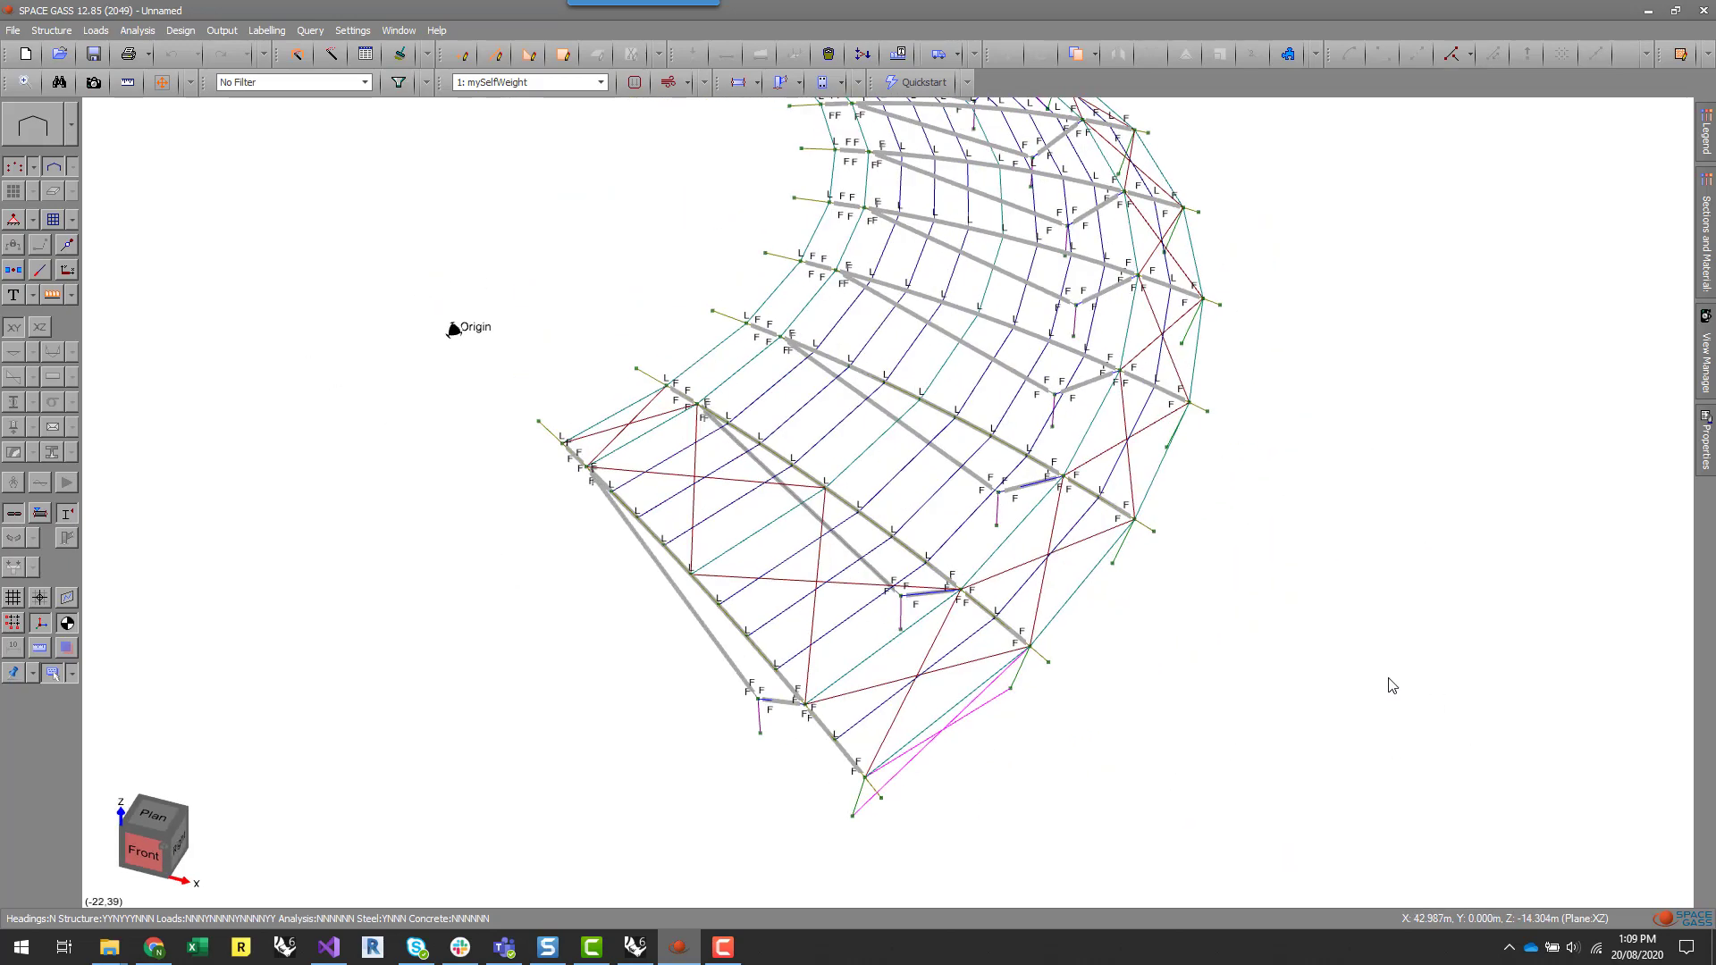
pyautogui.scroll(1, 1157, 463)
pyautogui.moveTo(1269, 711); pyautogui.dragTo(1351, 570, button='middle')
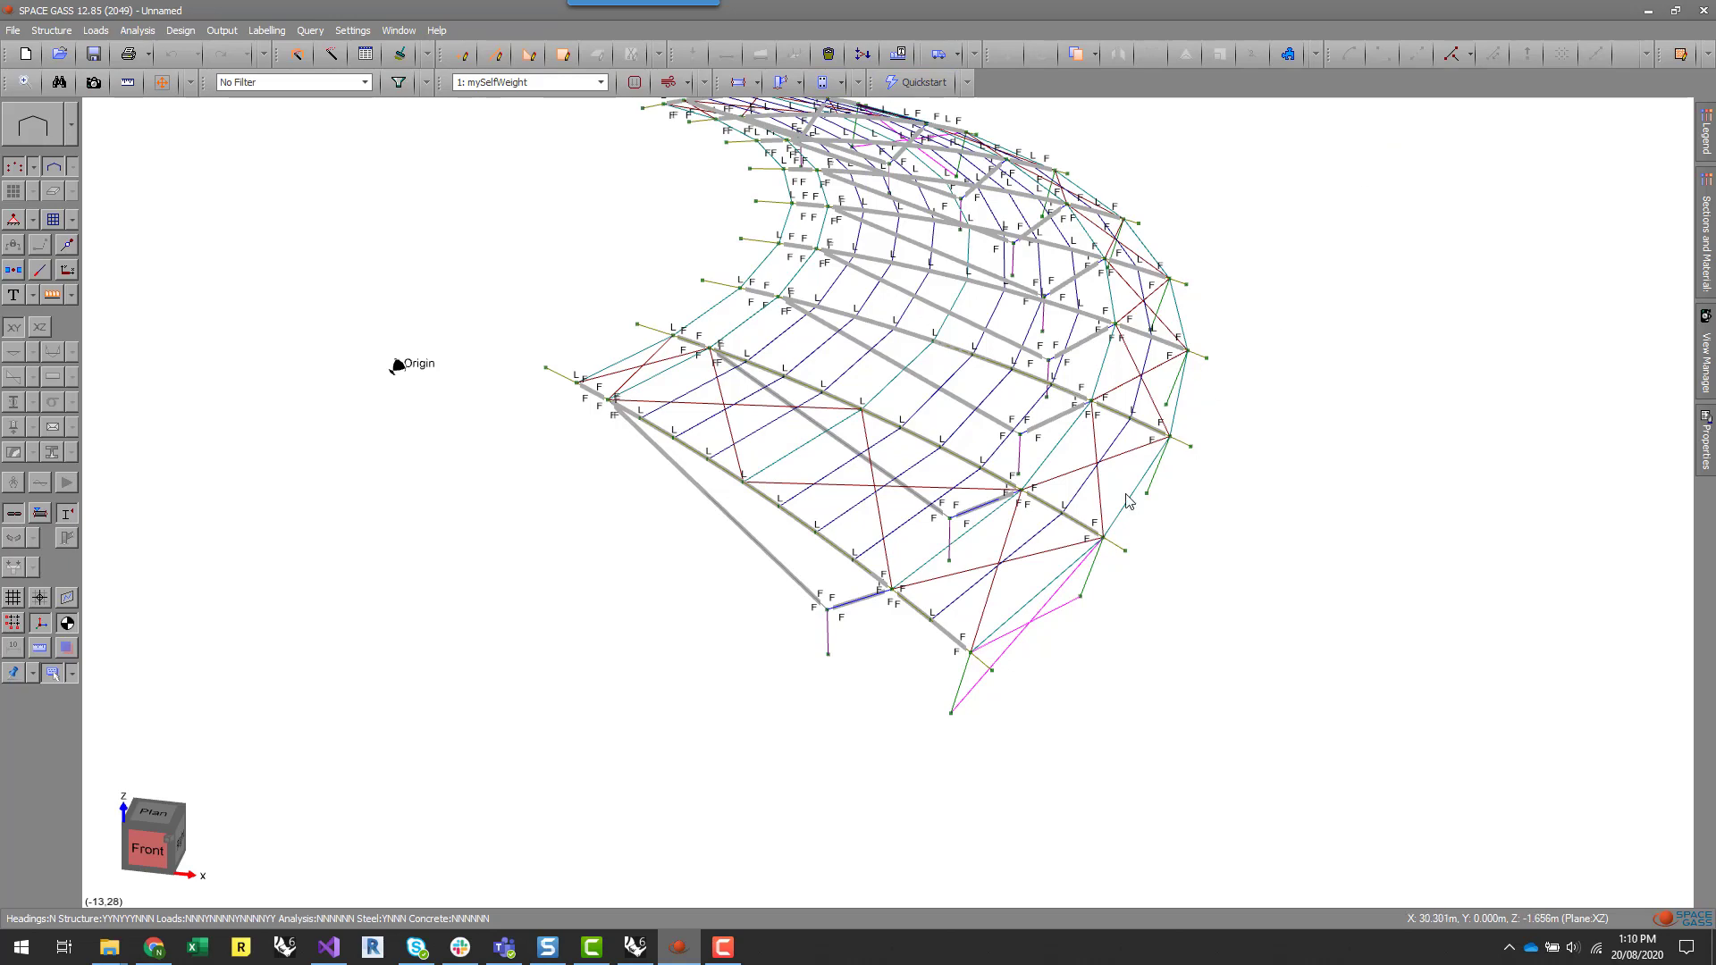
# - Switch to Grasshopper and set the Purlin Spacing panel to 1400
pyautogui.click(634, 949)
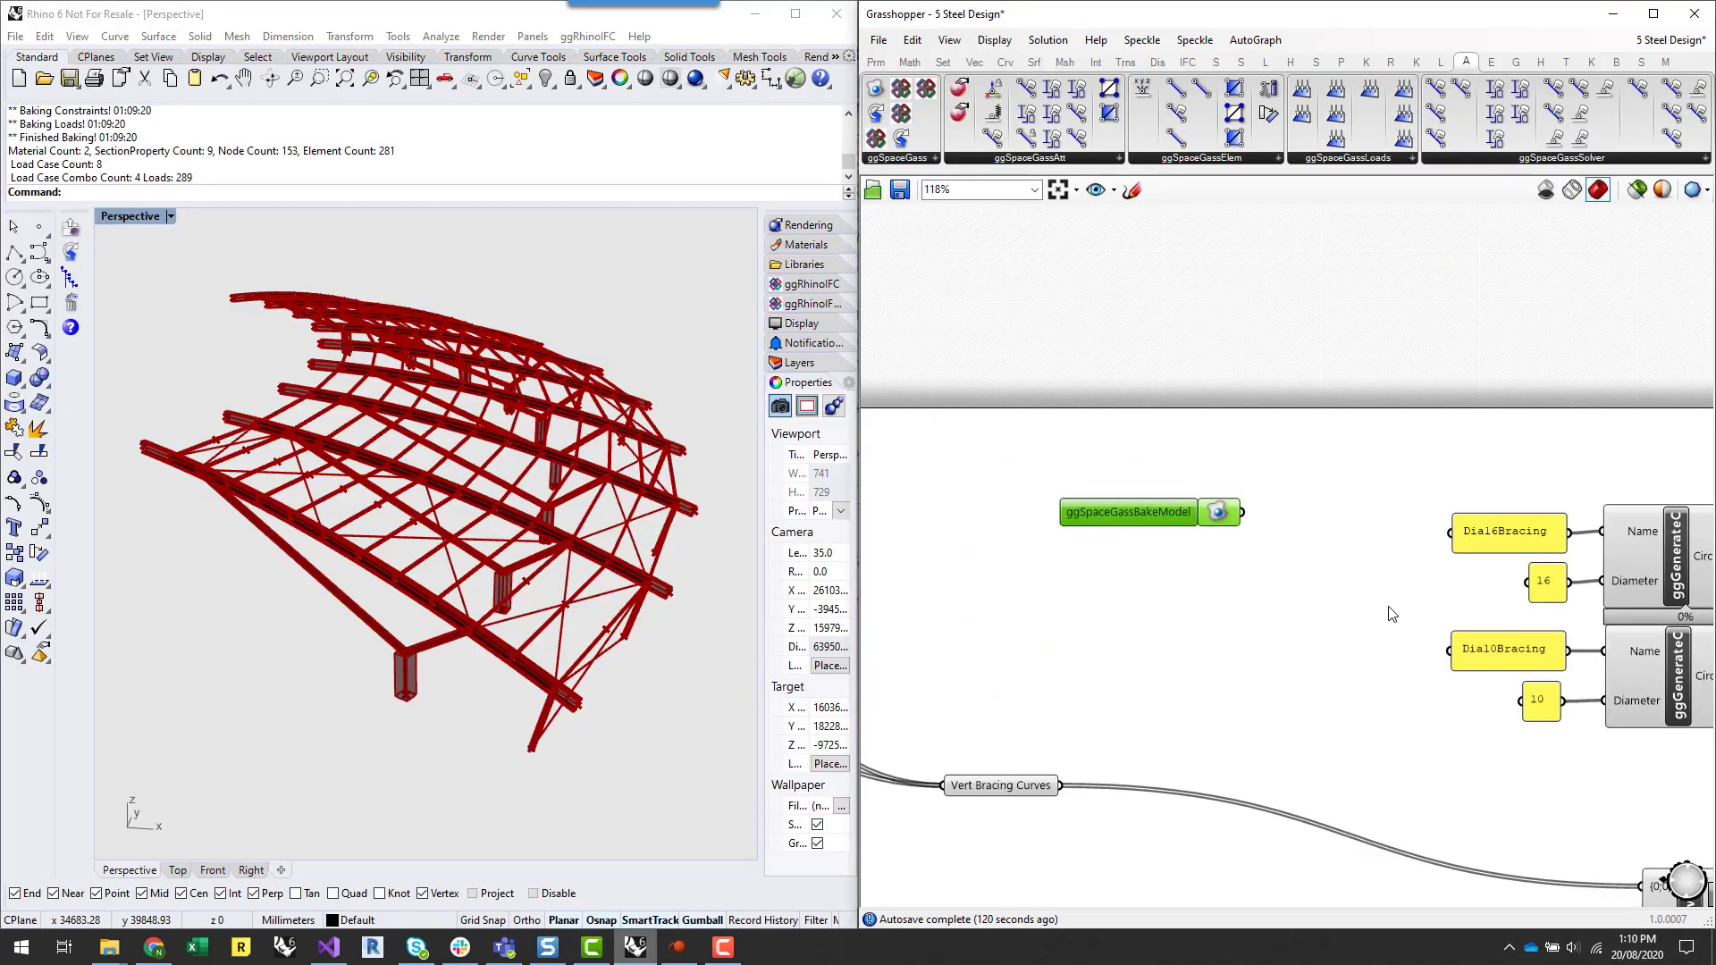
pyautogui.scroll(-2, 1286, 715)
pyautogui.moveTo(1279, 787); pyautogui.dragTo(1359, 754)
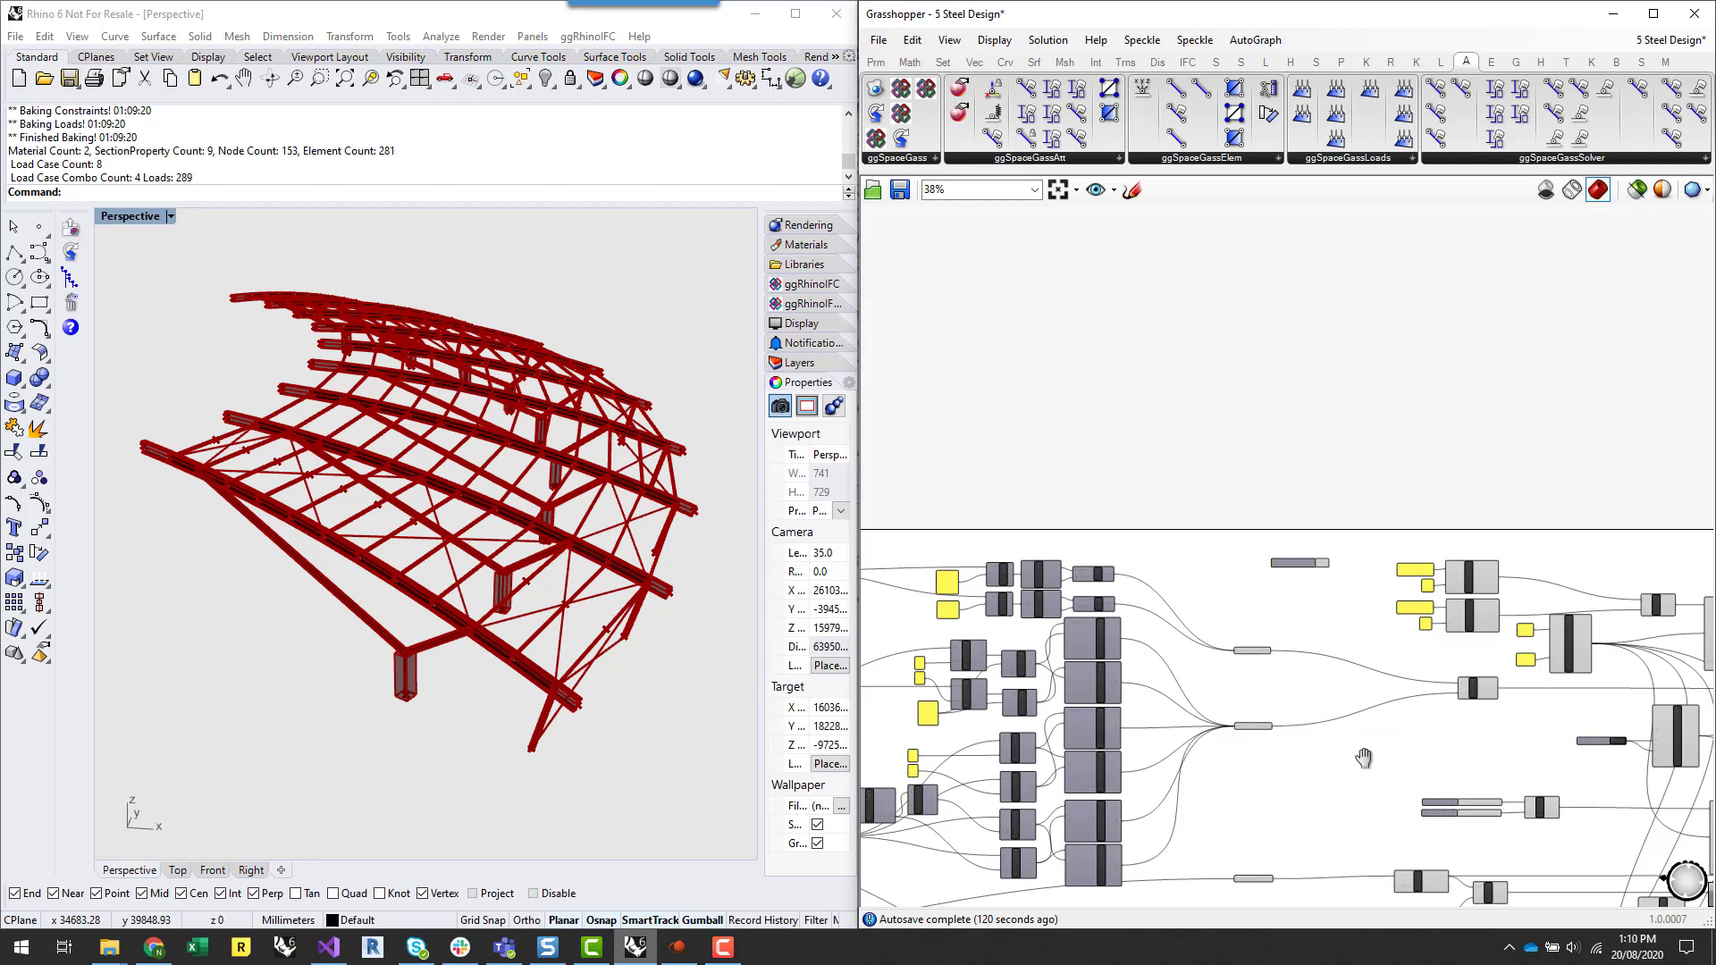
pyautogui.scroll(-3, 1359, 754)
pyautogui.scroll(8, 1020, 626)
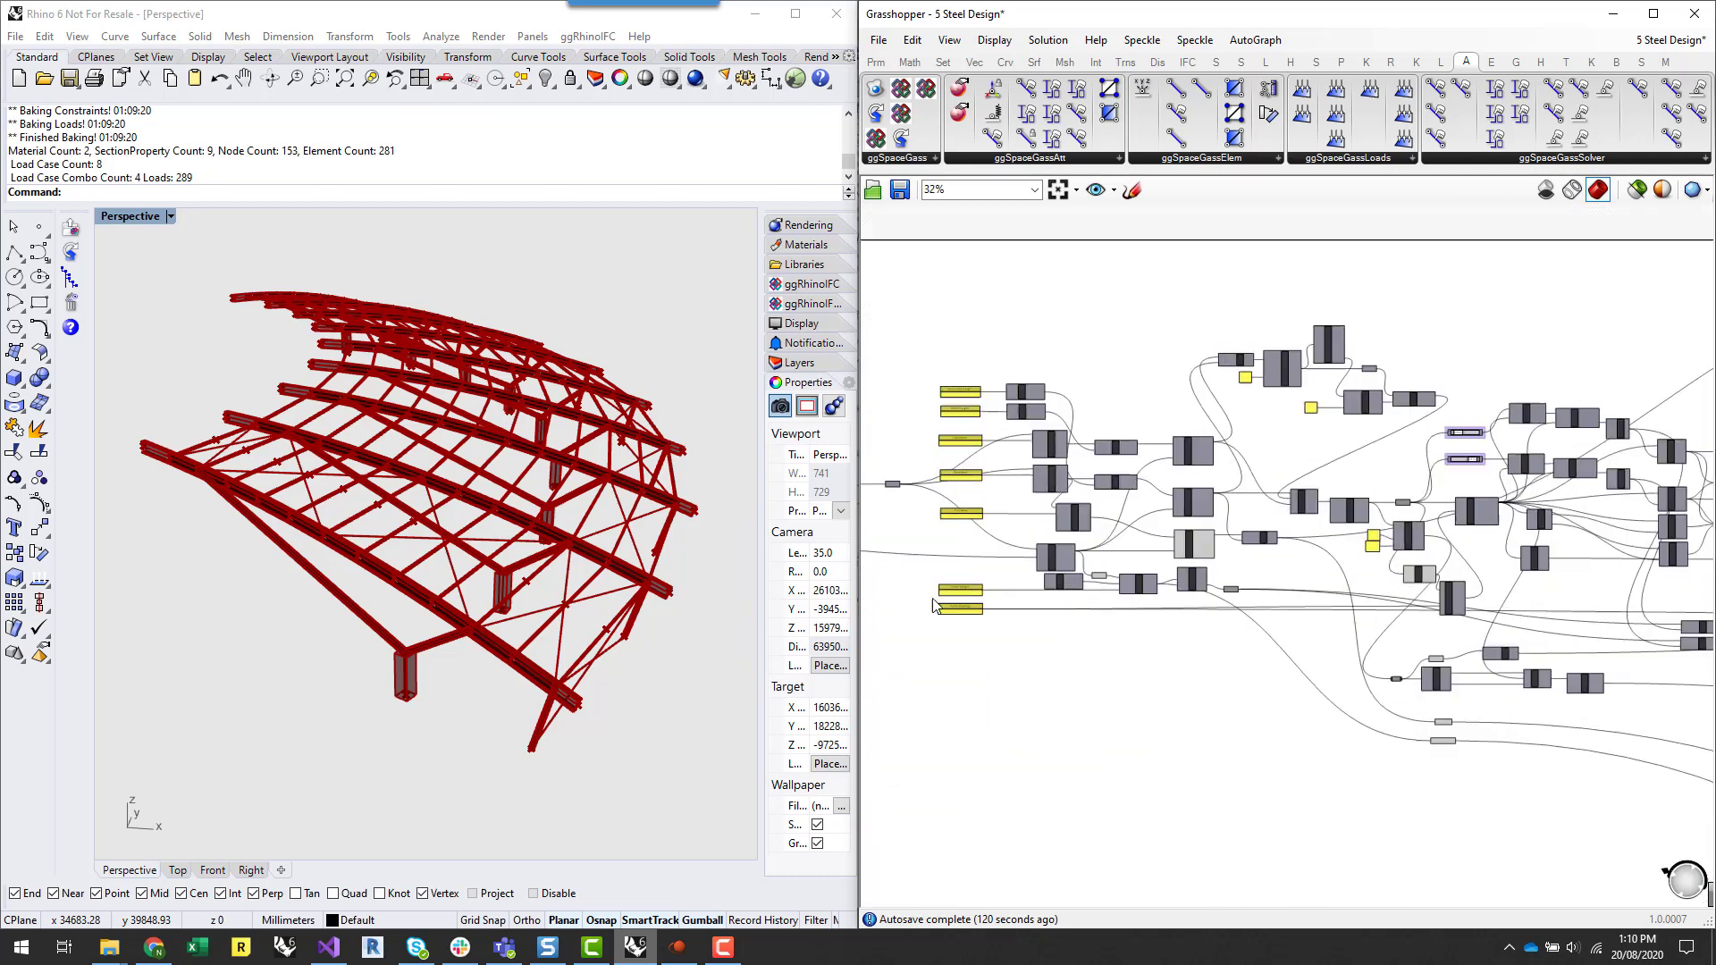
pyautogui.doubleClick(1029, 659)
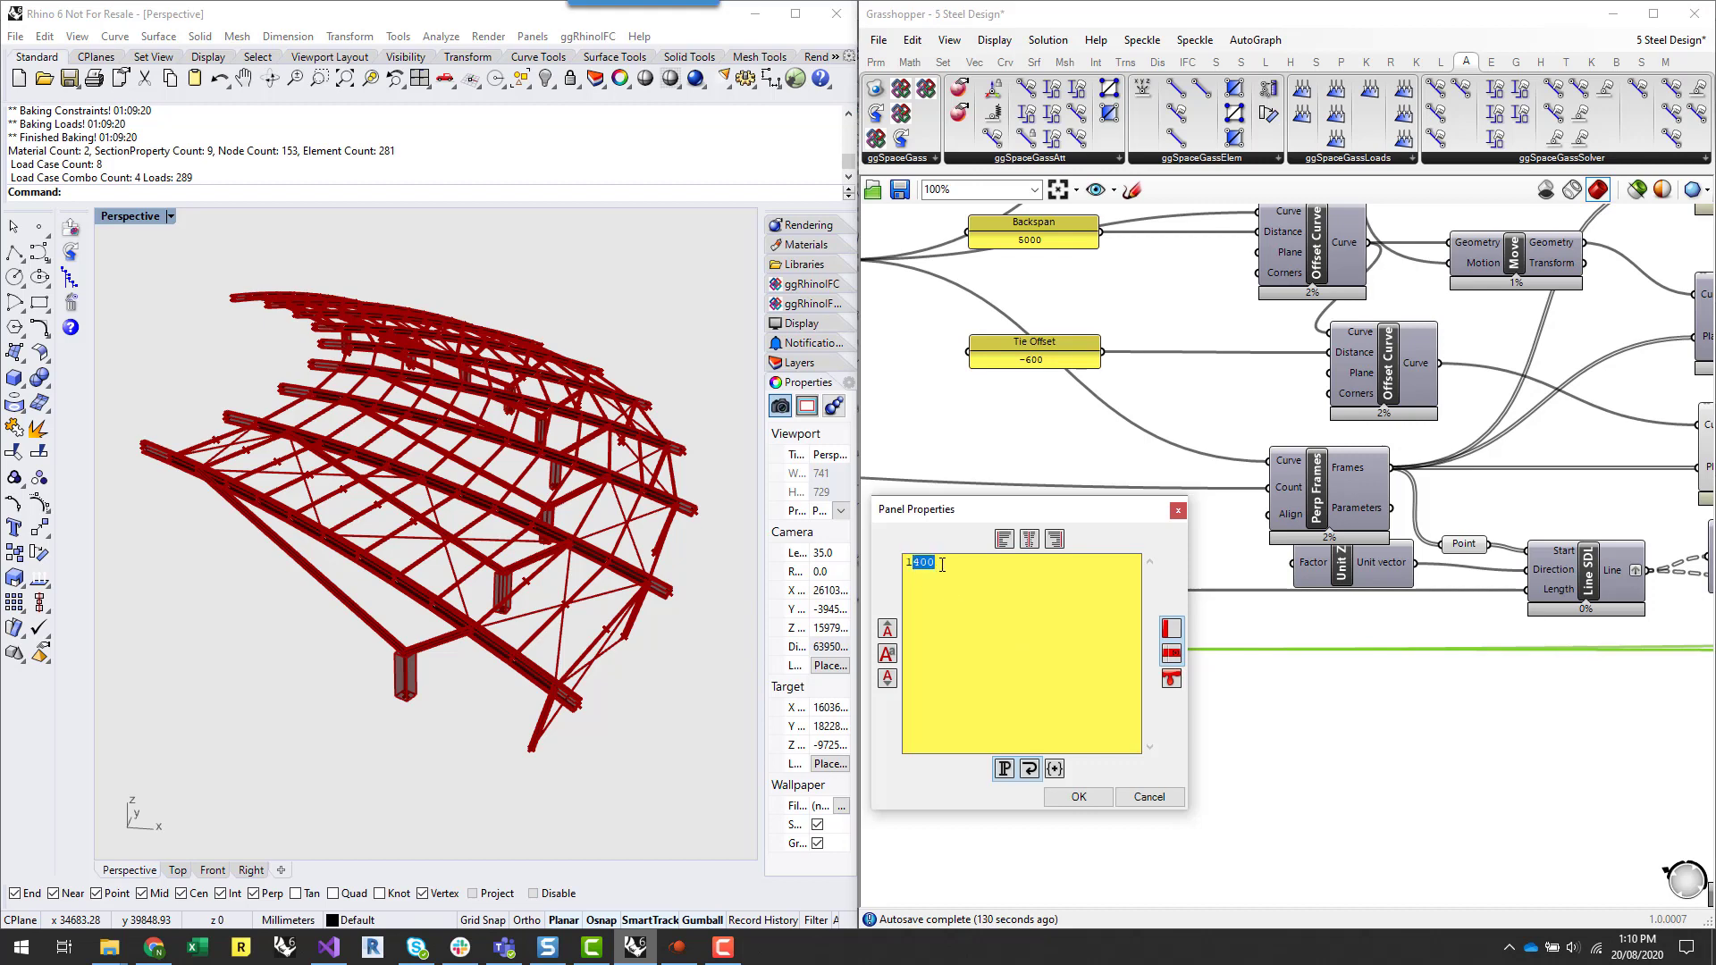
pyautogui.click(1079, 797)
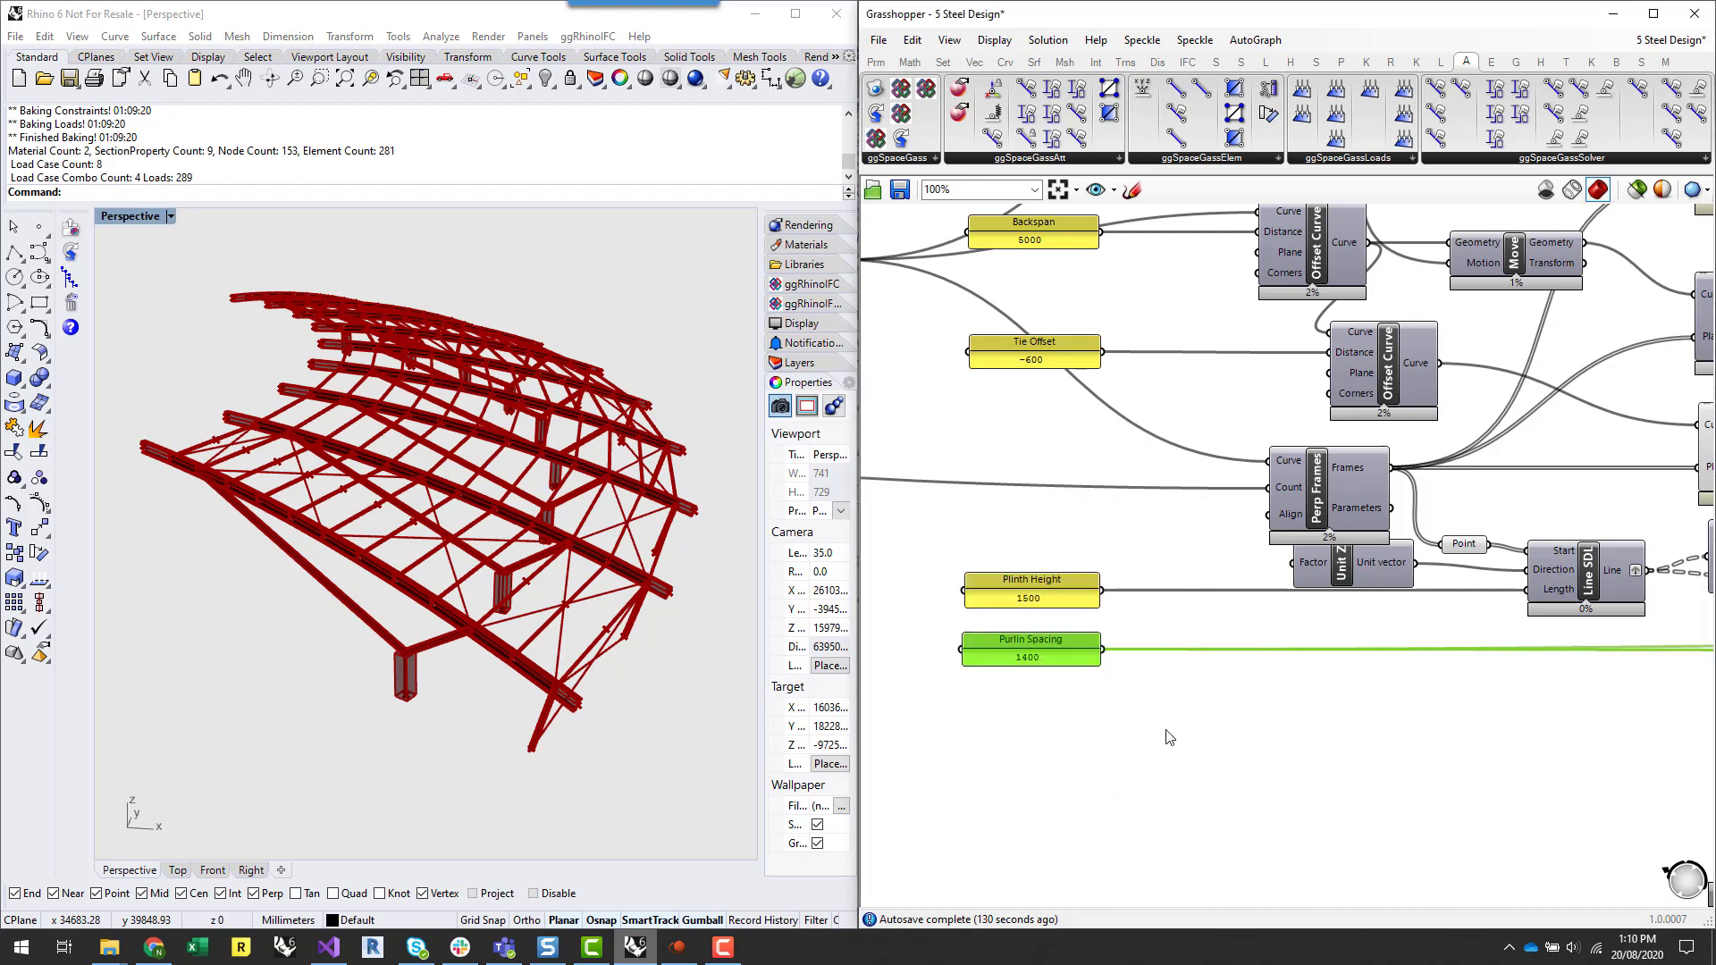
# - Set the Front Cantilever slider to 0.695
pyautogui.scroll(-3, 1164, 746)
pyautogui.moveTo(1040, 609); pyautogui.dragTo(938, 601, button='right')
pyautogui.moveTo(1405, 661)
pyautogui.mouseDown(button='right')
pyautogui.moveTo(926, 631)
pyautogui.moveTo(1118, 757)
pyautogui.mouseUp(button='right')
pyautogui.scroll(5, 1590, 570)
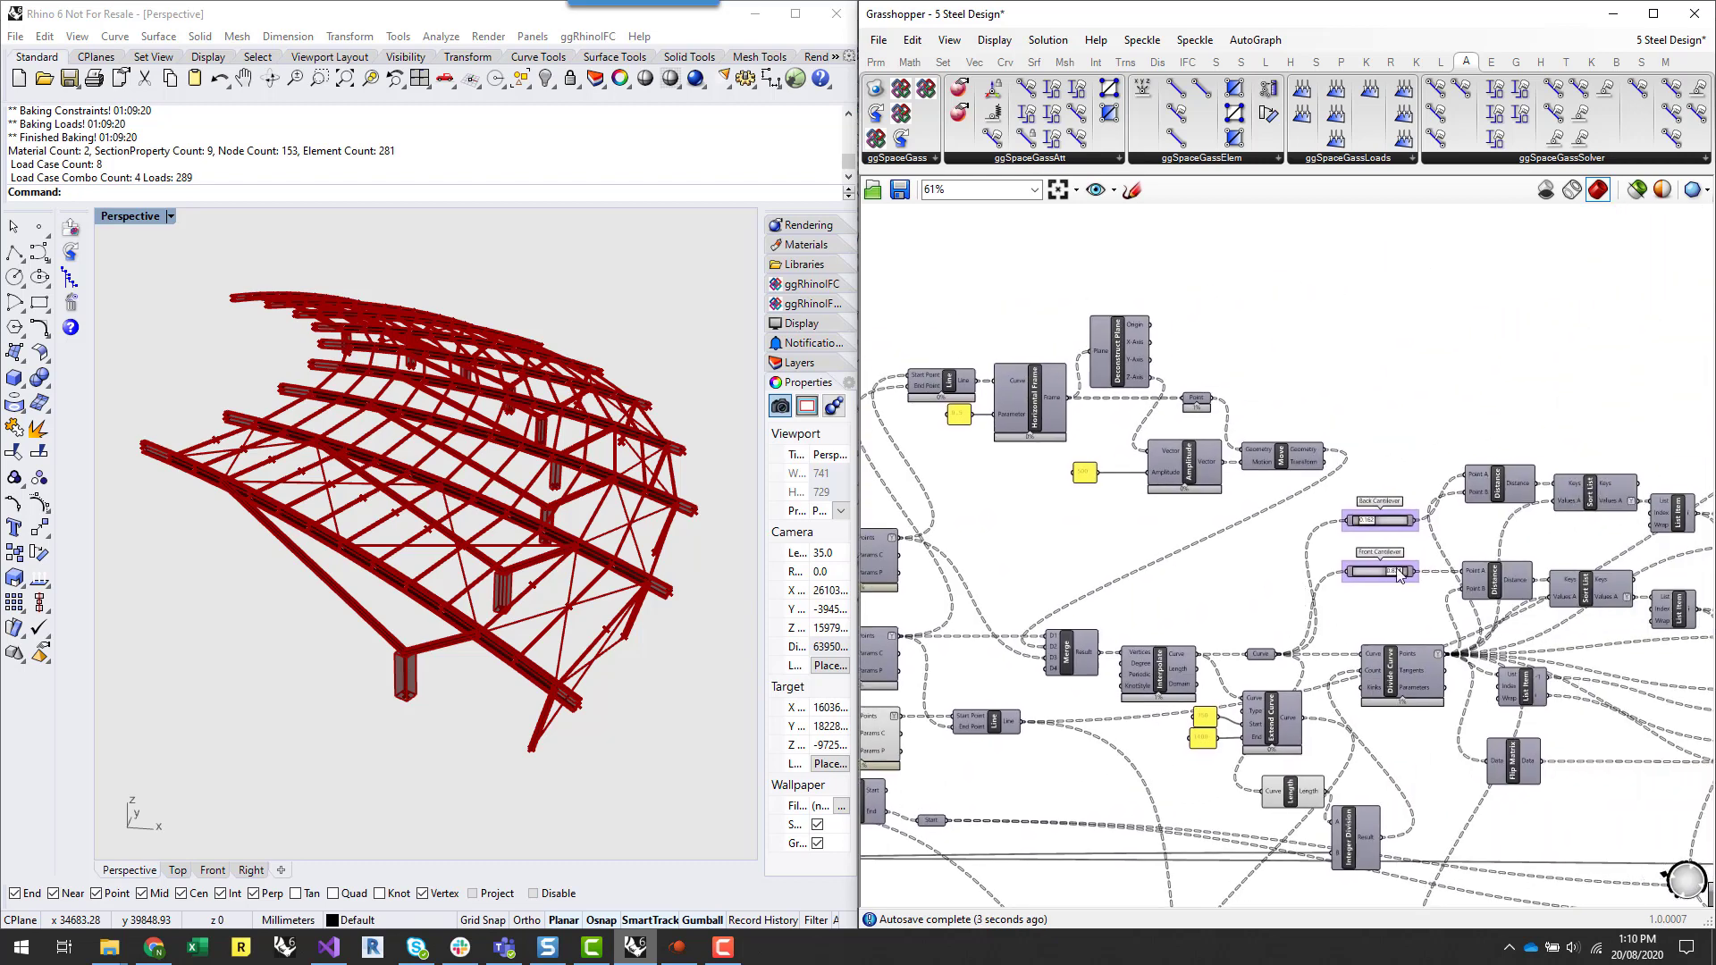
pyautogui.moveTo(1381, 620); pyautogui.dragTo(1357, 618)
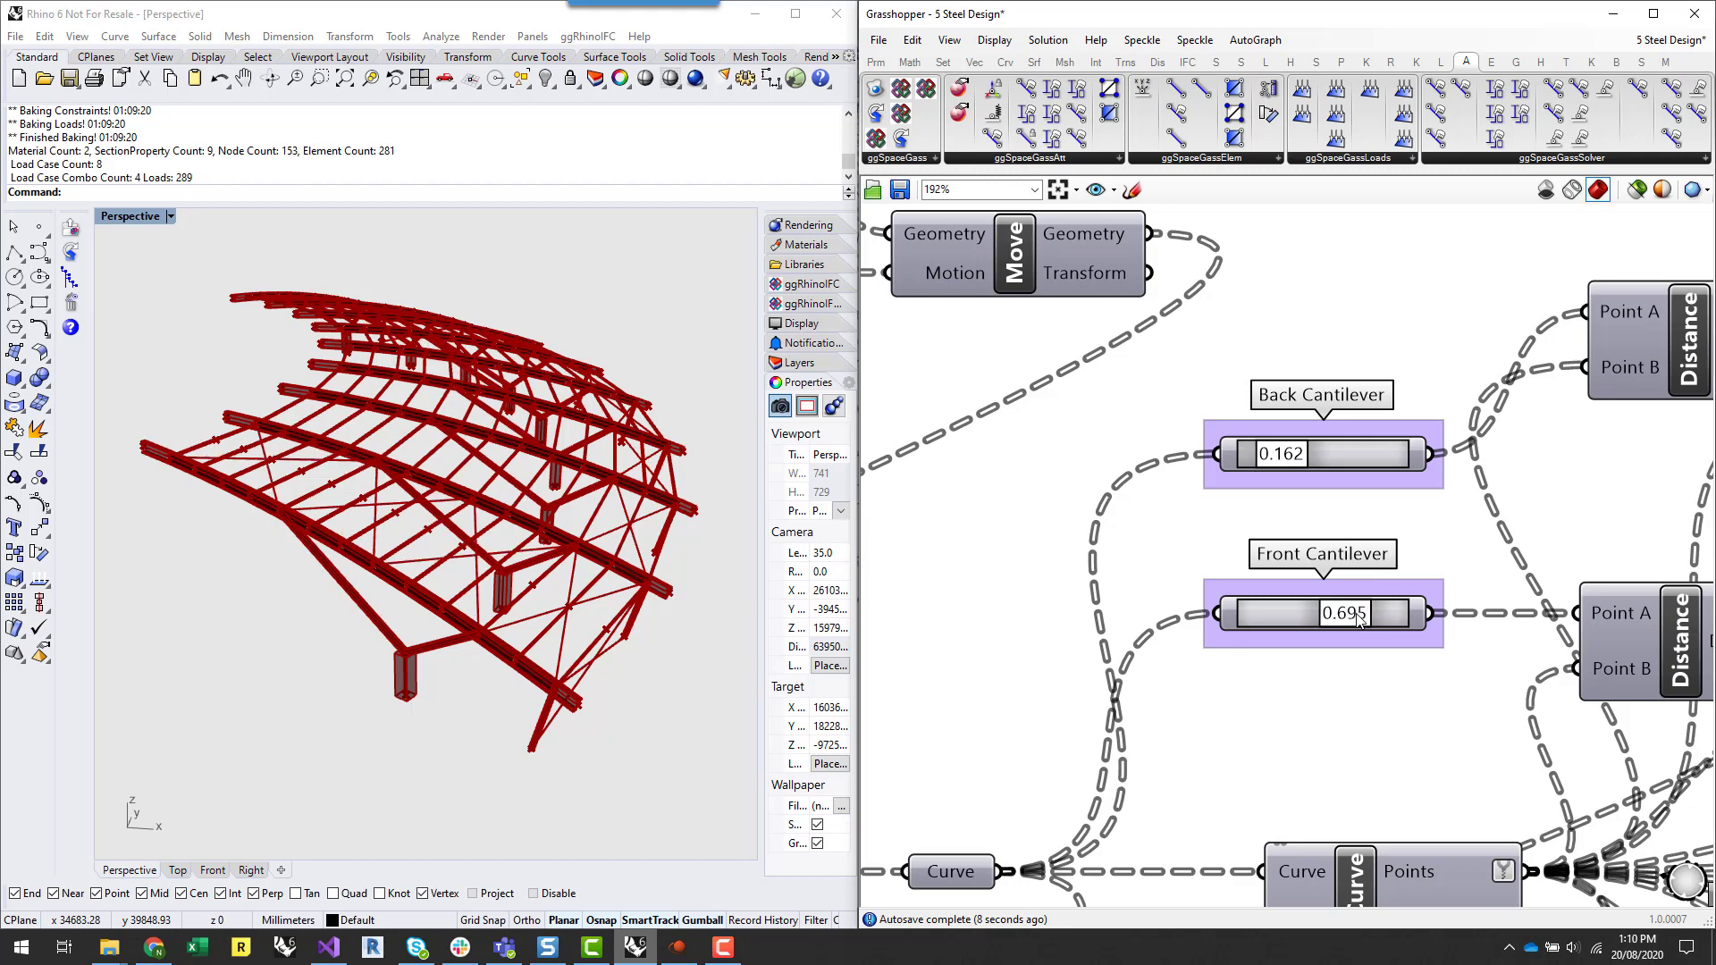
# - Bake the updated model with ggSpaceGassBakeModel to Test1.txt, overwriting the existing file
pyautogui.scroll(-8, 1349, 706)
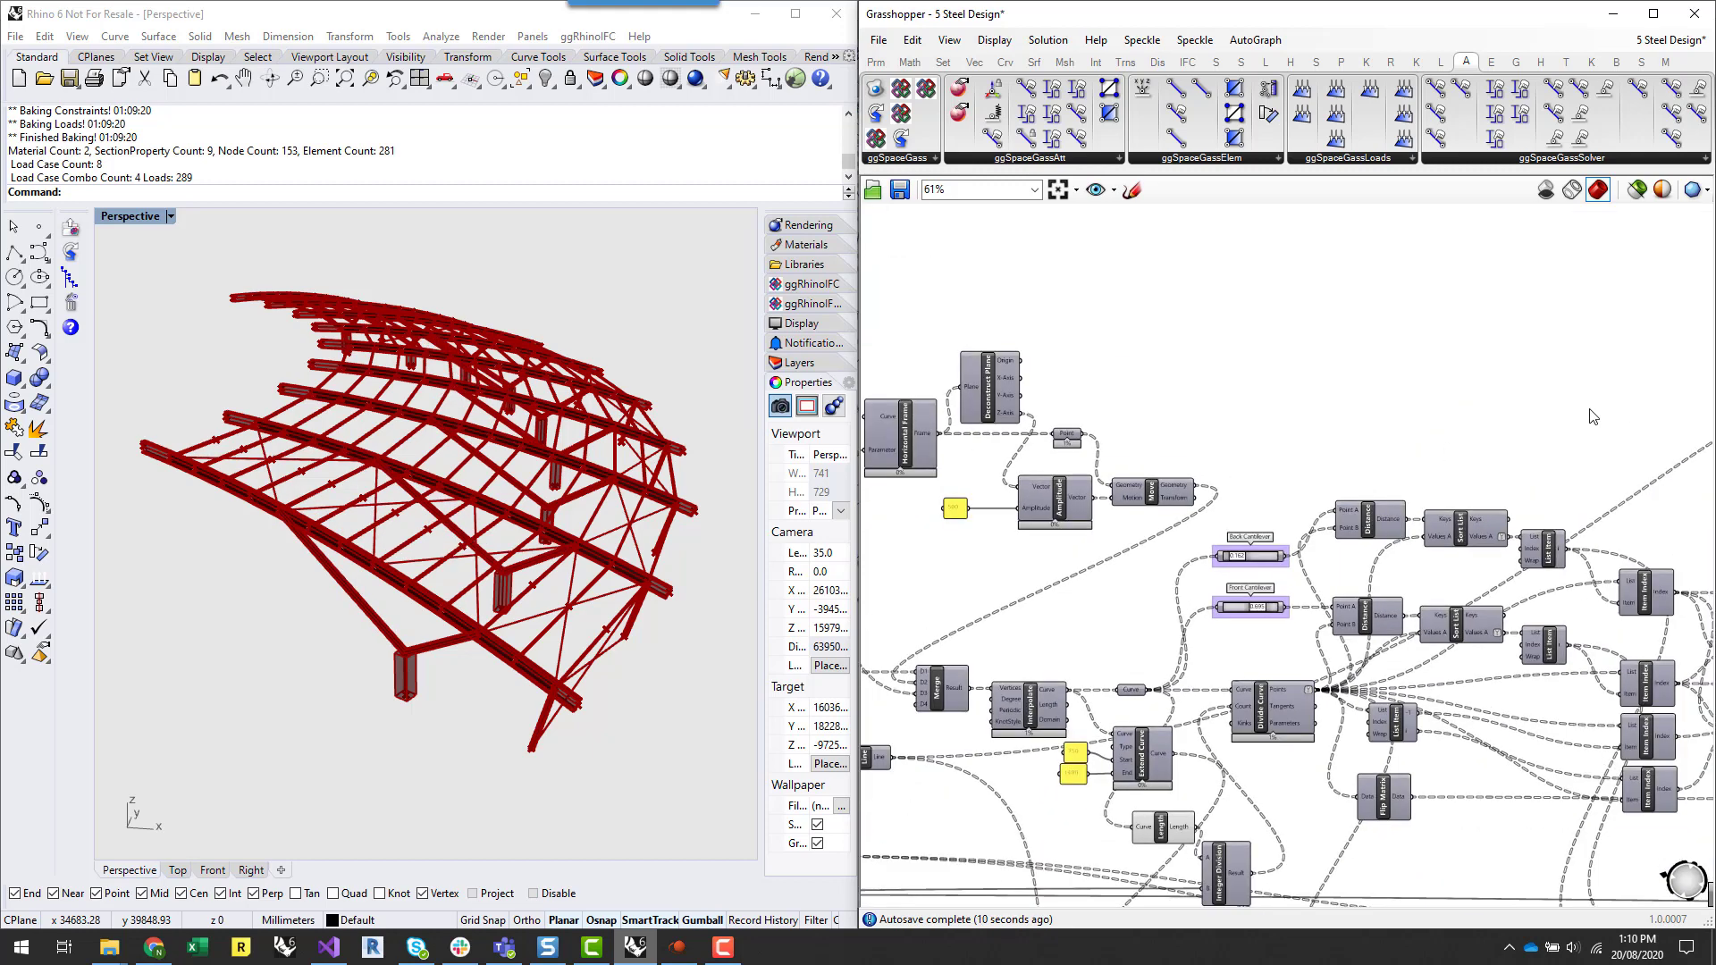
pyautogui.moveTo(1585, 413); pyautogui.dragTo(1081, 625, button='right')
pyautogui.scroll(6, 1309, 573)
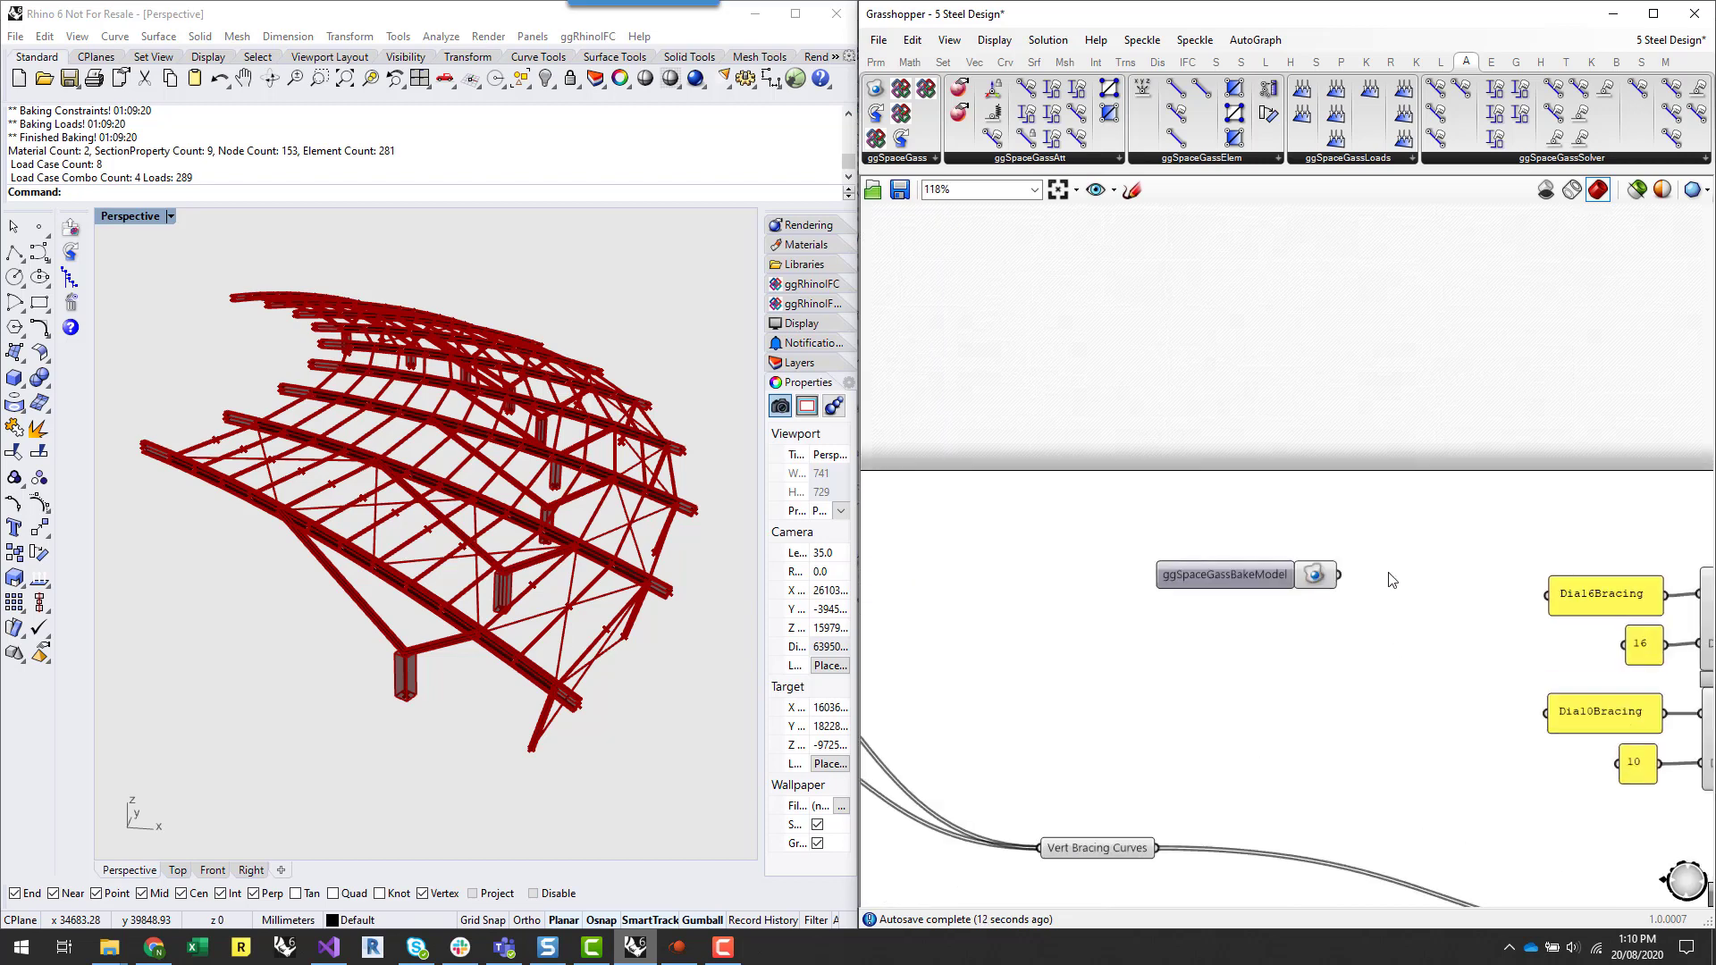
pyautogui.click(1316, 576)
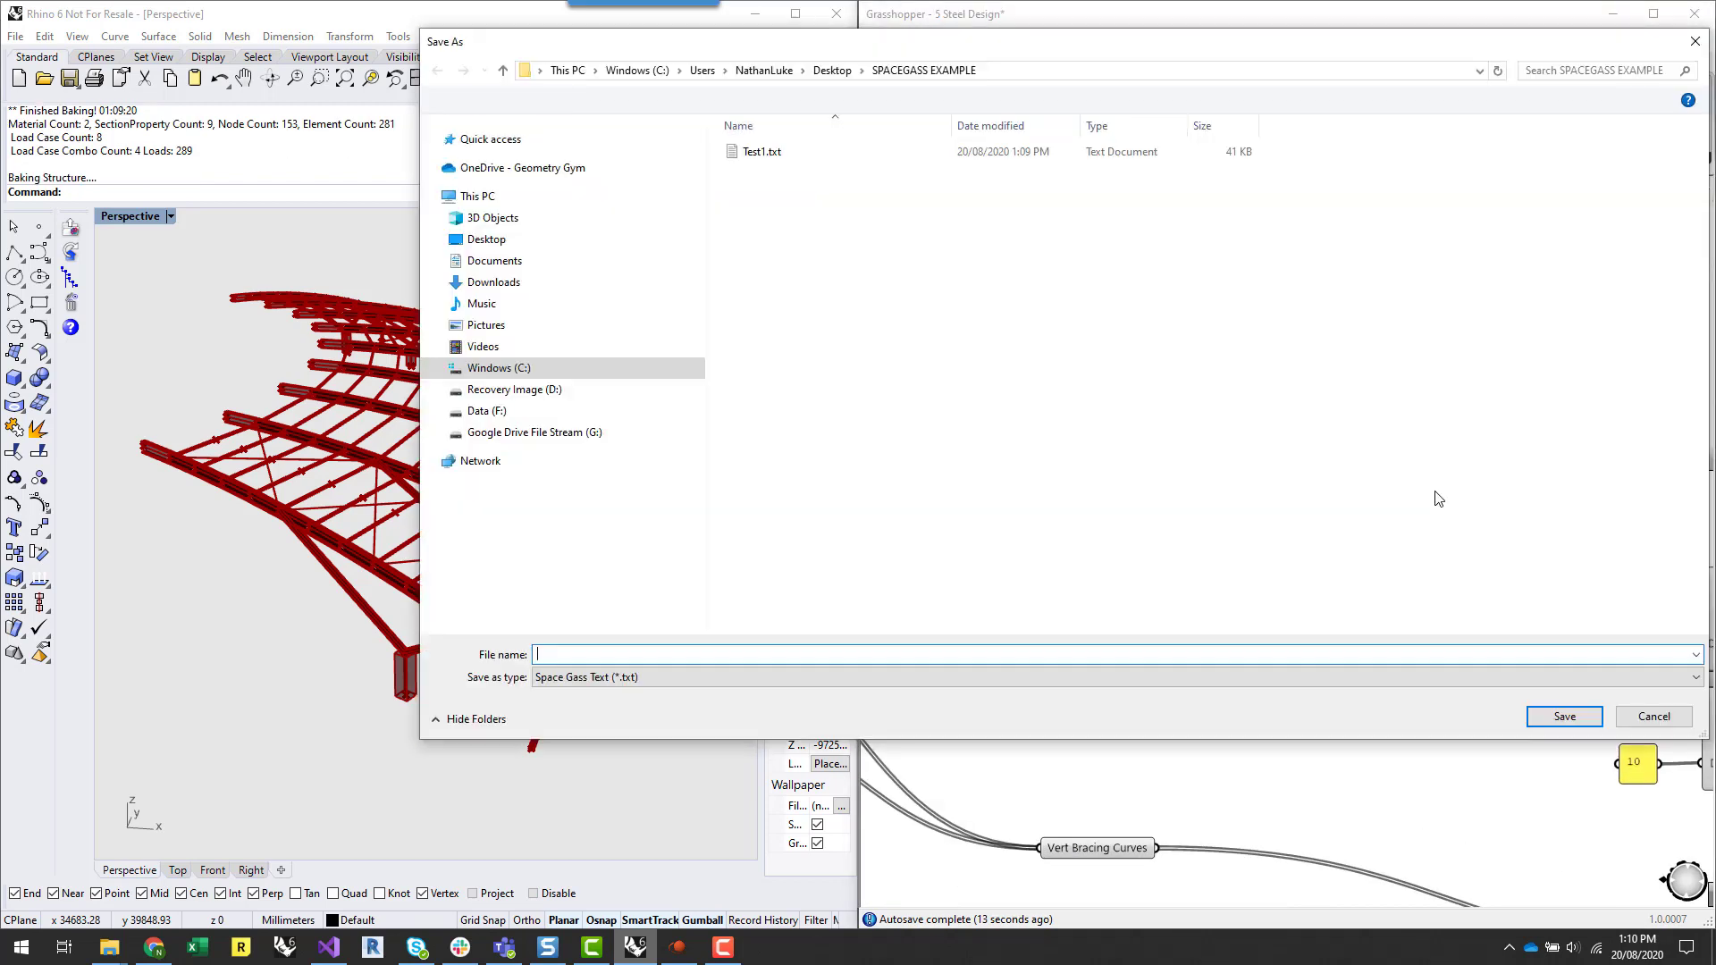
pyautogui.click(795, 151)
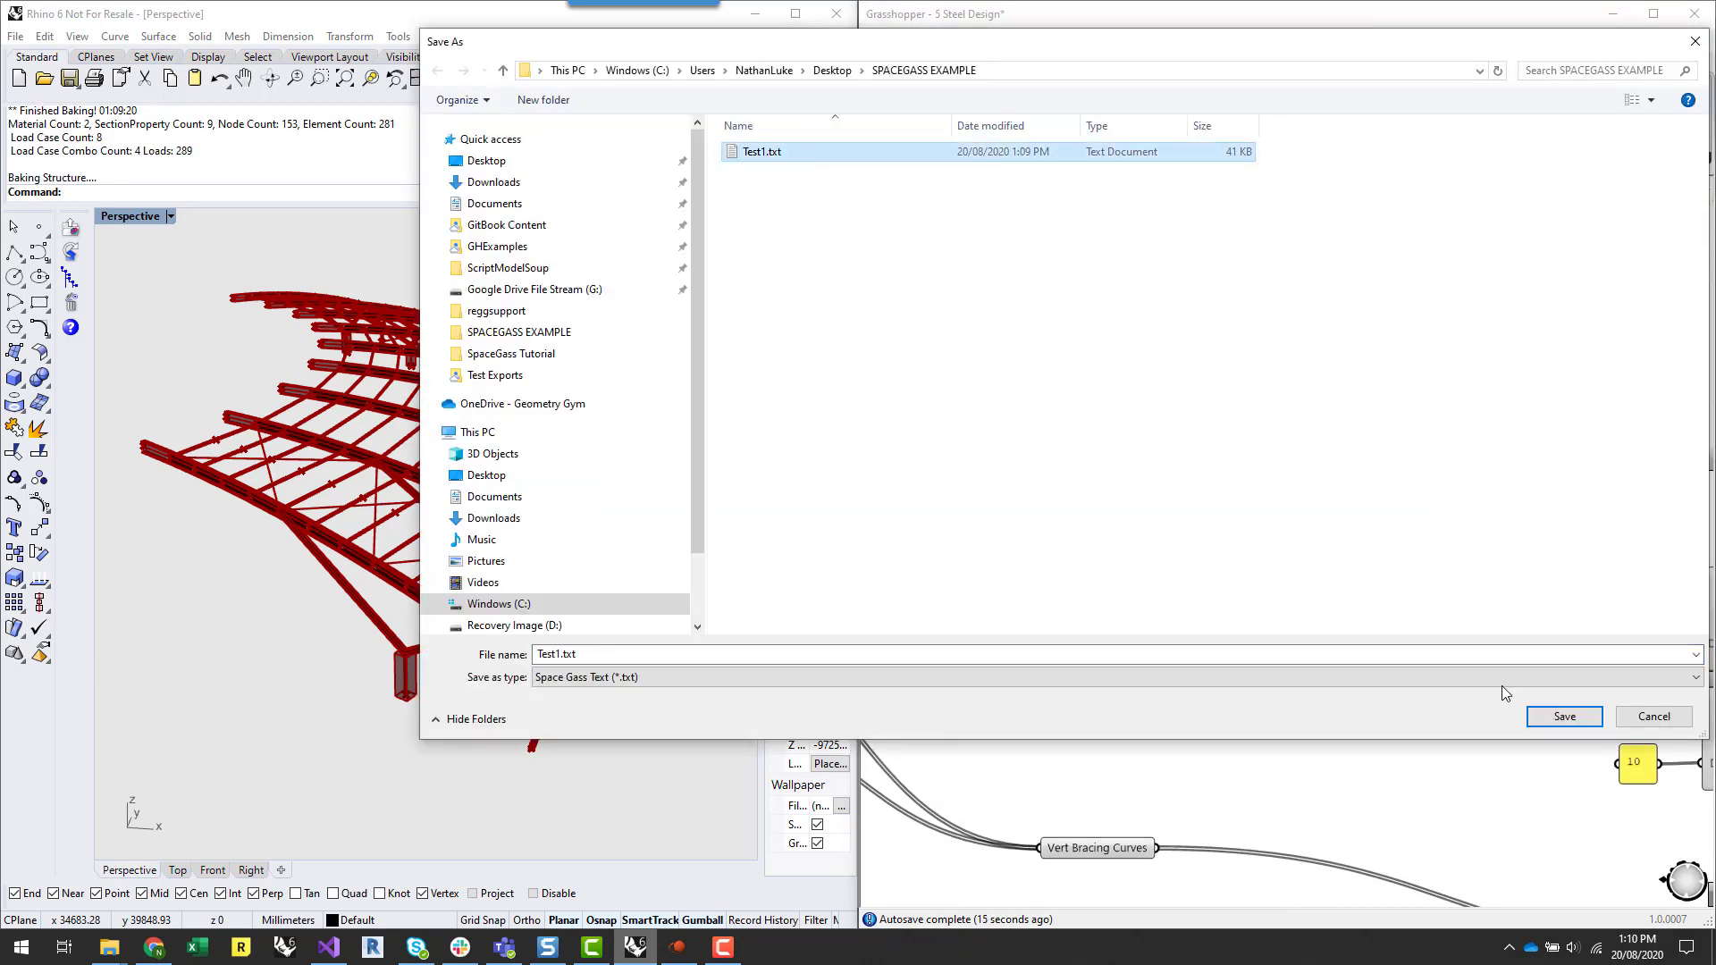
pyautogui.click(1564, 716)
pyautogui.click(899, 474)
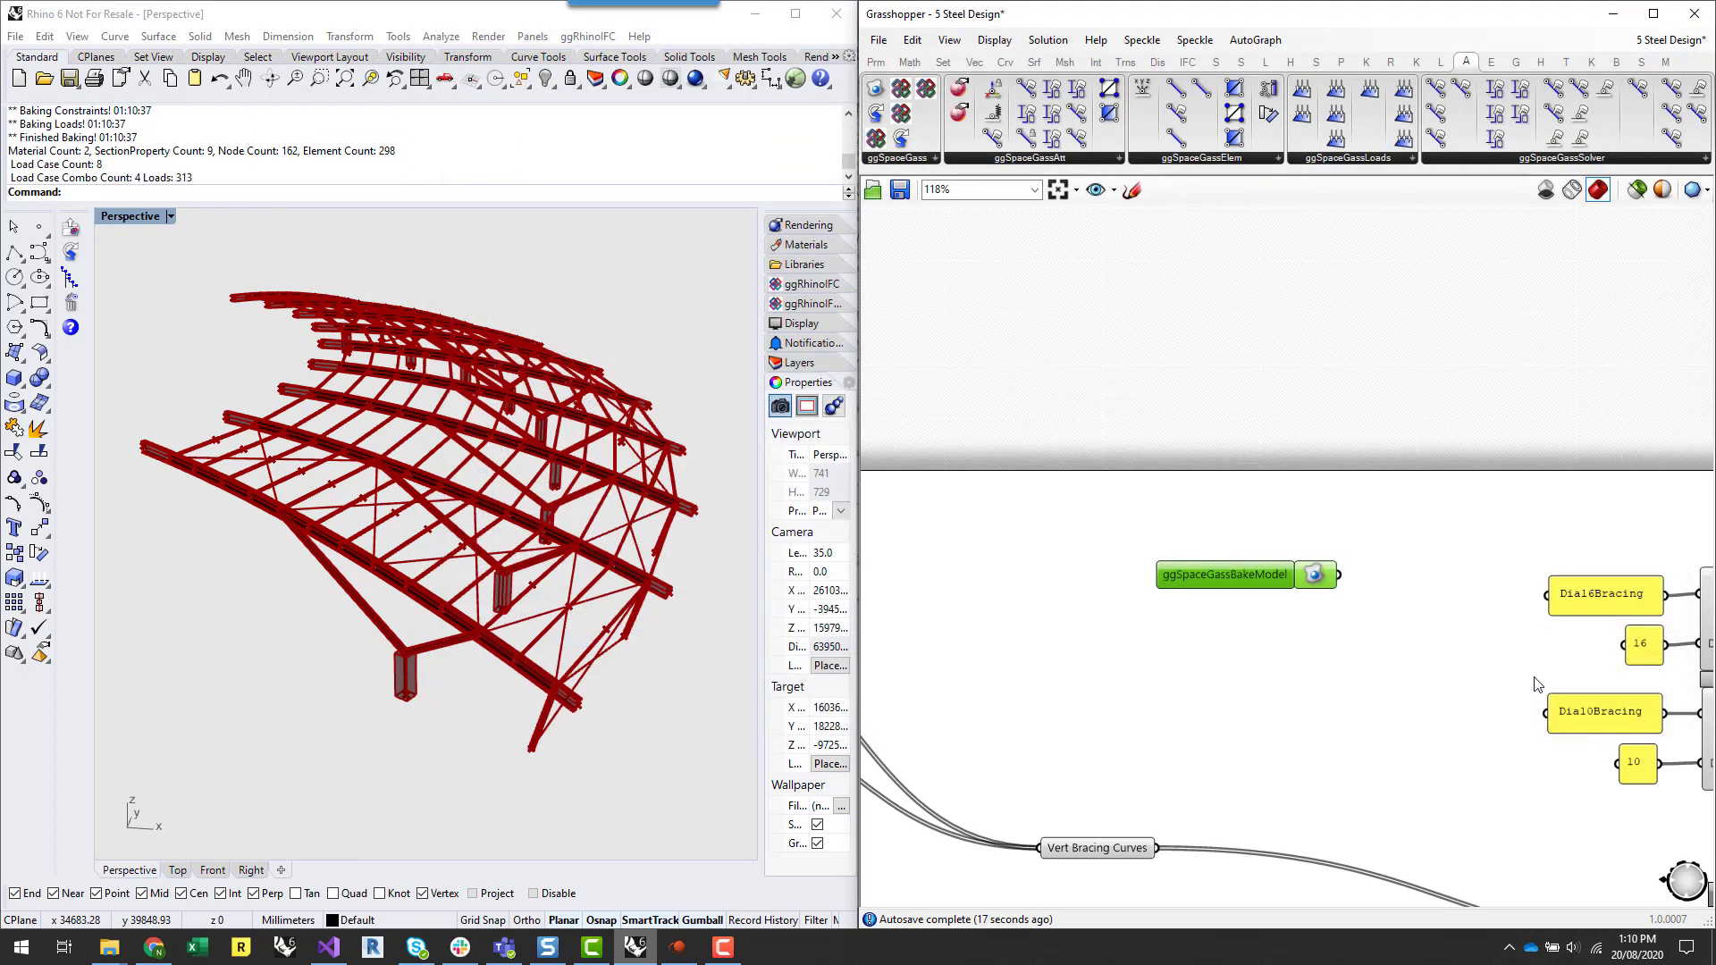
# - Switch to SPACE GASS and start a new job without saving the changes to the current one
pyautogui.click(679, 946)
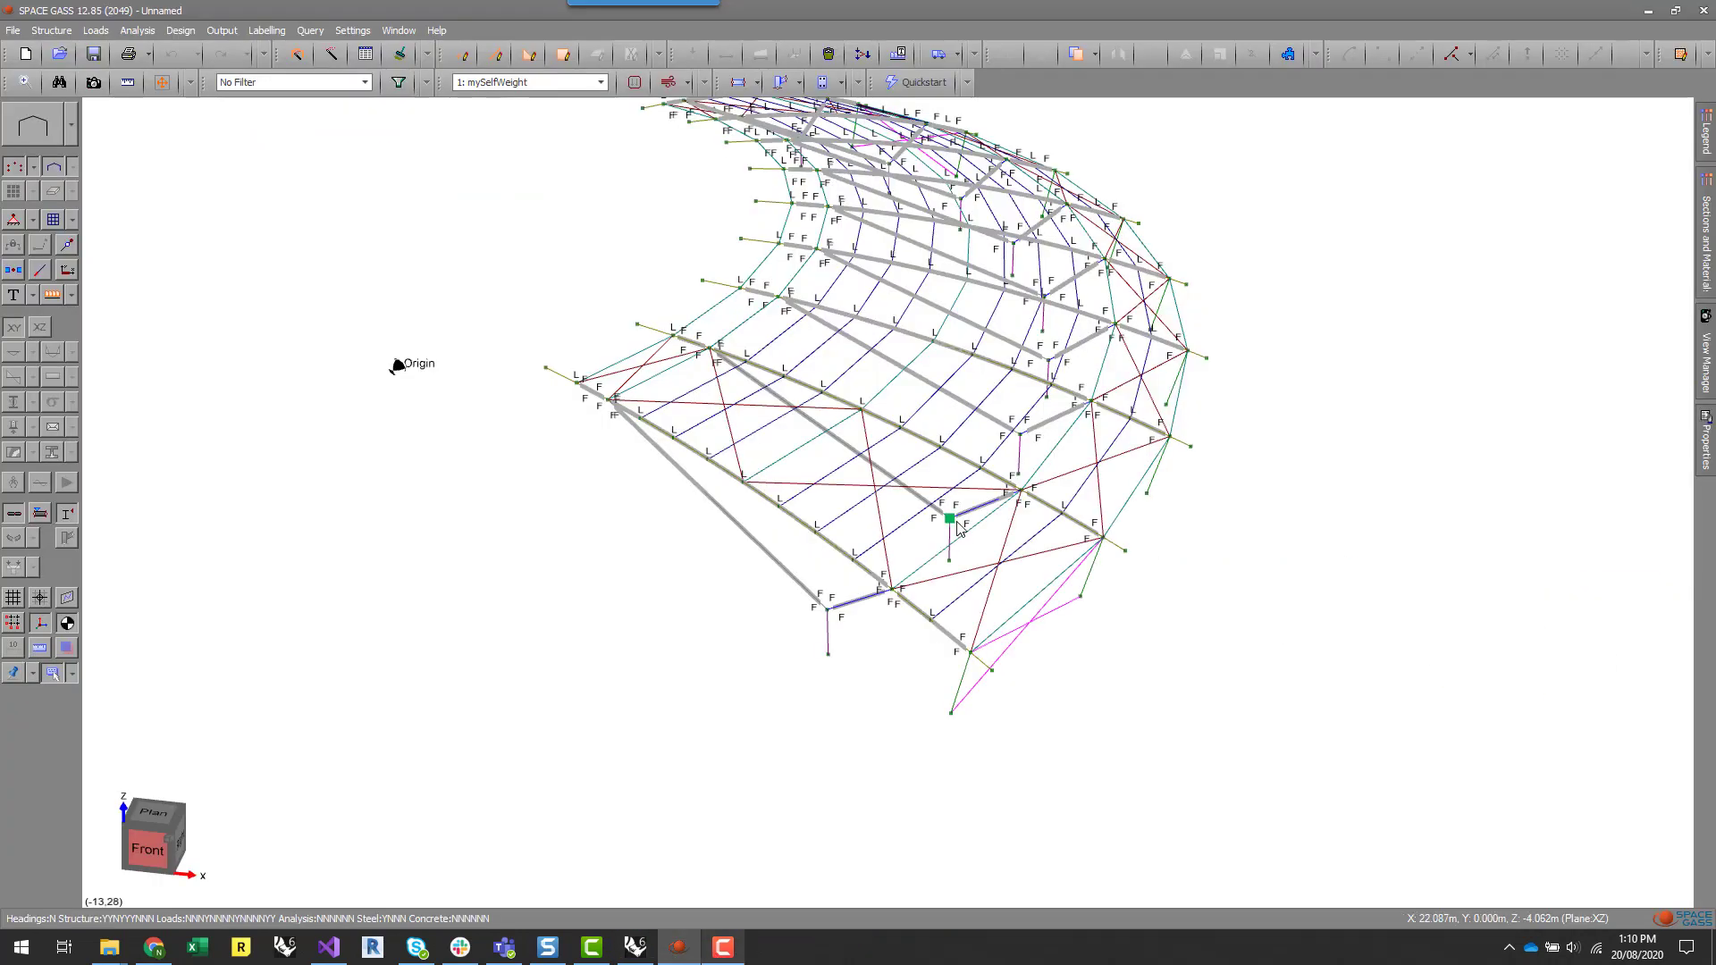
pyautogui.click(21, 55)
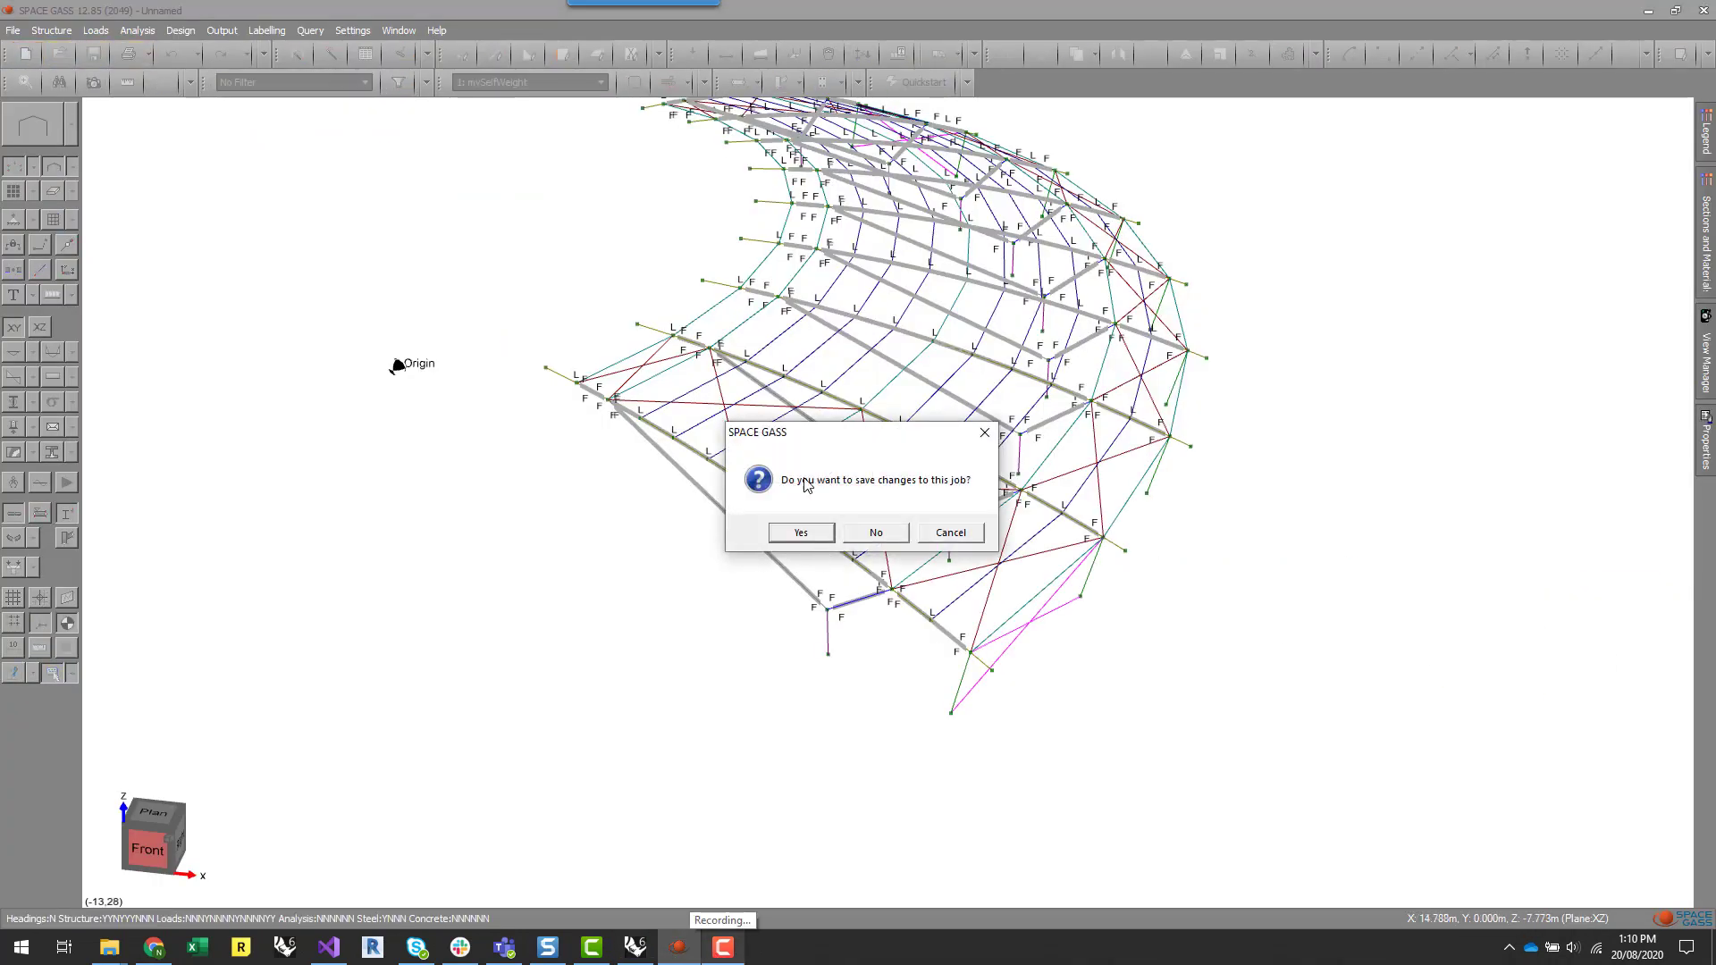
pyautogui.click(871, 536)
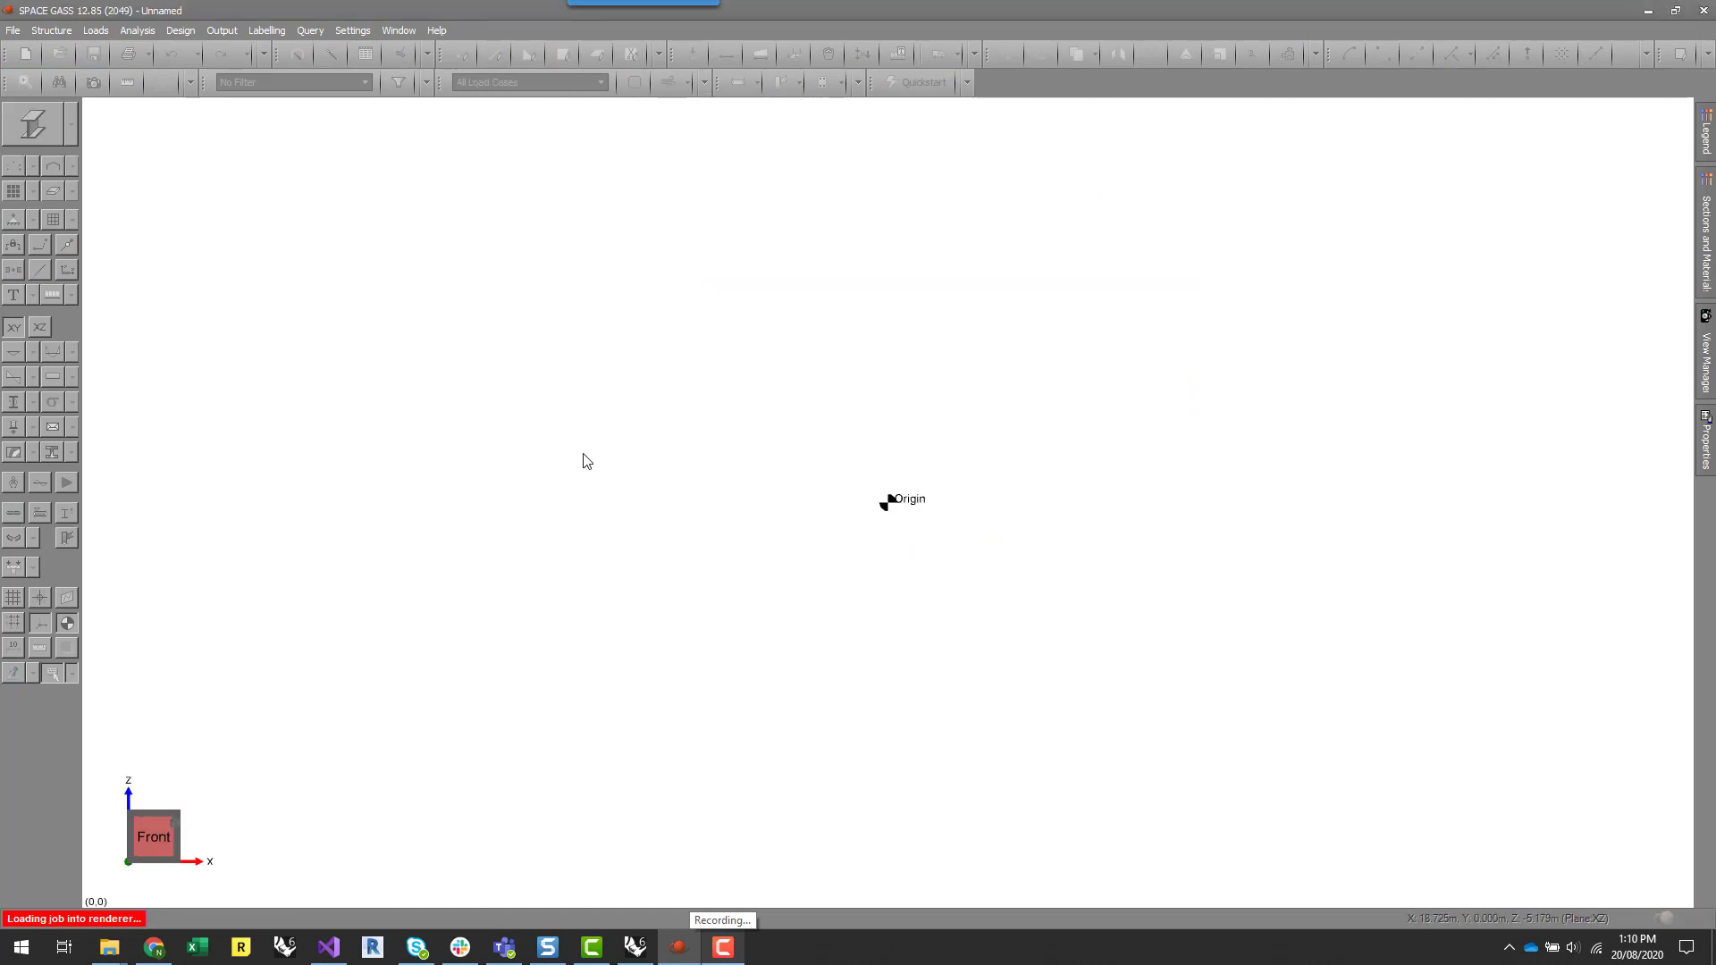
# - Import the rebaked text file Test1.txt into the new job
pyautogui.click(11, 34)
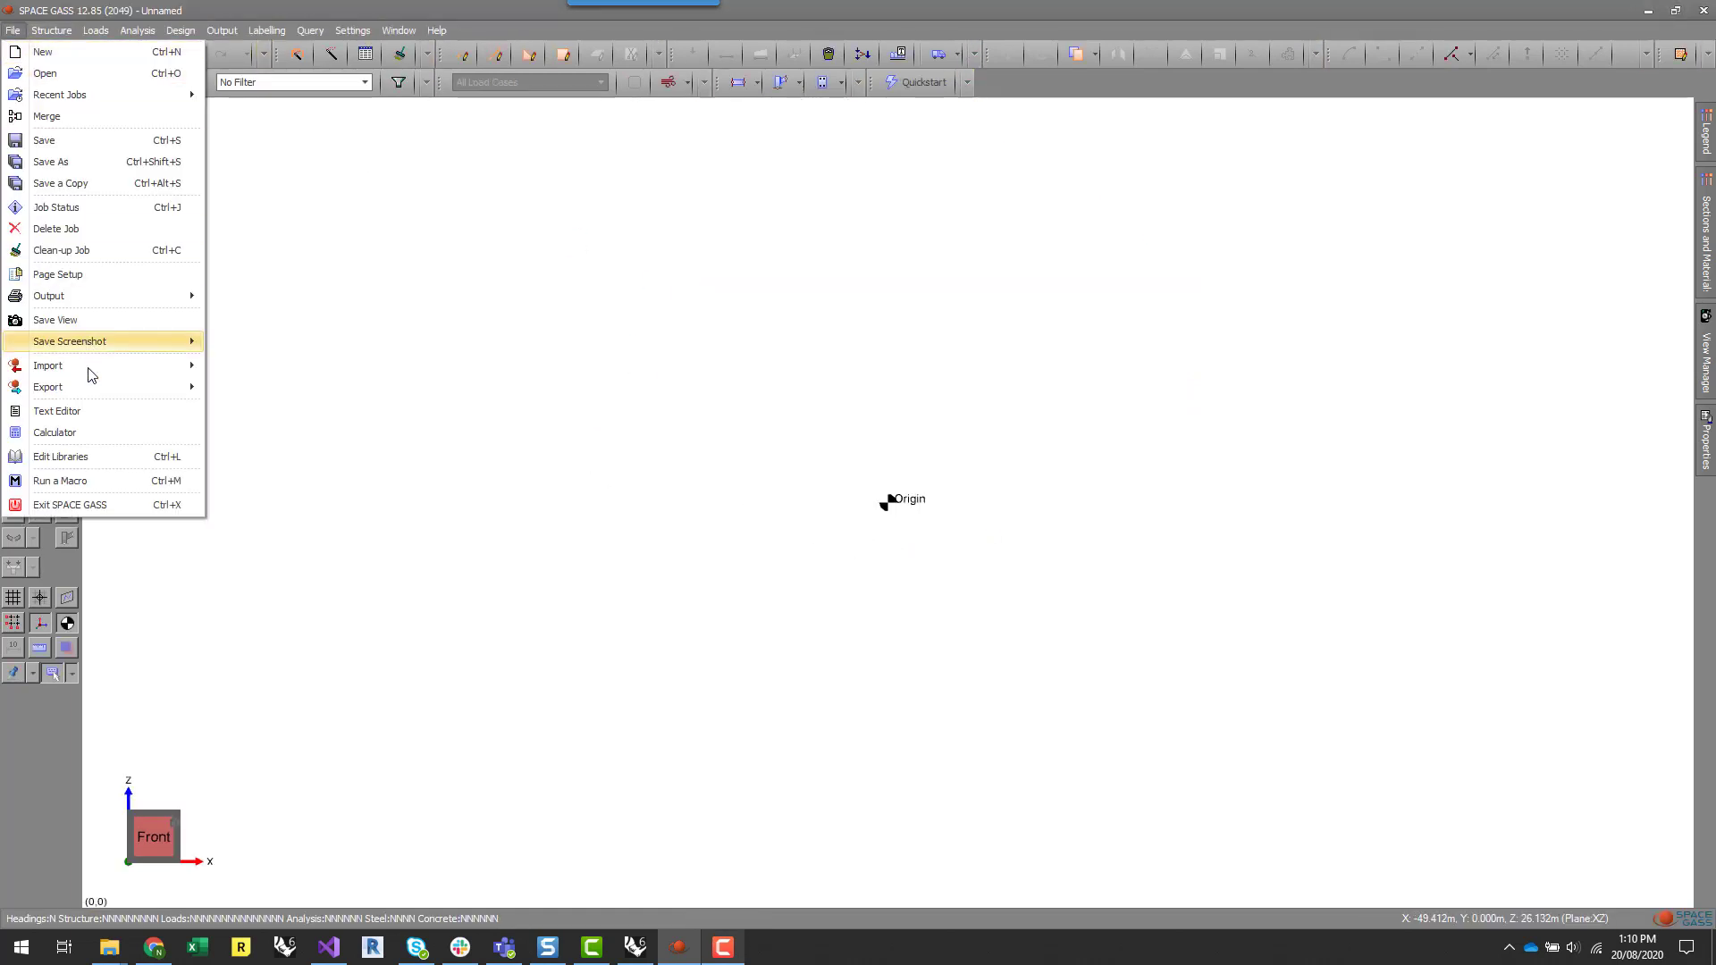
pyautogui.moveTo(92, 373)
pyautogui.click(286, 370)
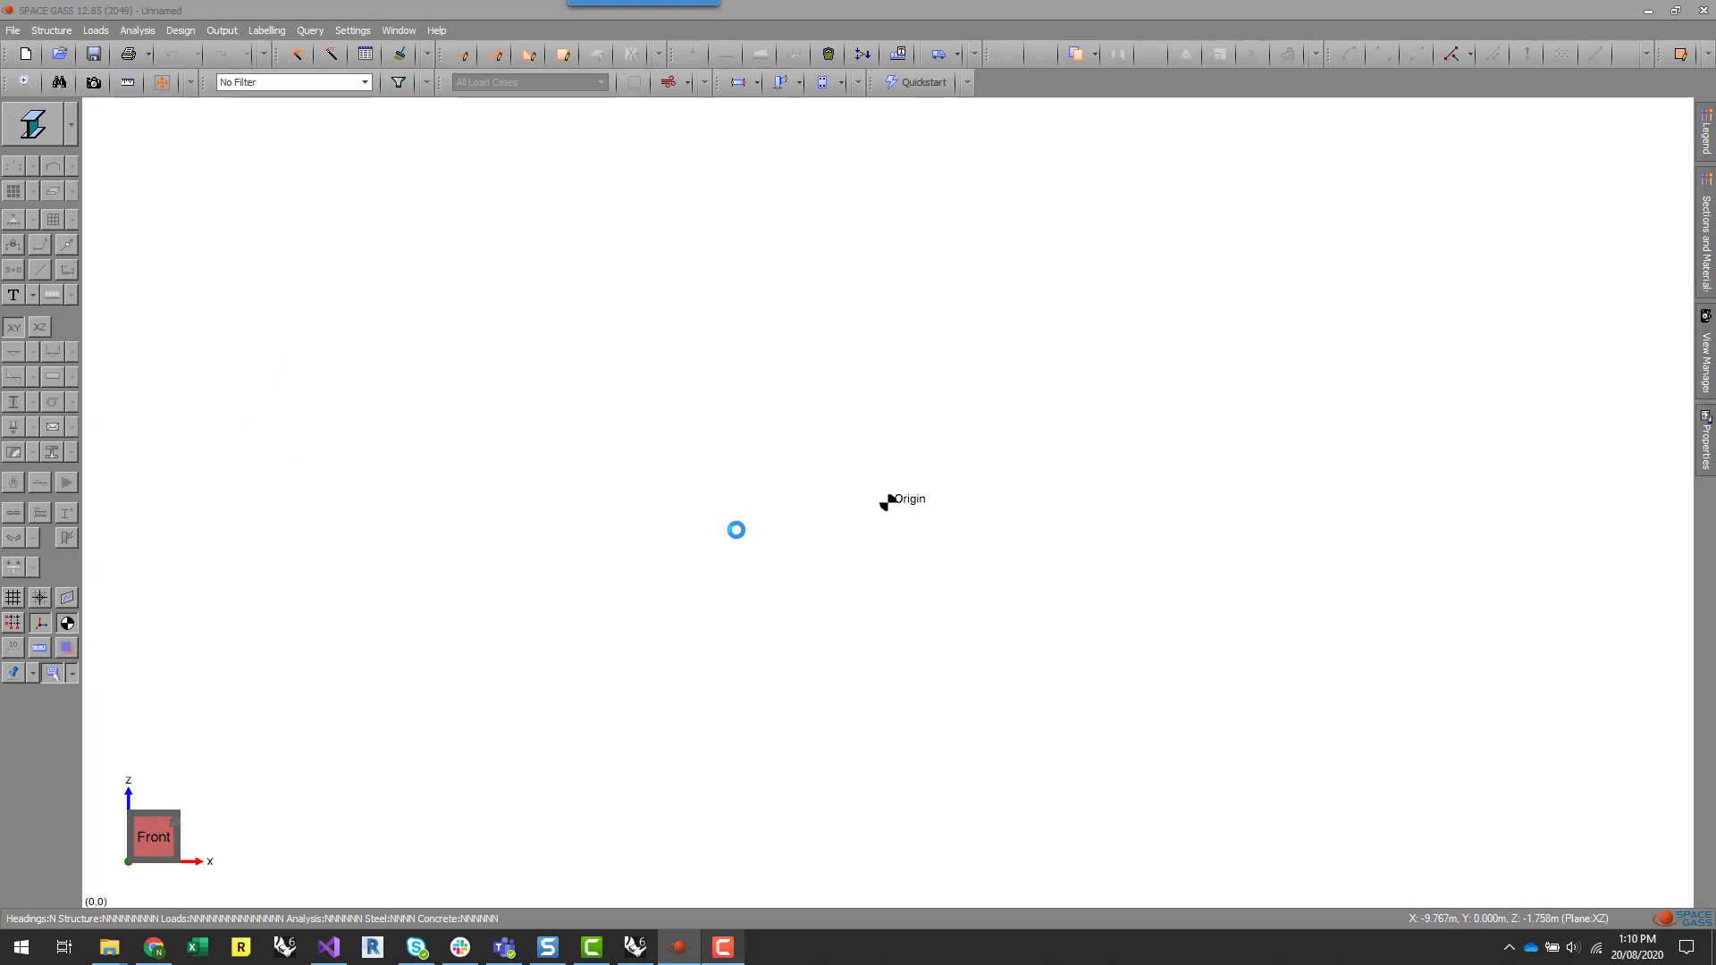
pyautogui.click(497, 146)
pyautogui.click(896, 670)
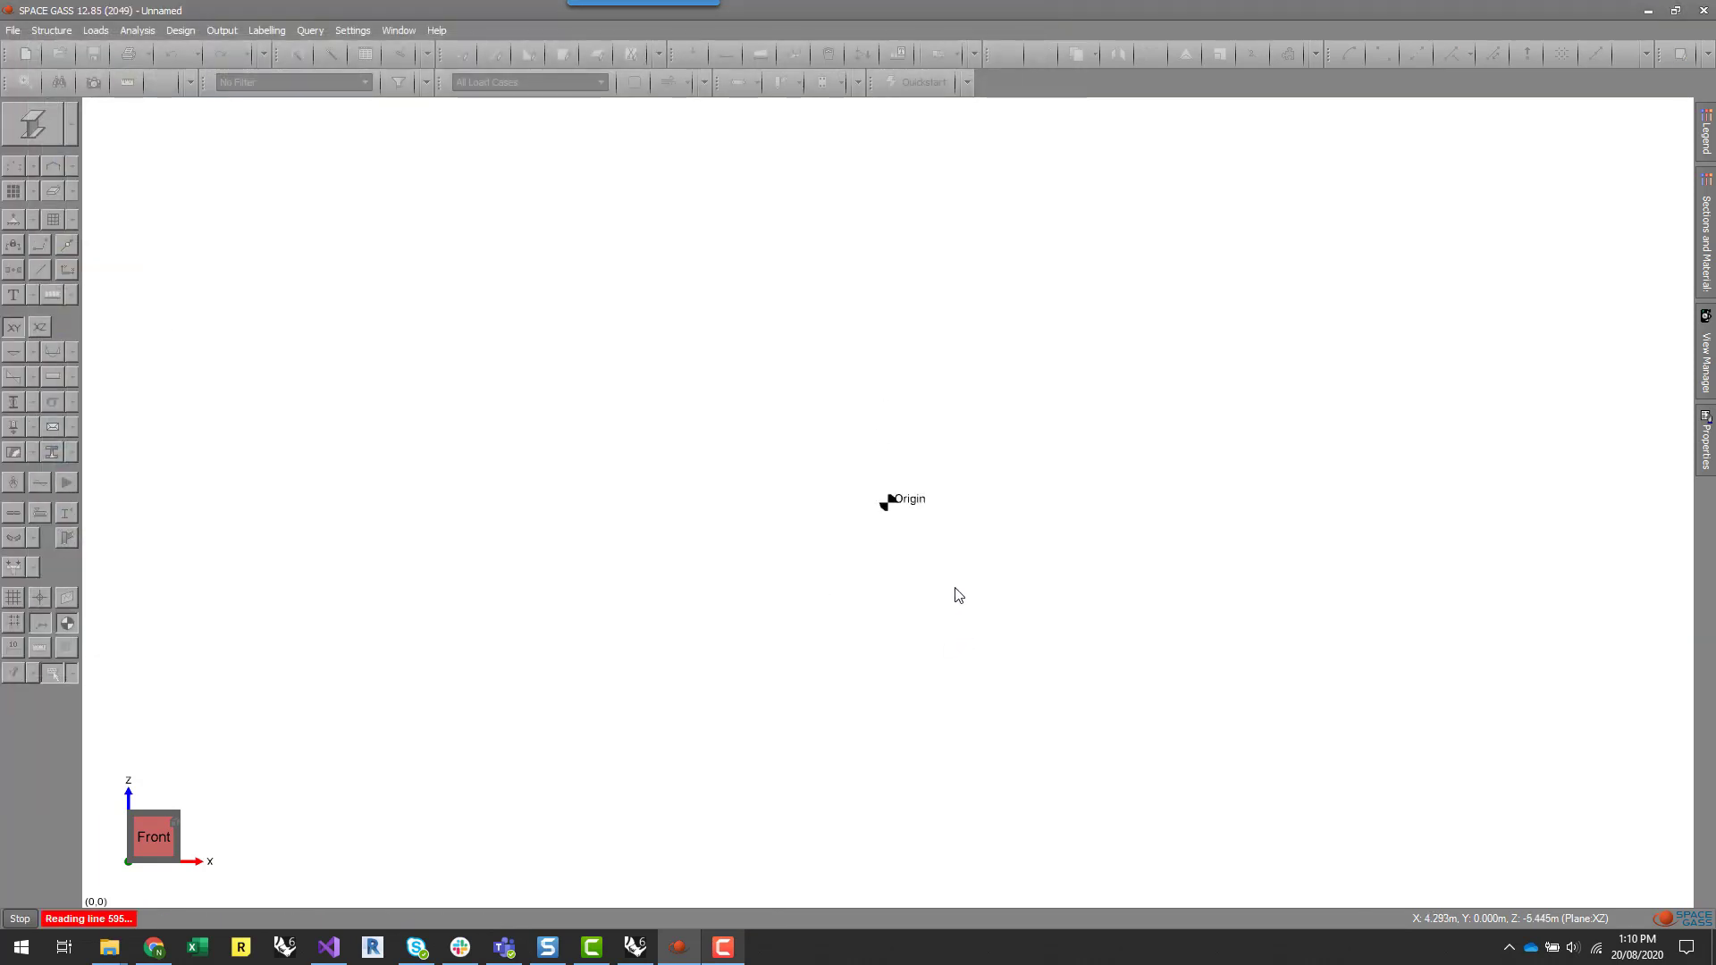
pyautogui.click(934, 534)
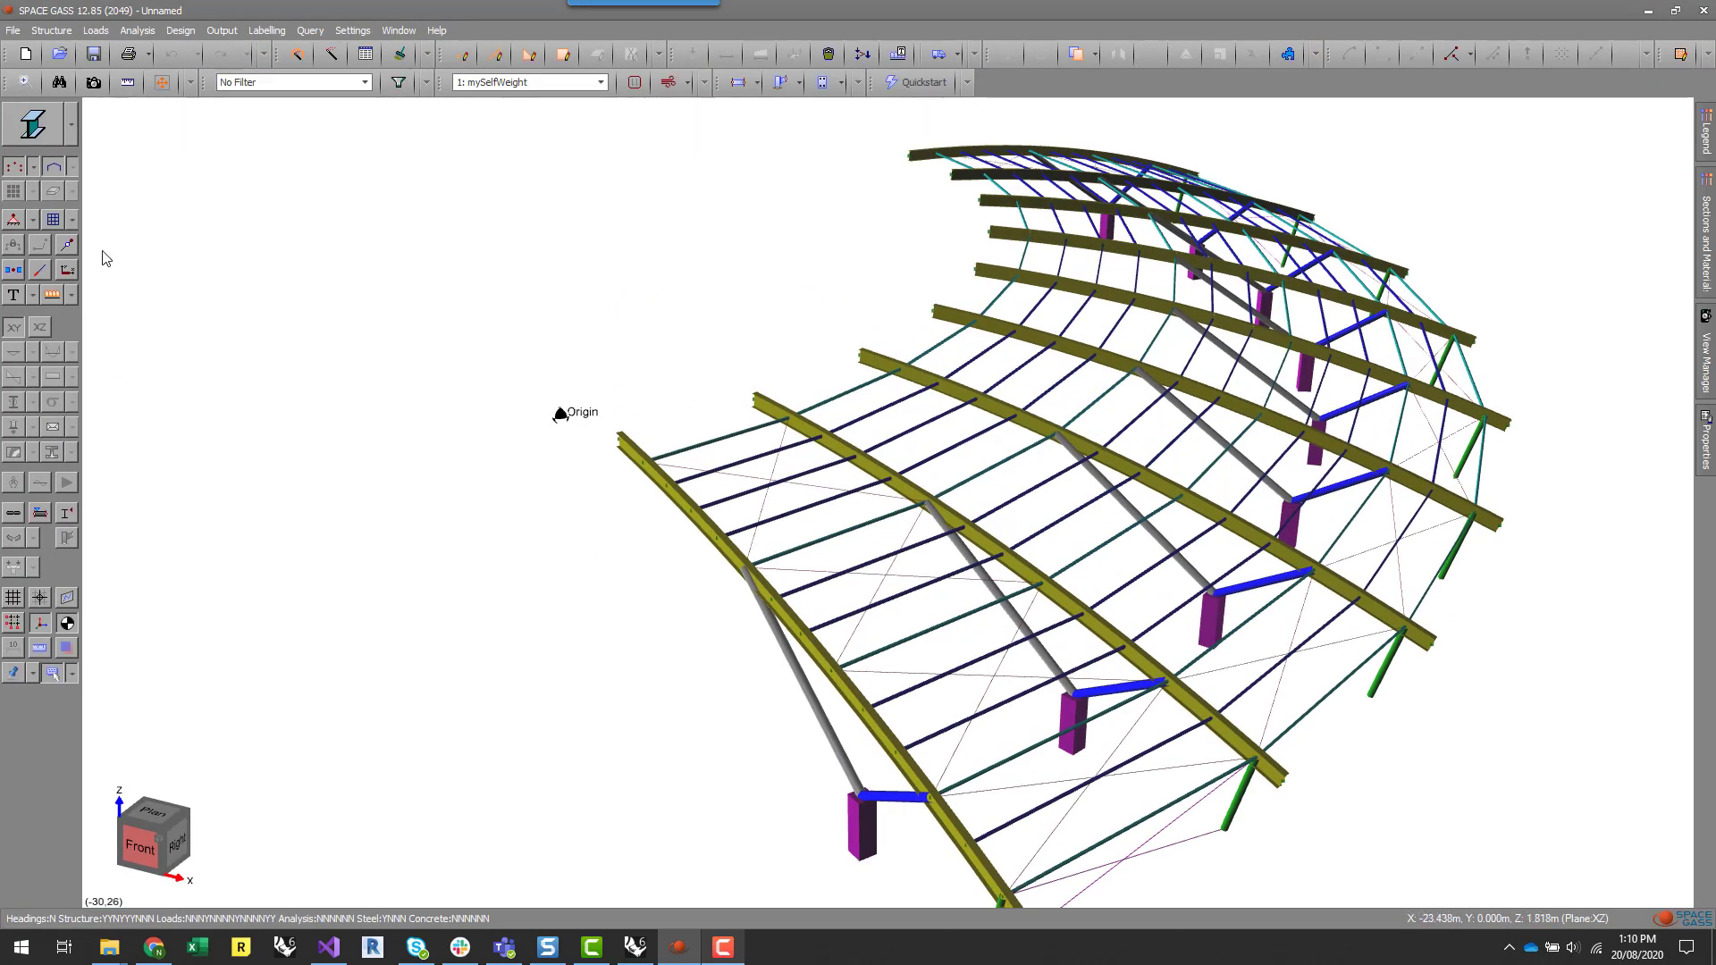
# - Show the updated structure as a wireframe with its steel member design groups and flange restraint labels
pyautogui.click(72, 127)
pyautogui.click(41, 198)
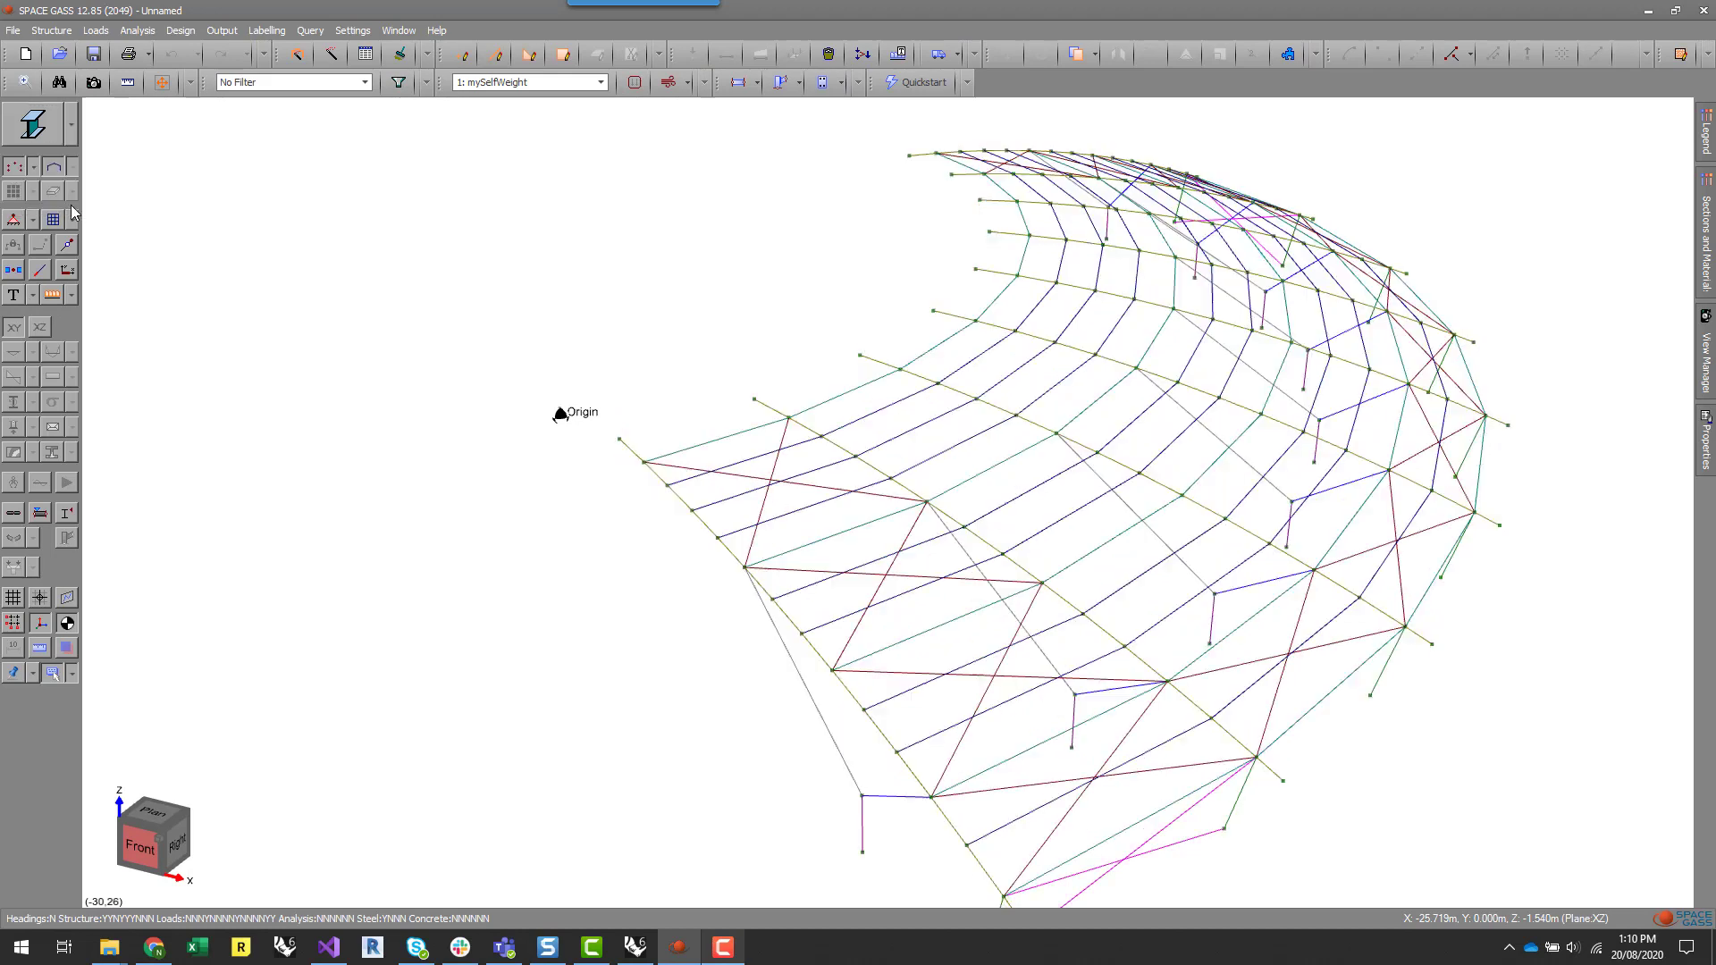
pyautogui.click(39, 515)
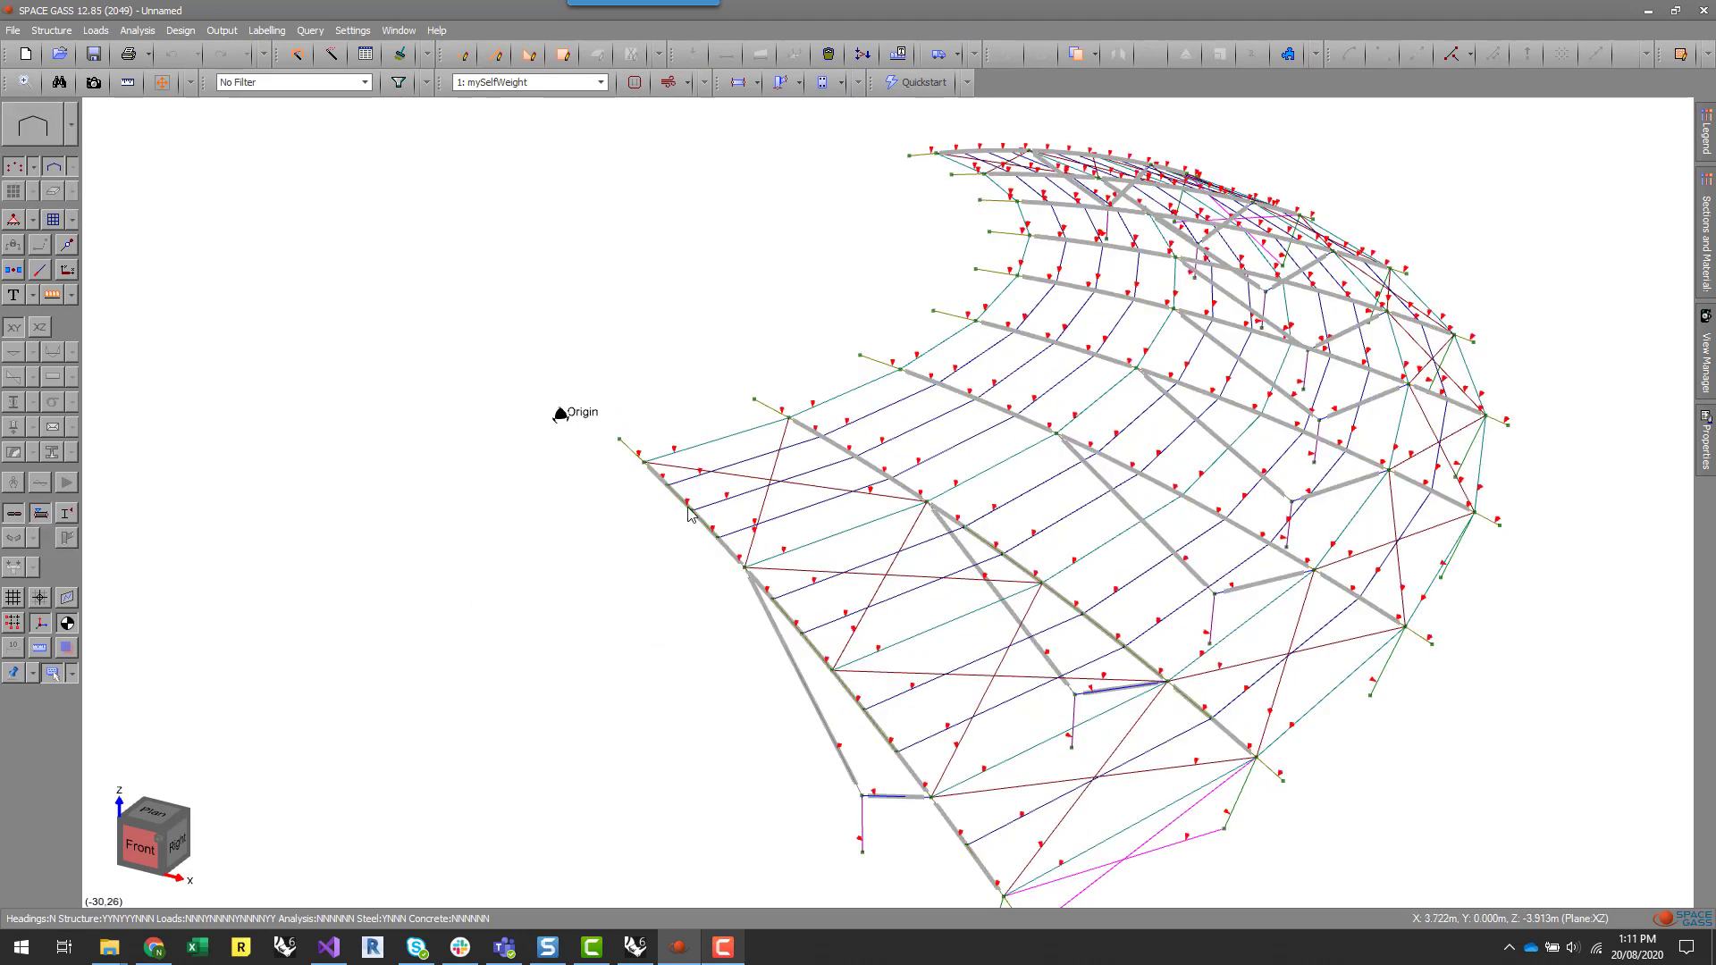
pyautogui.click(66, 512)
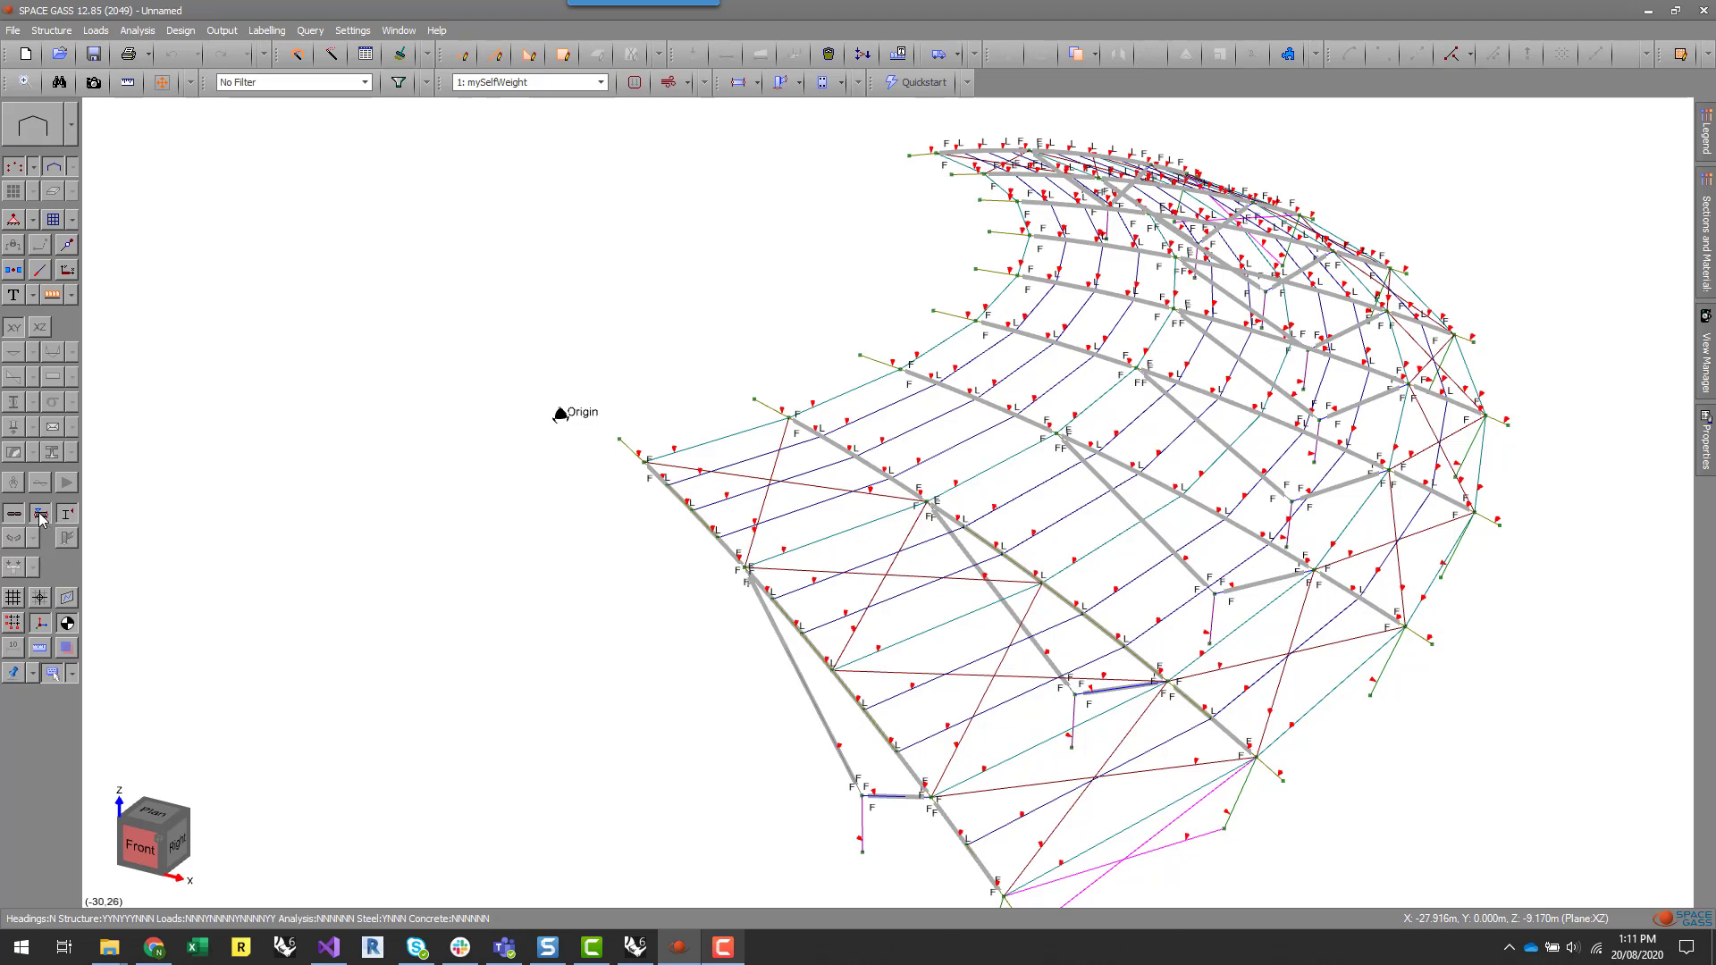
# - Examine the restraint labels at the purlin positions along the roof beams of the updated structure
pyautogui.moveTo(774, 812); pyautogui.dragTo(816, 762, button='middle')
pyautogui.scroll(5, 742, 498)
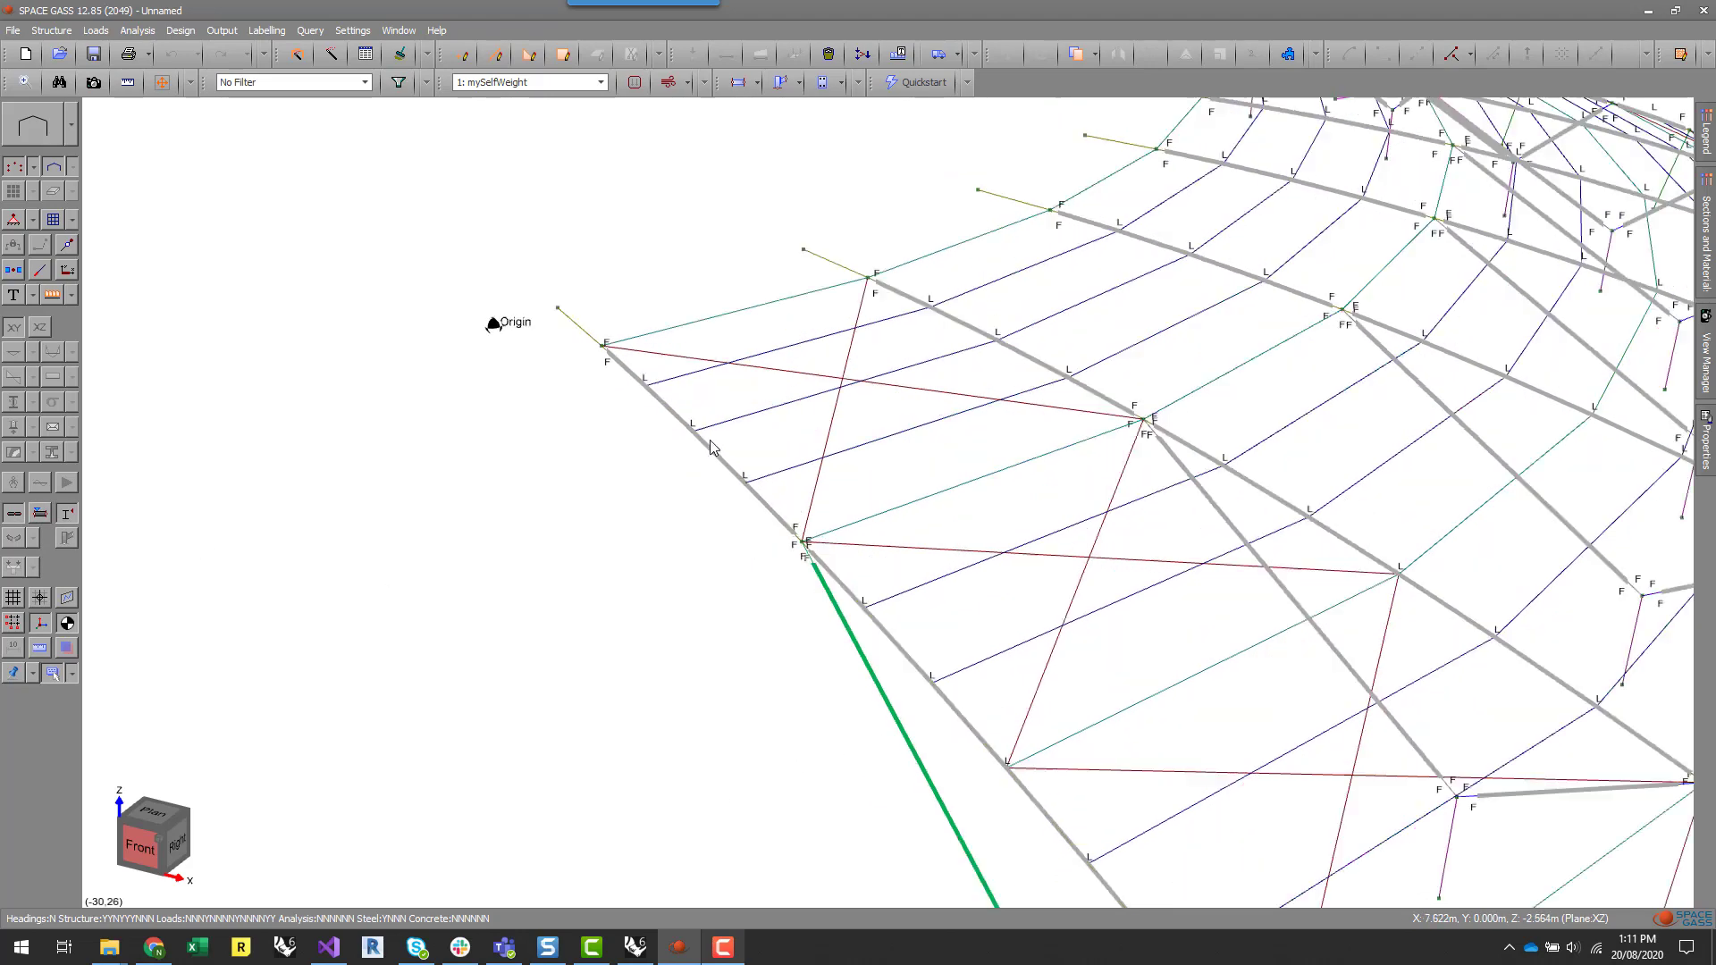
pyautogui.scroll(-3, 786, 495)
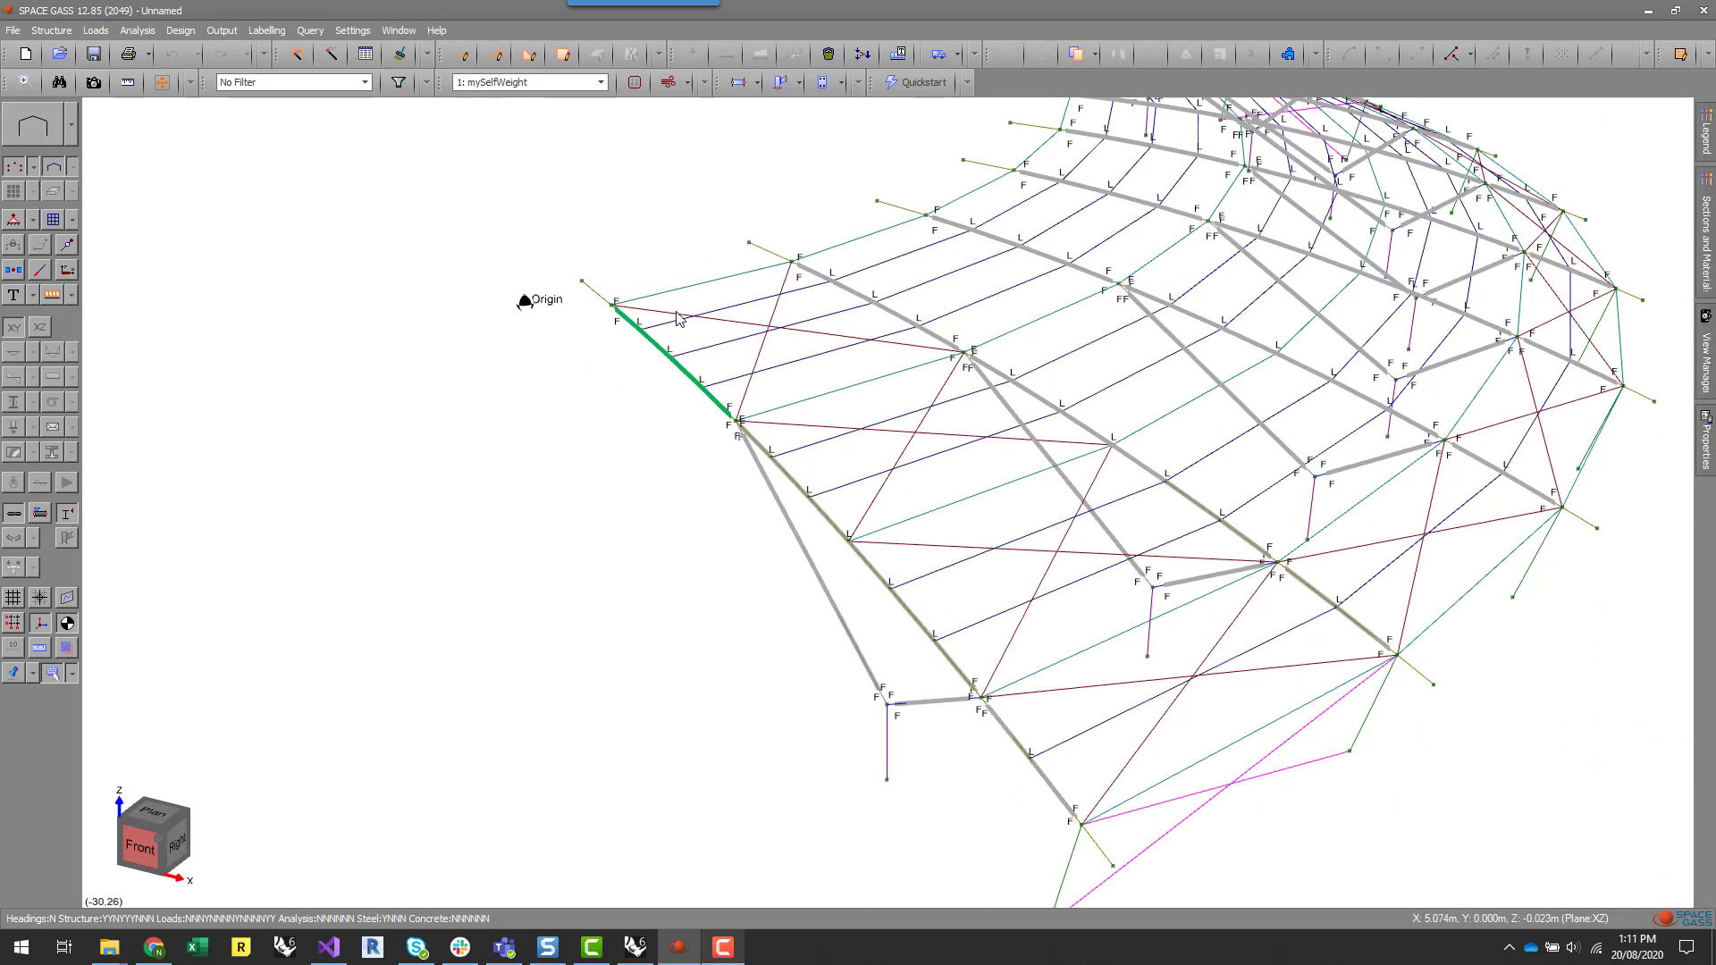
pyautogui.scroll(-2, 865, 479)
pyautogui.scroll(2, 1476, 511)
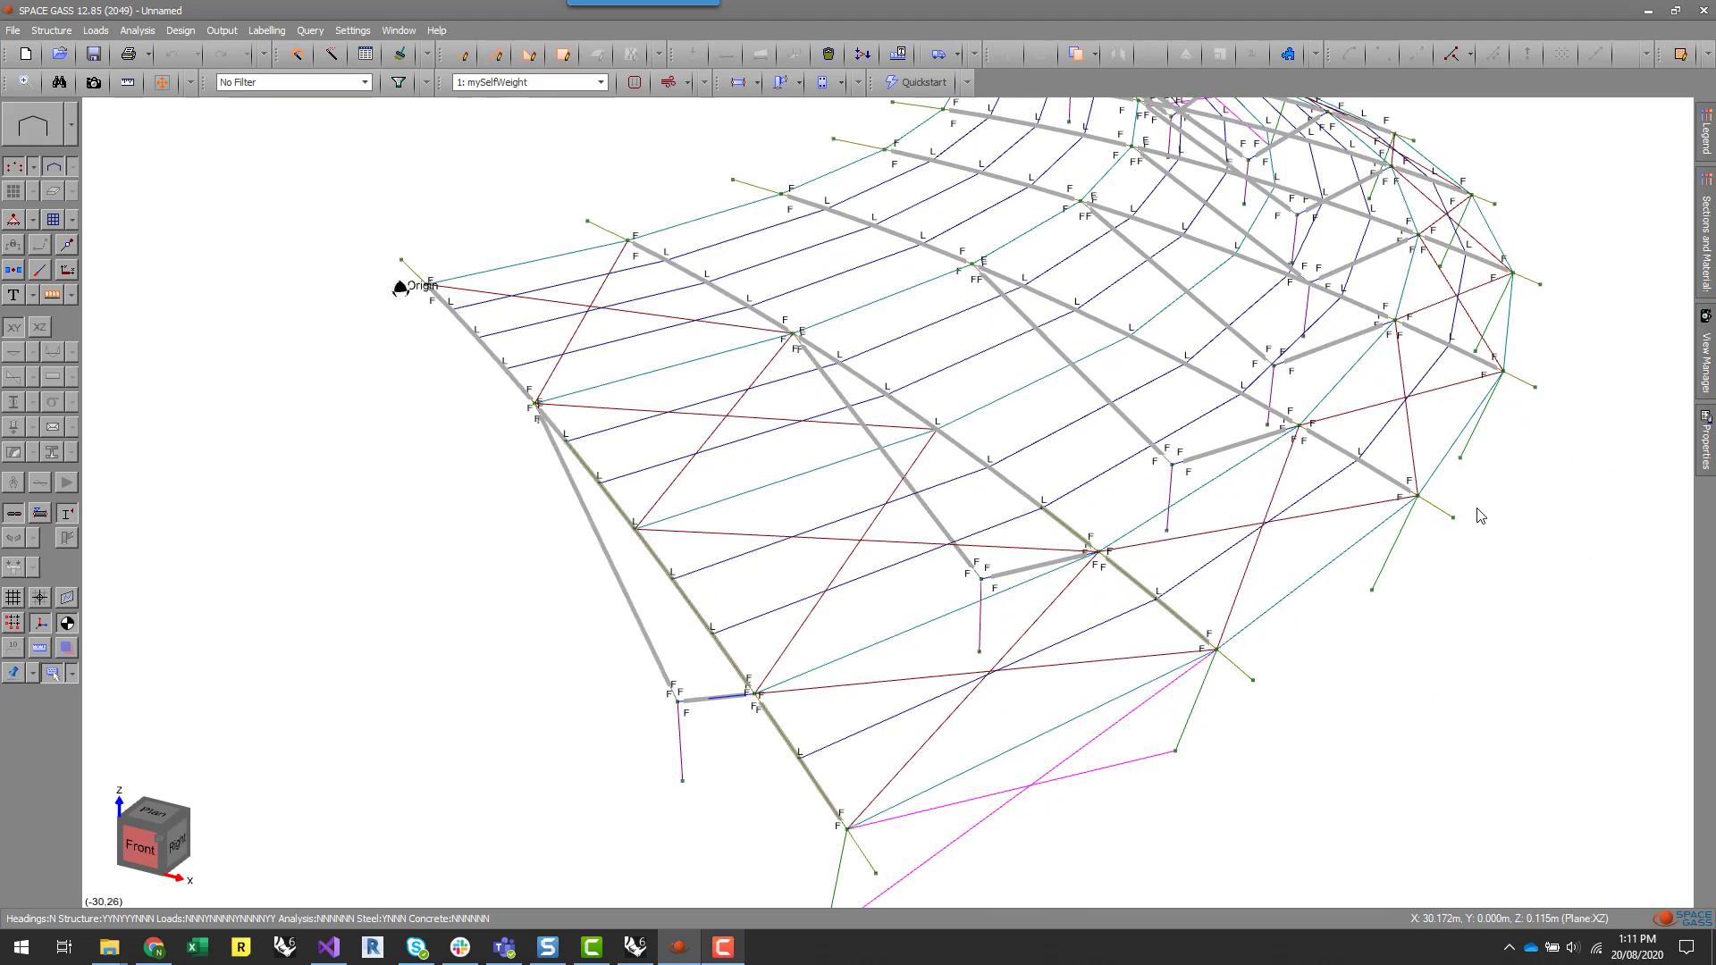
pyautogui.scroll(-1, 901, 661)
pyautogui.scroll(-2, 1287, 800)
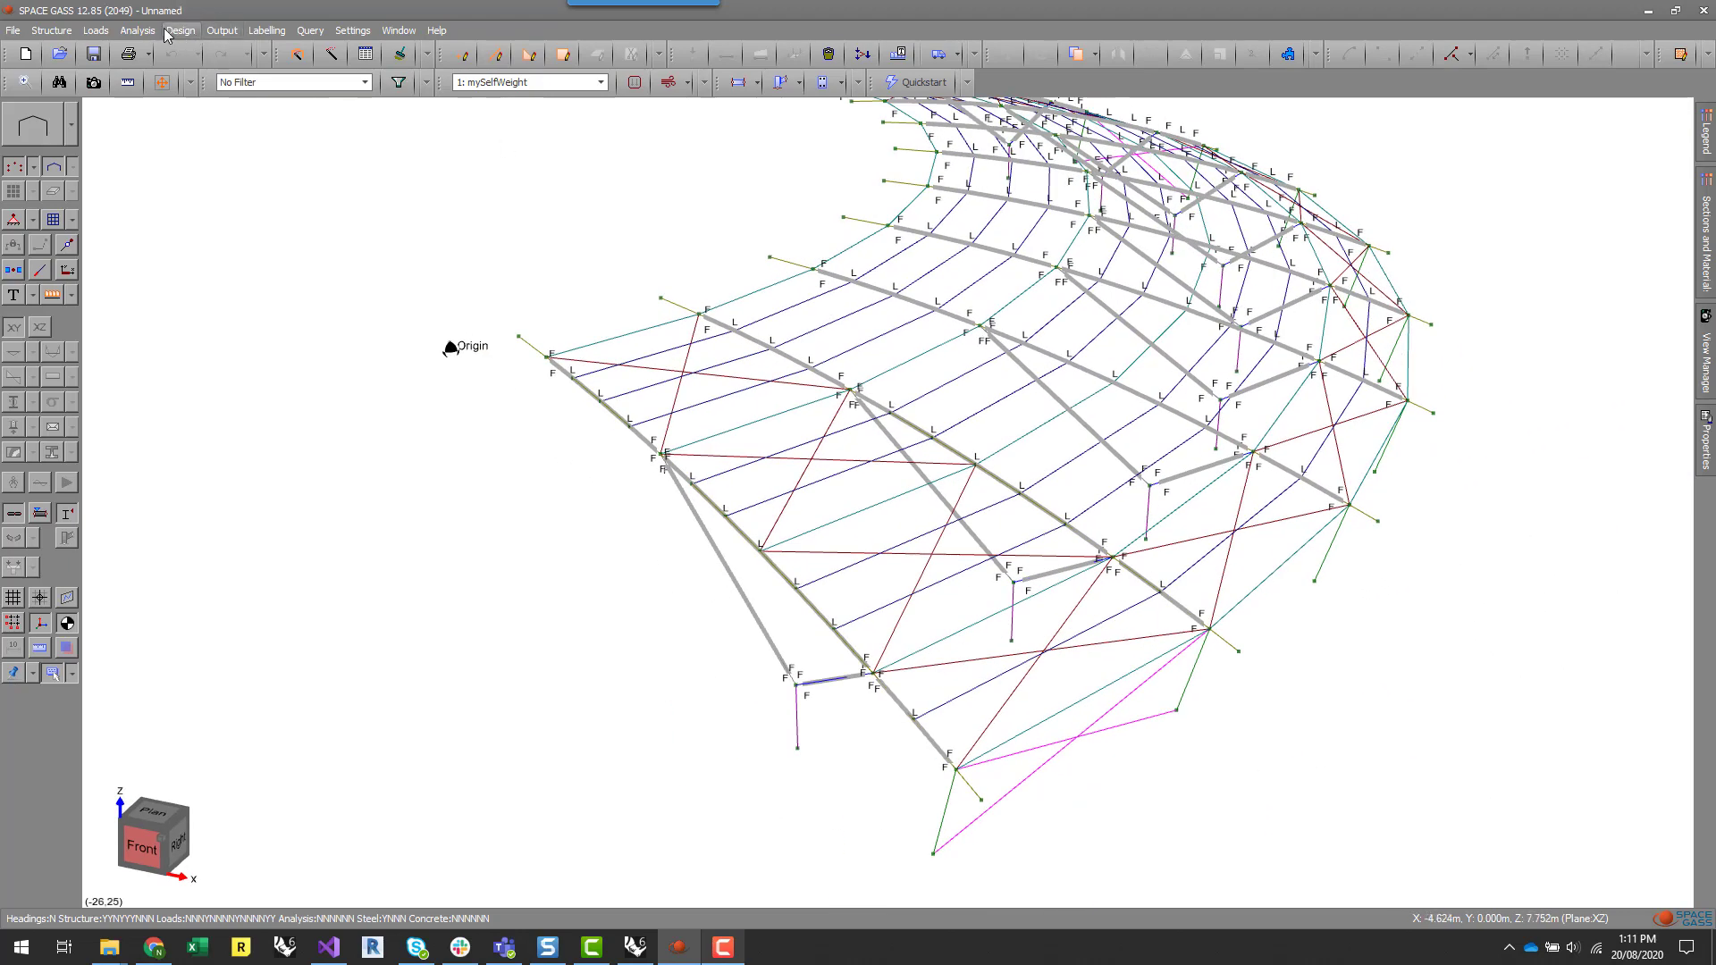
# - Run a linear static analysis for all load cases with tension/compression-only effects activated
pyautogui.click(136, 30)
pyautogui.click(191, 52)
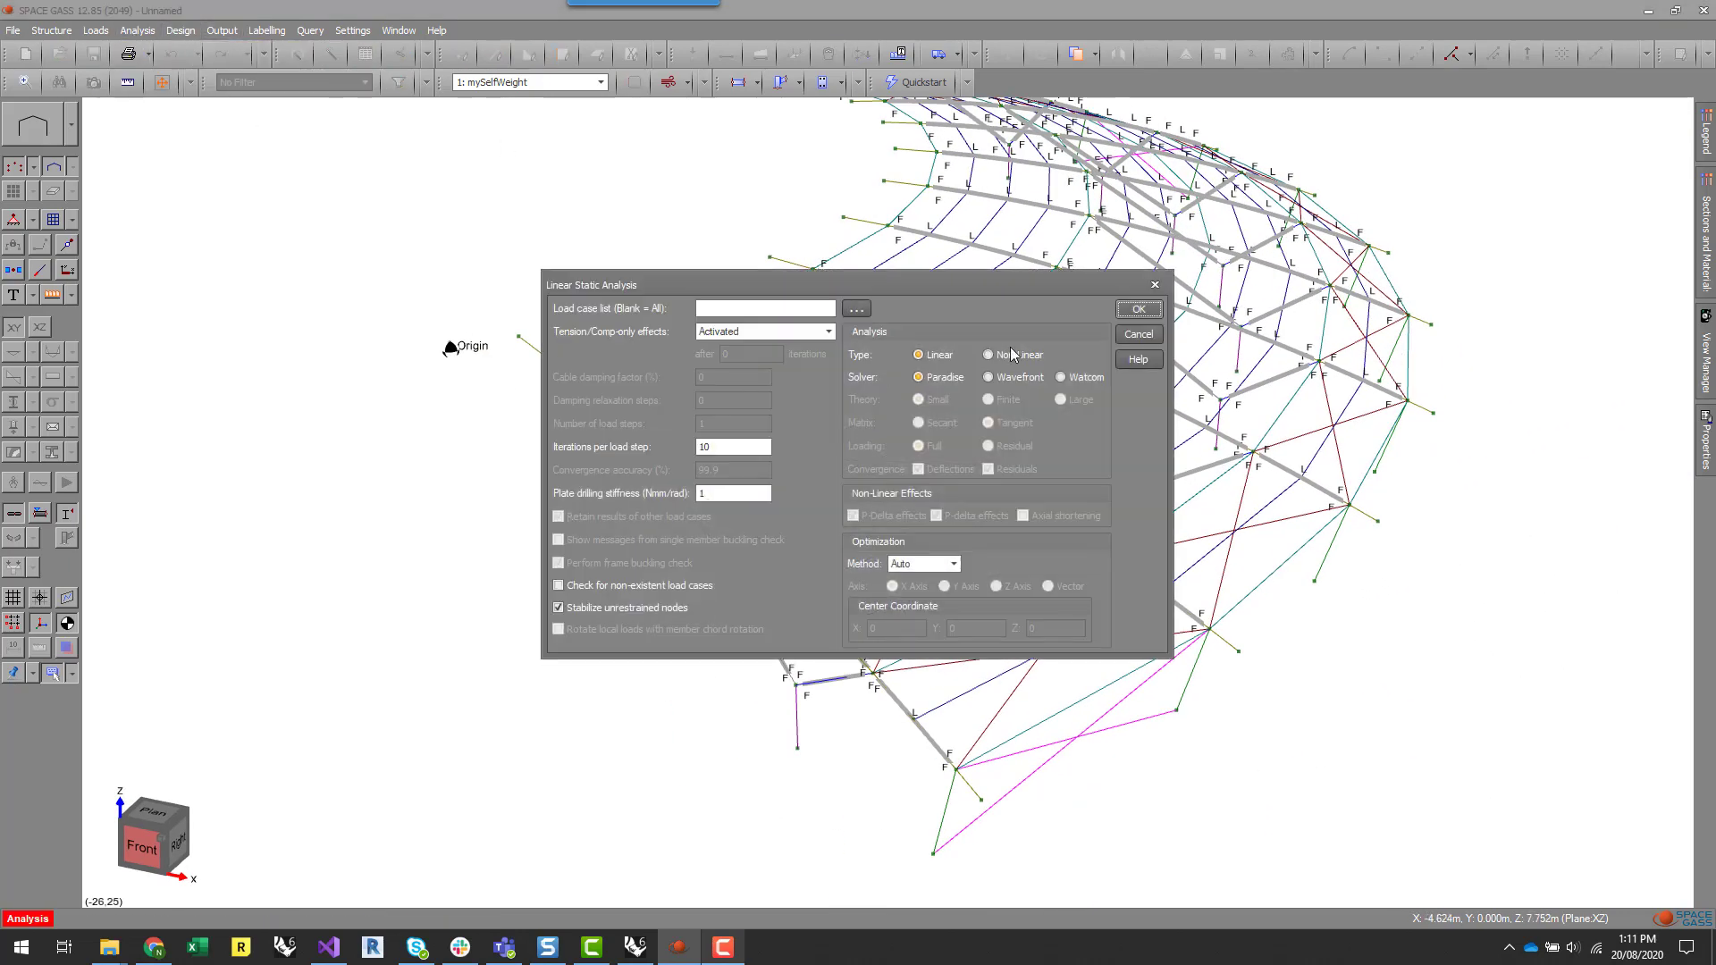
pyautogui.click(1135, 309)
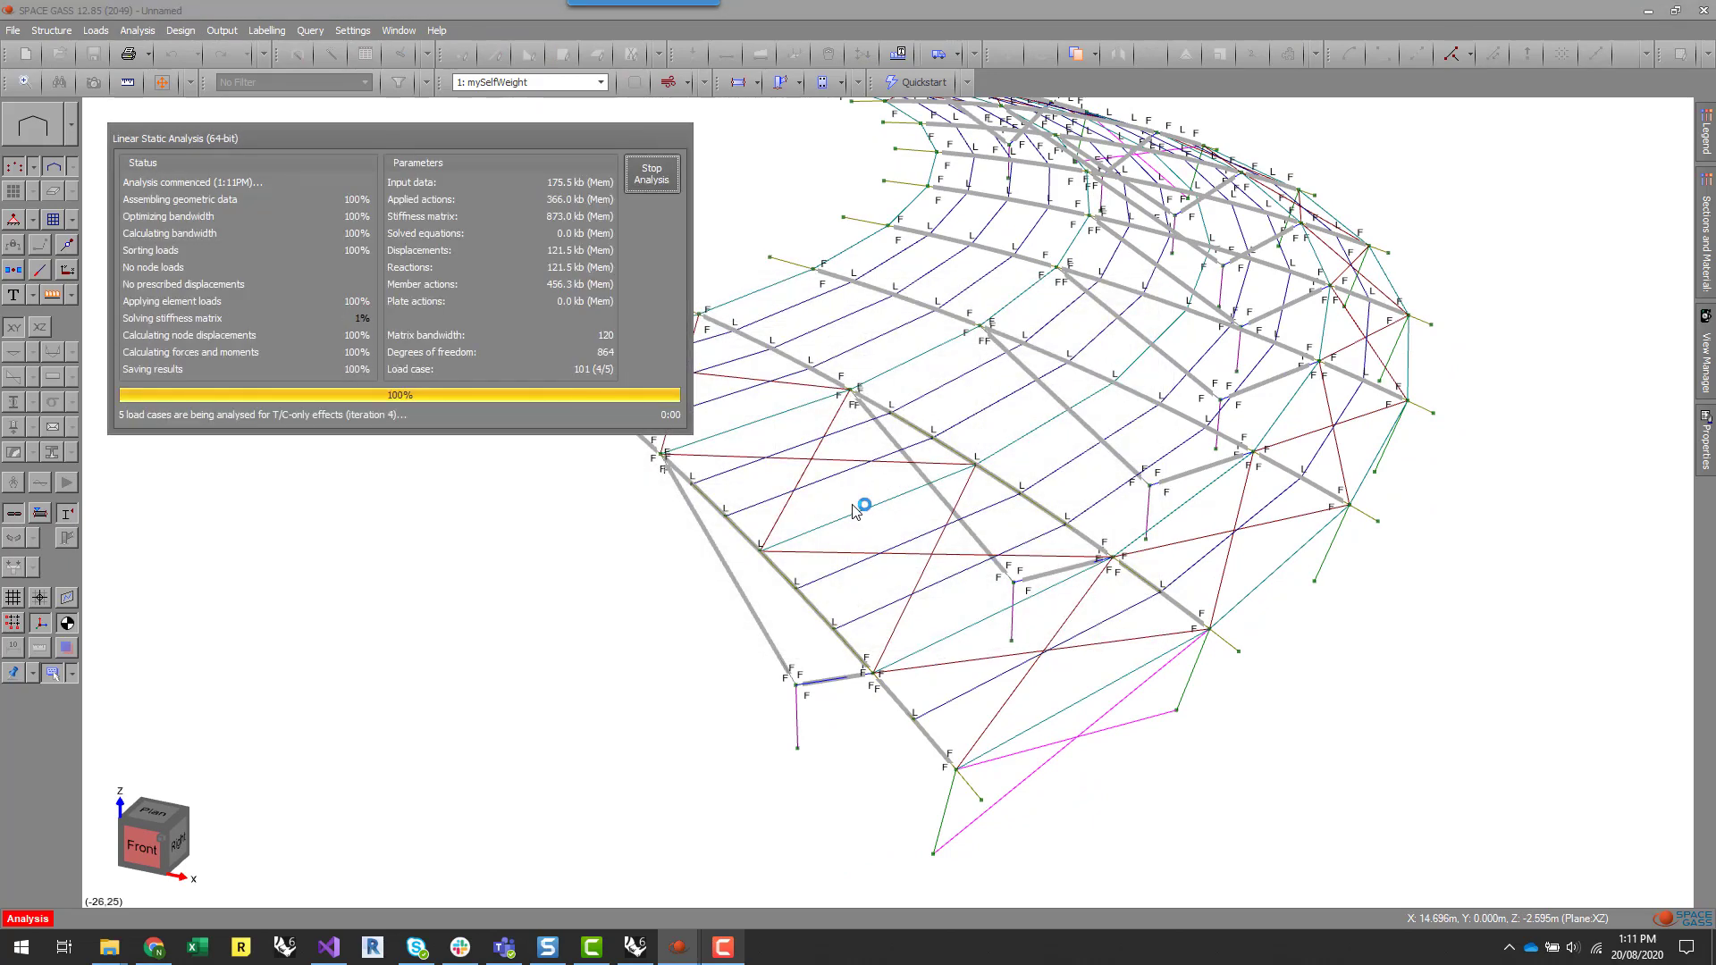
pyautogui.click(1059, 576)
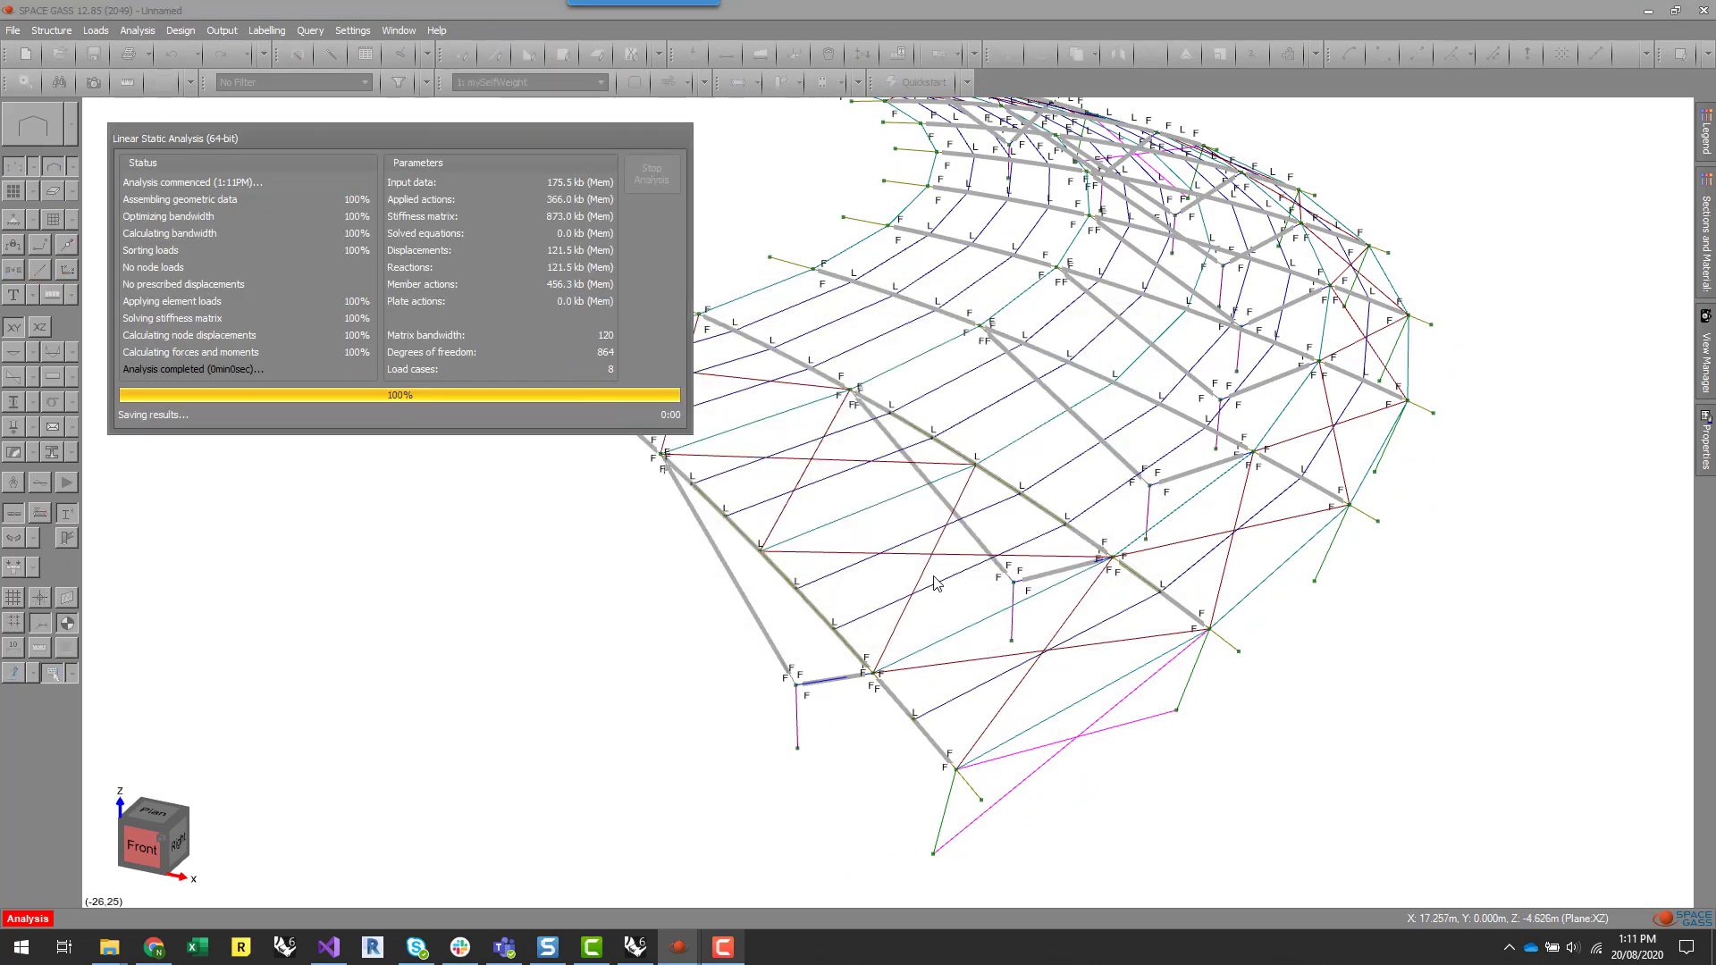
pyautogui.hotkey('alt', 'Tab')
pyautogui.hotkey('alt', 'Tab')
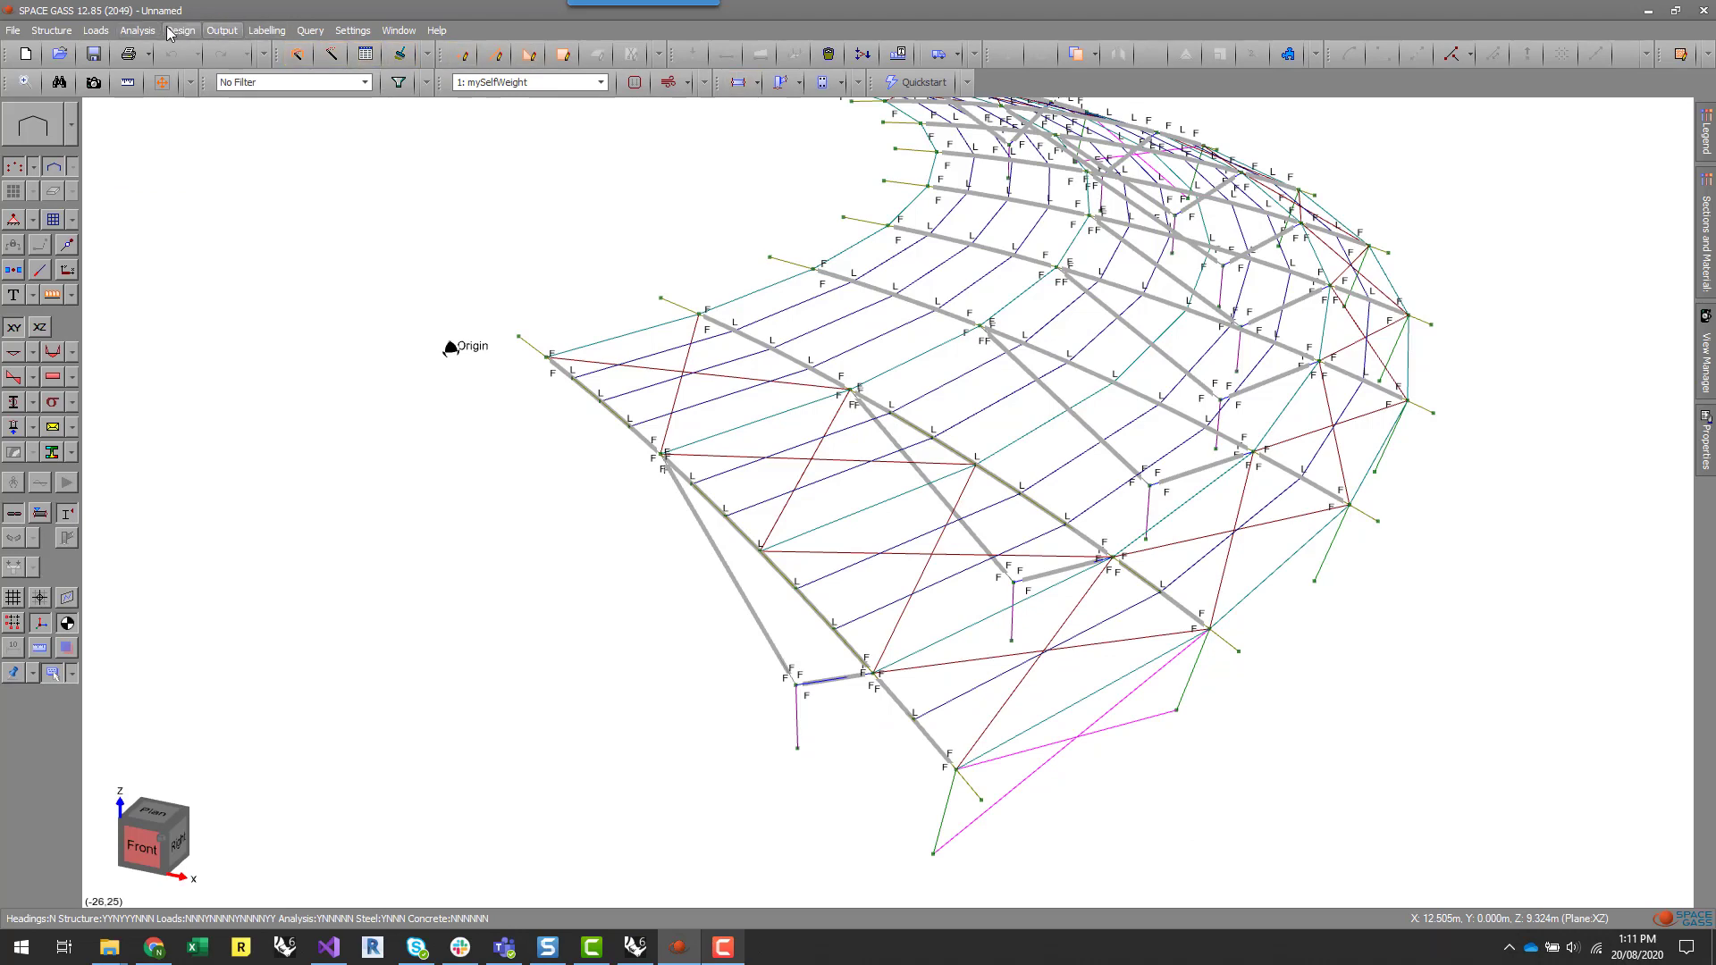
# - Run the steel member design check on the analysed structure
pyautogui.click(180, 30)
pyautogui.moveTo(286, 94)
pyautogui.click(537, 161)
pyautogui.click(1191, 254)
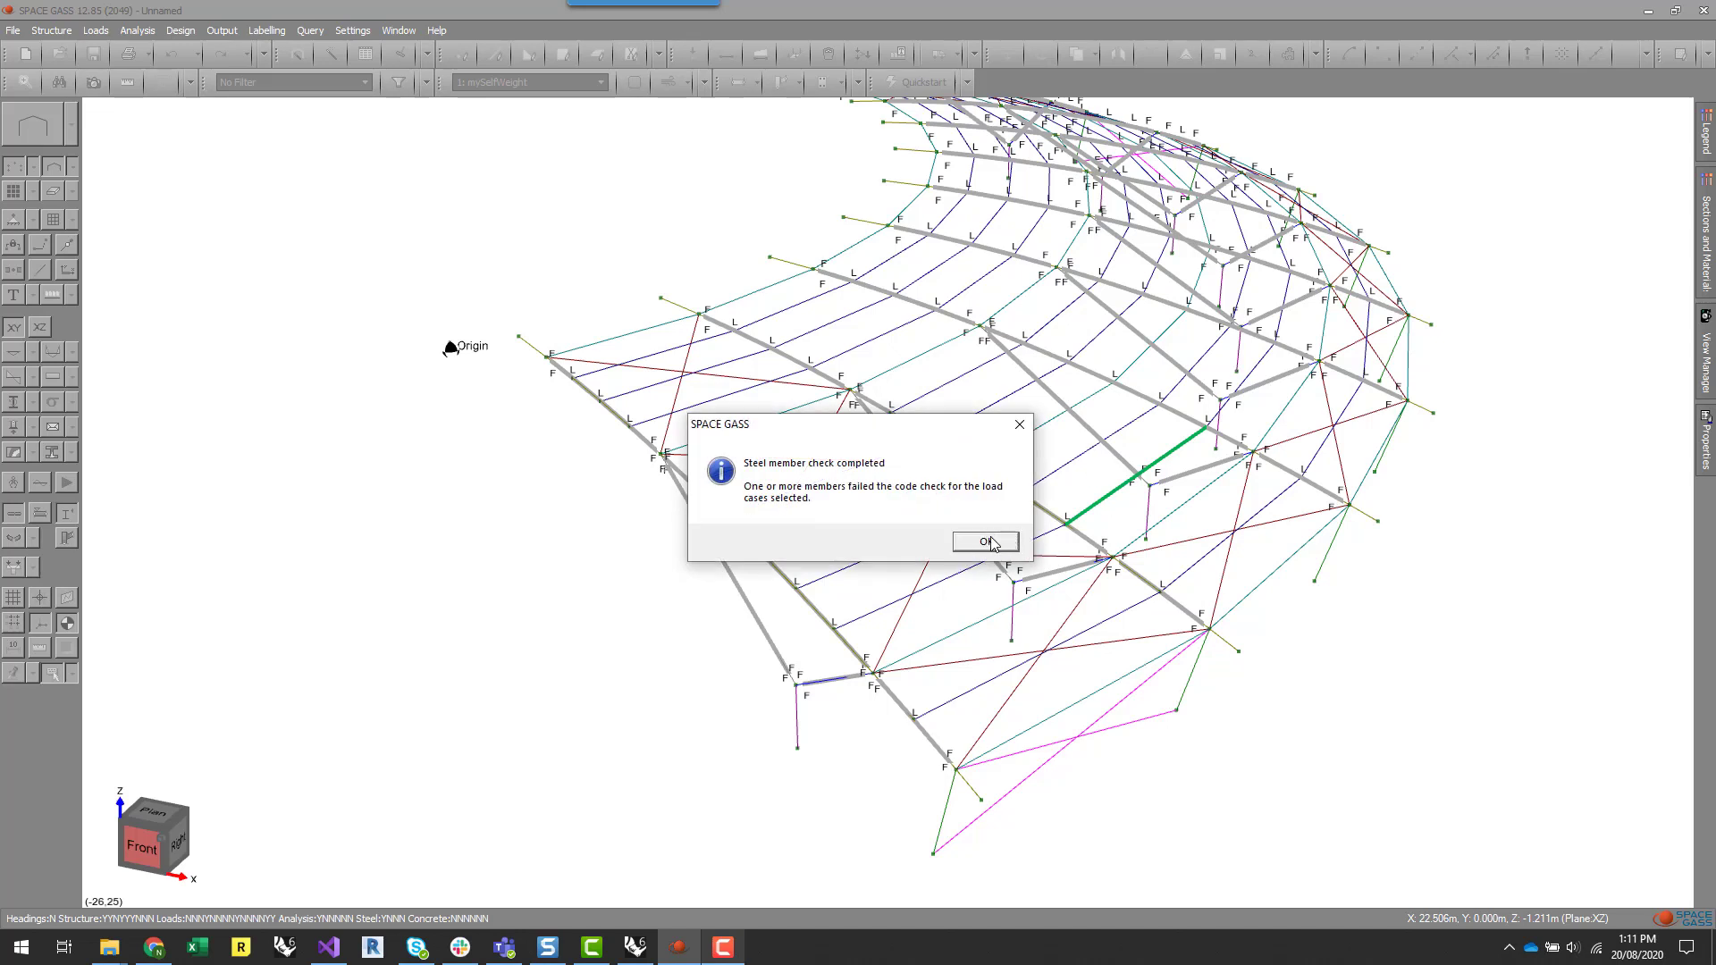
pyautogui.click(985, 542)
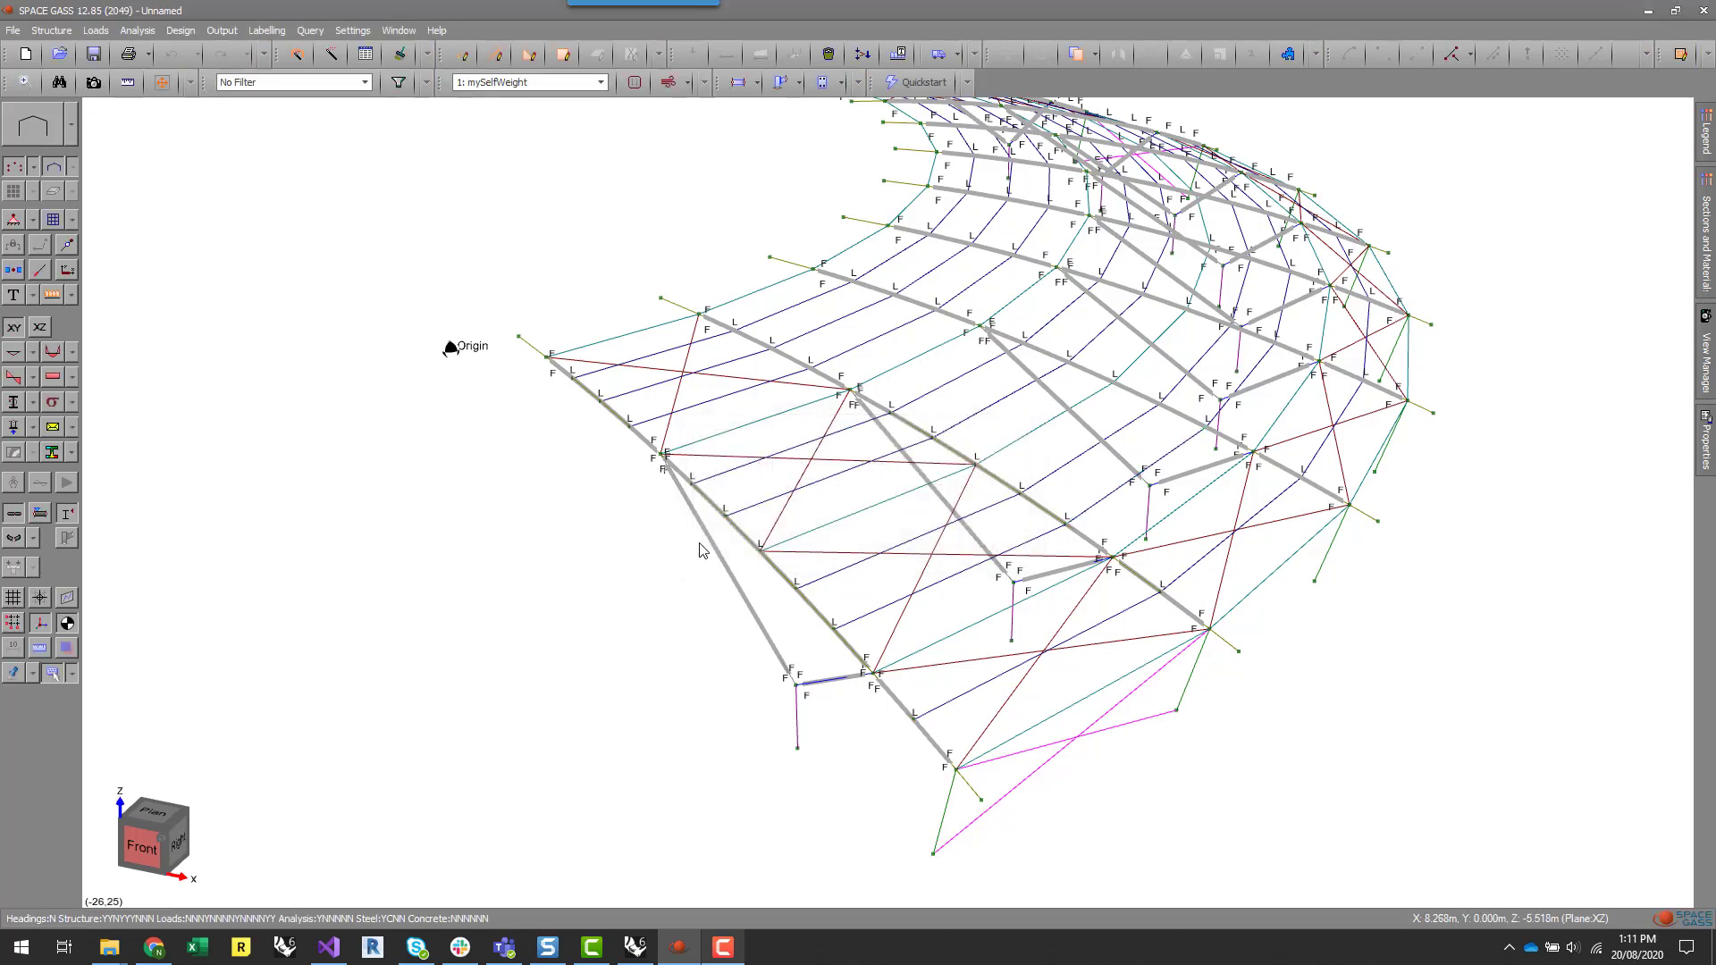
# - Display the steel design load factors on the members and check the design results of the second frame's middle roof beam group
pyautogui.click(14, 540)
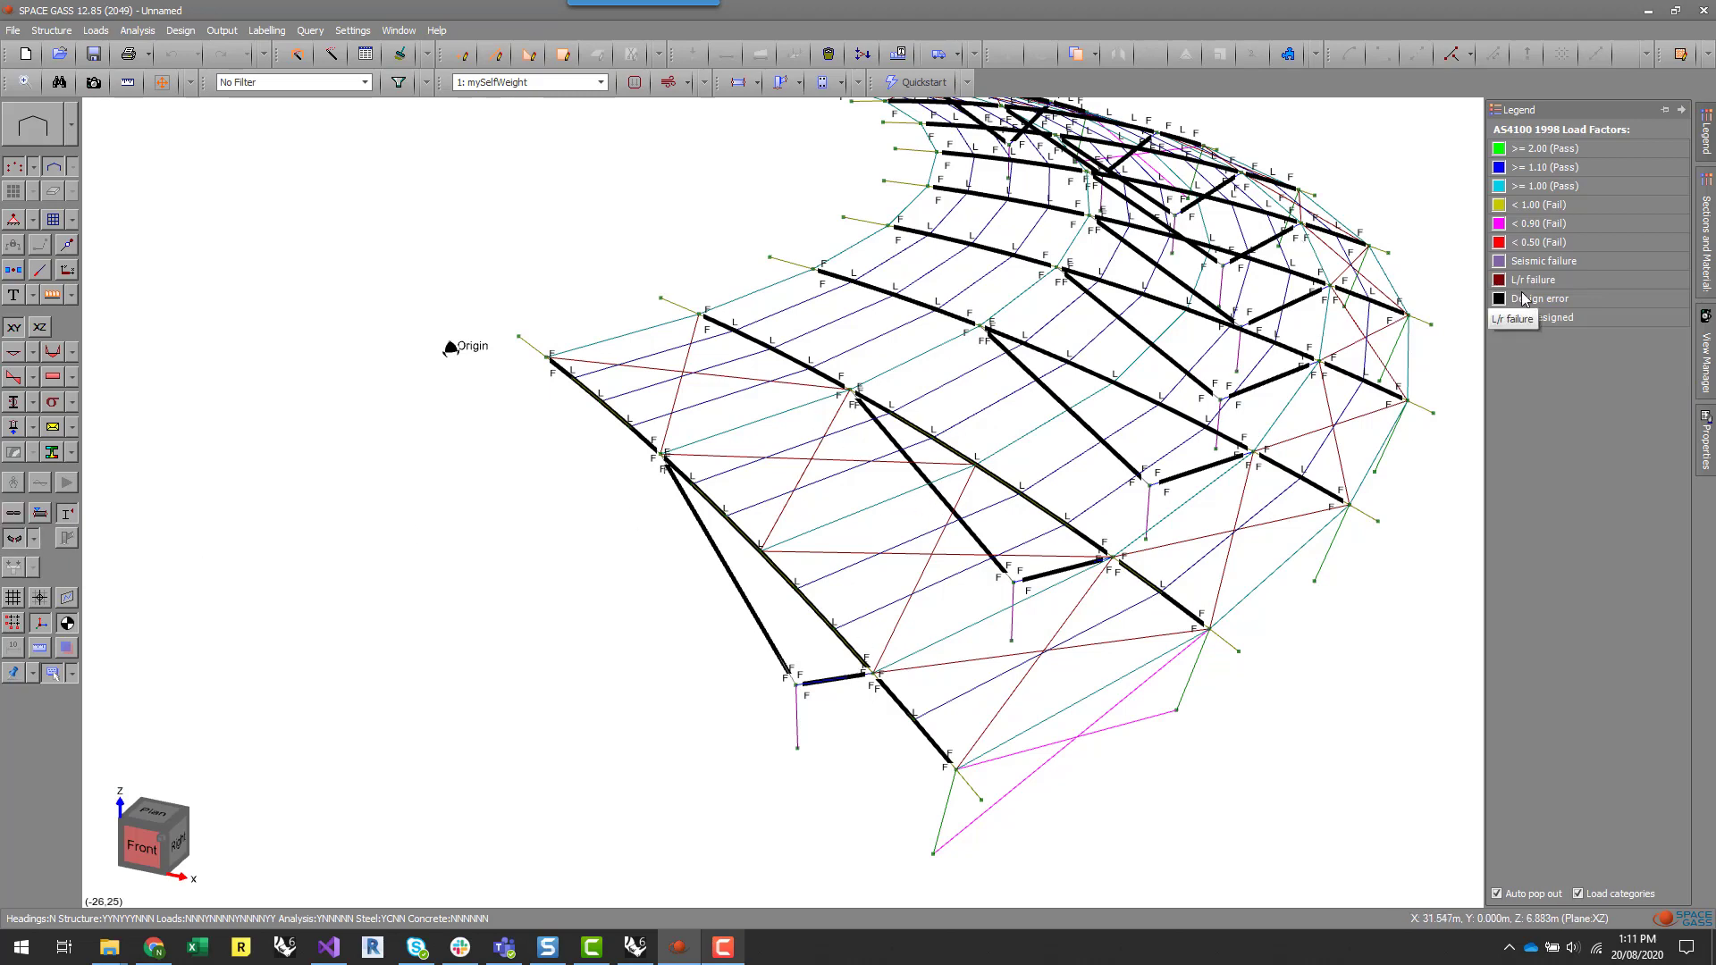
pyautogui.scroll(5, 1233, 705)
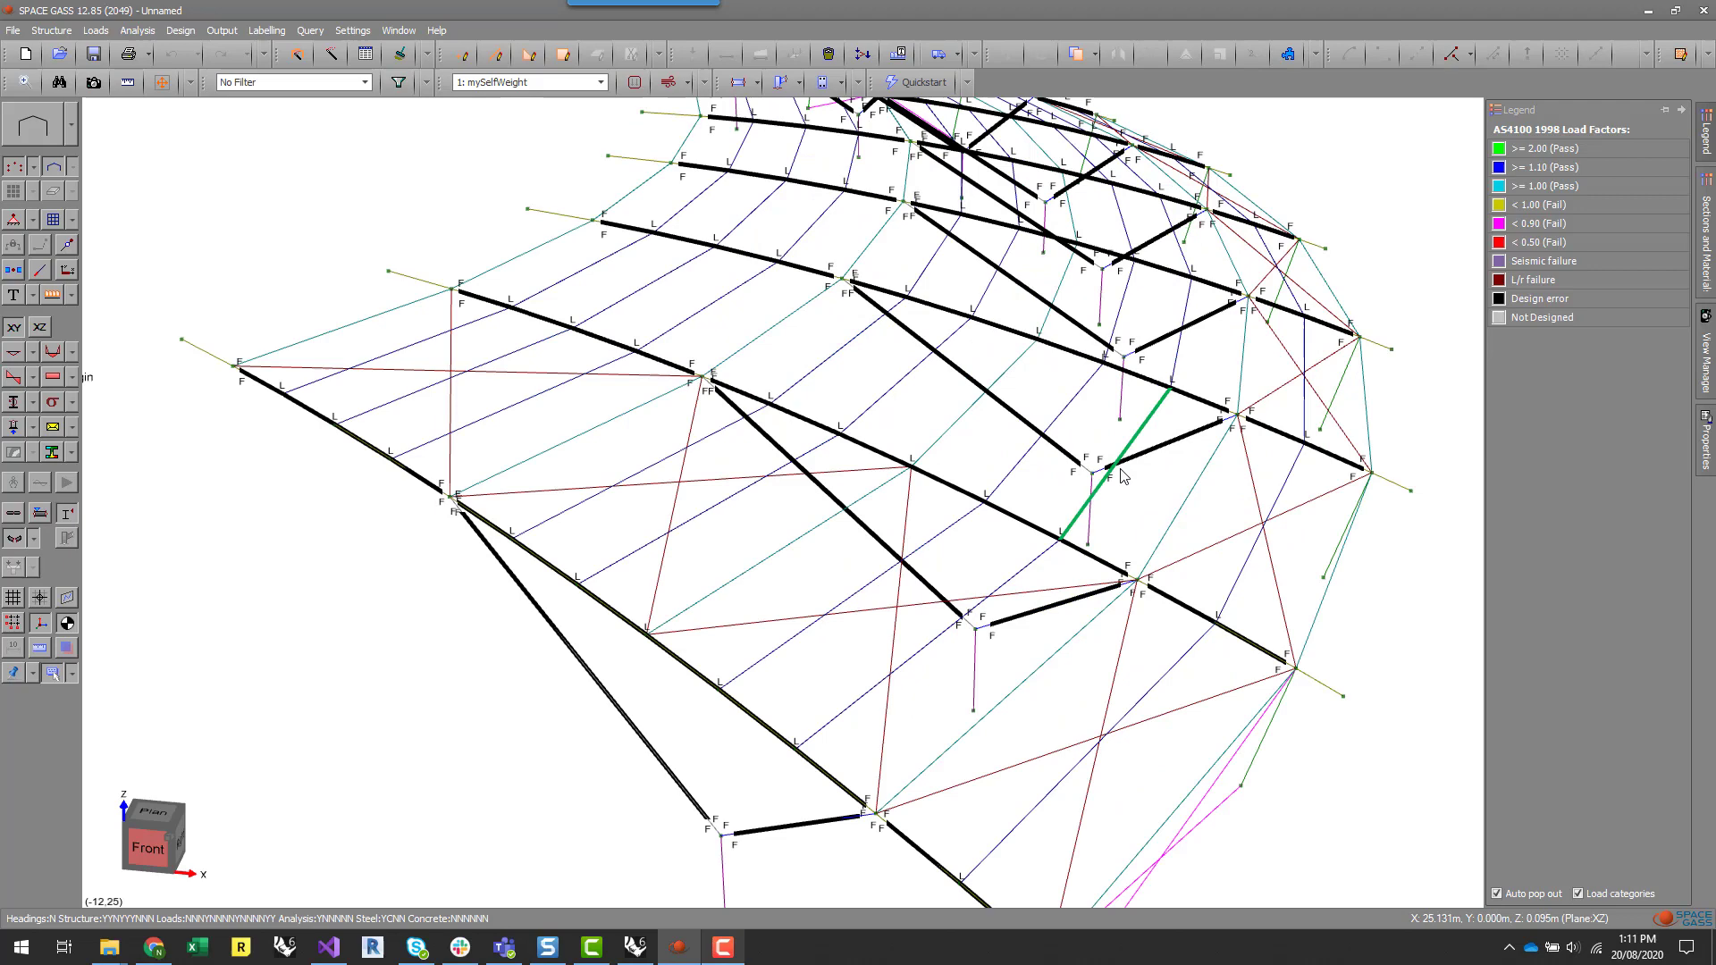
pyautogui.click(999, 514)
pyautogui.rightClick(1001, 512)
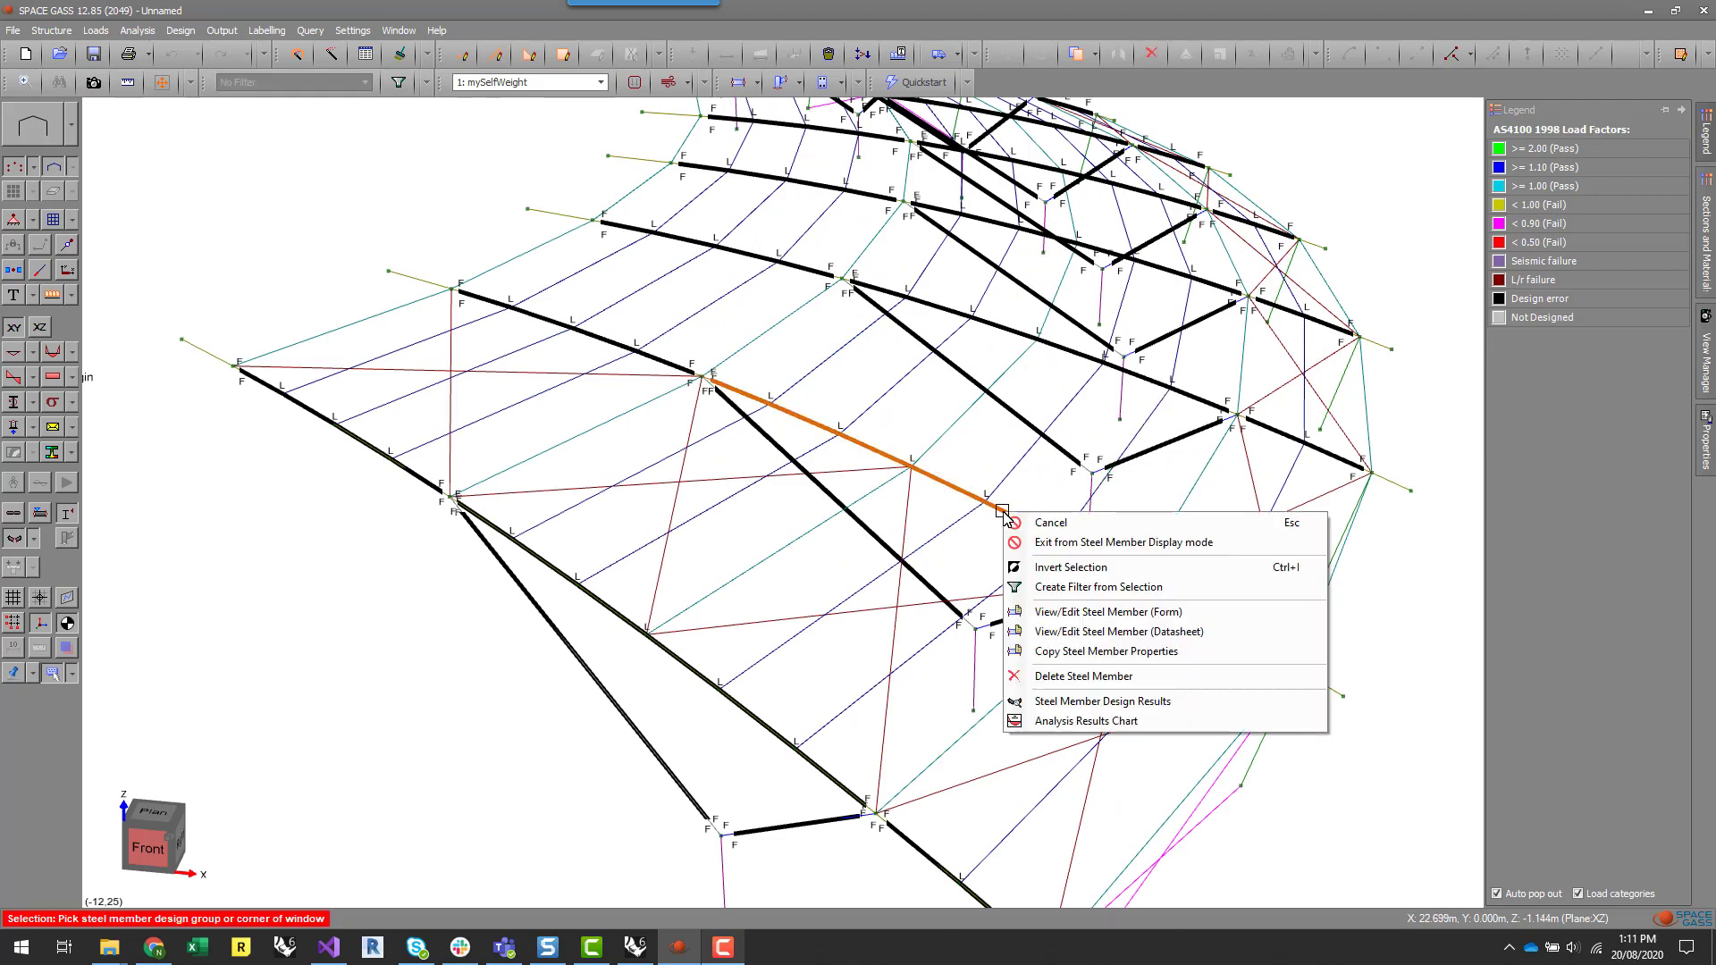
pyautogui.click(1153, 703)
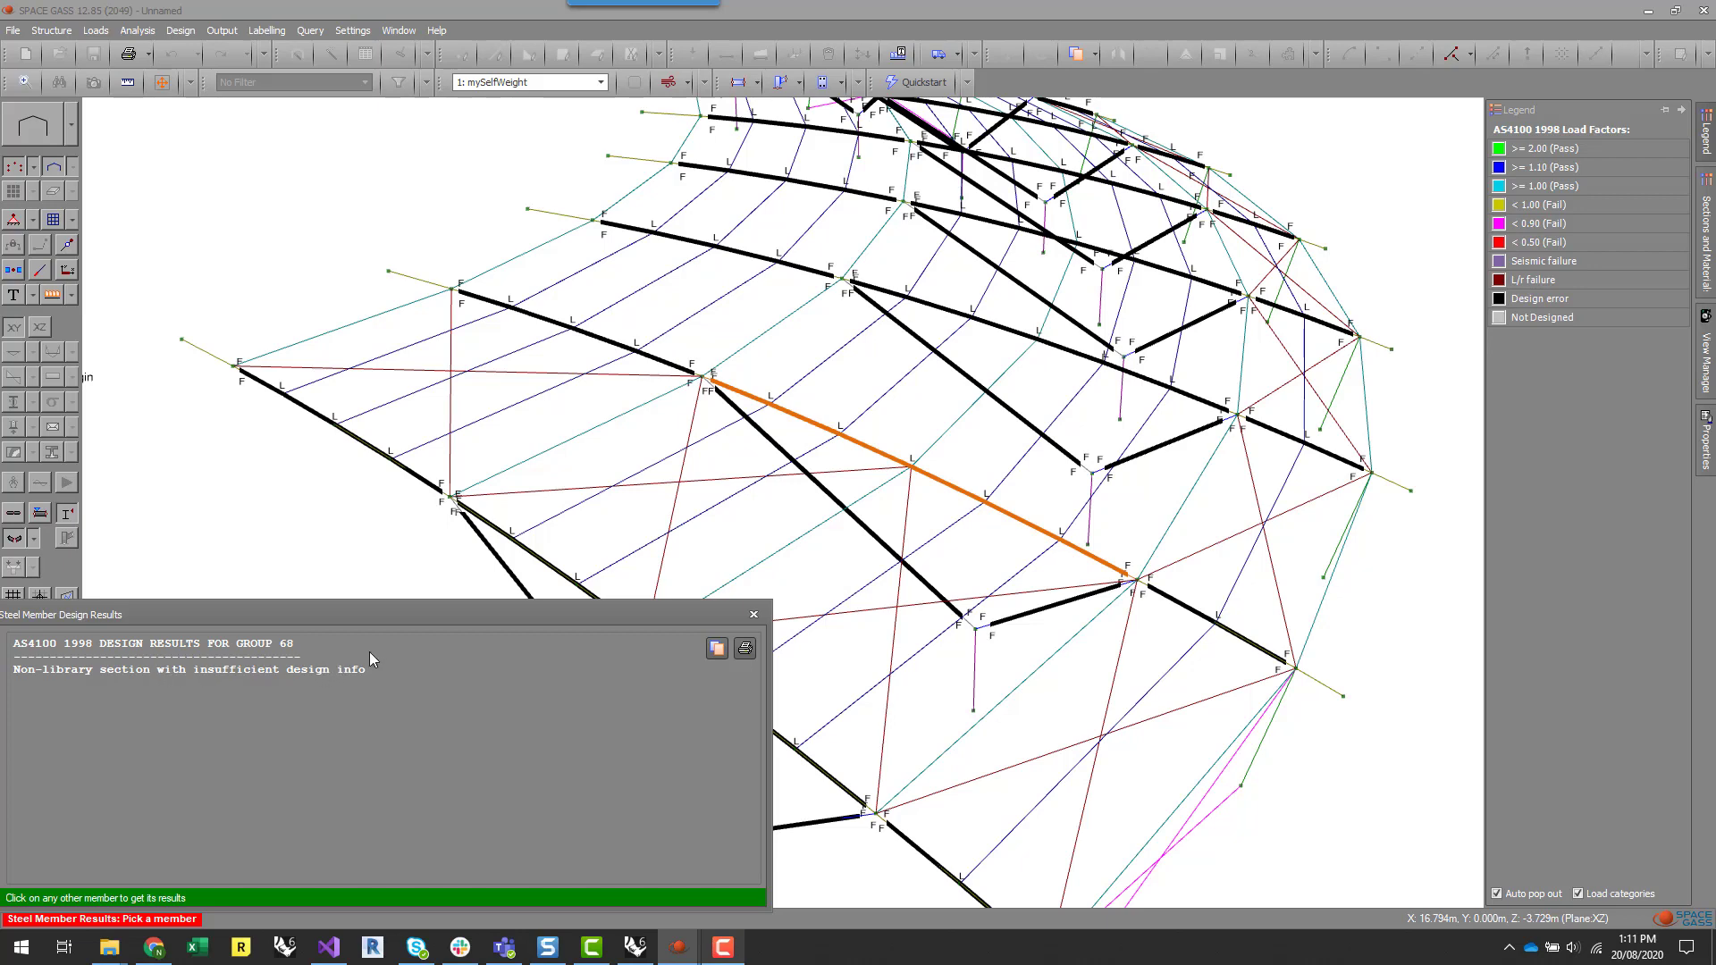
pyautogui.moveTo(394, 609); pyautogui.dragTo(529, 468)
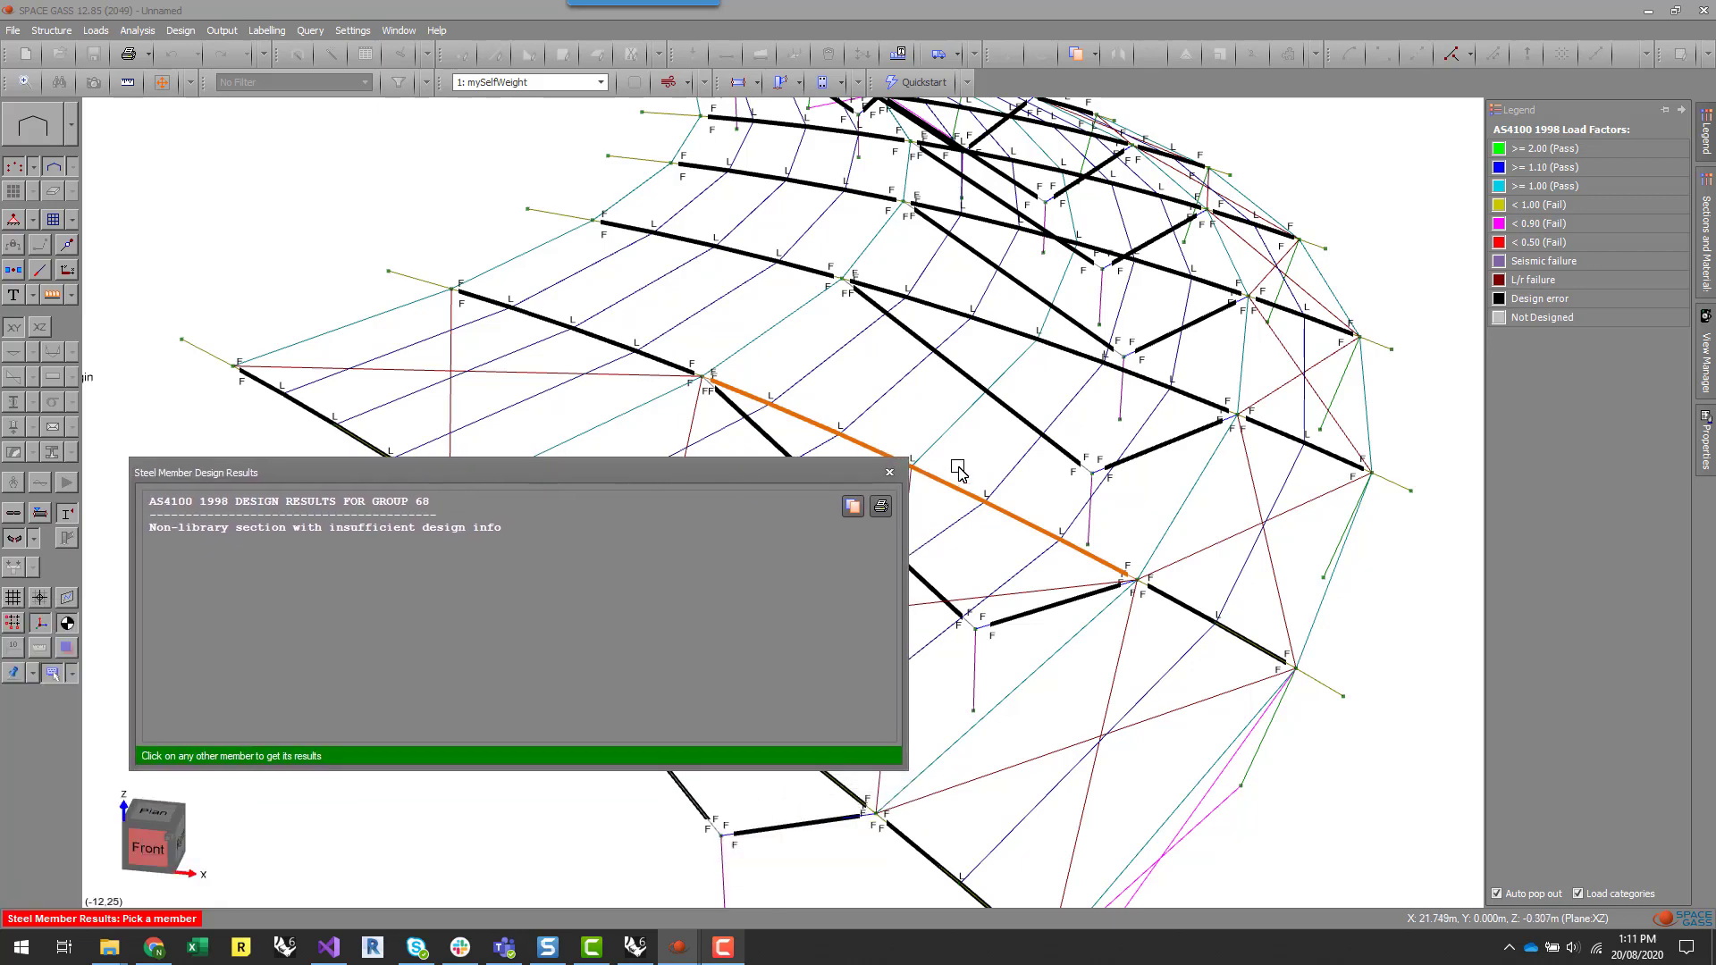
pyautogui.click(890, 473)
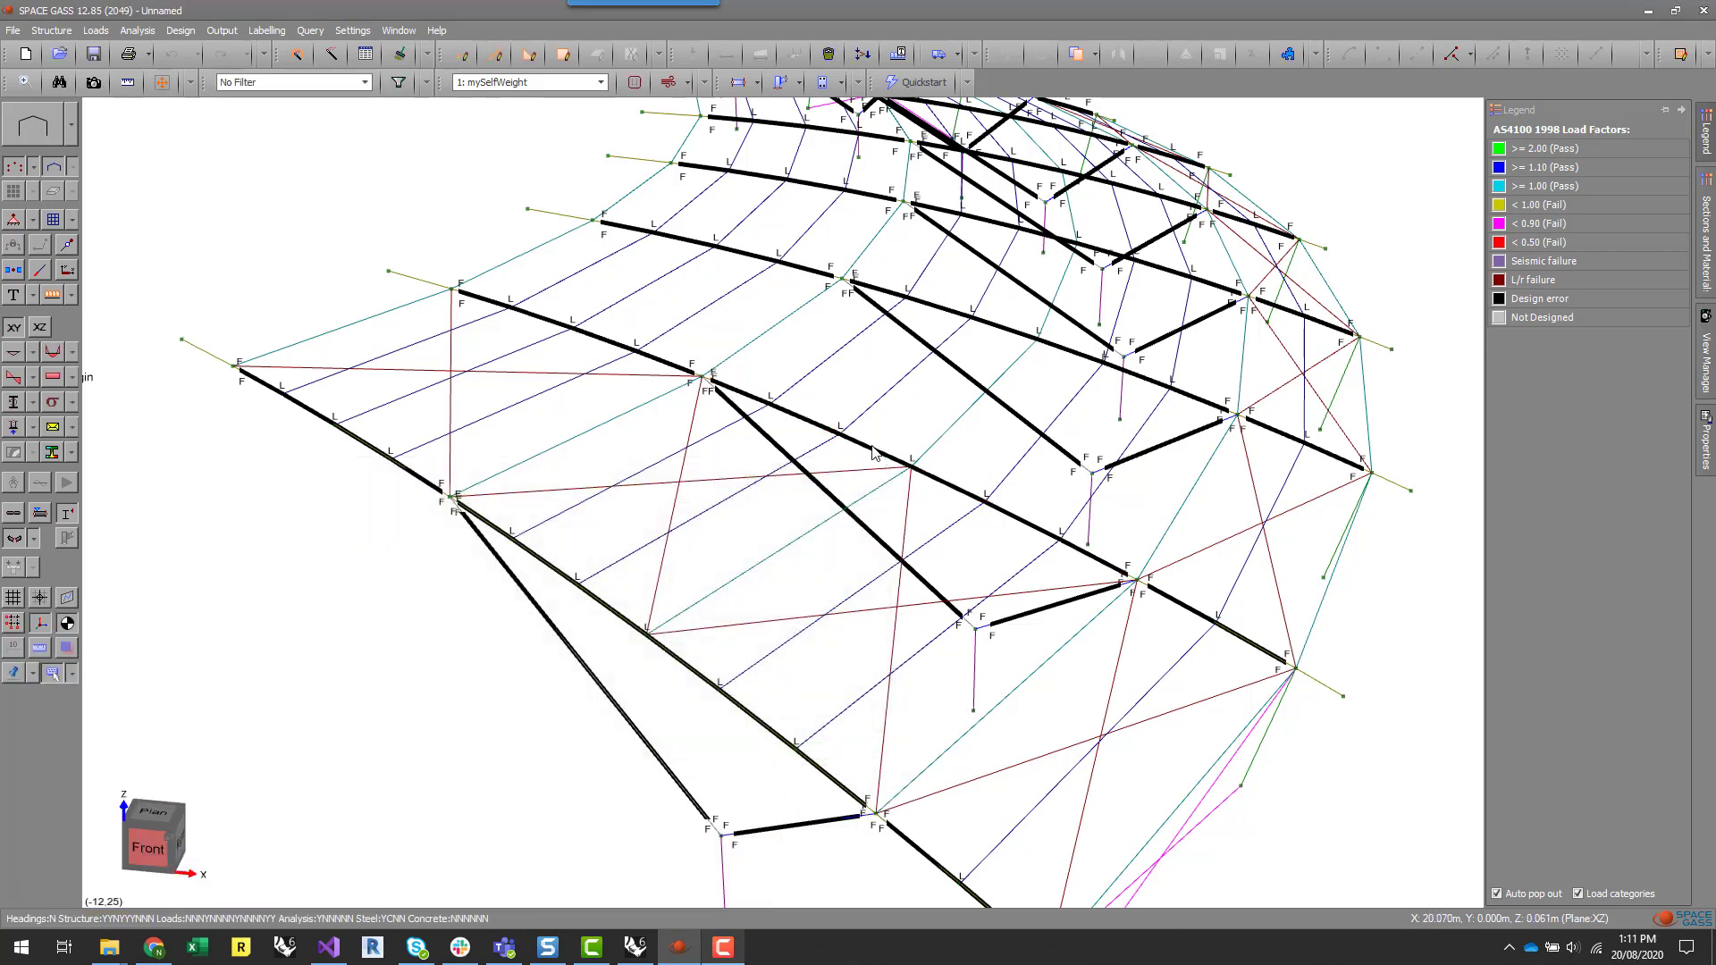
# - Review the steel member design data of the same roof beam group, including its flange restraint positions and types
pyautogui.rightClick(872, 451)
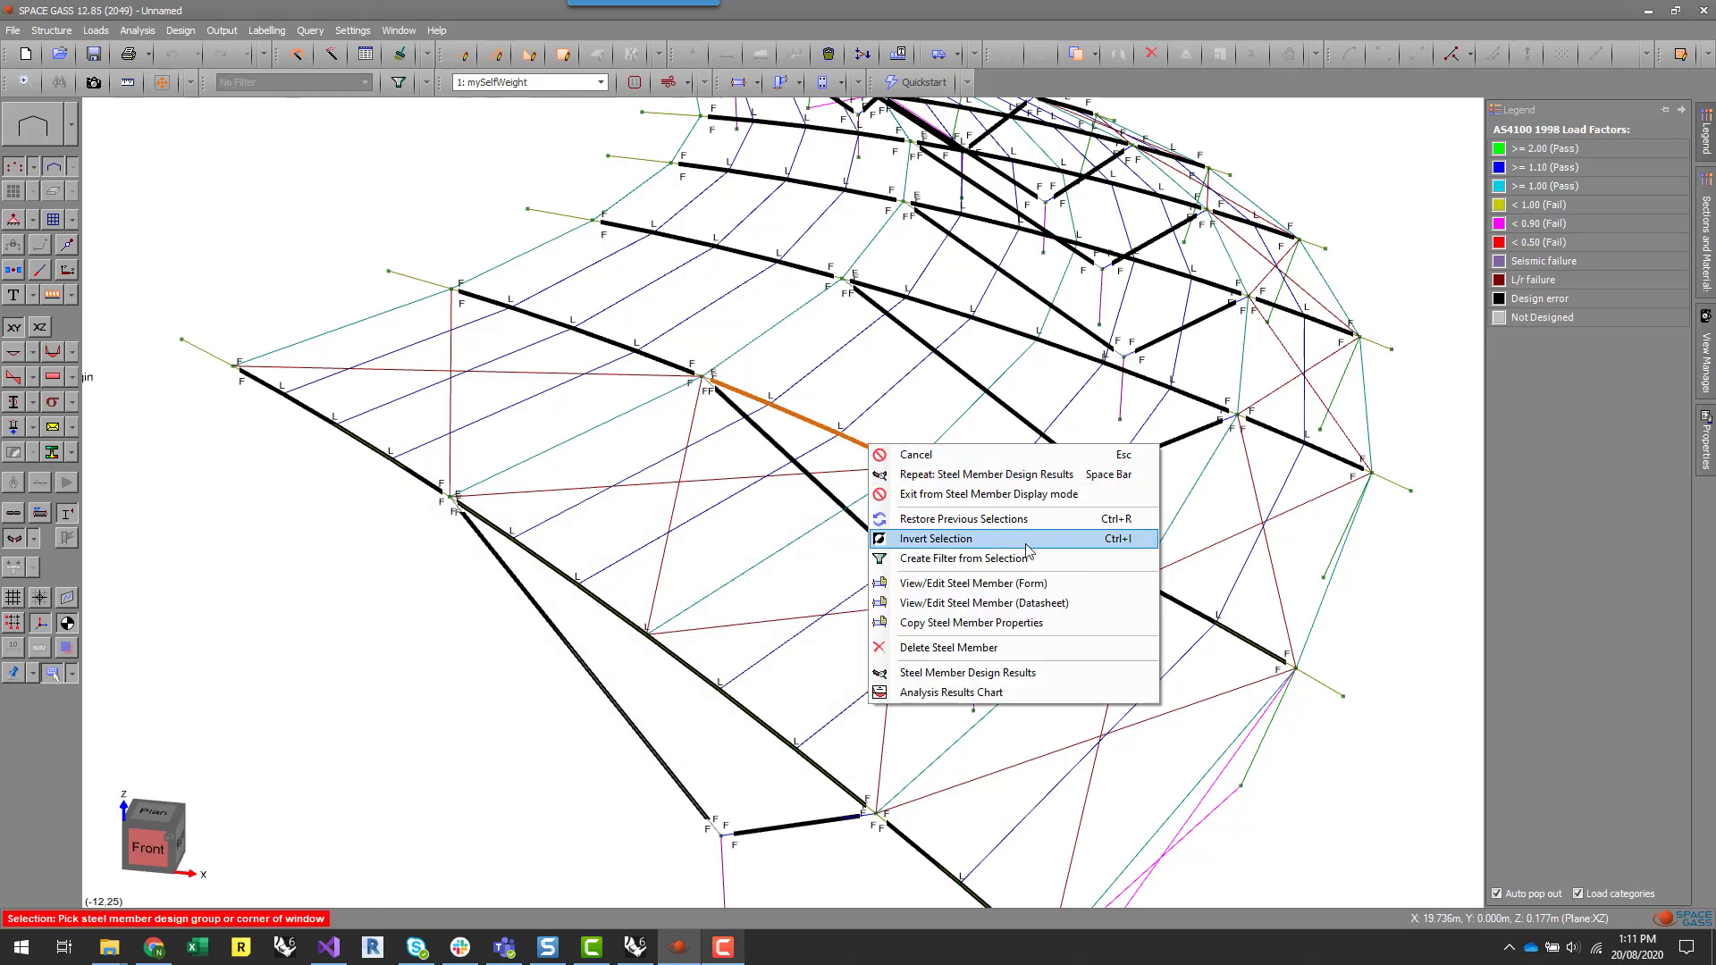
pyautogui.click(1055, 591)
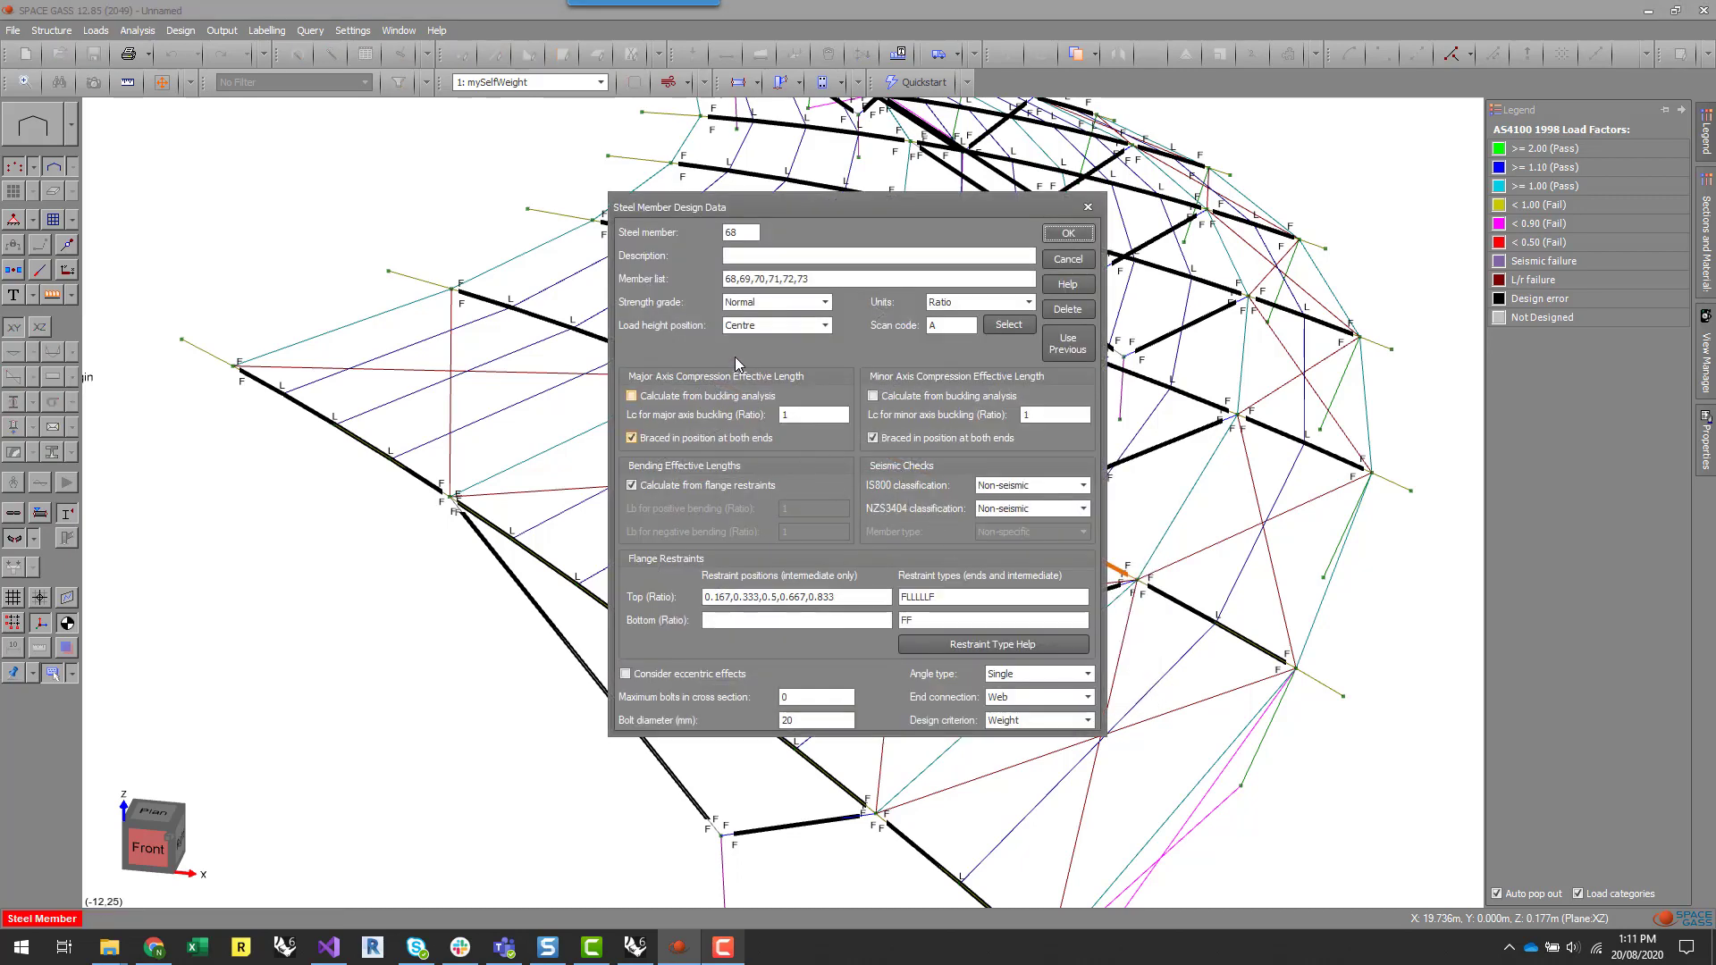
pyautogui.click(1068, 232)
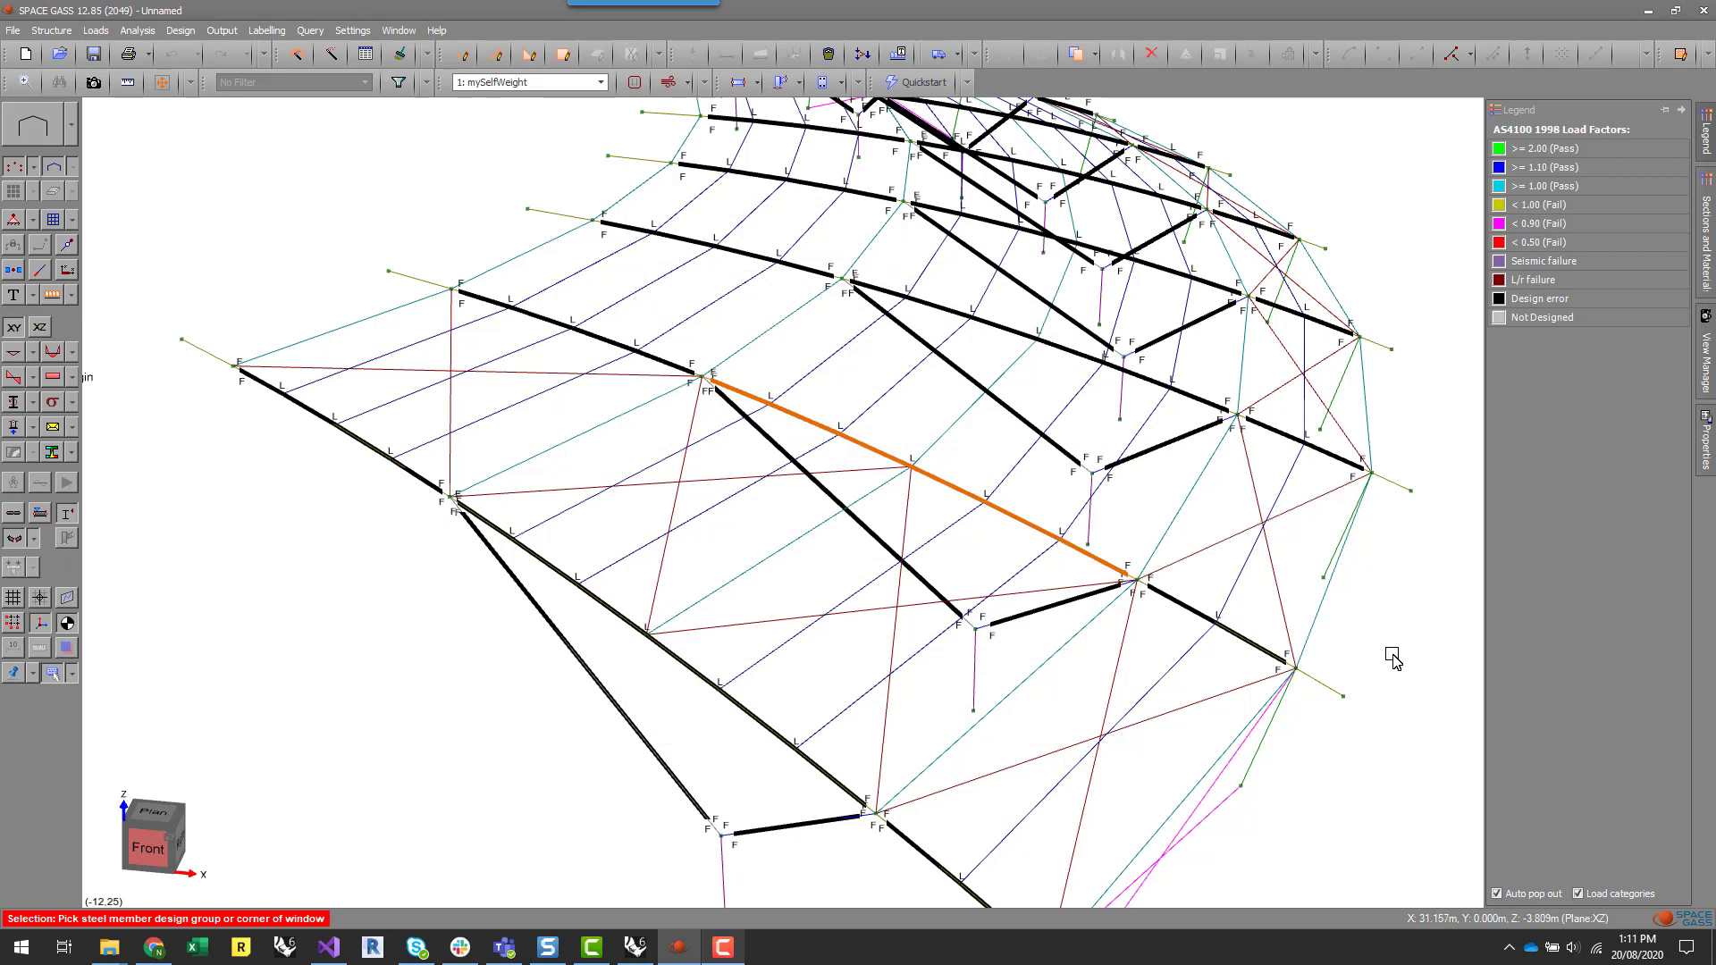
pyautogui.press('Escape')
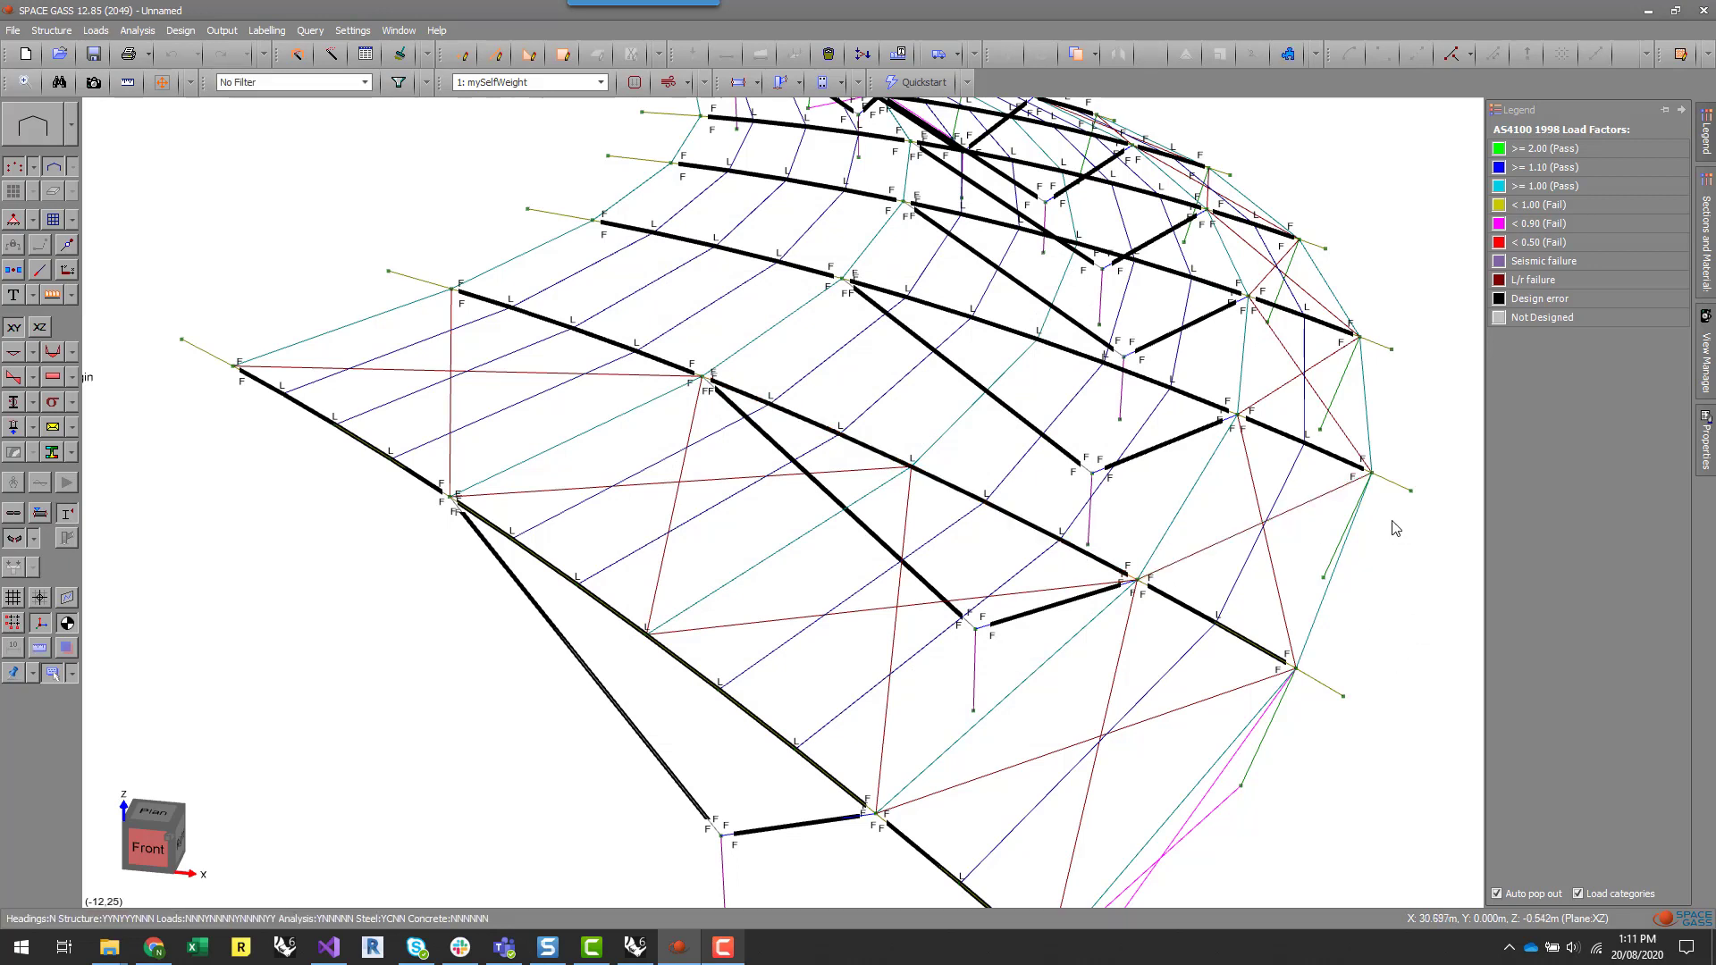
# - Look up the properties of a purlin's section and compare them with the 150 UB 18.0 entry in the Aust300 section library
pyautogui.click(1283, 496)
pyautogui.moveTo(1706, 454)
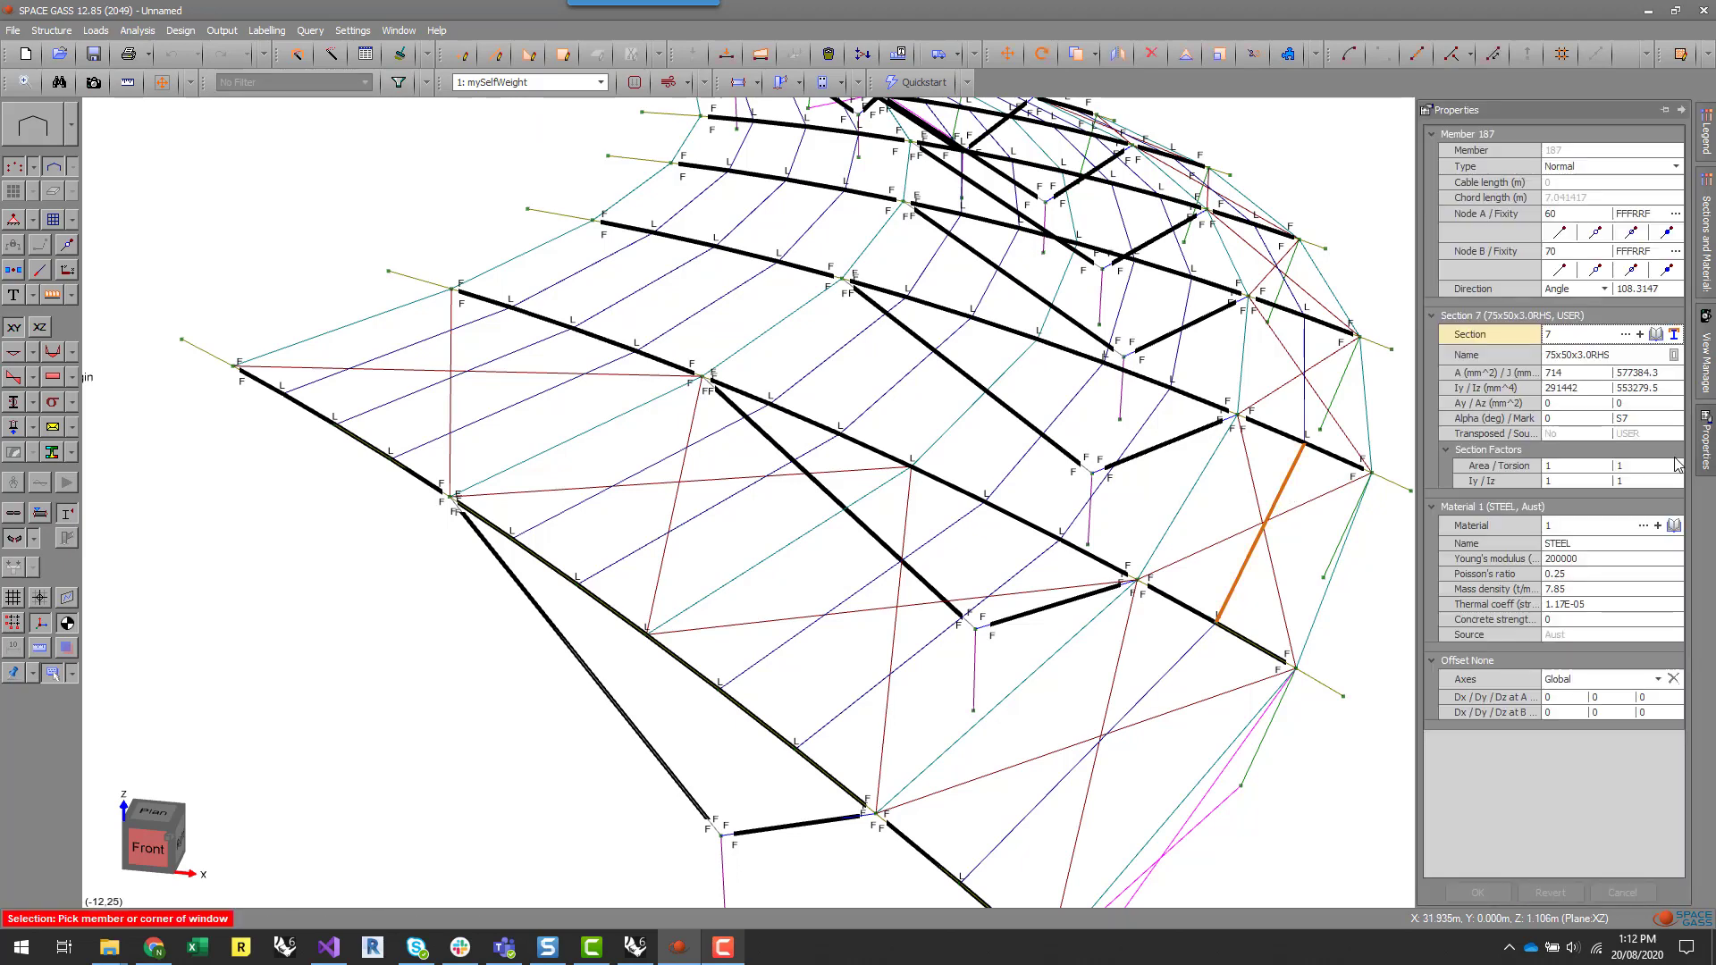
pyautogui.click(1656, 335)
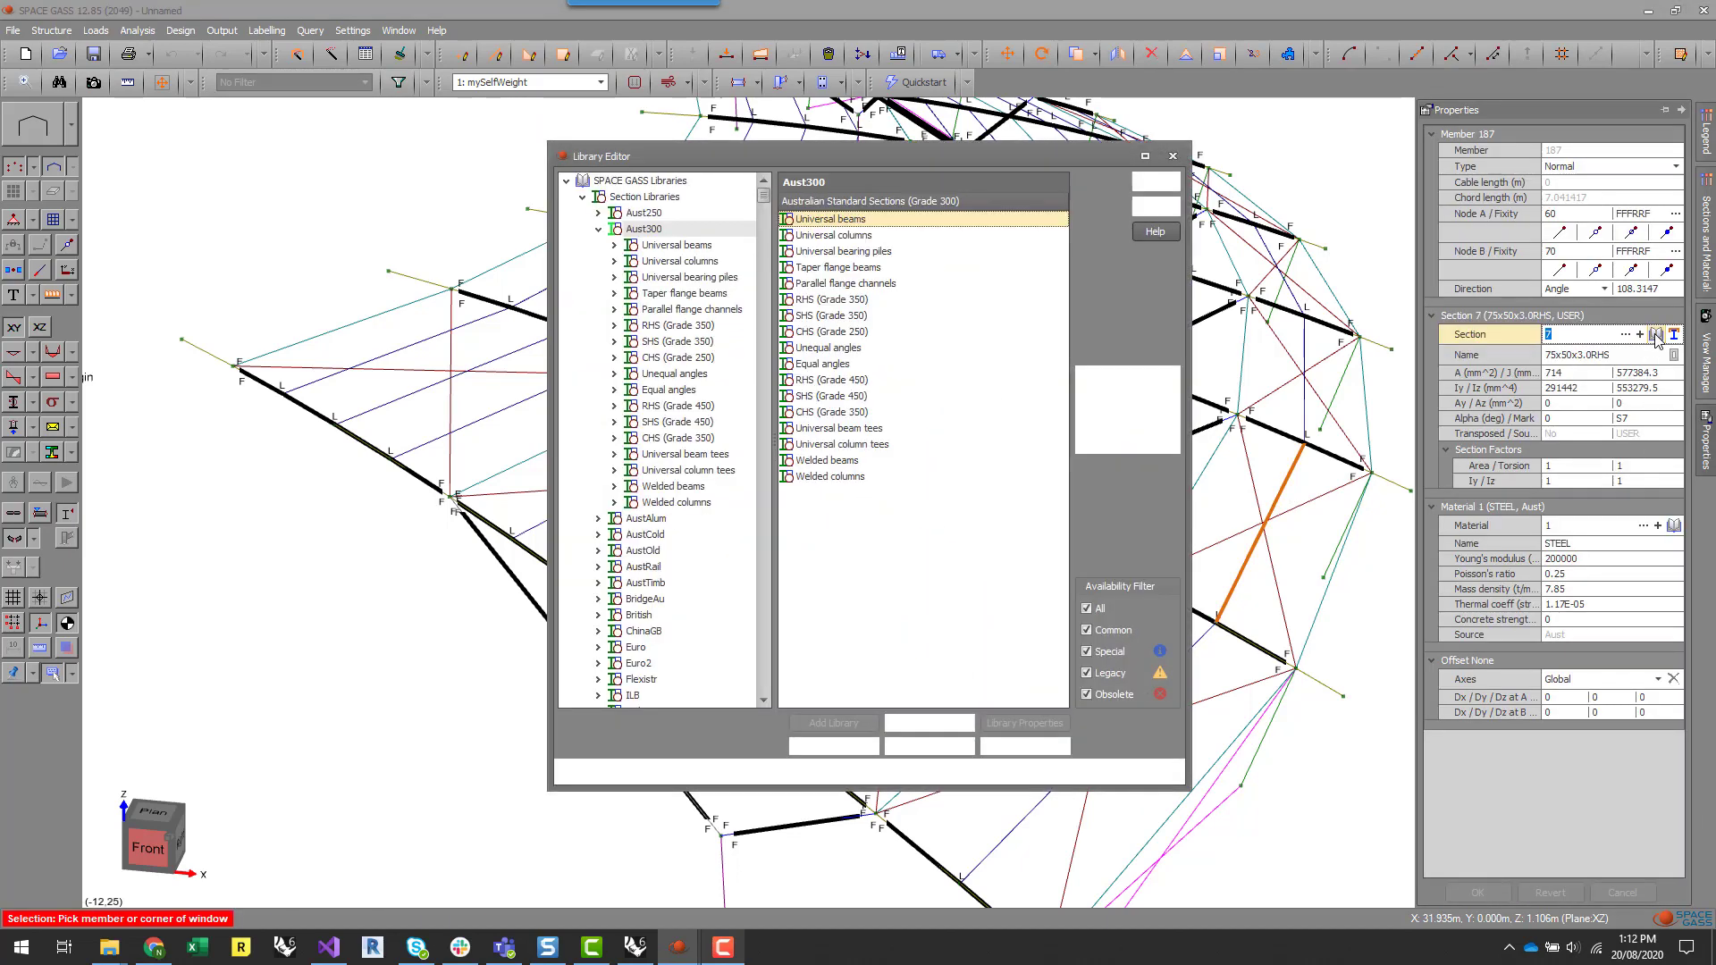
pyautogui.click(614, 245)
pyautogui.click(675, 277)
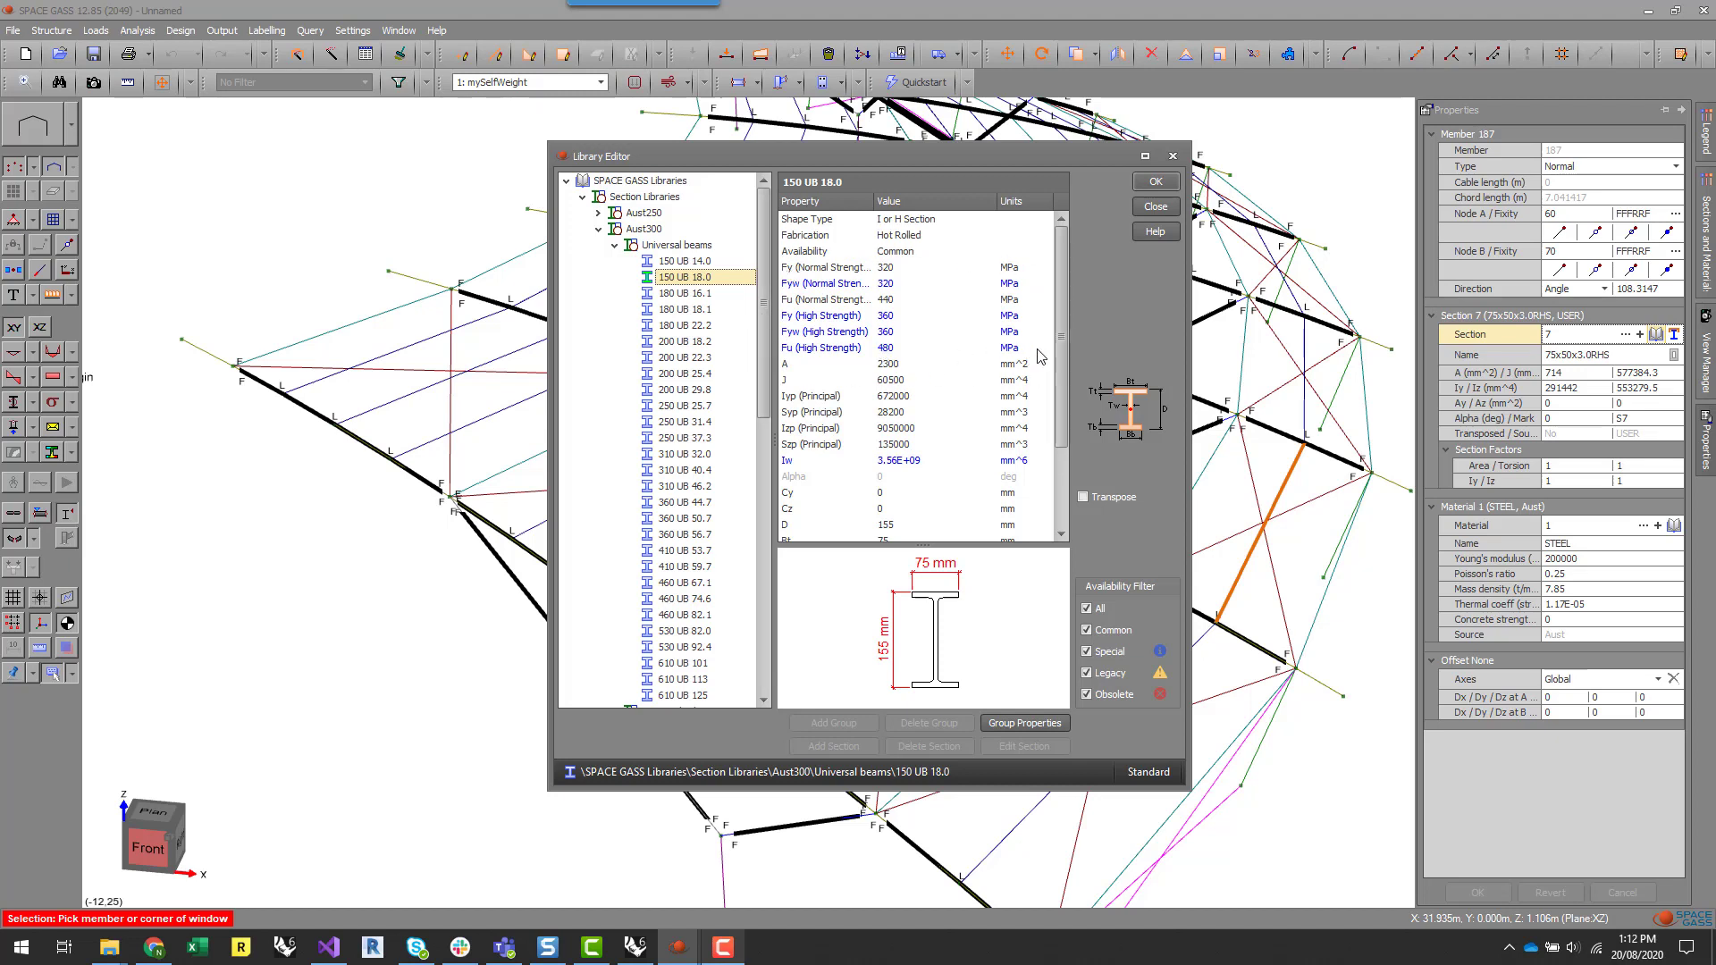
pyautogui.scroll(-2, 1062, 338)
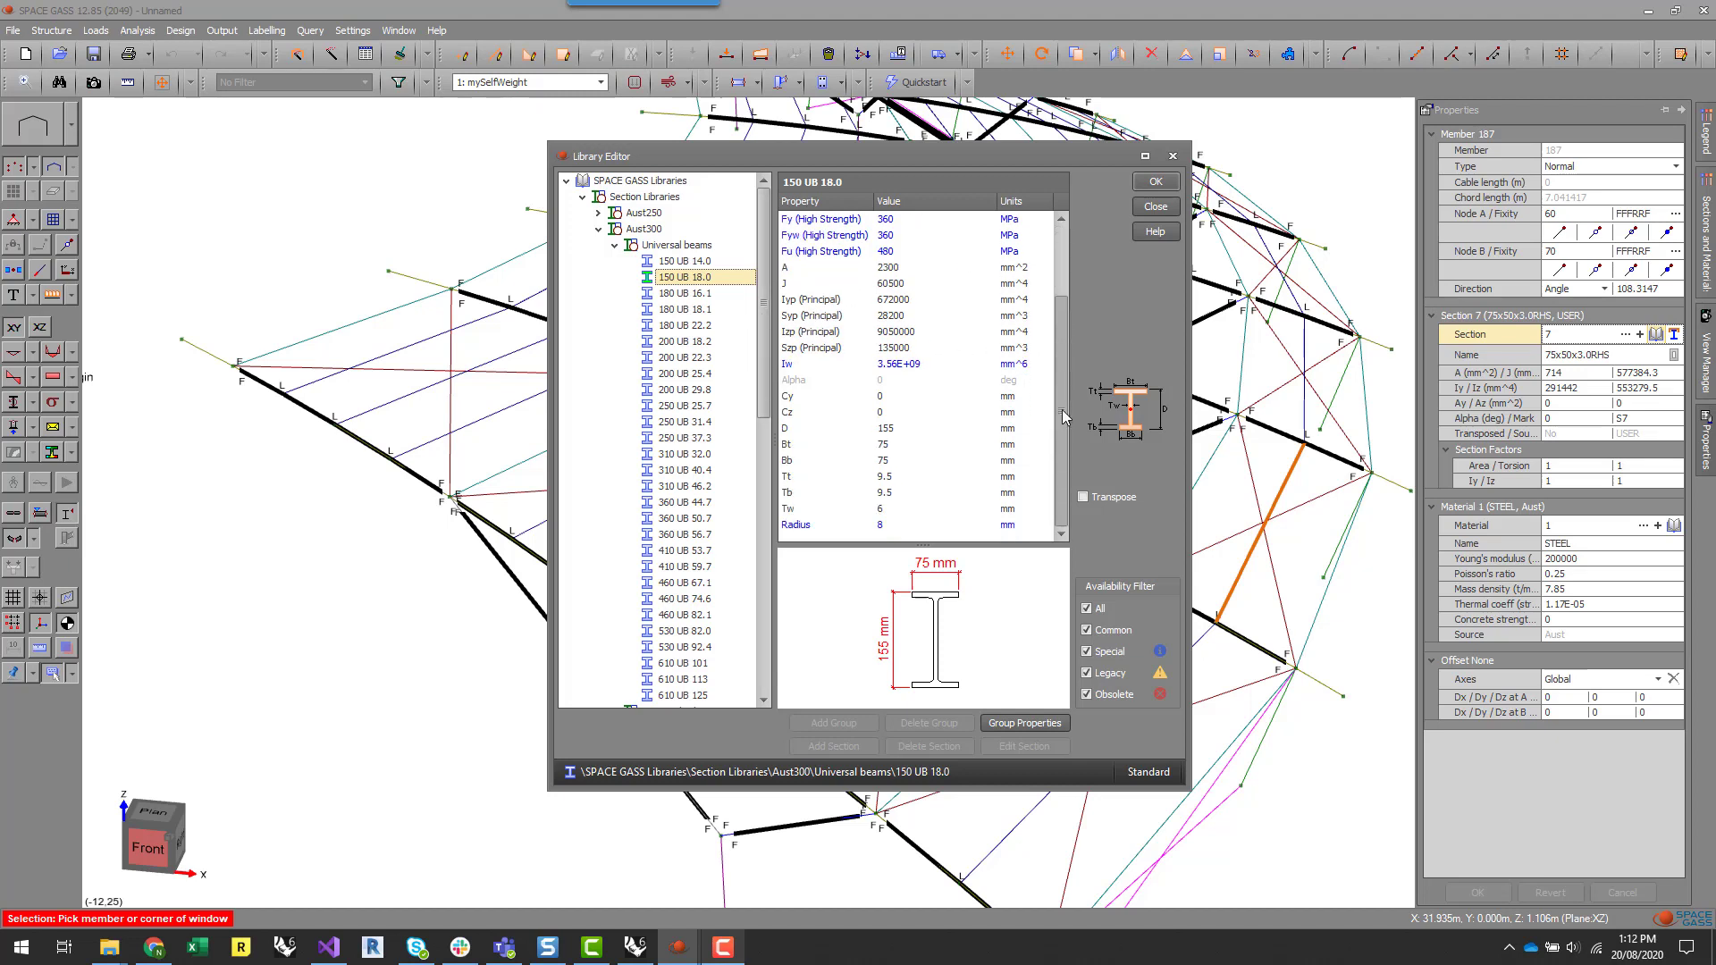
pyautogui.scroll(2, 1061, 338)
pyautogui.click(1172, 157)
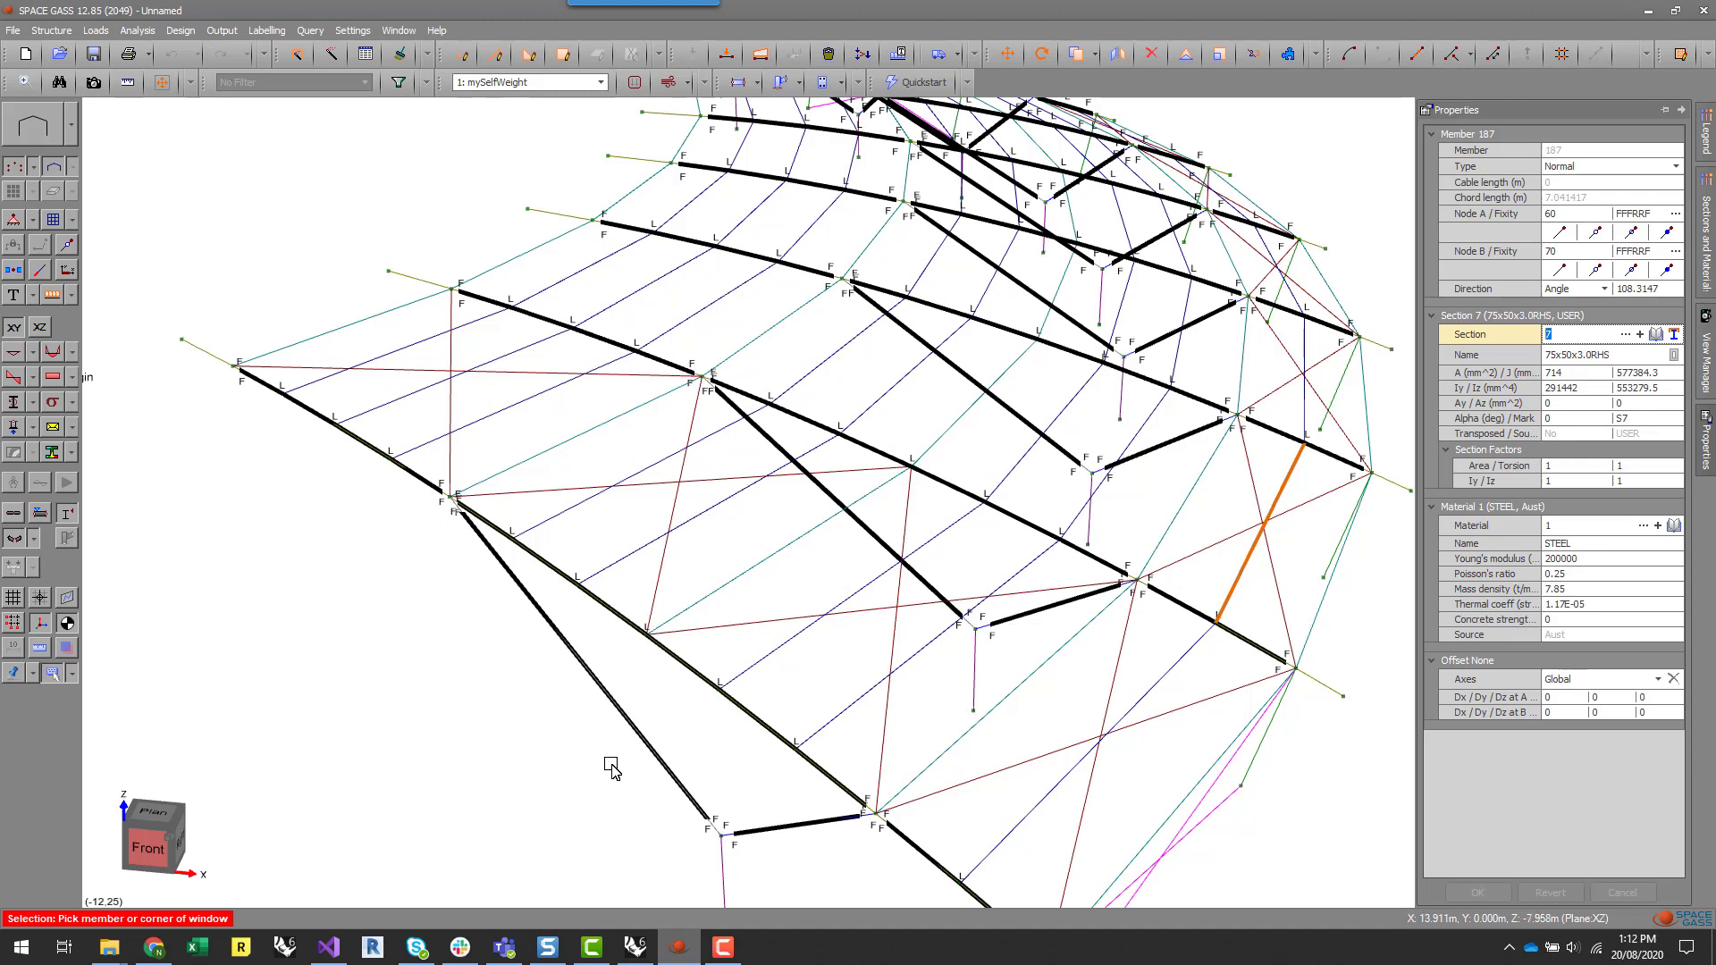
# - Switch to Grasshopper and examine the RHS and CHS catalogue profiles and the section property component they feed
pyautogui.click(679, 947)
pyautogui.scroll(-5, 991, 423)
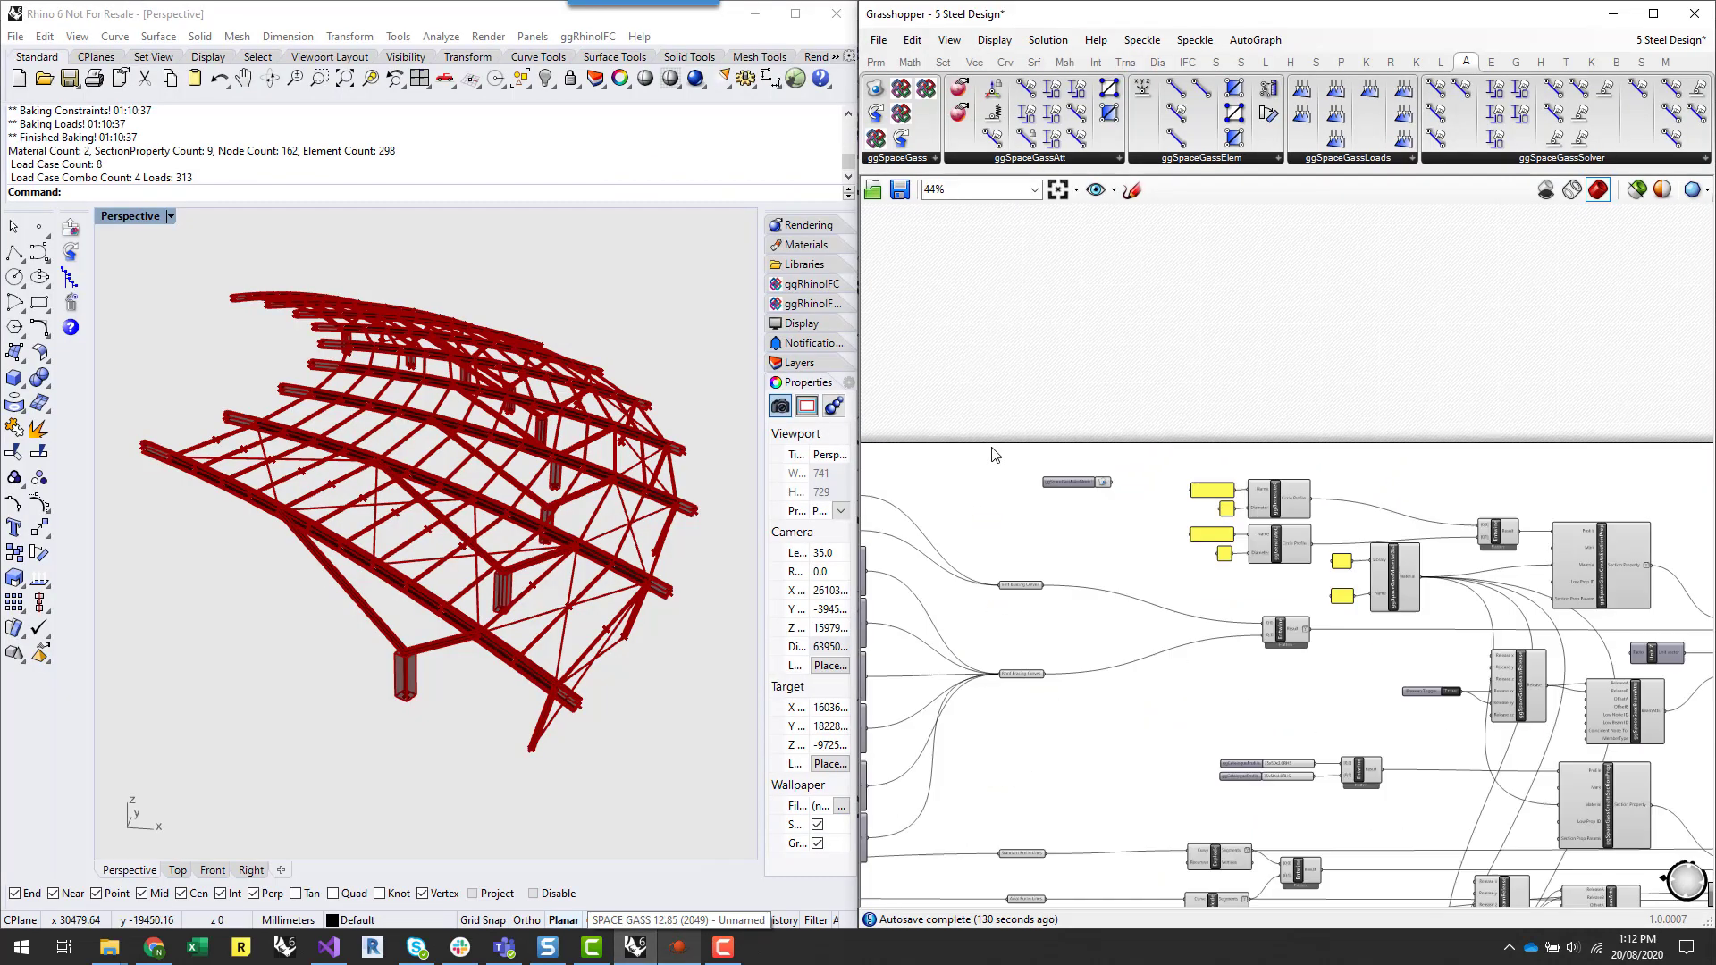
pyautogui.scroll(6, 1111, 652)
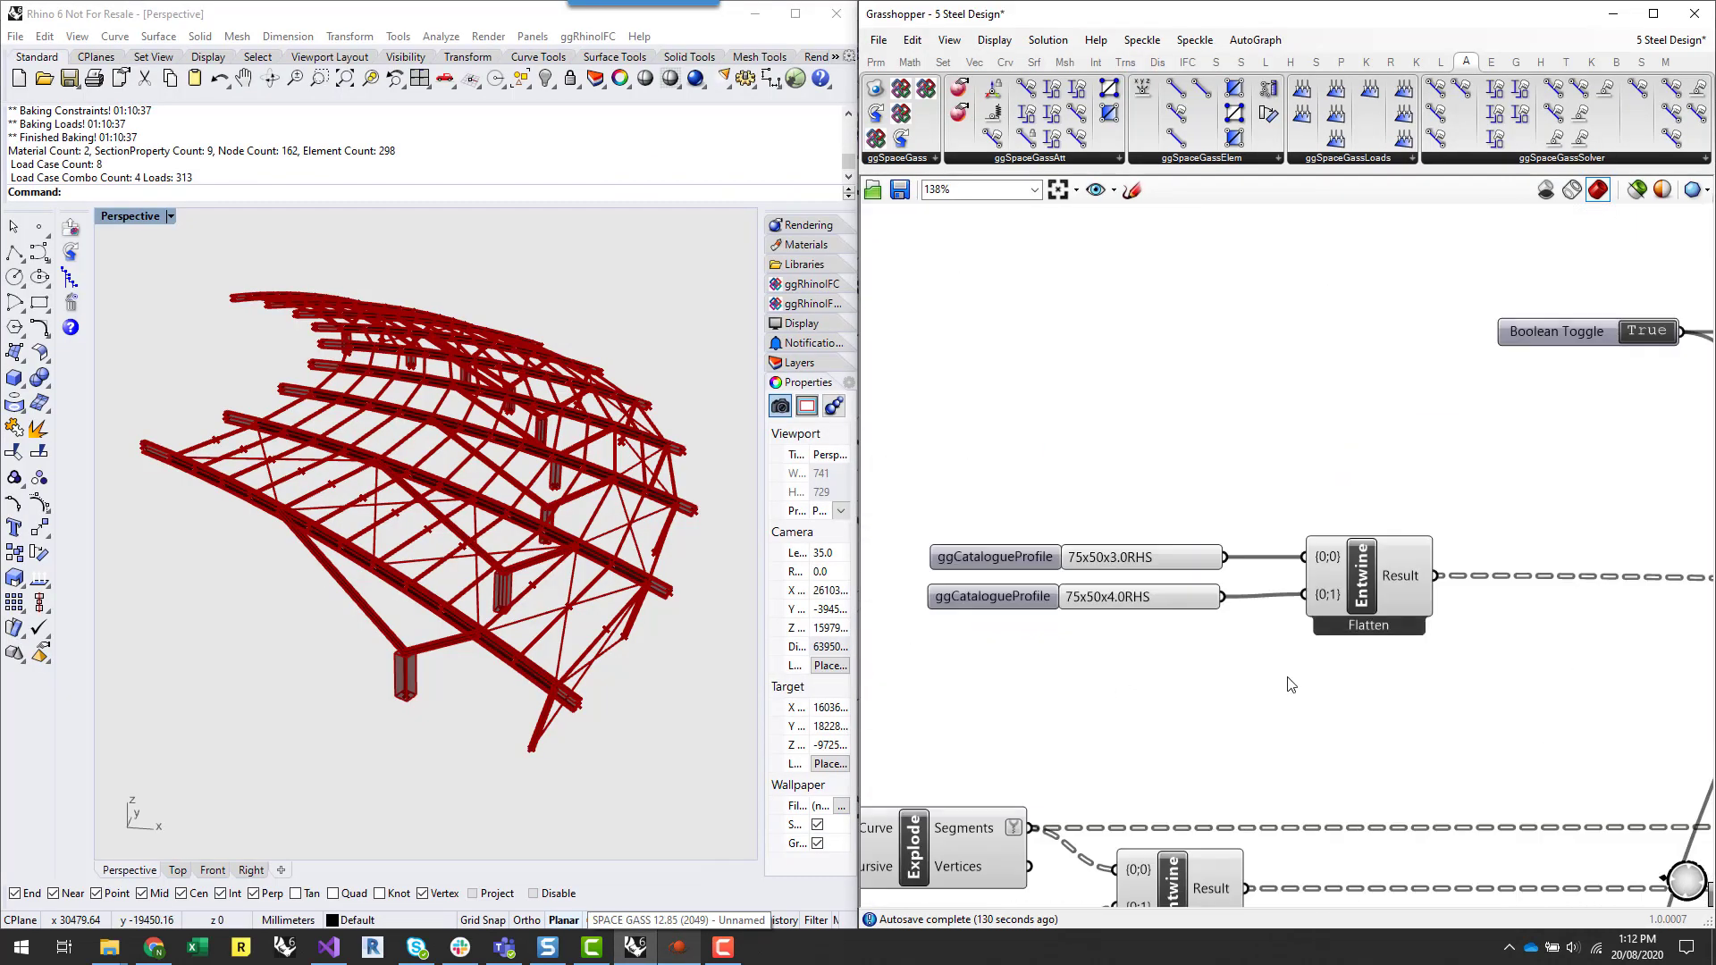
pyautogui.scroll(-4, 1142, 689)
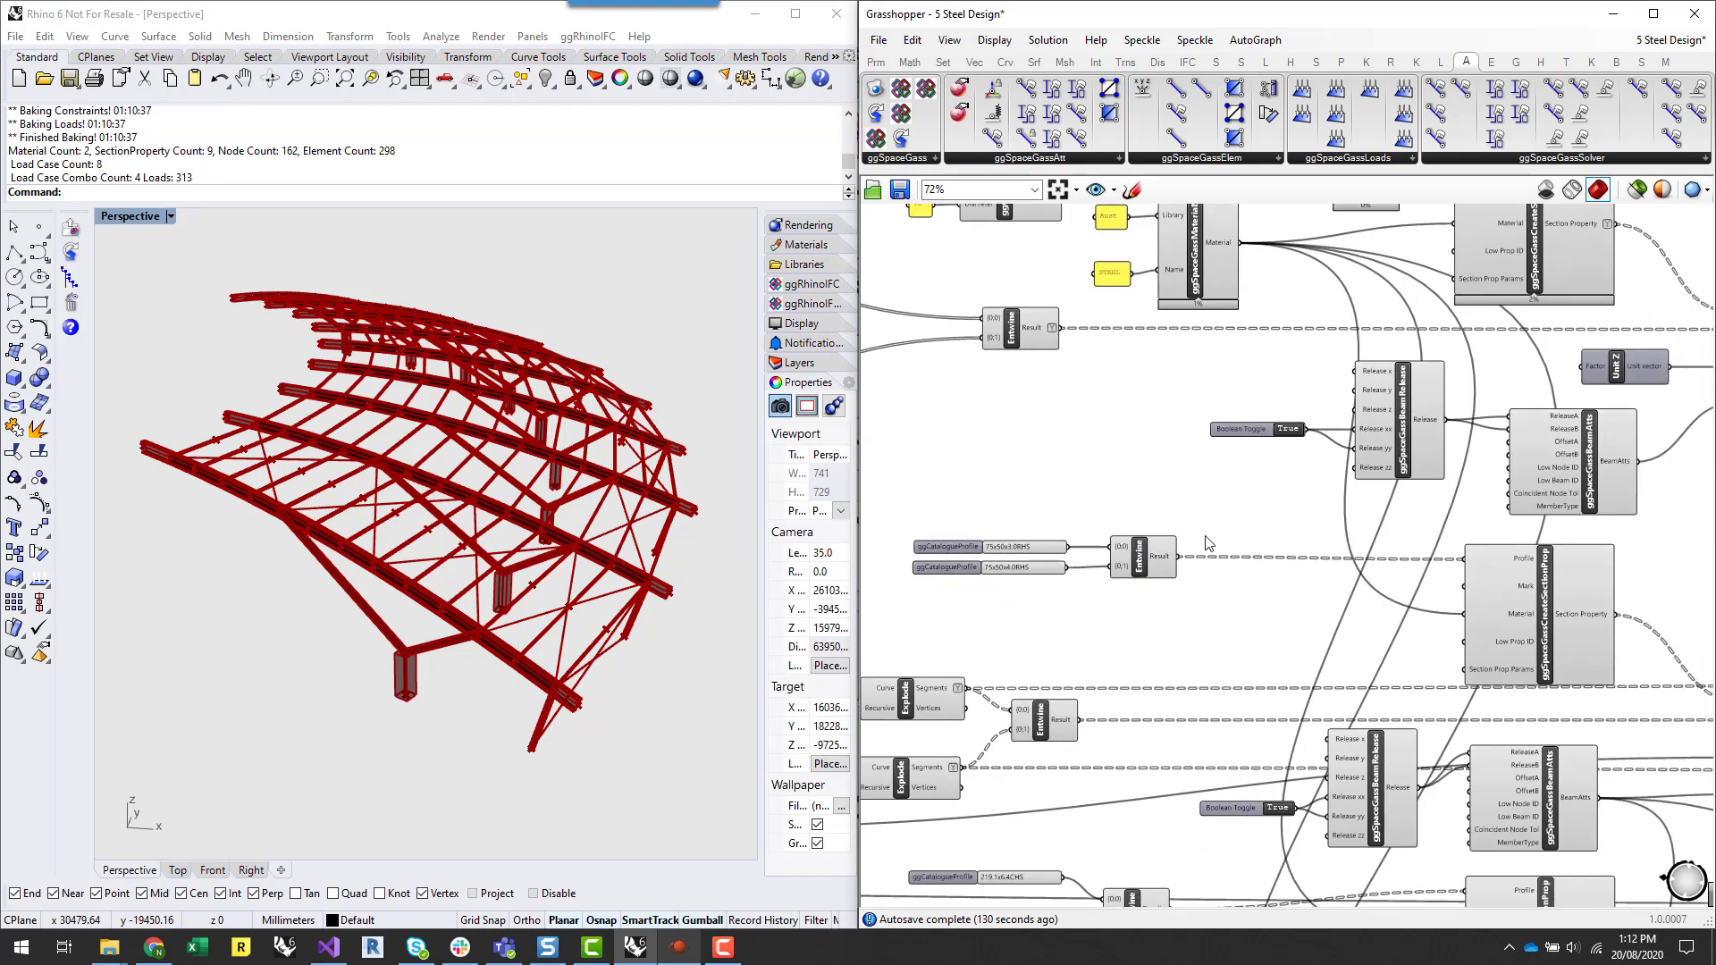
pyautogui.moveTo(1212, 640); pyautogui.dragTo(1266, 466, button='right')
pyautogui.moveTo(1225, 880); pyautogui.dragTo(1379, 744, button='right')
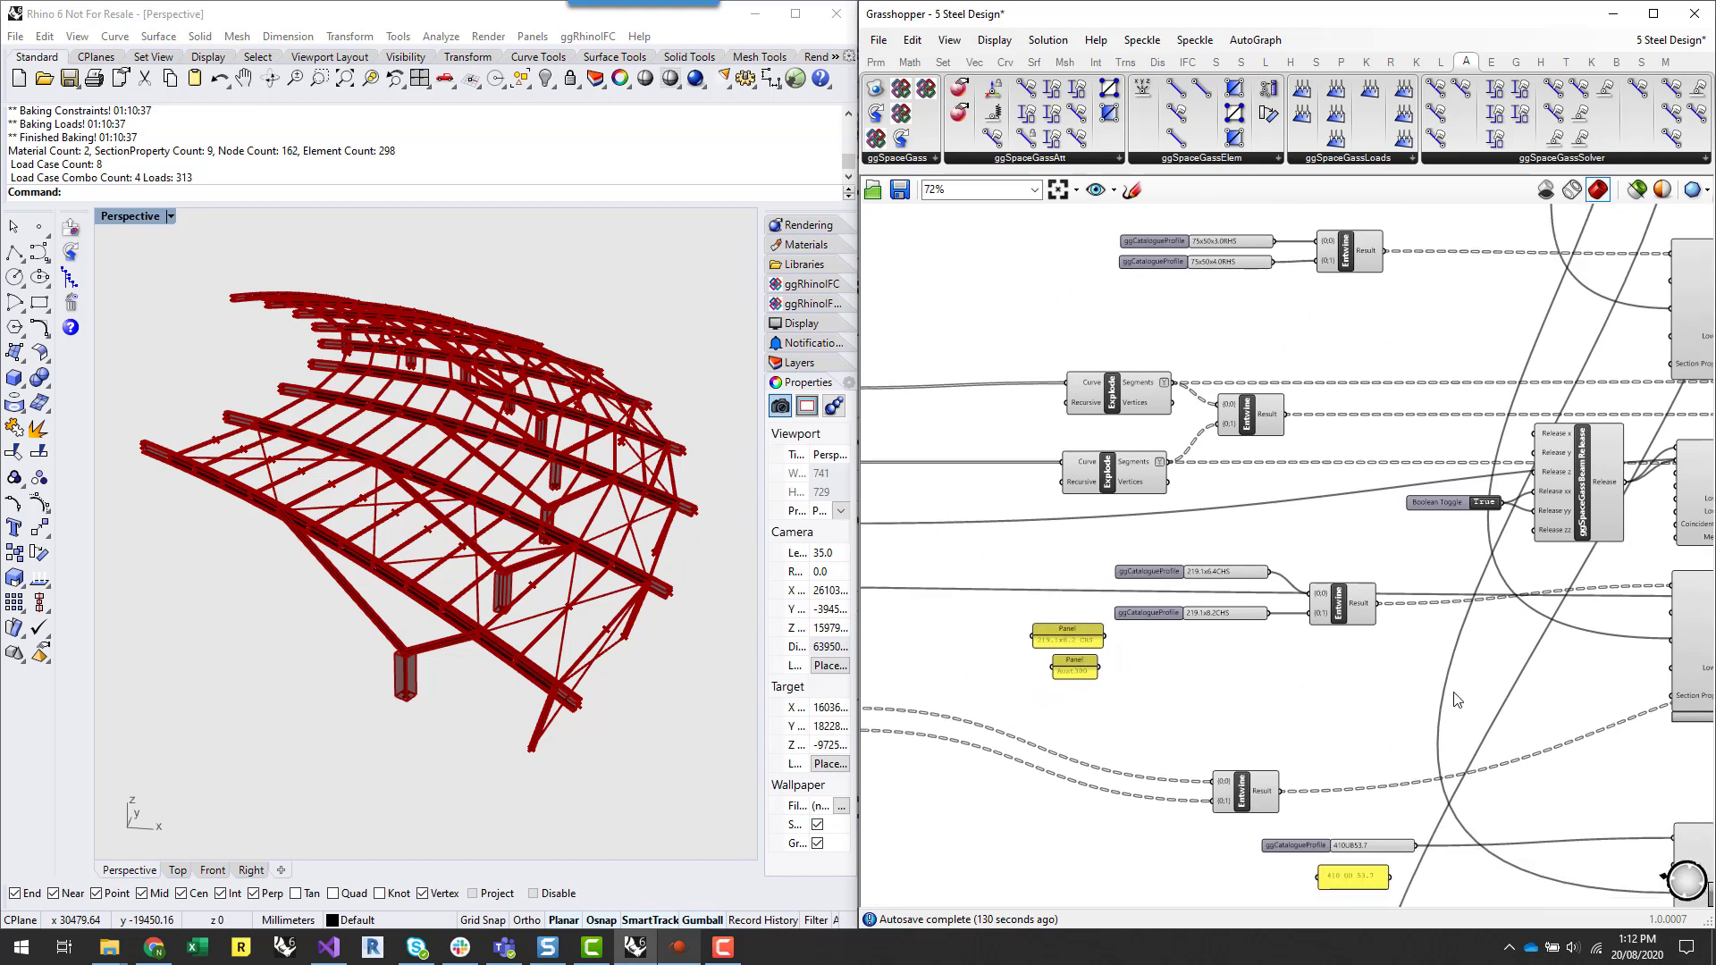
pyautogui.scroll(3, 1552, 745)
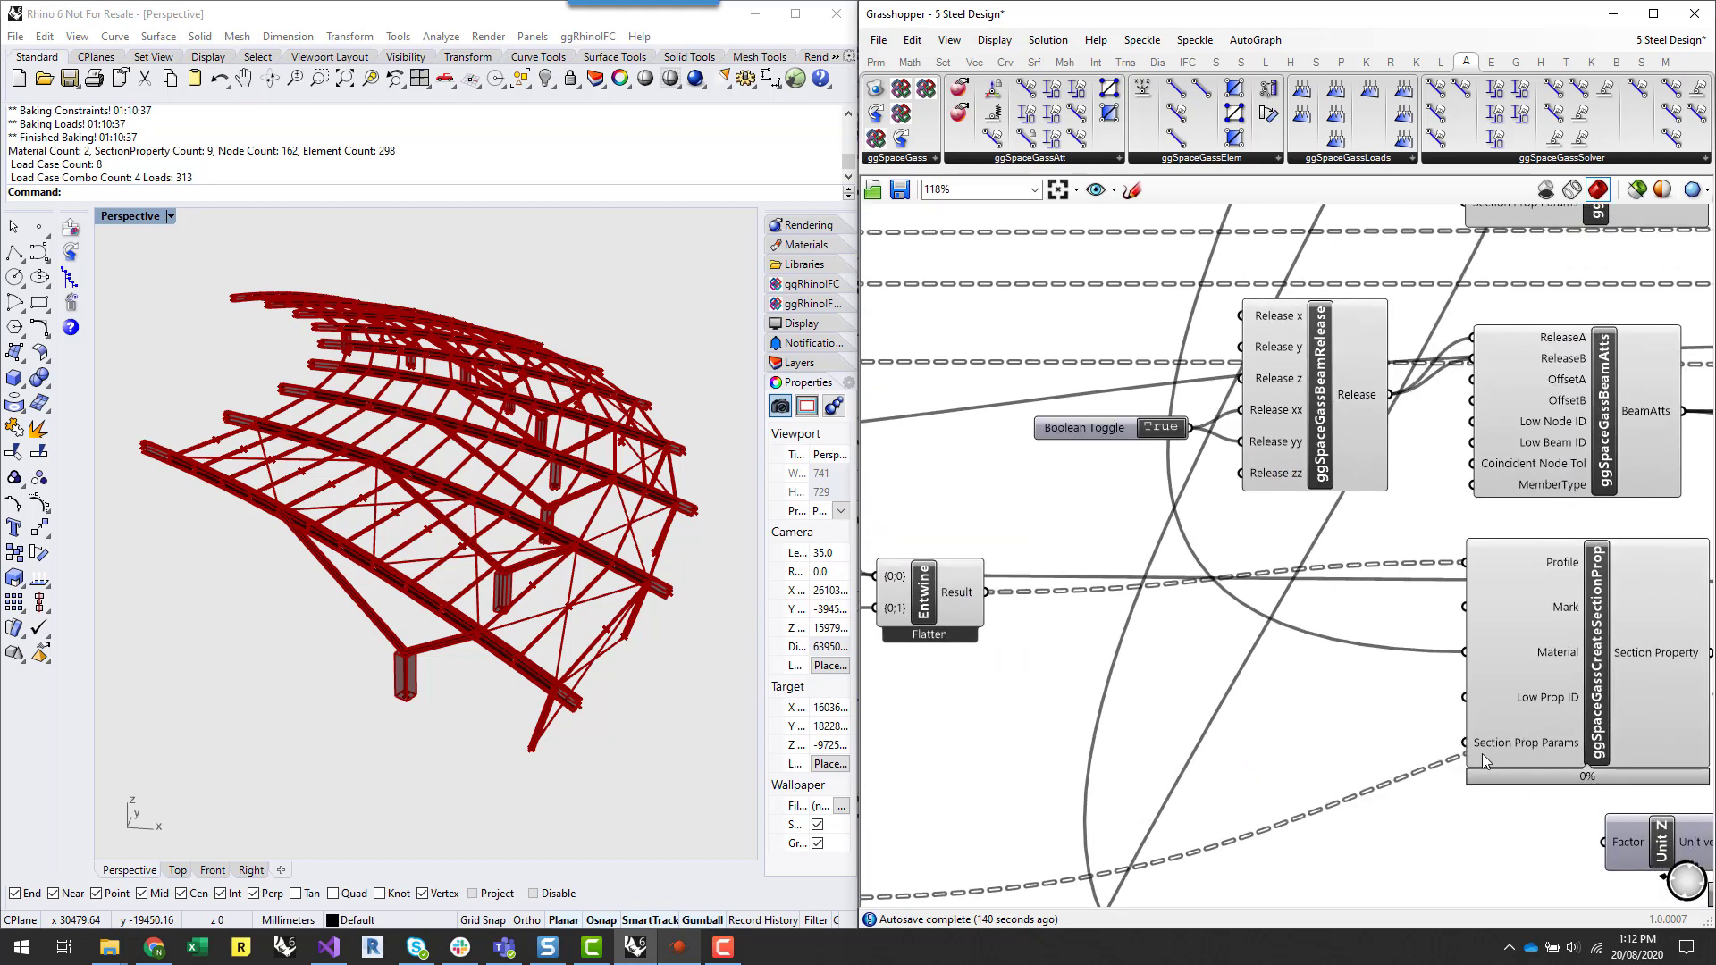
# - Place a ggSpaceGassSectionPropertyParameters component beside the section property component, look over its strength inputs, and delete it
pyautogui.click(1053, 159)
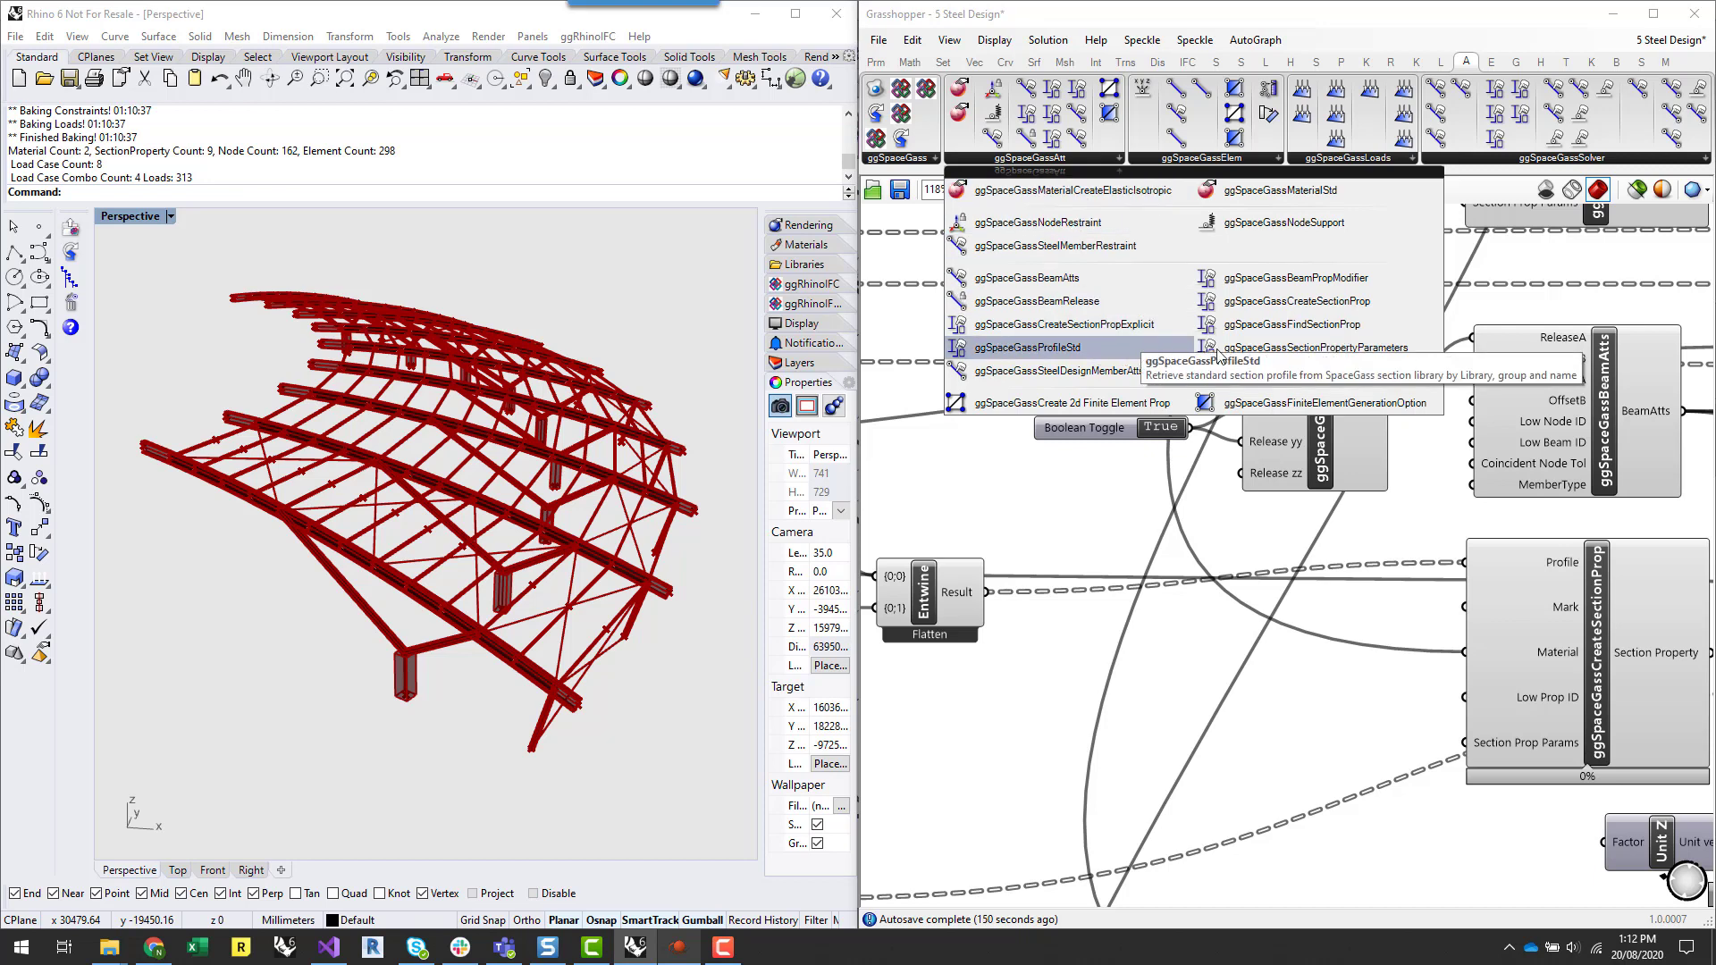
pyautogui.click(1405, 352)
pyautogui.click(1195, 764)
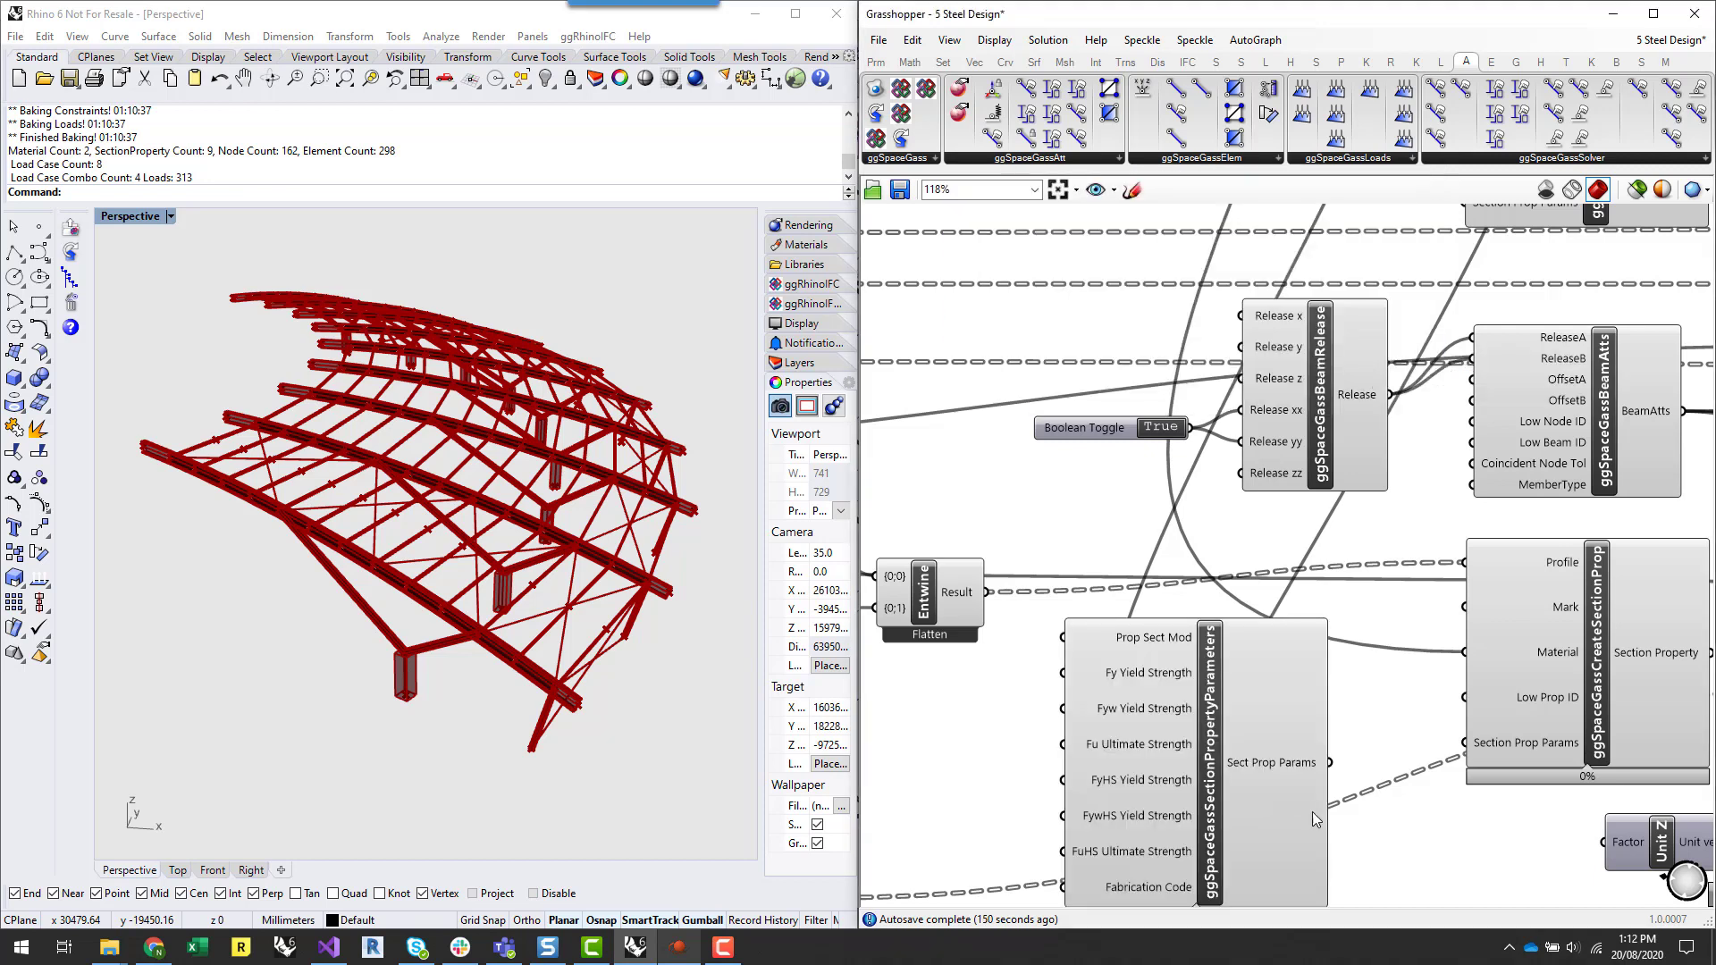
pyautogui.moveTo(1379, 679); pyautogui.dragTo(1432, 478, button='right')
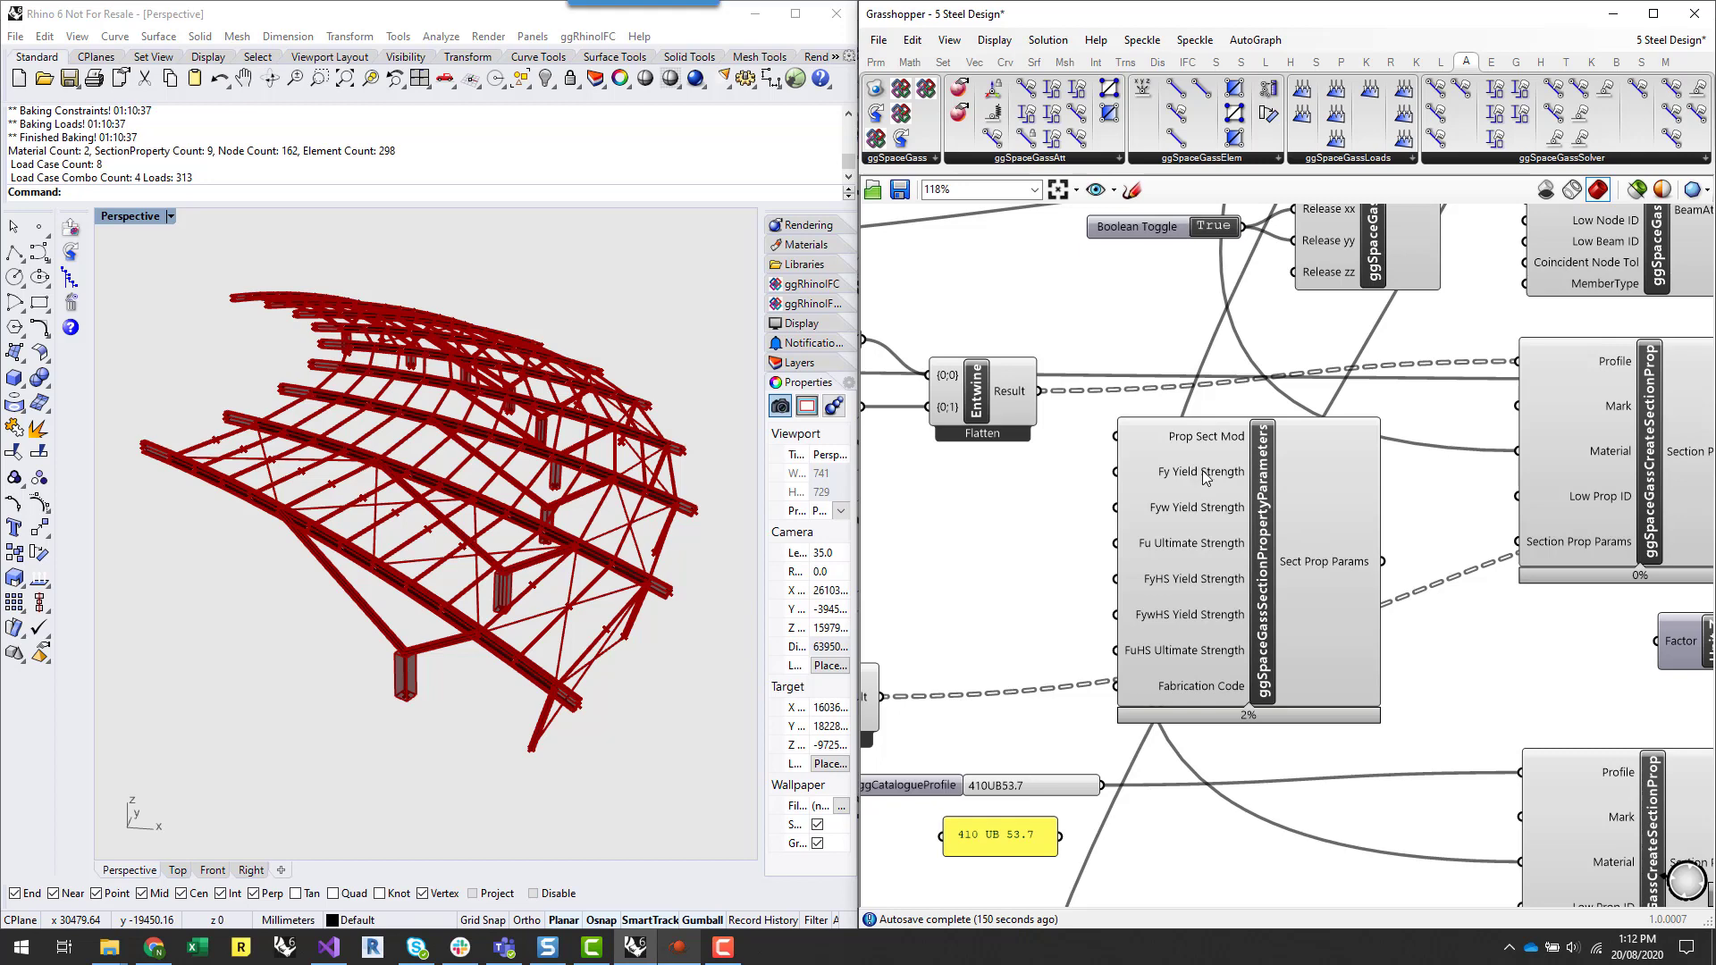
pyautogui.moveTo(1206, 479)
pyautogui.click(1274, 569)
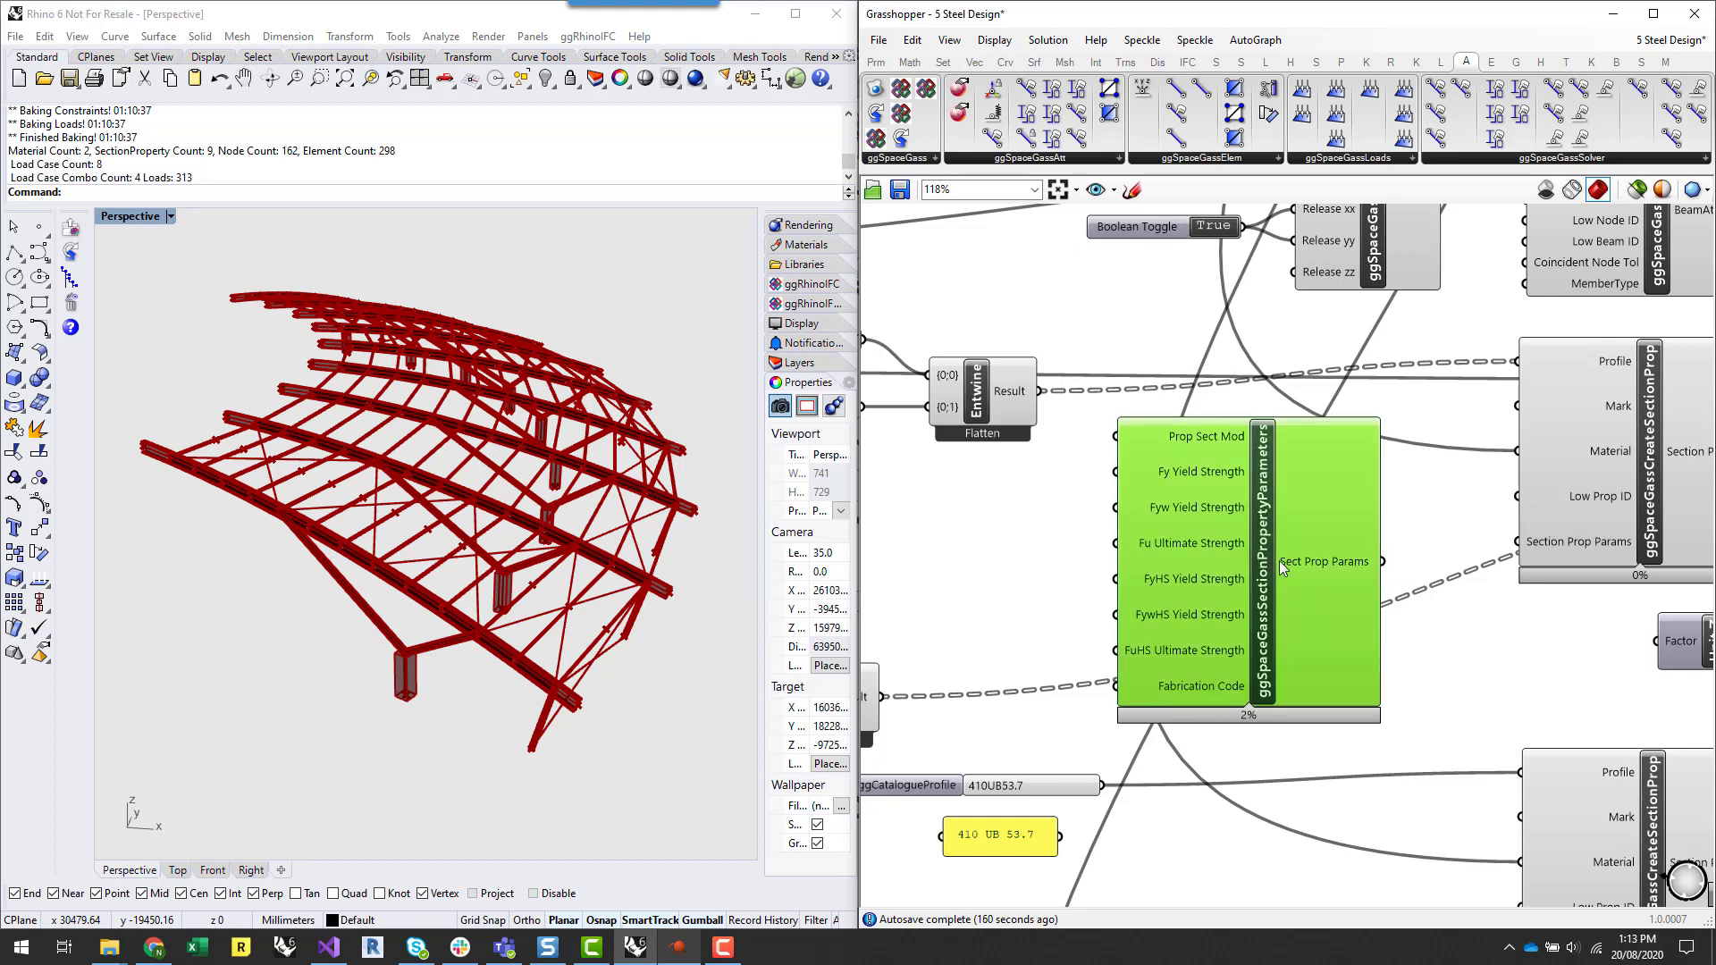
pyautogui.moveTo(1281, 567)
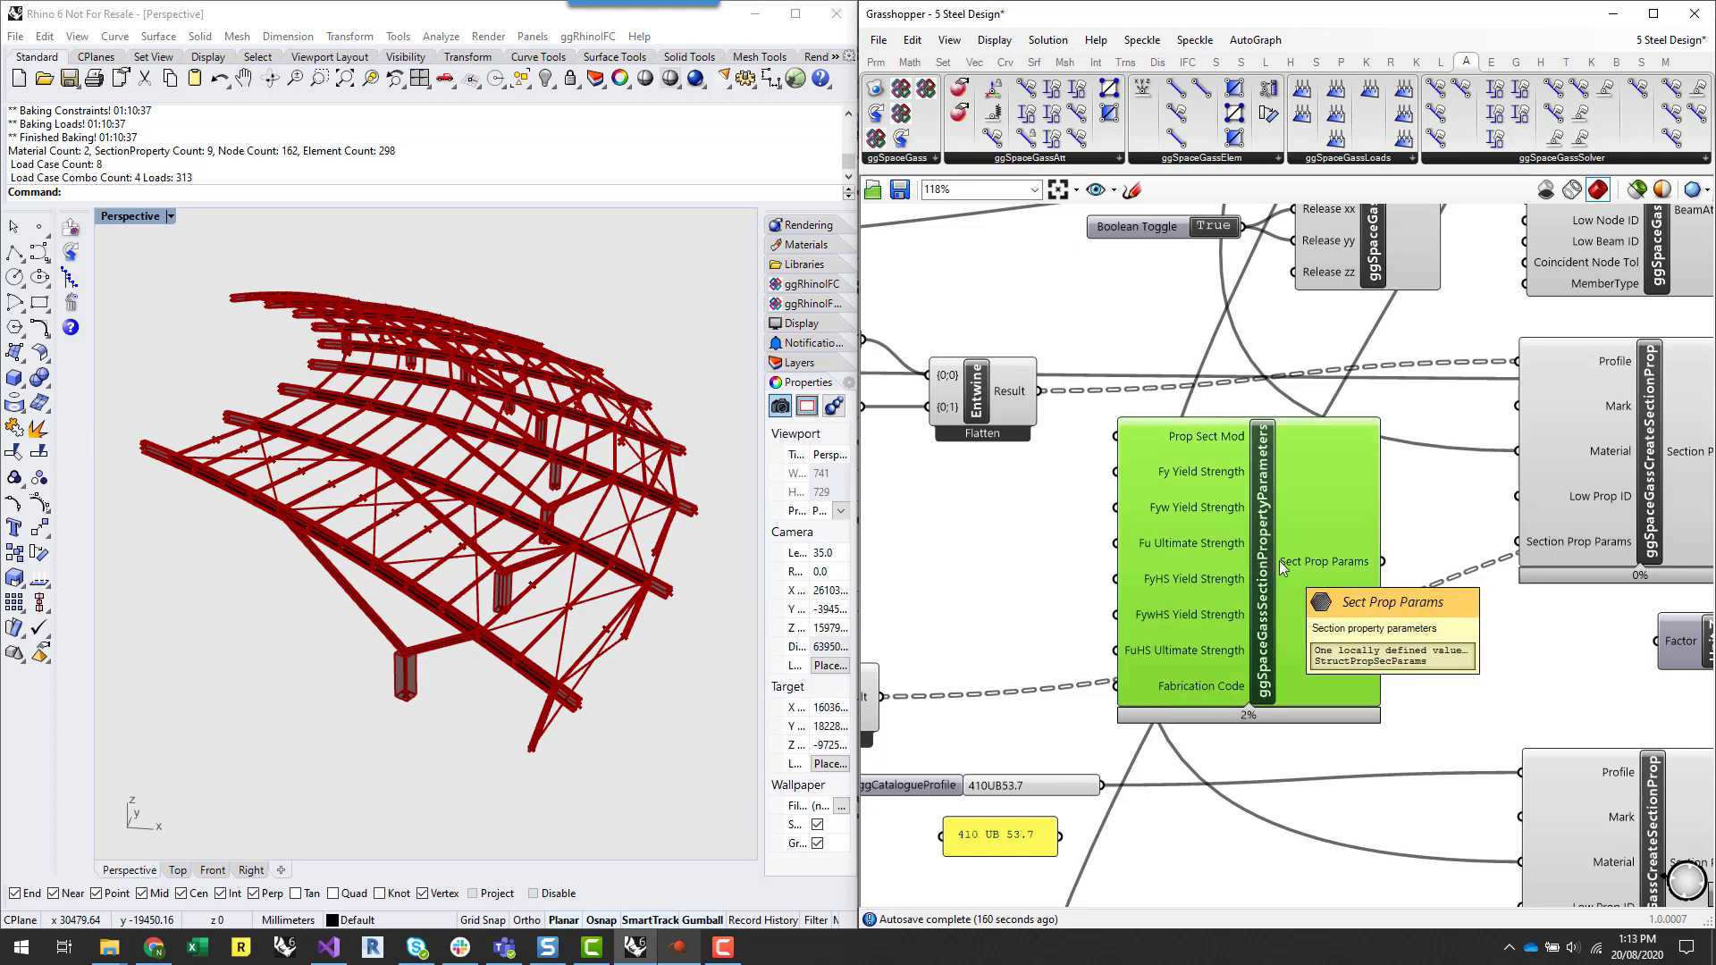
pyautogui.press('Delete')
# - Add a ggSpaceGassProfileStd component below the two 219.1 CHS catalogue profiles
pyautogui.moveTo(1217, 534); pyautogui.dragTo(1379, 601, button='right')
pyautogui.scroll(-5, 1461, 502)
pyautogui.scroll(5, 1048, 457)
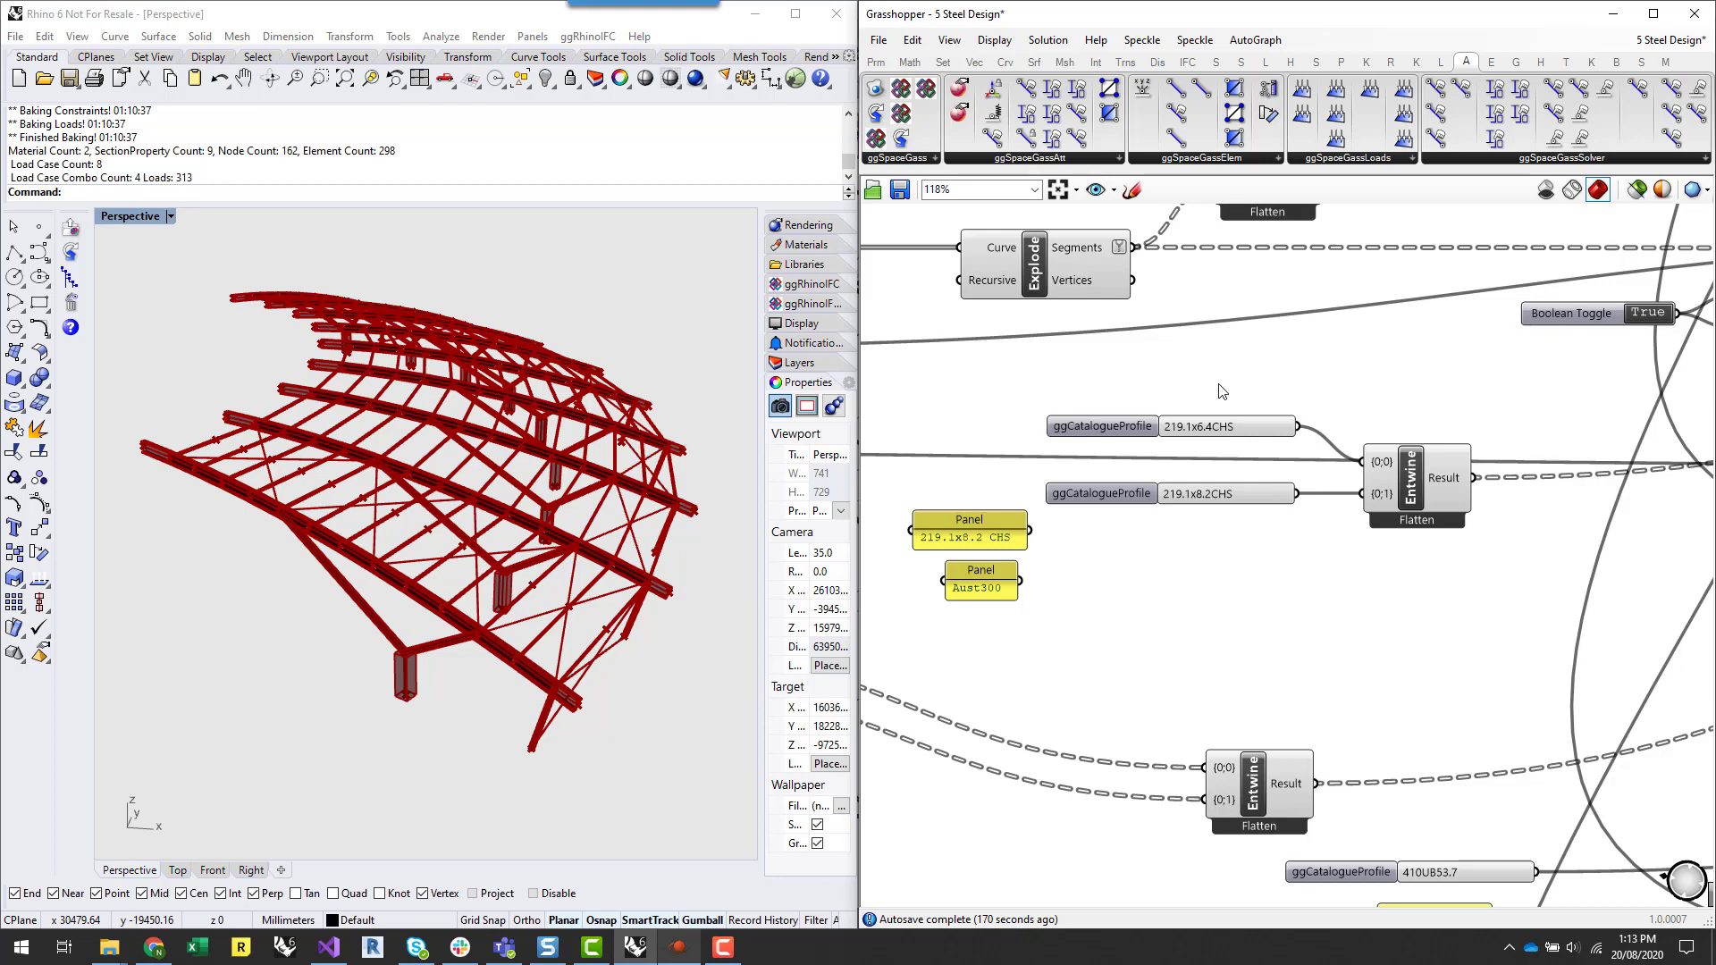
pyautogui.moveTo(1222, 372); pyautogui.dragTo(1267, 420, button='right')
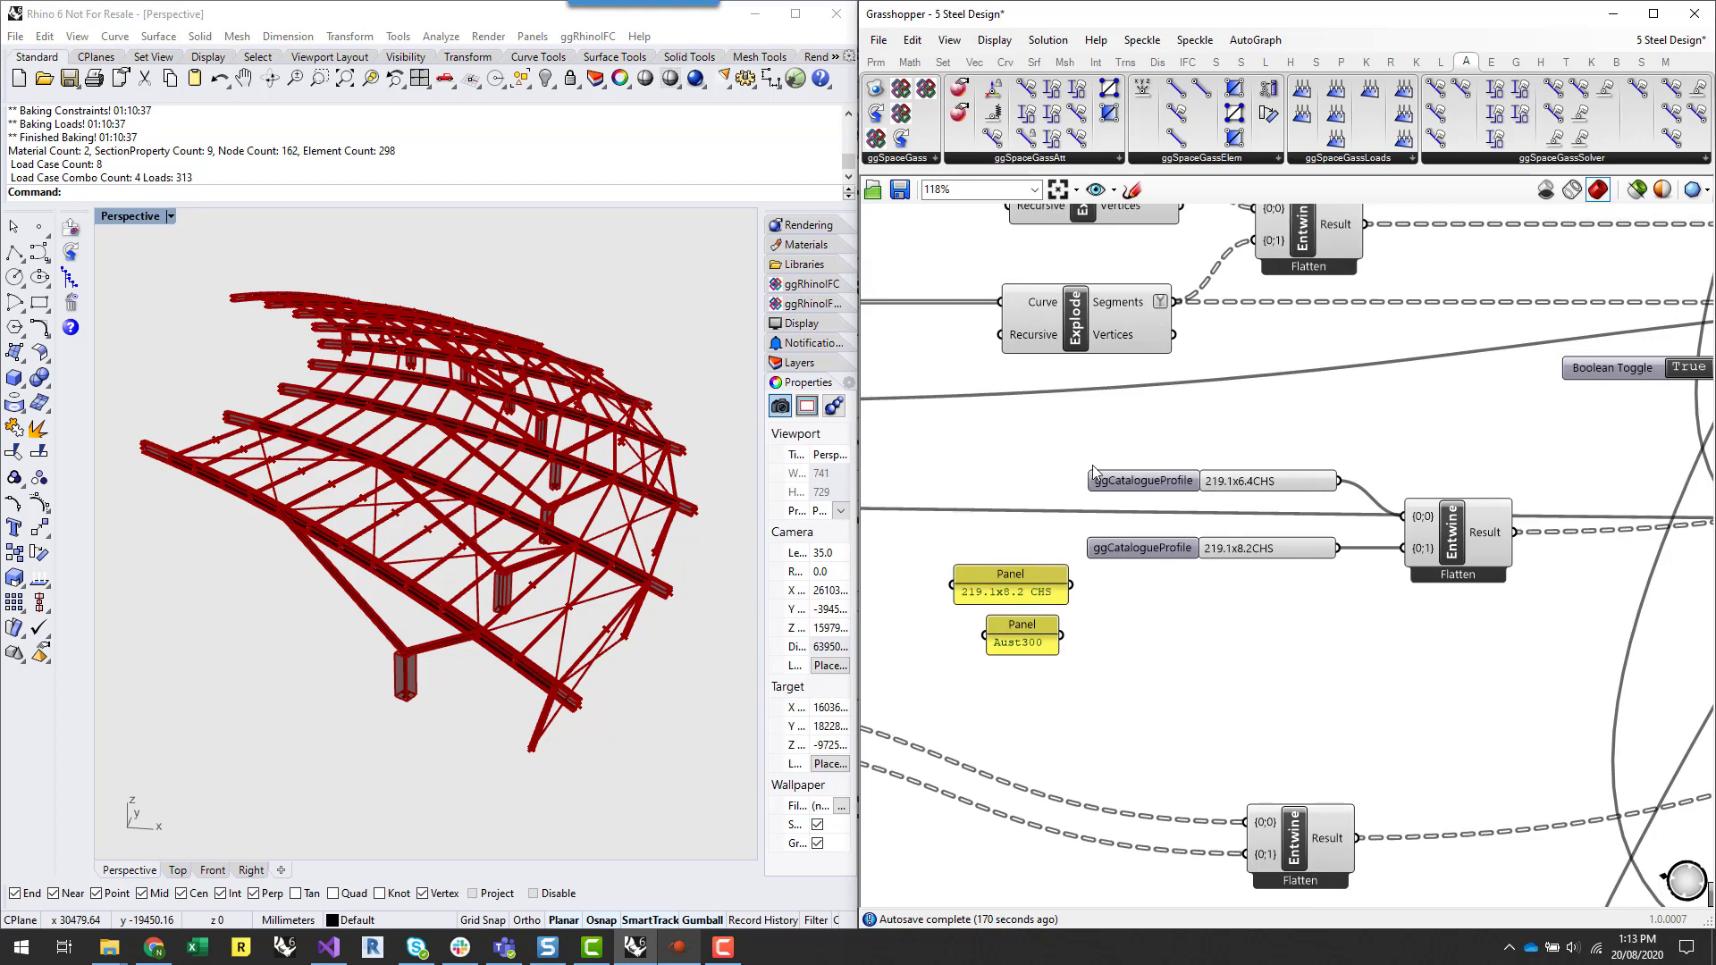
pyautogui.moveTo(1156, 439); pyautogui.dragTo(1207, 437, button='right')
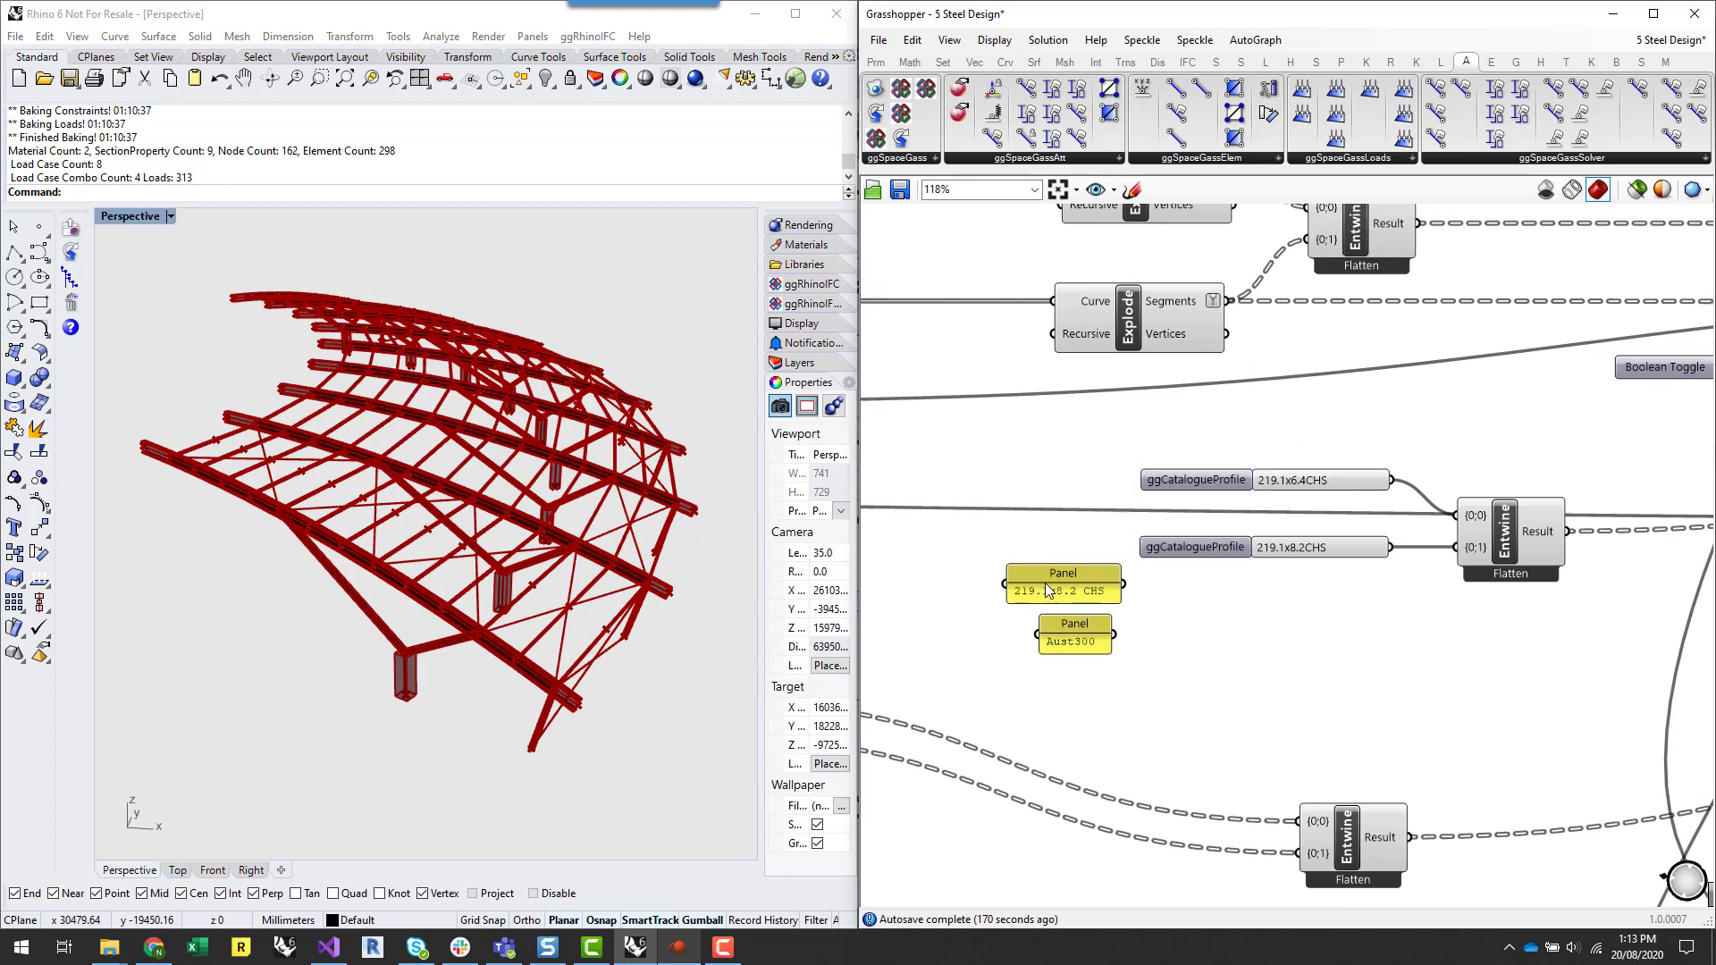
pyautogui.click(1081, 162)
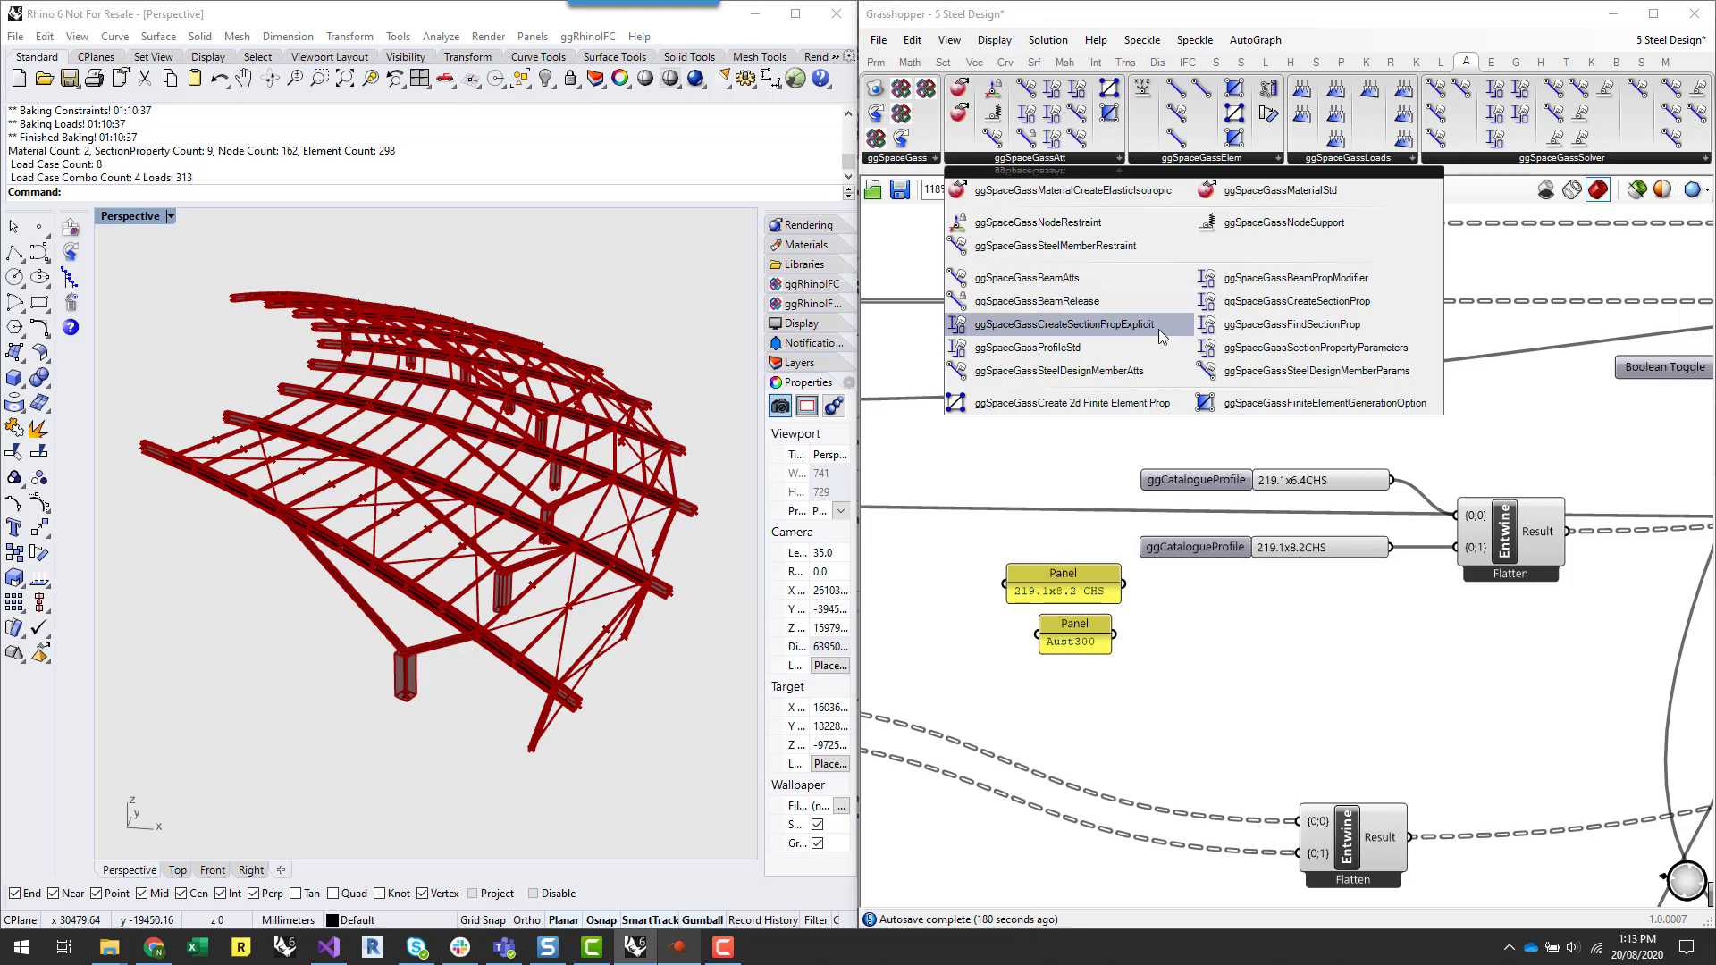
pyautogui.click(1092, 348)
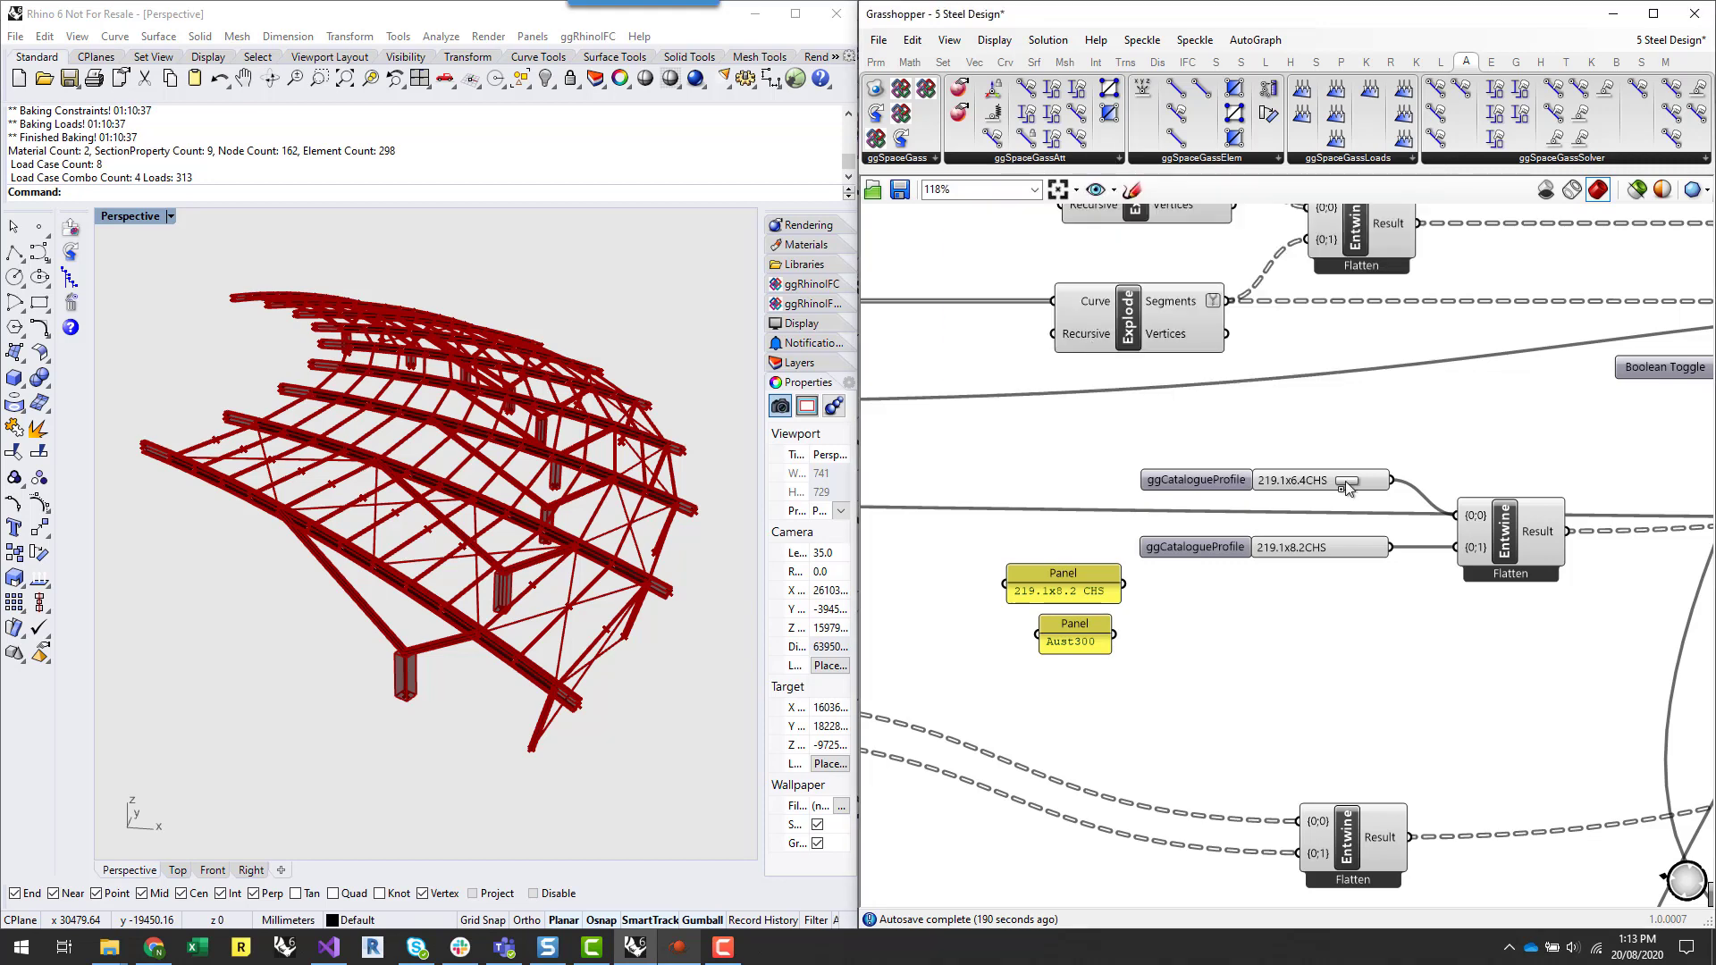
pyautogui.click(1336, 664)
pyautogui.scroll(2, 1161, 724)
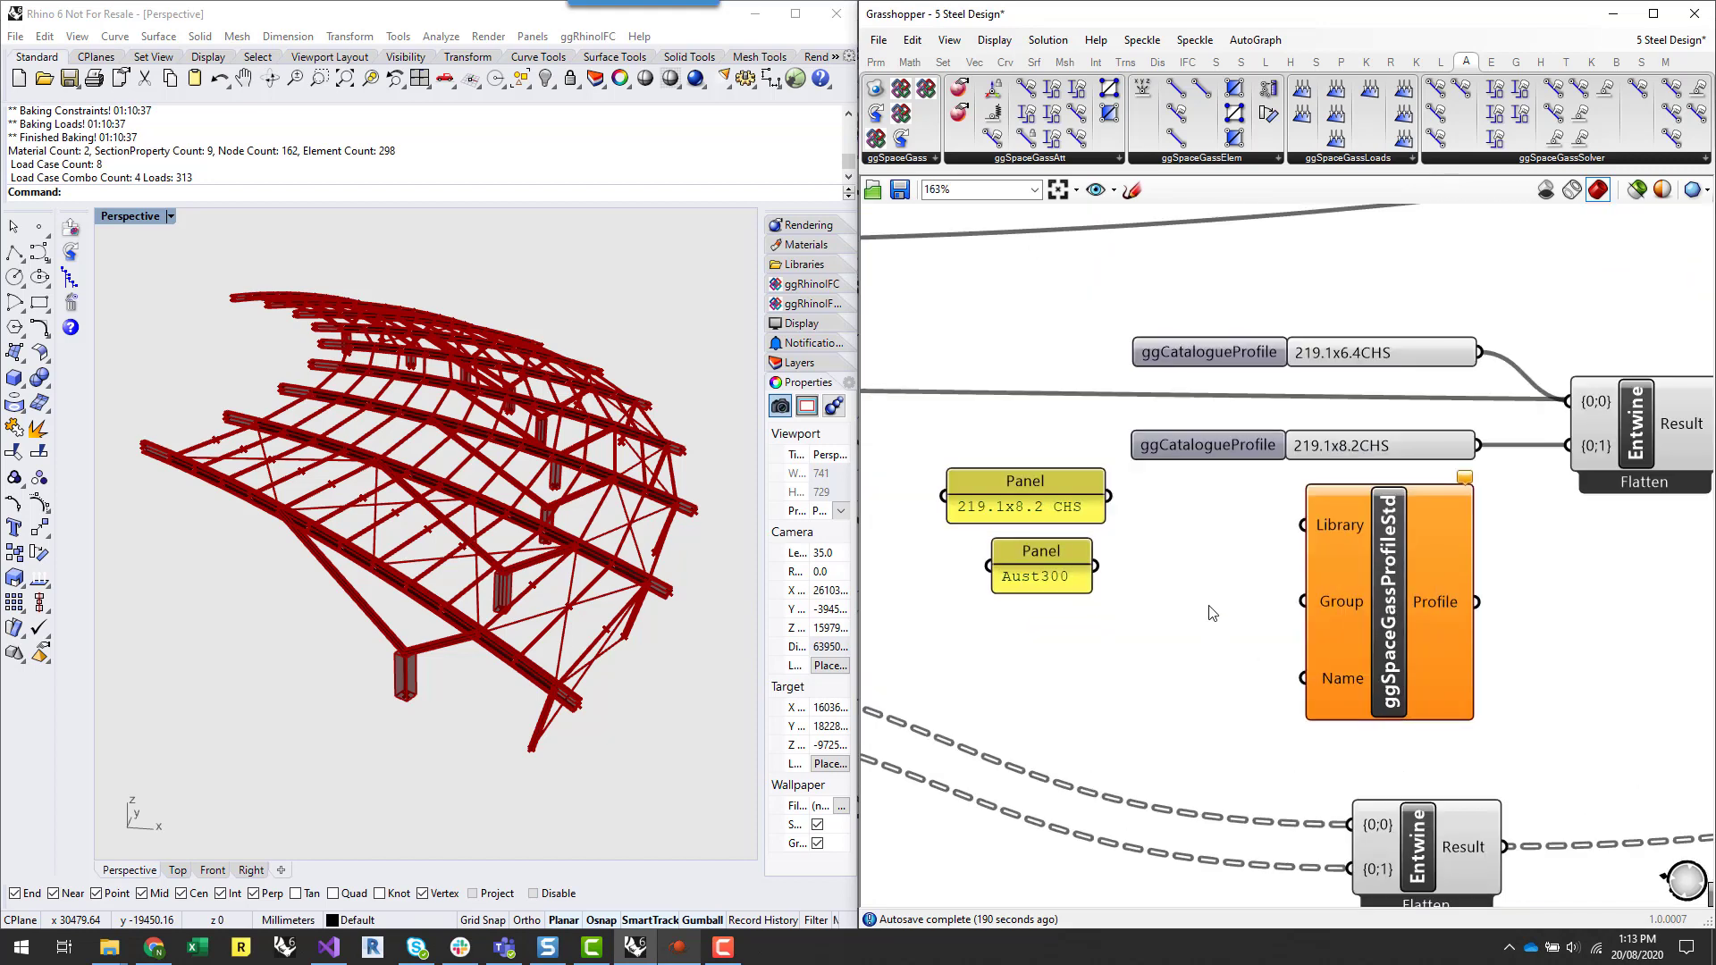
# - Arrange the Aust300 and 219.1x8.2 CHS panels beside the ggSpaceGassProfileStd component and connect Aust300 to its Library input
pyautogui.moveTo(1055, 556); pyautogui.dragTo(1102, 570)
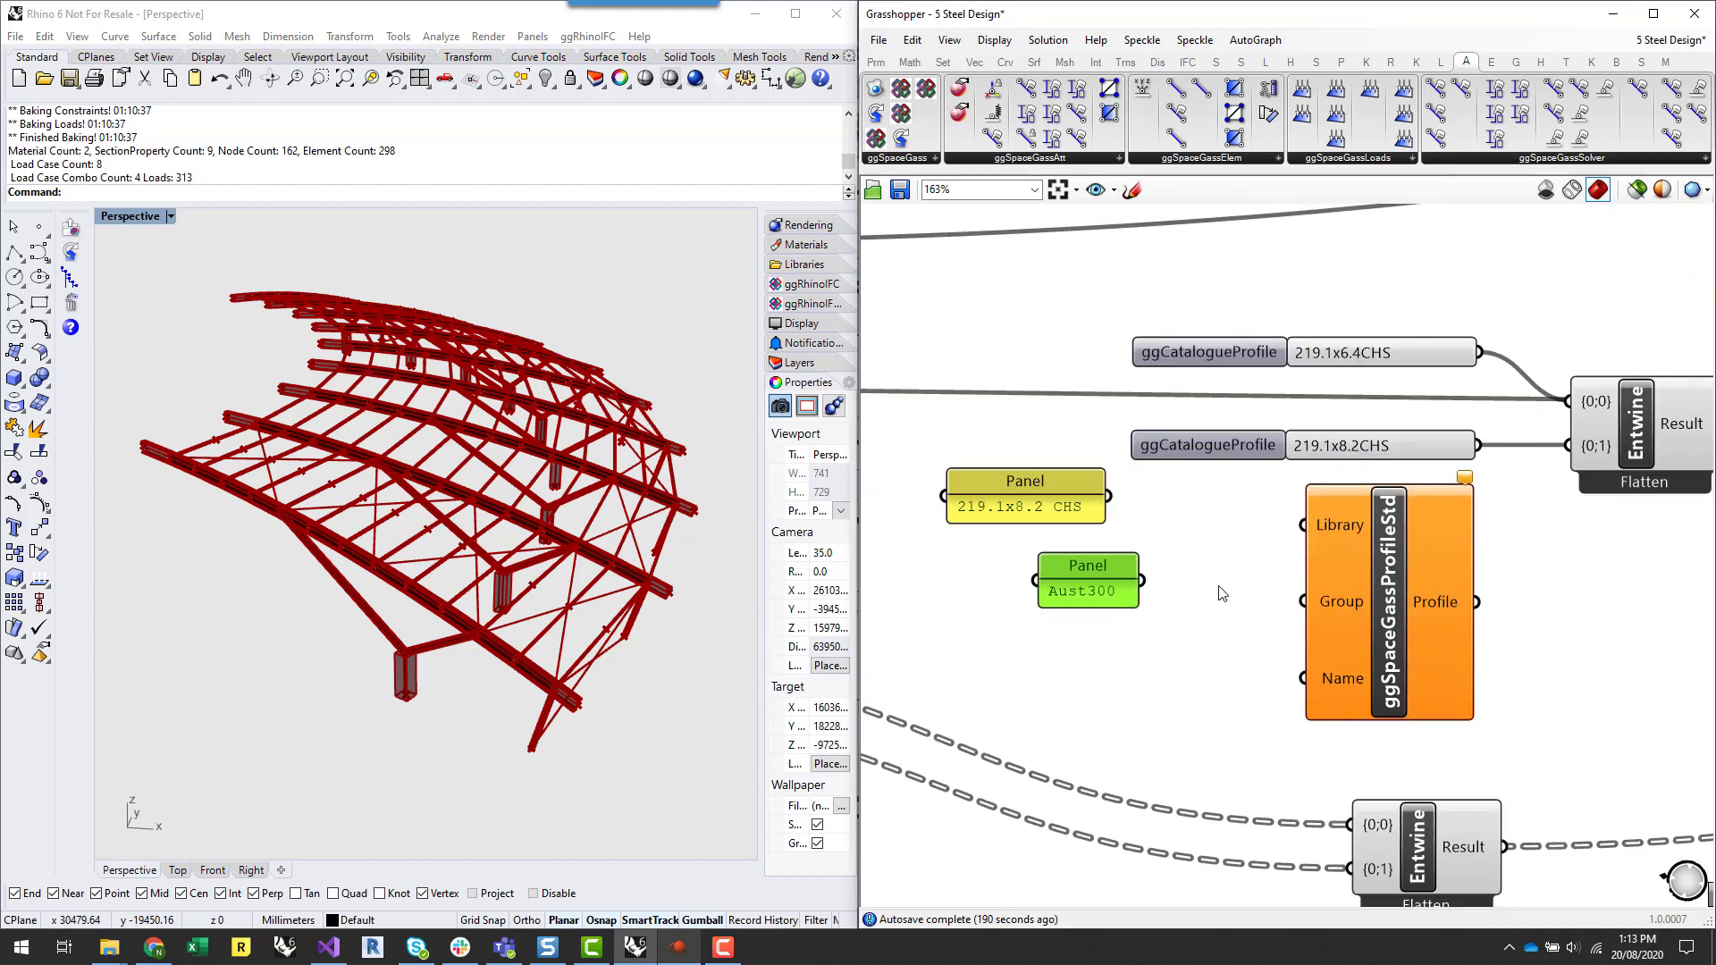
pyautogui.click(1221, 593)
pyautogui.scroll(-1, 1234, 690)
pyautogui.scroll(1, 1226, 682)
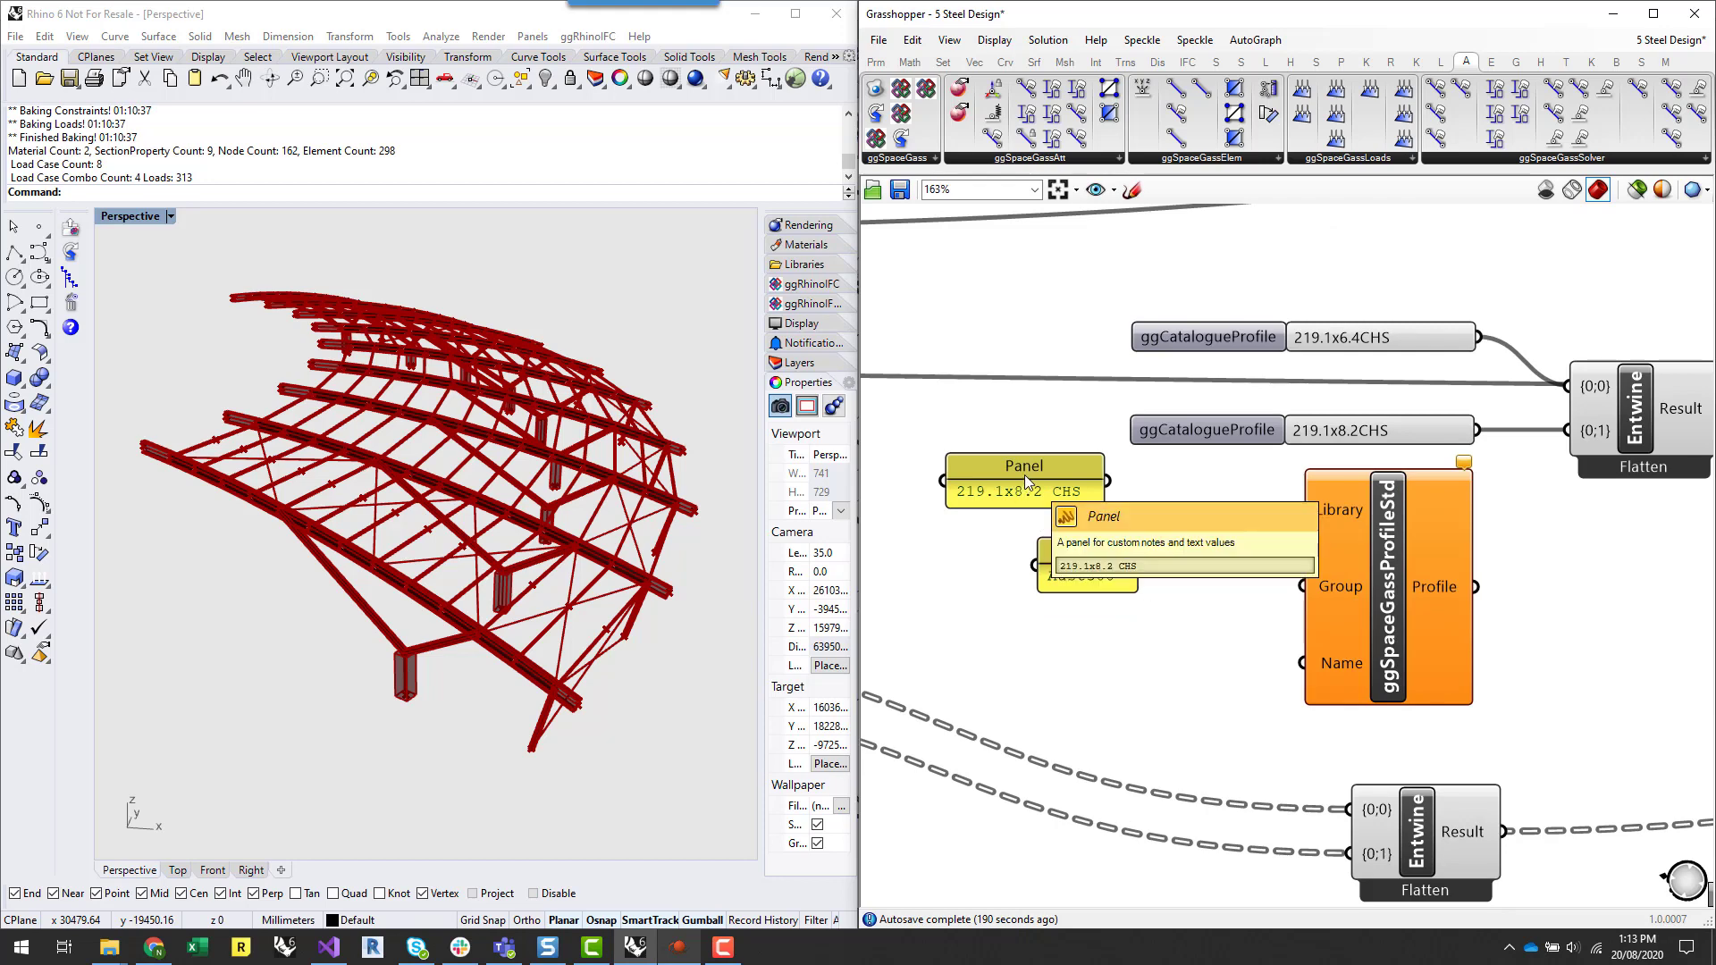
pyautogui.moveTo(1024, 475); pyautogui.dragTo(1060, 633)
pyautogui.moveTo(1074, 568); pyautogui.dragTo(1340, 513)
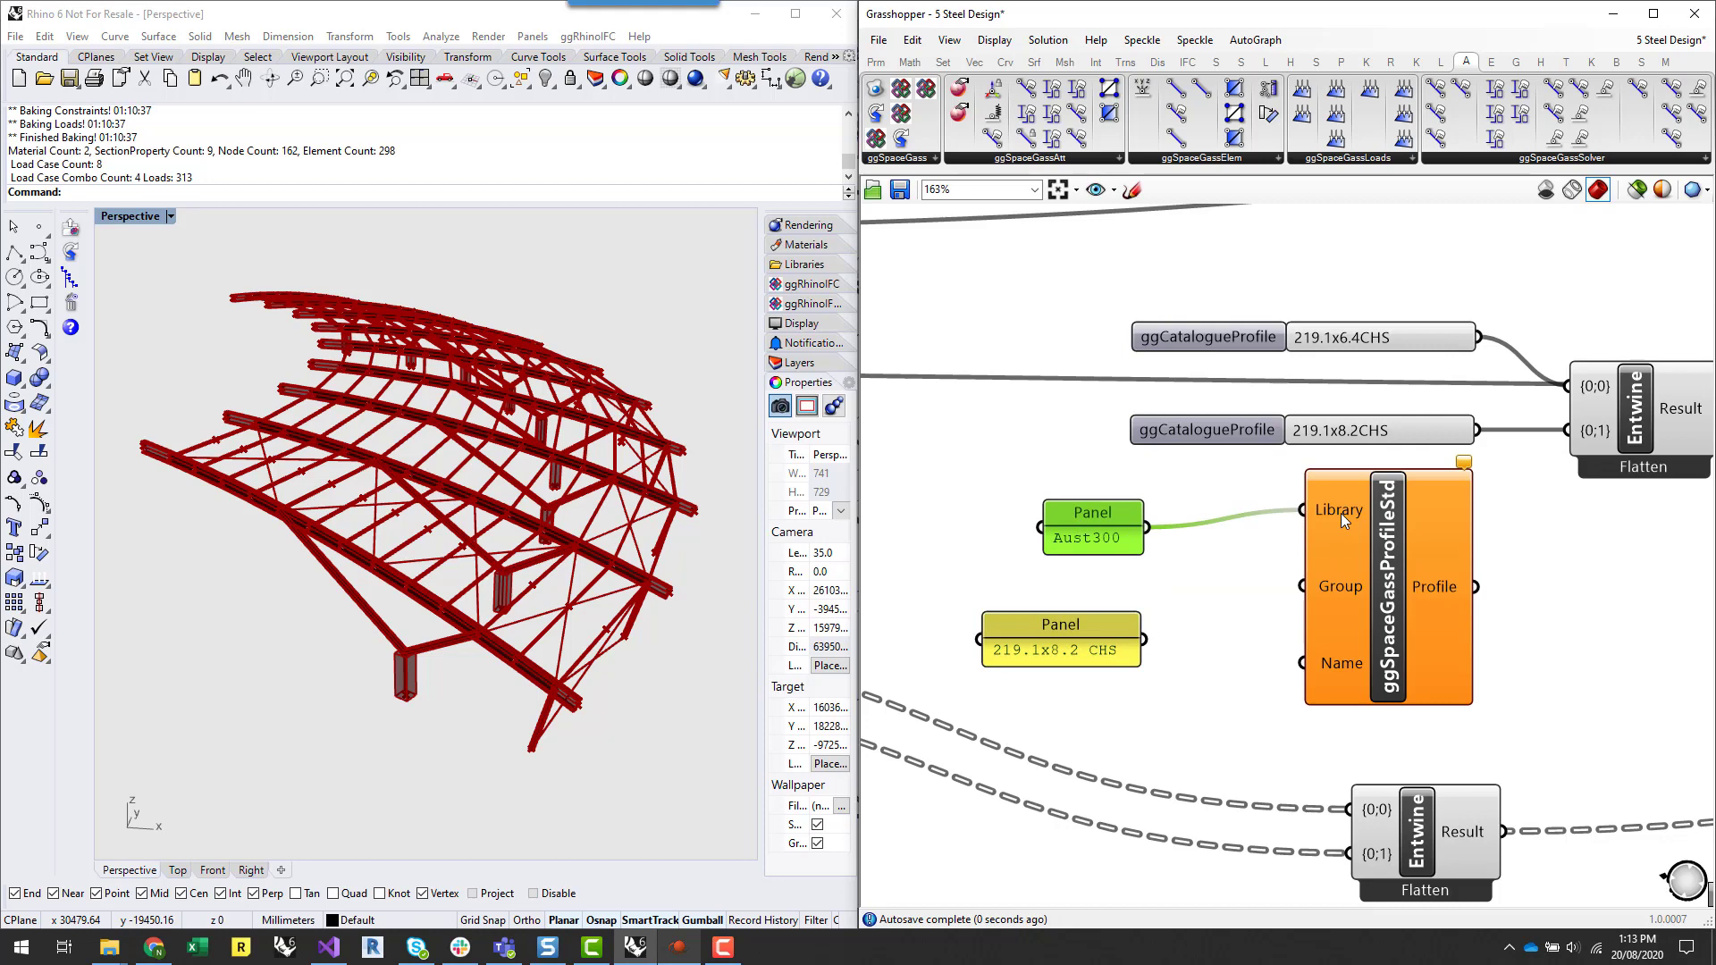
pyautogui.moveTo(1108, 516); pyautogui.dragTo(1108, 491)
pyautogui.click(1160, 605)
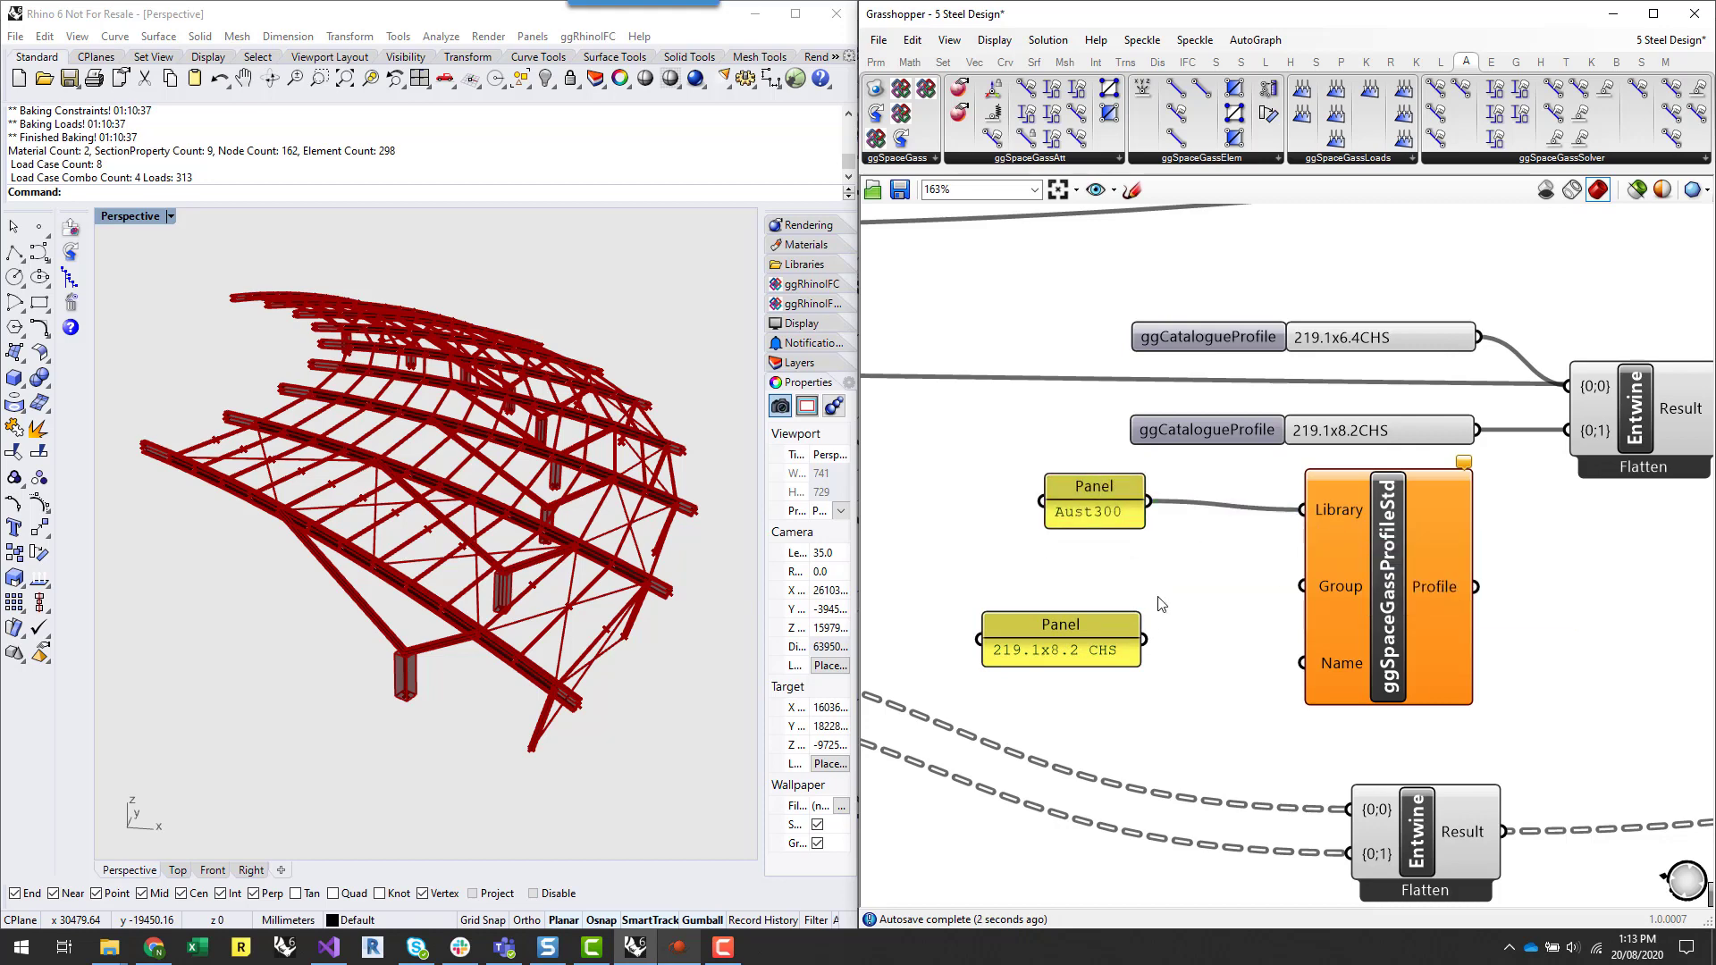
# - Connect the 219.1x8.2 CHS panel to the Name input of the ggSpaceGassProfileStd component and align it with that input
pyautogui.moveTo(1076, 629); pyautogui.dragTo(1091, 662)
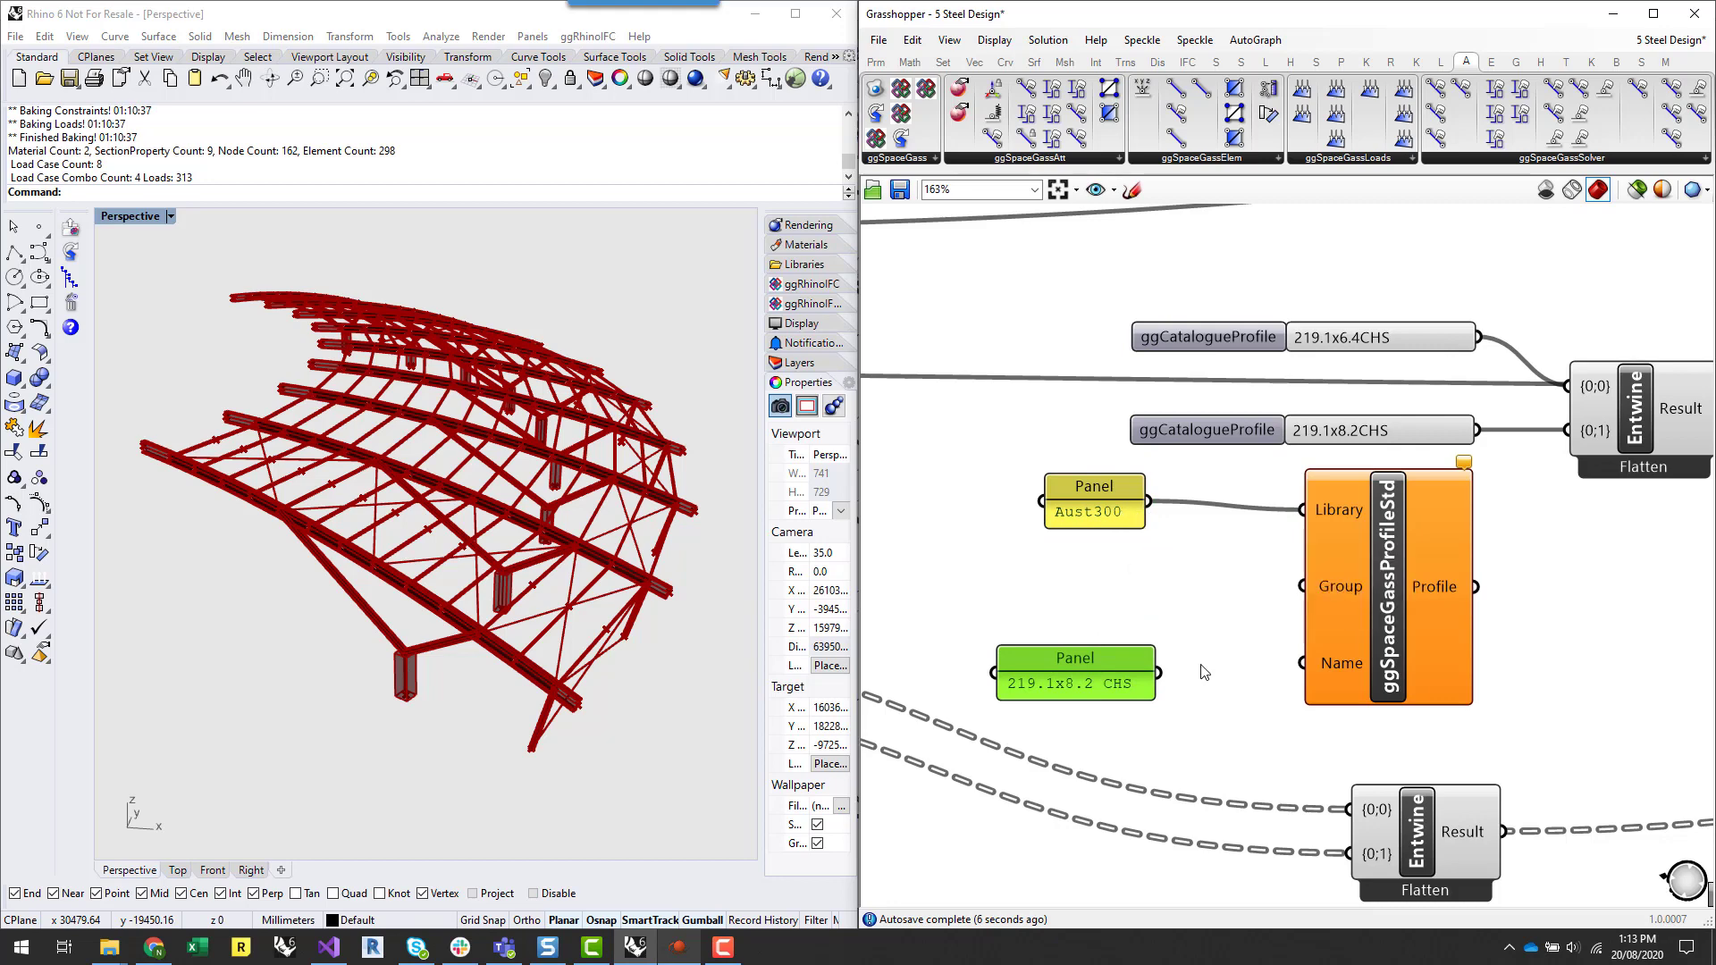
pyautogui.moveTo(1159, 673); pyautogui.dragTo(1302, 662)
pyautogui.moveTo(1099, 684); pyautogui.dragTo(1112, 619)
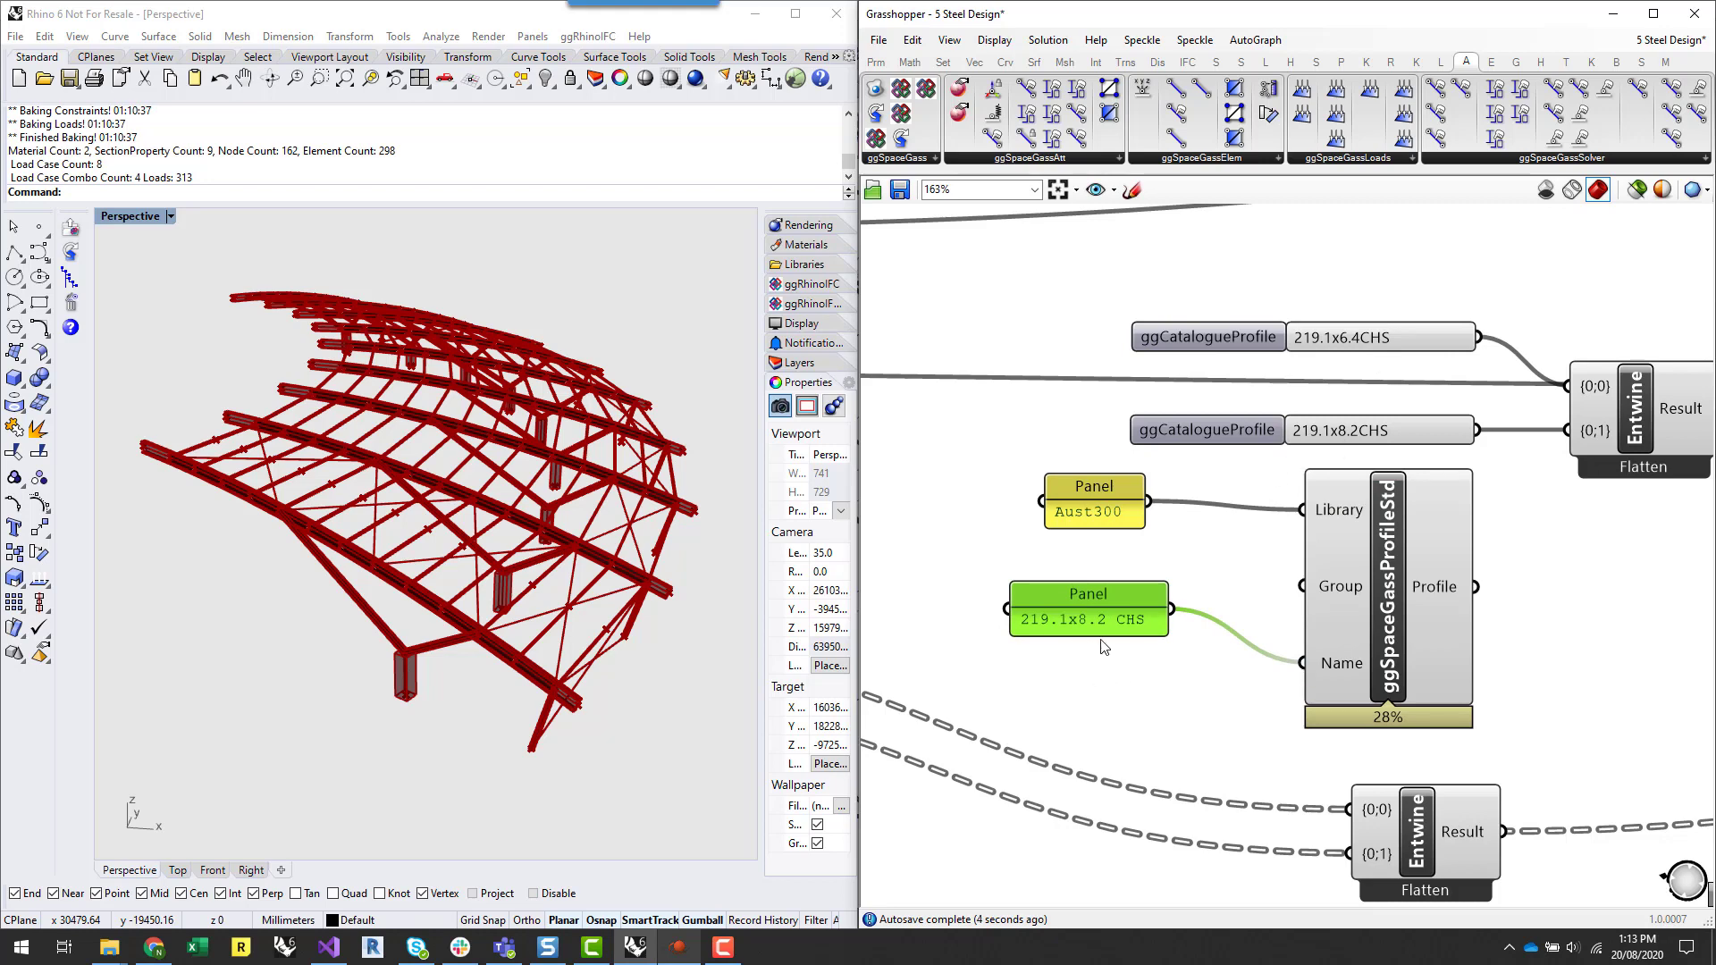
pyautogui.moveTo(1080, 612); pyautogui.dragTo(1090, 661)
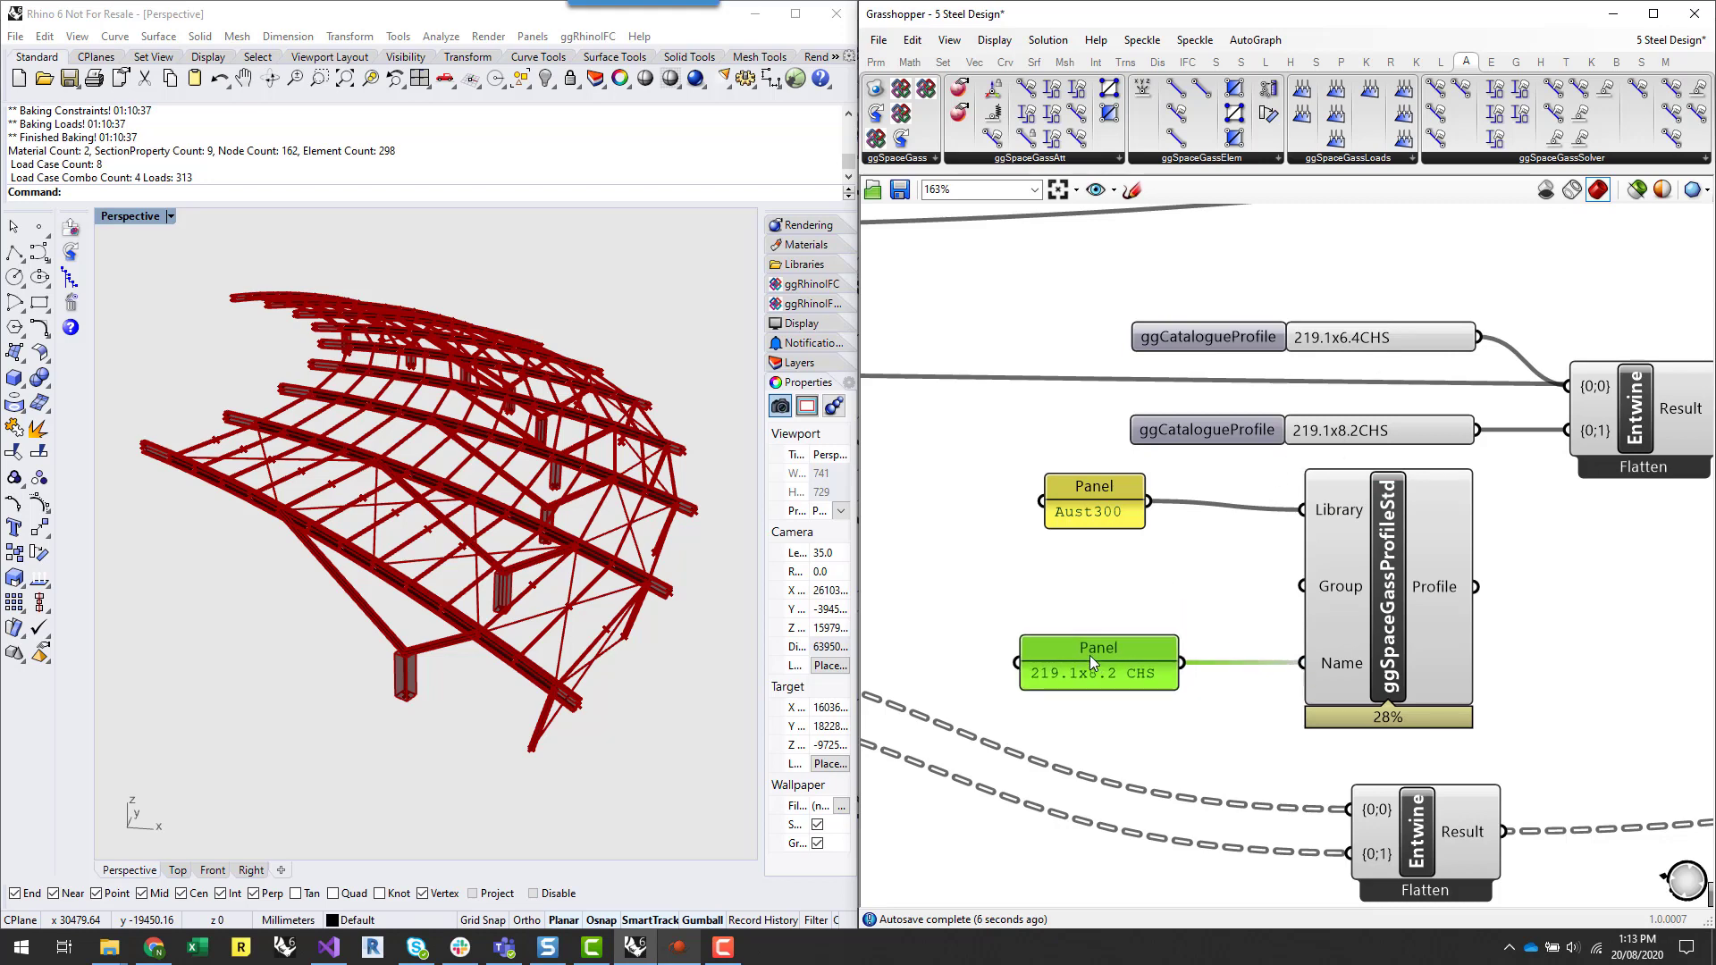
# - Duplicate the ggSpaceGassProfileStd component with its Aust300 and 219.1x8.2 CHS panels and place the copy near the 219.1x6.4CHS catalogue profile
pyautogui.moveTo(1449, 599)
pyautogui.click(1095, 502)
pyautogui.moveTo(1618, 682); pyautogui.dragTo(1140, 543)
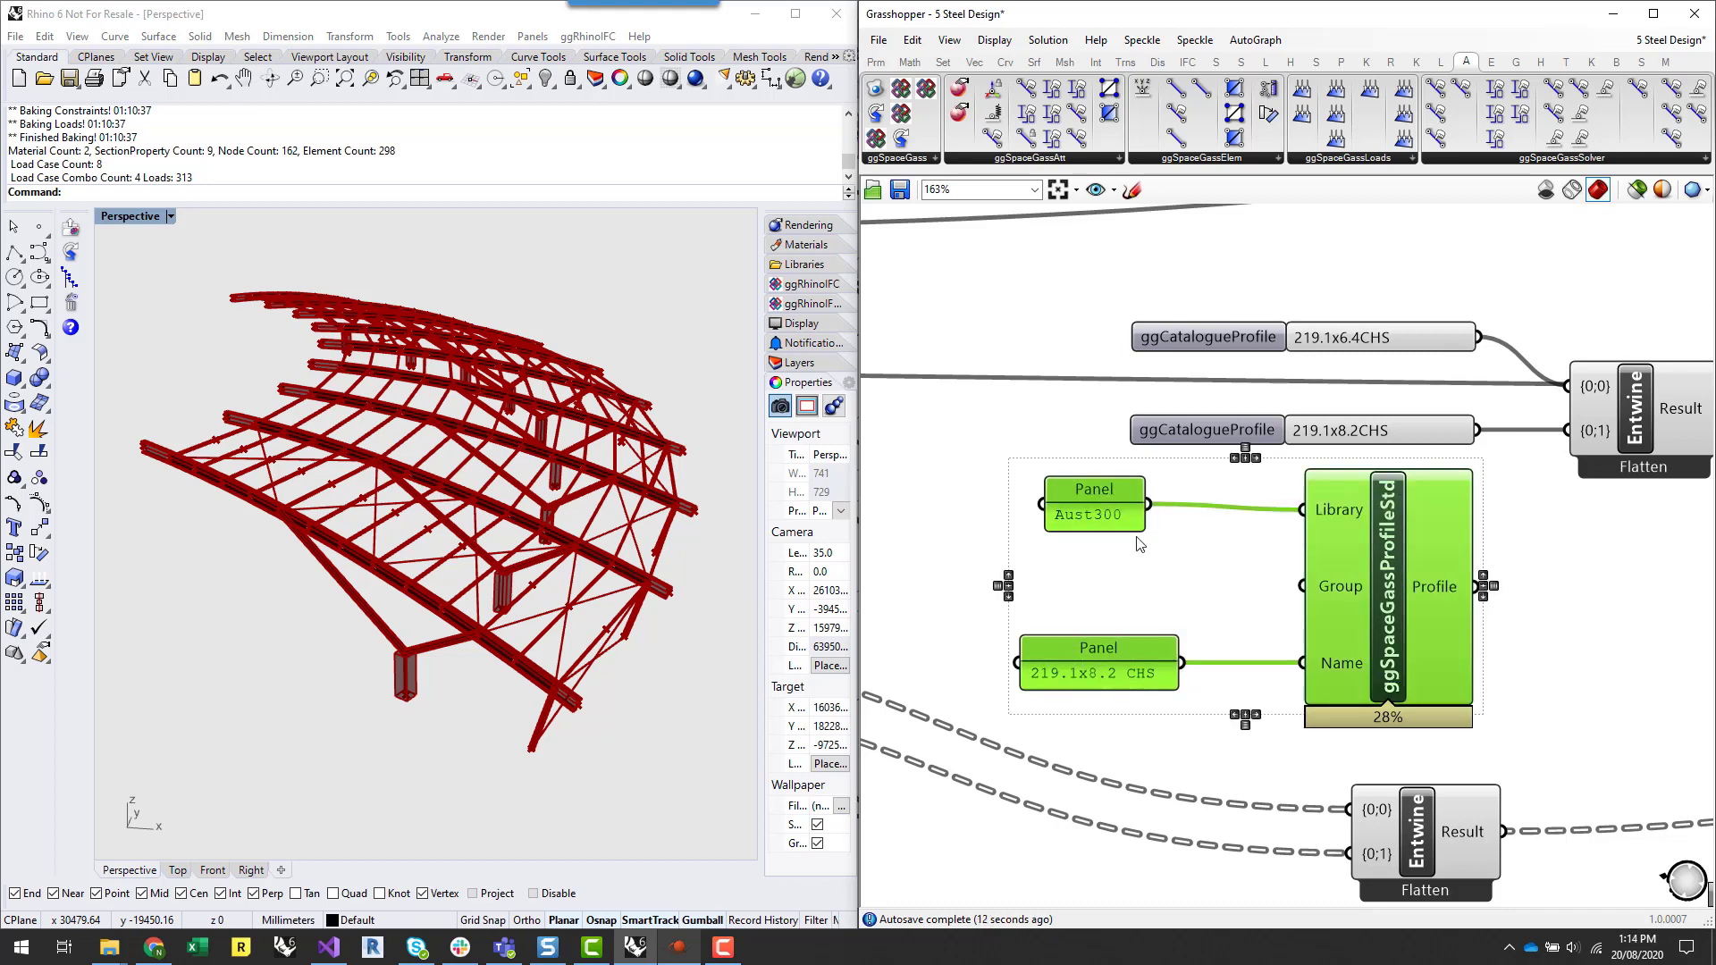
pyautogui.hotkey('ctrl', 'v')
pyautogui.moveTo(1413, 614); pyautogui.dragTo(1107, 410)
pyautogui.scroll(-2, 1372, 669)
pyautogui.click(1537, 641)
# - Duplicate the 219.1x8.2 CHS panel and place it below the matching panel of the copied profile group
pyautogui.click(1173, 676)
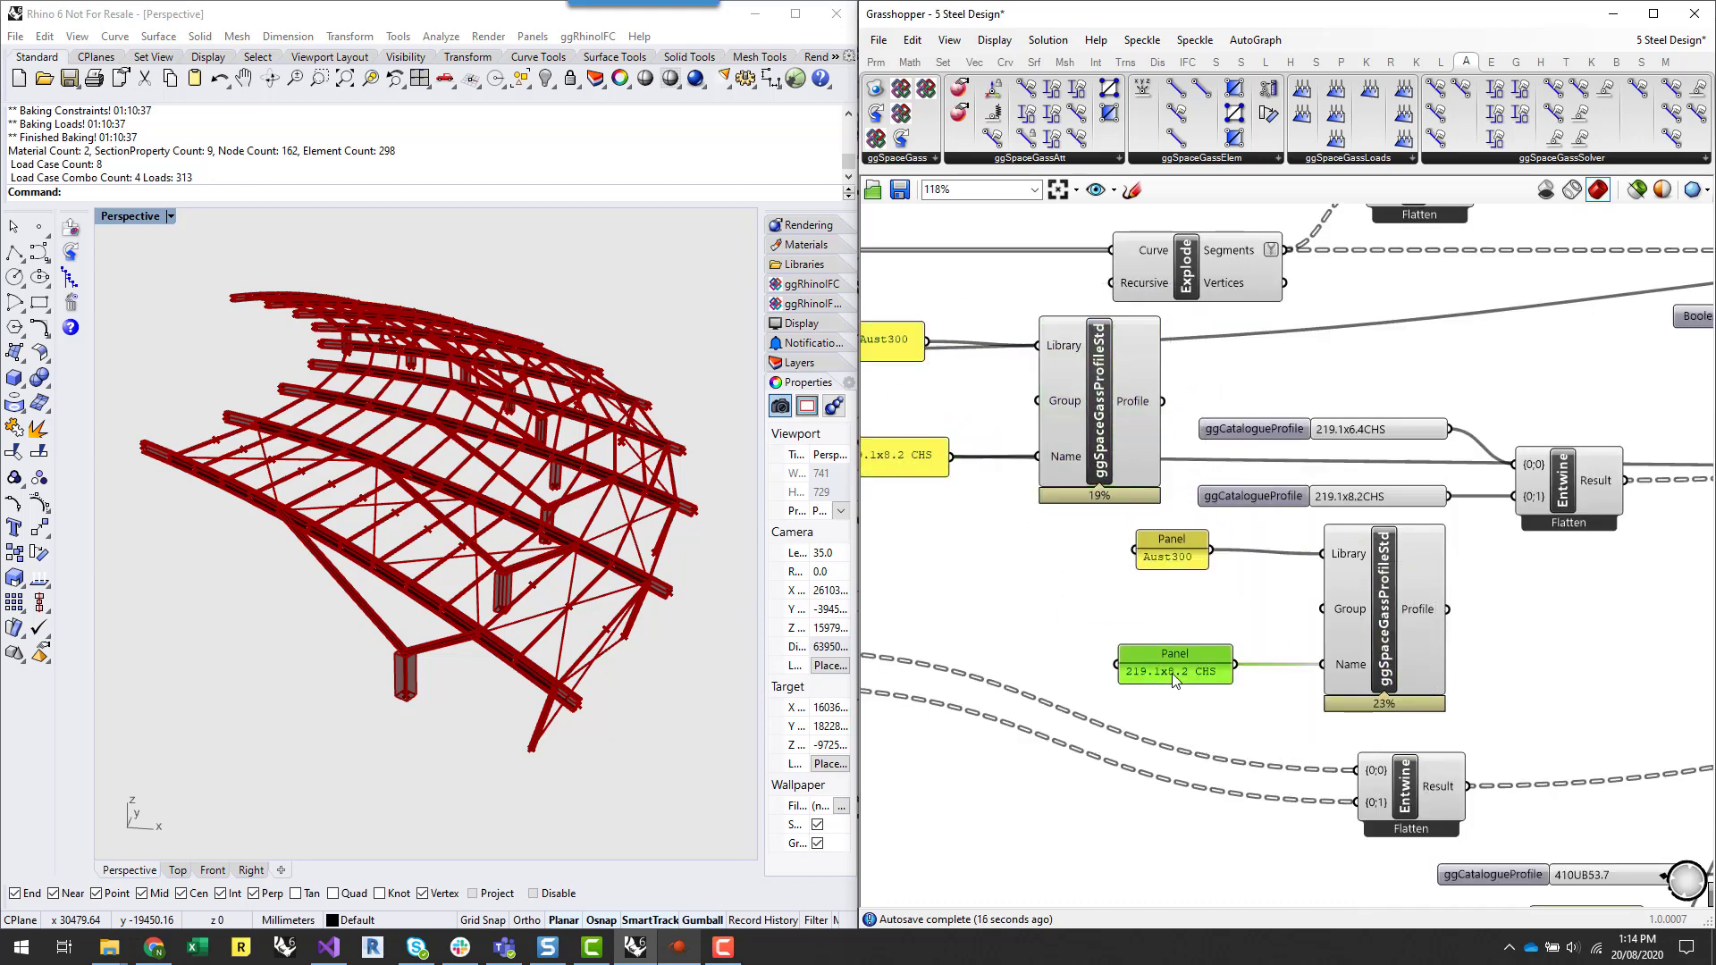
pyautogui.scroll(-3, 1201, 672)
pyautogui.scroll(2, 1161, 625)
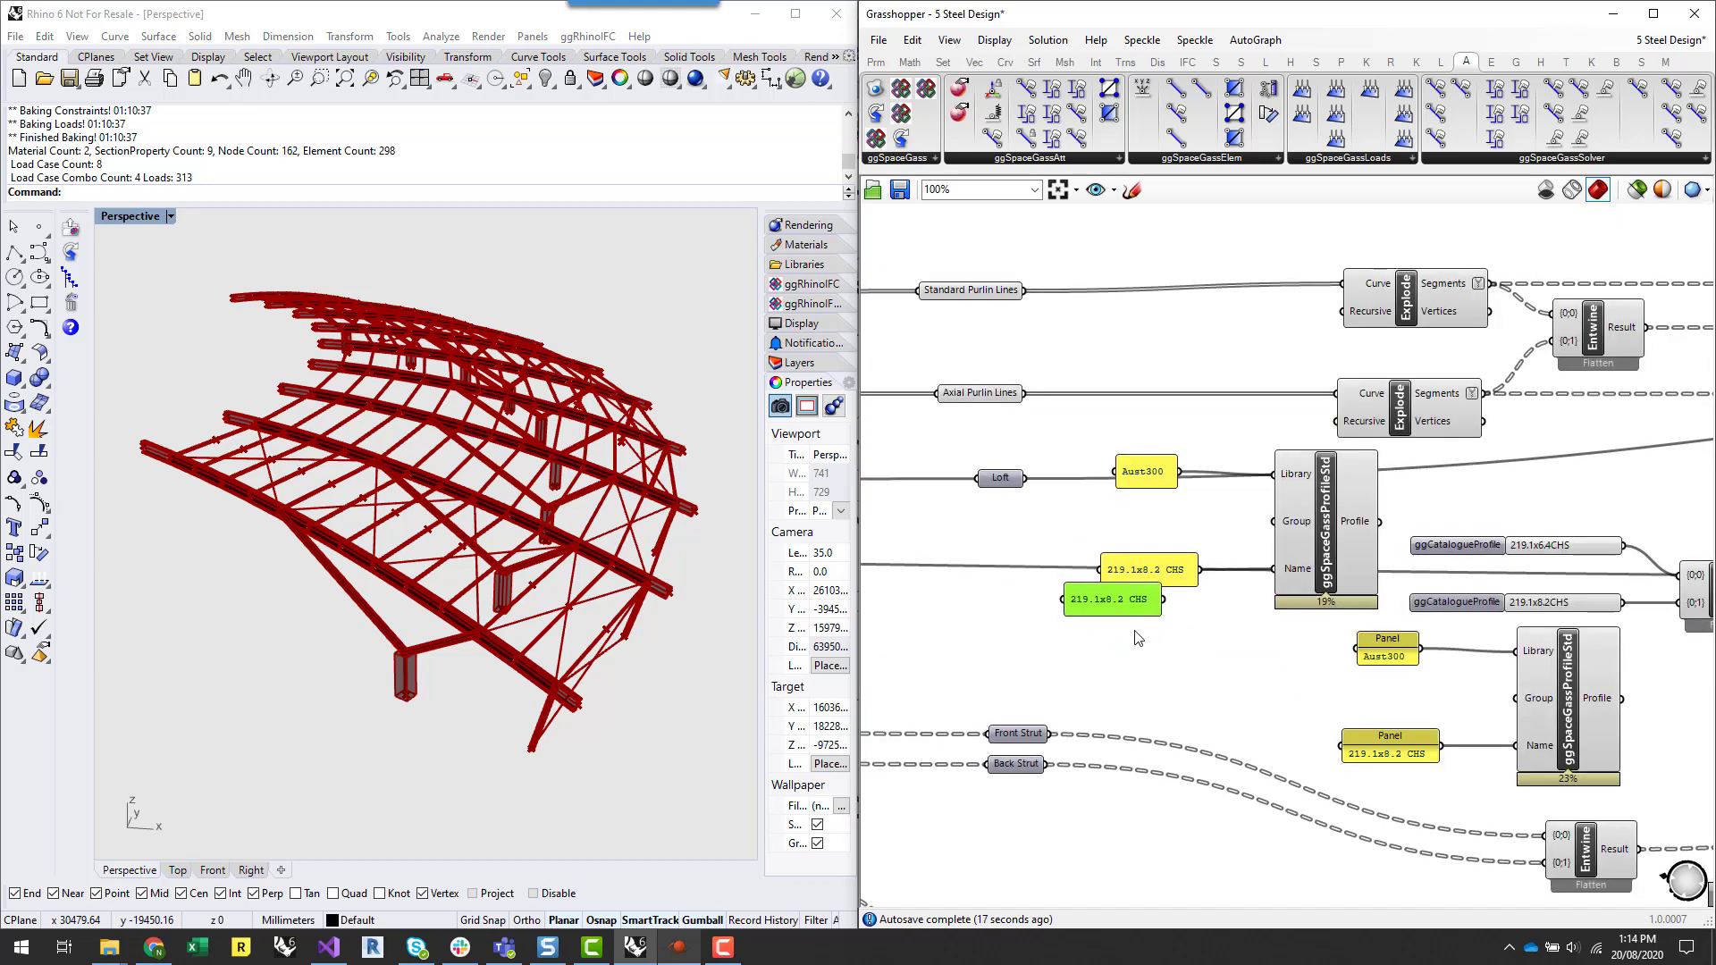
pyautogui.moveTo(1113, 600); pyautogui.dragTo(1156, 623)
pyautogui.scroll(2, 1231, 667)
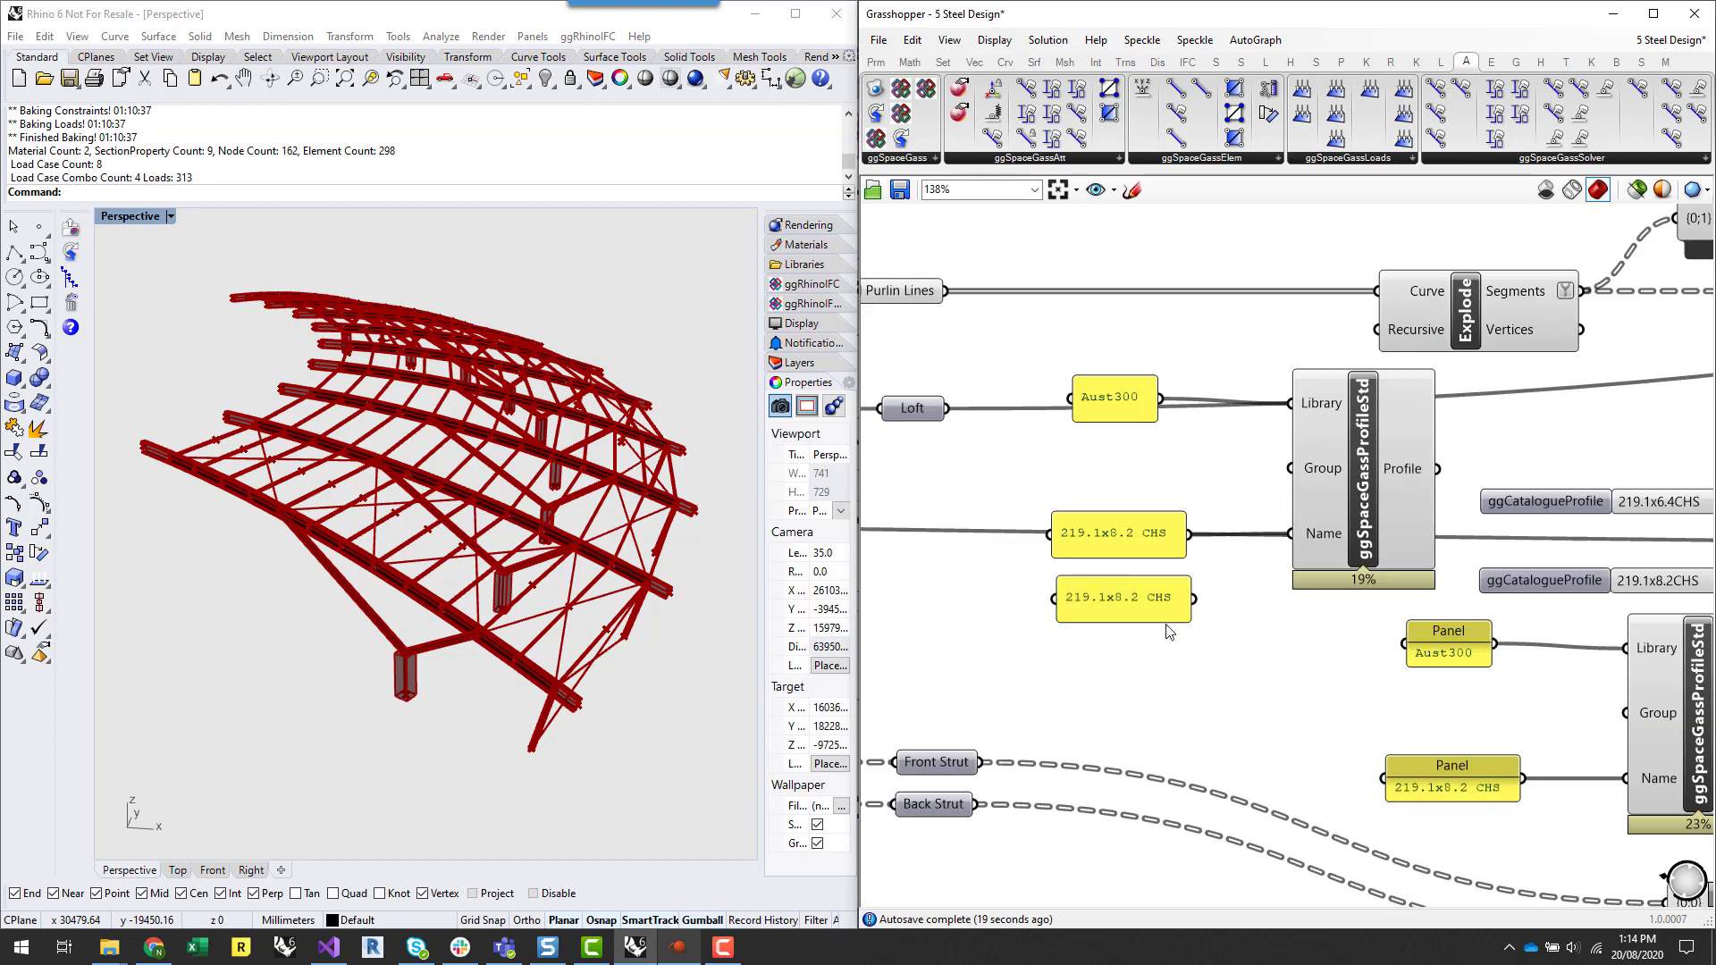
# - Change the unconnected panel's text to 219.1x6.4 CHS, connect it to the copied component's Name input, and delete the old 219.1x8.2 CHS panel
pyautogui.doubleClick(1149, 595)
pyautogui.moveTo(1091, 502); pyautogui.dragTo(1075, 501)
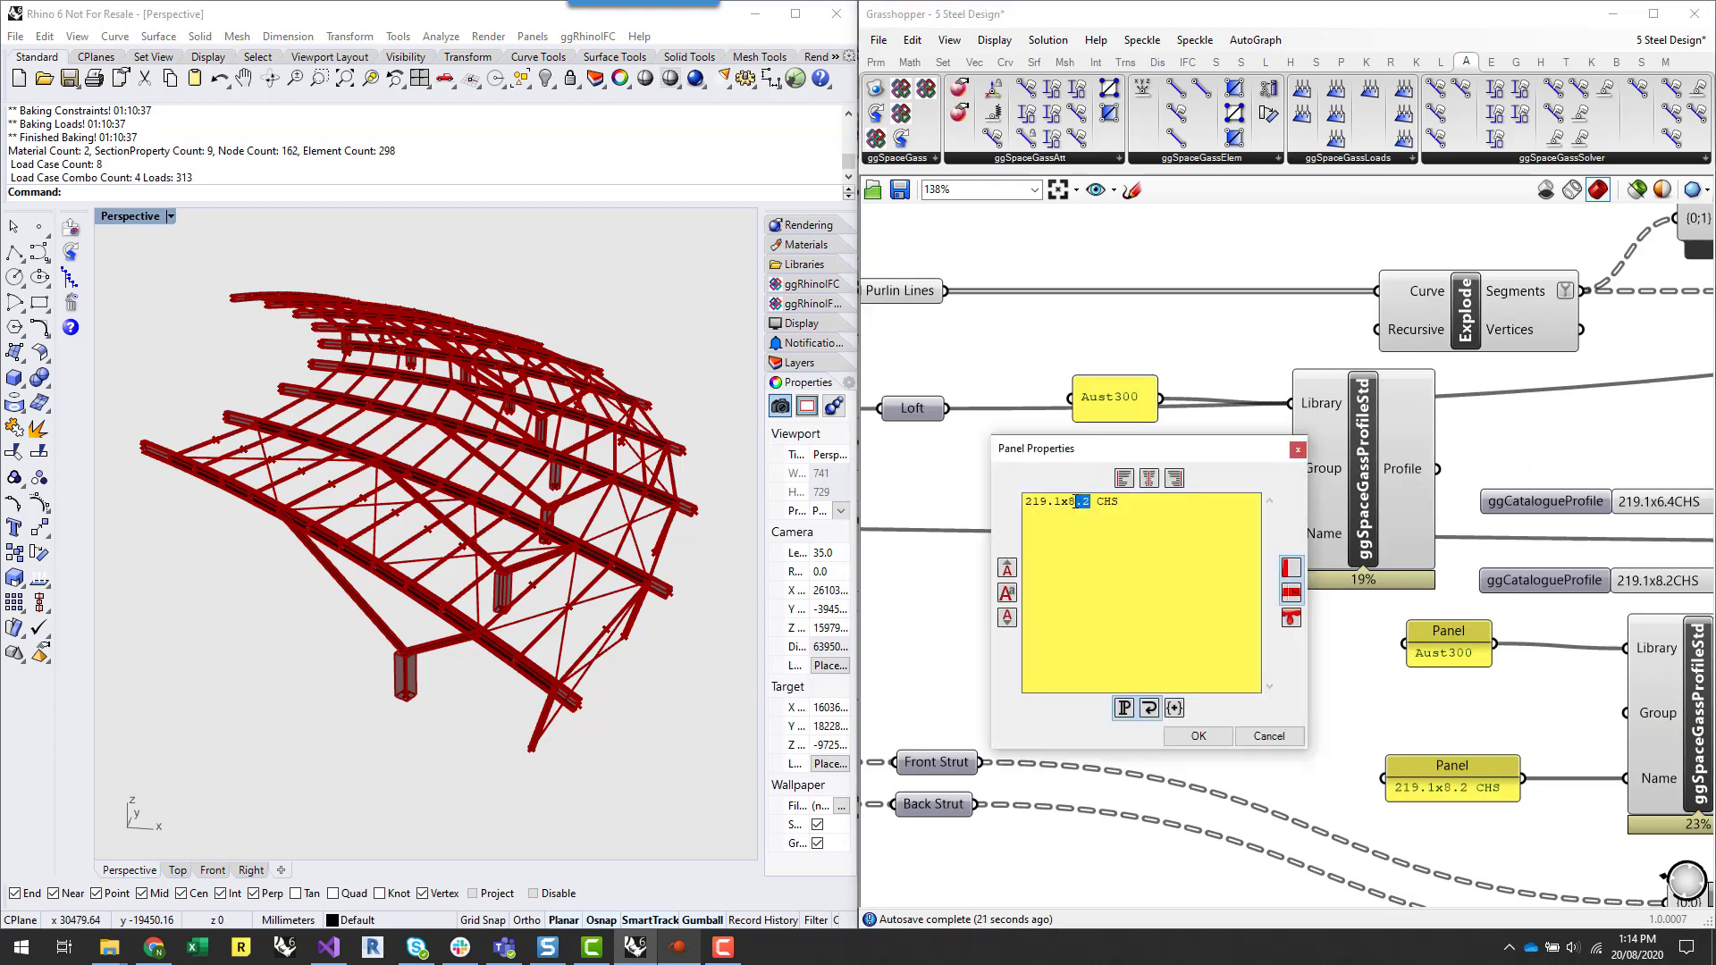
pyautogui.write('6.')
pyautogui.click(1203, 736)
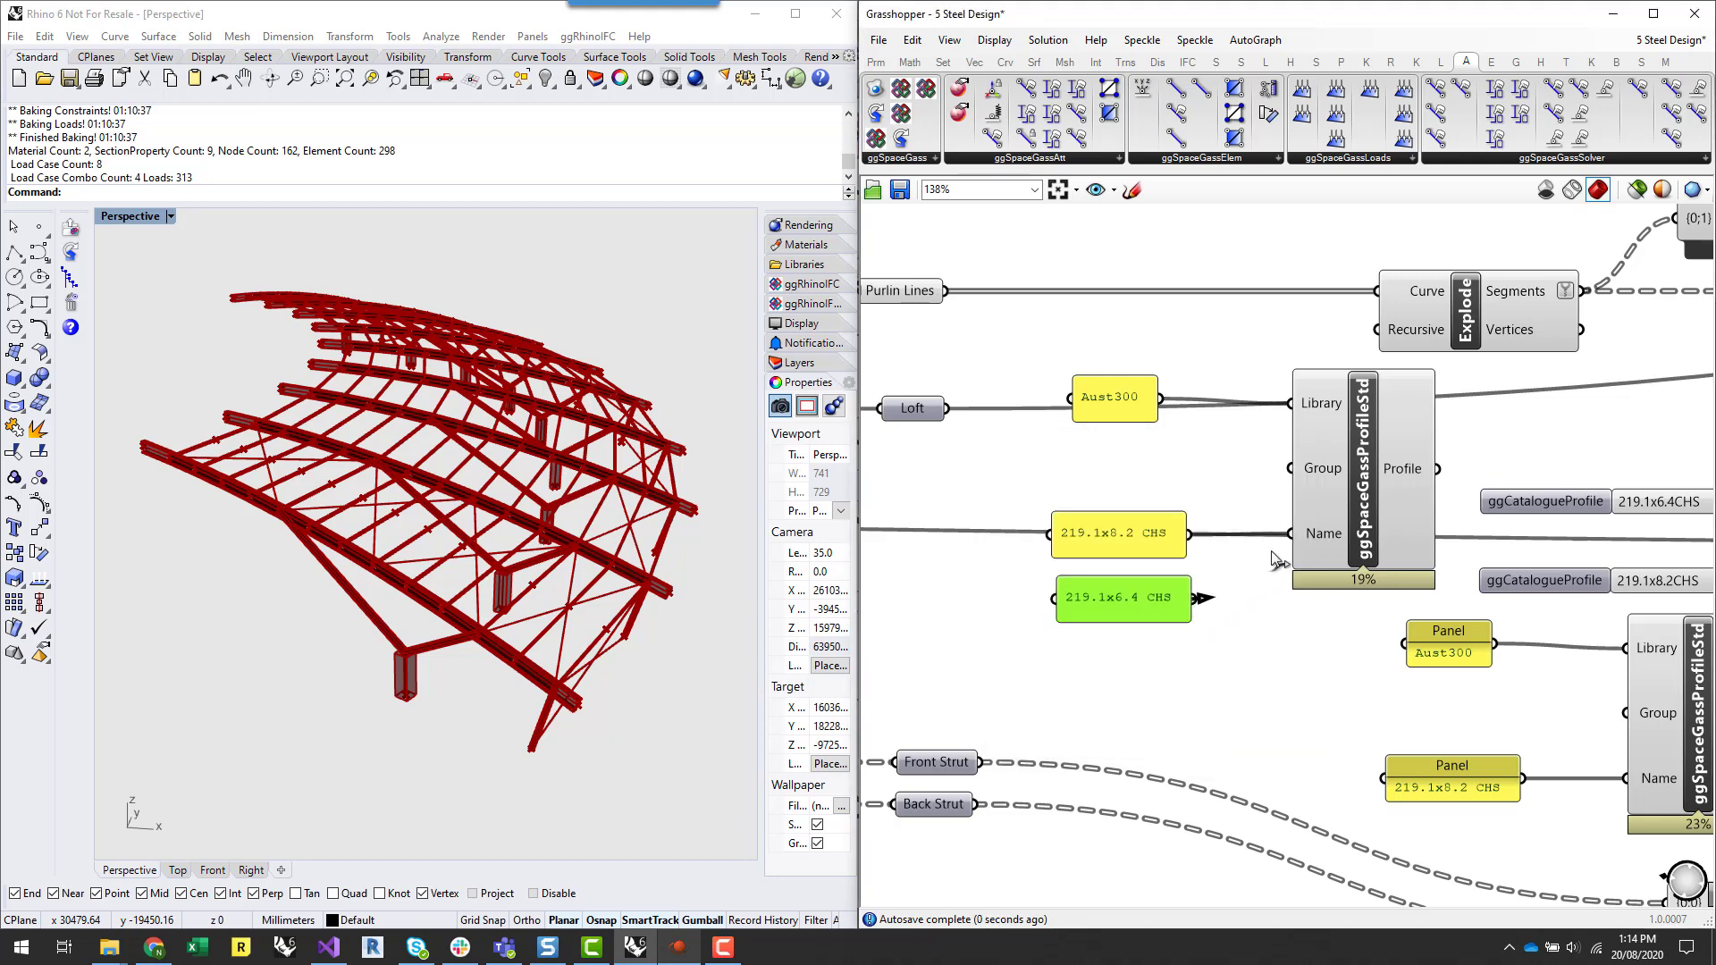
pyautogui.click(1139, 520)
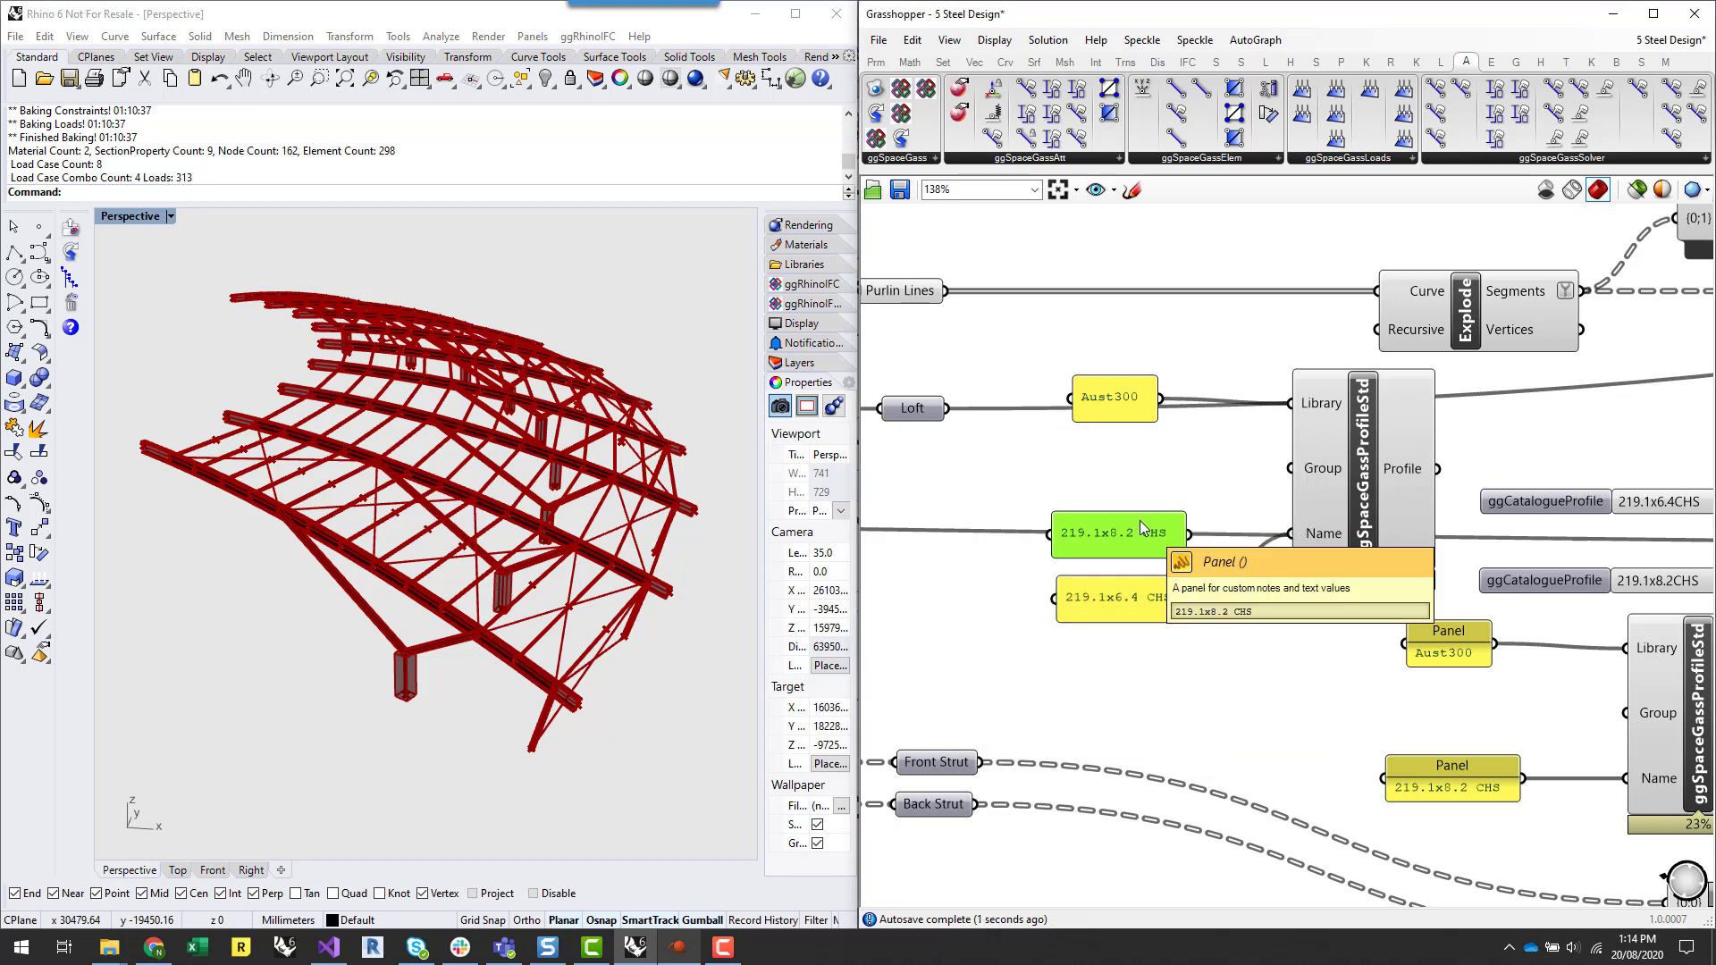
pyautogui.press('Delete')
# - Connect the 219.1x6.4 CHS profile to the Entwine {0;0} input and the 219.1x8.2 CHS profile to {0;1}
pyautogui.moveTo(1090, 656); pyautogui.dragTo(785, 642, button='right')
pyautogui.keyDown('shift'); pyautogui.moveTo(1133, 454); pyautogui.dragTo(1551, 528); pyautogui.keyUp('shift')
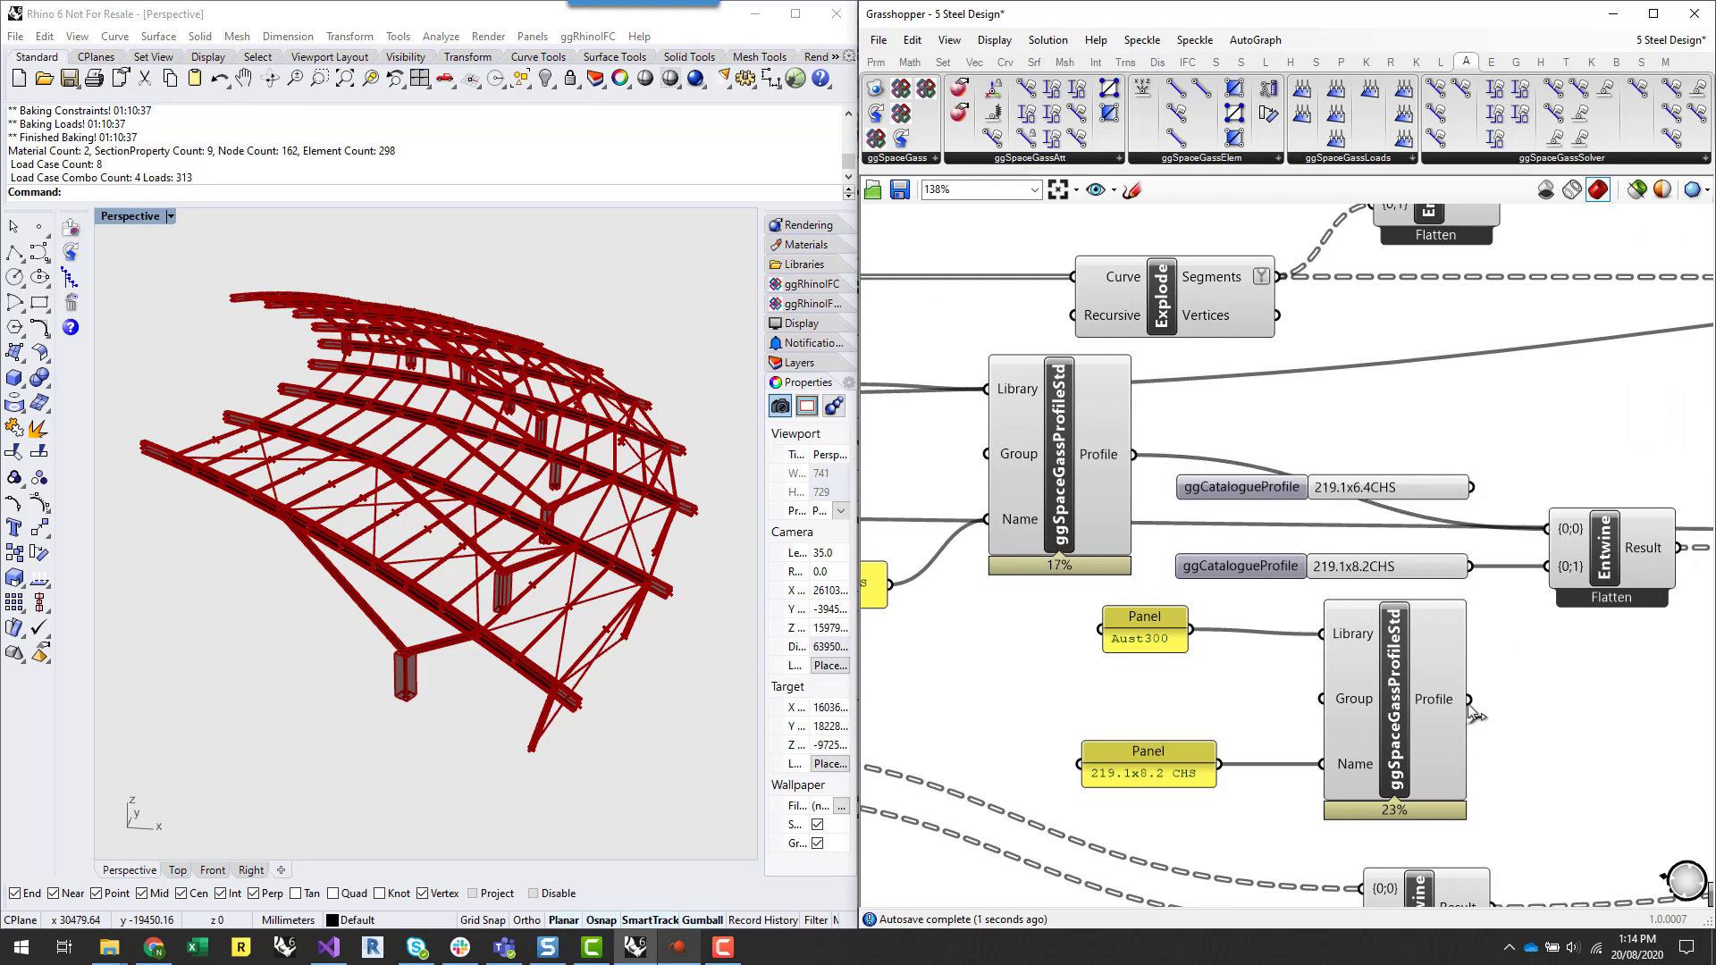
pyautogui.moveTo(1470, 699); pyautogui.dragTo(1538, 579)
# - Move the two CHS catalogue profiles aside and position the 219.1x6.4 CHS group directly above the 219.1x8.2 CHS group beside the Entwine
pyautogui.moveTo(1257, 575); pyautogui.dragTo(1042, 627)
pyautogui.scroll(-4, 1354, 545)
pyautogui.scroll(3, 1042, 626)
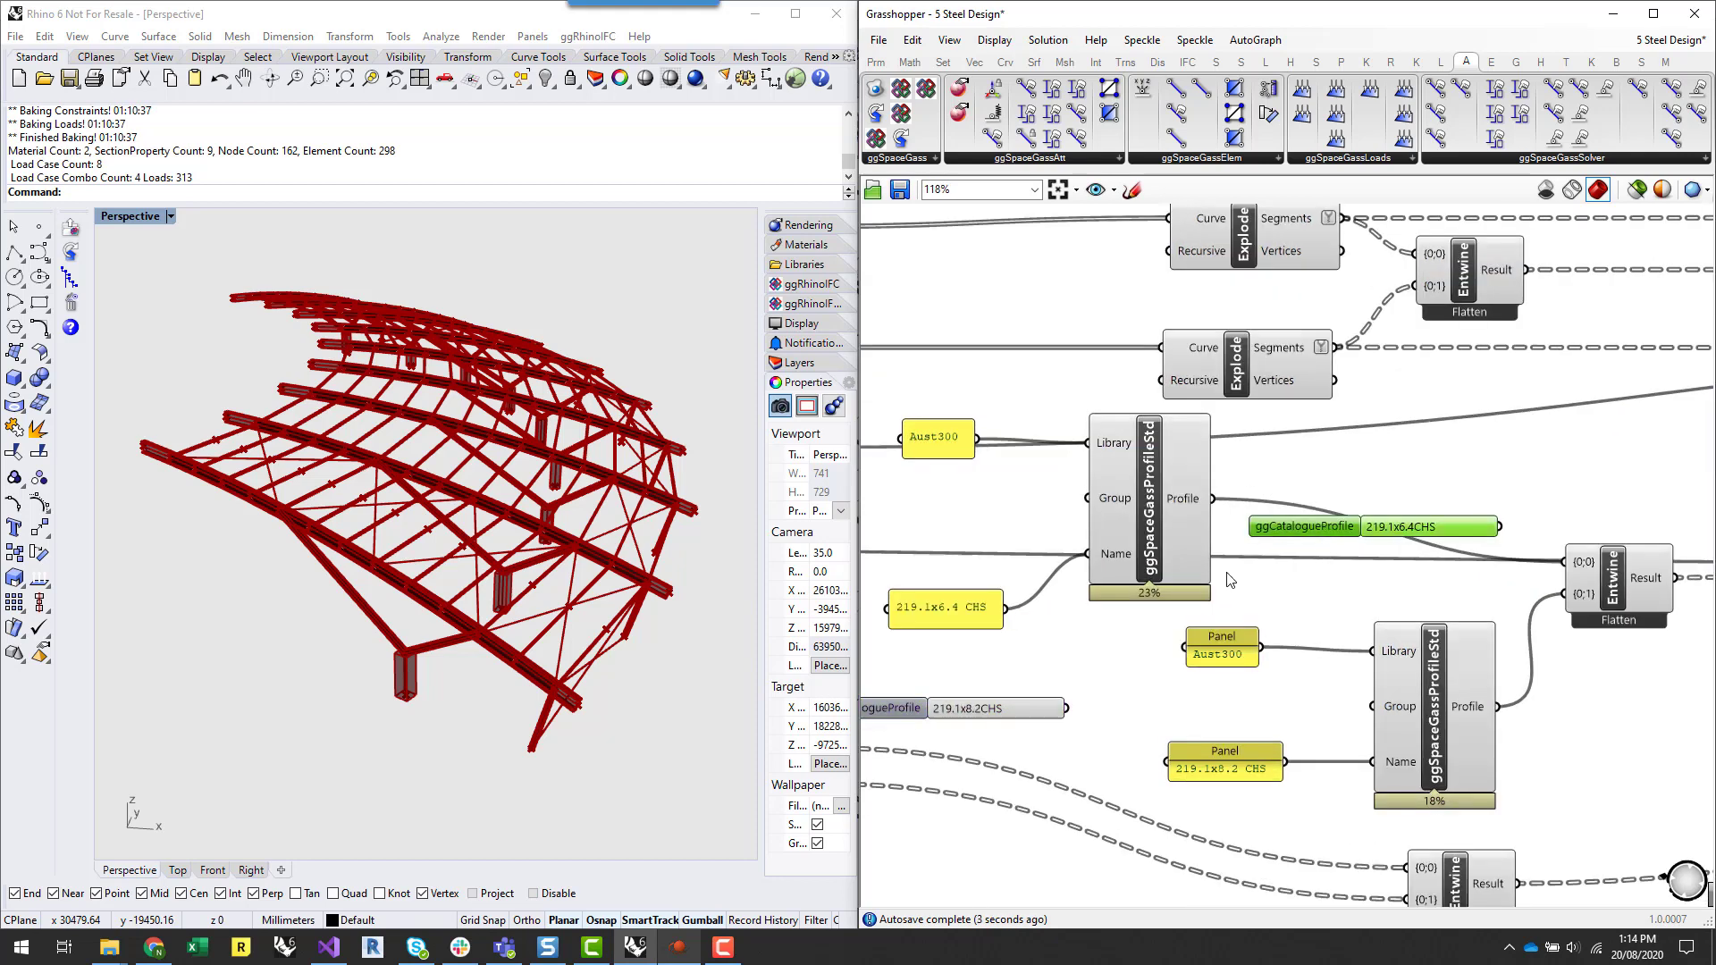
pyautogui.moveTo(1332, 525); pyautogui.dragTo(872, 675)
pyautogui.moveTo(882, 400); pyautogui.dragTo(1253, 647)
pyautogui.moveTo(1152, 499); pyautogui.dragTo(1442, 510)
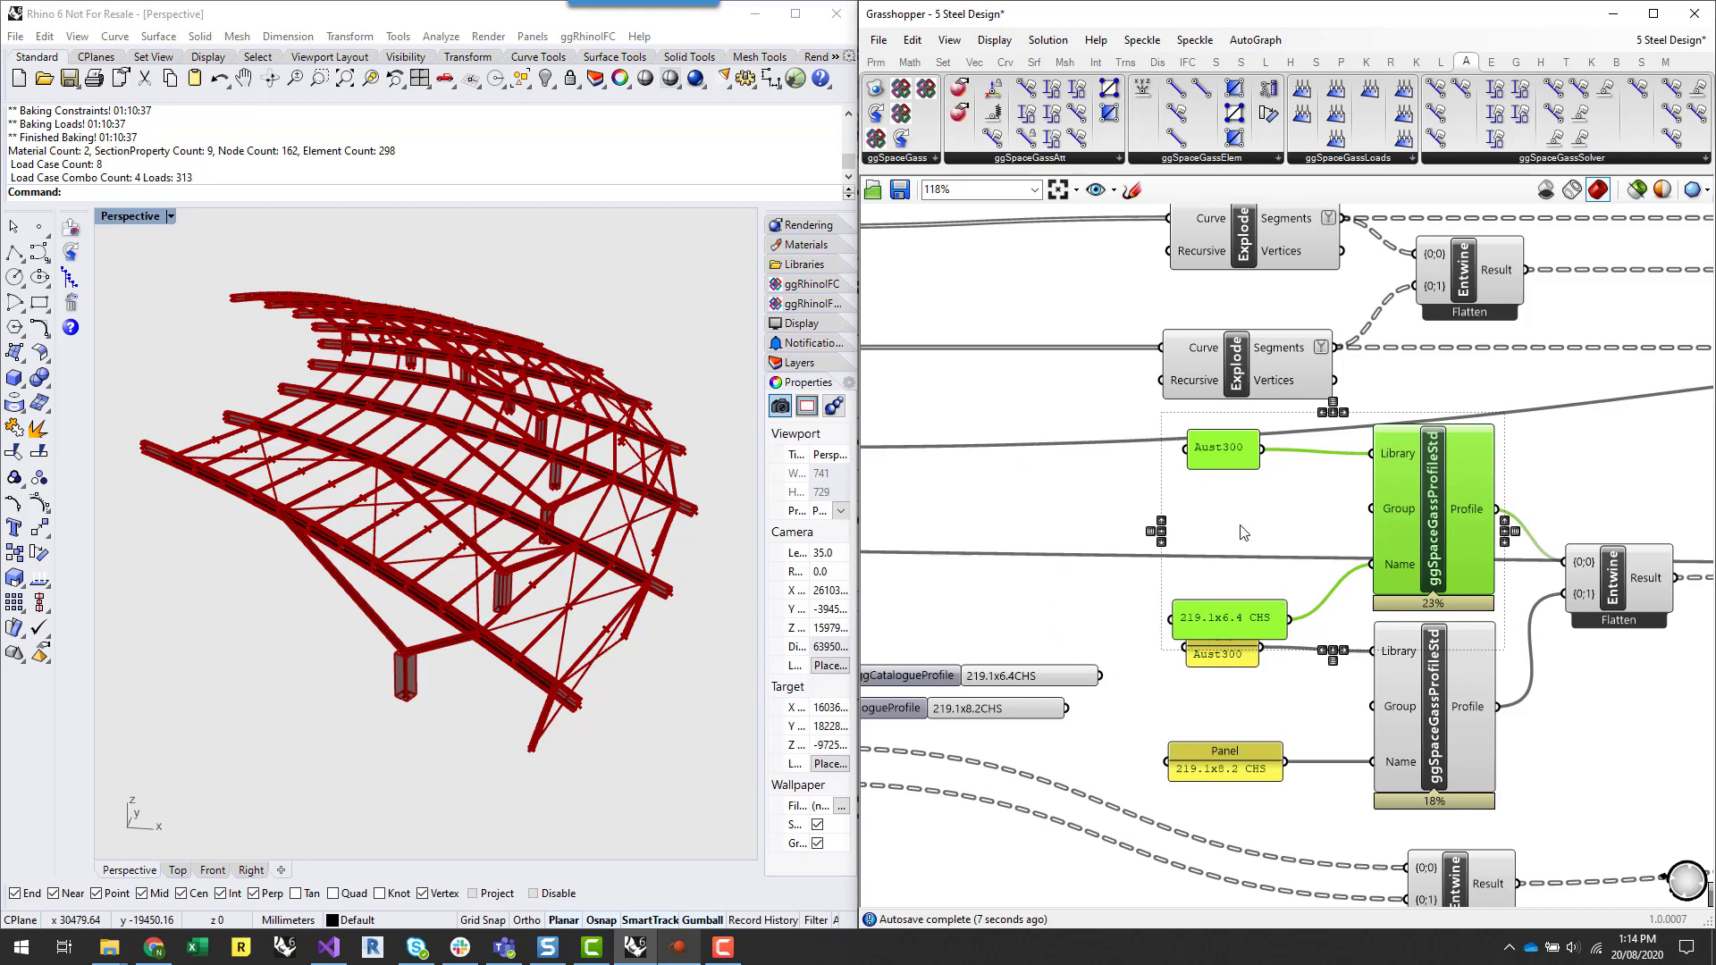
pyautogui.click(1242, 534)
# - Duplicate the 219.1x8.2 CHS profile group and place the copy below the 410UB53.7 catalogue profile
pyautogui.scroll(-4, 1237, 536)
pyautogui.scroll(4, 1397, 722)
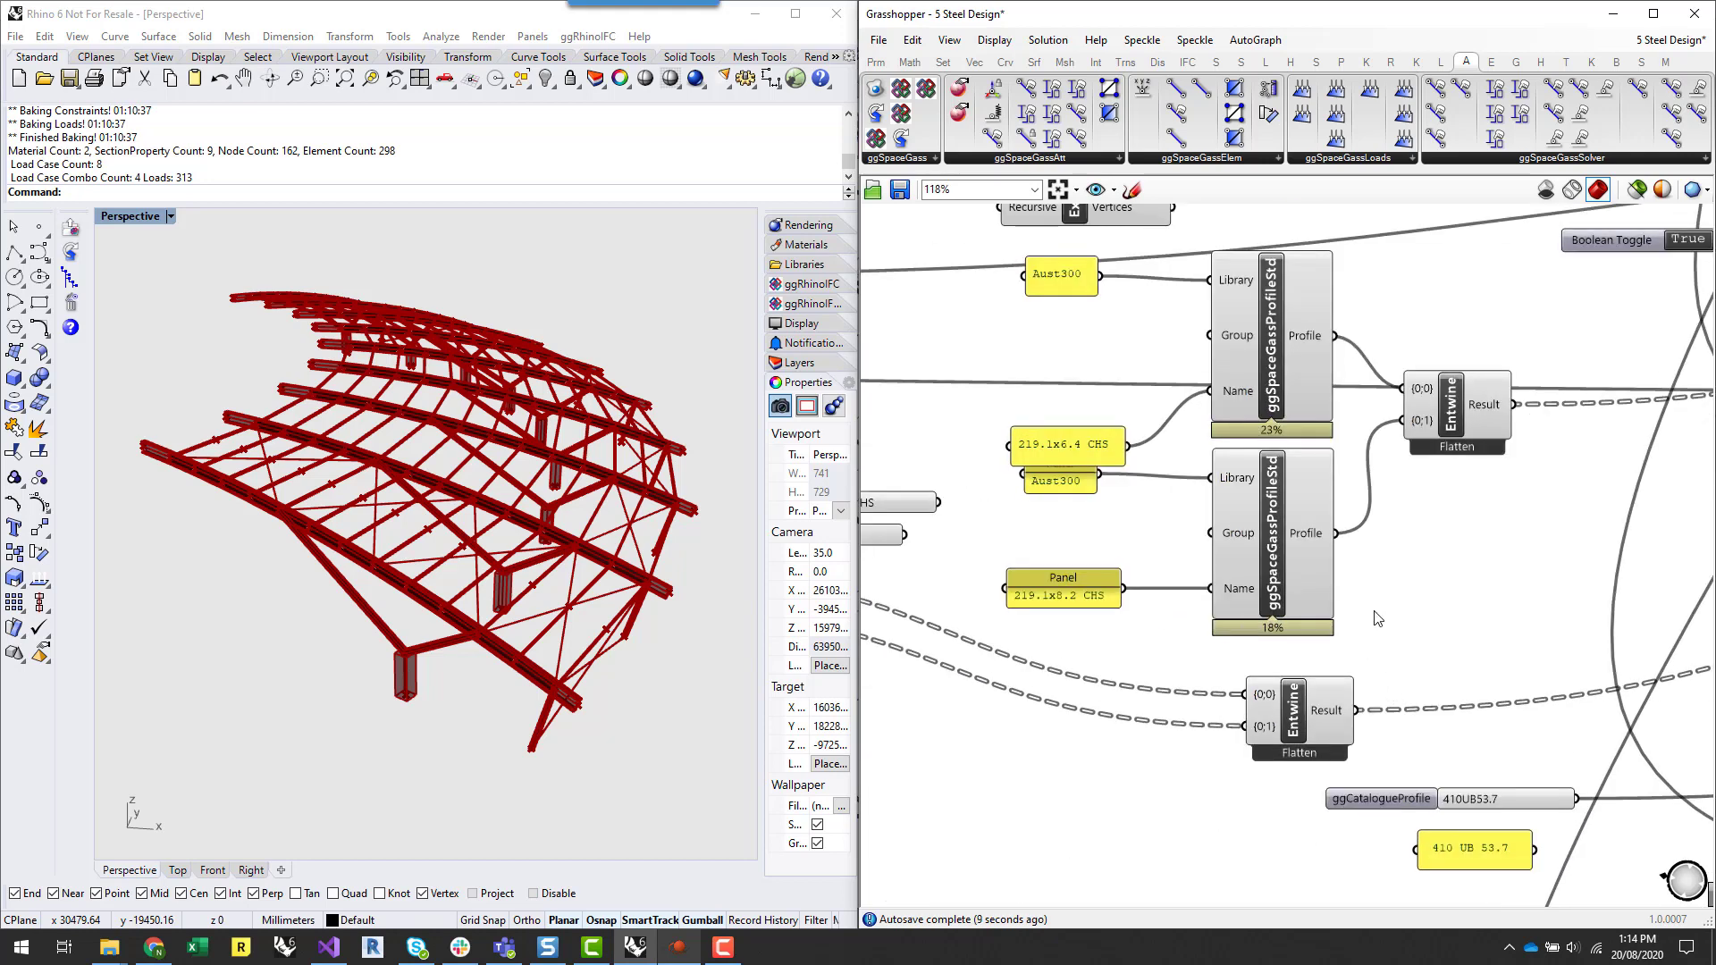
pyautogui.moveTo(1377, 618); pyautogui.dragTo(1007, 458)
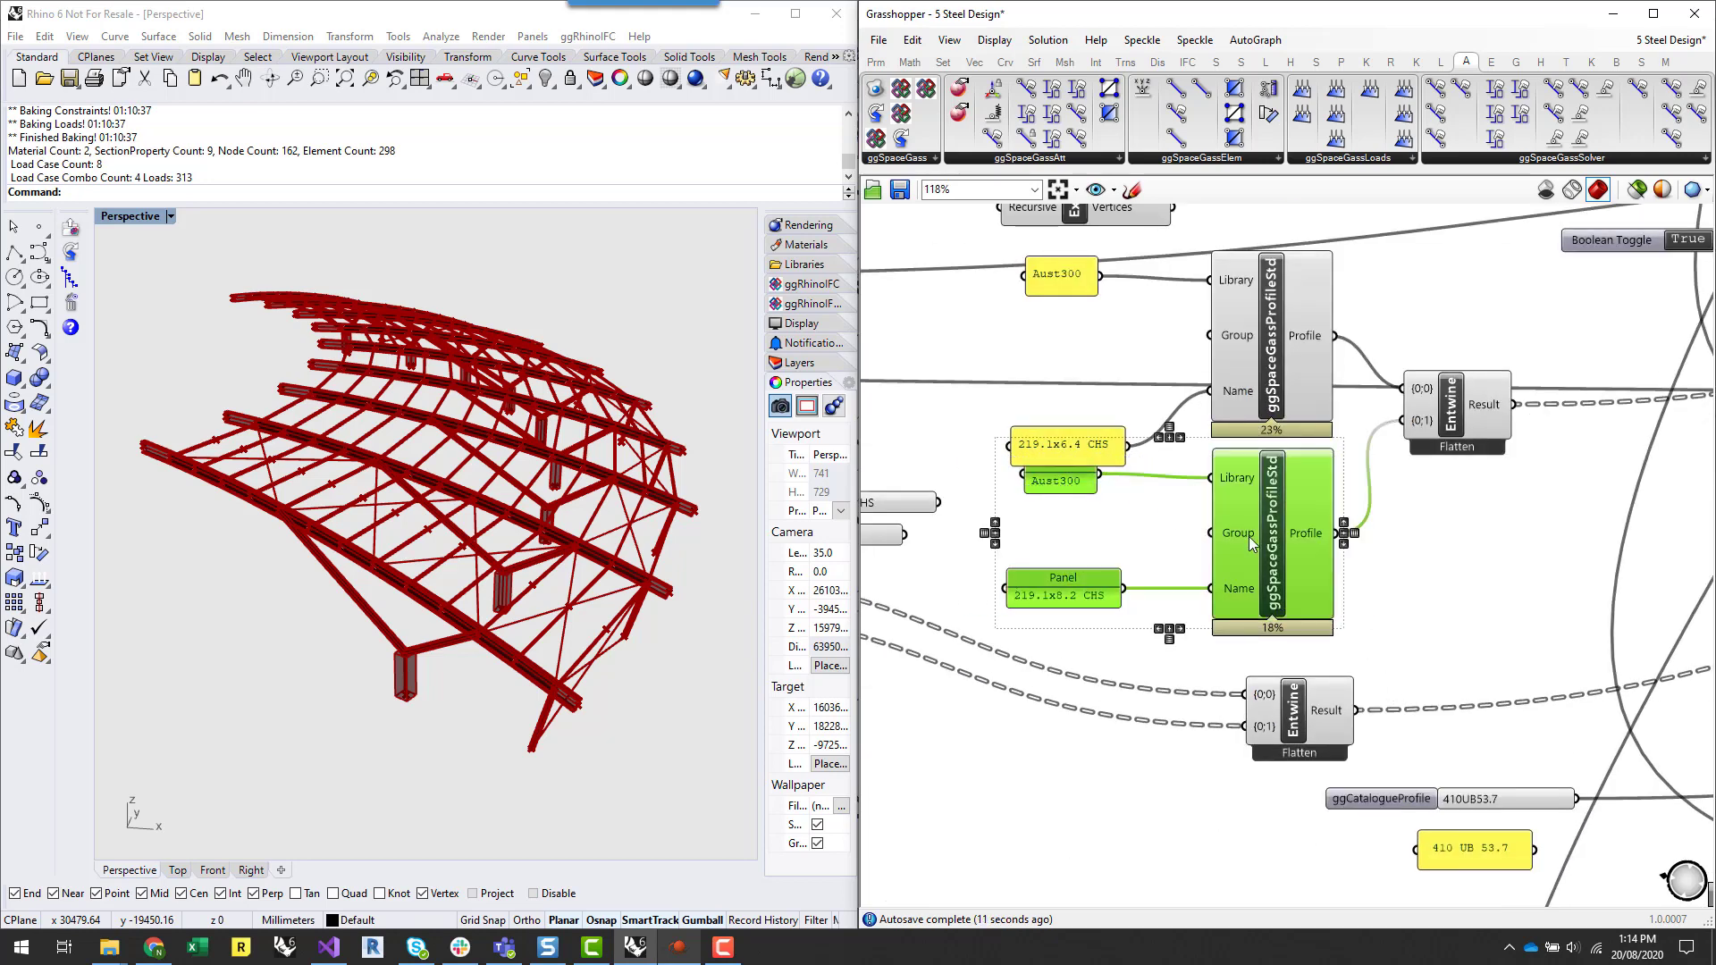
pyautogui.hotkey('ctrl', 'v')
pyautogui.moveTo(1283, 529); pyautogui.dragTo(1511, 731)
pyautogui.scroll(-3, 1258, 442)
pyautogui.scroll(3, 1492, 756)
pyautogui.click(1647, 783)
pyautogui.moveTo(1528, 761); pyautogui.dragTo(1478, 631, button='right')
pyautogui.scroll(3, 1476, 630)
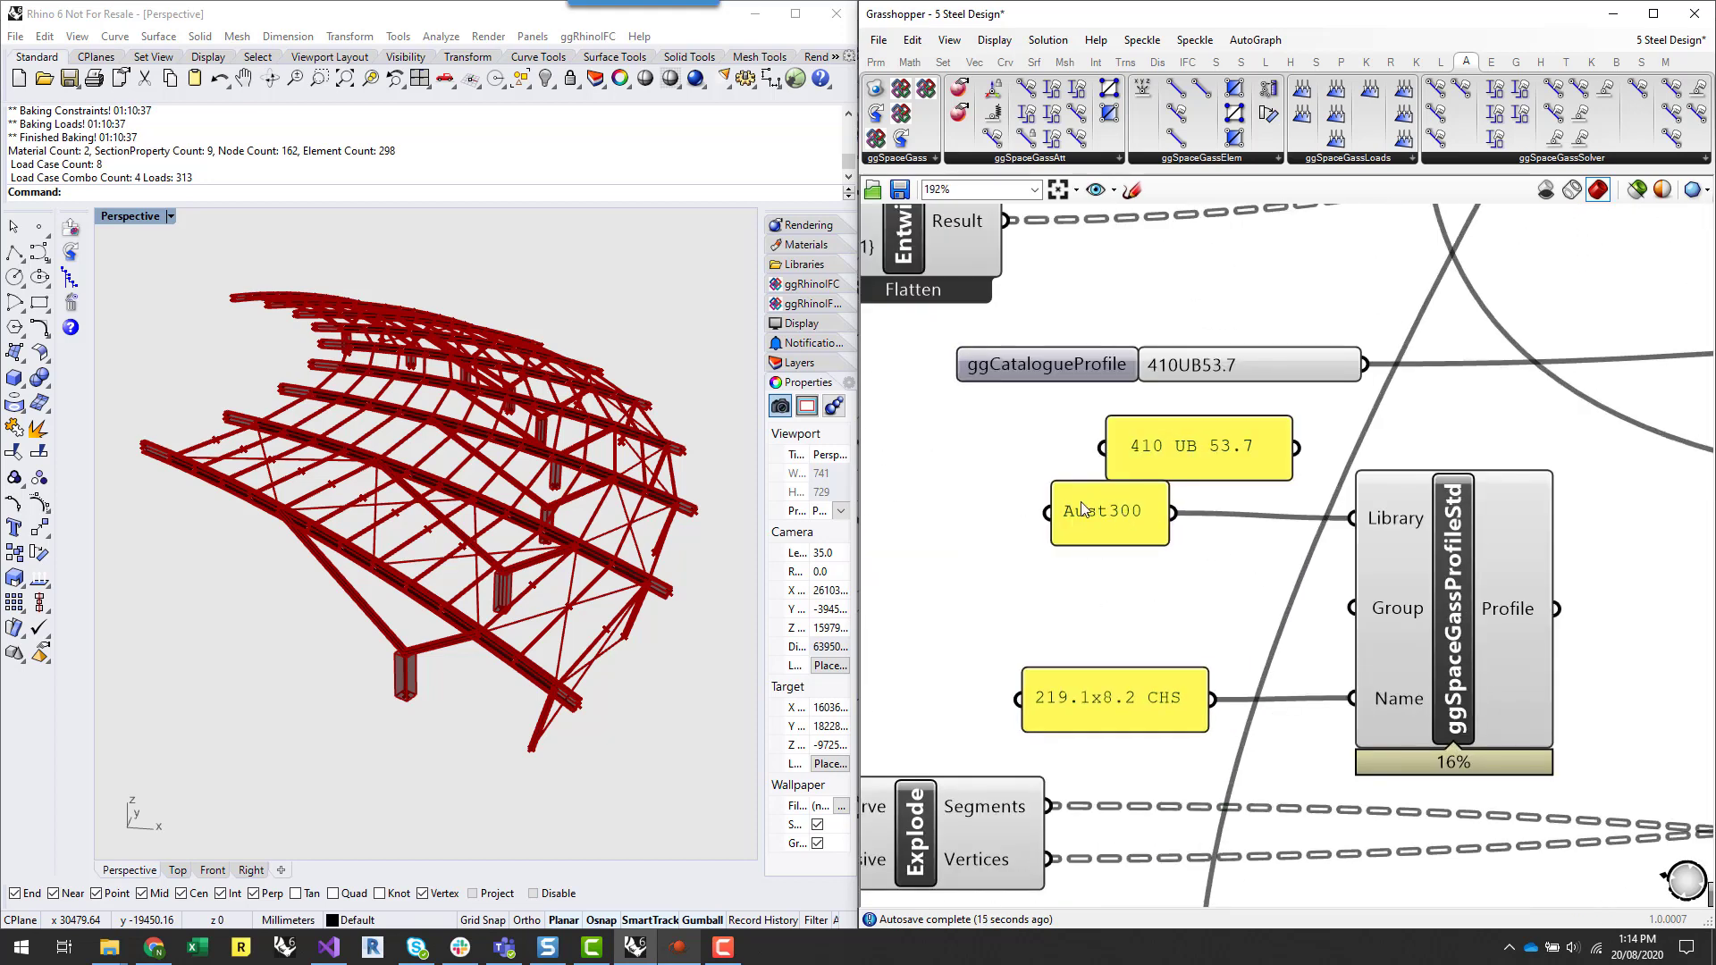
# - Replace the copied group's 219.1x8.2 CHS panel with the 410 UB 53.7 panel connected to the Name input
pyautogui.moveTo(1081, 503); pyautogui.dragTo(1088, 513)
pyautogui.moveTo(1174, 456); pyautogui.dragTo(1096, 609)
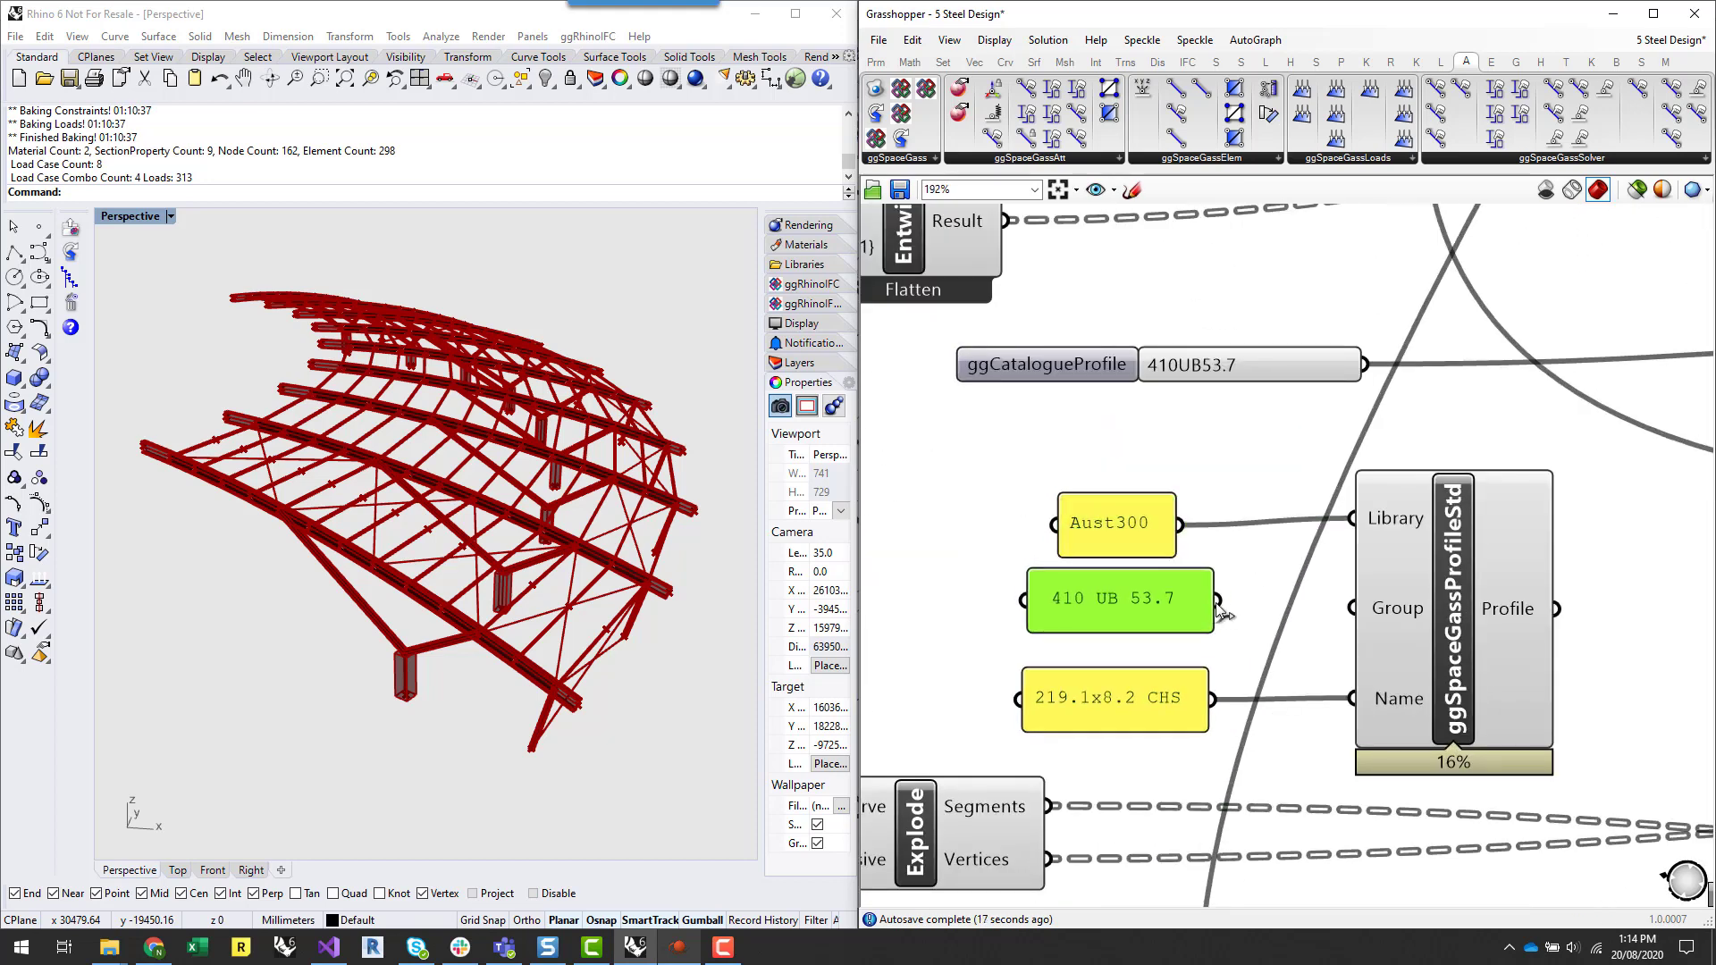
pyautogui.moveTo(1238, 611); pyautogui.dragTo(1149, 640)
pyautogui.click(1171, 703)
pyautogui.press('Delete')
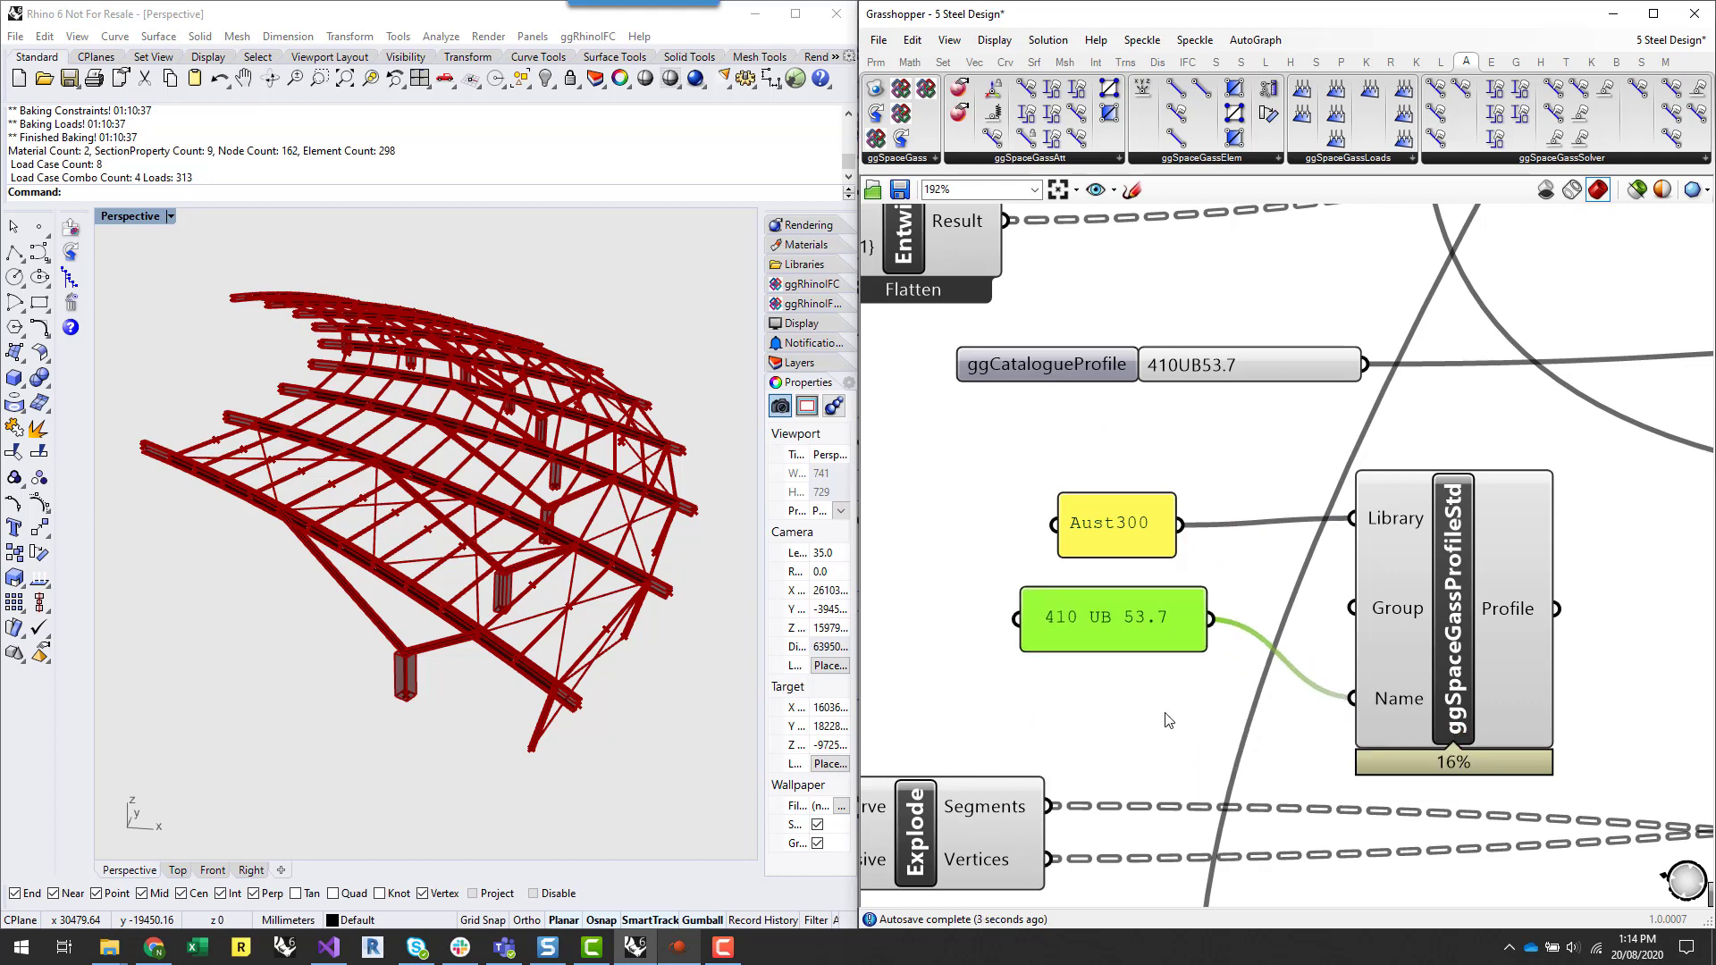
pyautogui.click(1170, 717)
# - Switch to SPACE GASS, check the universal beam names in the Aust300 section library, and return to Grasshopper
pyautogui.click(679, 949)
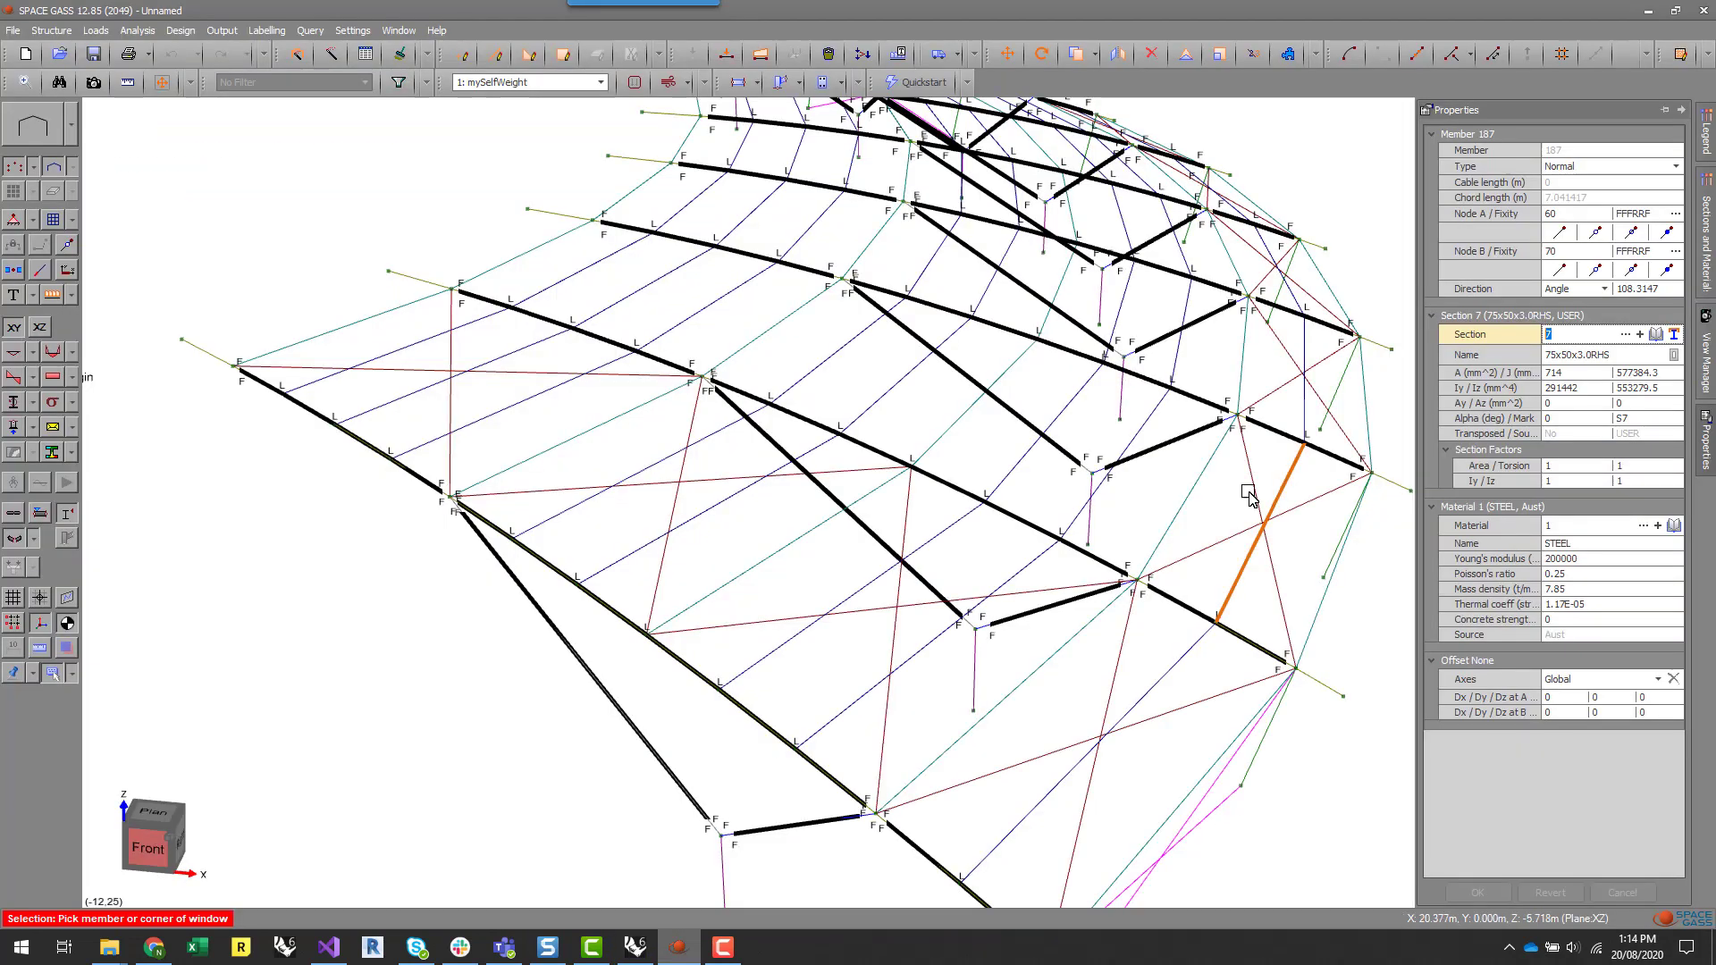
pyautogui.click(1655, 334)
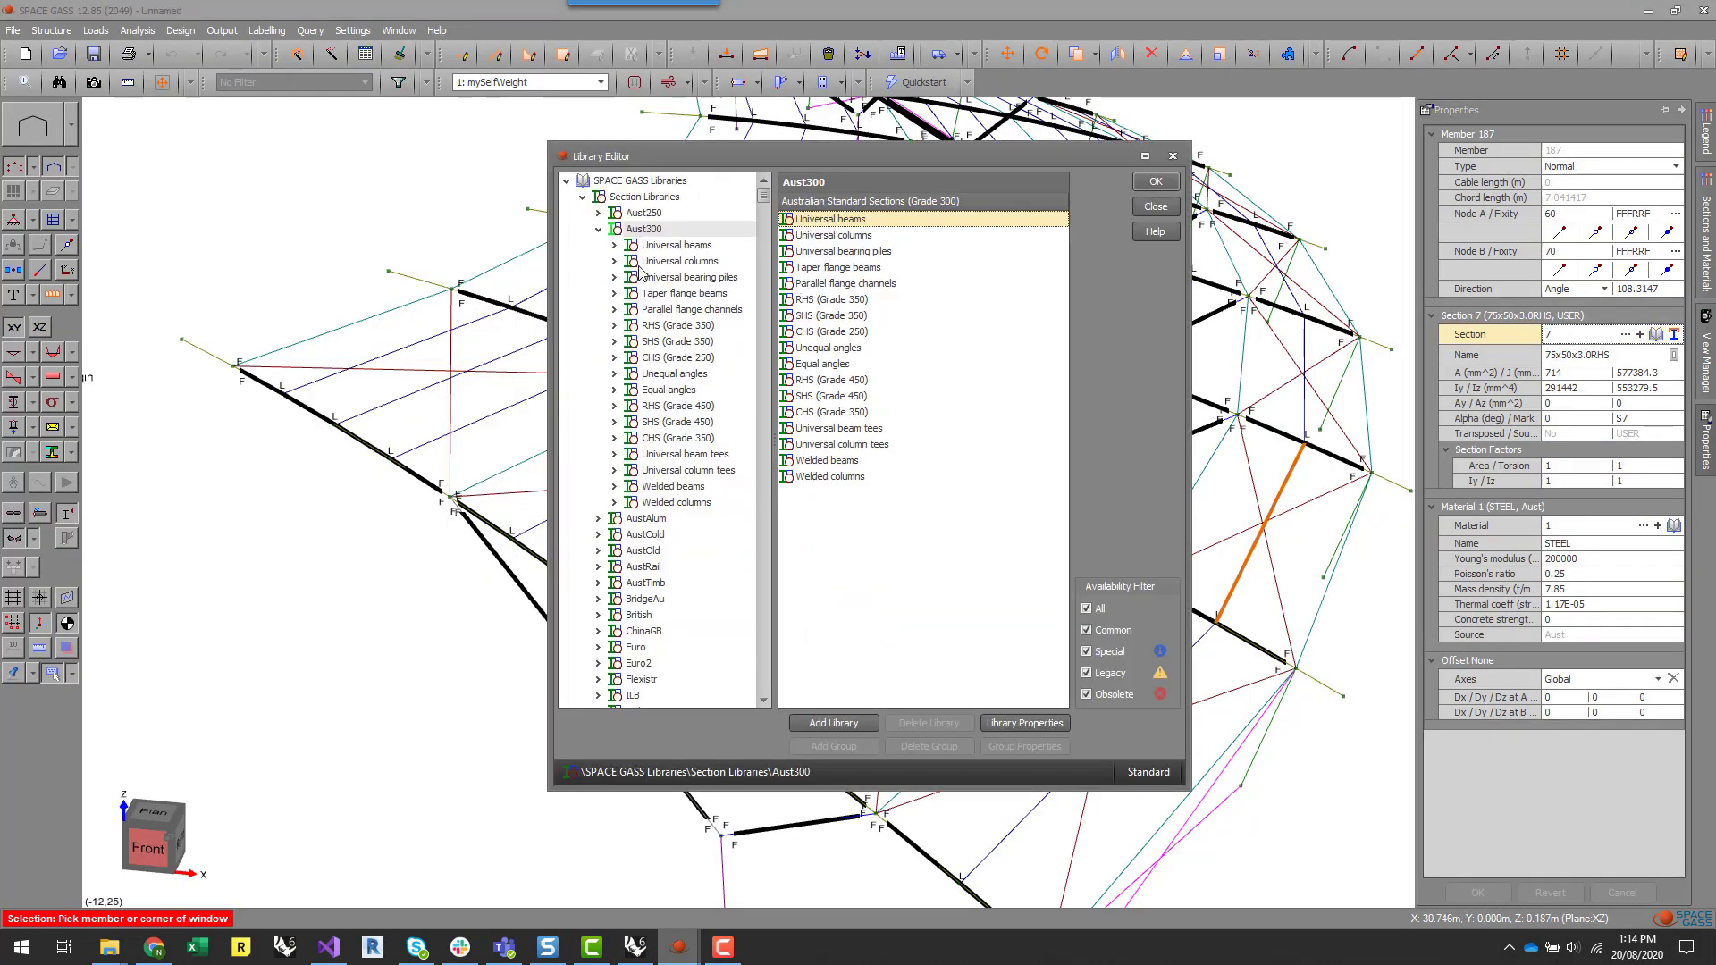
pyautogui.click(698, 246)
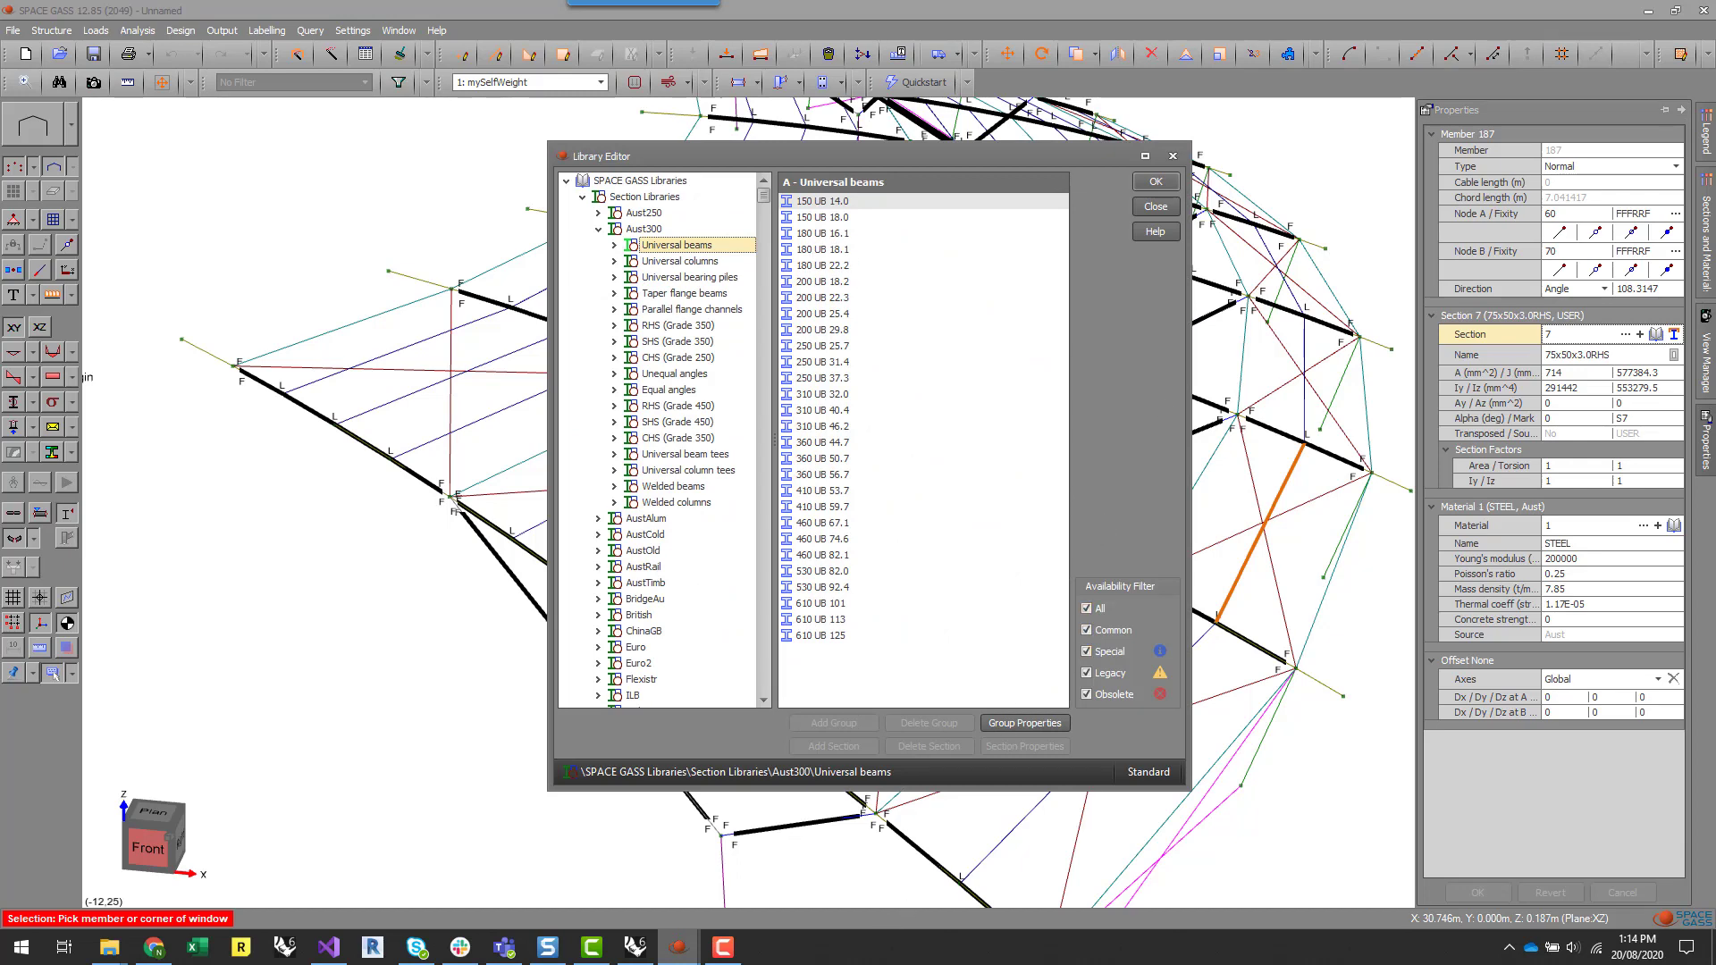
pyautogui.click(635, 947)
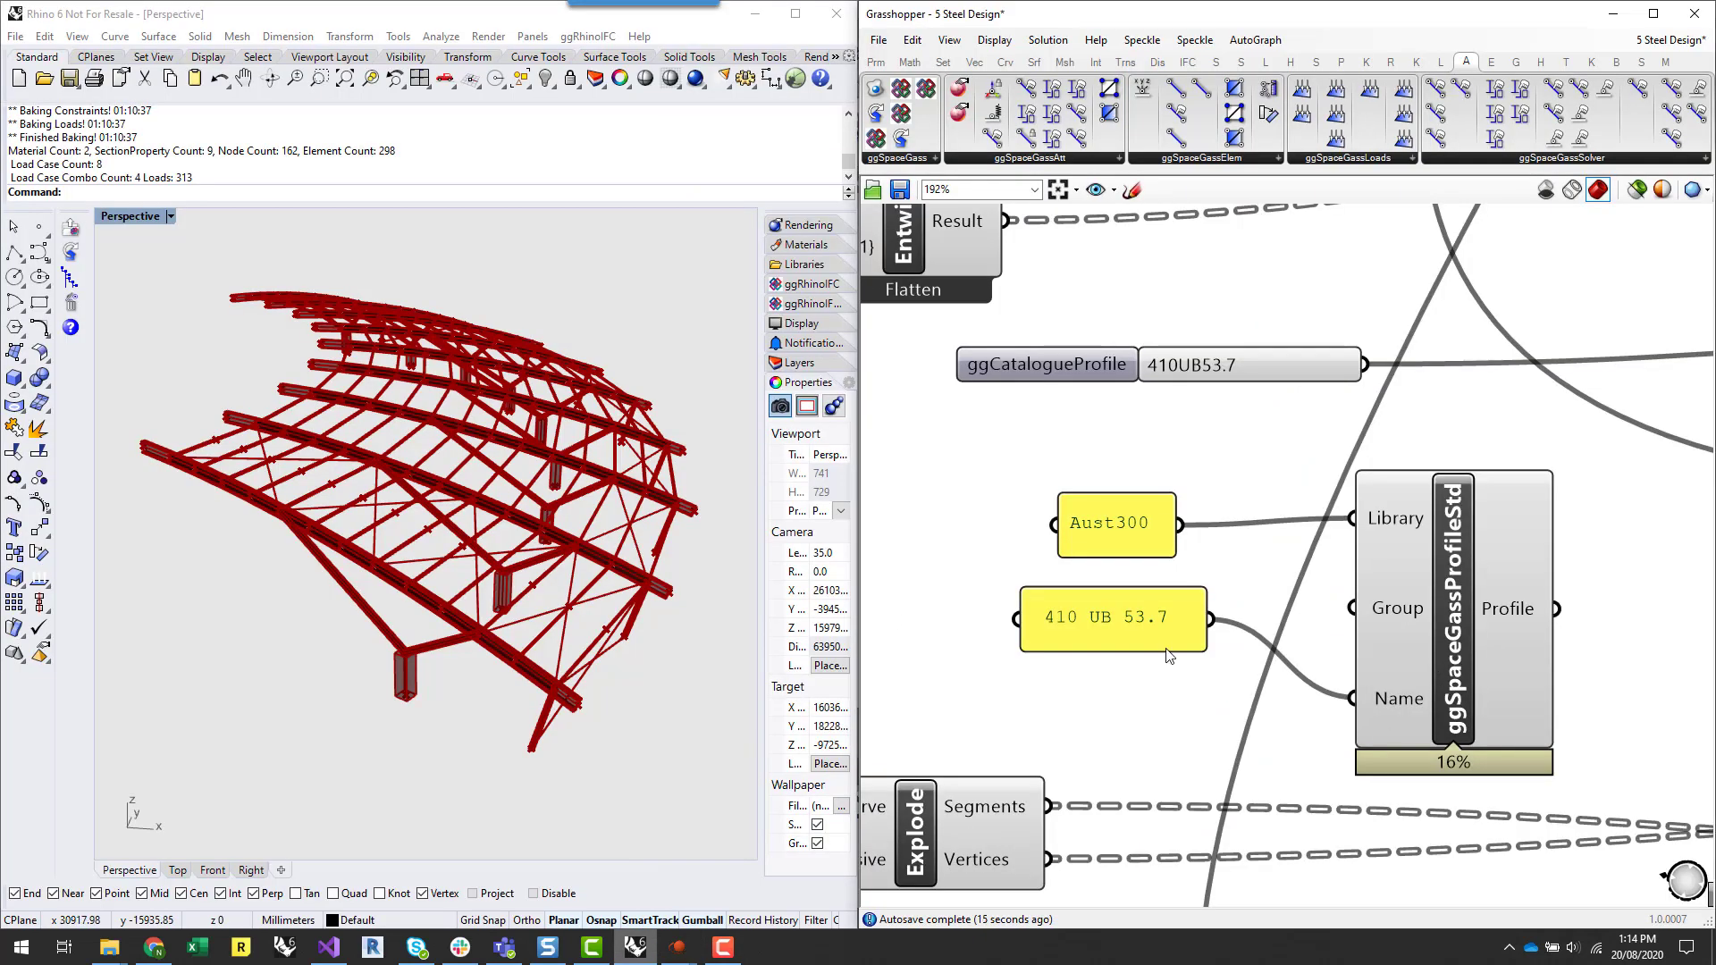
# - Connect the 410 UB 53.7 profile to the Profile input of the section property component and delete the 410UB53.7 catalogue profile
pyautogui.scroll(-4, 1200, 606)
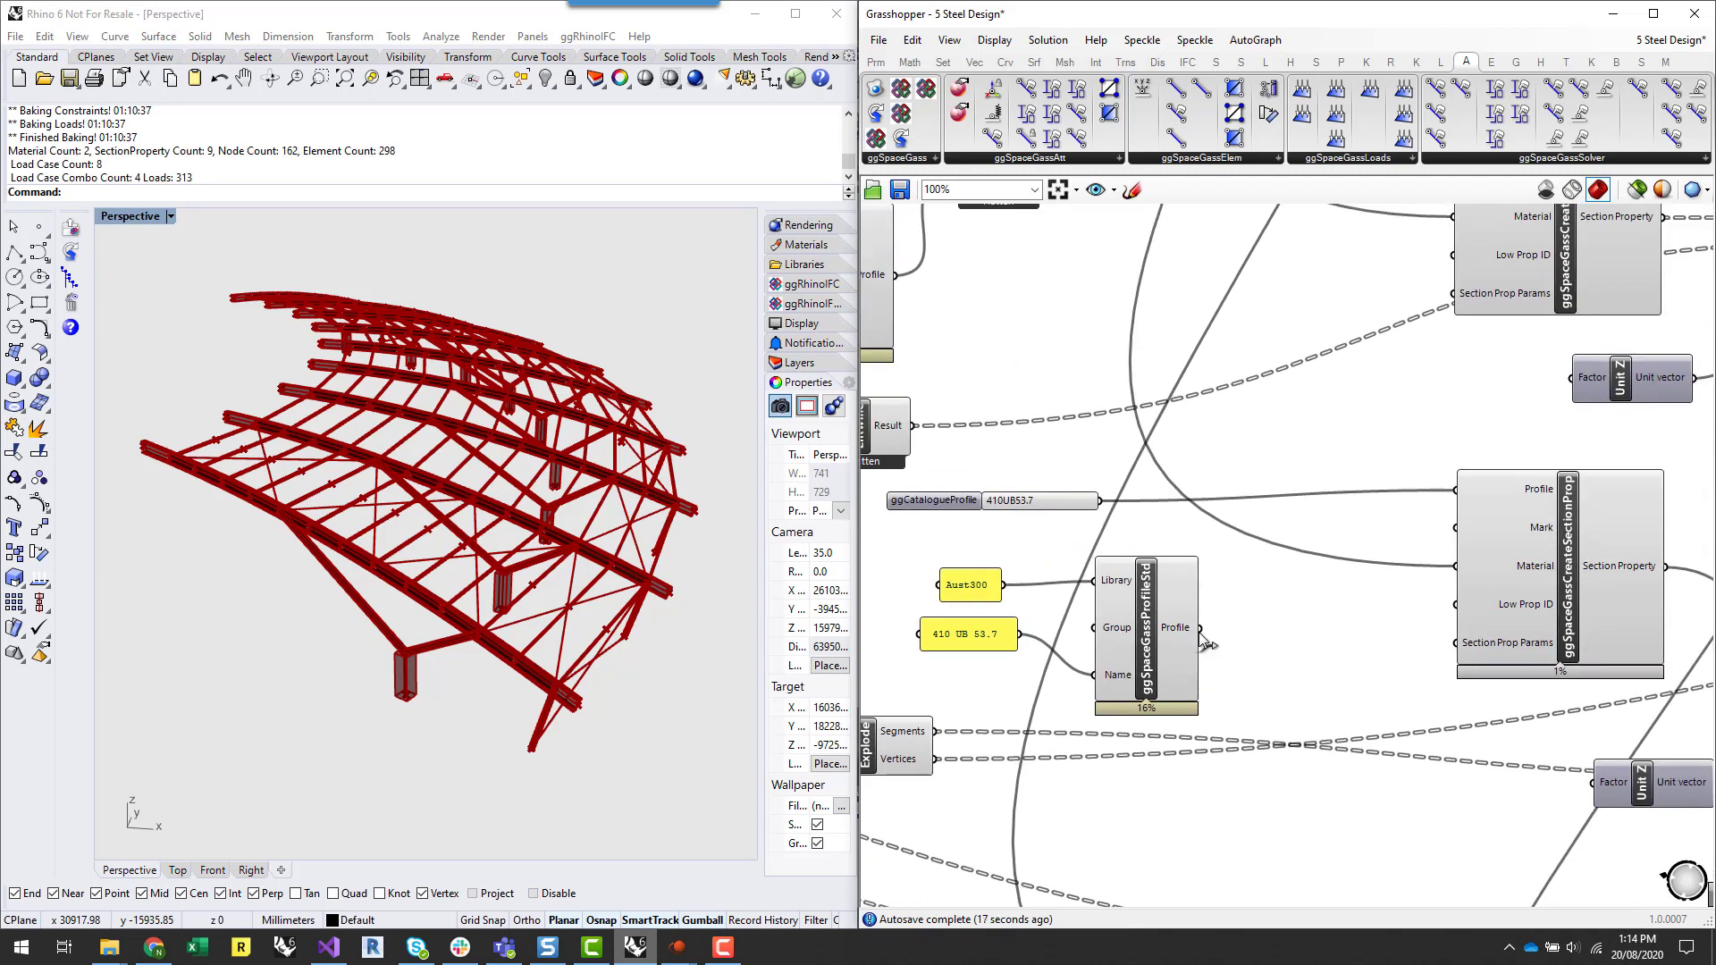
pyautogui.moveTo(1202, 638); pyautogui.dragTo(1456, 489)
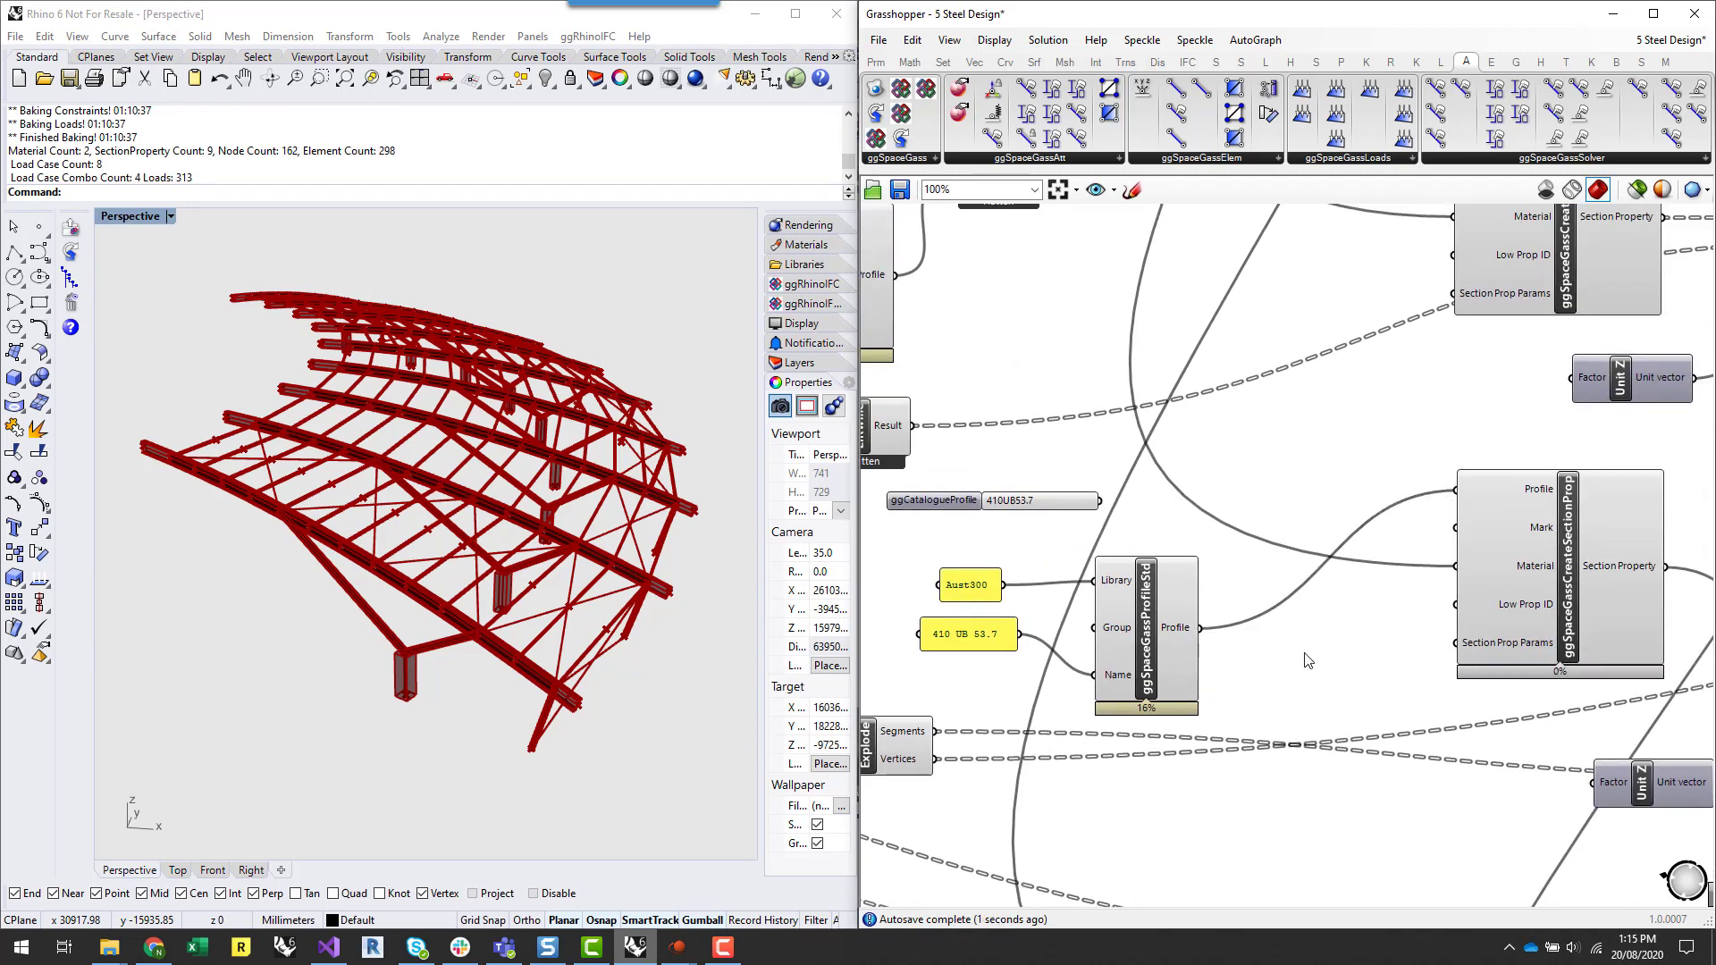
pyautogui.click(1021, 502)
pyautogui.press('Delete')
# - Bake the model with ggSpaceGassBakeModel to Test1.txt in the SPACEGASS EXAMPLE folder, replacing the existing file
pyautogui.scroll(-3, 1446, 564)
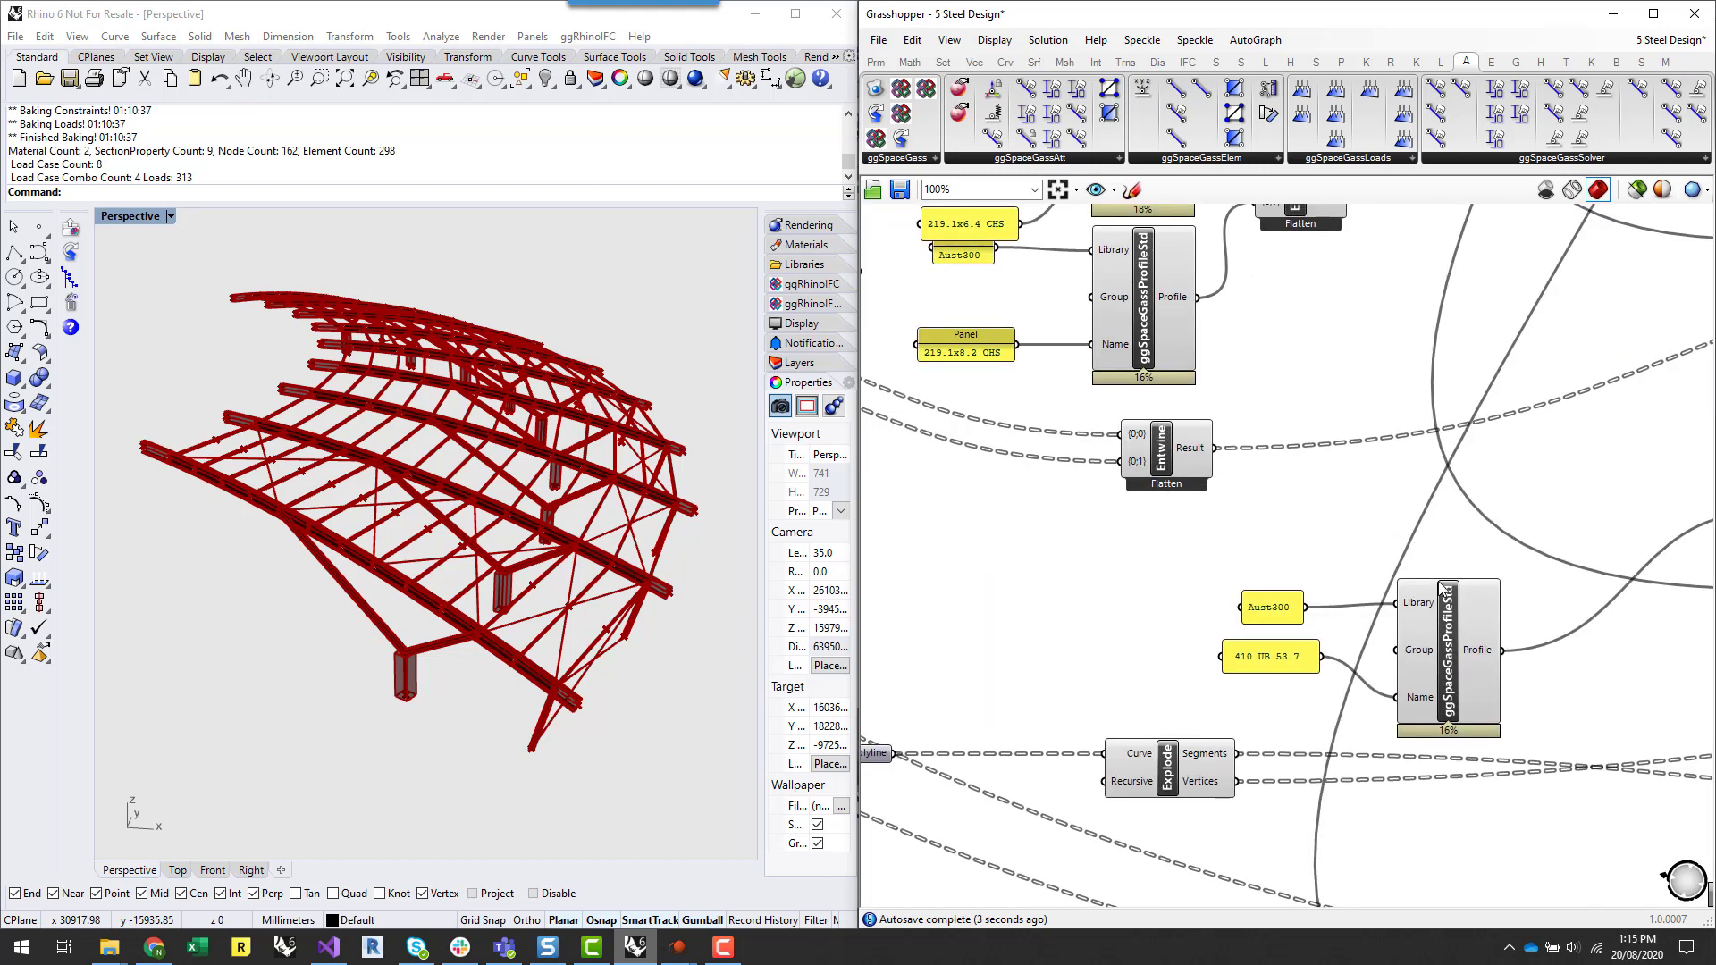
pyautogui.scroll(-2, 1445, 564)
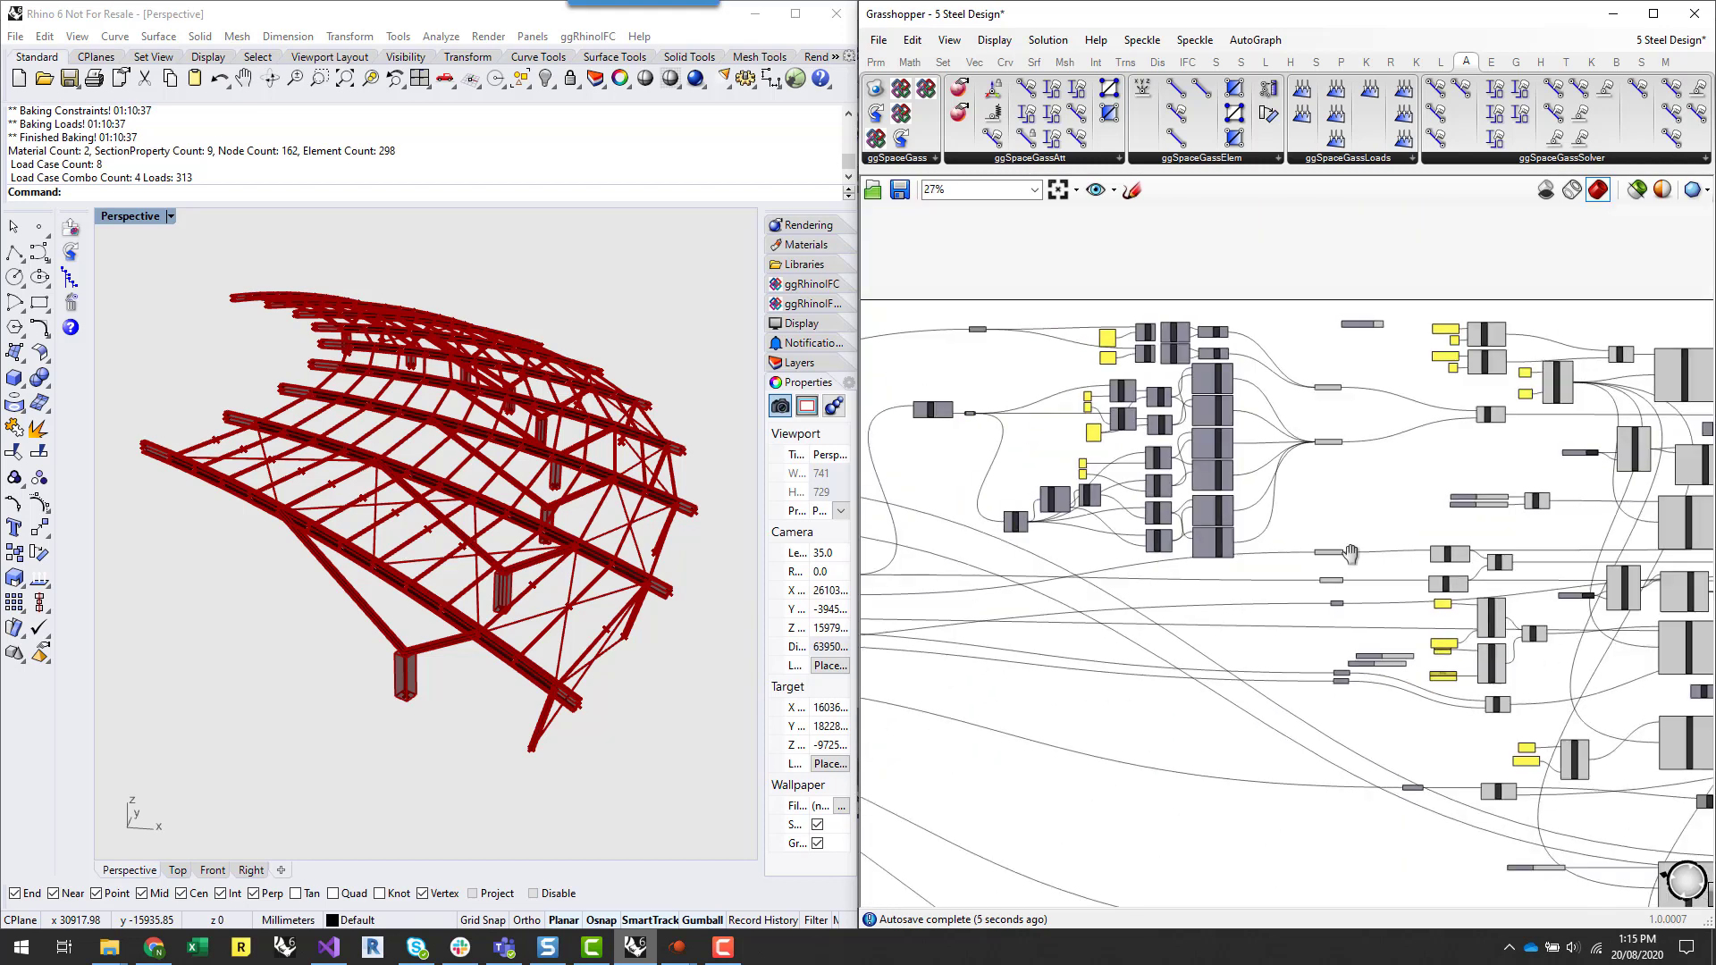
pyautogui.scroll(5, 1331, 474)
pyautogui.click(1352, 421)
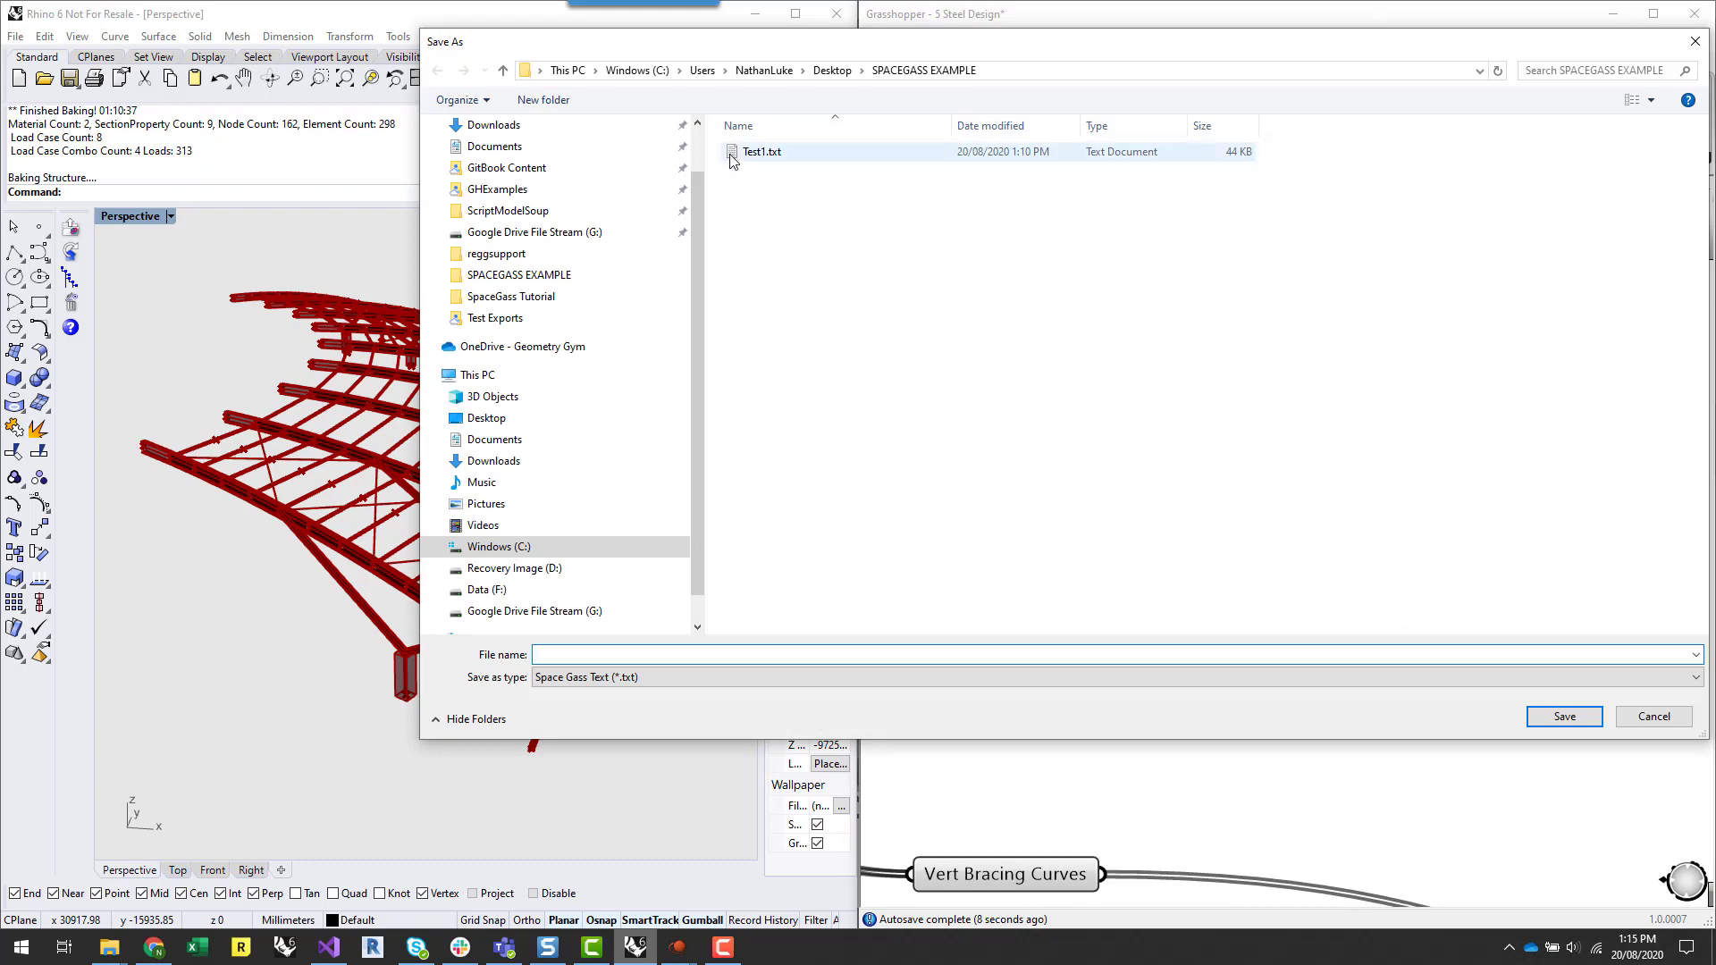
pyautogui.click(761, 152)
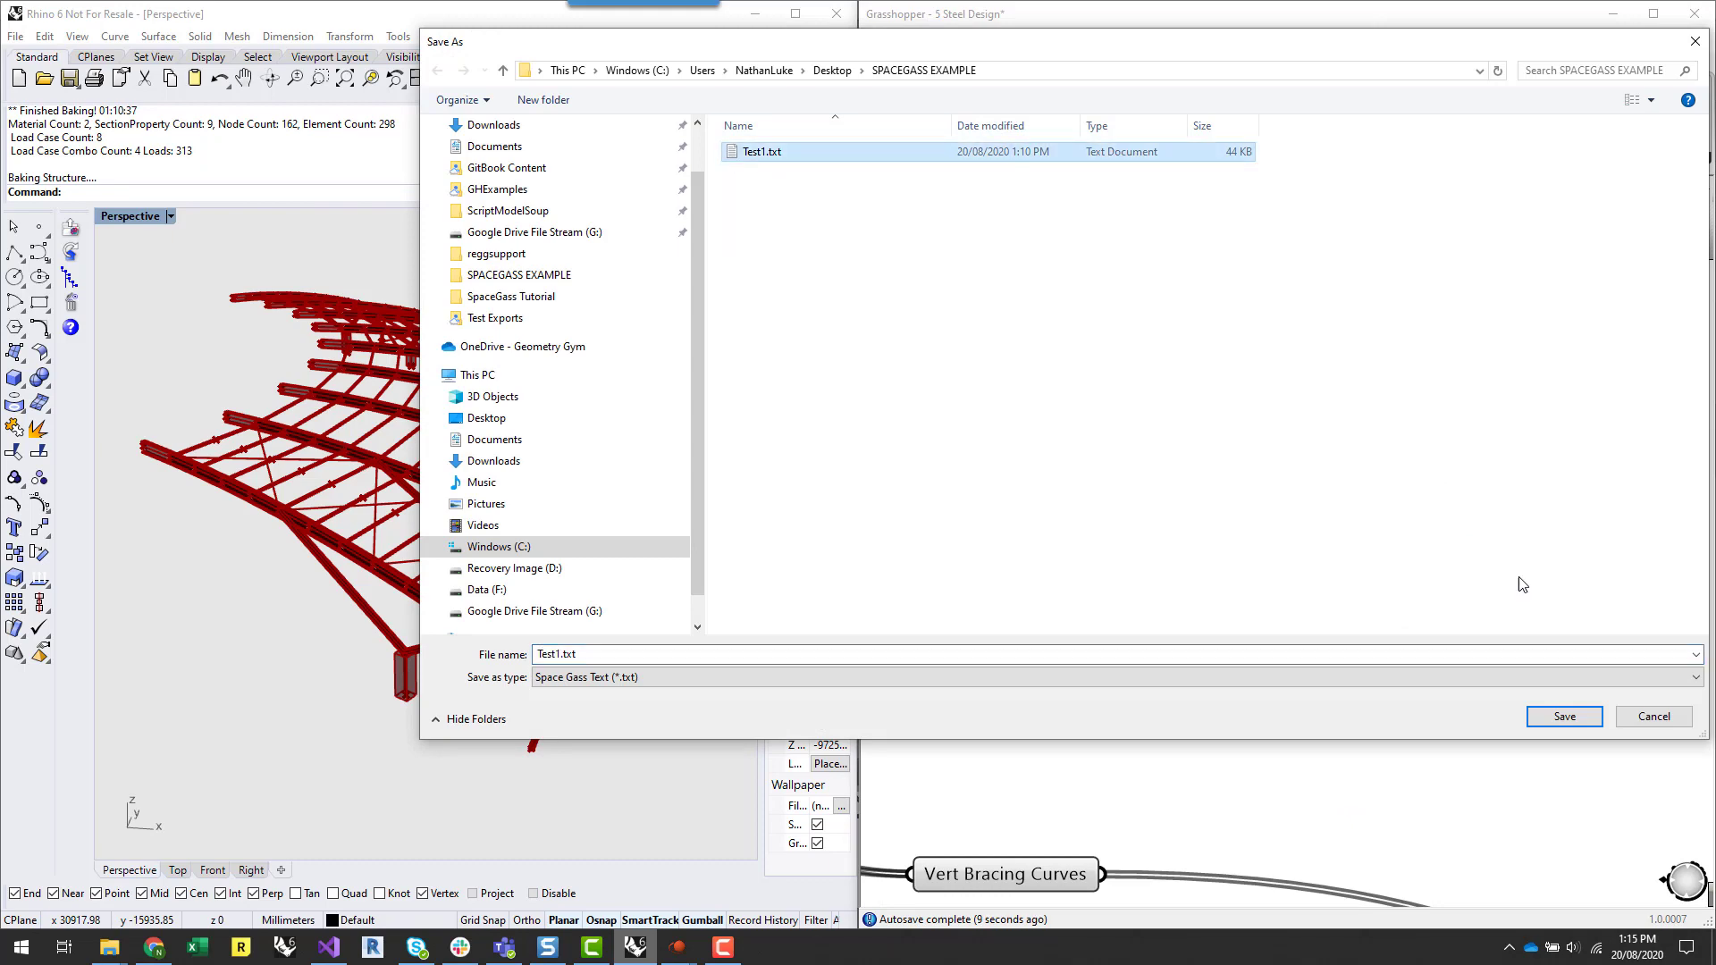
pyautogui.click(1563, 716)
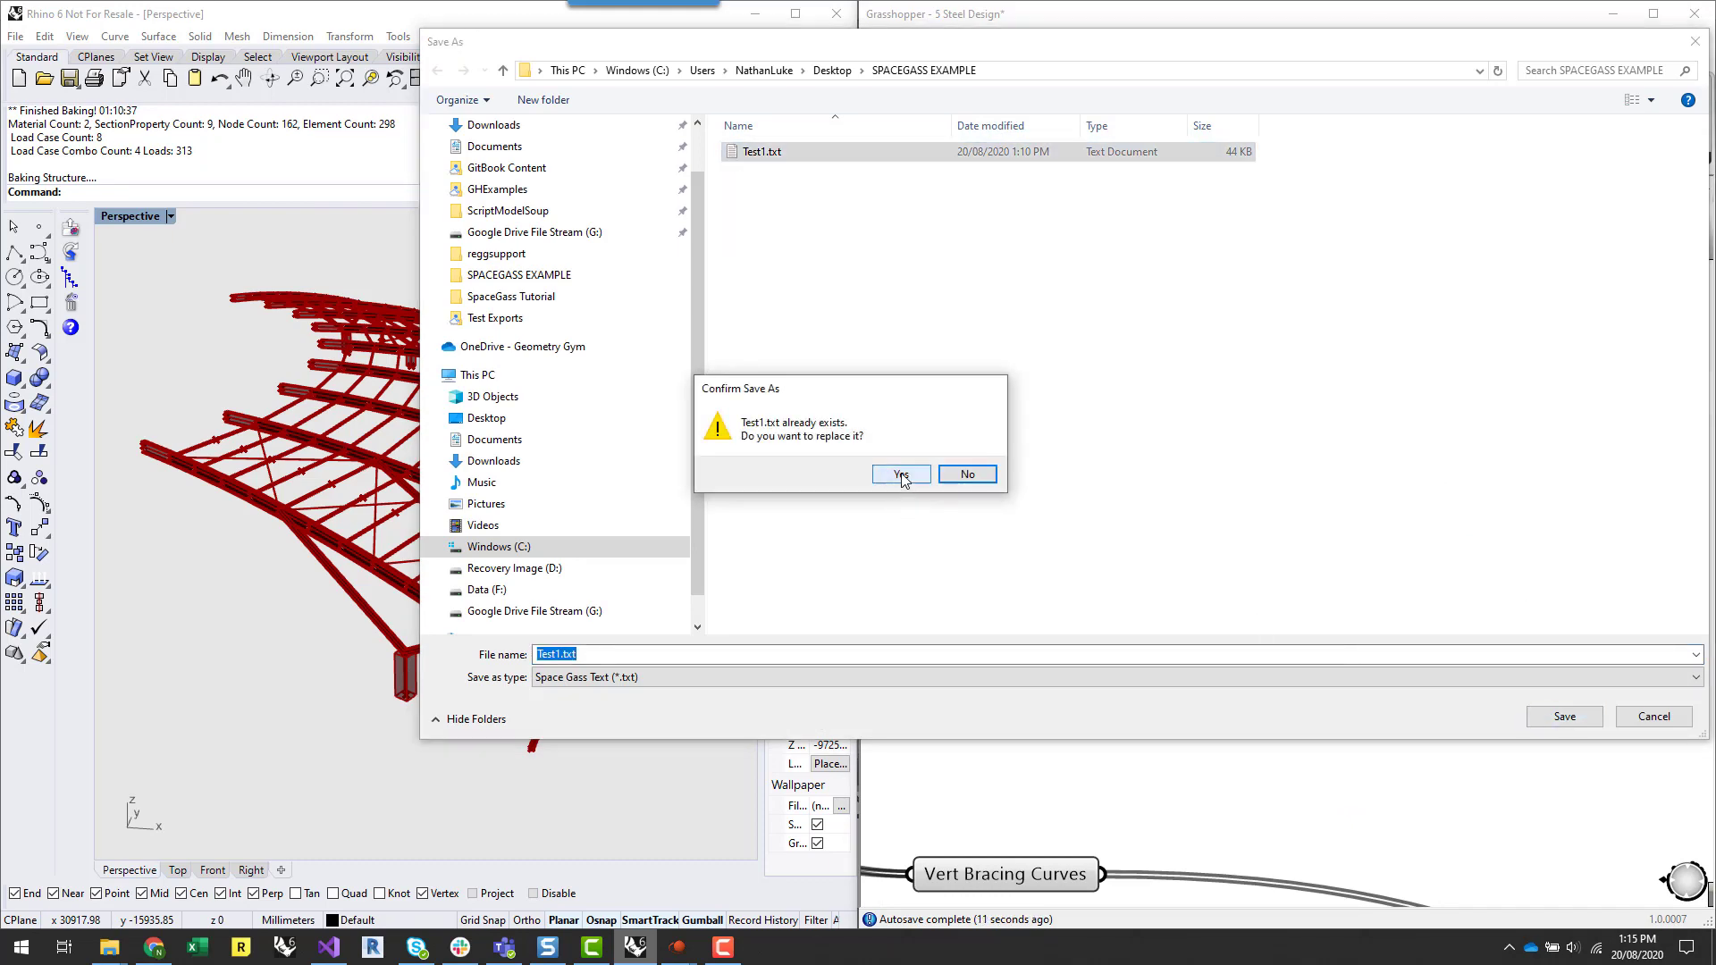
pyautogui.click(894, 473)
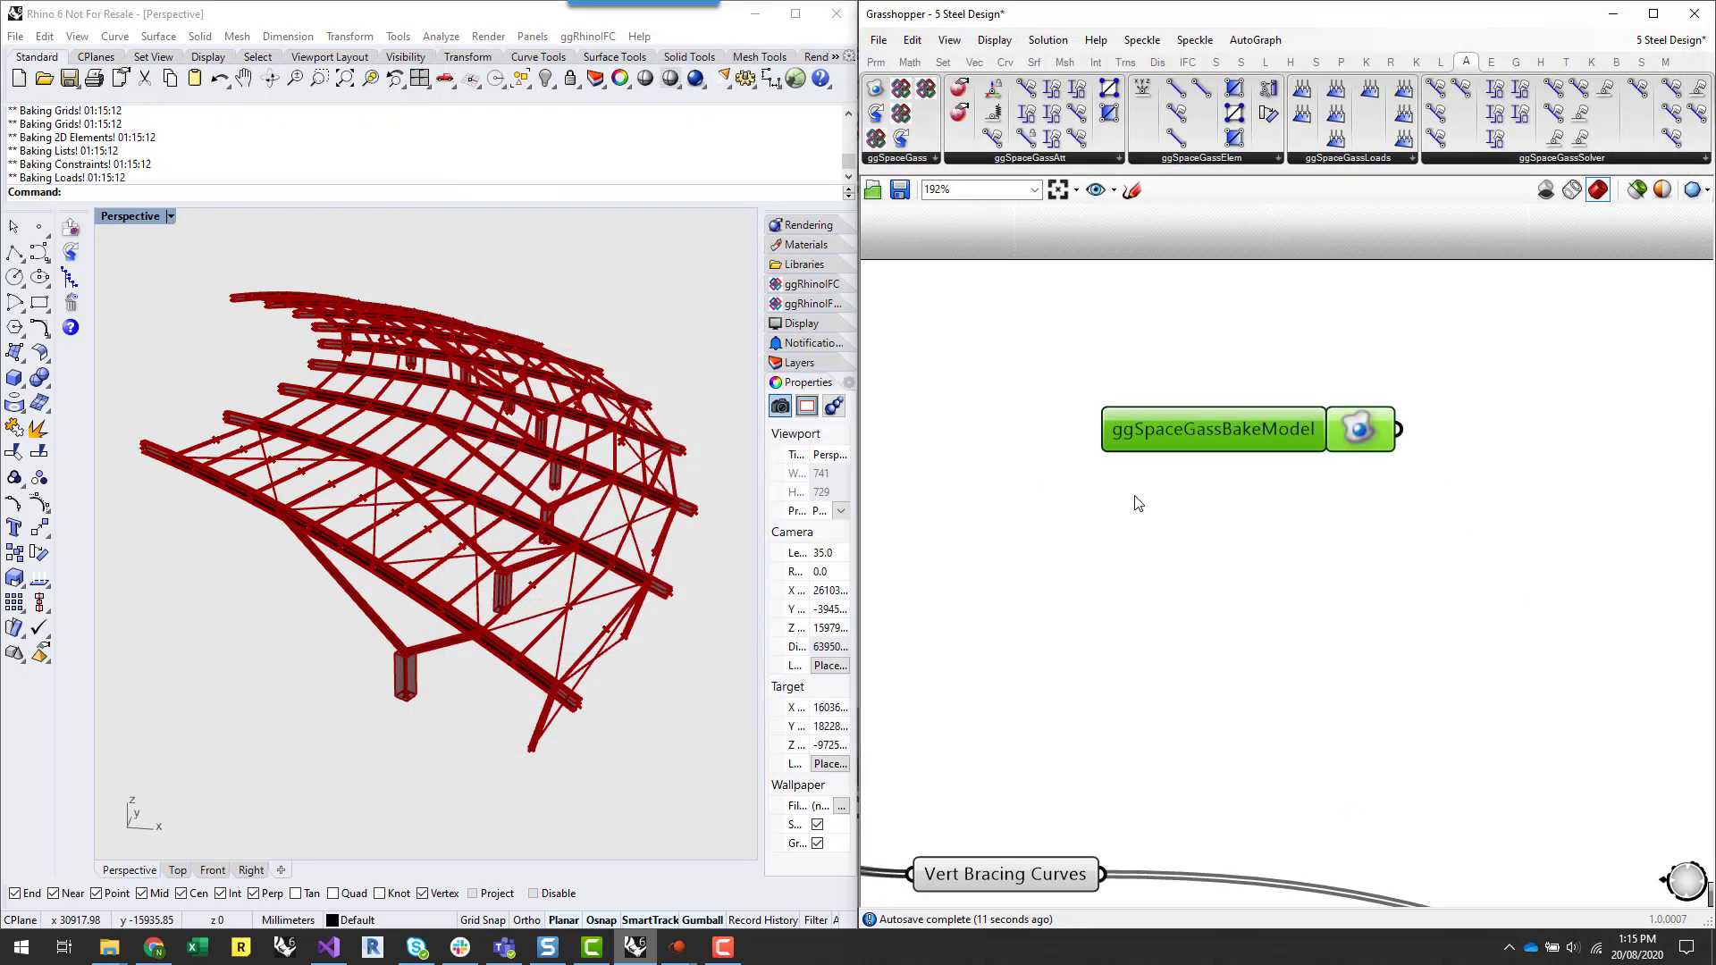
# - Switch to SPACE GASS, close the library editor, and start a new empty job
pyautogui.click(686, 949)
pyautogui.click(659, 842)
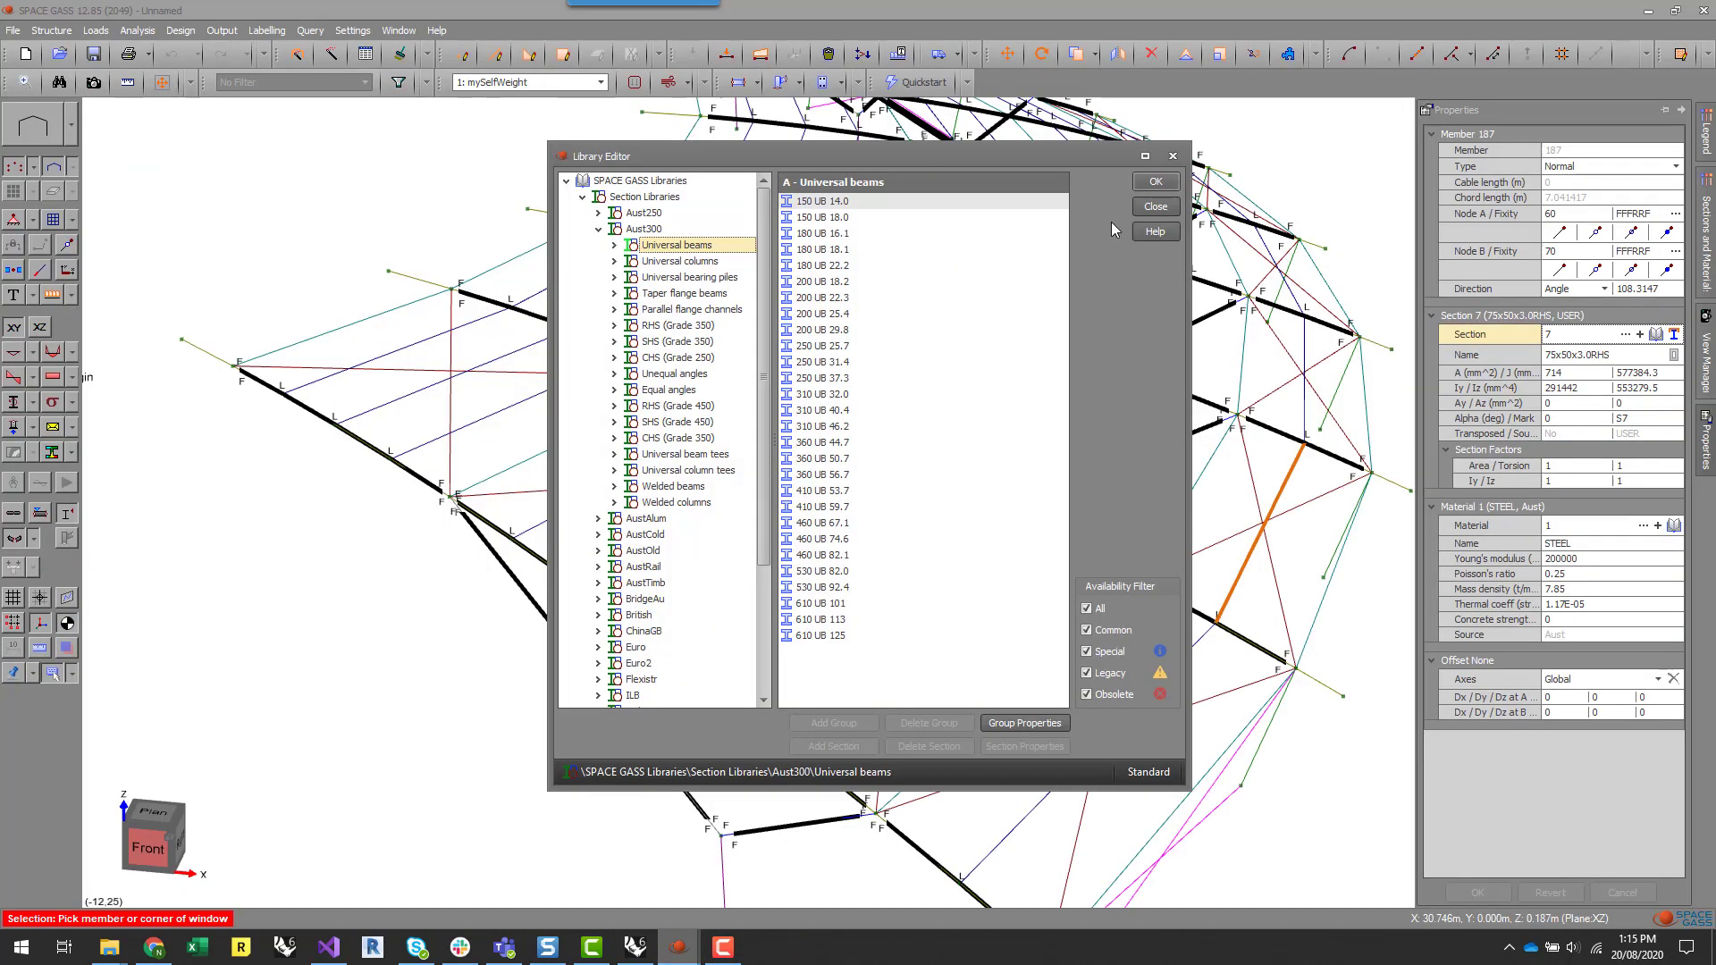
pyautogui.click(1172, 157)
pyautogui.hotkey('alt', 'F4')
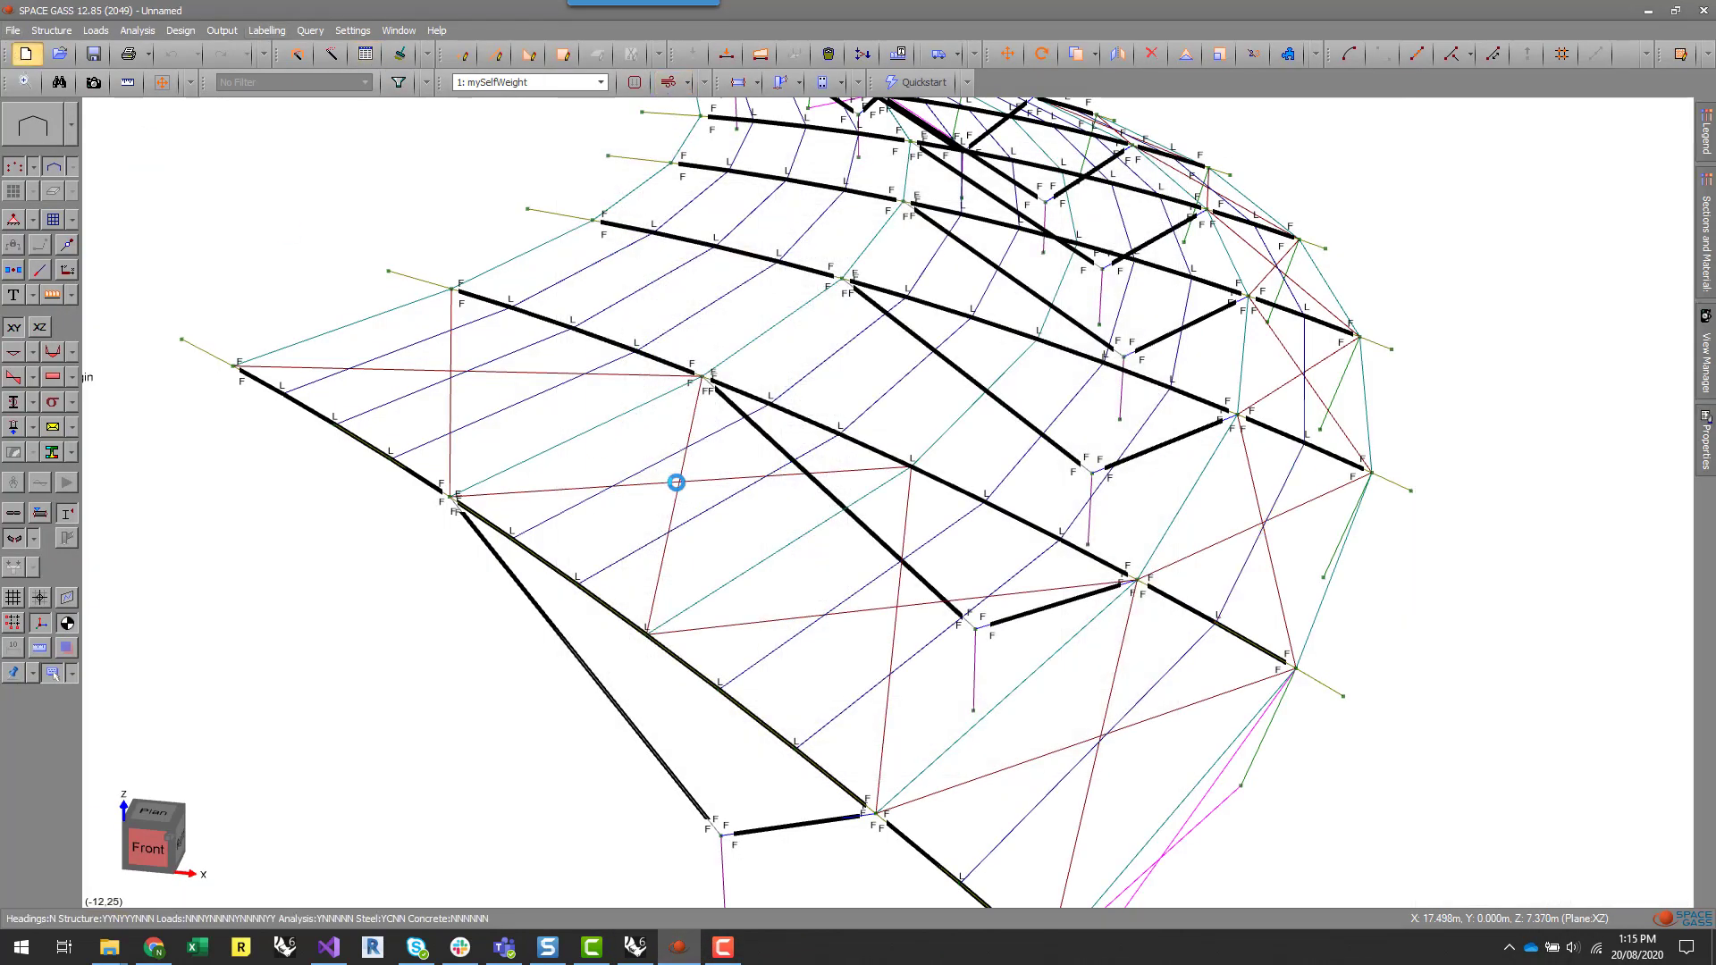
pyautogui.click(873, 539)
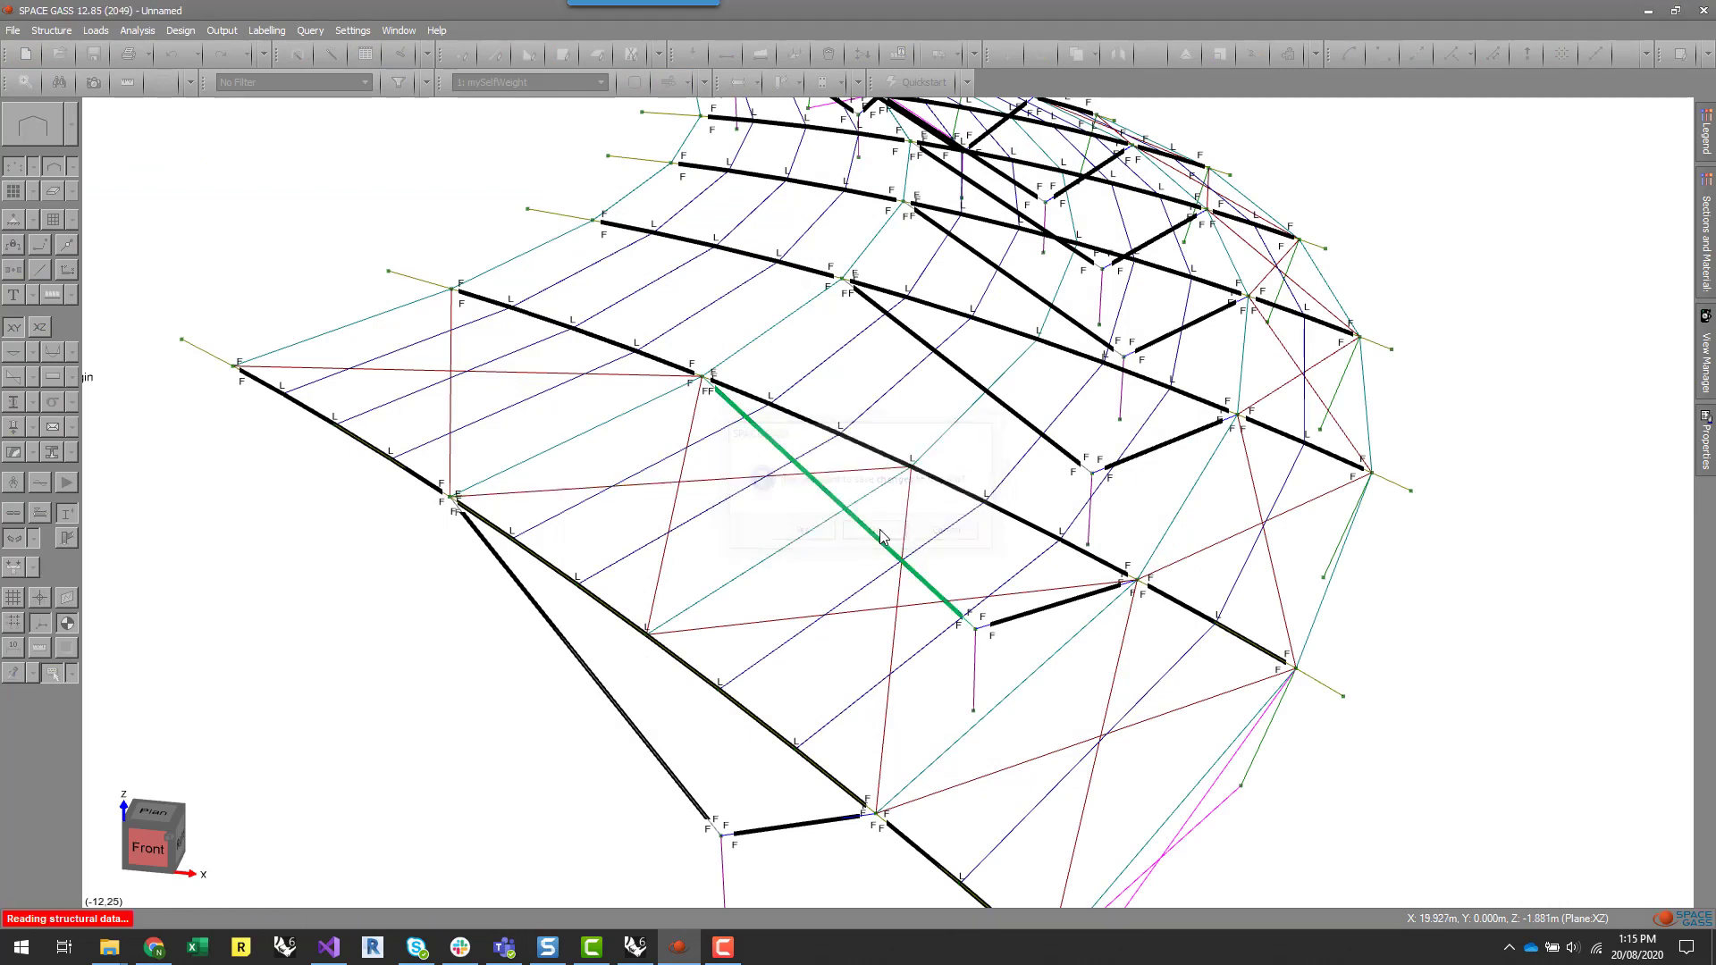
# - Import the SPACE GASS text file Test1.txt from the SPACEGASS EXAMPLE folder into the new job
pyautogui.click(13, 36)
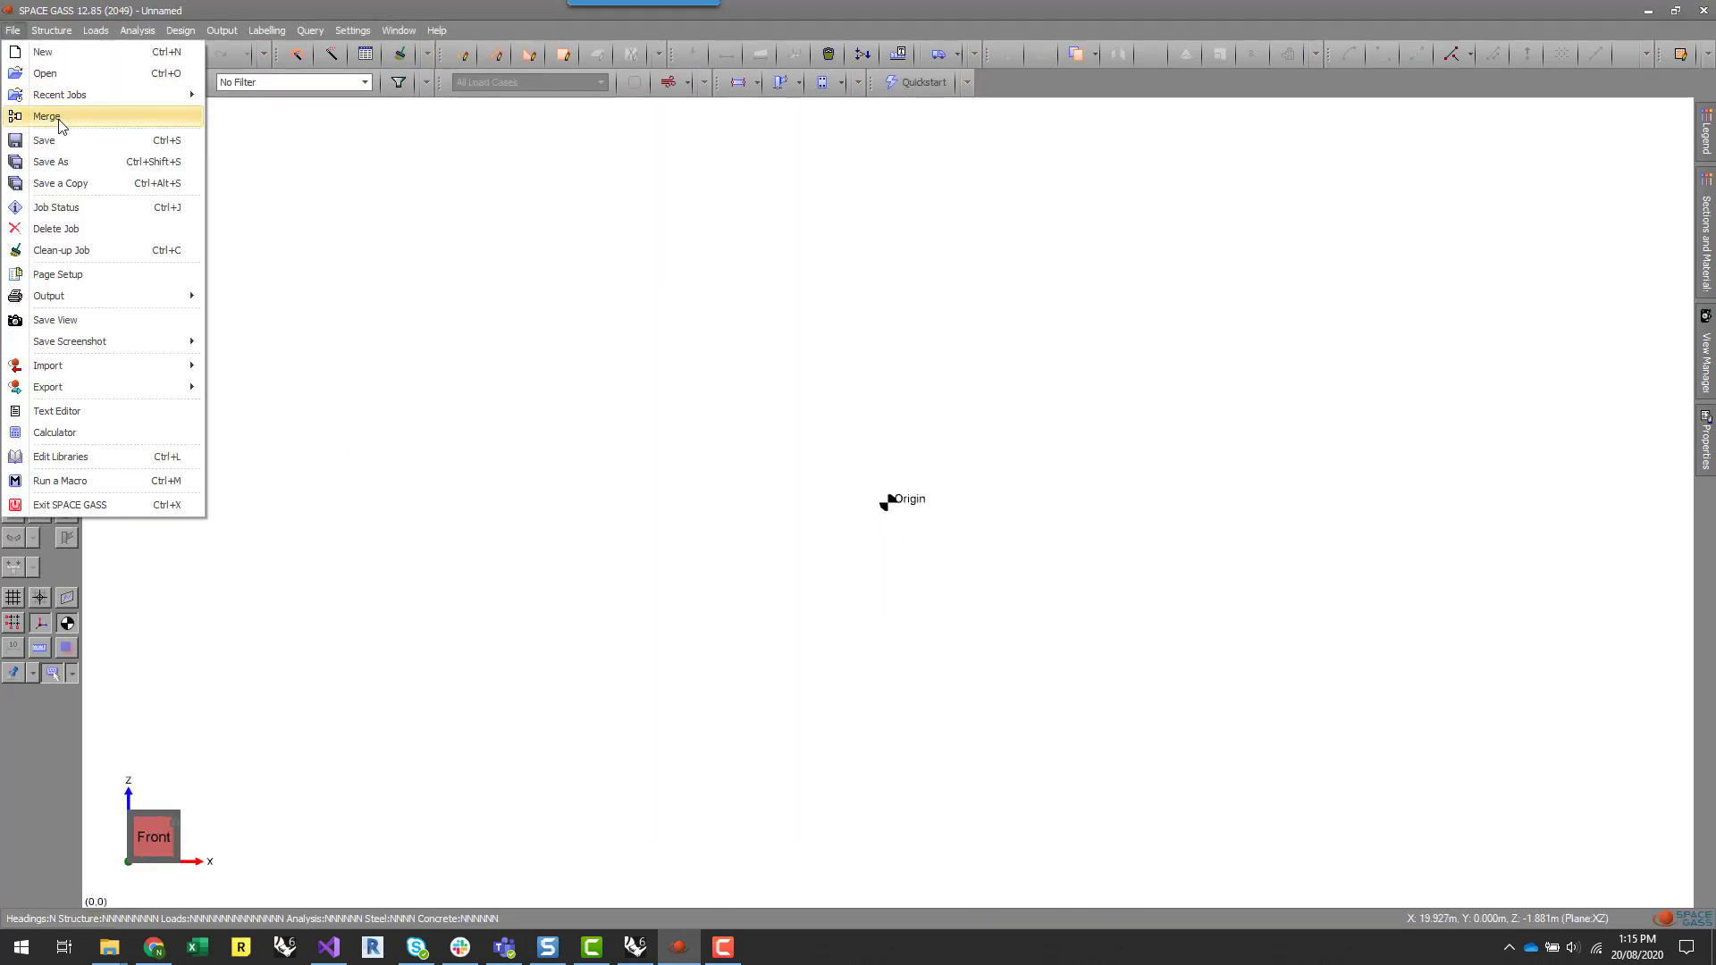
pyautogui.moveTo(126, 374)
pyautogui.click(404, 368)
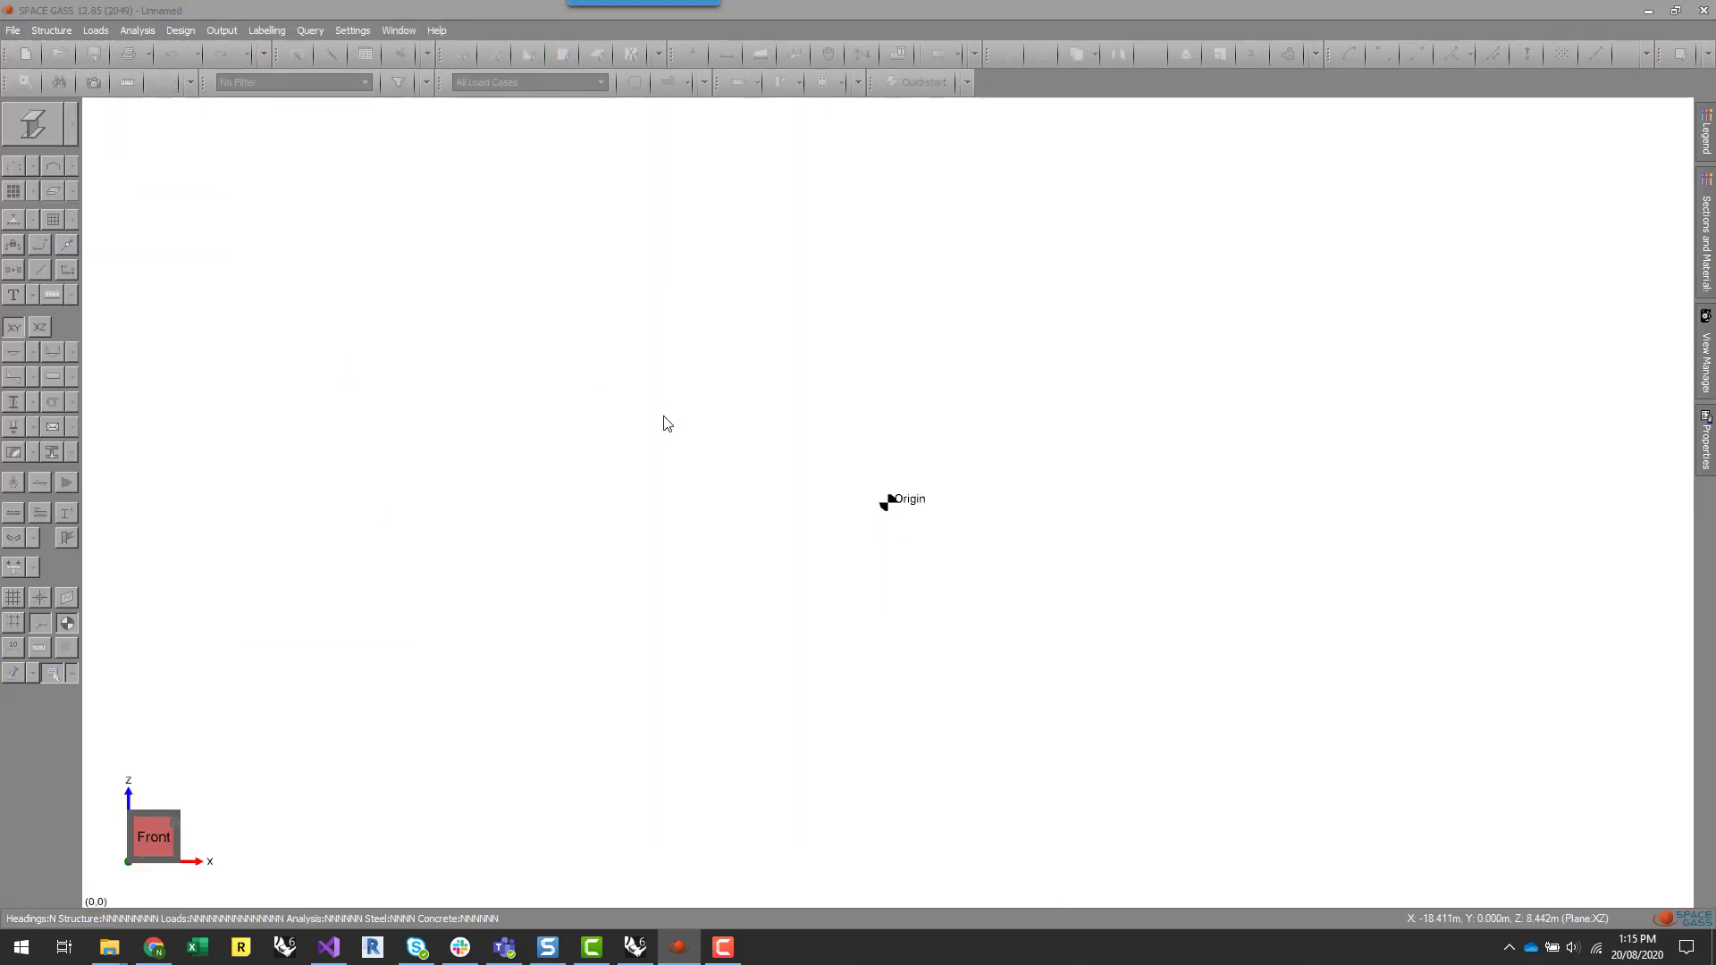
pyautogui.click(473, 144)
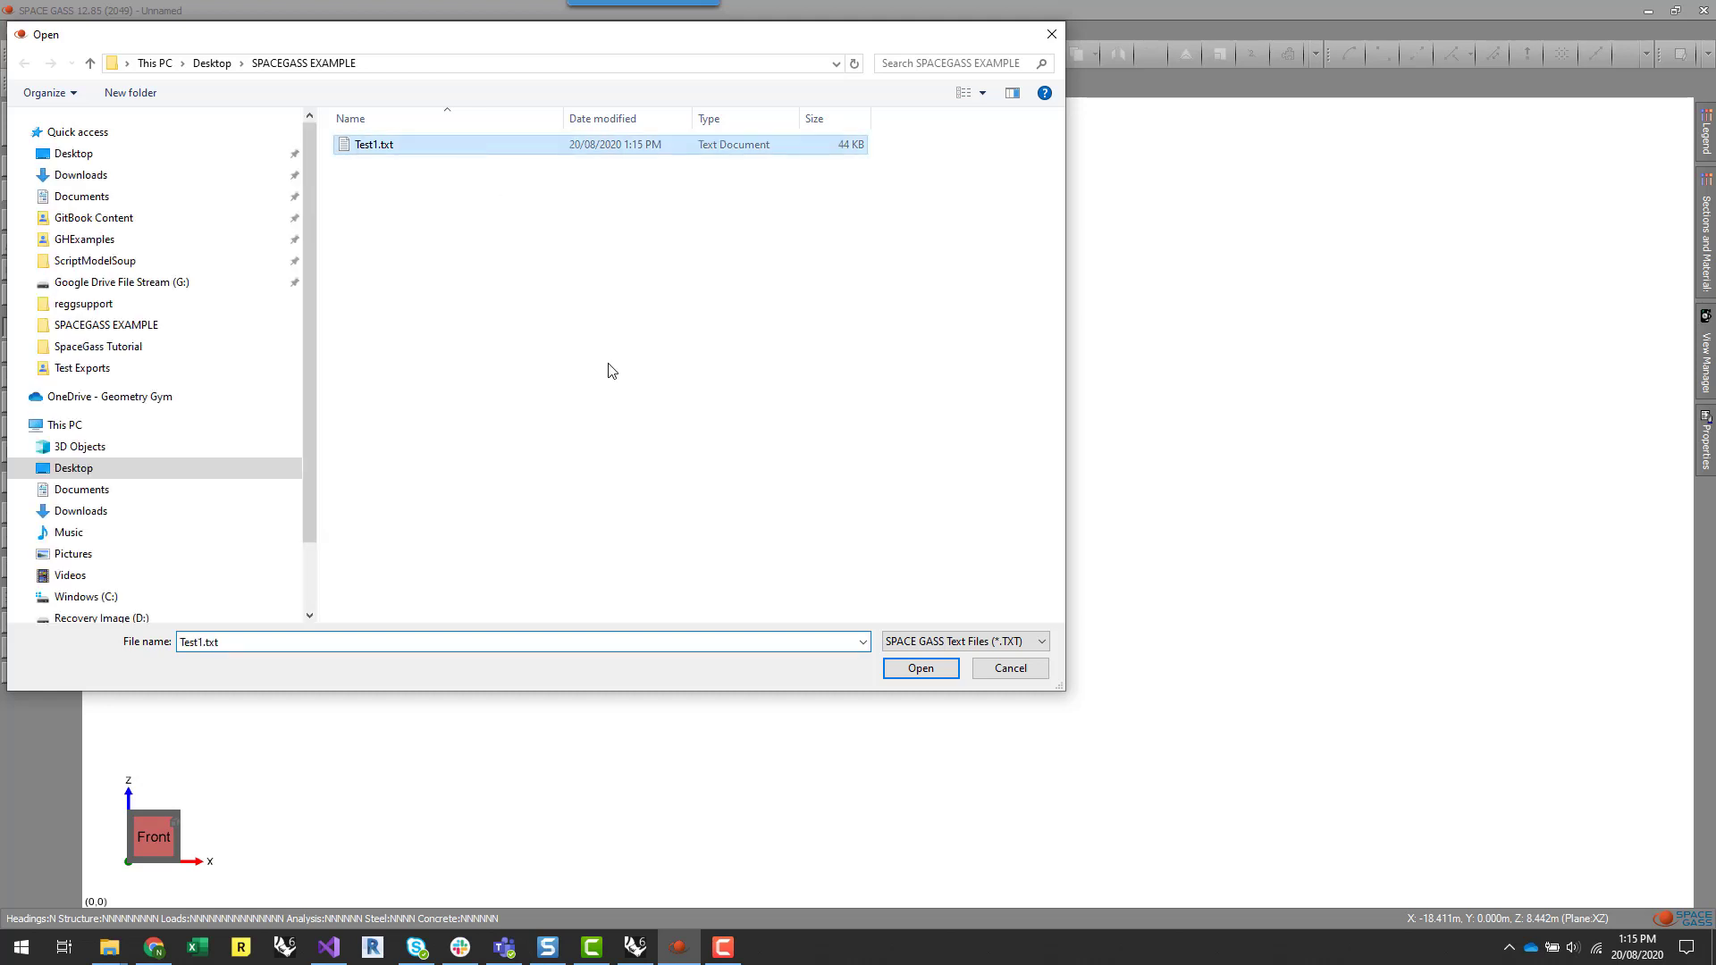
pyautogui.click(921, 669)
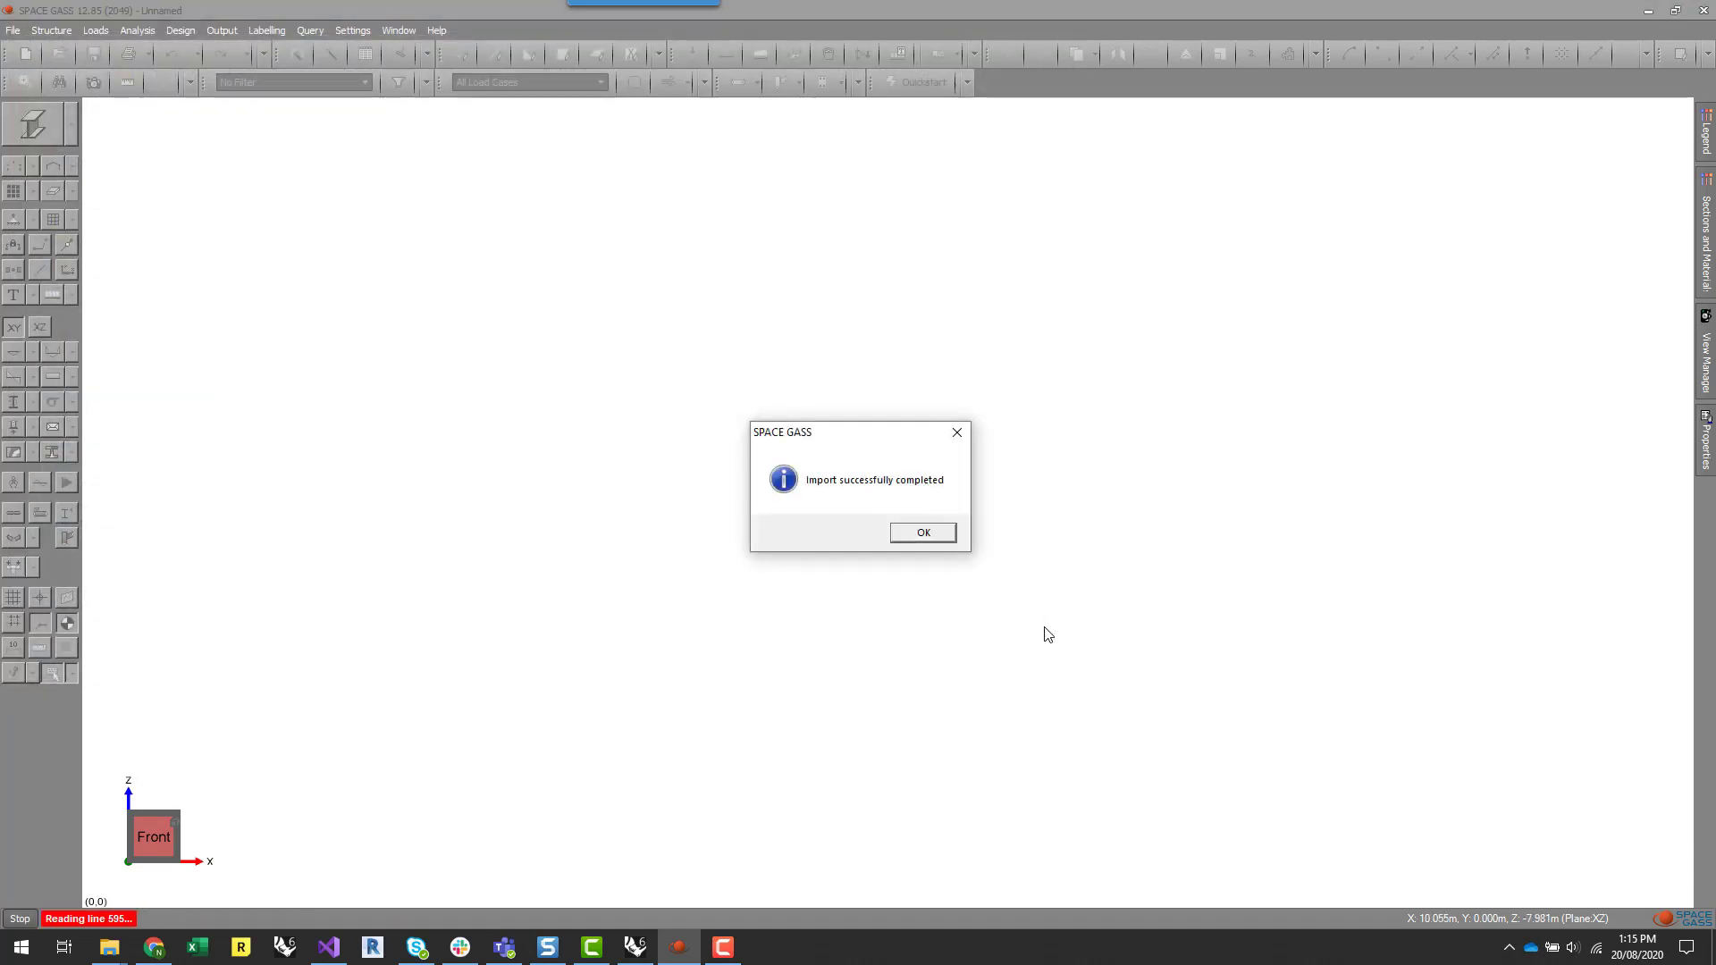
pyautogui.click(948, 534)
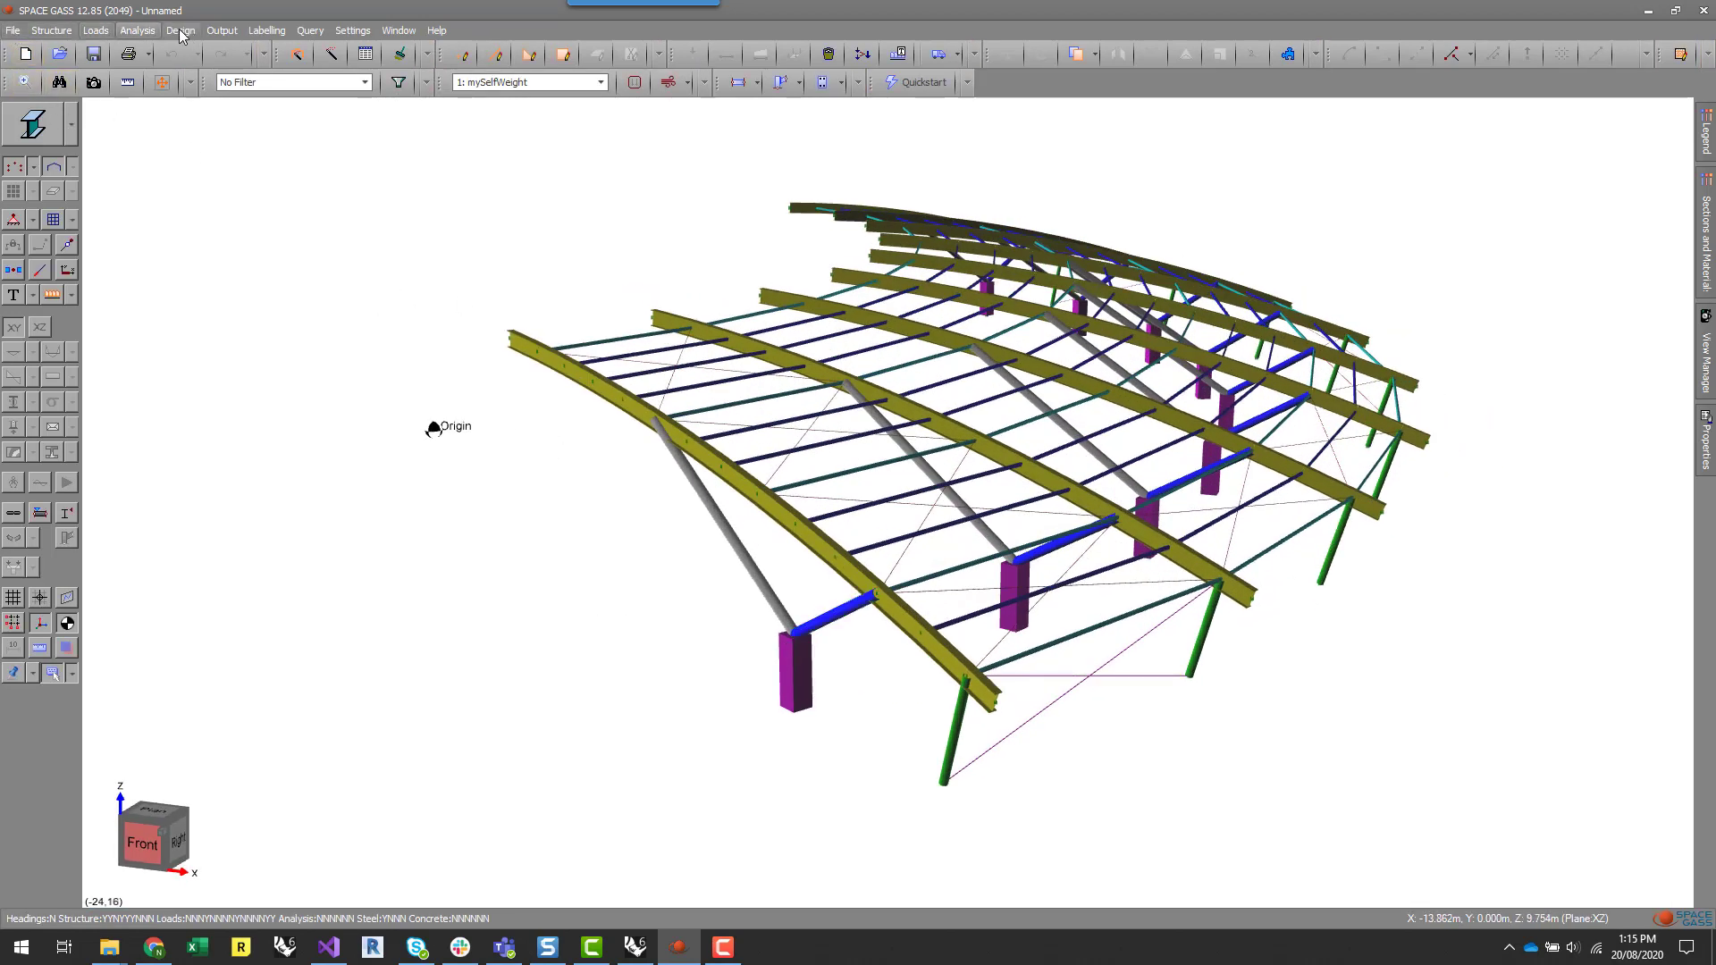
# - Turn off the rendered member display and run a linear static analysis with the default settings
pyautogui.click(137, 32)
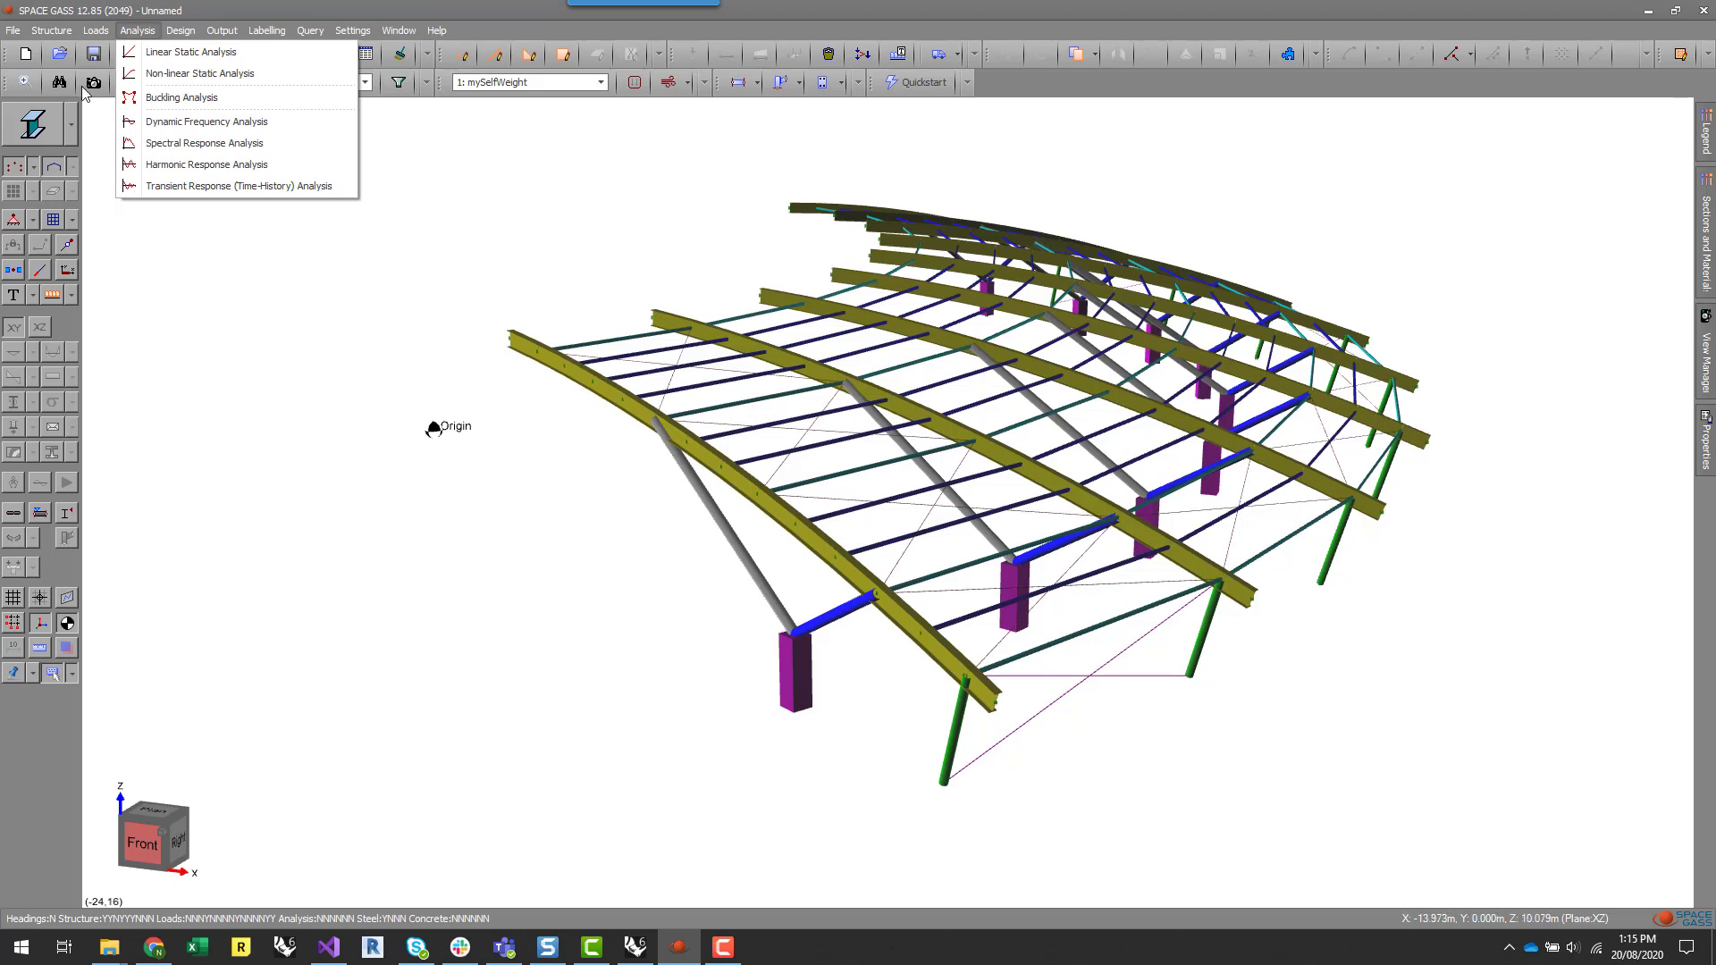
pyautogui.click(71, 141)
pyautogui.click(49, 199)
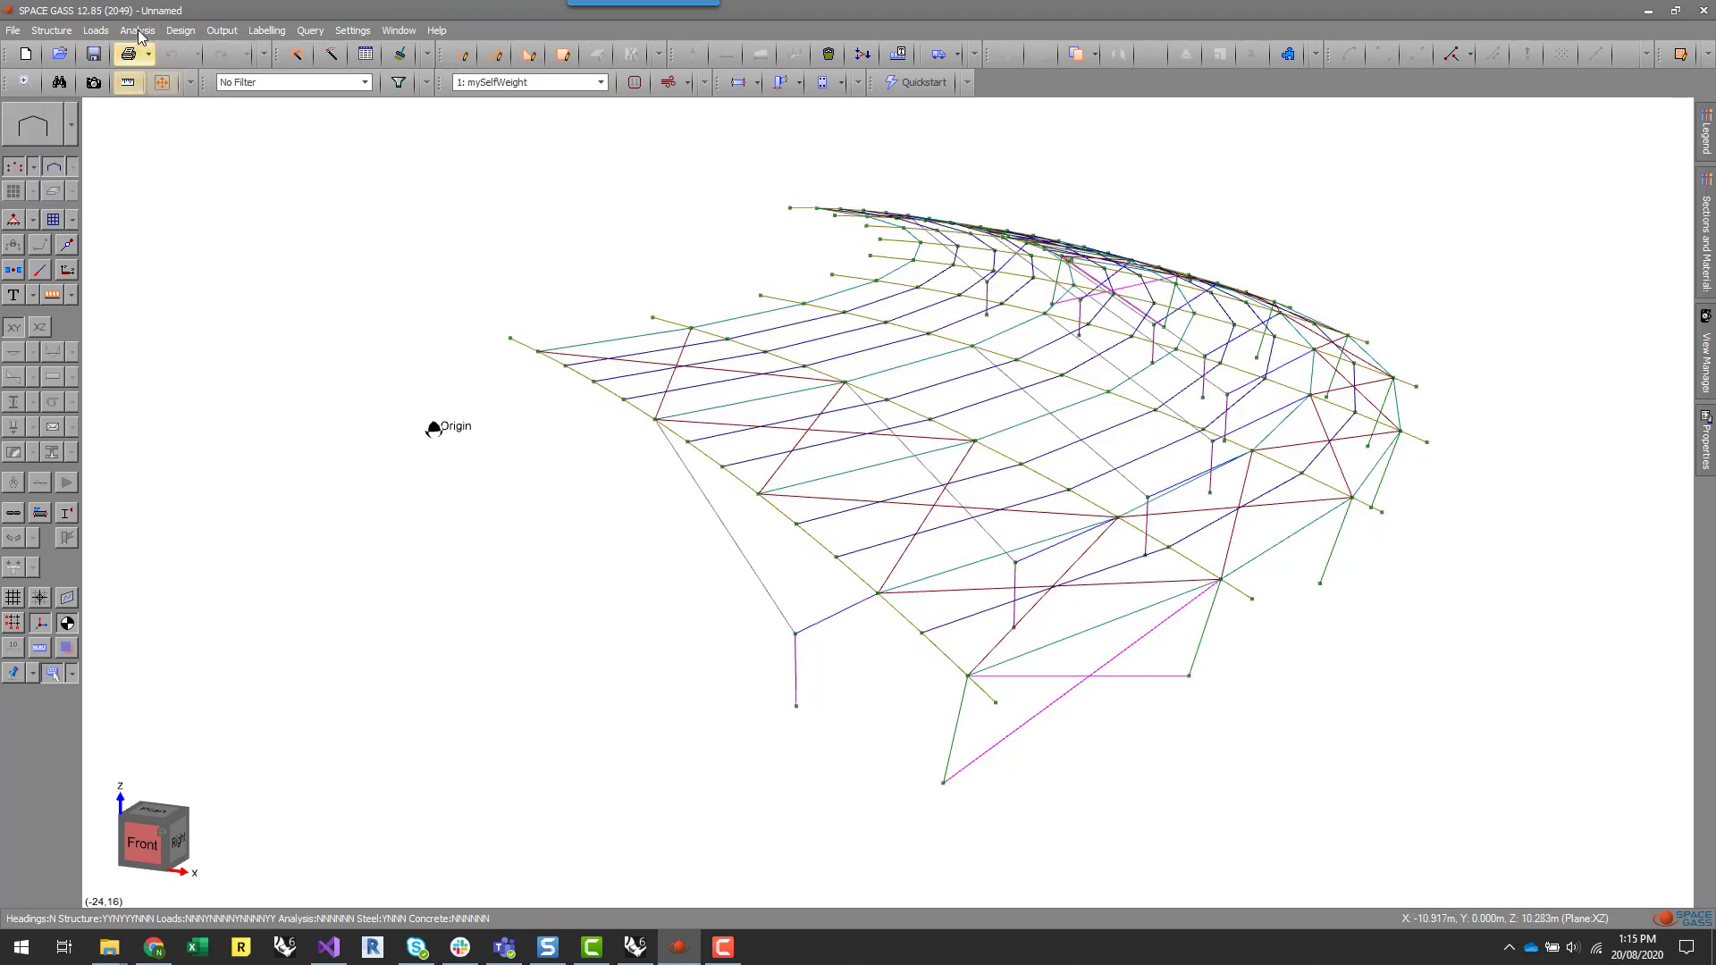
pyautogui.click(143, 32)
pyautogui.click(170, 51)
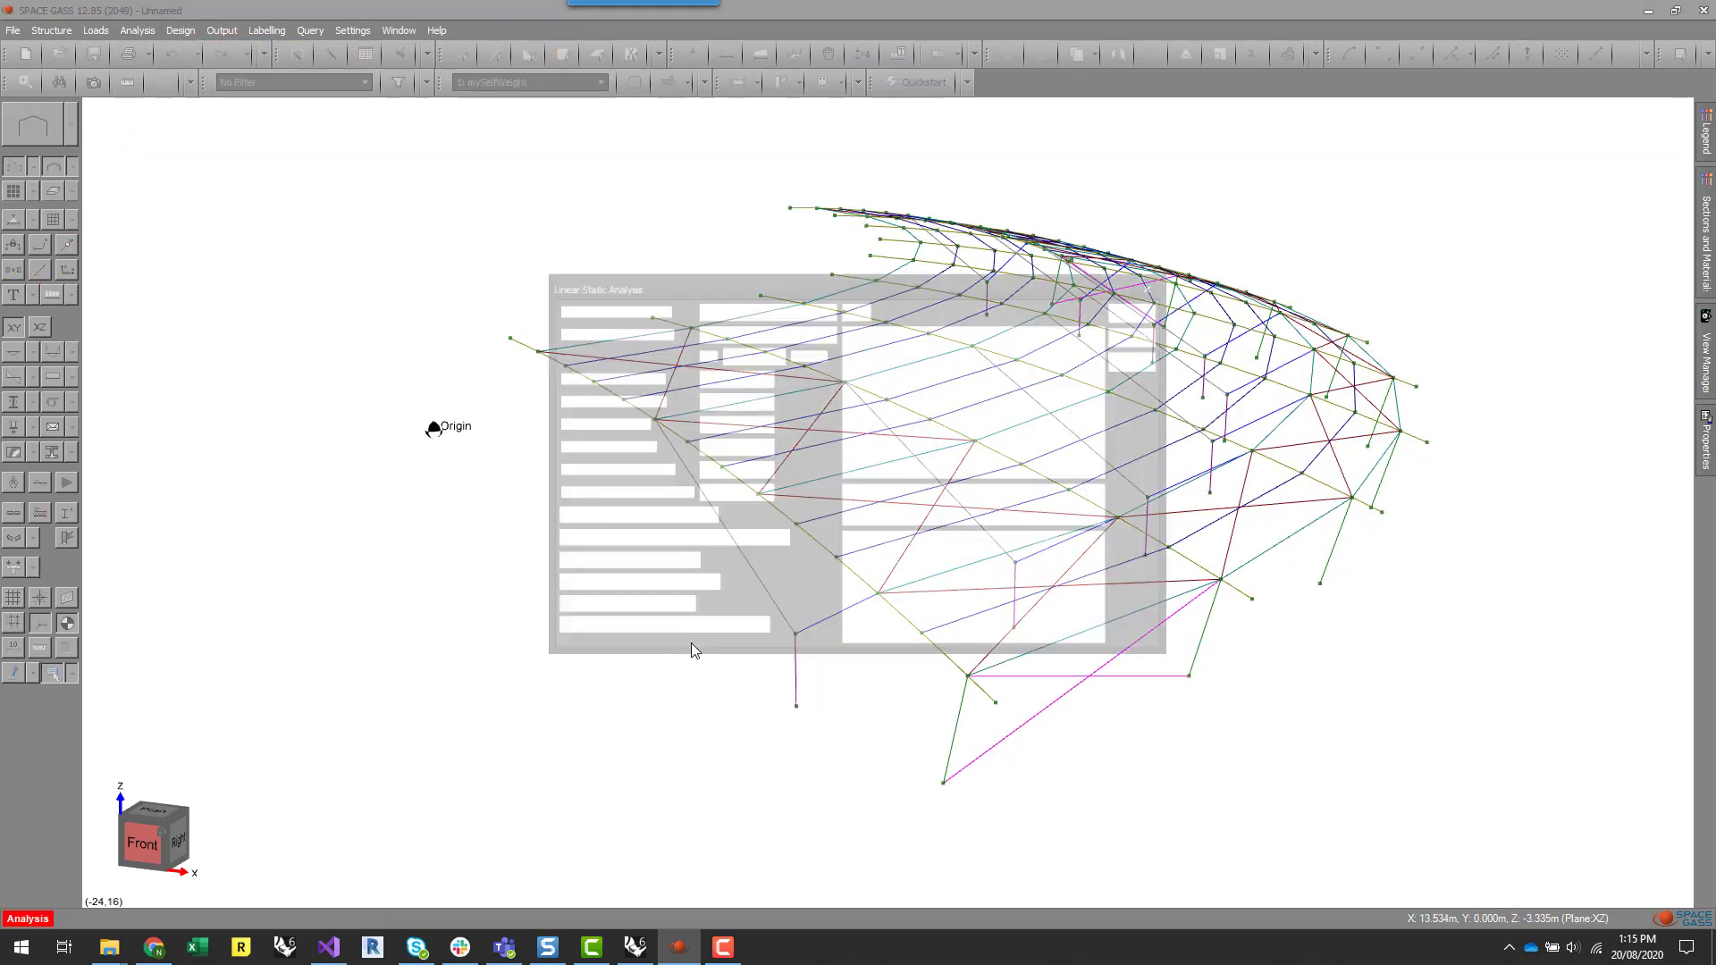
pyautogui.click(1139, 309)
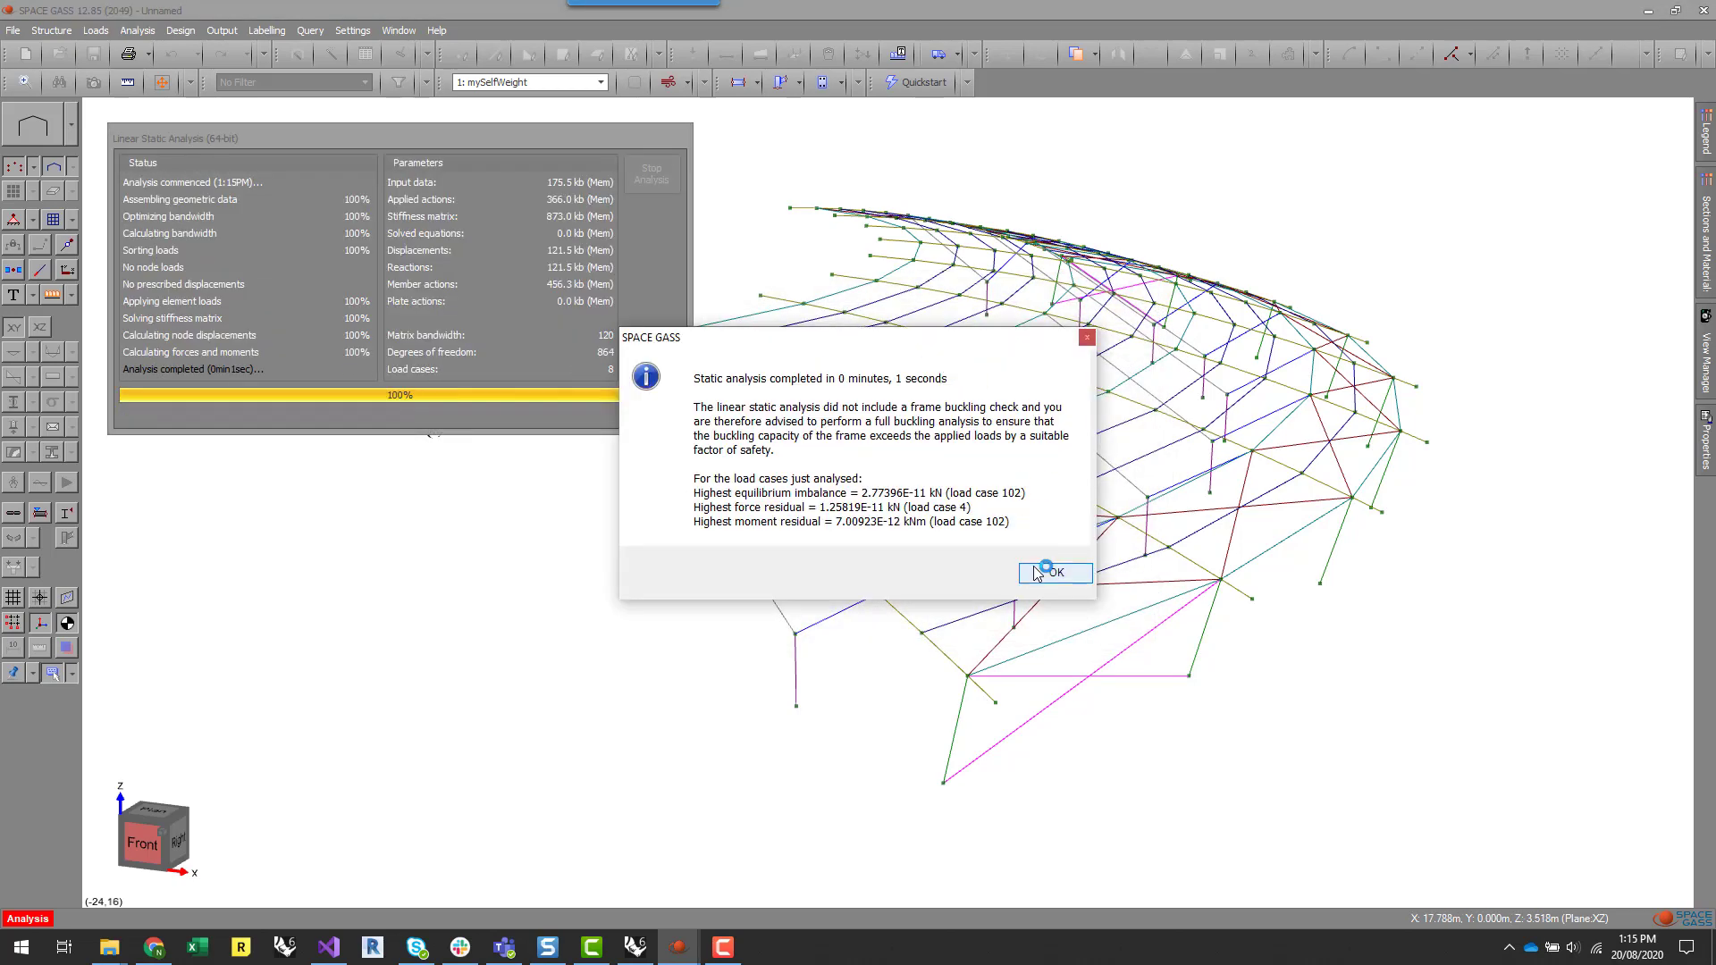
pyautogui.click(1047, 572)
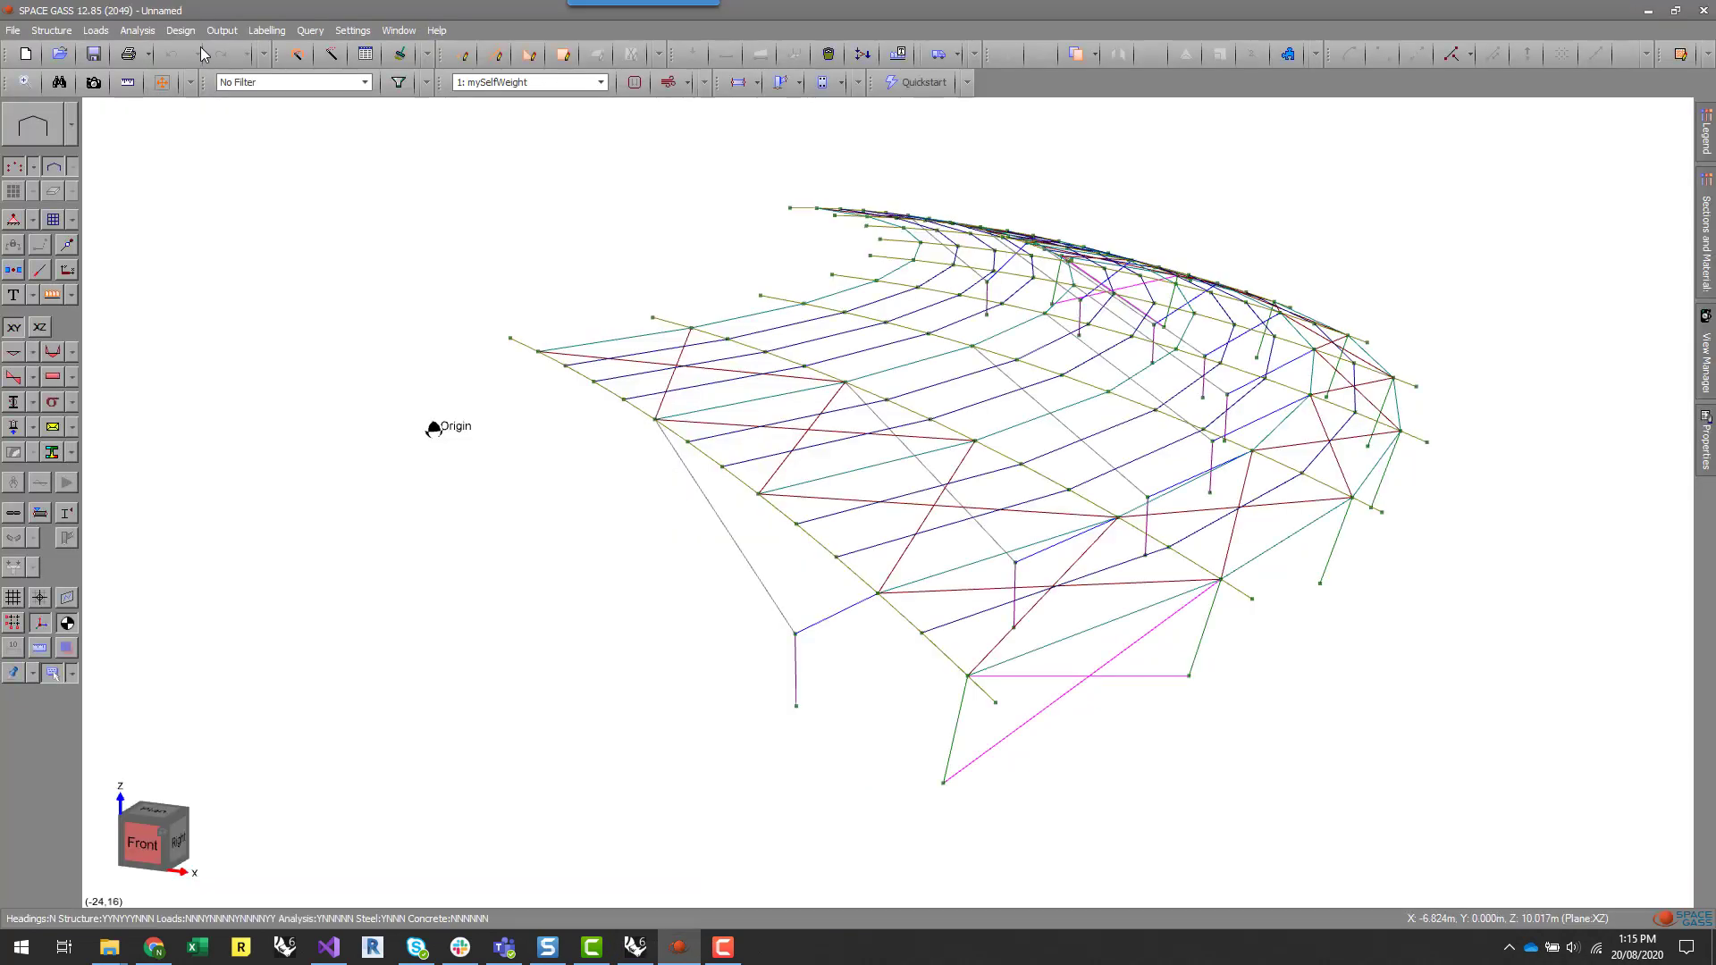
# - Check the steel members to AS4100 in Check mode with the default settings
pyautogui.click(181, 30)
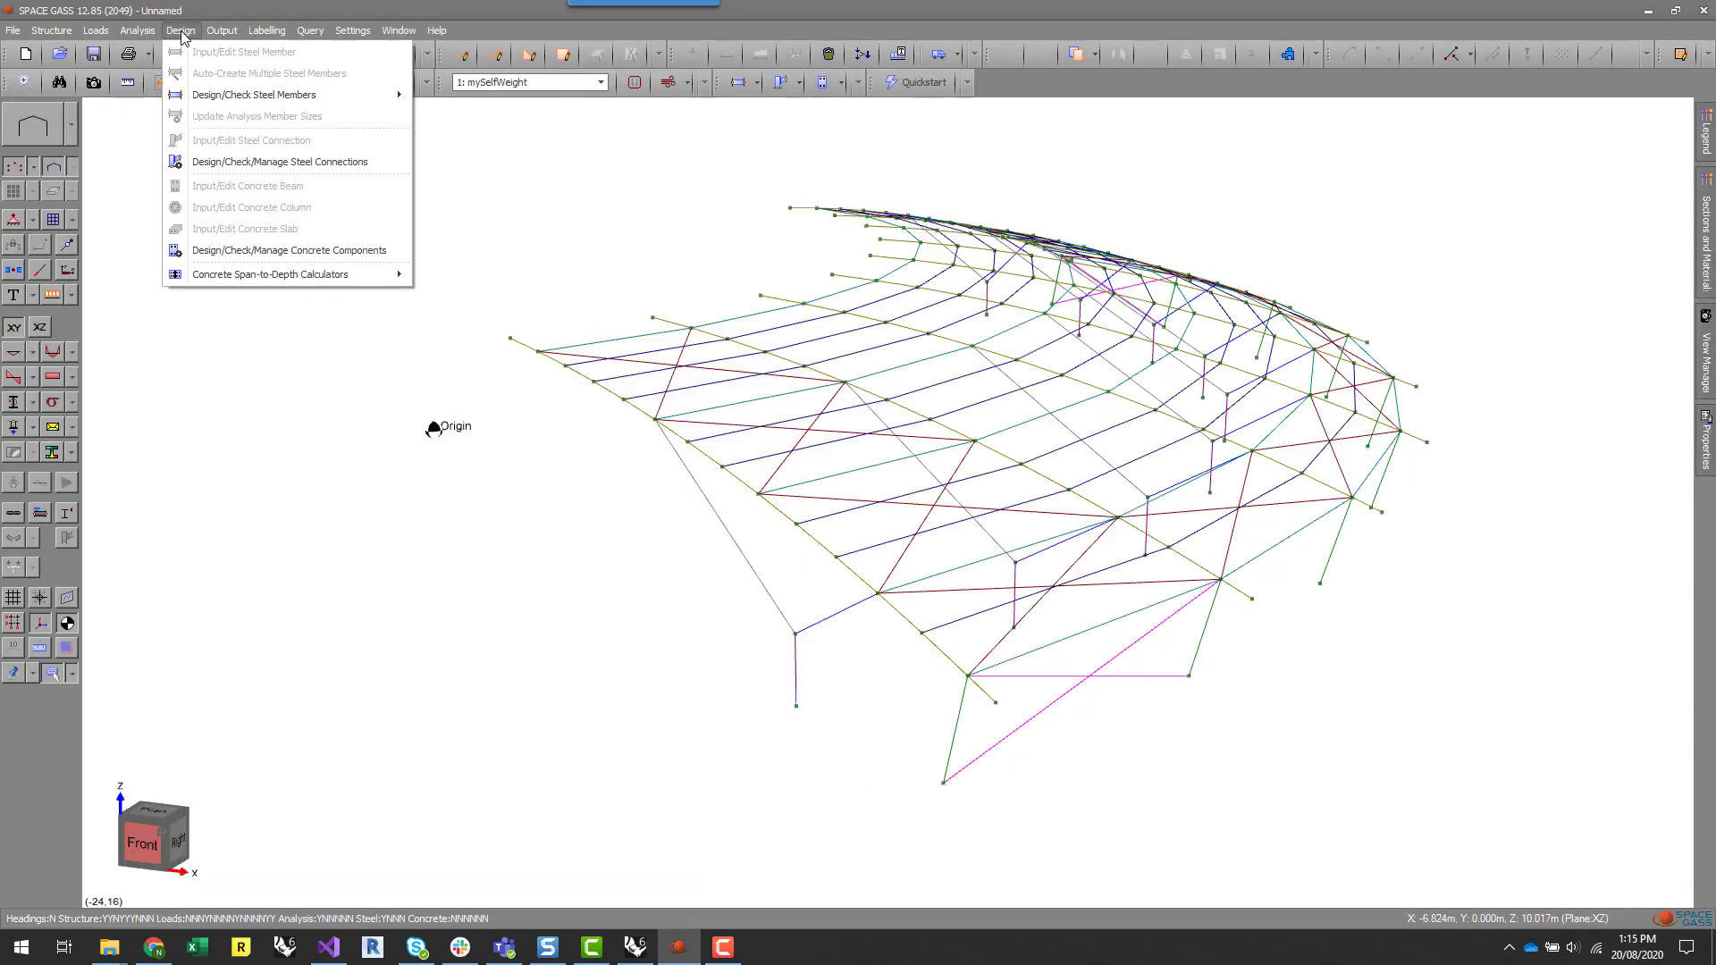
pyautogui.moveTo(237, 94)
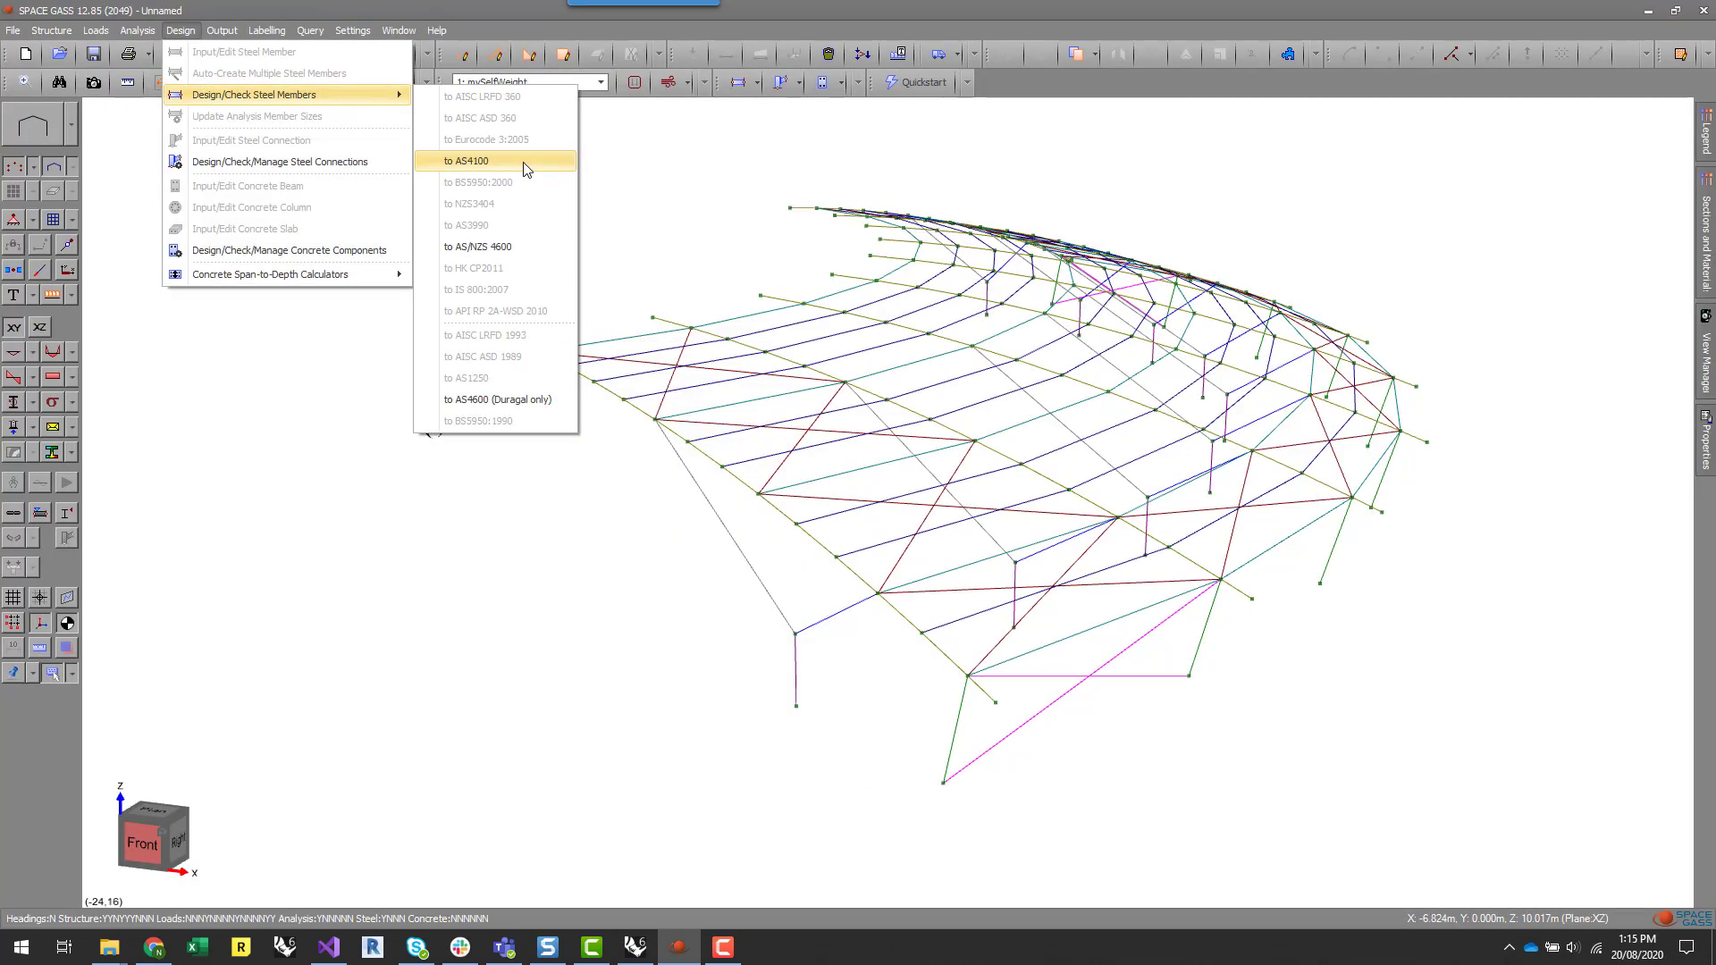
pyautogui.click(526, 170)
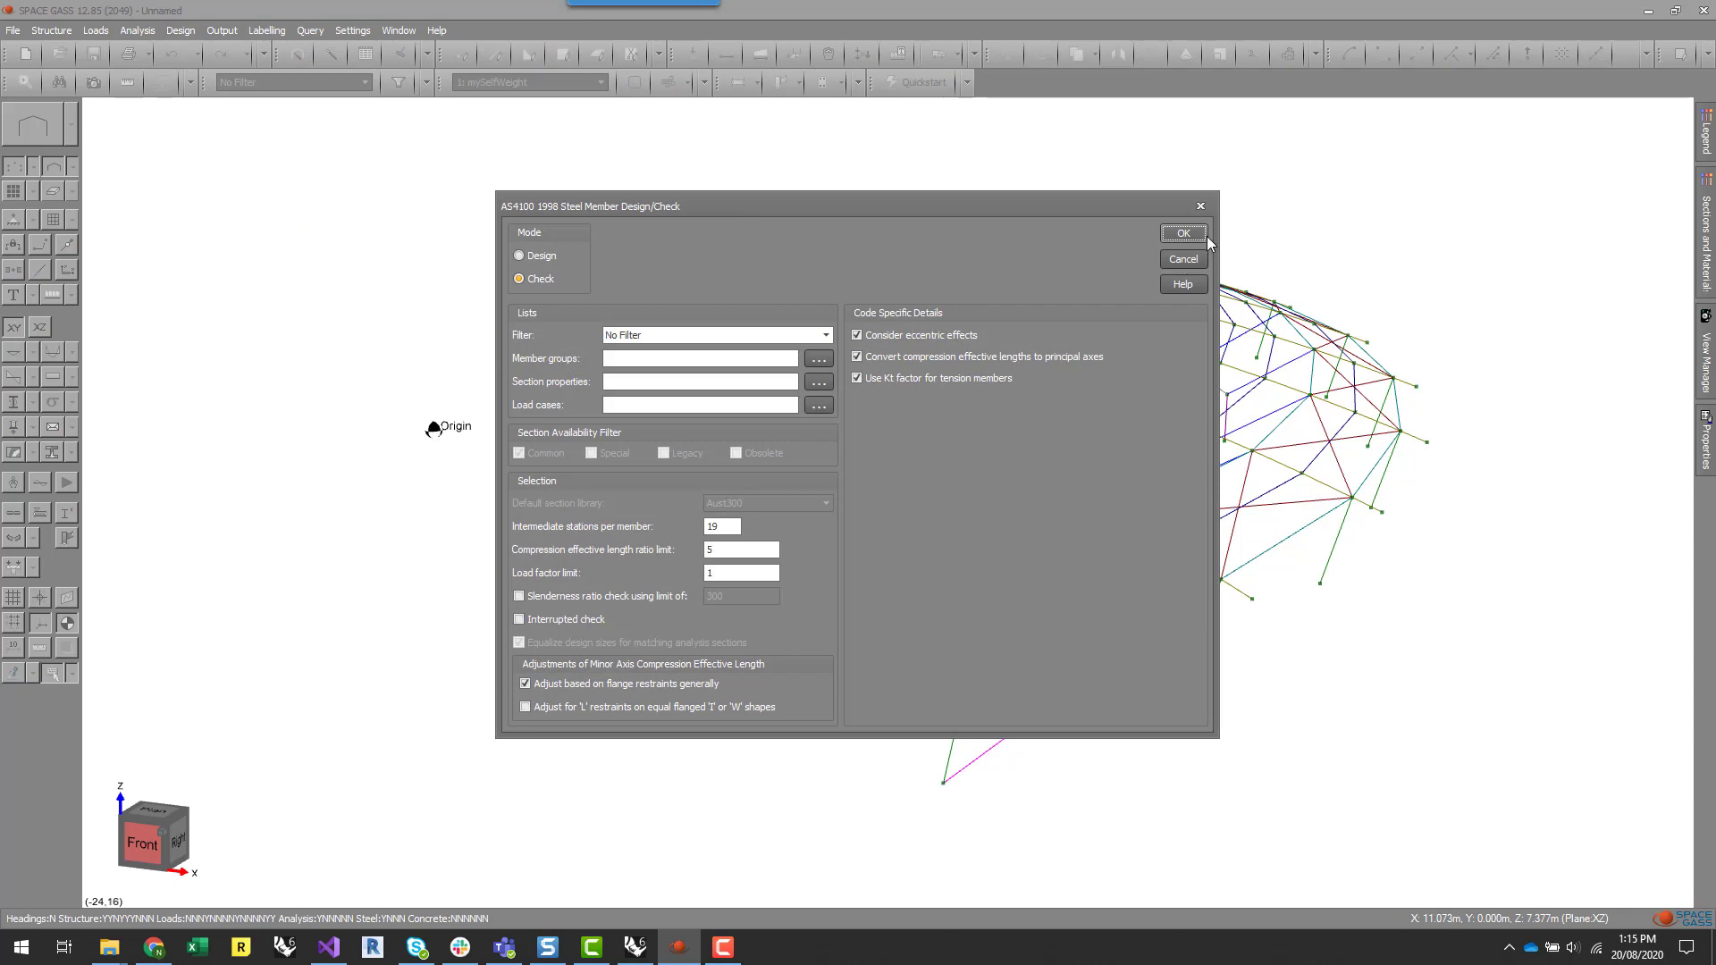
pyautogui.click(1182, 233)
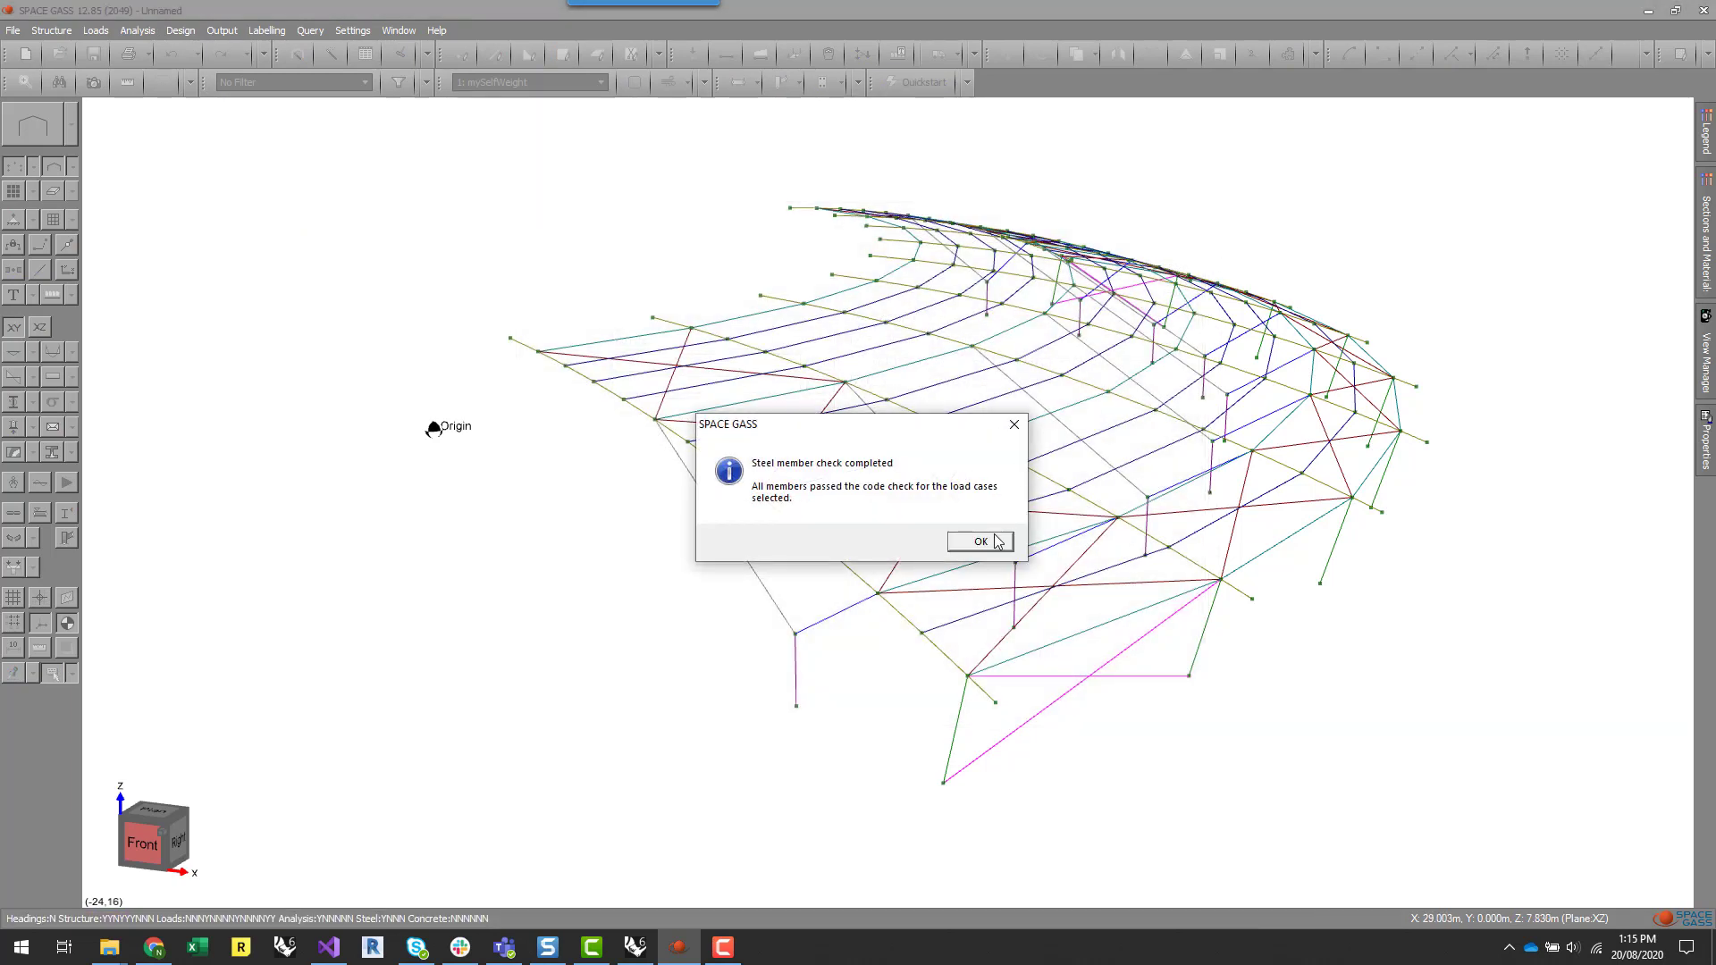
pyautogui.click(980, 541)
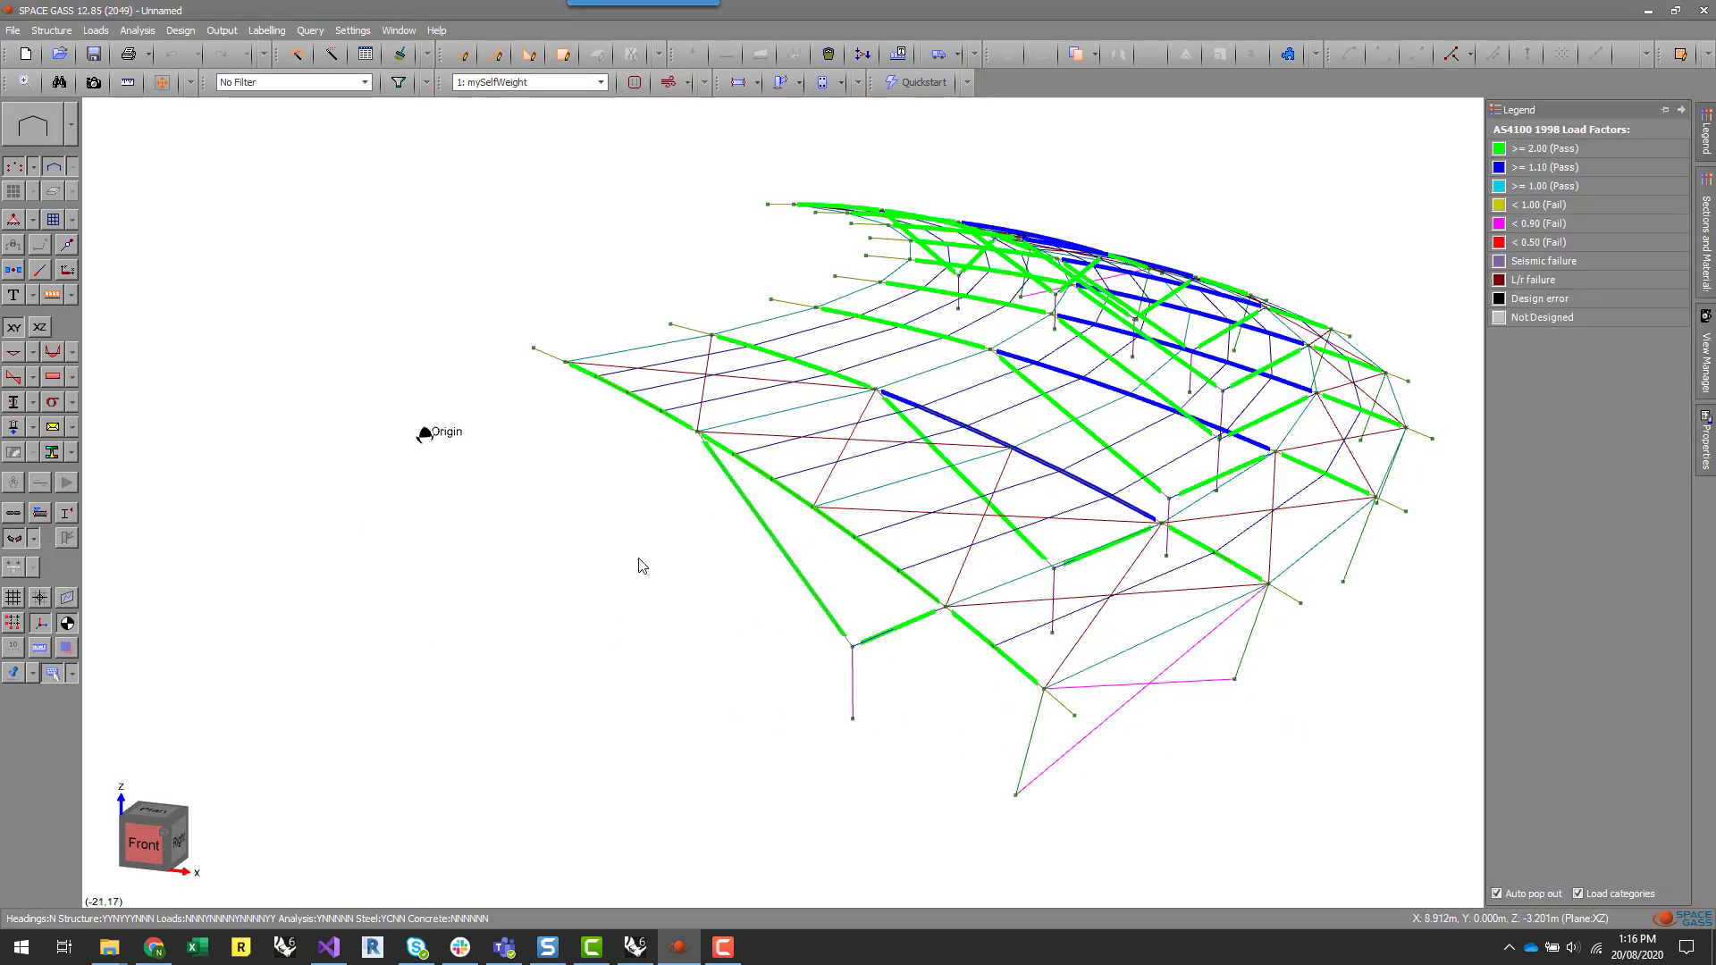
# - Examine the AS4100 load factor colours of the steel members across the whole roof frame
pyautogui.moveTo(638, 561); pyautogui.dragTo(572, 580, button='middle')
pyautogui.moveTo(1363, 538); pyautogui.dragTo(1333, 586, button='middle')
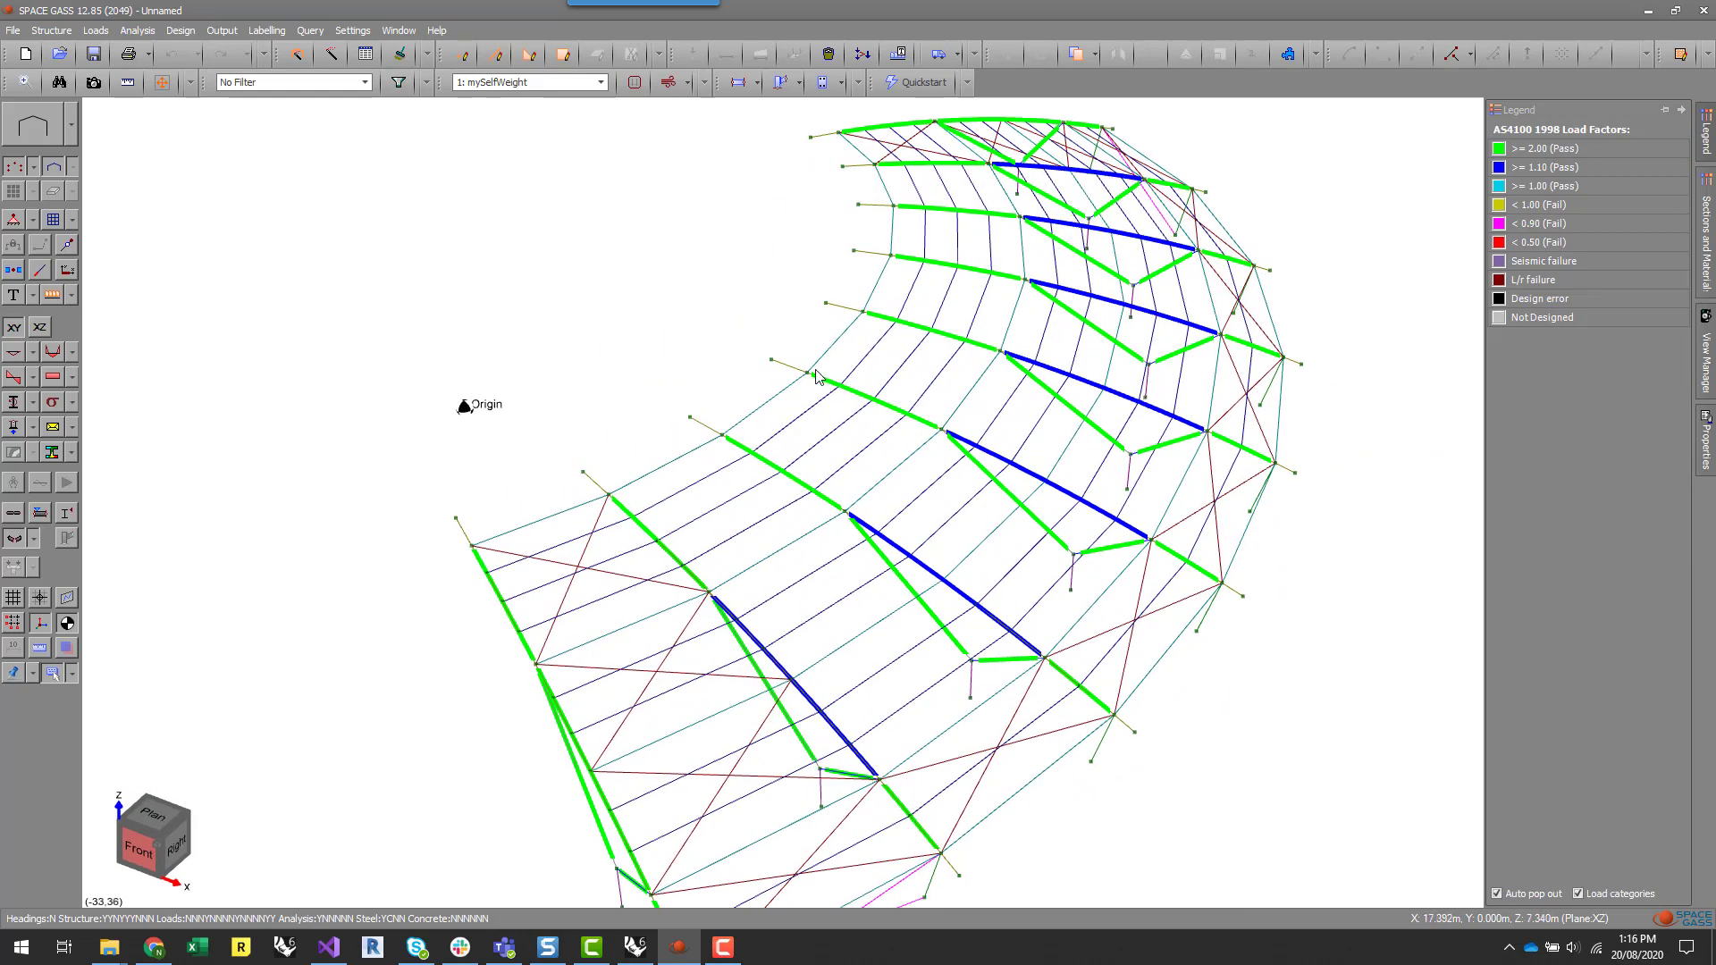
pyautogui.scroll(-2, 816, 376)
pyautogui.moveTo(1240, 647); pyautogui.dragTo(1271, 640, button='middle')
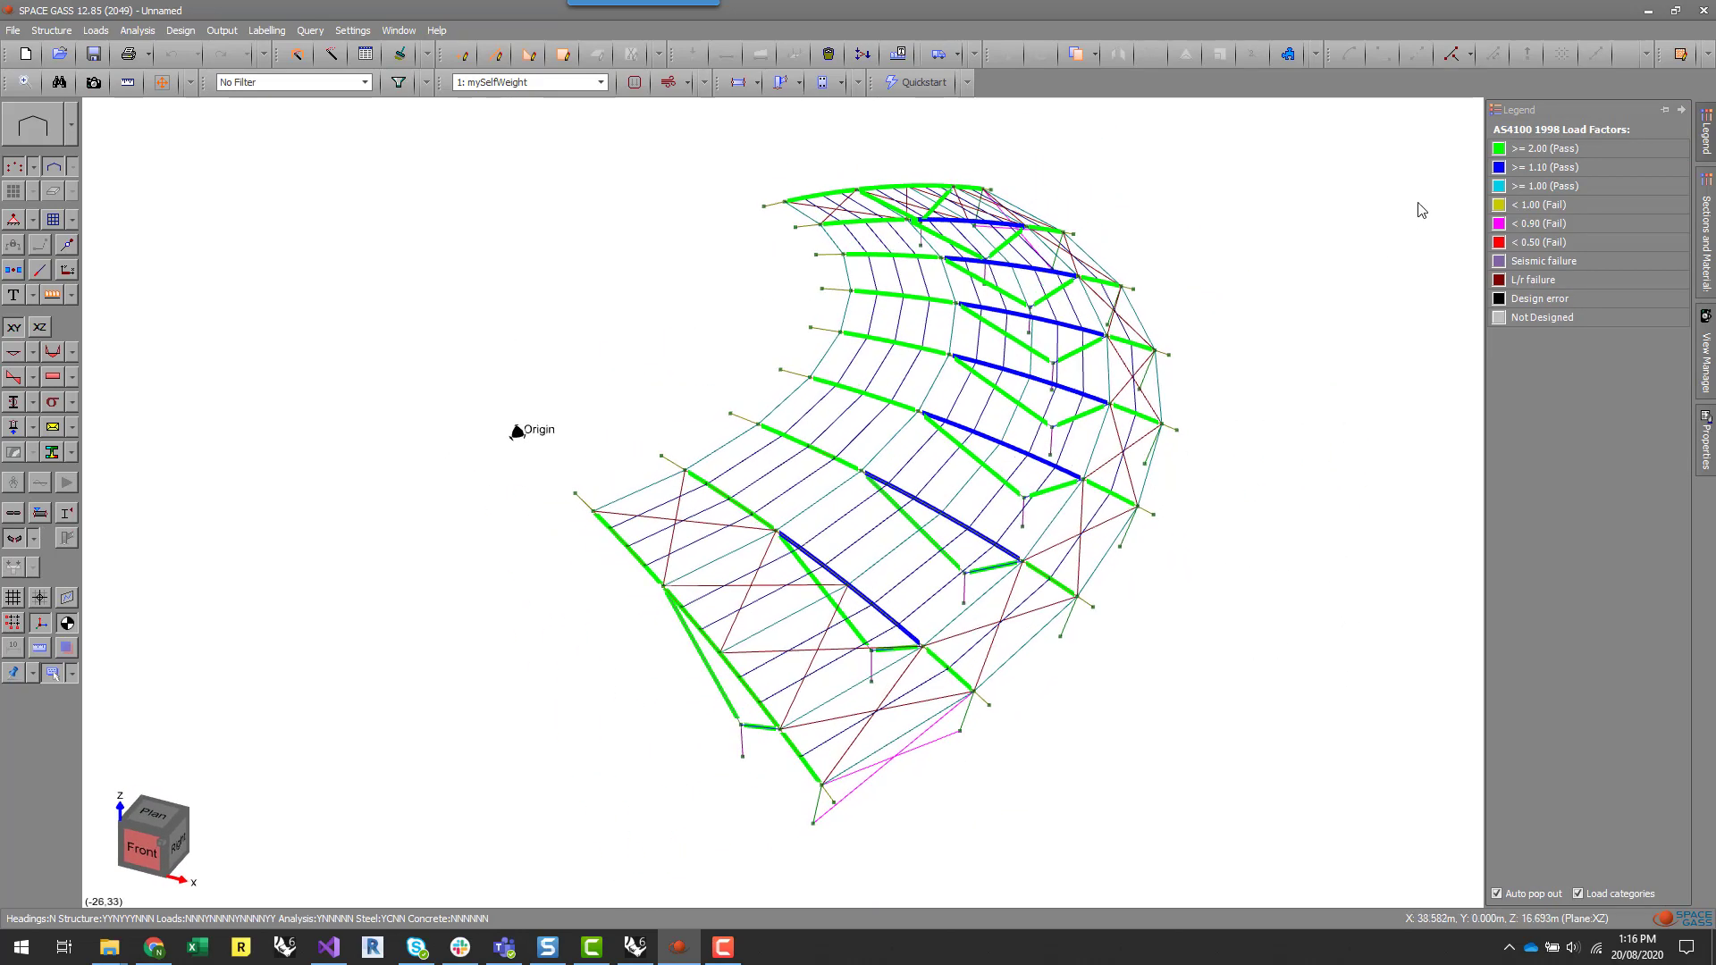
pyautogui.scroll(3, 988, 613)
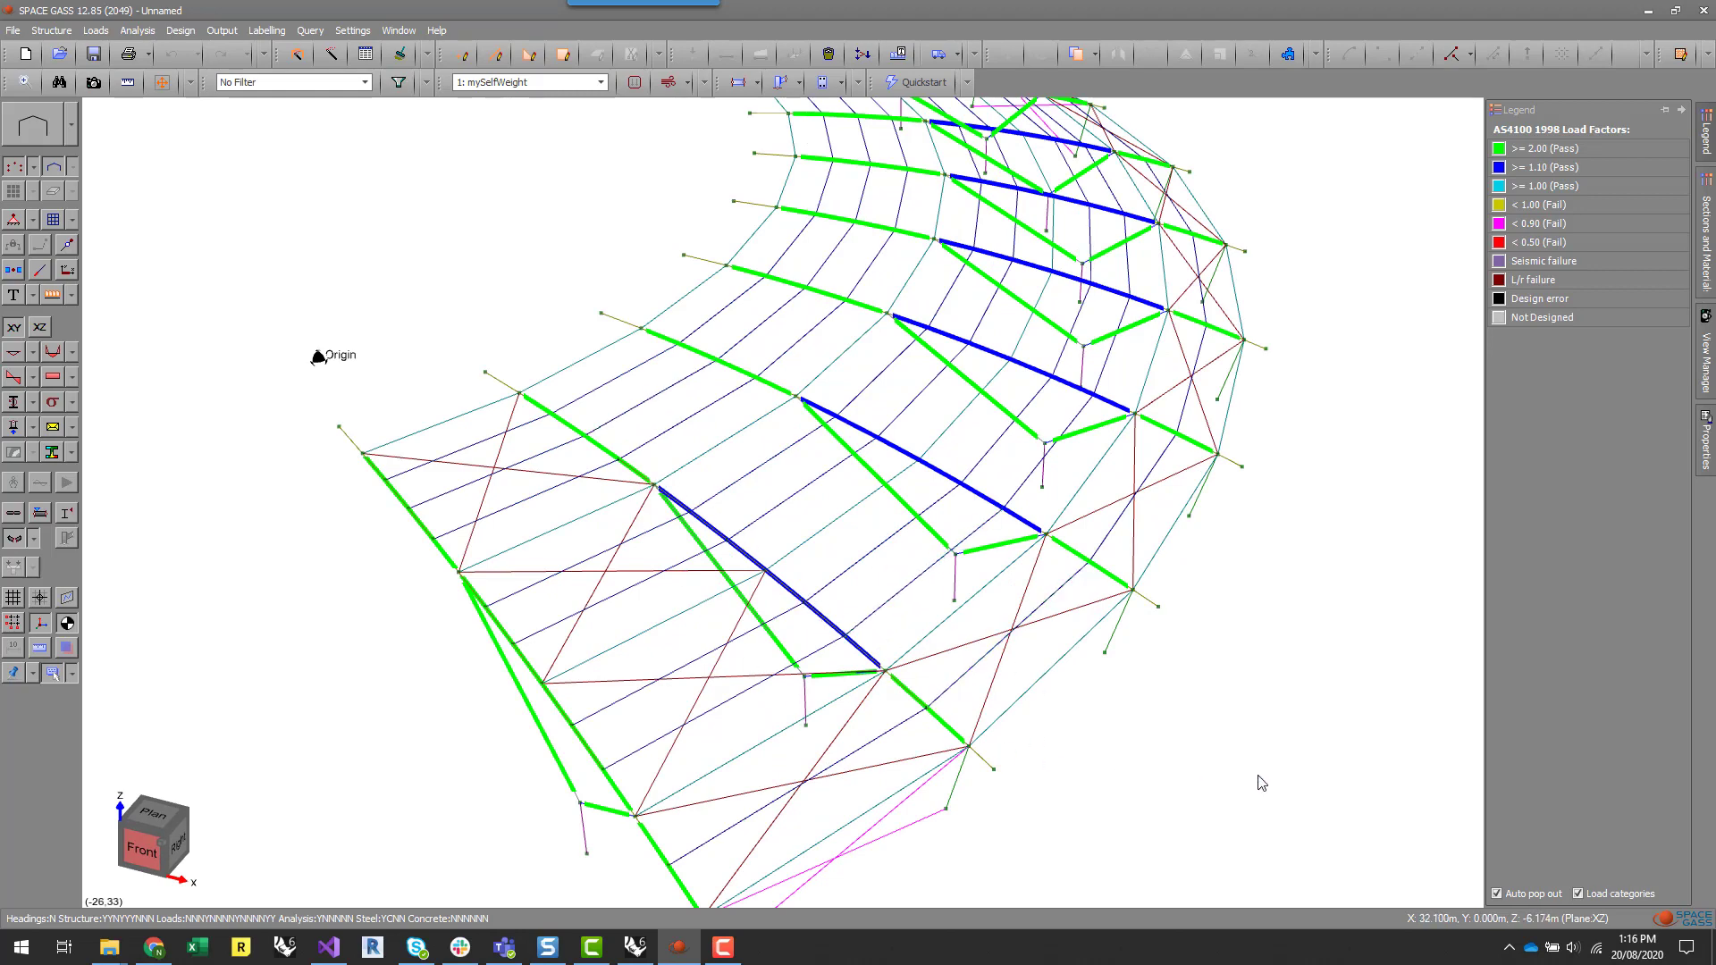
pyautogui.moveTo(1264, 785); pyautogui.dragTo(1302, 761, button='middle')
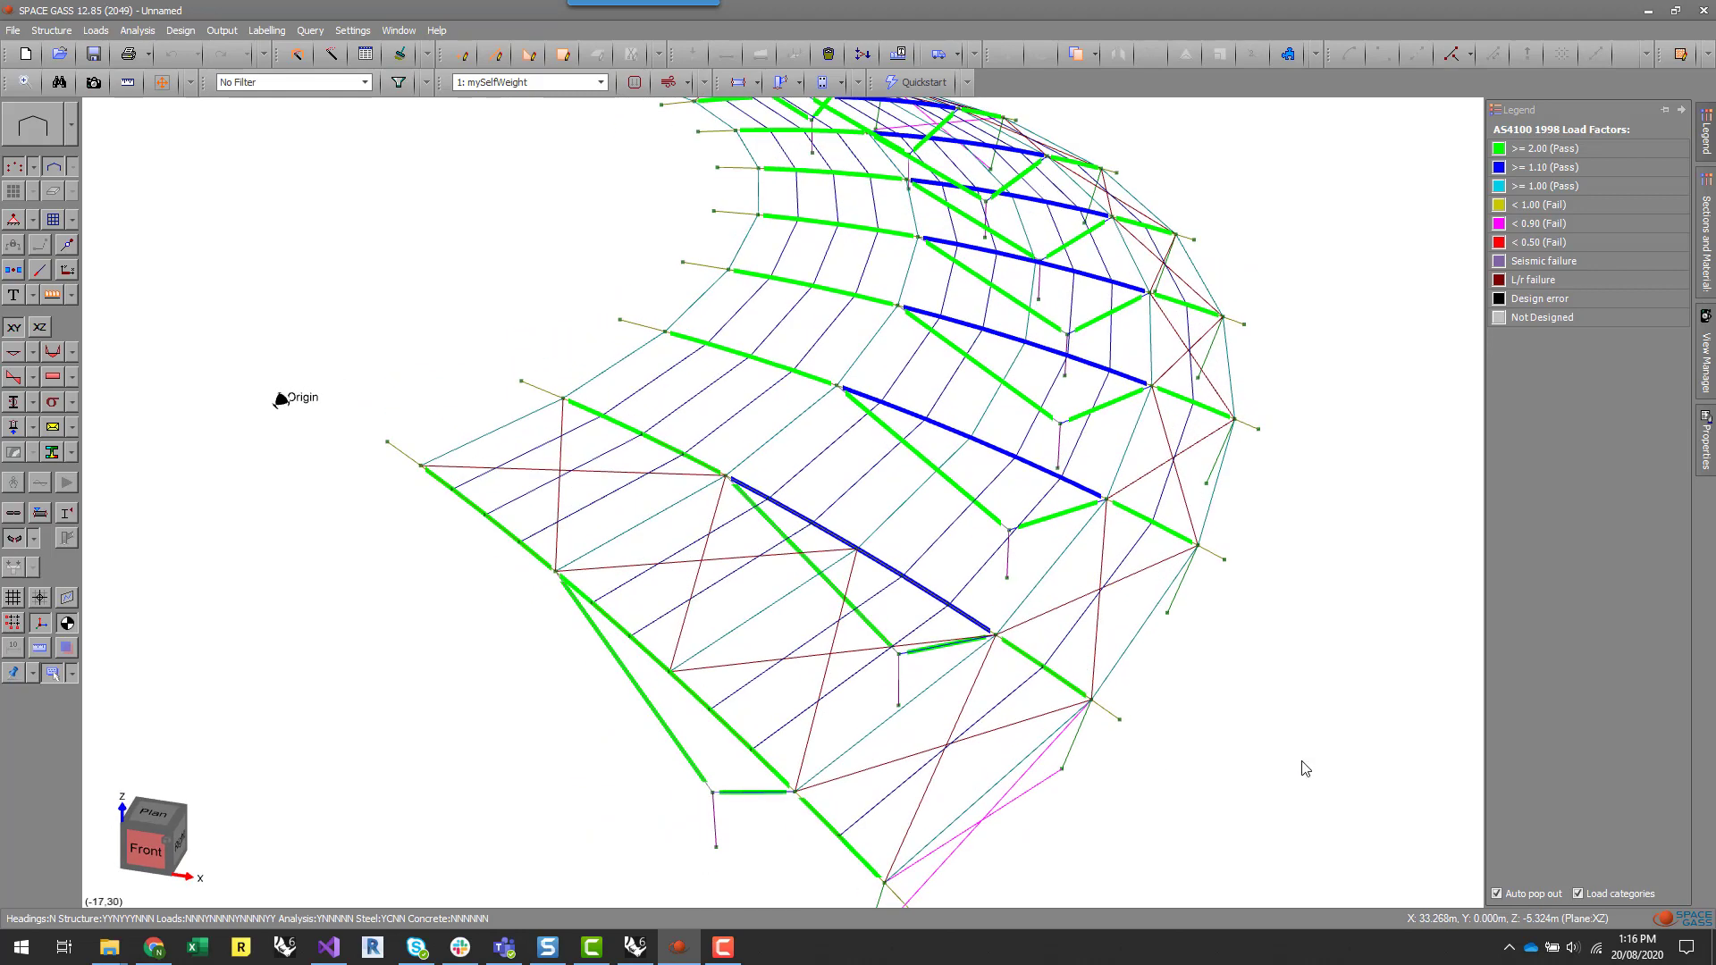
pyautogui.scroll(2, 991, 457)
pyautogui.scroll(-2, 837, 574)
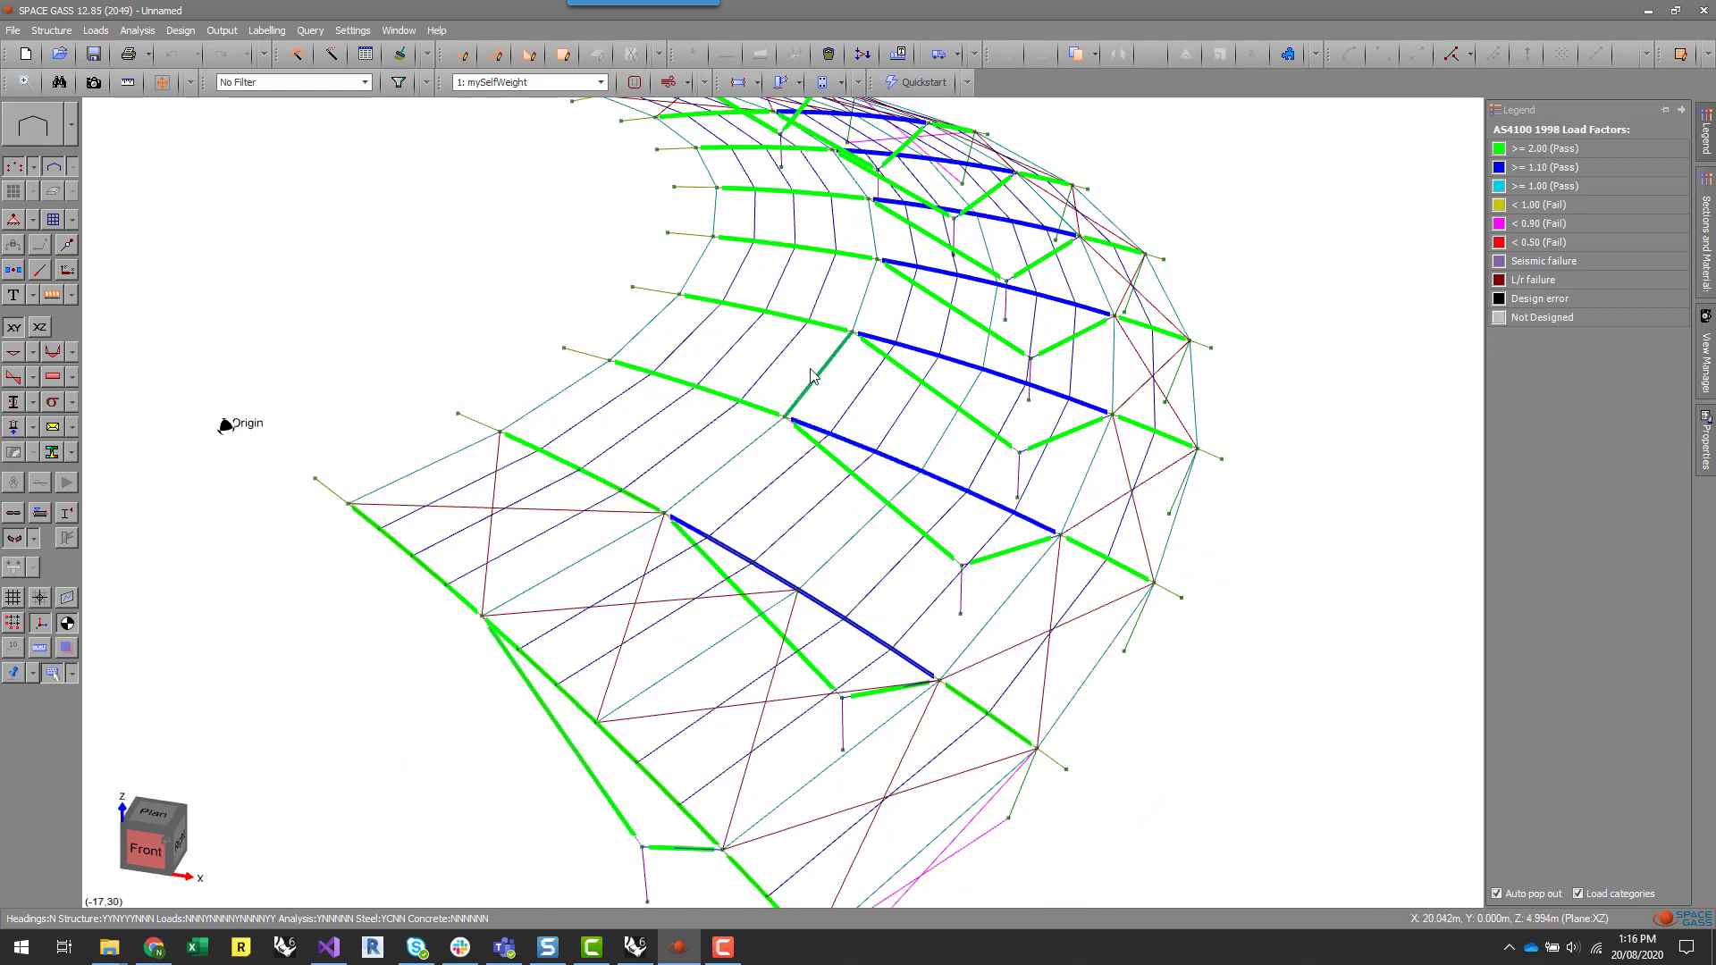
pyautogui.scroll(-1, 795, 429)
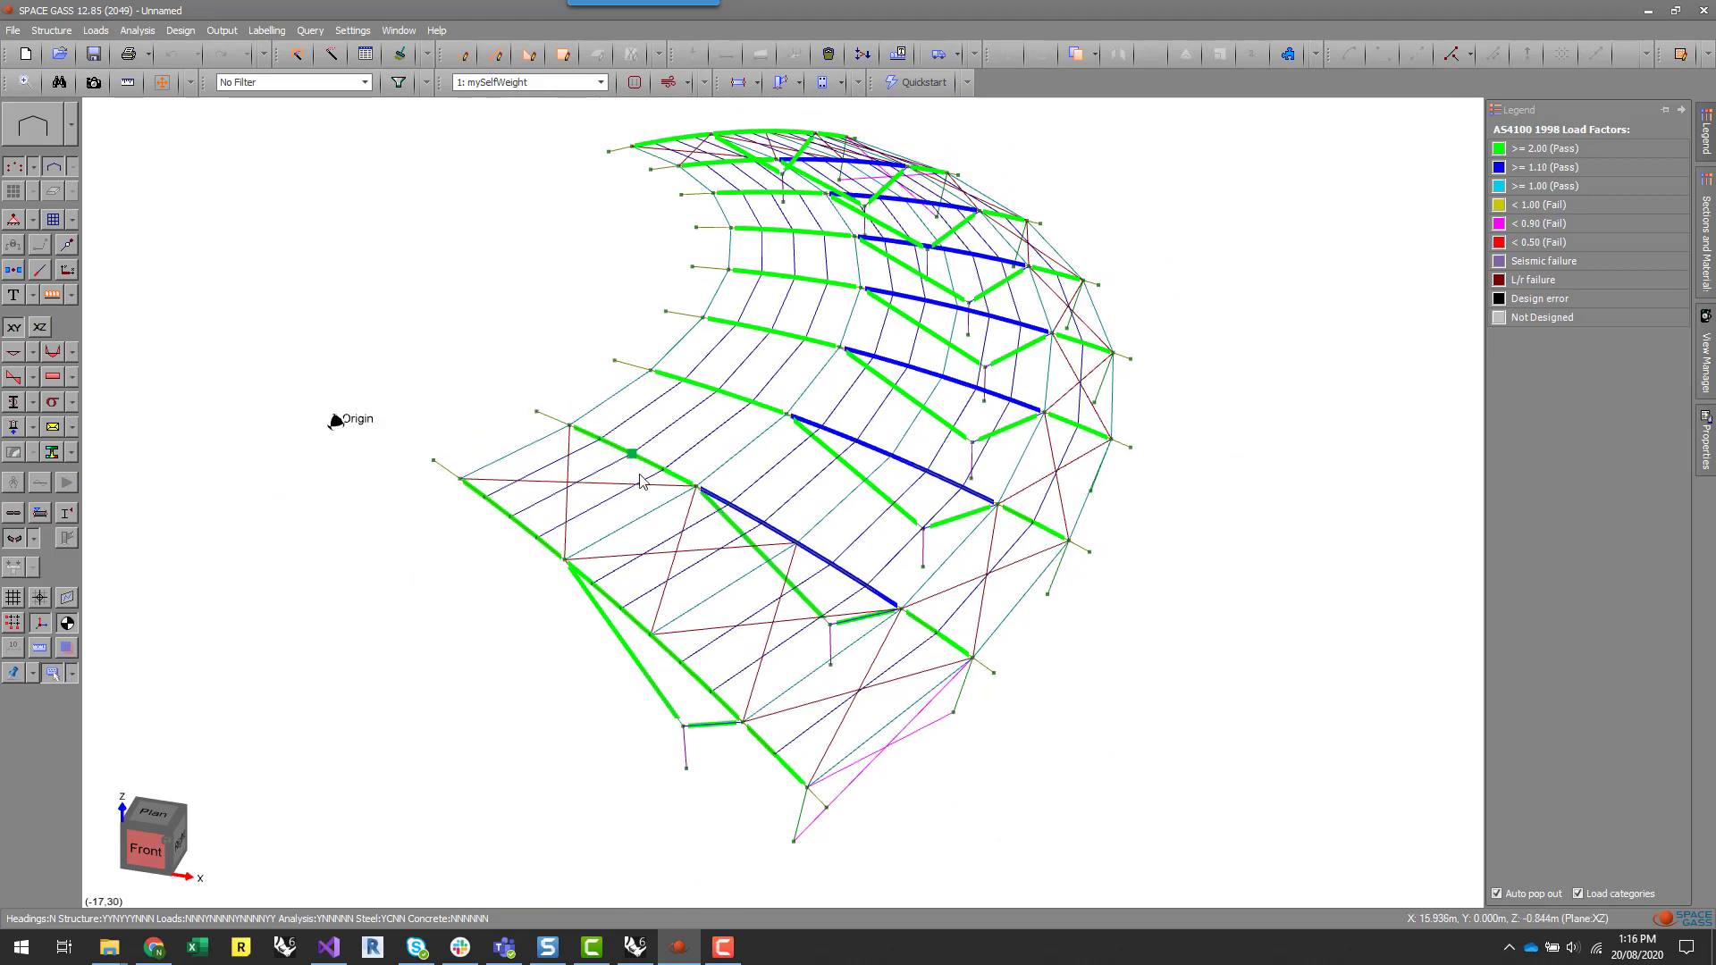
pyautogui.moveTo(601, 672); pyautogui.dragTo(614, 665, button='middle')
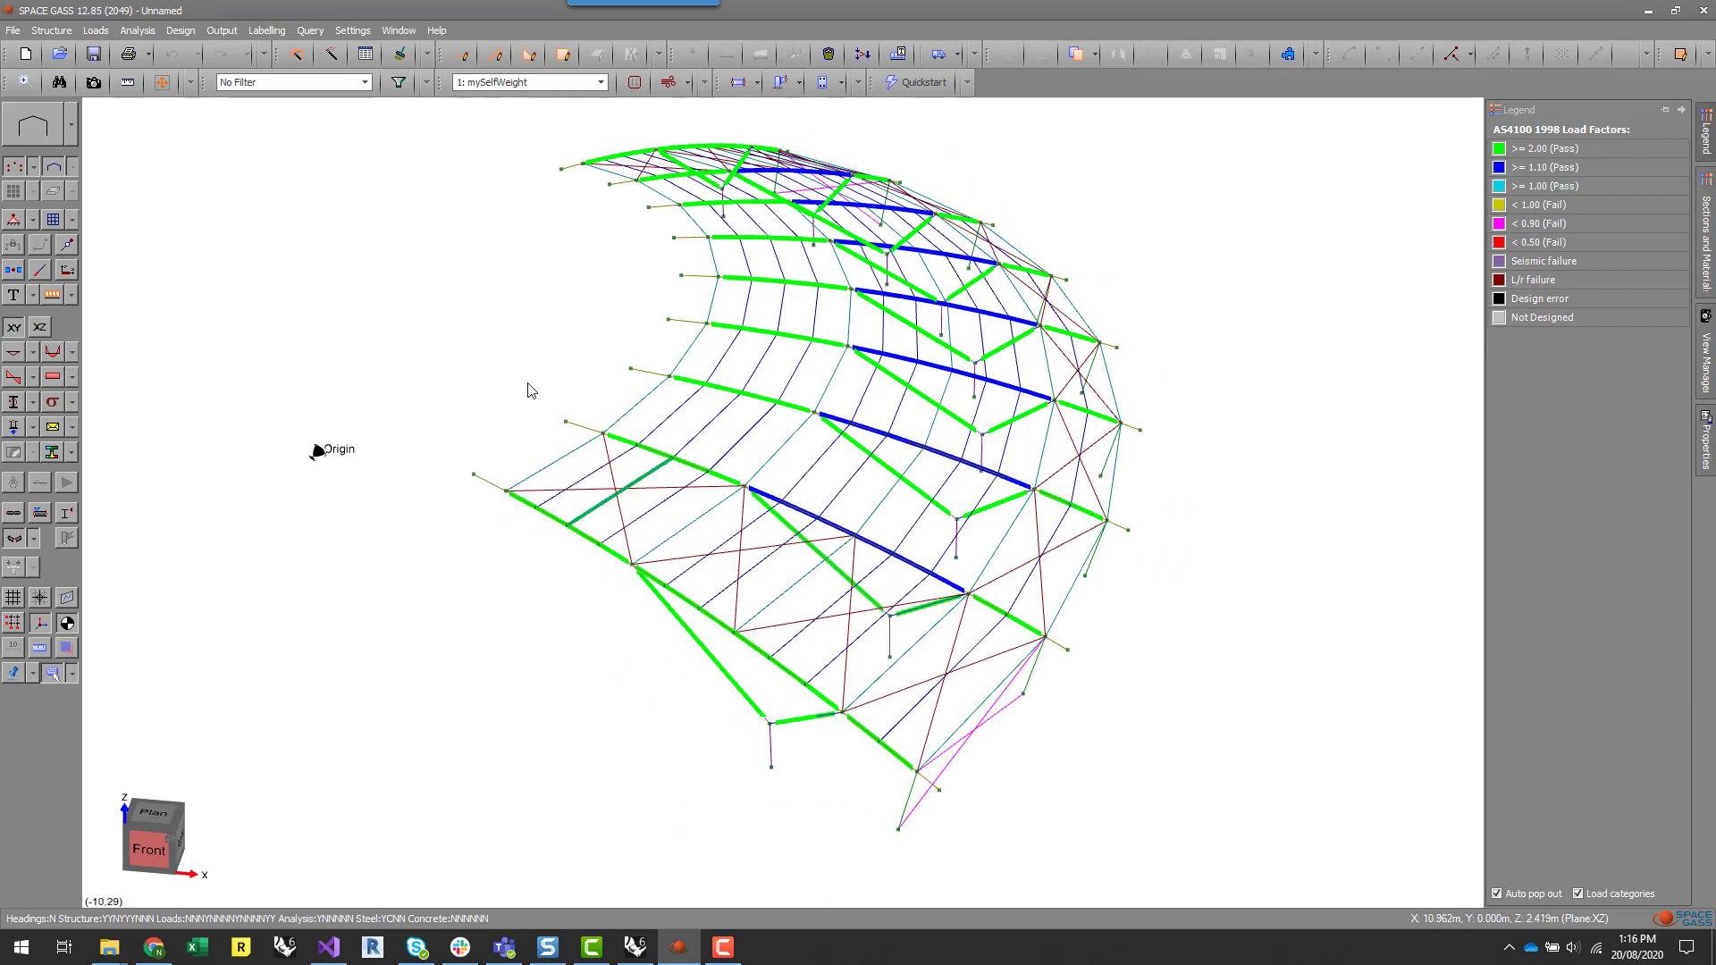
# - Display the flange restraint labels on the steel members and inspect them along the curved roof beams
pyautogui.click(64, 516)
pyautogui.scroll(3, 527, 501)
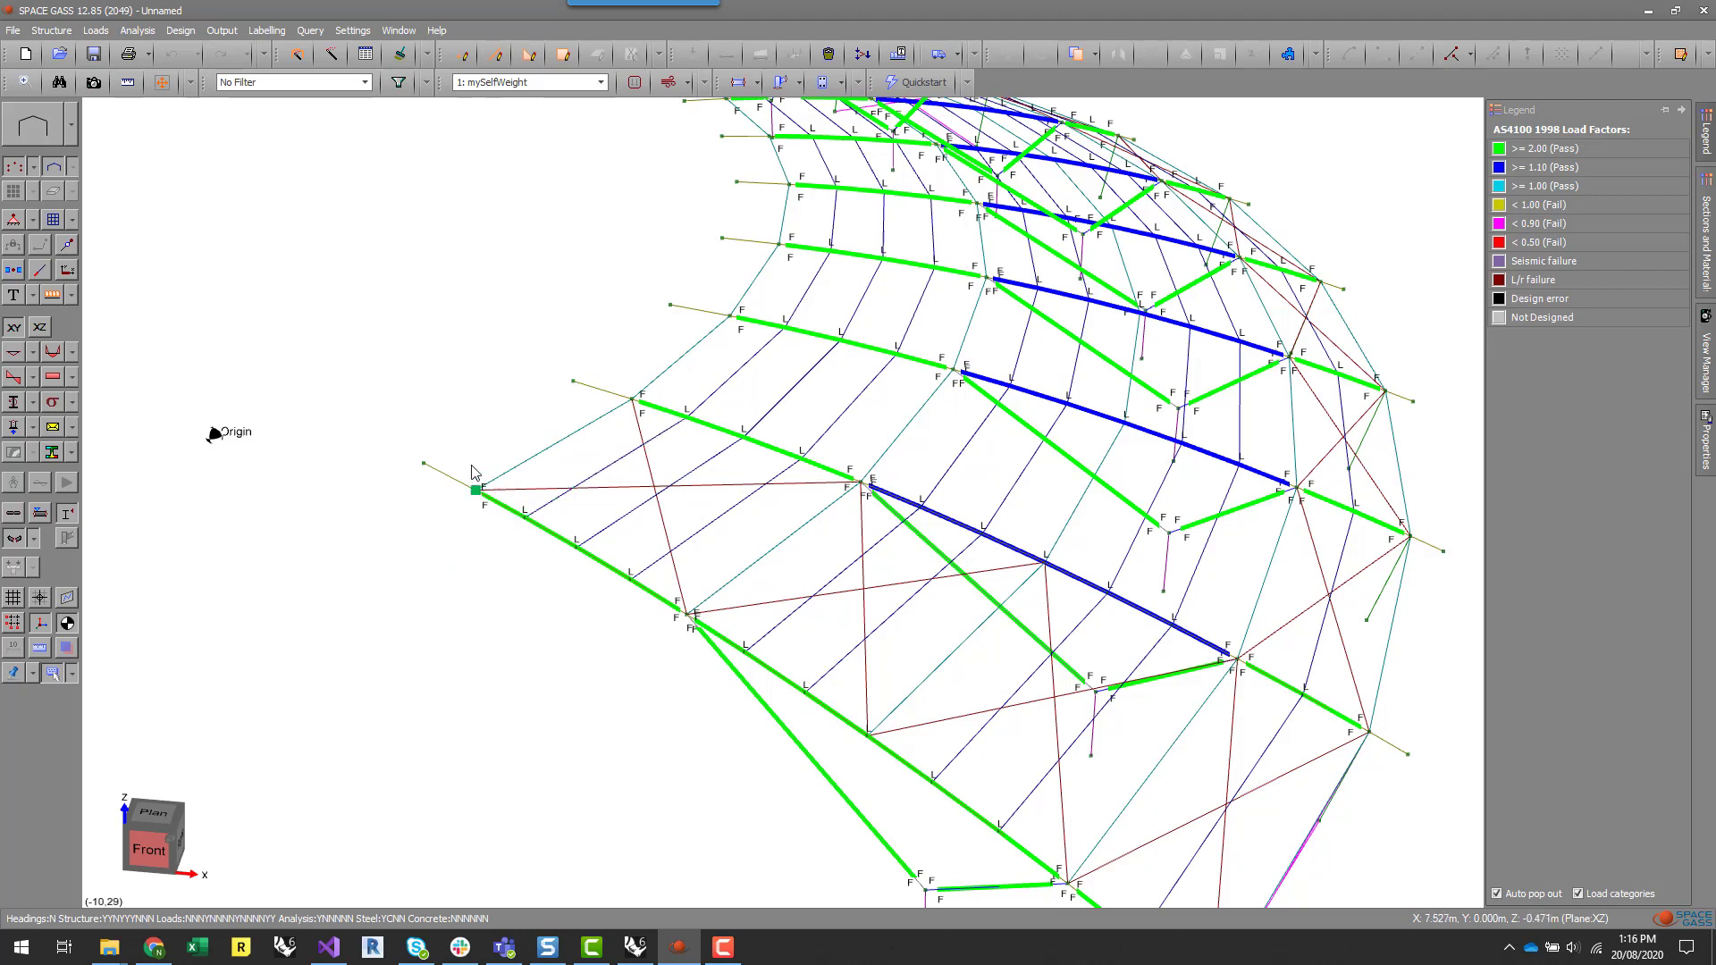
pyautogui.scroll(-1, 482, 497)
pyautogui.scroll(-1, 506, 494)
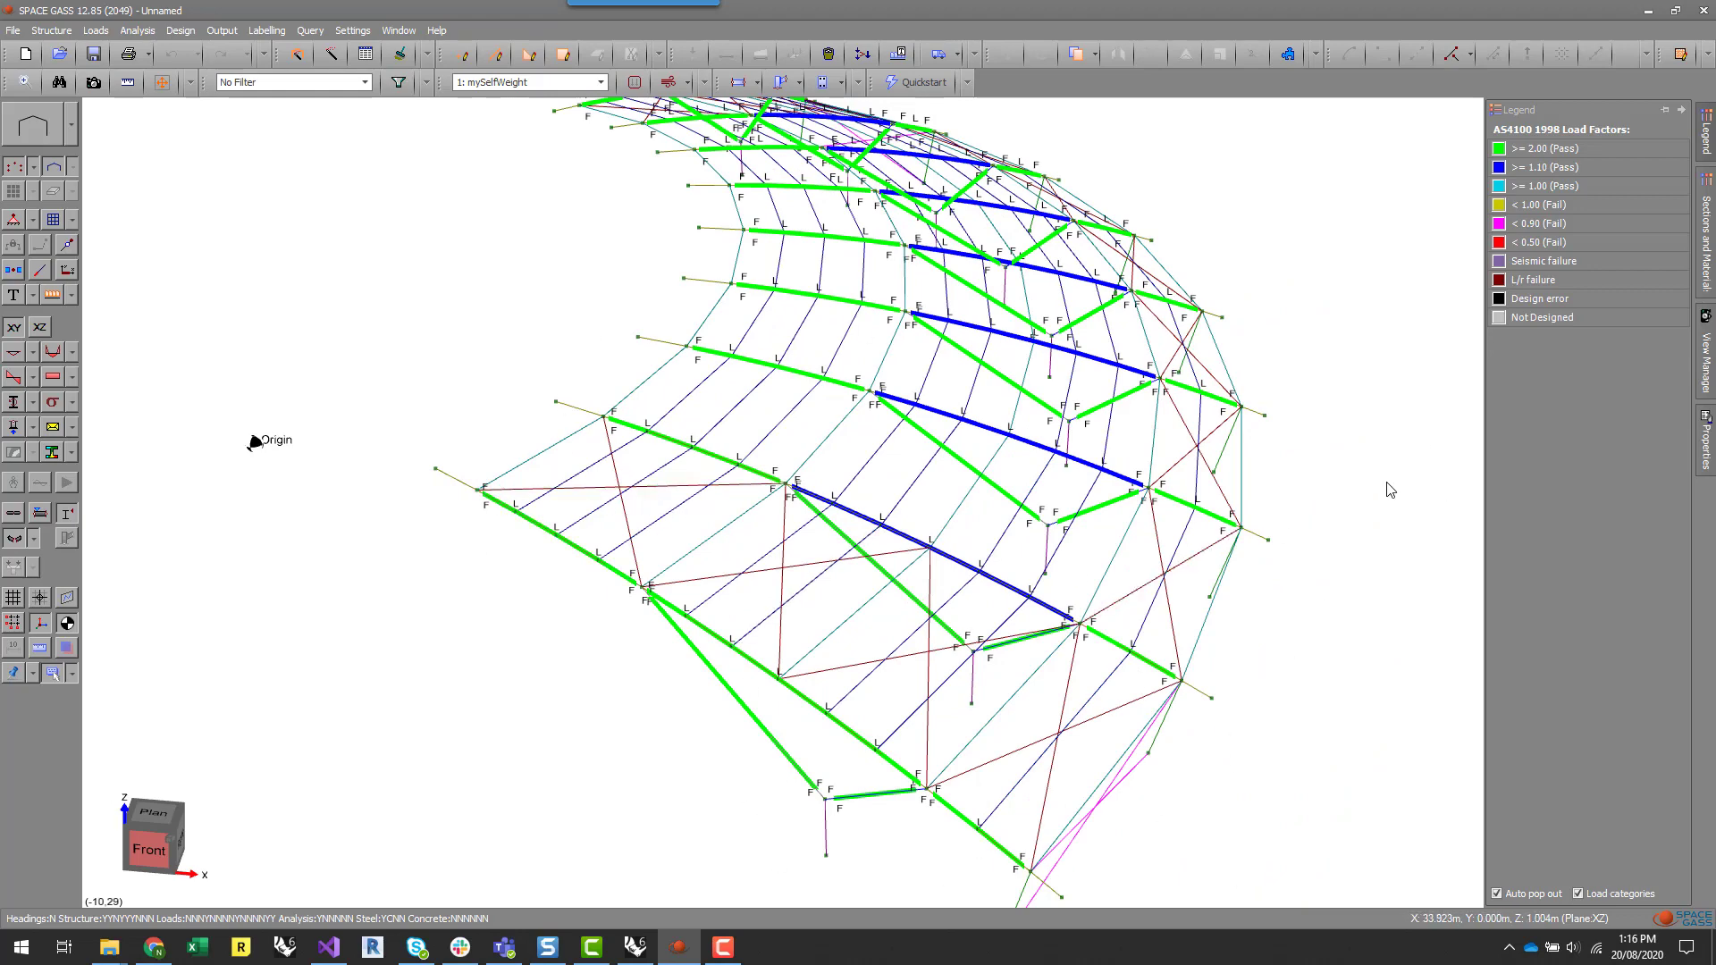
pyautogui.moveTo(1386, 490); pyautogui.dragTo(1346, 508, button='middle')
pyautogui.scroll(-2, 969, 616)
pyautogui.scroll(-2, 967, 550)
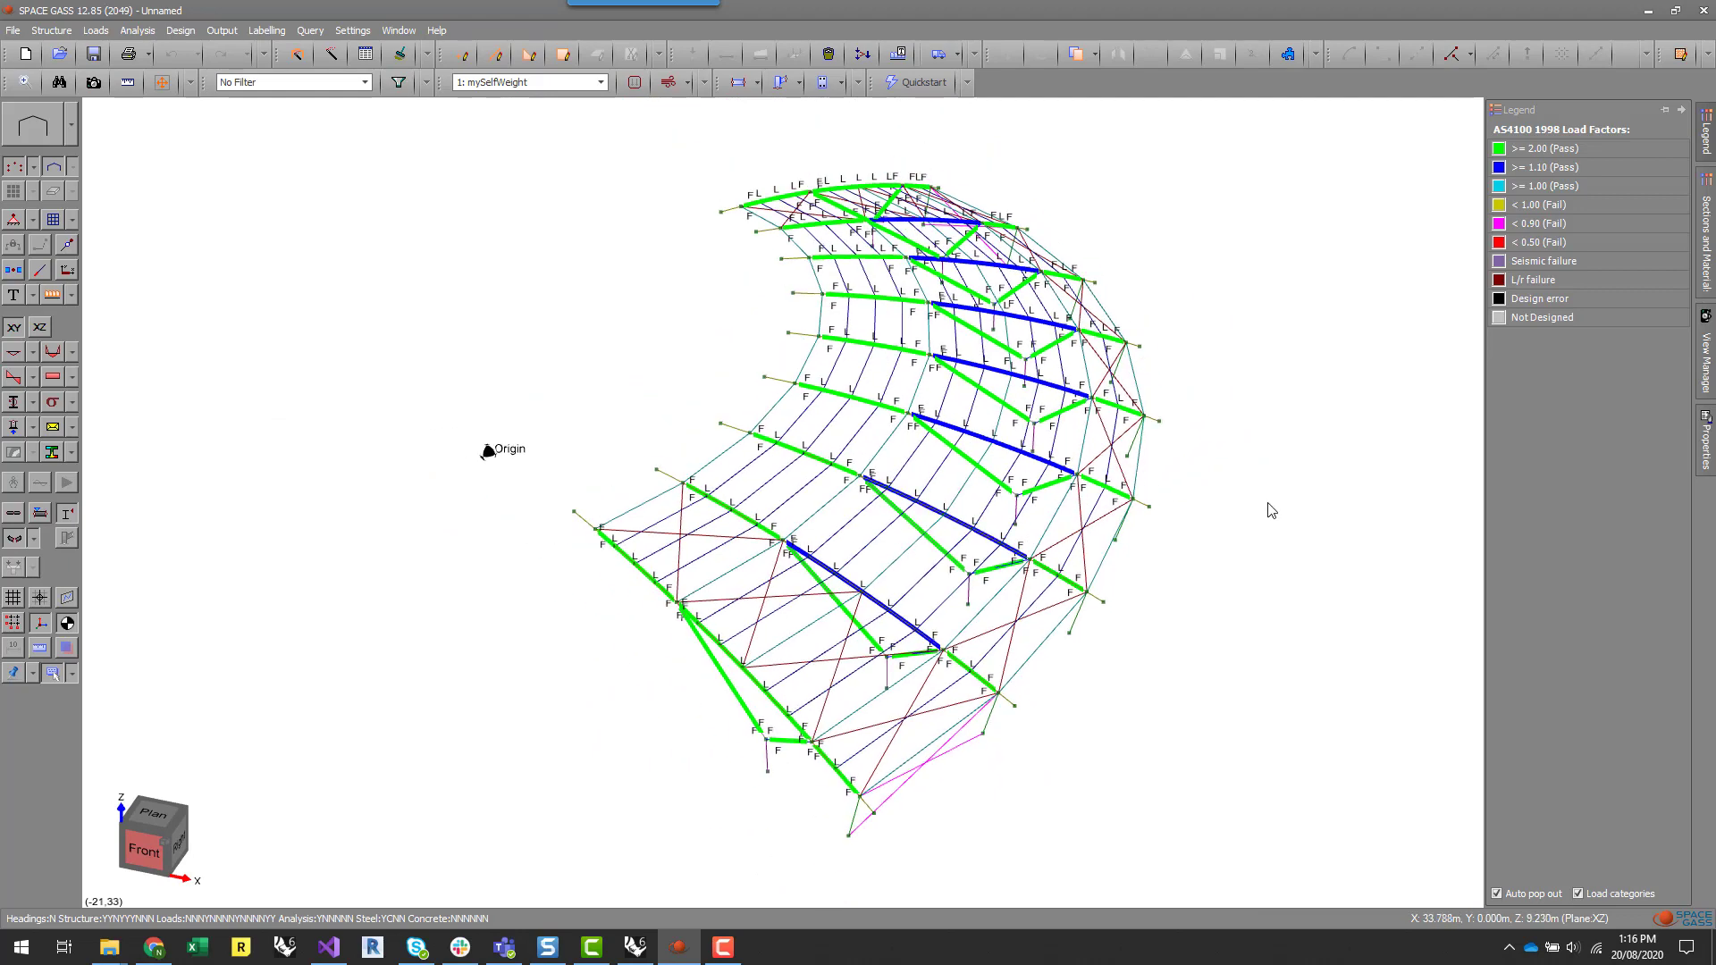
pyautogui.scroll(1, 1269, 500)
# - Select load case 102 (ULS 02) and query the steel design results of a blue middle-span roof beam
pyautogui.click(601, 82)
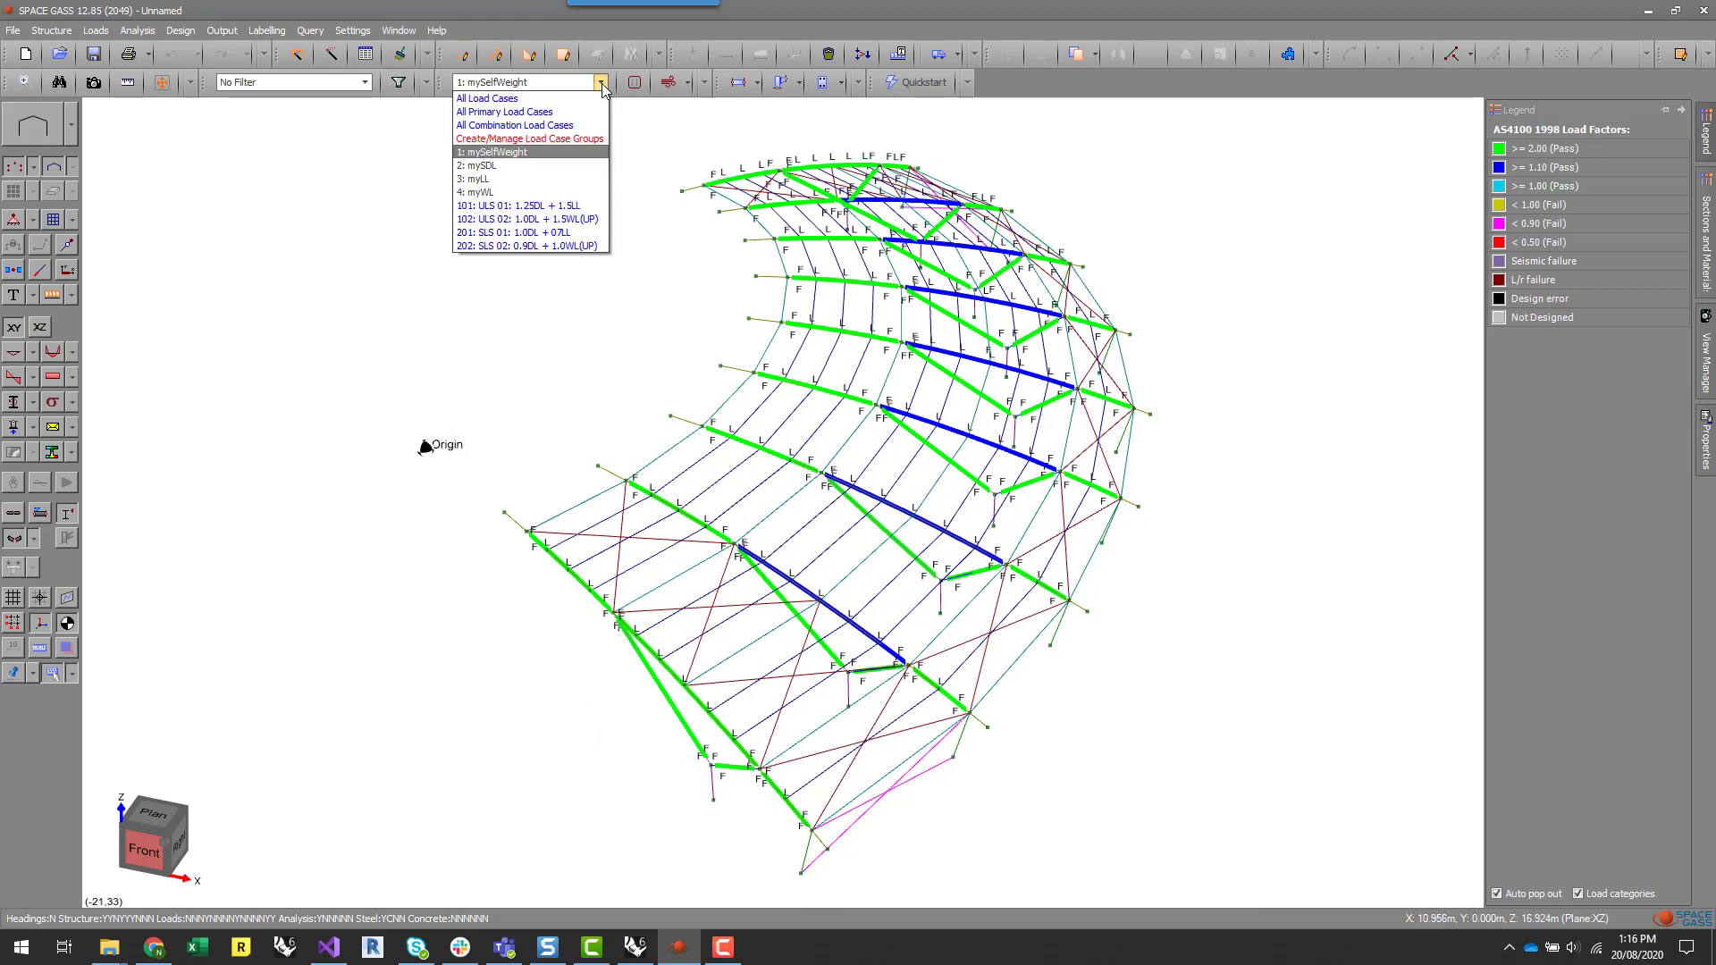
pyautogui.click(588, 219)
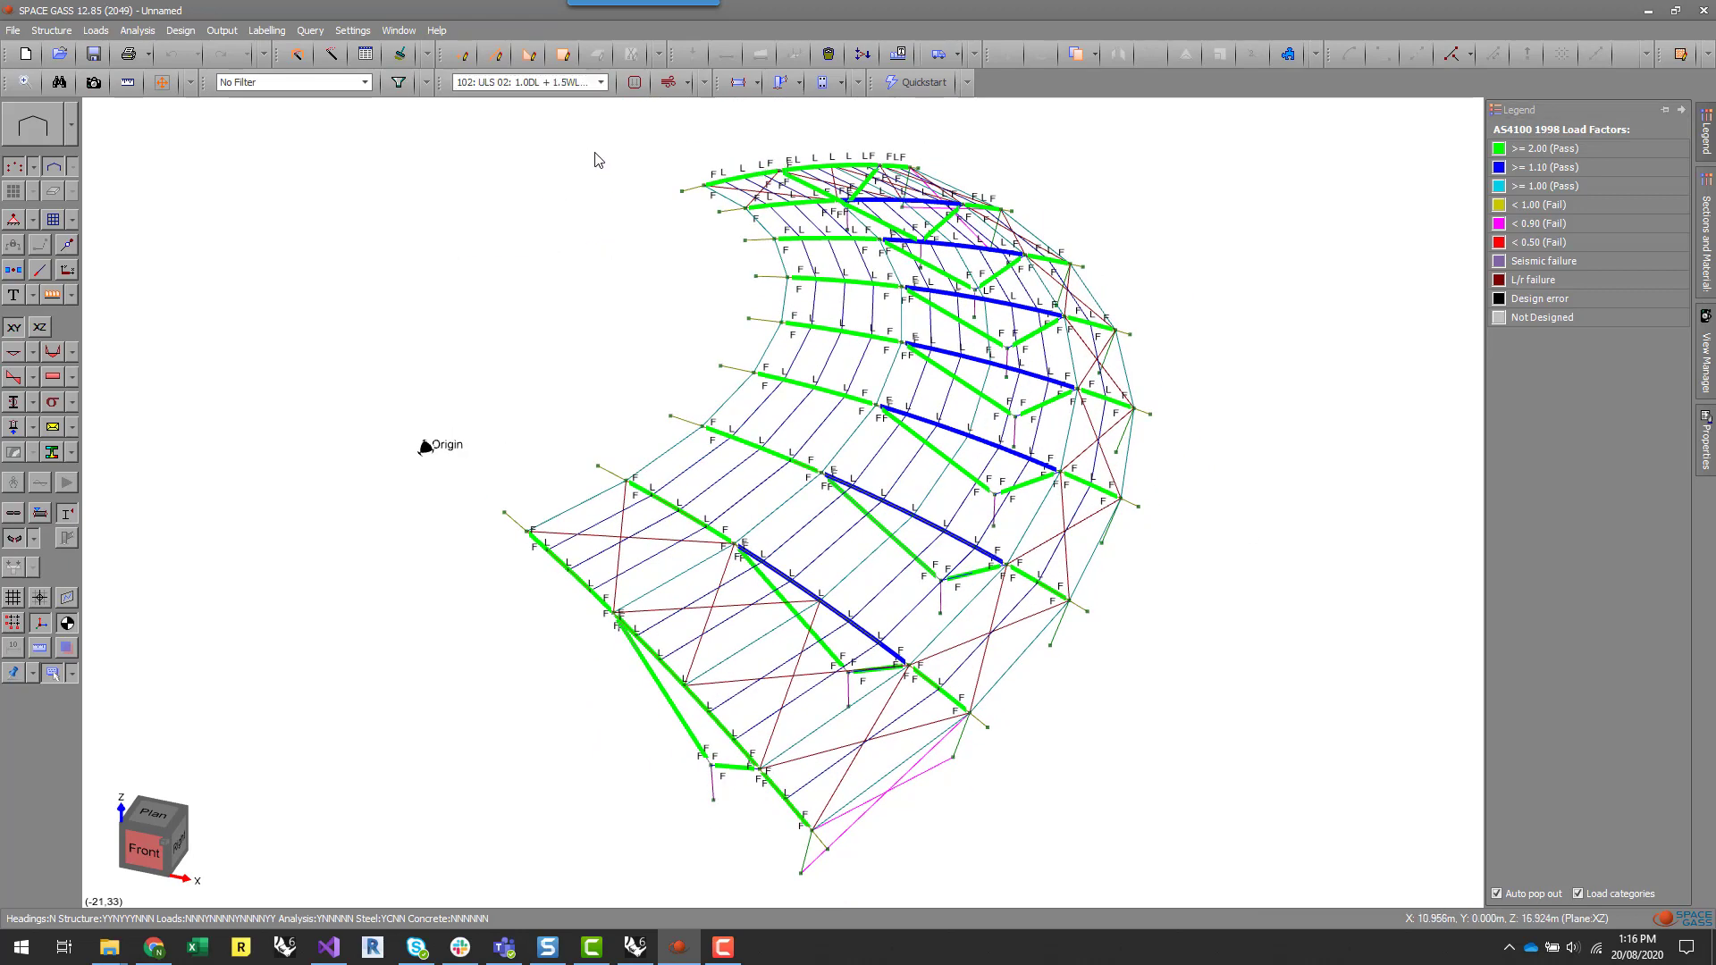
pyautogui.scroll(1, 890, 532)
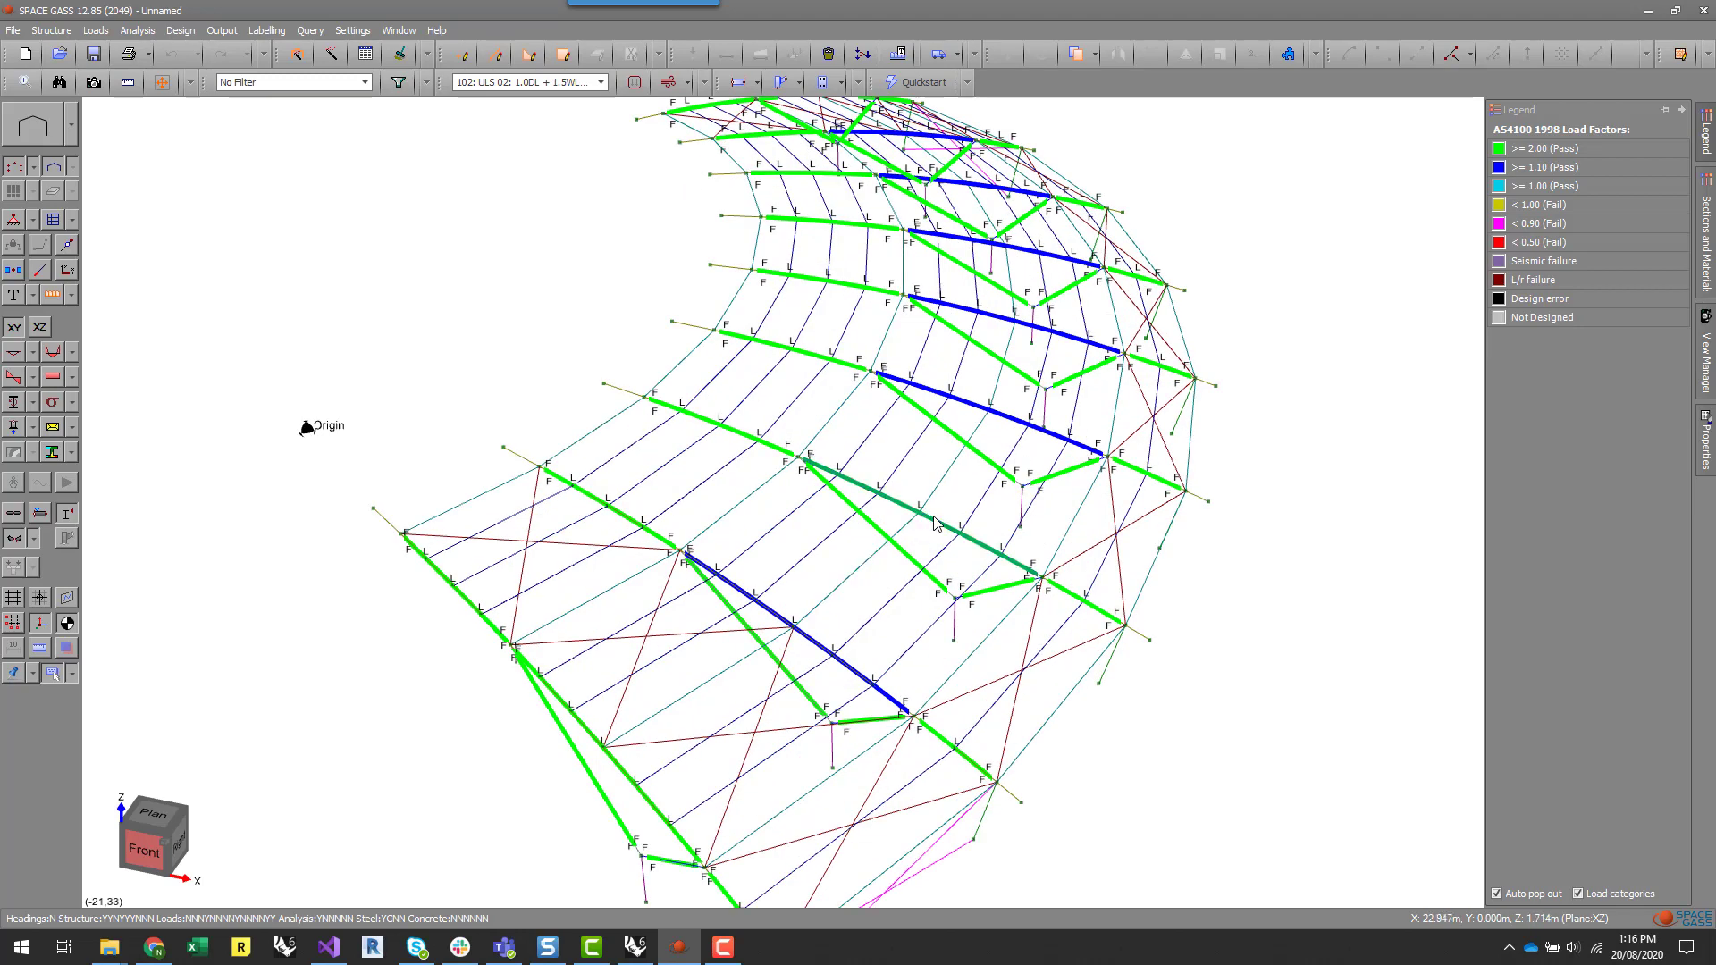
pyautogui.rightClick(935, 518)
pyautogui.click(1210, 679)
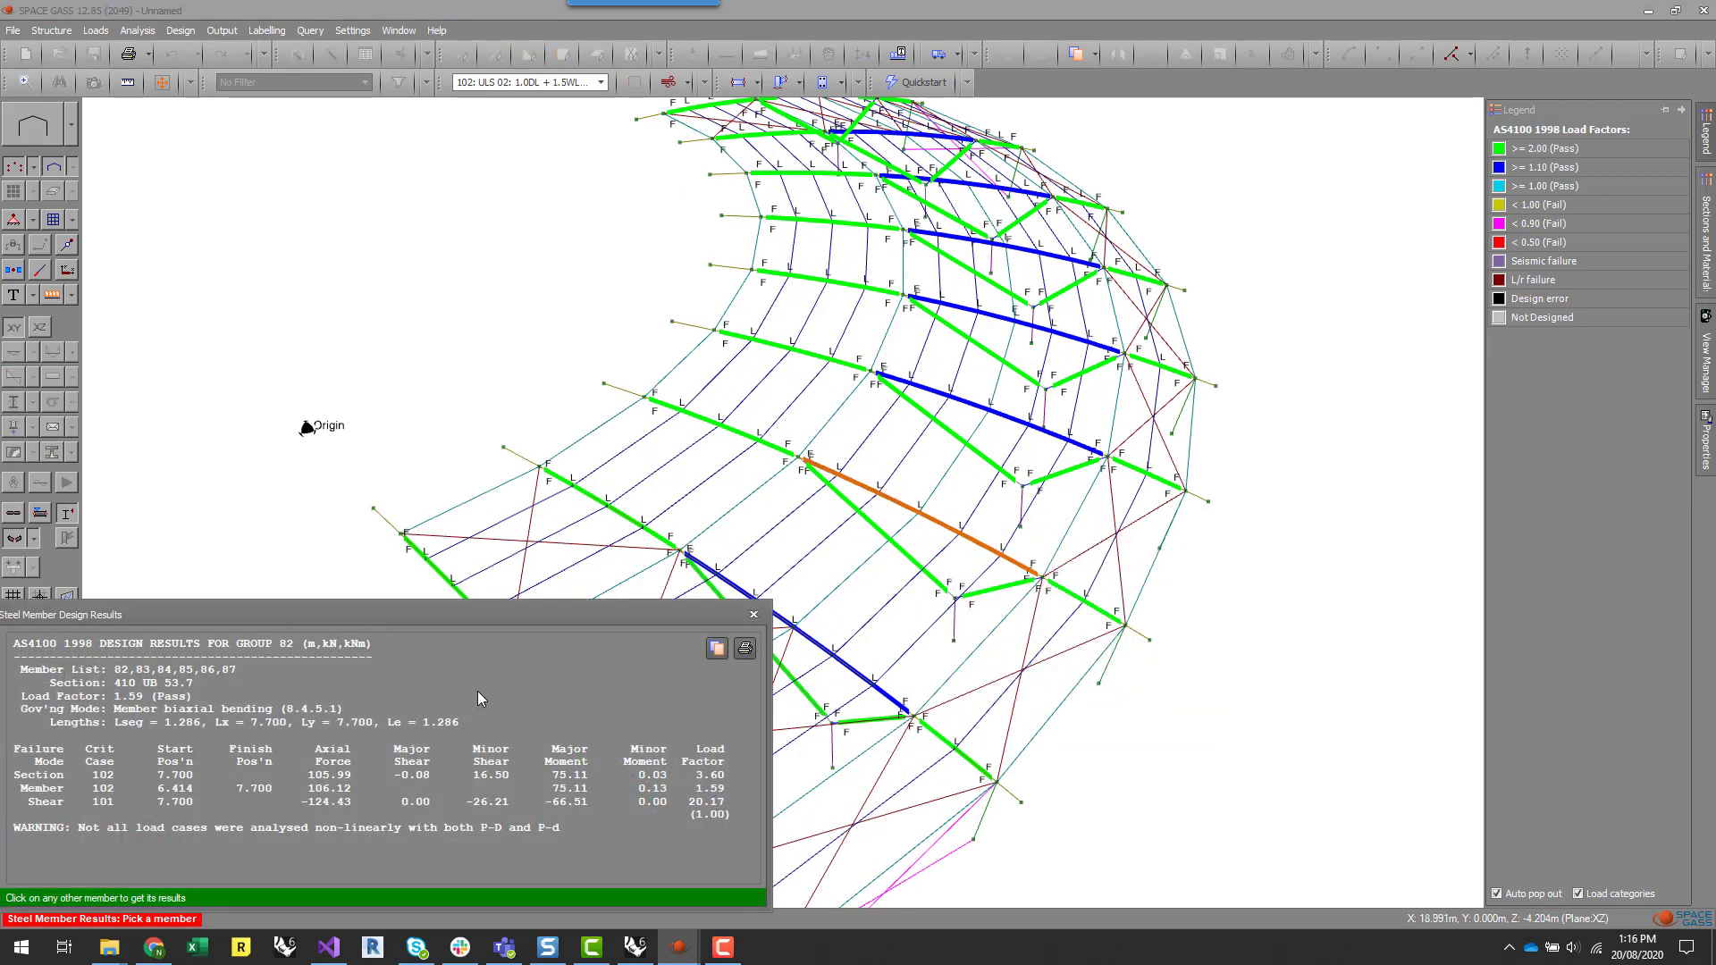
pyautogui.moveTo(439, 622); pyautogui.dragTo(662, 399)
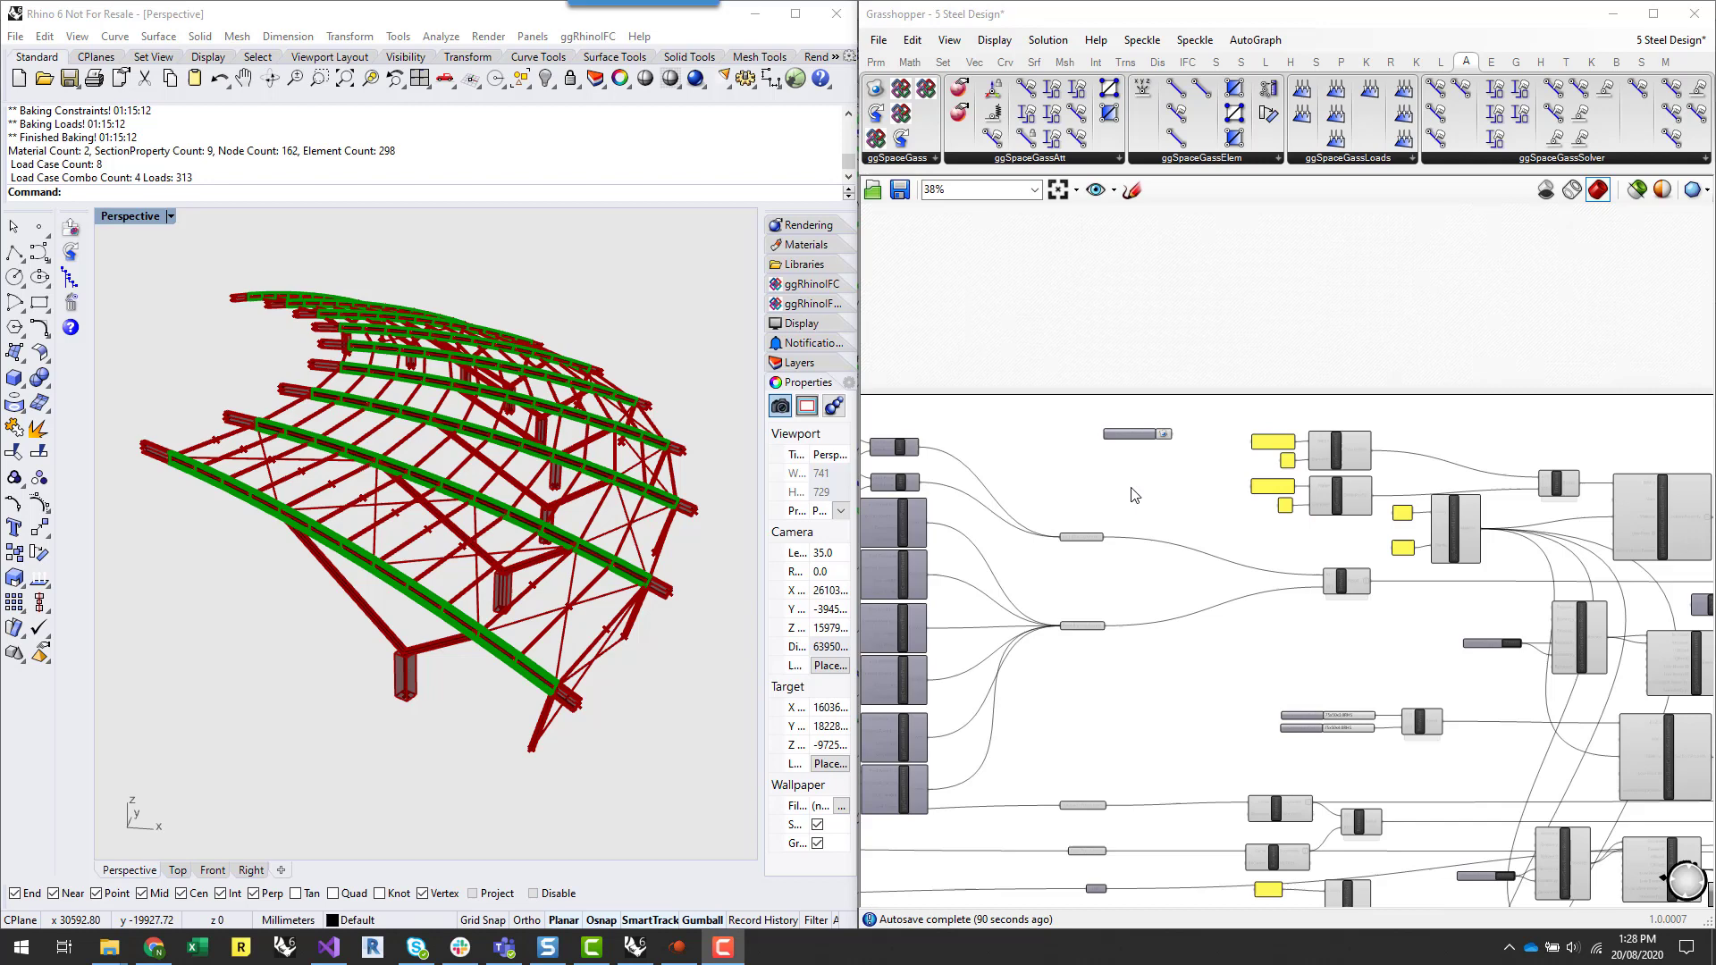
# - Move the Merge component collecting the member design groups level with the middle ggSpaceGassCreateMemberGroup component, and align the upper group component above the middle one
pyautogui.scroll(-4, 1133, 495)
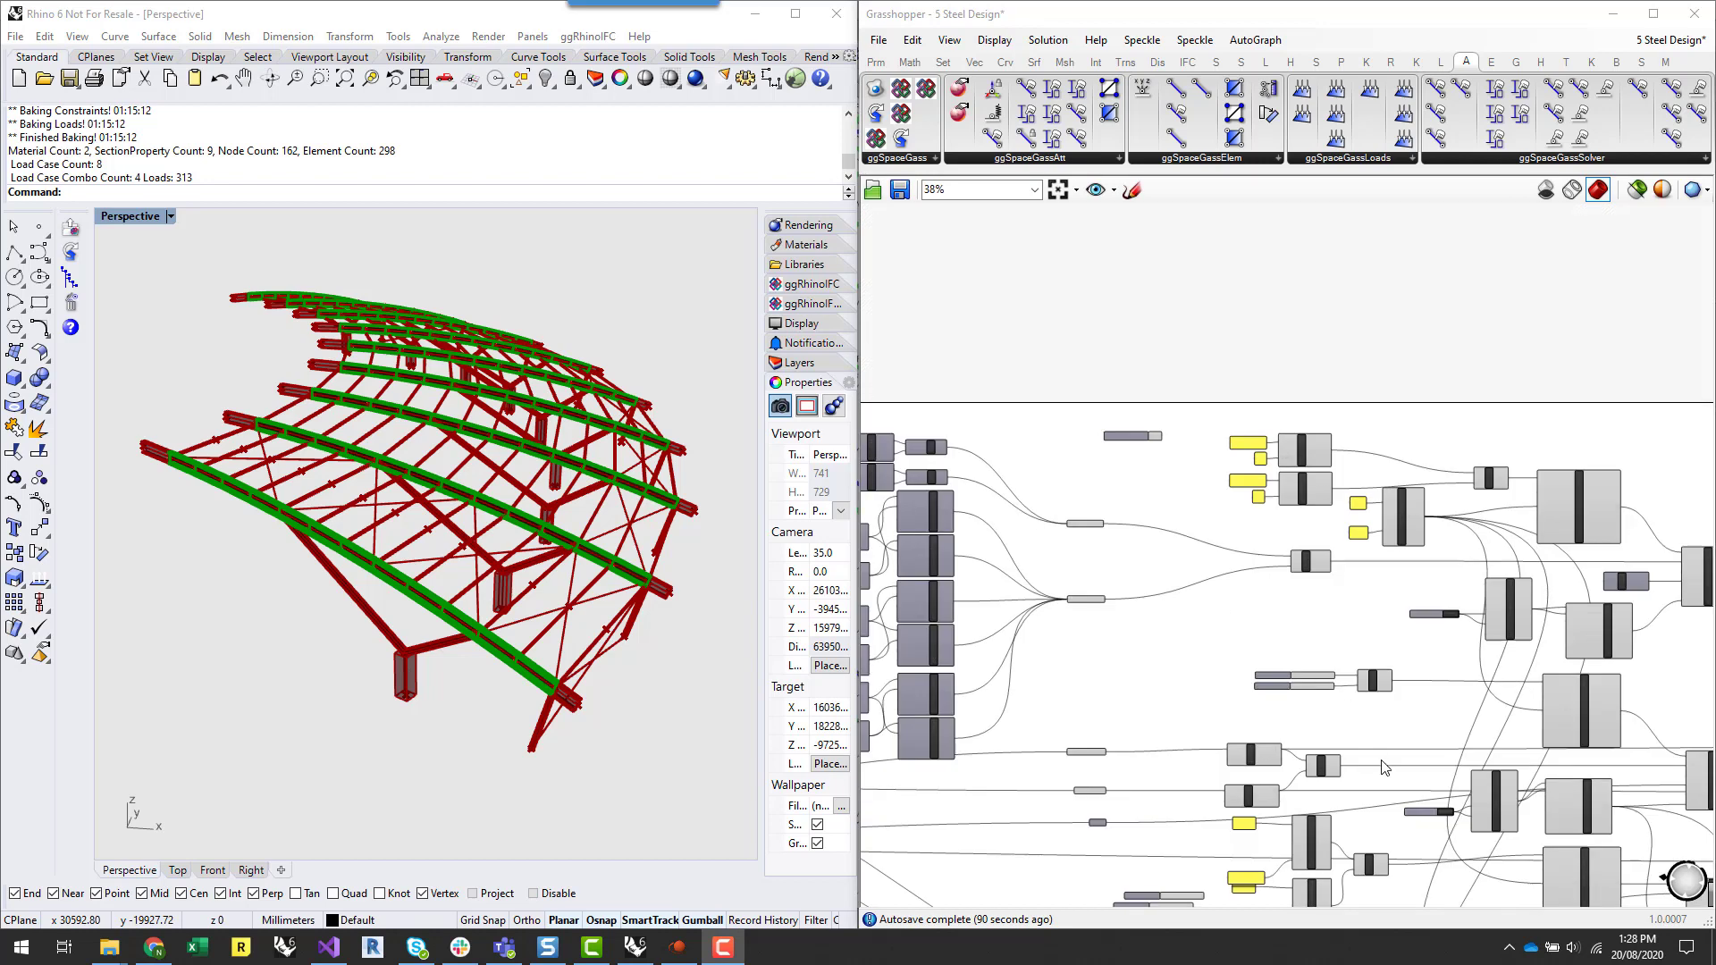
pyautogui.scroll(5, 1510, 702)
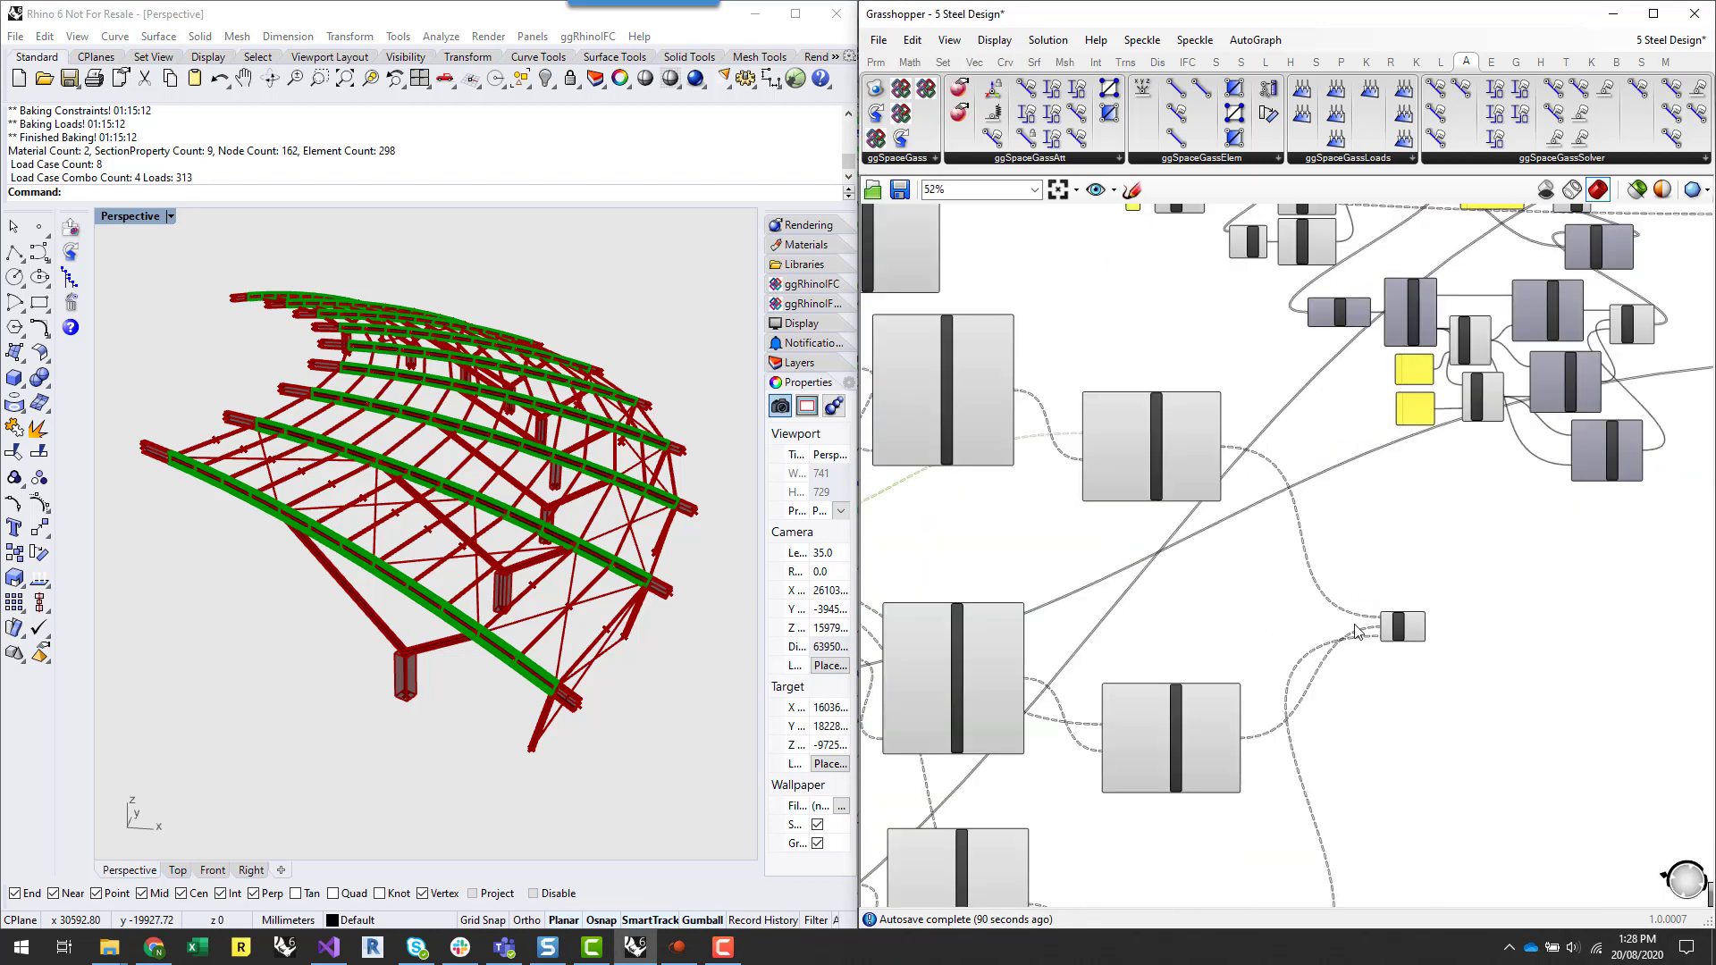
pyautogui.scroll(3, 1452, 618)
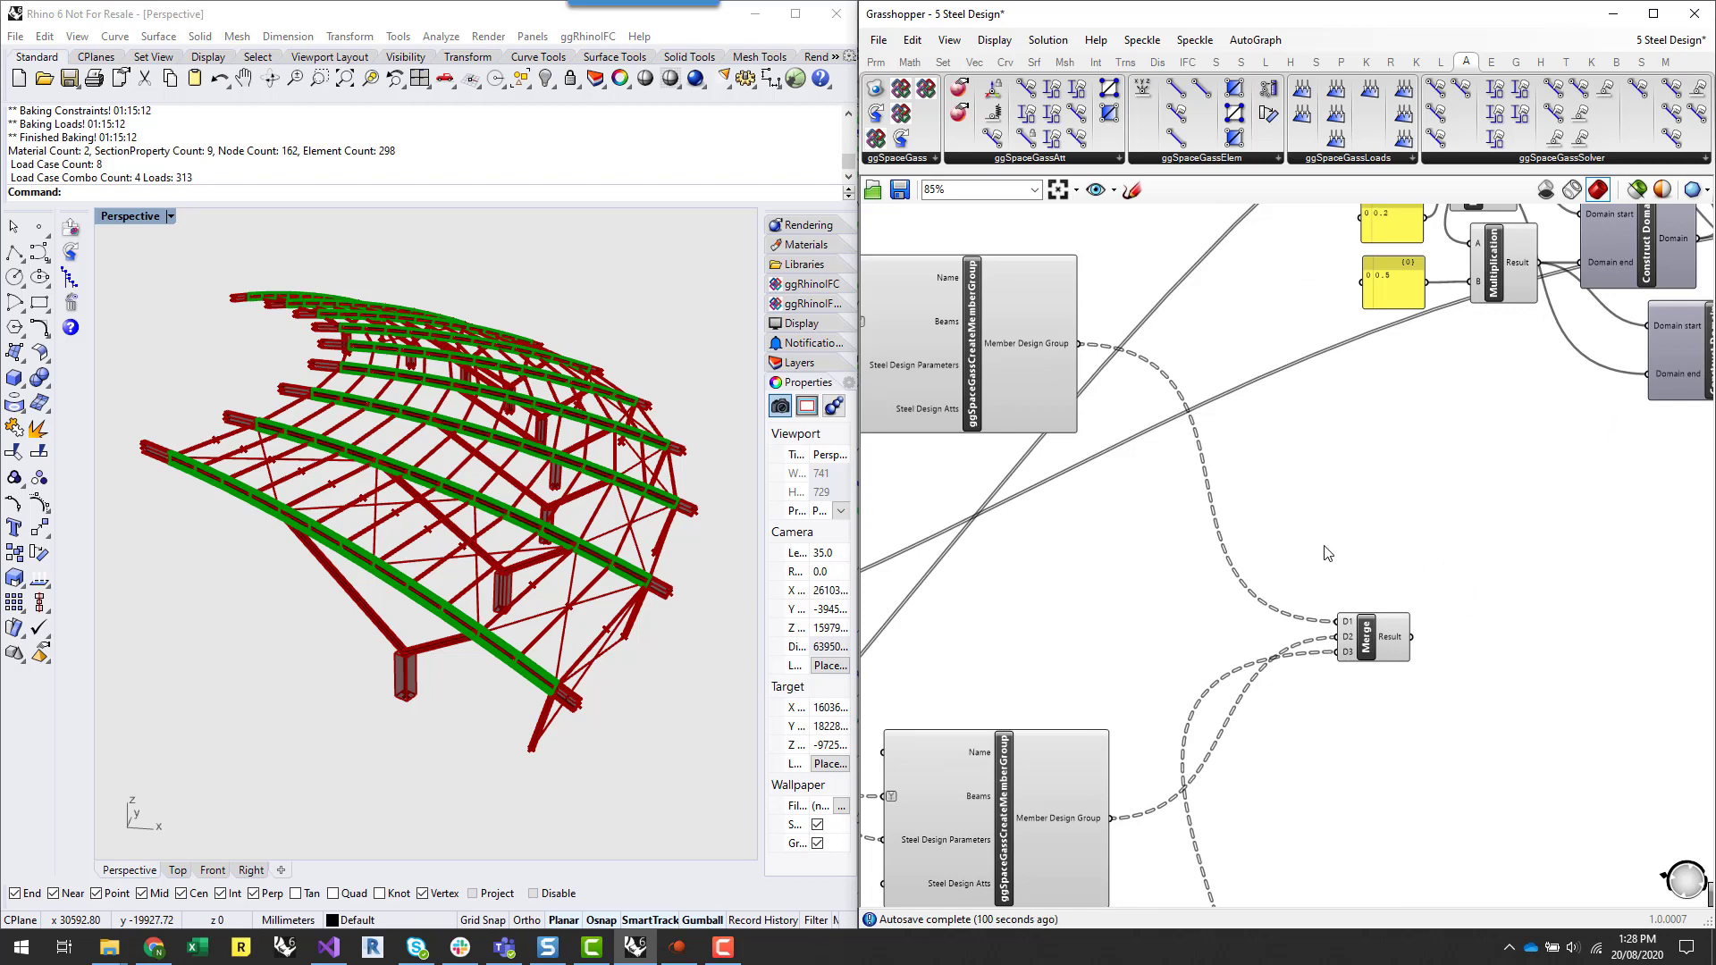
pyautogui.moveTo(1129, 593); pyautogui.dragTo(1356, 597, button='right')
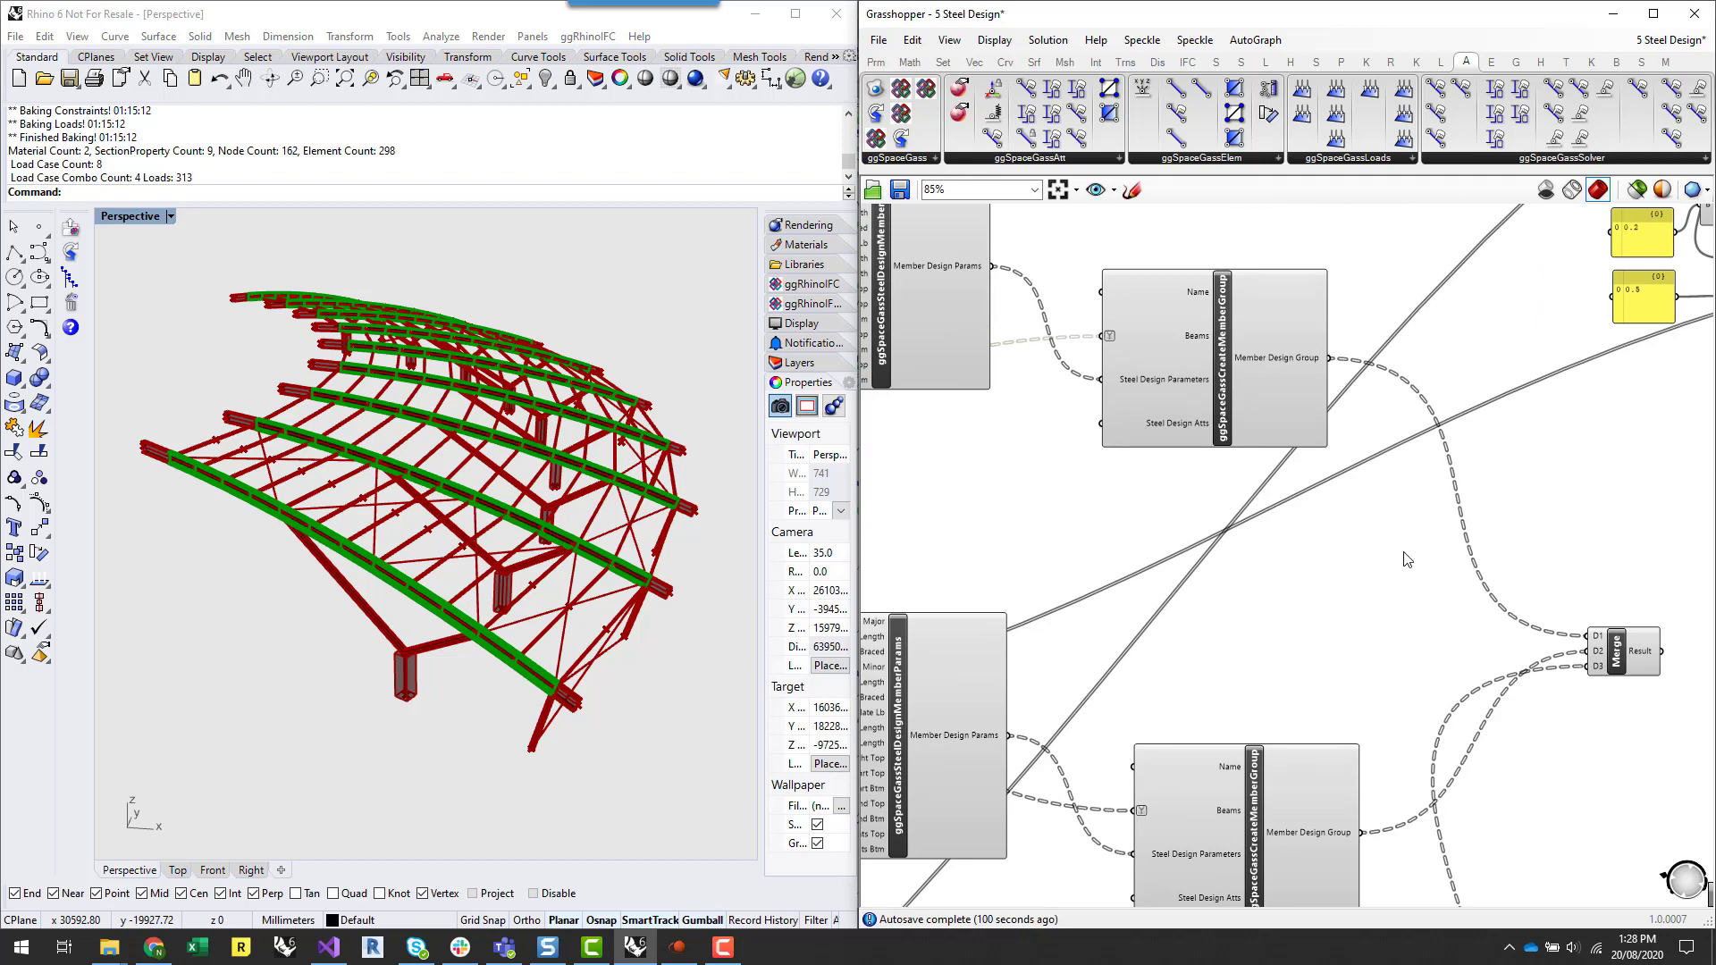
pyautogui.scroll(-2, 1410, 552)
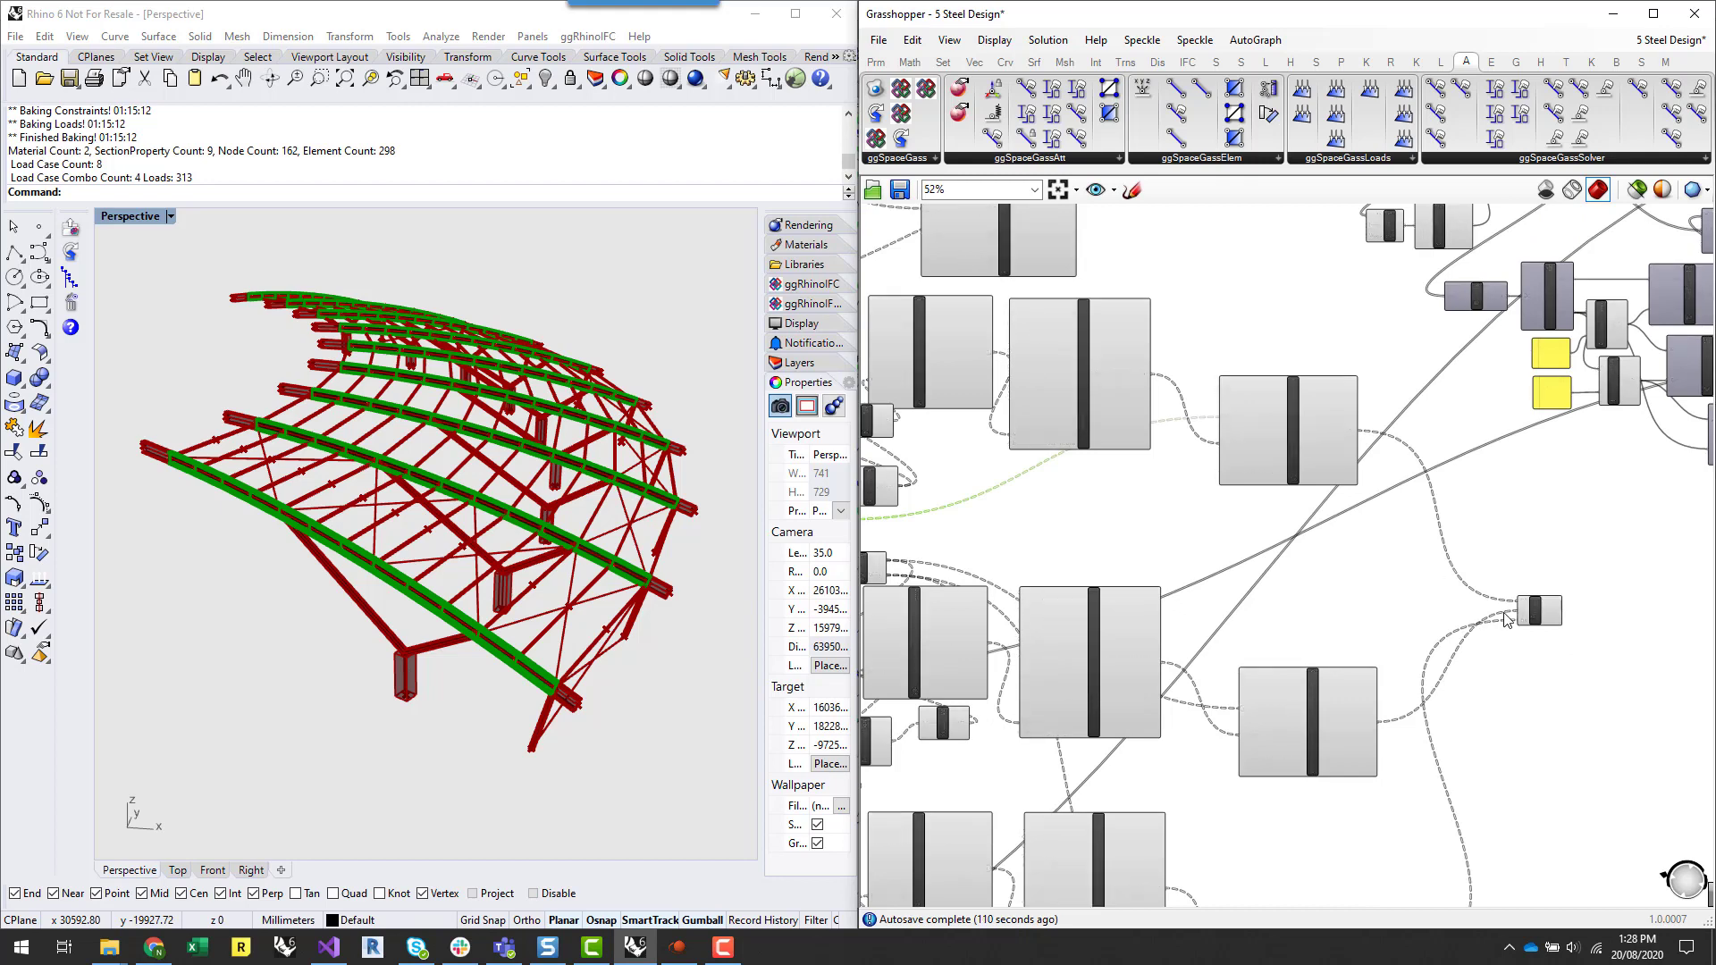
pyautogui.scroll(-2, 1554, 636)
pyautogui.scroll(4, 1553, 638)
pyautogui.moveTo(1537, 593); pyautogui.dragTo(1488, 805)
pyautogui.click(1501, 699)
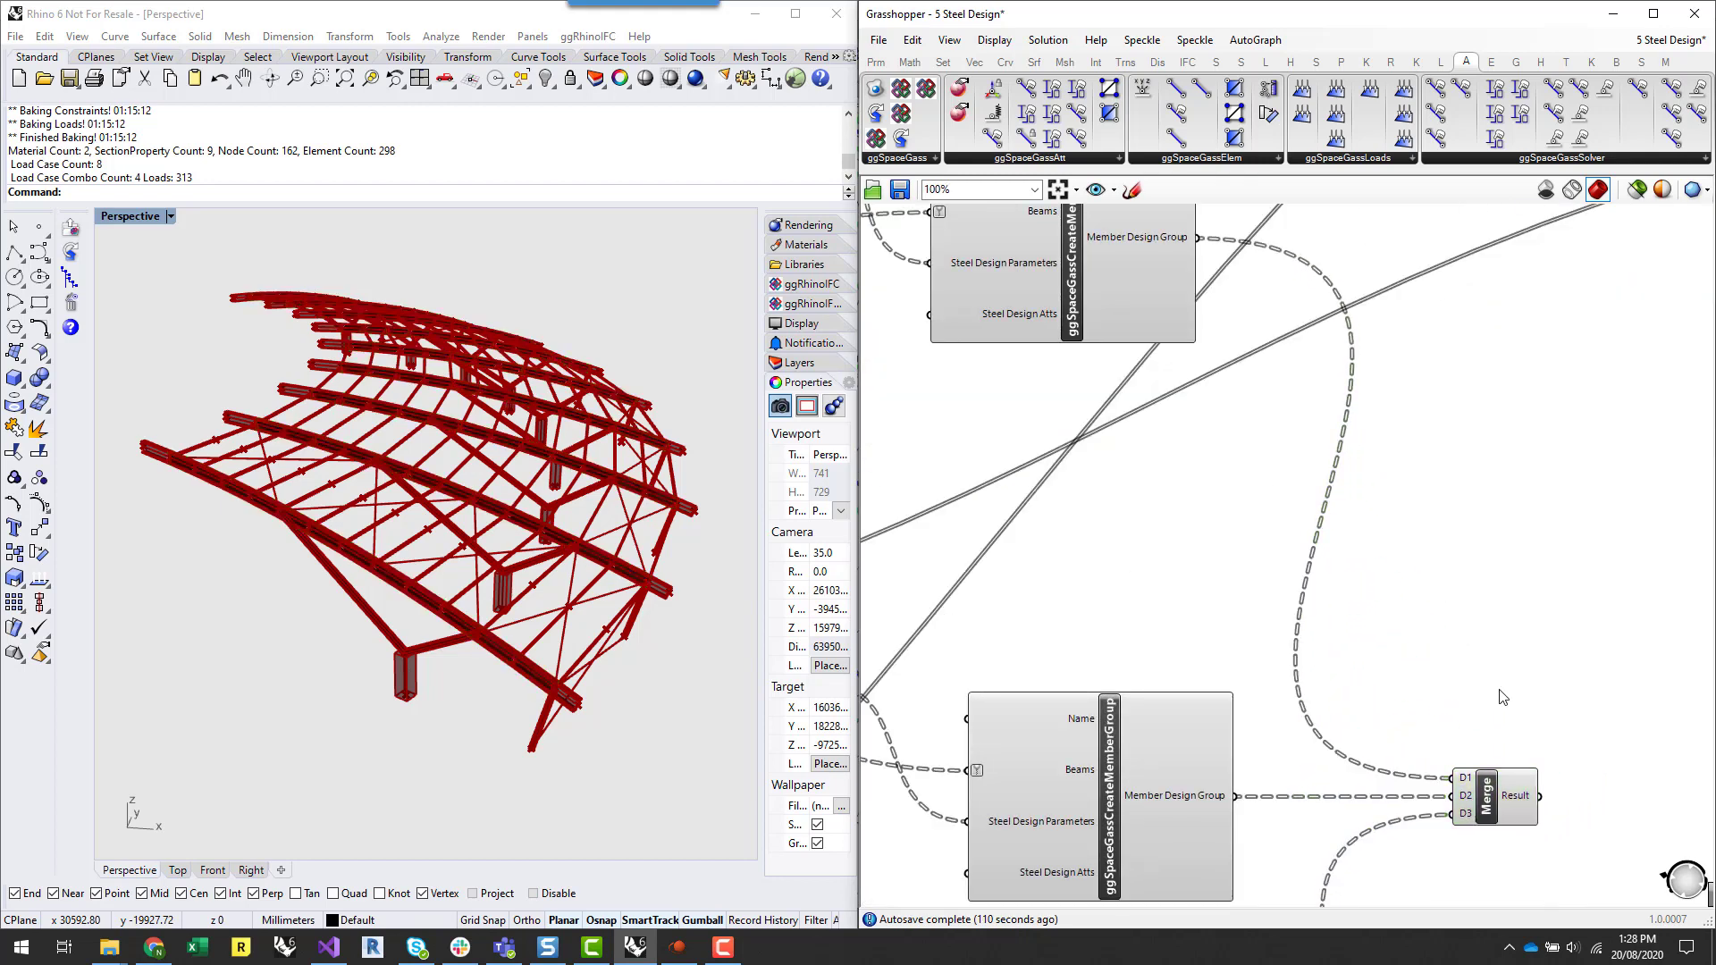
pyautogui.scroll(-2, 1510, 617)
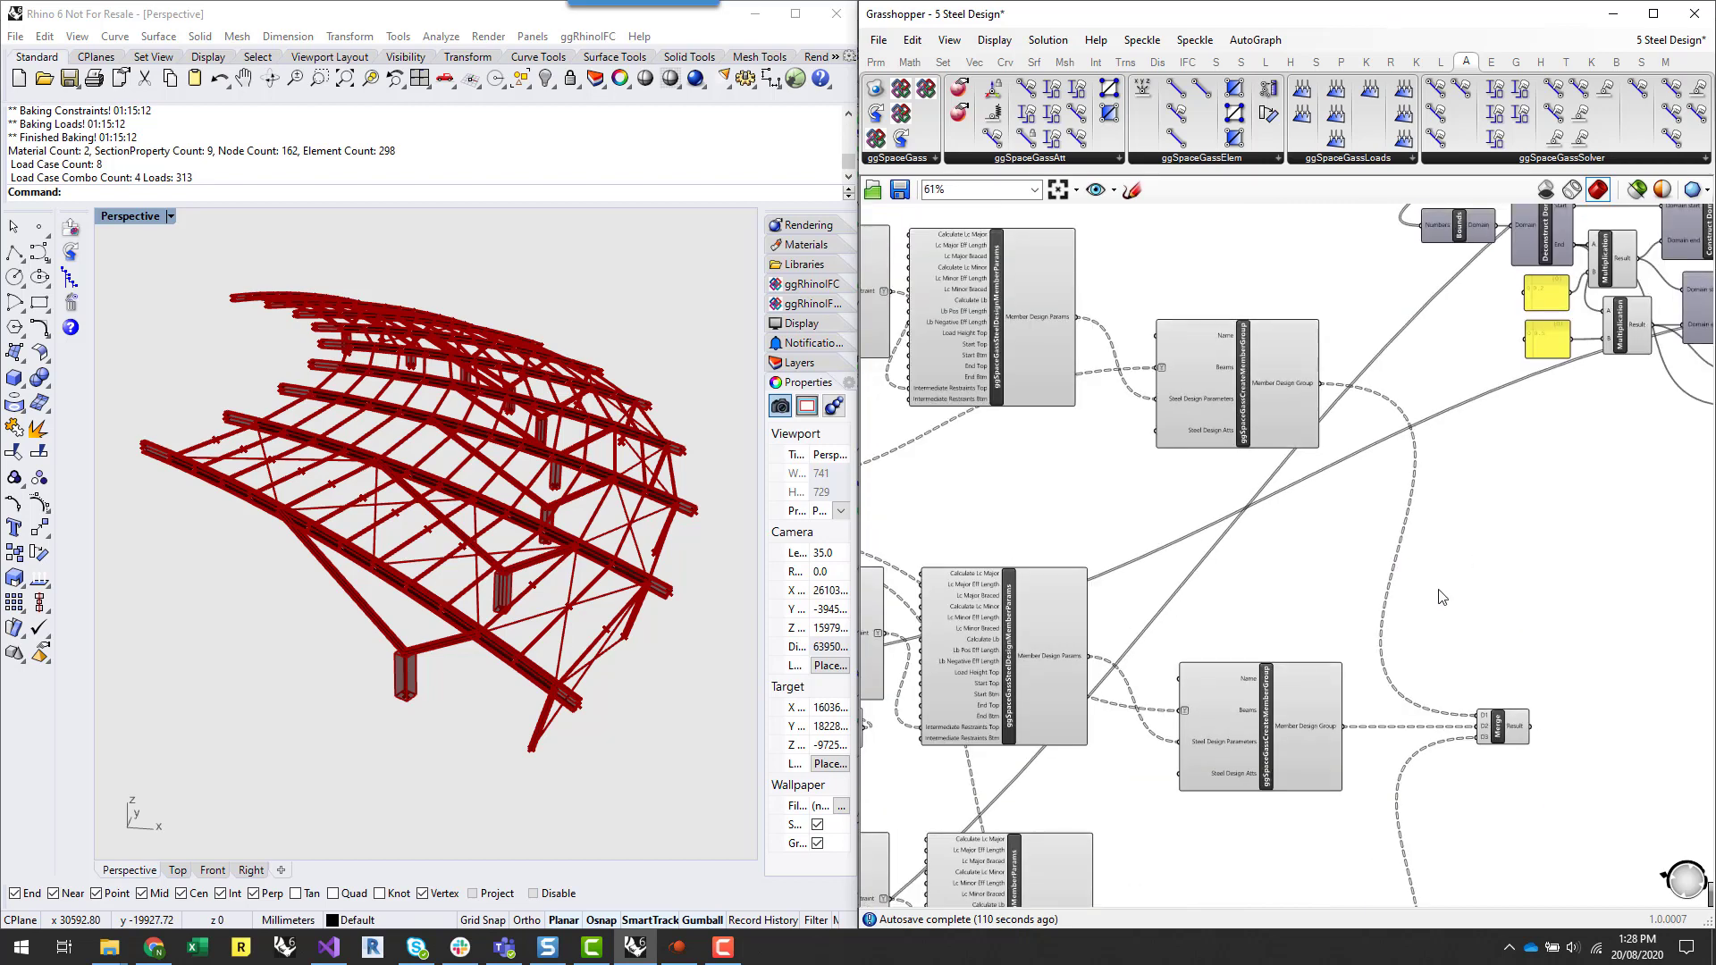
pyautogui.moveTo(1274, 408); pyautogui.dragTo(1297, 407)
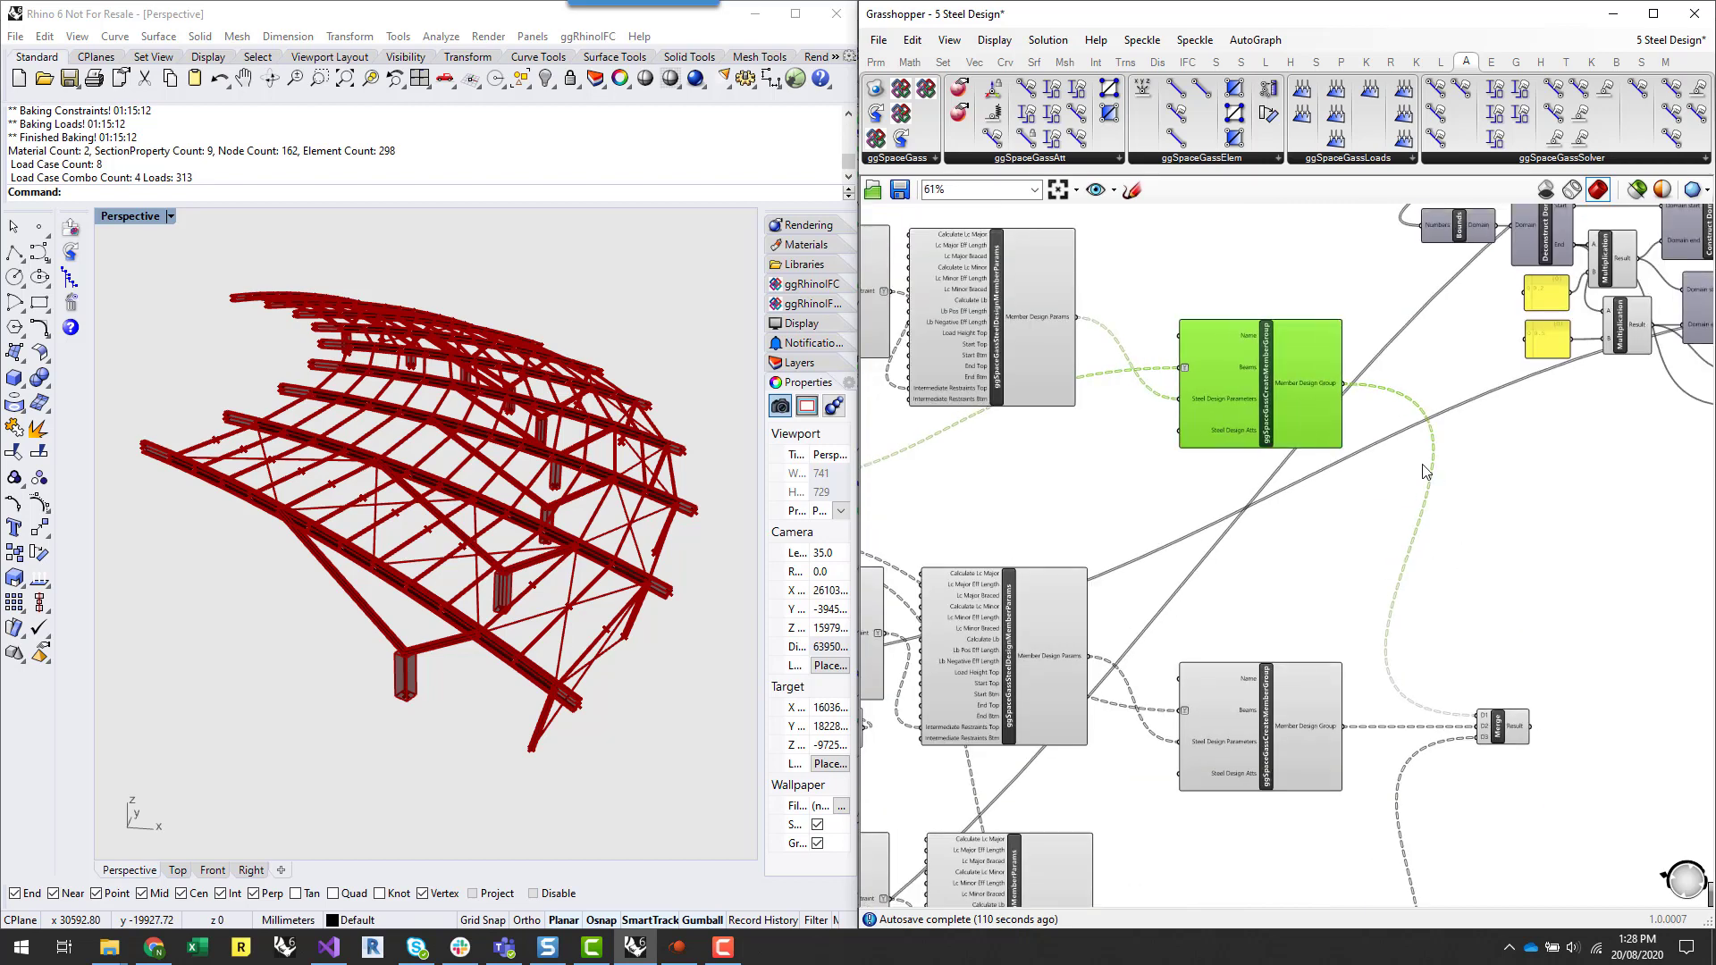
# - Inspect the data trees of the Member Design Group outputs and the Result of the Merge component that combines the three groups
pyautogui.scroll(2, 1543, 781)
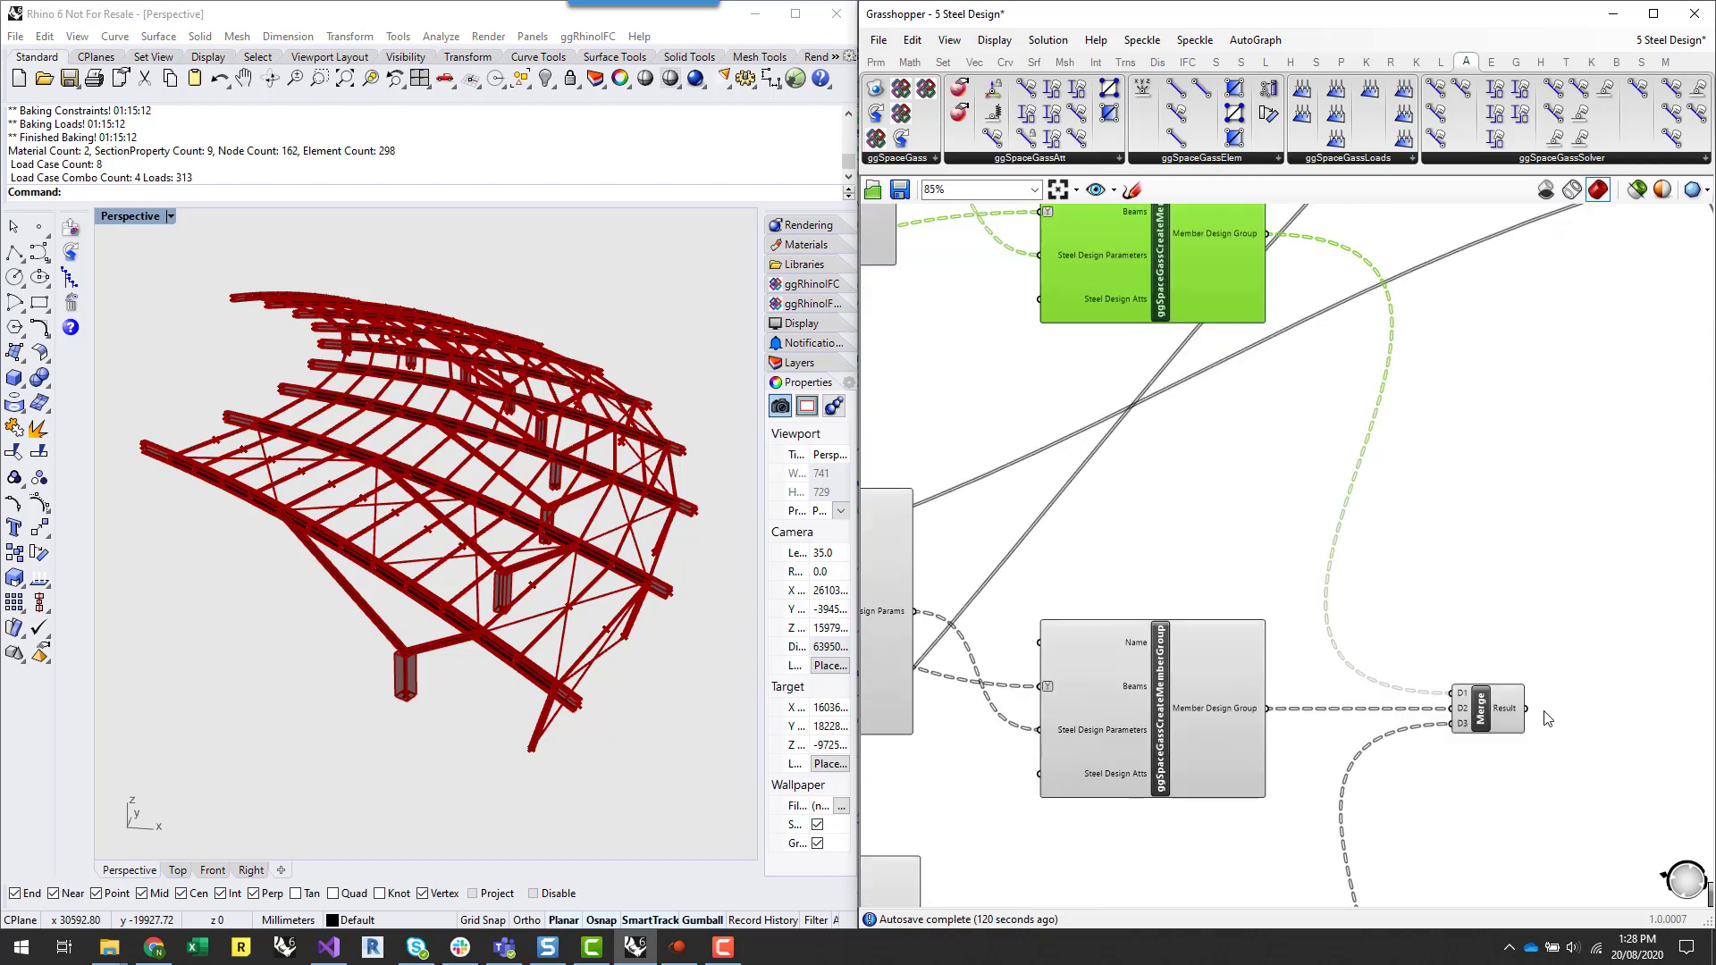
pyautogui.moveTo(1528, 620); pyautogui.dragTo(1526, 662, button='right')
pyautogui.moveTo(1244, 284)
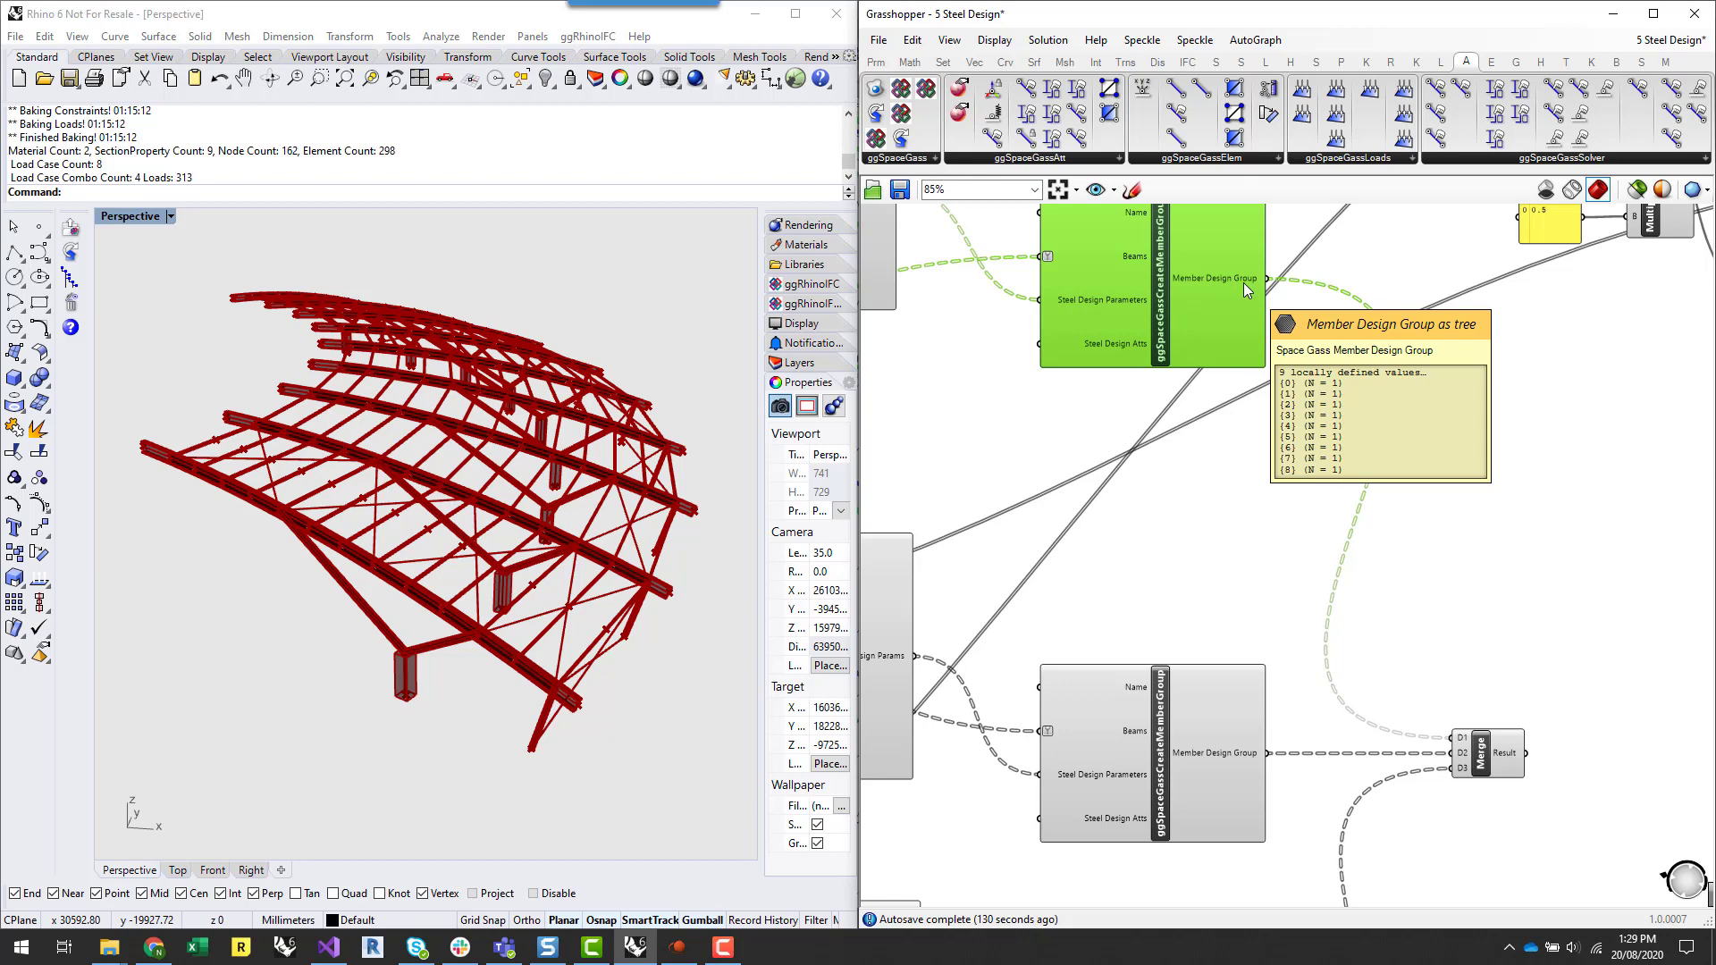
pyautogui.scroll(2, 1644, 798)
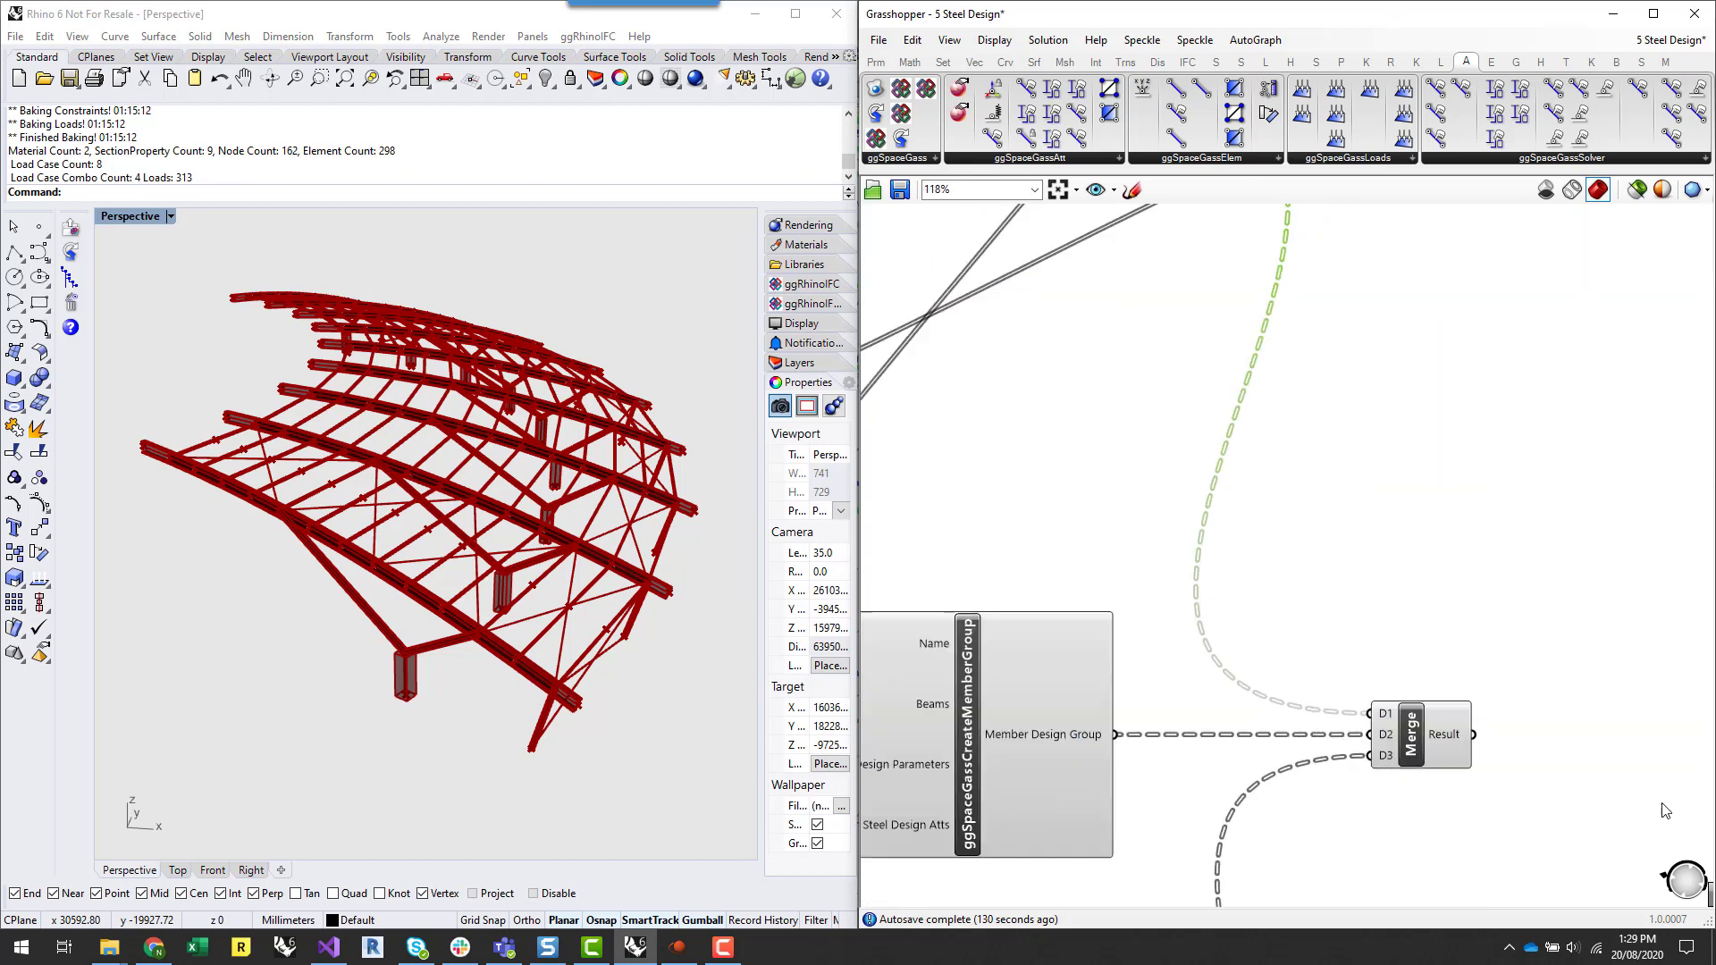
pyautogui.scroll(-4, 1078, 731)
pyautogui.moveTo(1072, 620); pyautogui.dragTo(1250, 456, button='right')
pyautogui.click(1198, 563)
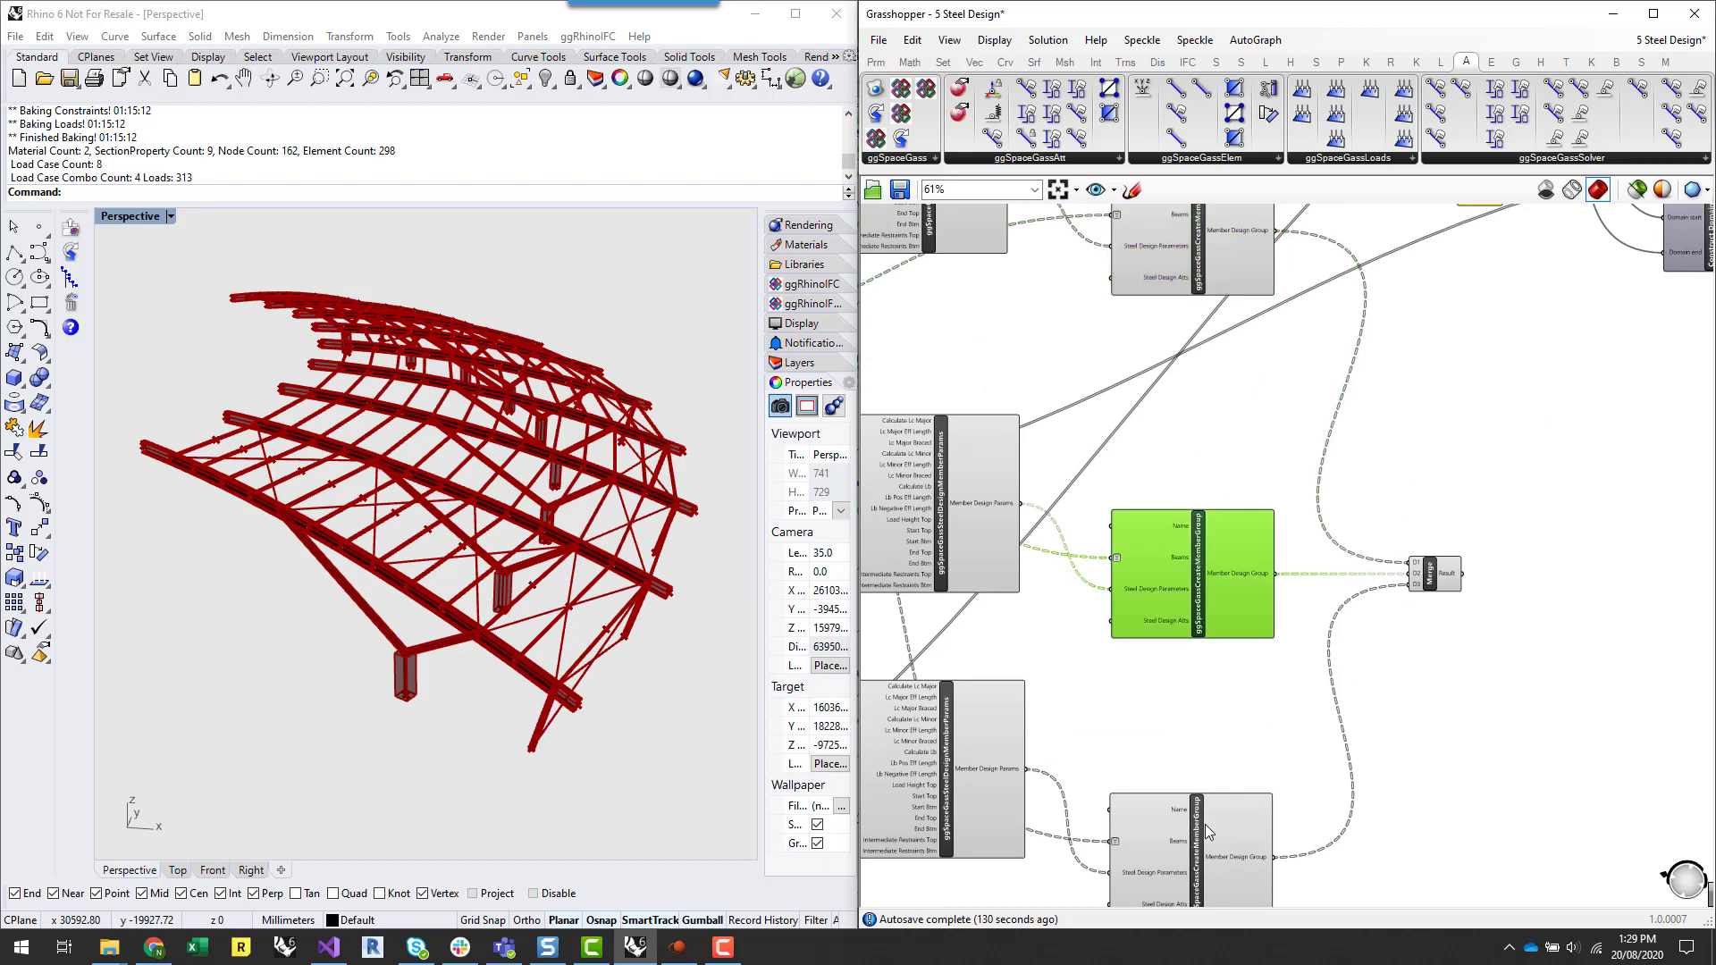
pyautogui.click(1208, 833)
pyautogui.moveTo(1447, 581)
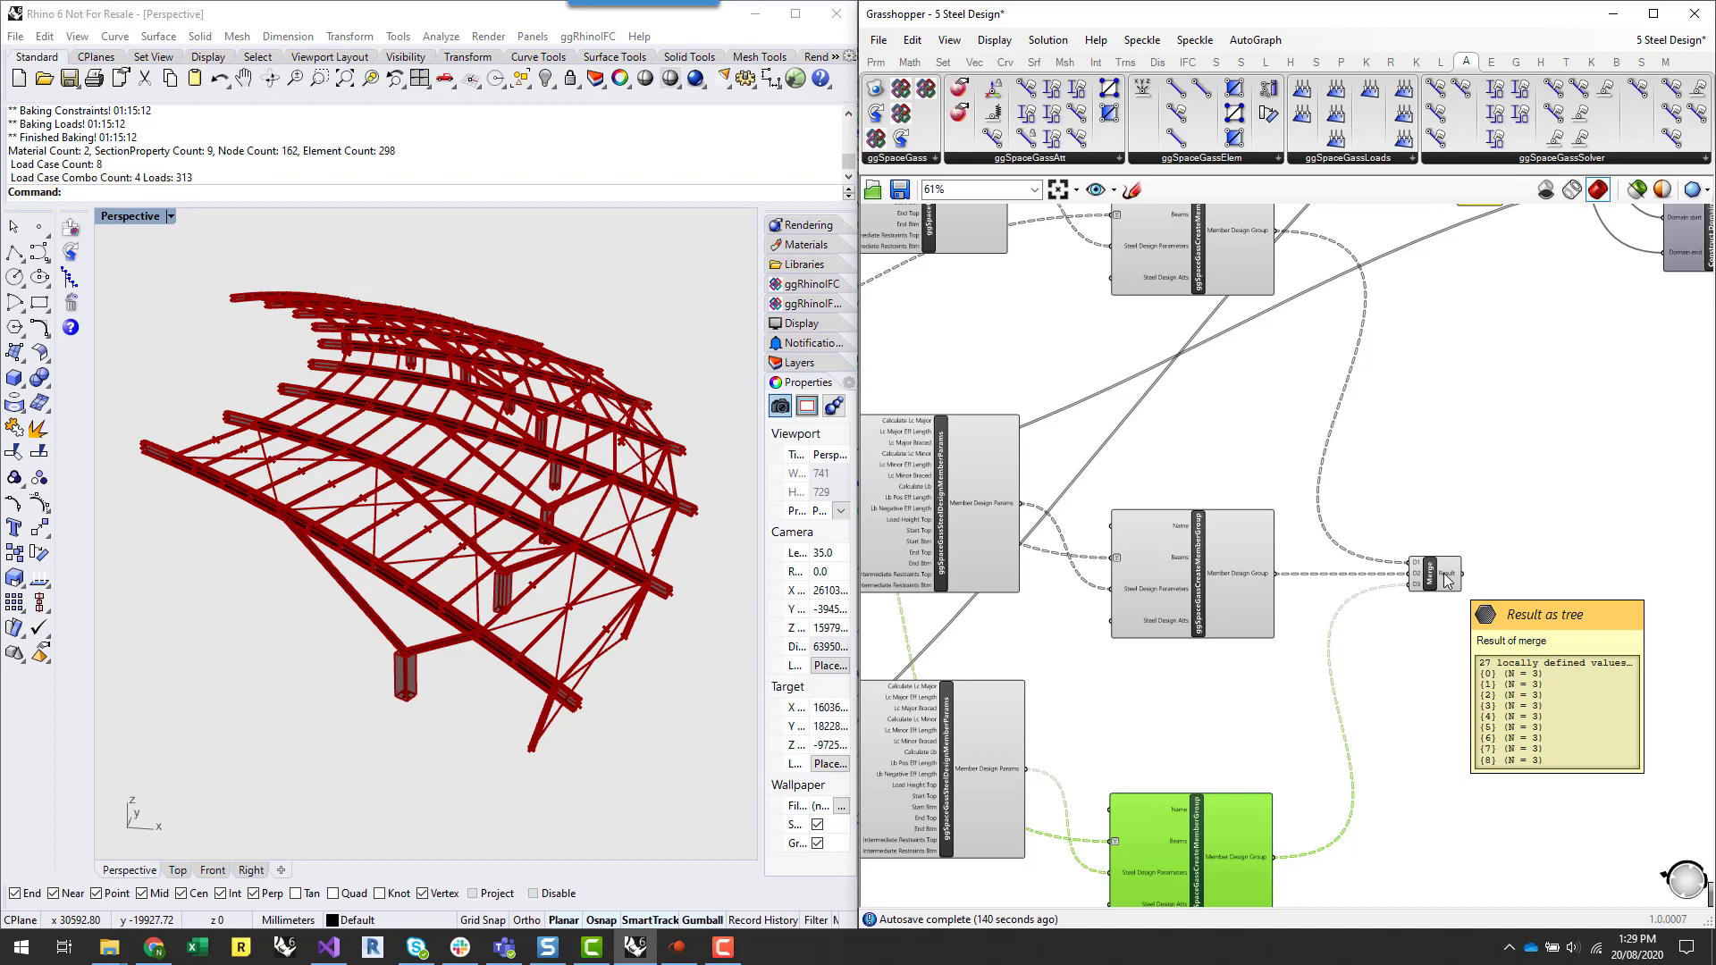
pyautogui.click(1424, 642)
# - Examine the upper ggSpaceGassCreateMemberGroup component and trace its beams input back to the Split List and Cull Index components
pyautogui.moveTo(1490, 685); pyautogui.dragTo(1632, 756, button='right')
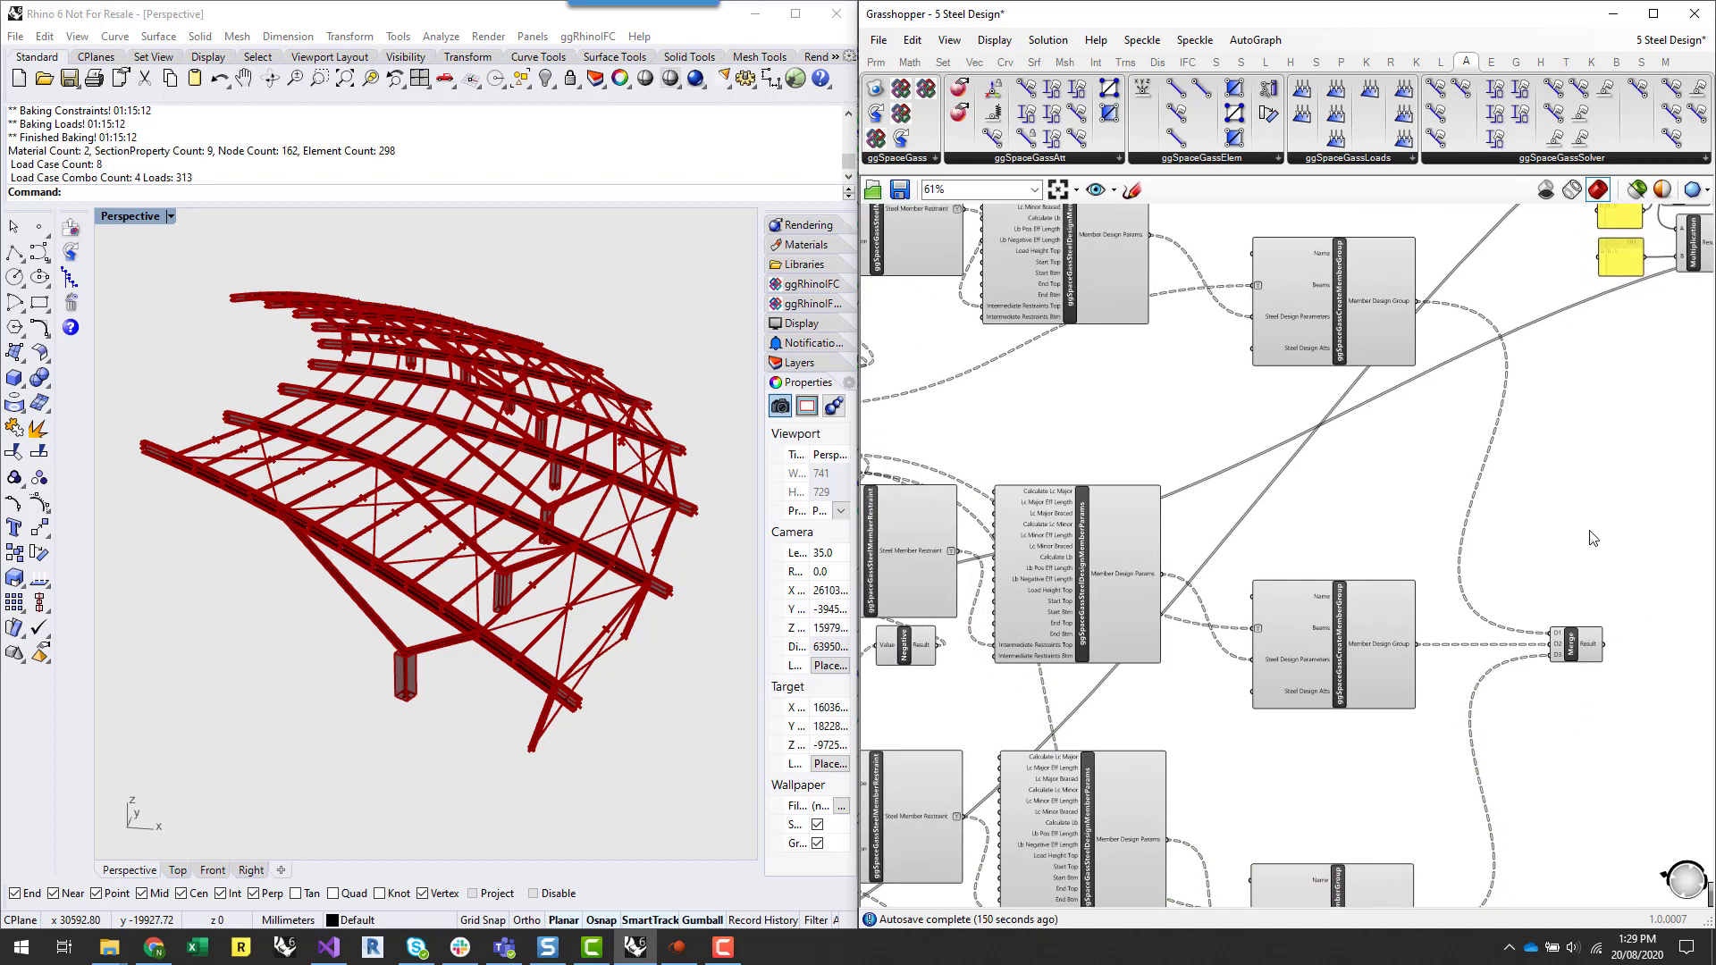
pyautogui.scroll(-4, 1591, 544)
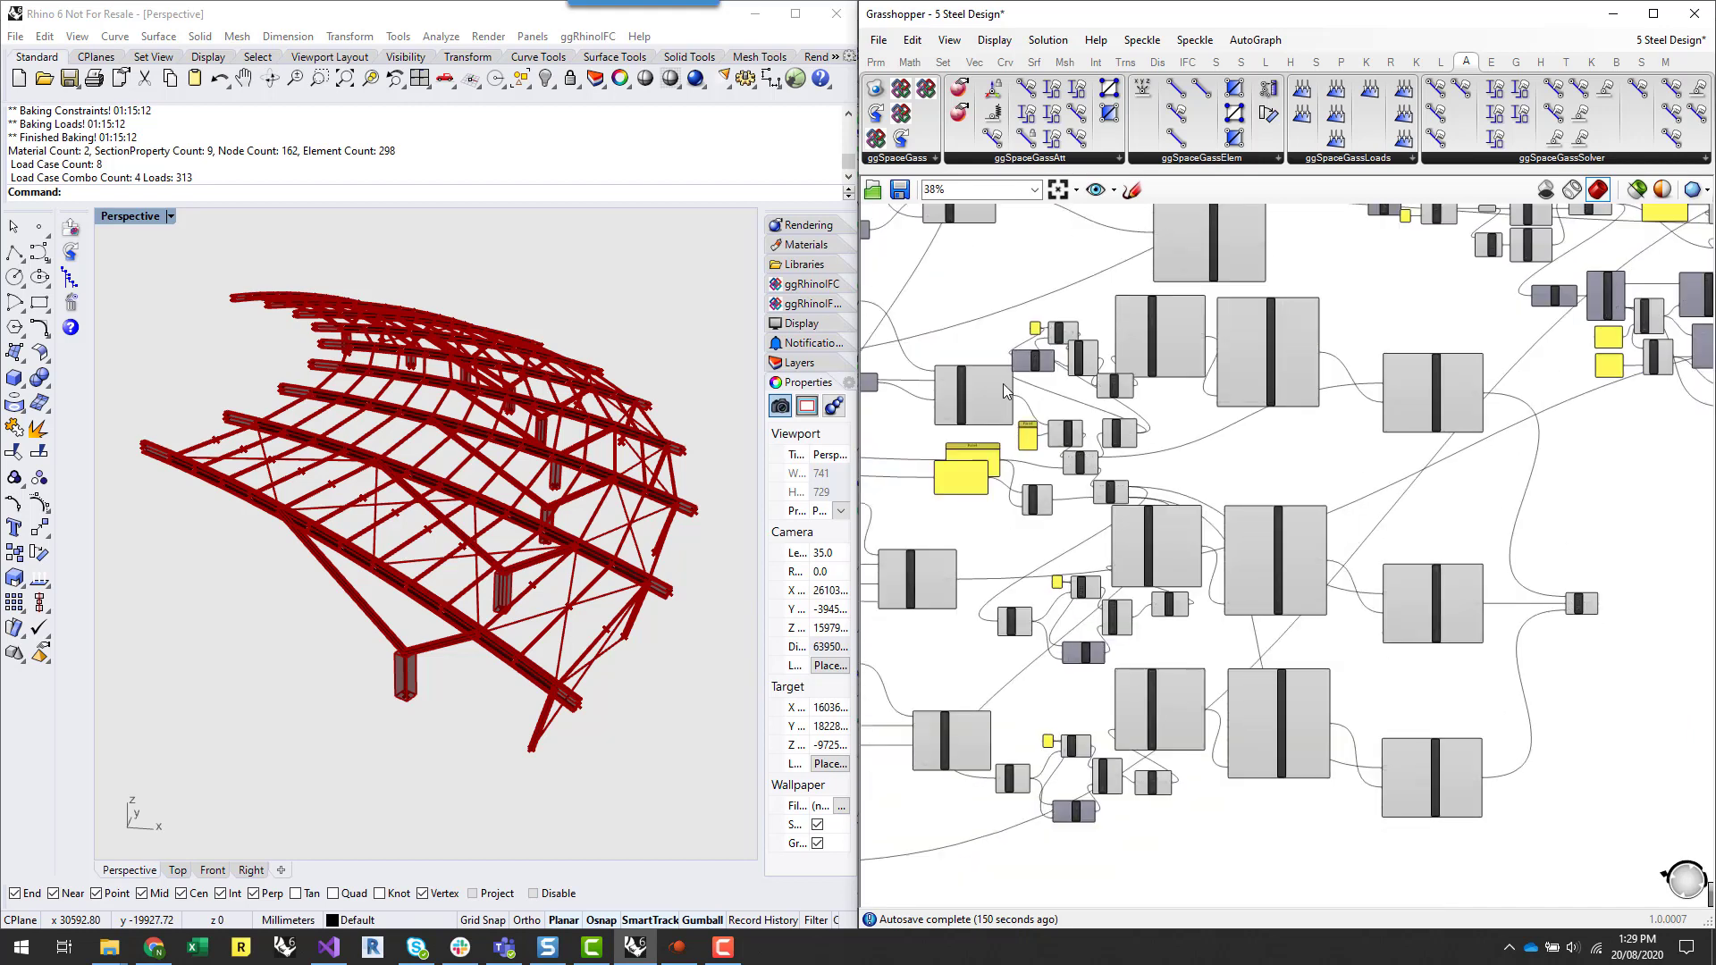
pyautogui.scroll(4, 1001, 382)
pyautogui.scroll(2, 1000, 381)
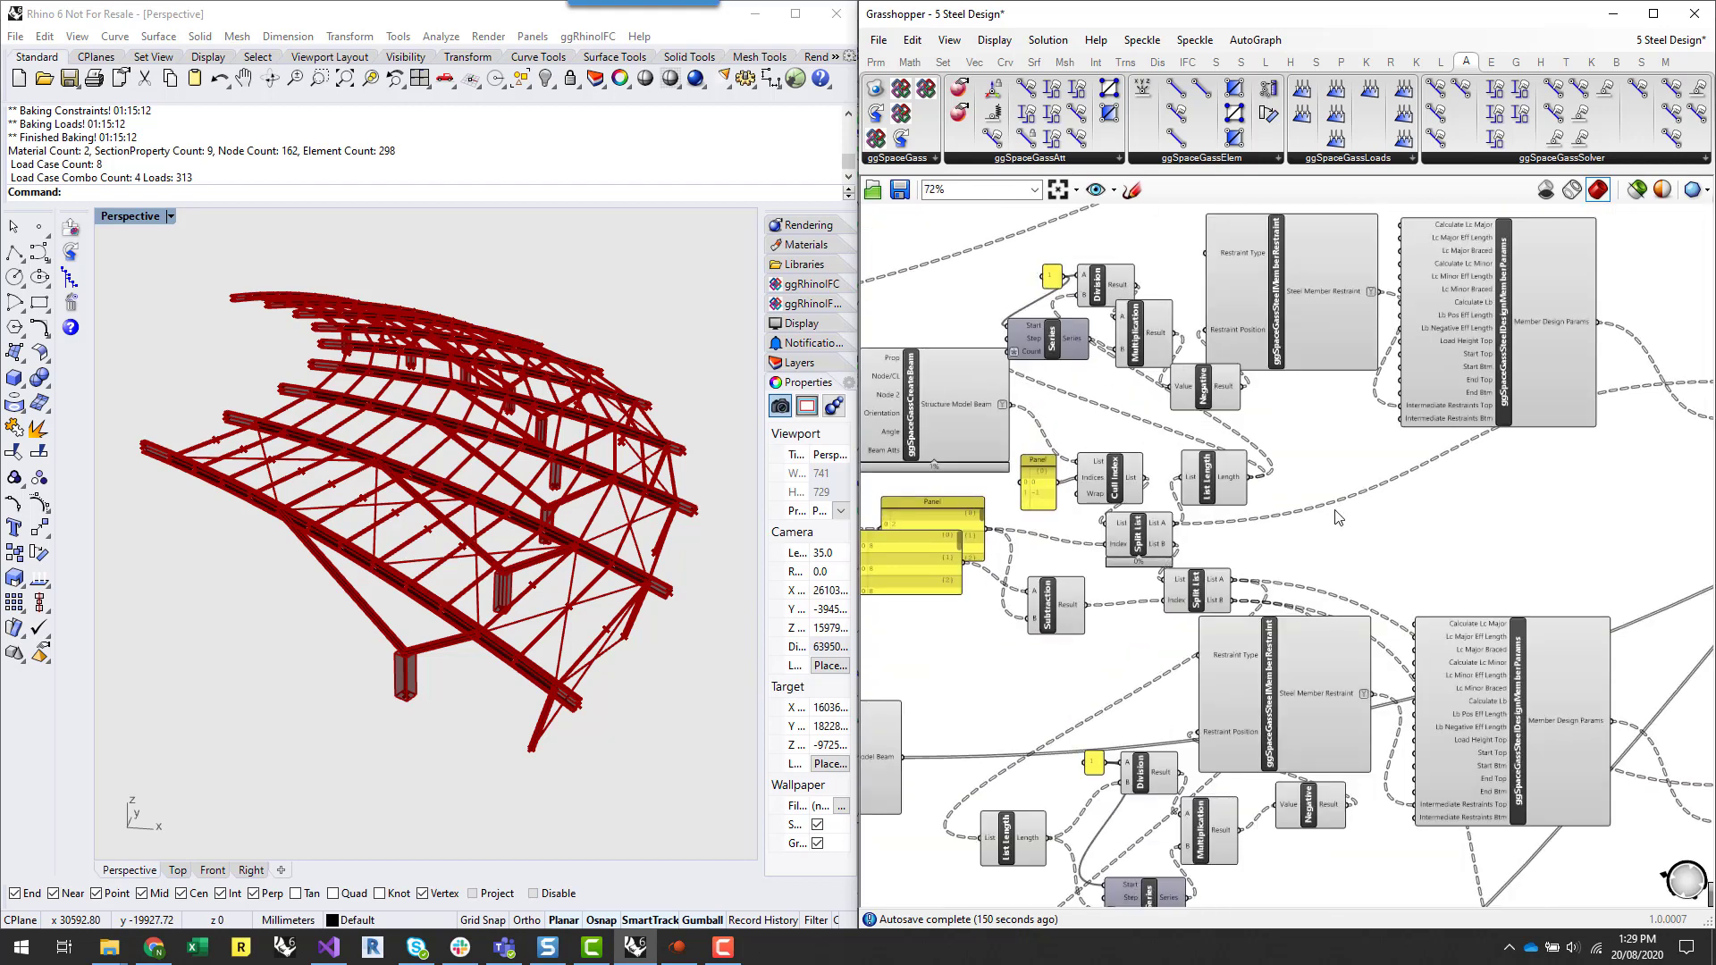
pyautogui.scroll(-2, 1066, 488)
pyautogui.moveTo(1647, 539); pyautogui.dragTo(1262, 585, button='right')
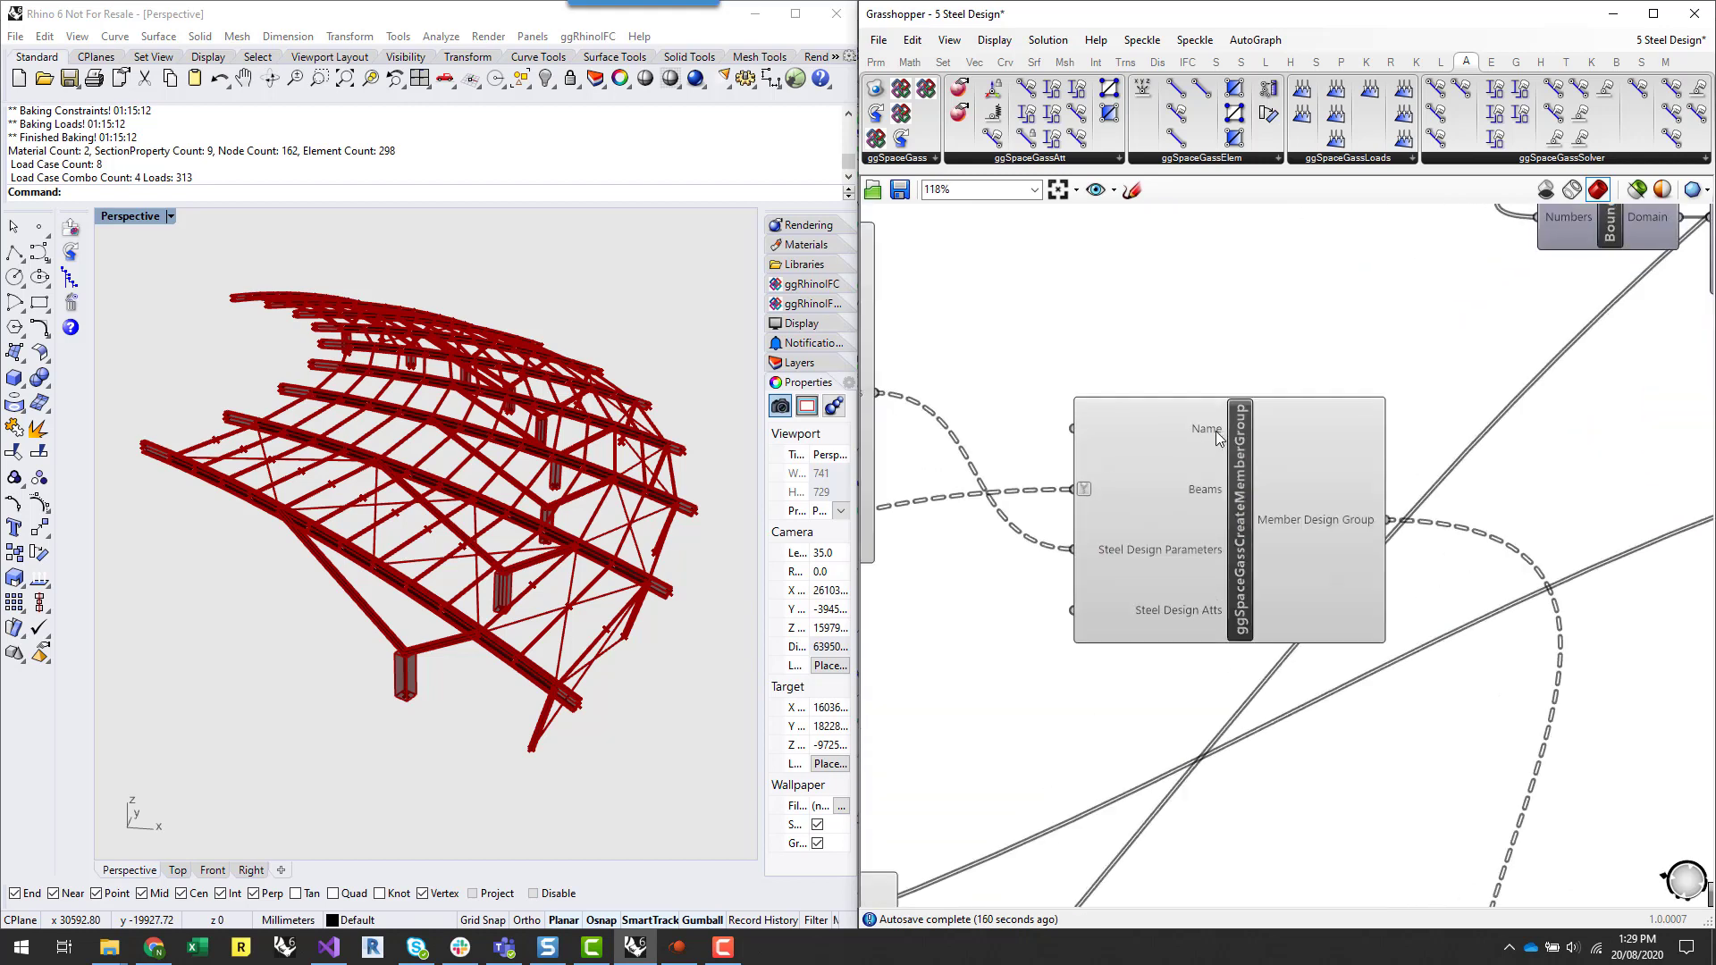
pyautogui.scroll(4, 1224, 438)
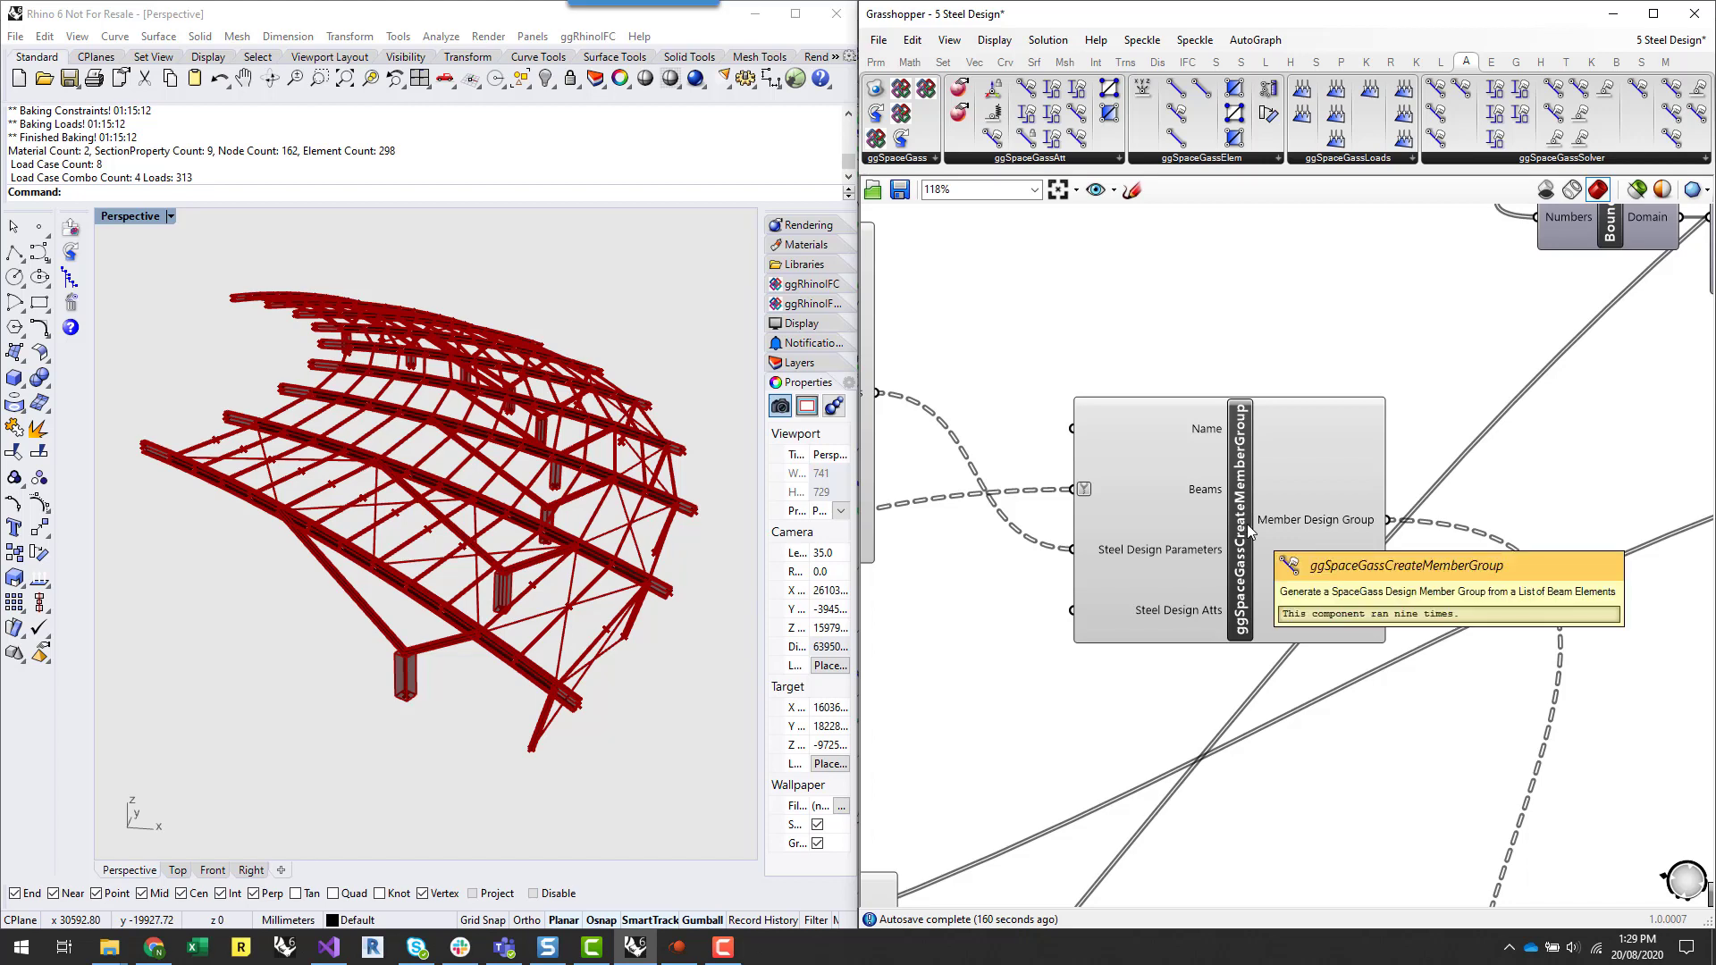
pyautogui.click(1249, 531)
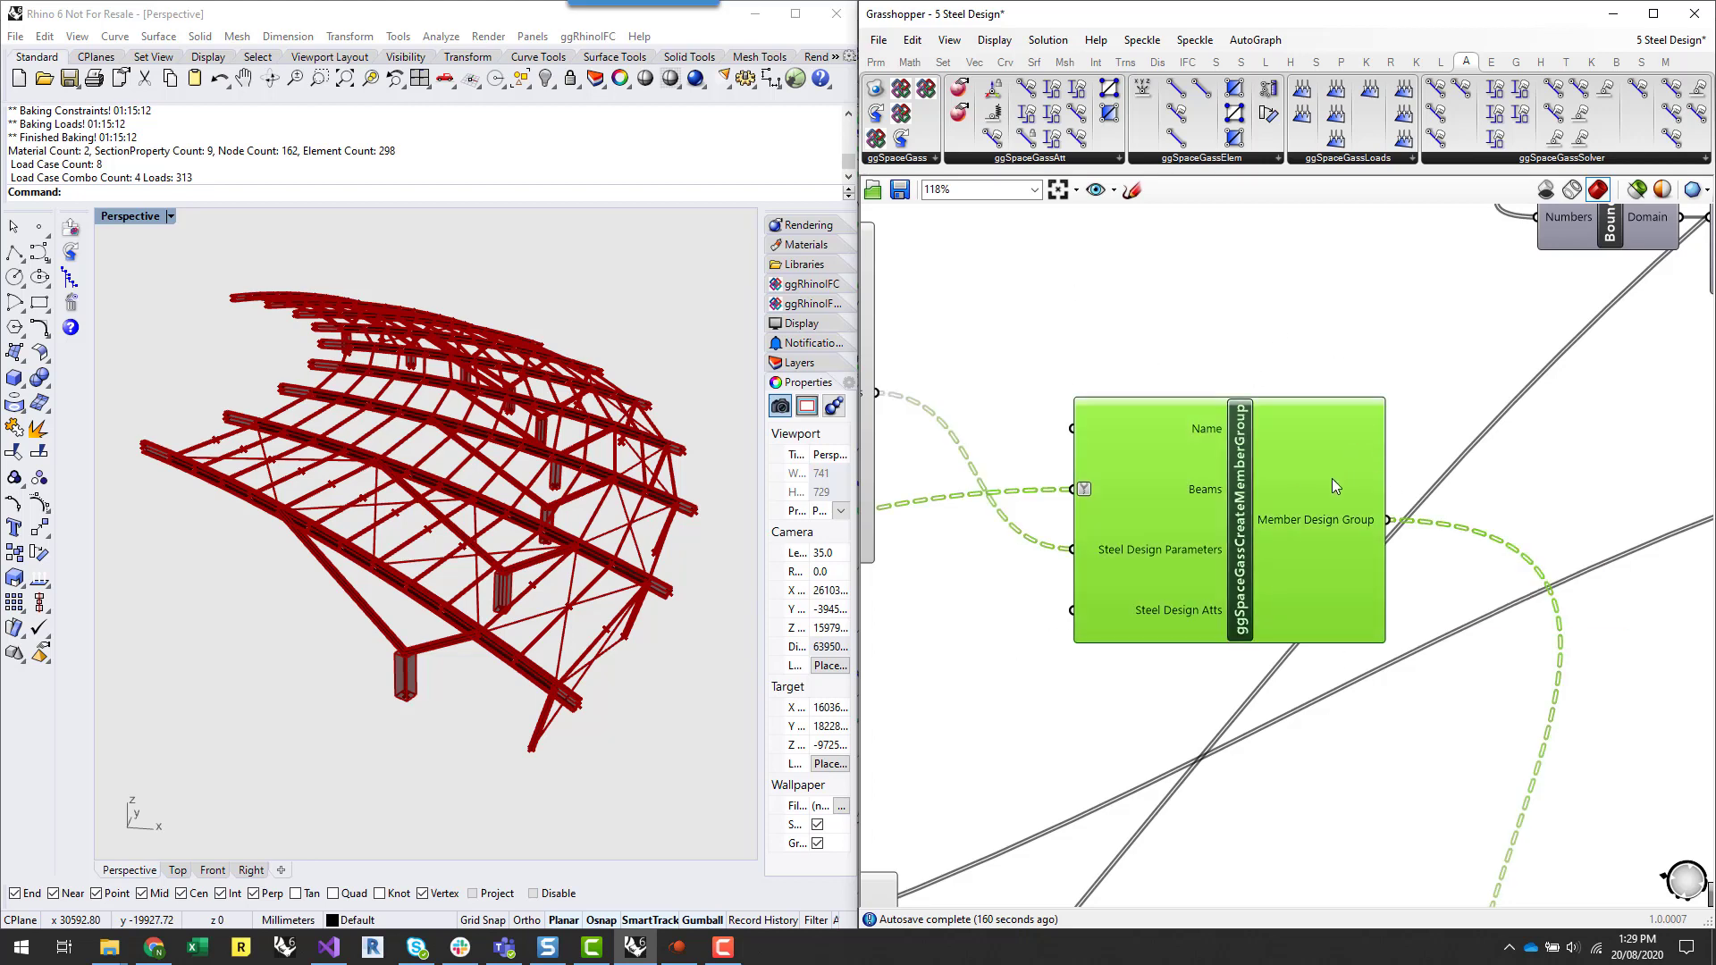
pyautogui.scroll(-6, 1459, 515)
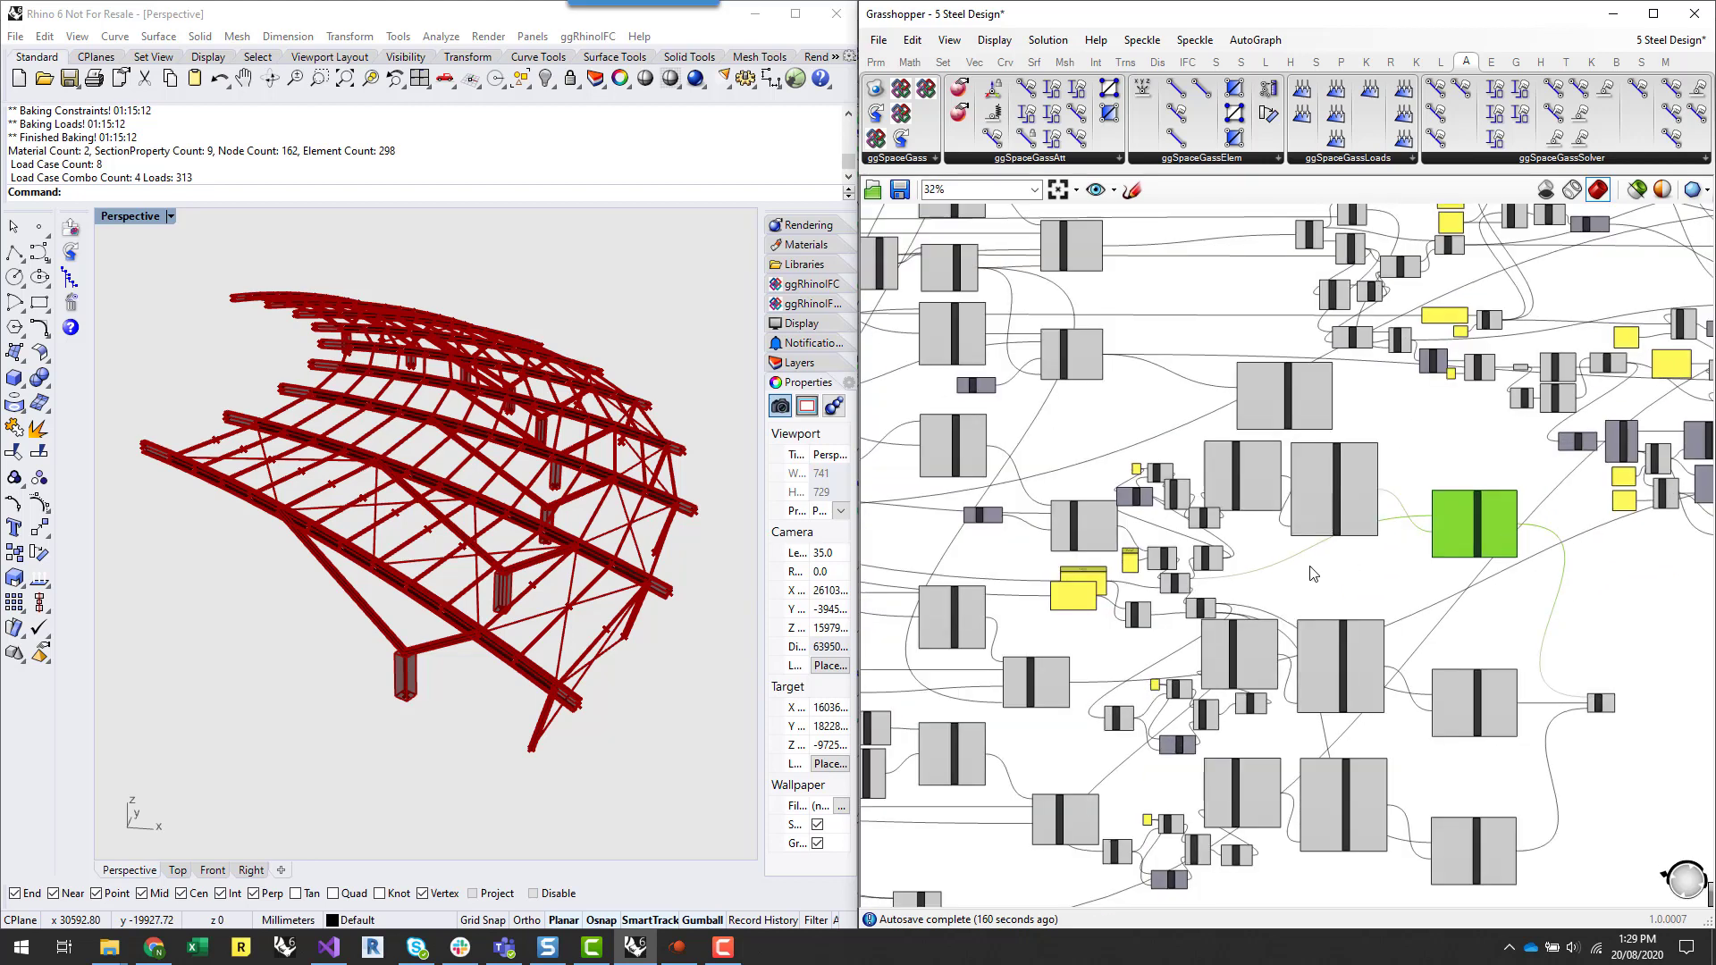
pyautogui.moveTo(1290, 582); pyautogui.dragTo(1388, 599, button='right')
pyautogui.scroll(5, 1410, 590)
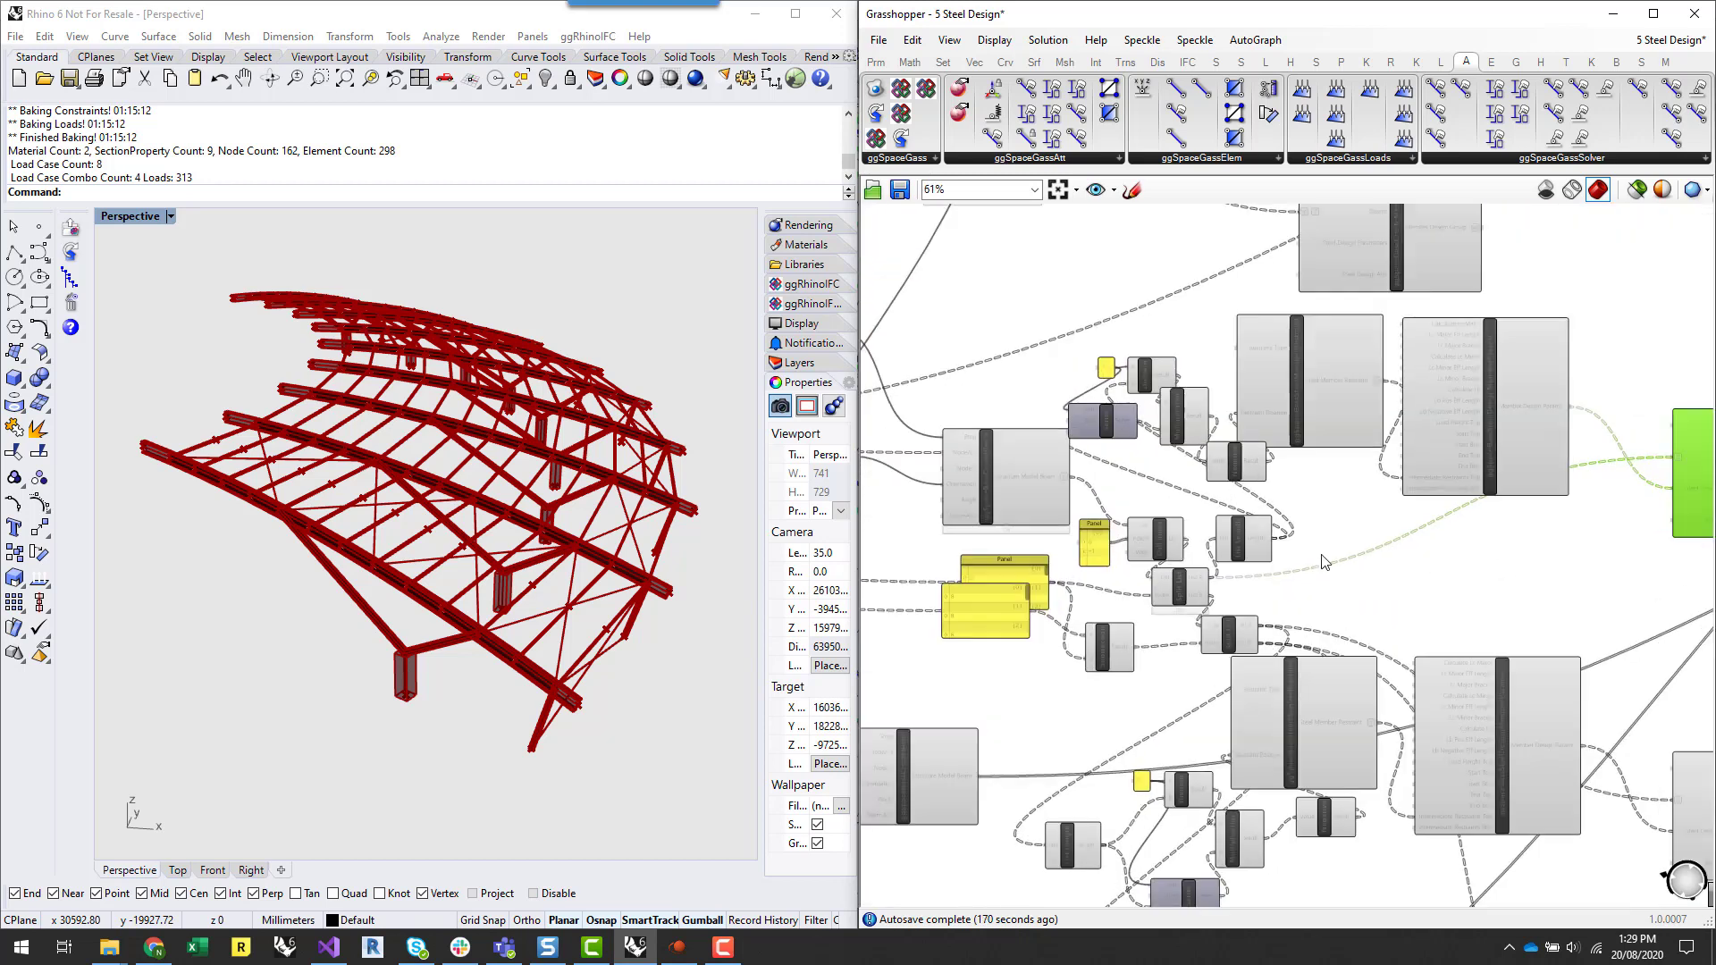
pyautogui.moveTo(1215, 582)
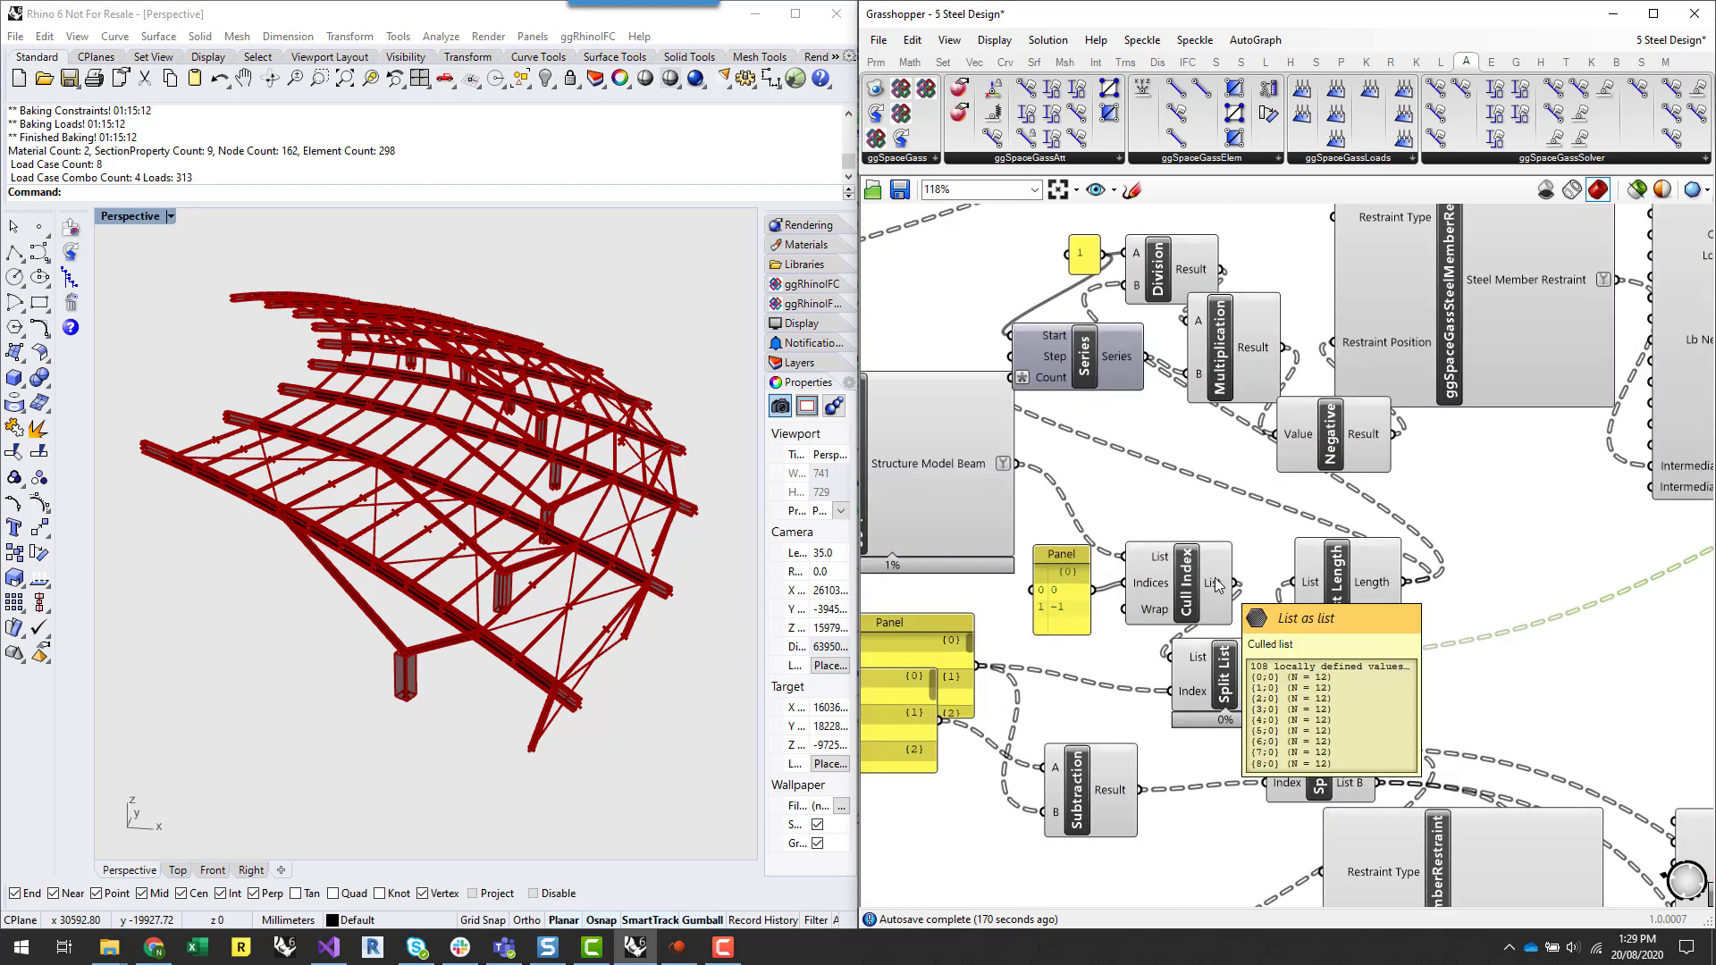
# - Add a Curve parameter beside the first Split List component and connect List A to it
pyautogui.scroll(-1, 1470, 658)
pyautogui.doubleClick(1559, 671)
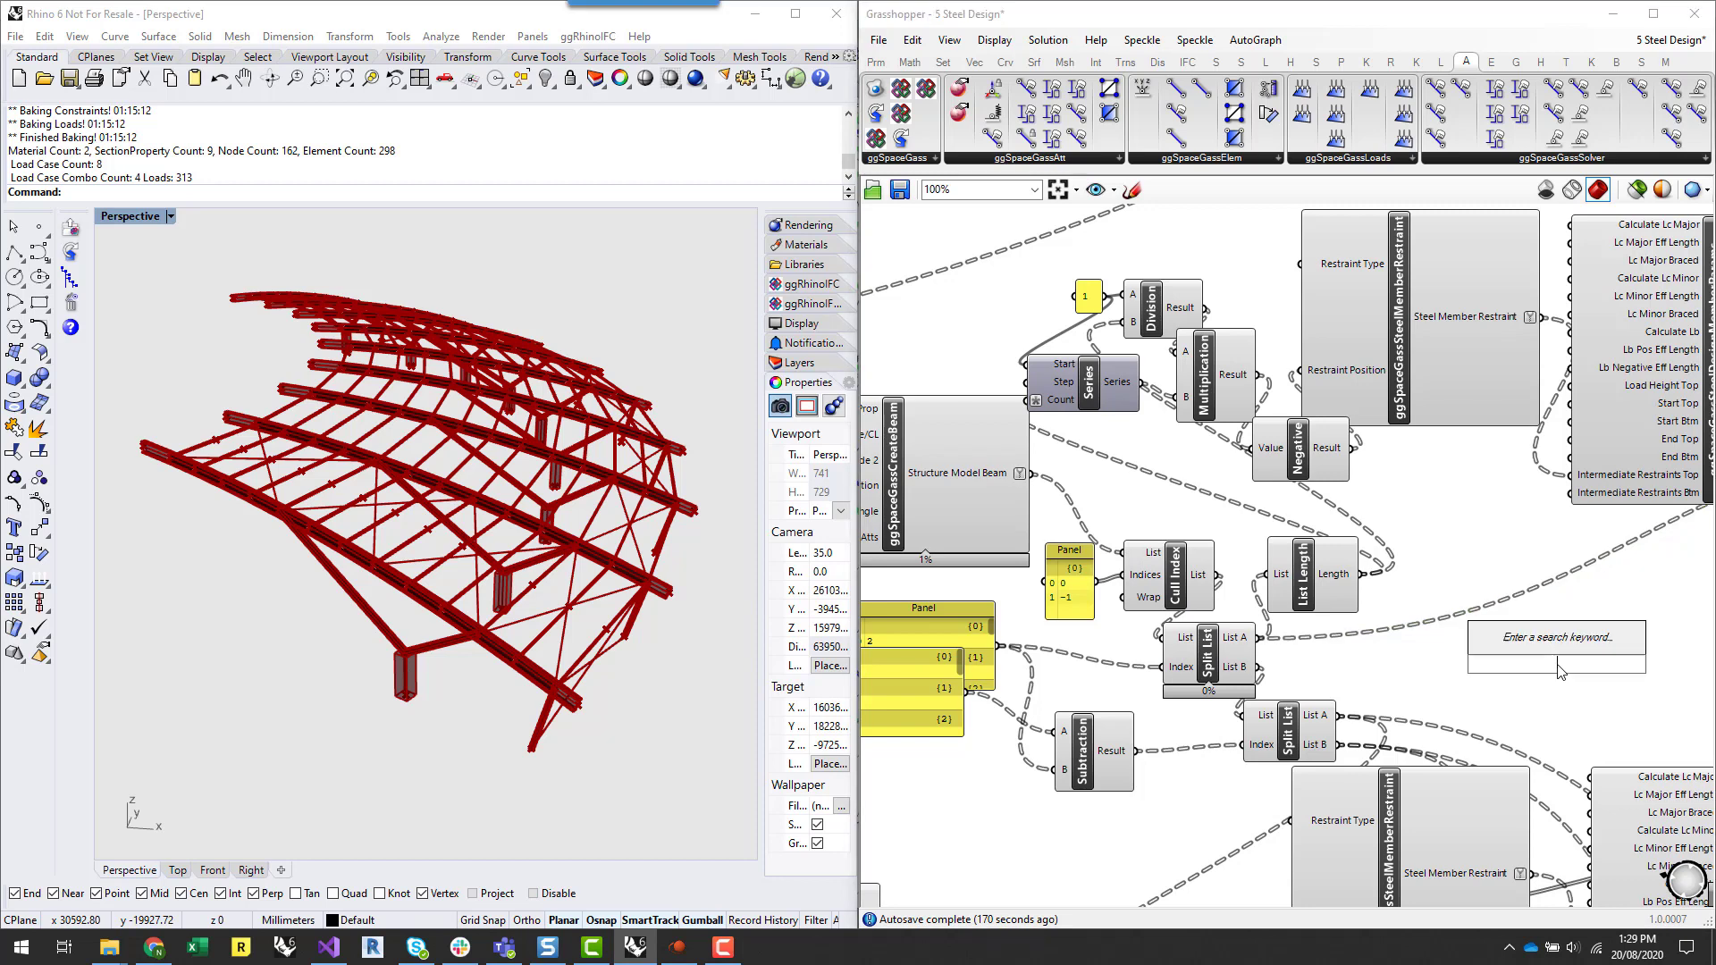
pyautogui.write('curve')
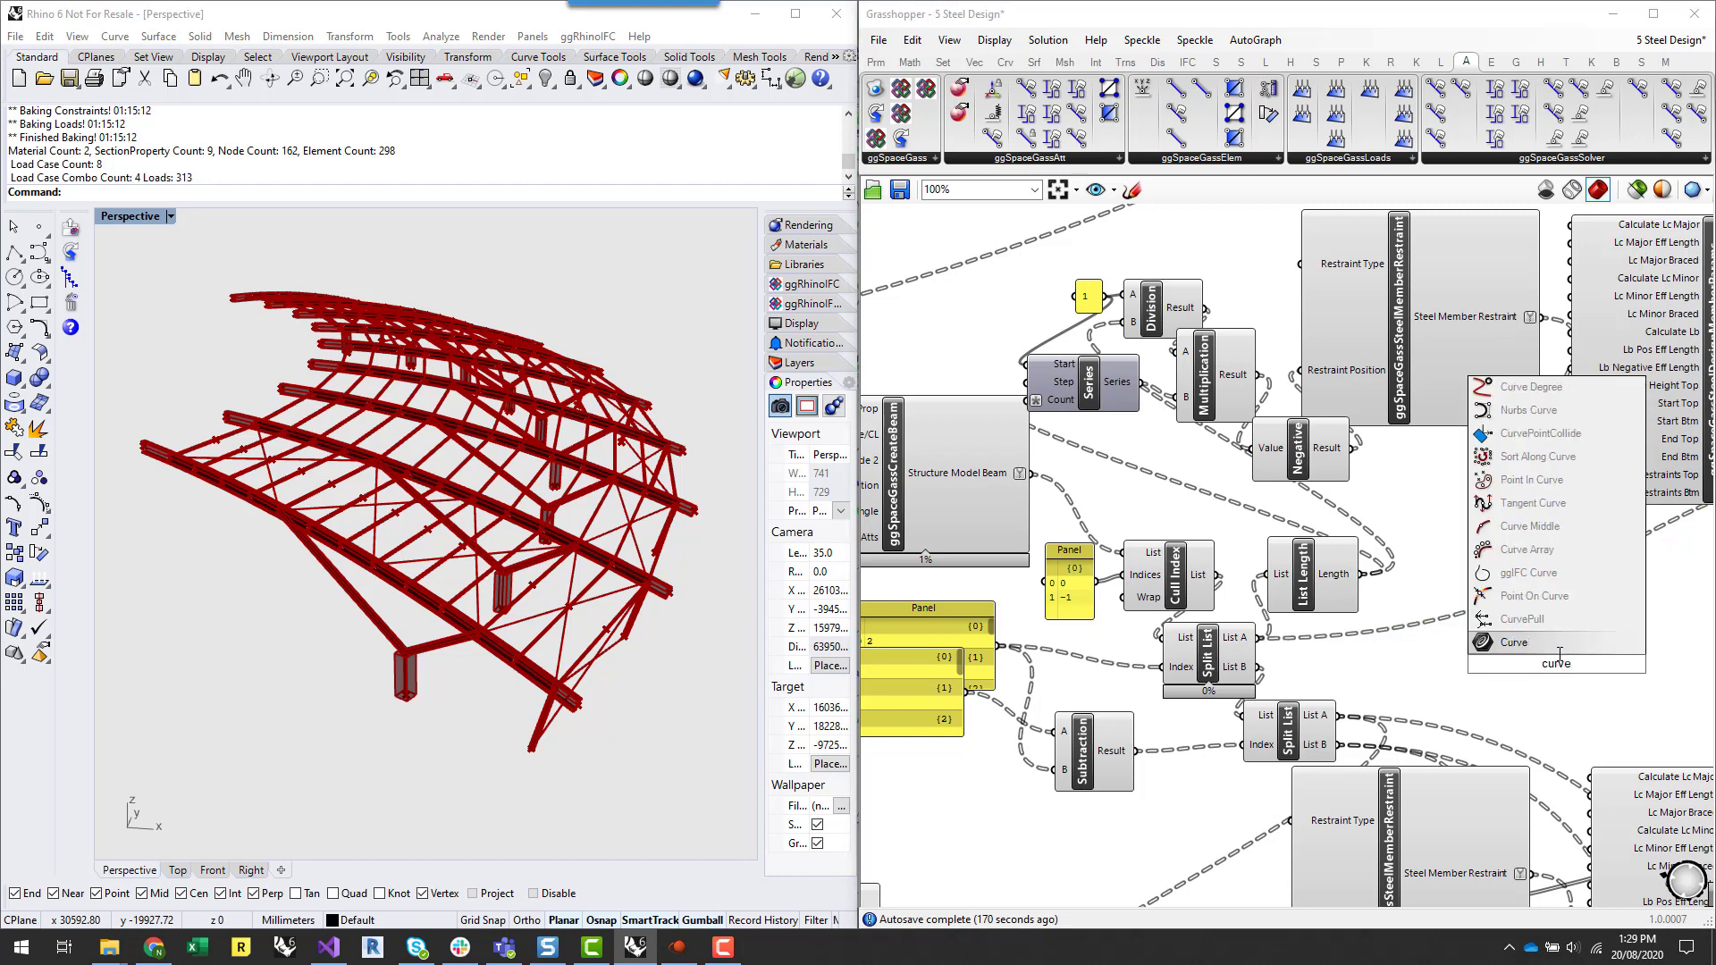
pyautogui.click(1563, 645)
pyautogui.click(1240, 648)
pyautogui.moveTo(1238, 652)
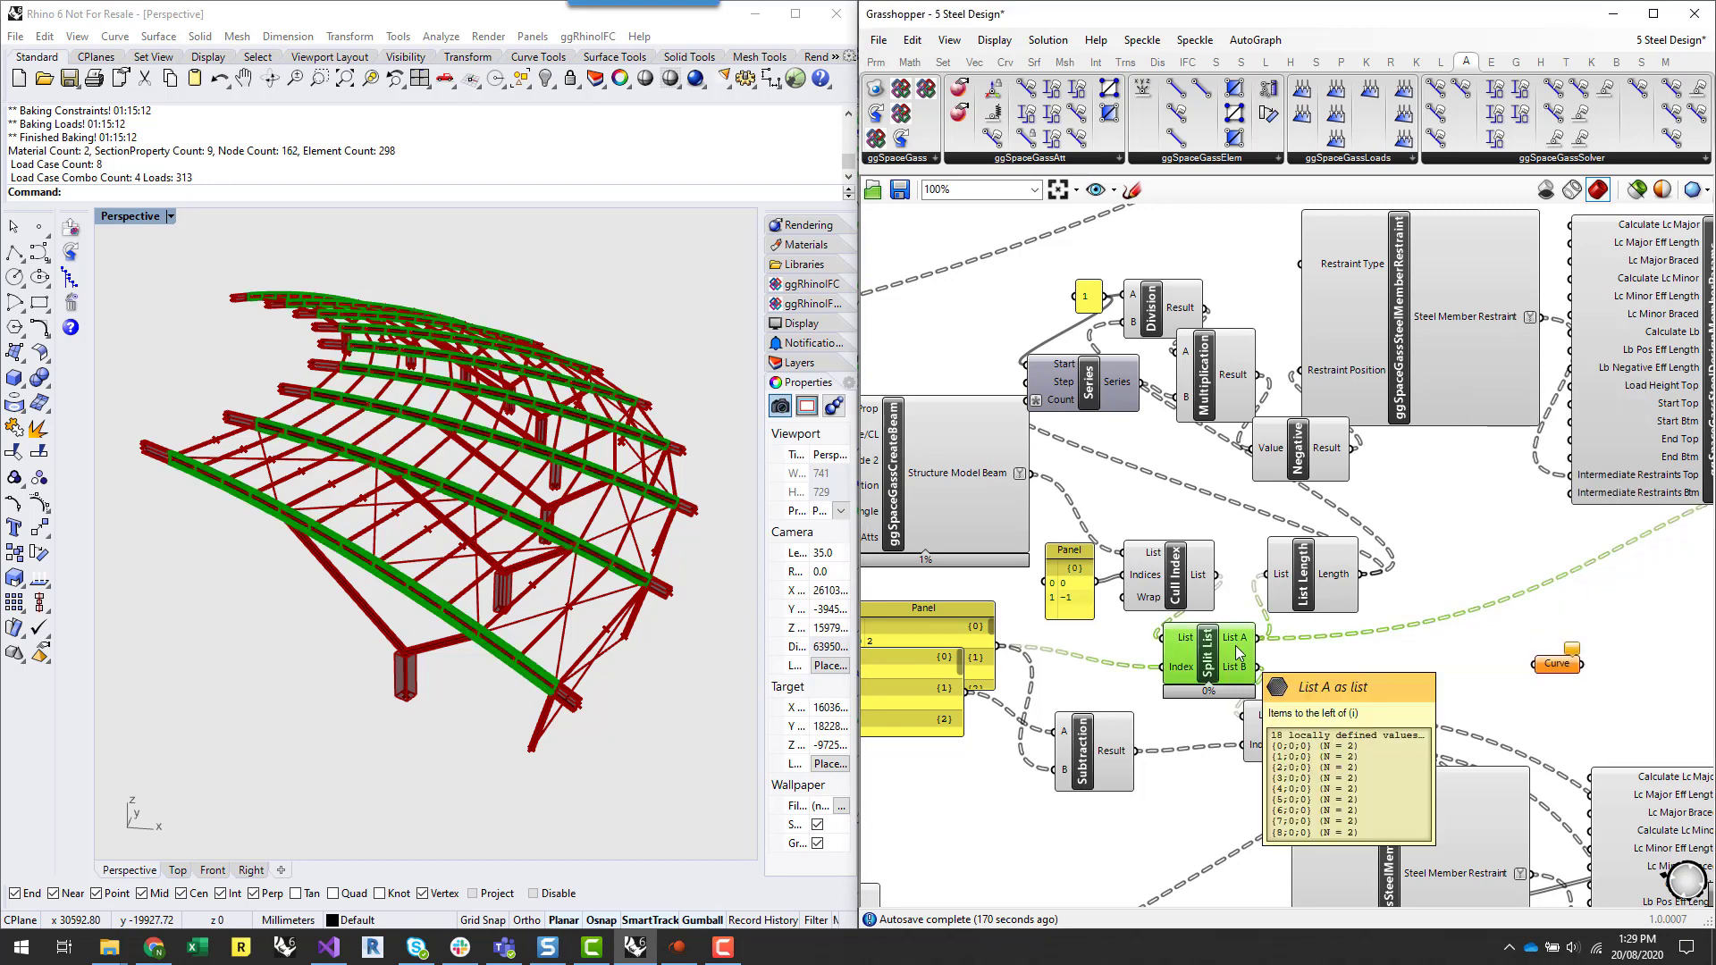
pyautogui.moveTo(1256, 638); pyautogui.dragTo(1580, 684)
# - Duplicate the Curve parameter below the first one and connect the copy to List A of the second Split List component
pyautogui.moveTo(1556, 670)
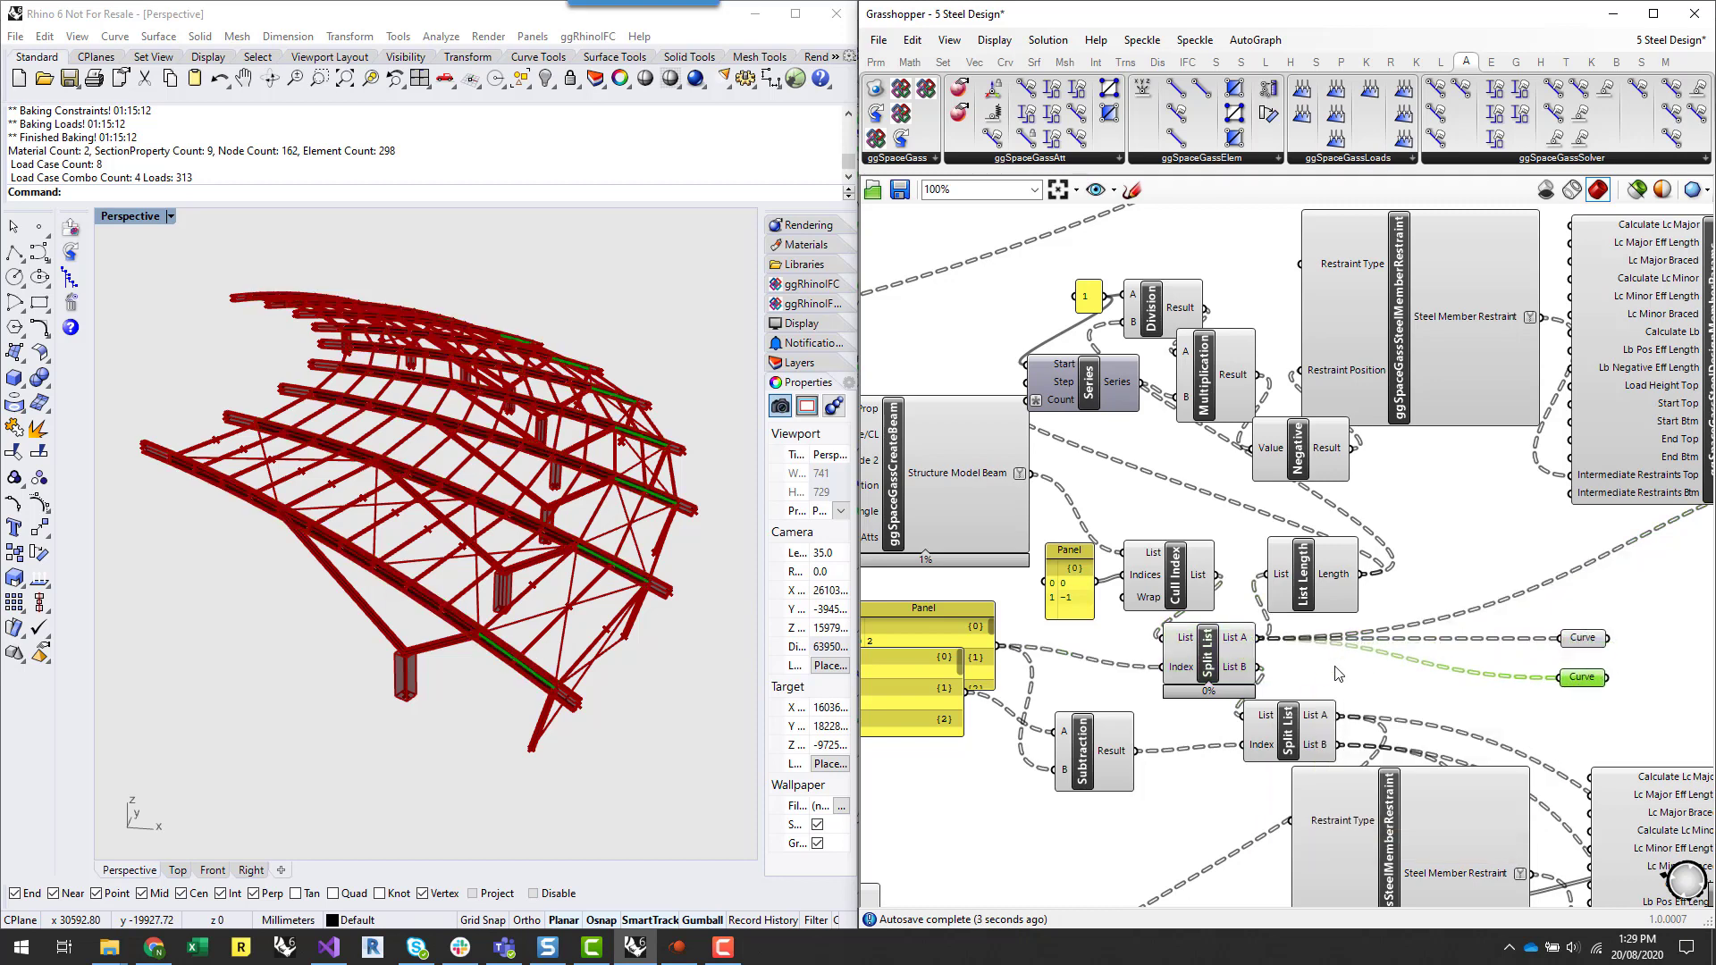
pyautogui.moveTo(1261, 667); pyautogui.dragTo(1577, 673)
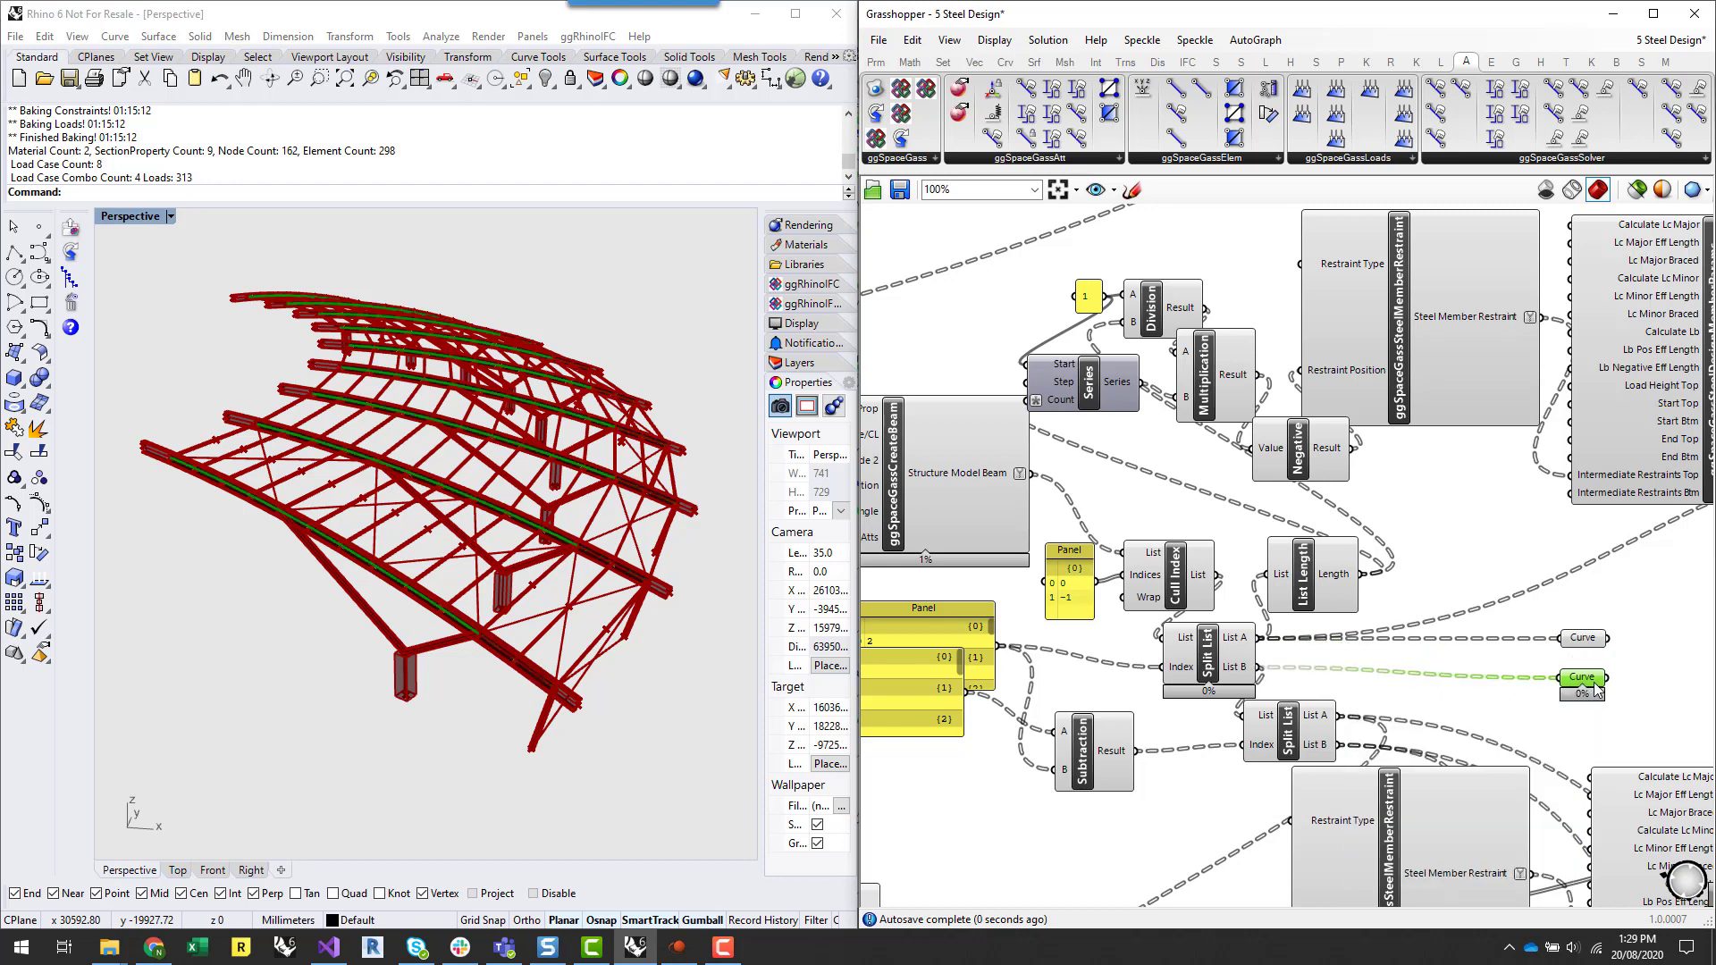
pyautogui.keyDown('shift'); pyautogui.moveTo(1338, 715); pyautogui.dragTo(1573, 676); pyautogui.keyUp('shift')
pyautogui.moveTo(1657, 730); pyautogui.dragTo(1442, 675, button='right')
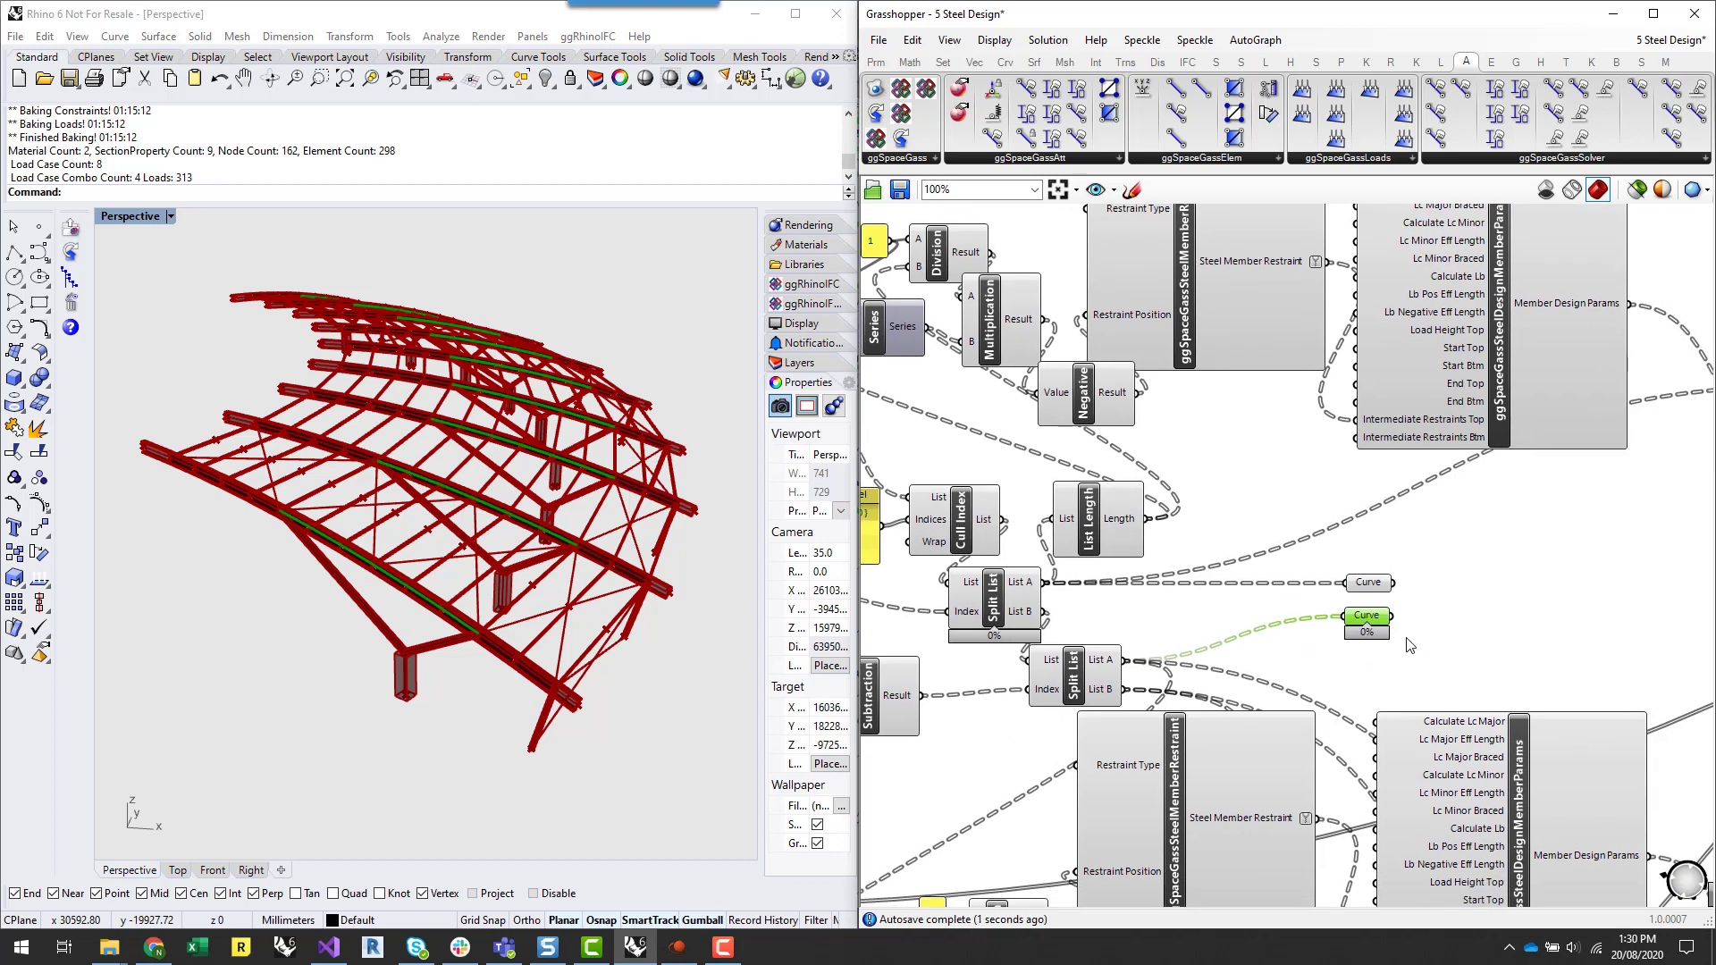
# - Paste a third Curve parameter below the other two and connect it to List B of the second Split List component
pyautogui.hotkey('ctrl', 'v')
pyautogui.moveTo(1388, 627); pyautogui.dragTo(1383, 659)
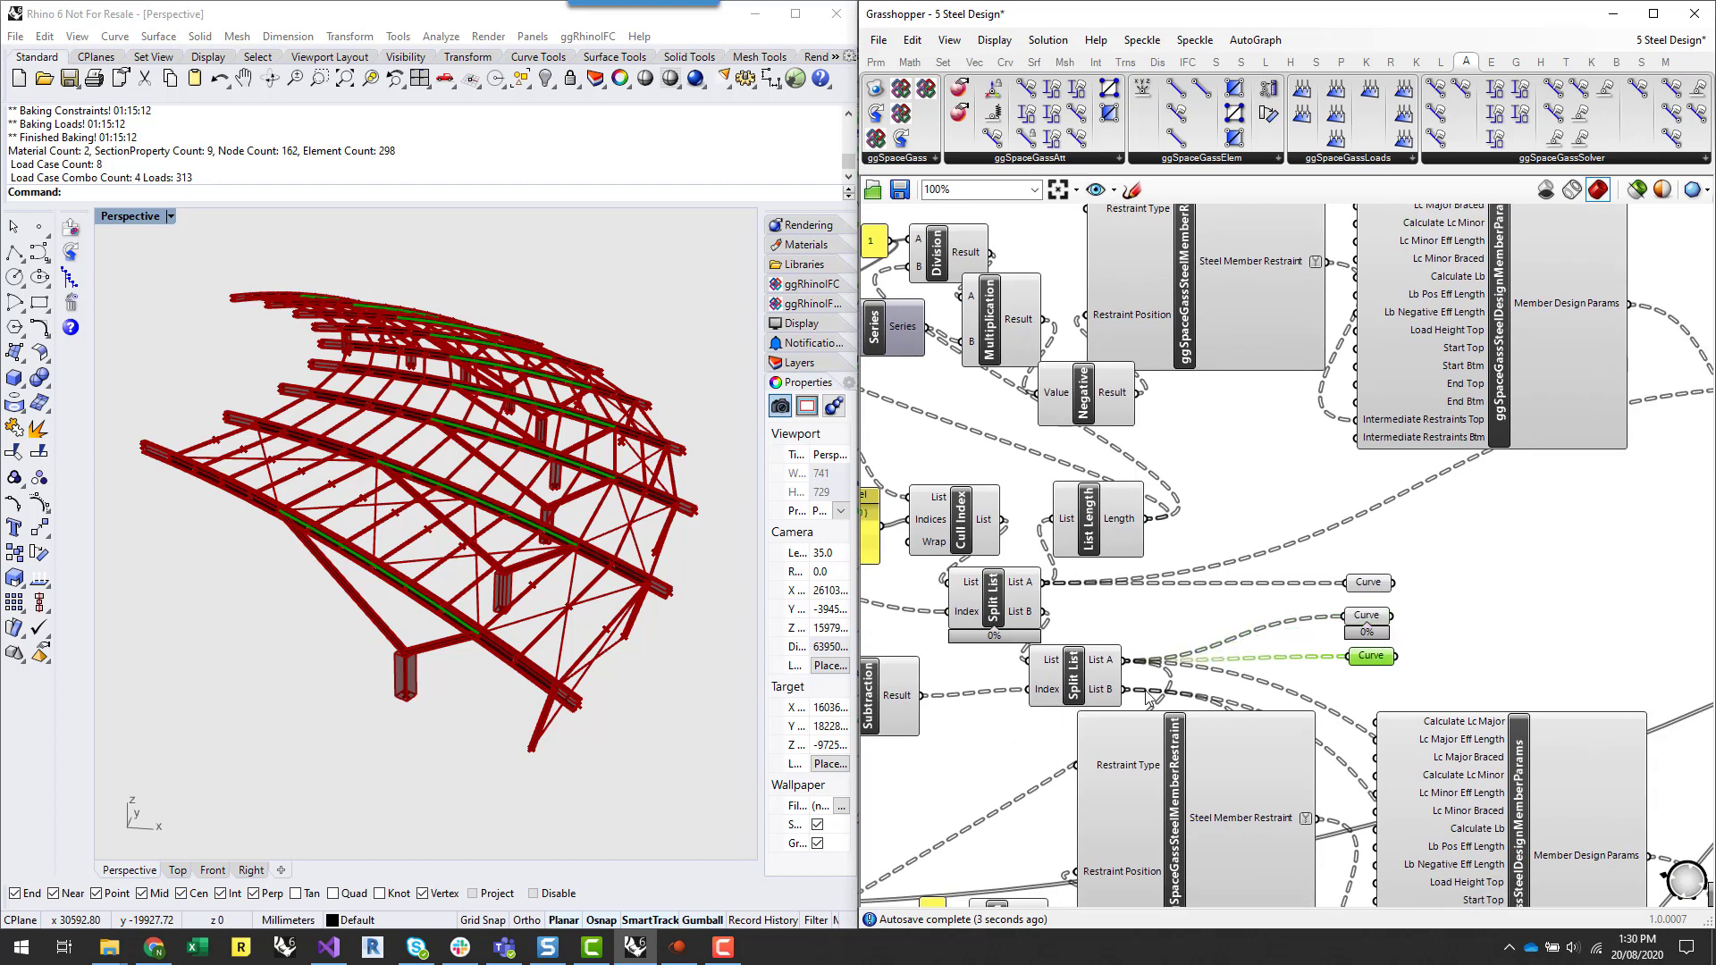
pyautogui.moveTo(1124, 690); pyautogui.dragTo(1351, 656)
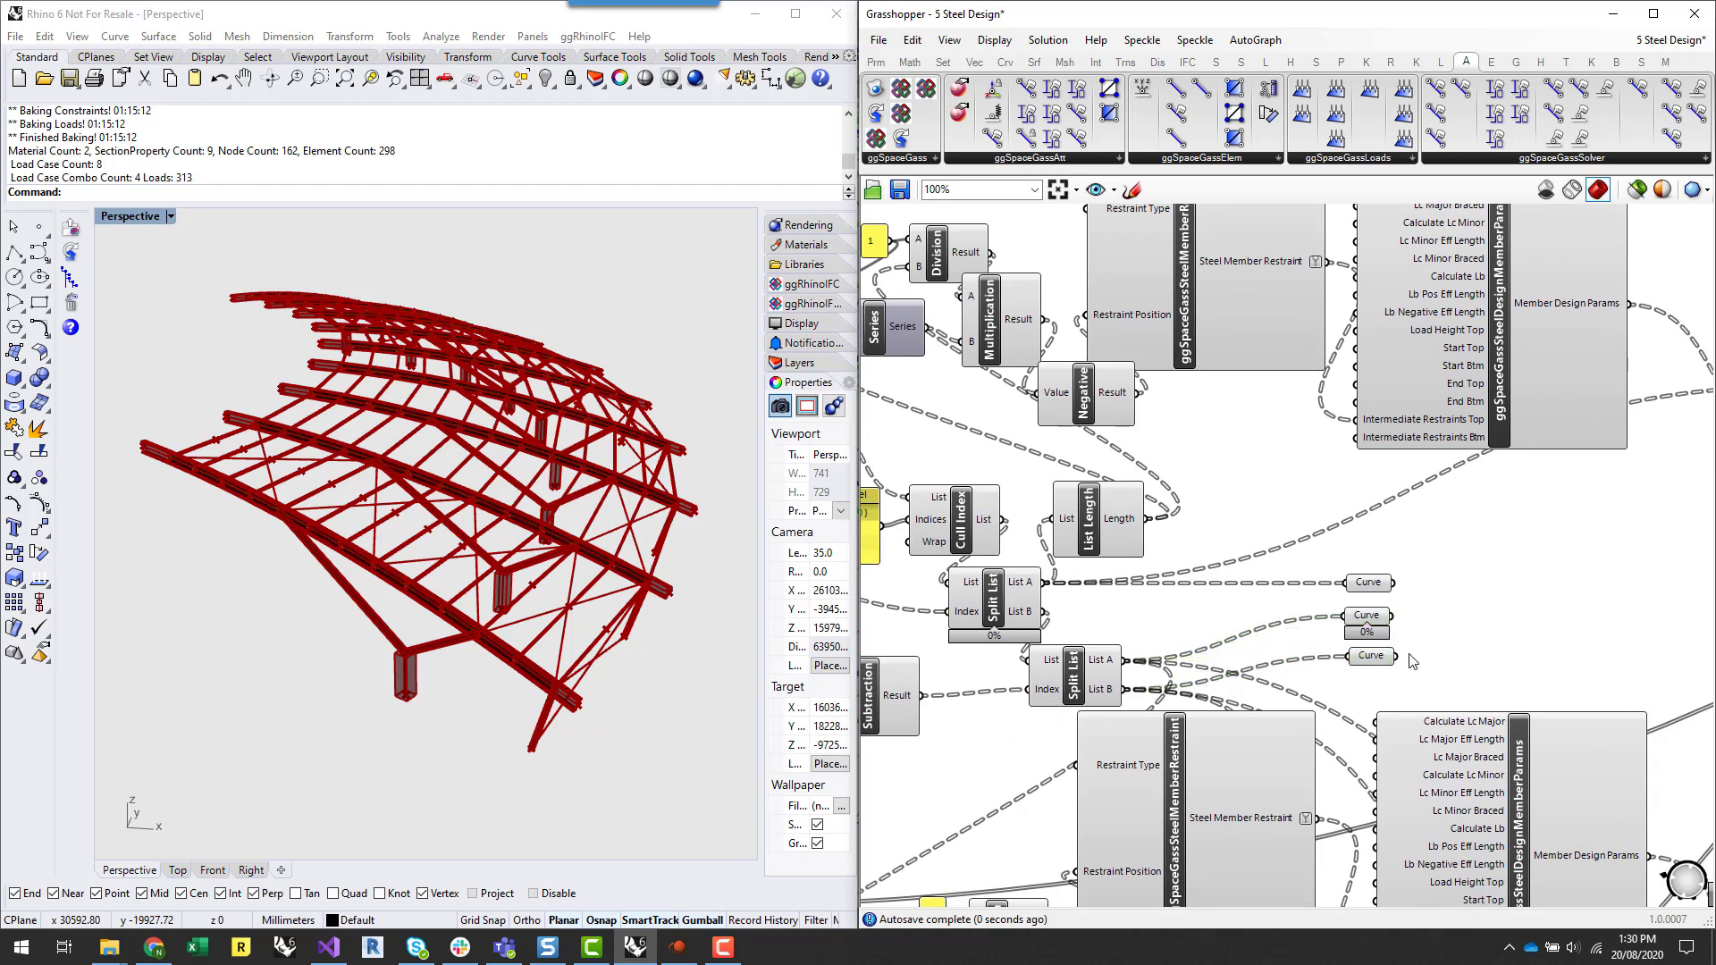
# - Move the three Curve parameters next to the Merge component that combines the member design groups
pyautogui.moveTo(1317, 558); pyautogui.dragTo(1331, 589)
pyautogui.scroll(-6, 1296, 595)
pyautogui.scroll(5, 1401, 652)
pyautogui.scroll(4, 1311, 596)
# - Add a Merge component beside the three Curve parameters and give it a third data input, D3
pyautogui.doubleClick(1503, 604)
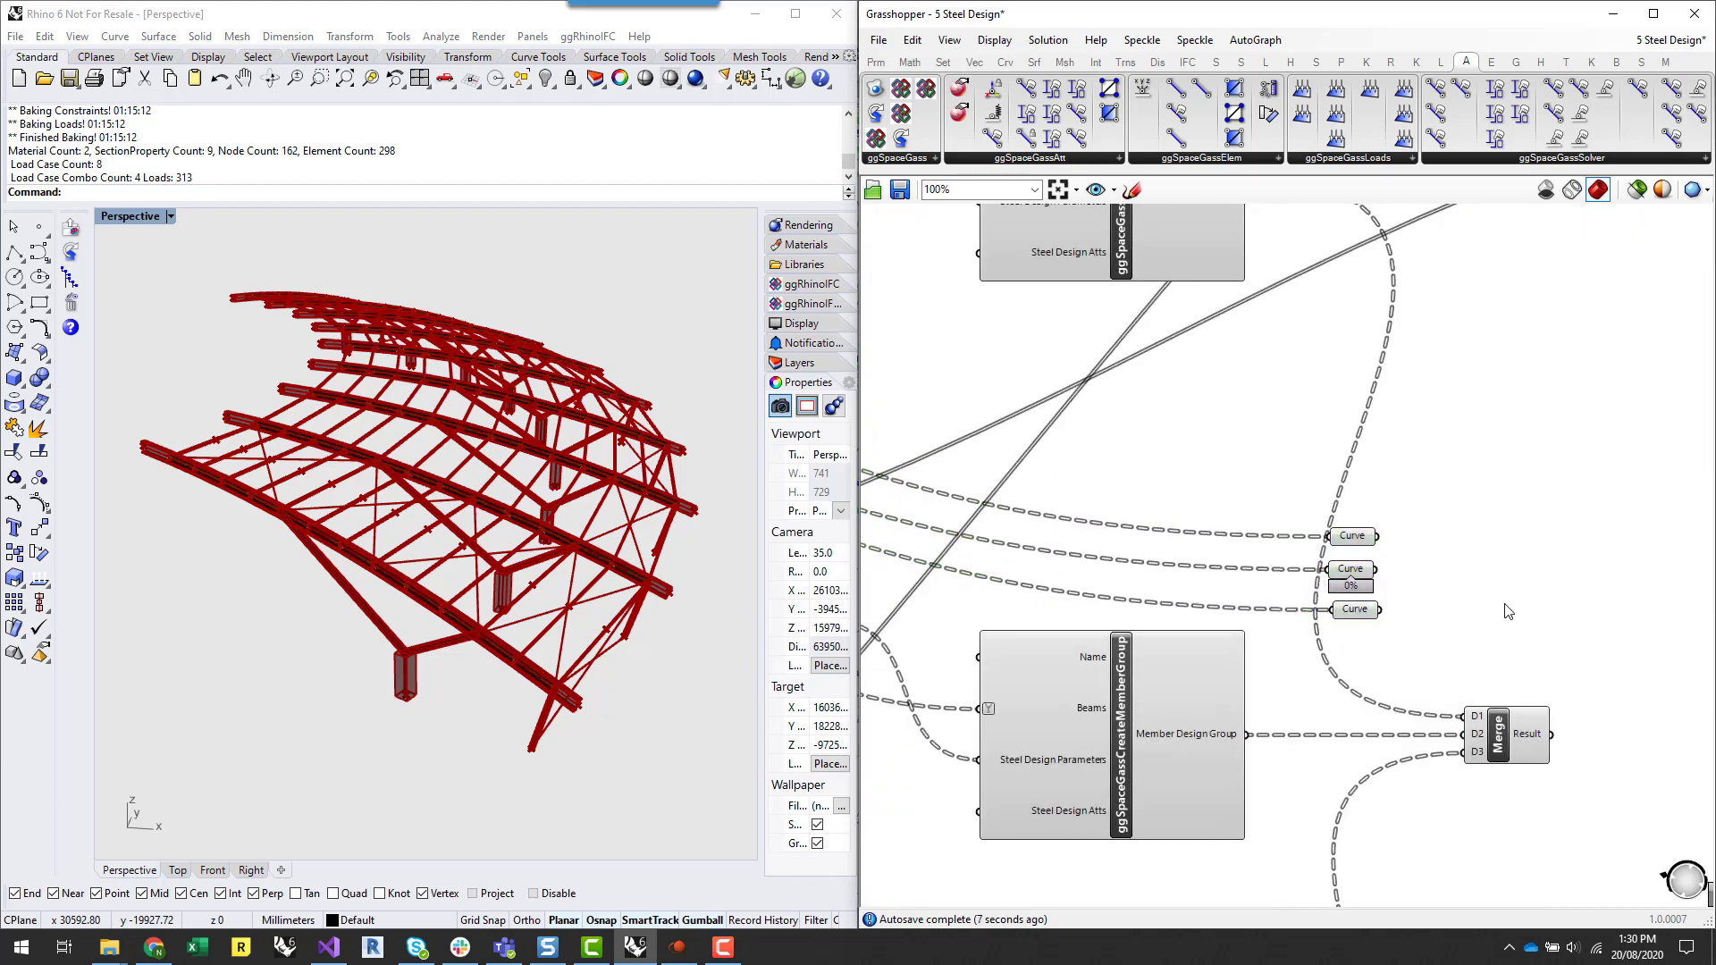
pyautogui.write('merge')
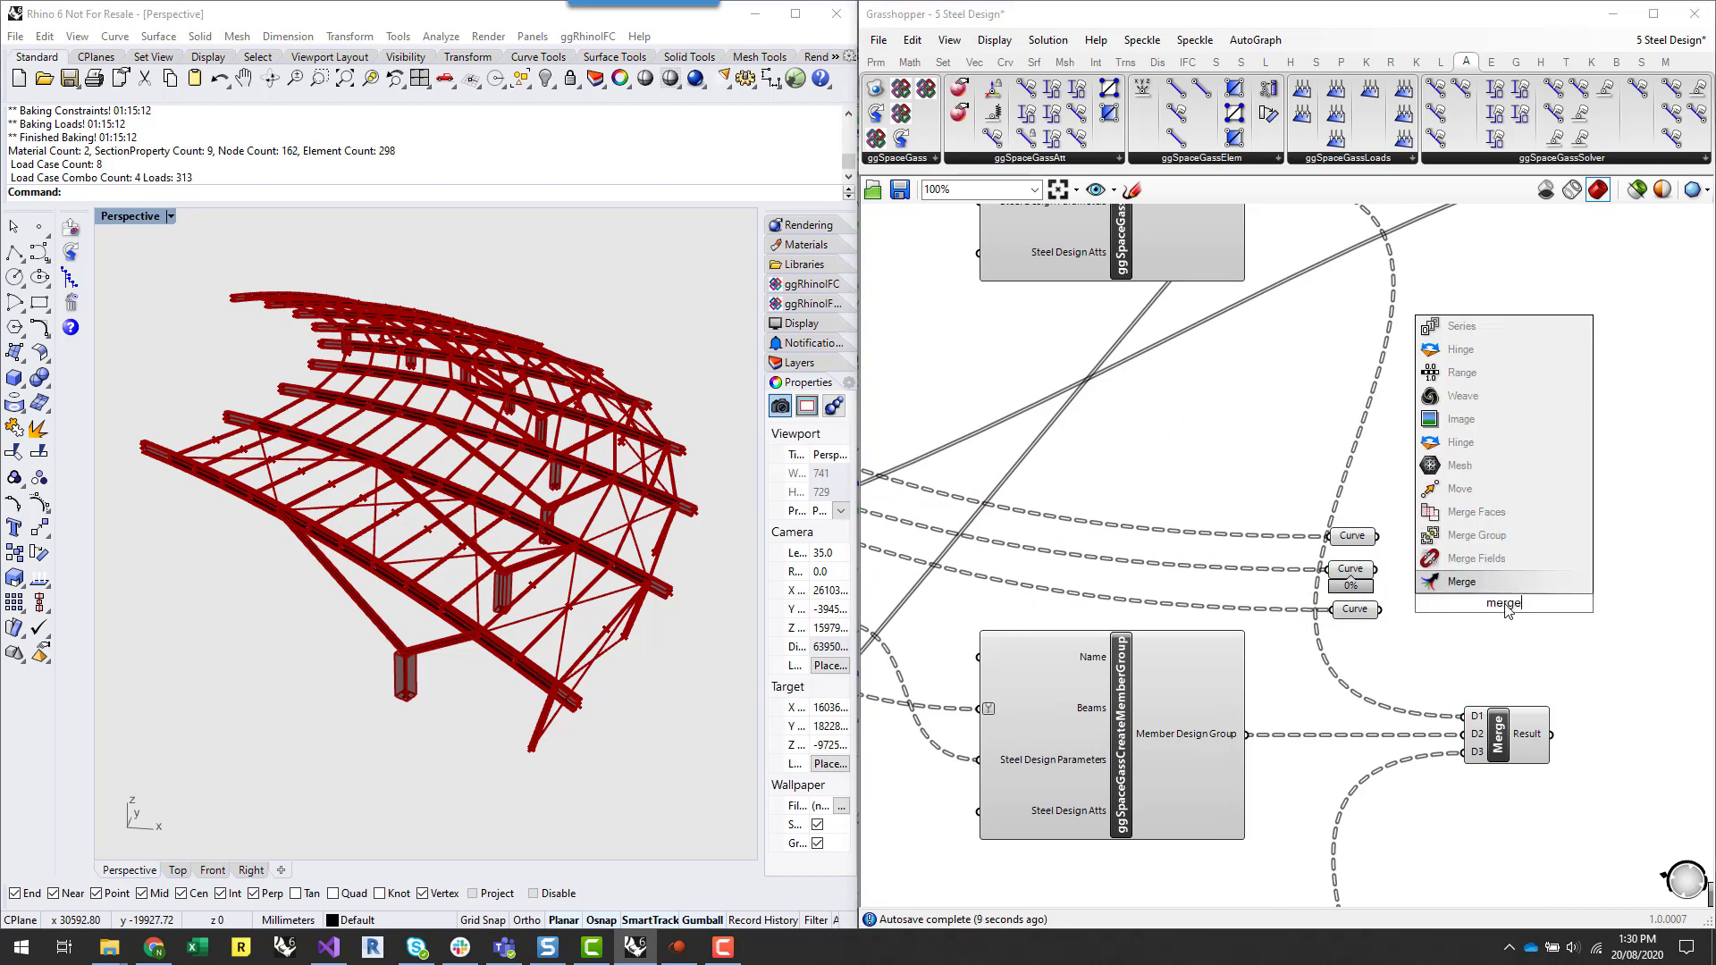
pyautogui.click(1516, 581)
pyautogui.moveTo(1478, 601); pyautogui.dragTo(1477, 540)
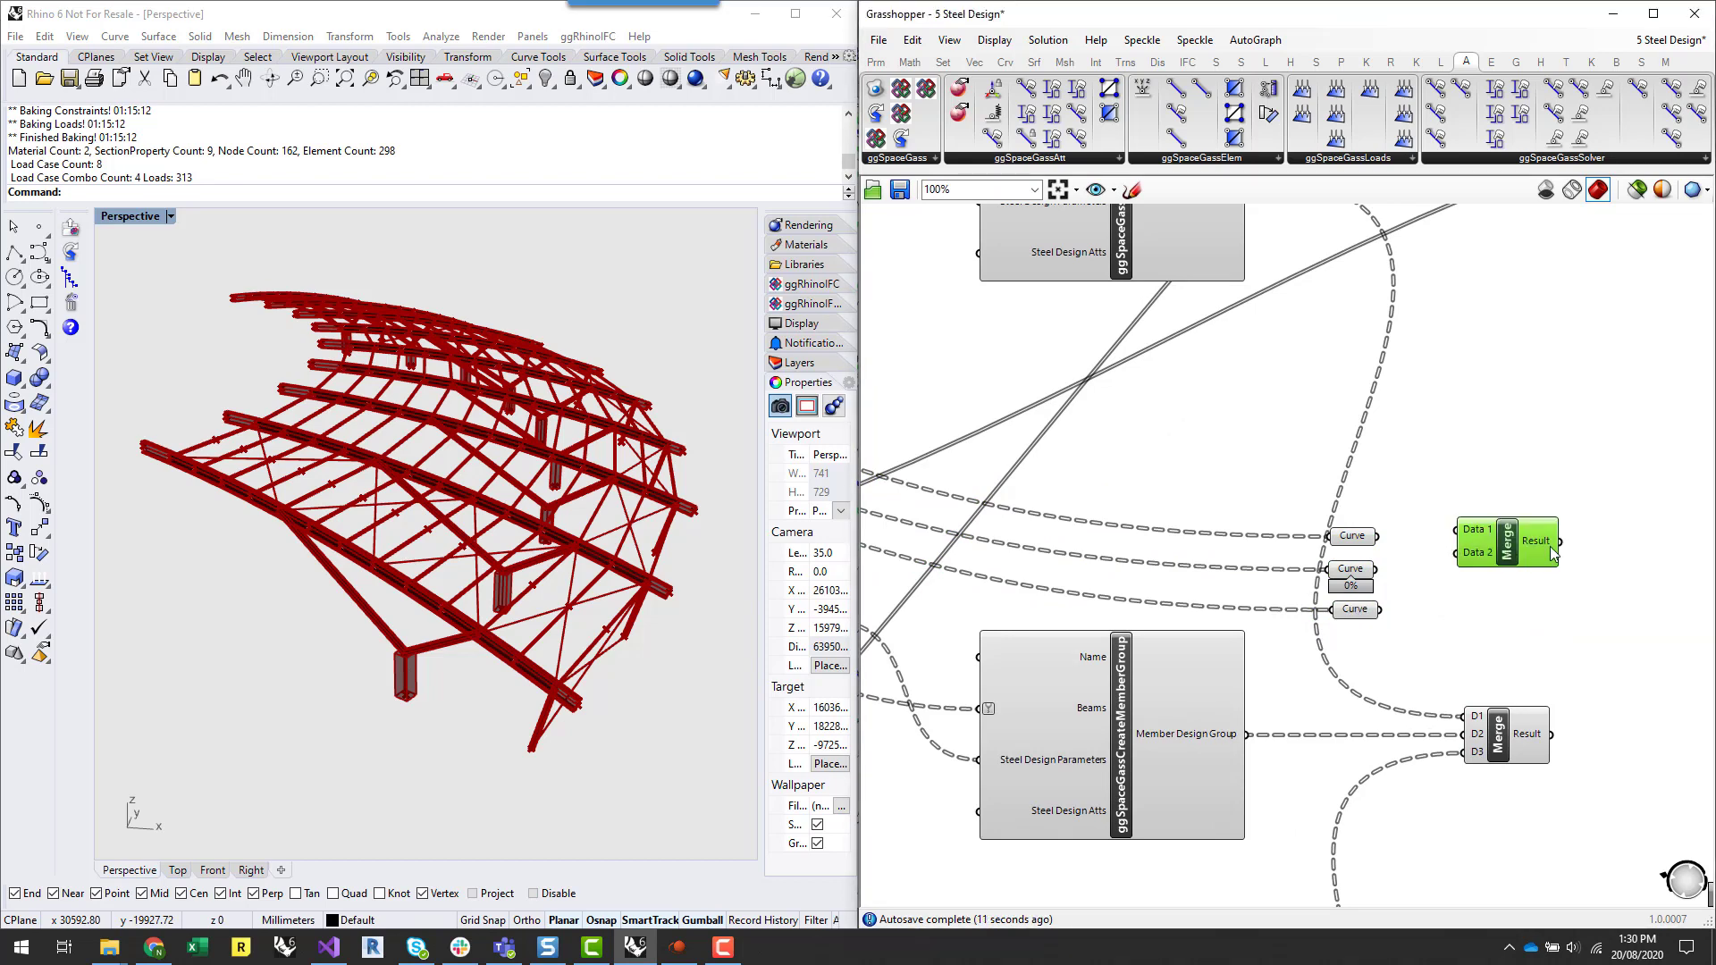
pyautogui.scroll(6, 1434, 588)
pyautogui.click(1427, 613)
pyautogui.scroll(-4, 1474, 621)
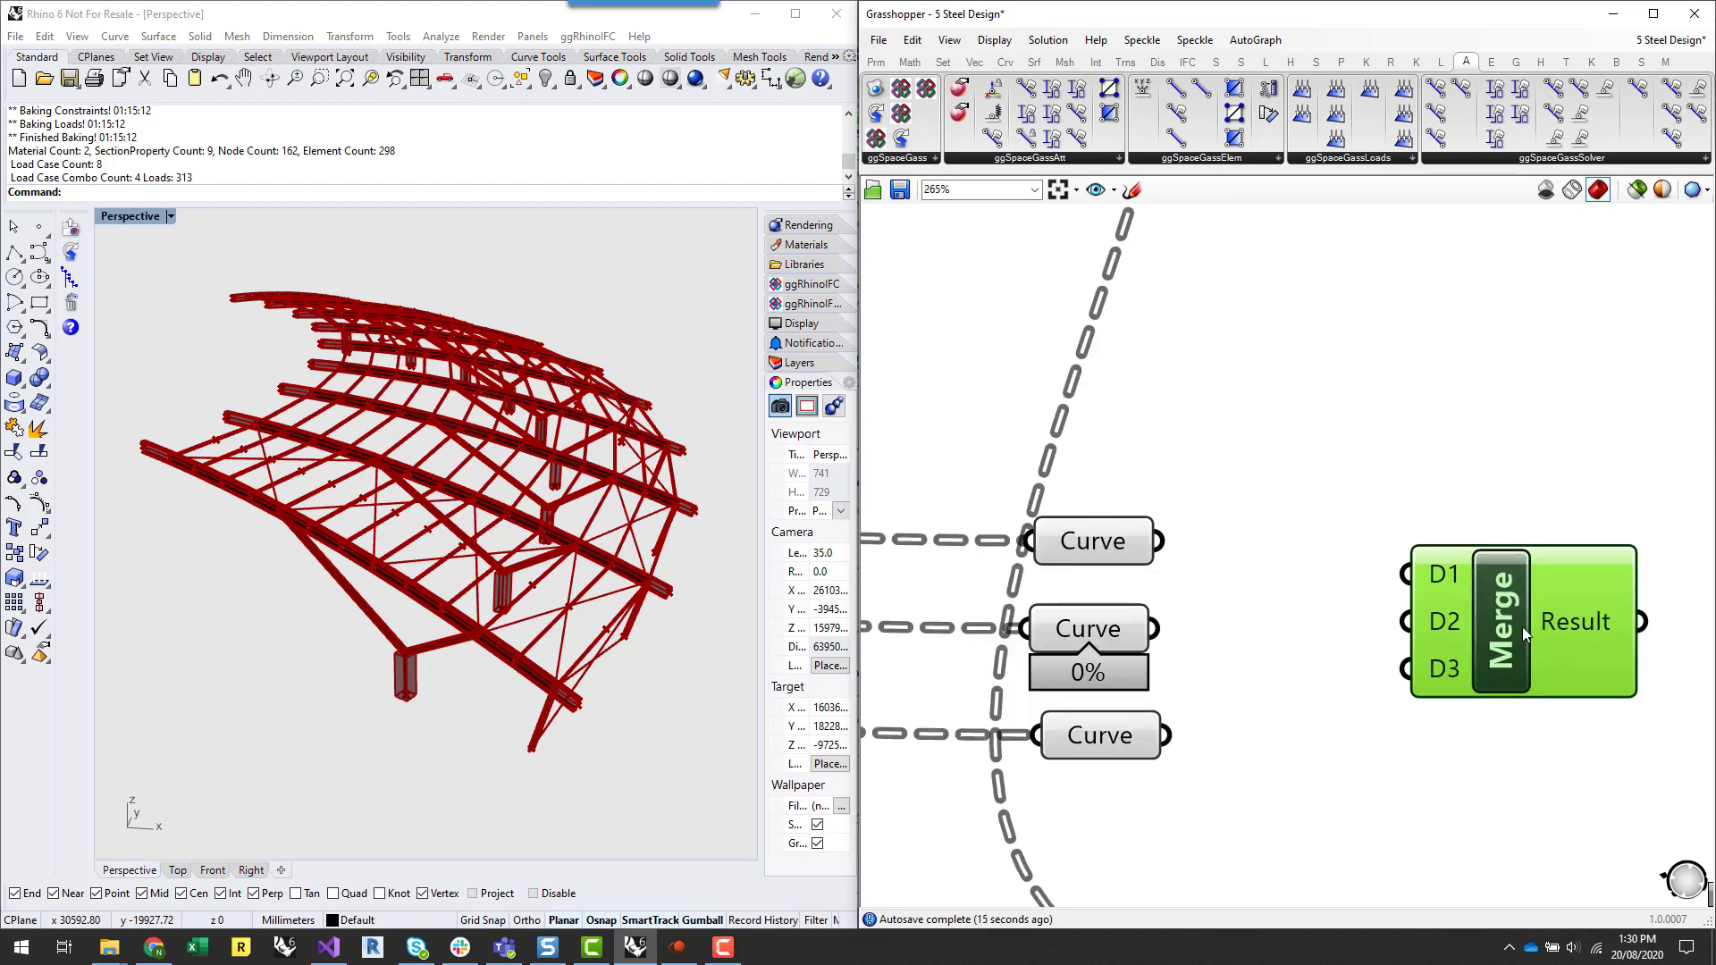
pyautogui.moveTo(1521, 626); pyautogui.dragTo(1593, 659)
# - Add a Join Curves component between the three Curve parameters and the Merge component, and connect the first Curve parameter to it
pyautogui.doubleClick(1283, 608)
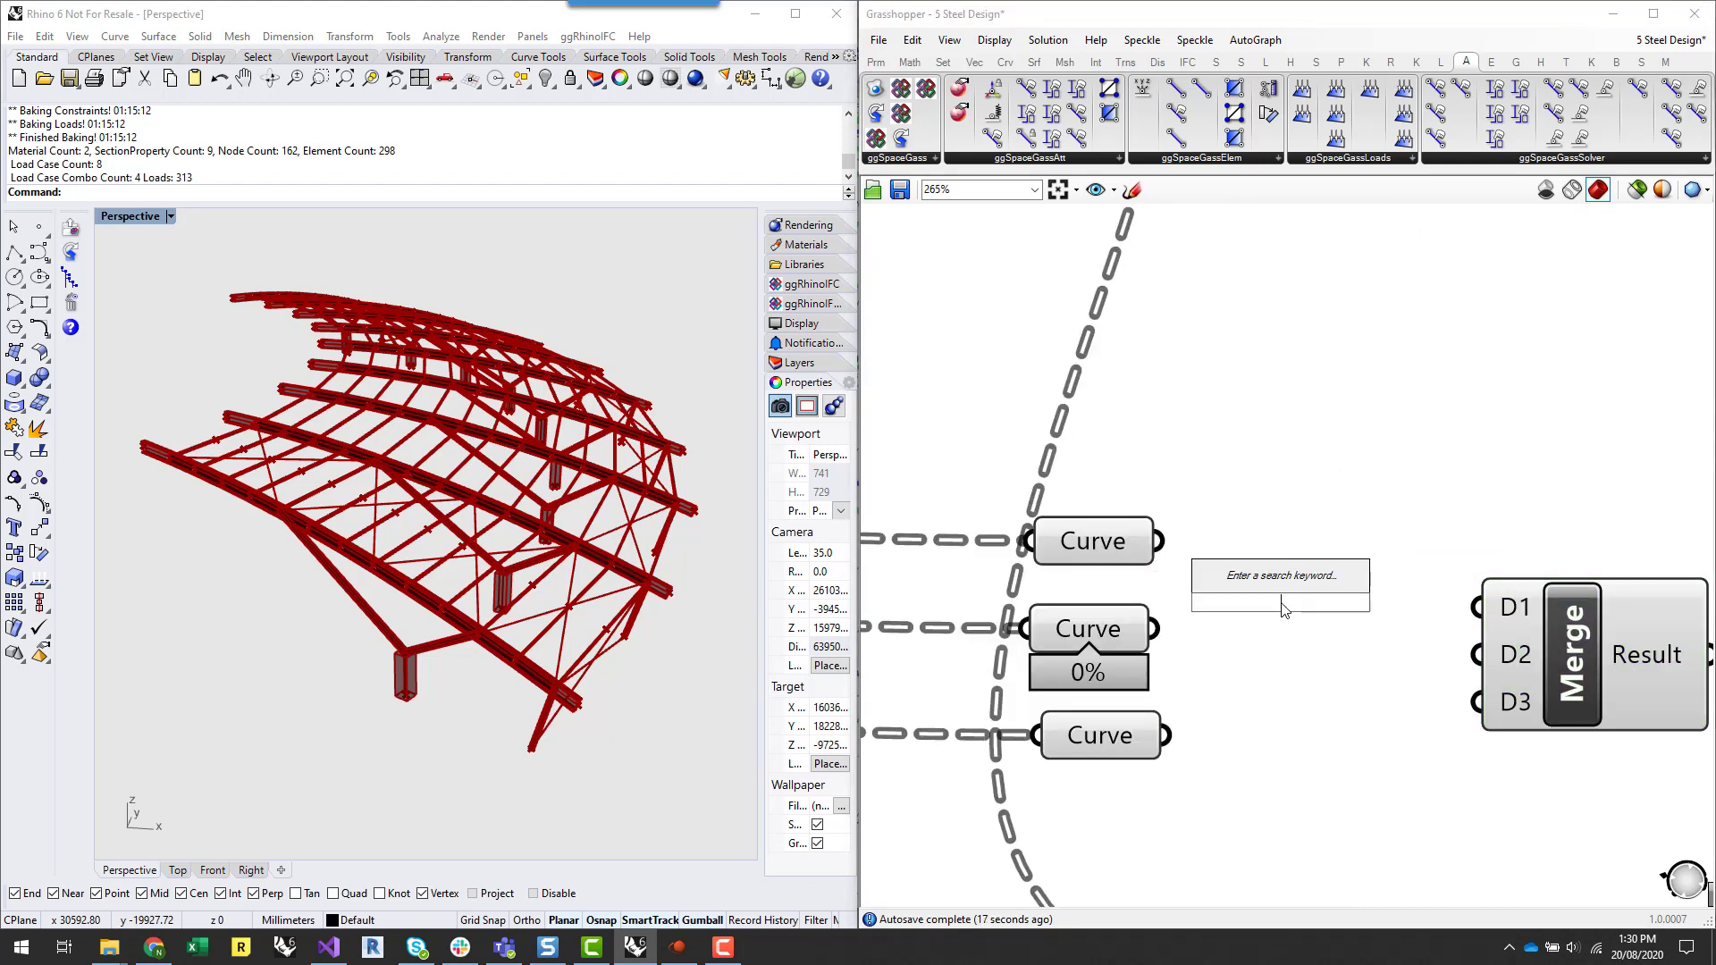
pyautogui.doubleClick(1300, 554)
pyautogui.write('join')
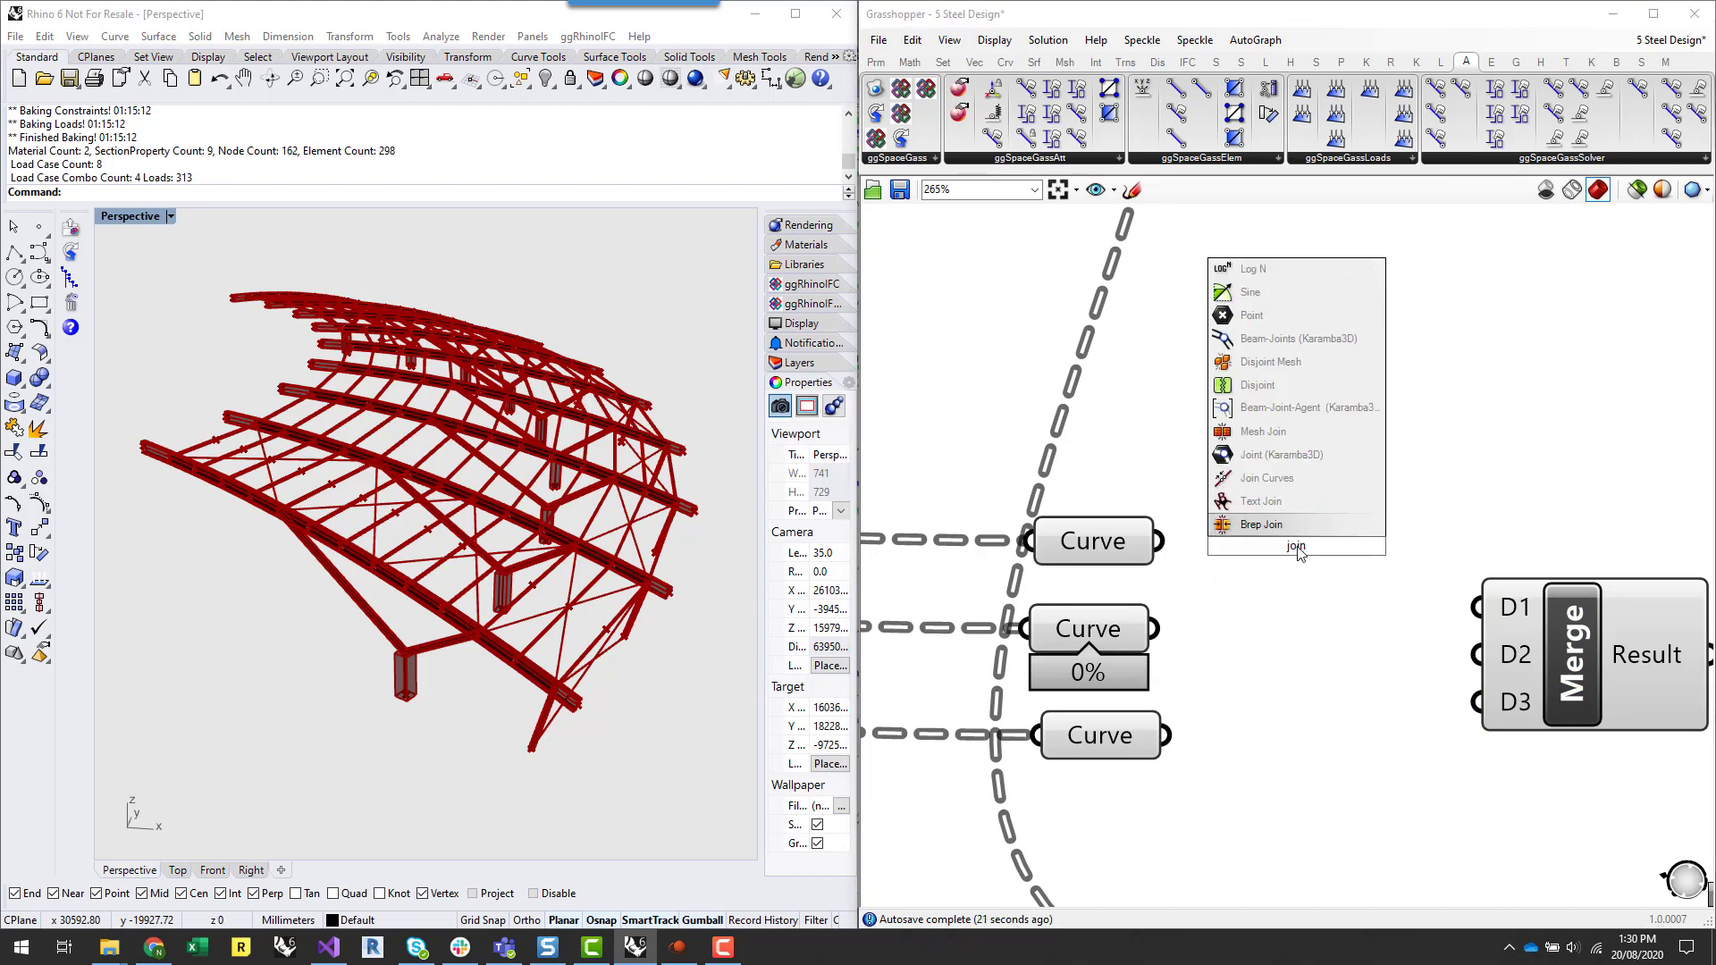
pyautogui.click(1264, 478)
pyautogui.scroll(-1, 1021, 494)
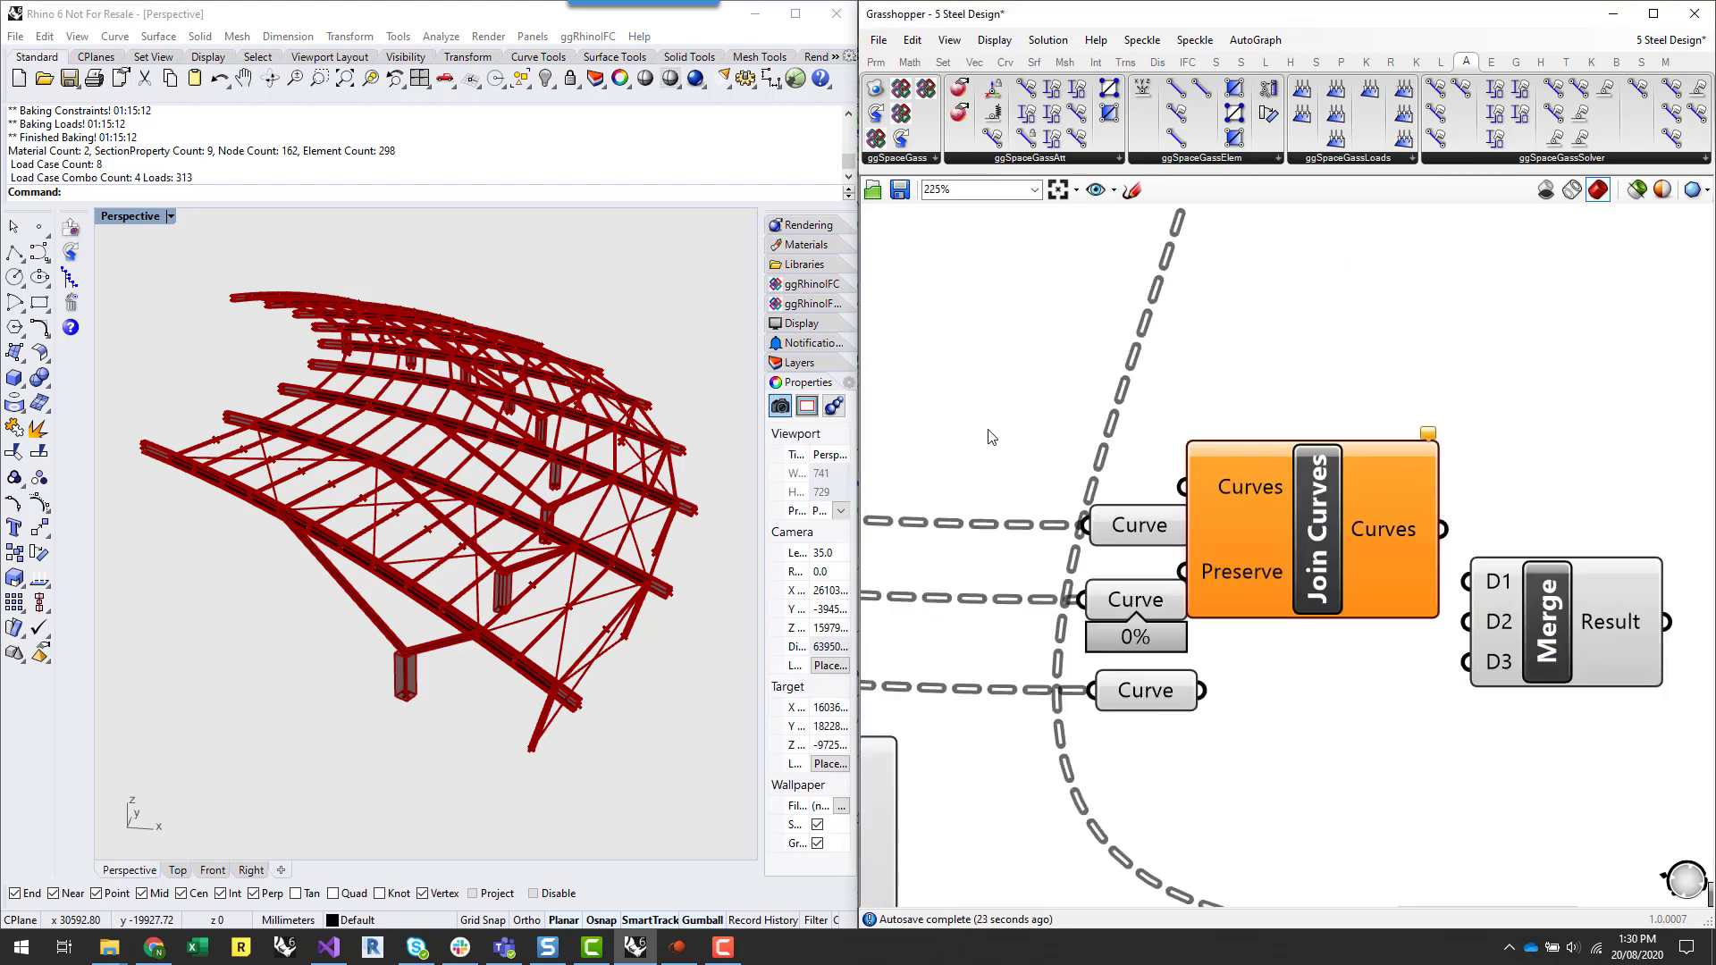
pyautogui.moveTo(987, 430); pyautogui.dragTo(969, 628)
pyautogui.click(952, 714)
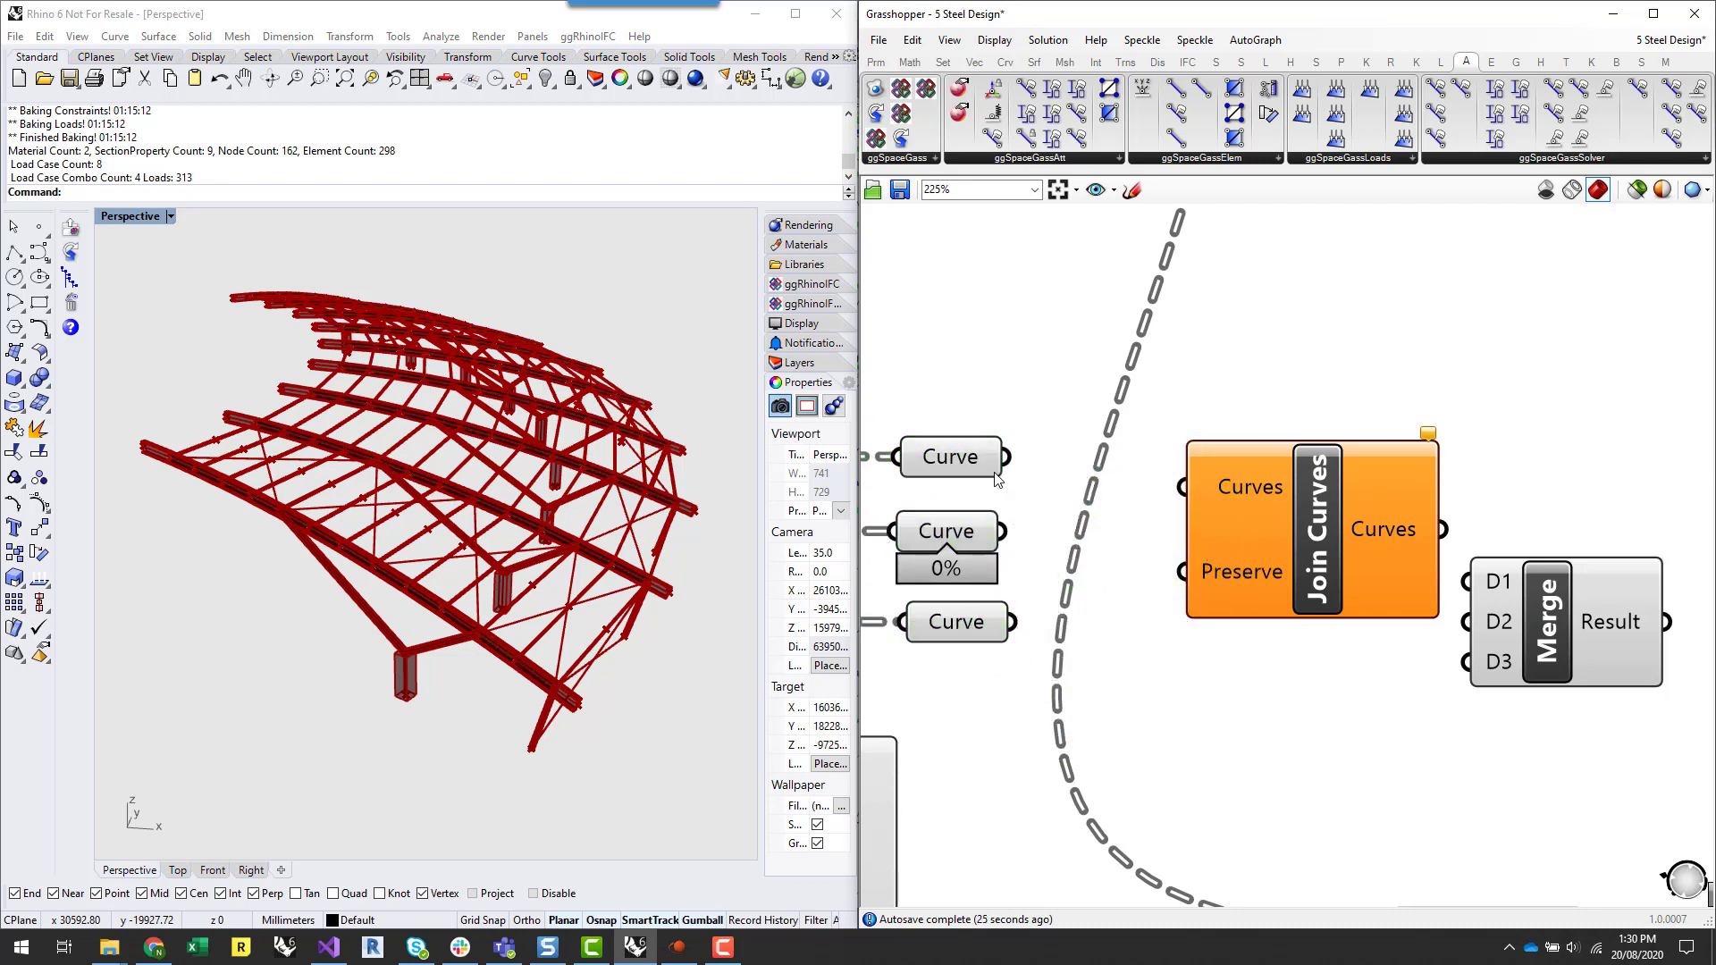
pyautogui.moveTo(1004, 456); pyautogui.dragTo(1182, 487)
# - Duplicate the Join Curves component twice and connect the second and third Curve parameters to the Curves inputs of the copies
pyautogui.moveTo(1315, 541); pyautogui.dragTo(1251, 739)
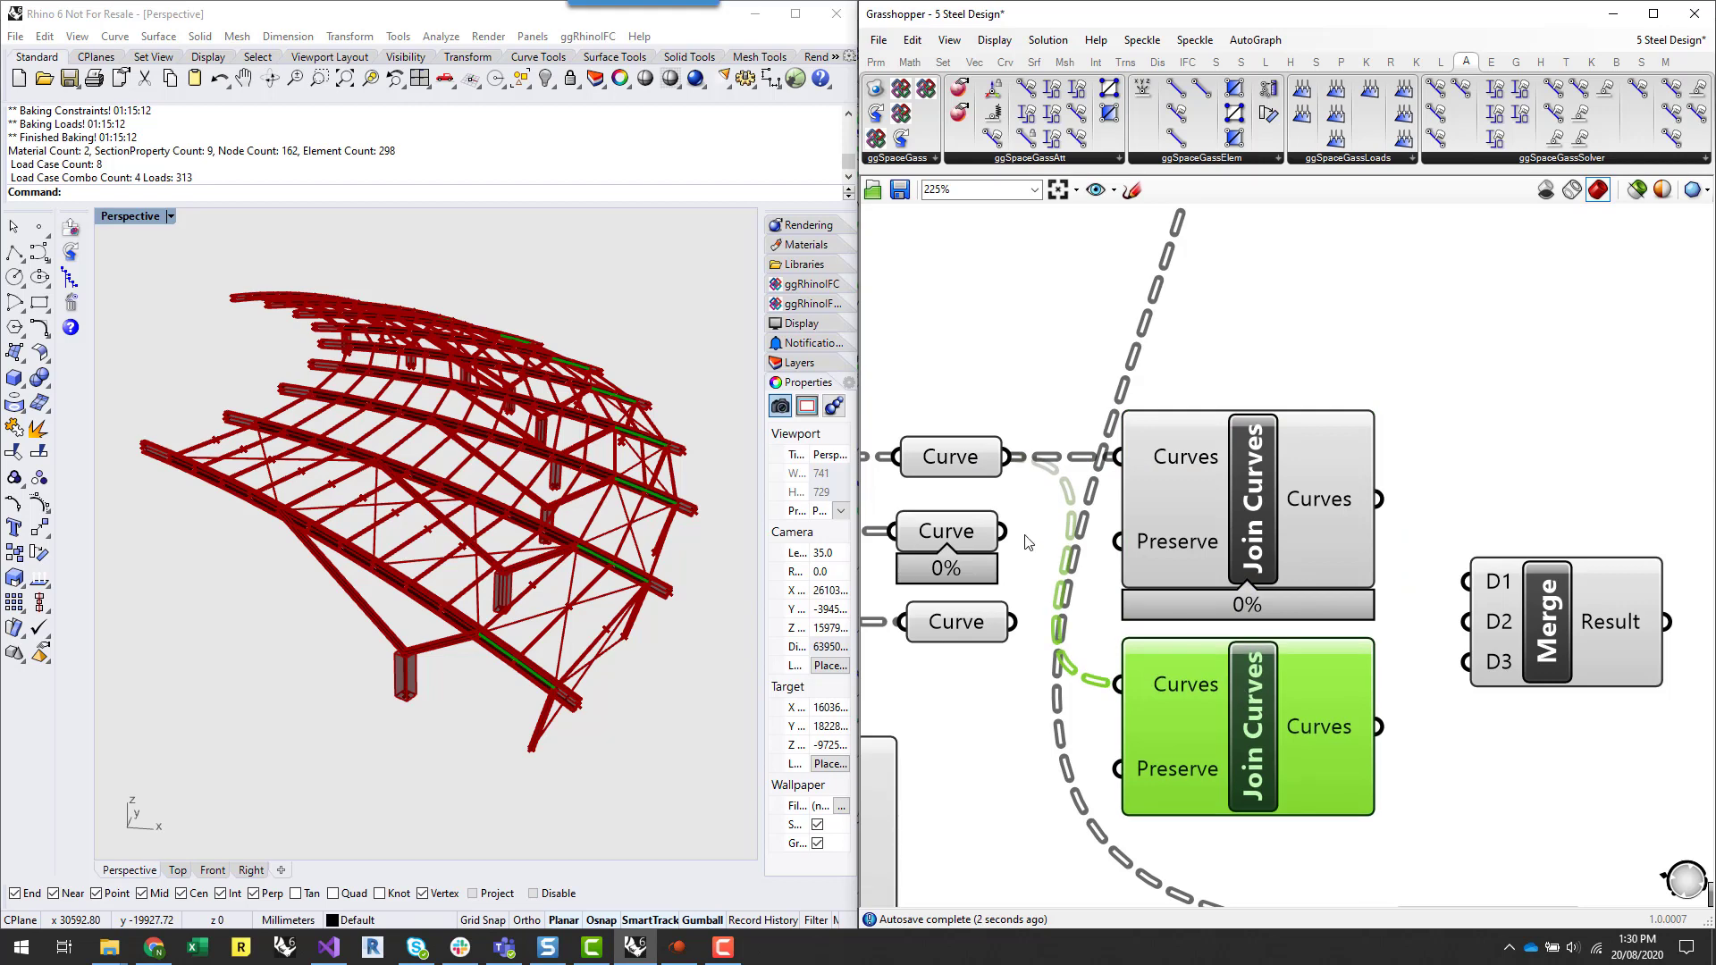
pyautogui.moveTo(1002, 531); pyautogui.dragTo(1117, 681)
pyautogui.moveTo(1251, 500); pyautogui.dragTo(1257, 366)
pyautogui.moveTo(1251, 724); pyautogui.dragTo(1287, 804)
pyautogui.moveTo(1011, 622); pyautogui.dragTo(1108, 770)
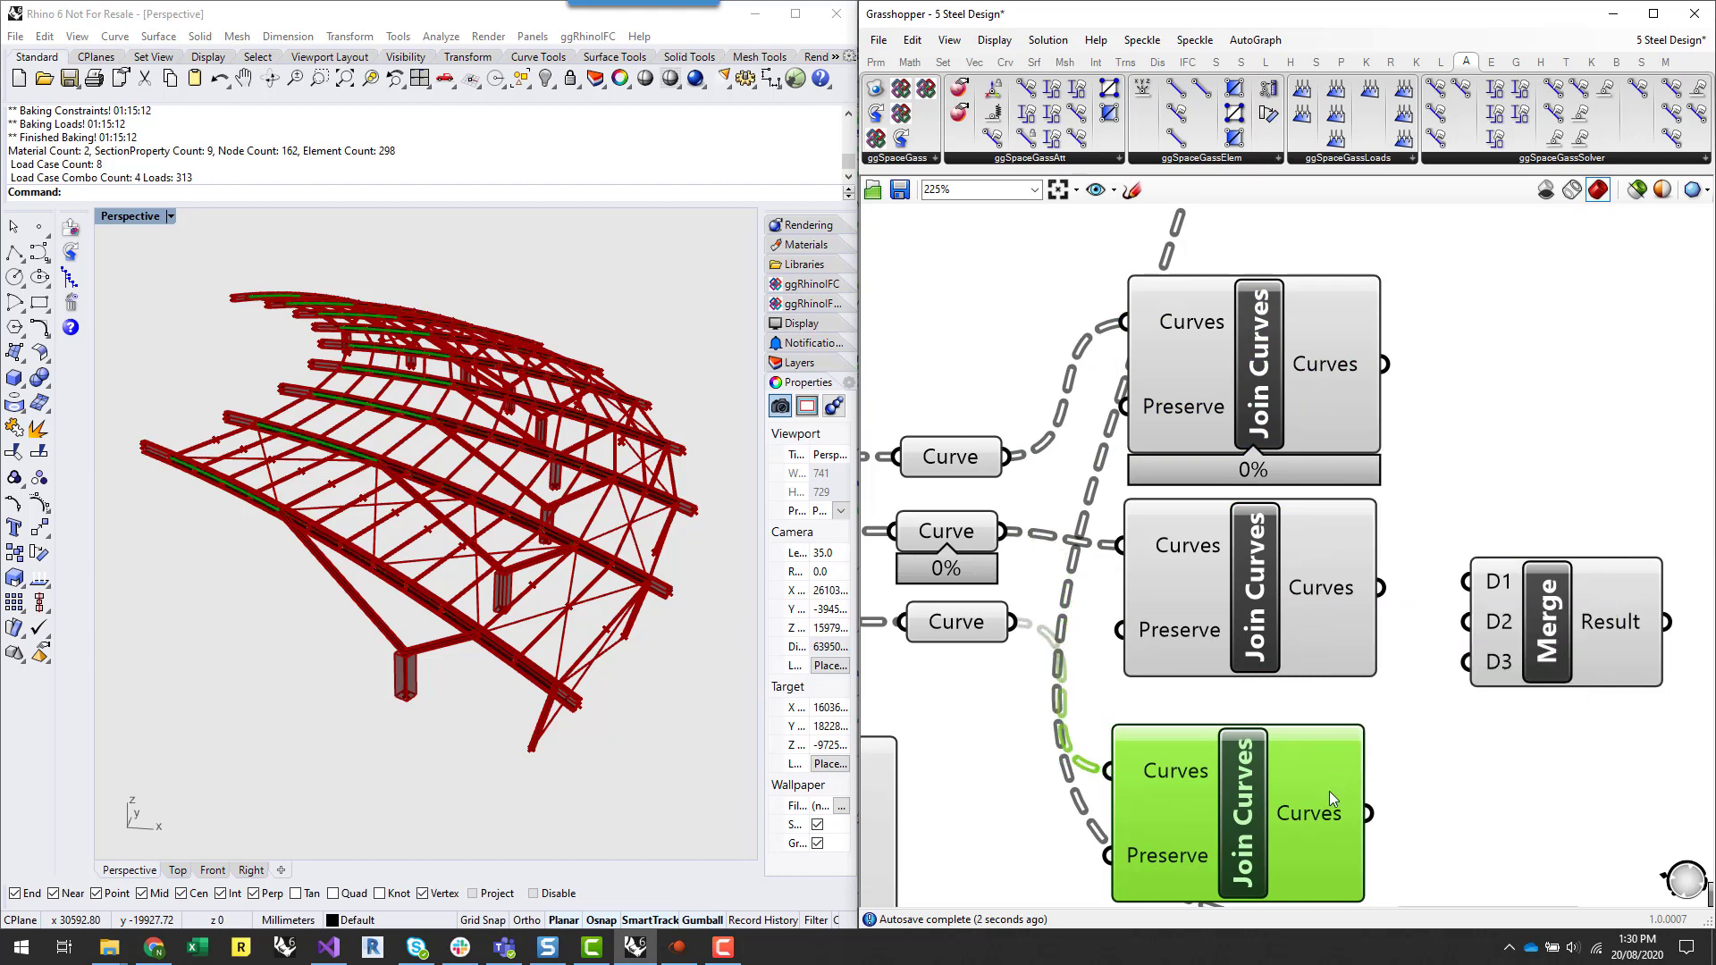
# - Connect the three Join Curves outputs to D1, D2 and D3 of the curve Merge and align the design group Merge with it
pyautogui.moveTo(1611, 875); pyautogui.dragTo(1515, 770, button='right')
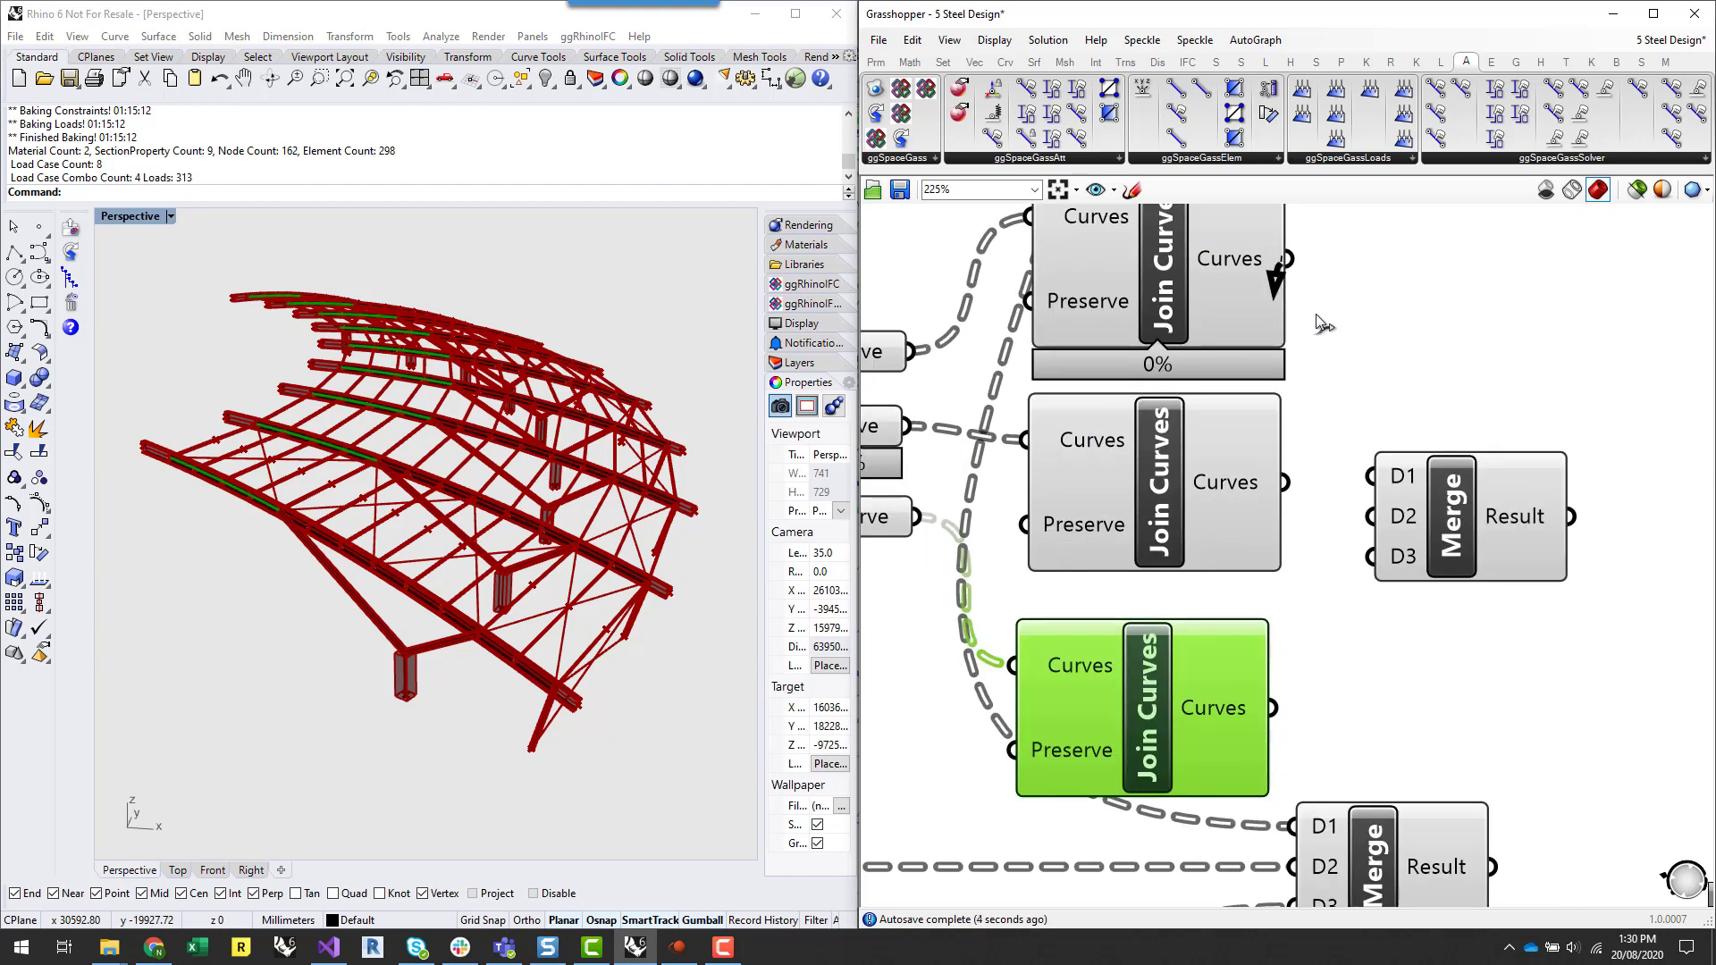
pyautogui.moveTo(1320, 323); pyautogui.dragTo(1371, 476)
pyautogui.moveTo(1283, 482); pyautogui.dragTo(1371, 515)
pyautogui.moveTo(1271, 708); pyautogui.dragTo(1371, 556)
pyautogui.moveTo(1208, 717); pyautogui.dragTo(1214, 661)
pyautogui.click(1480, 726)
pyautogui.moveTo(1482, 727); pyautogui.dragTo(1324, 555, button='right')
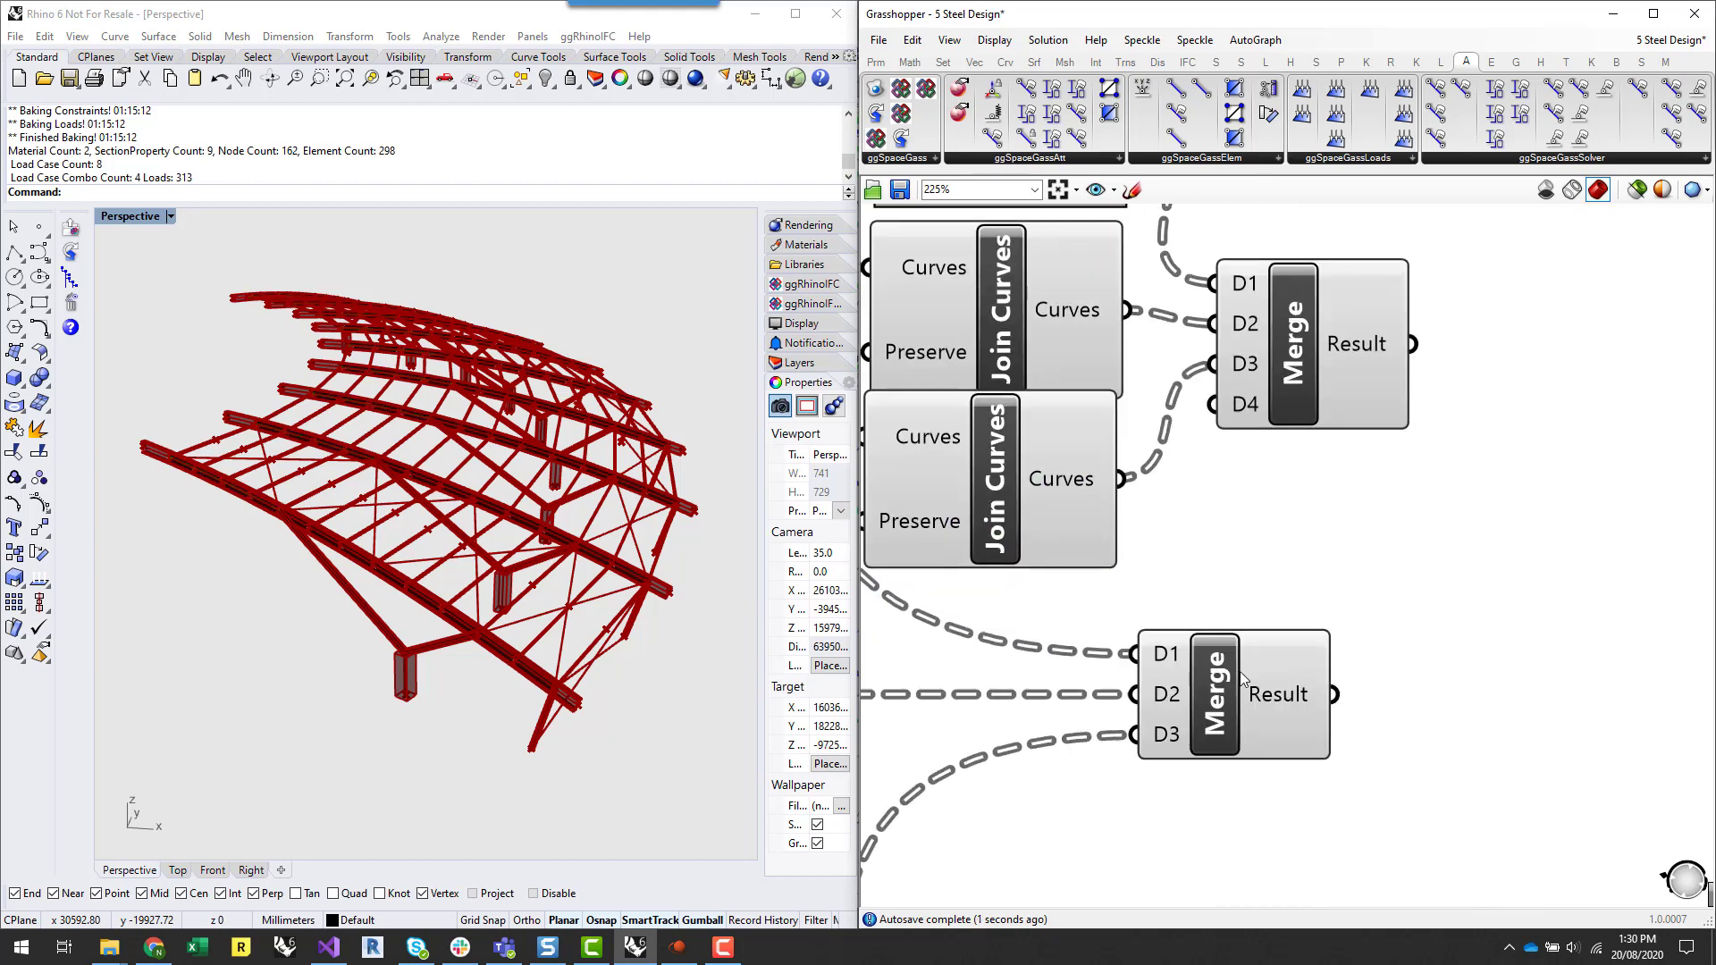
pyautogui.moveTo(1242, 676); pyautogui.dragTo(1320, 668)
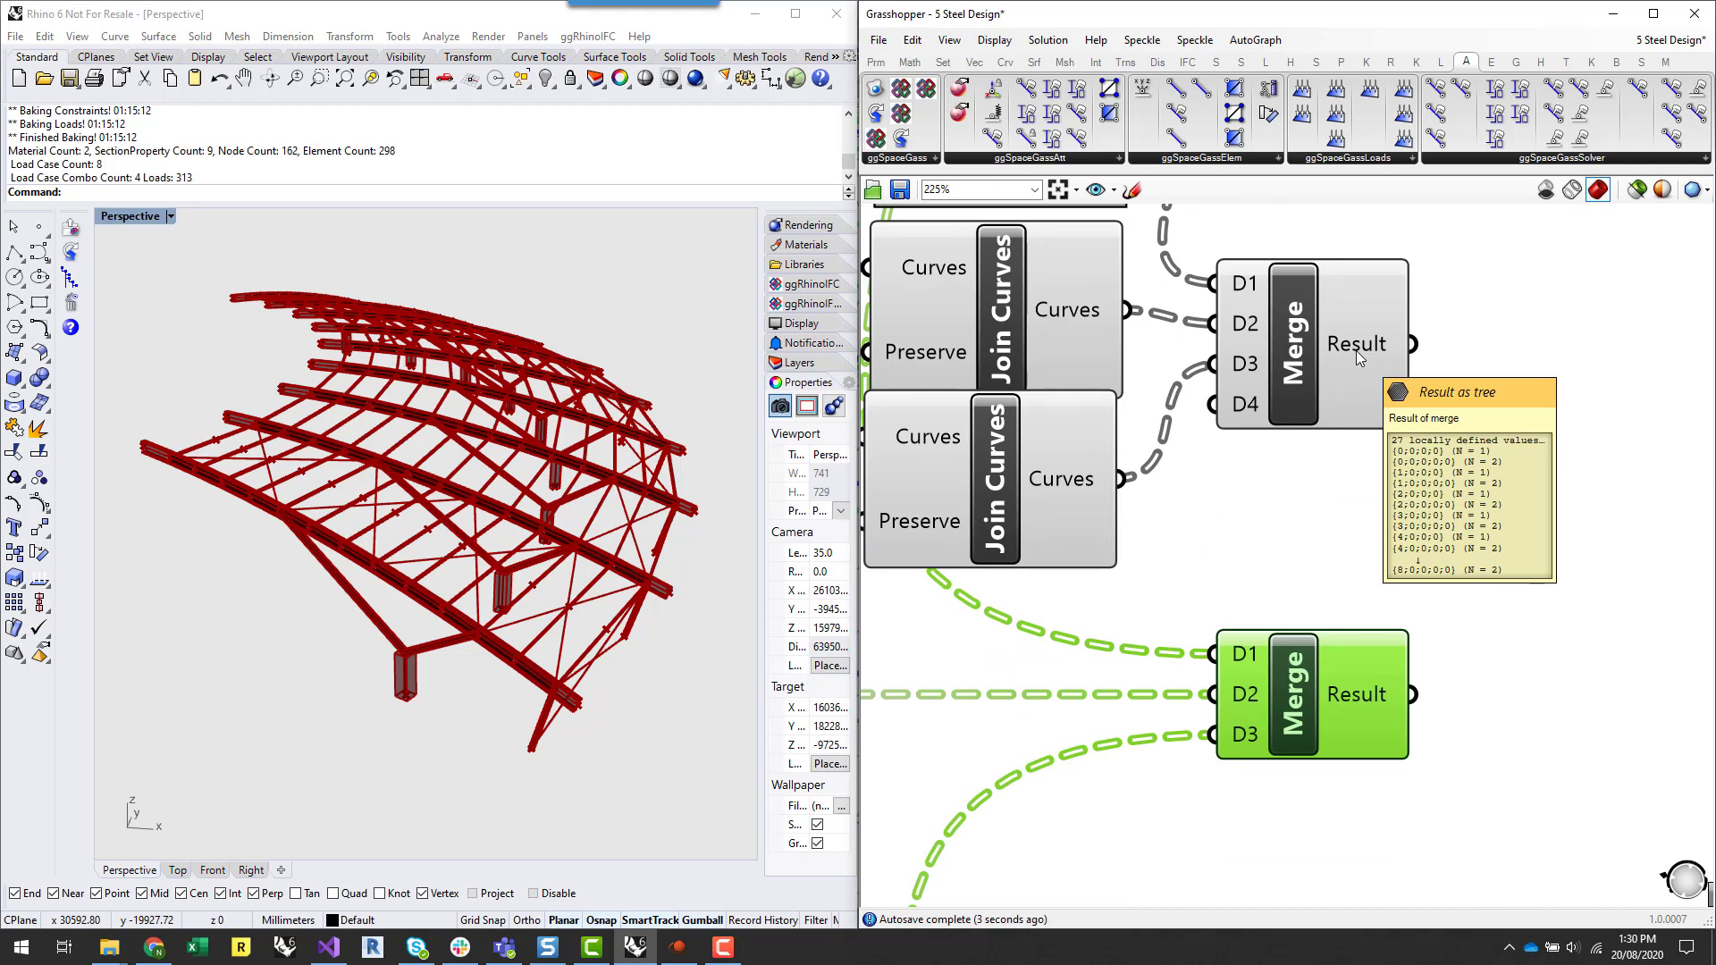
# - Simplify the D1, D2 and D3 inputs of the Merge component that collects the joined curves
pyautogui.moveTo(1244, 278); pyautogui.dragTo(1374, 492, button='right')
pyautogui.rightClick(1373, 492)
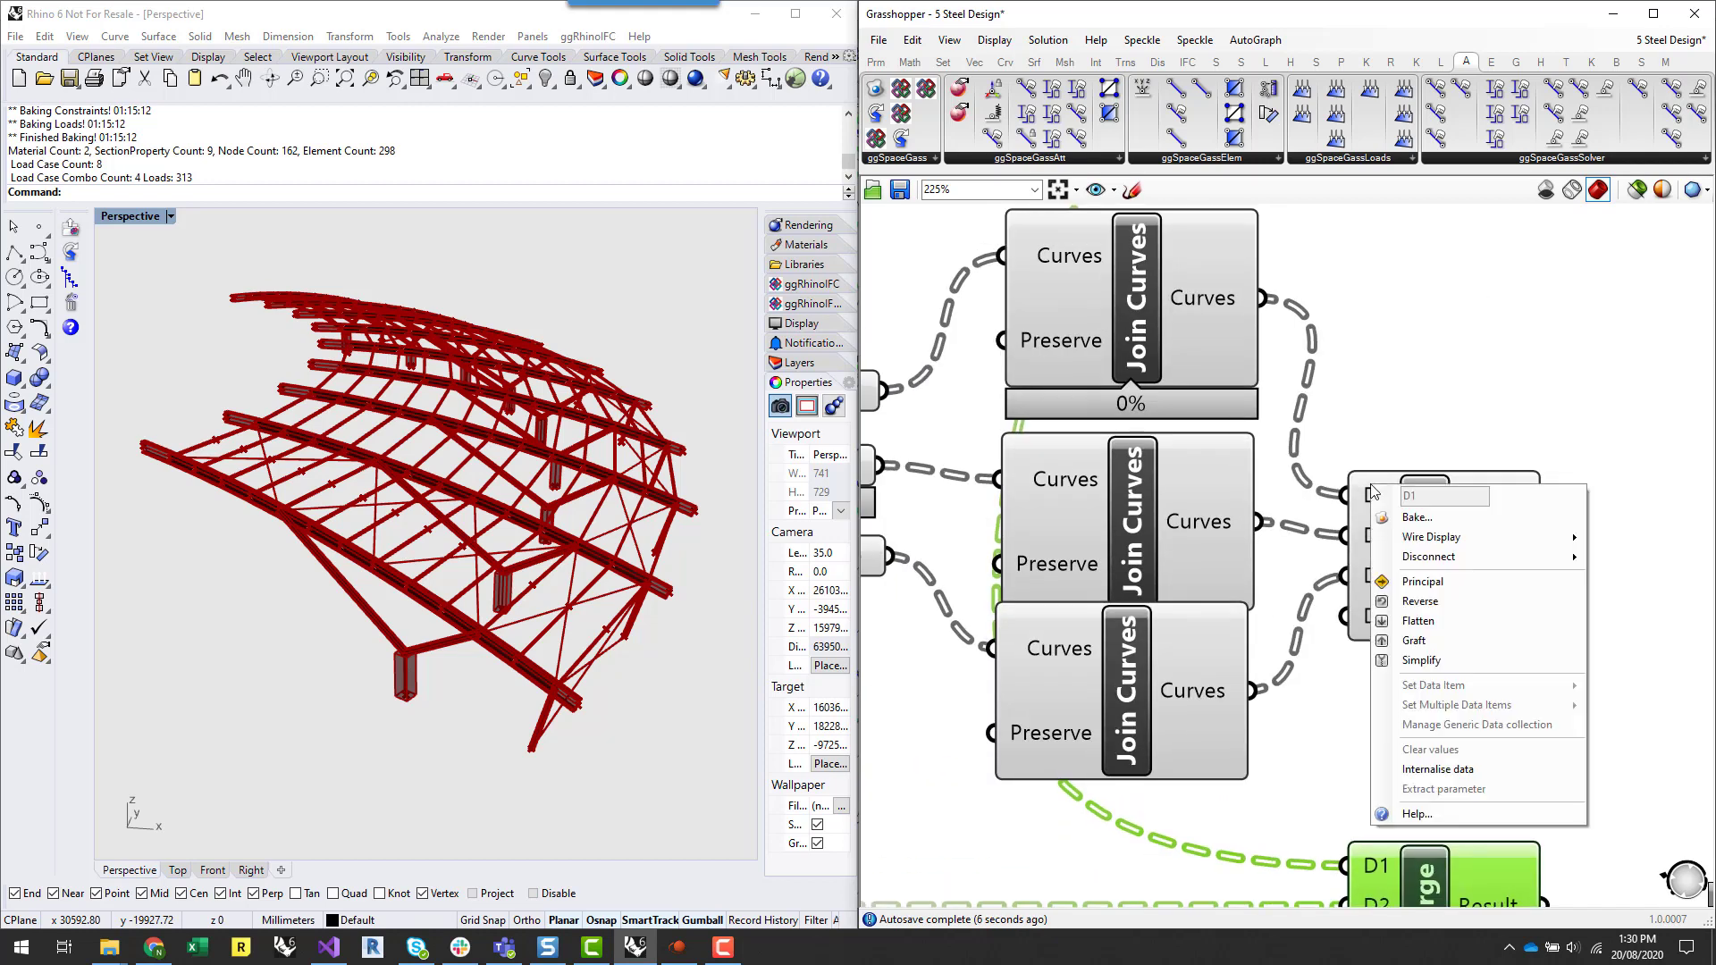
pyautogui.click(1430, 662)
pyautogui.rightClick(1351, 538)
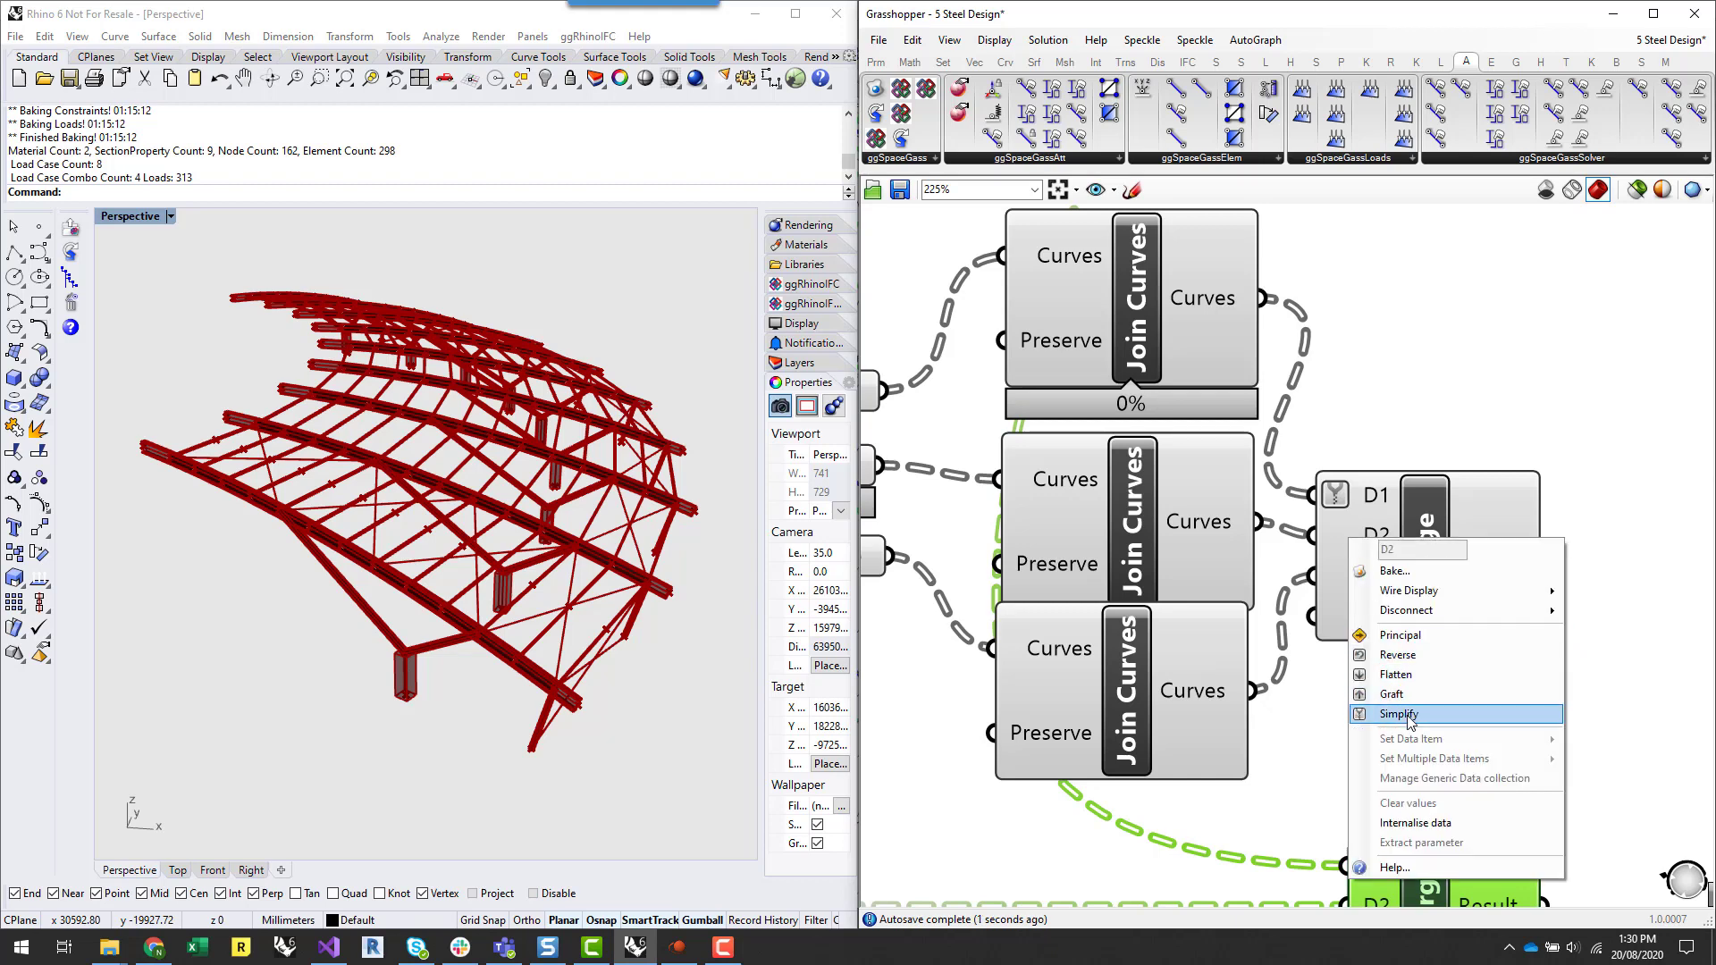
pyautogui.click(1407, 714)
pyautogui.rightClick(1347, 577)
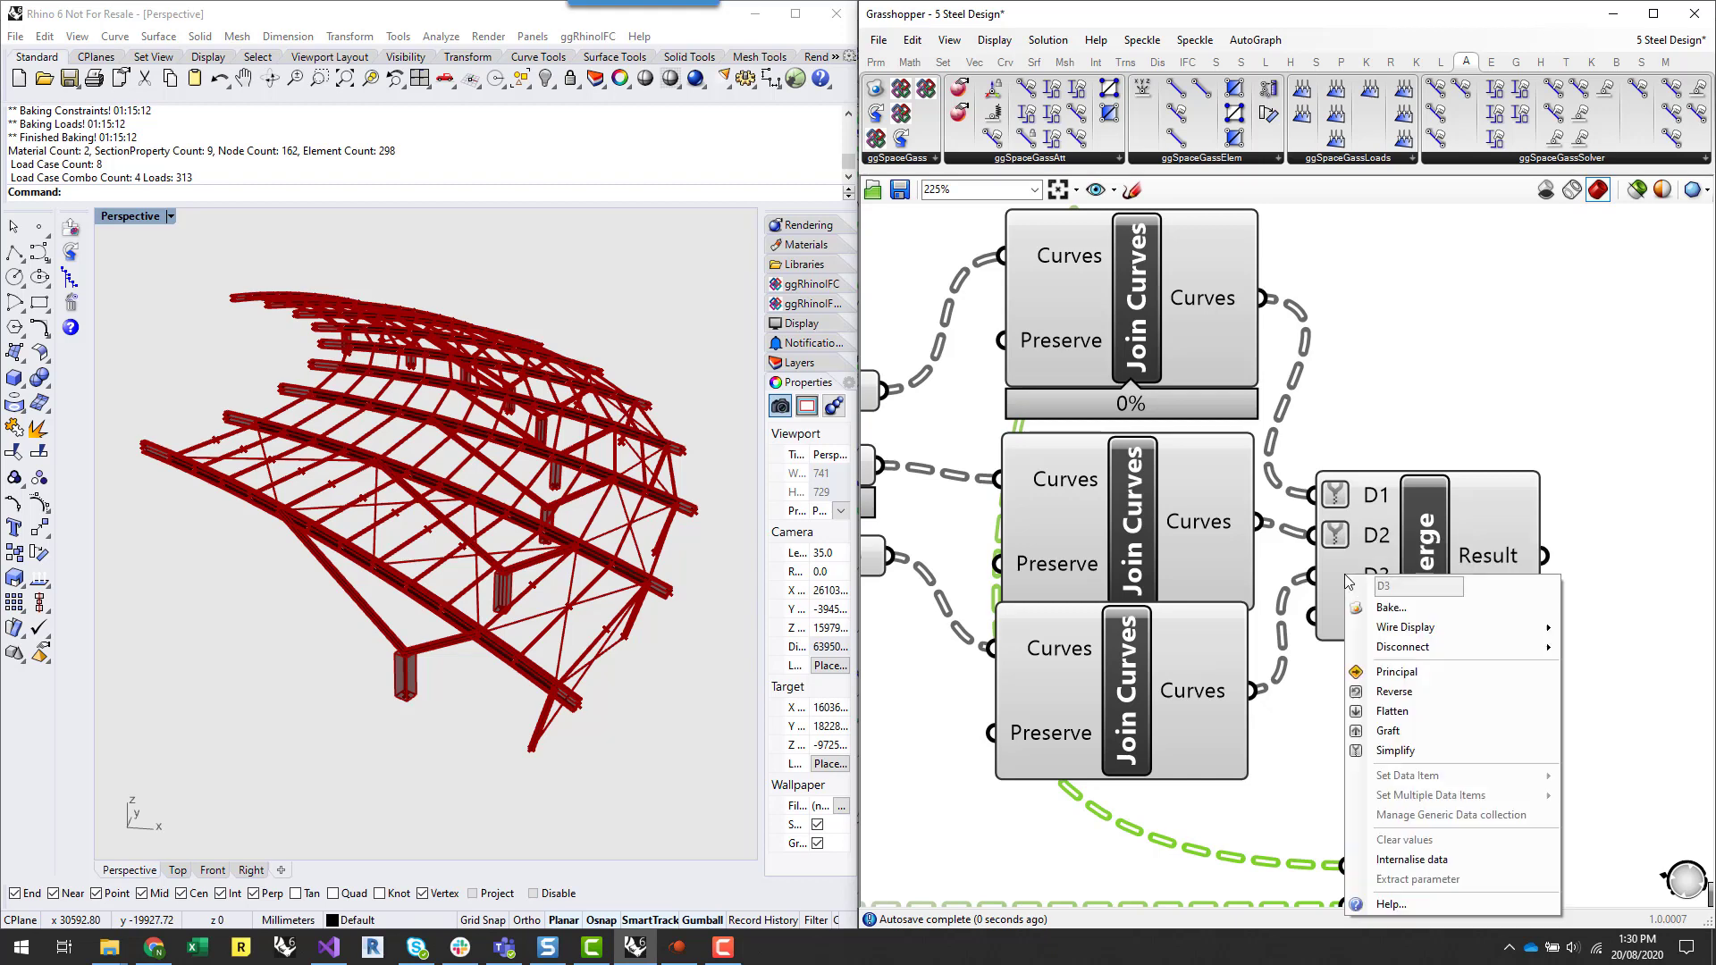
pyautogui.click(1439, 755)
# - Move the curve Merge directly above the design group Merge and check the data tree of the merged curves
pyautogui.moveTo(1486, 783); pyautogui.dragTo(1423, 560, button='right')
pyautogui.moveTo(1434, 699)
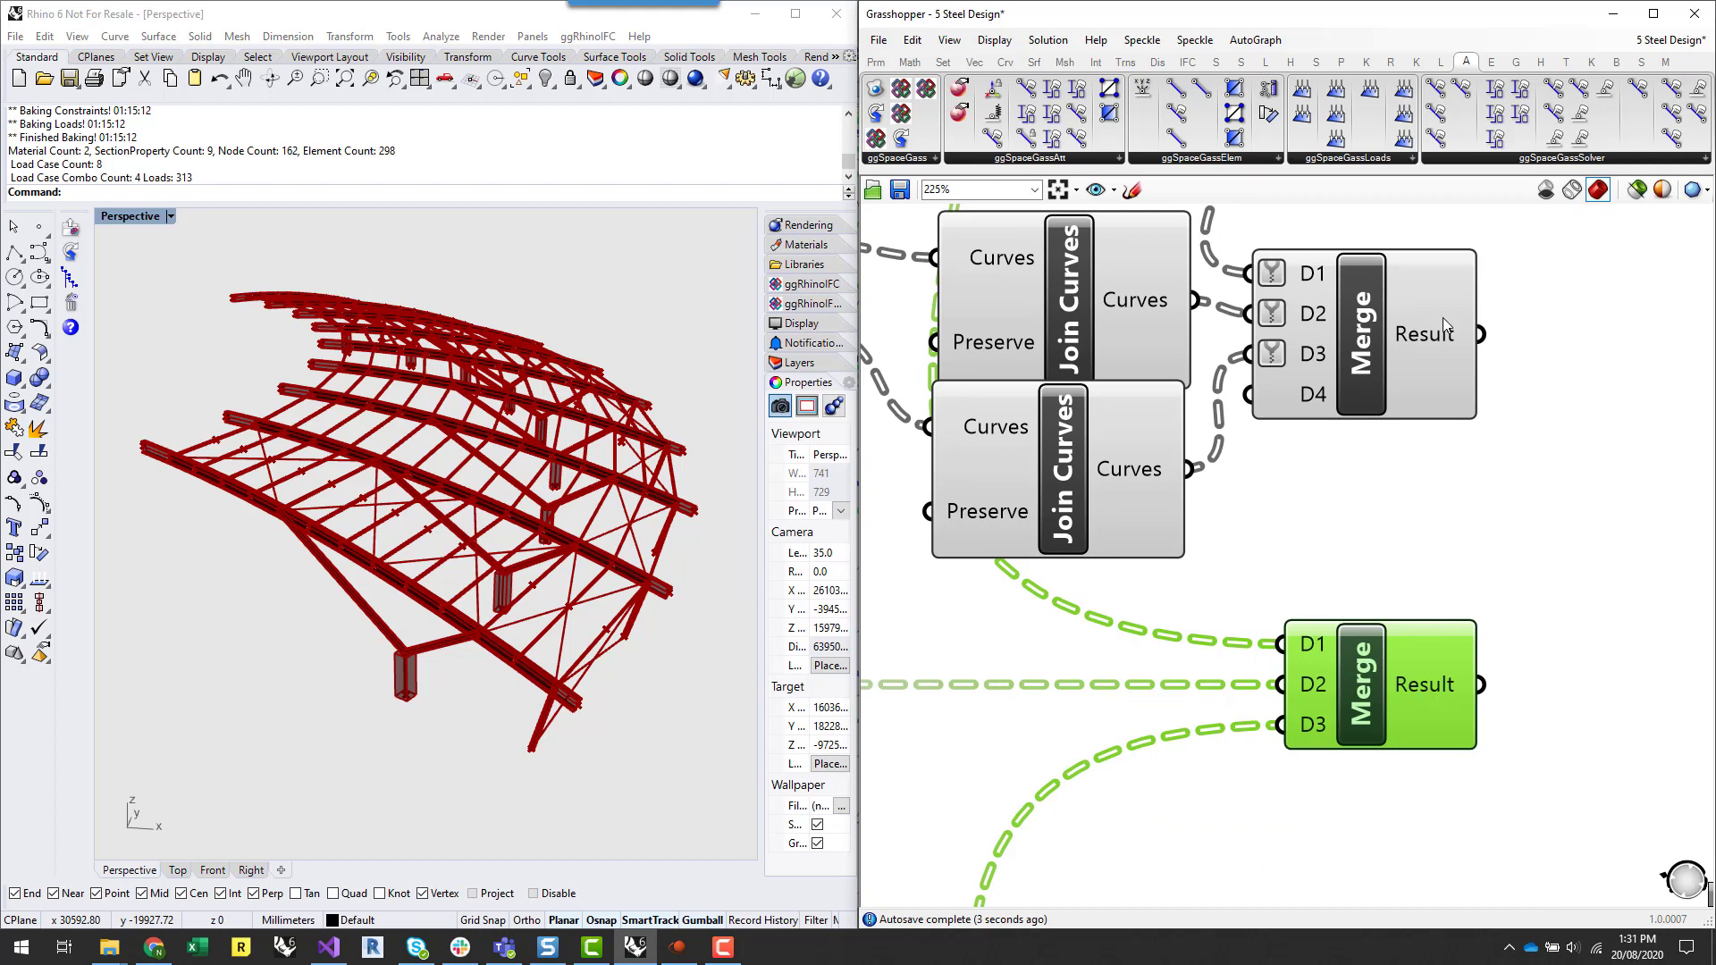
pyautogui.moveTo(1403, 357); pyautogui.dragTo(1420, 486)
pyautogui.click(1536, 544)
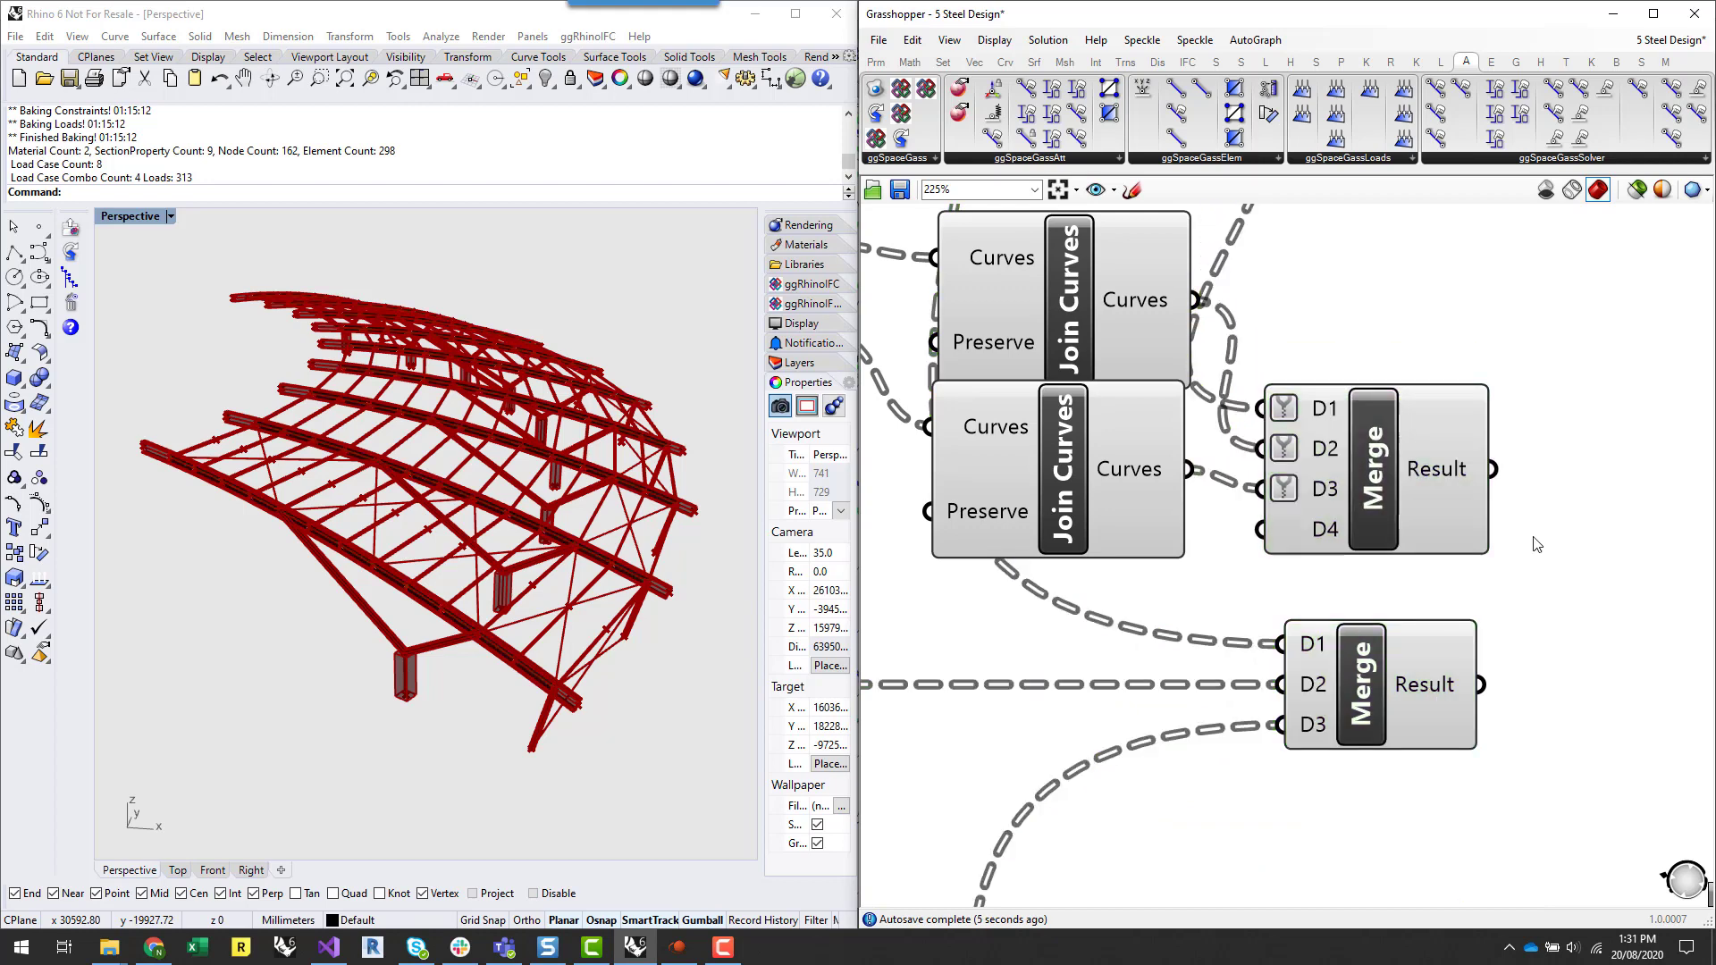
pyautogui.click(1443, 699)
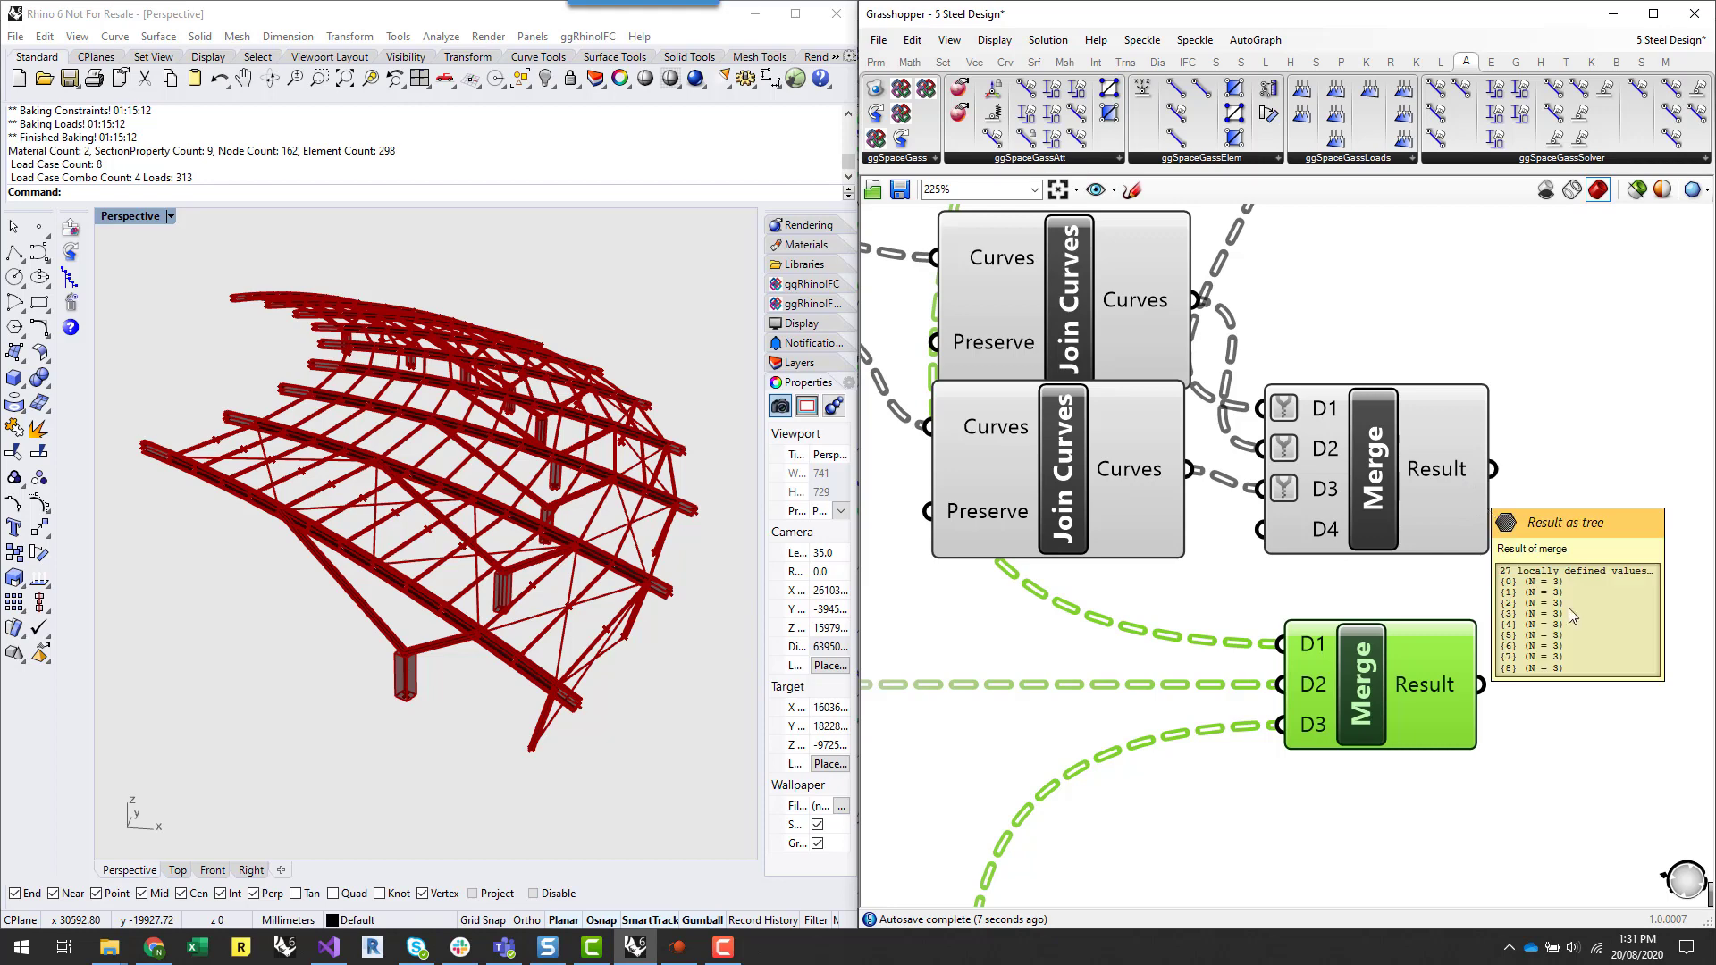
pyautogui.click(1563, 609)
pyautogui.moveTo(1528, 616); pyautogui.dragTo(1390, 567, button='right')
pyautogui.scroll(-2, 1394, 550)
pyautogui.scroll(-4, 1397, 557)
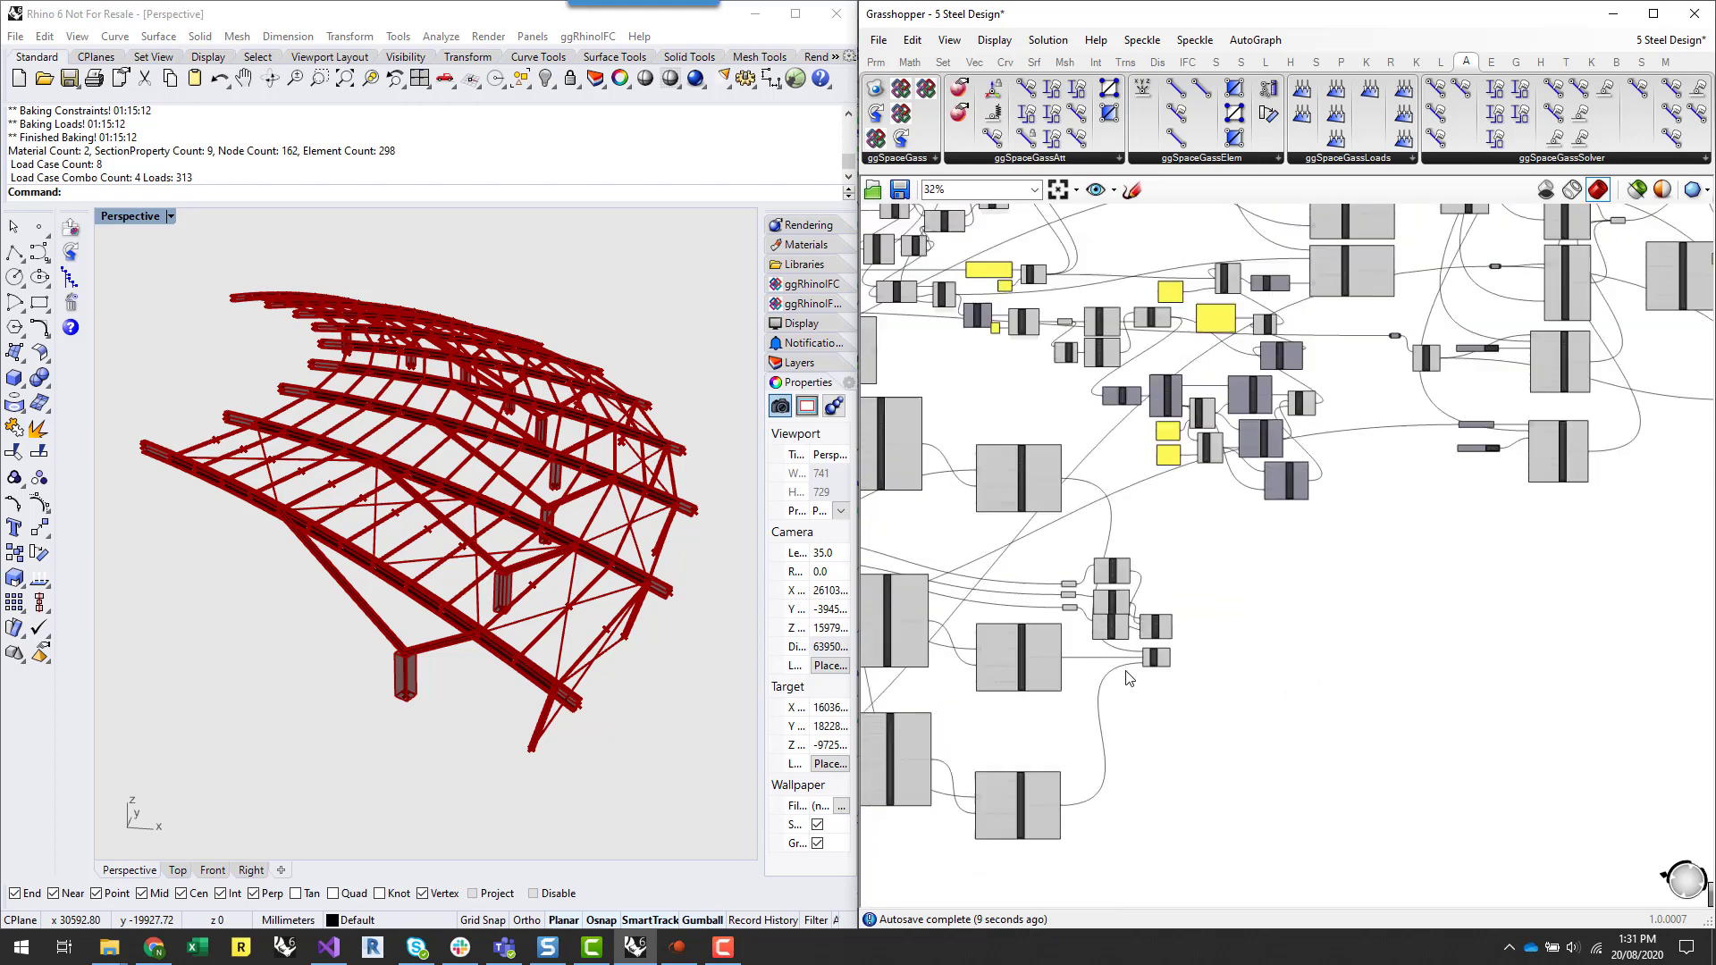
pyautogui.scroll(4, 1438, 531)
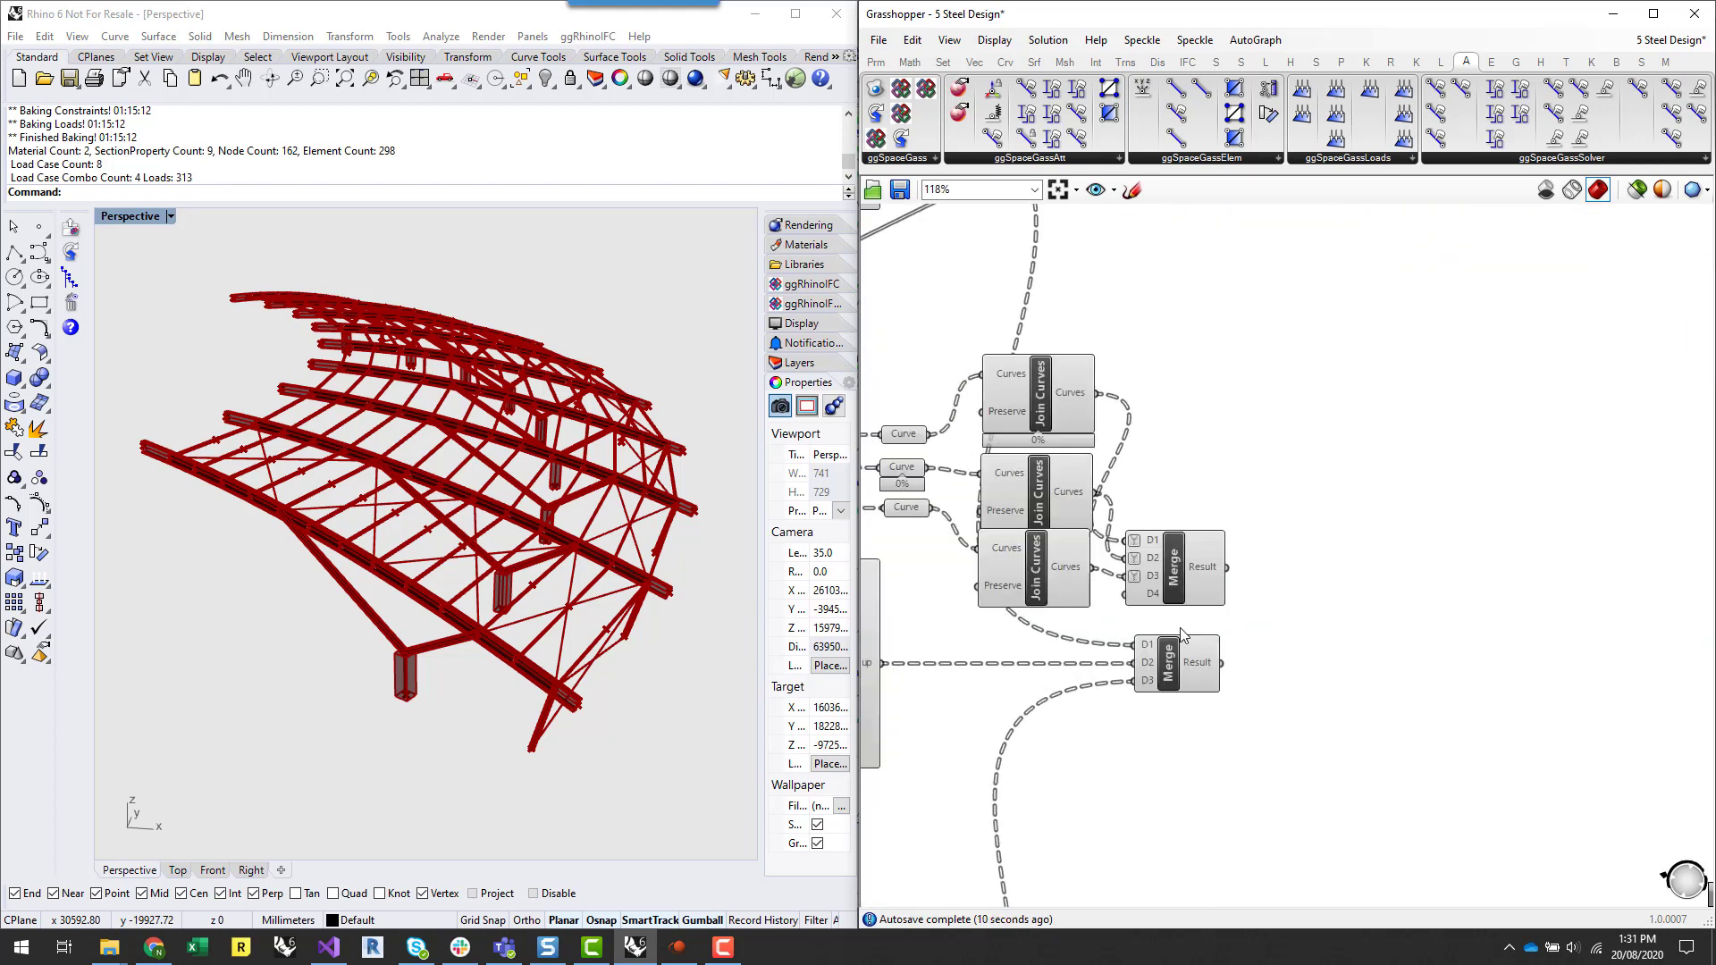
pyautogui.doubleClick(1331, 544)
pyautogui.write('curv')
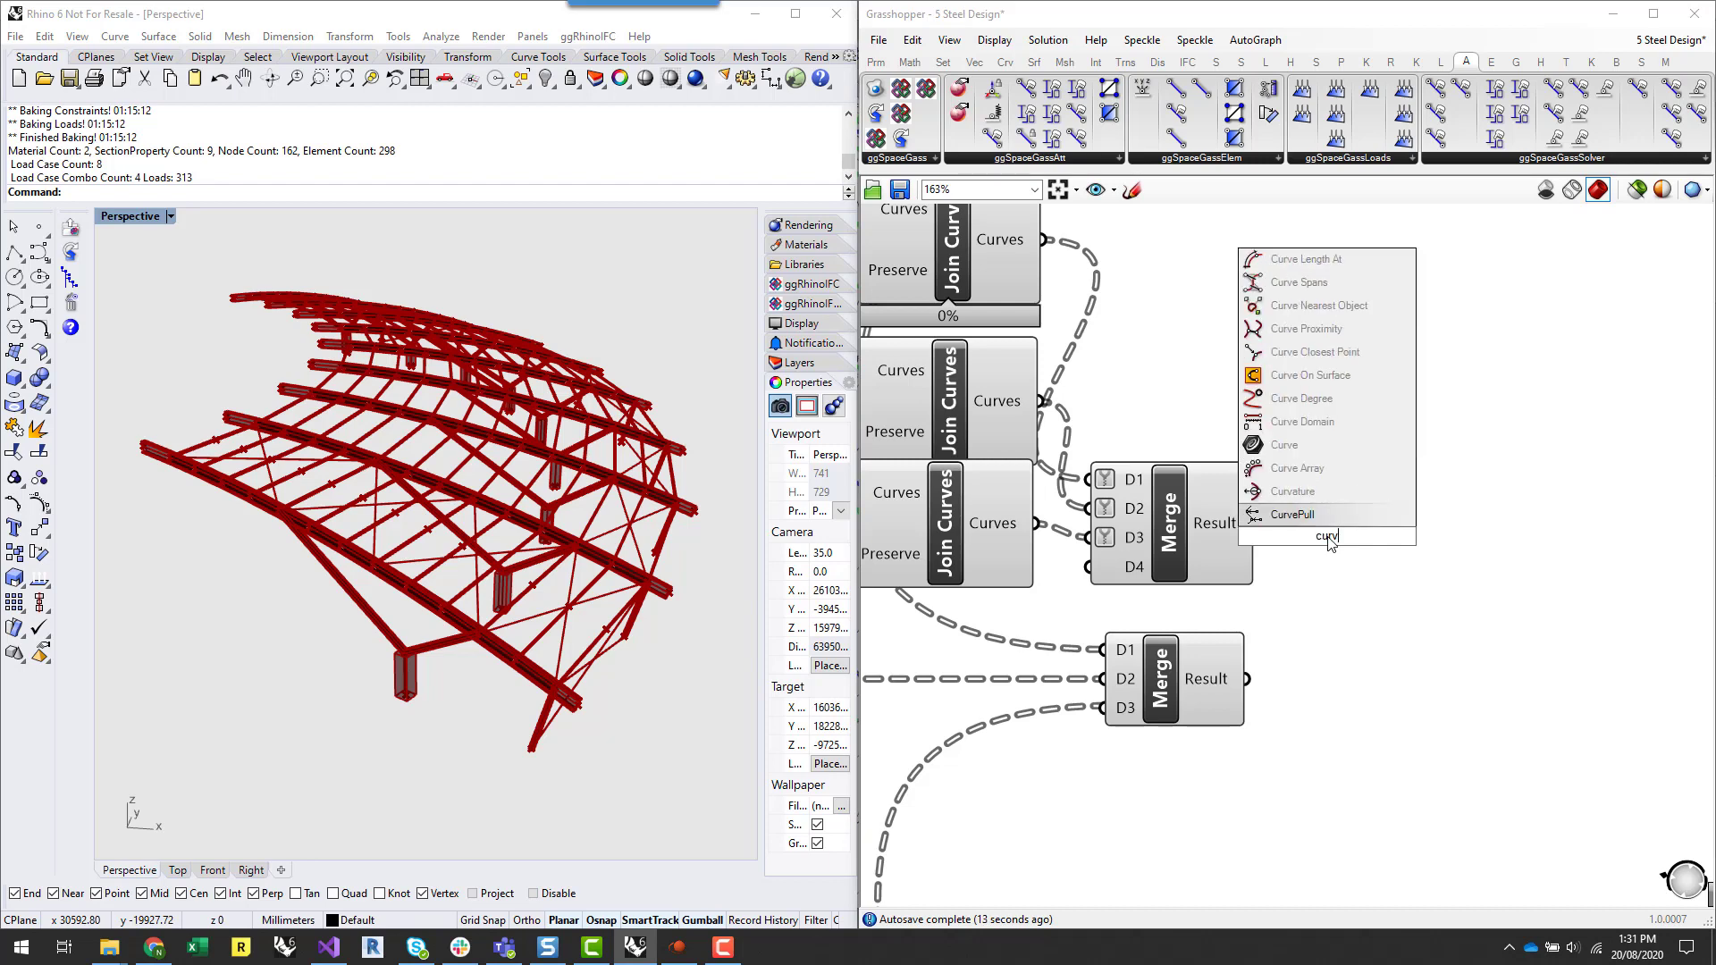
pyautogui.click(1358, 468)
pyautogui.click(1353, 534)
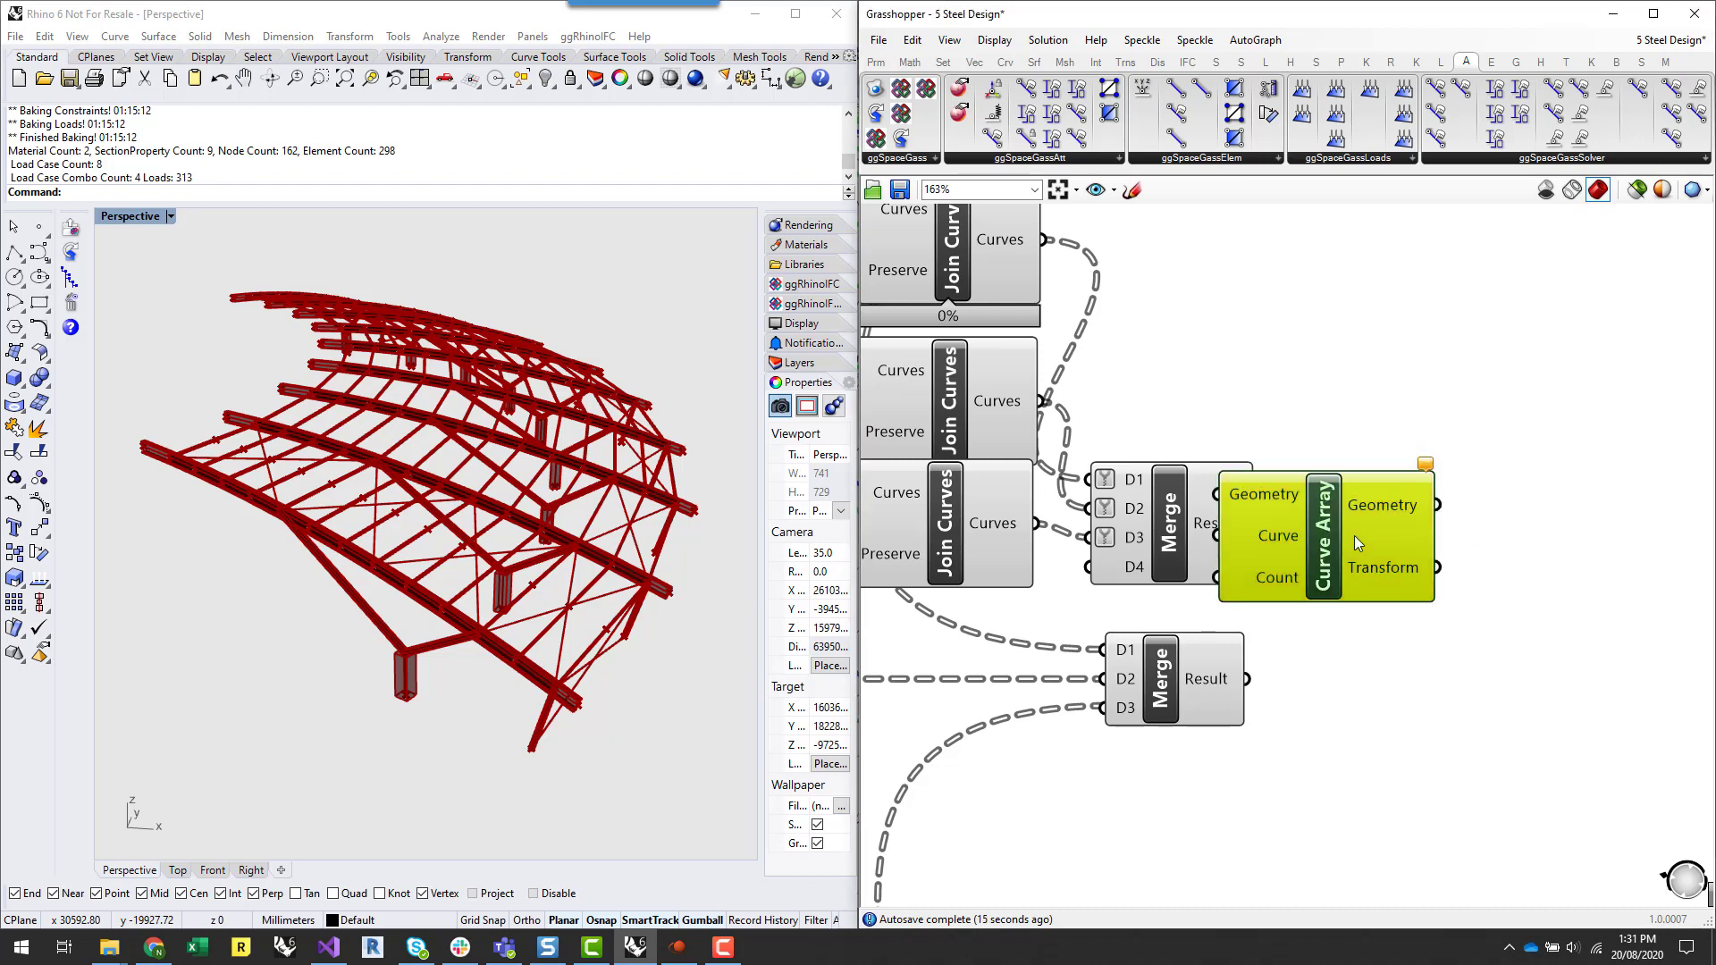
pyautogui.press('Delete')
# - Add a Curve parameter after the curve Merge and connect the Merge Result to it
pyautogui.doubleClick(1387, 531)
pyautogui.write('curve')
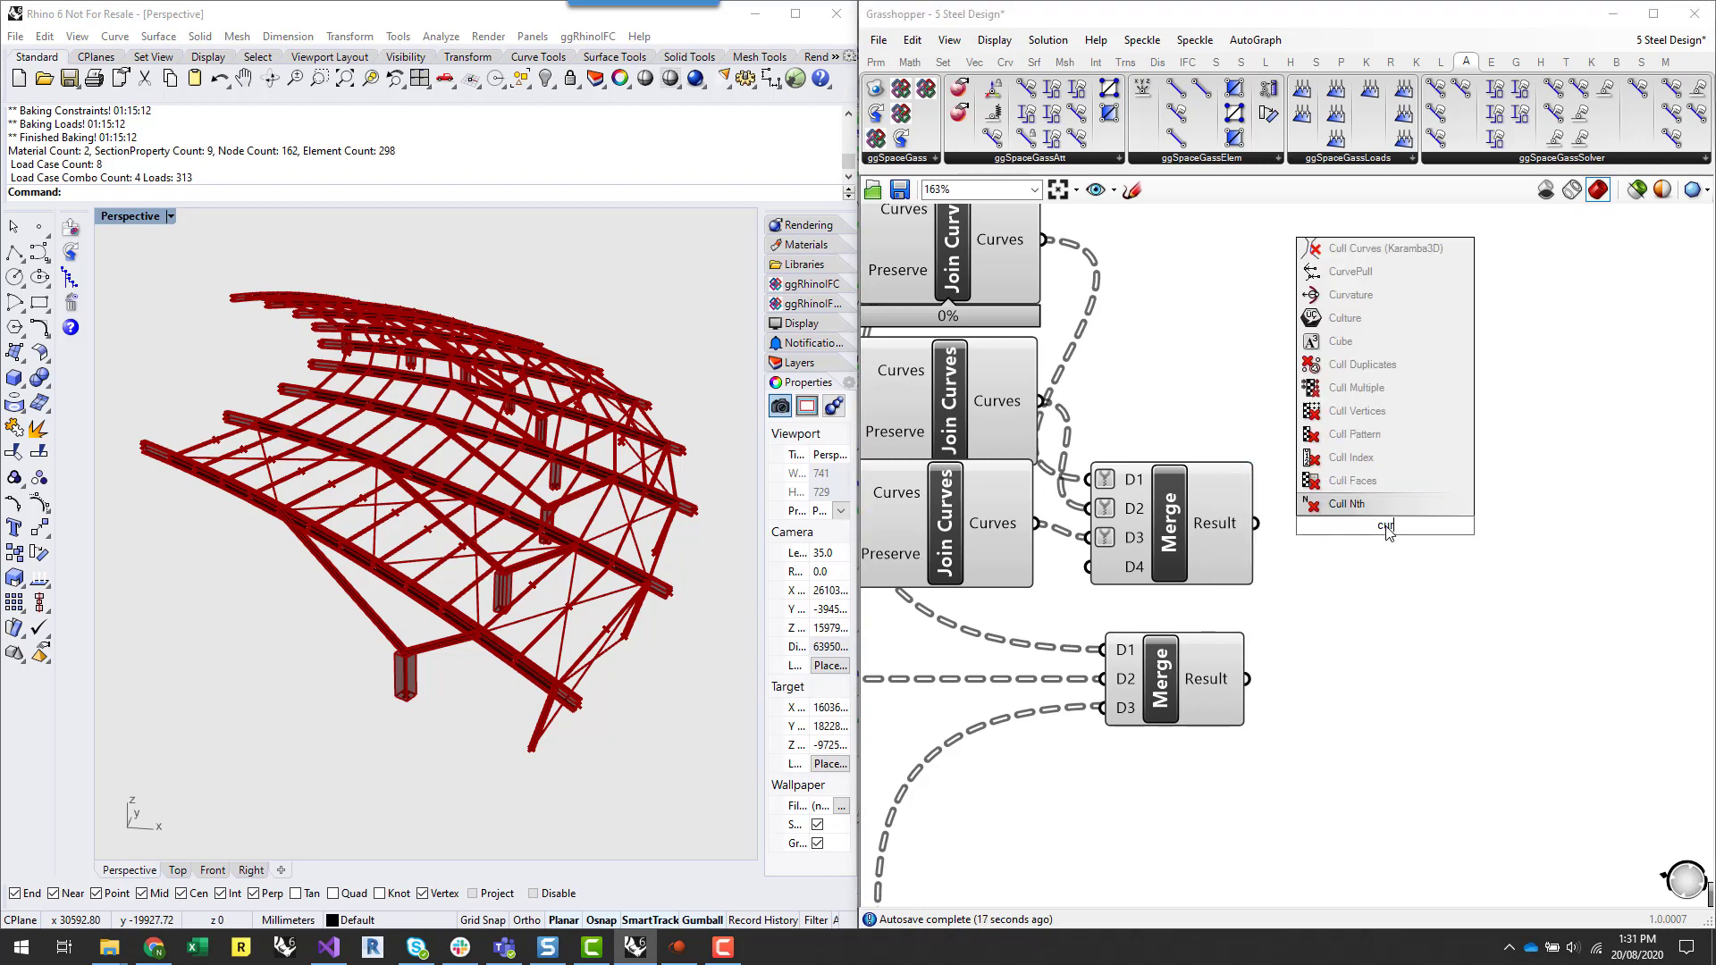
pyautogui.press('Return')
pyautogui.moveTo(1257, 523); pyautogui.dragTo(1346, 525)
pyautogui.click(1343, 690)
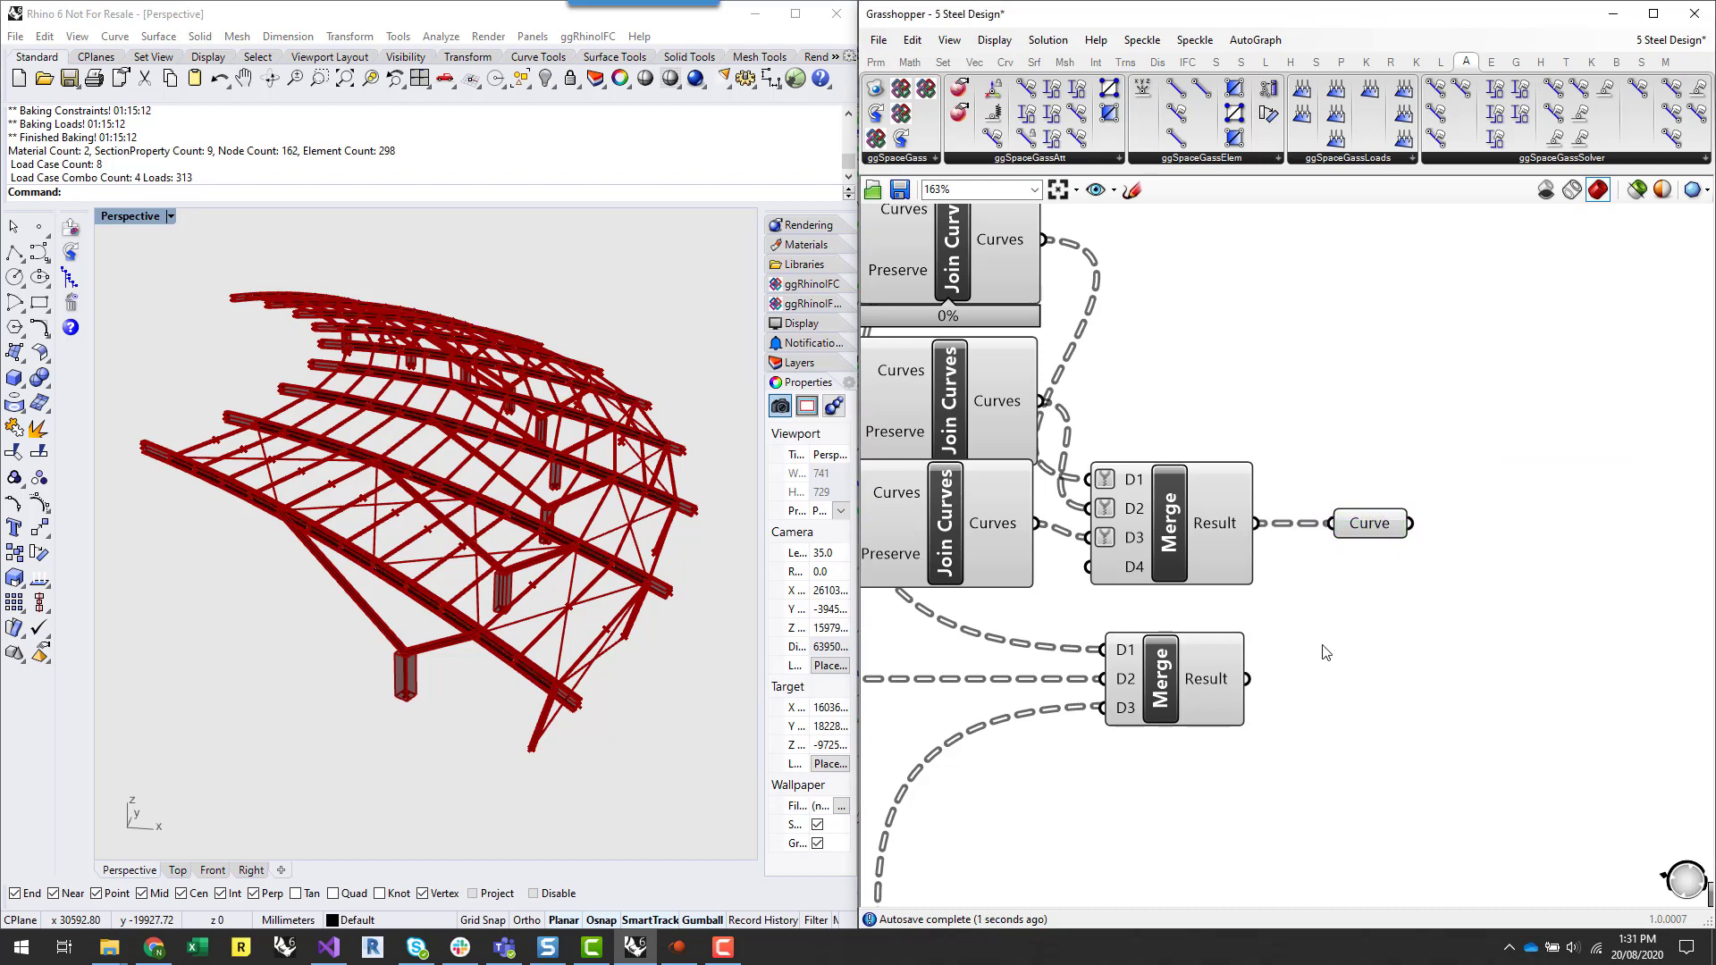
# - Connect the Result of the design group Merge to the Curve Elements input of the ggSpaceGassQueryBeamUtilisationSummary component
pyautogui.click(1202, 678)
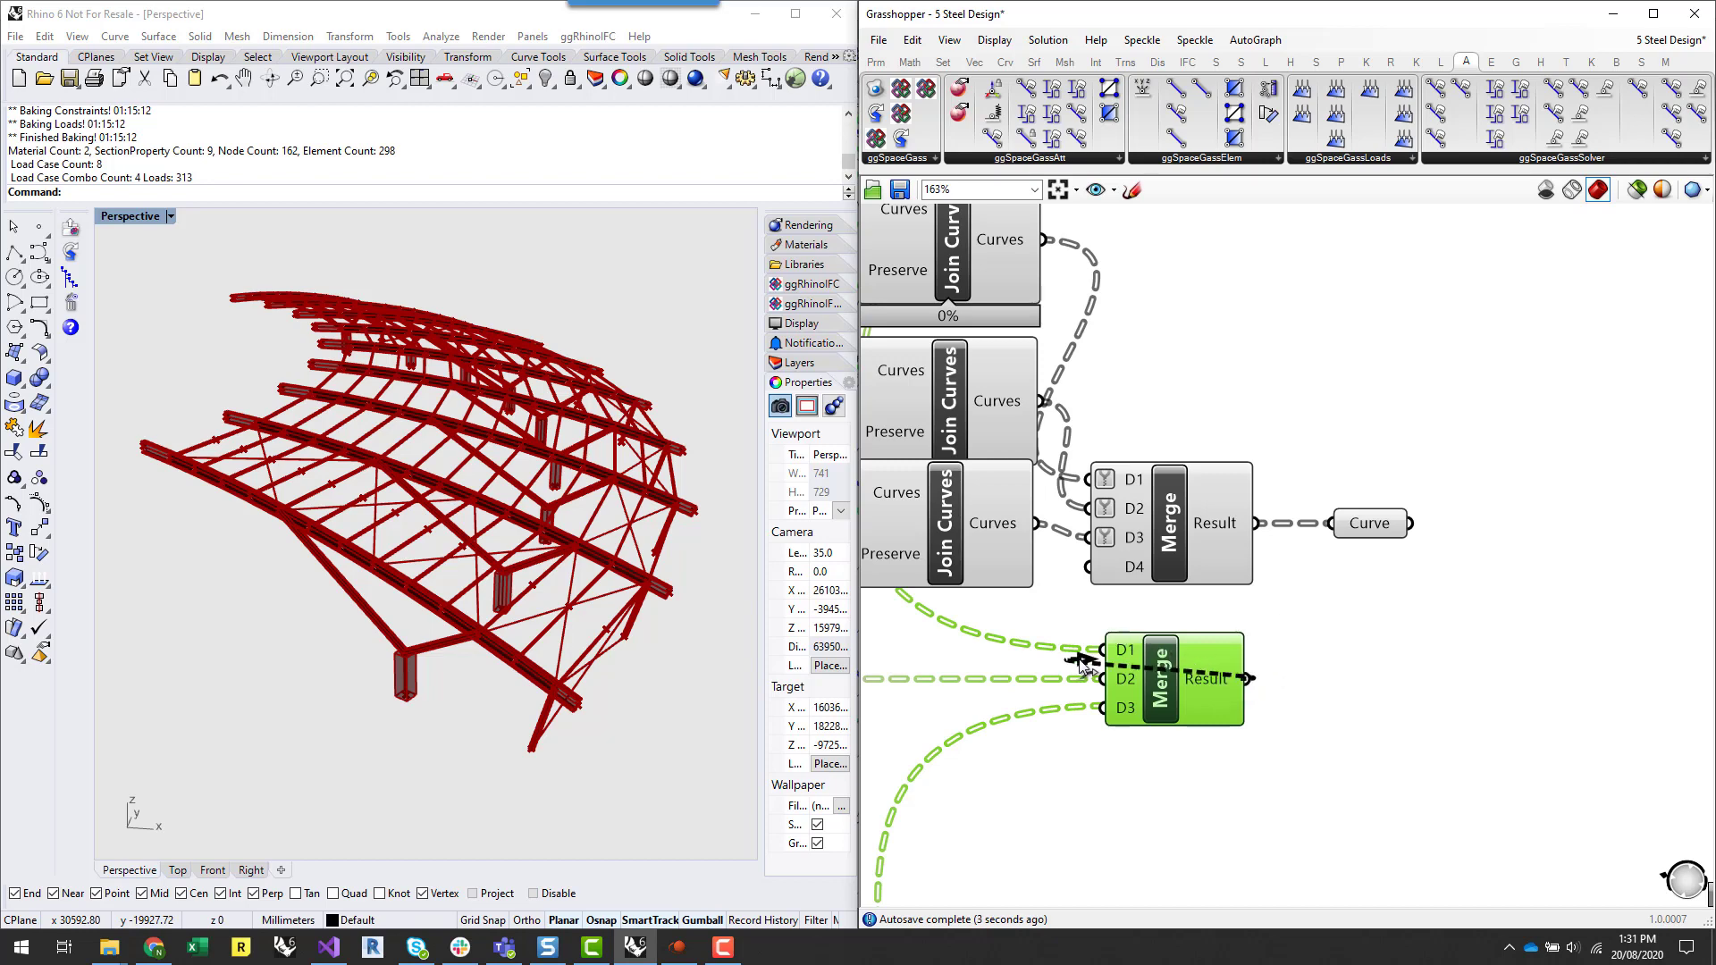
pyautogui.scroll(-6, 1251, 690)
pyautogui.scroll(6, 1040, 728)
pyautogui.moveTo(1039, 728); pyautogui.dragTo(1575, 757)
pyautogui.scroll(-12, 1278, 715)
pyautogui.scroll(10, 1053, 769)
pyautogui.scroll(-6, 1063, 733)
pyautogui.scroll(1, 1385, 372)
pyautogui.scroll(8, 1387, 395)
pyautogui.moveTo(1551, 752)
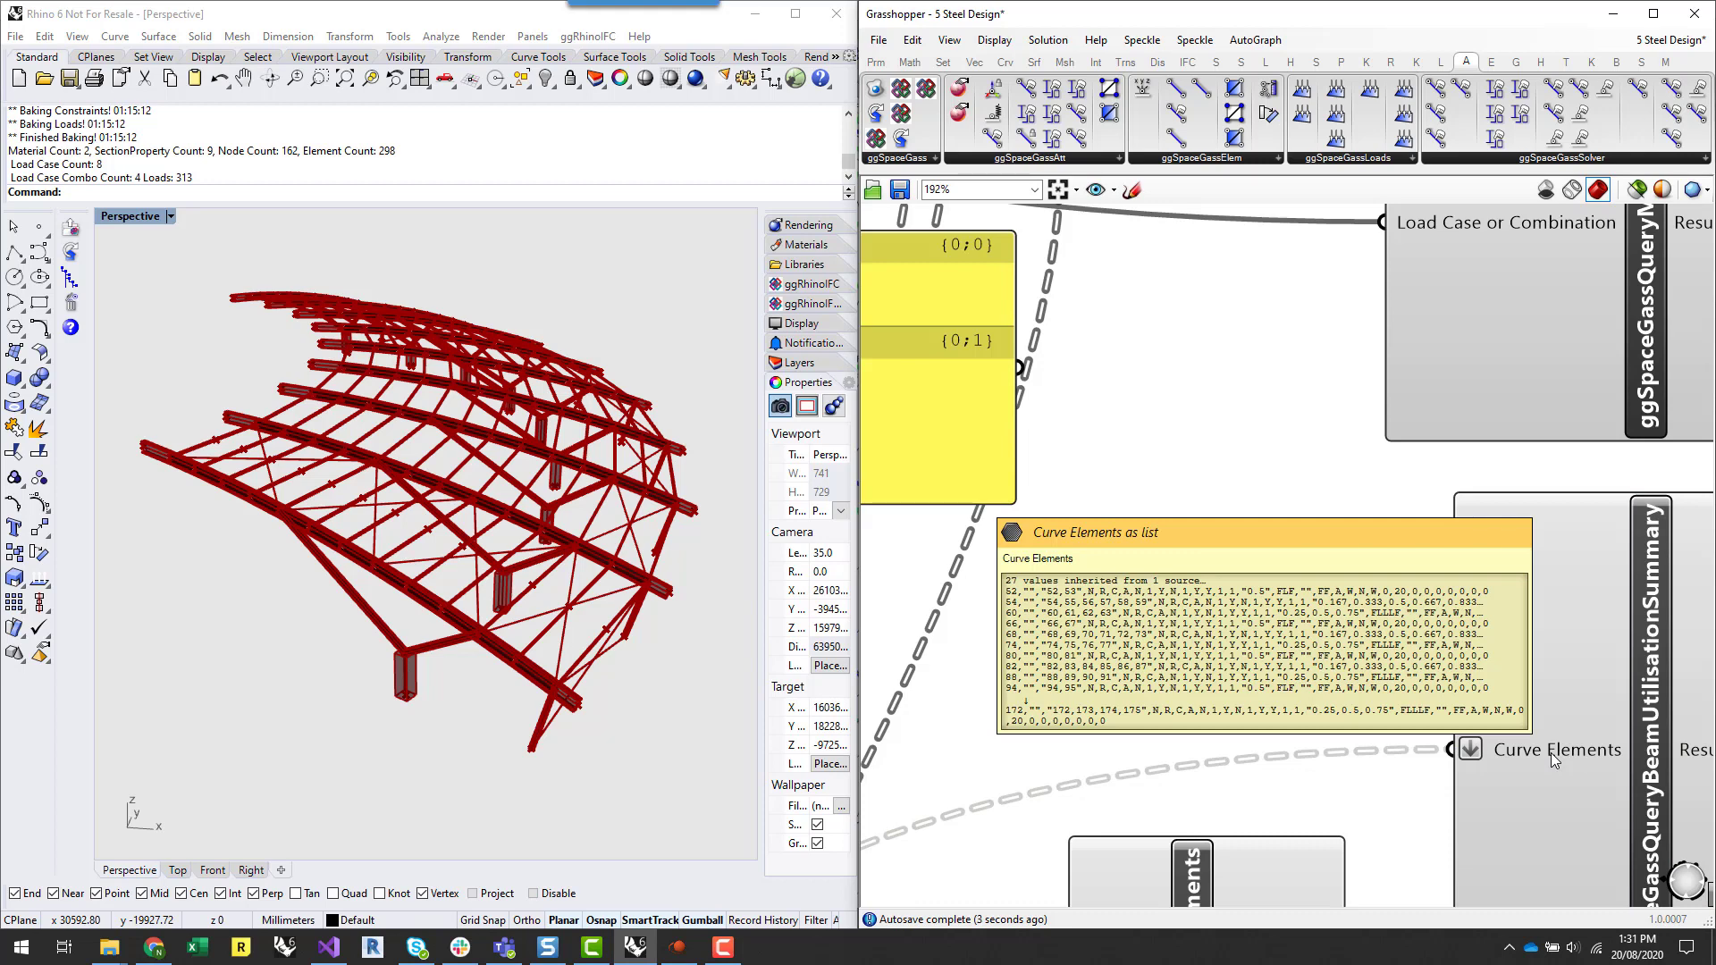
# - Connect the Result Query of the beam utilisation summary component to the Design Result Queries input of ggSpaceGassDesignSteel
pyautogui.scroll(-5, 1233, 568)
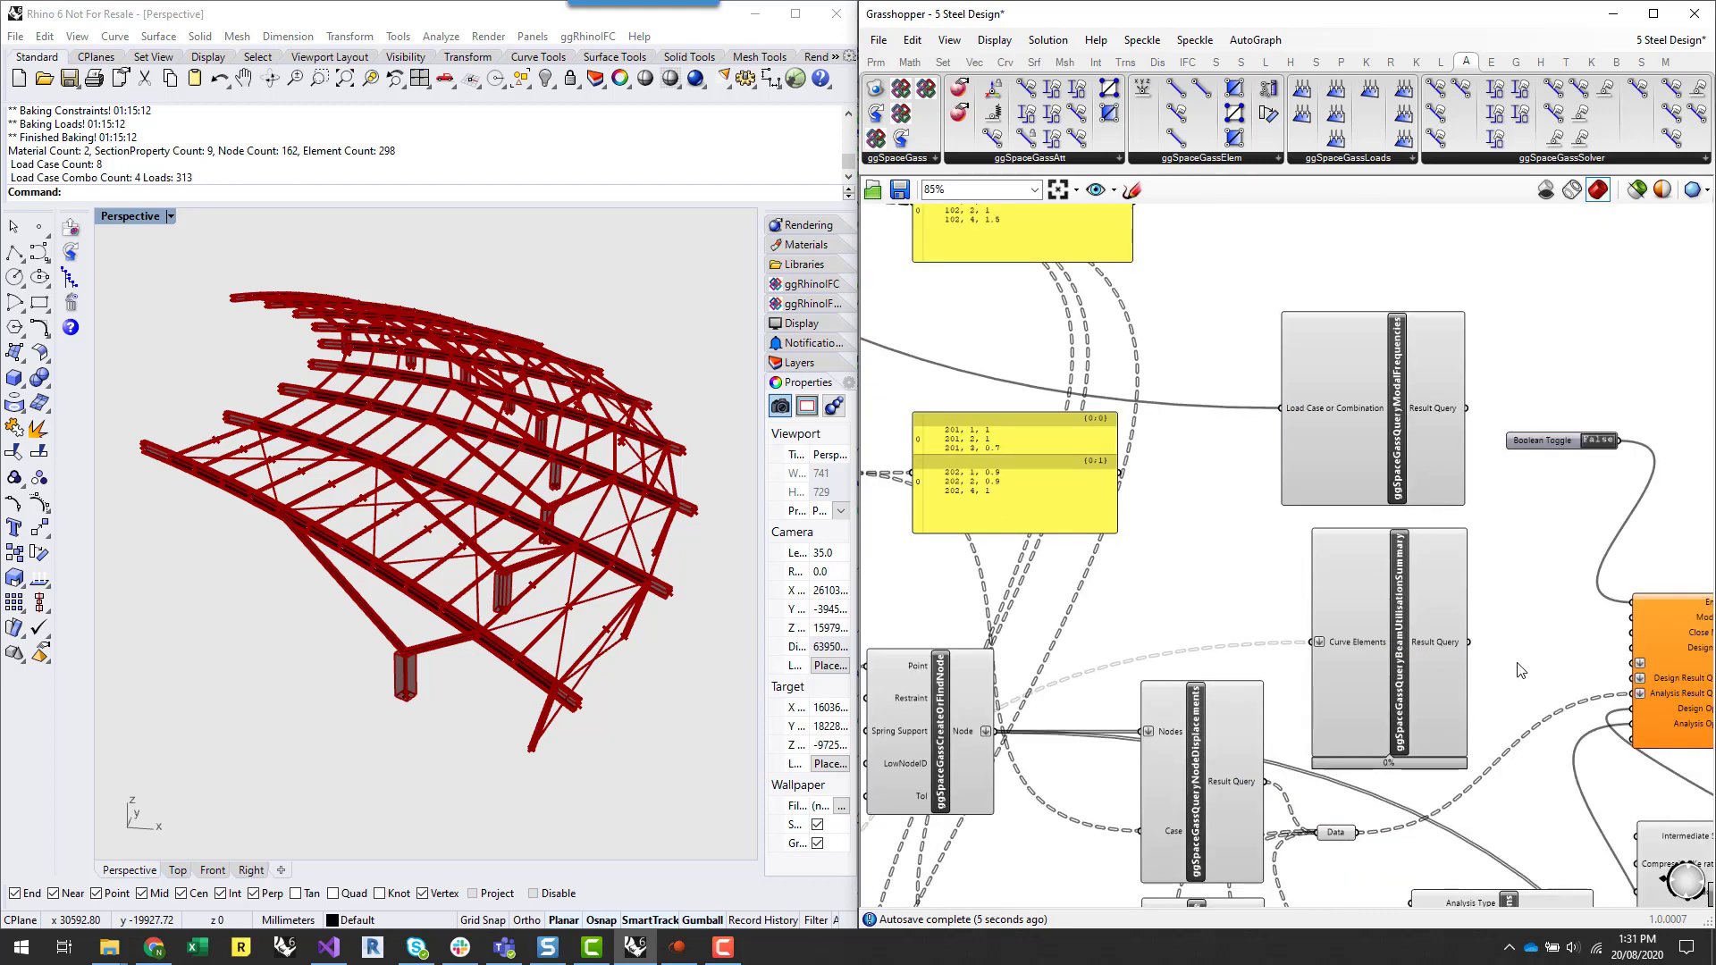
pyautogui.scroll(5, 1521, 670)
pyautogui.moveTo(1242, 600); pyautogui.dragTo(1516, 619)
pyautogui.scroll(-5, 1305, 639)
pyautogui.scroll(4, 1421, 563)
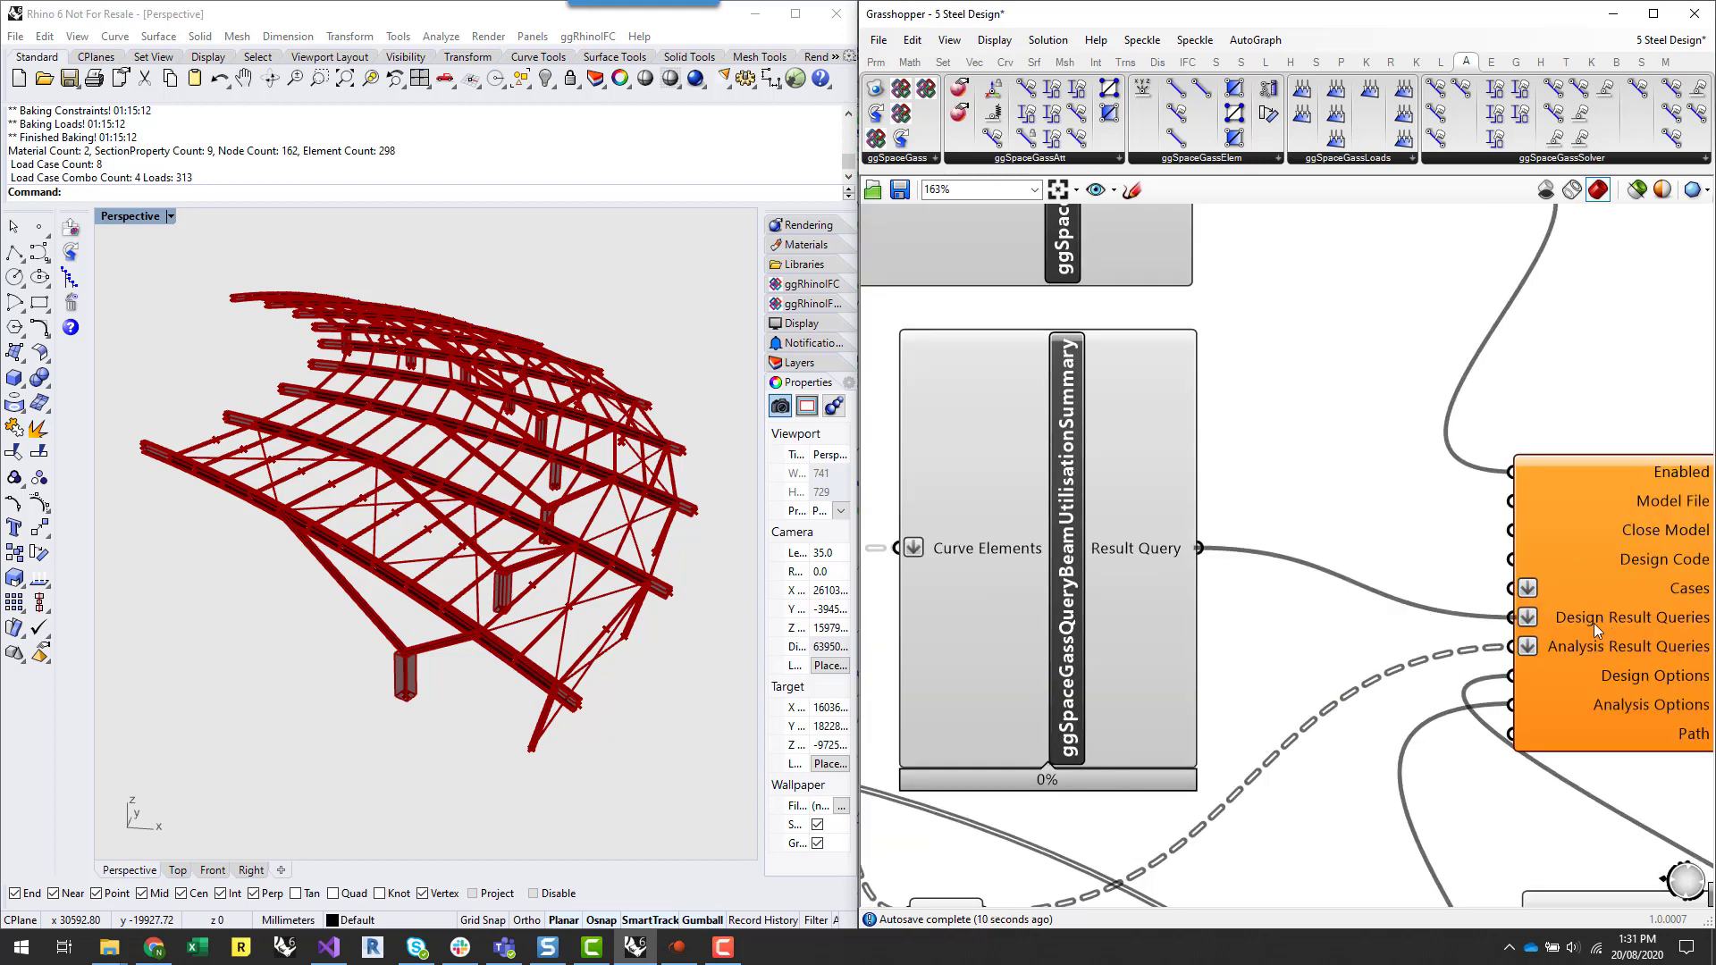
pyautogui.scroll(-5, 1391, 503)
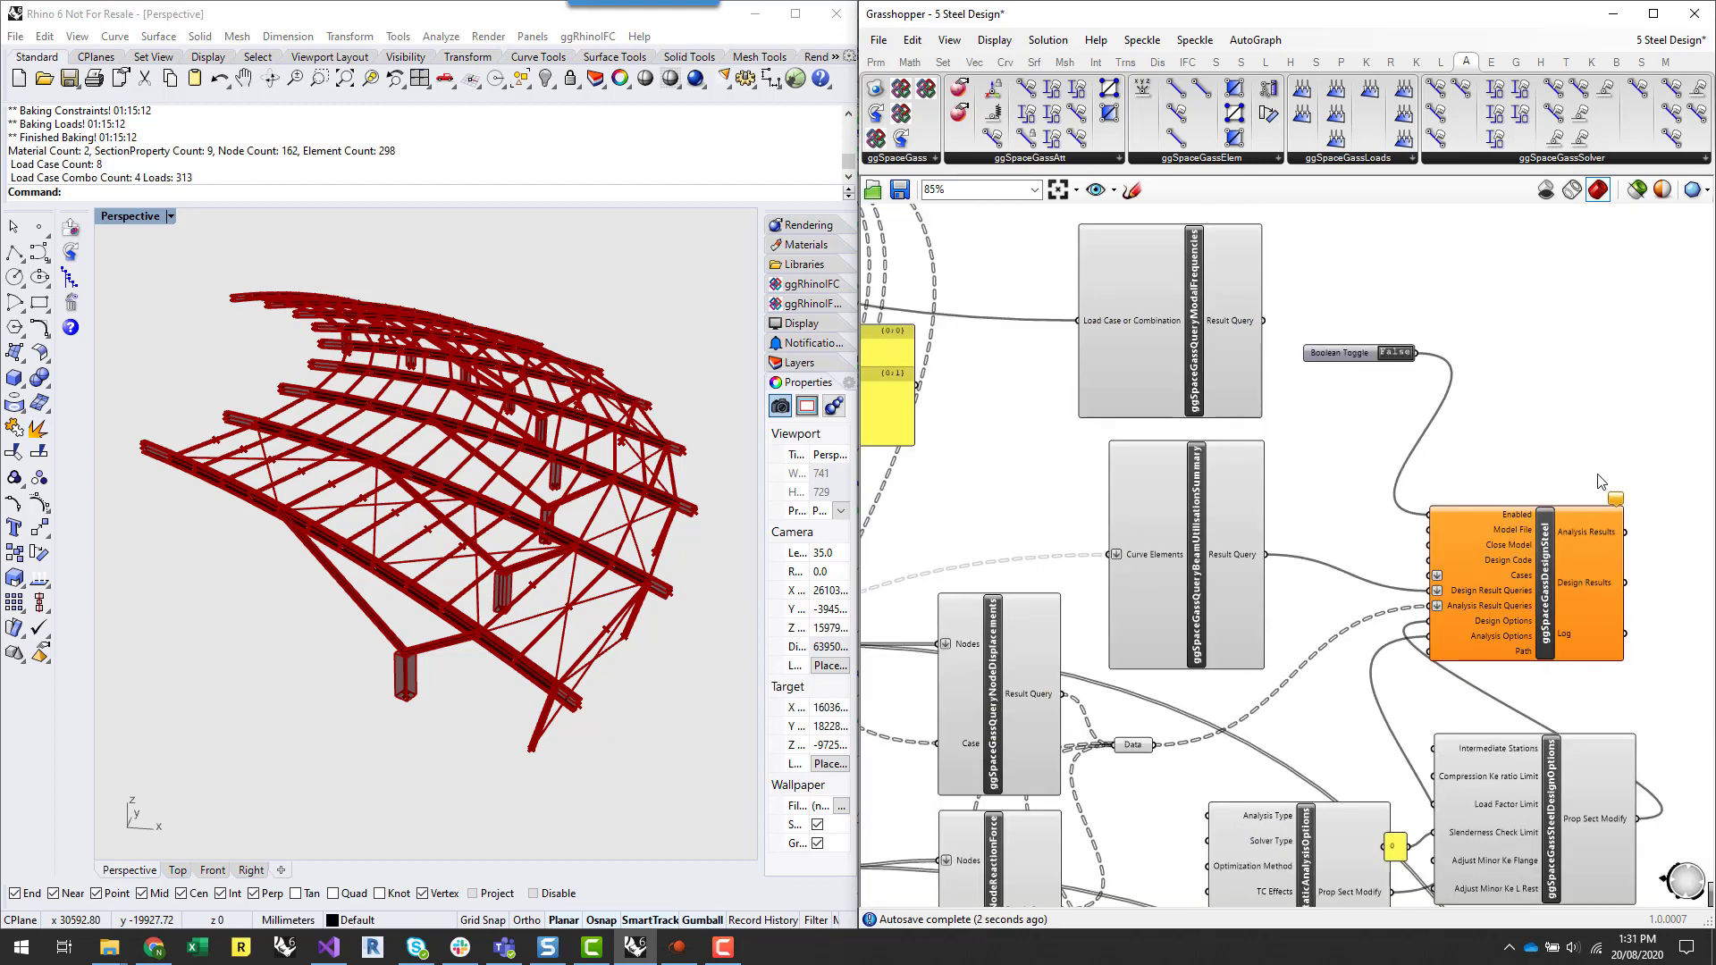
# - Check the warning on the ggSpaceGassDesignSteel component and move the component farther from the utilisation summary query
pyautogui.scroll(4, 1508, 636)
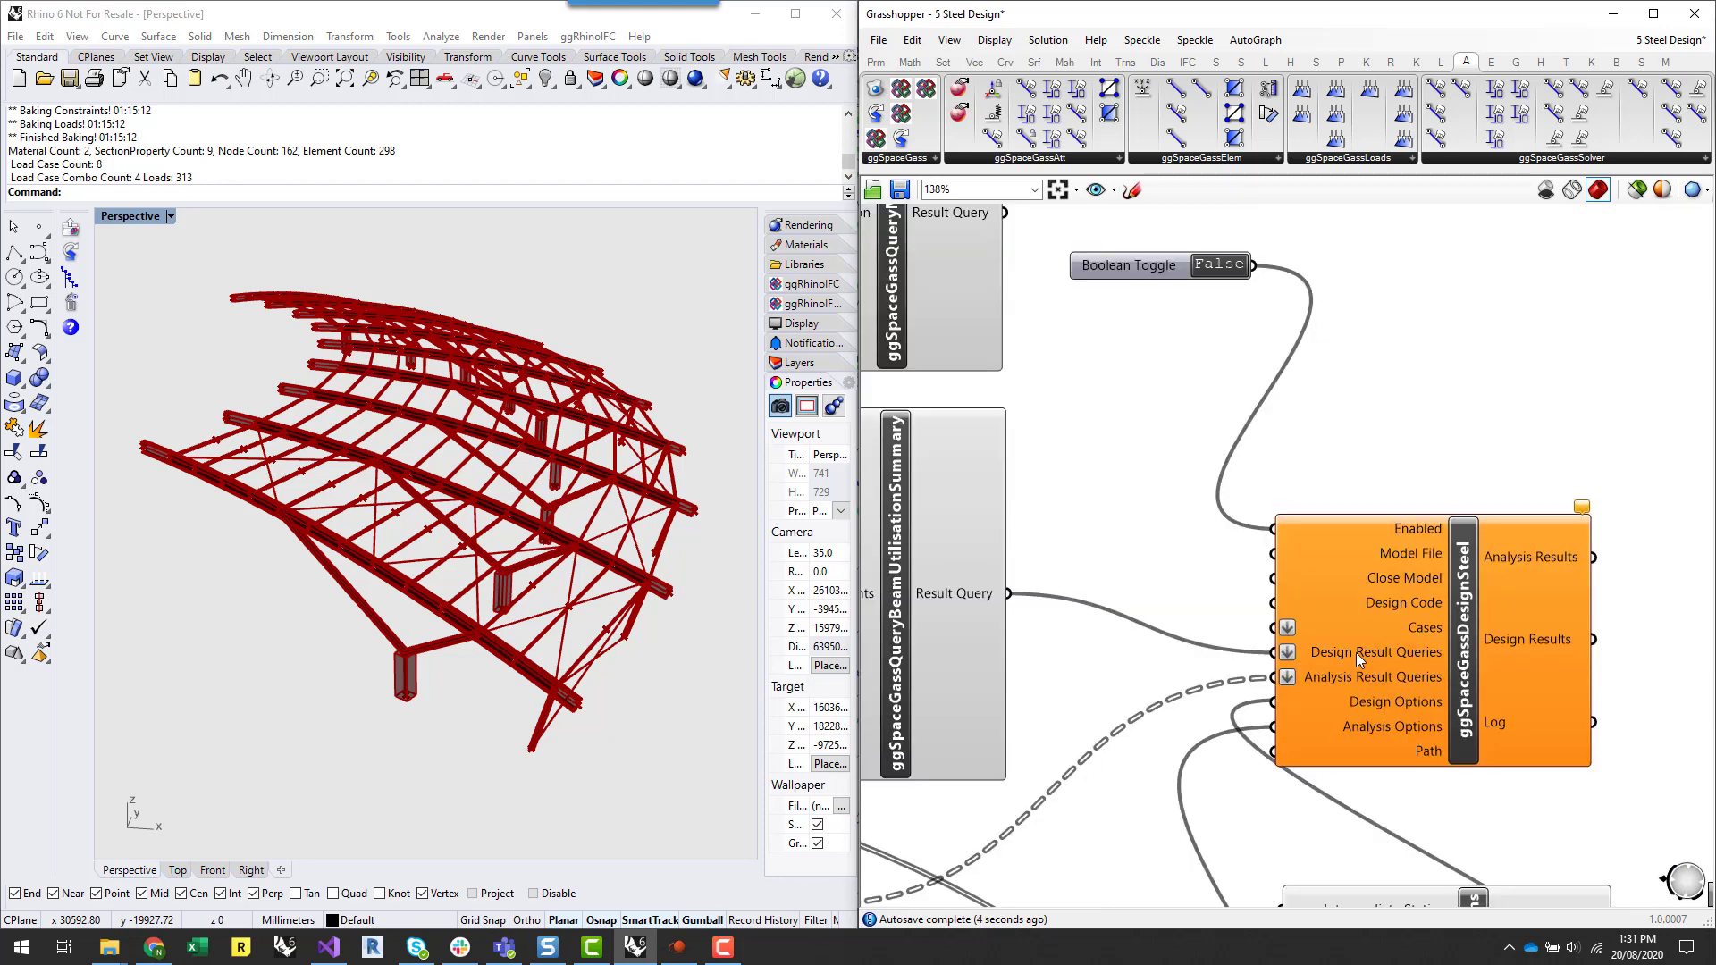
pyautogui.moveTo(1580, 508)
pyautogui.scroll(-1, 1656, 358)
pyautogui.scroll(2, 1668, 590)
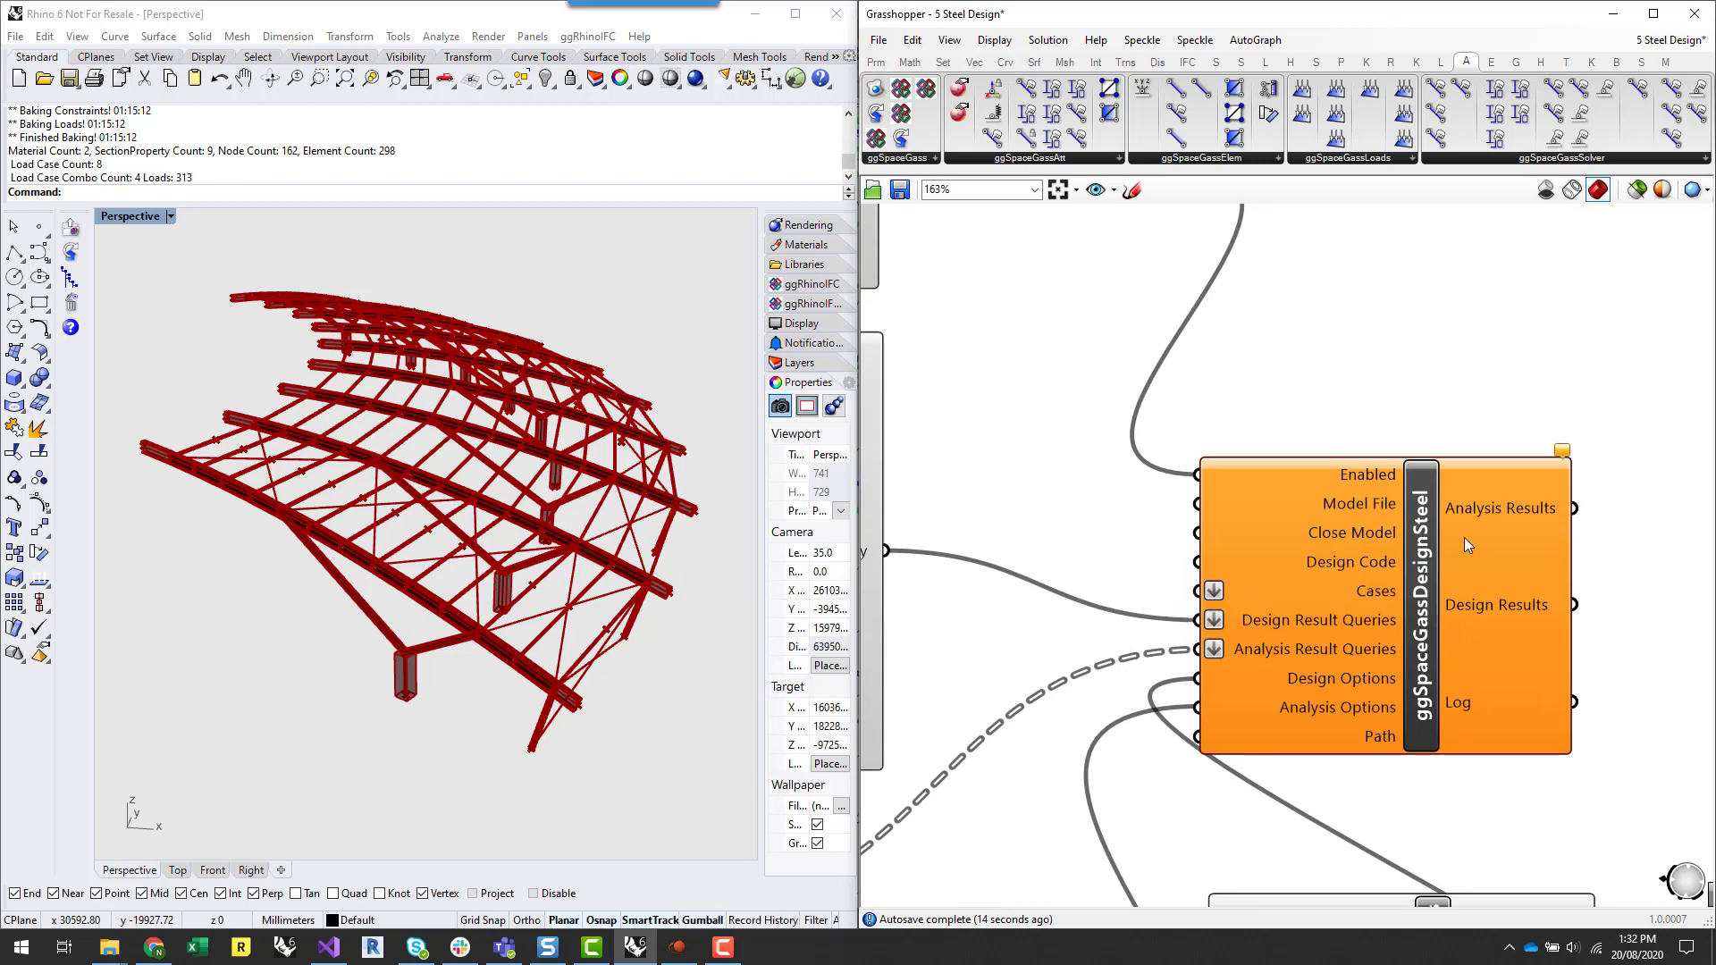
pyautogui.moveTo(1438, 586); pyautogui.dragTo(1525, 532)
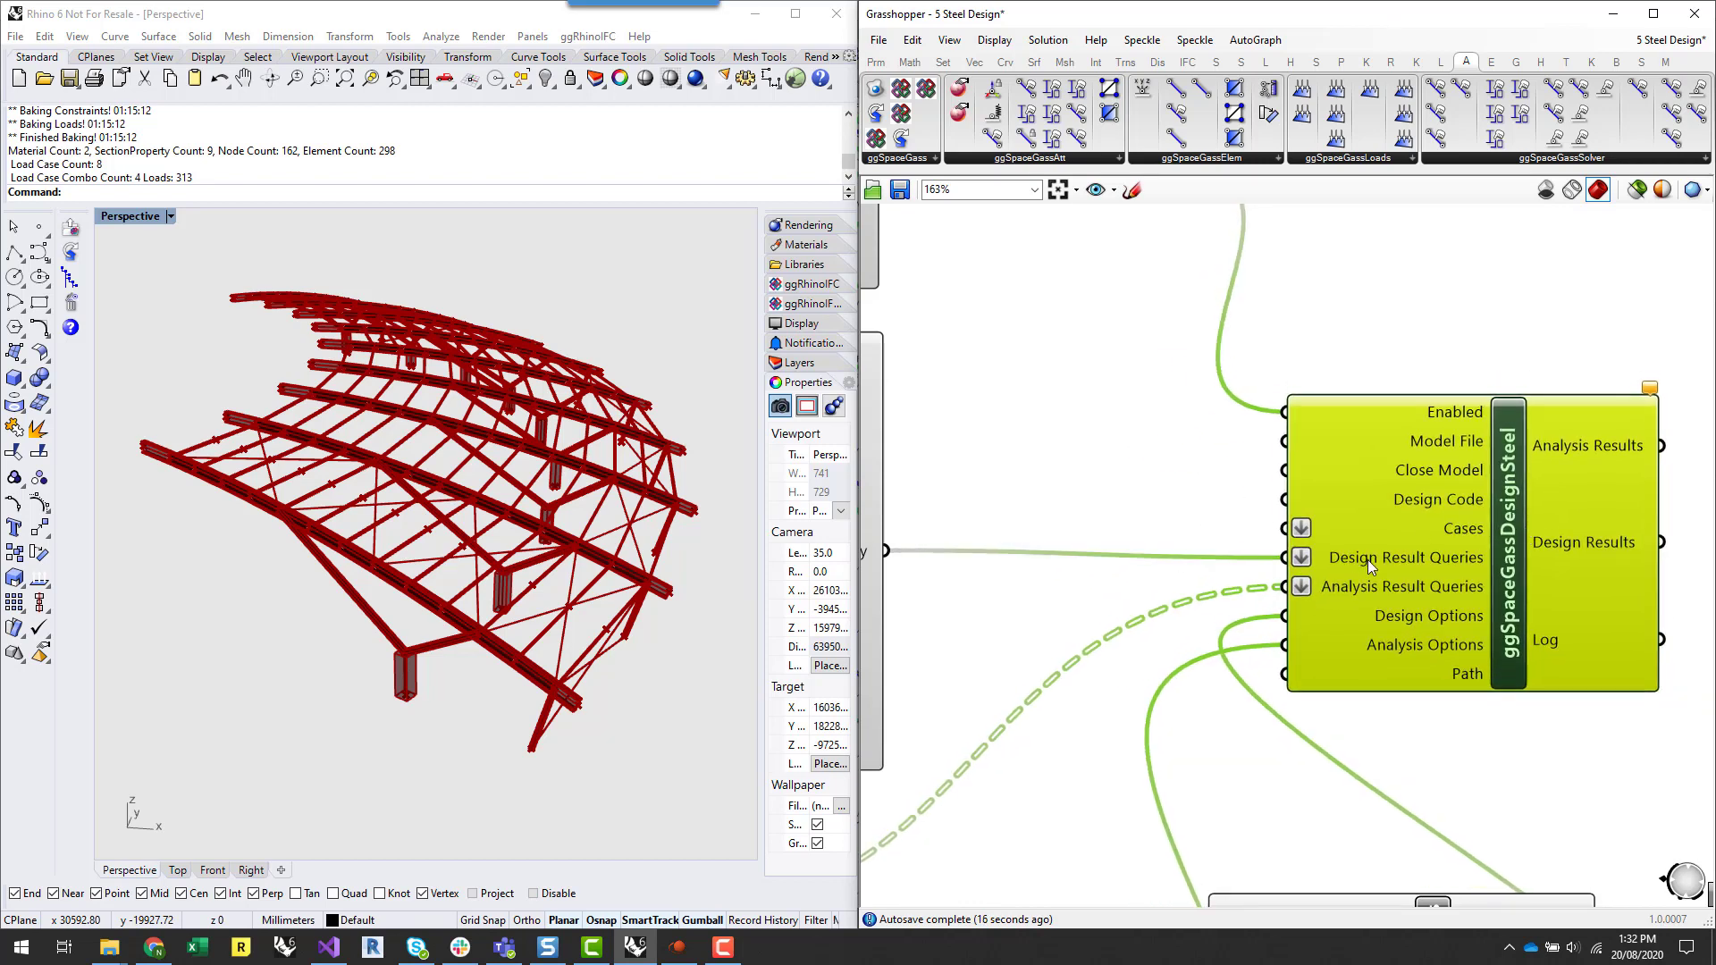
pyautogui.click(1557, 730)
# - Place a ggSpaceGassSteelDesignCodeAS4100 component between the query components and ggSpaceGassDesignSteel, and move the Boolean Toggle above it
pyautogui.scroll(-2, 1586, 697)
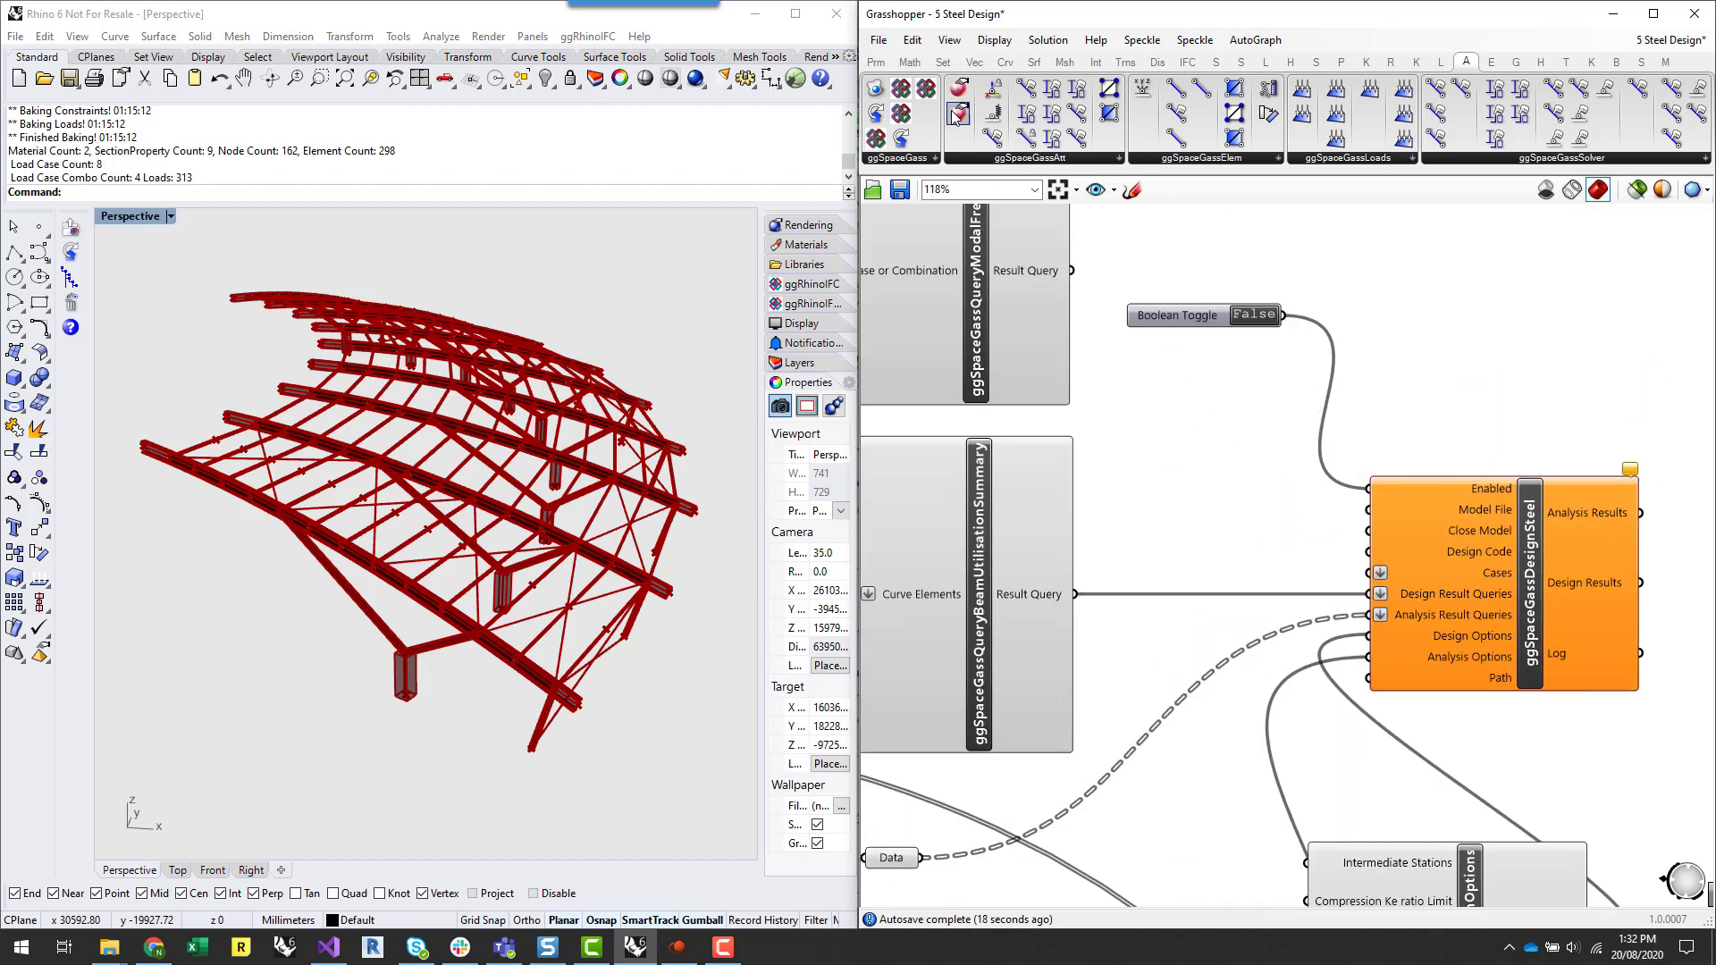
pyautogui.click(1559, 161)
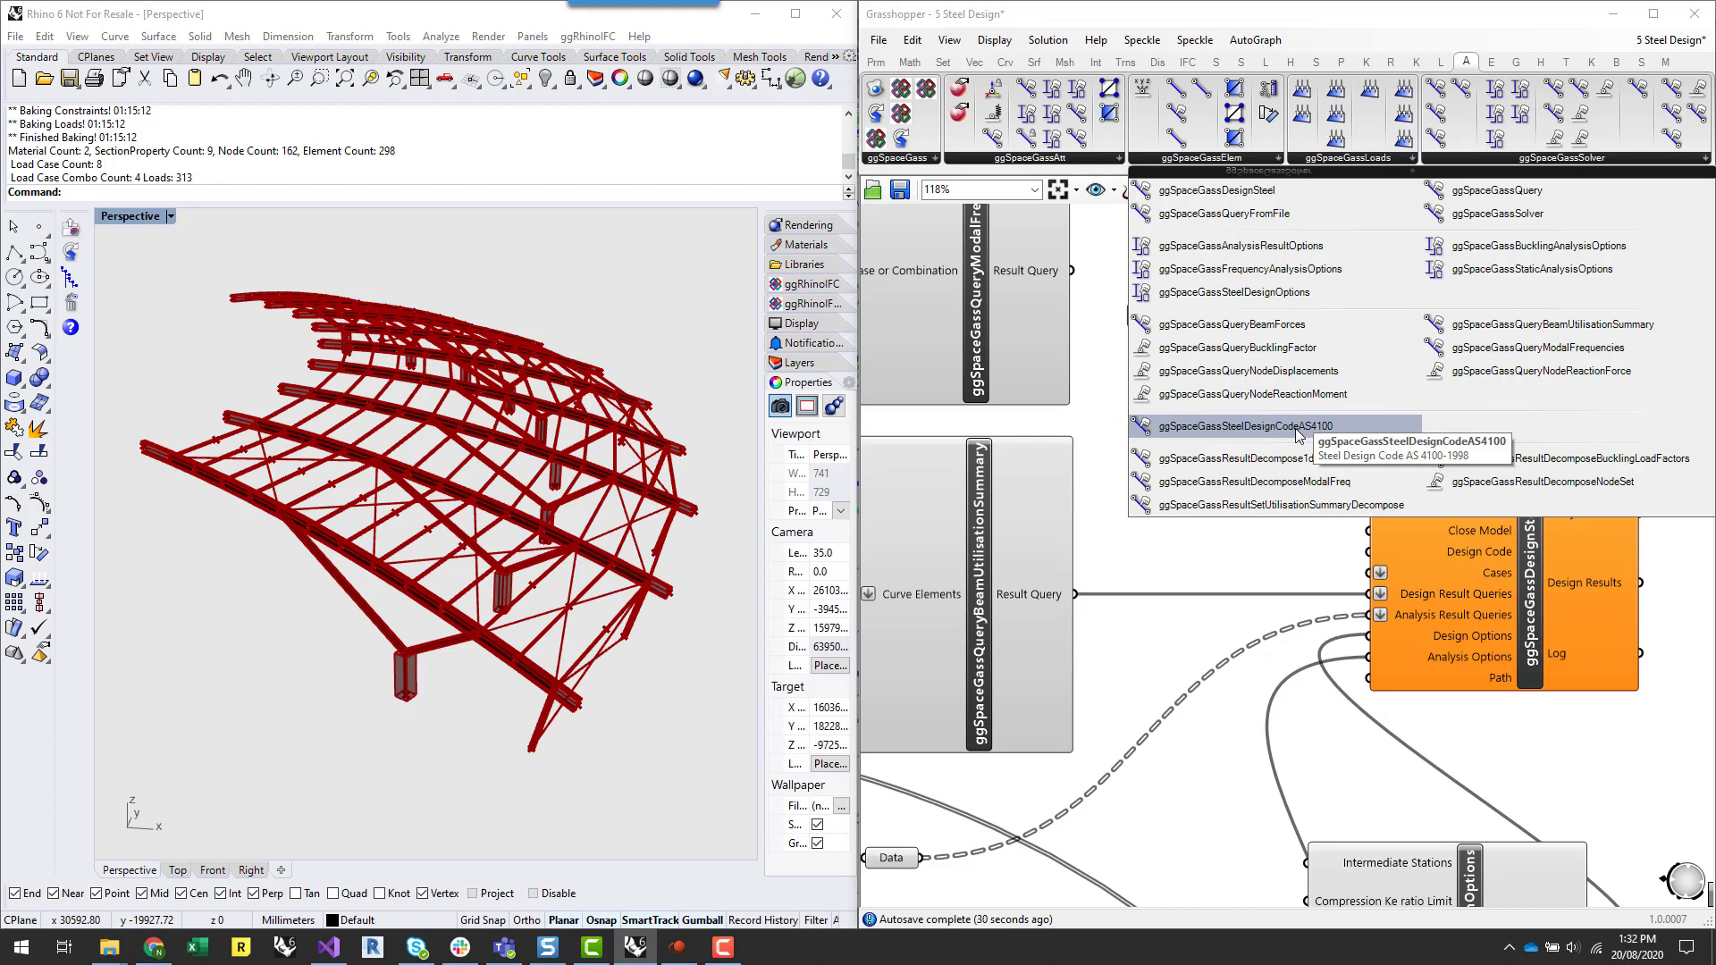
pyautogui.moveTo(1298, 435); pyautogui.dragTo(1401, 361)
pyautogui.scroll(-2, 1251, 447)
pyautogui.scroll(2, 1316, 438)
pyautogui.moveTo(1152, 336); pyautogui.dragTo(1150, 223)
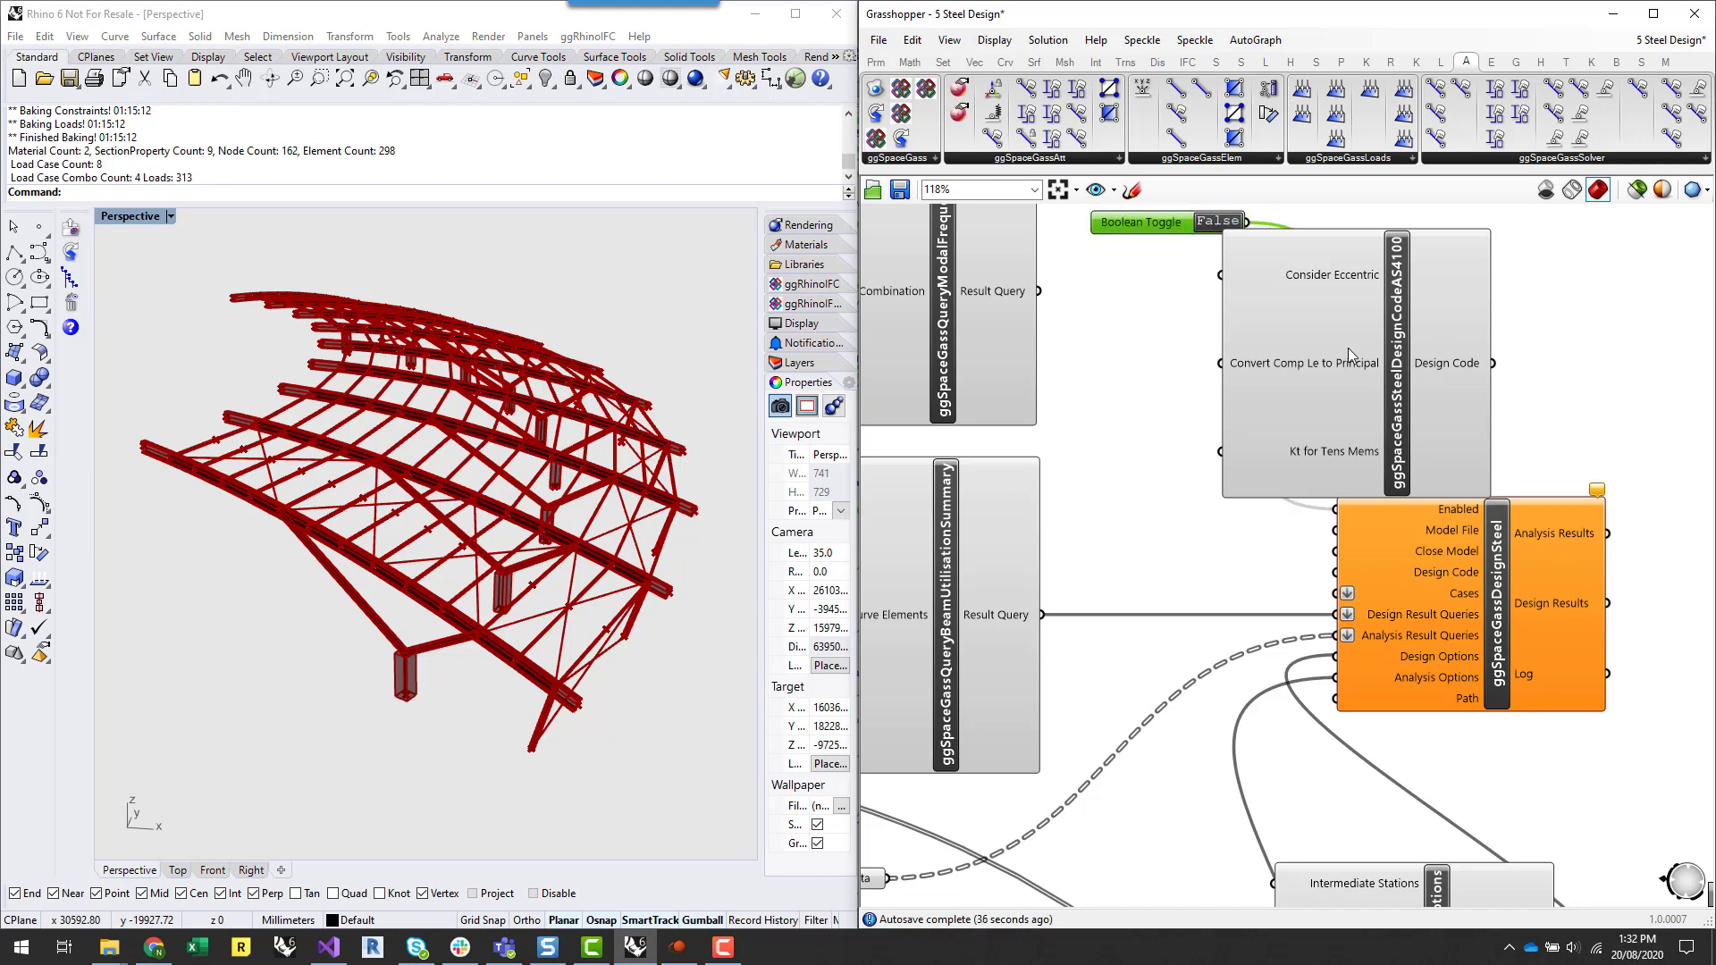
pyautogui.moveTo(1348, 347); pyautogui.dragTo(1202, 375)
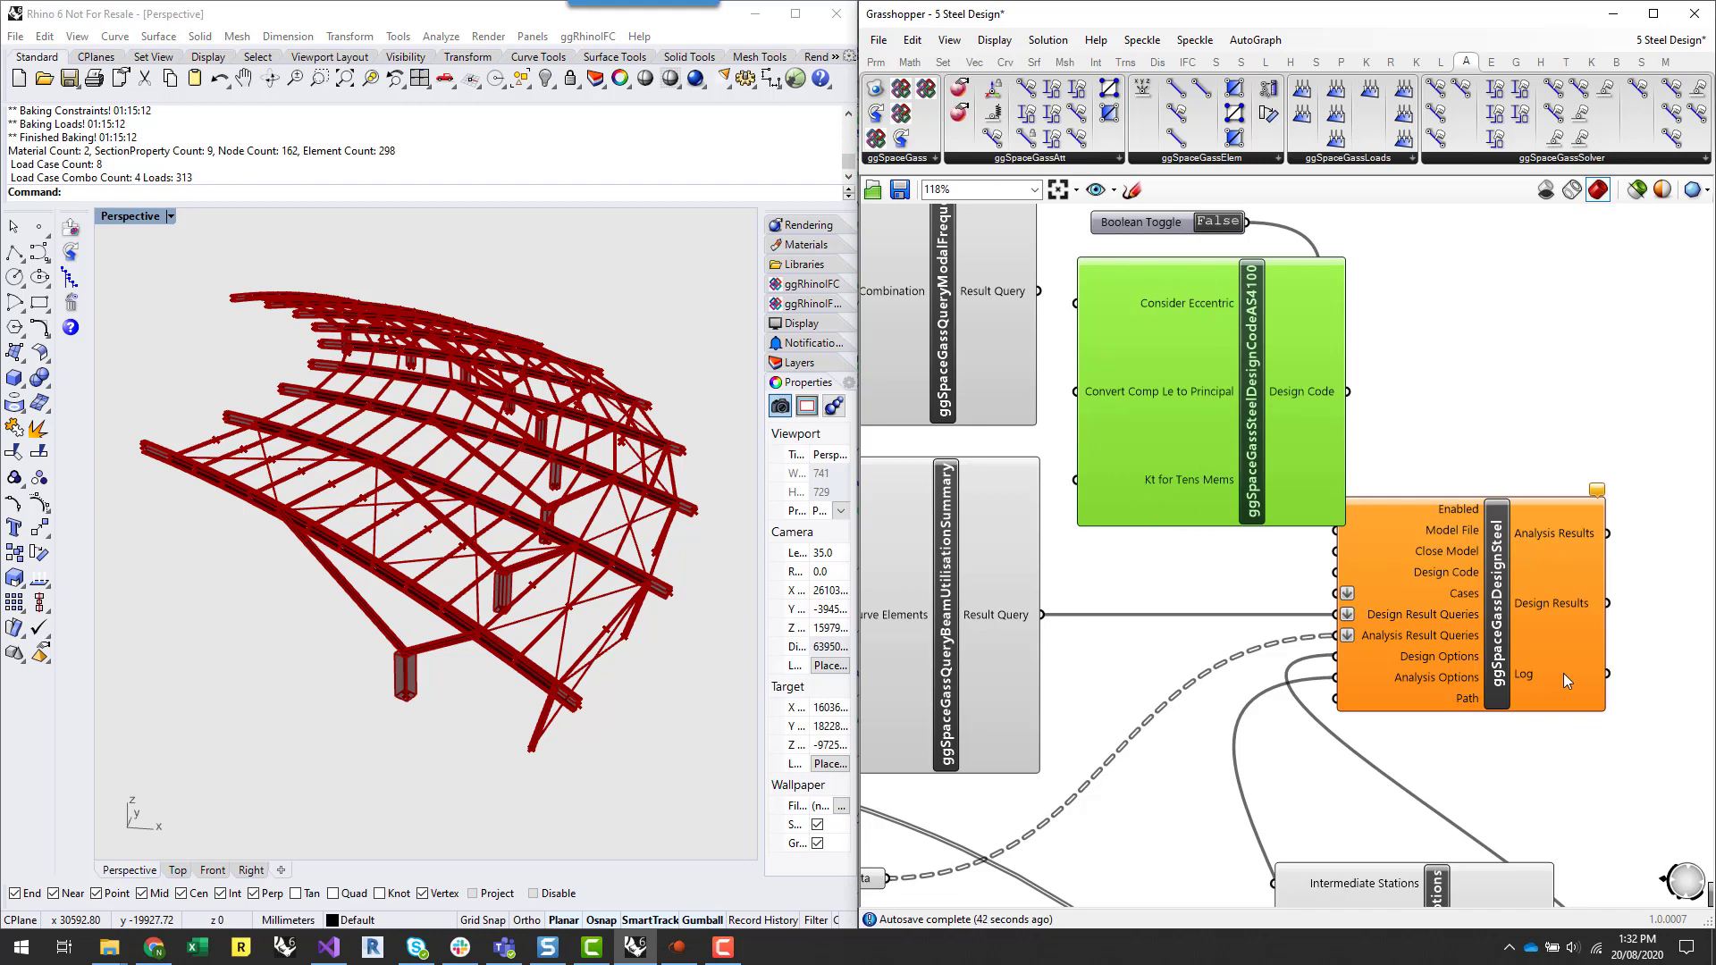
# - Make room beside ggSpaceGassDesignSteel and connect the AS4100 component's Design Code output to its Design Code input
pyautogui.moveTo(1490, 620); pyautogui.dragTo(1585, 620)
pyautogui.click(1347, 570)
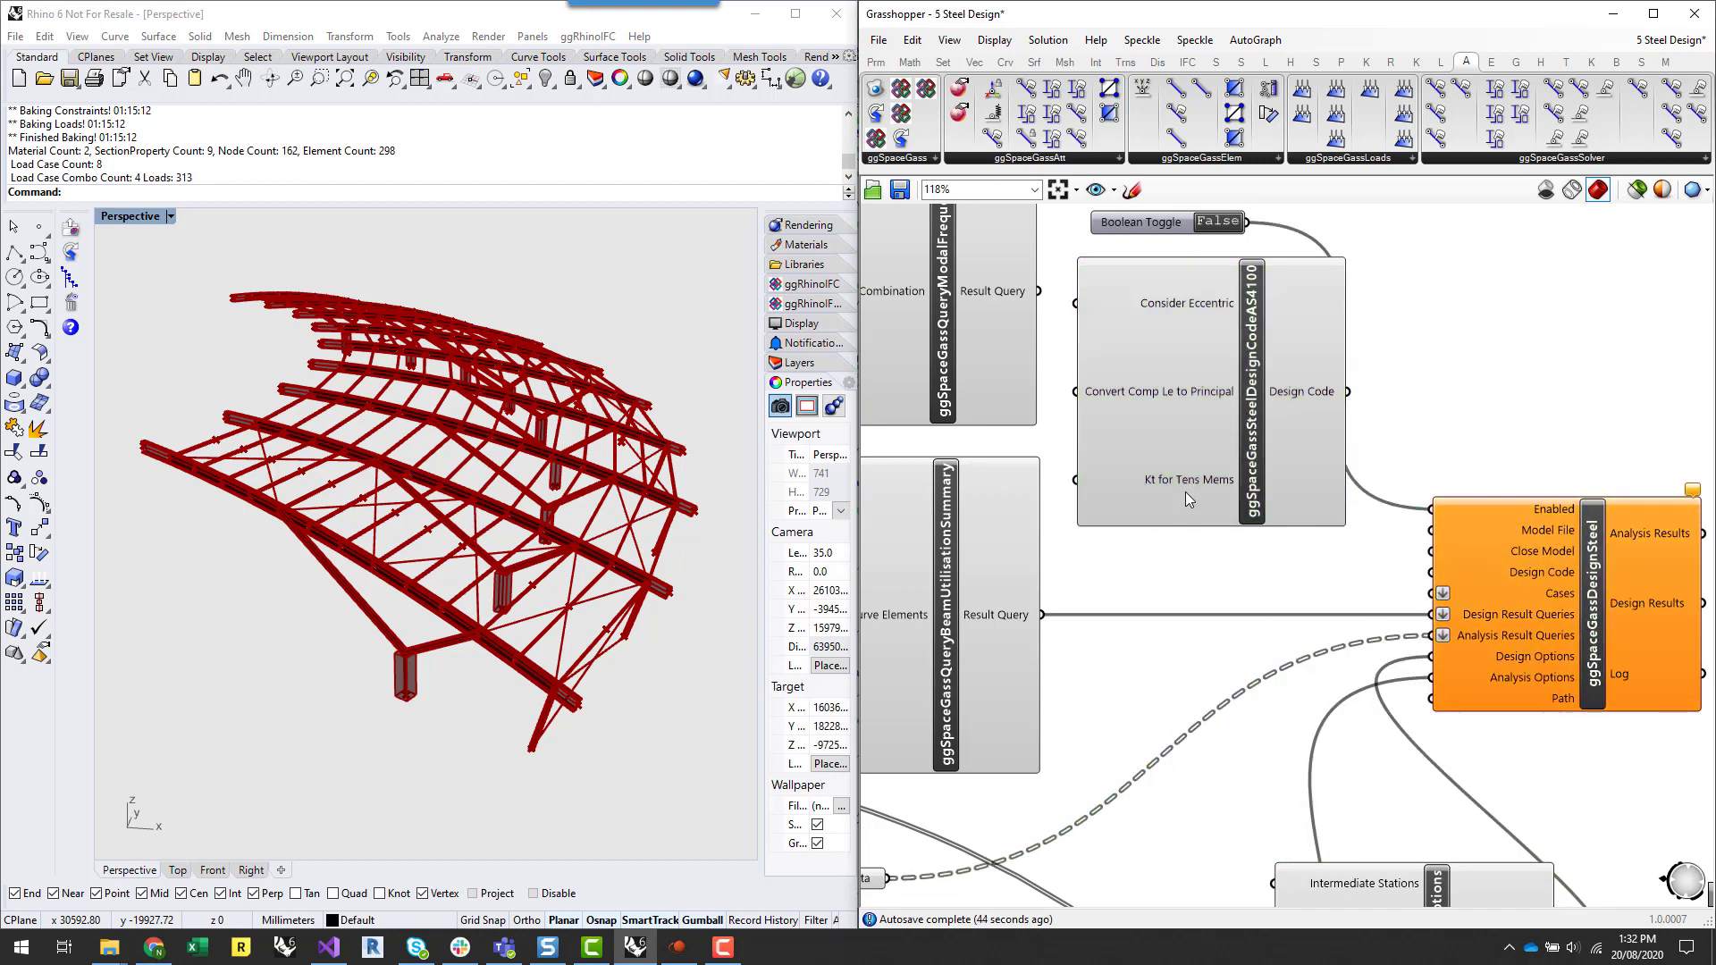
pyautogui.moveTo(1184, 492)
pyautogui.moveTo(1346, 391); pyautogui.dragTo(1435, 572)
pyautogui.moveTo(1250, 372); pyautogui.dragTo(1247, 432)
pyautogui.scroll(-1, 1152, 687)
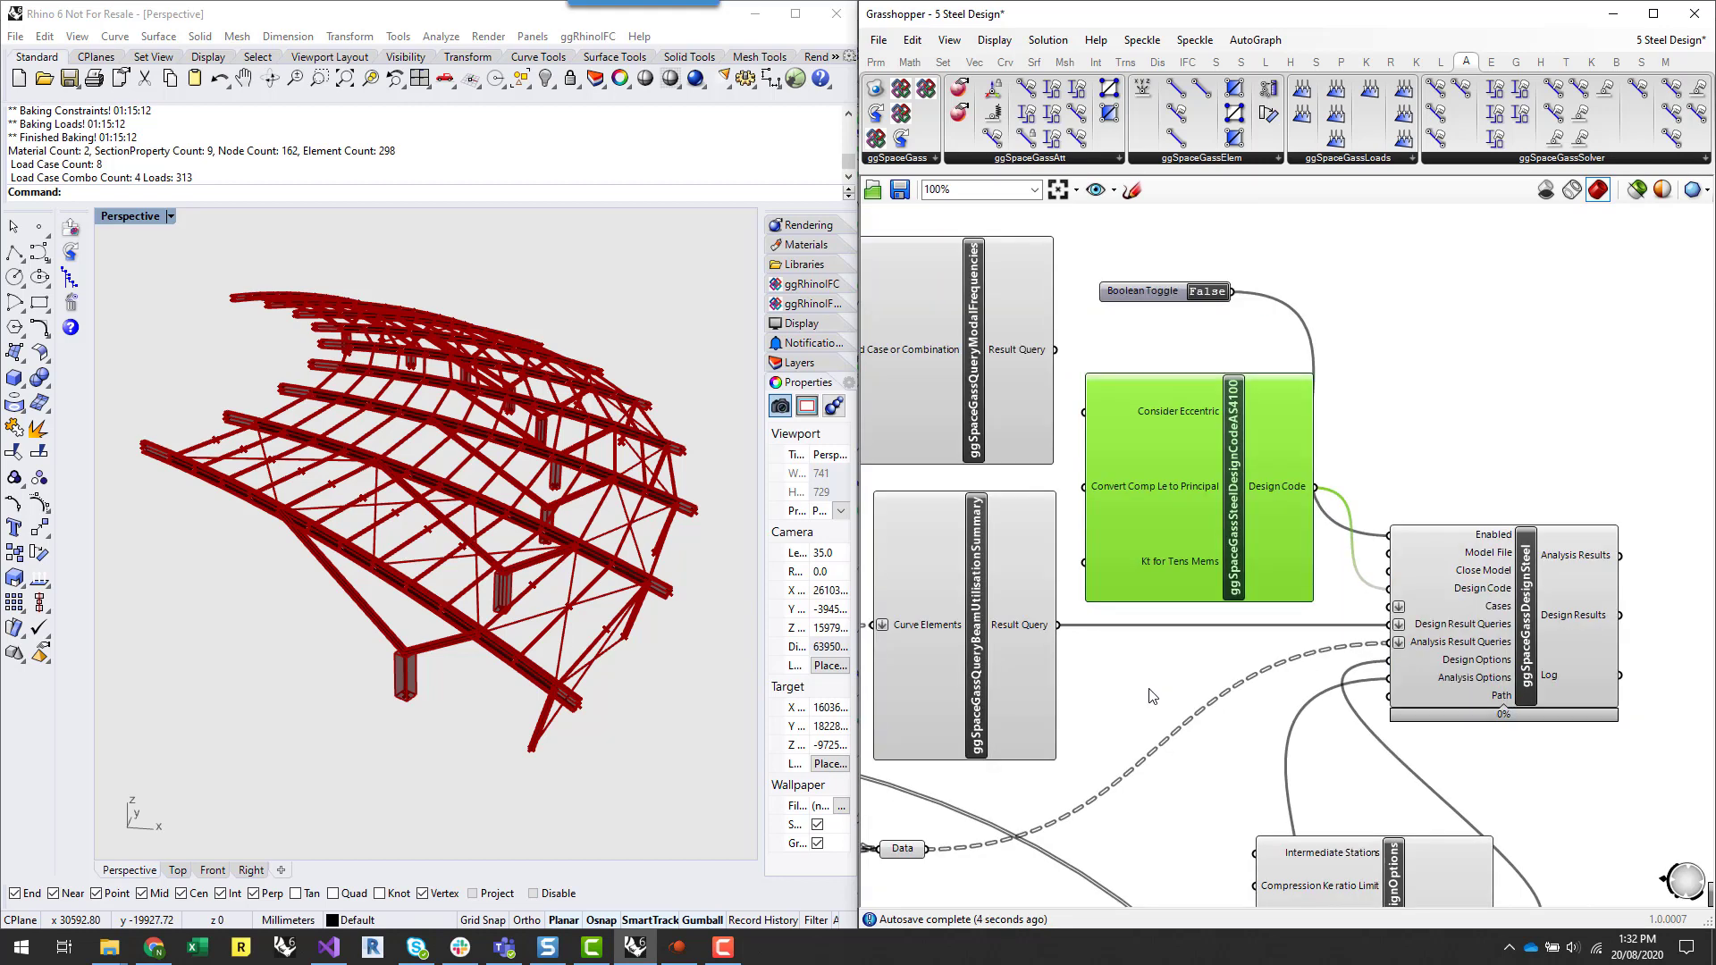
# - Nudge the AS4100 design code component and move ggSpaceGassQueryModalFrequencies farther above the beam utilisation summary query
pyautogui.click(1151, 690)
pyautogui.moveTo(1245, 505); pyautogui.dragTo(1232, 492)
pyautogui.click(1392, 391)
pyautogui.moveTo(1393, 394); pyautogui.dragTo(1501, 450, button='right')
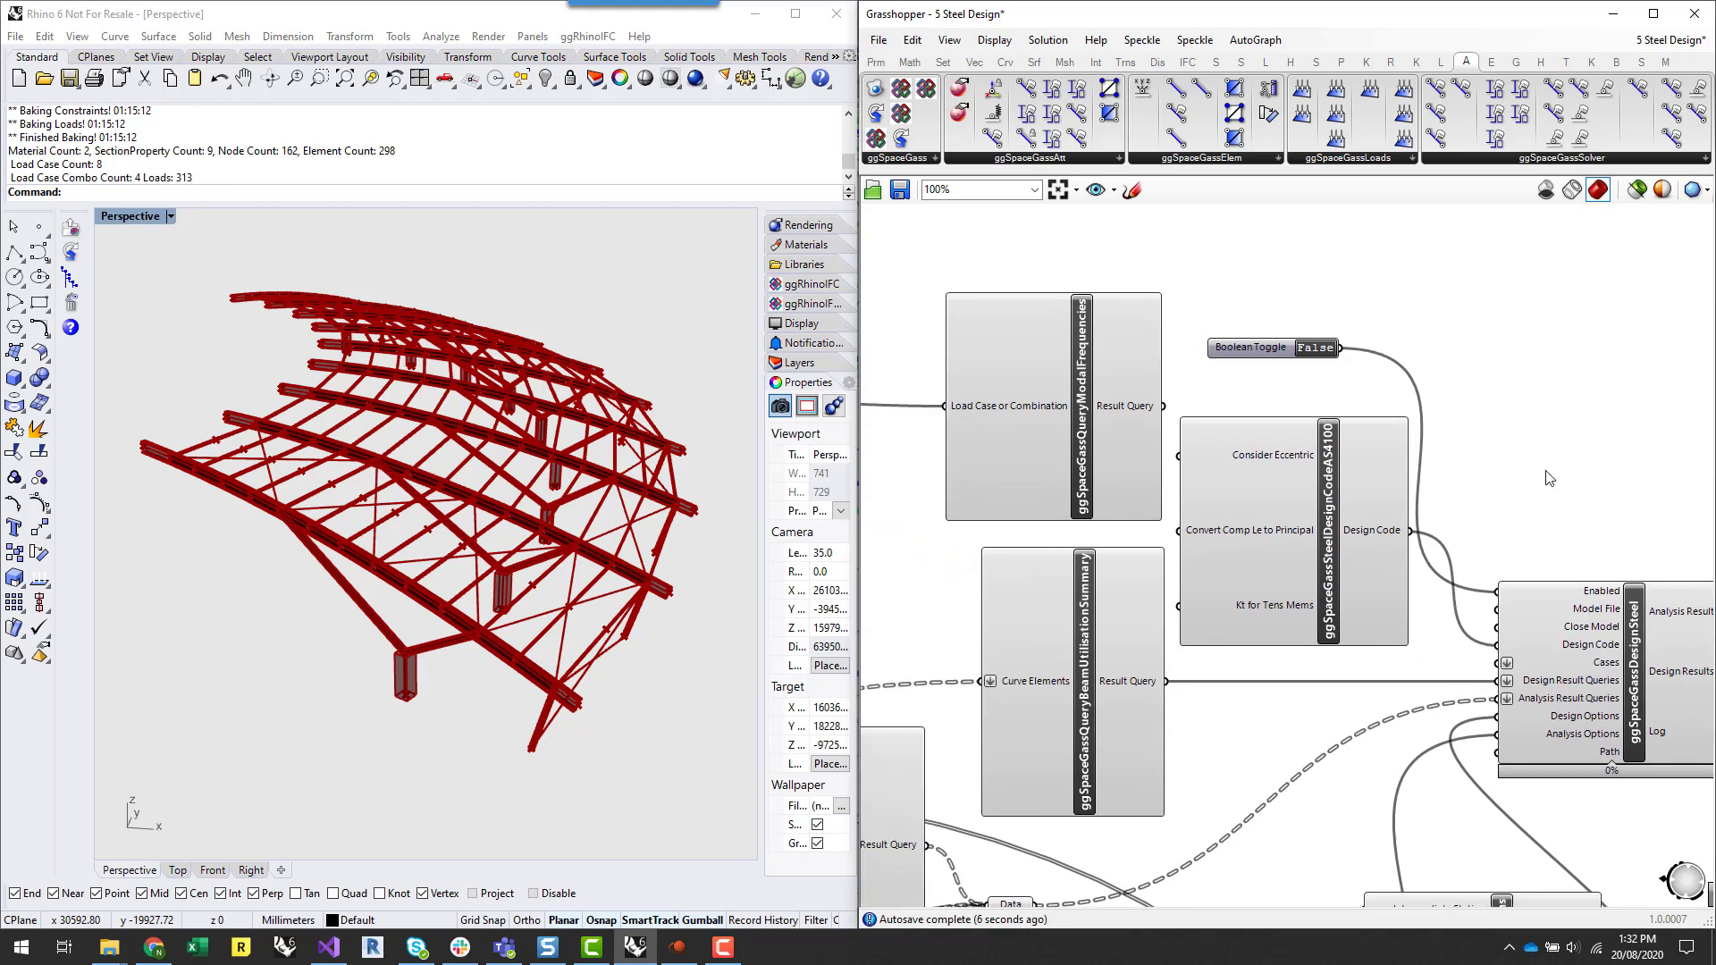
pyautogui.scroll(-3, 1548, 474)
pyautogui.moveTo(1258, 454); pyautogui.dragTo(1247, 348)
pyautogui.scroll(3, 1284, 460)
pyautogui.scroll(-8, 1501, 479)
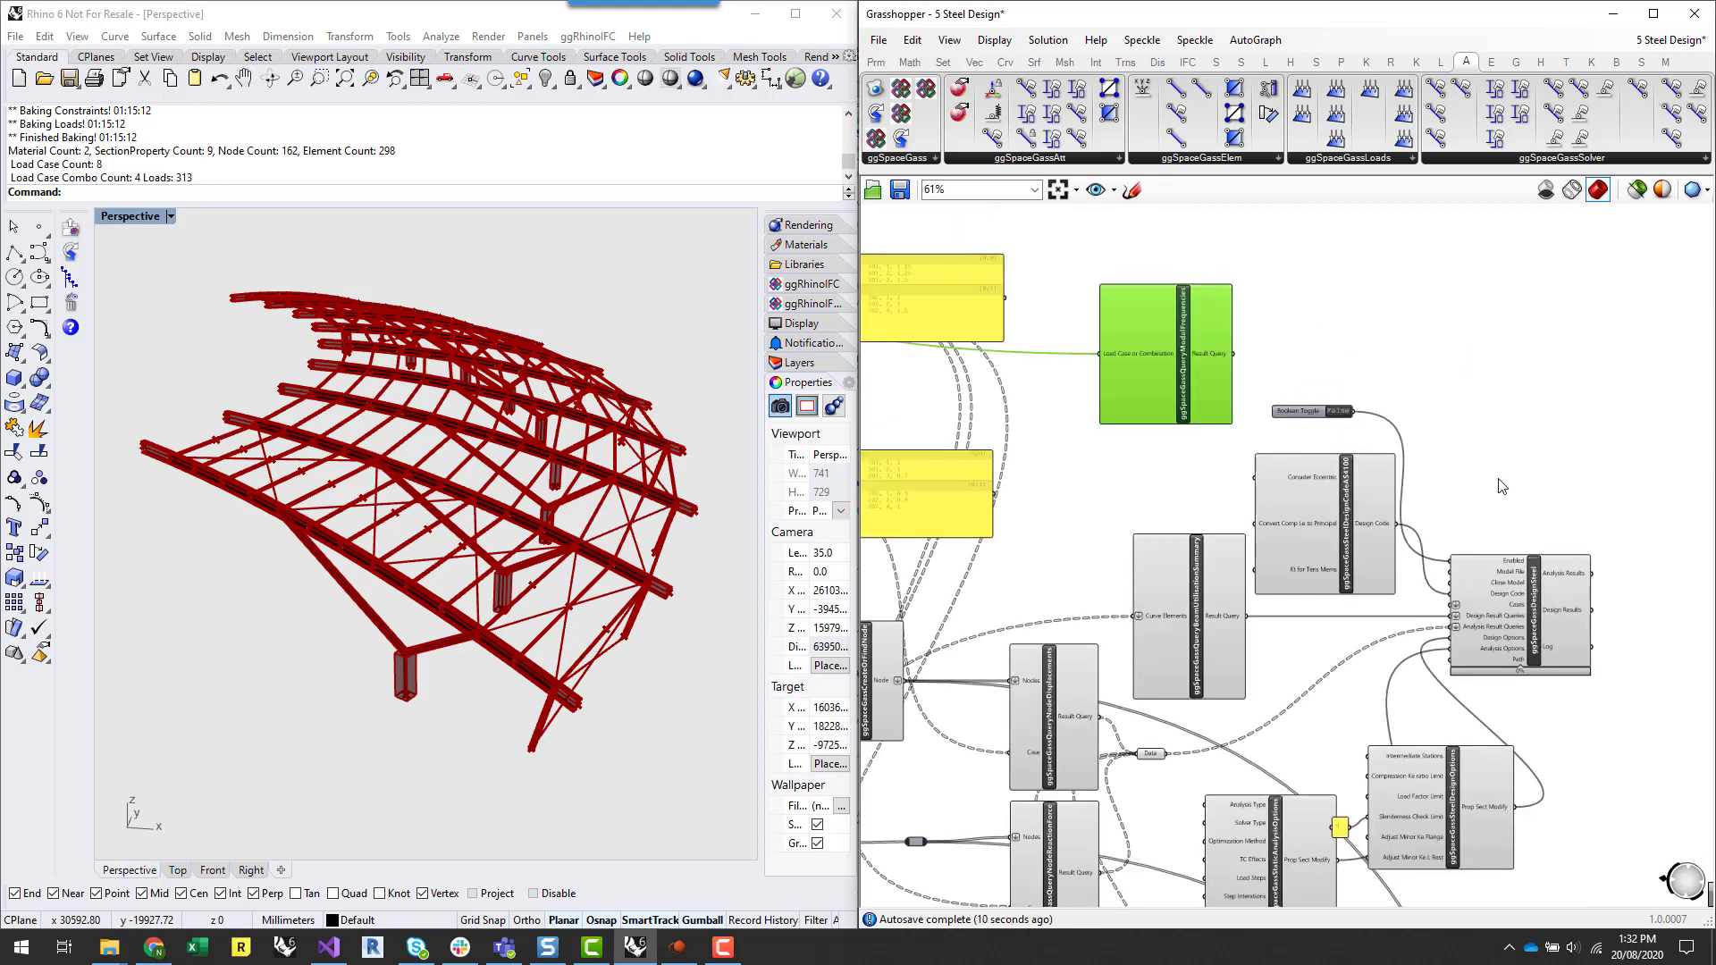
pyautogui.scroll(-1, 1604, 451)
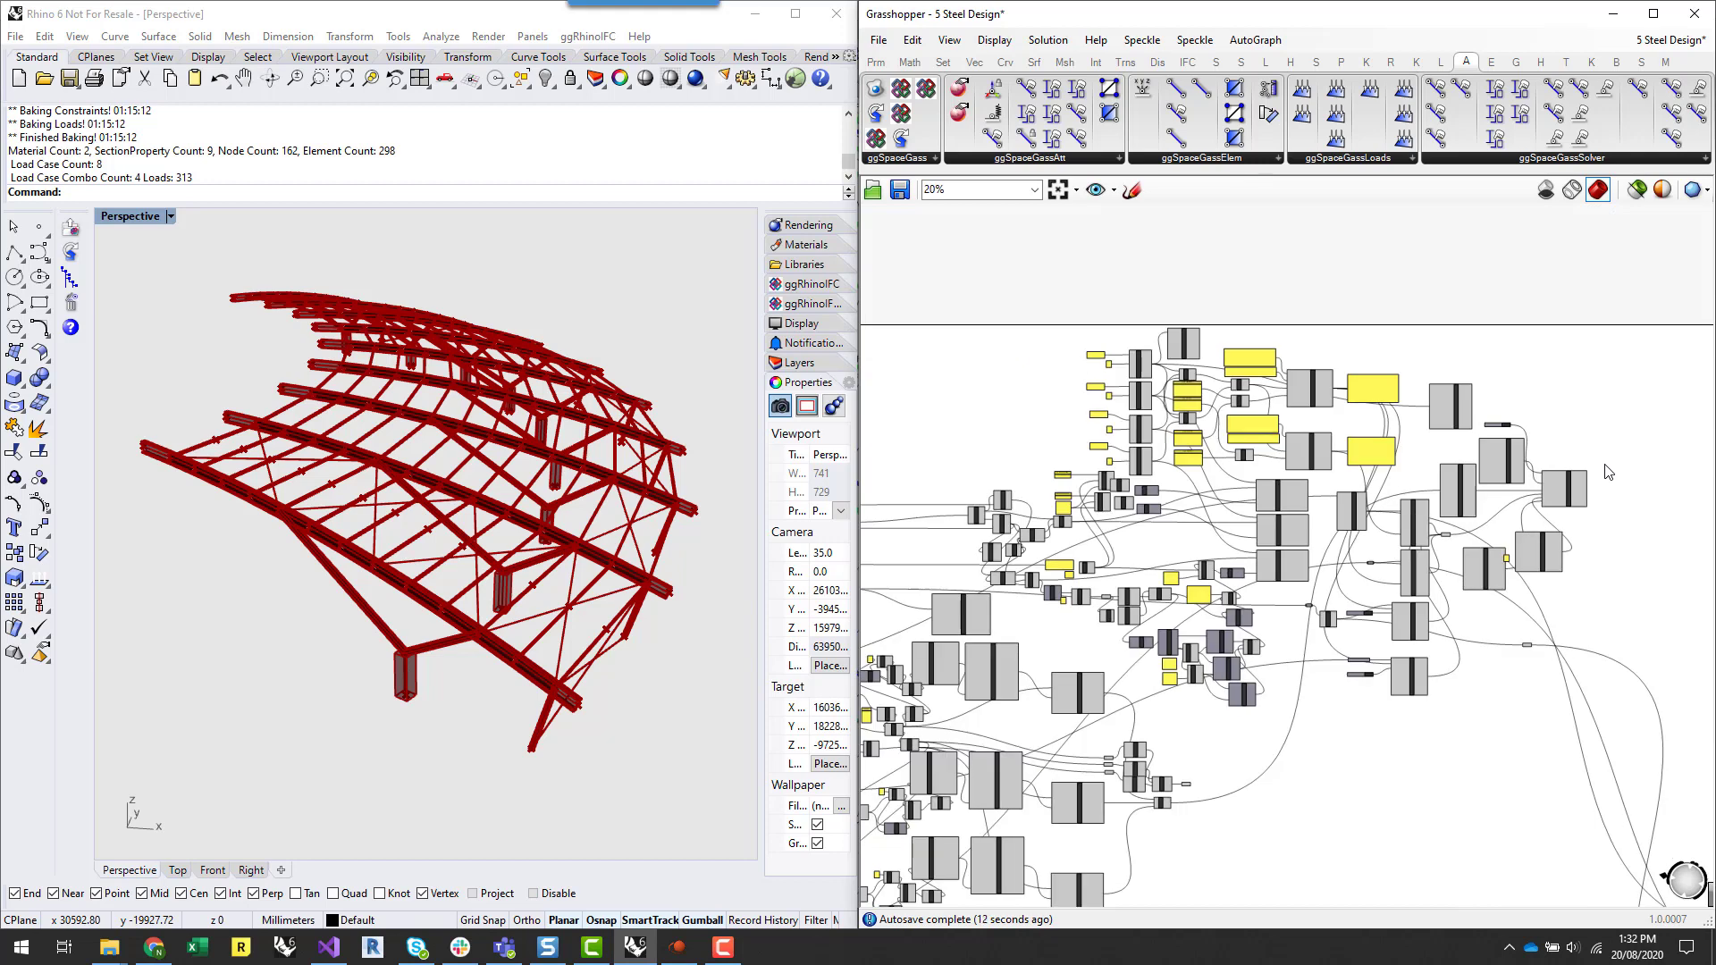
# - Enable the steel design run, cancel opening another job, and close the SPACE GASS session without saving
pyautogui.scroll(10, 1606, 472)
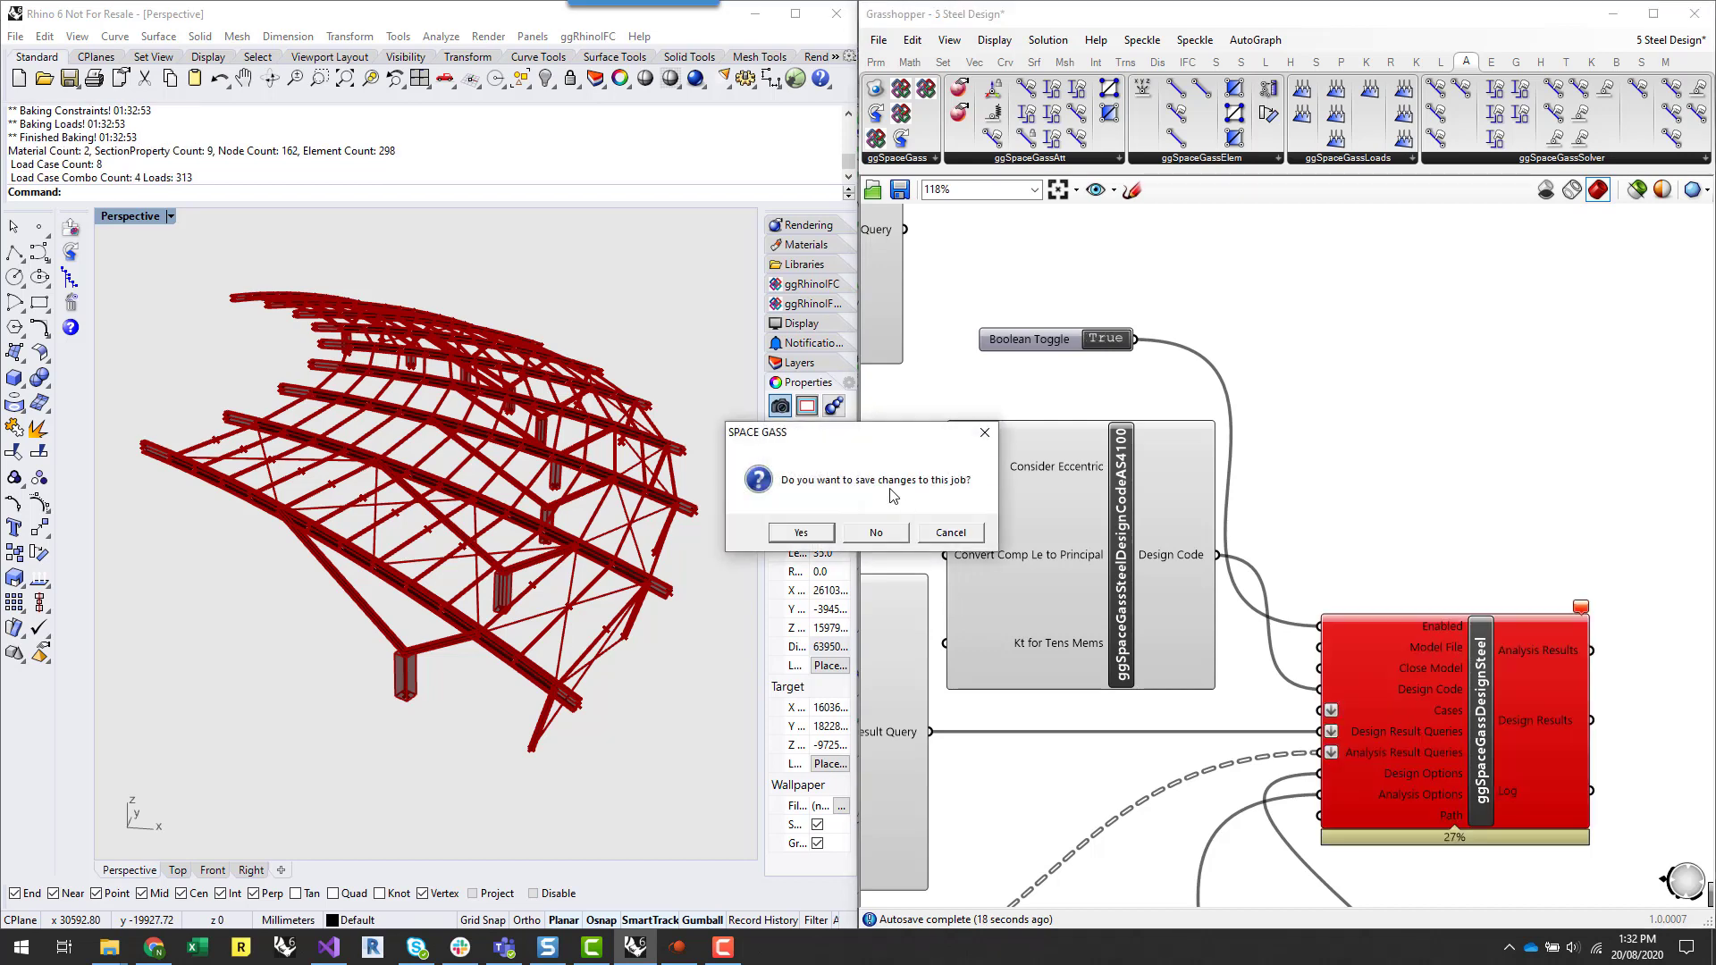
pyautogui.click(877, 534)
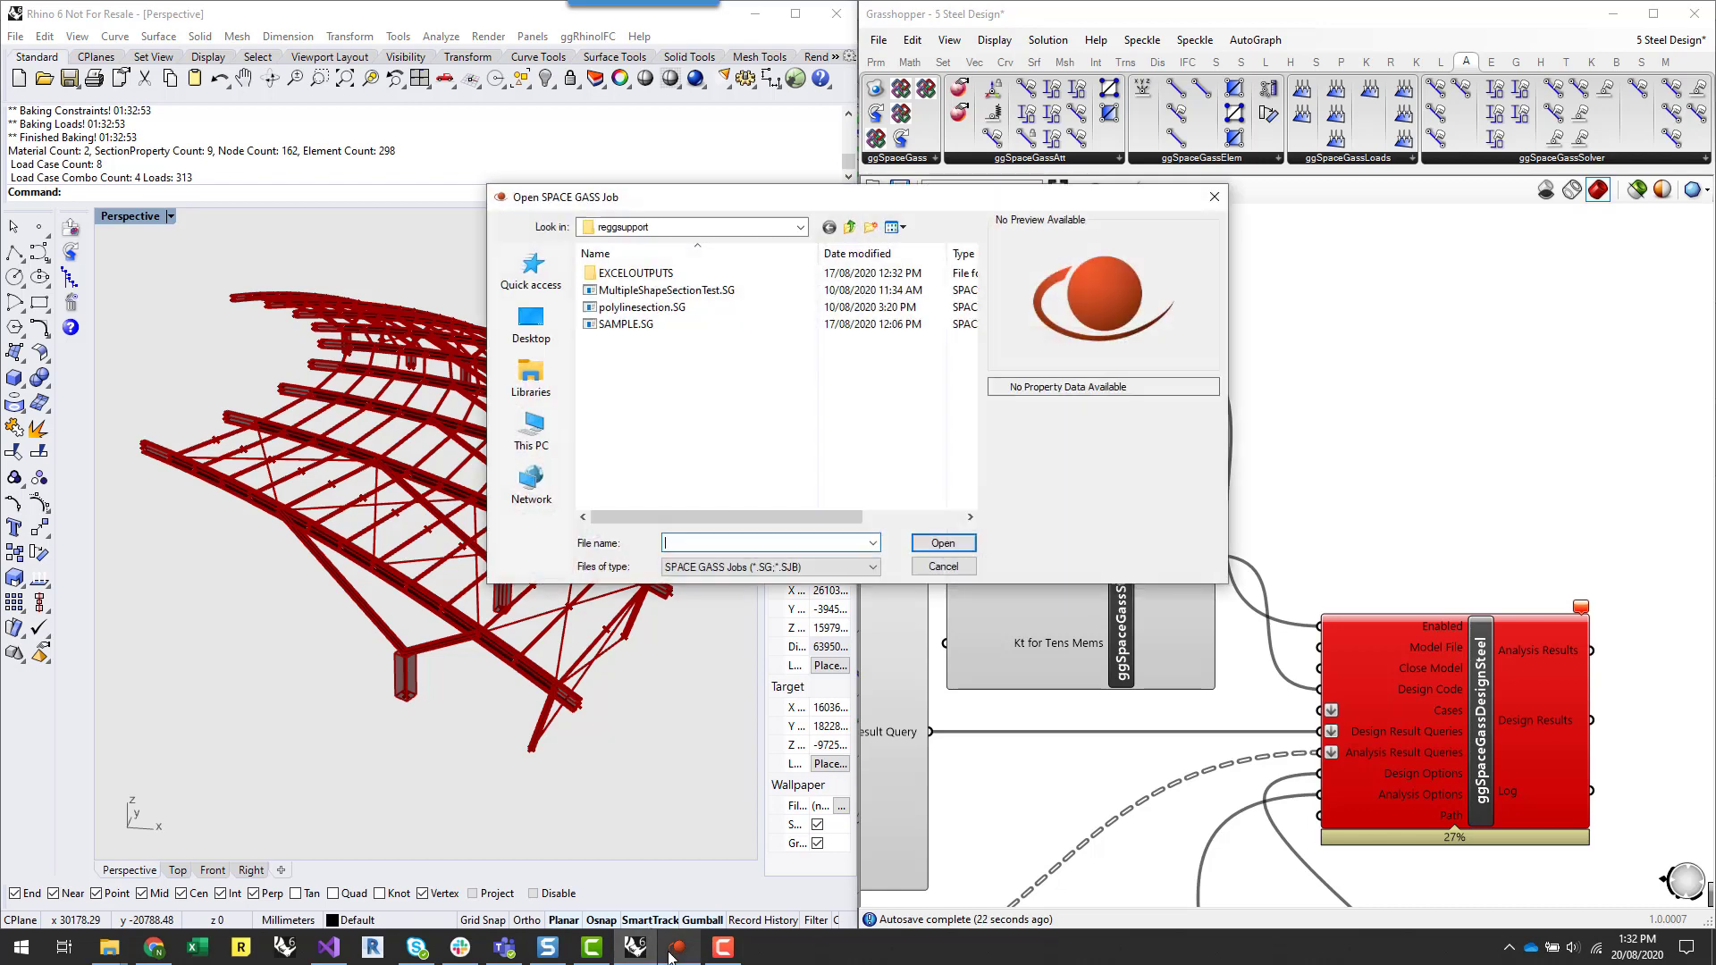
pyautogui.click(943, 565)
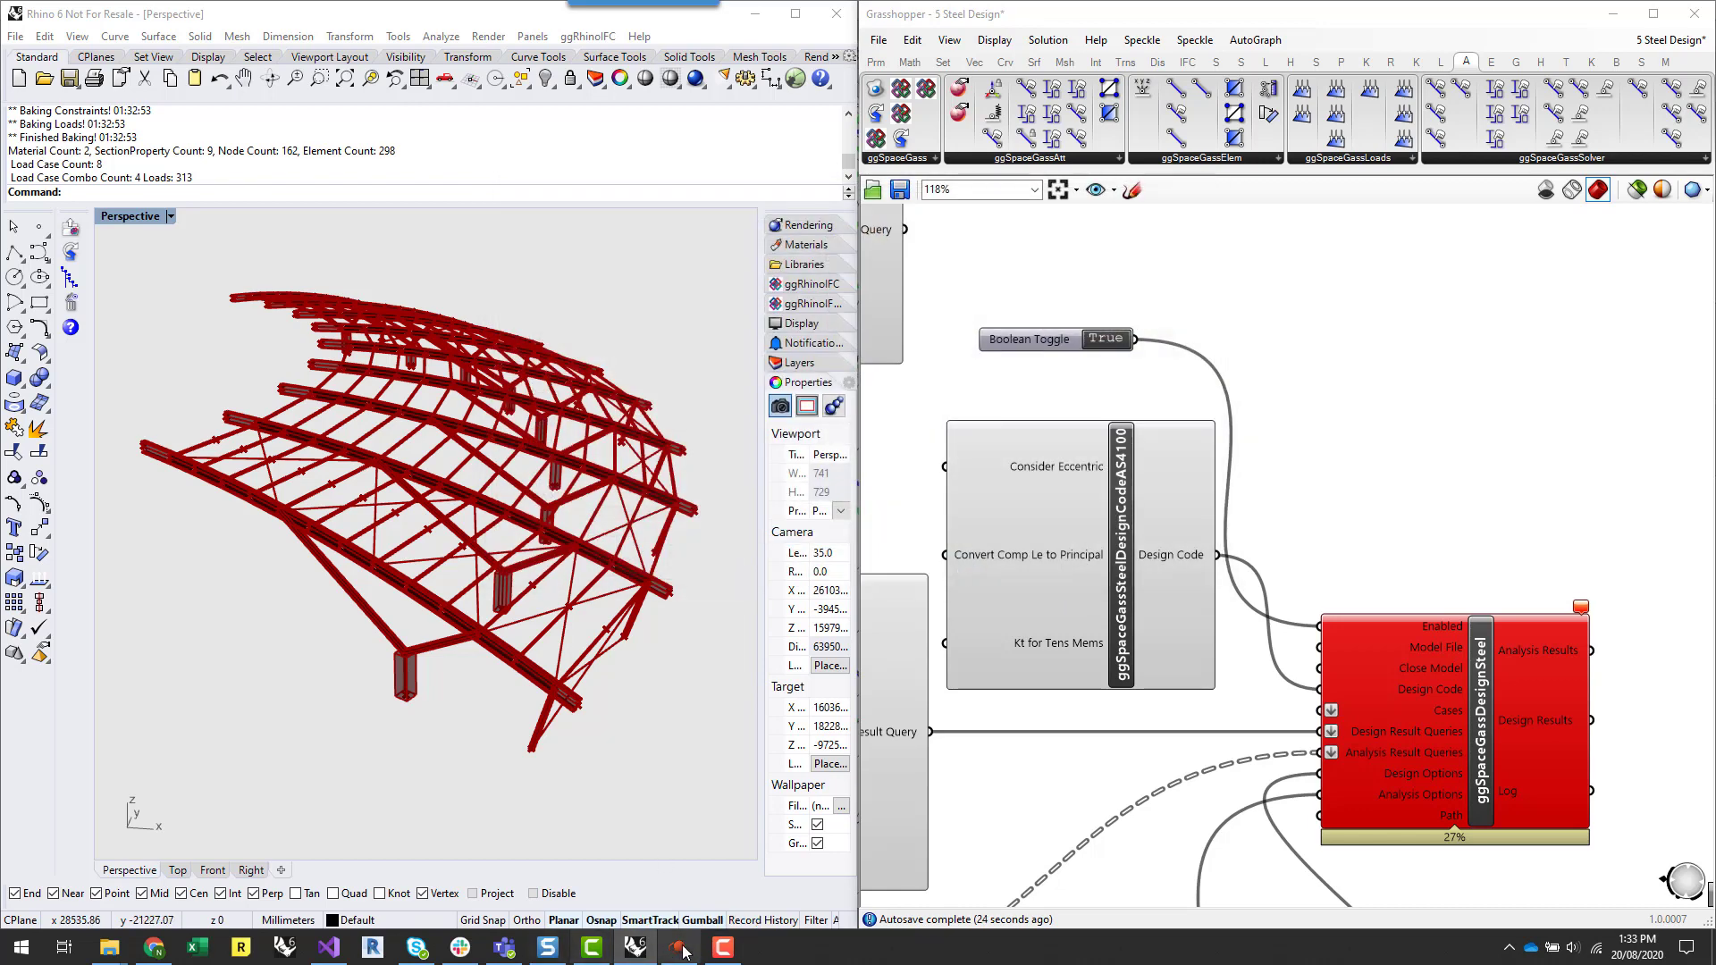
pyautogui.click(679, 949)
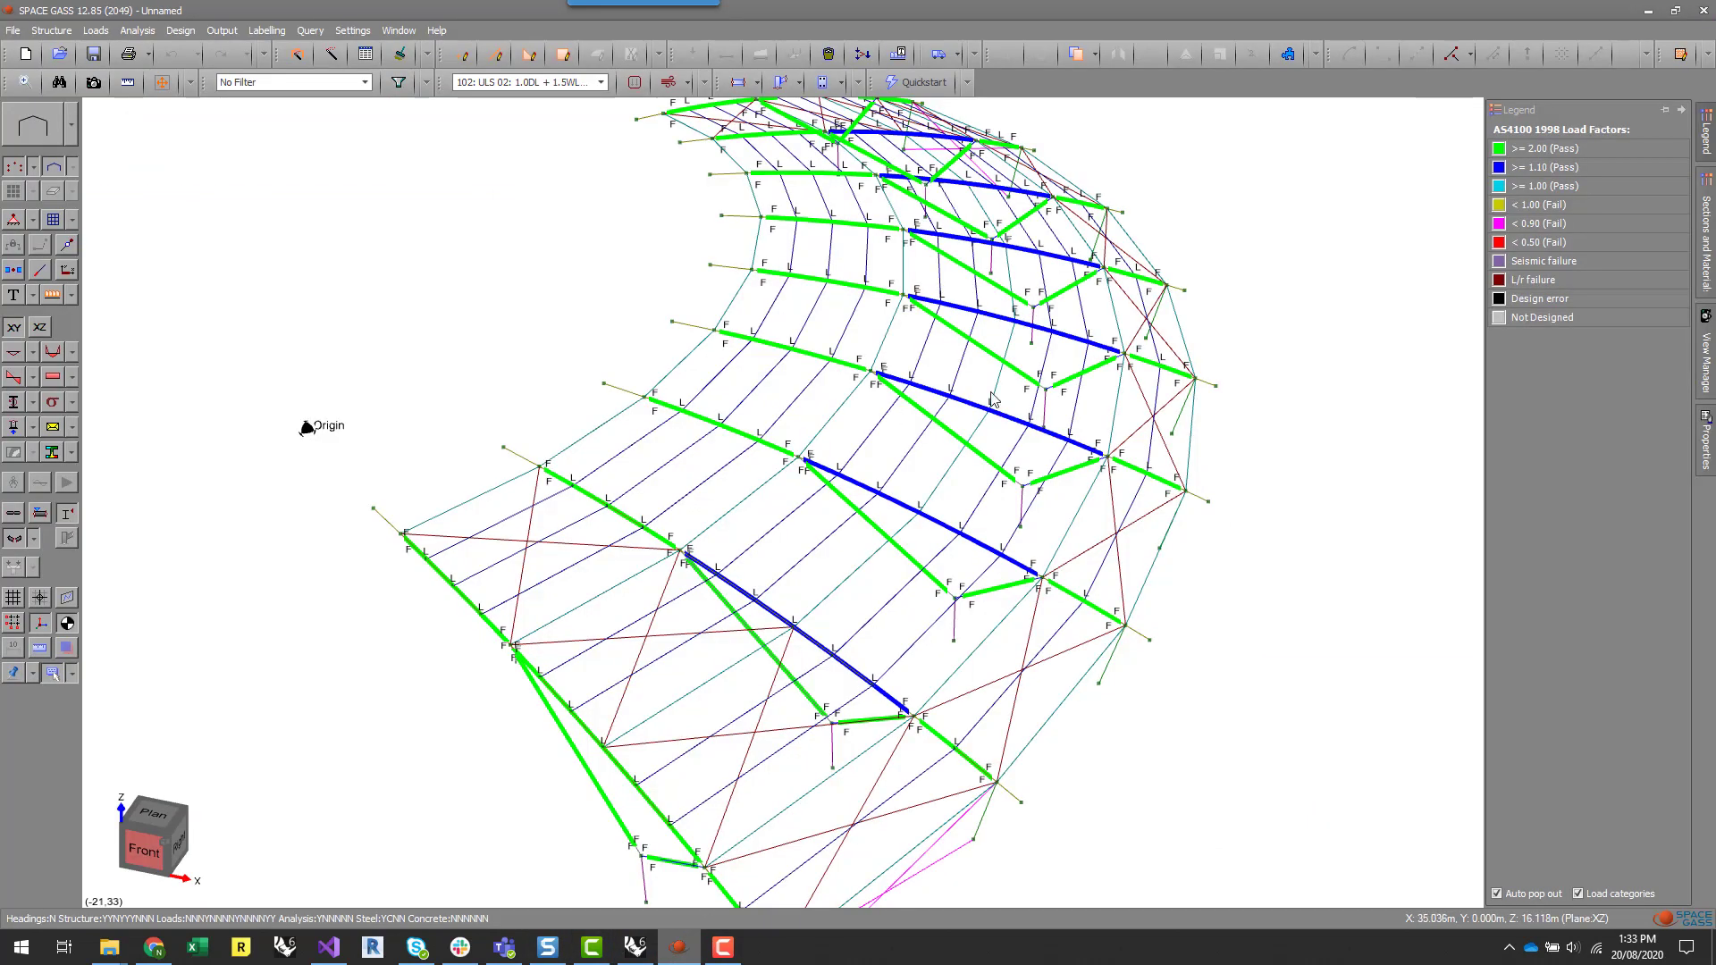
pyautogui.click(874, 531)
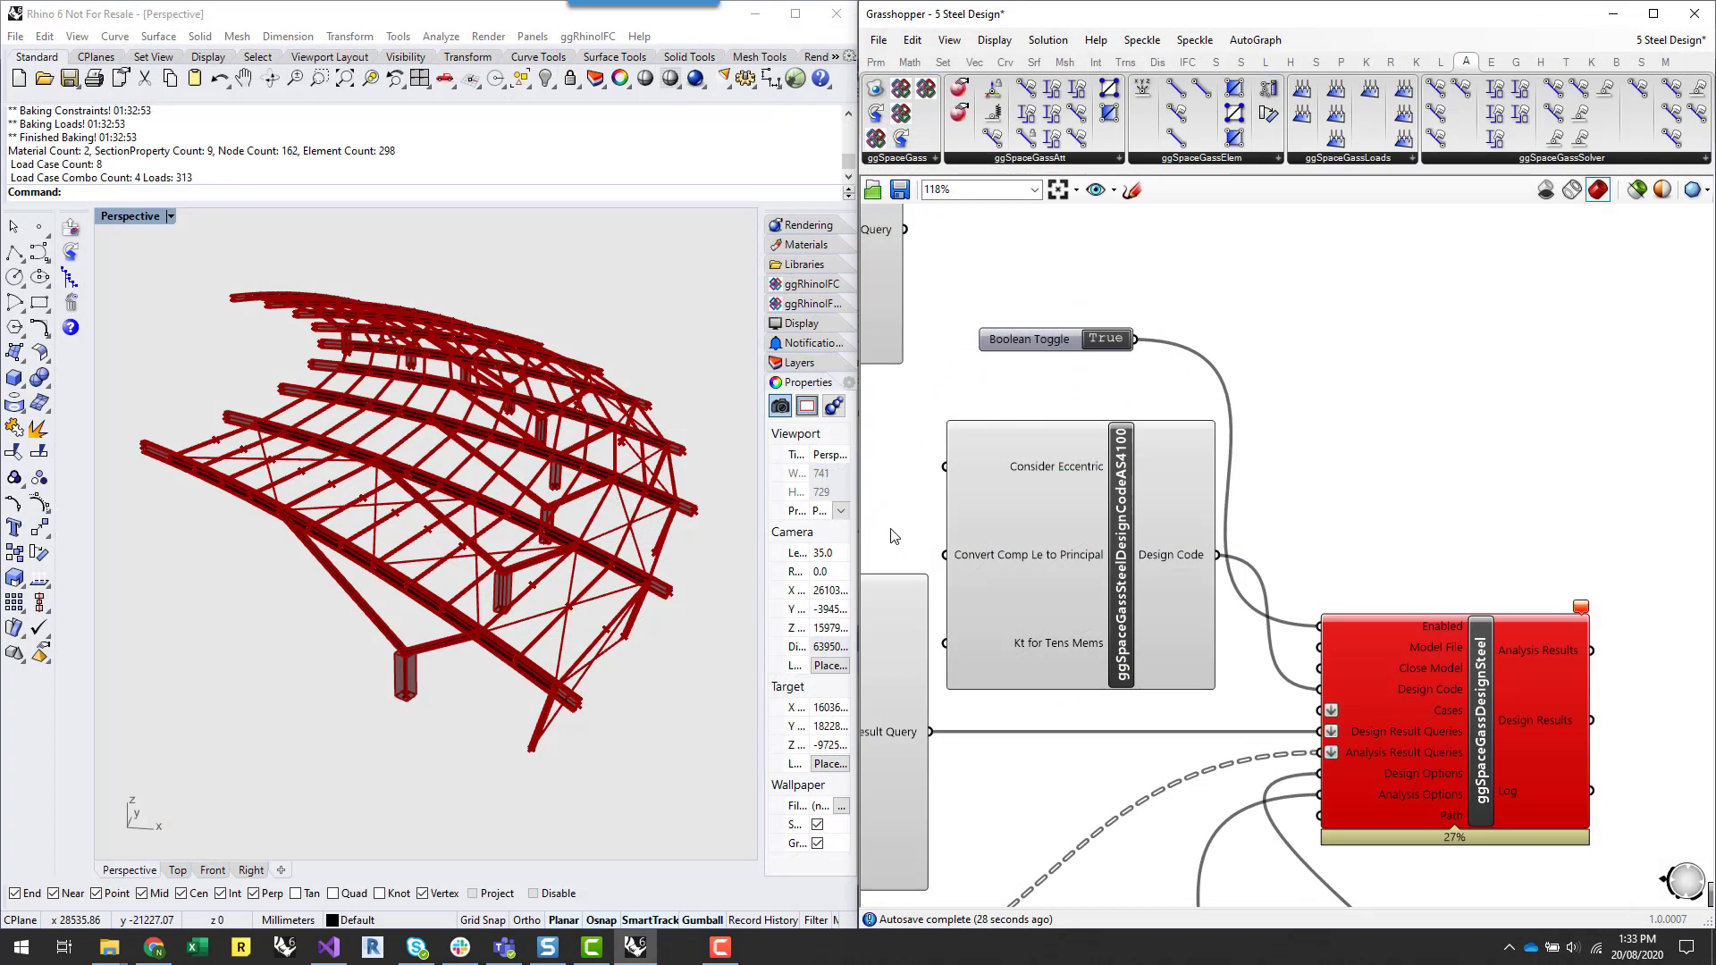
# - Rerun the steel design by switching the Boolean Toggle off and back to True, and move the toggle closer to the AS4100 component
pyautogui.click(1107, 333)
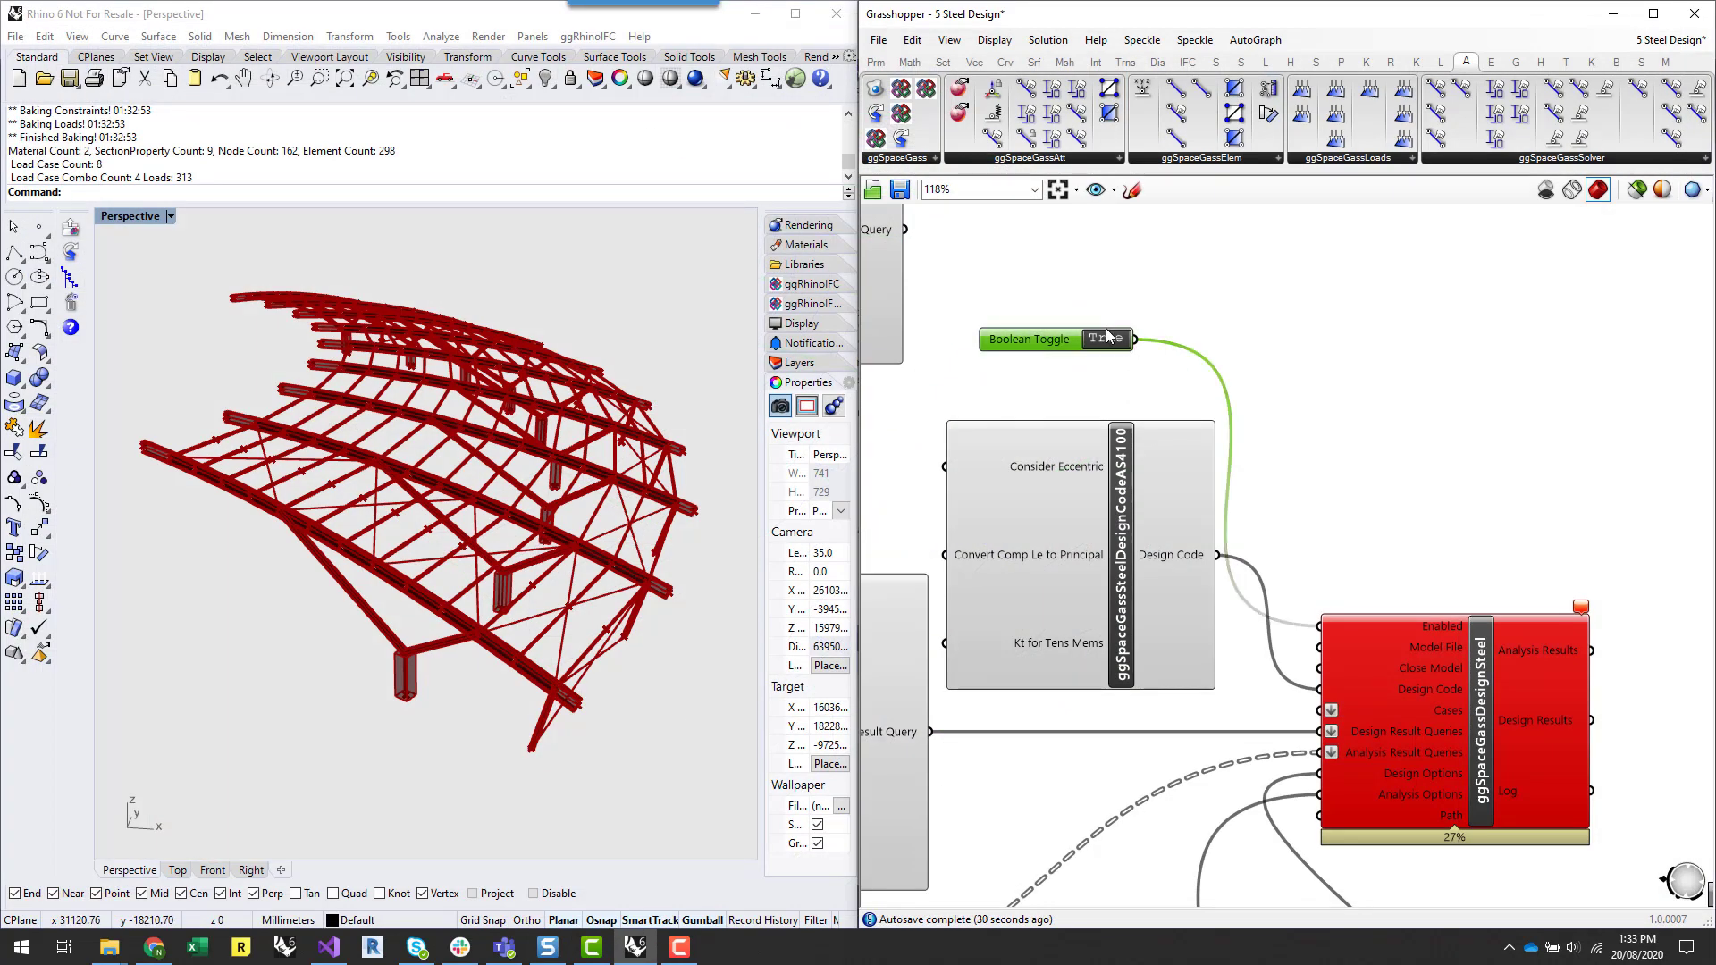
pyautogui.click(1332, 359)
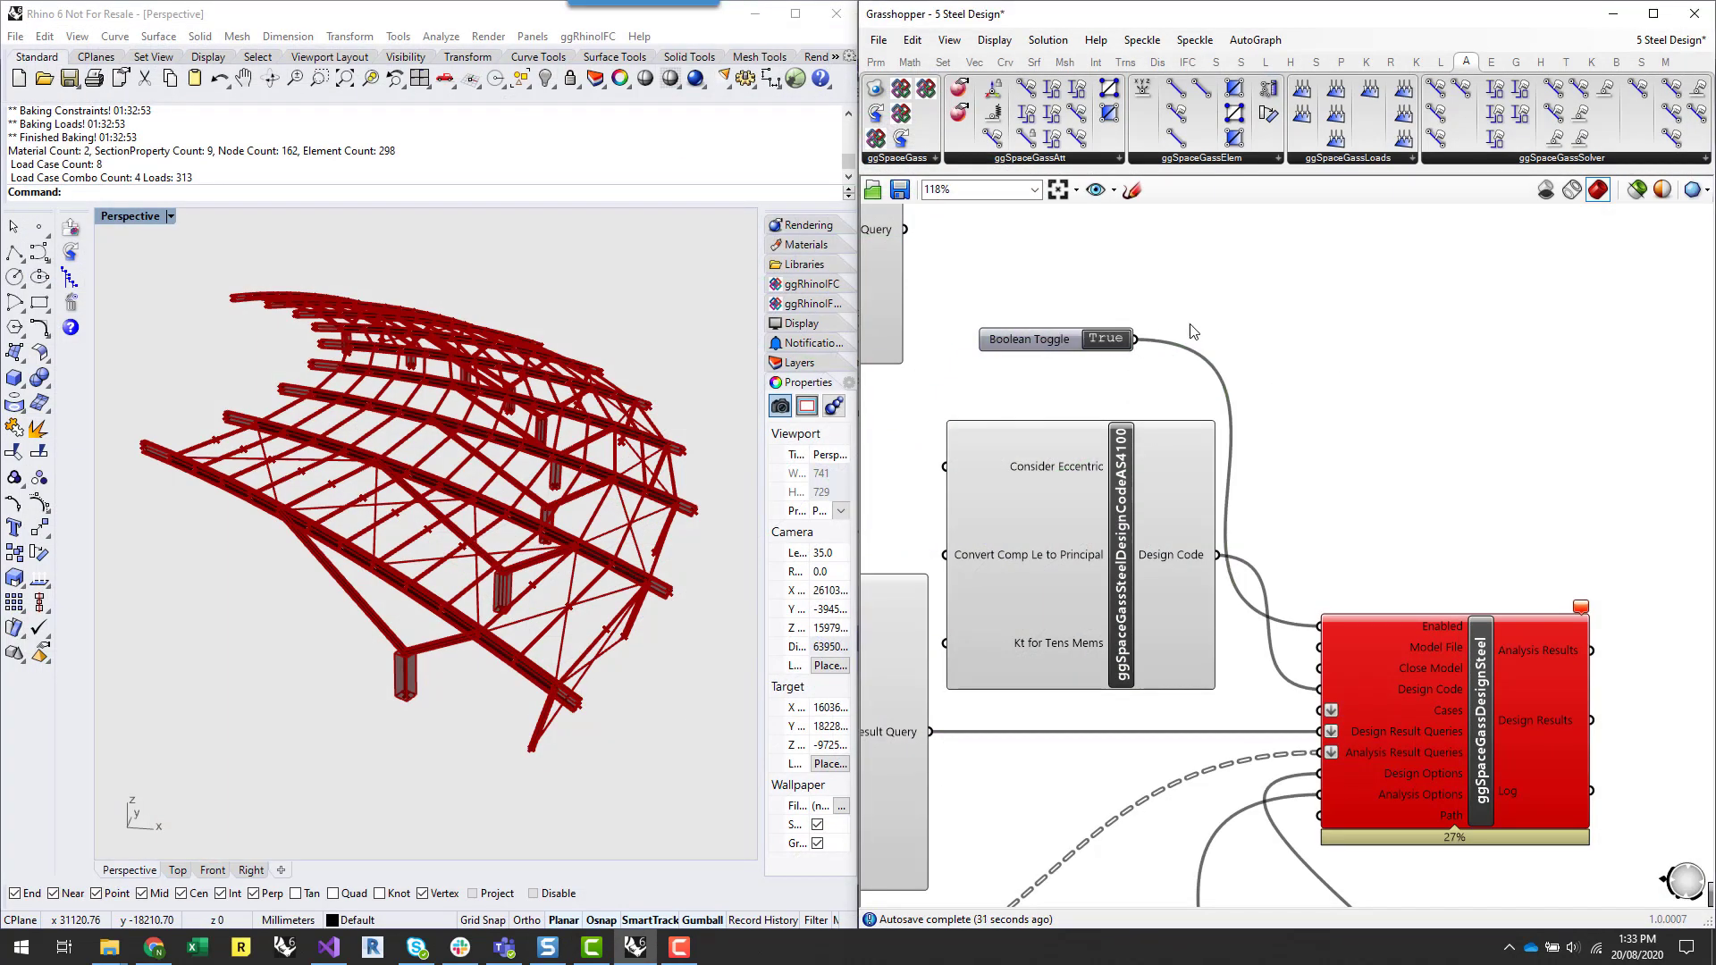
pyautogui.click(1106, 338)
pyautogui.moveTo(1062, 345); pyautogui.dragTo(1131, 382)
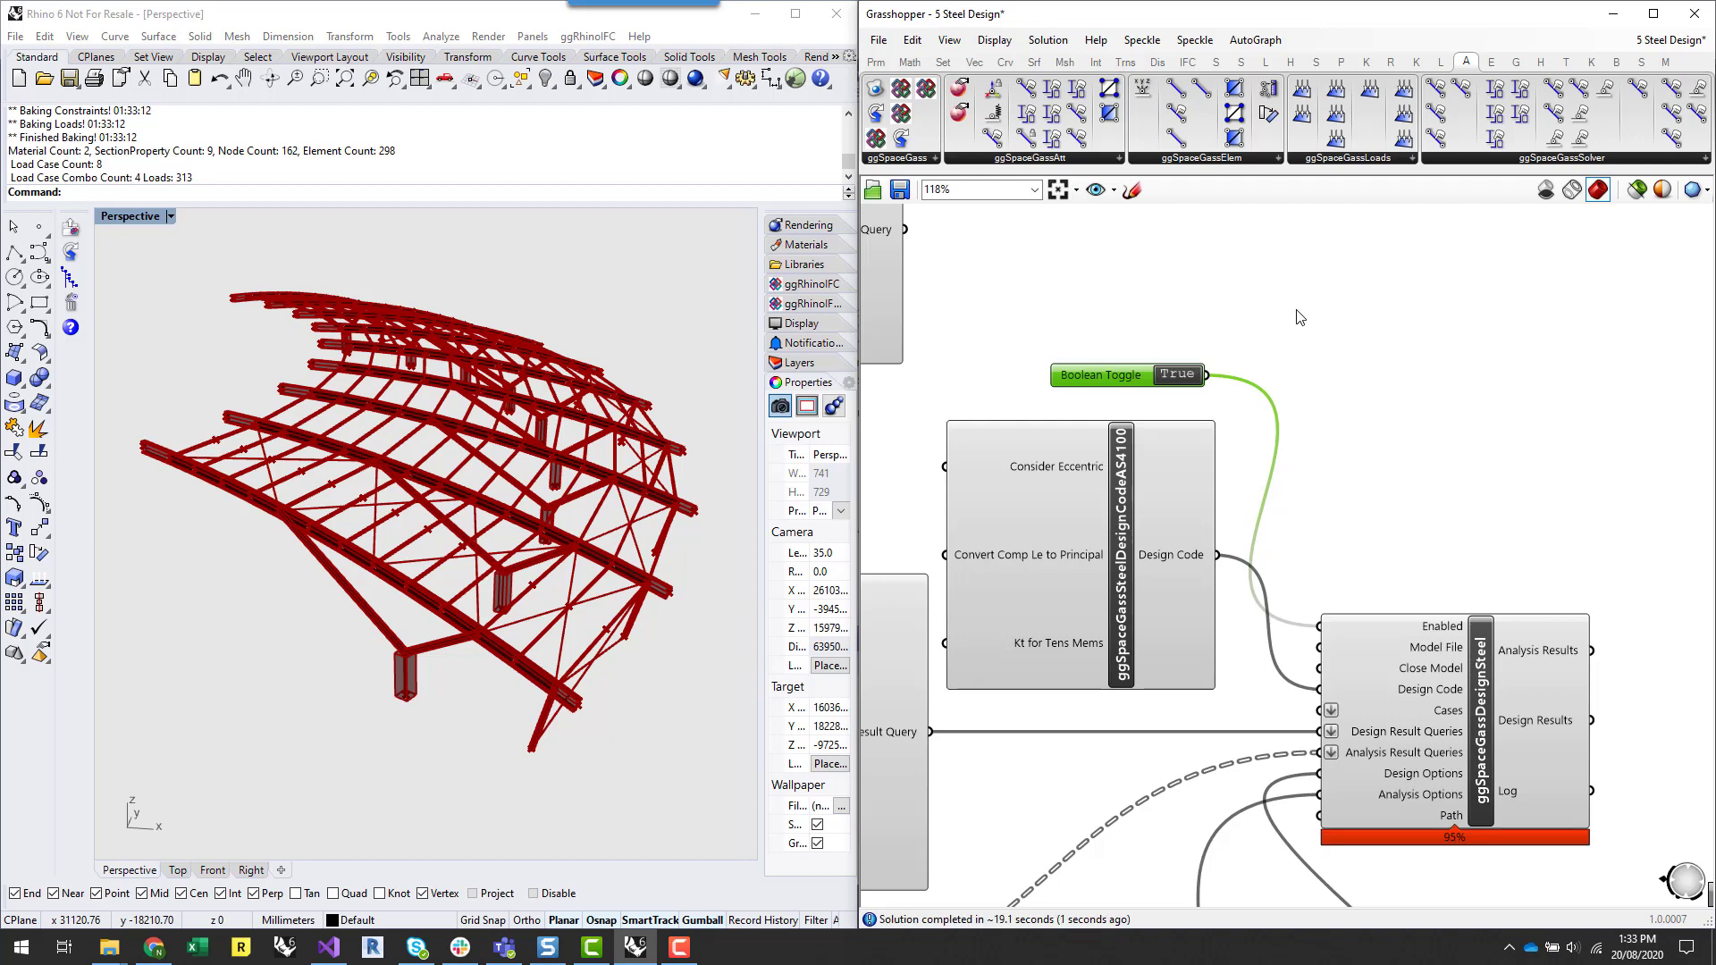
# - Inspect the Design Results and Analysis Results outputs of ggSpaceGassDesignSteel
pyautogui.moveTo(1592, 431); pyautogui.dragTo(1509, 432, button='right')
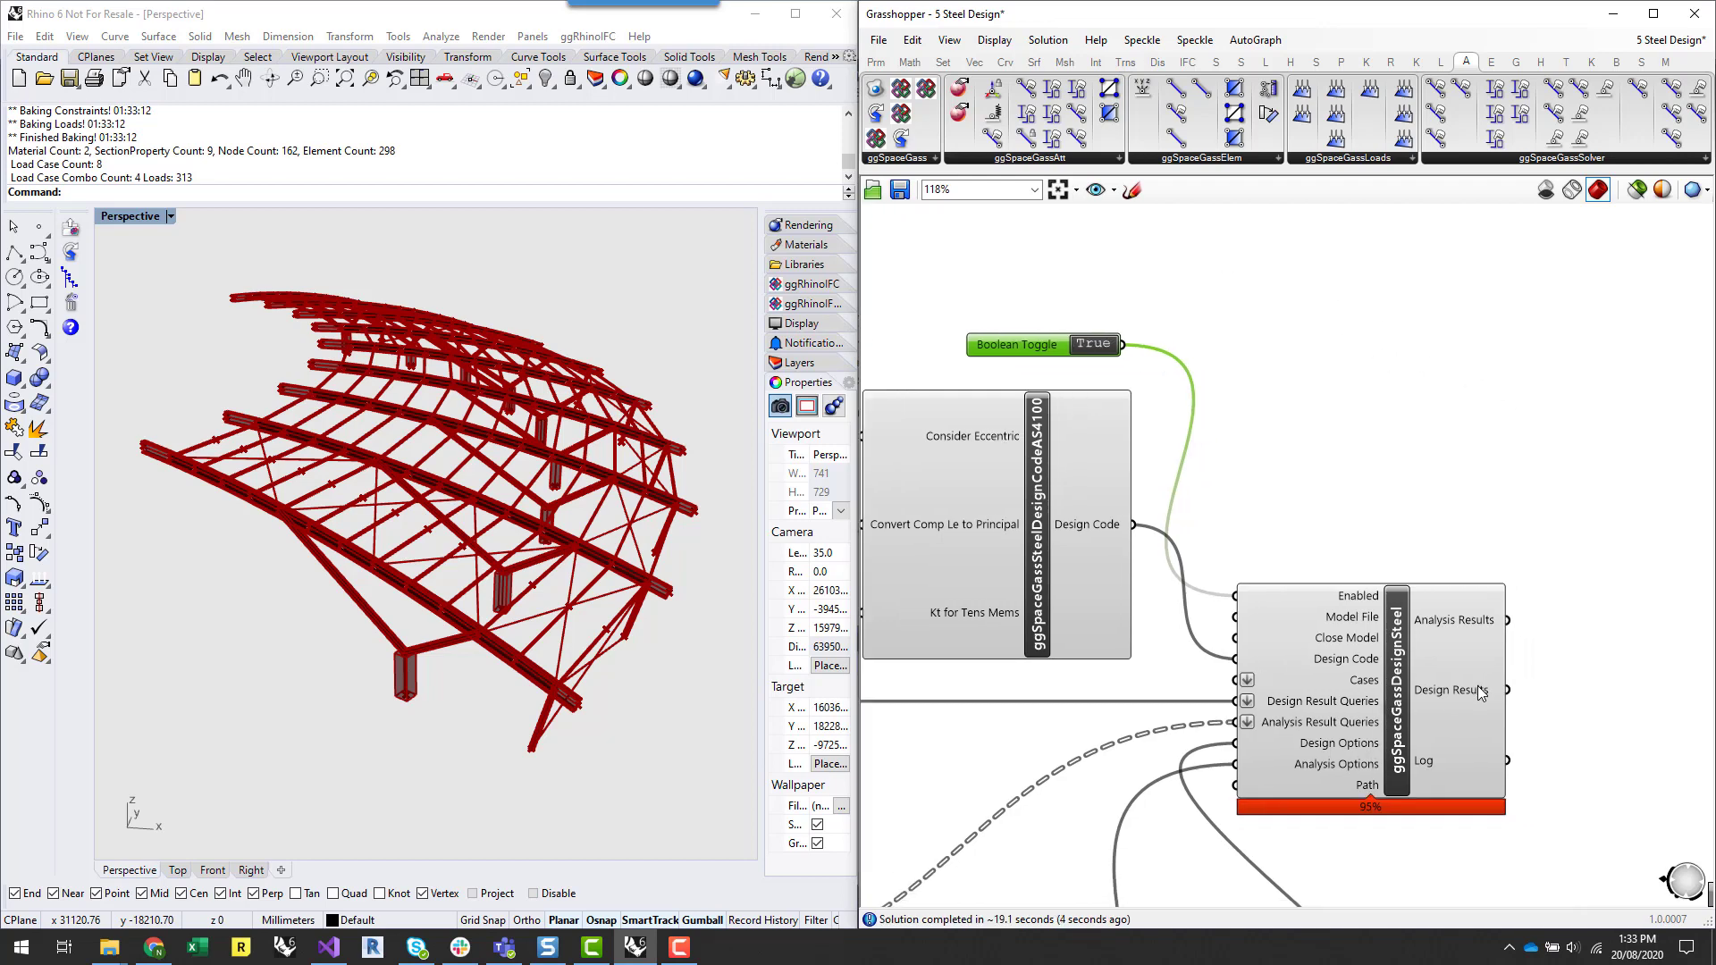
pyautogui.moveTo(1478, 687)
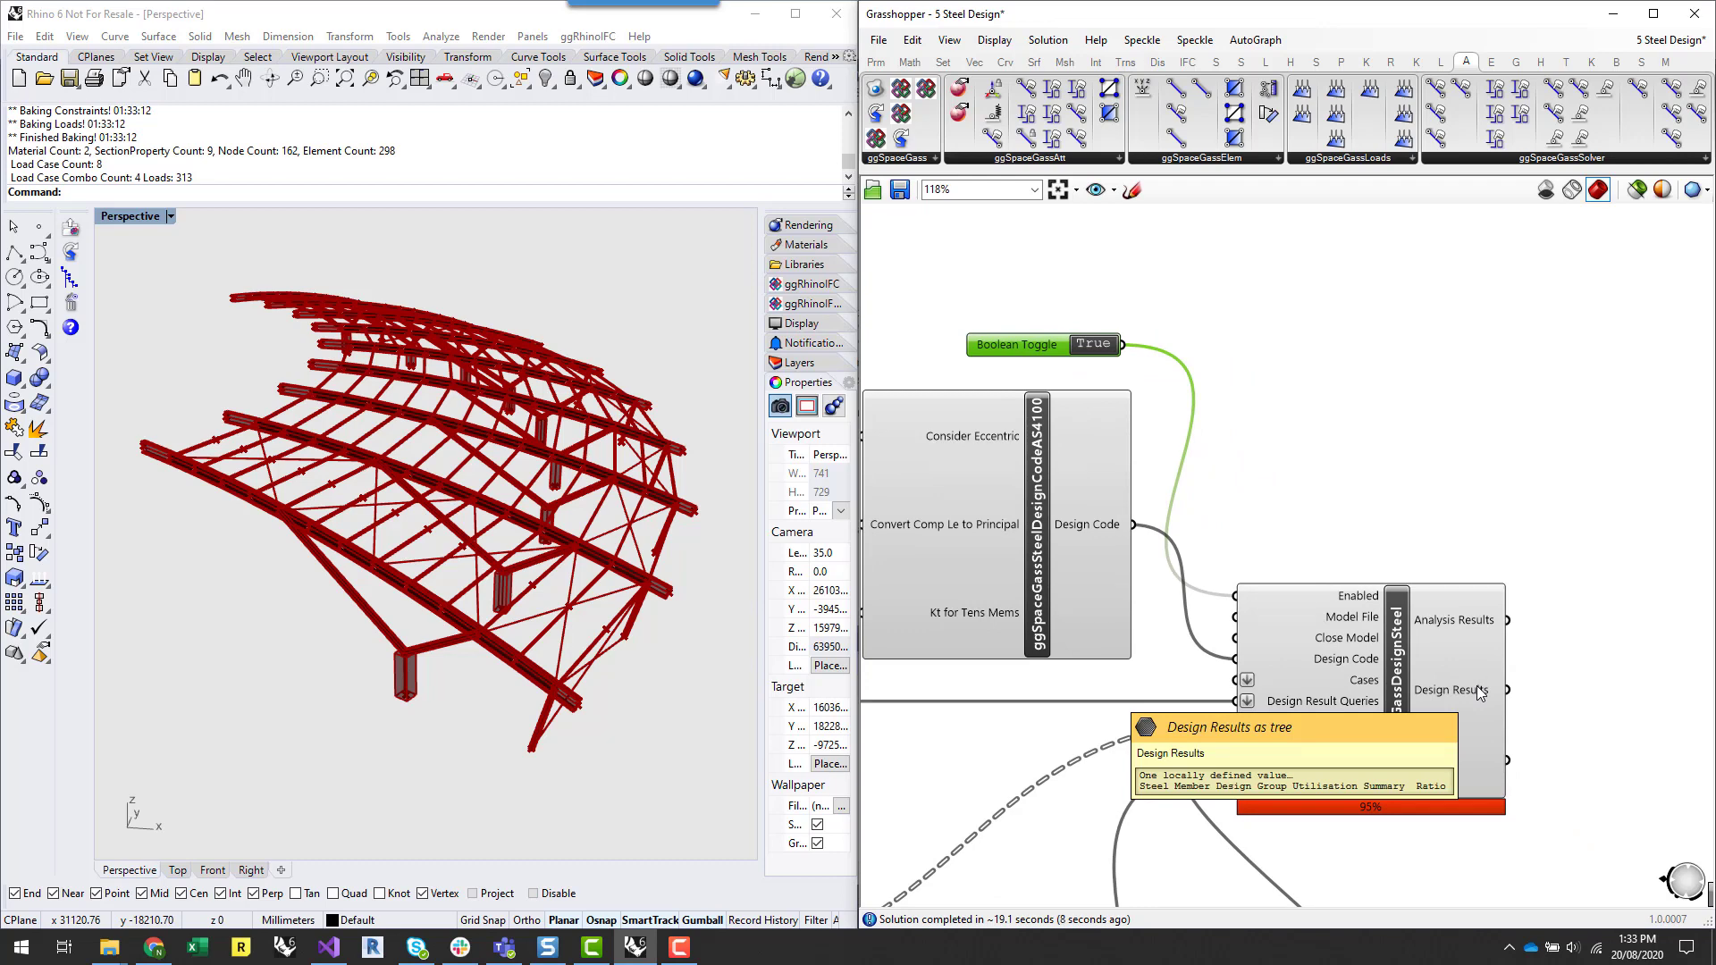
pyautogui.moveTo(1631, 688); pyautogui.dragTo(1350, 358, button='right')
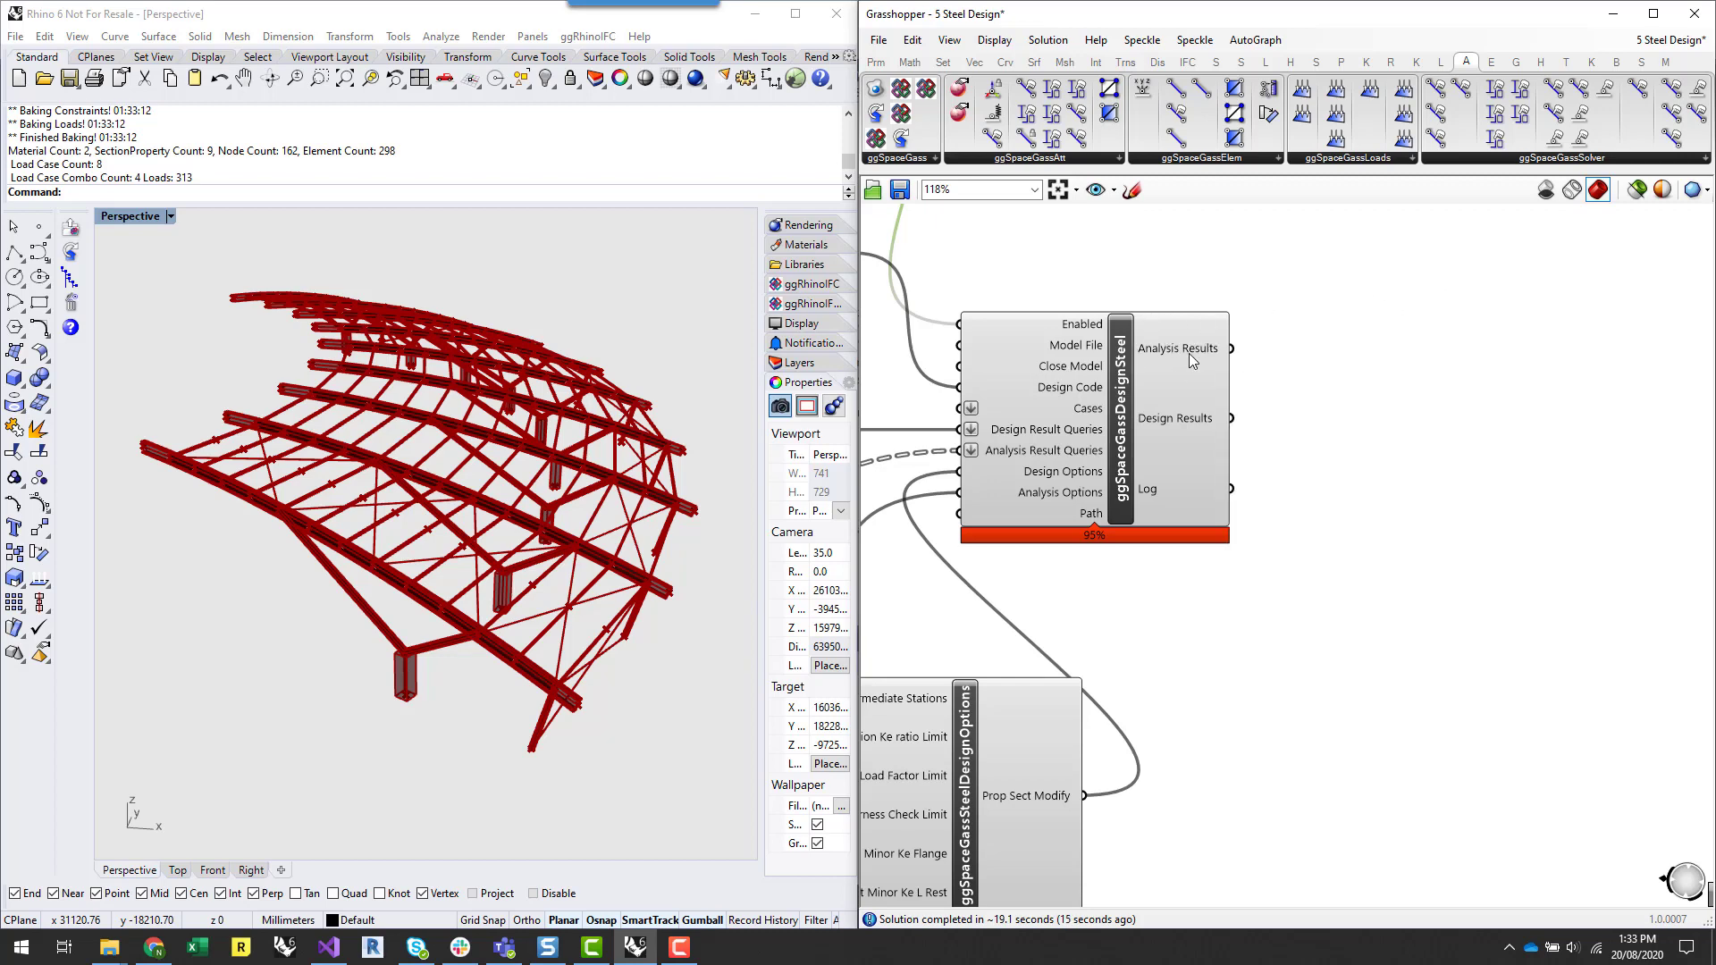
pyautogui.moveTo(1191, 358)
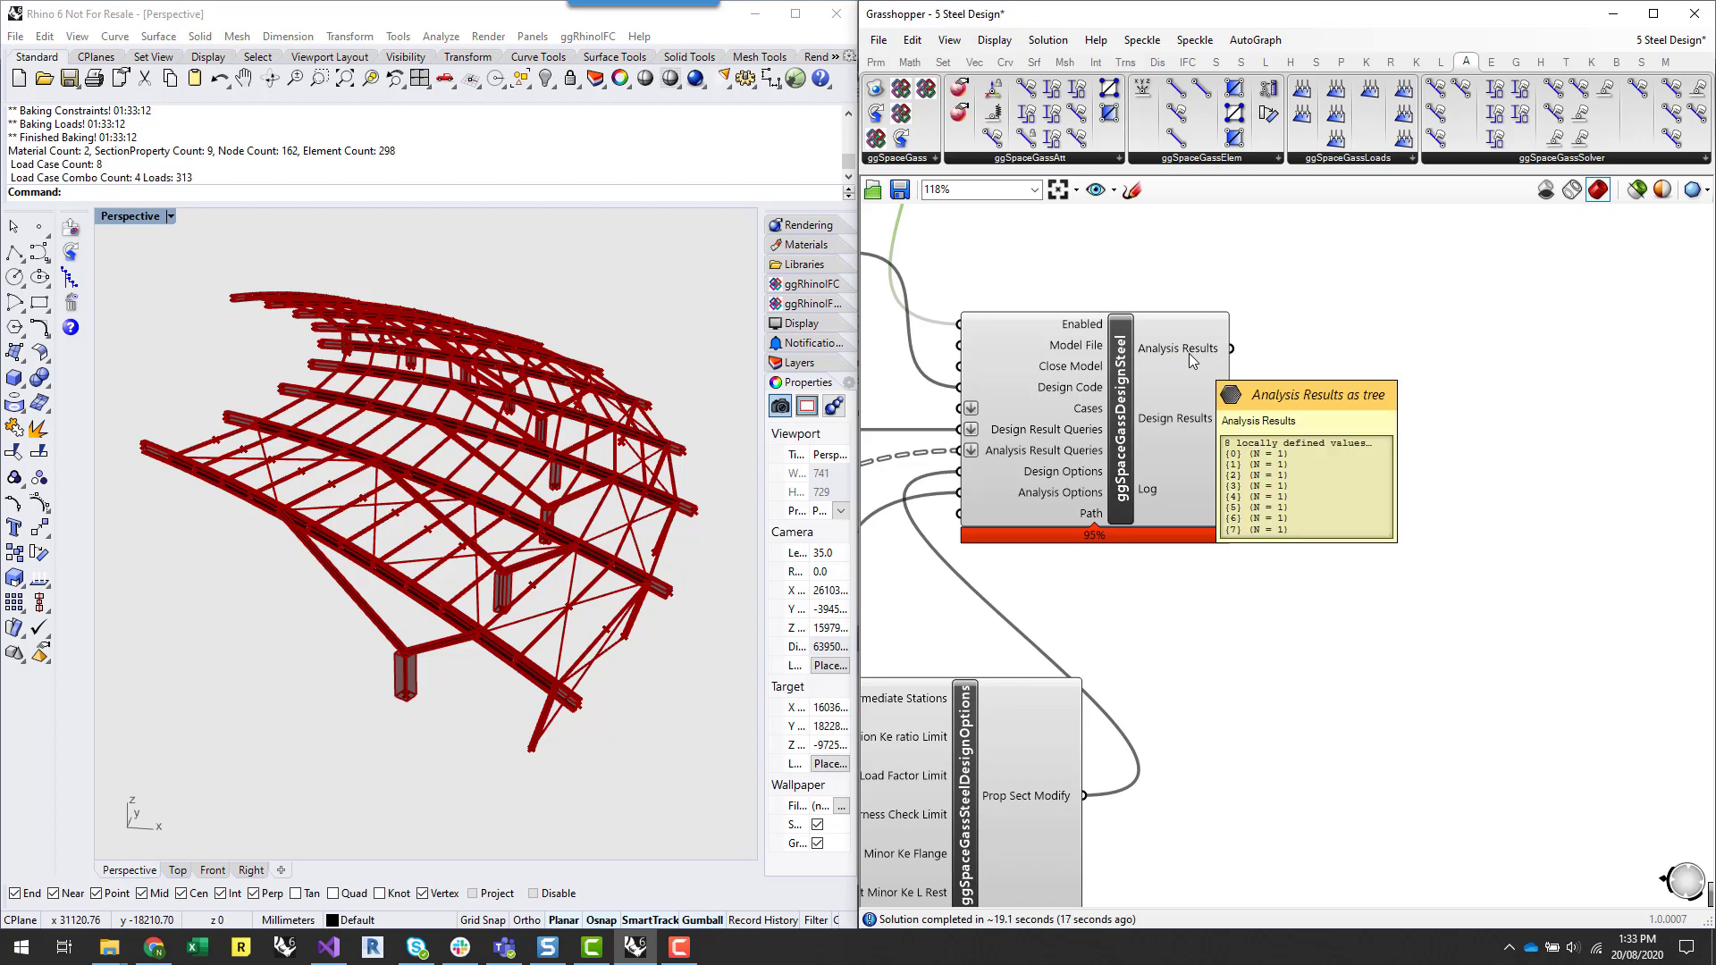
pyautogui.moveTo(1413, 382); pyautogui.dragTo(1454, 478, button='right')
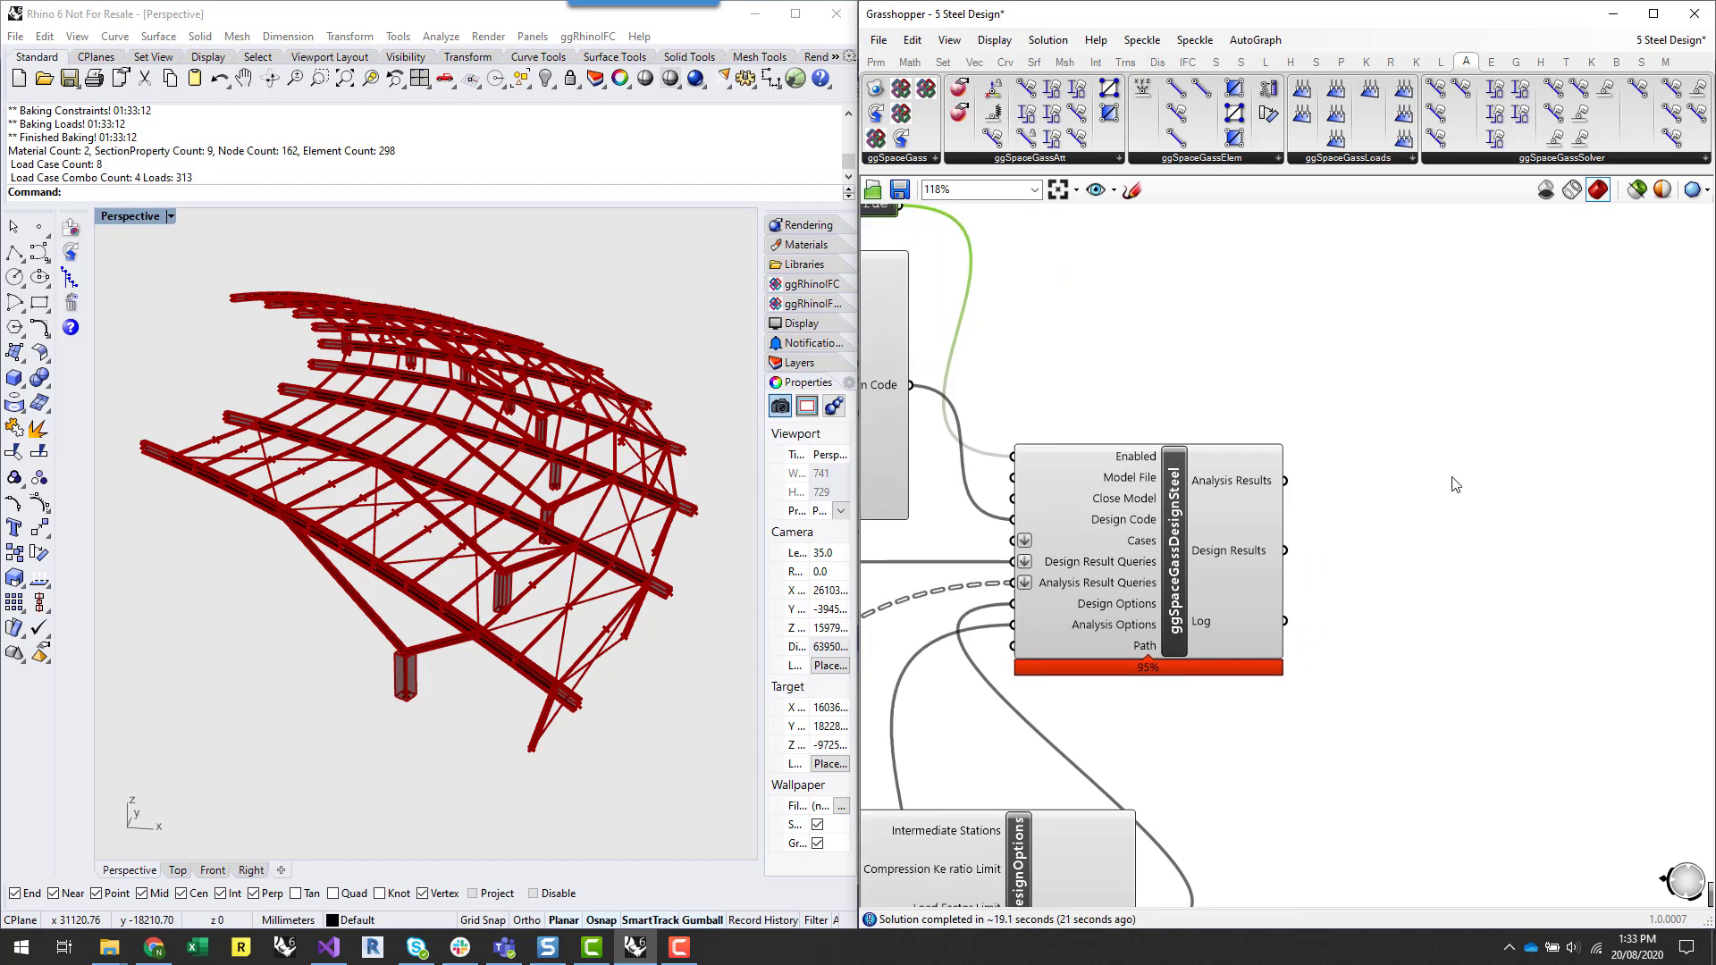
# - Place a ggSpaceGassResultSetUtilisationSummaryDecompose component beside the output side of ggSpaceGassDesignSteel
pyautogui.click(1483, 158)
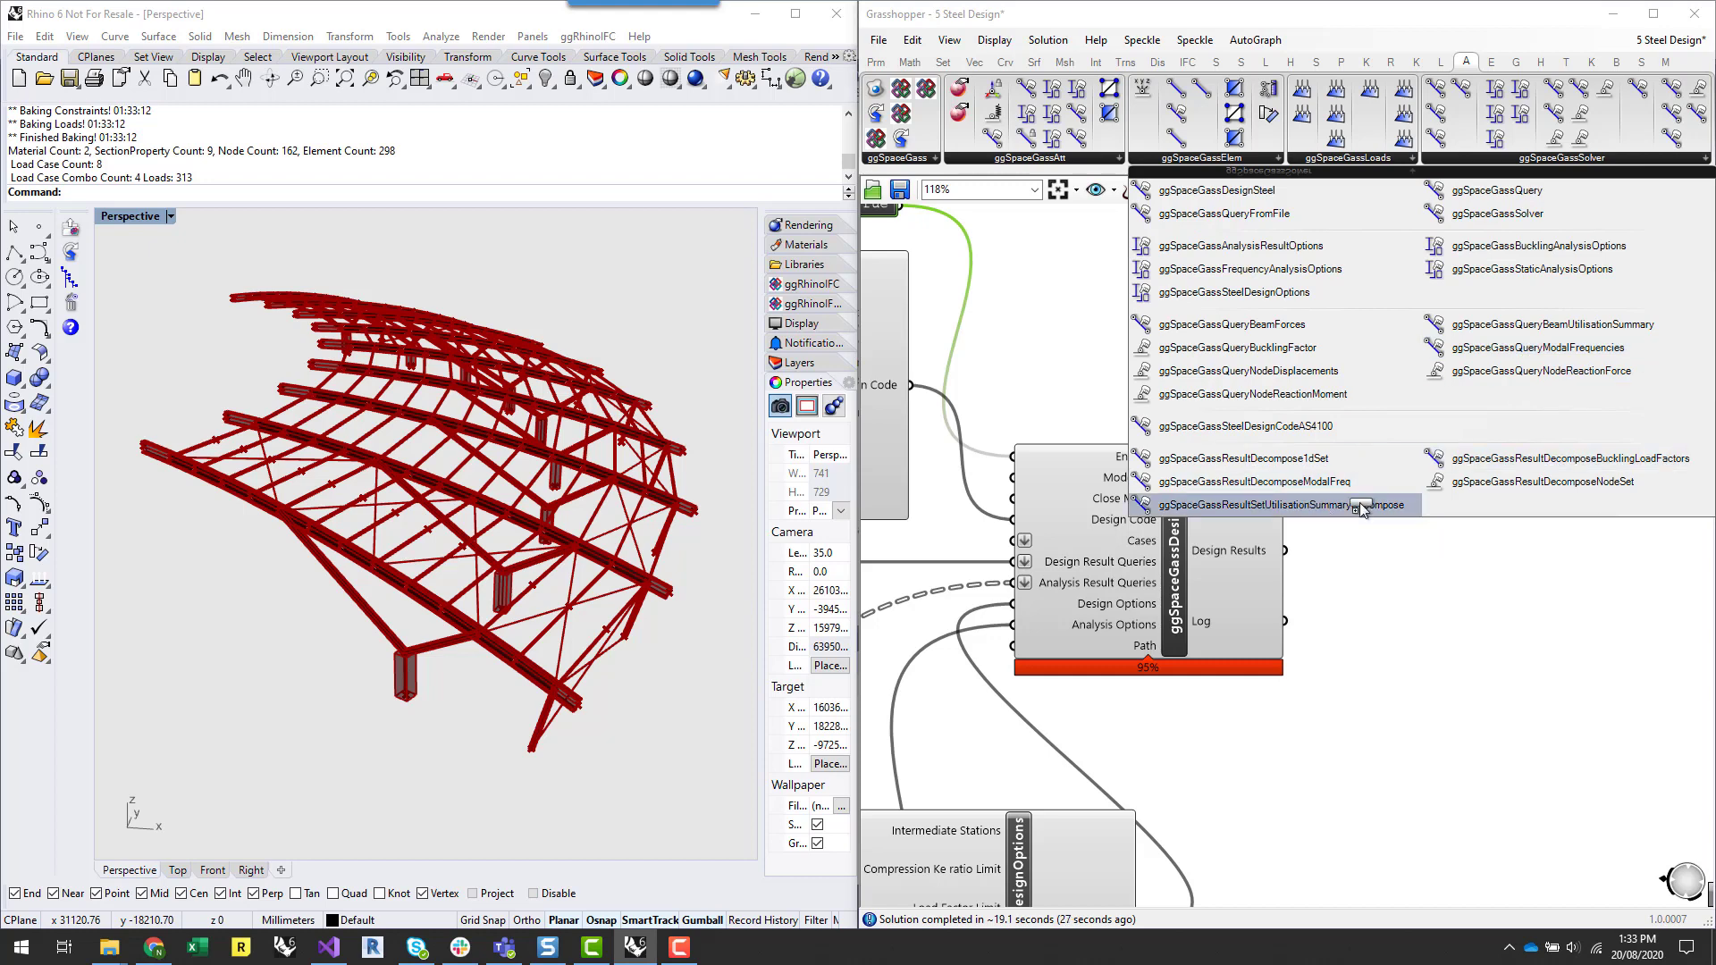
pyautogui.moveTo(1332, 506); pyautogui.dragTo(1507, 372)
pyautogui.scroll(-4, 1342, 399)
pyautogui.moveTo(1446, 497); pyautogui.dragTo(1480, 498)
pyautogui.scroll(2, 1426, 566)
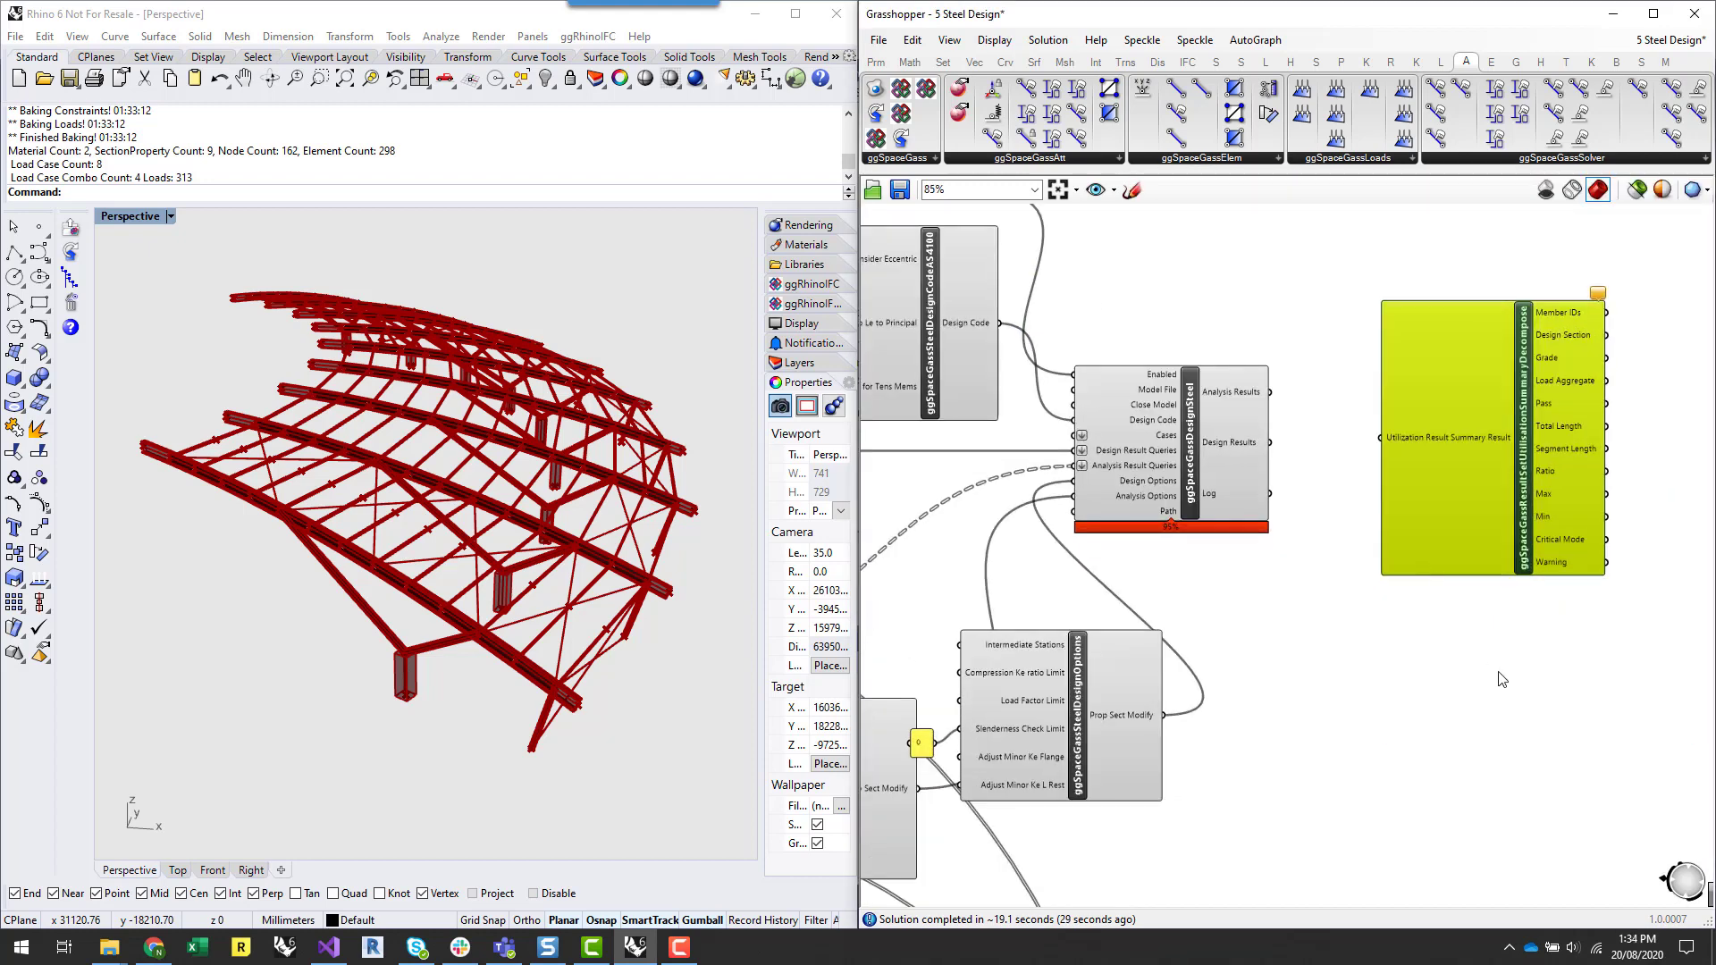
pyautogui.click(1503, 677)
# - Connect Design Results of ggSpaceGassDesignSteel to the decompose component's Utilization Result Summary Result input and adjust the component's position
pyautogui.moveTo(1554, 650); pyautogui.dragTo(1377, 744, button='right')
pyautogui.scroll(3, 1233, 515)
pyautogui.moveTo(1001, 545); pyautogui.dragTo(1179, 538)
pyautogui.moveTo(1299, 541); pyautogui.dragTo(1353, 549)
pyautogui.click(1090, 447)
pyautogui.scroll(-2, 1090, 448)
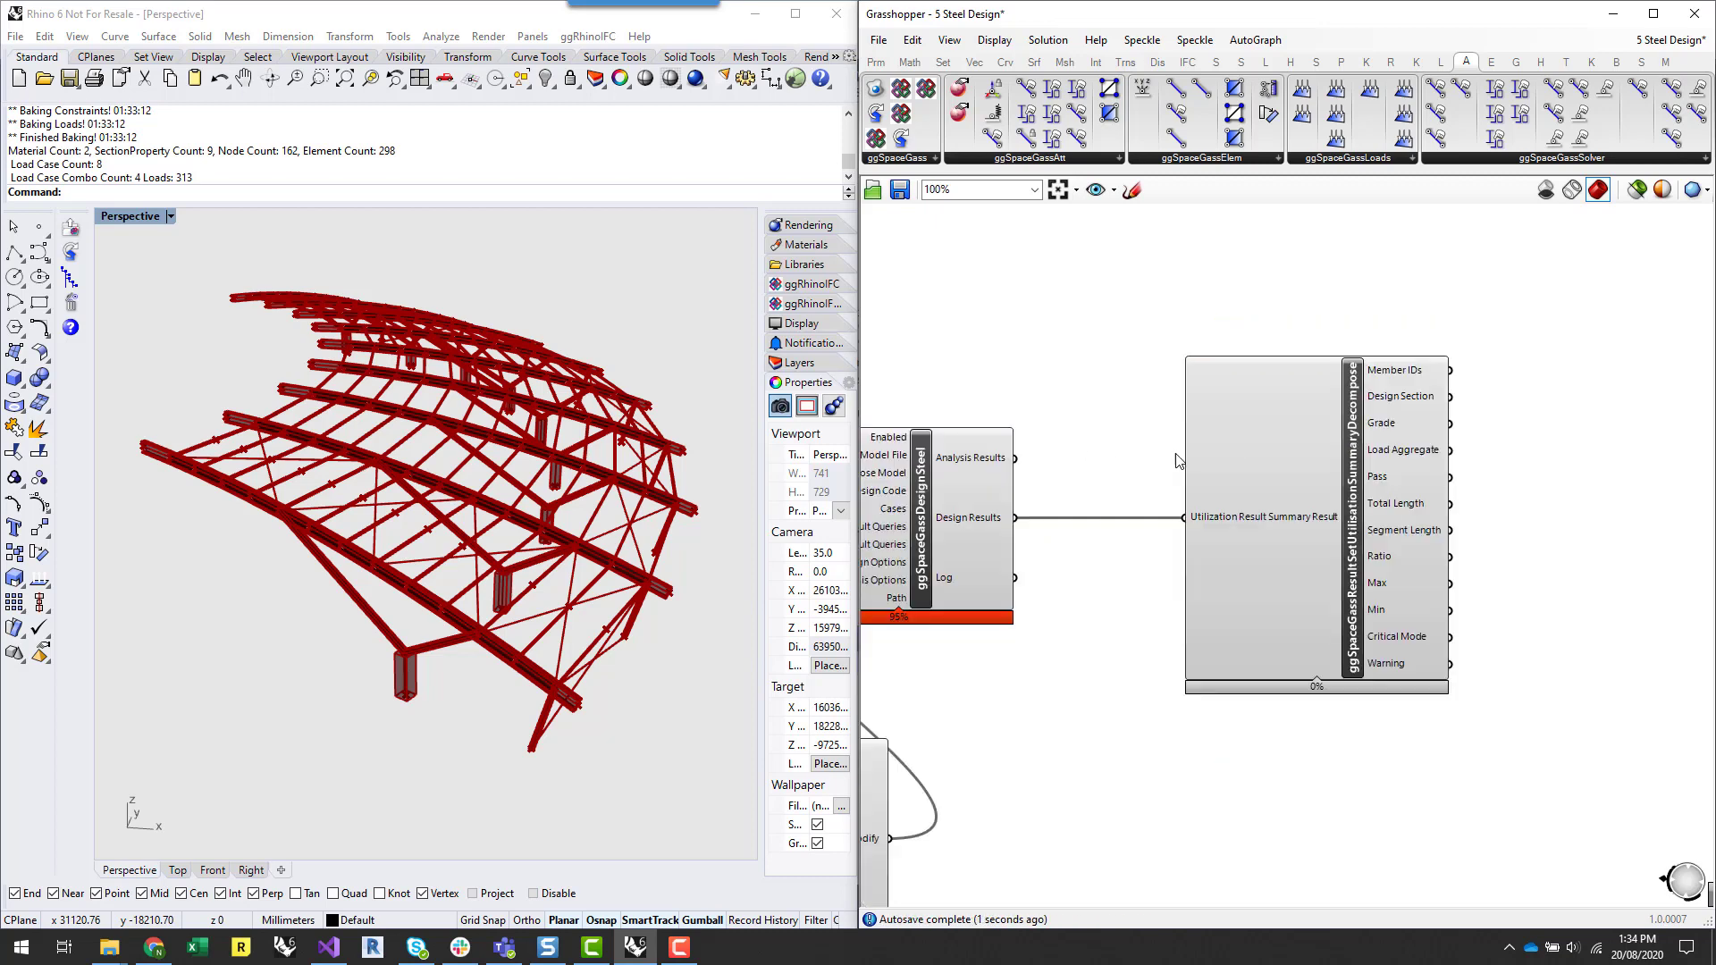
# - Inspect the Total Length, Segment Length and Ratio outputs of the utilisation summary decompose component
pyautogui.moveTo(1568, 496); pyautogui.dragTo(1562, 536, button='right')
pyautogui.scroll(2, 1563, 536)
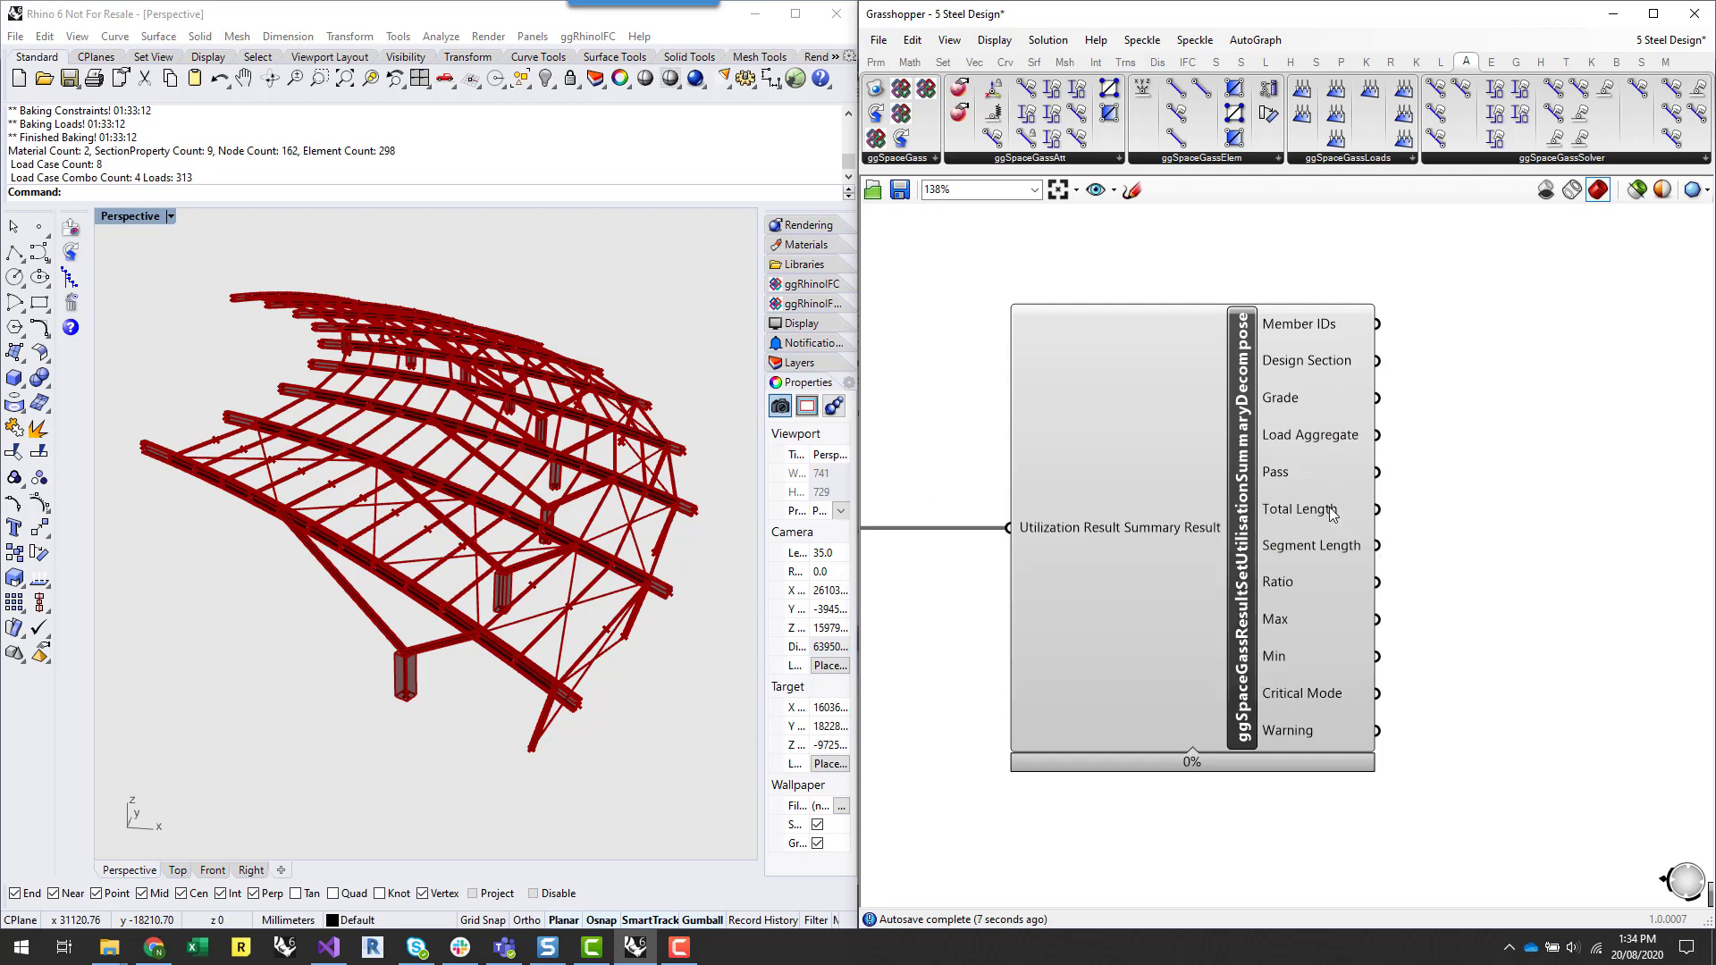
pyautogui.moveTo(1331, 511)
pyautogui.moveTo(1346, 554)
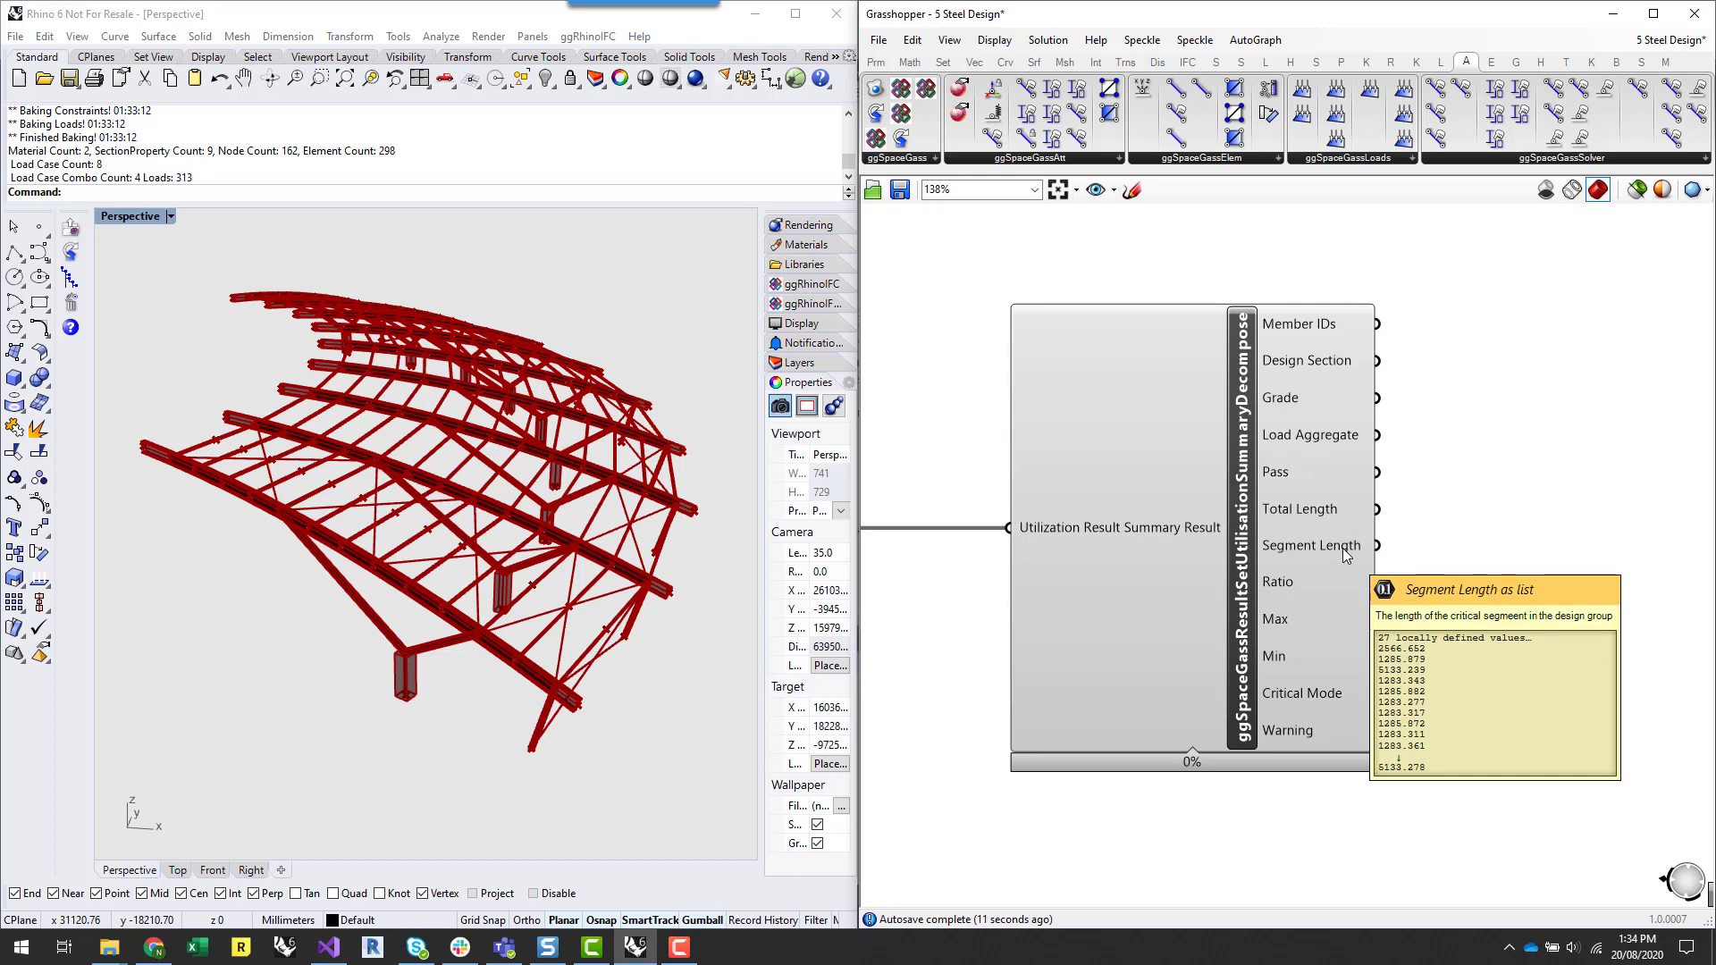
pyautogui.moveTo(1340, 594)
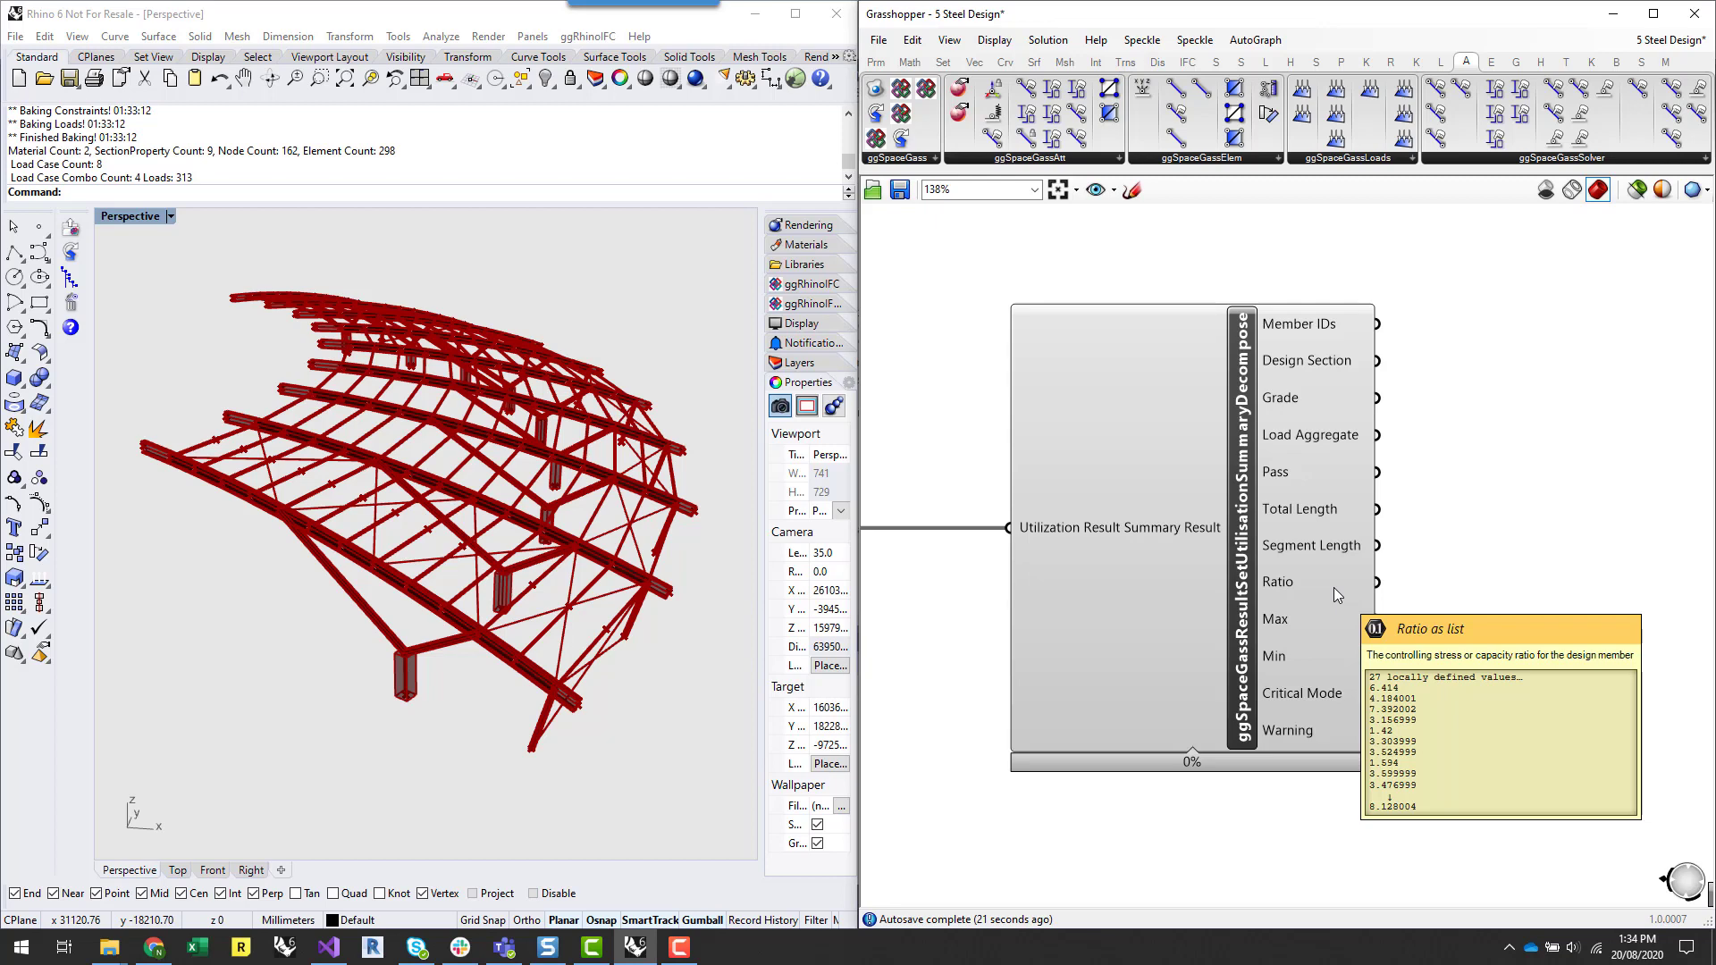
# - Move the utilisation summary decompose component slightly closer to ggSpaceGassDesignSteel
pyautogui.click(1339, 661)
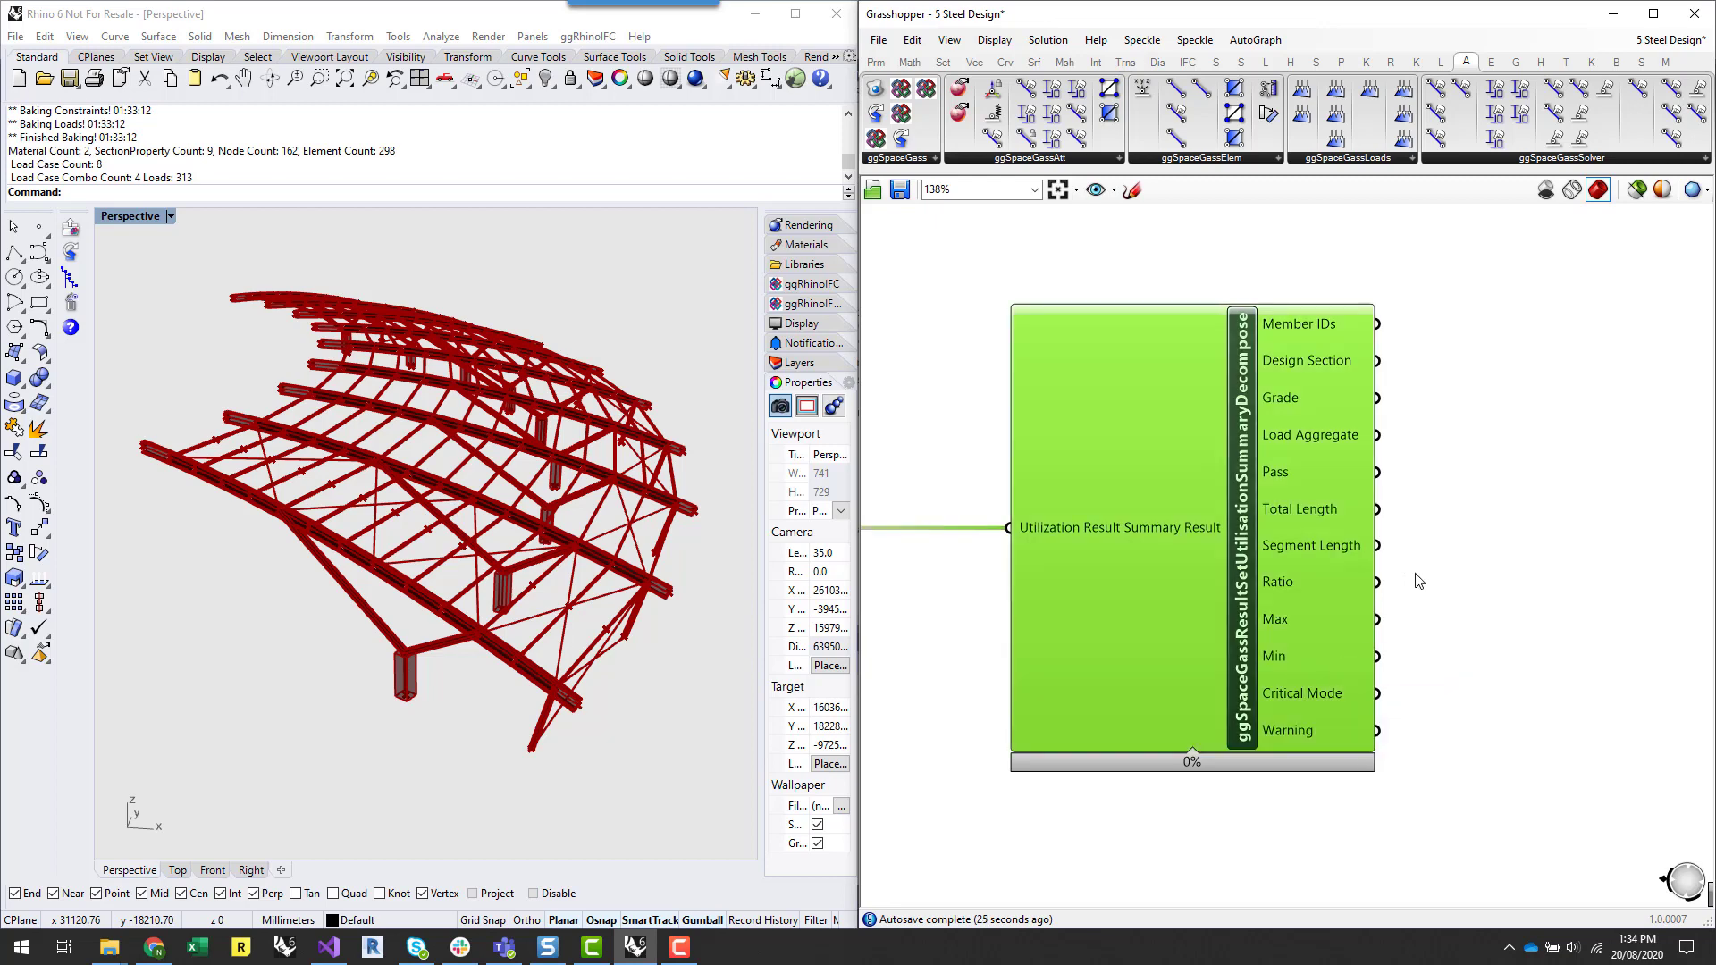
pyautogui.scroll(-4, 1500, 585)
pyautogui.scroll(4, 1470, 583)
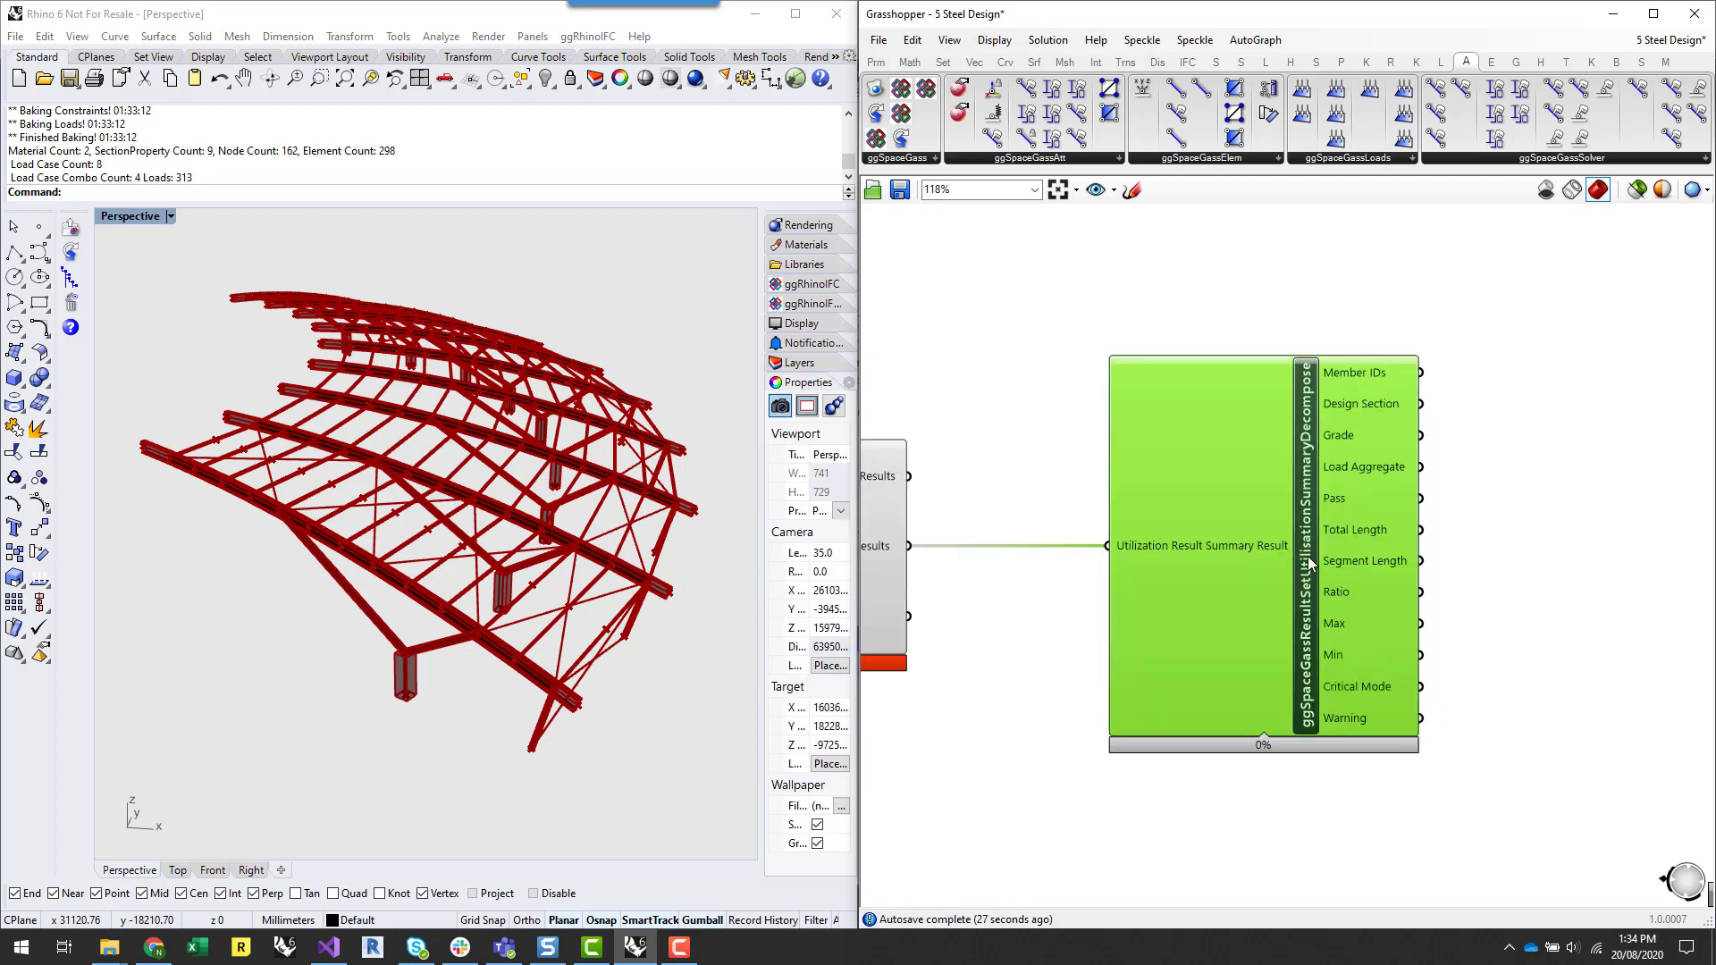
pyautogui.moveTo(1308, 563); pyautogui.dragTo(1271, 563)
pyautogui.click(1466, 601)
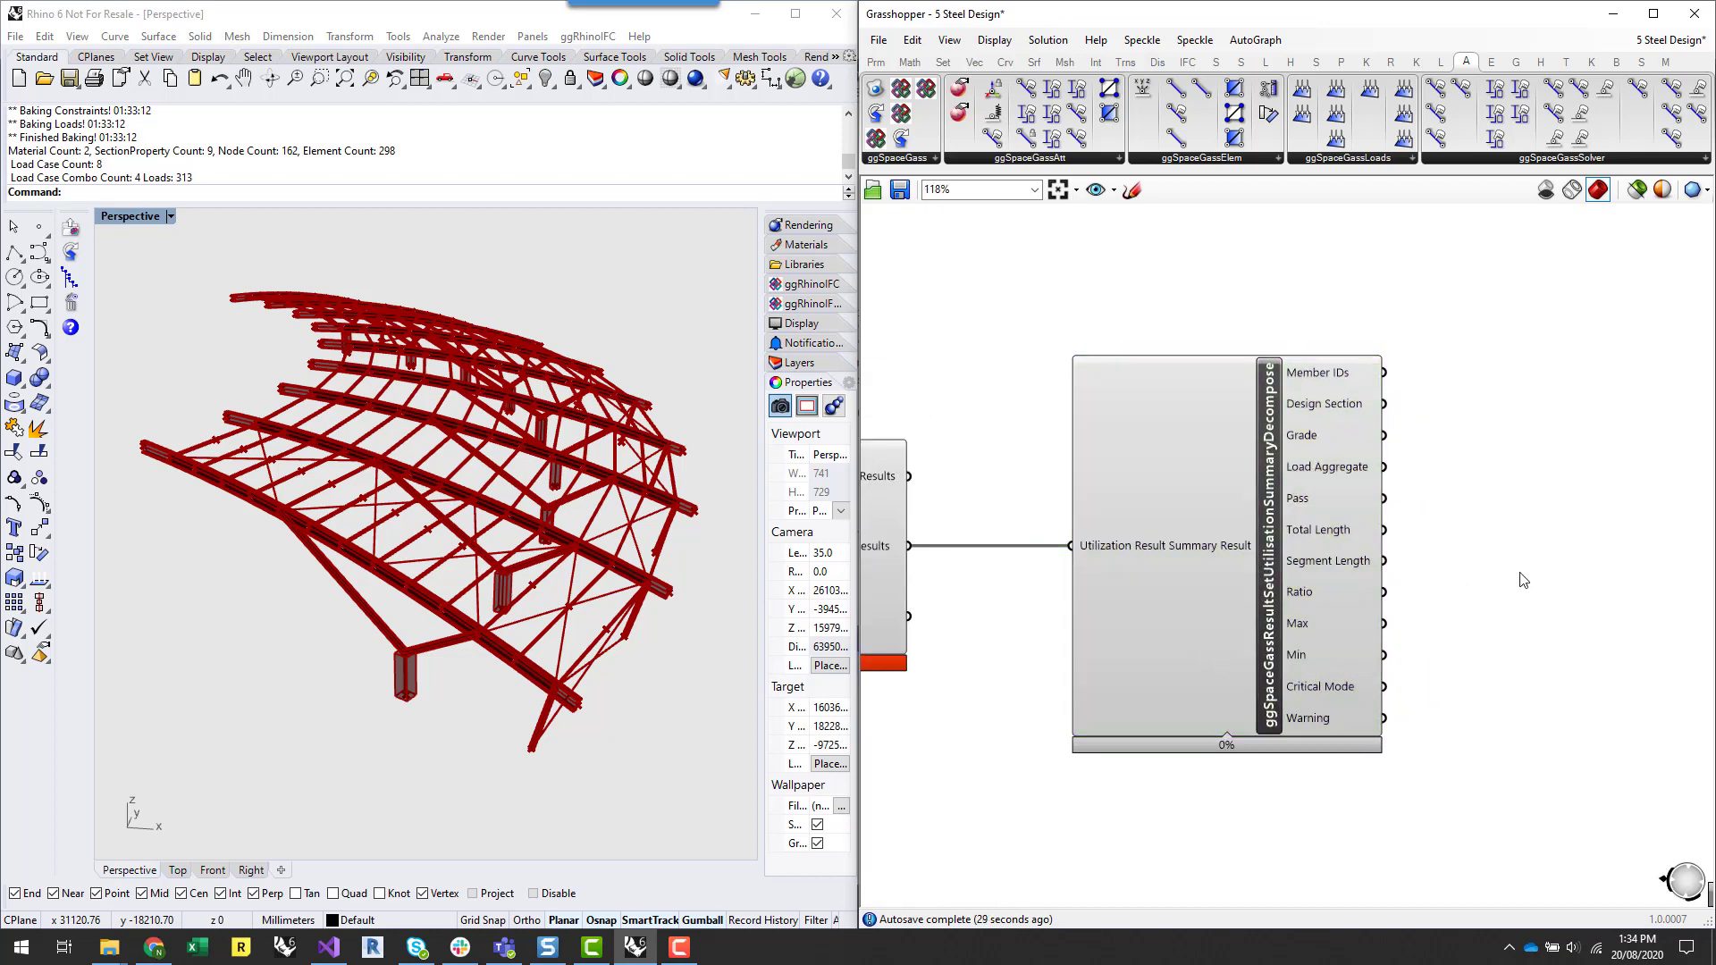
pyautogui.scroll(-2, 1590, 601)
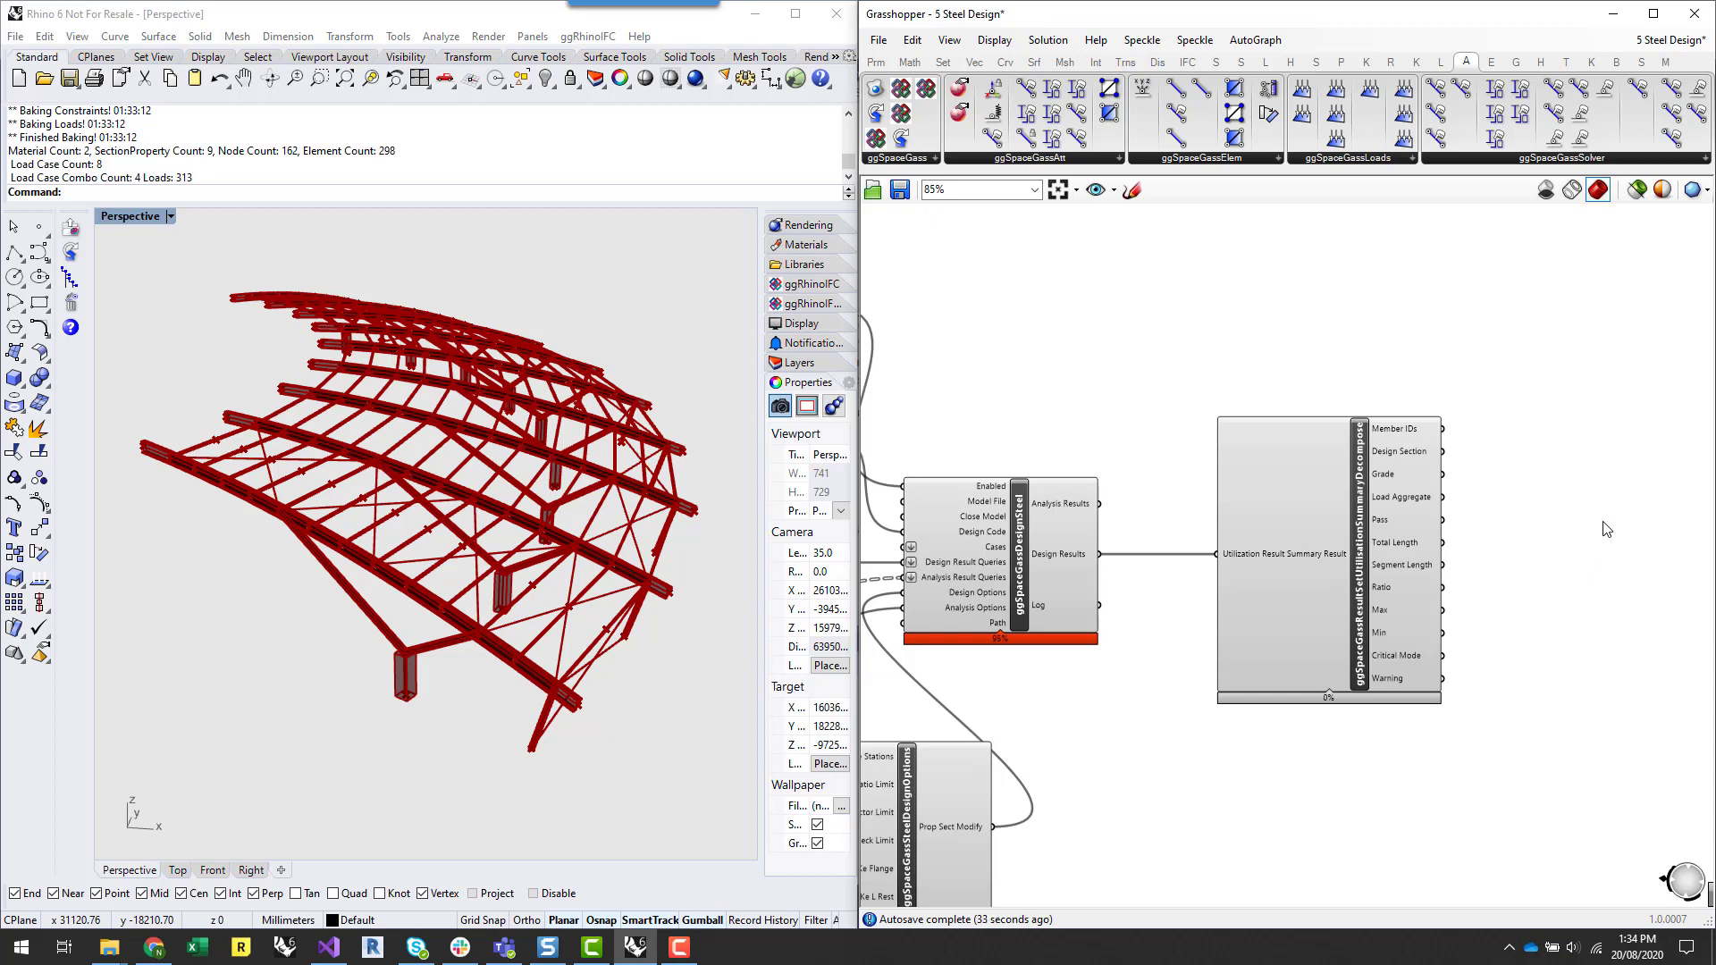
# - Move the Curve parameter fed by the merged joined curves to just below the utilisation summary decompose component
pyautogui.scroll(-5, 1607, 529)
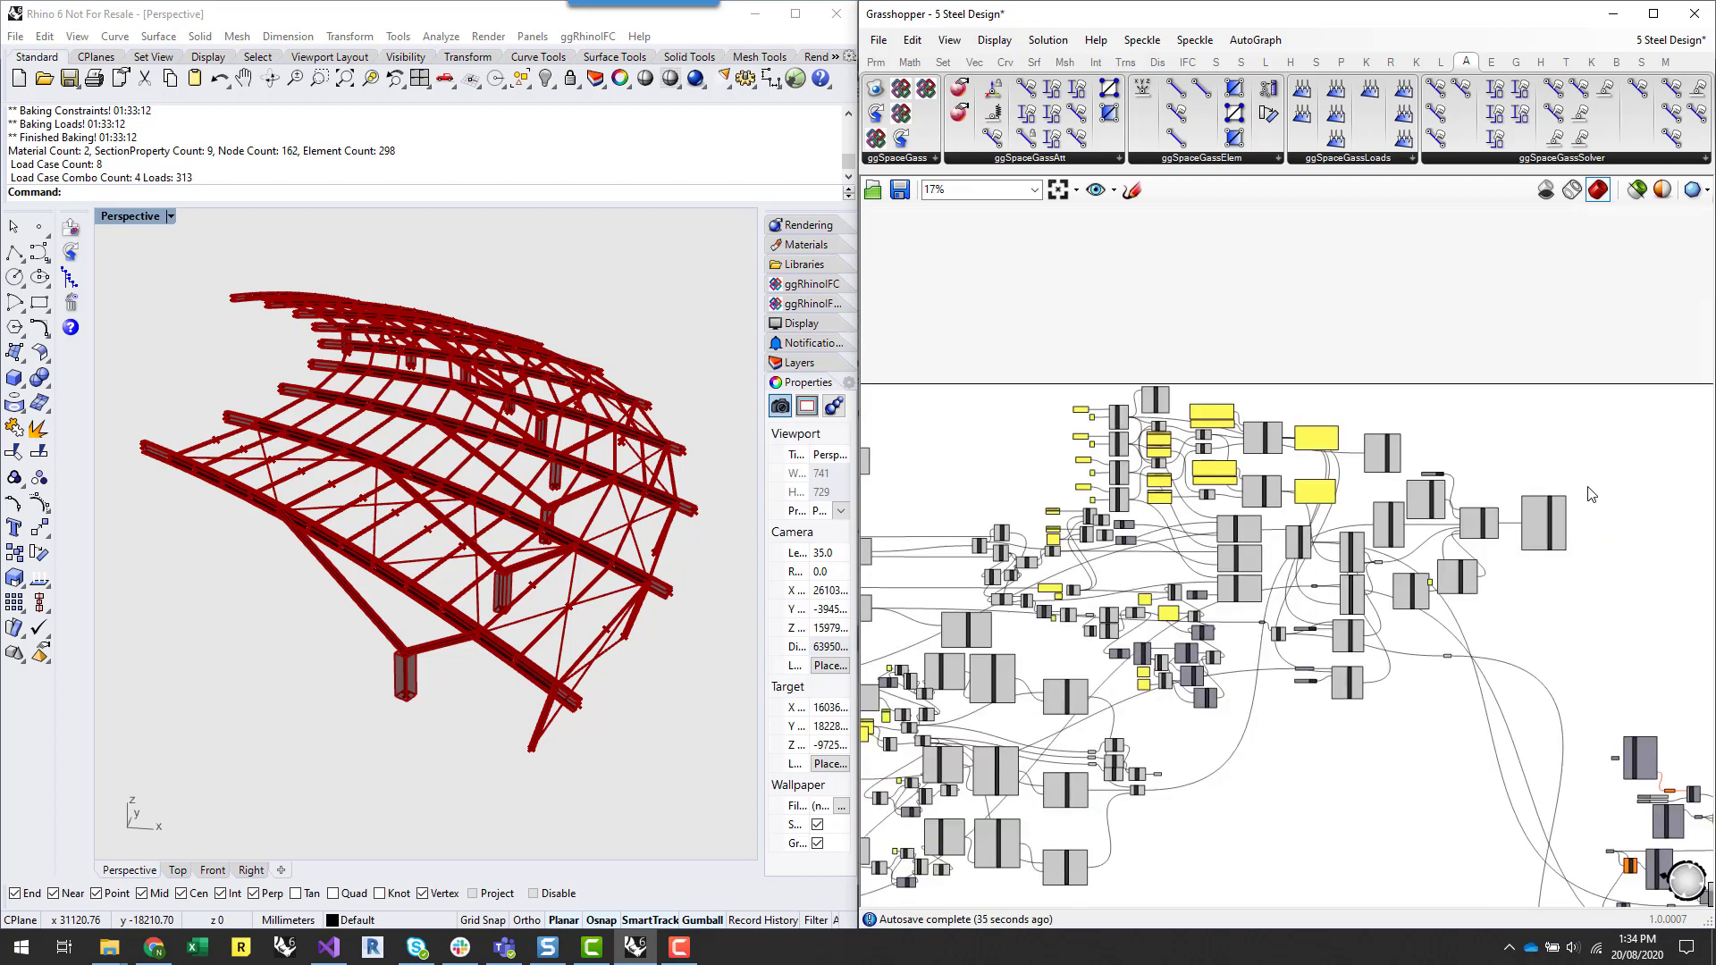
pyautogui.scroll(5, 1152, 712)
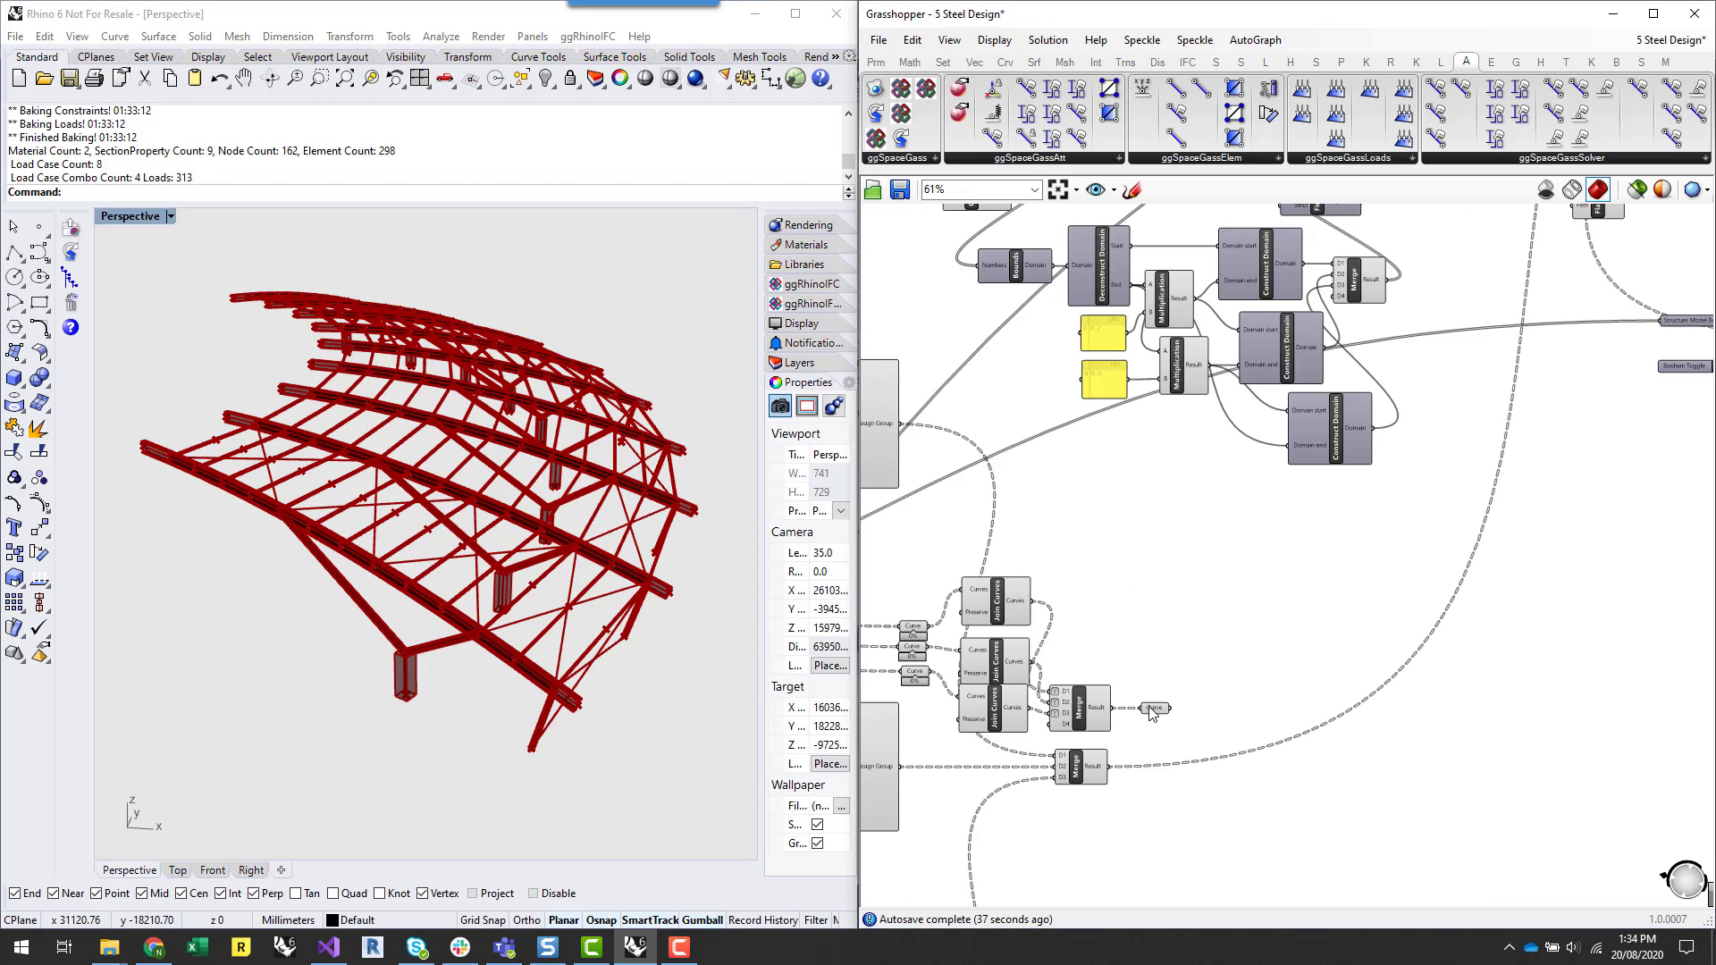
pyautogui.scroll(-5, 1151, 706)
pyautogui.moveTo(1150, 707); pyautogui.dragTo(1561, 630)
pyautogui.scroll(7, 1376, 469)
pyautogui.moveTo(1600, 689); pyautogui.dragTo(1475, 696, button='right')
pyautogui.click(1553, 673)
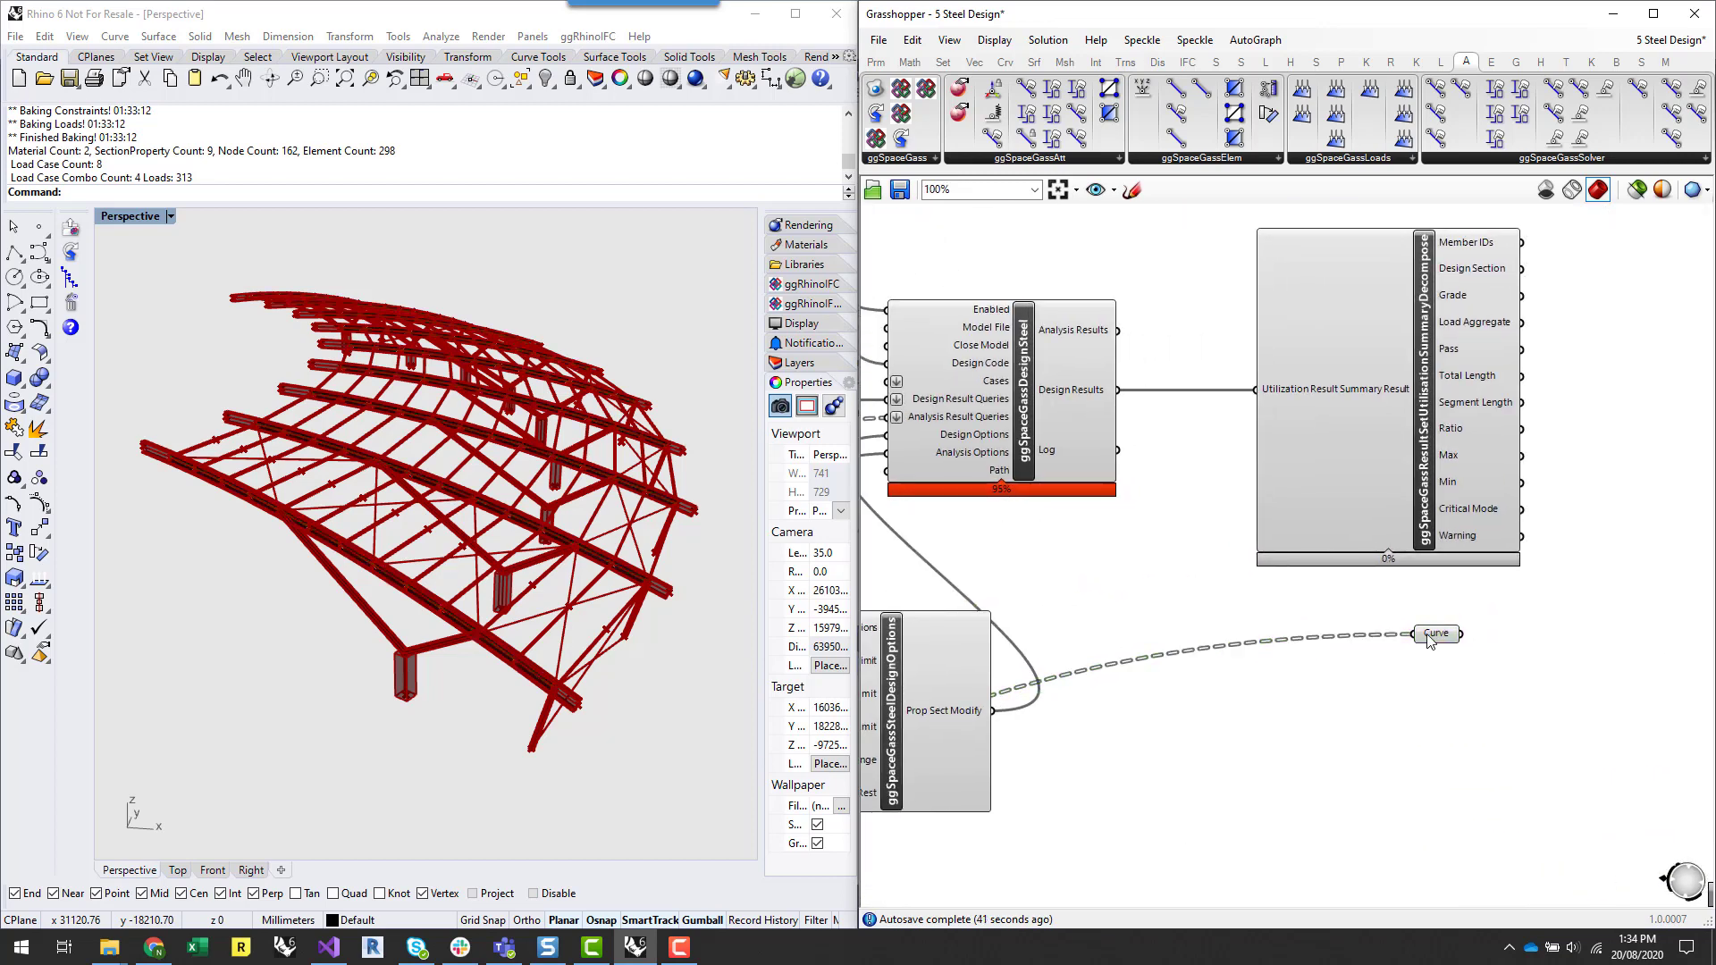
# - Flatten the relocated Curve parameter and fine-tune its position below the decompose component
pyautogui.rightClick(1432, 636)
pyautogui.click(1497, 705)
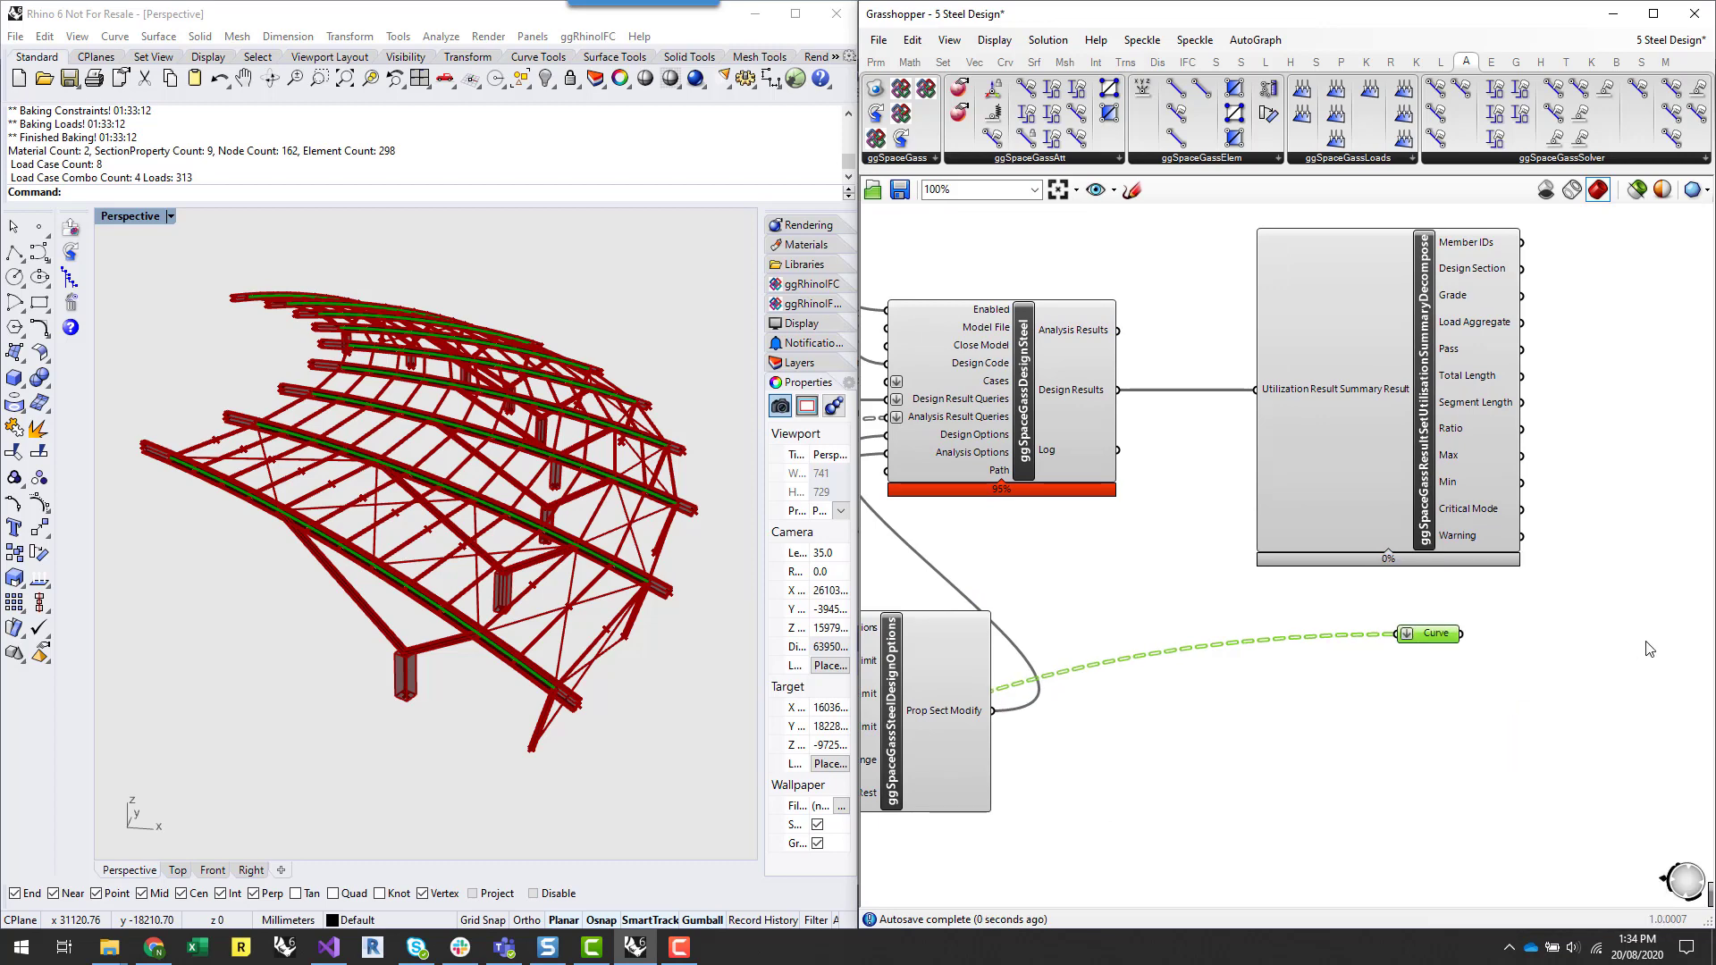
pyautogui.moveTo(1649, 649); pyautogui.dragTo(1352, 707, button='right')
pyautogui.moveTo(1148, 718); pyautogui.dragTo(1167, 709)
pyautogui.click(1395, 590)
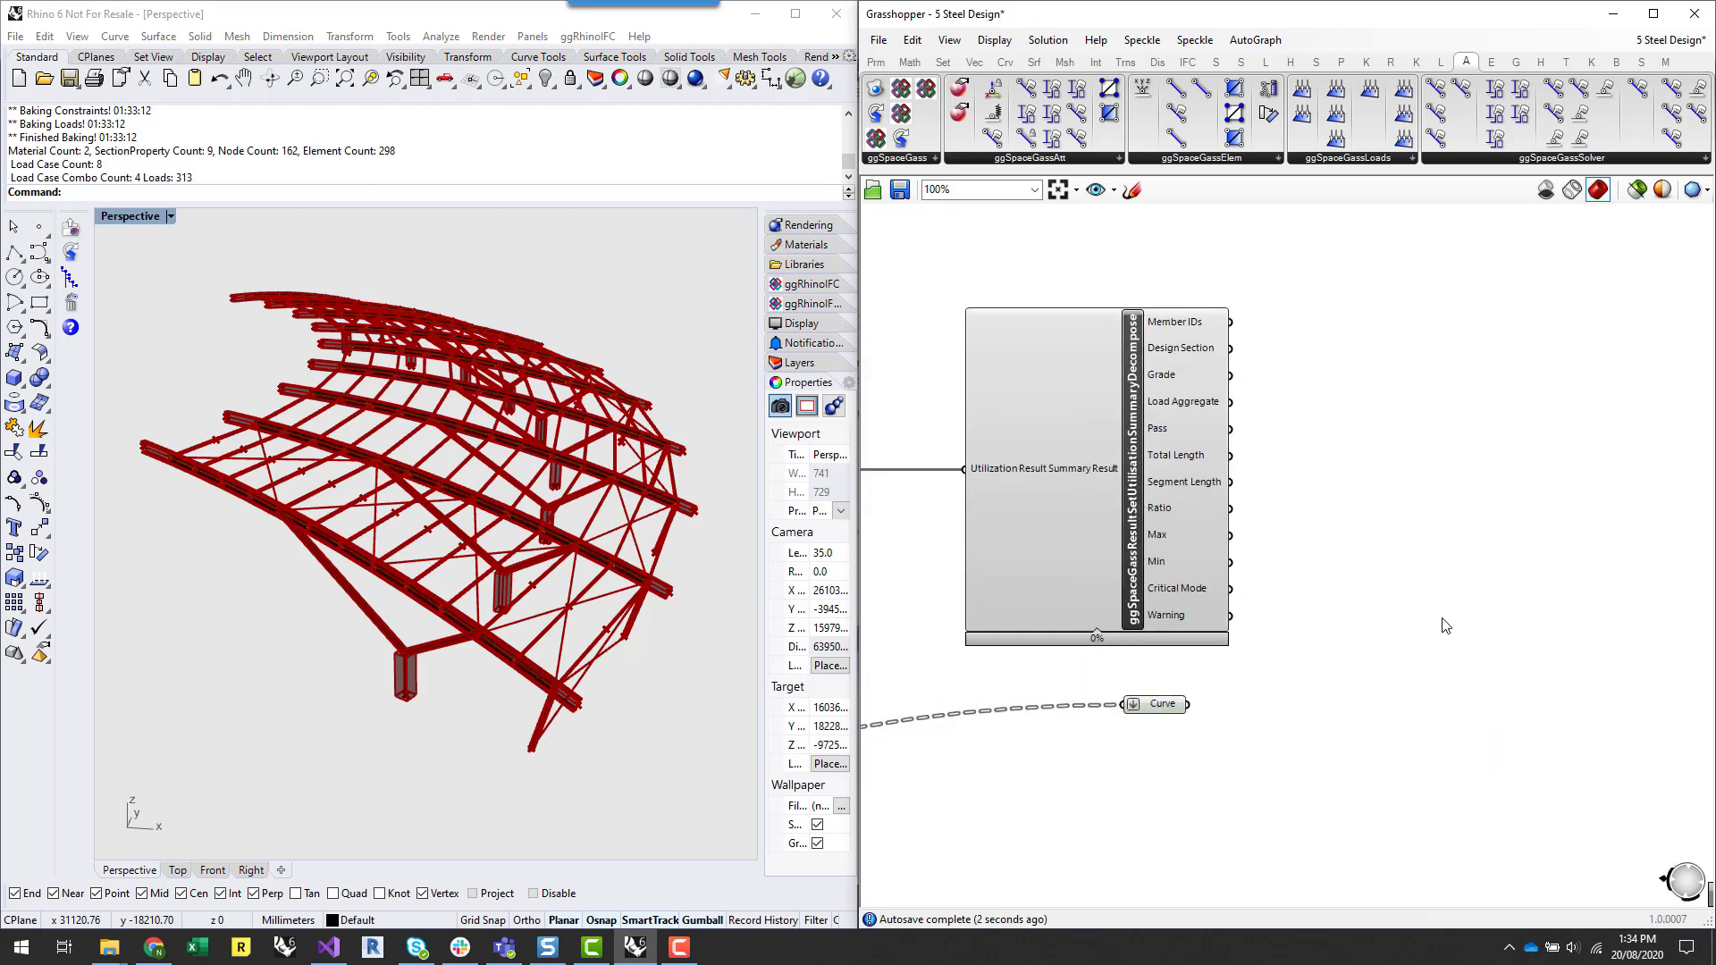
# - Duplicate the Curve Middle component and the Text Tag component it feeds from the existing beam results group
pyautogui.scroll(-8, 1248, 444)
pyautogui.scroll(9, 1303, 856)
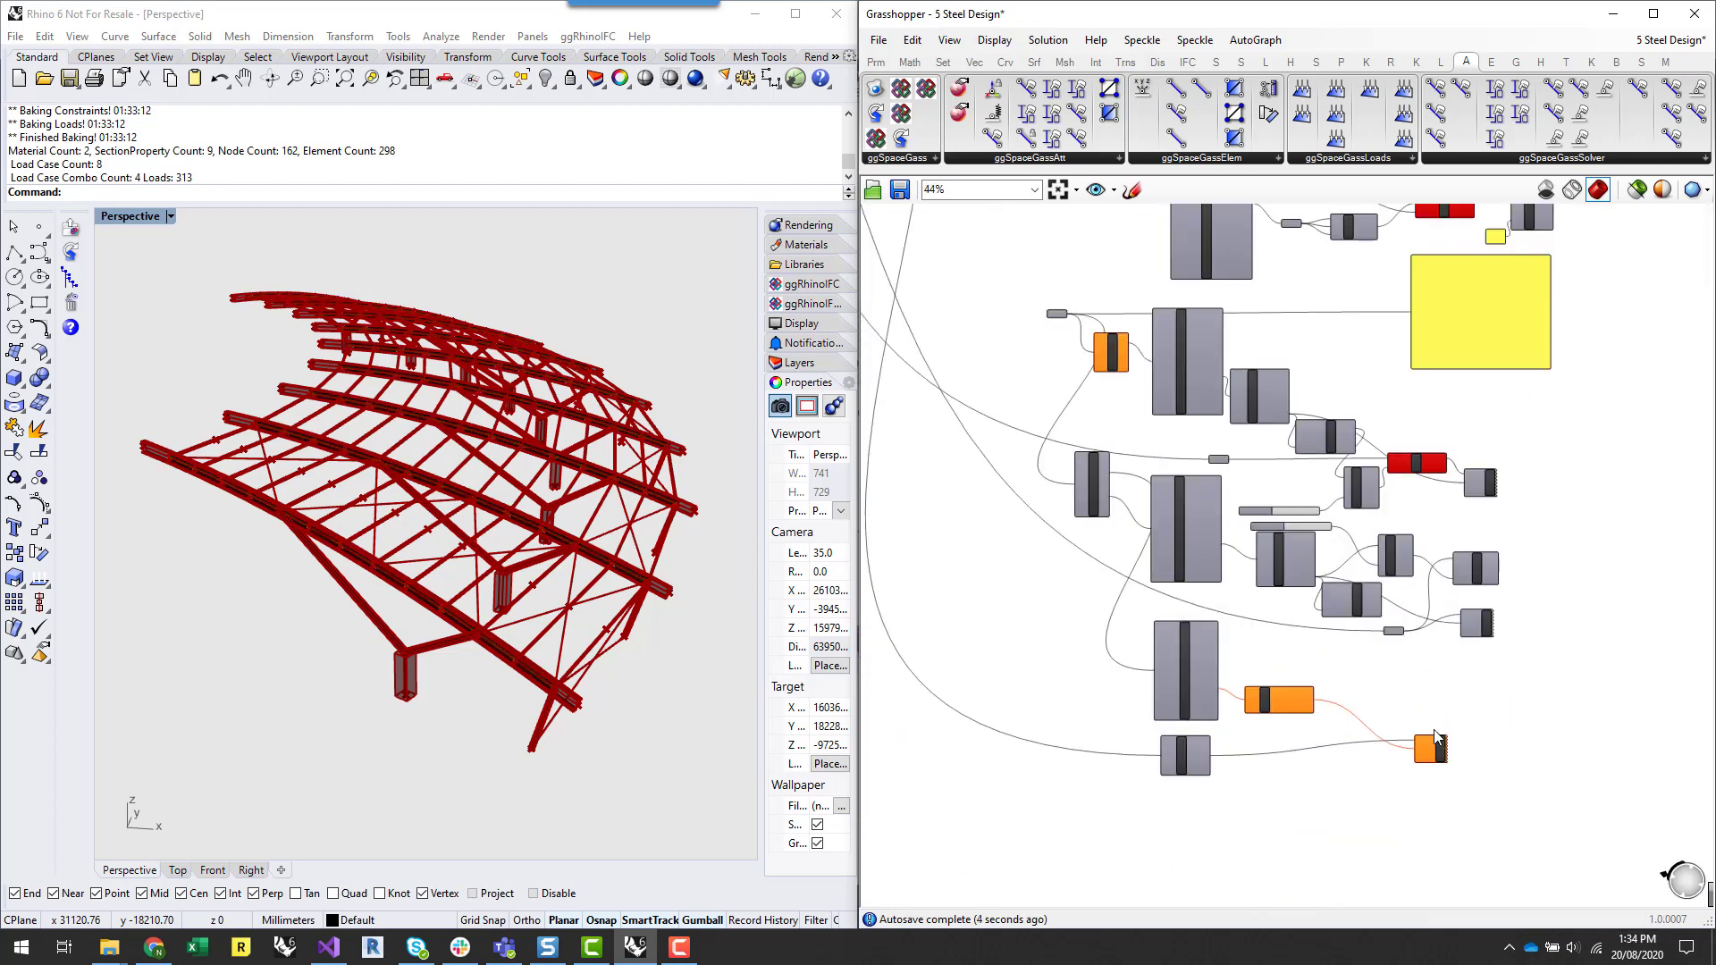
pyautogui.moveTo(1455, 860); pyautogui.dragTo(1345, 617)
pyautogui.scroll(-1, 1595, 605)
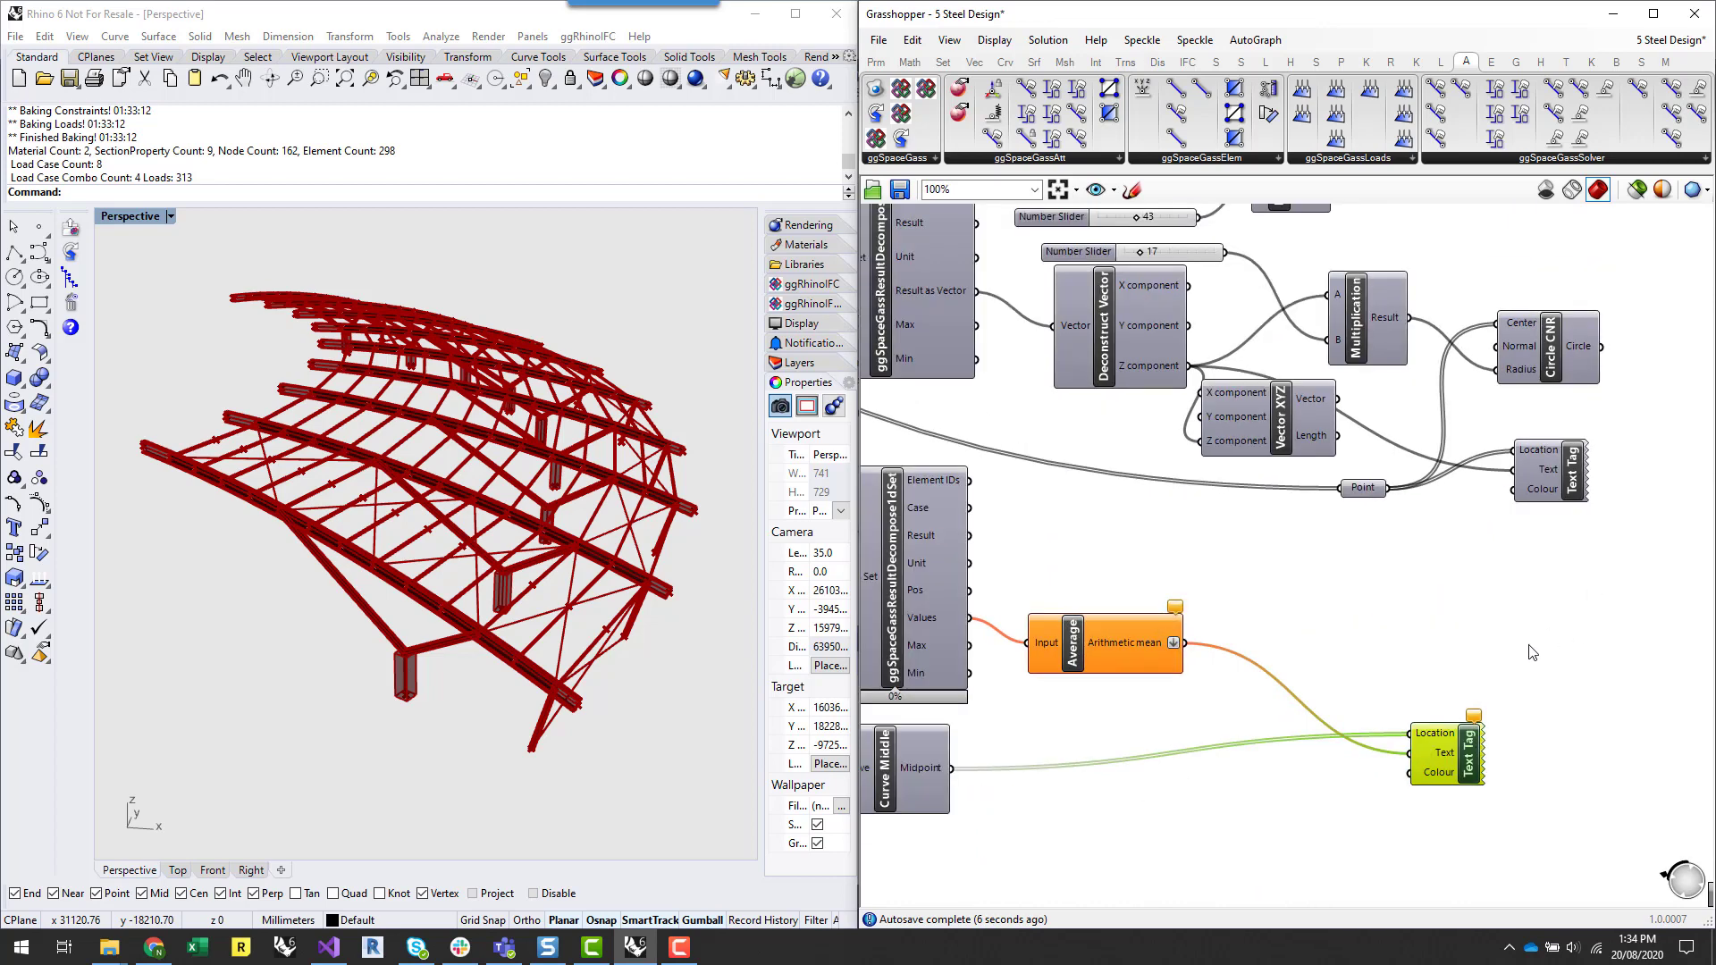
pyautogui.keyDown('shift'); pyautogui.click(920, 775); pyautogui.keyUp('shift')
pyautogui.hotkey('ctrl', 'c')
pyautogui.hotkey('ctrl', 'v')
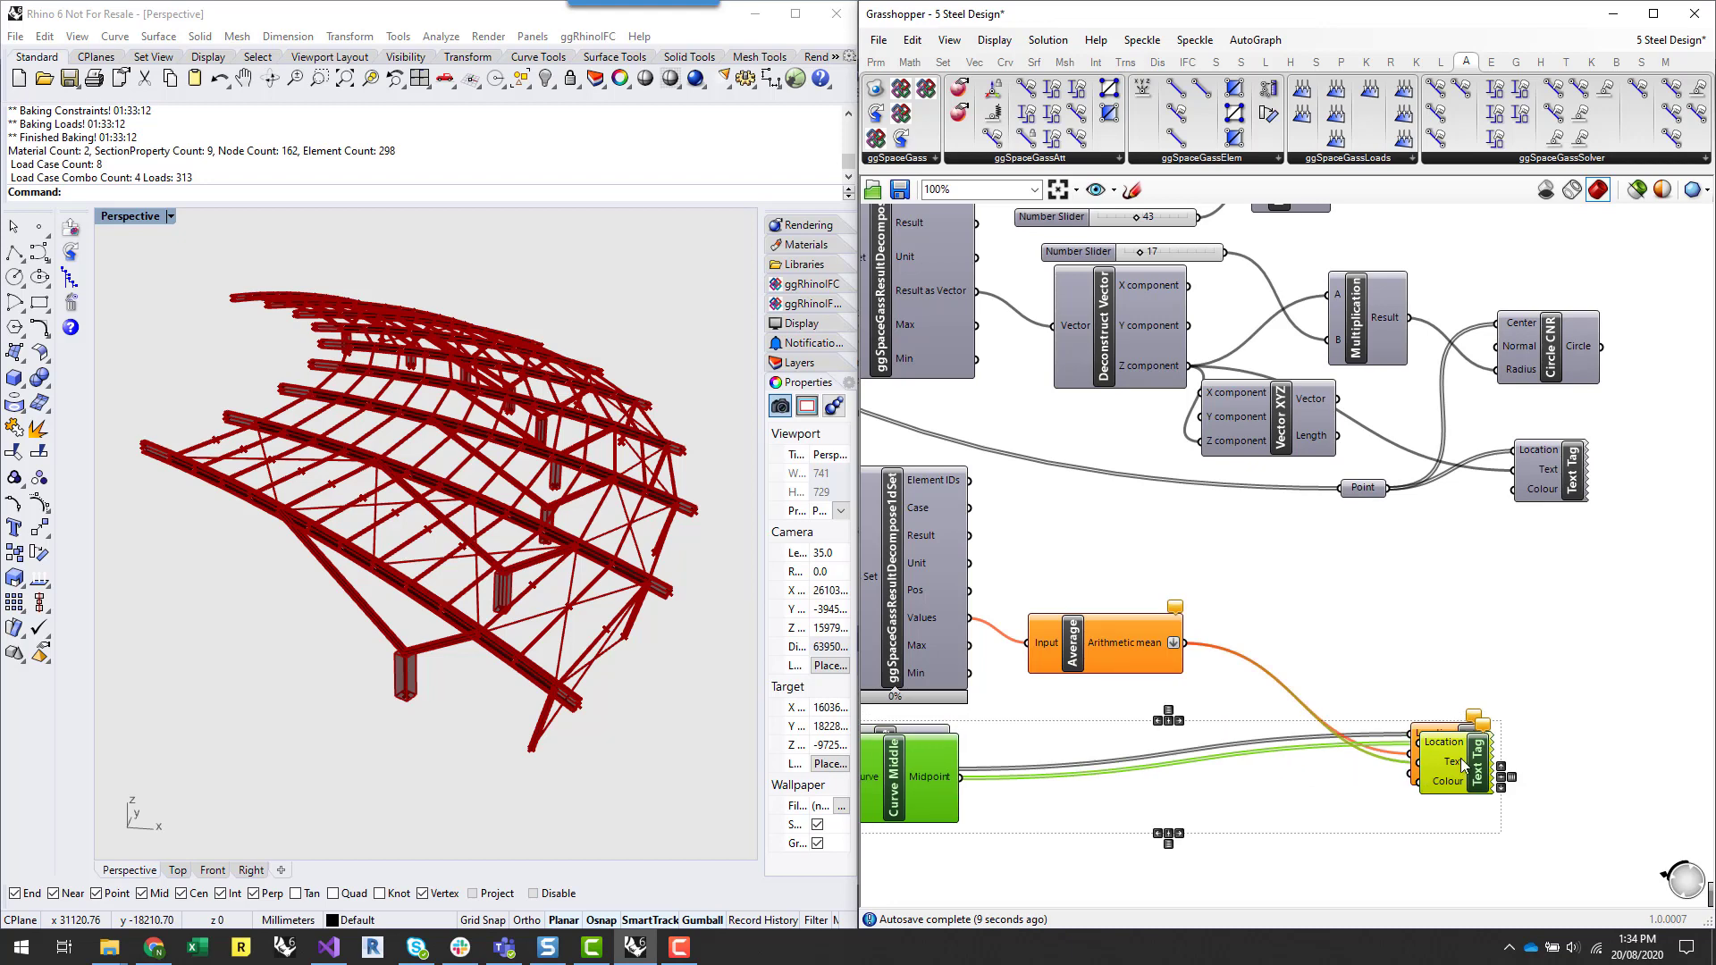
# - Move the duplicated Curve Middle and Text Tag components up to the utilisation summary decompose component
pyautogui.scroll(-9, 1463, 778)
pyautogui.scroll(5, 1439, 447)
pyautogui.moveTo(1452, 808); pyautogui.dragTo(1301, 472)
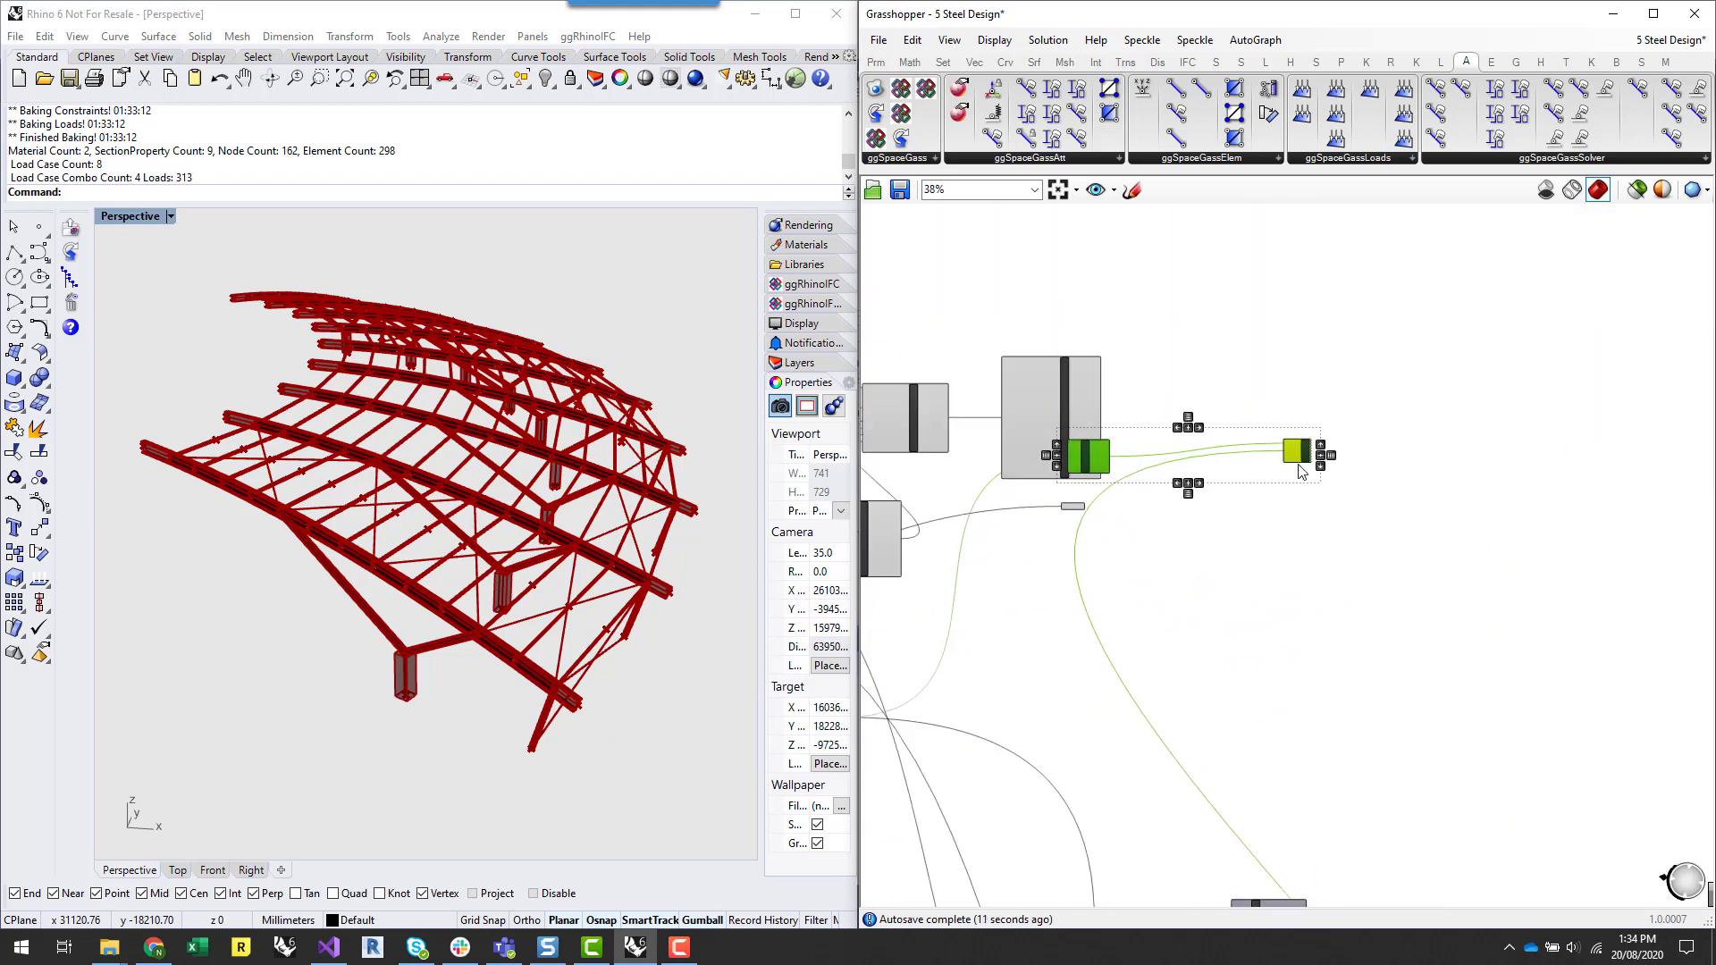
# - Place the duplicated Curve Middle component beside the flattened Curve parameter and raise its Text Tag beside the utilisation summary decompose outputs
pyautogui.scroll(5, 1081, 397)
pyautogui.moveTo(1002, 611); pyautogui.dragTo(1044, 538)
pyautogui.moveTo(1076, 560); pyautogui.dragTo(1070, 638)
pyautogui.click(1292, 697)
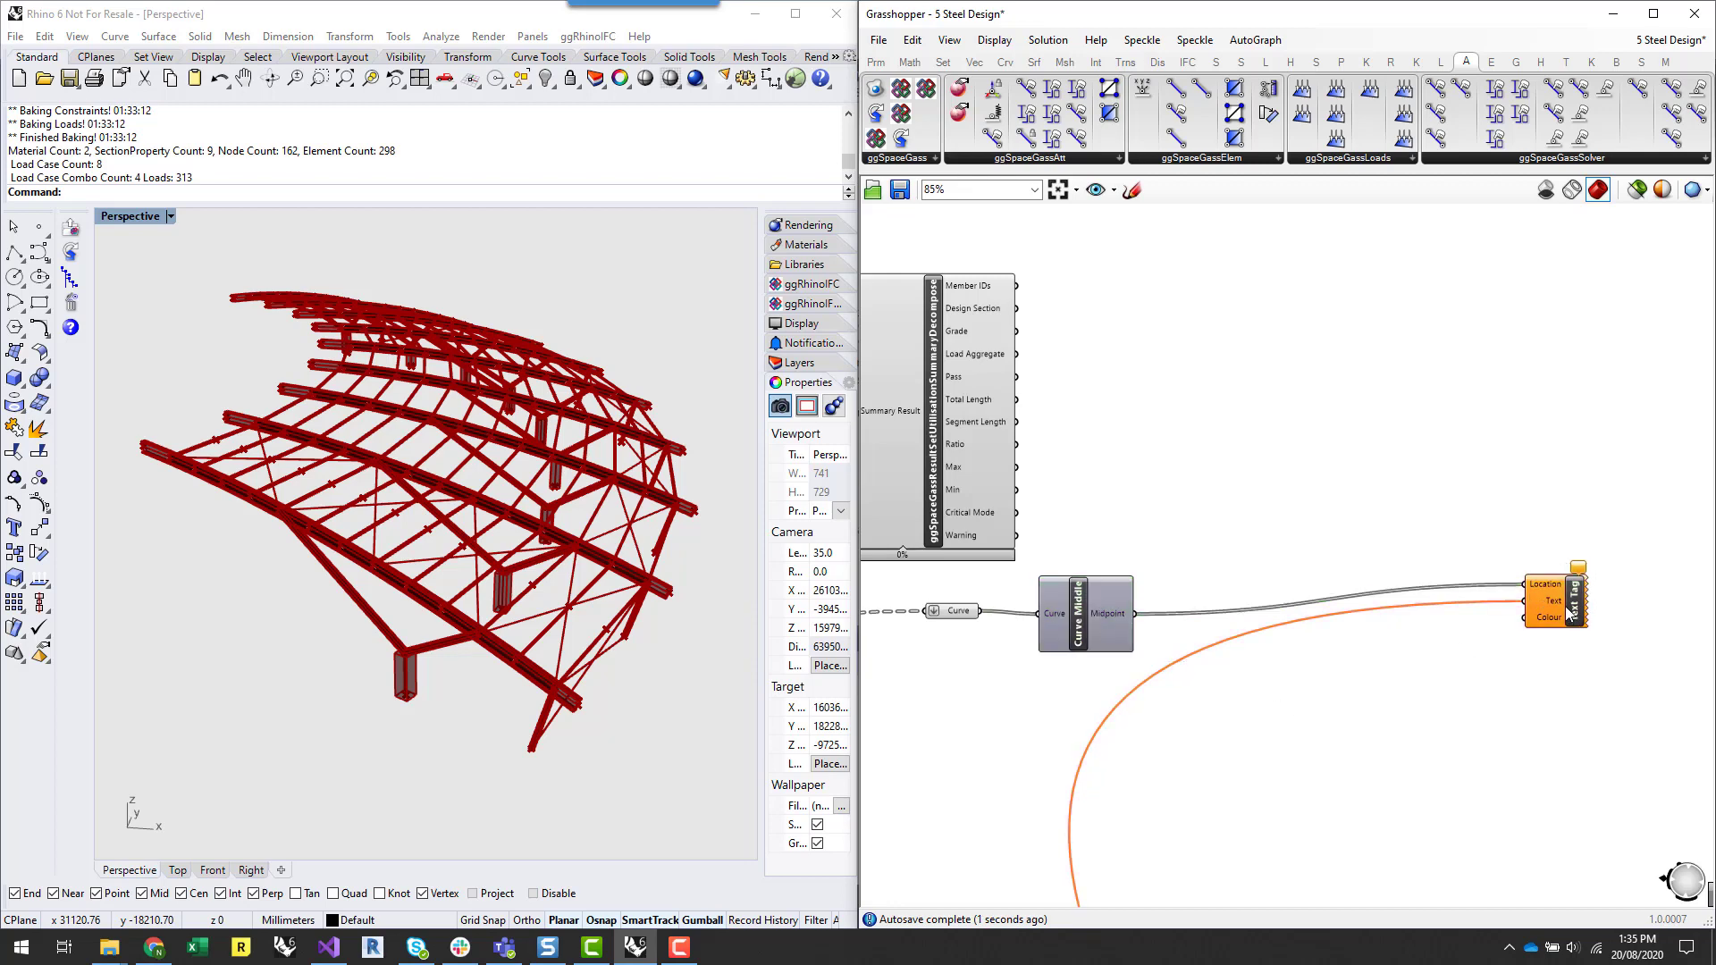
pyautogui.moveTo(1568, 612); pyautogui.dragTo(1574, 507)
# - Wire the Ratio output of the utilisation summary decompose component into the Text input of the duplicated Text Tag
pyautogui.scroll(4, 1256, 502)
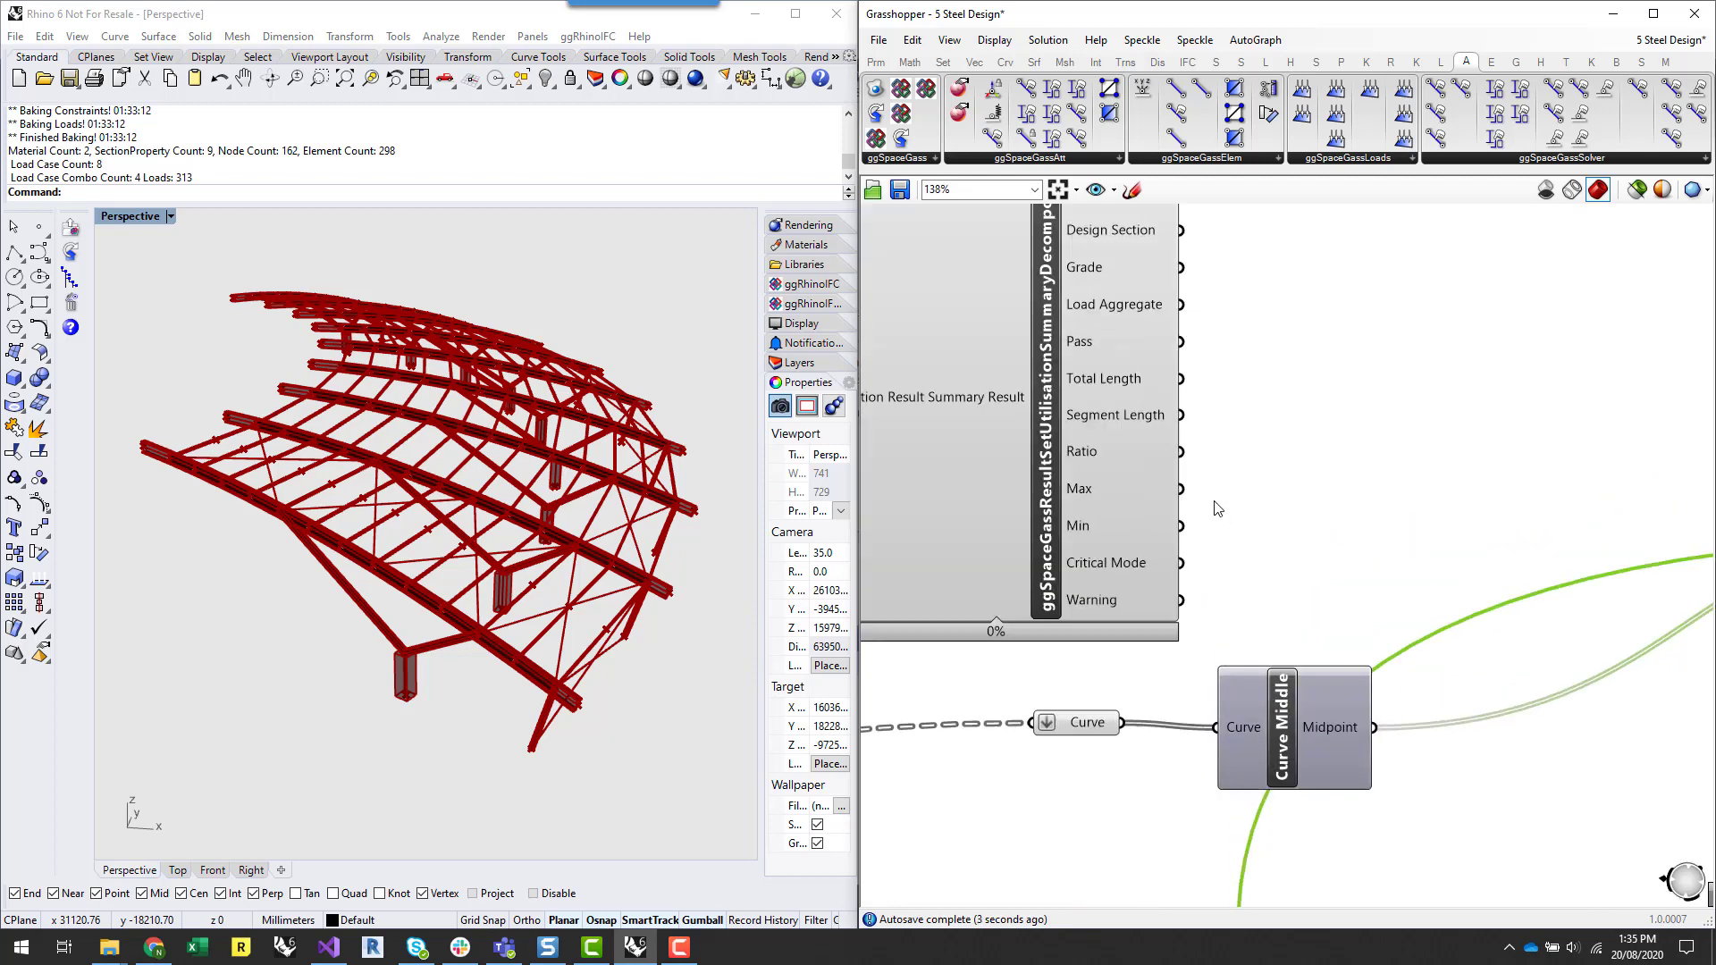
pyautogui.moveTo(1102, 450); pyautogui.dragTo(1225, 551)
pyautogui.scroll(-4, 921, 579)
pyautogui.scroll(4, 1595, 561)
pyautogui.moveTo(1198, 709); pyautogui.dragTo(1652, 662, button='right')
pyautogui.scroll(-3, 1422, 542)
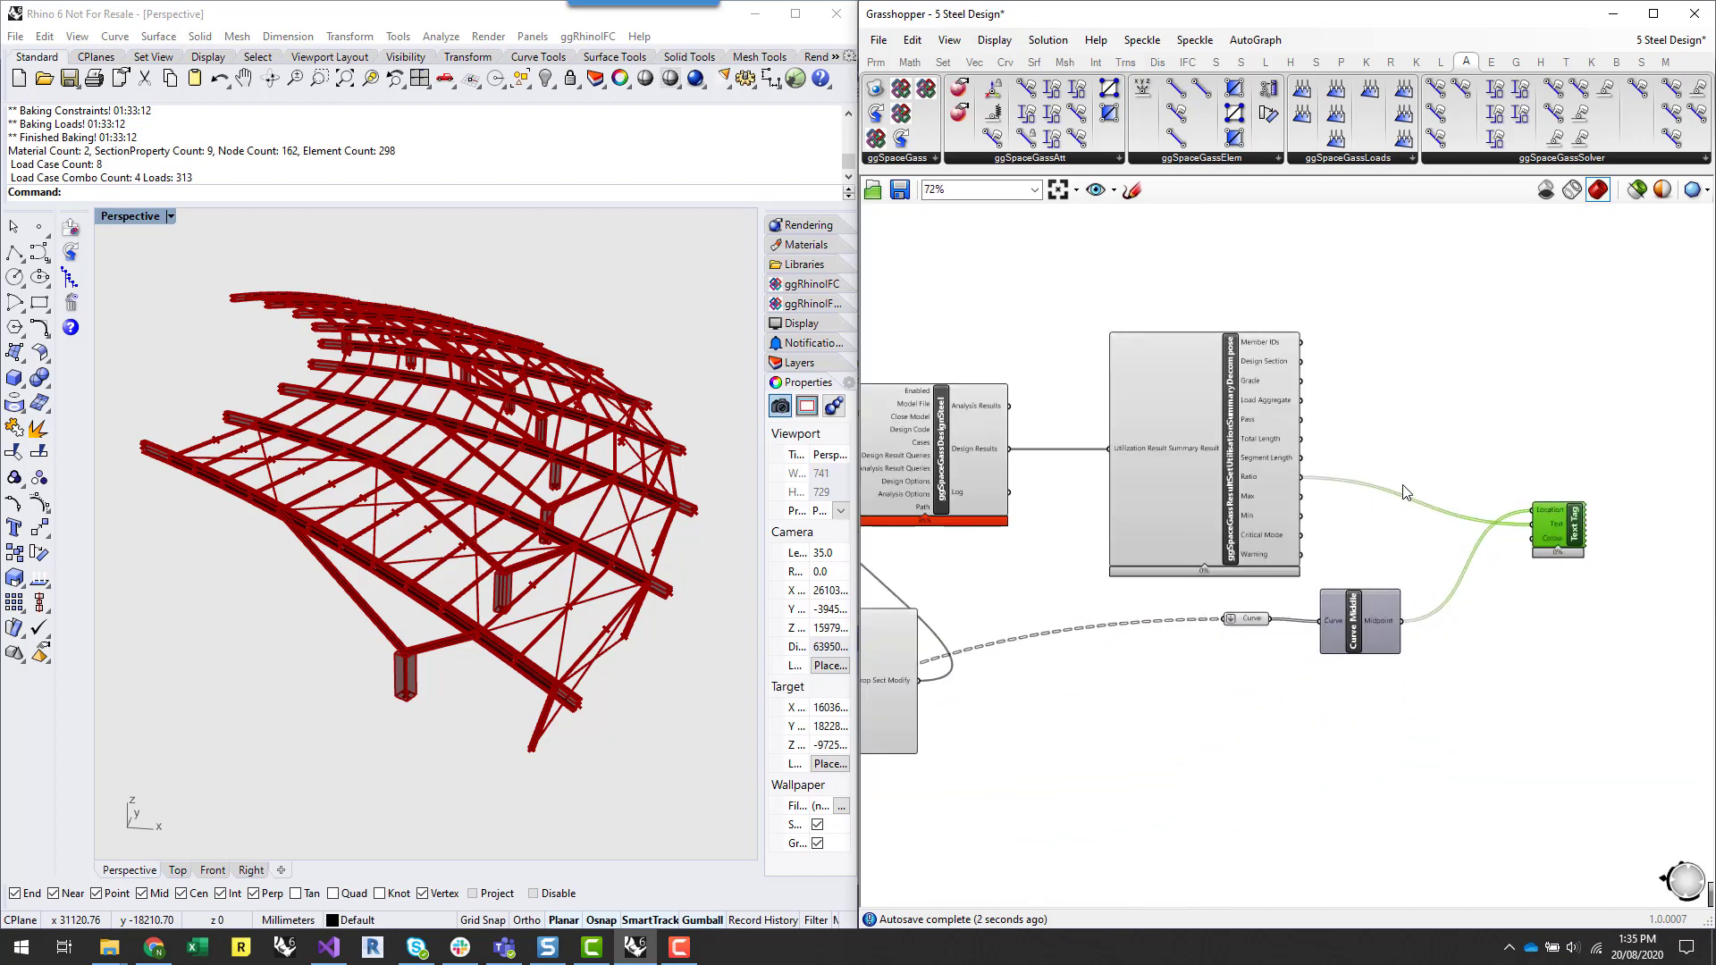
pyautogui.scroll(4, 1251, 491)
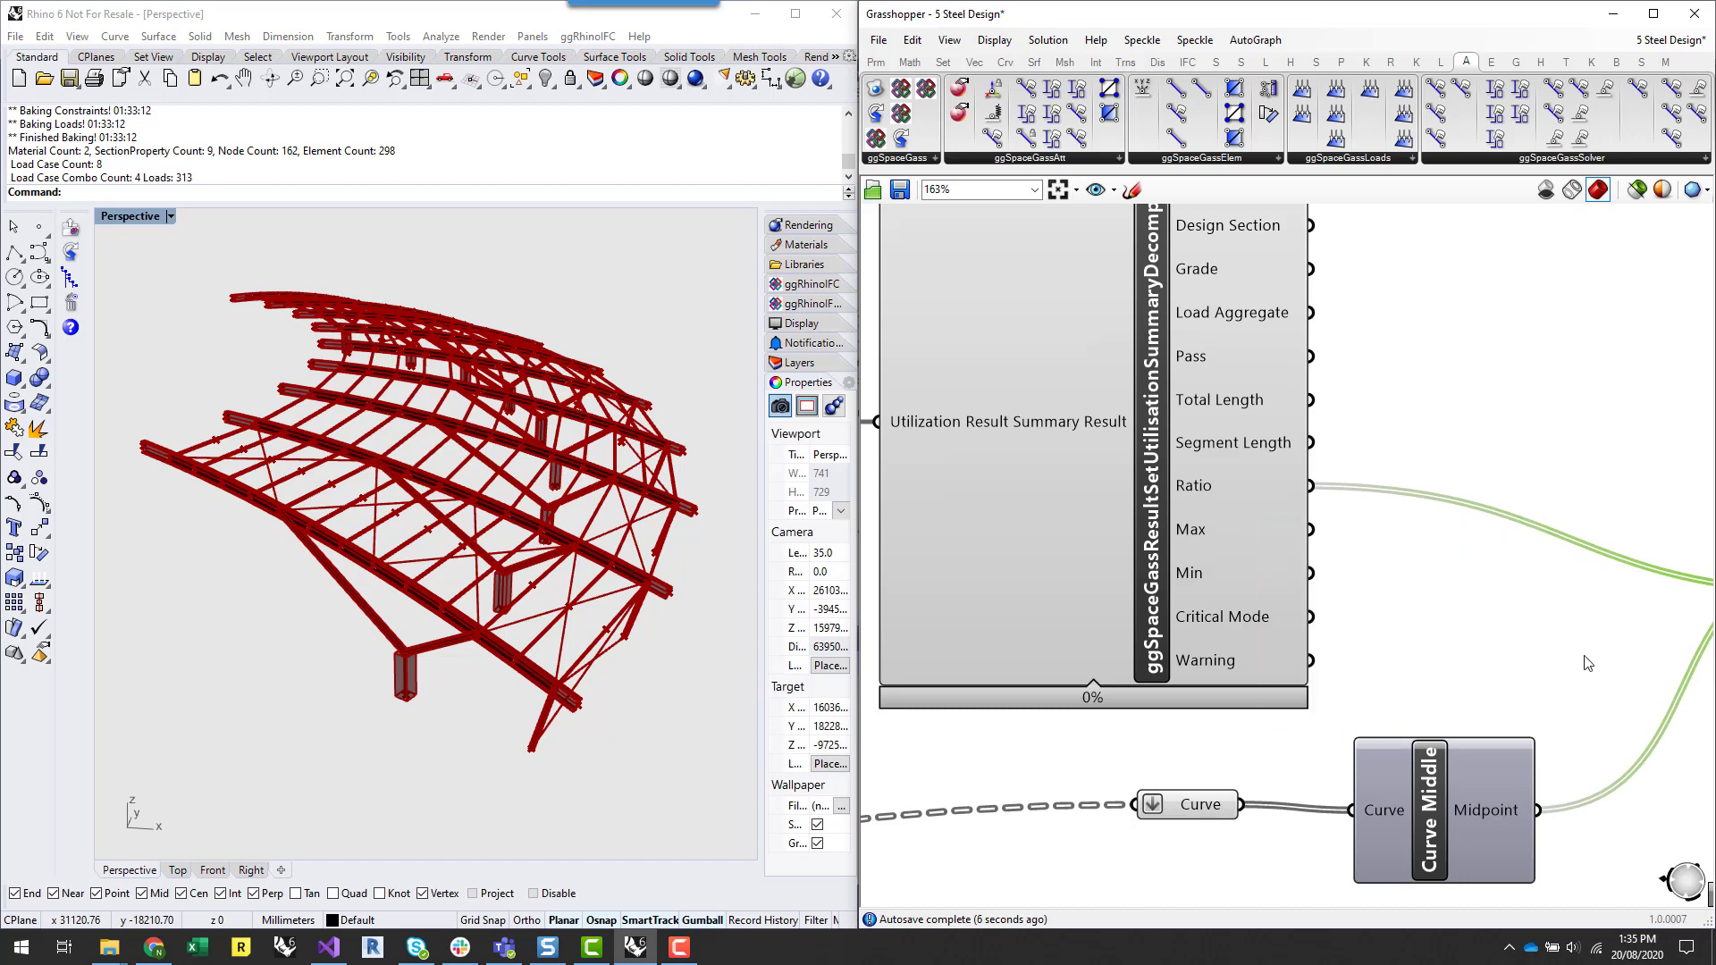
# - Move the duplicated Text Tag closer to the Curve Middle component and enable its preview
pyautogui.moveTo(1581, 655); pyautogui.dragTo(1339, 609, button='right')
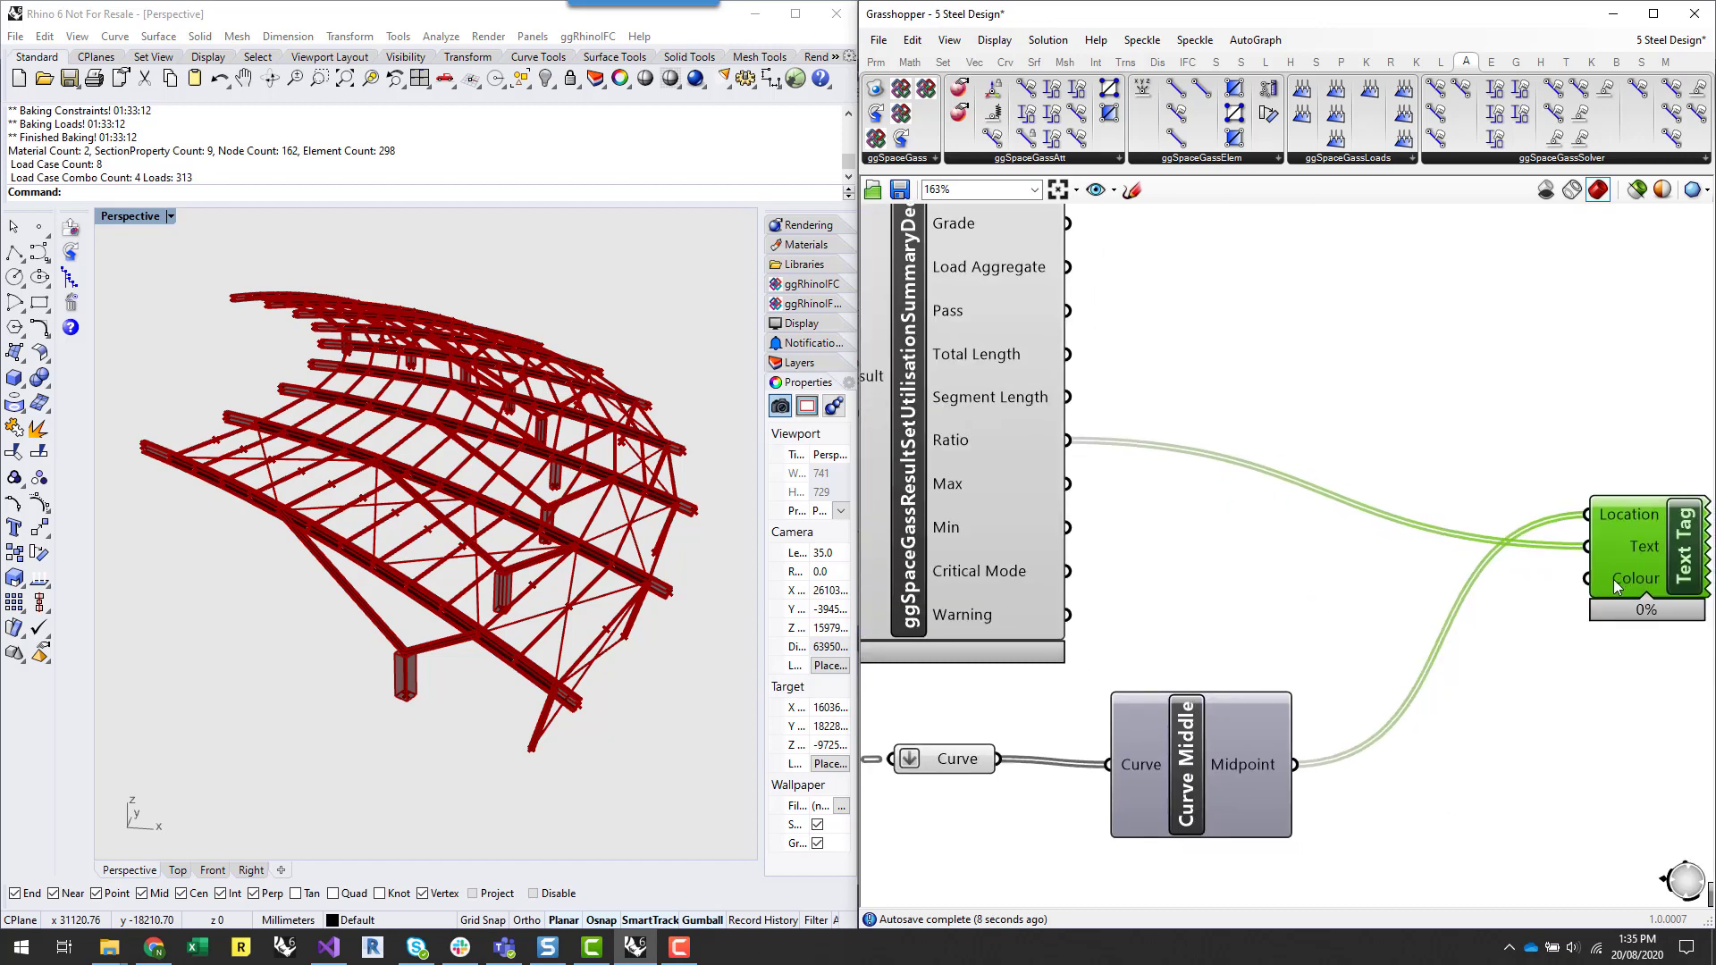
pyautogui.moveTo(1623, 580); pyautogui.dragTo(1403, 595)
pyautogui.click(1482, 696)
pyautogui.moveTo(1350, 413); pyautogui.dragTo(1472, 424, button='right')
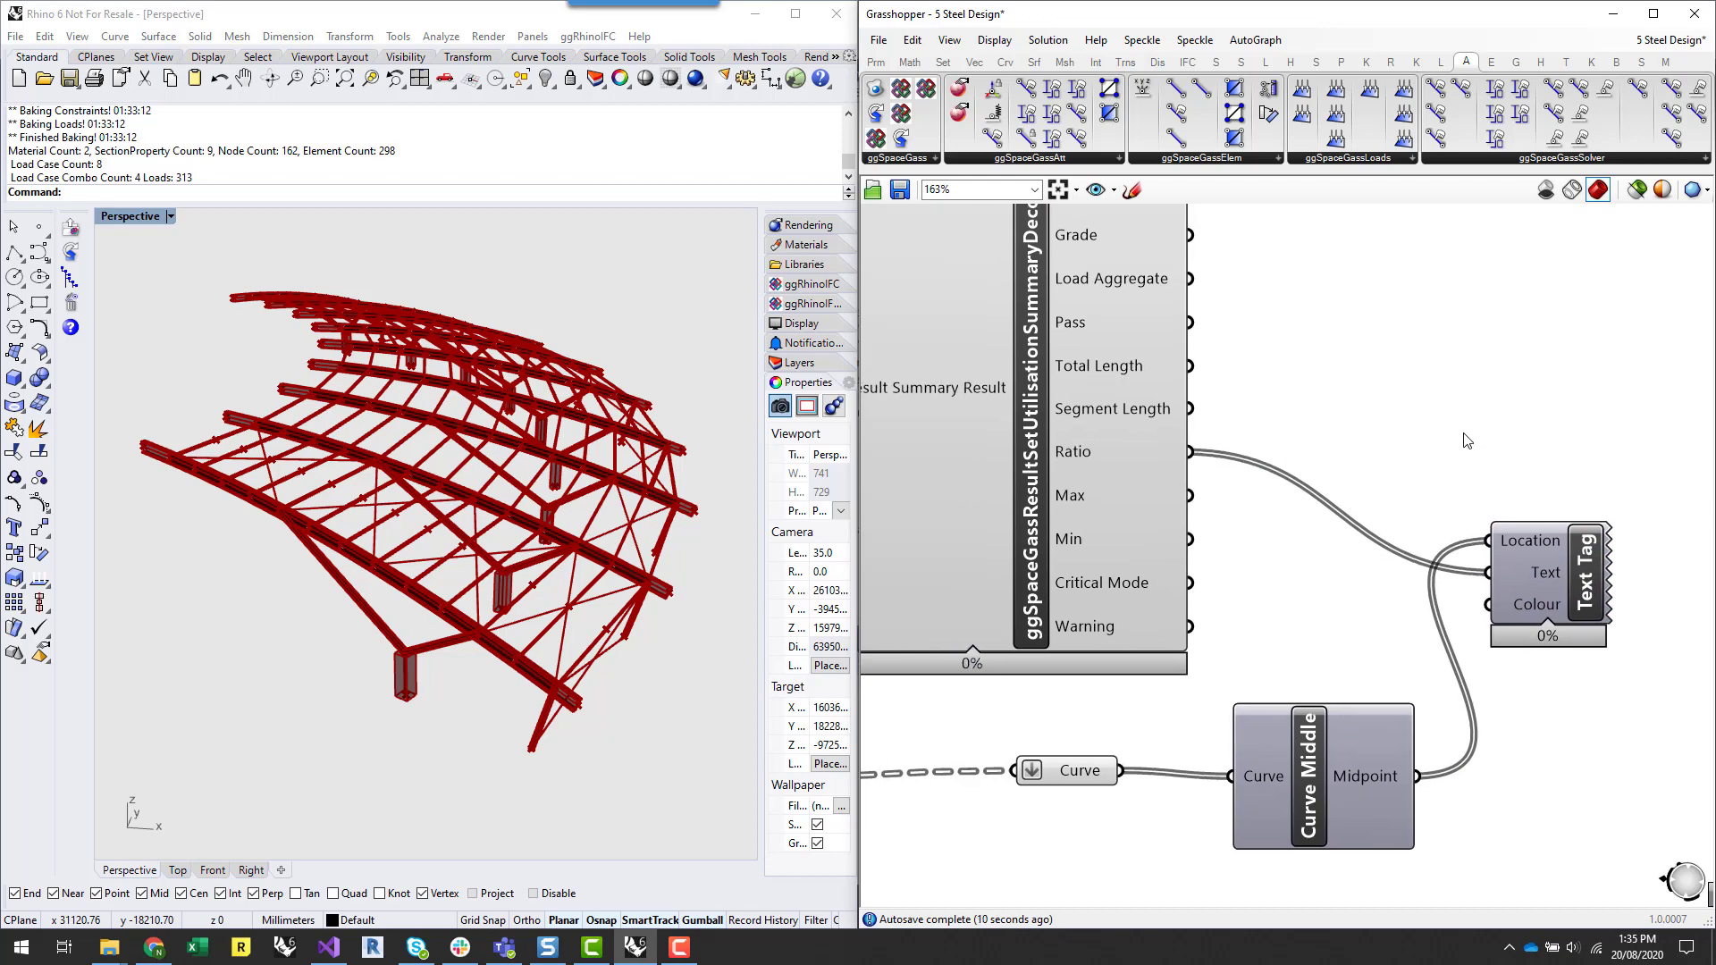
pyautogui.rightClick(1519, 581)
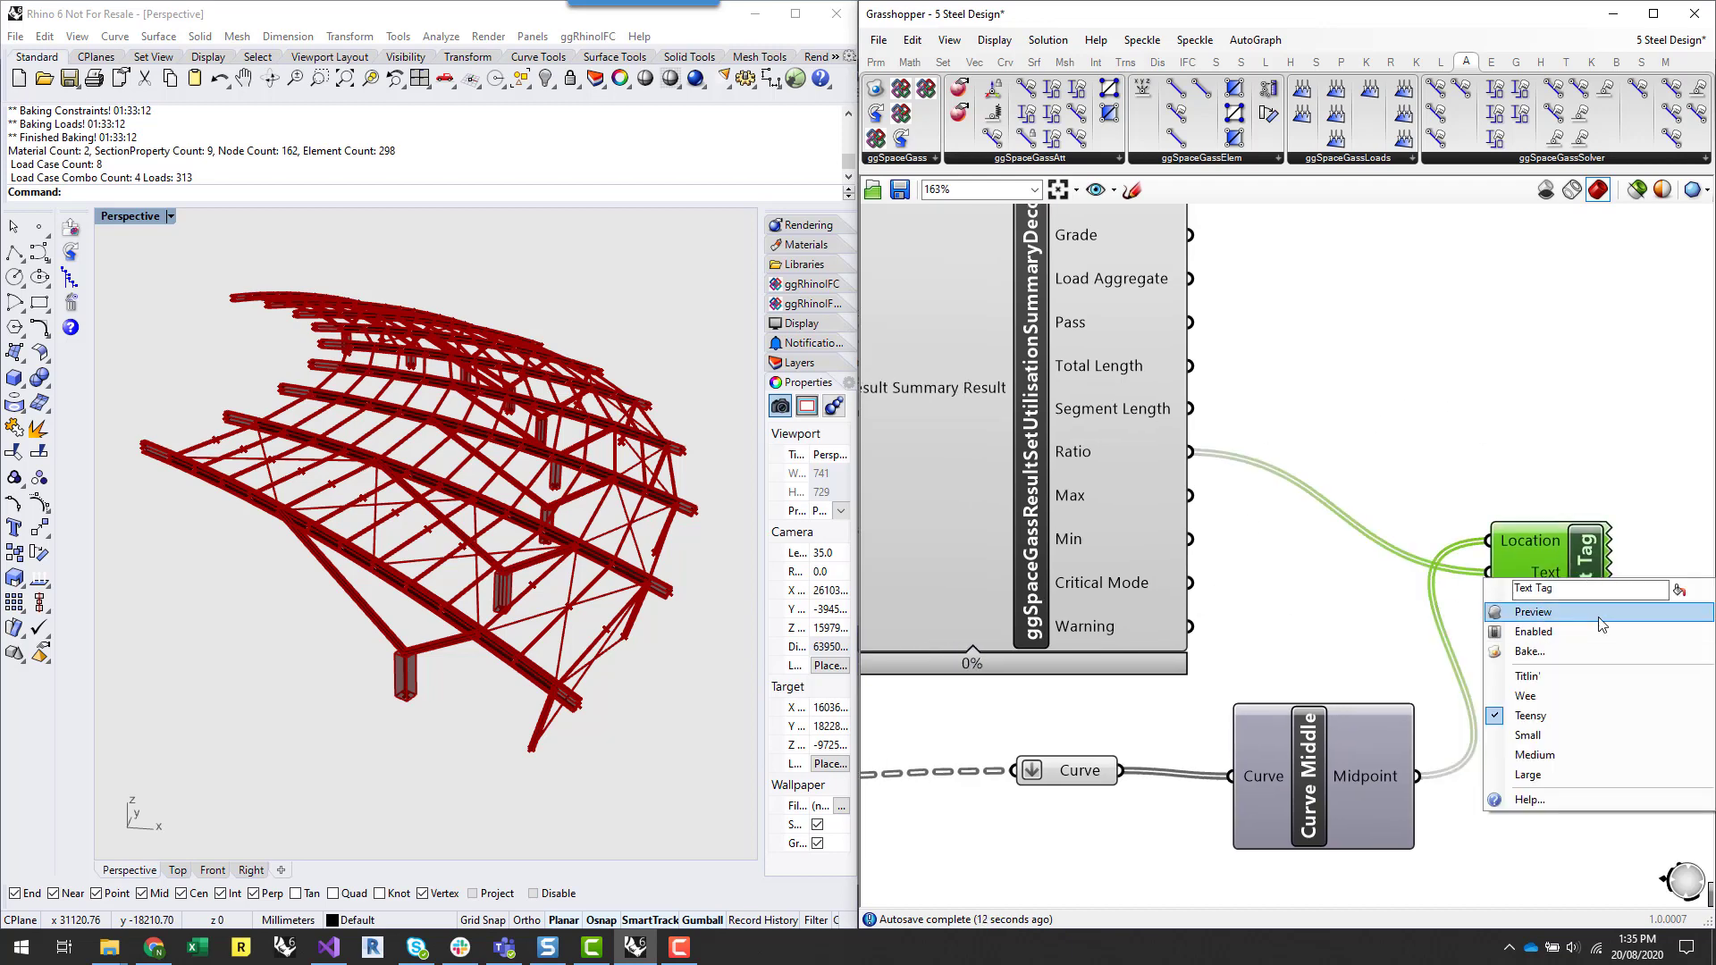
pyautogui.click(1541, 606)
# - Examine the utilisation ratio tags along the beams of the roof model in the Perspective viewport
pyautogui.moveTo(656, 749); pyautogui.dragTo(649, 756, button='right')
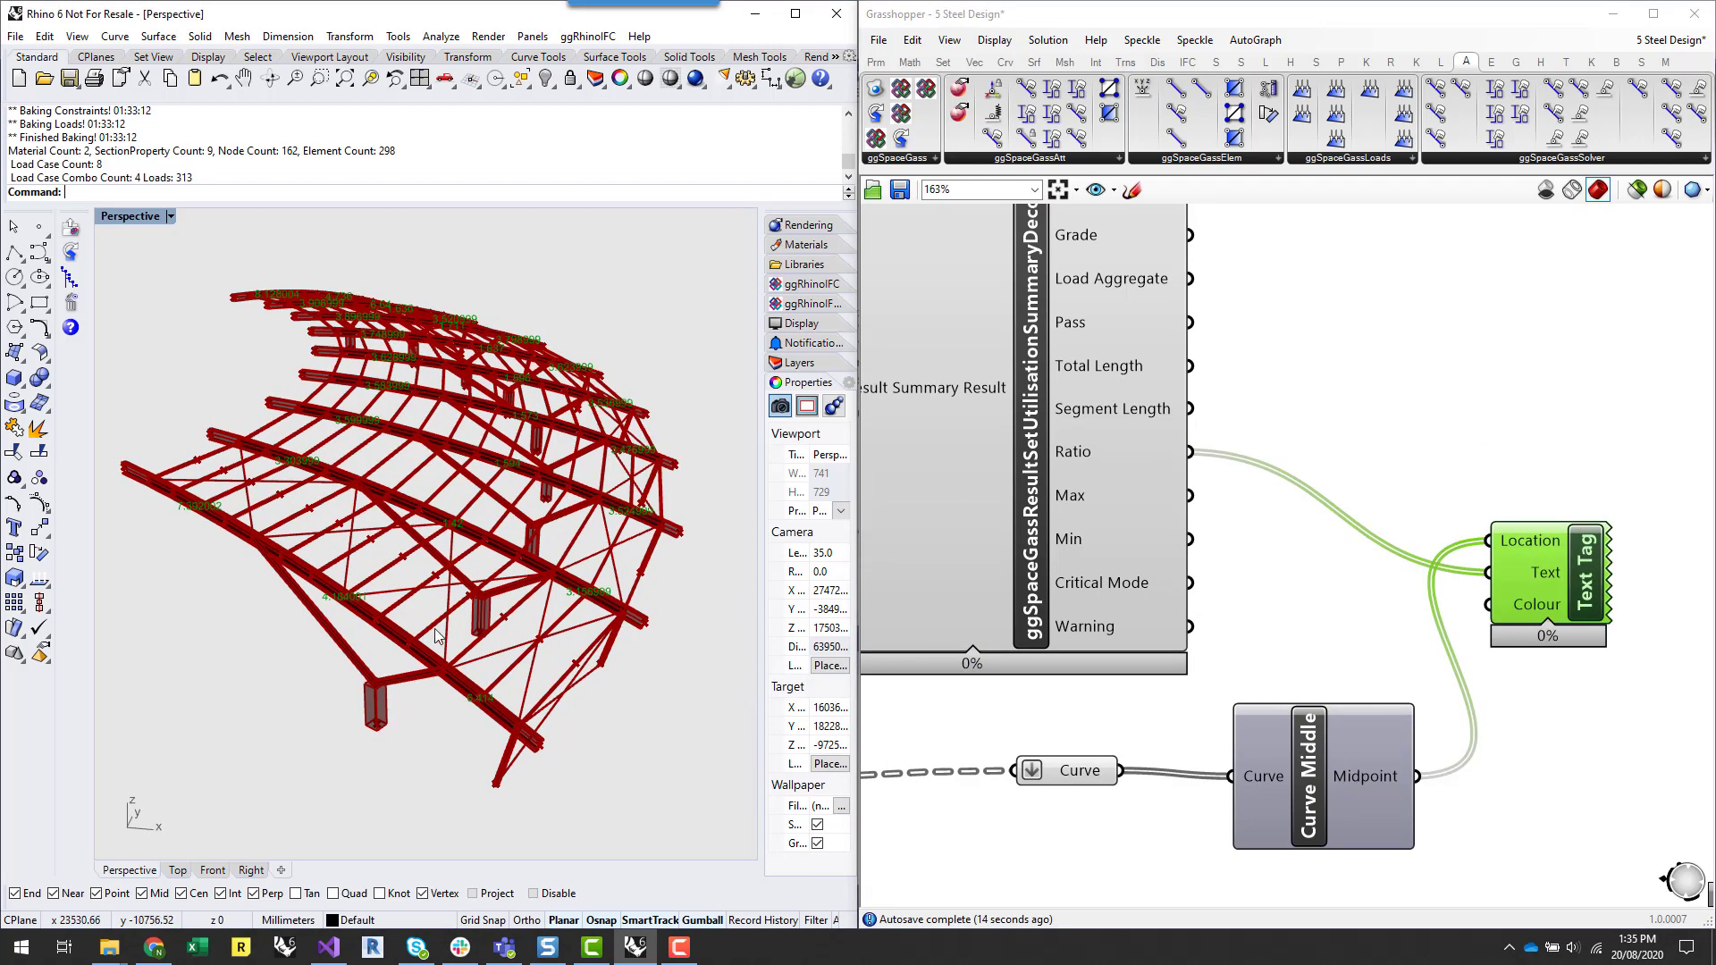
pyautogui.scroll(2, 344, 579)
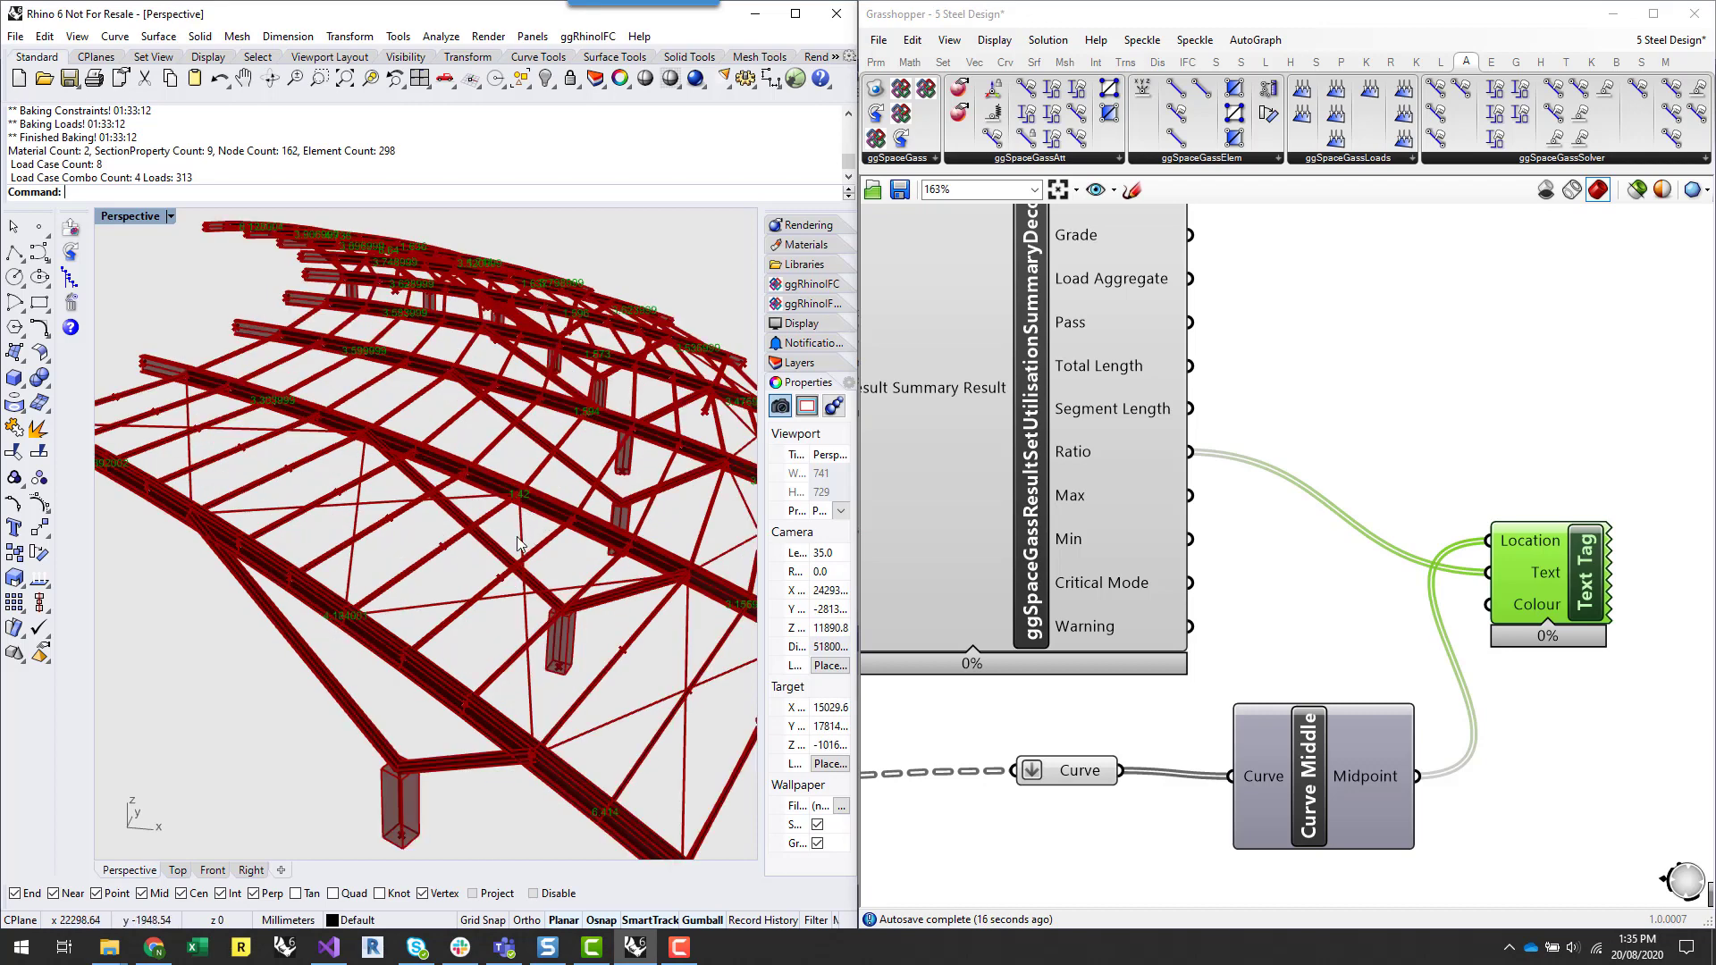
pyautogui.scroll(-6, 455, 545)
pyautogui.moveTo(496, 531); pyautogui.dragTo(480, 554, button='right')
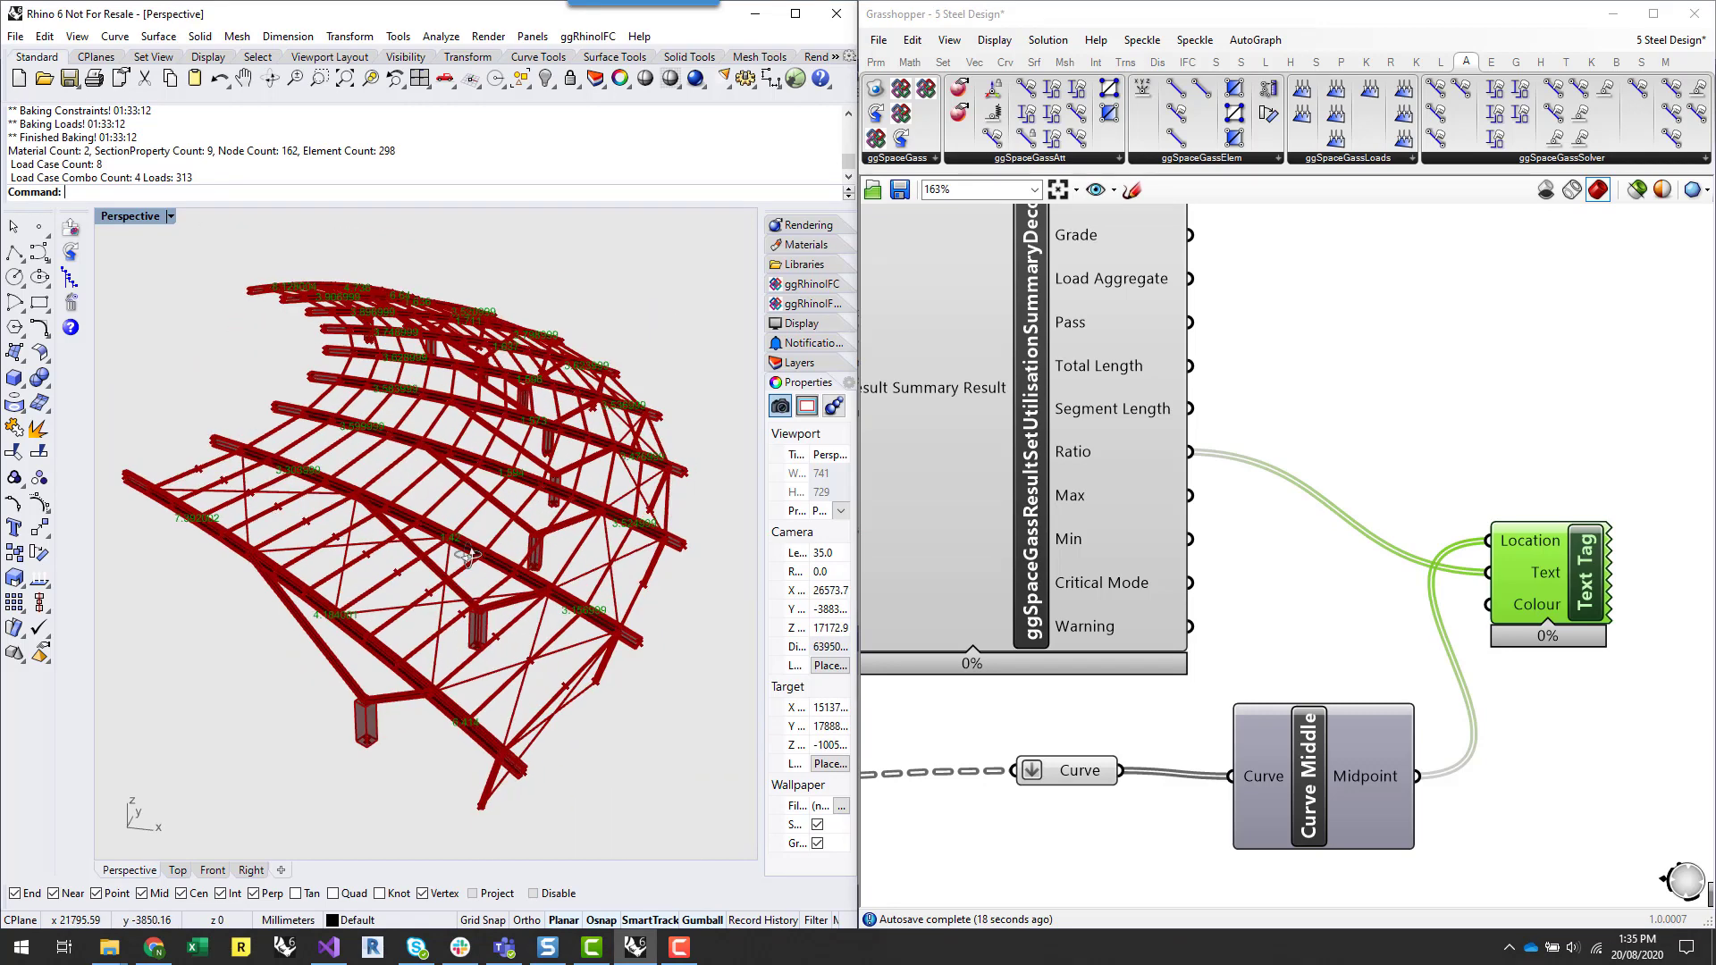
pyautogui.scroll(4, 379, 423)
pyautogui.scroll(3, 381, 428)
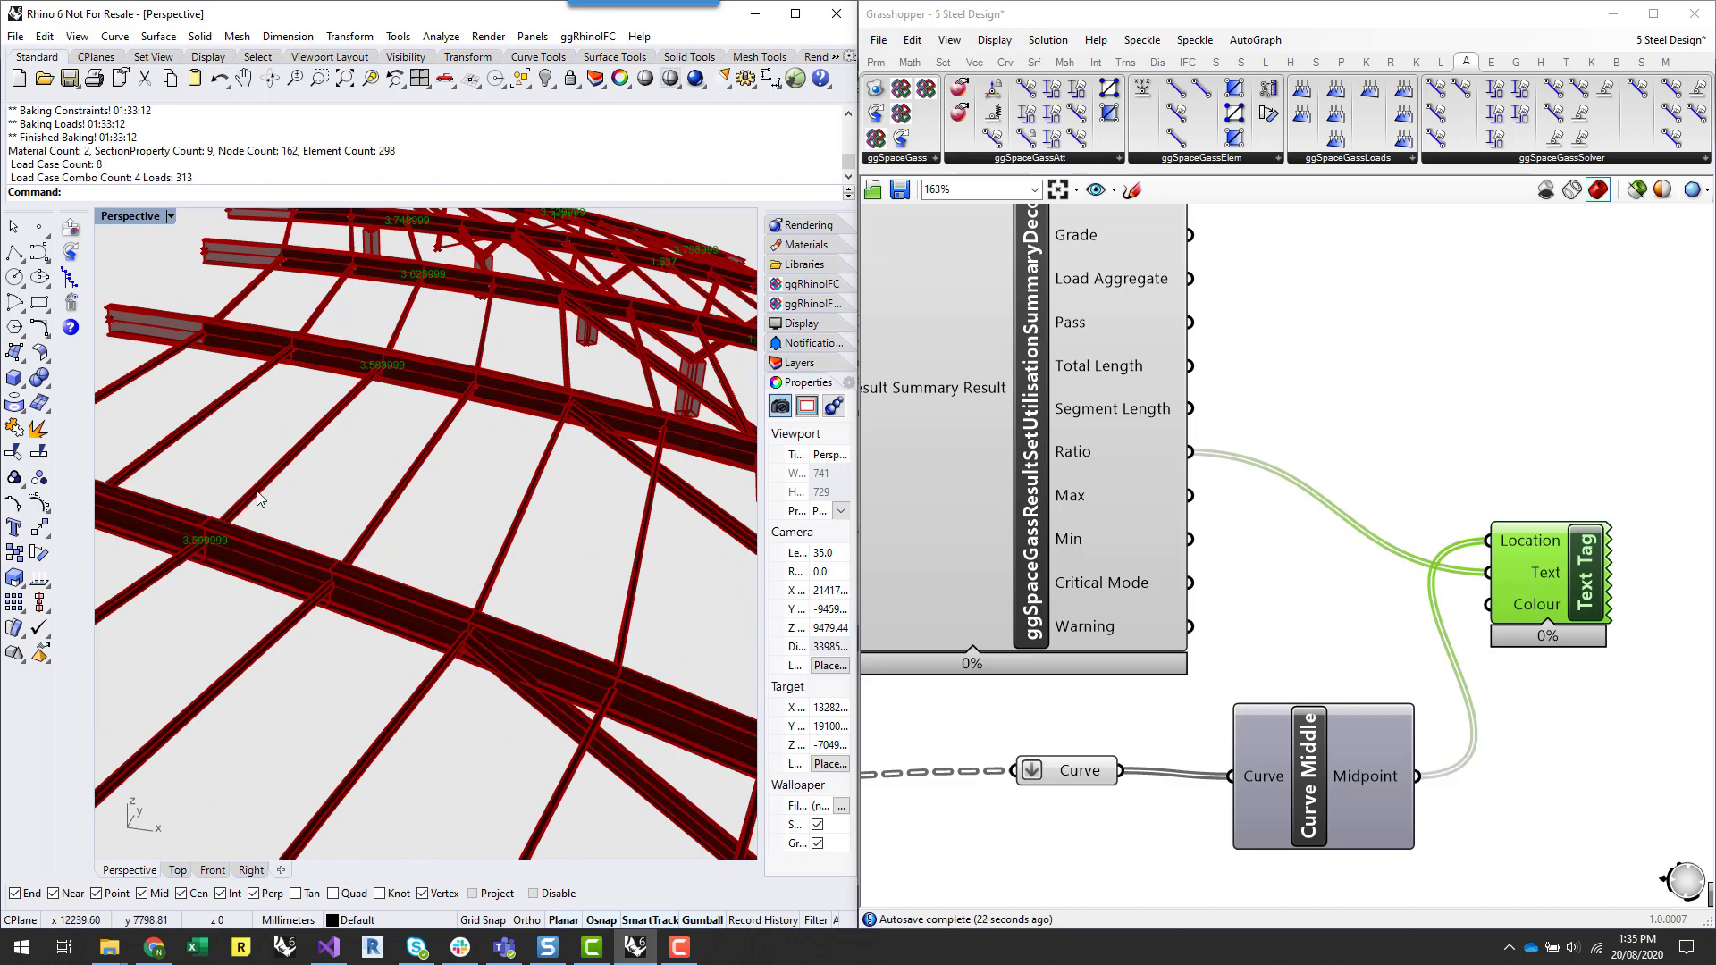
pyautogui.scroll(-4, 257, 497)
pyautogui.scroll(6, 449, 591)
pyautogui.scroll(-2, 449, 653)
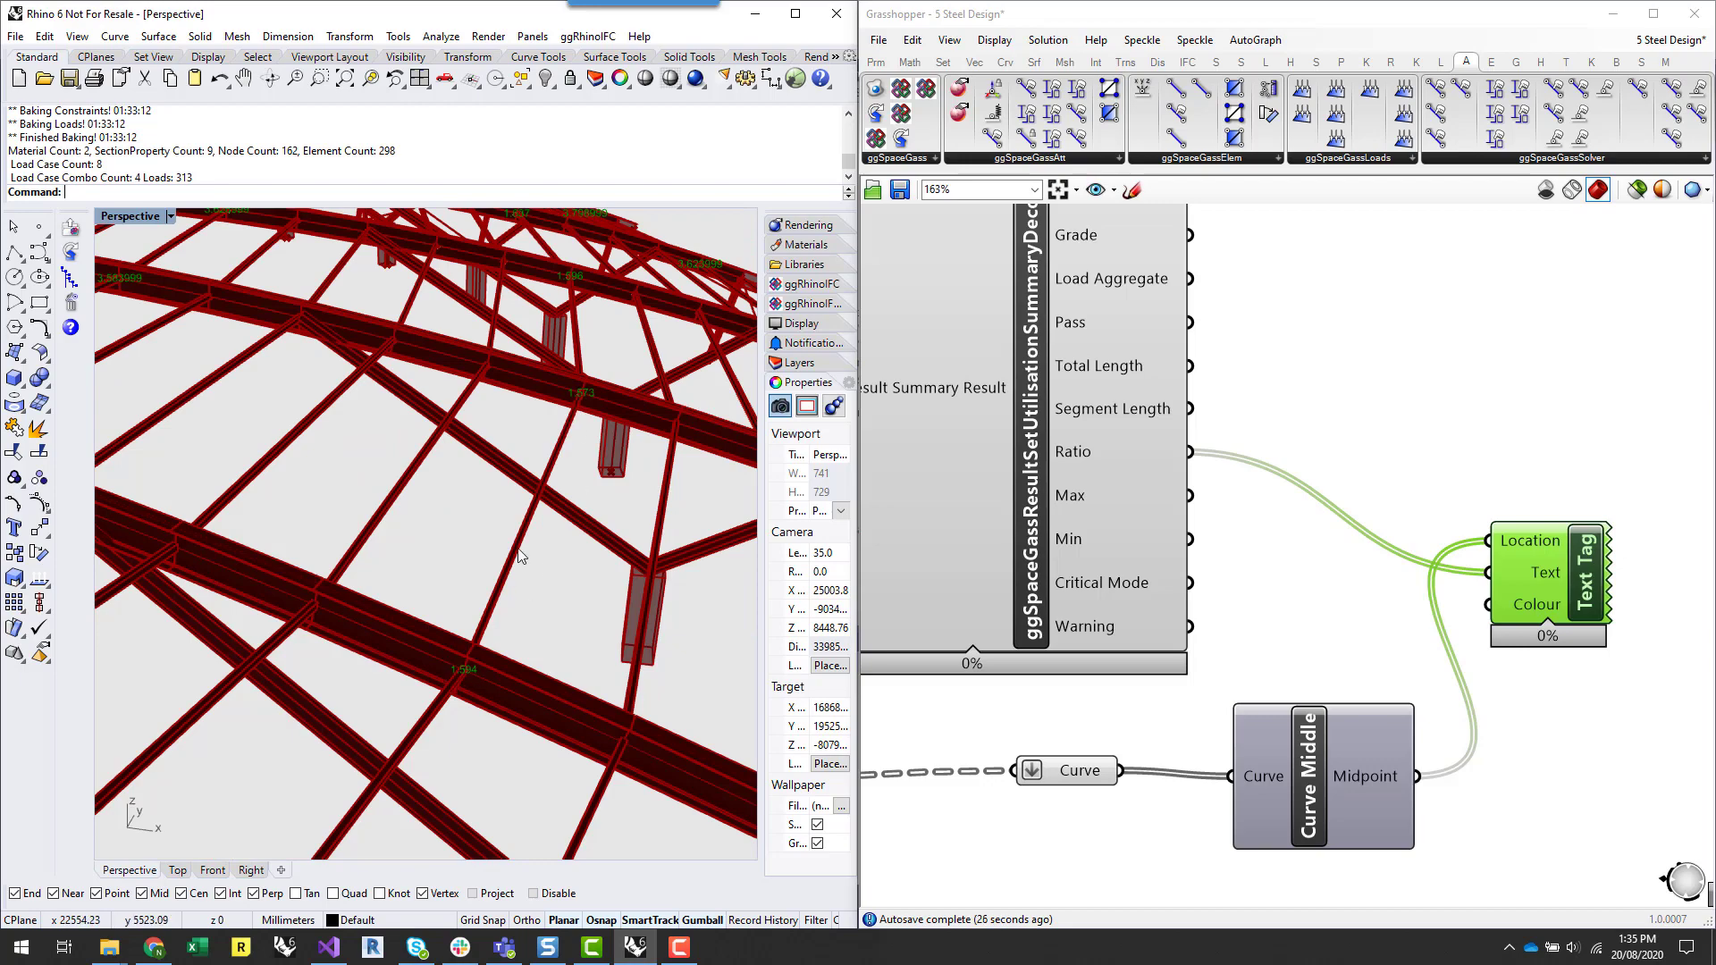
pyautogui.scroll(-4, 518, 549)
pyautogui.moveTo(623, 602); pyautogui.dragTo(580, 624, button='right')
pyautogui.scroll(4, 495, 399)
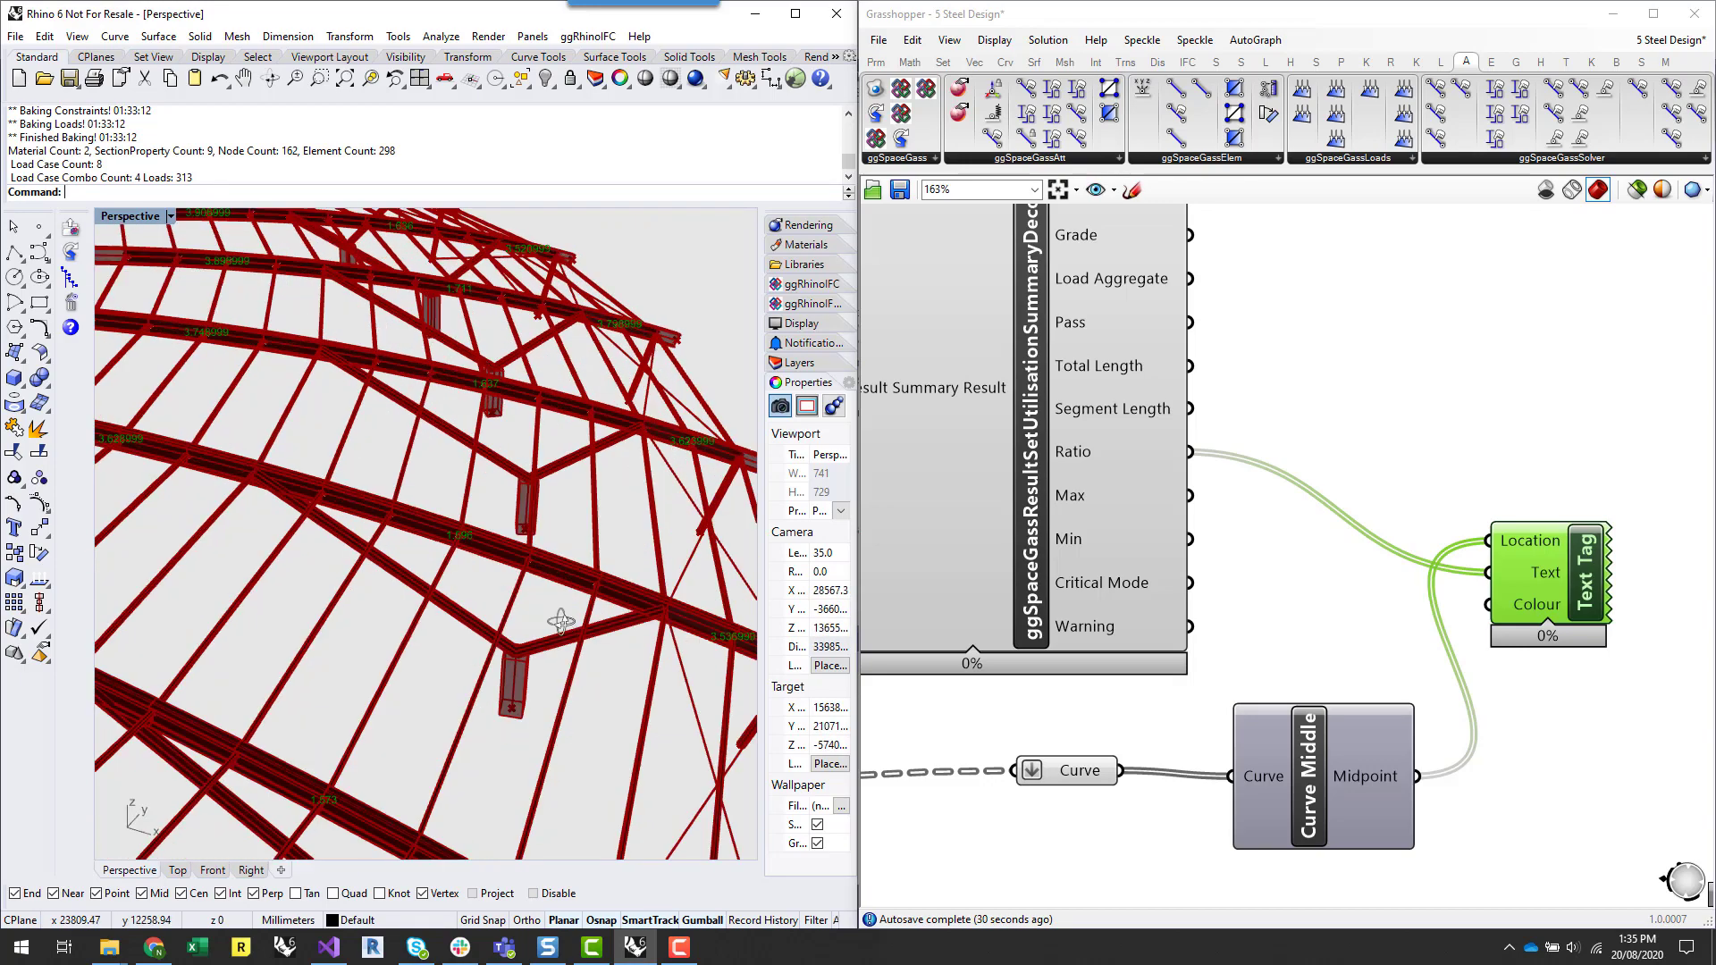
pyautogui.scroll(-4, 559, 639)
pyautogui.scroll(4, 523, 689)
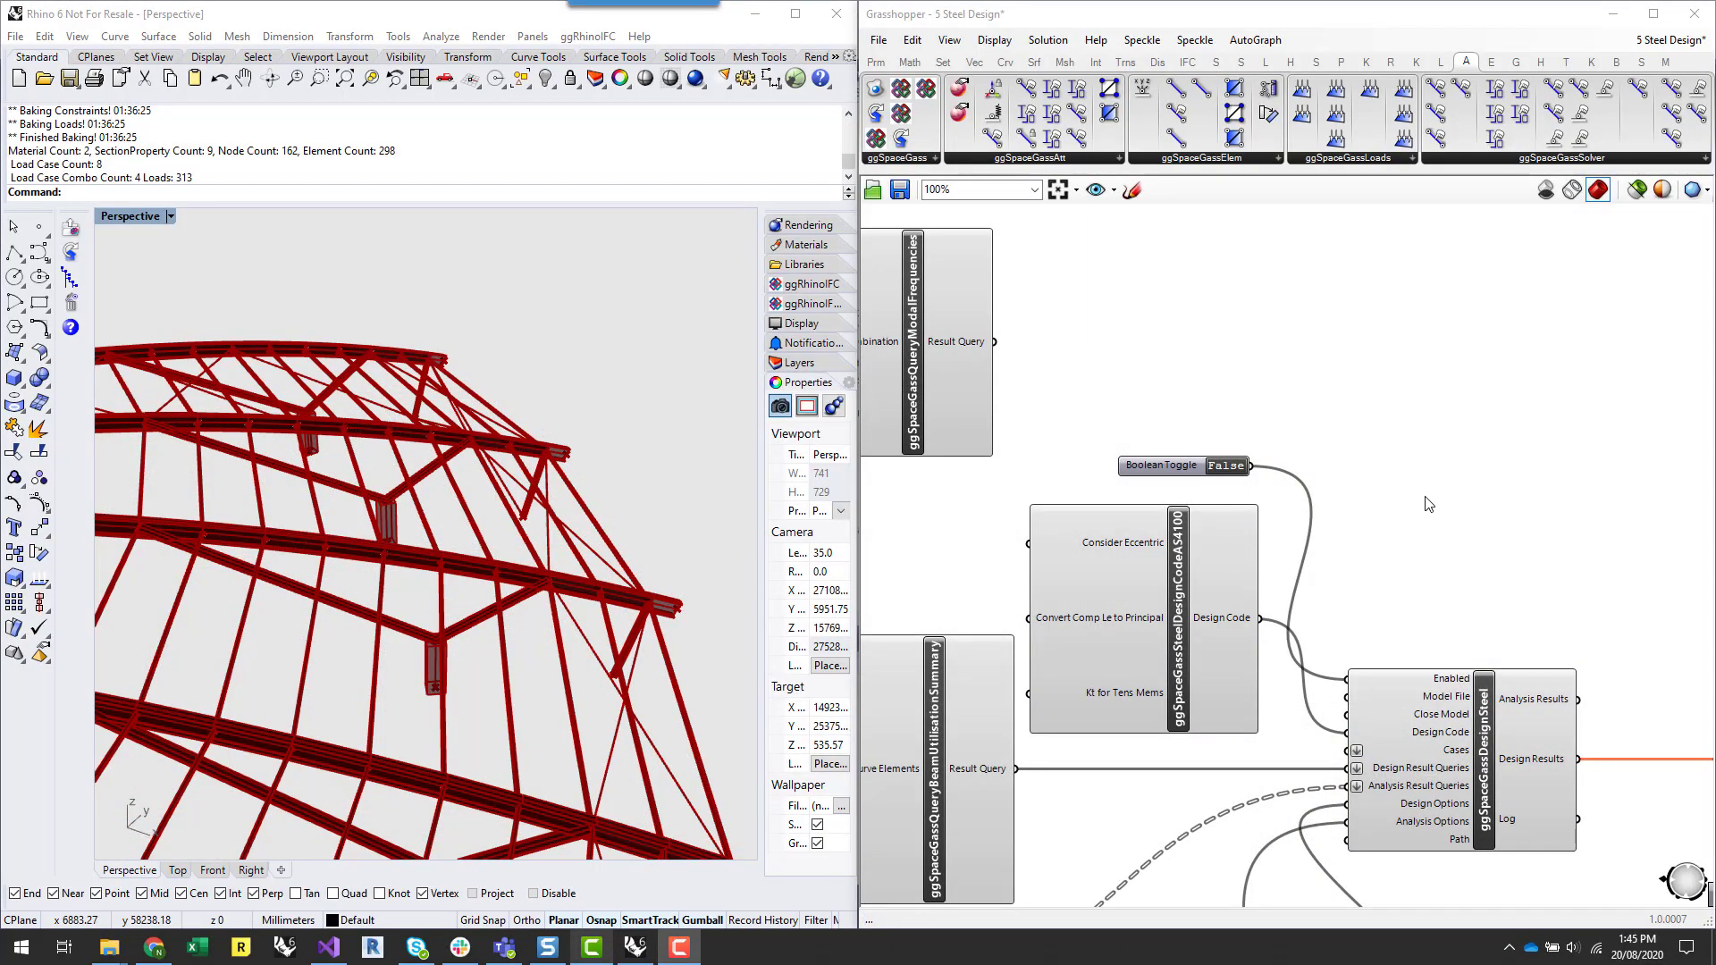
# - Set the Back Cantilever slider in the geometry section of the definition to 0.250
pyautogui.scroll(-2, 1435, 517)
pyautogui.moveTo(1080, 547); pyautogui.dragTo(1329, 548, button='right')
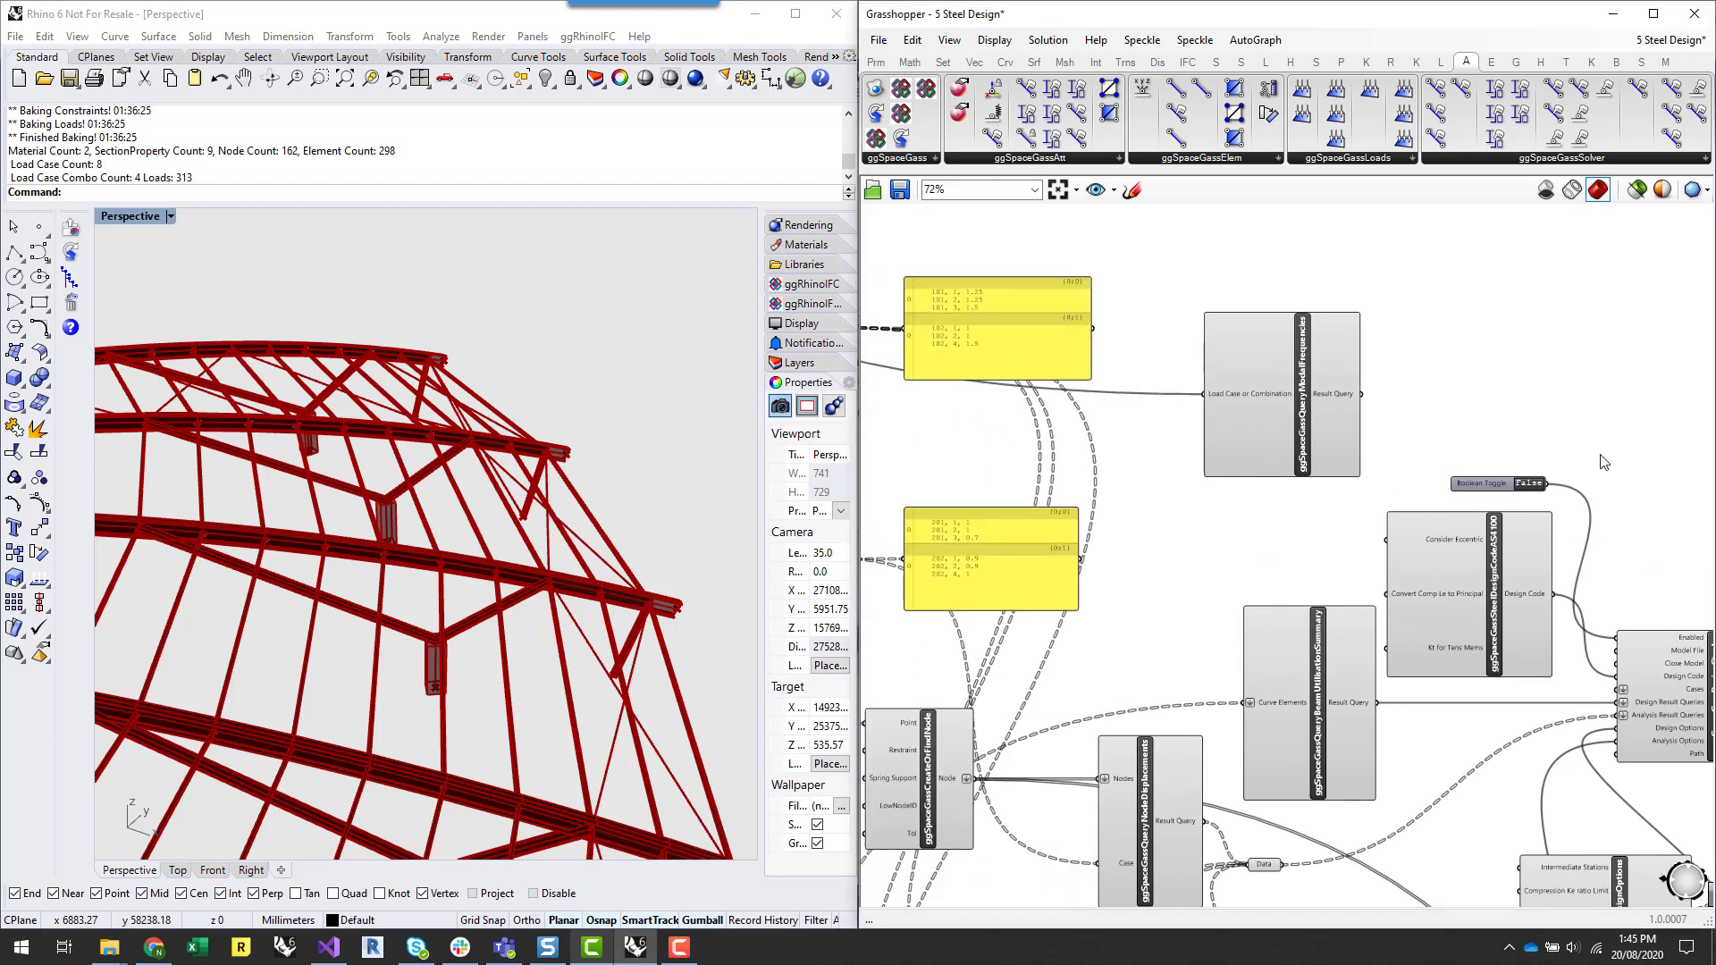
pyautogui.scroll(-1, 1608, 466)
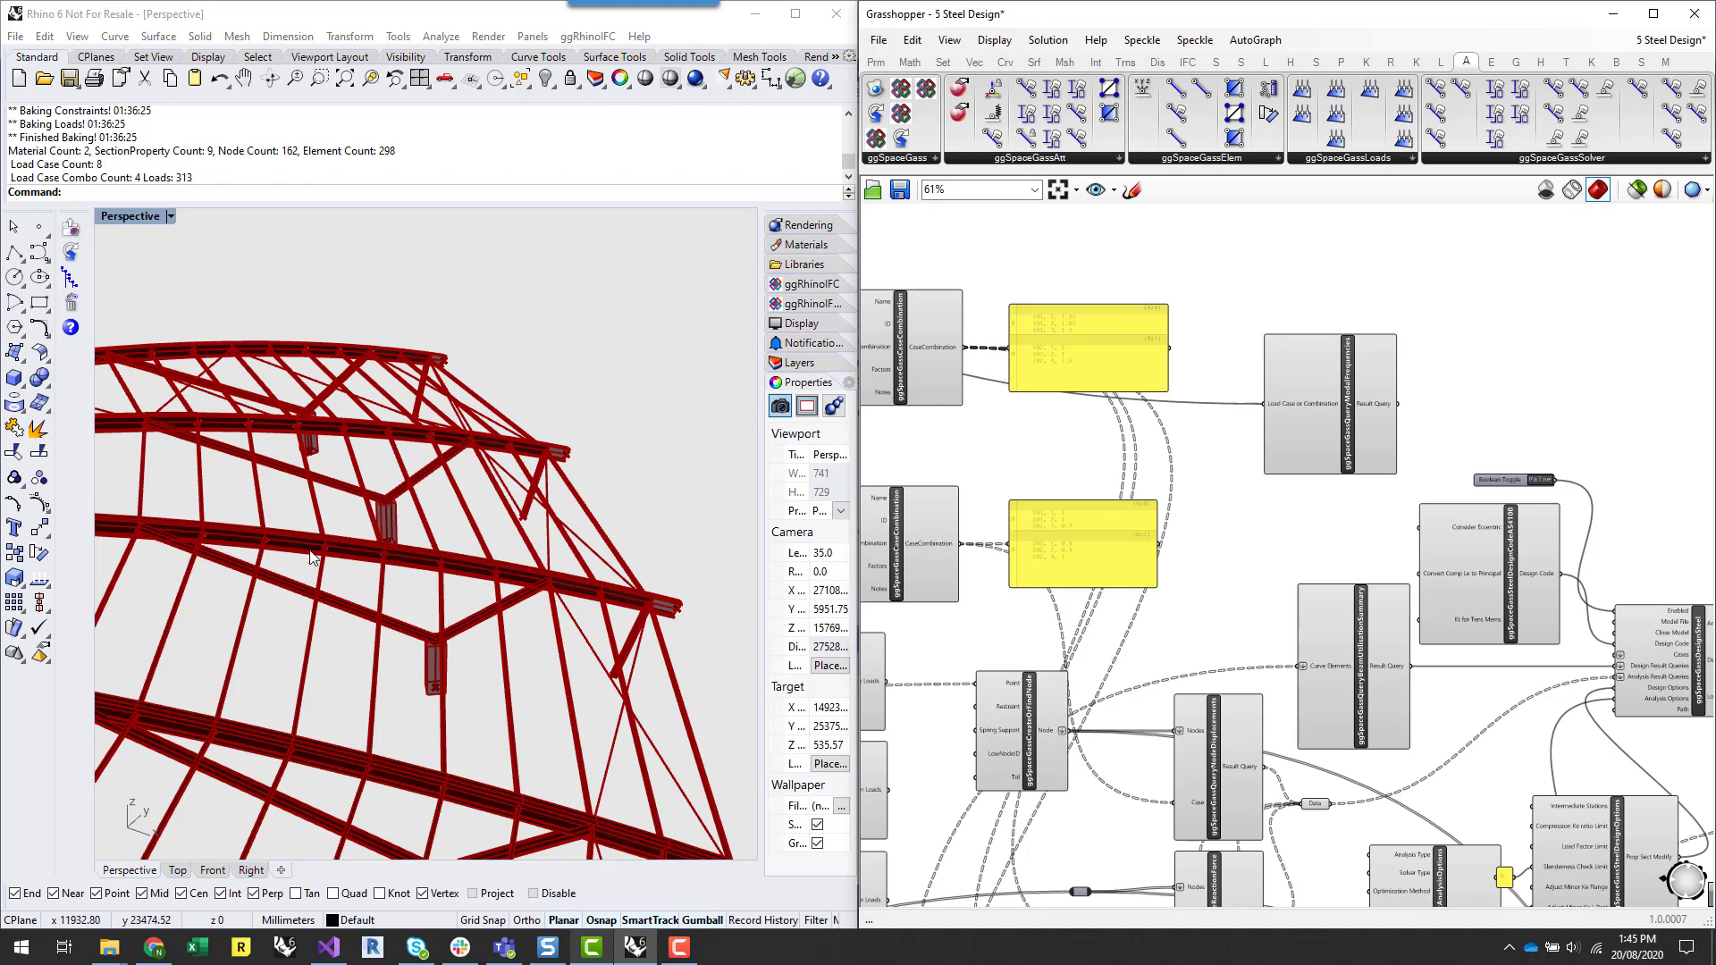
pyautogui.scroll(-5, 1062, 671)
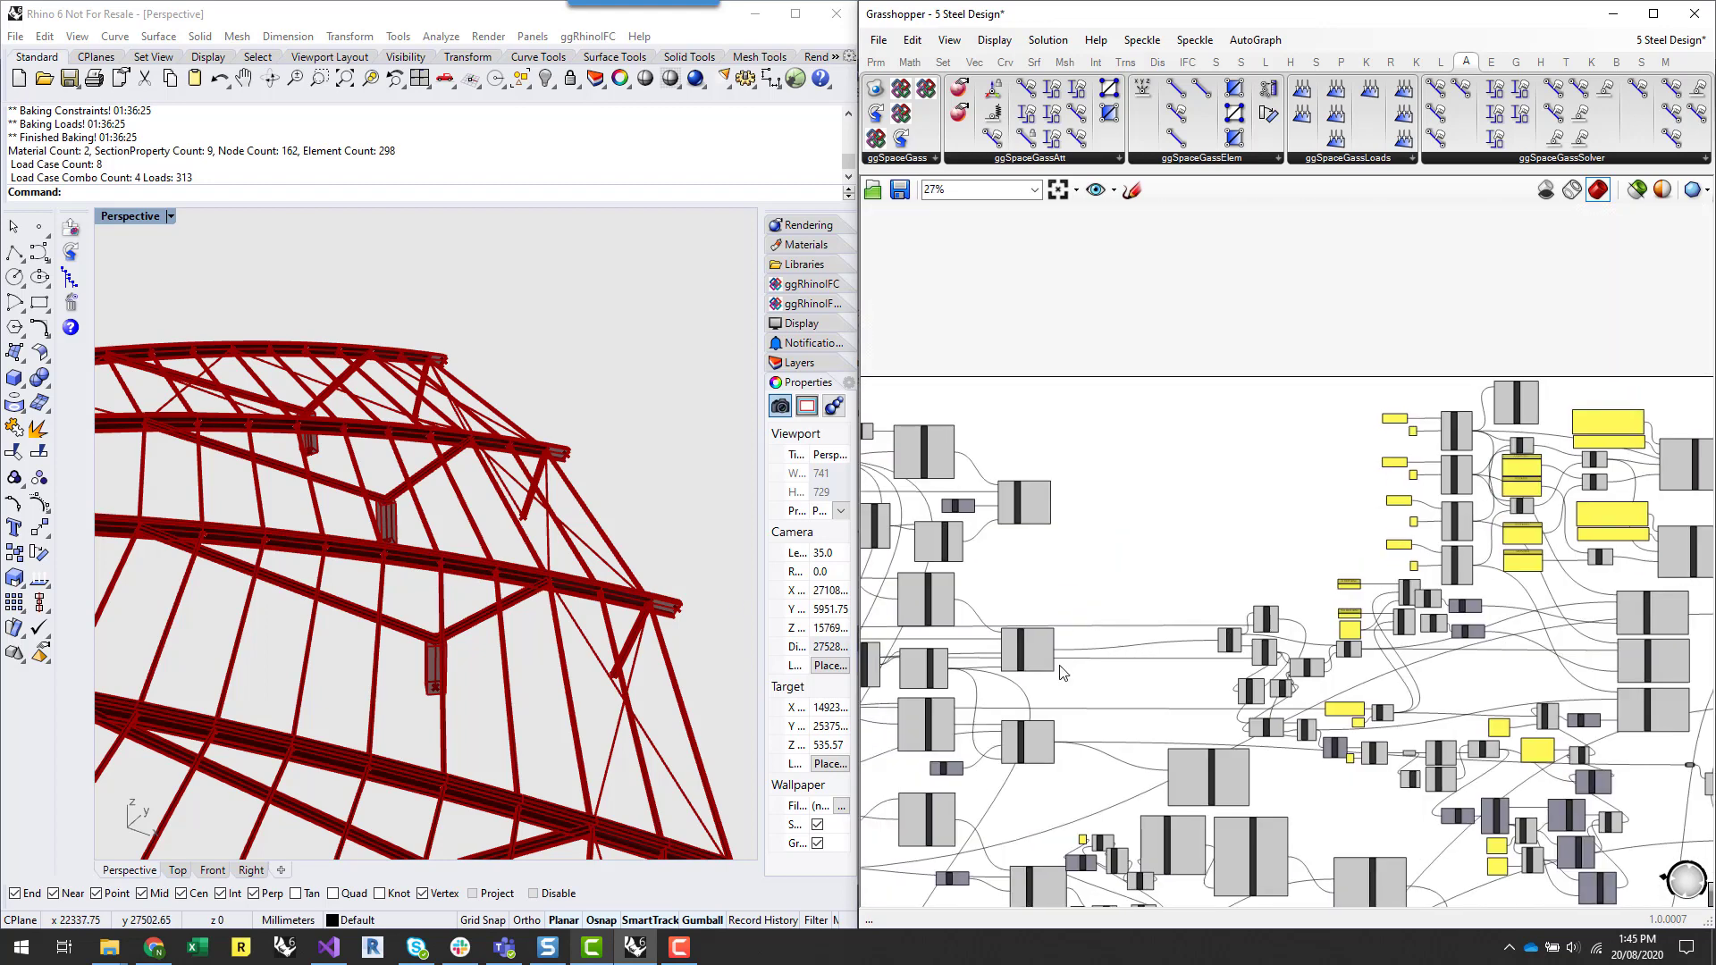
pyautogui.moveTo(1016, 660); pyautogui.dragTo(1287, 661, button='right')
pyautogui.moveTo(937, 610); pyautogui.dragTo(1294, 618, button='right')
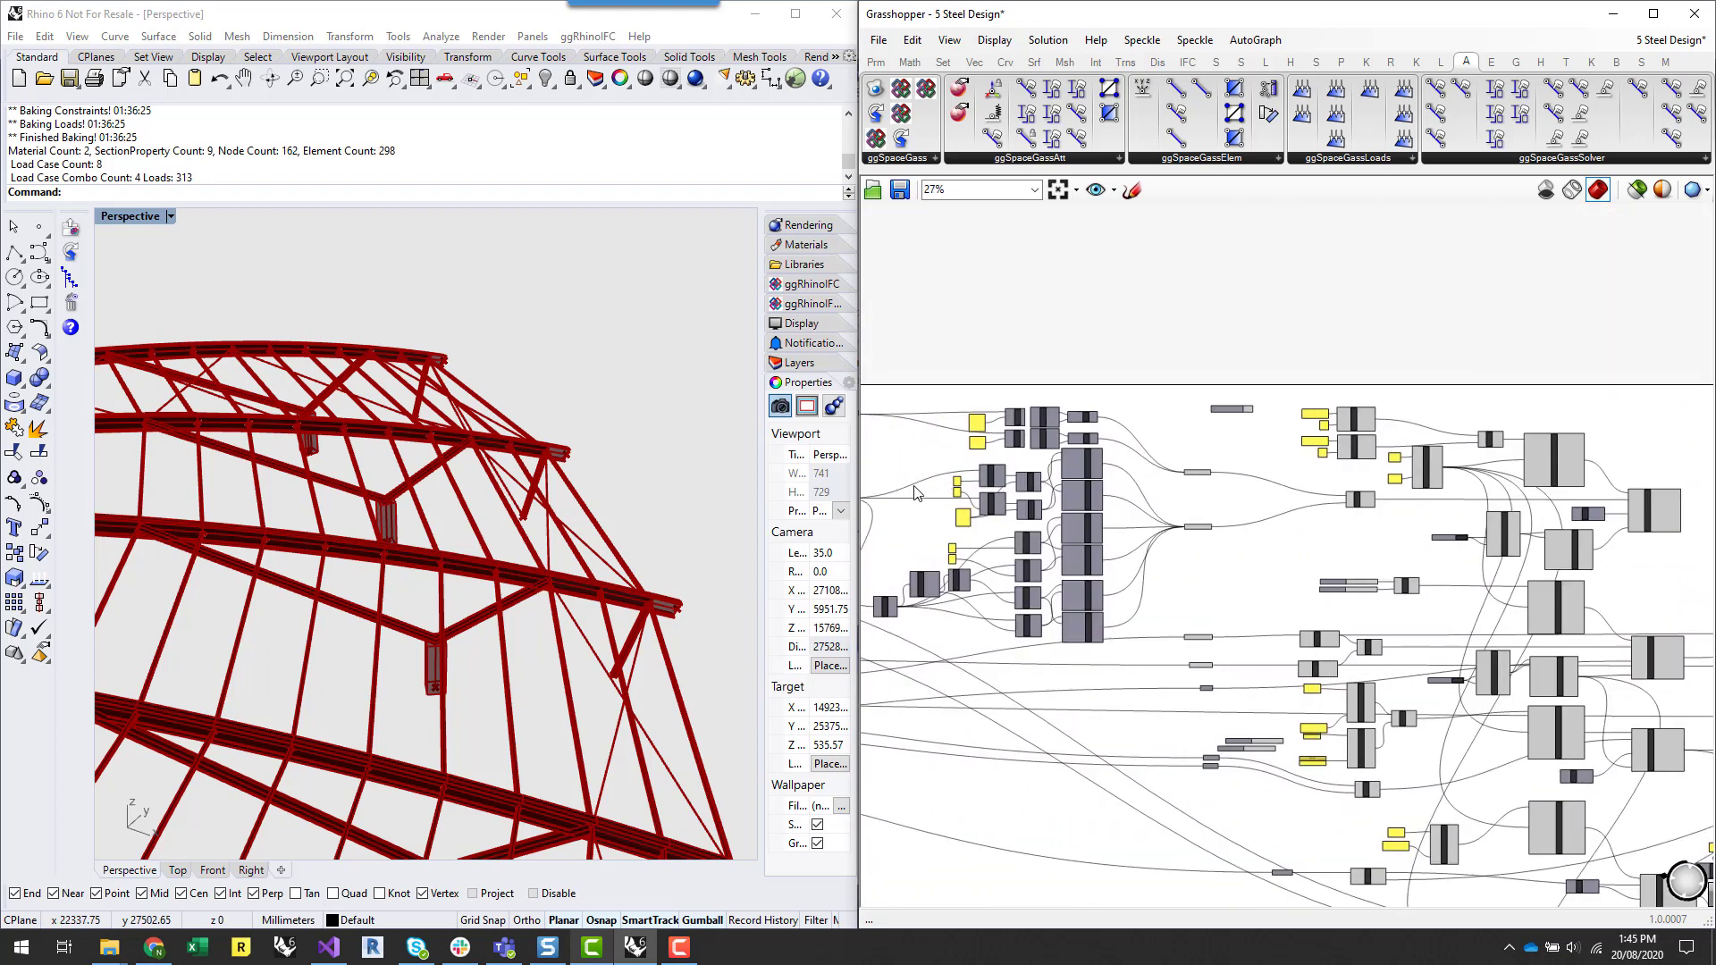
pyautogui.moveTo(914, 486); pyautogui.dragTo(1240, 504, button='right')
pyautogui.moveTo(974, 682)
pyautogui.mouseDown(button='right')
pyautogui.moveTo(1287, 634)
pyautogui.moveTo(1445, 633)
pyautogui.mouseUp(button='right')
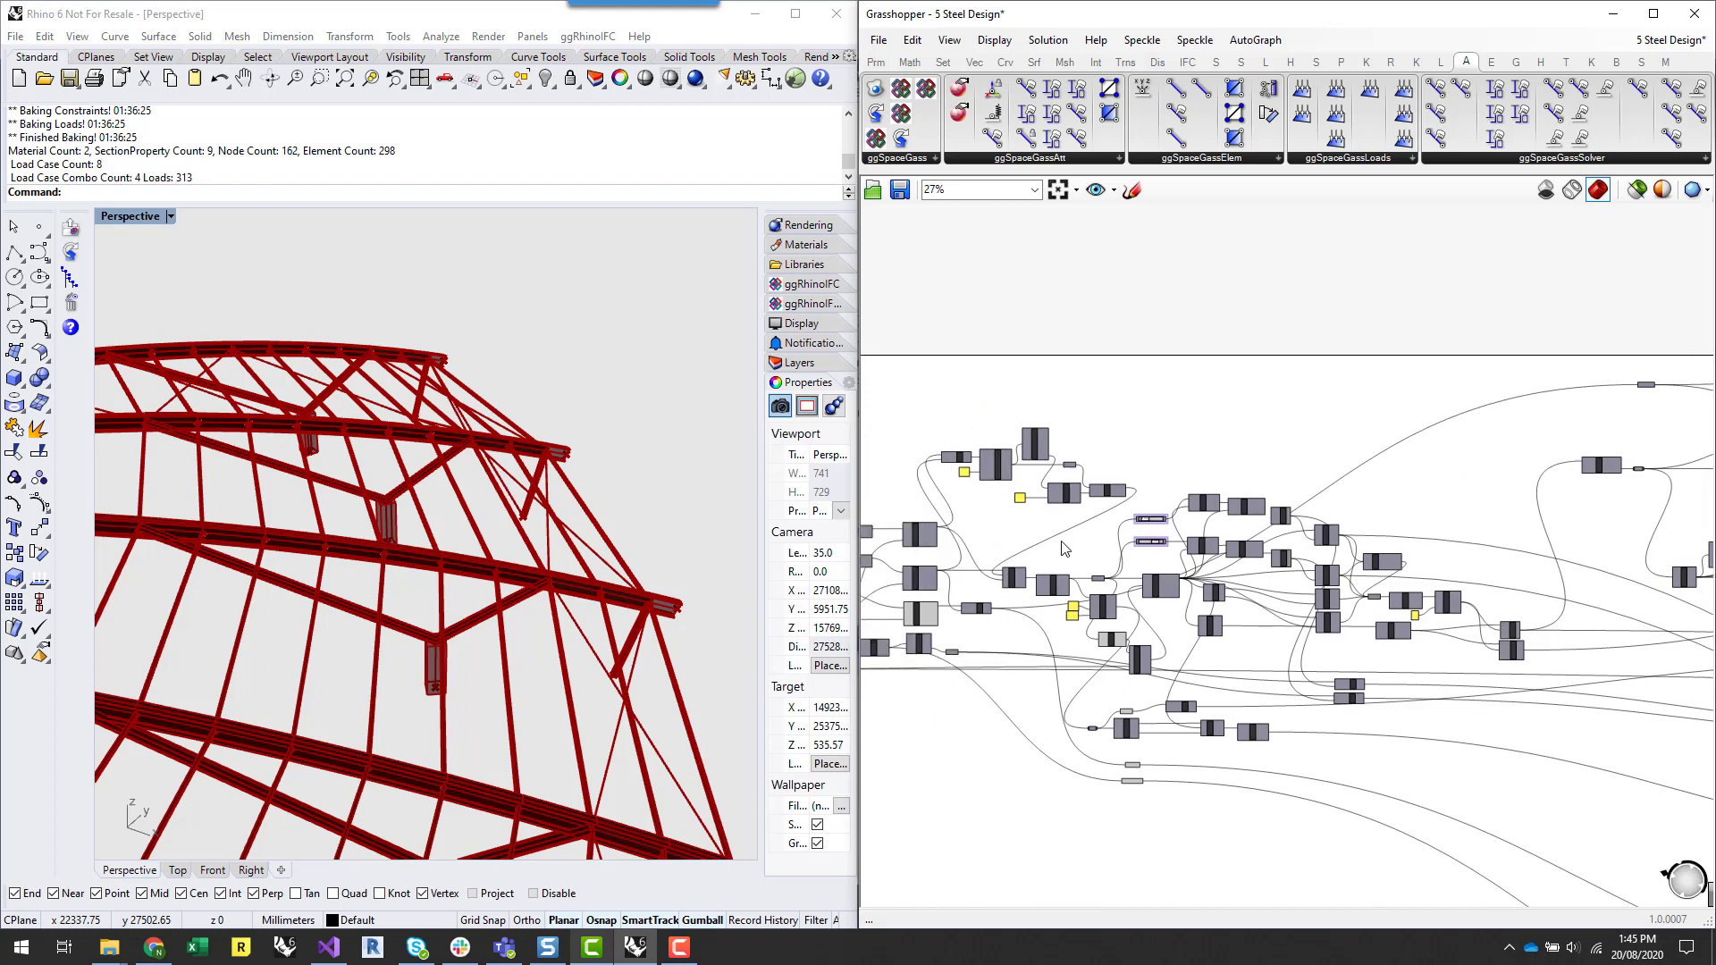
pyautogui.scroll(8, 1146, 524)
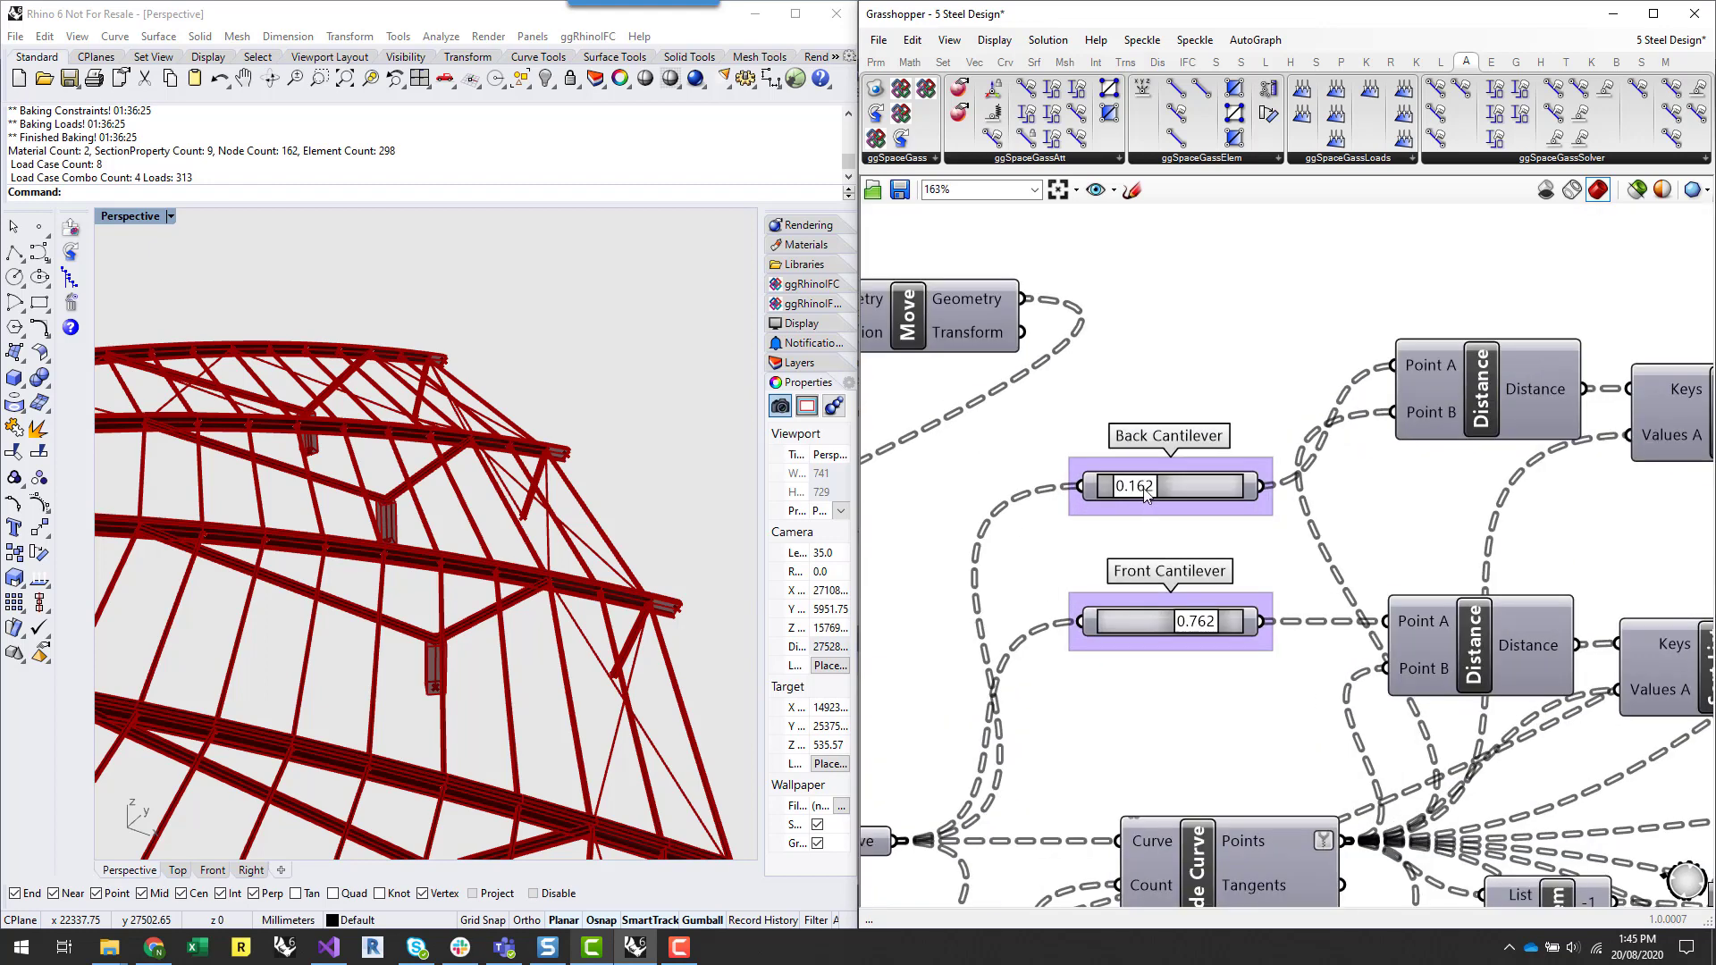
pyautogui.moveTo(1147, 495); pyautogui.dragTo(1158, 493)
pyautogui.hotkey('ctrl', 'z')
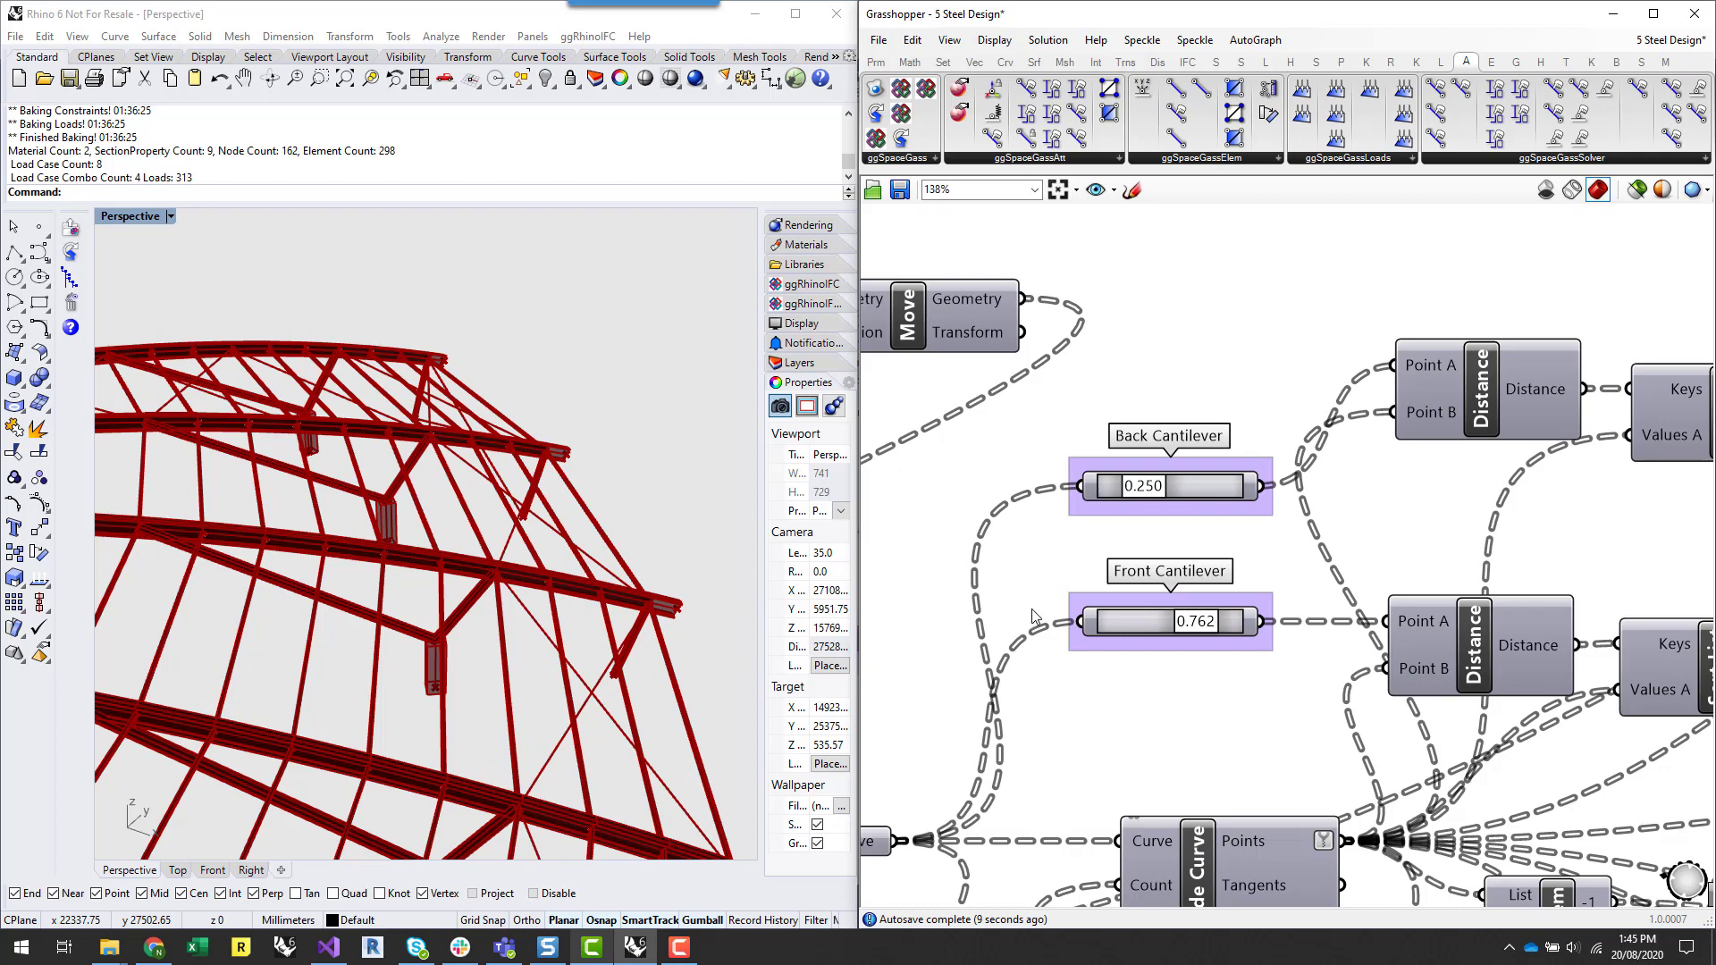
# - Re-run the steel design on the changed geometry using the Boolean Toggle wired to the Design Steel component's Enabled input
pyautogui.scroll(-12, 1035, 616)
pyautogui.scroll(6, 1562, 610)
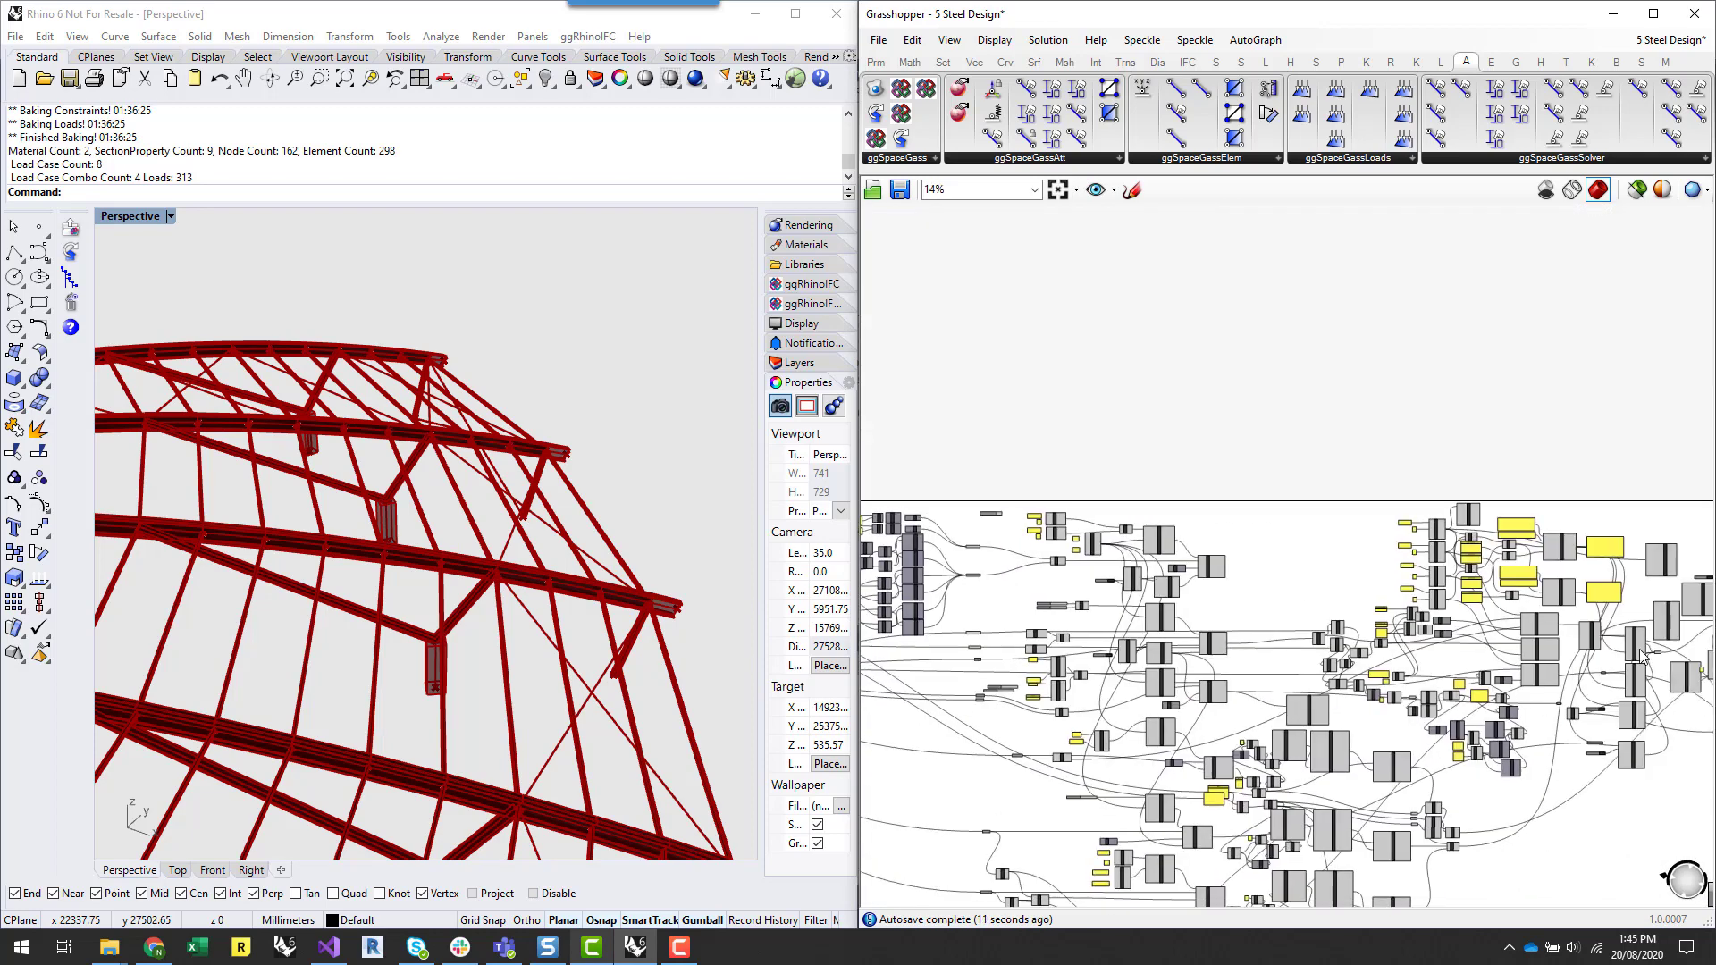
pyautogui.moveTo(1417, 600); pyautogui.dragTo(1195, 556, button='right')
pyautogui.scroll(2, 1329, 601)
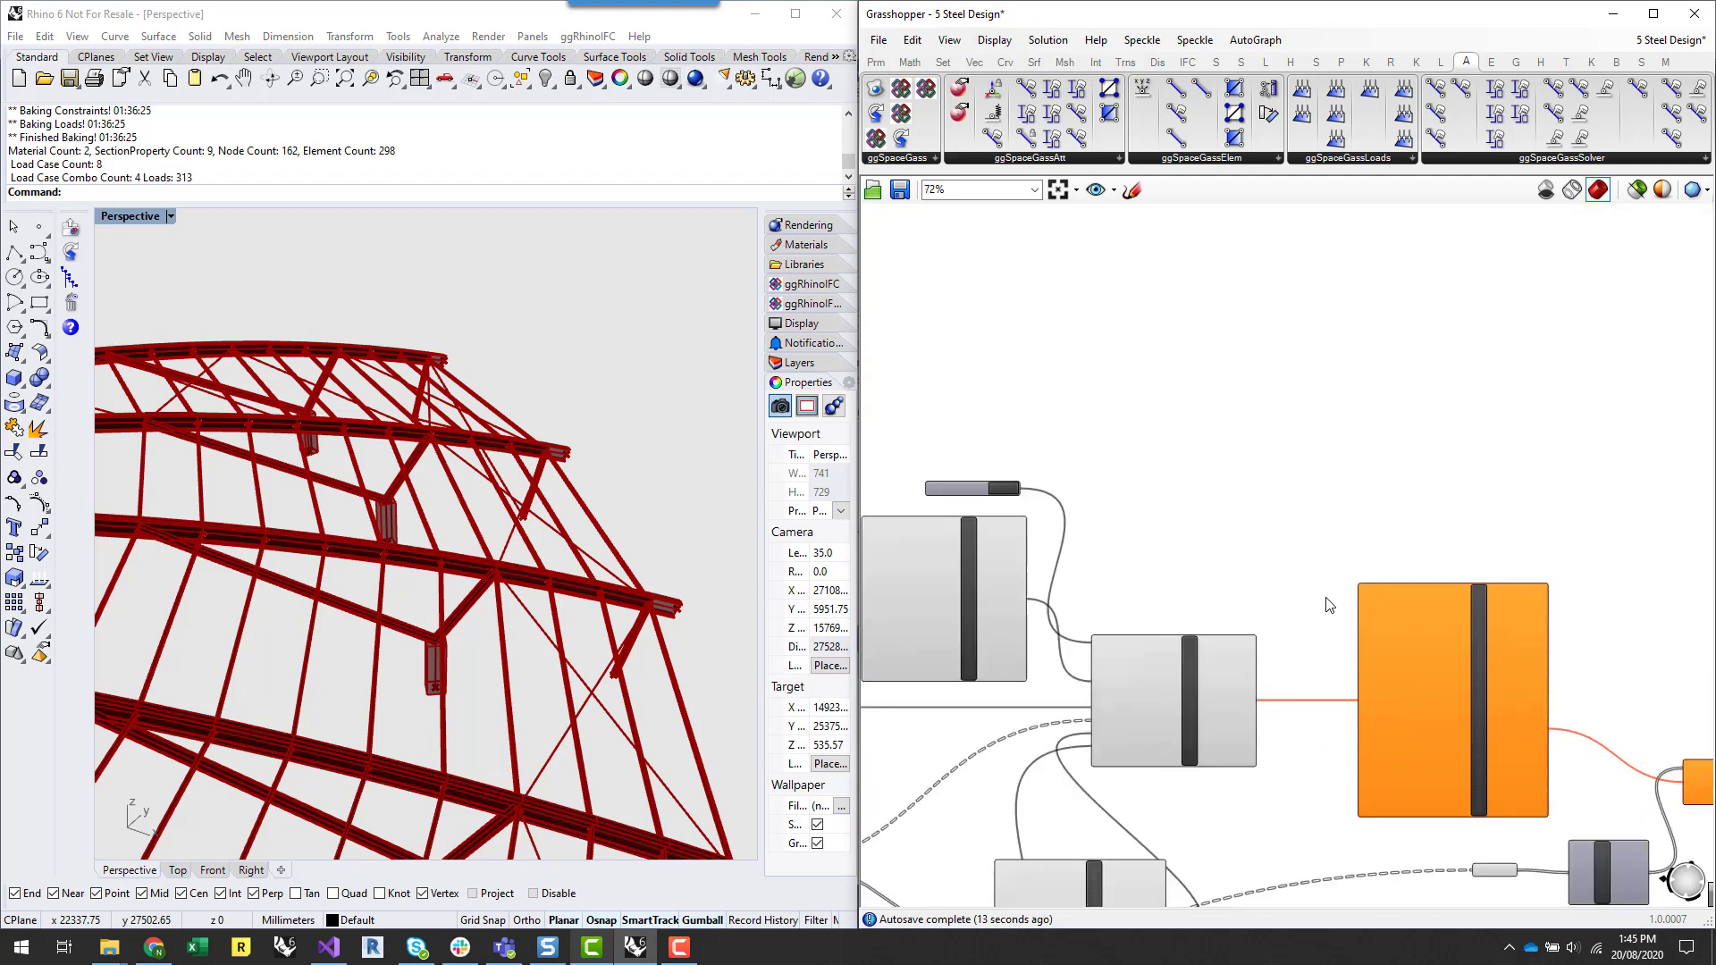
pyautogui.click(1001, 491)
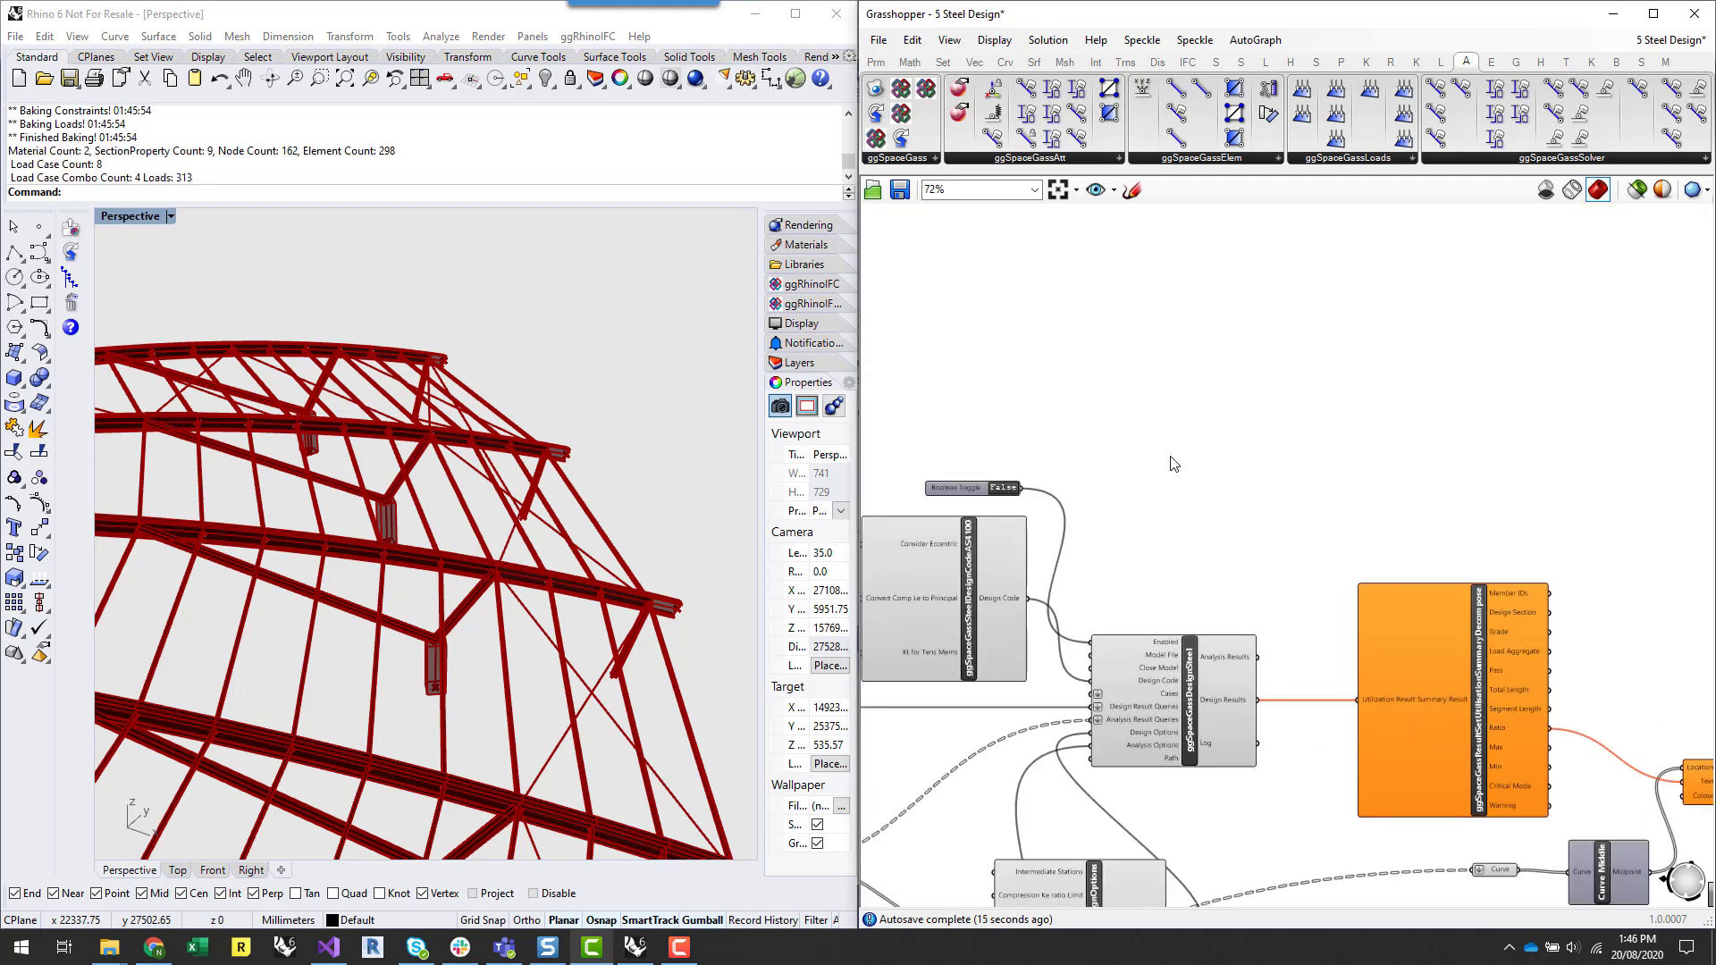
# - Select the ratio Text Tag and examine the updated utilisation ratios along the beams and around the column supports
pyautogui.moveTo(1694, 739); pyautogui.dragTo(1534, 604, button='right')
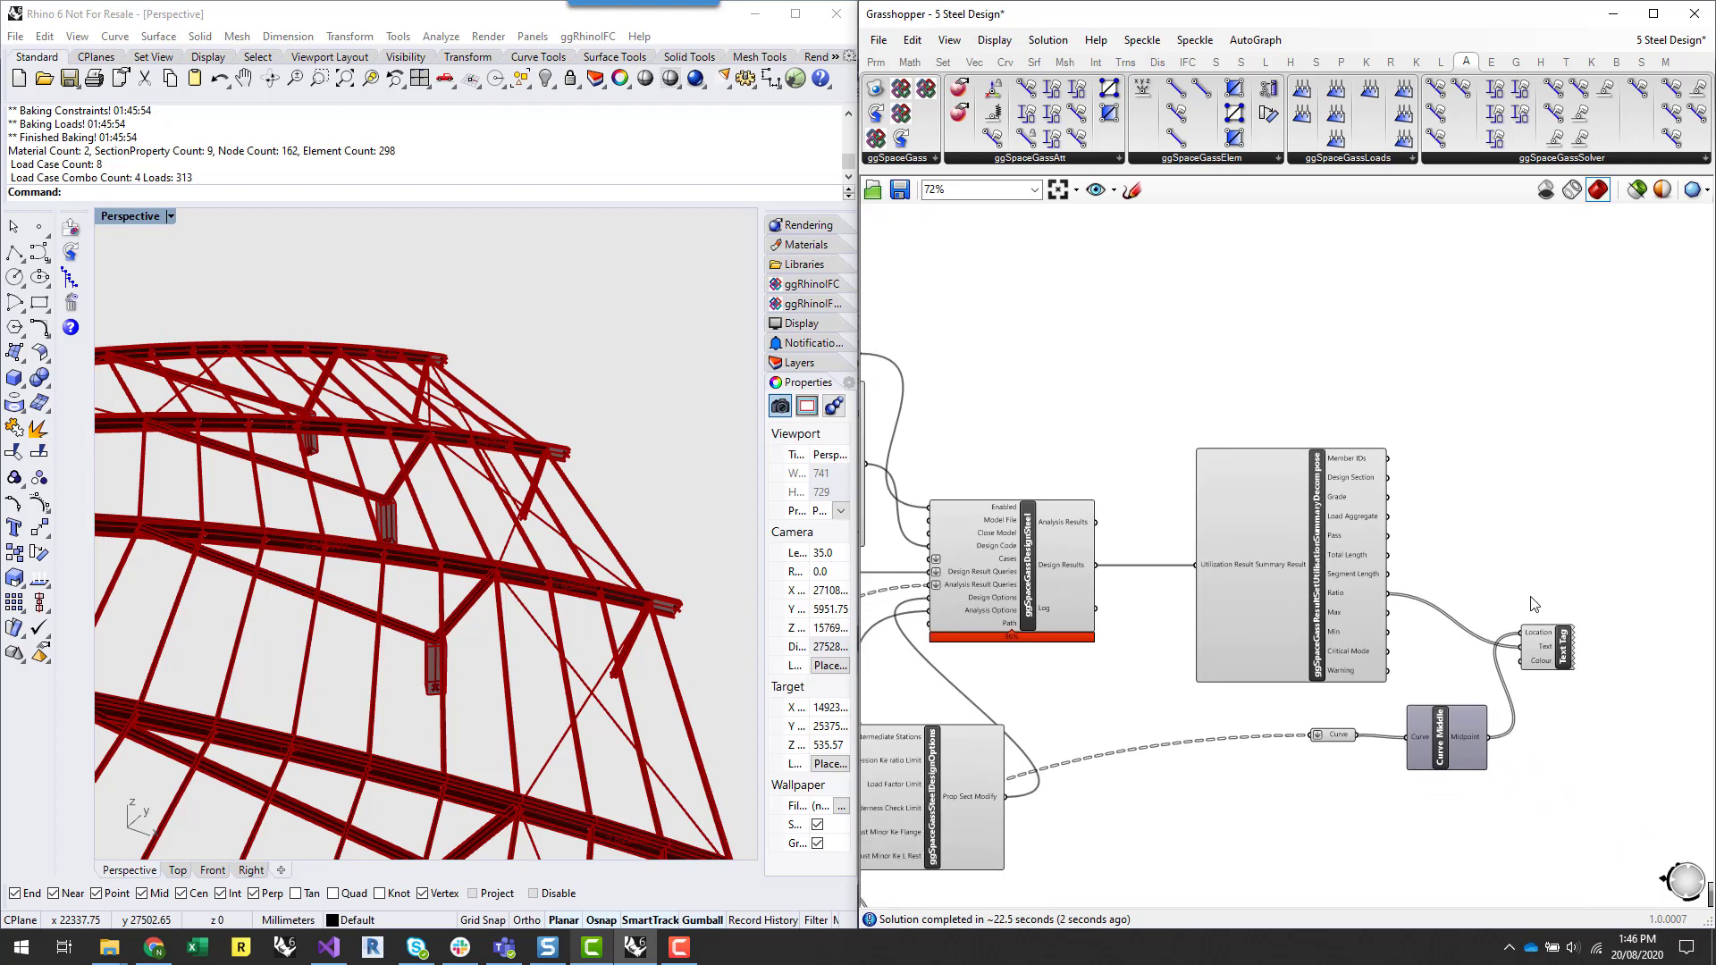
pyautogui.scroll(5, 1534, 604)
pyautogui.click(1526, 661)
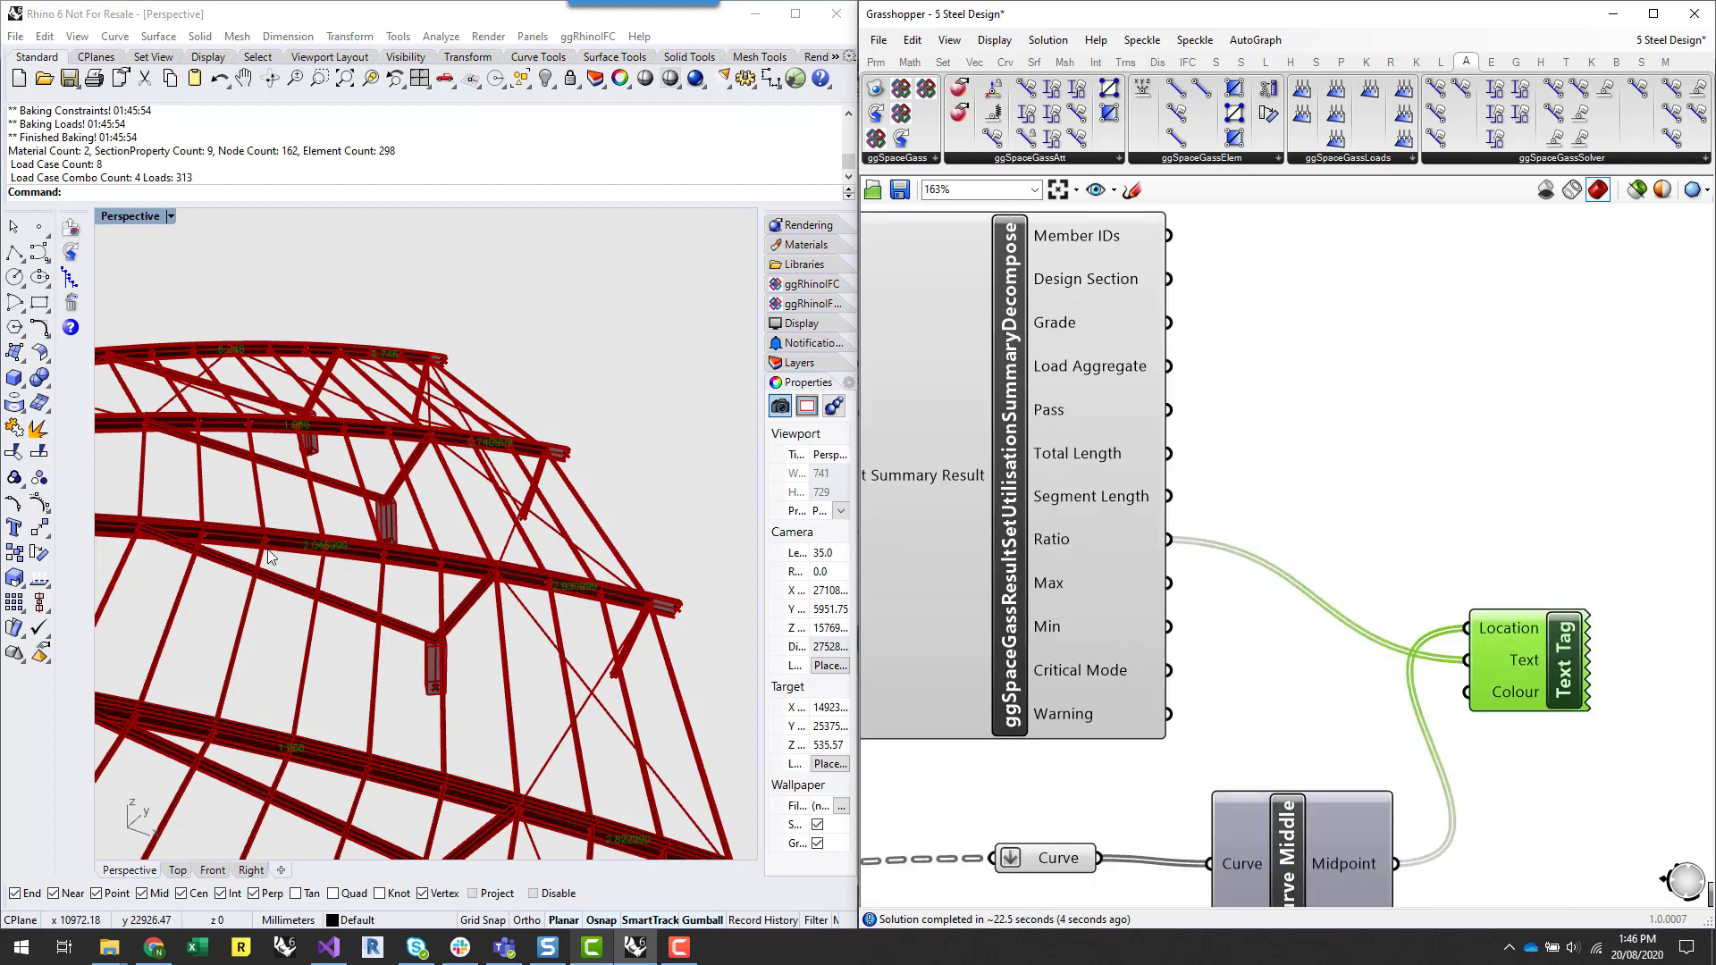
pyautogui.scroll(2, 267, 550)
pyautogui.scroll(-4, 572, 491)
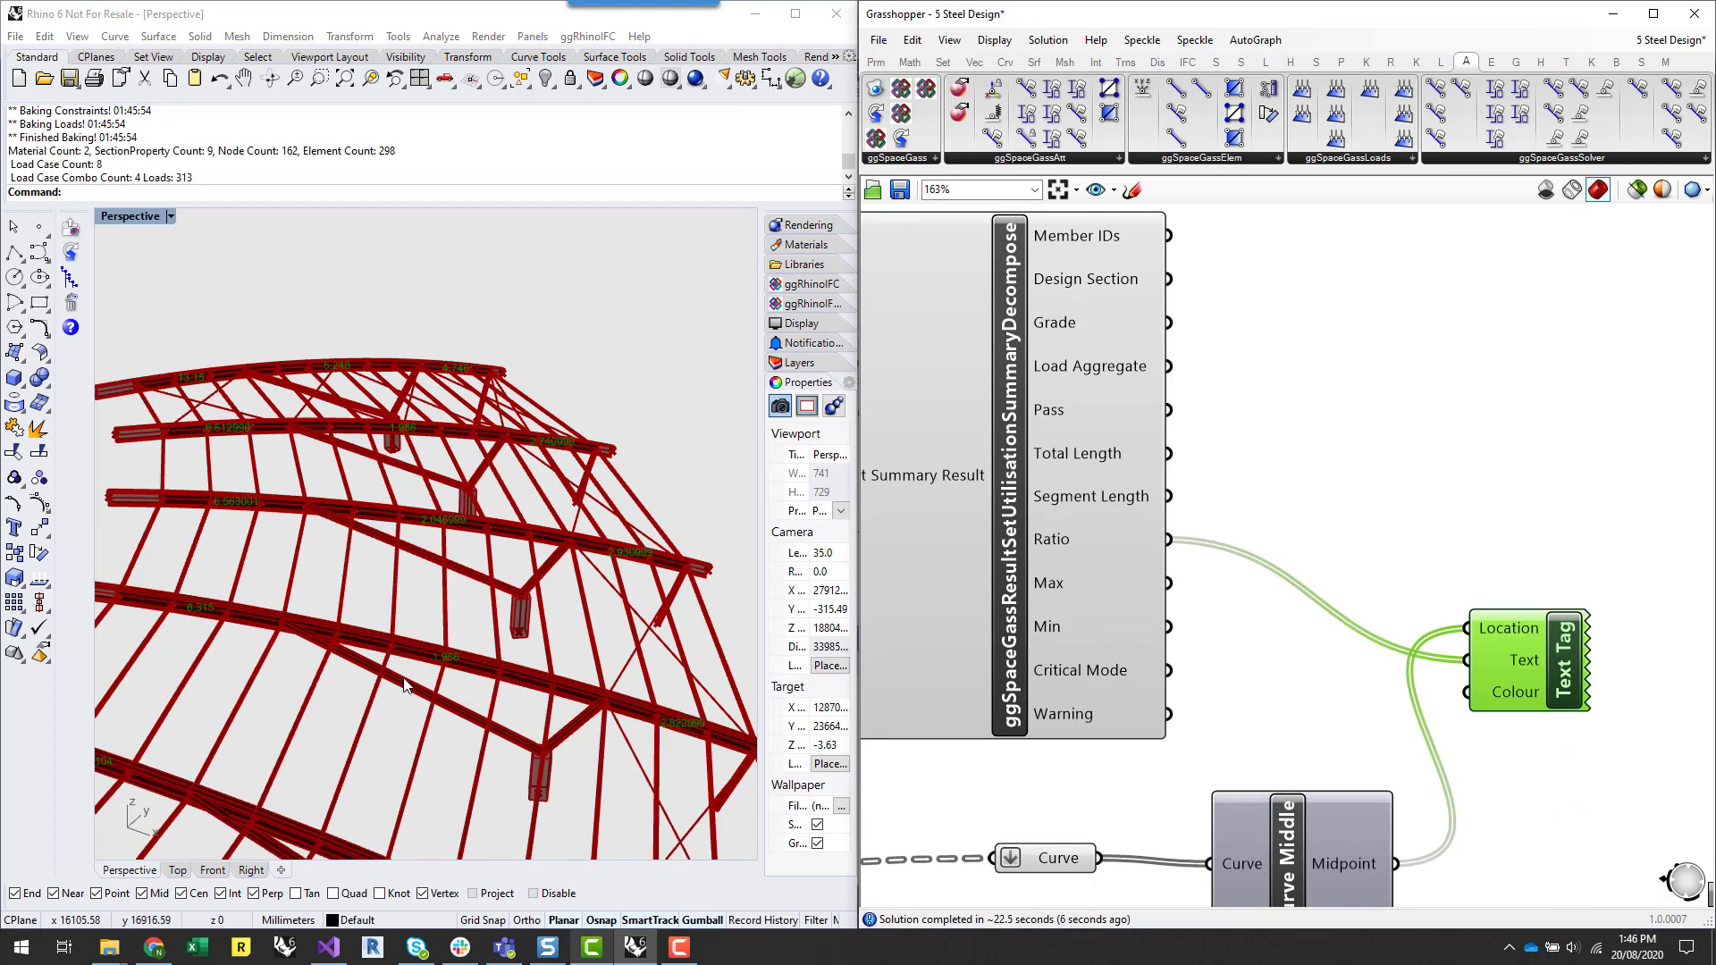
pyautogui.scroll(2, 445, 683)
pyautogui.scroll(-2, 542, 575)
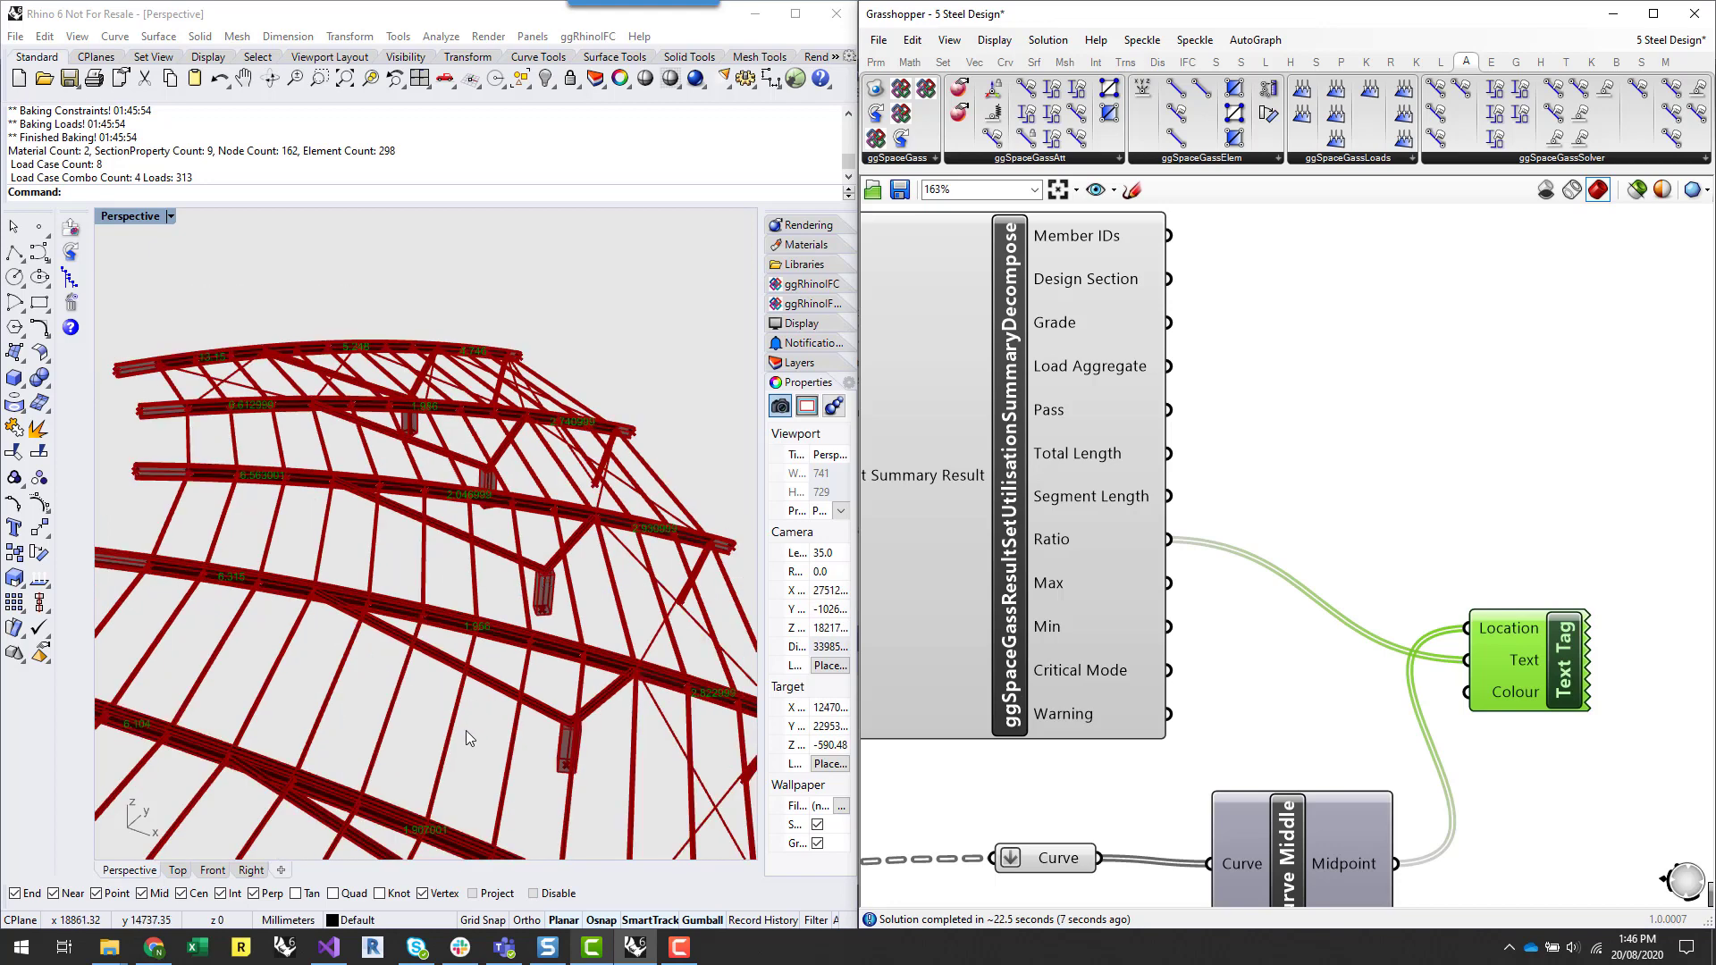
pyautogui.moveTo(465, 731); pyautogui.dragTo(474, 636, button='right')
pyautogui.scroll(-4, 420, 651)
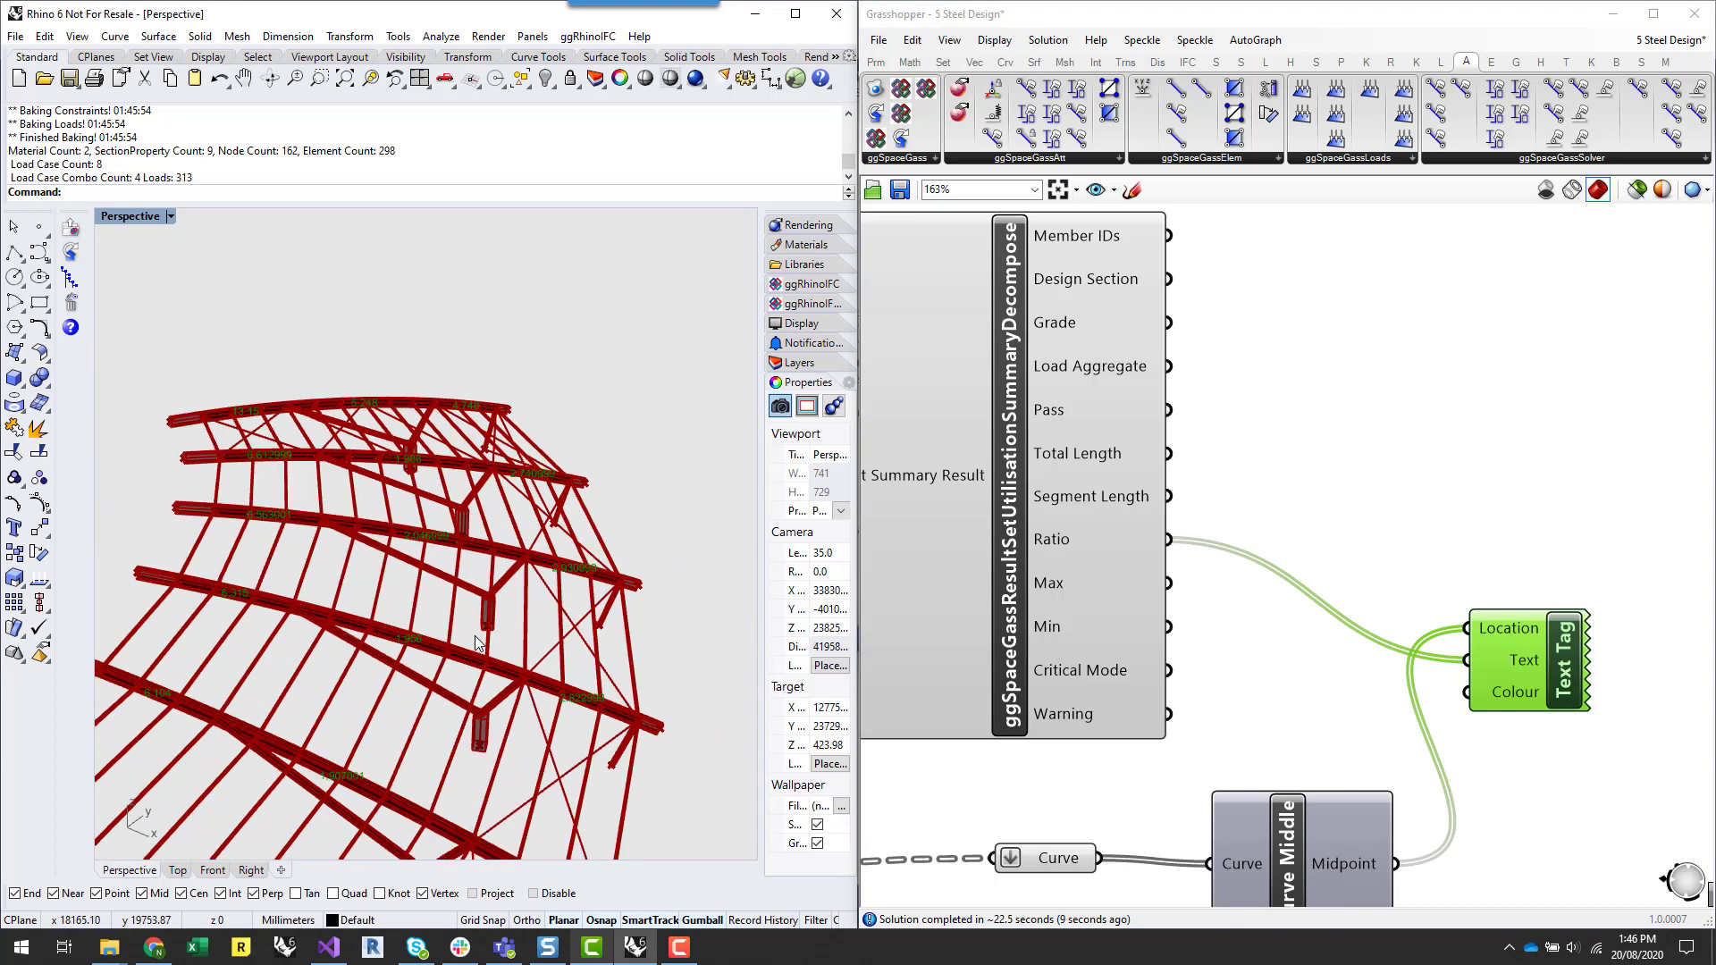
pyautogui.scroll(2, 474, 635)
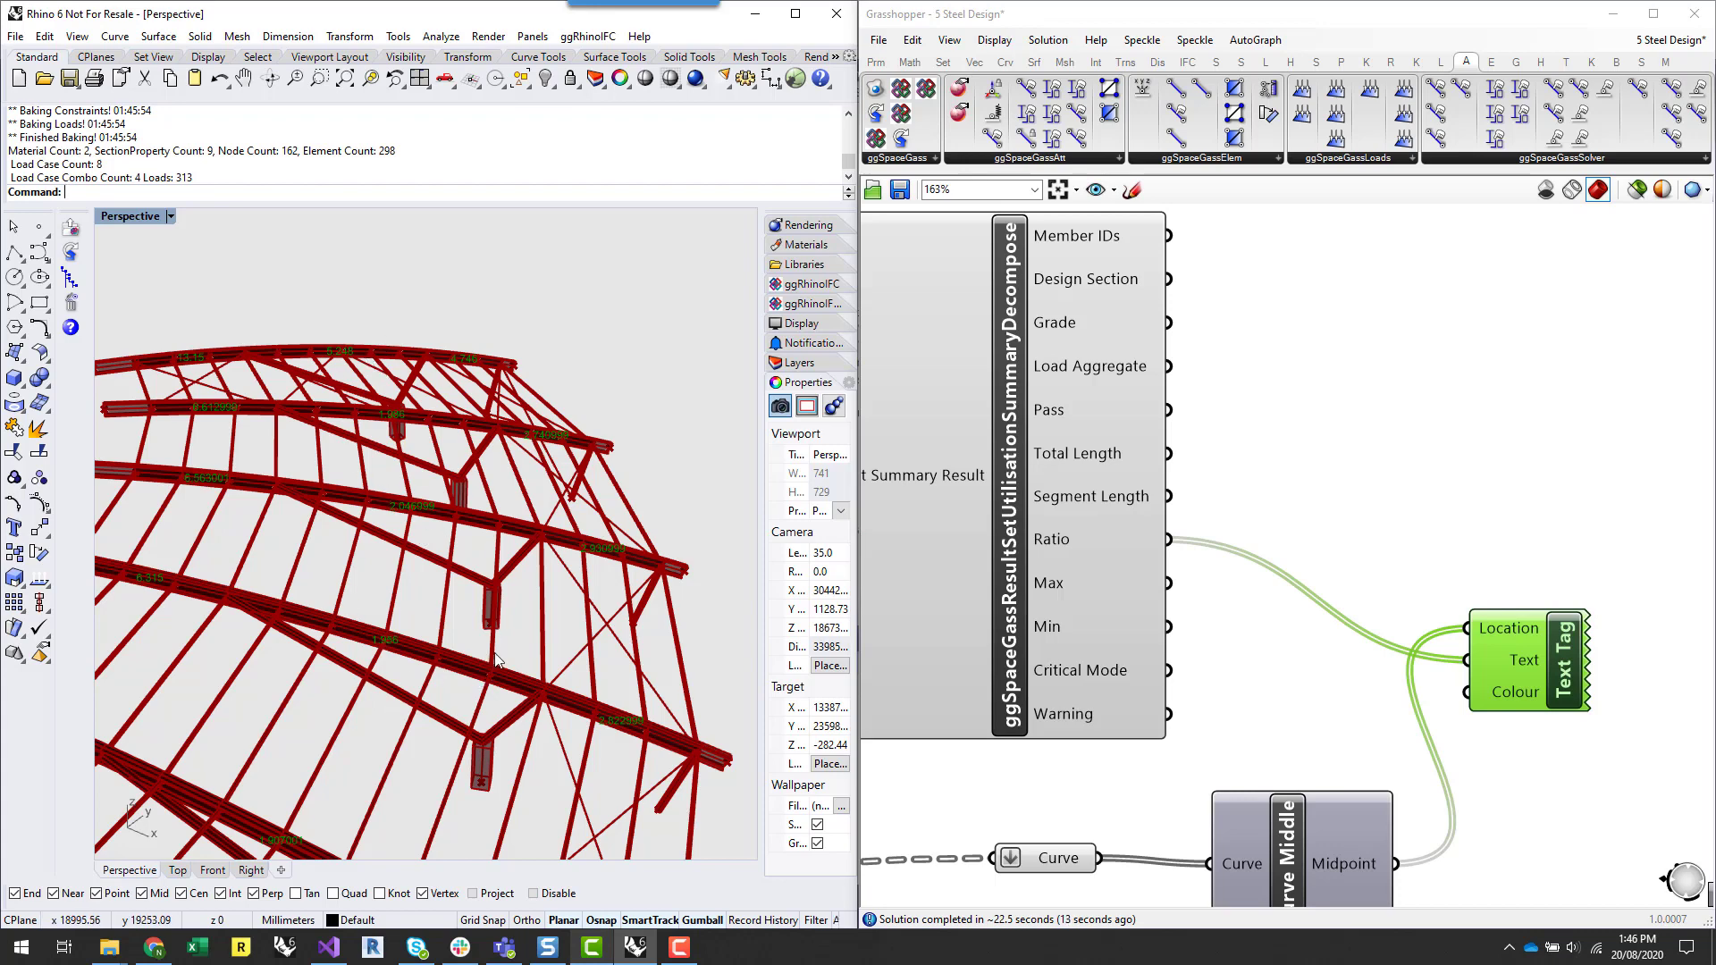
pyautogui.scroll(-2, 639, 409)
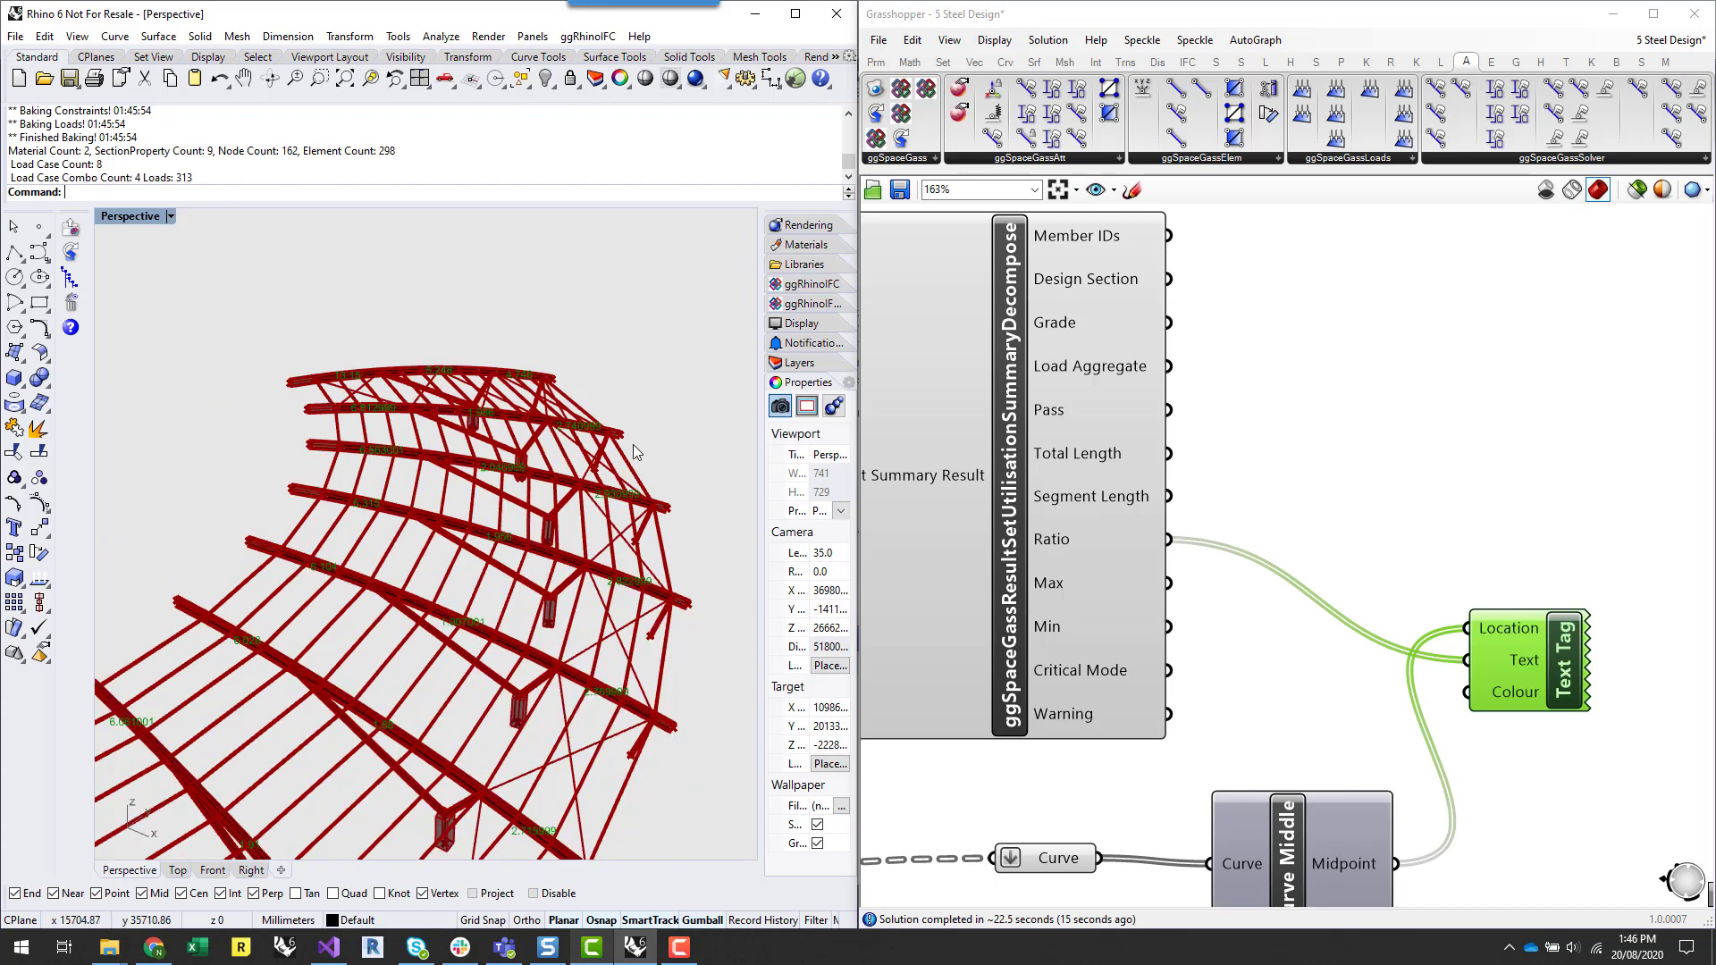
pyautogui.scroll(2, 531, 510)
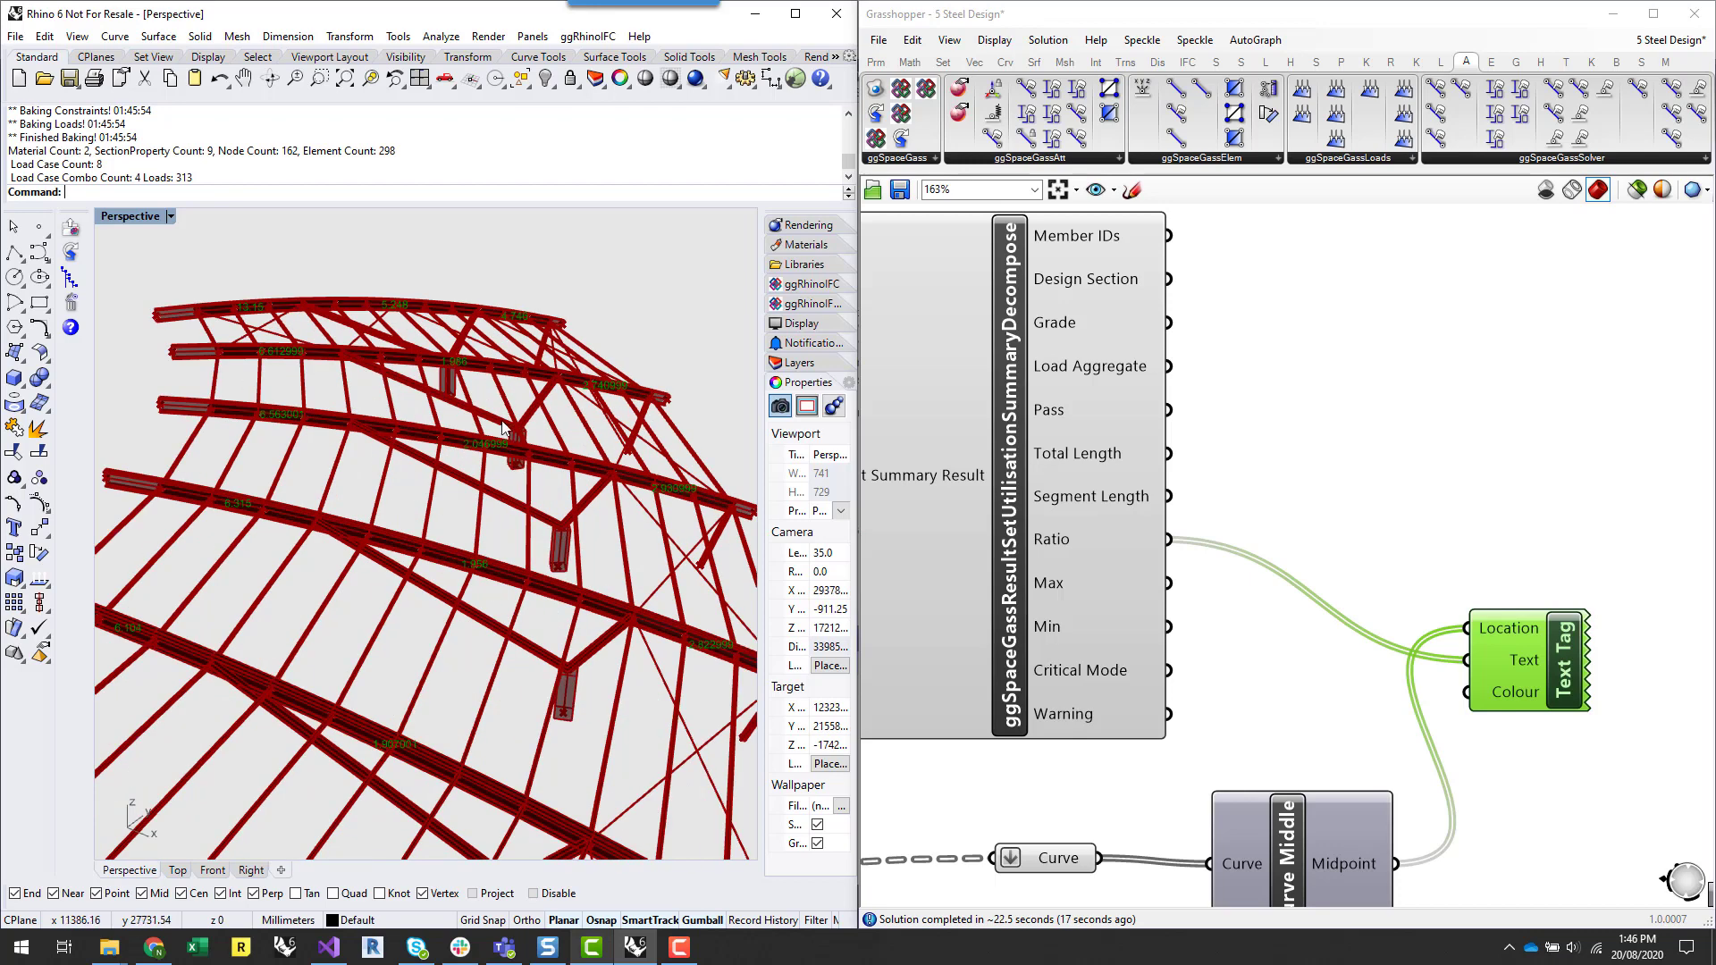
pyautogui.scroll(2, 625, 483)
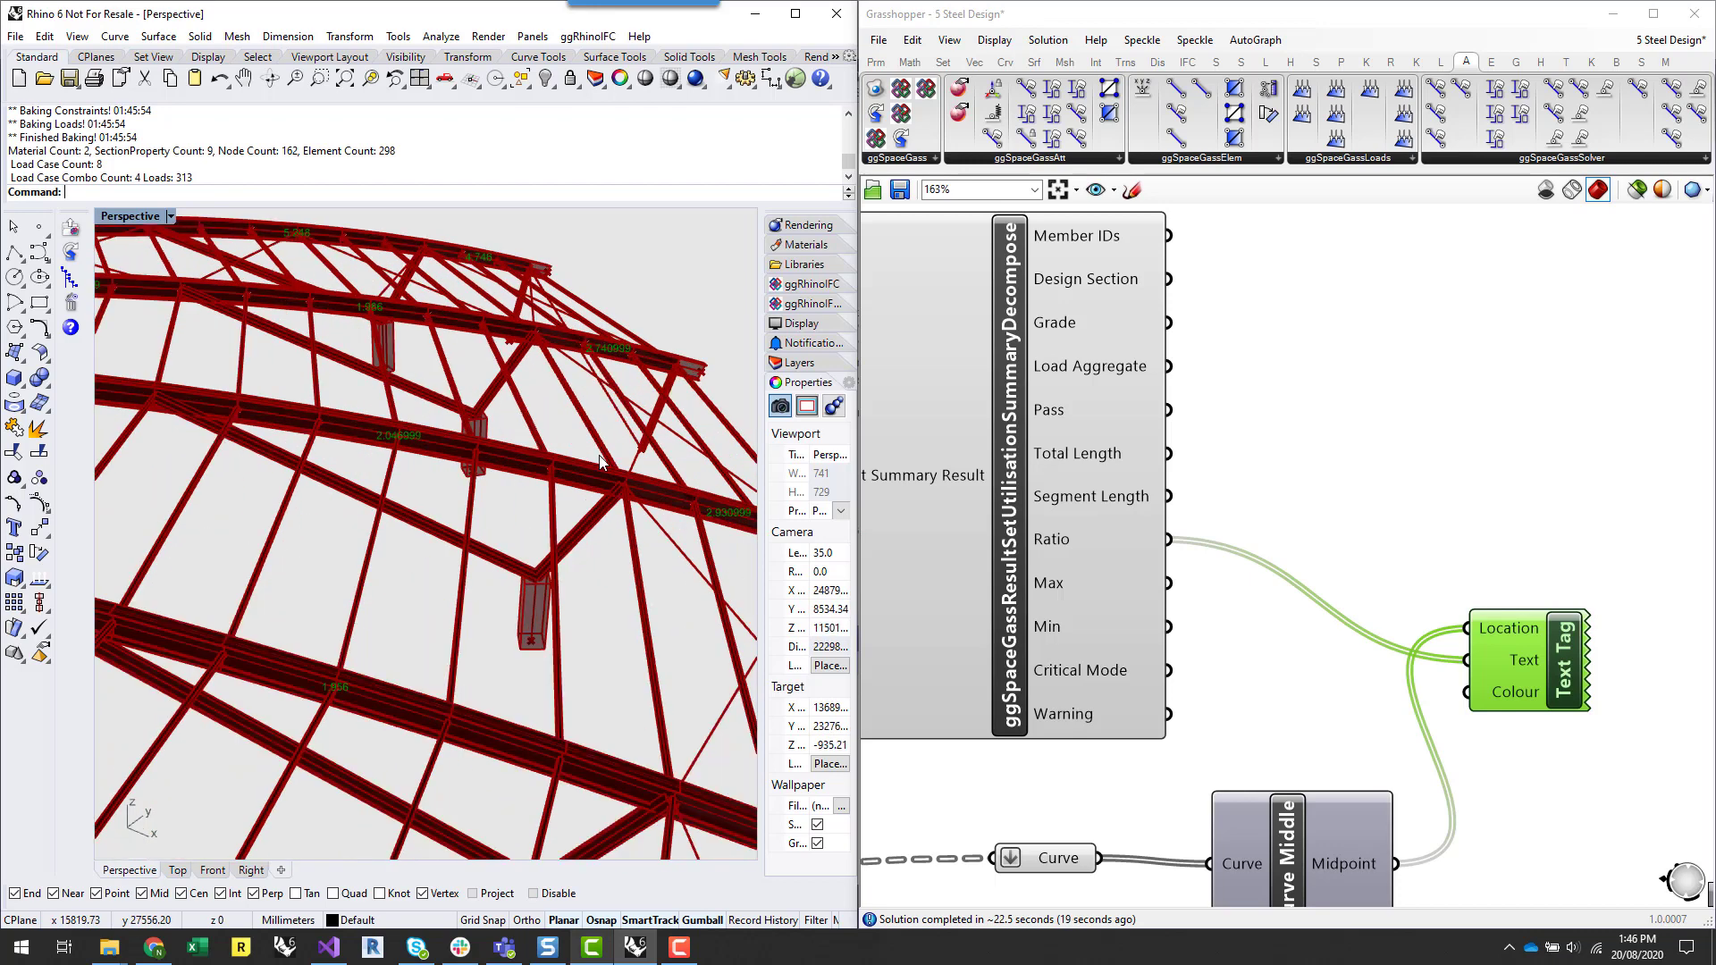
pyautogui.moveTo(1316, 485); pyautogui.dragTo(1422, 564, button='right')
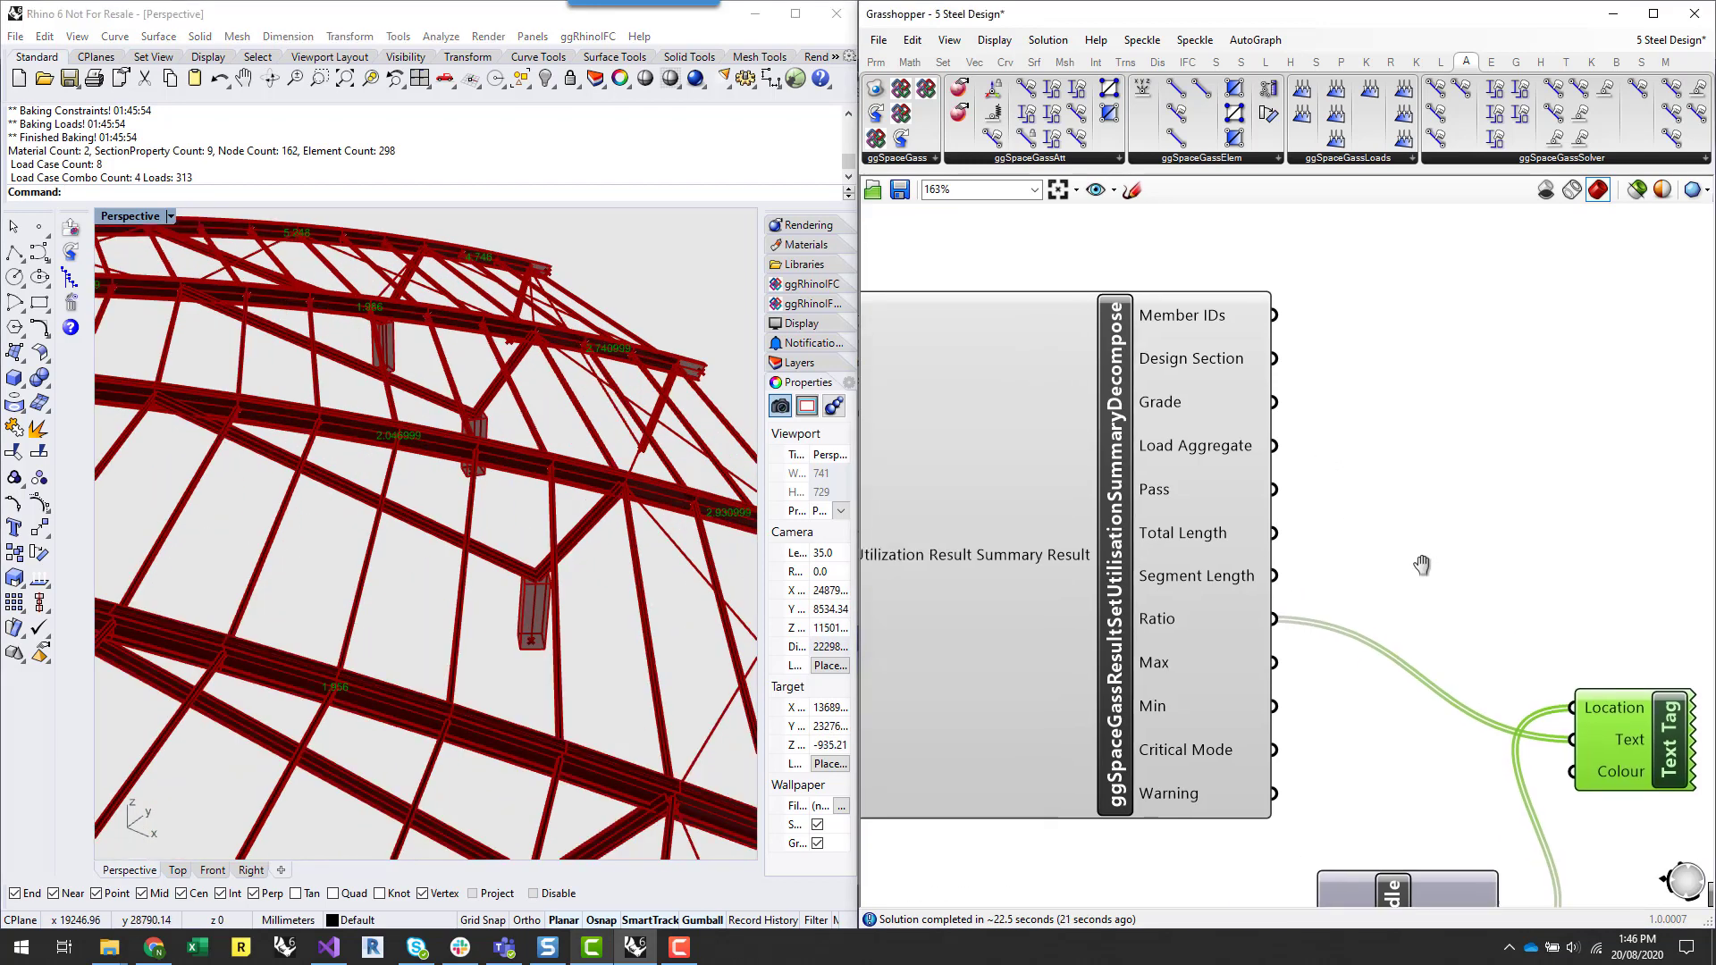
pyautogui.scroll(-3, 1459, 625)
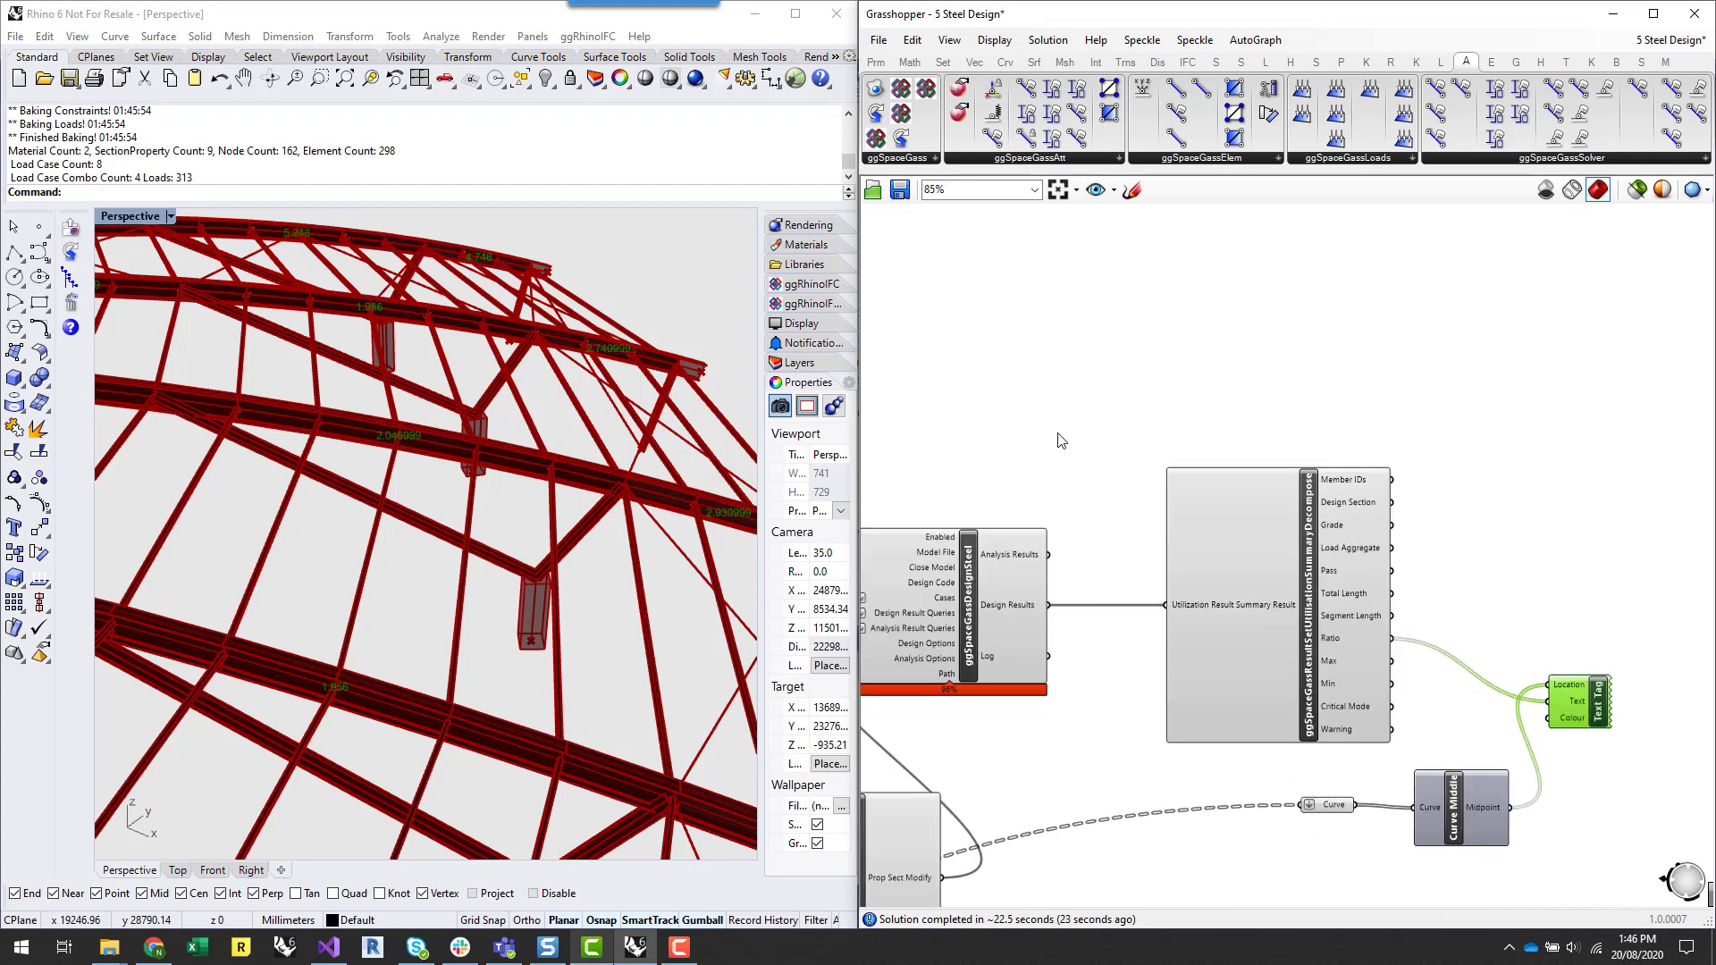
pyautogui.scroll(2, 1027, 510)
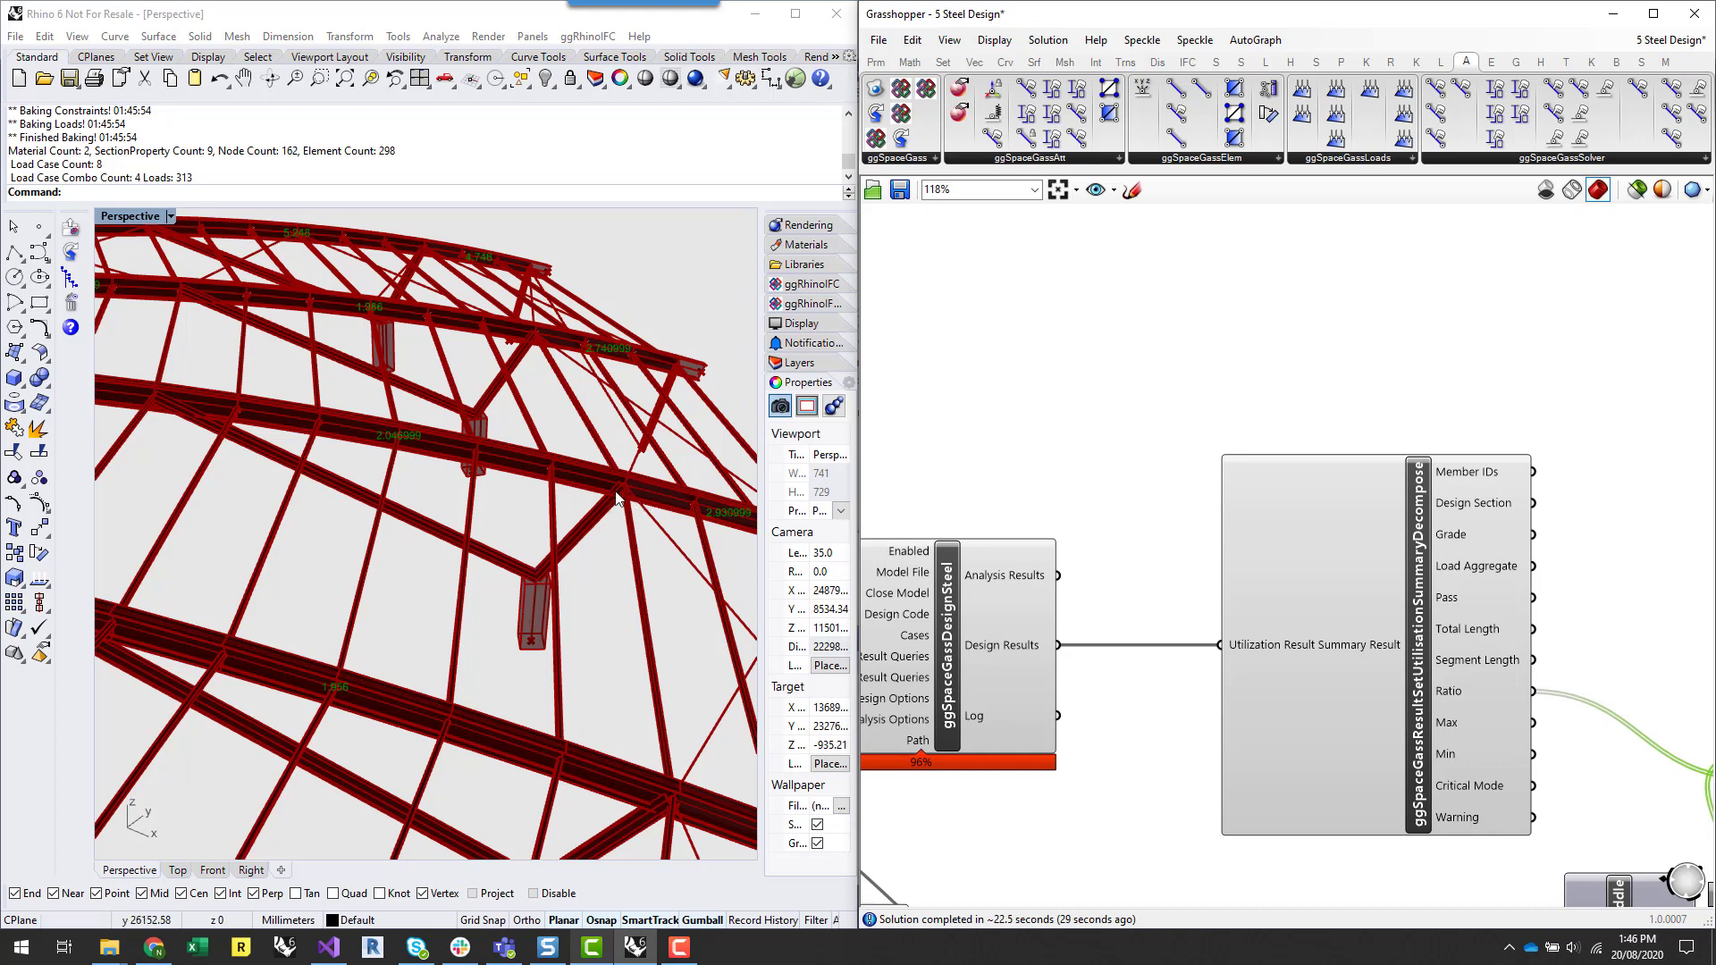
pyautogui.scroll(-3, 617, 496)
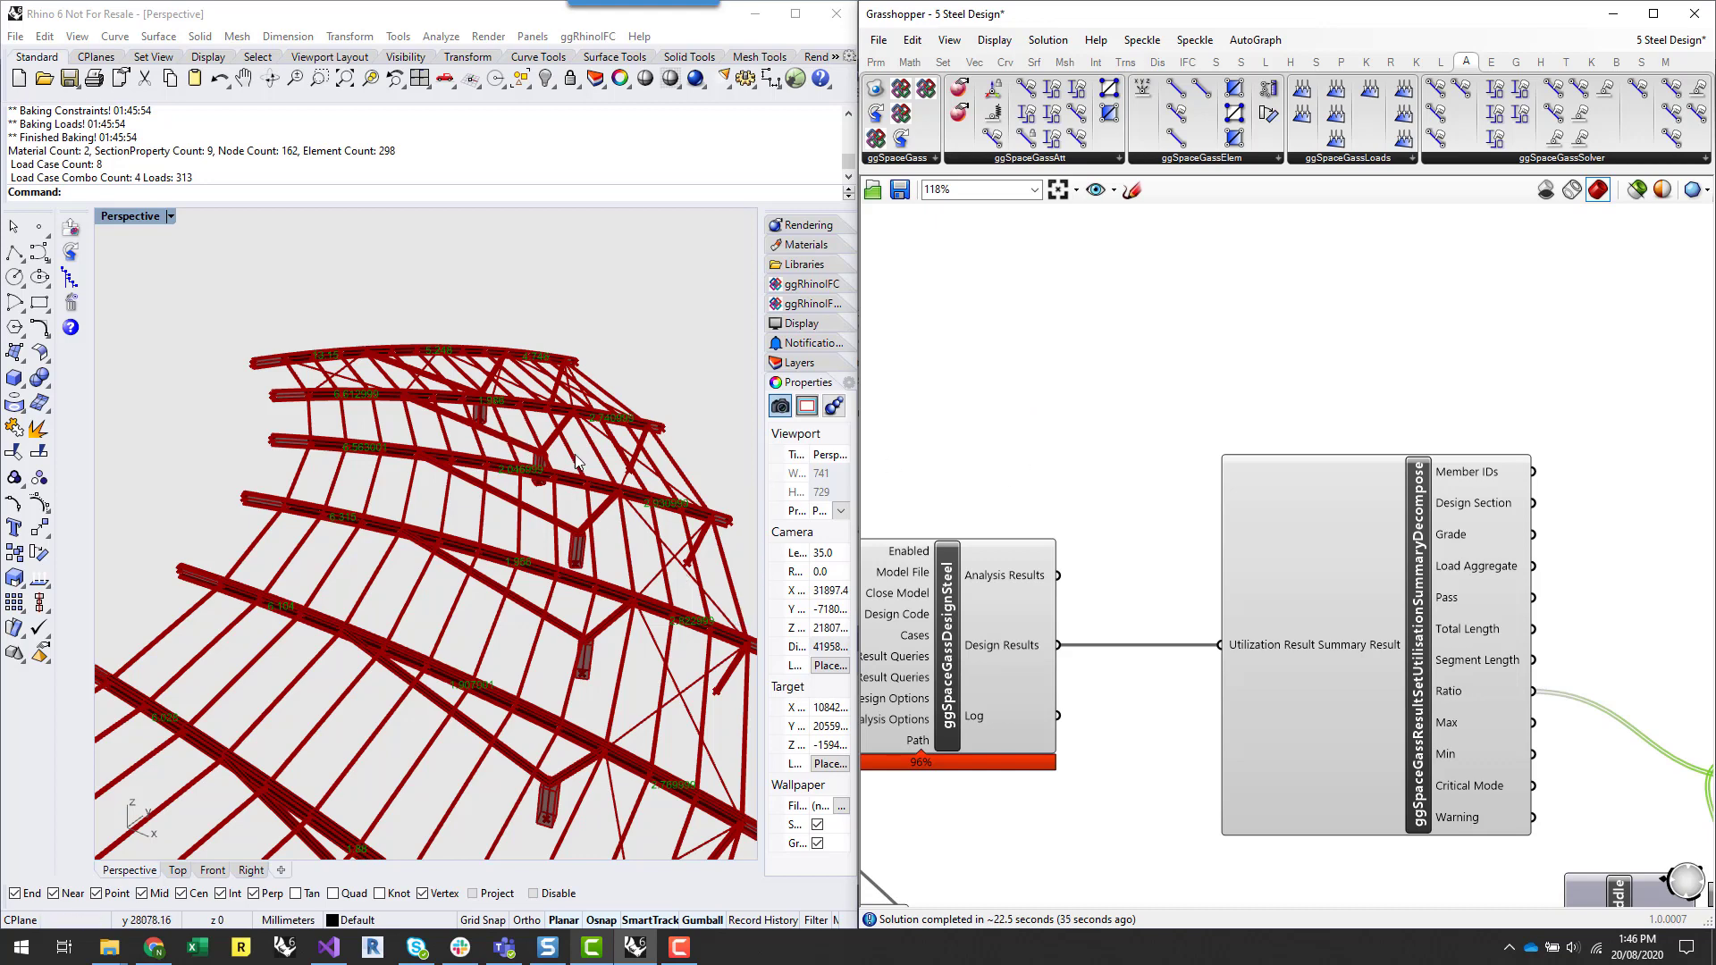
pyautogui.scroll(2, 670, 452)
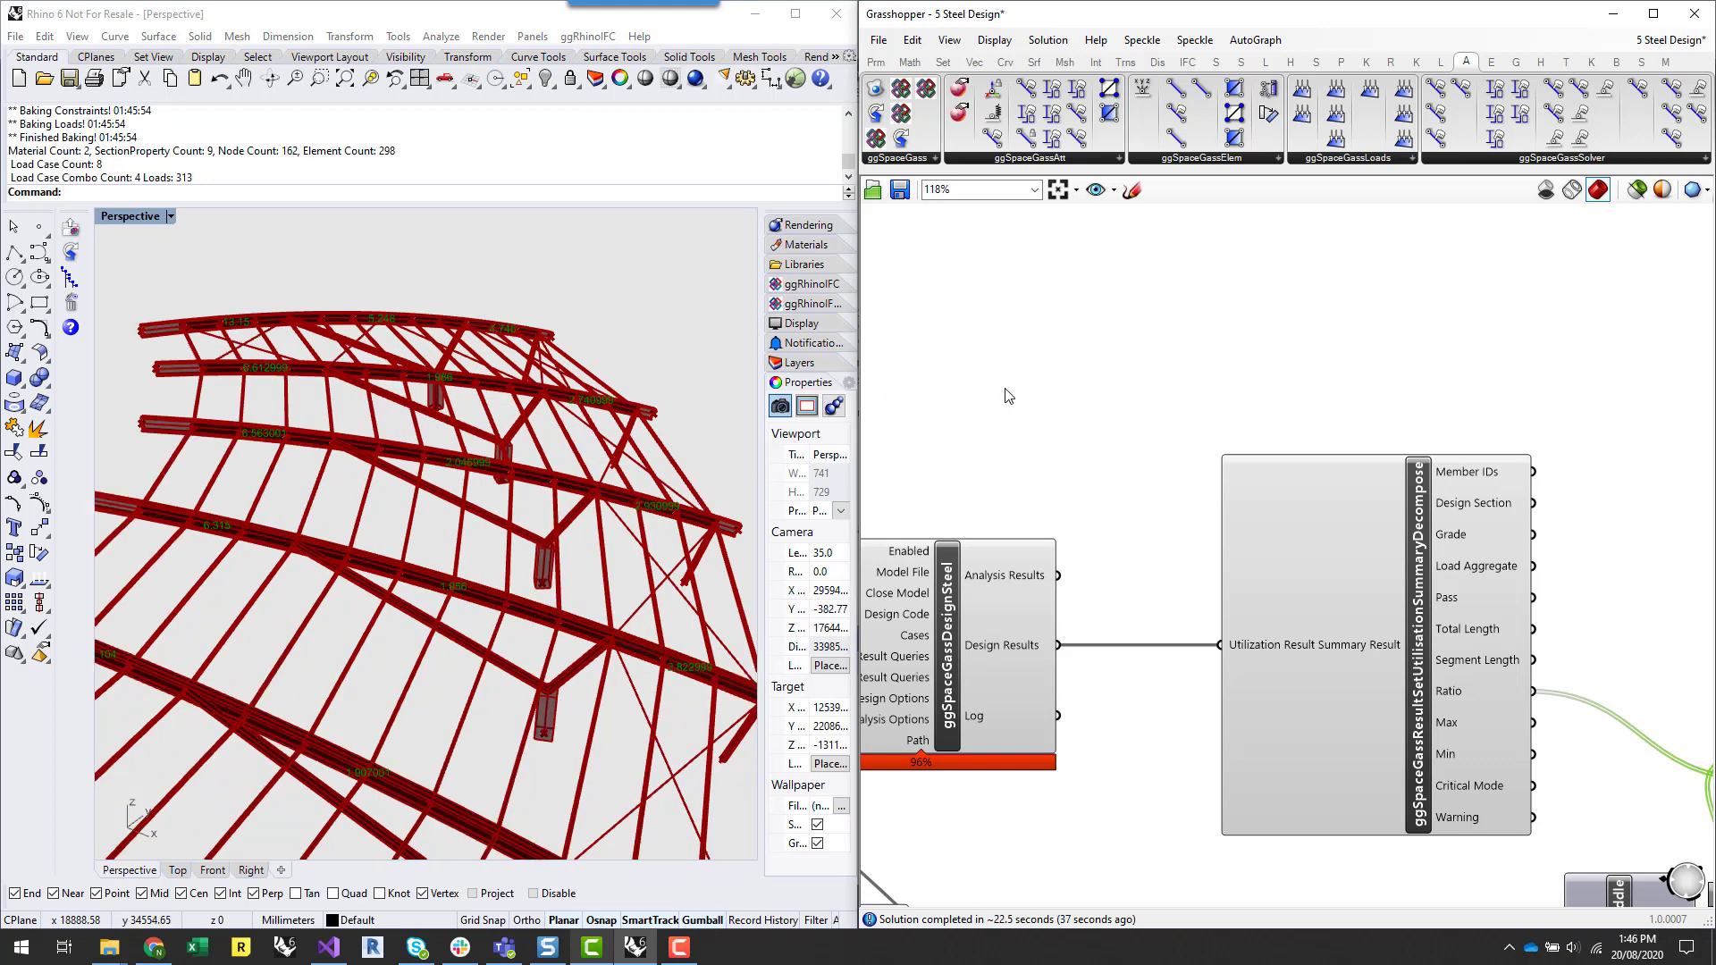